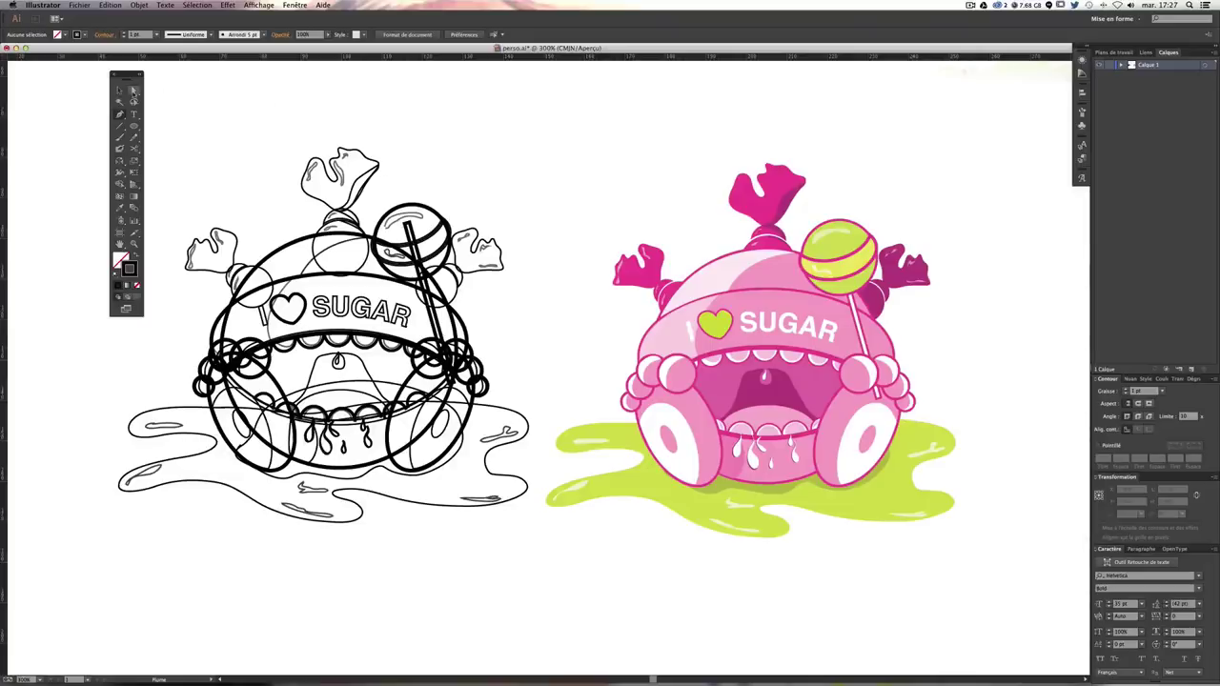
# Step: Select the pink candy character with the Selection tool and browse the shape and eraser tools
pyautogui.click(121, 91)
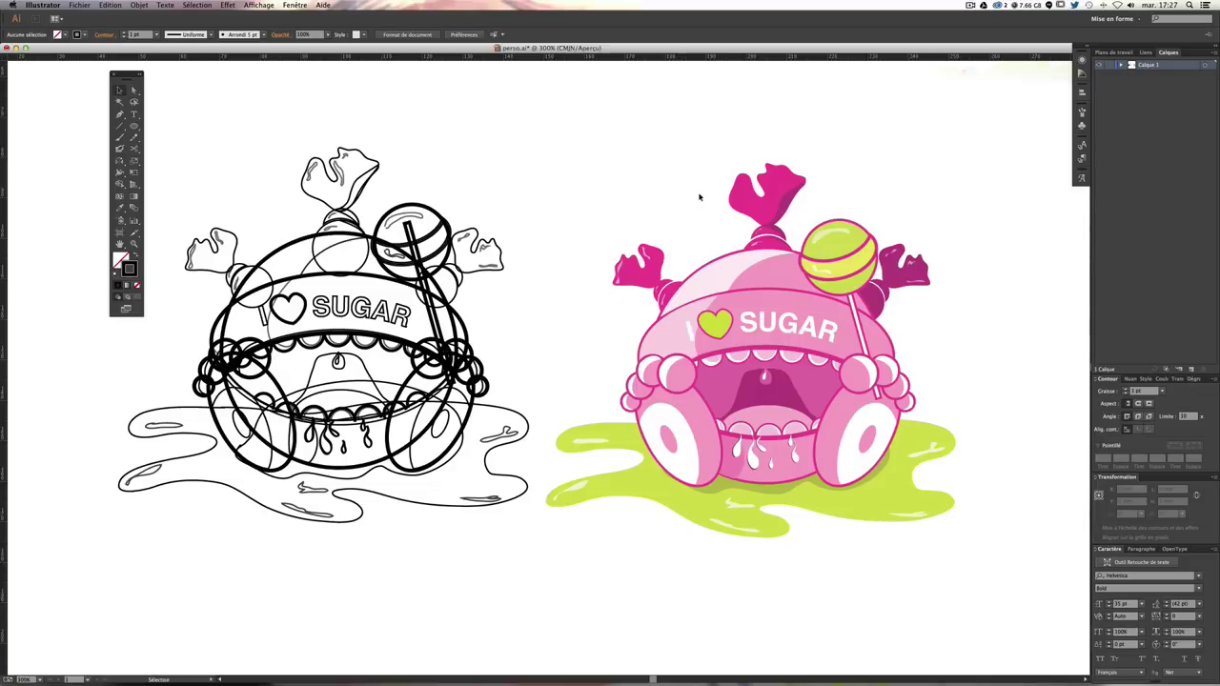
pyautogui.moveTo(620, 144); pyautogui.dragTo(909, 542)
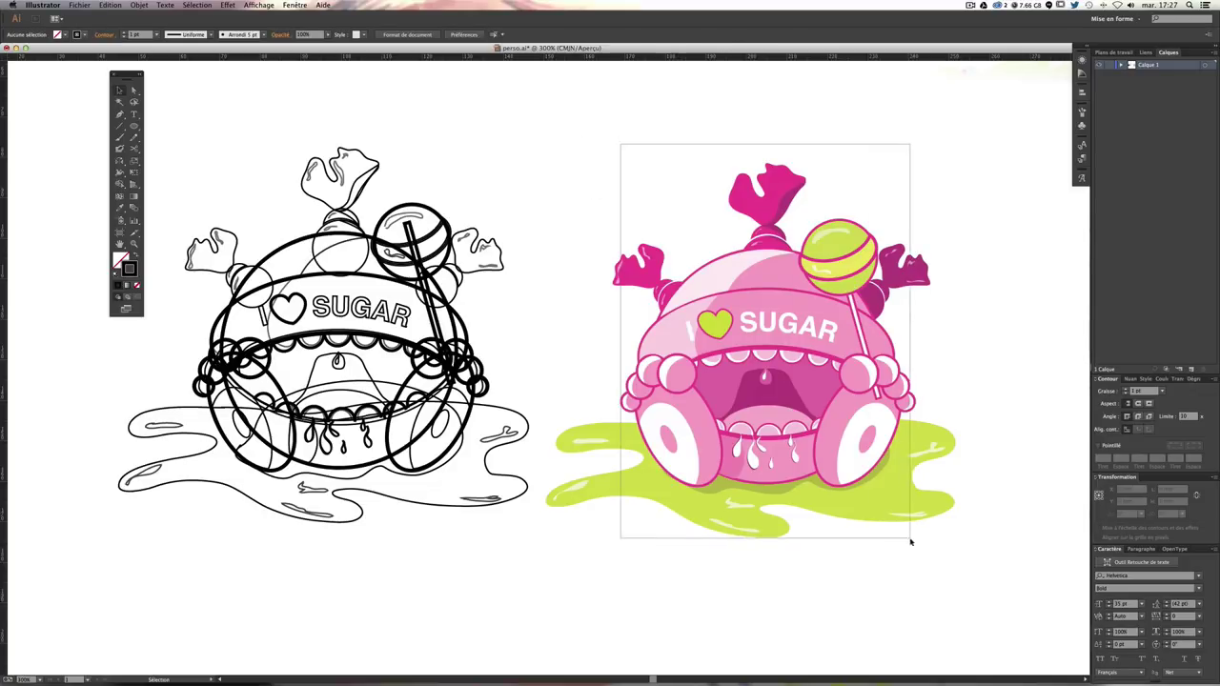
pyautogui.click(563, 362)
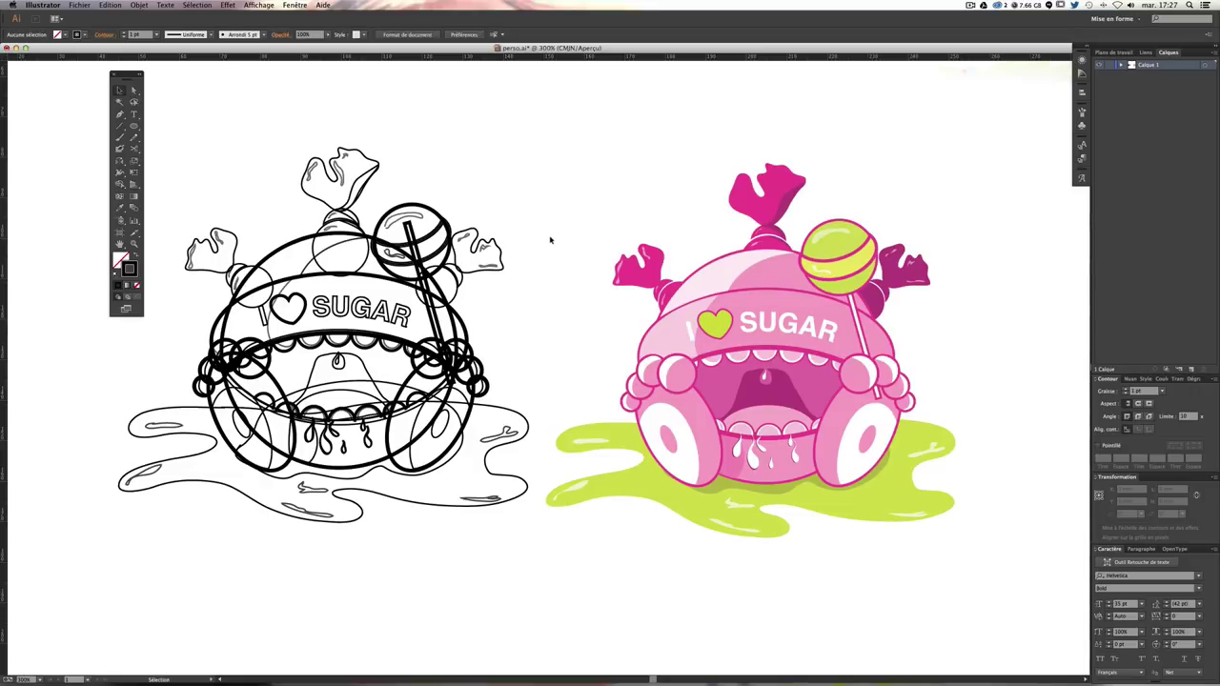
pyautogui.click(133, 126)
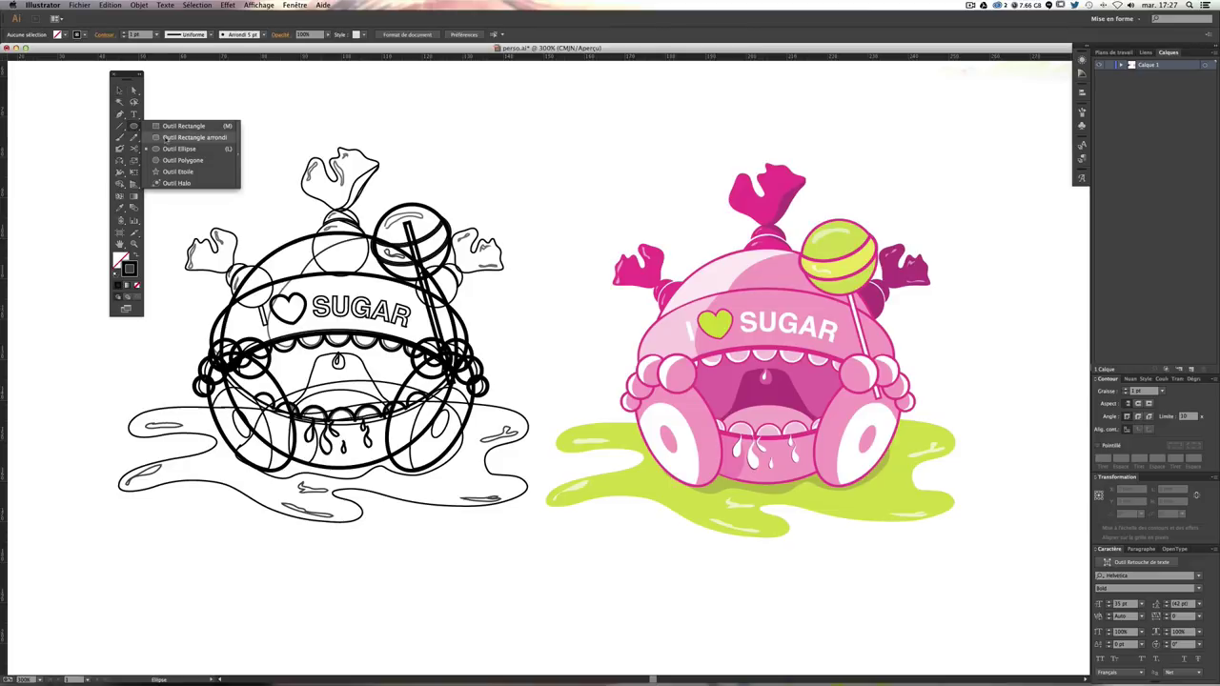
pyautogui.click(183, 148)
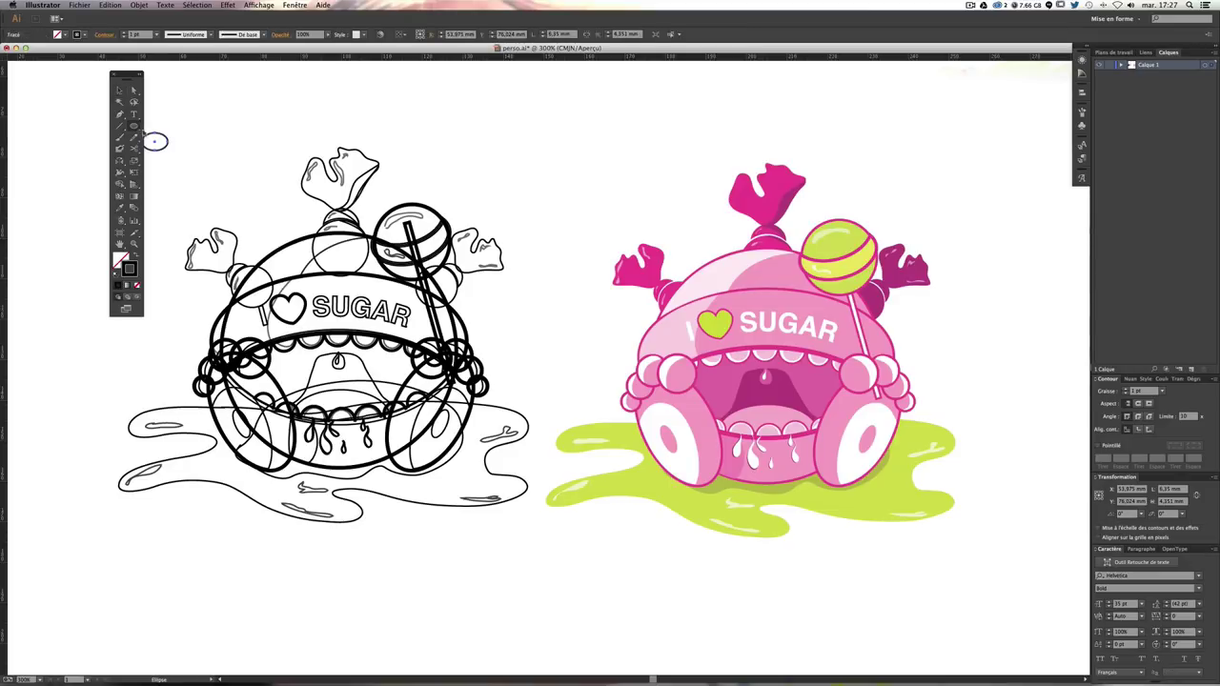
pyautogui.press('v')
pyautogui.click(145, 133)
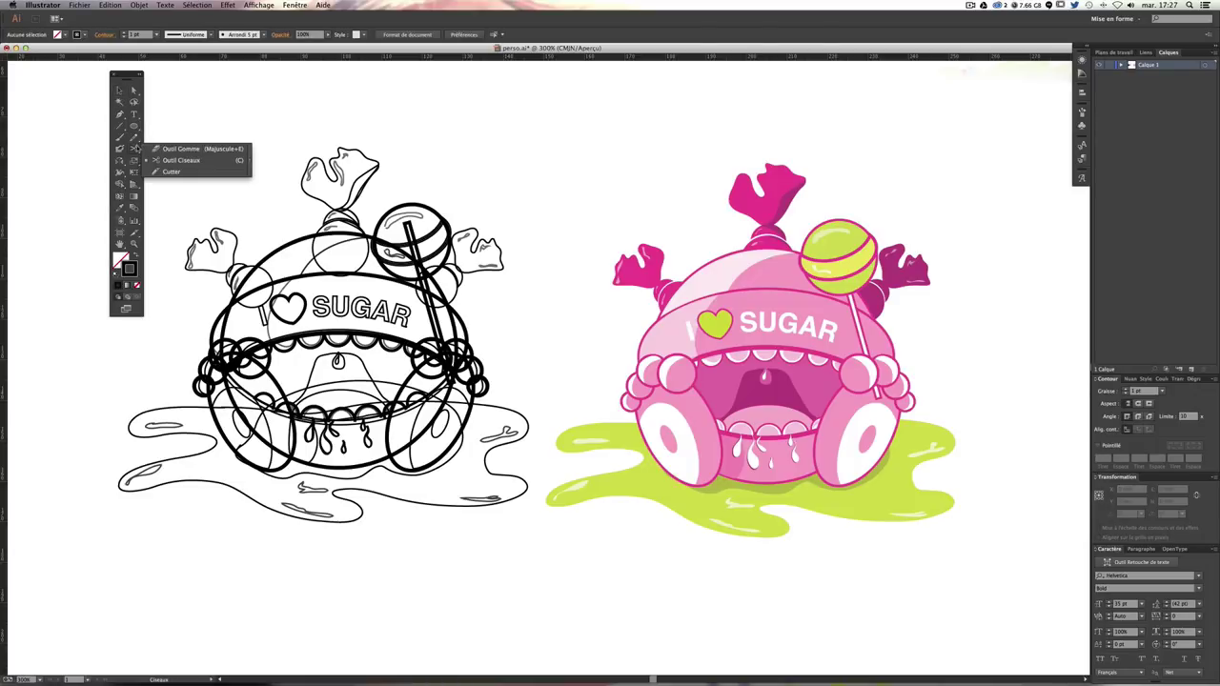
pyautogui.moveTo(133, 147); pyautogui.dragTo(171, 160)
pyautogui.click(119, 89)
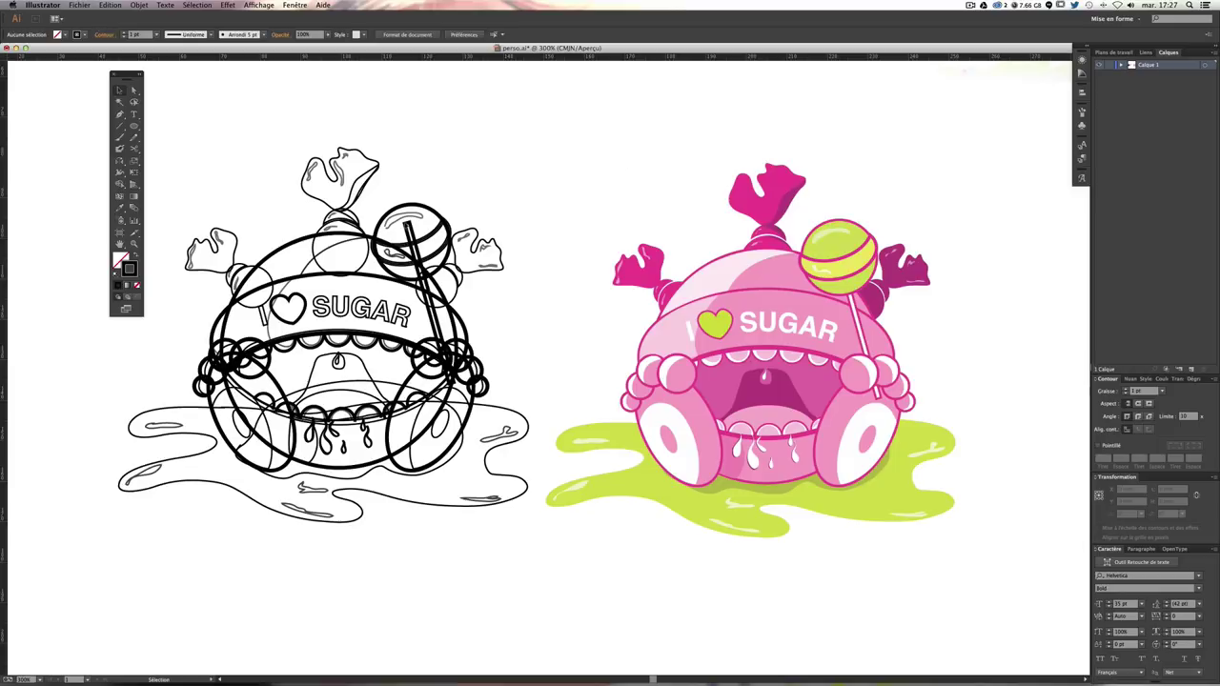
# Step: Select the black line drawing and the pink artwork to inspect their objects
pyautogui.moveTo(181, 152); pyautogui.dragTo(515, 550)
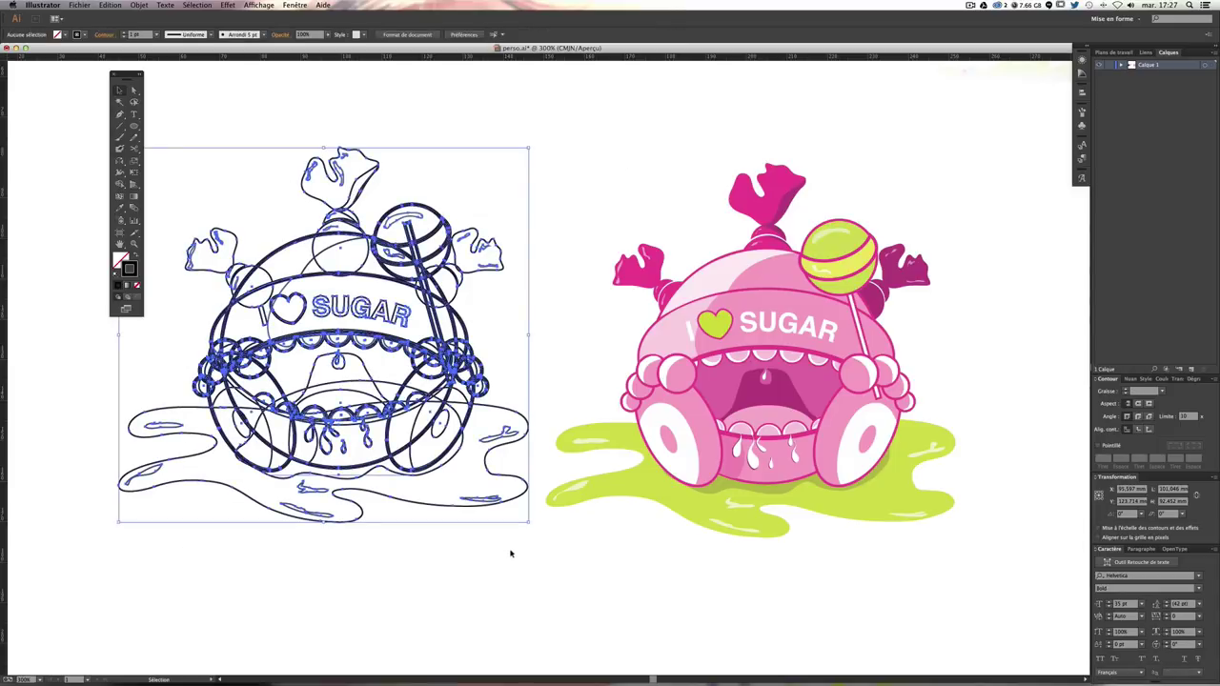
pyautogui.click(511, 553)
pyautogui.moveTo(188, 167); pyautogui.dragTo(434, 561)
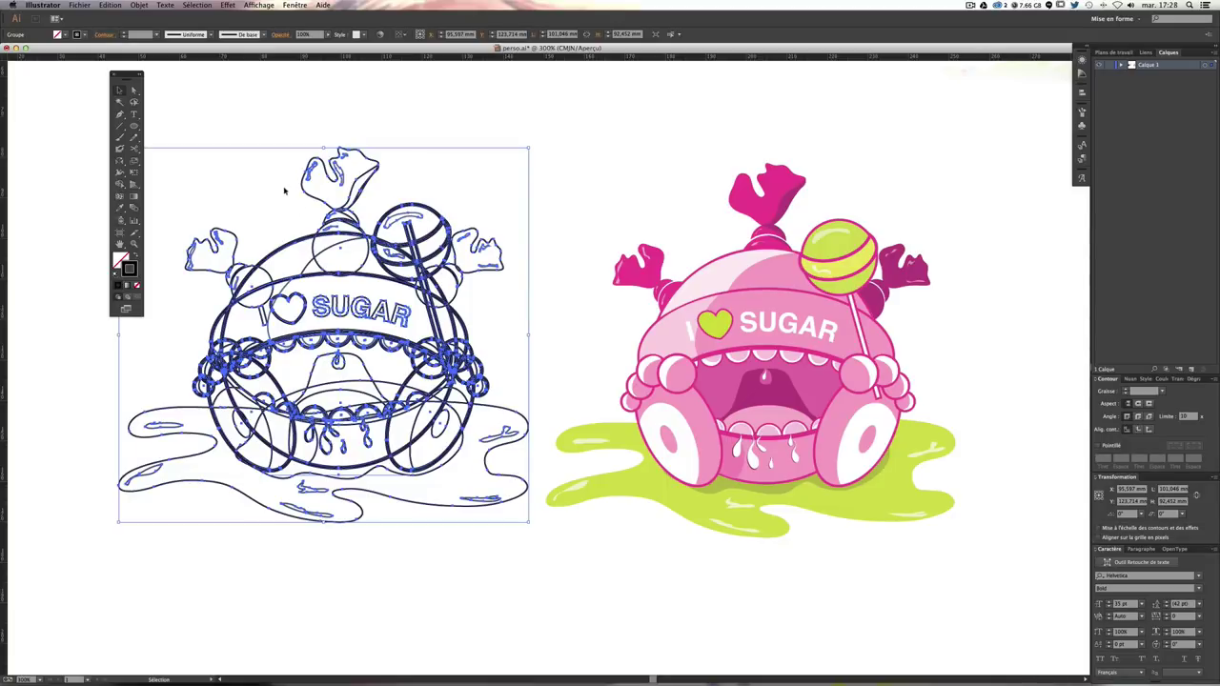
pyautogui.click(558, 180)
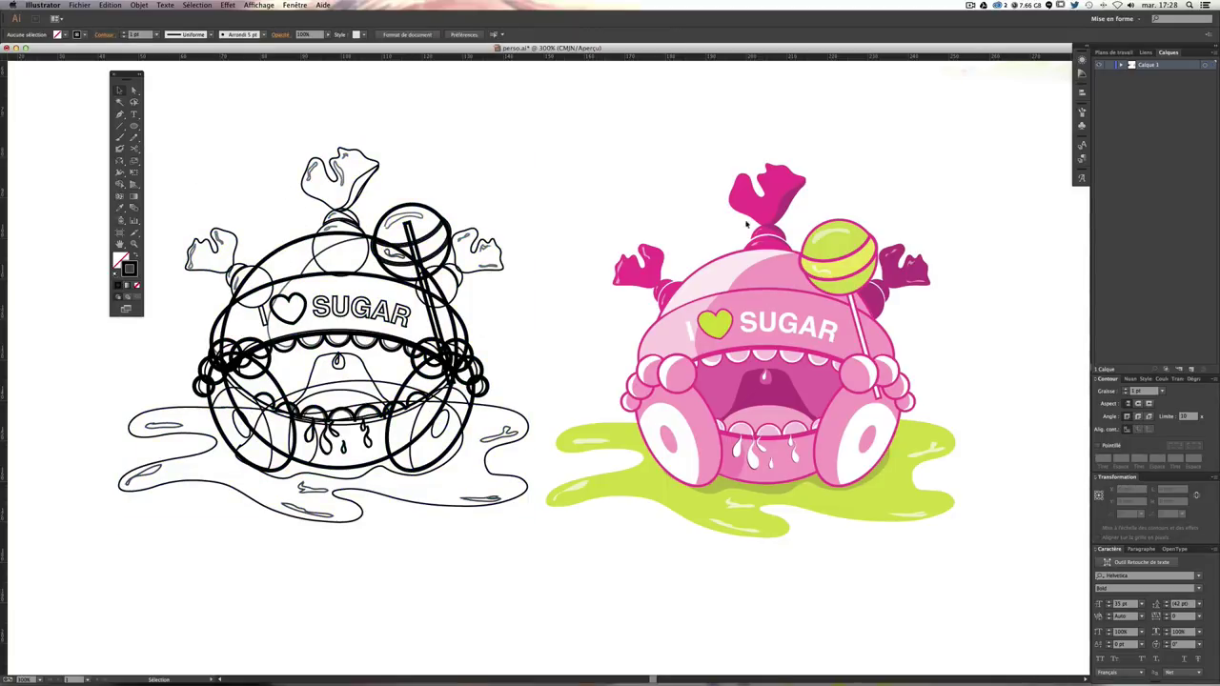
pyautogui.click(941, 444)
pyautogui.click(210, 177)
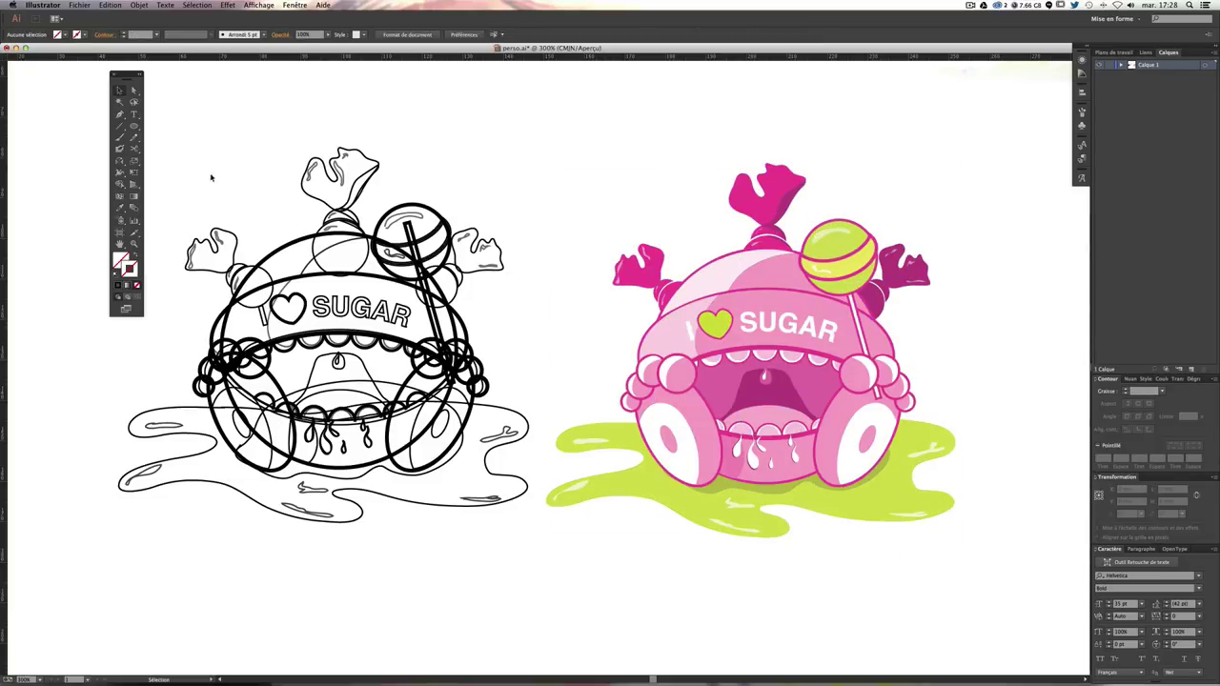
pyautogui.moveTo(55, 118)
pyautogui.mouseDown()
pyautogui.moveTo(400, 463)
pyautogui.moveTo(100, 229)
pyautogui.mouseUp()
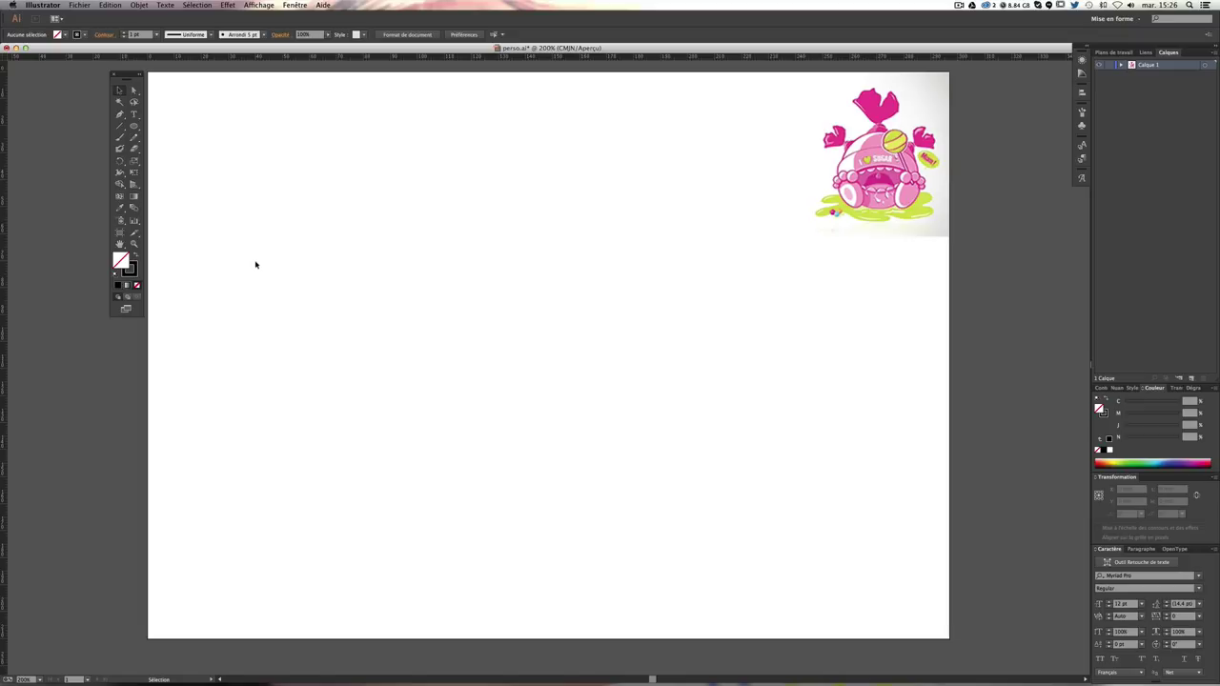
# Step: Choose the Ellipse tool and set the fill to None with a black stroke
pyautogui.click(135, 129)
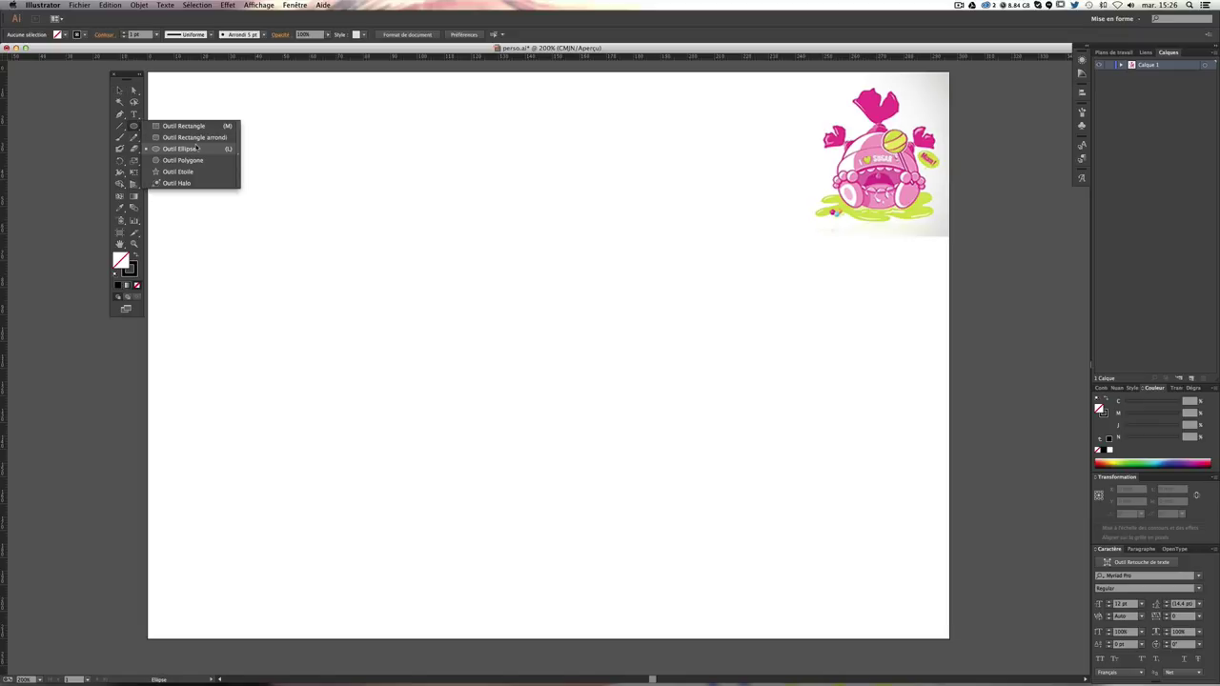
pyautogui.click(181, 126)
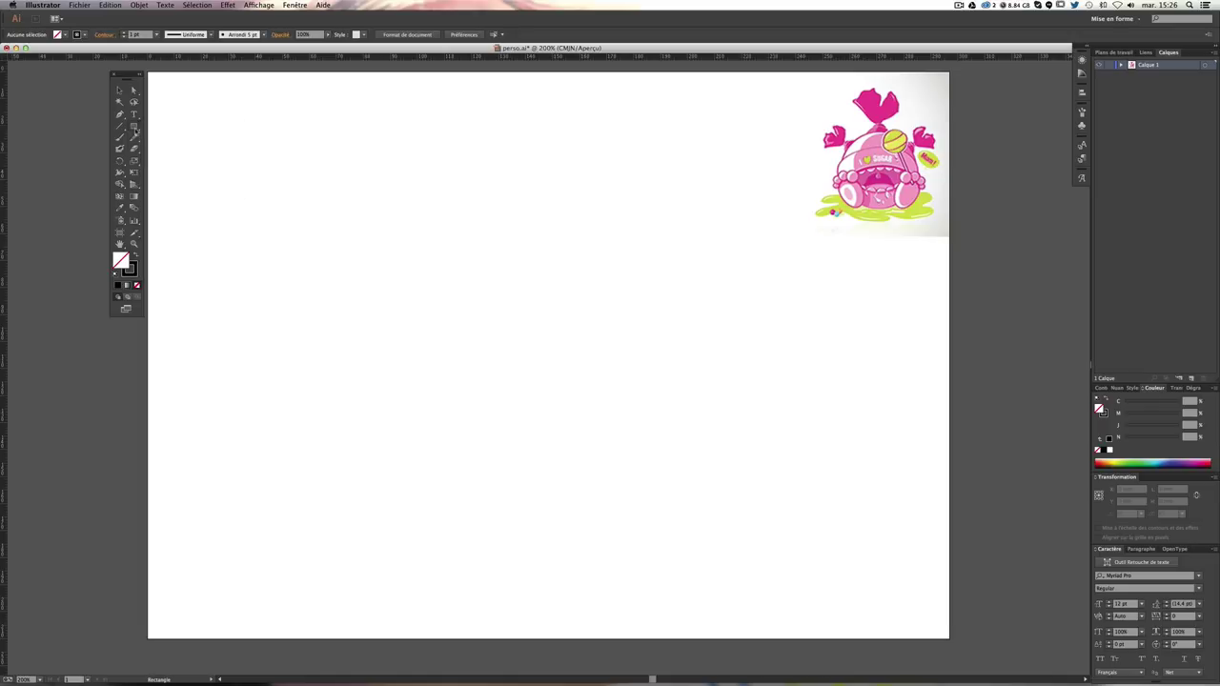
pyautogui.click(135, 130)
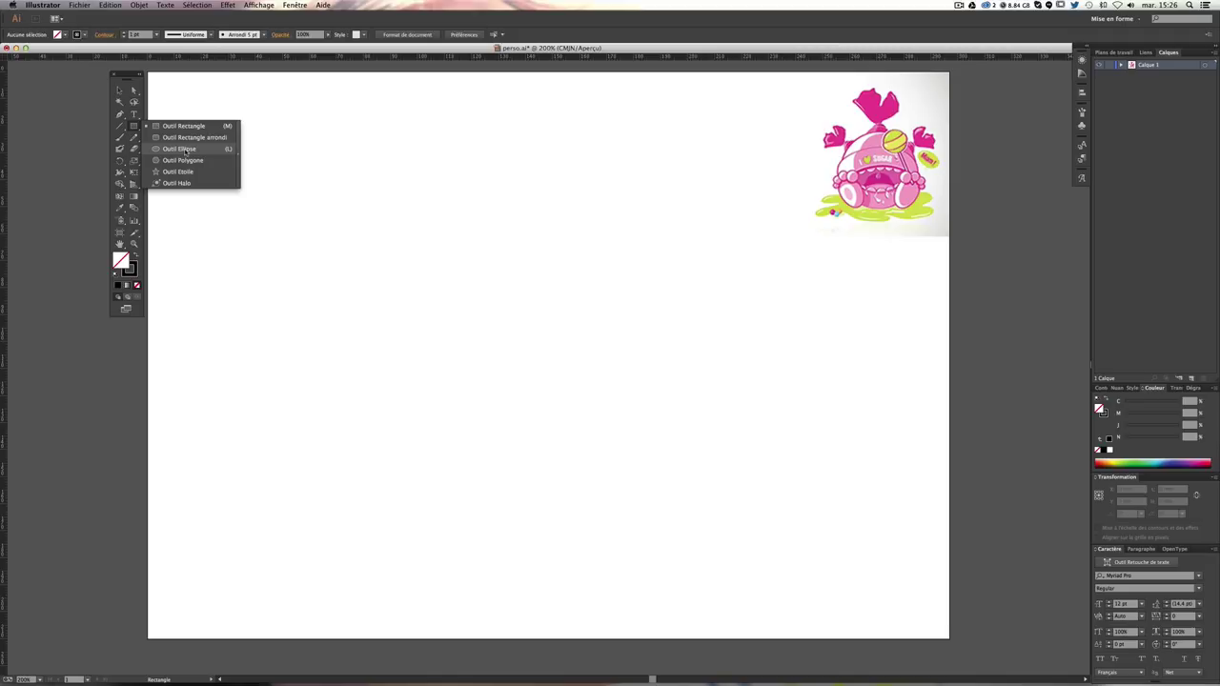
pyautogui.click(183, 150)
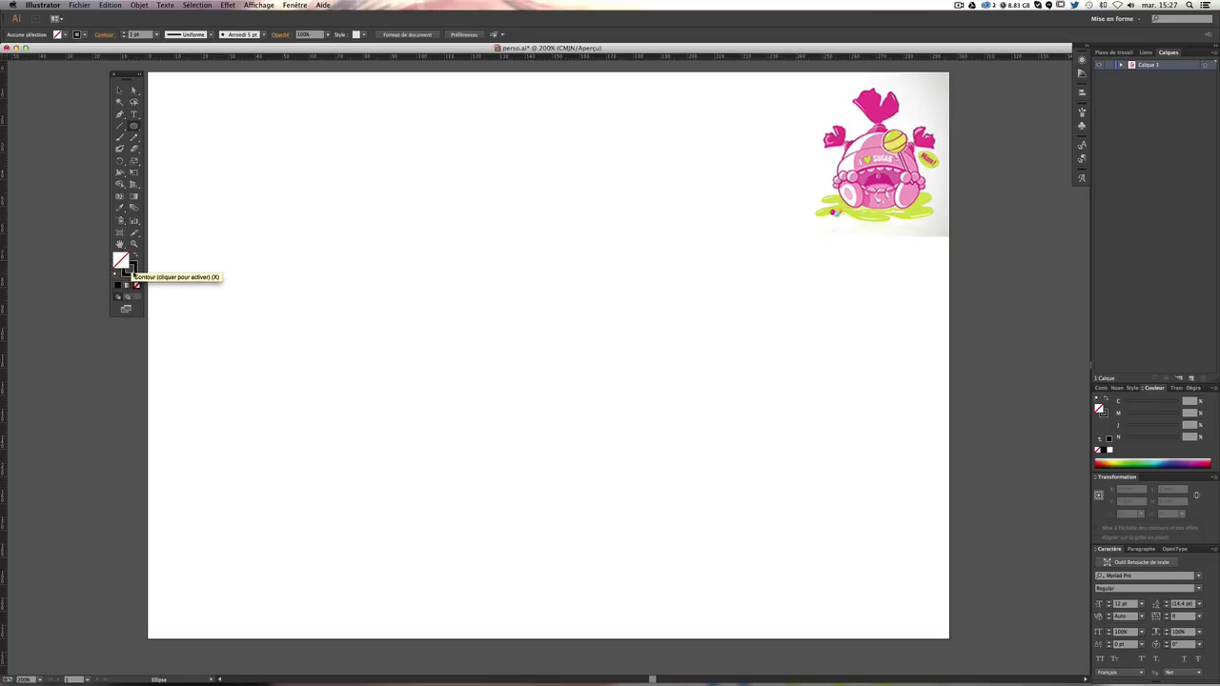
pyautogui.click(116, 274)
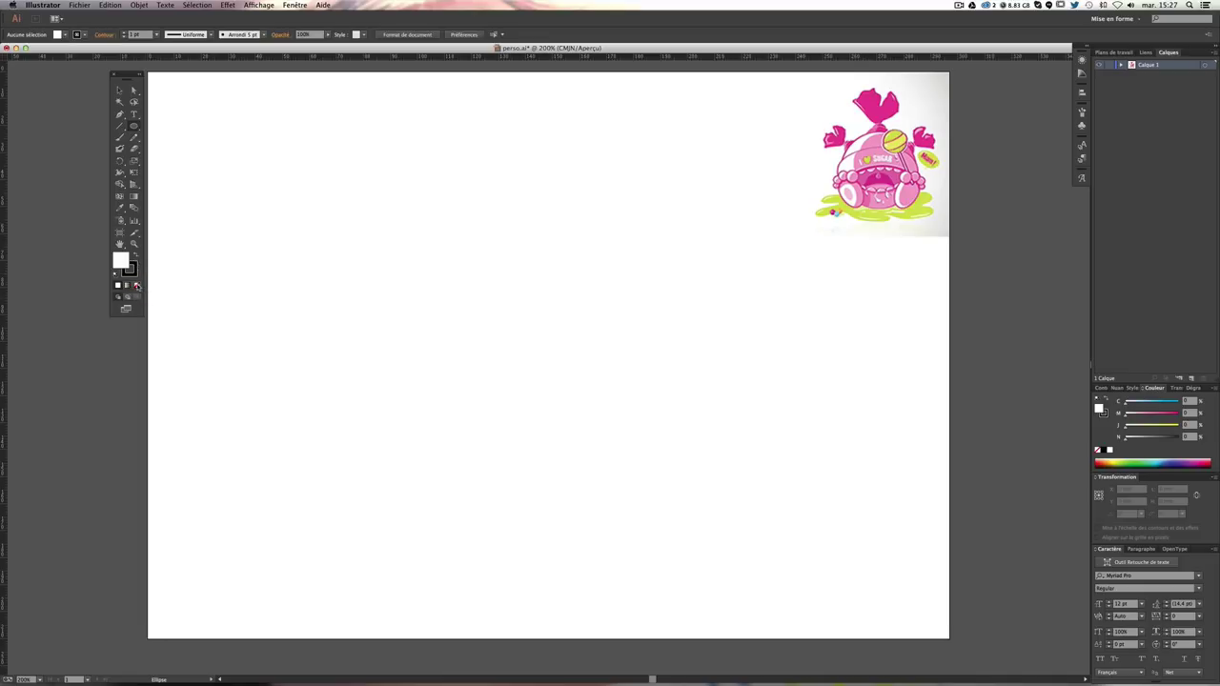
pyautogui.click(137, 286)
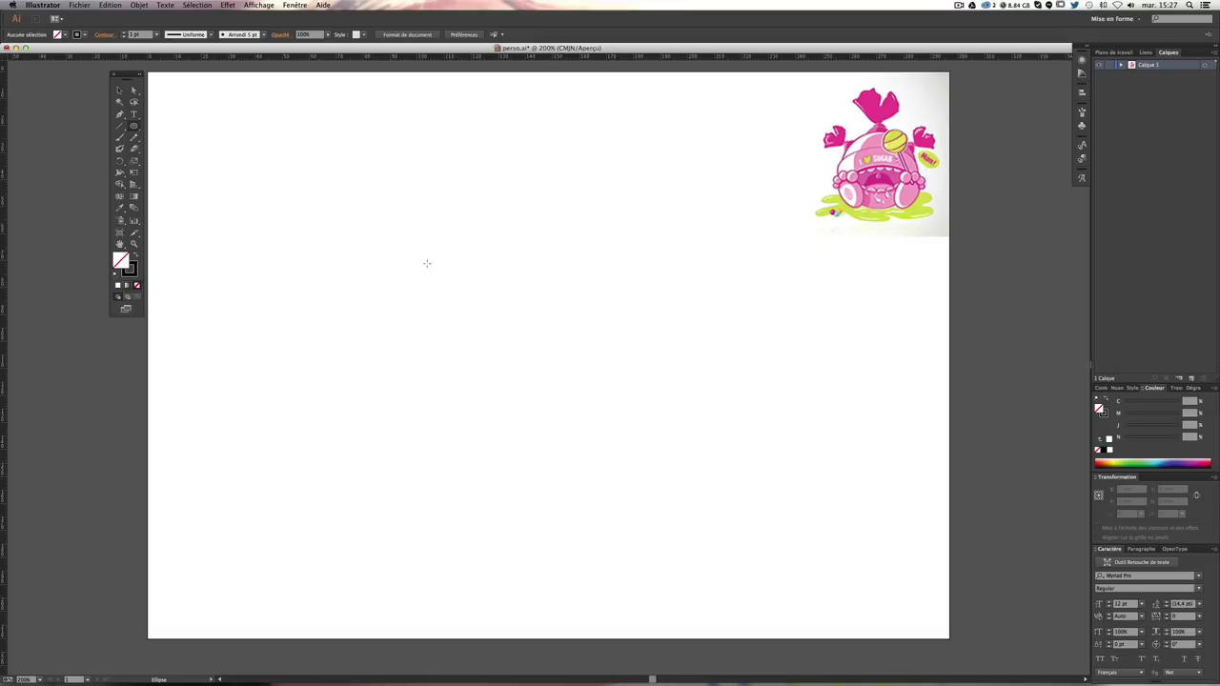
# Step: Draw a large black-outlined body circle, then nudge it right and shrink it slightly
pyautogui.moveTo(401, 223)
pyautogui.mouseDown()
pyautogui.moveTo(679, 379)
pyautogui.moveTo(744, 436)
pyautogui.moveTo(803, 523)
pyautogui.moveTo(544, 444)
pyautogui.moveTo(776, 482)
pyautogui.moveTo(632, 534)
pyautogui.moveTo(715, 492)
pyautogui.moveTo(629, 390)
pyautogui.moveTo(782, 531)
pyautogui.moveTo(674, 449)
pyautogui.moveTo(708, 466)
pyautogui.moveTo(696, 458)
pyautogui.mouseUp()
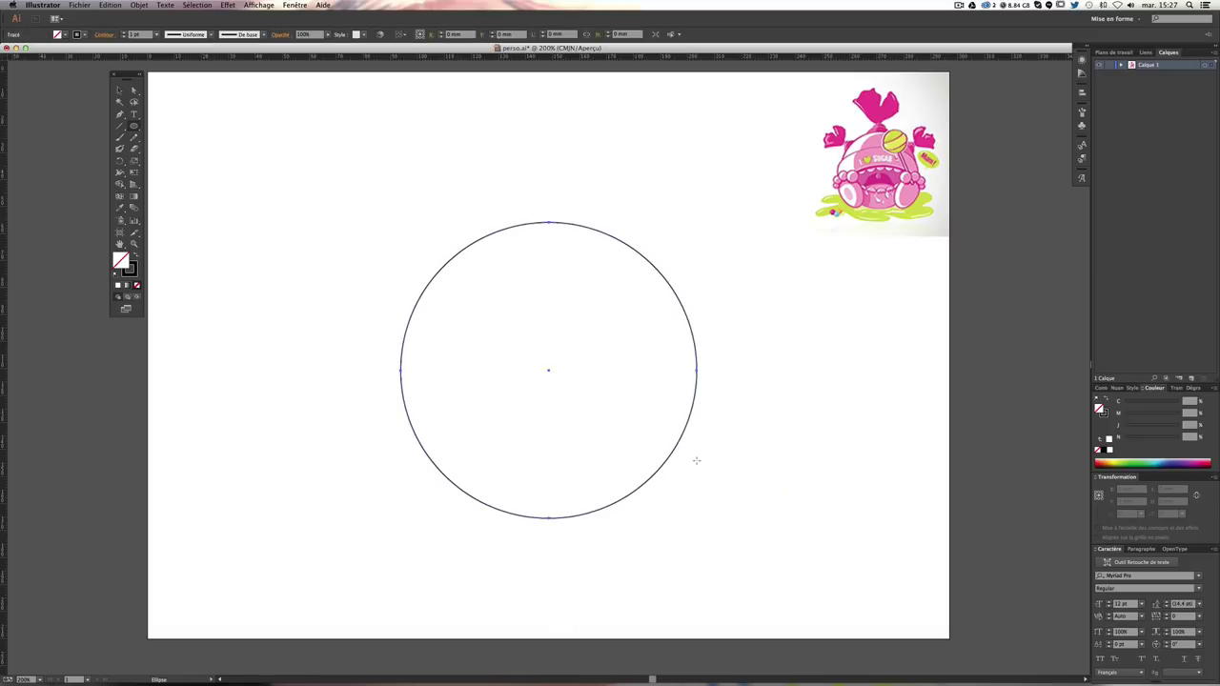
pyautogui.press('v')
pyautogui.click(473, 175)
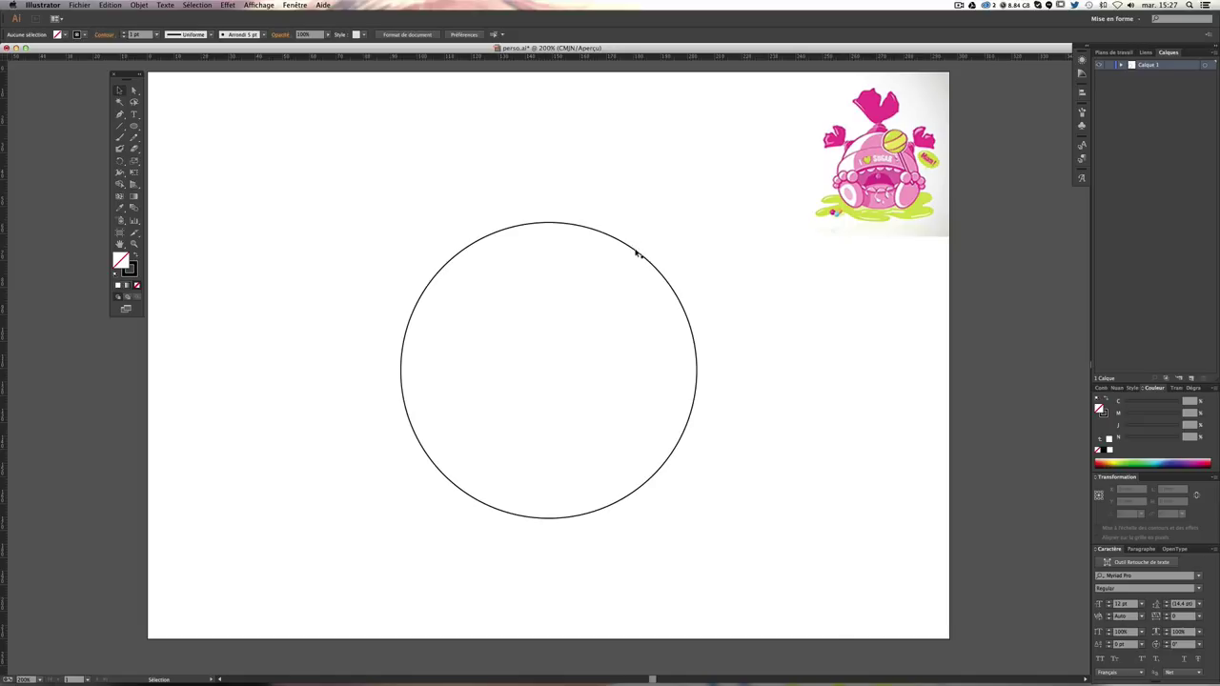
pyautogui.moveTo(637, 252); pyautogui.dragTo(645, 248)
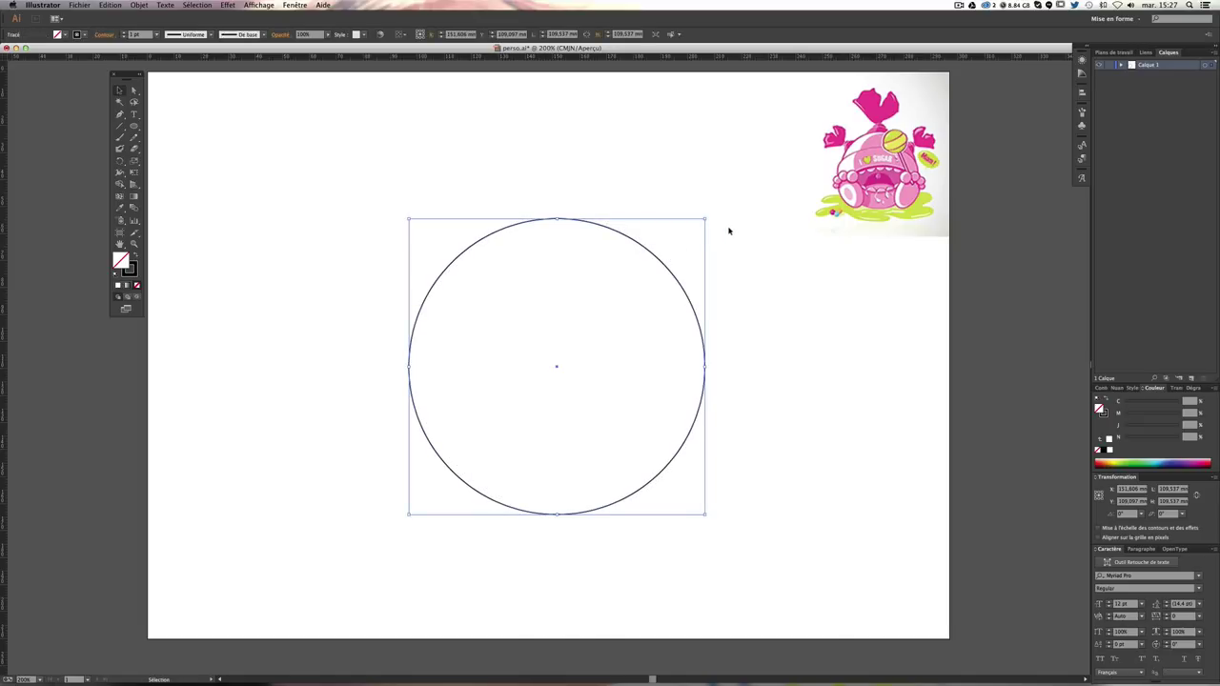
pyautogui.moveTo(704, 222); pyautogui.dragTo(710, 223)
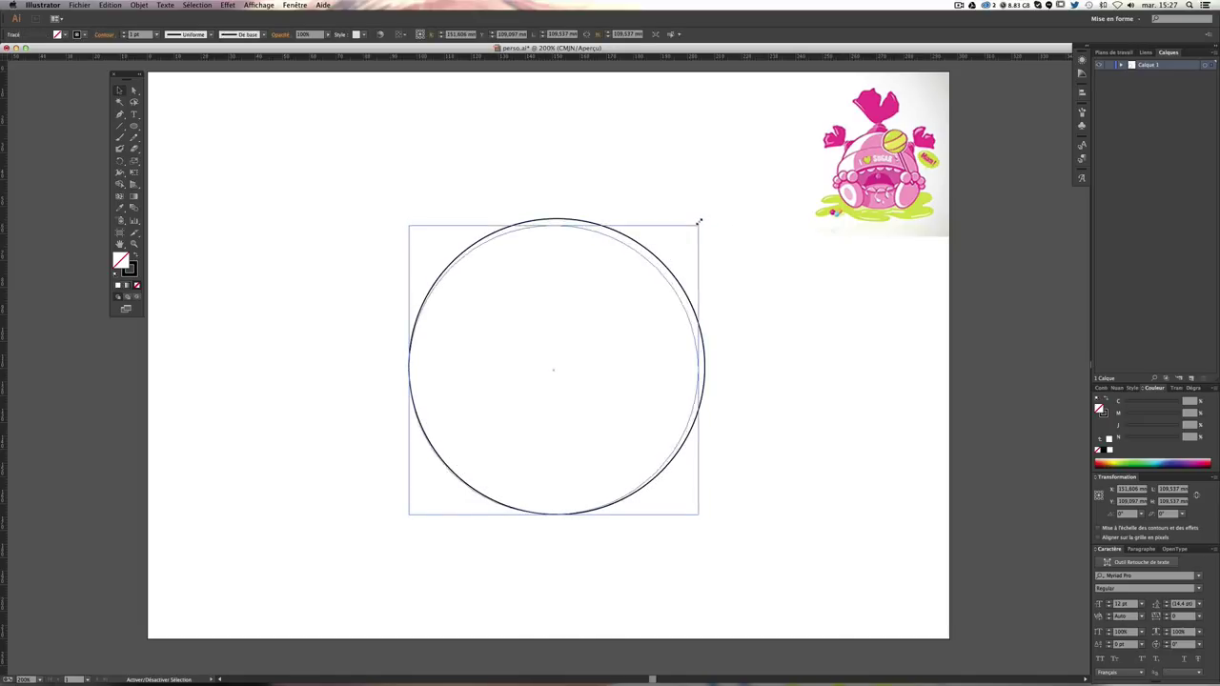
# Step: Nudge the body circle up-right and duplicate it toward the upper left
pyautogui.click(710, 223)
pyautogui.moveTo(621, 245); pyautogui.dragTo(627, 240)
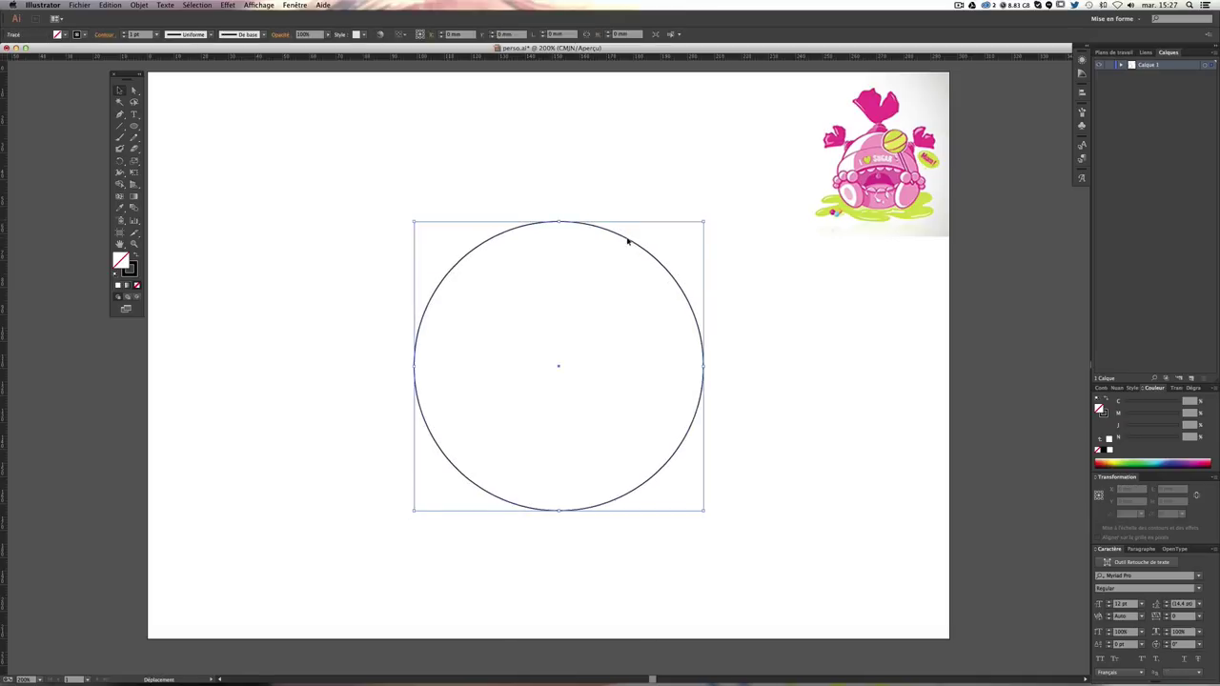
pyautogui.click(705, 237)
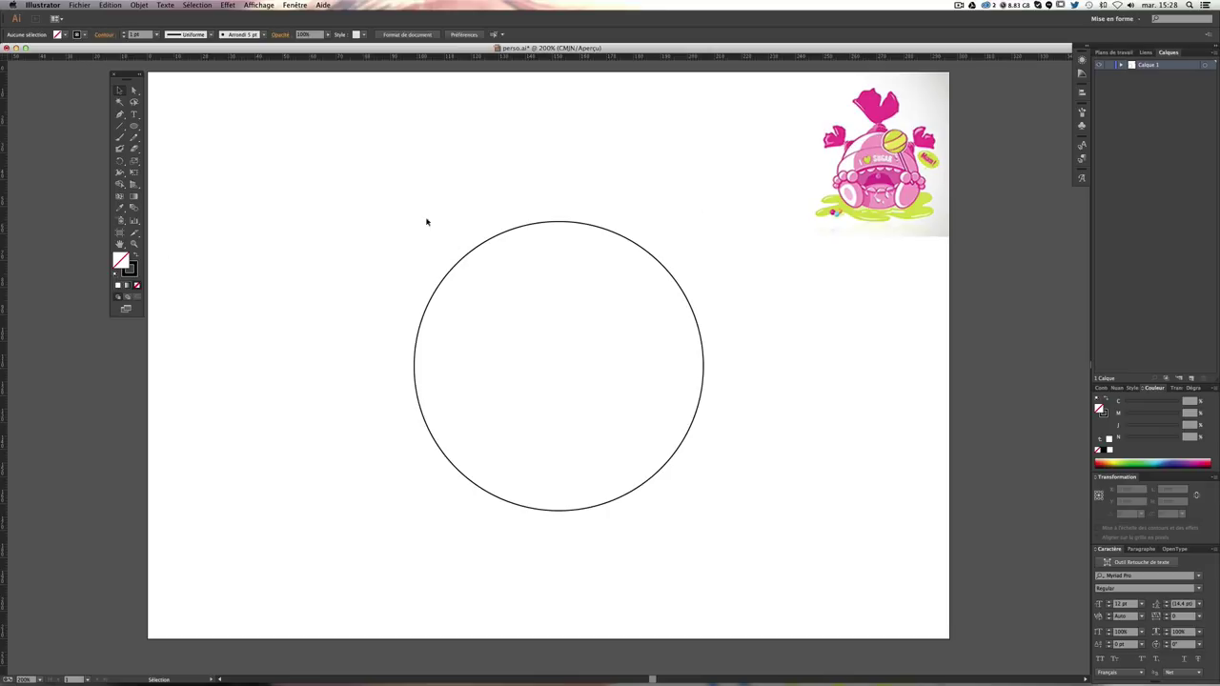
pyautogui.click(505, 233)
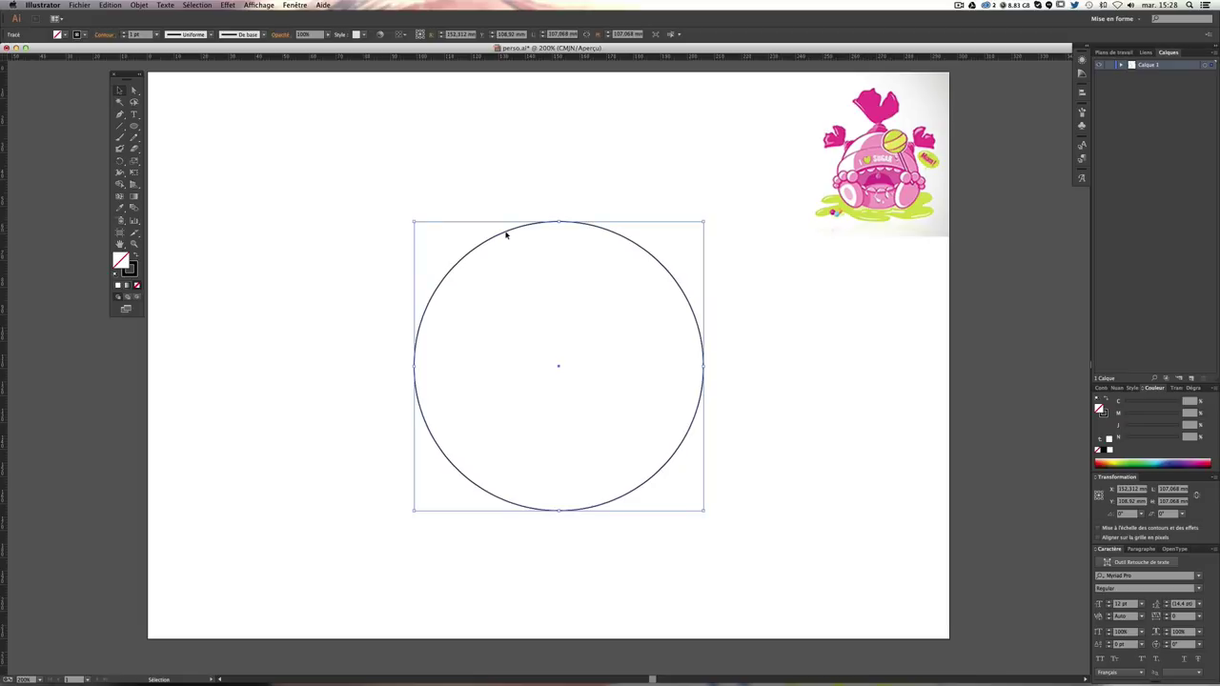
pyautogui.keyDown('alt'); pyautogui.moveTo(502, 234); pyautogui.dragTo(359, 221); pyautogui.keyUp('alt')
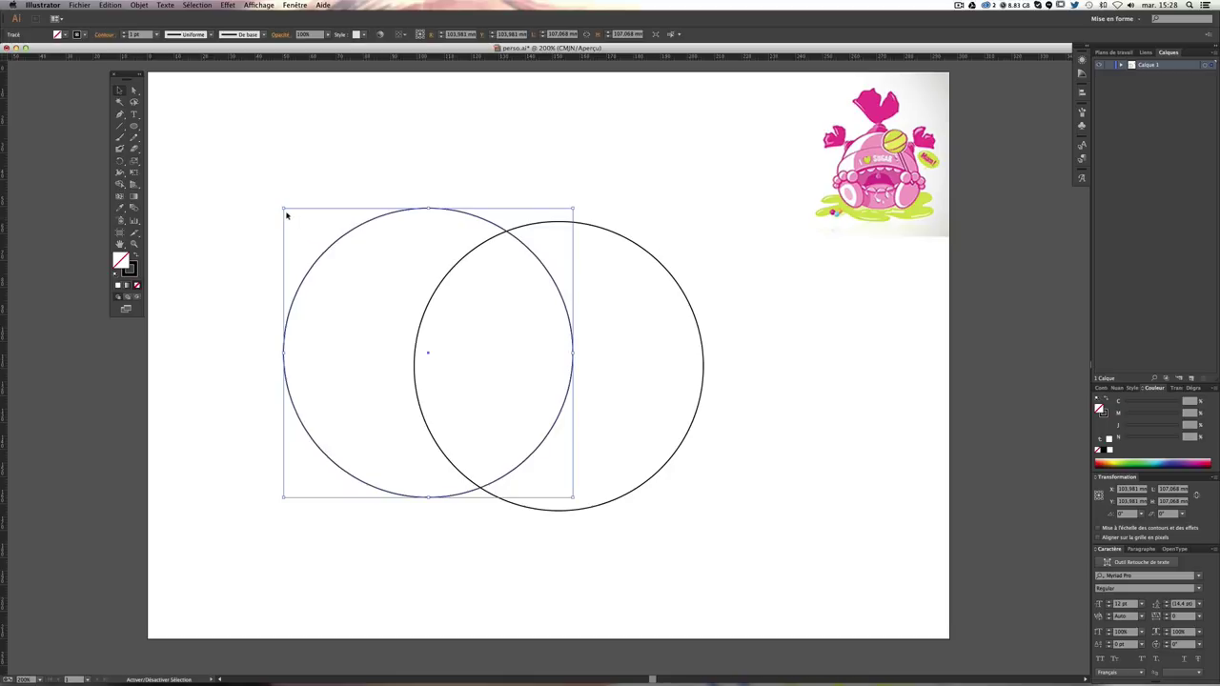
# Step: Resize the copied circle down to a small circle
pyautogui.moveTo(286, 215); pyautogui.dragTo(325, 230)
pyautogui.moveTo(321, 230); pyautogui.dragTo(286, 208)
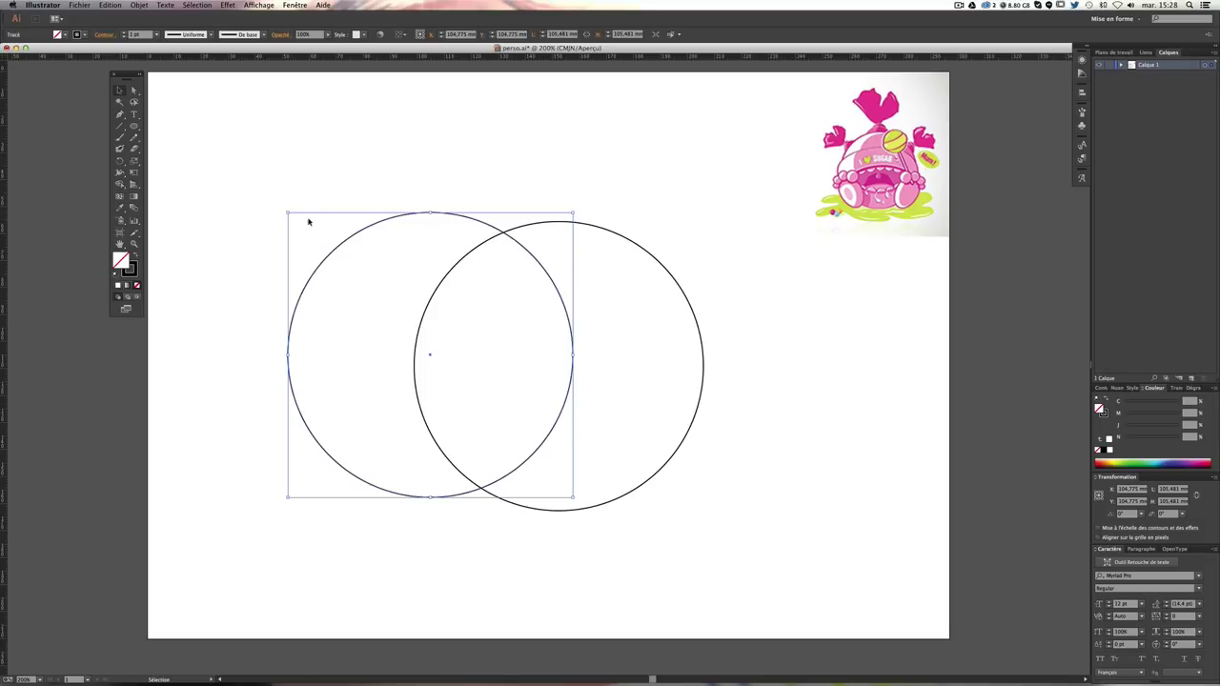
pyautogui.moveTo(287, 212)
pyautogui.mouseDown()
pyautogui.moveTo(412, 276)
pyautogui.moveTo(487, 345)
pyautogui.moveTo(477, 334)
pyautogui.mouseUp()
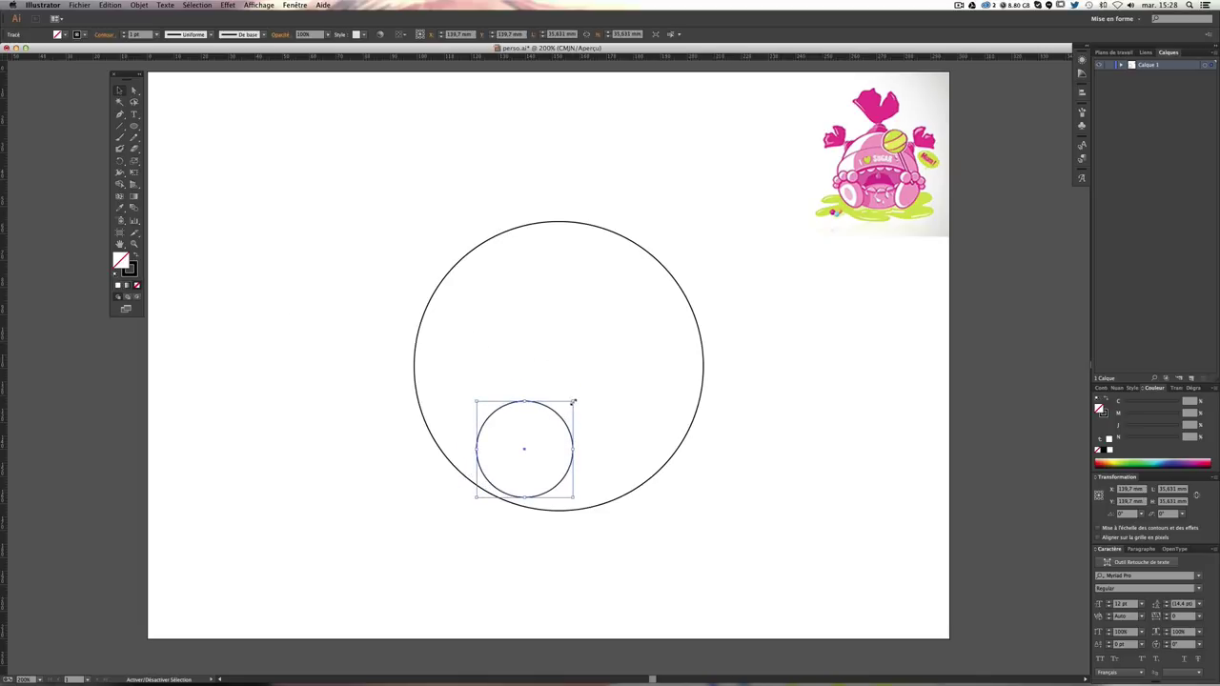
pyautogui.moveTo(573, 402)
pyautogui.mouseDown()
pyautogui.moveTo(555, 417)
pyautogui.moveTo(438, 264)
pyautogui.mouseUp()
pyautogui.click(567, 421)
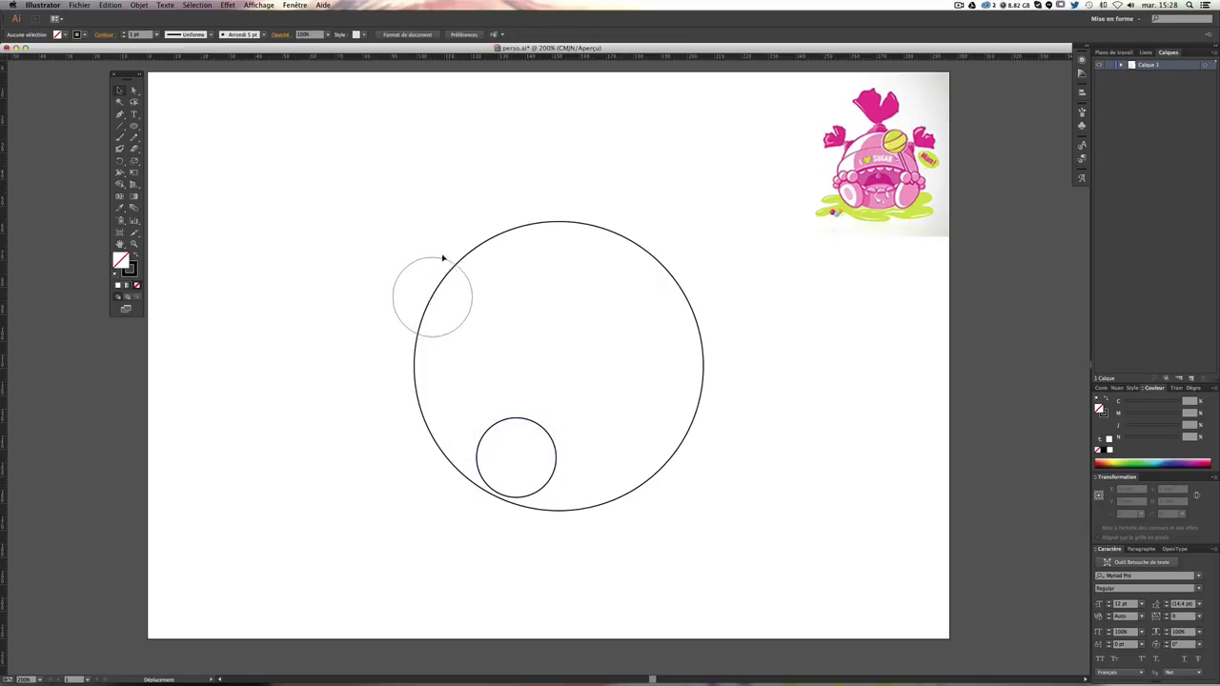
# Step: Position the small circle slightly right and lower on the body's upper-left edge
pyautogui.moveTo(438, 264)
pyautogui.mouseDown()
pyautogui.moveTo(452, 244)
pyautogui.moveTo(417, 249)
pyautogui.mouseUp()
pyautogui.click(395, 245)
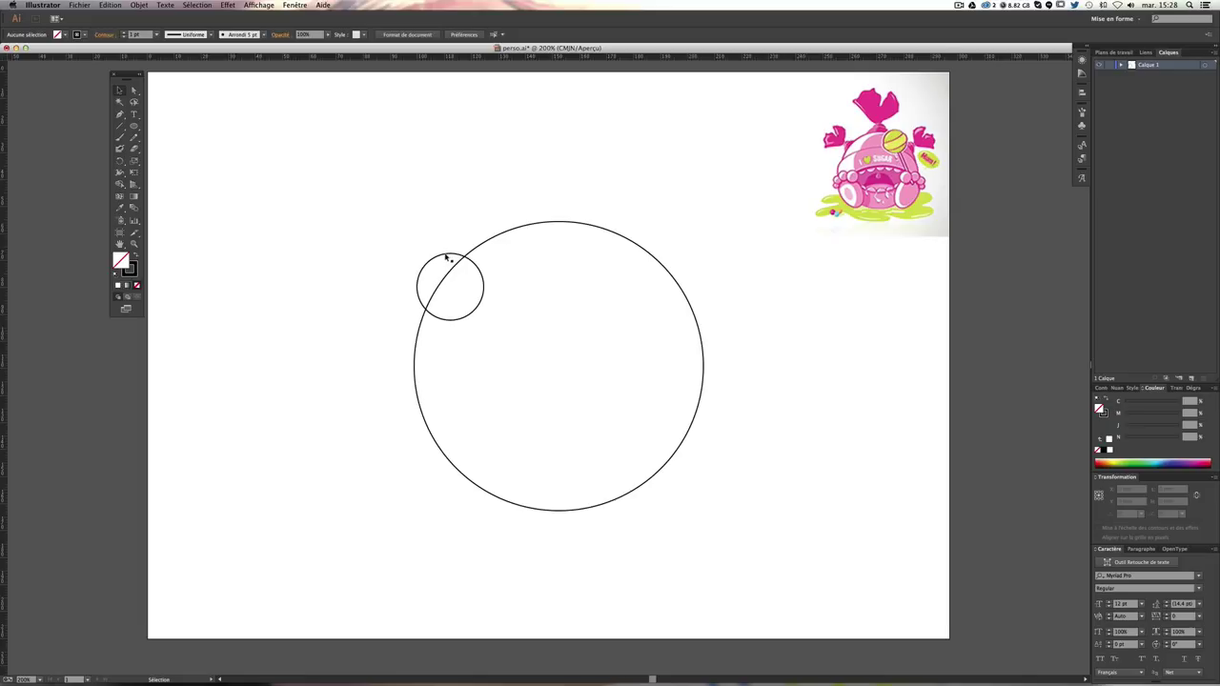
pyautogui.moveTo(445, 257); pyautogui.dragTo(435, 254)
pyautogui.click(395, 245)
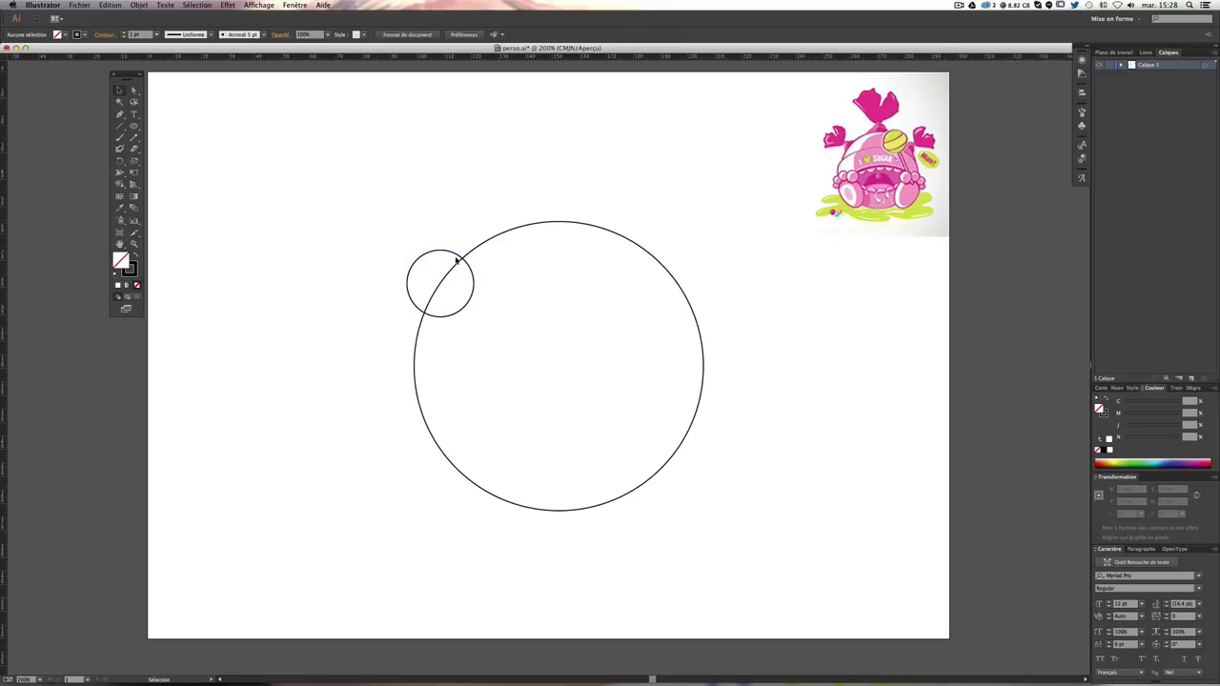
pyautogui.moveTo(452, 254); pyautogui.dragTo(459, 259)
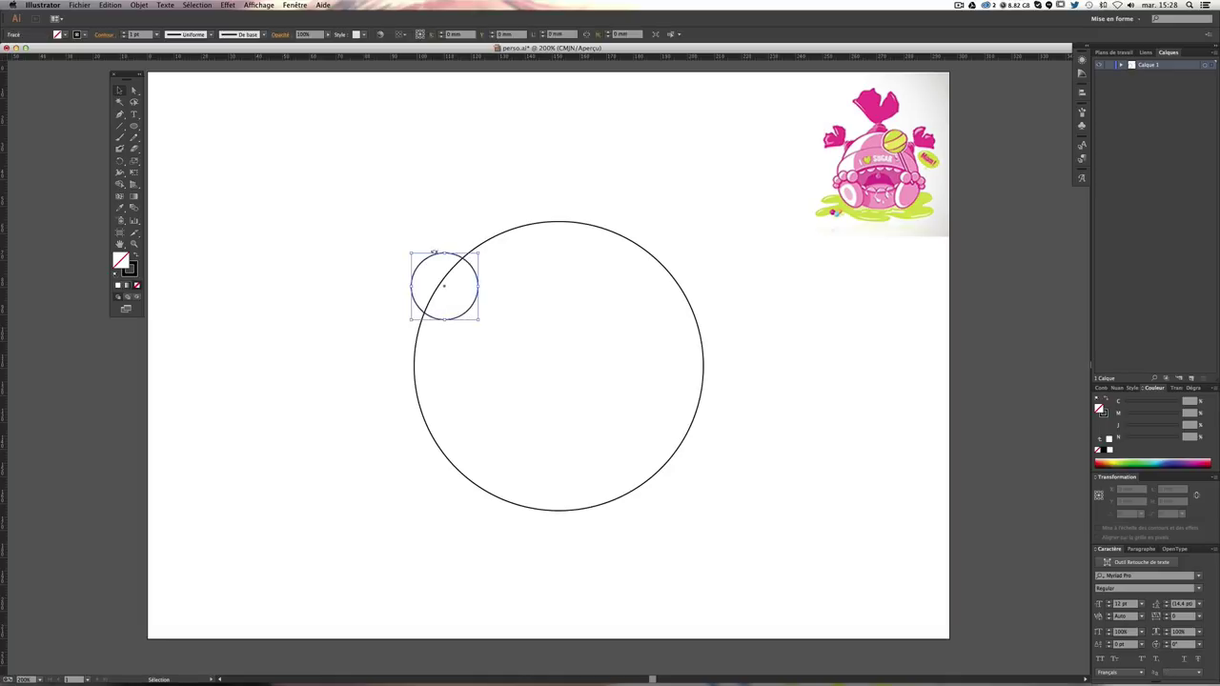
pyautogui.click(398, 232)
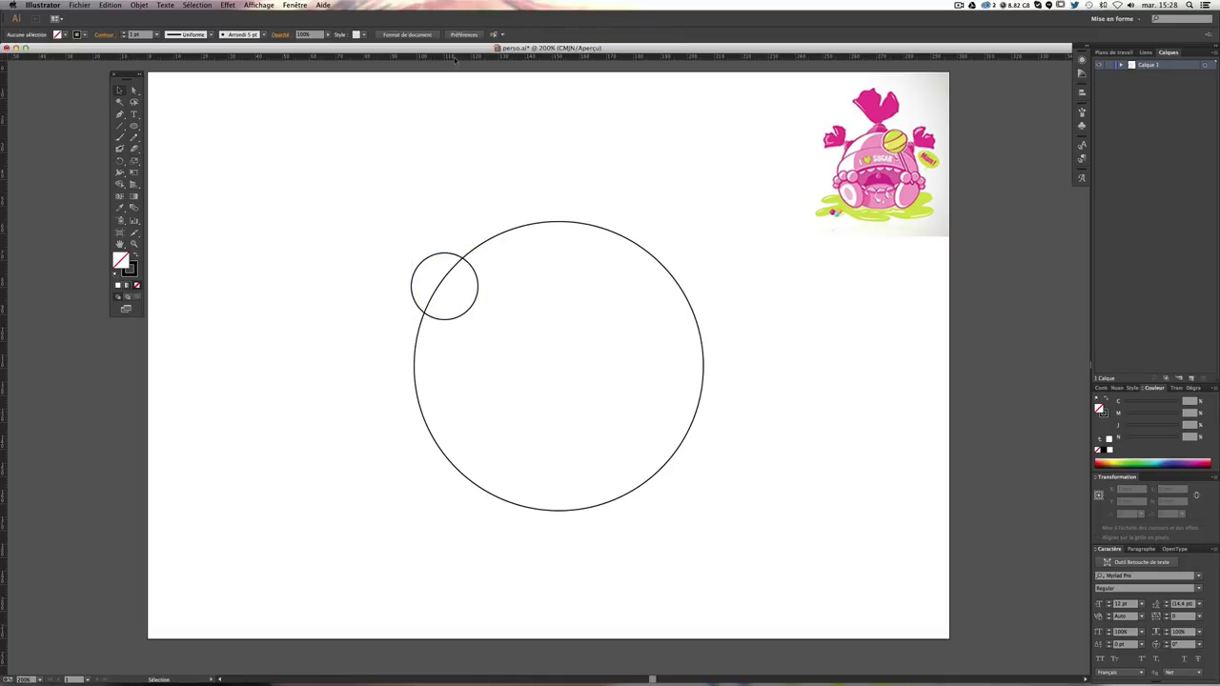
pyautogui.moveTo(454, 58); pyautogui.dragTo(467, 77)
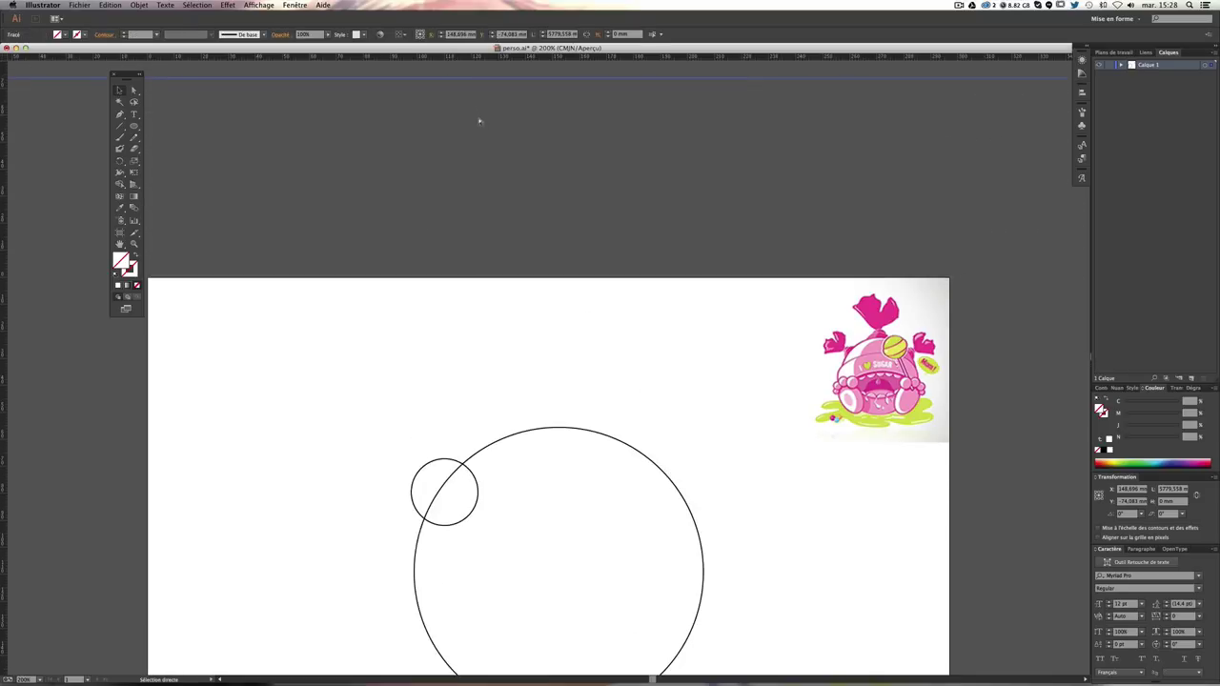
# Step: Show the rulers and place a horizontal guide across the small circle's centre
pyautogui.click(540, 223)
pyautogui.scroll(-2, 541, 224)
pyautogui.scroll(-2, 541, 225)
pyautogui.scroll(-1, 541, 229)
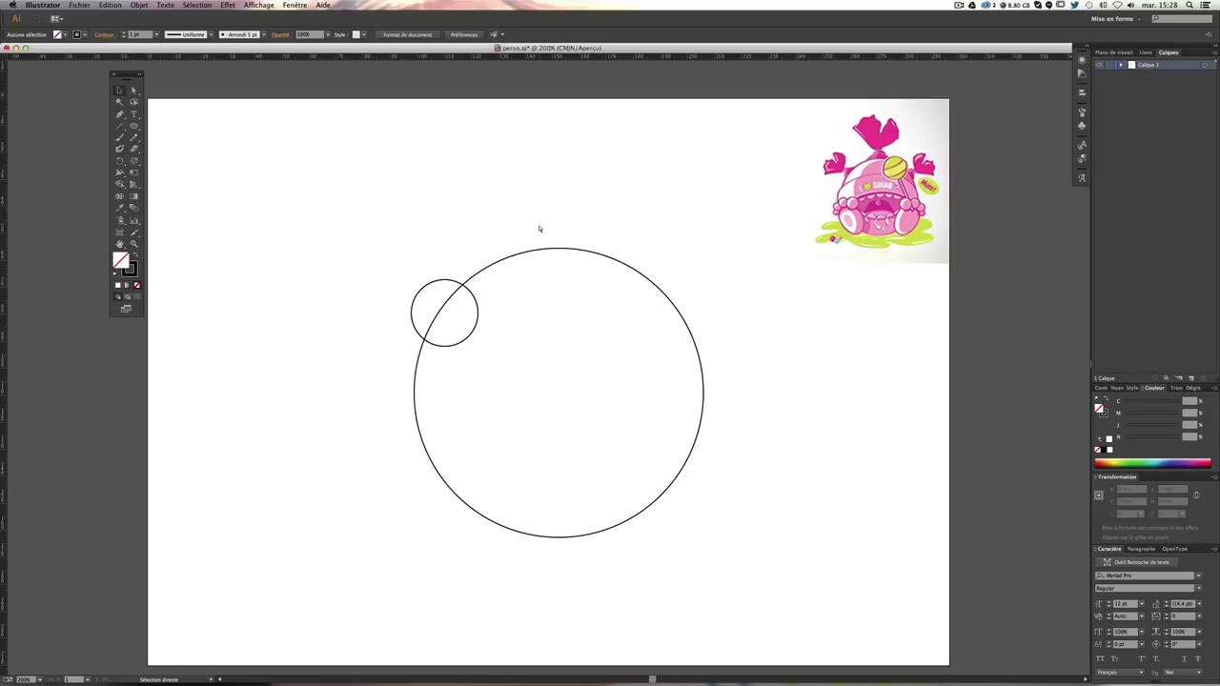
pyautogui.press('v')
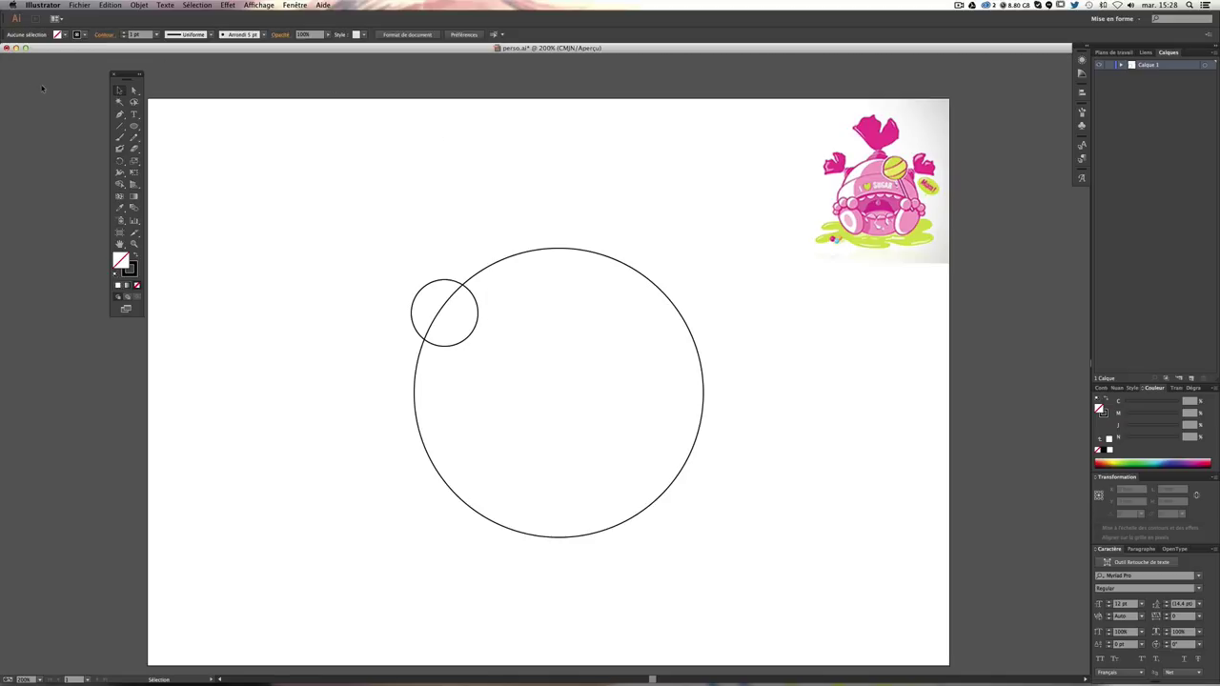
pyautogui.hotkey('ctrl', 'r')
pyautogui.hotkey('ctrl', 'r')
pyautogui.hotkey('ctrl', 'r')
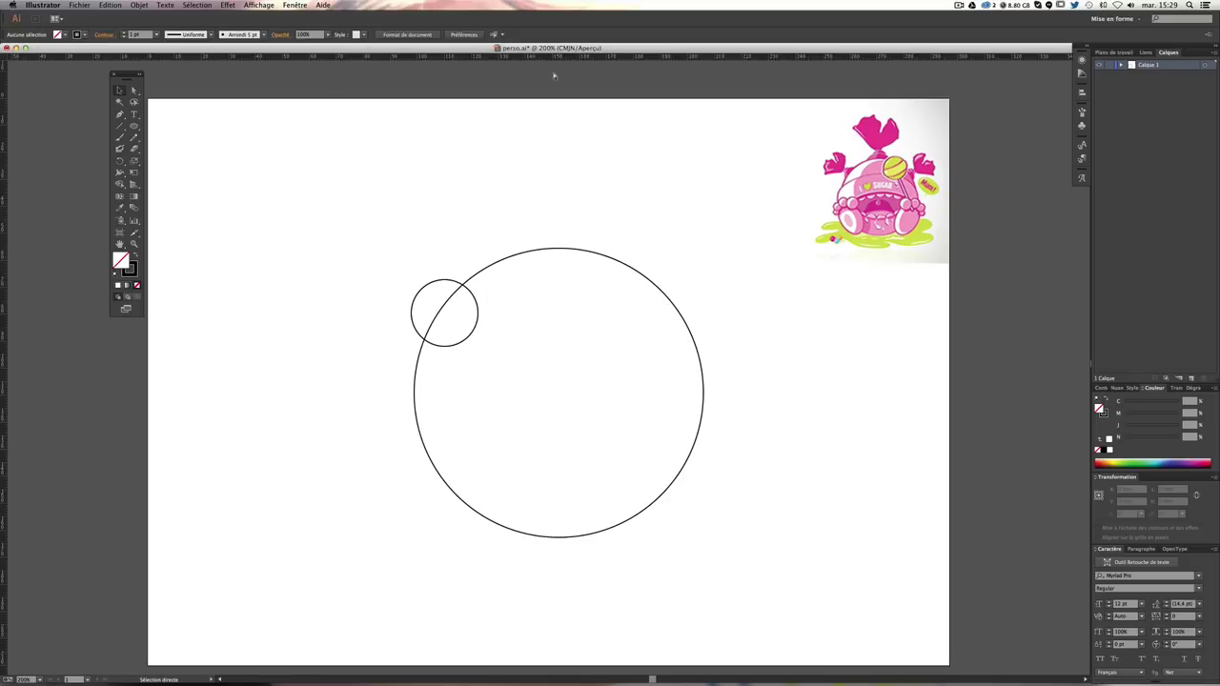
pyautogui.moveTo(546, 58); pyautogui.dragTo(546, 58)
pyautogui.moveTo(546, 75)
pyautogui.mouseDown()
pyautogui.moveTo(556, 219)
pyautogui.moveTo(522, 327)
pyautogui.mouseUp()
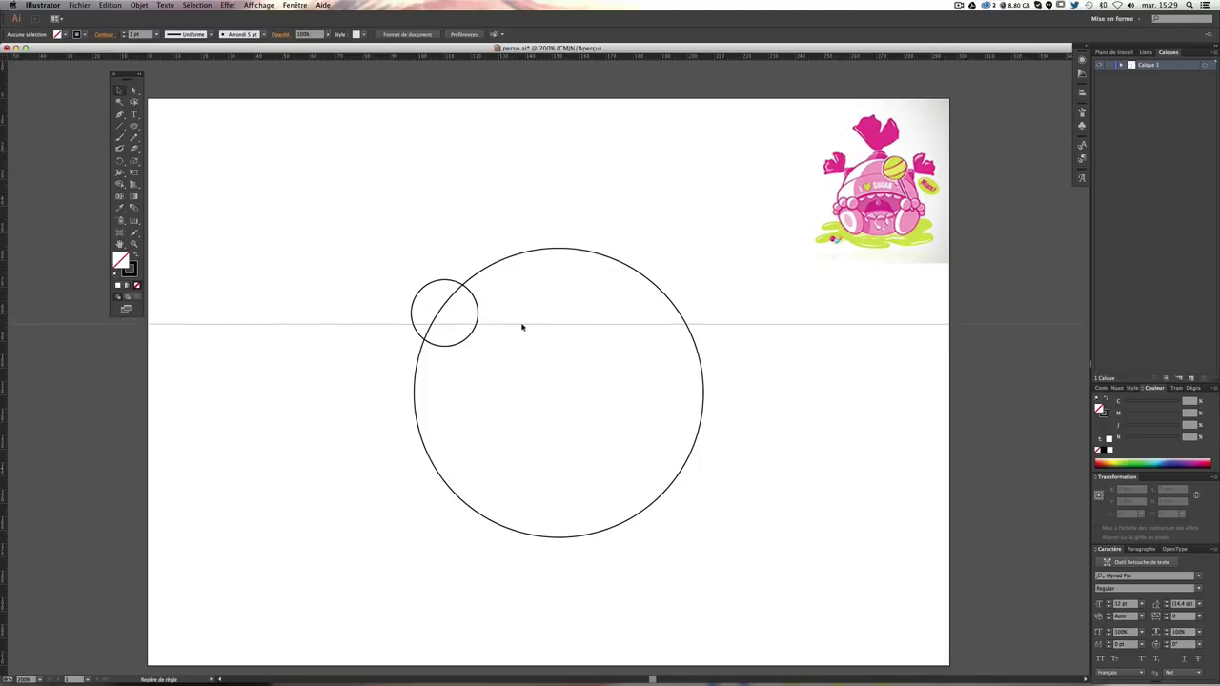
pyautogui.moveTo(522, 327); pyautogui.dragTo(523, 312)
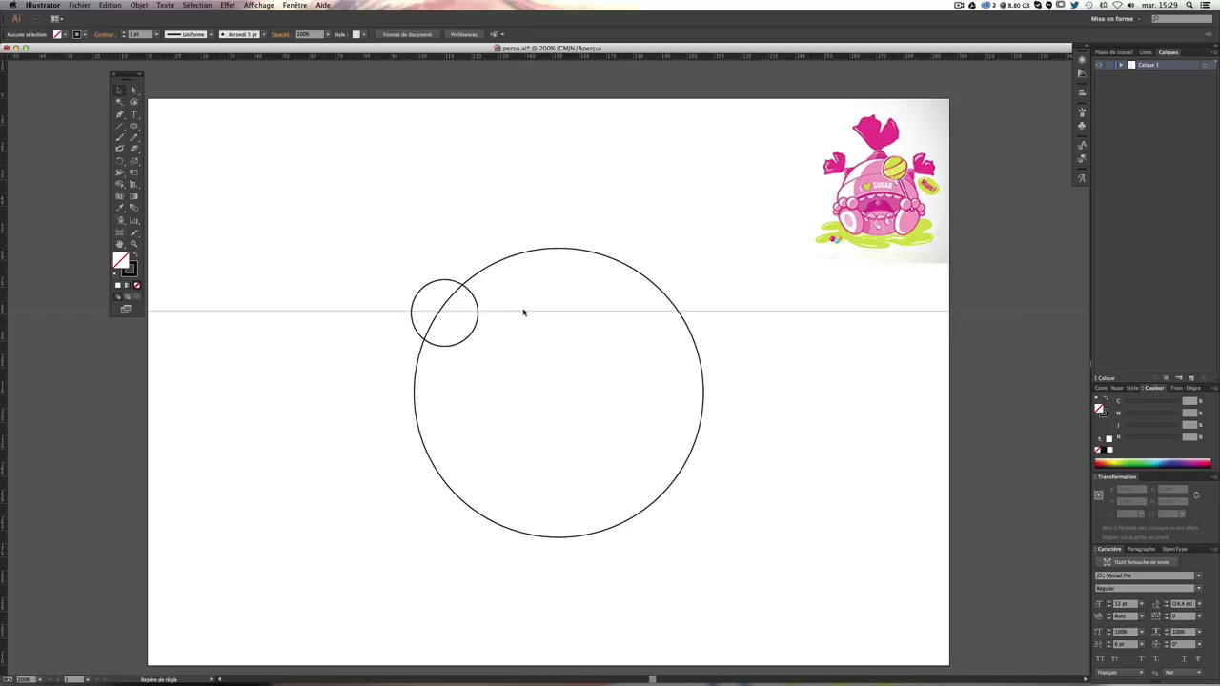
pyautogui.moveTo(523, 312); pyautogui.dragTo(522, 316)
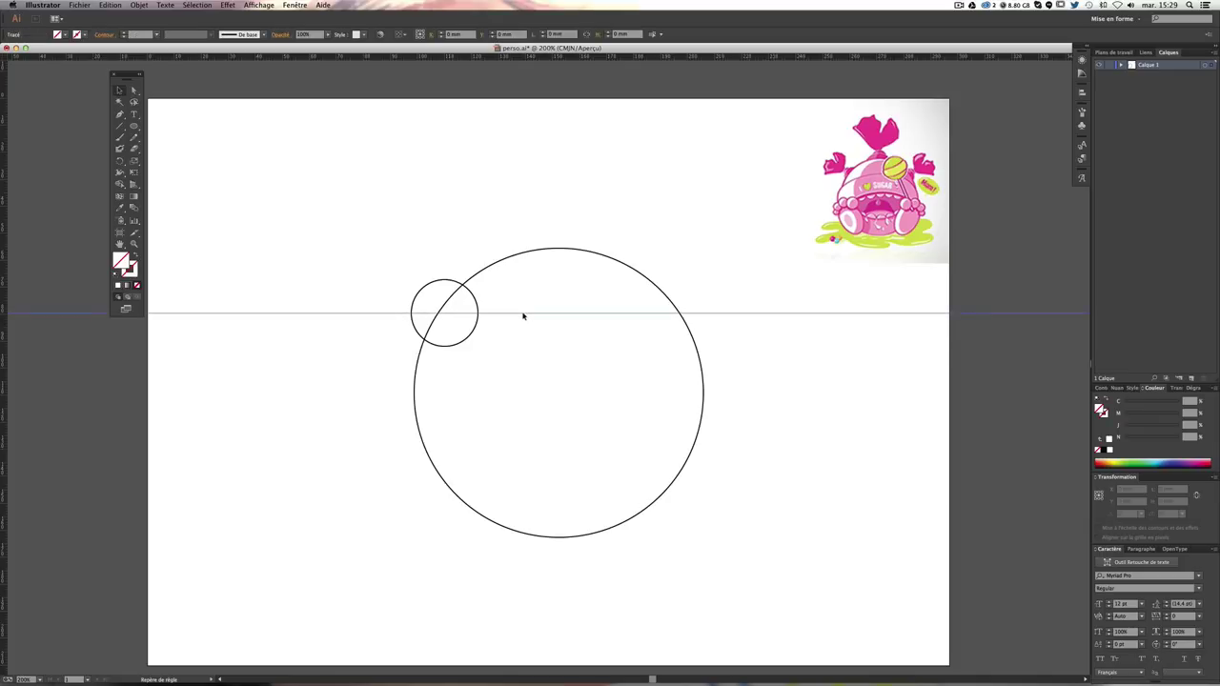
pyautogui.click(449, 277)
# Step: Shrink the small circle from a corner handle and nudge it vertically
pyautogui.click(450, 280)
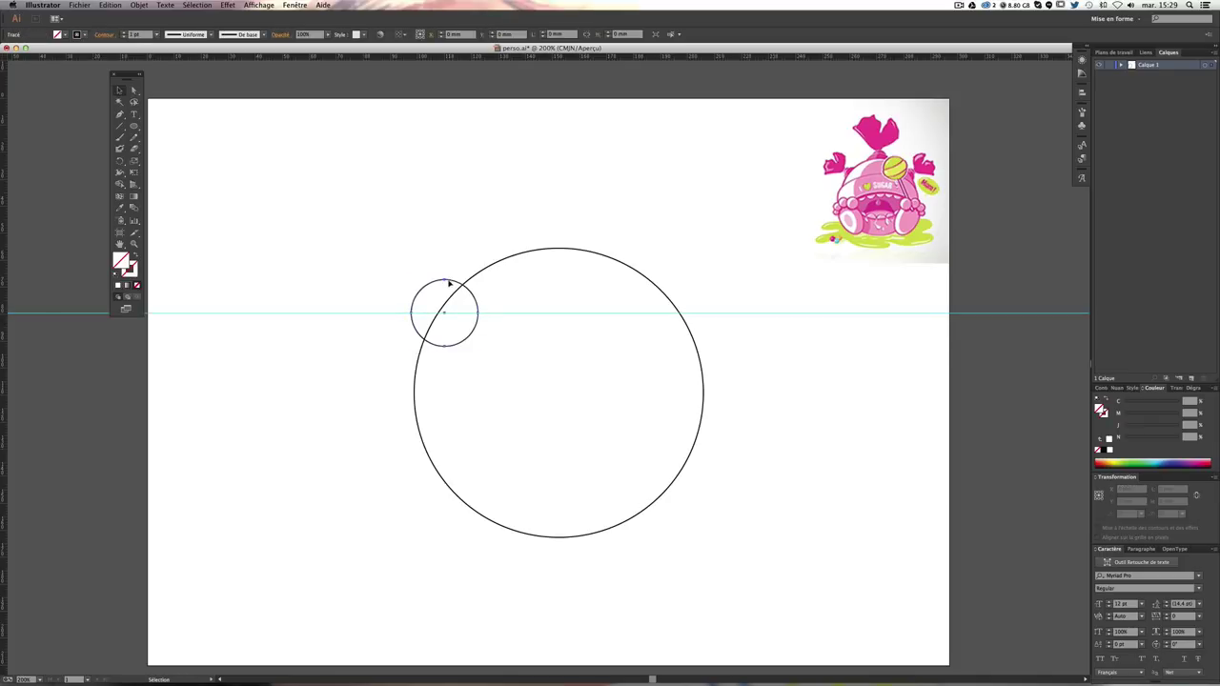
pyautogui.moveTo(412, 348); pyautogui.dragTo(431, 328)
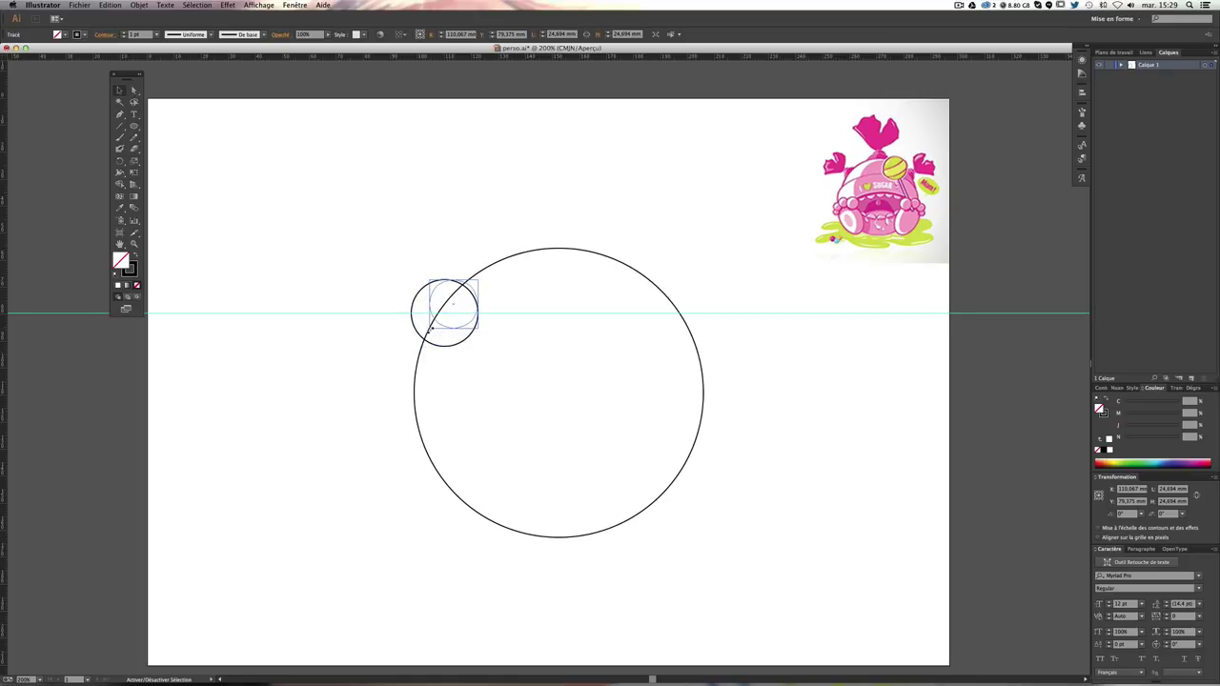
pyautogui.moveTo(431, 329); pyautogui.dragTo(428, 329)
pyautogui.click(411, 275)
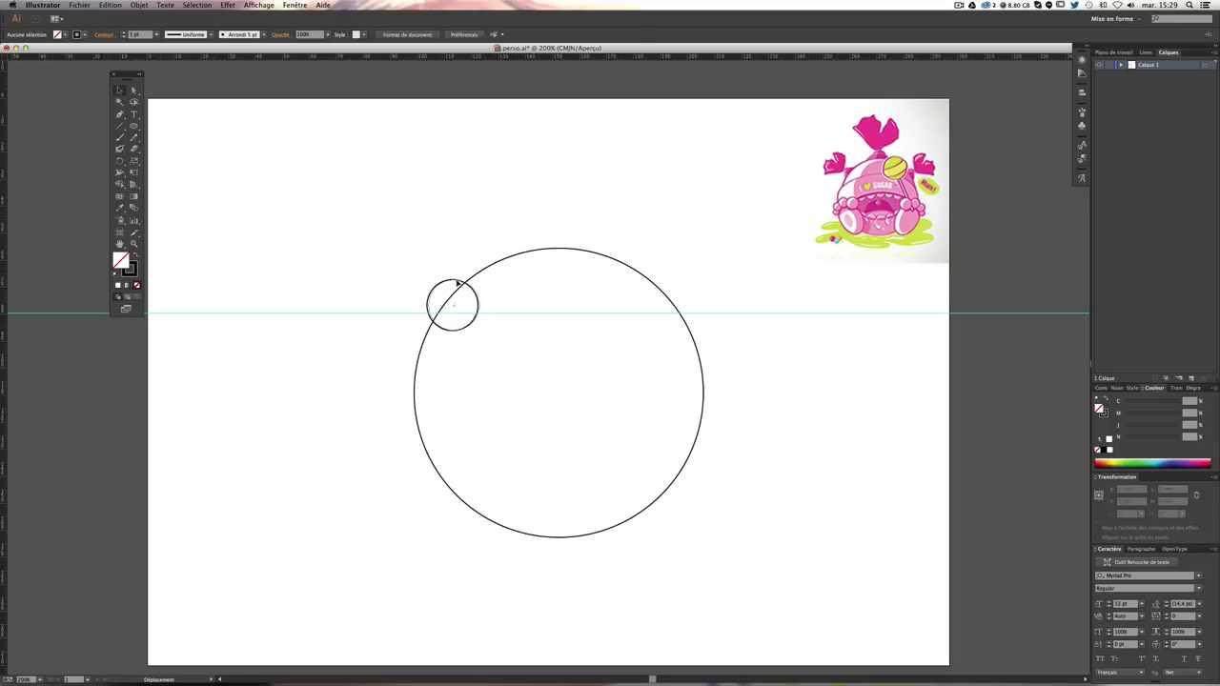
pyautogui.click(458, 283)
pyautogui.press('Down')
pyautogui.press('Down')
pyautogui.press('Down')
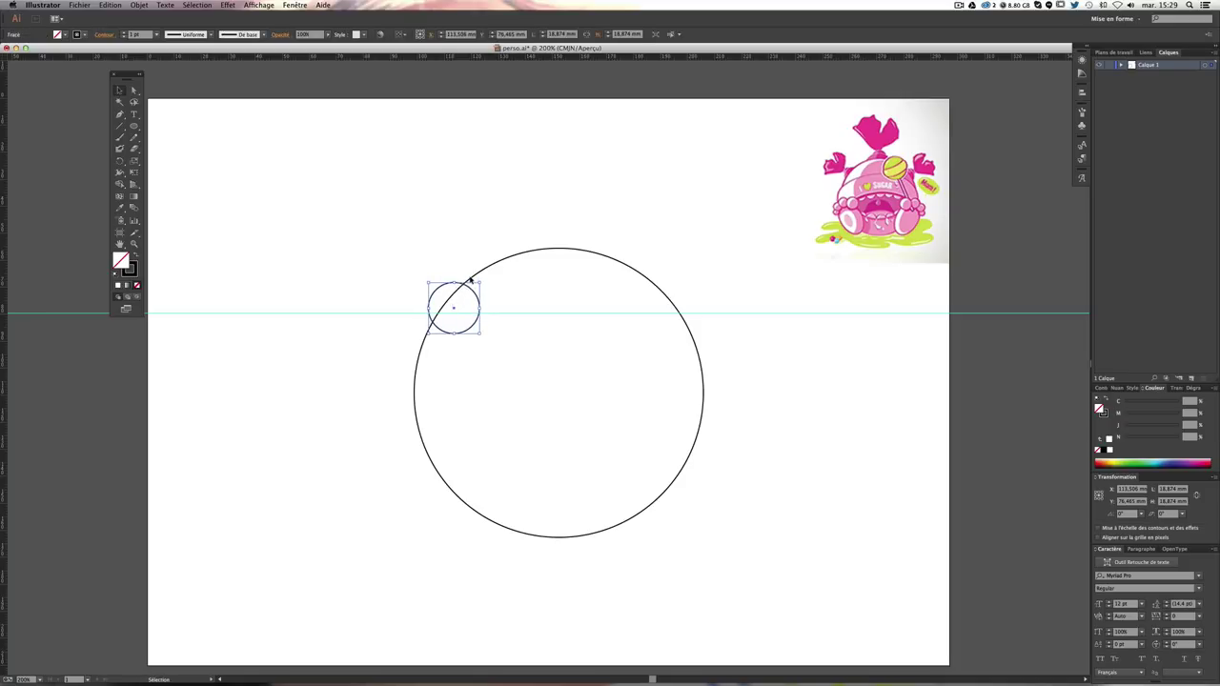
pyautogui.press('Down')
pyautogui.press('Down')
pyautogui.press('Up')
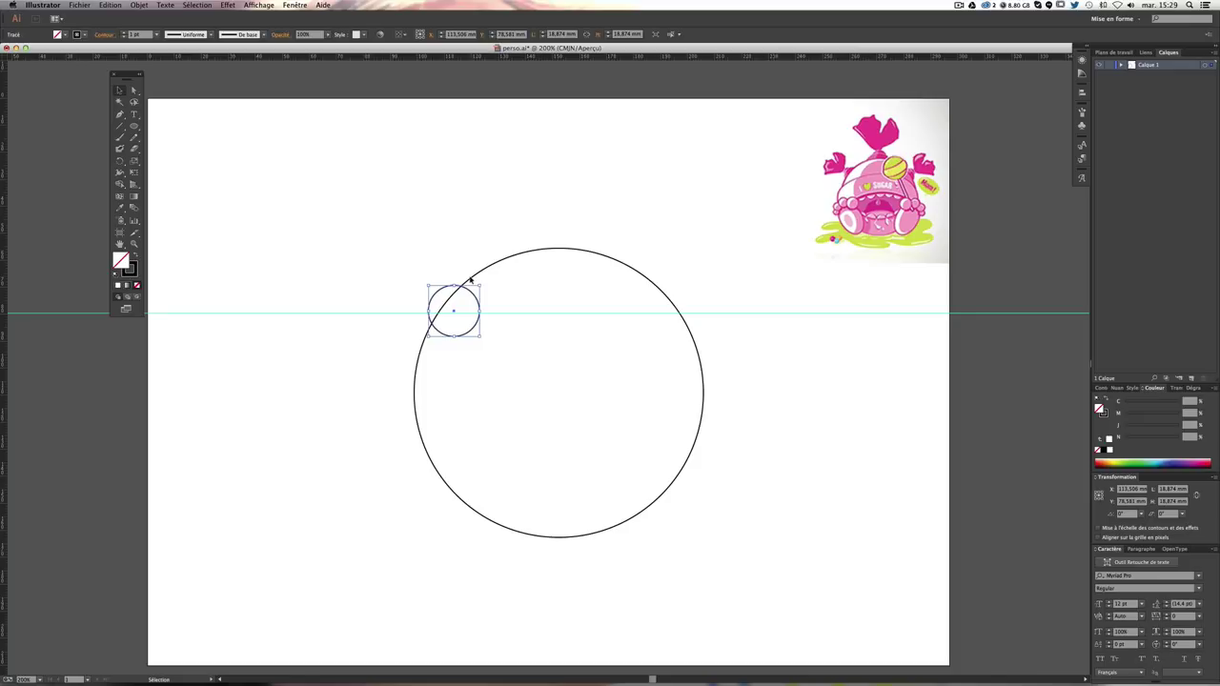
# Step: Zoom in and nudge the small circle onto the guide, shifting it slightly left
pyautogui.hotkey('ctrl', '+')
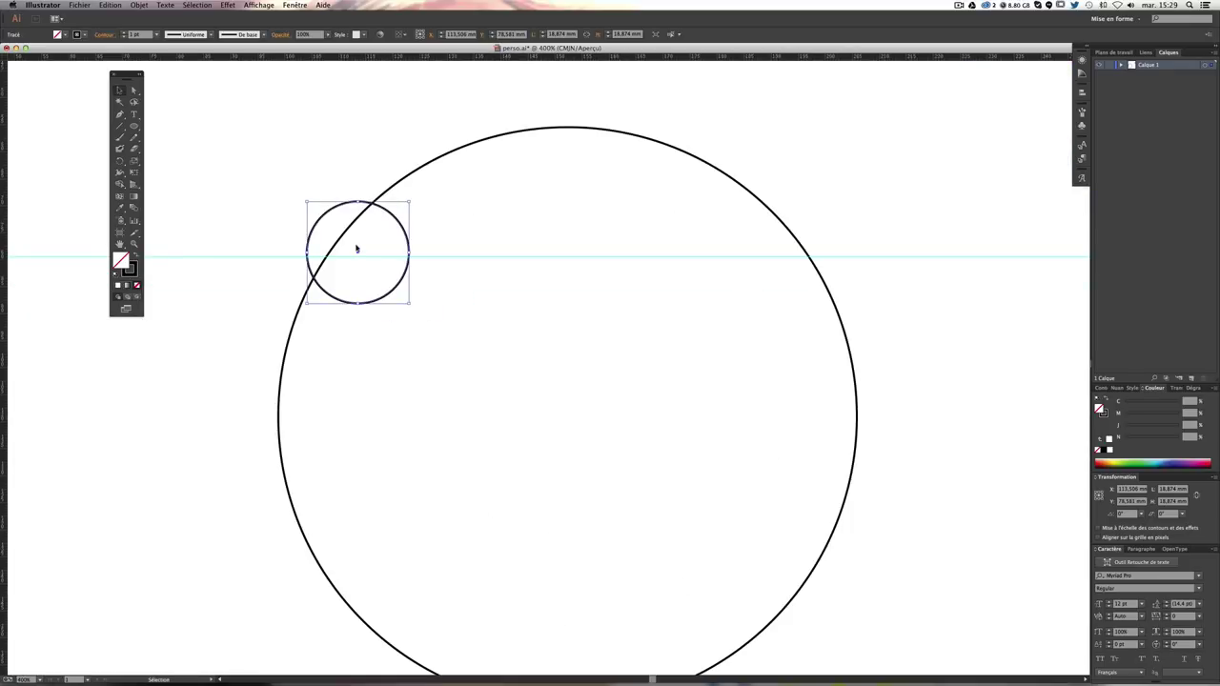
pyautogui.press('Down')
pyautogui.press('Down')
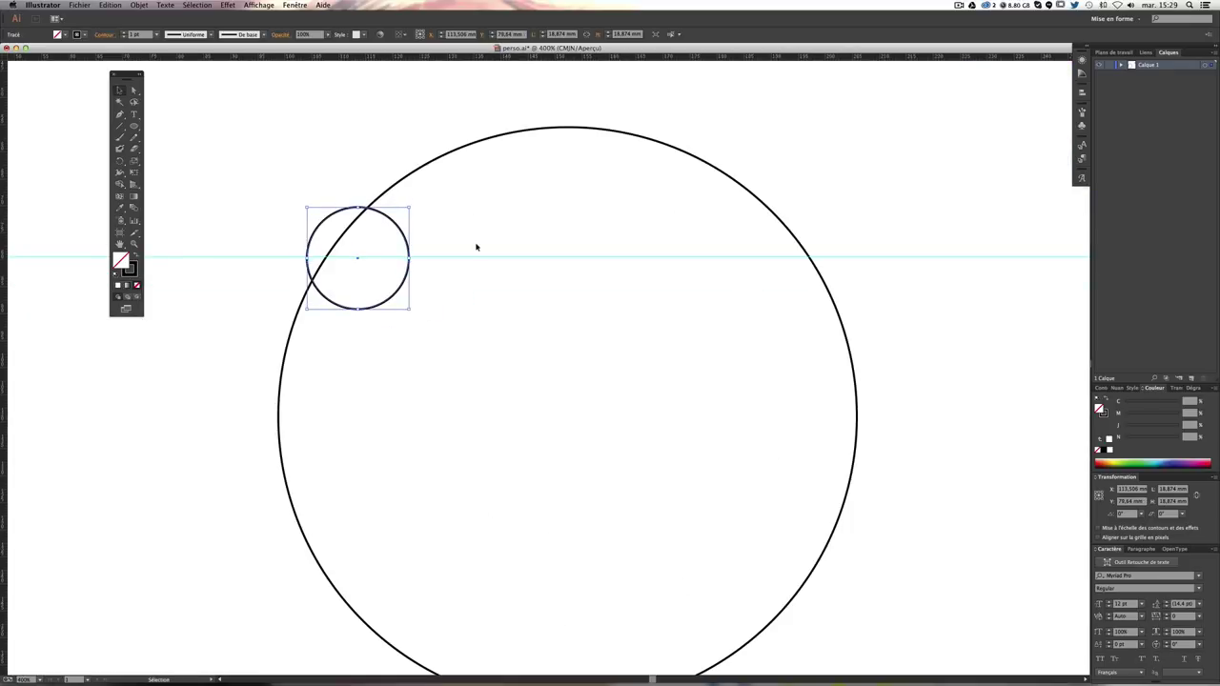
pyautogui.press('Up')
pyautogui.press('Down')
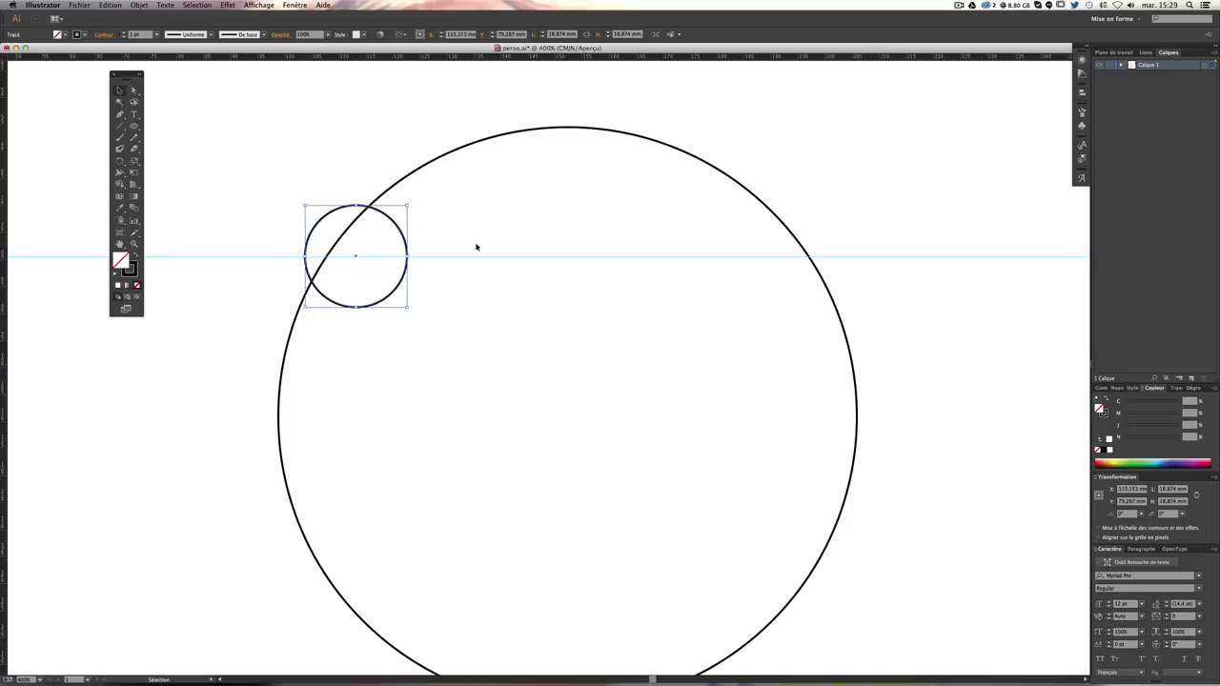
pyautogui.press('Left')
pyautogui.press('Left')
pyautogui.press('Left')
pyautogui.press('Right')
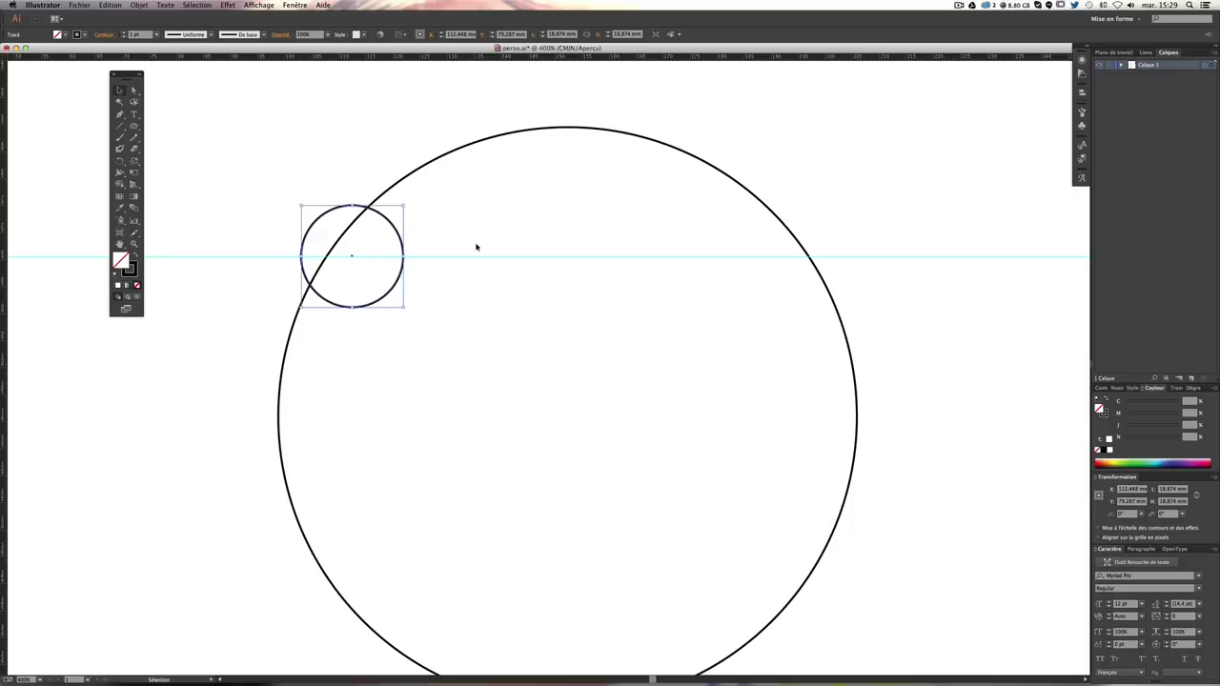
pyautogui.click(291, 194)
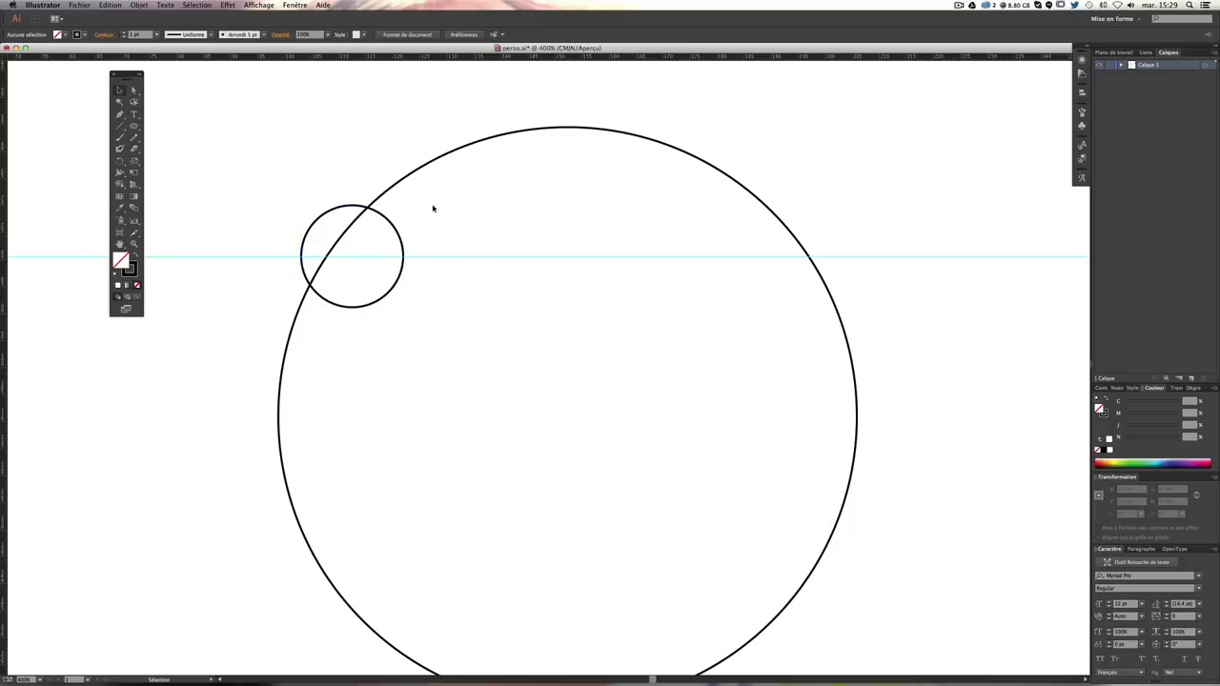
pyautogui.hotkey('ctrl', '-')
pyautogui.hotkey('ctrl', '+')
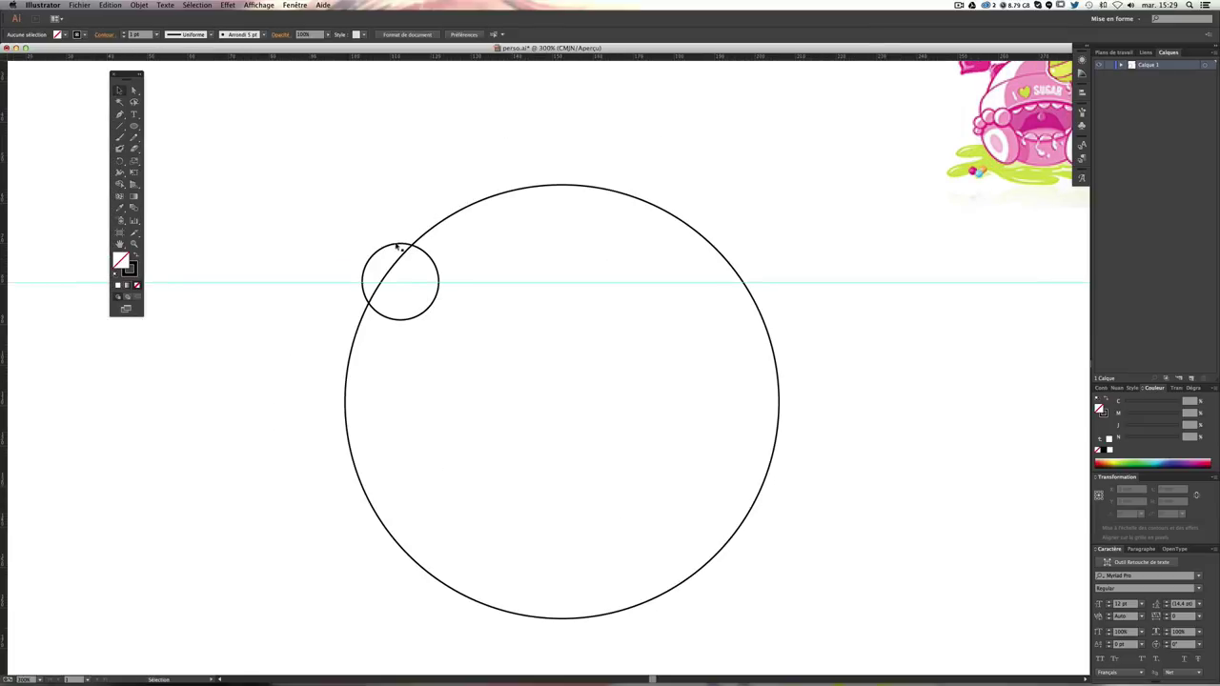
# Step: Duplicate the small circle, shrink the copy, and overlap it on the first circle's upper left
pyautogui.moveTo(410, 207); pyautogui.dragTo(456, 257)
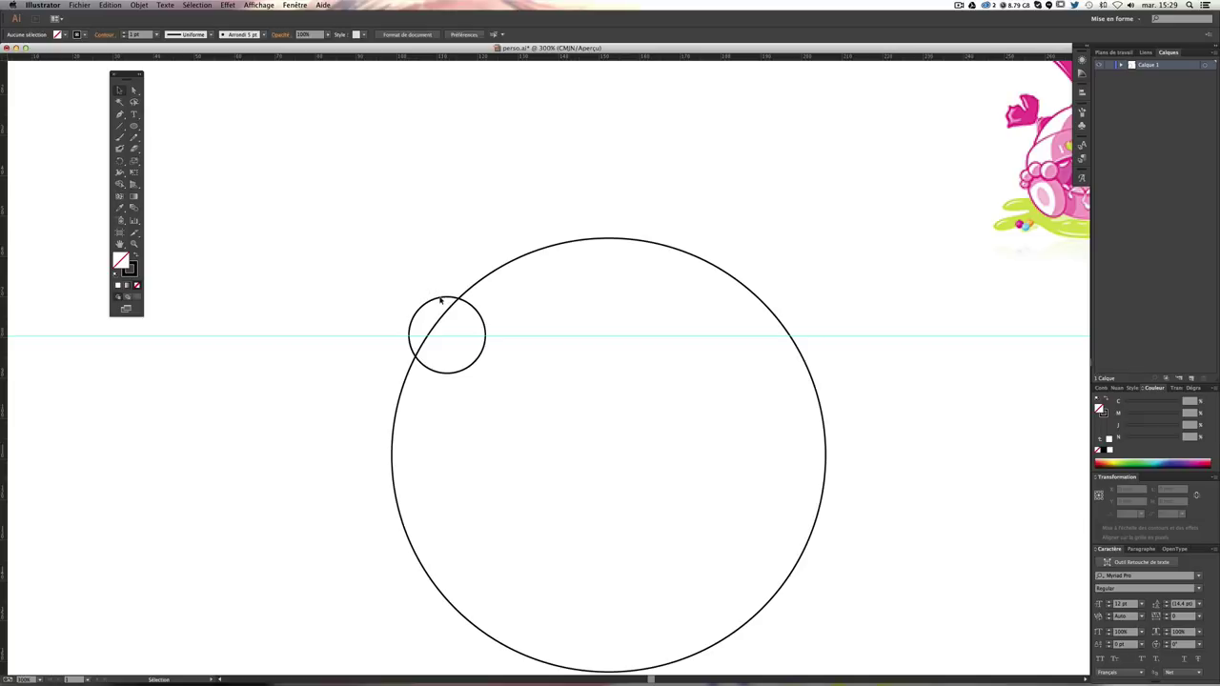
pyautogui.moveTo(440, 301); pyautogui.dragTo(405, 251)
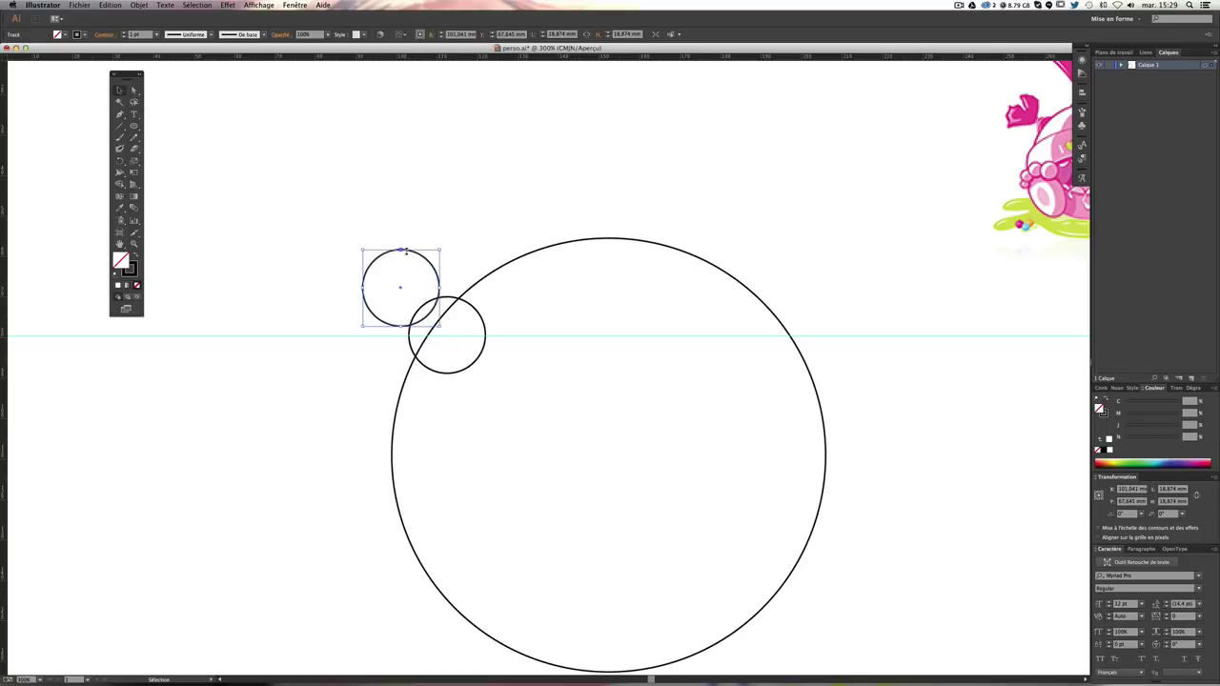
pyautogui.moveTo(440, 250); pyautogui.dragTo(412, 255)
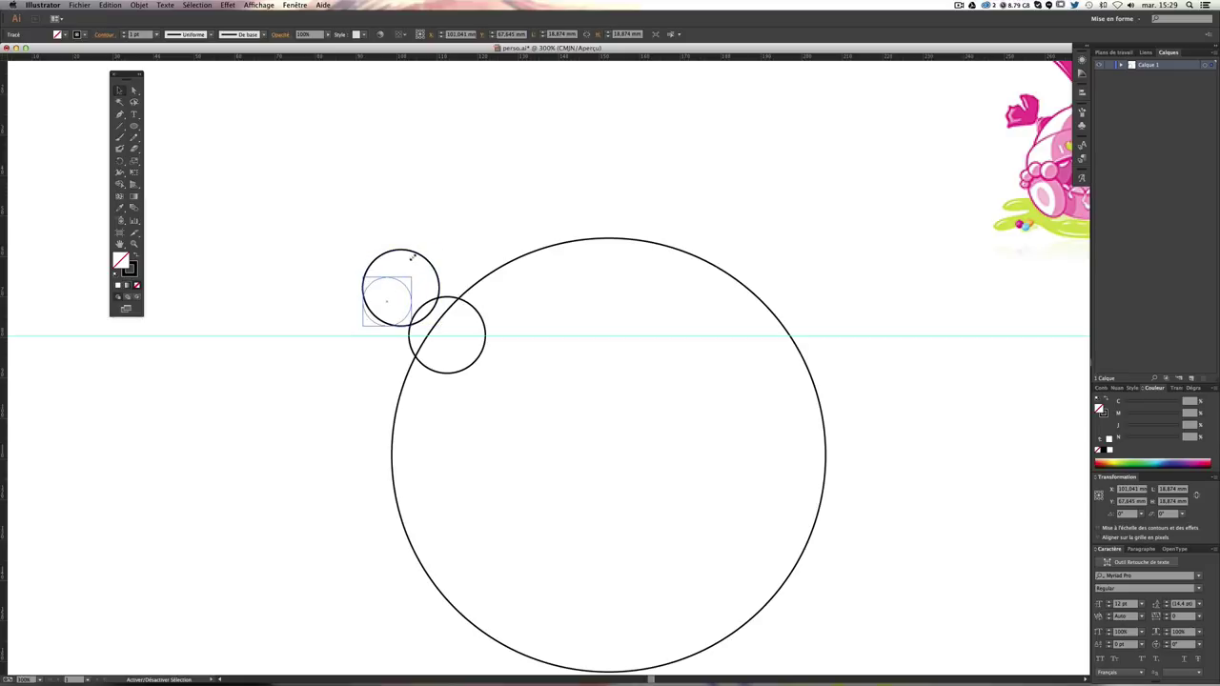
pyautogui.click(412, 295)
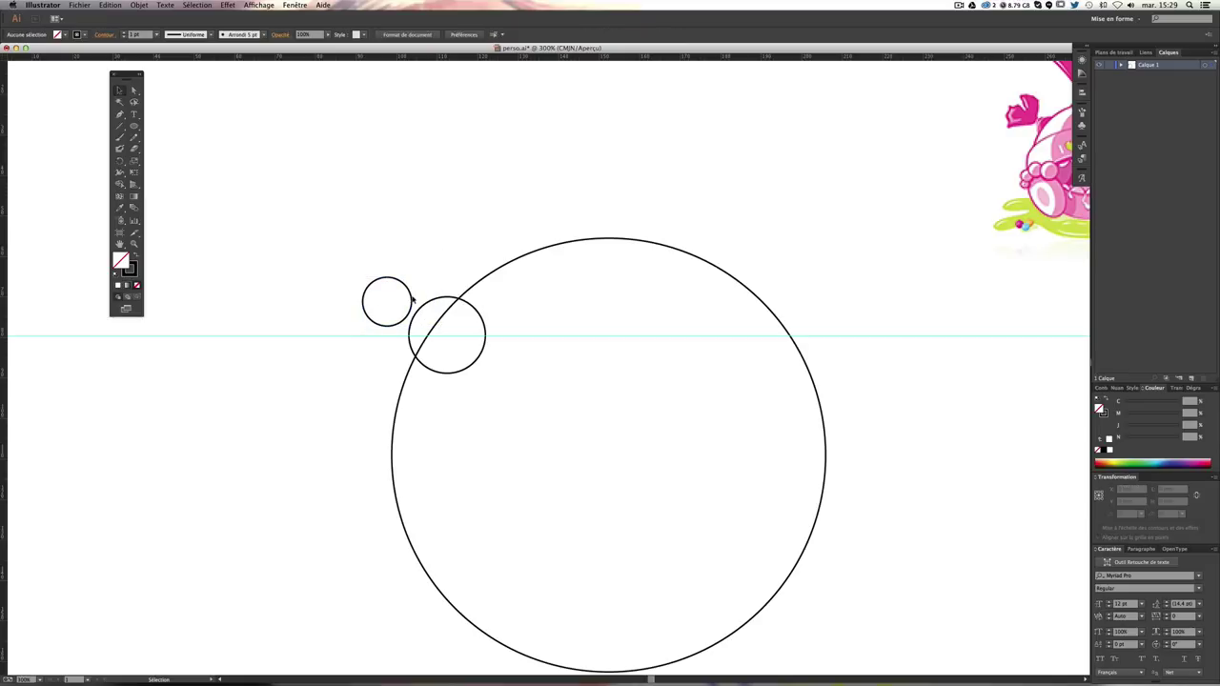
pyautogui.moveTo(412, 299)
pyautogui.mouseDown()
pyautogui.moveTo(430, 331)
pyautogui.moveTo(454, 319)
pyautogui.mouseUp()
pyautogui.moveTo(453, 318); pyautogui.dragTo(449, 314)
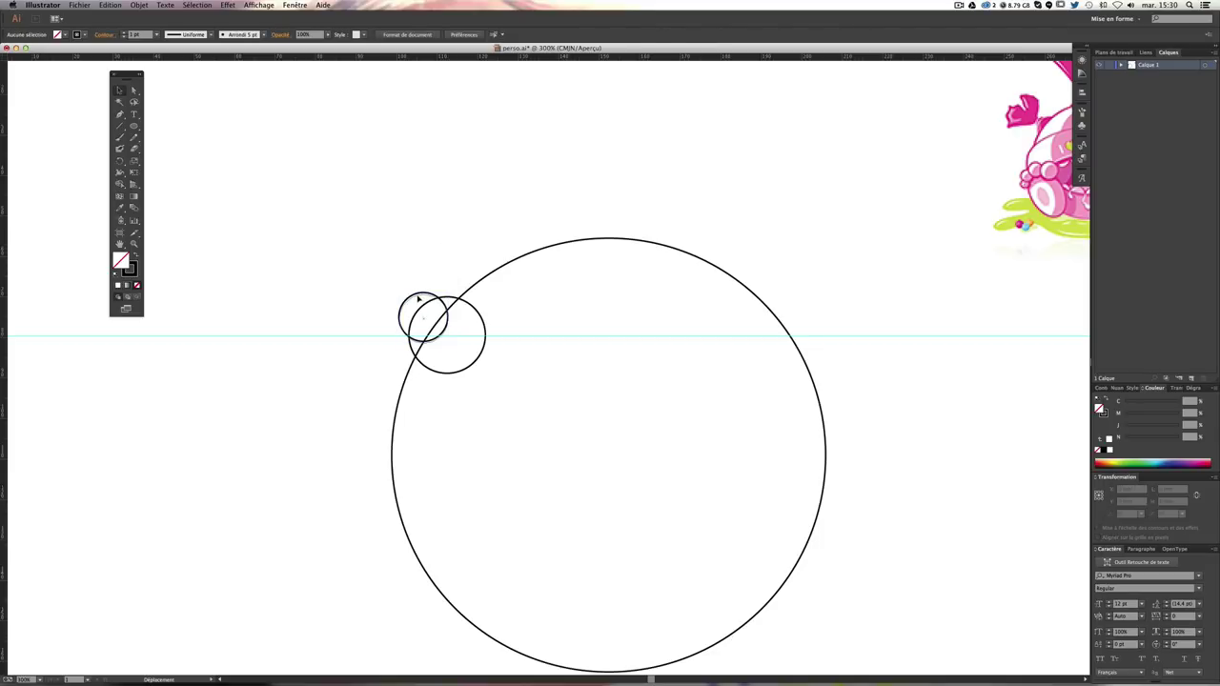
# Step: Nudge the smaller copy right and pan the view toward the candy reference
pyautogui.click(418, 297)
pyautogui.press('Right')
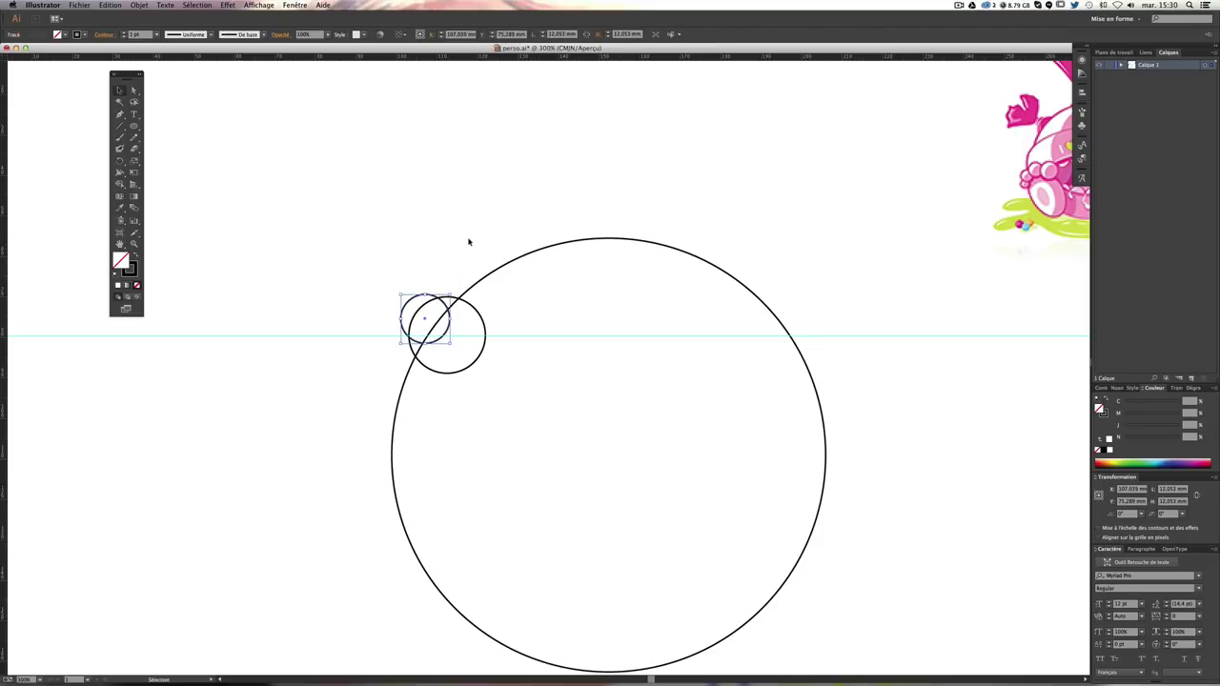
pyautogui.click(470, 236)
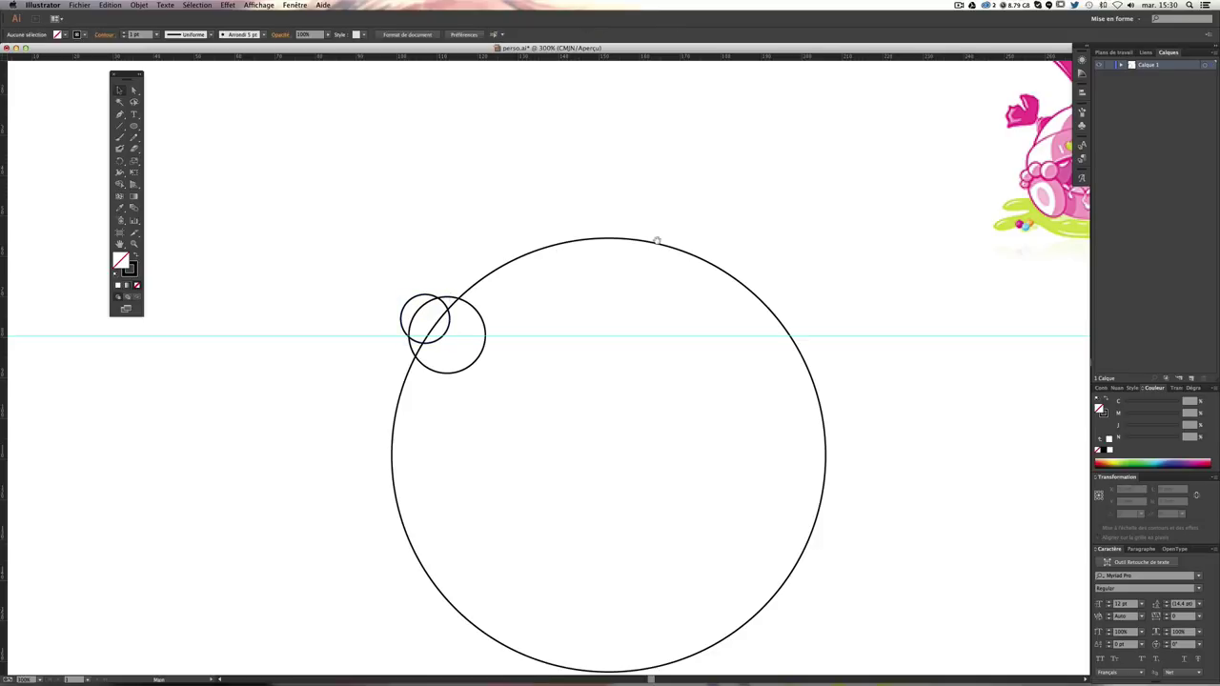
pyautogui.moveTo(658, 243)
pyautogui.mouseDown()
pyautogui.moveTo(640, 266)
pyautogui.moveTo(518, 250)
pyautogui.moveTo(506, 237)
pyautogui.mouseUp()
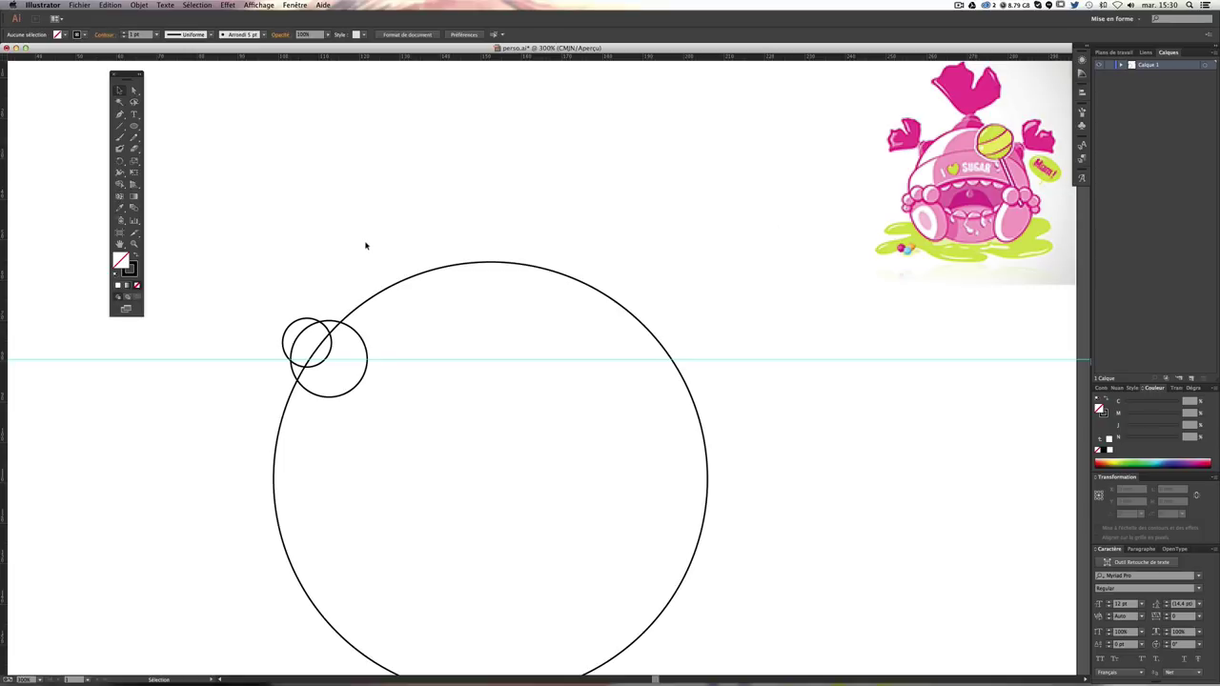
pyautogui.hscroll(-2, 381, 275)
pyautogui.scroll(3, 476, 281)
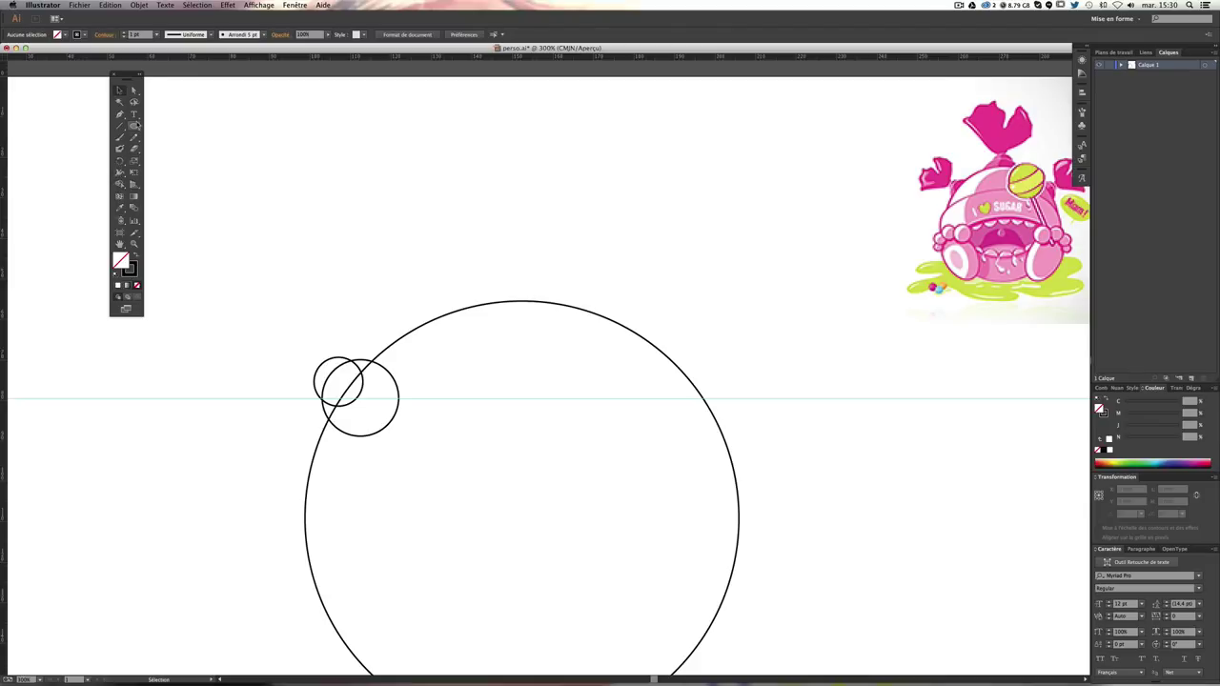
# Step: Paint a brush stroke along the reference candy's twisted wrapper top
pyautogui.click(122, 118)
pyautogui.click(120, 137)
pyautogui.moveTo(871, 256); pyautogui.dragTo(621, 330)
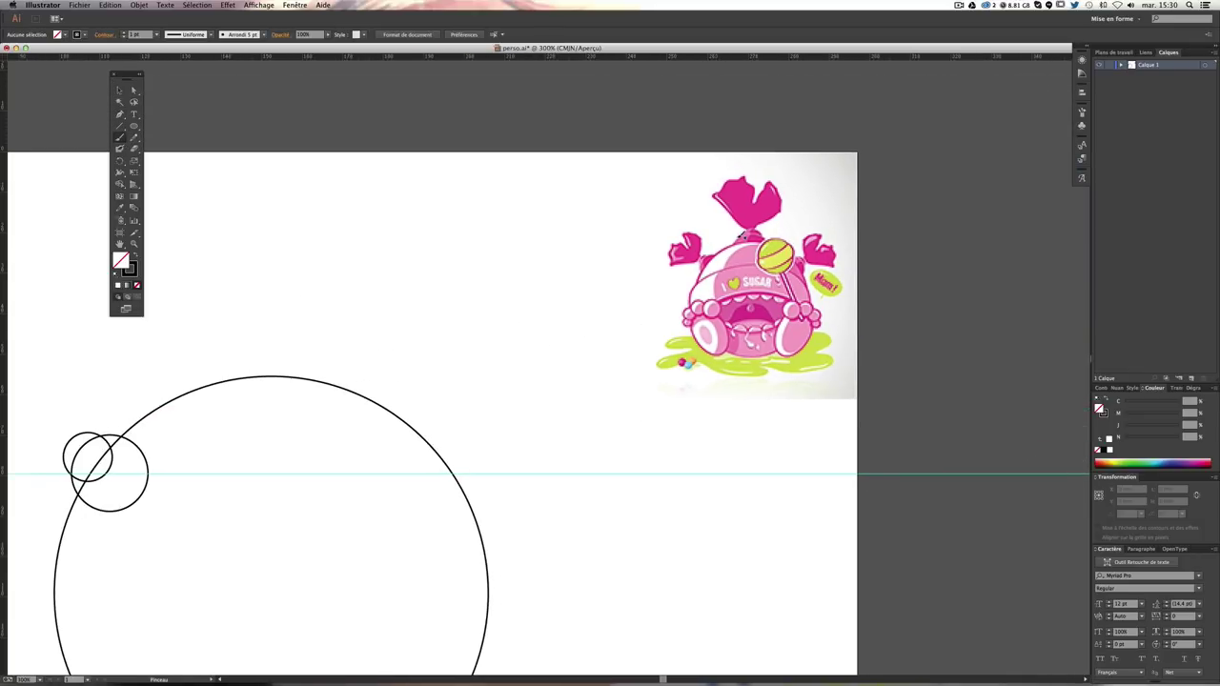
pyautogui.moveTo(753, 228)
pyautogui.mouseDown()
pyautogui.moveTo(711, 190)
pyautogui.moveTo(748, 172)
pyautogui.moveTo(762, 202)
pyautogui.moveTo(766, 179)
pyautogui.moveTo(779, 179)
pyautogui.moveTo(775, 212)
pyautogui.moveTo(753, 231)
pyautogui.moveTo(731, 222)
pyautogui.mouseUp()
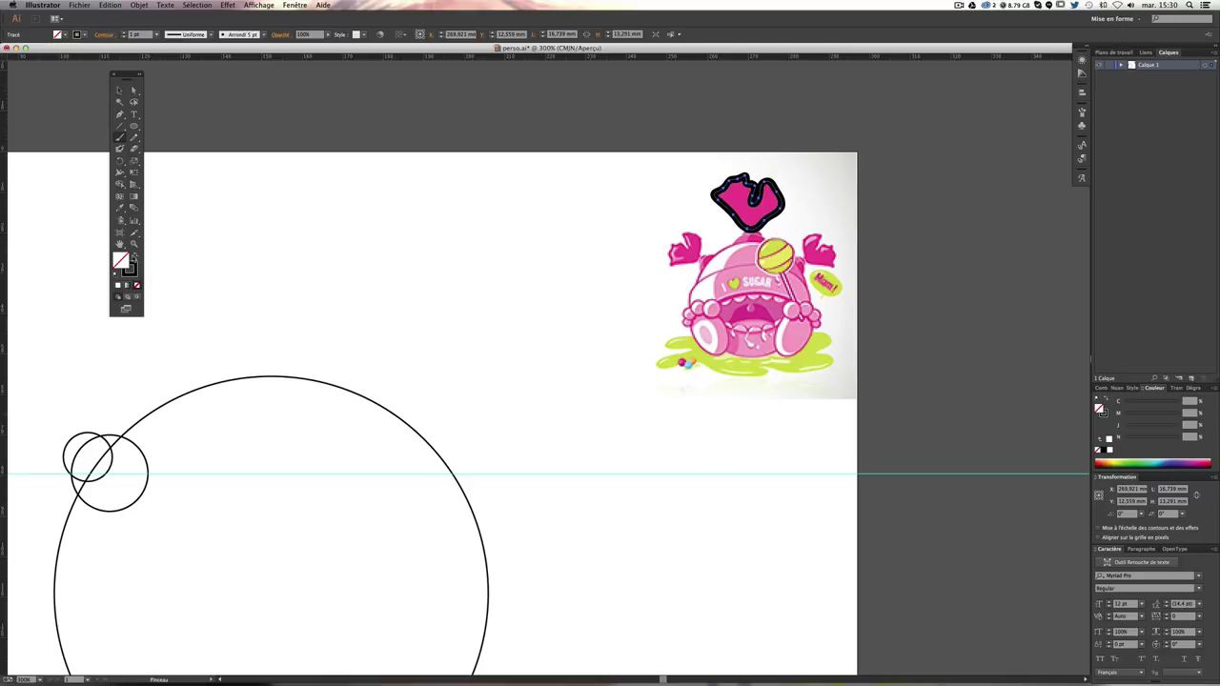
# Step: Make the wrapper shape solid black with no outline
pyautogui.click(134, 257)
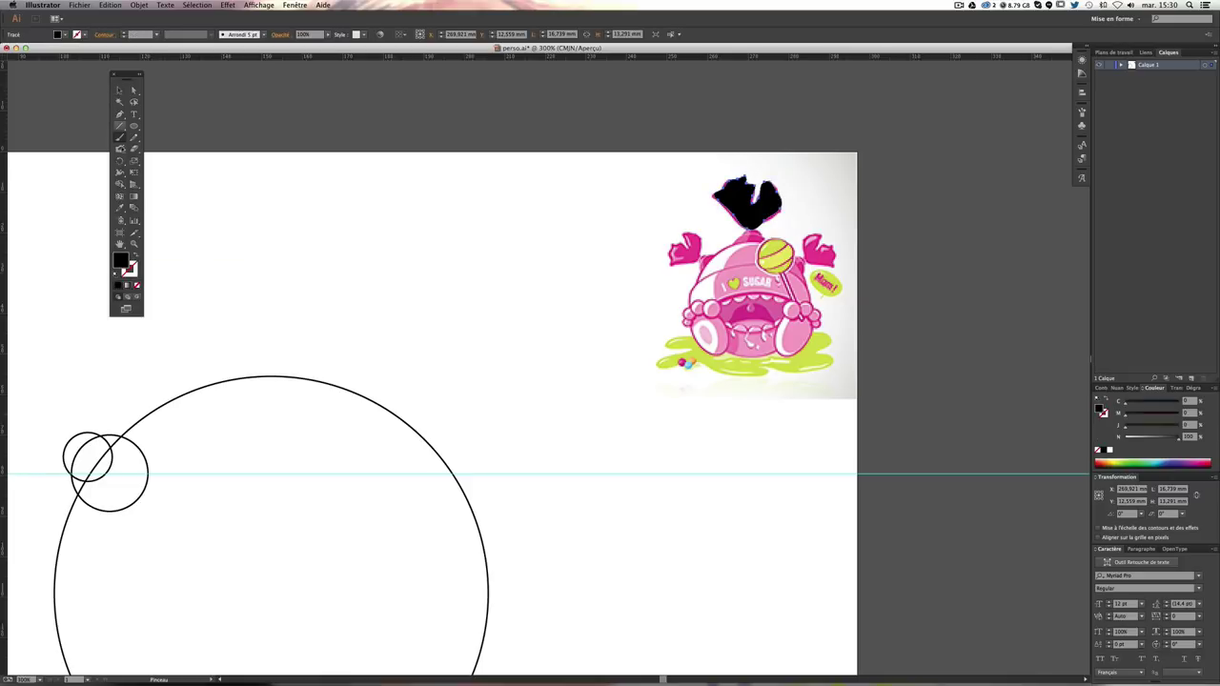
pyautogui.click(134, 257)
pyautogui.click(132, 271)
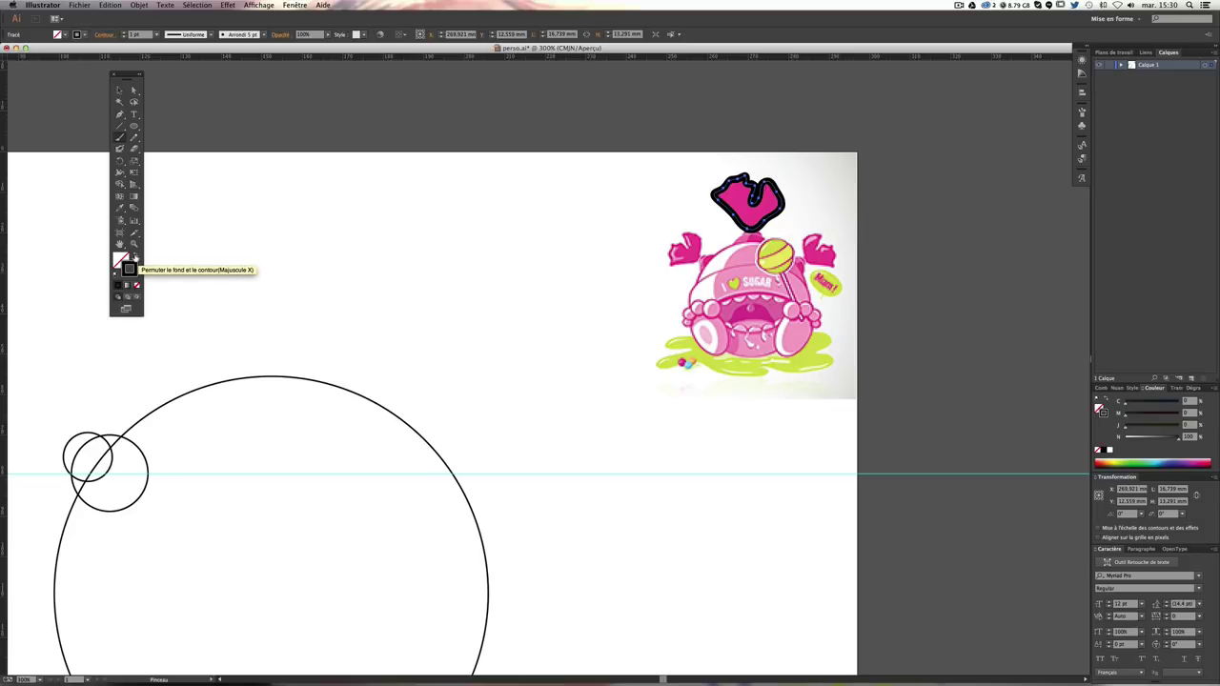
pyautogui.click(135, 257)
pyautogui.click(523, 173)
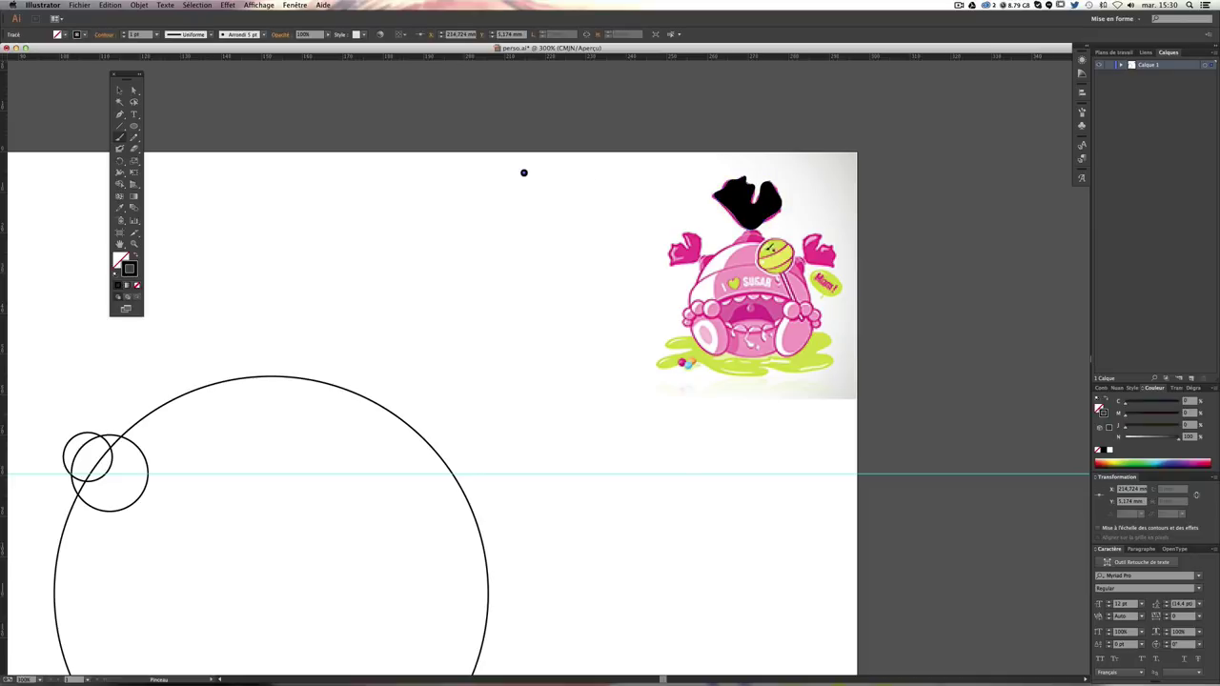
# Step: Move the black wrapper shape beside the small circles and enlarge it
pyautogui.keyDown('super'); pyautogui.click(748, 202); pyautogui.keyUp('super')
pyautogui.press('v')
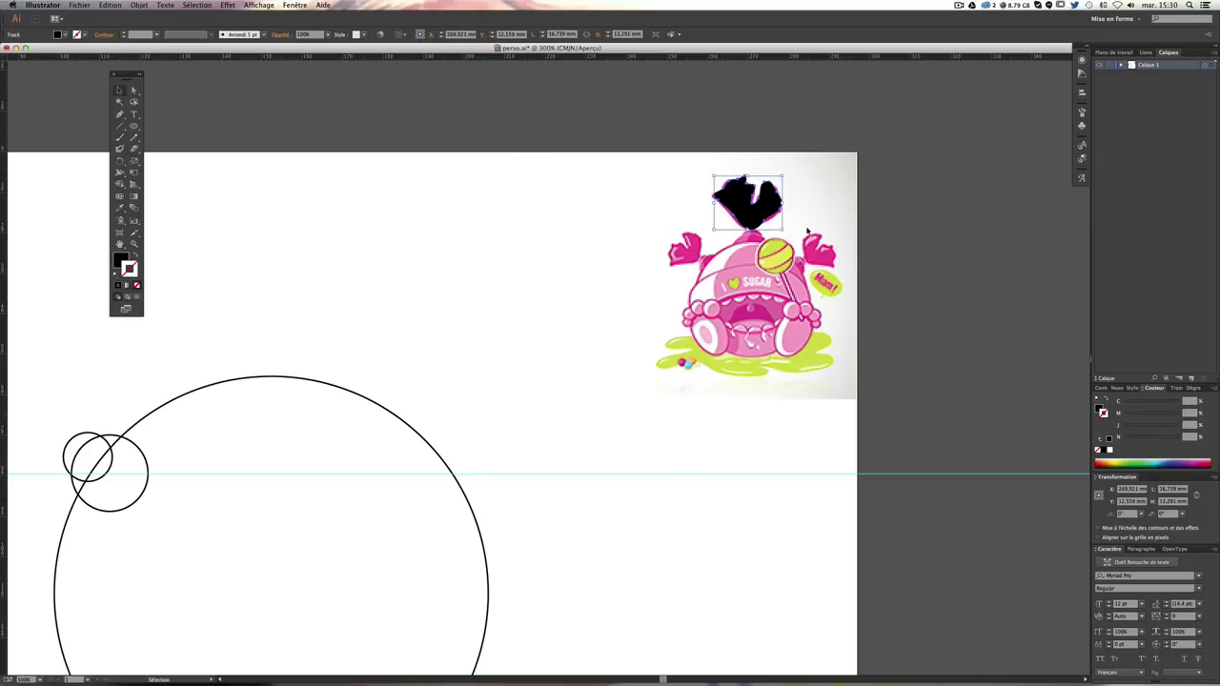
pyautogui.moveTo(752, 210); pyautogui.dragTo(308, 275)
pyautogui.moveTo(299, 332); pyautogui.dragTo(536, 234)
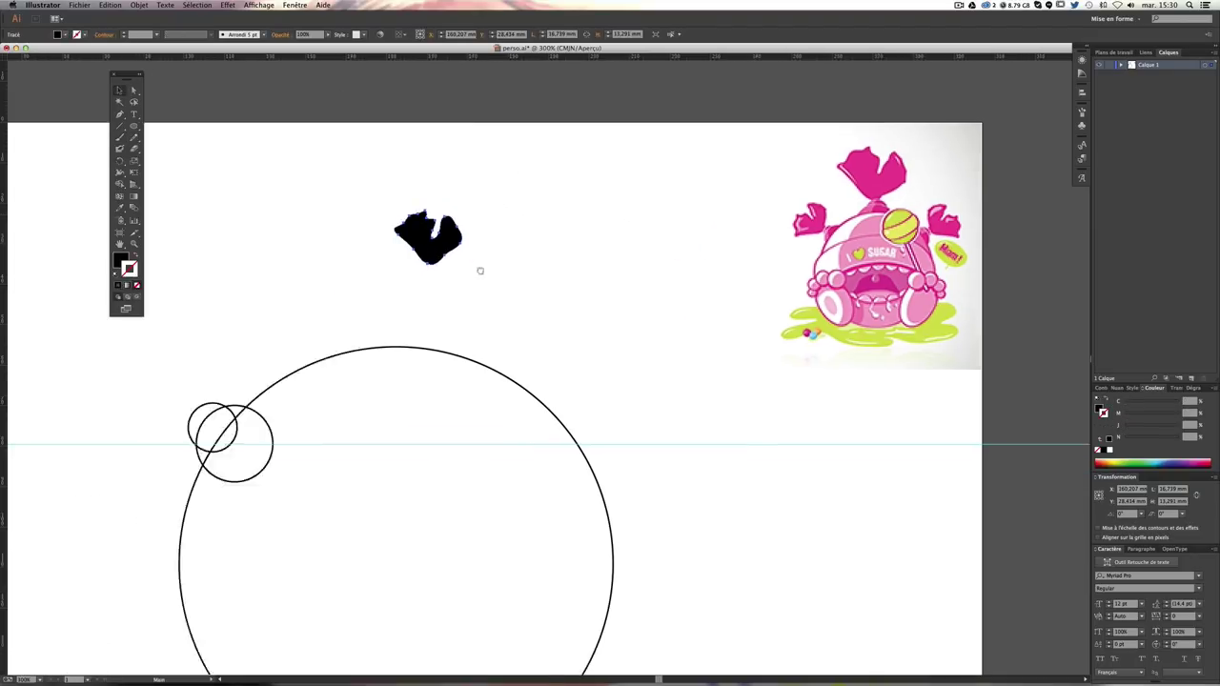
pyautogui.moveTo(562, 182)
pyautogui.mouseDown()
pyautogui.moveTo(328, 275)
pyautogui.moveTo(376, 322)
pyautogui.moveTo(334, 363)
pyautogui.moveTo(344, 346)
pyautogui.mouseUp()
pyautogui.click(367, 286)
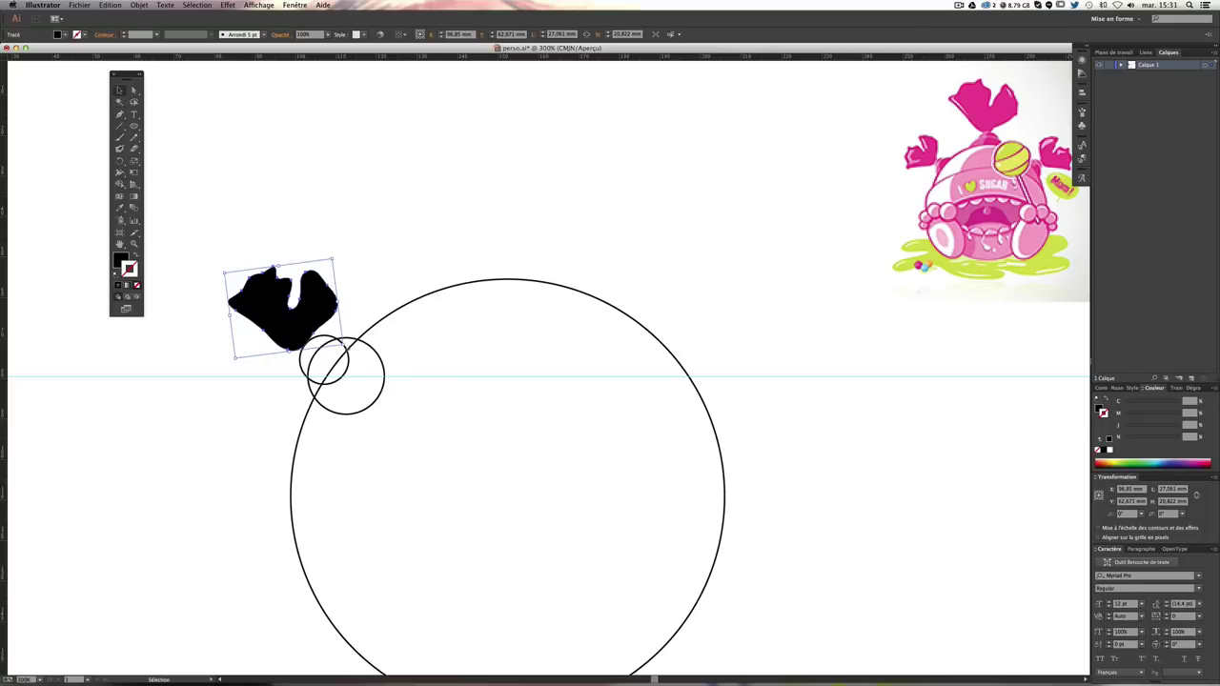
# Step: Rotate the wrapper shape more upright, then select both small overlapping circles
pyautogui.moveTo(336, 255)
pyautogui.mouseDown()
pyautogui.moveTo(375, 302)
pyautogui.moveTo(307, 319)
pyautogui.mouseUp()
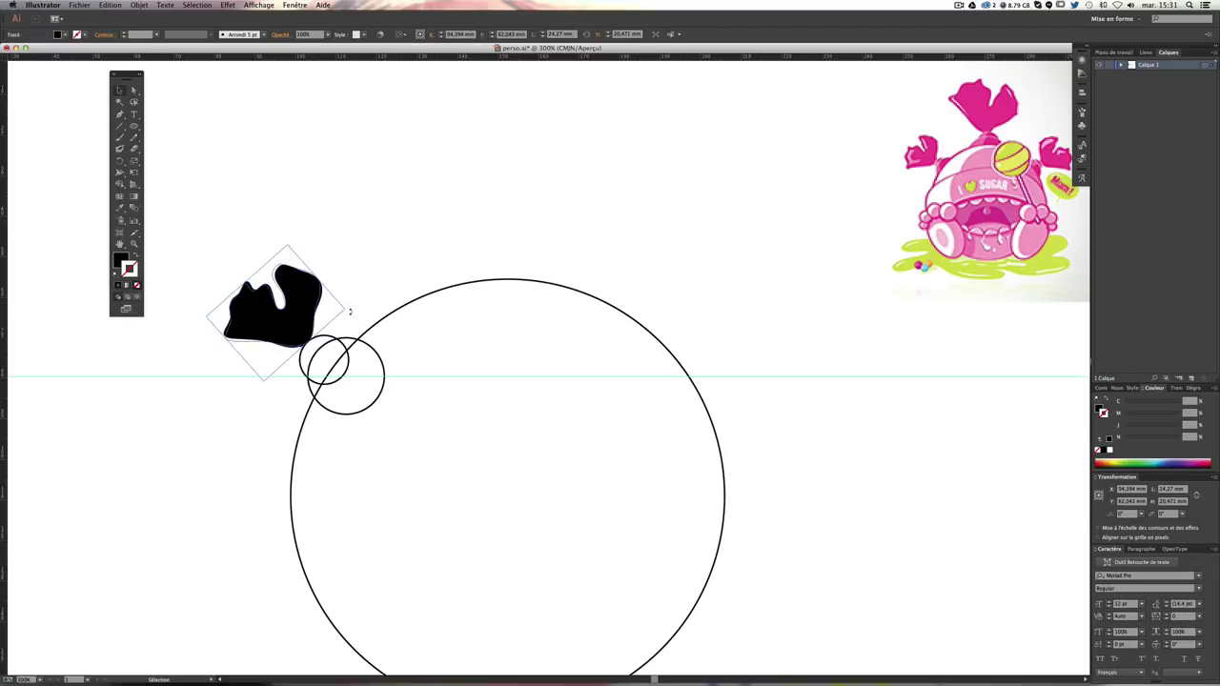
pyautogui.hotkey('ctrl', 'z')
pyautogui.click(371, 299)
pyautogui.hotkey('ctrl', 'shift', 'z')
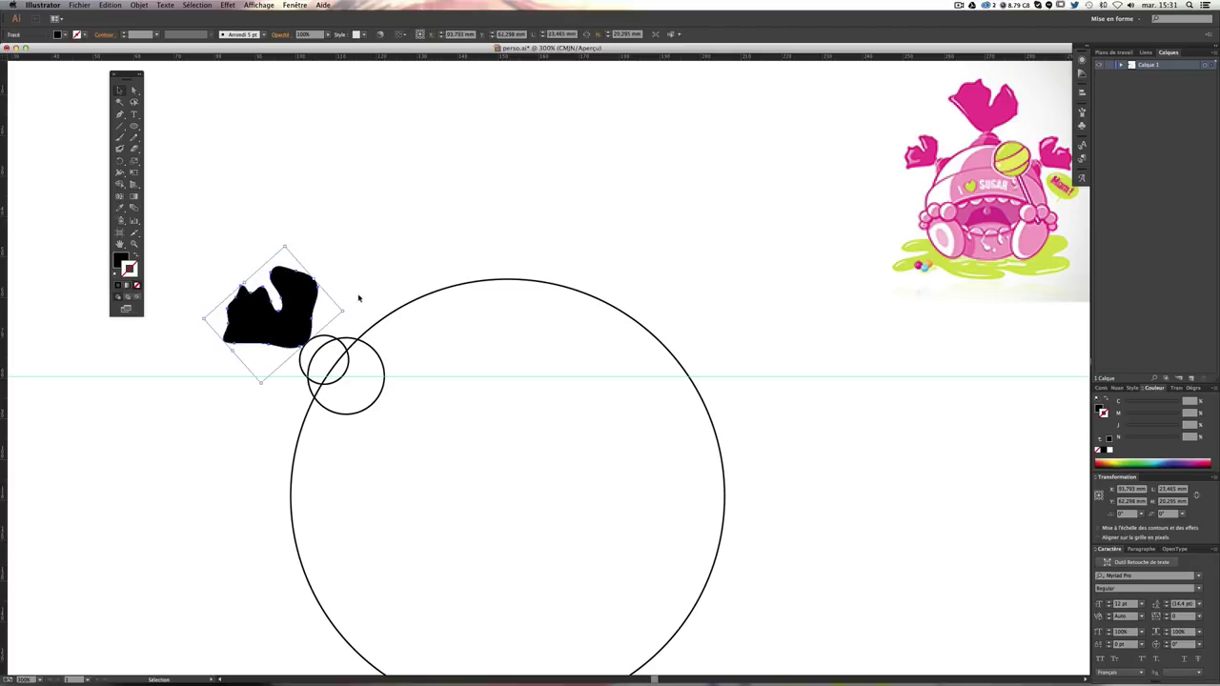
pyautogui.moveTo(330, 256); pyautogui.dragTo(359, 270)
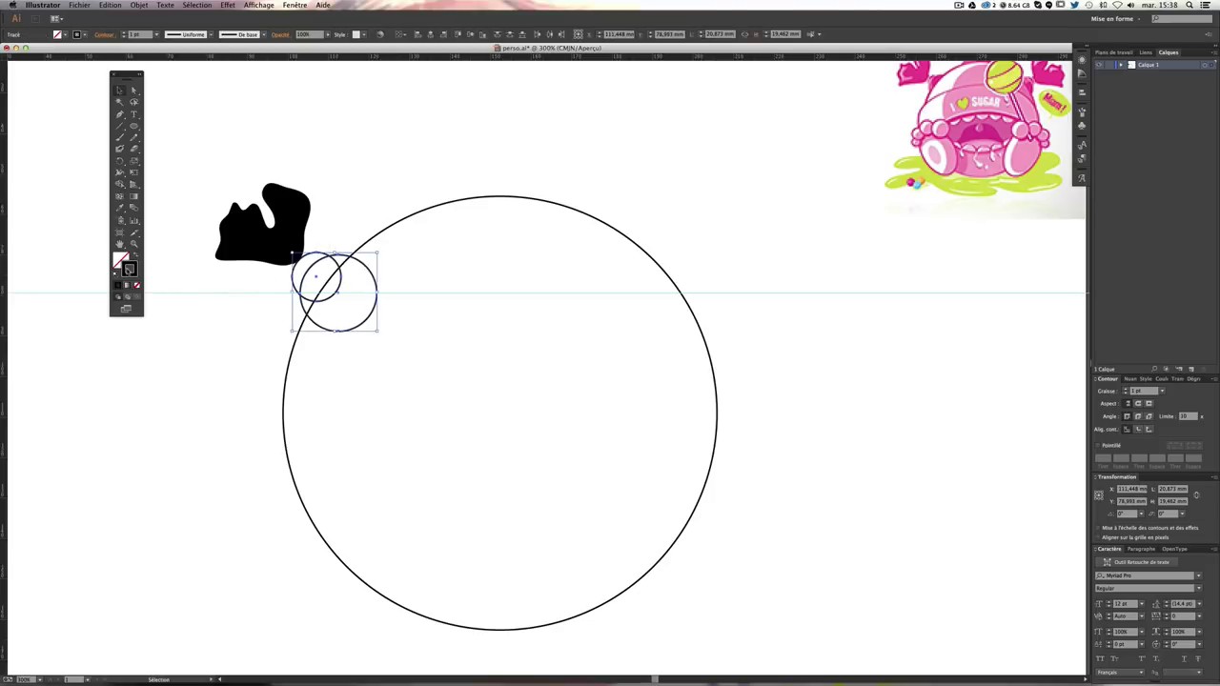
# Step: Fill the small circles solid black and drag one onto the body's upper right
pyautogui.click(136, 258)
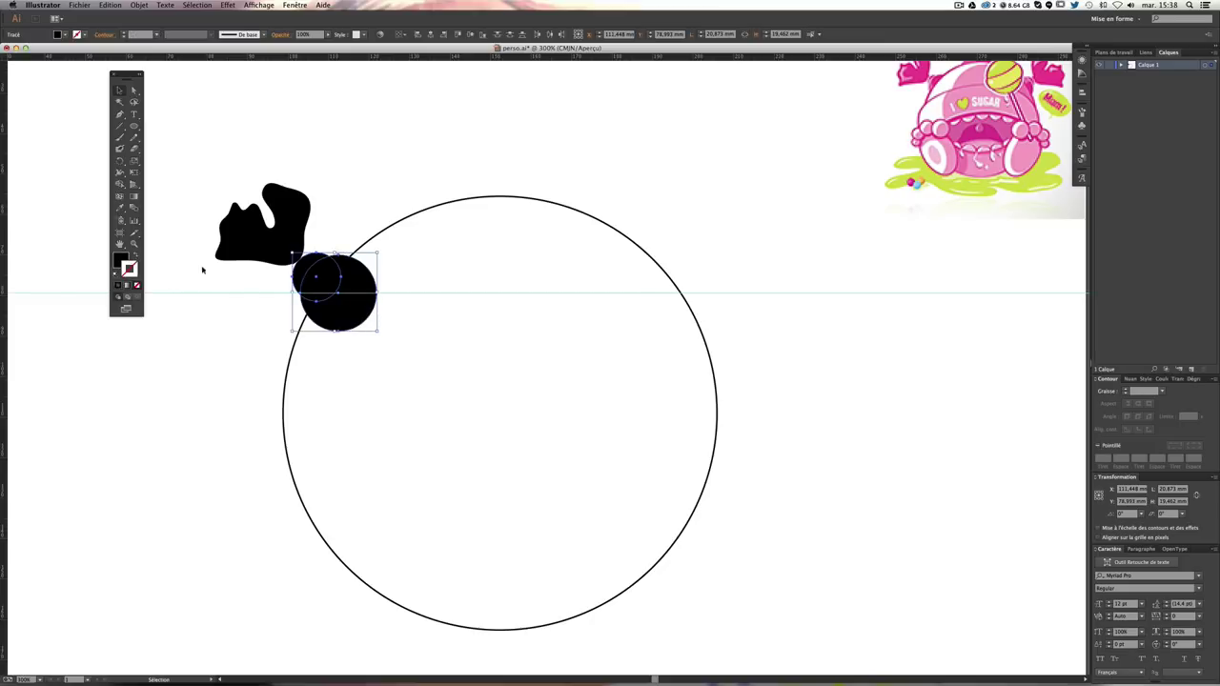
pyautogui.click(354, 196)
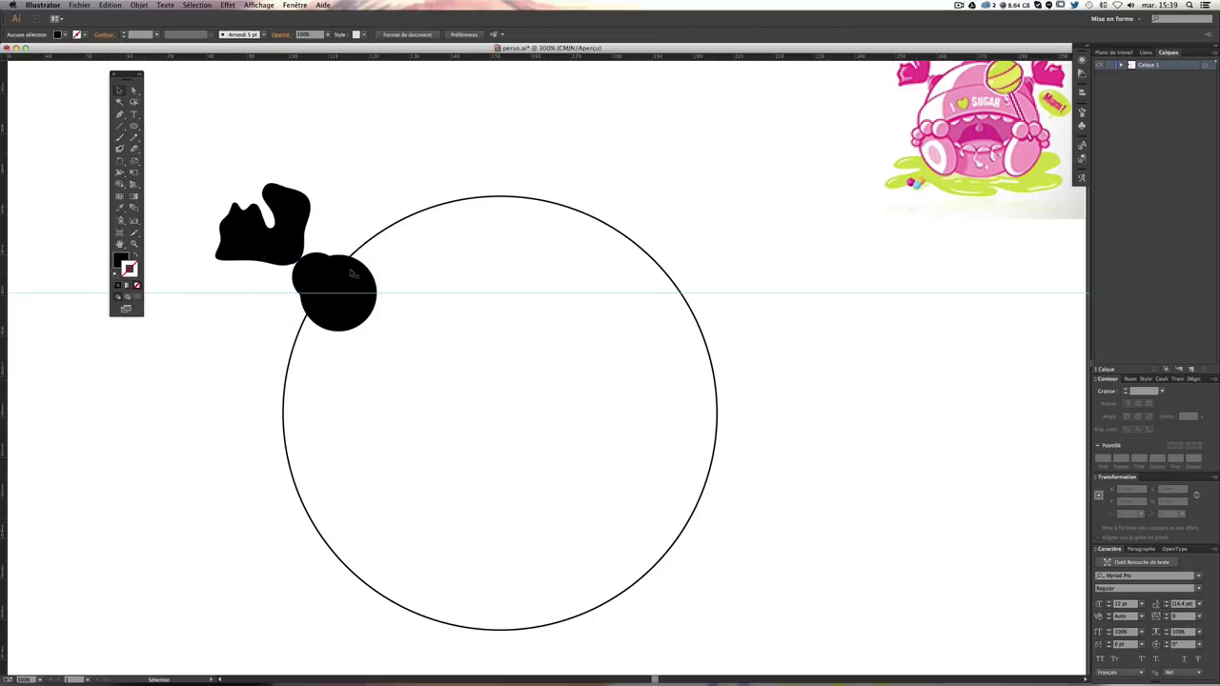
pyautogui.click(352, 276)
pyautogui.moveTo(352, 280); pyautogui.dragTo(526, 284)
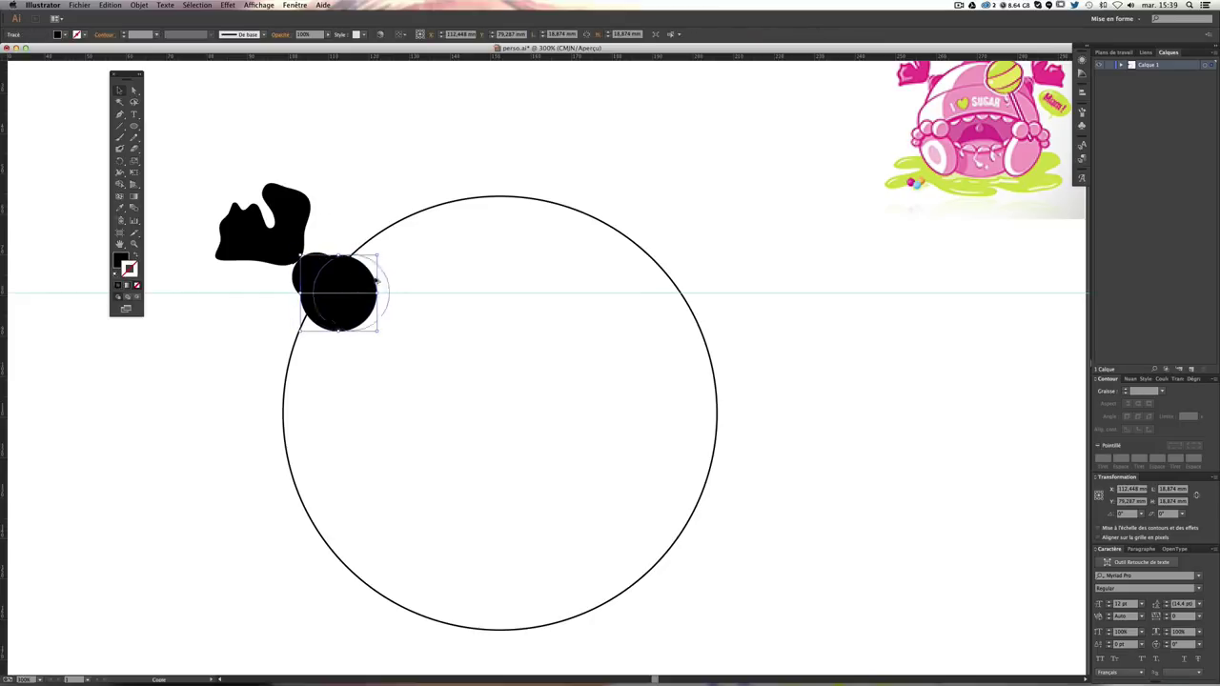
pyautogui.click(361, 211)
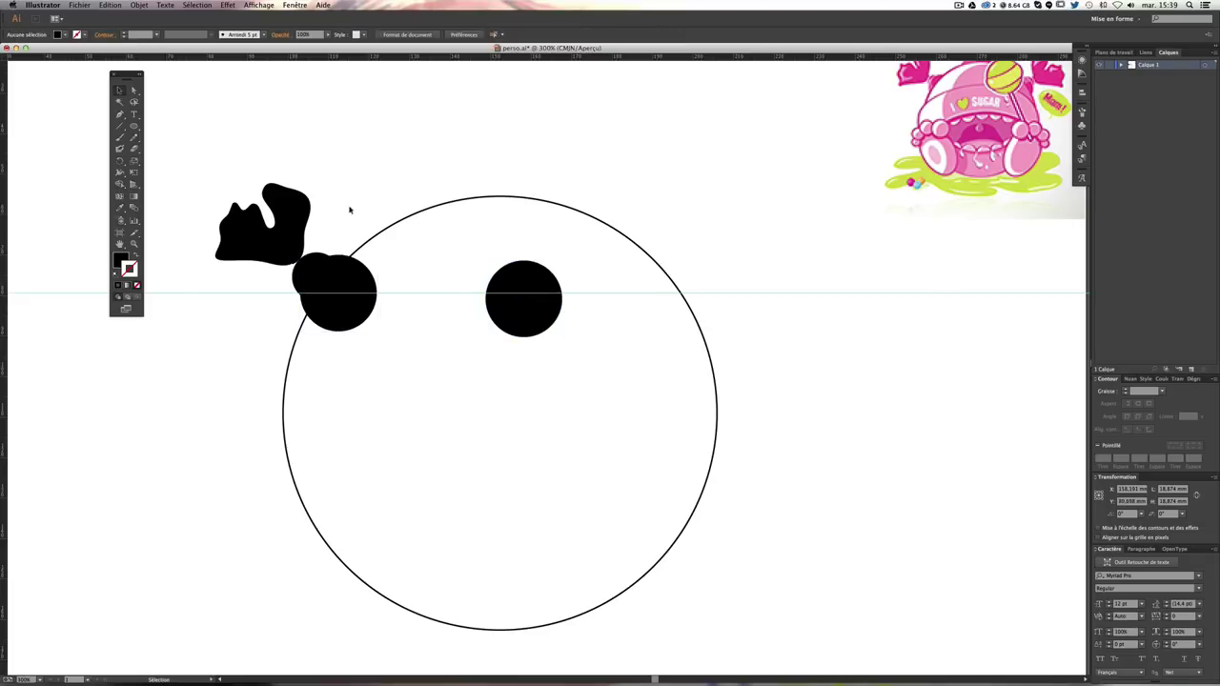
pyautogui.click(329, 271)
pyautogui.click(355, 277)
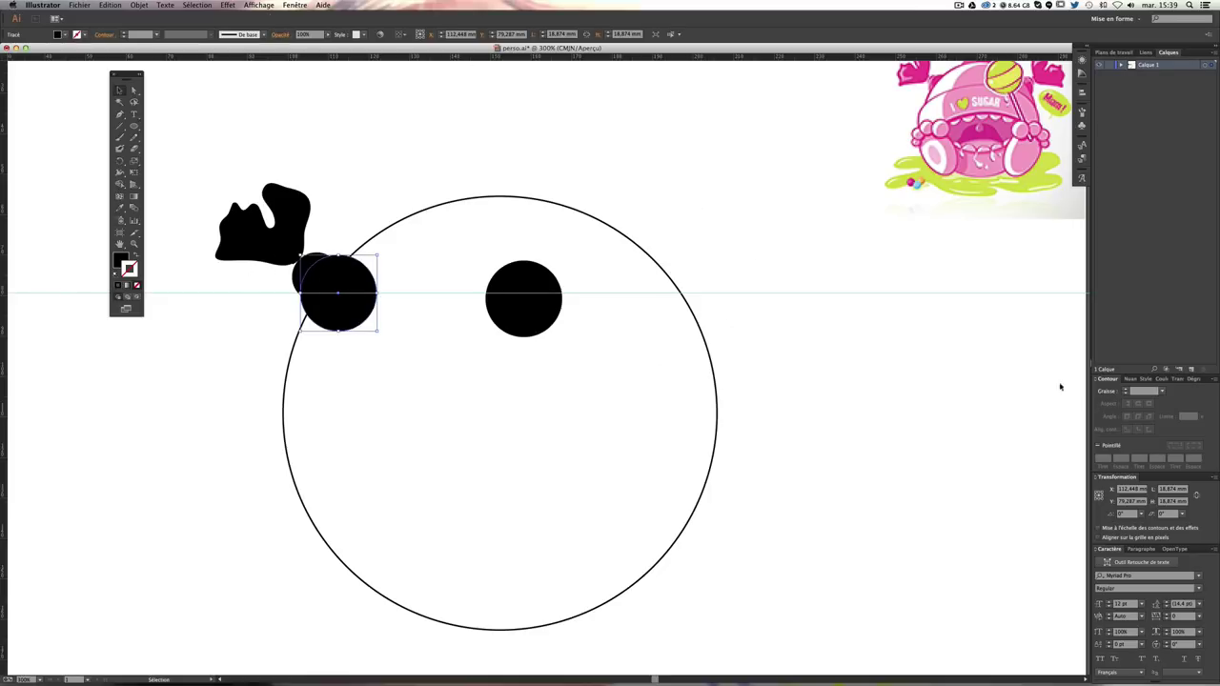
# Step: Give the front small black circle a white 1.5 pt outline
pyautogui.click(264, 6)
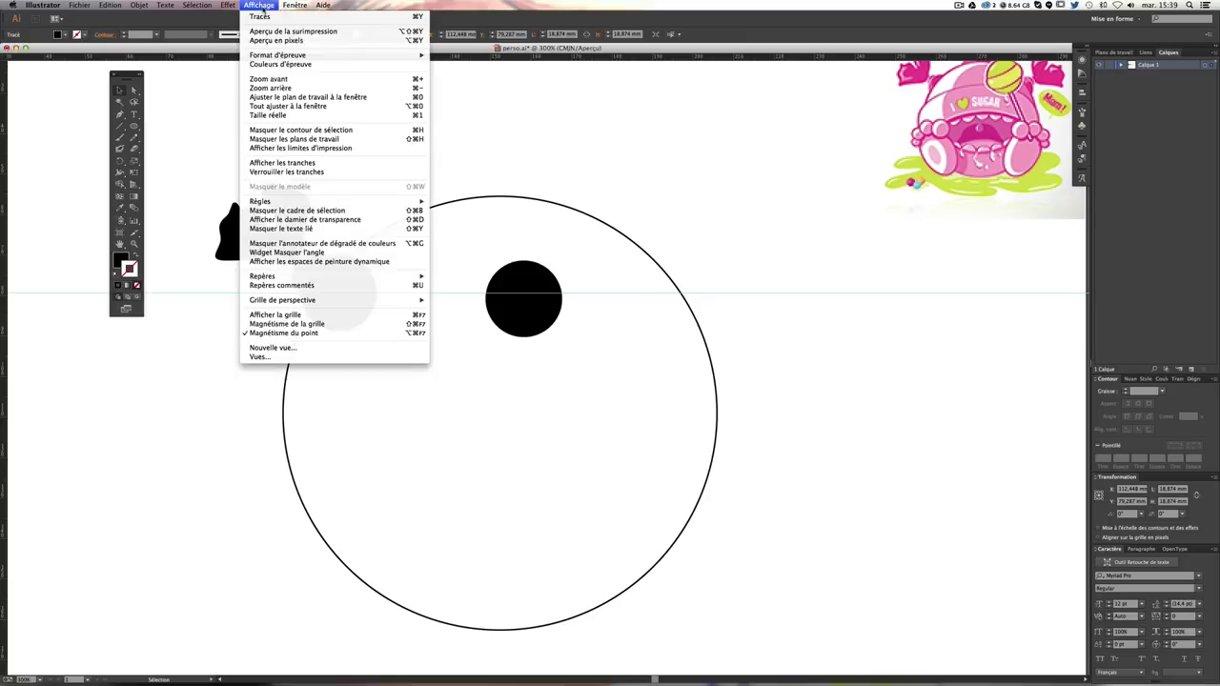
pyautogui.click(664, 264)
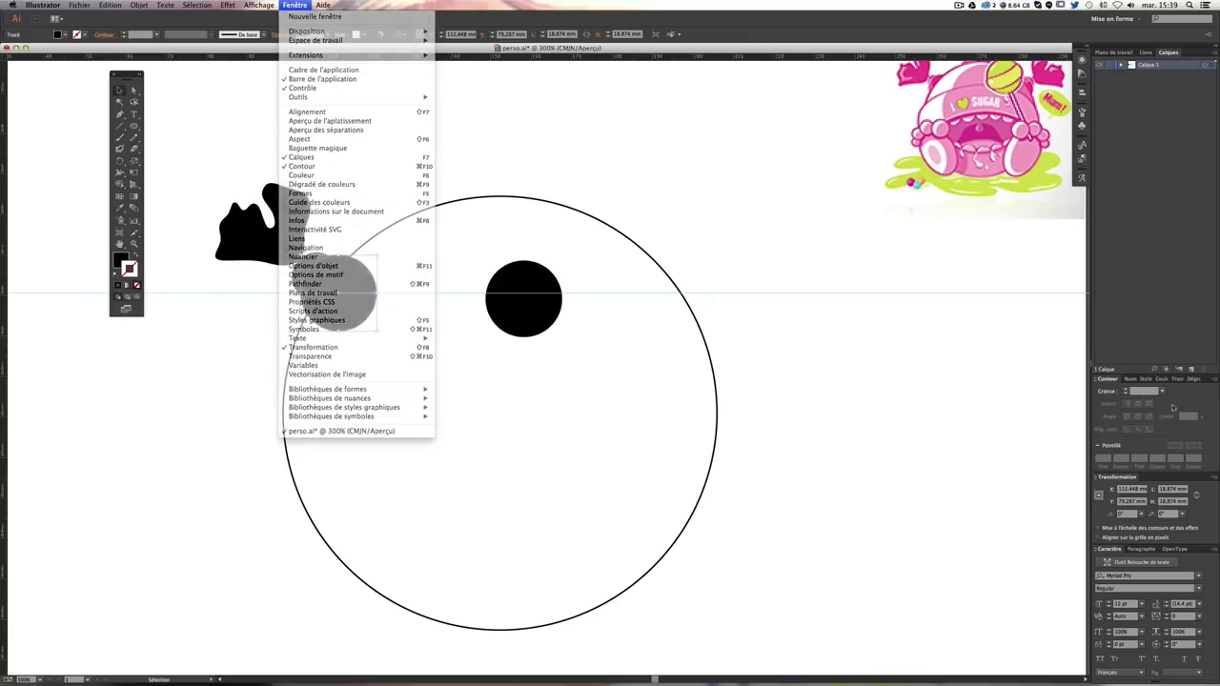
pyautogui.click(1125, 392)
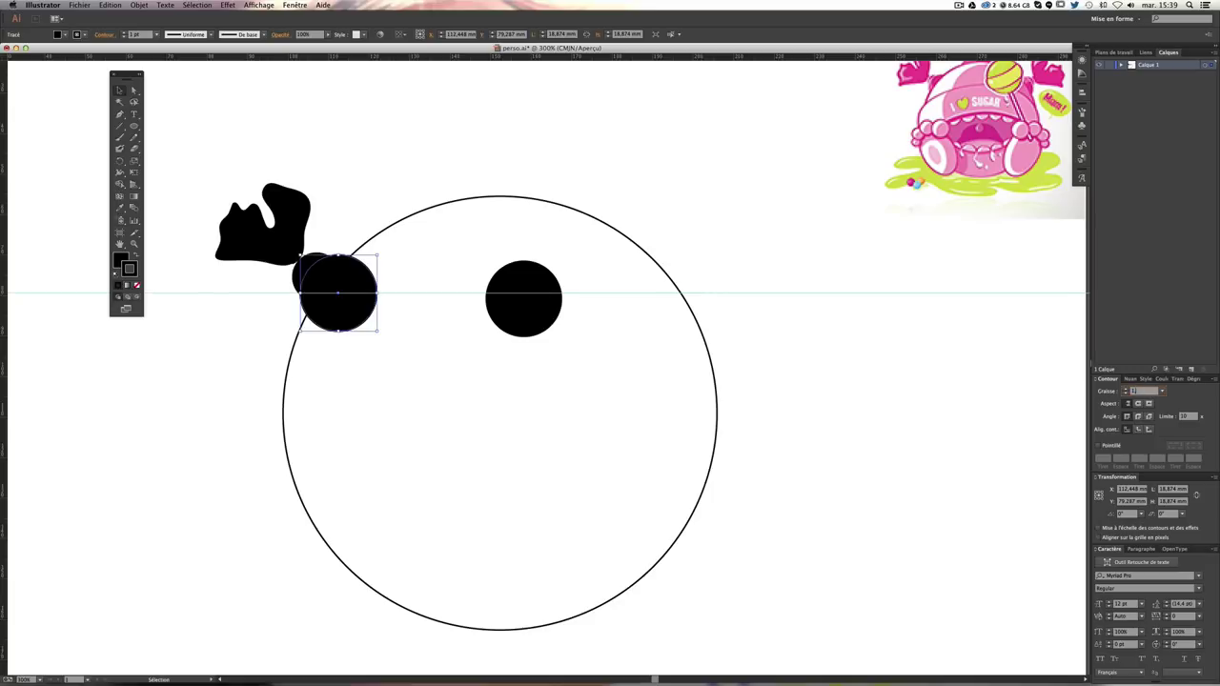
pyautogui.write('1,5')
pyautogui.press('Return')
pyautogui.click(1131, 379)
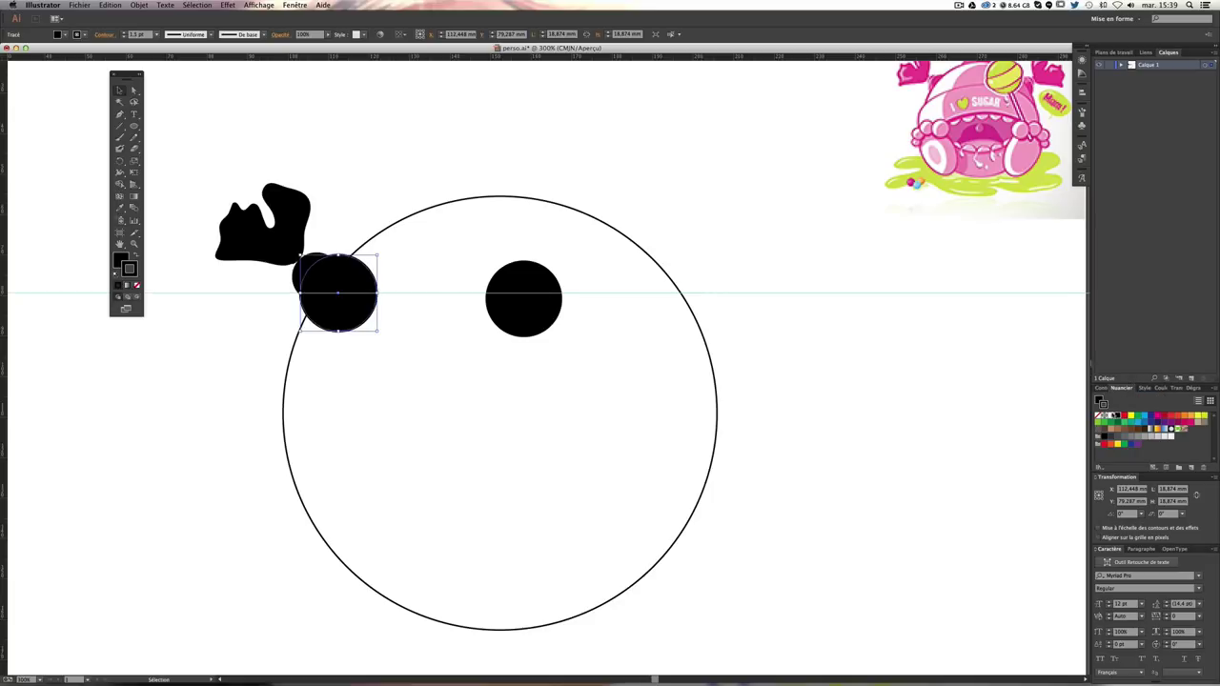
pyautogui.click(1106, 415)
# Step: Select both overlapping black ear circles together and open the panel list
pyautogui.click(698, 199)
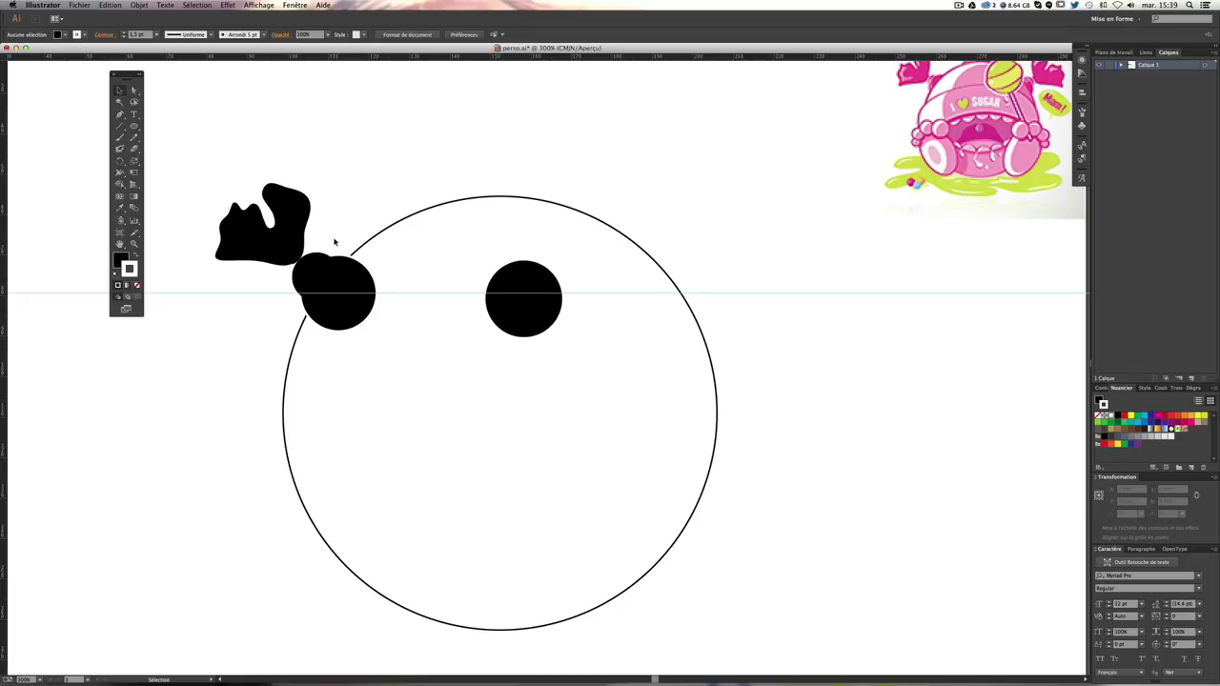
pyautogui.click(325, 282)
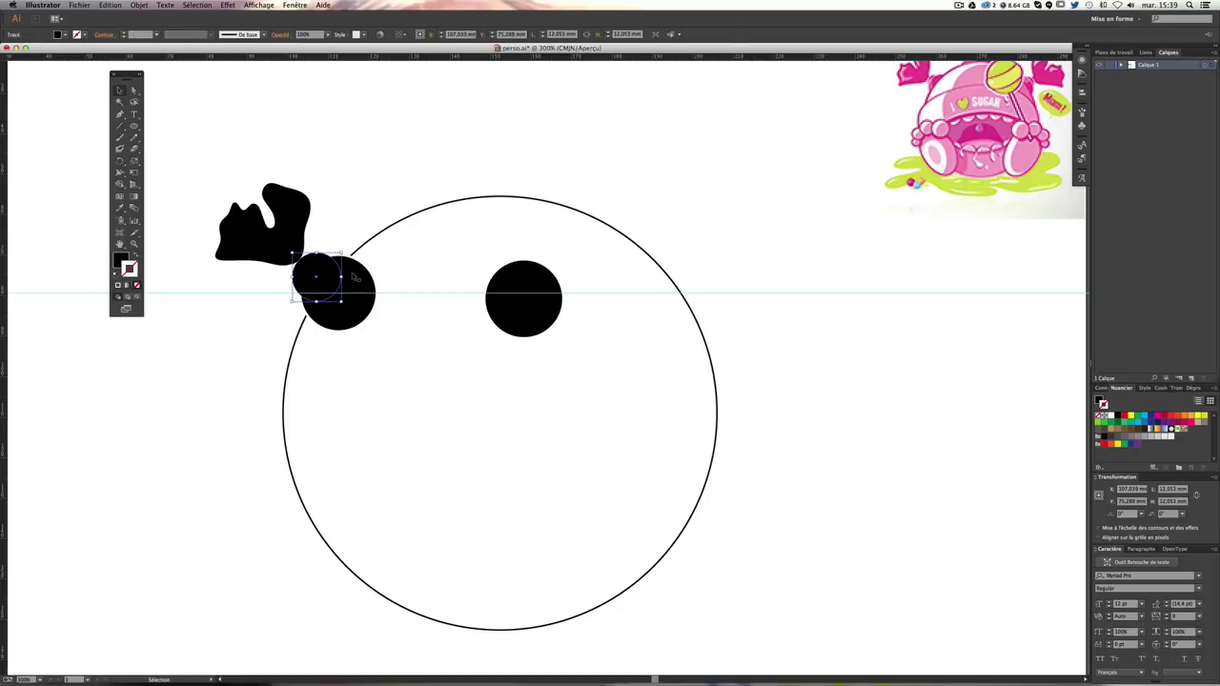
pyautogui.keyDown('shift'); pyautogui.click(357, 277); pyautogui.keyUp('shift')
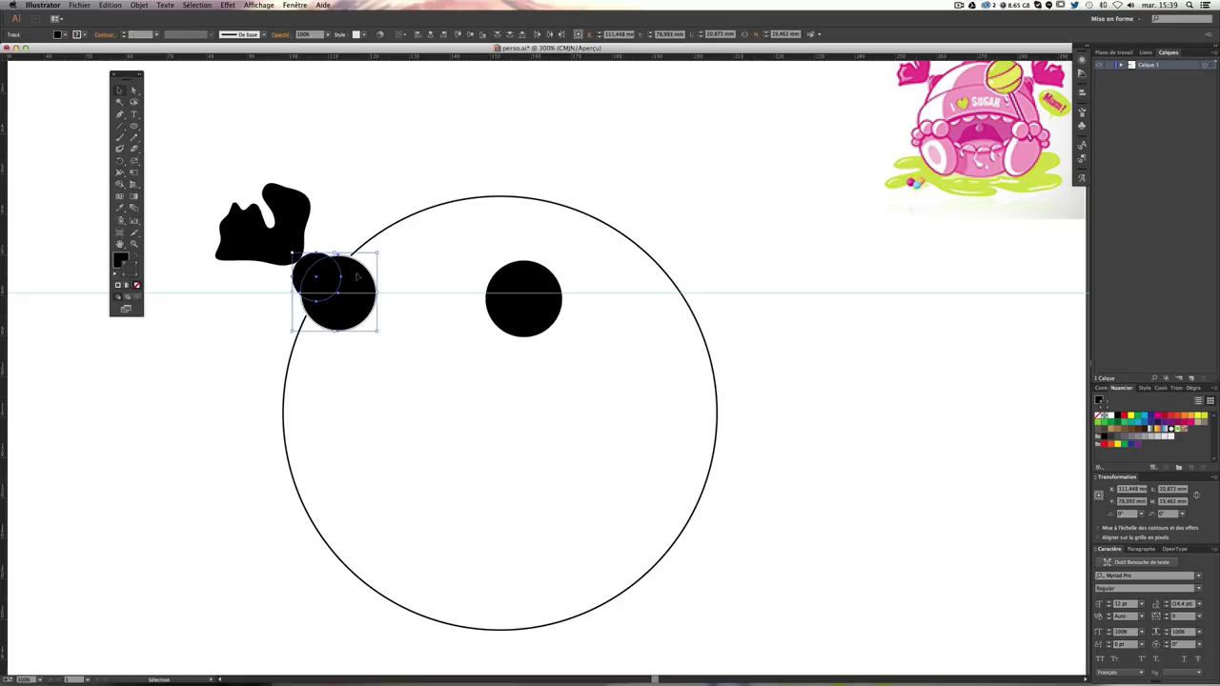
pyautogui.click(288, 5)
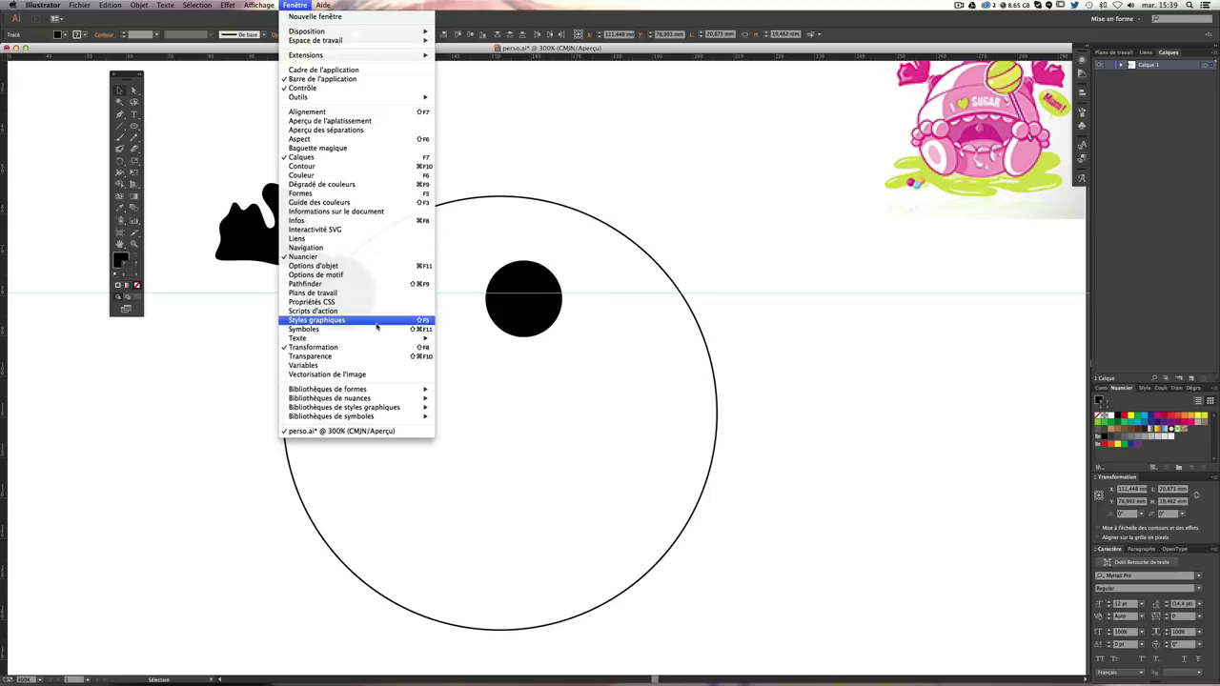
# Step: Cut the two small circles into a black crescent with Pathfinder Minus Front, then move the black ball beside it
pyautogui.click(362, 283)
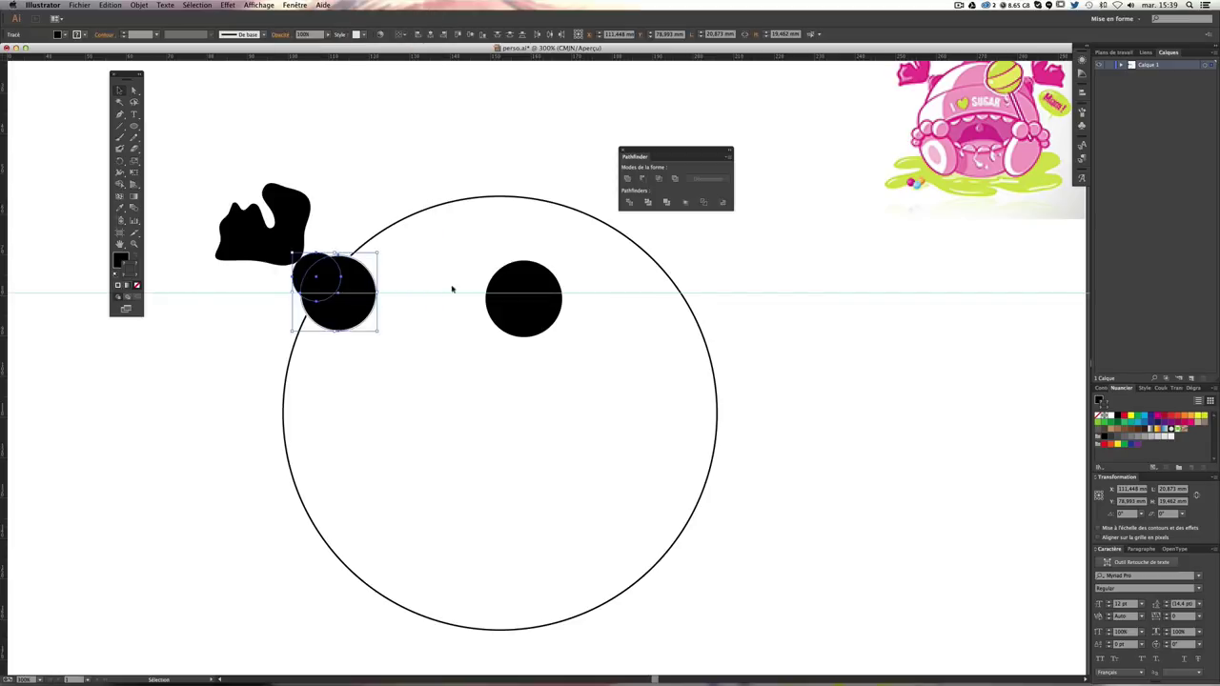
pyautogui.click(723, 205)
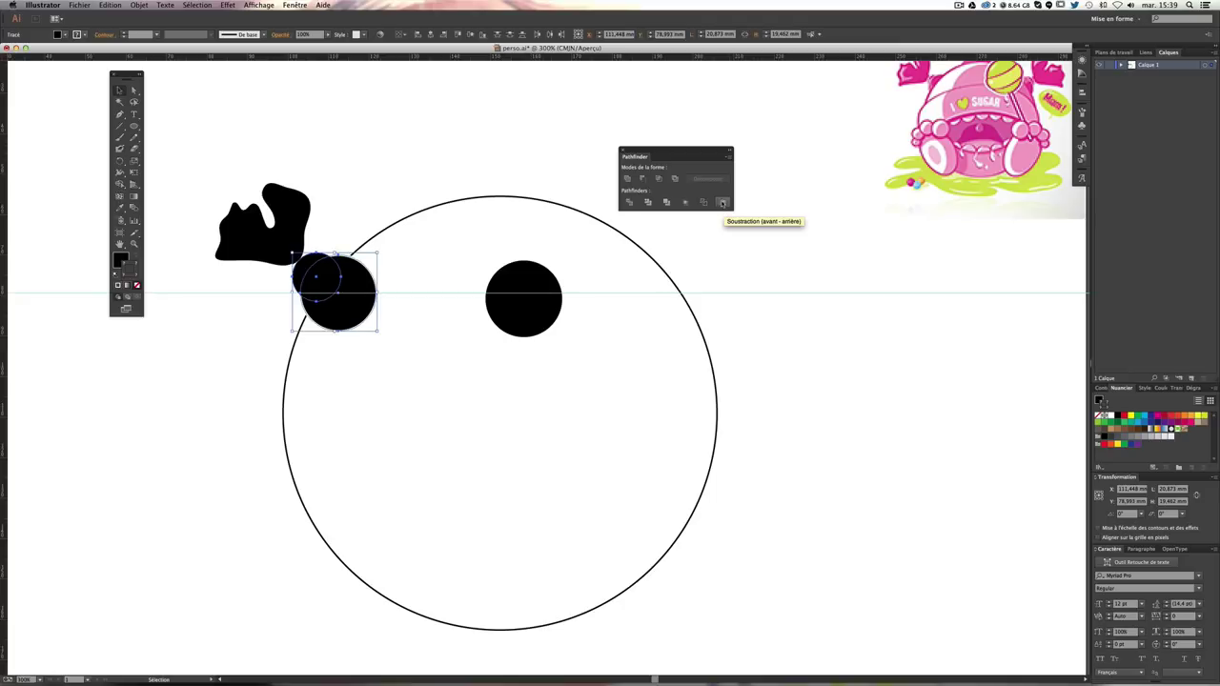
pyautogui.click(723, 203)
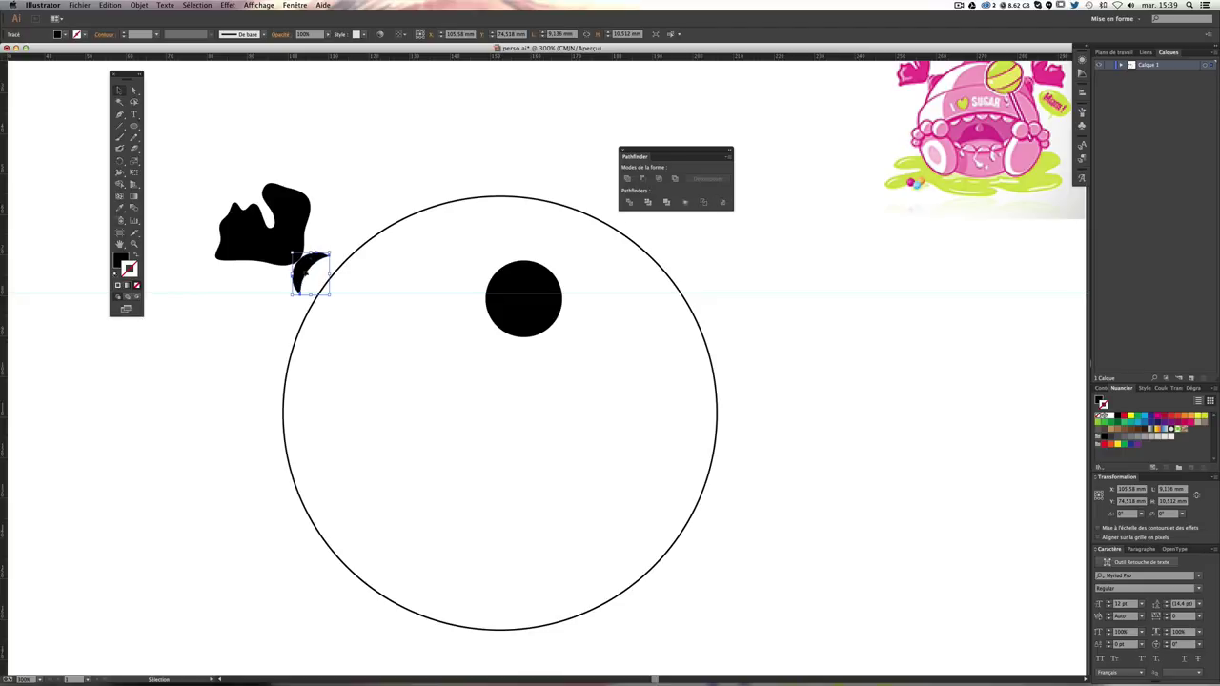
pyautogui.click(359, 218)
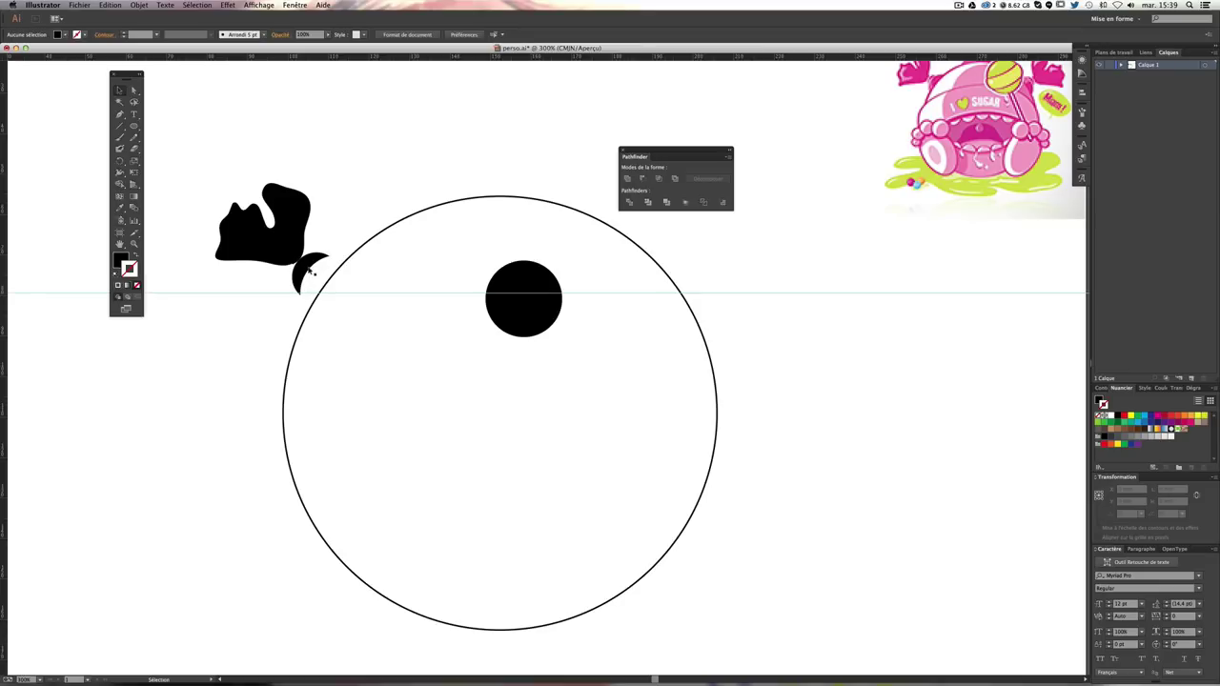
pyautogui.moveTo(528, 281); pyautogui.dragTo(340, 277)
# Step: Fine-tune the black ball's position beside the crescent
pyautogui.moveTo(339, 277); pyautogui.dragTo(339, 278)
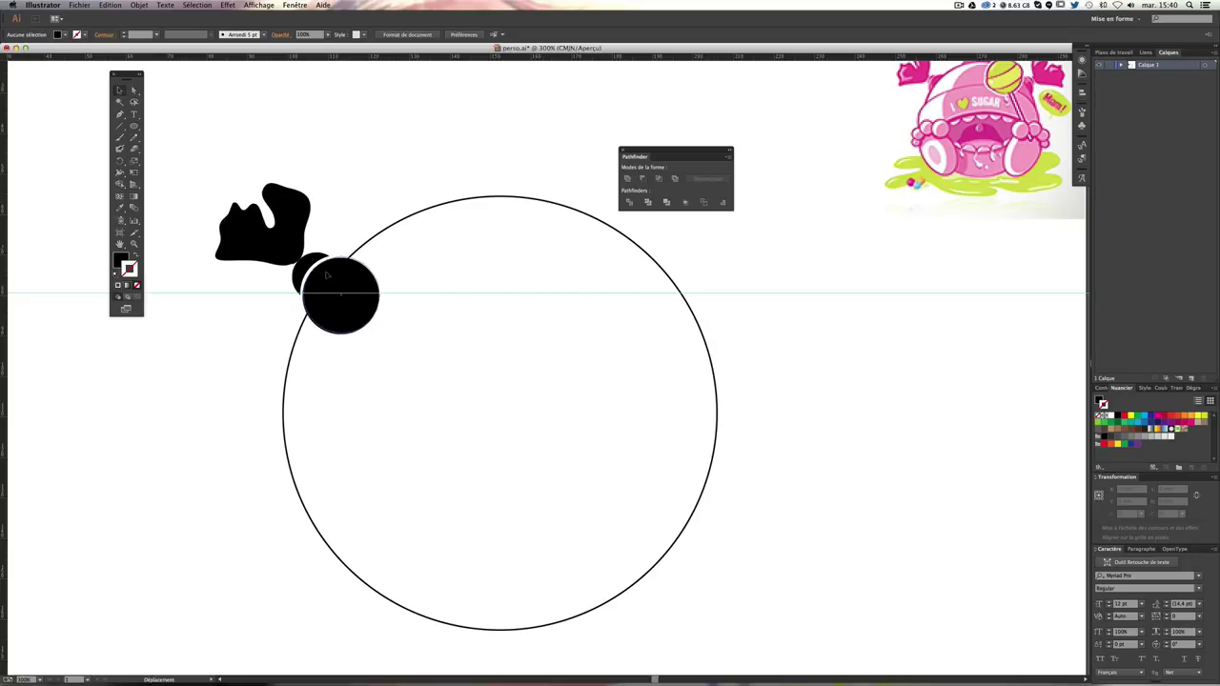
pyautogui.click(330, 279)
pyautogui.moveTo(330, 279); pyautogui.dragTo(321, 279)
pyautogui.moveTo(324, 280); pyautogui.dragTo(343, 276)
# Step: Group the black wrapper shape, crescent and black ball into one candy with Ctrl+G
pyautogui.click(285, 237)
pyautogui.click(345, 187)
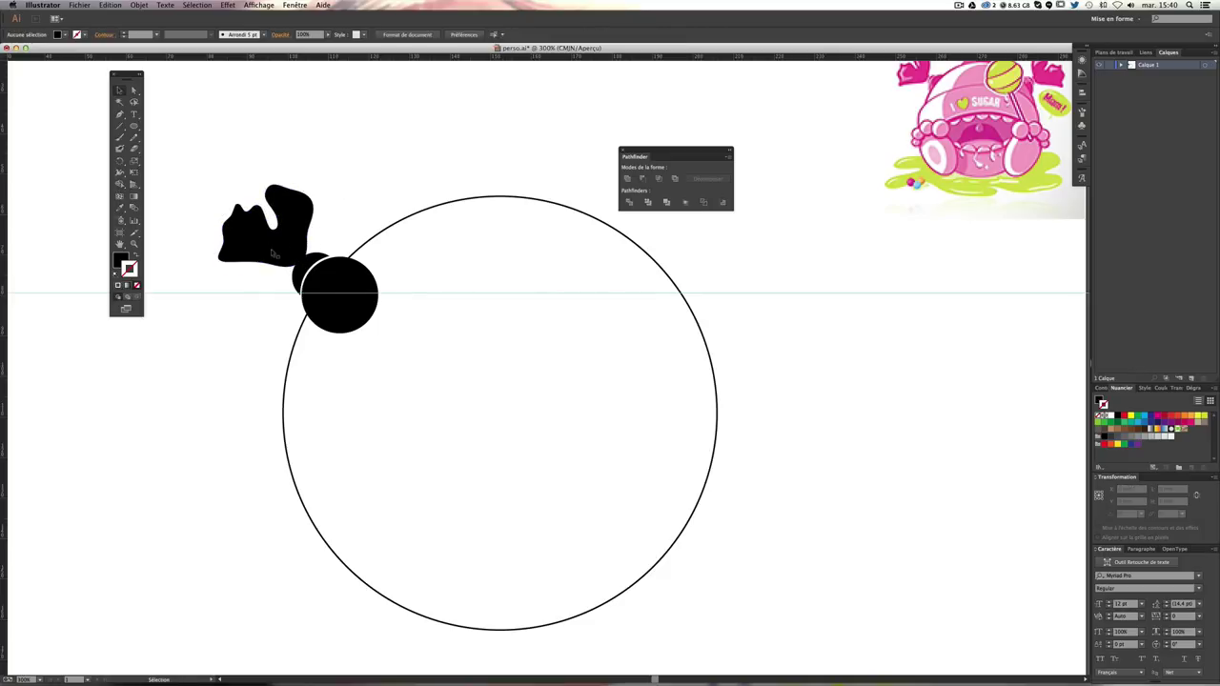
pyautogui.click(282, 251)
pyautogui.click(354, 203)
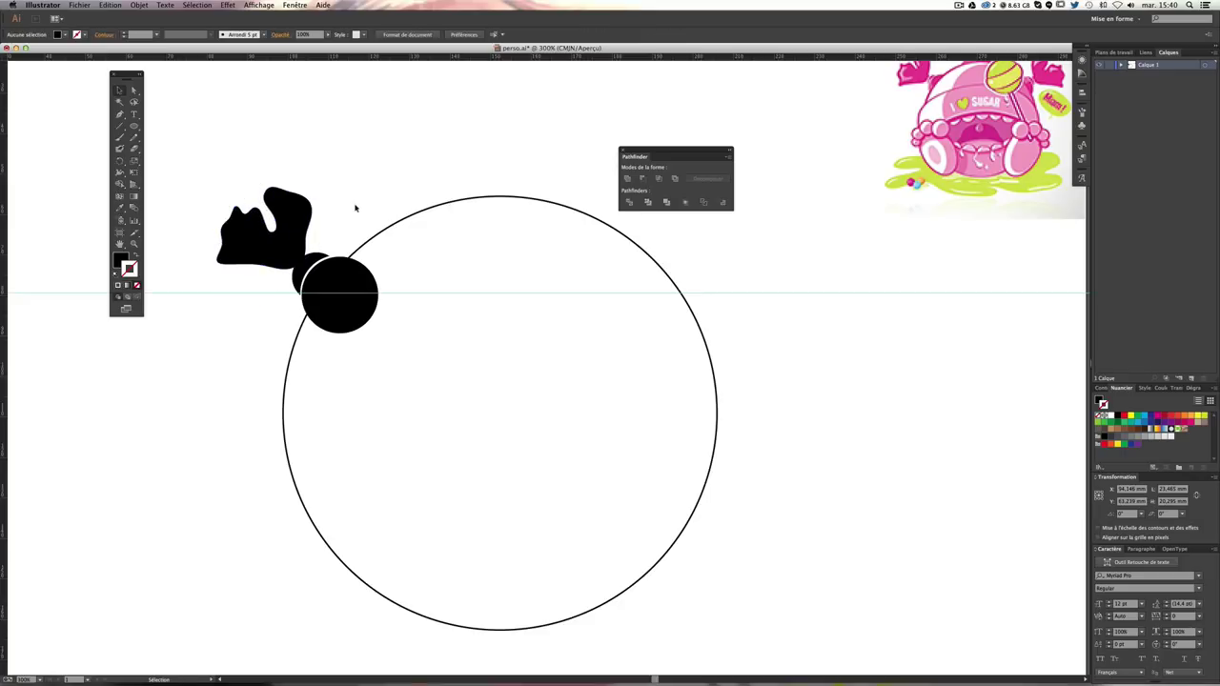
pyautogui.click(285, 243)
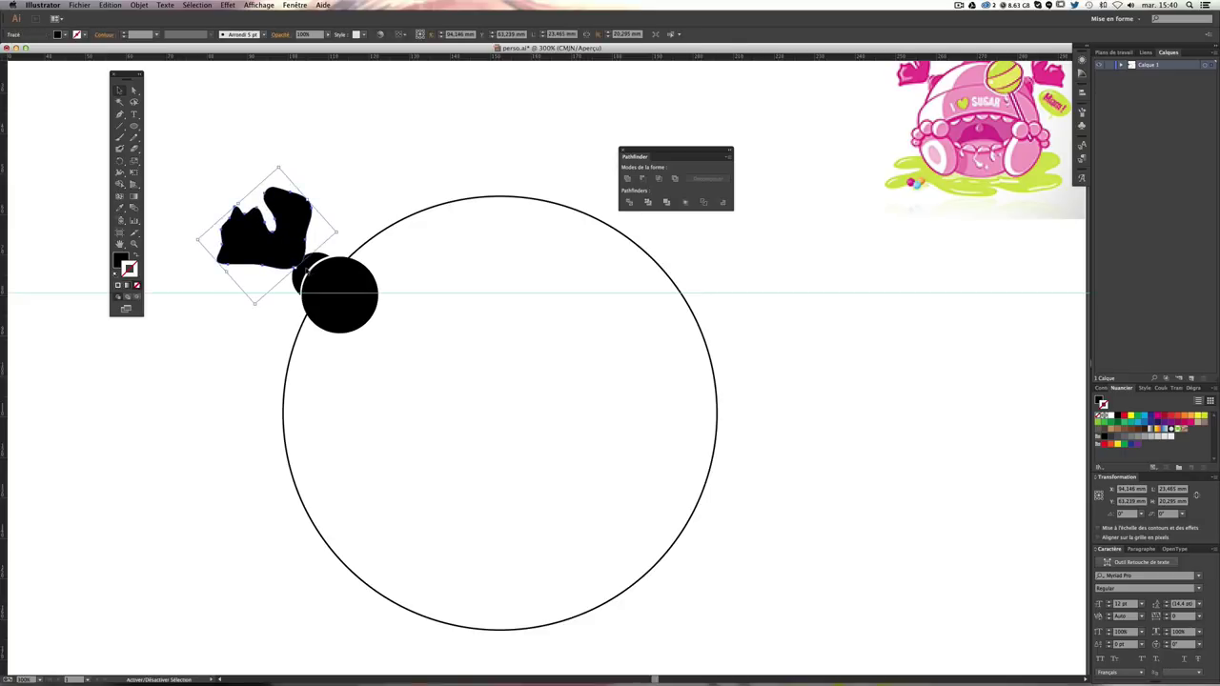
pyautogui.keyDown('shift'); pyautogui.click(319, 274); pyautogui.keyUp('shift')
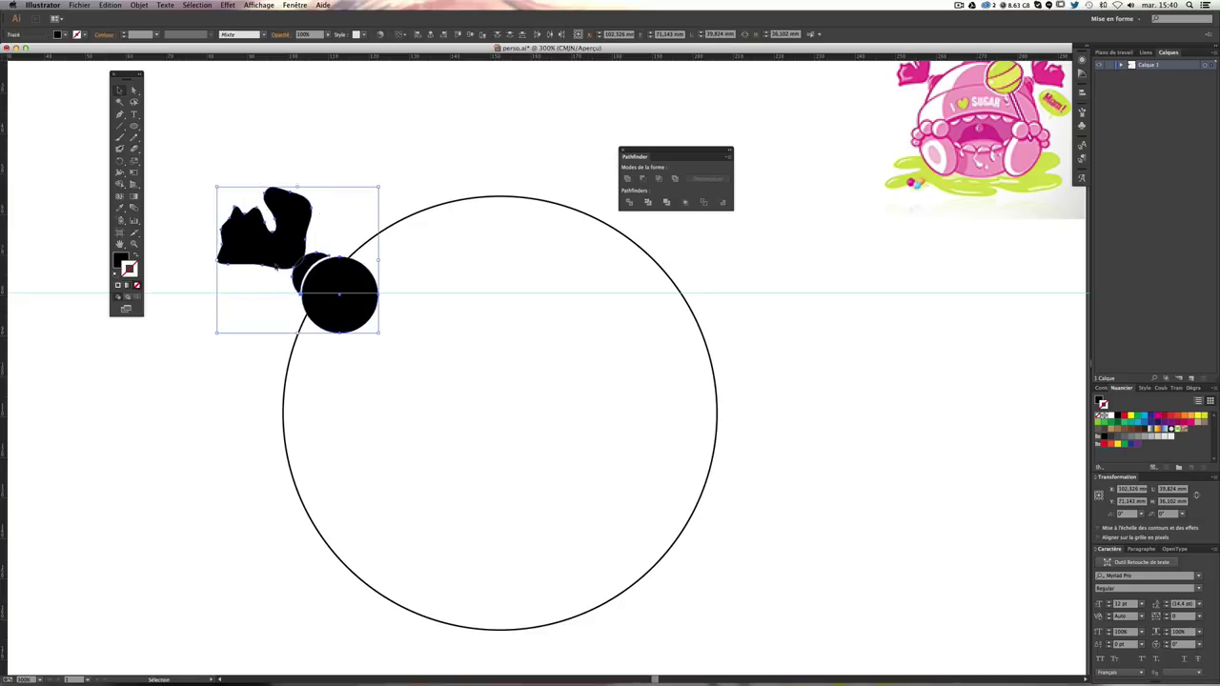
pyautogui.hotkey('ctrl', 'g')
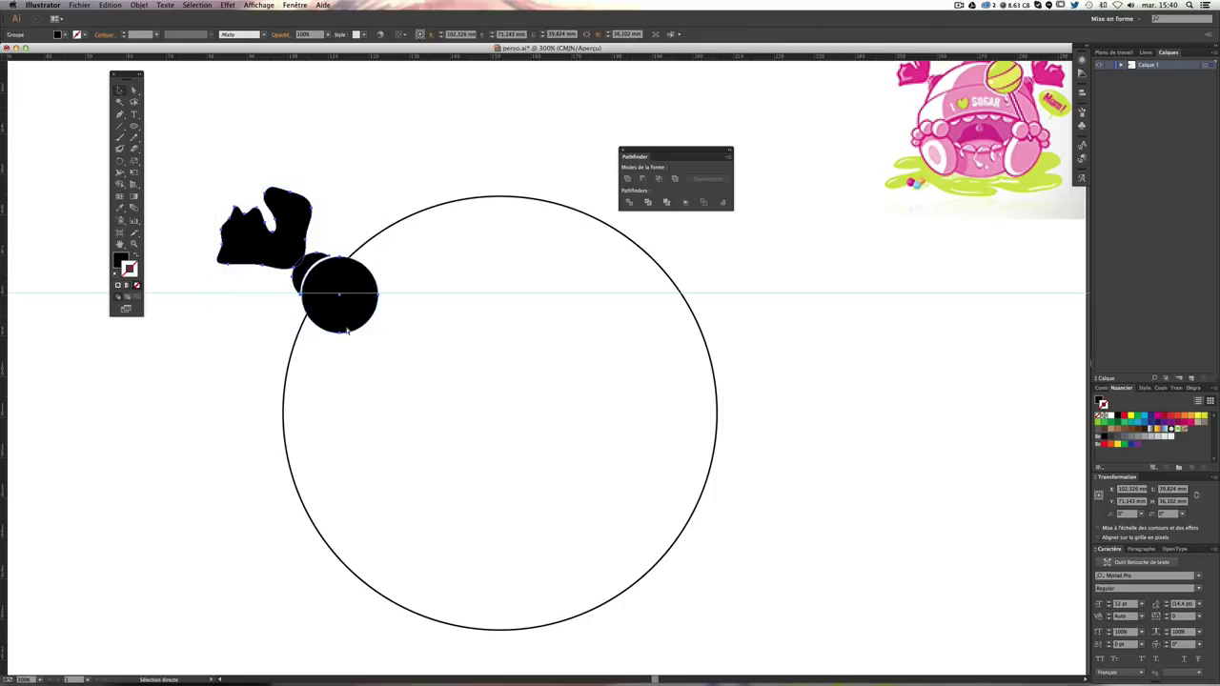
pyautogui.click(367, 158)
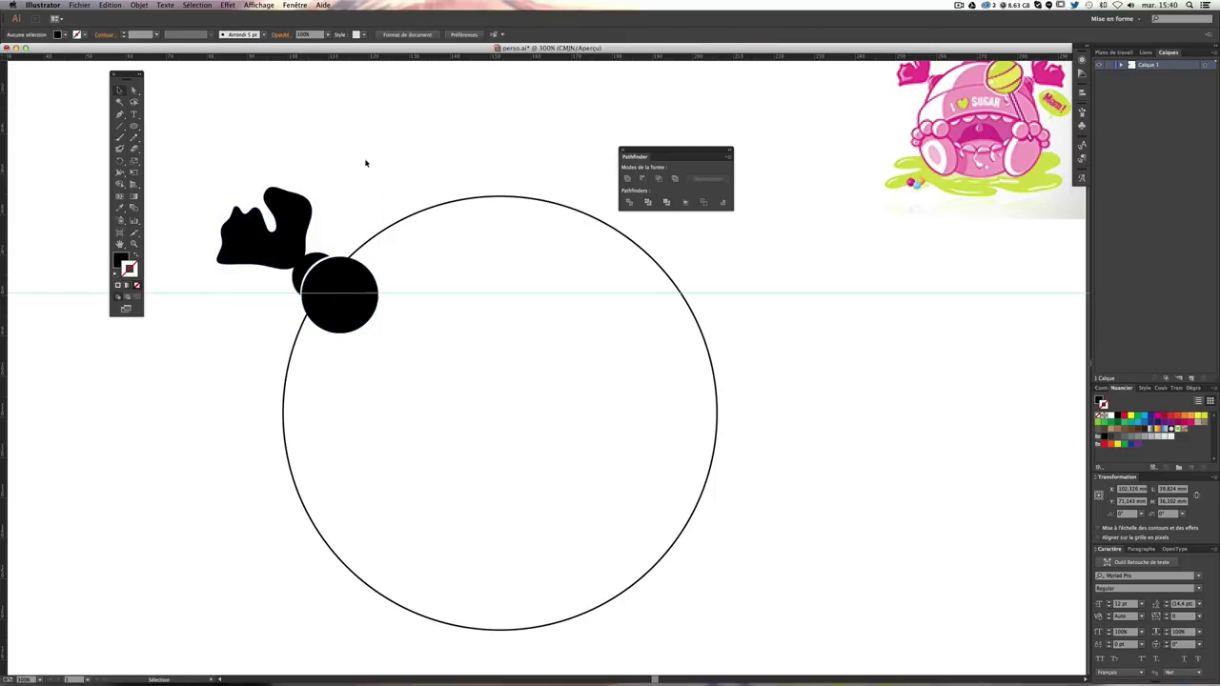
pyautogui.click(315, 282)
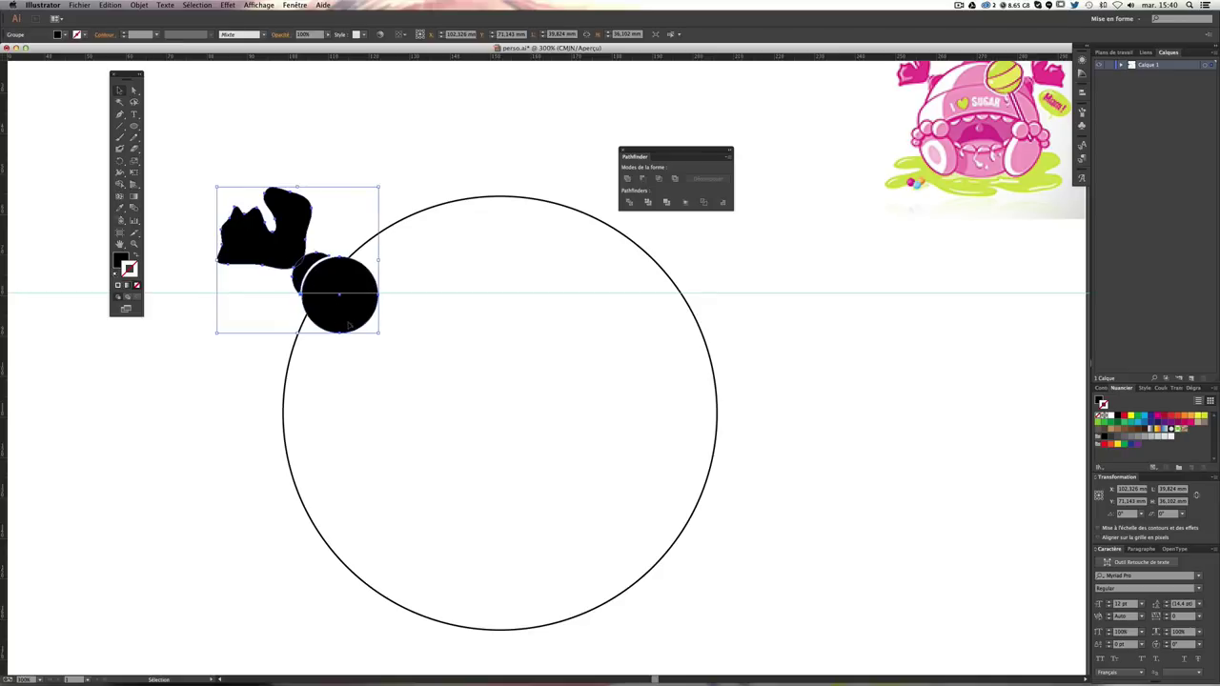
# Step: Undo accidental moves of the wrapper and neck pieces and reselect the whole candy group
pyautogui.press('ctrl')
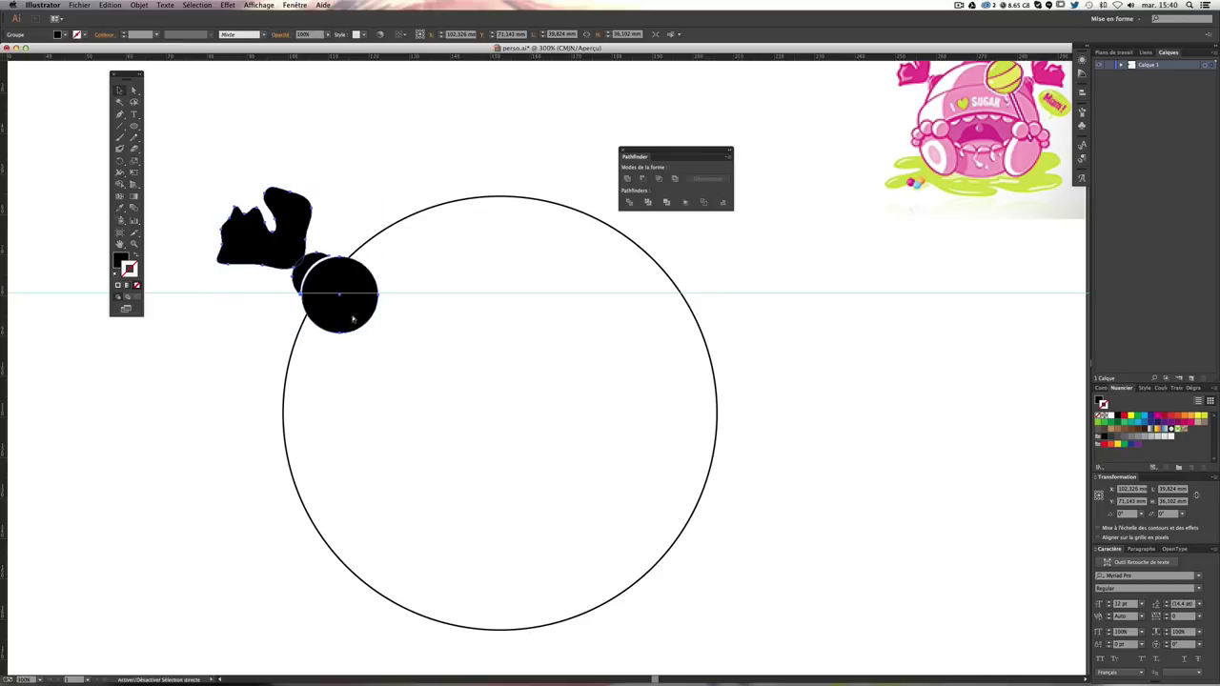
pyautogui.click(352, 320)
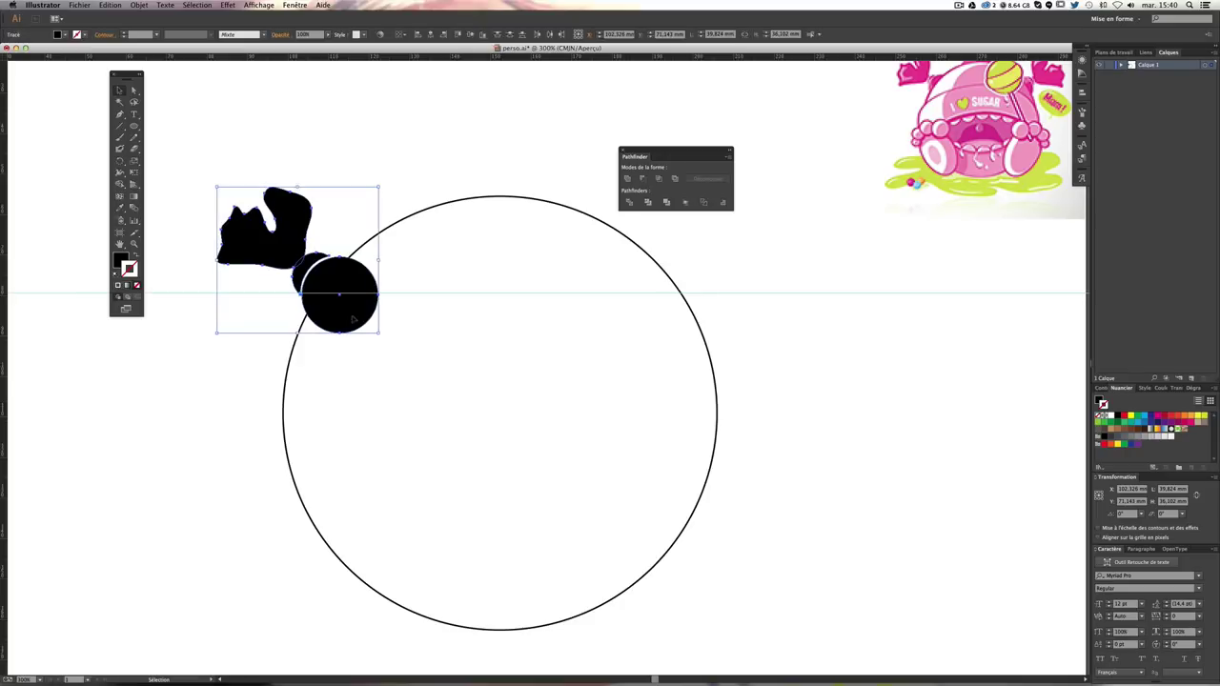
pyautogui.click(384, 195)
pyautogui.click(343, 296)
pyautogui.click(276, 246)
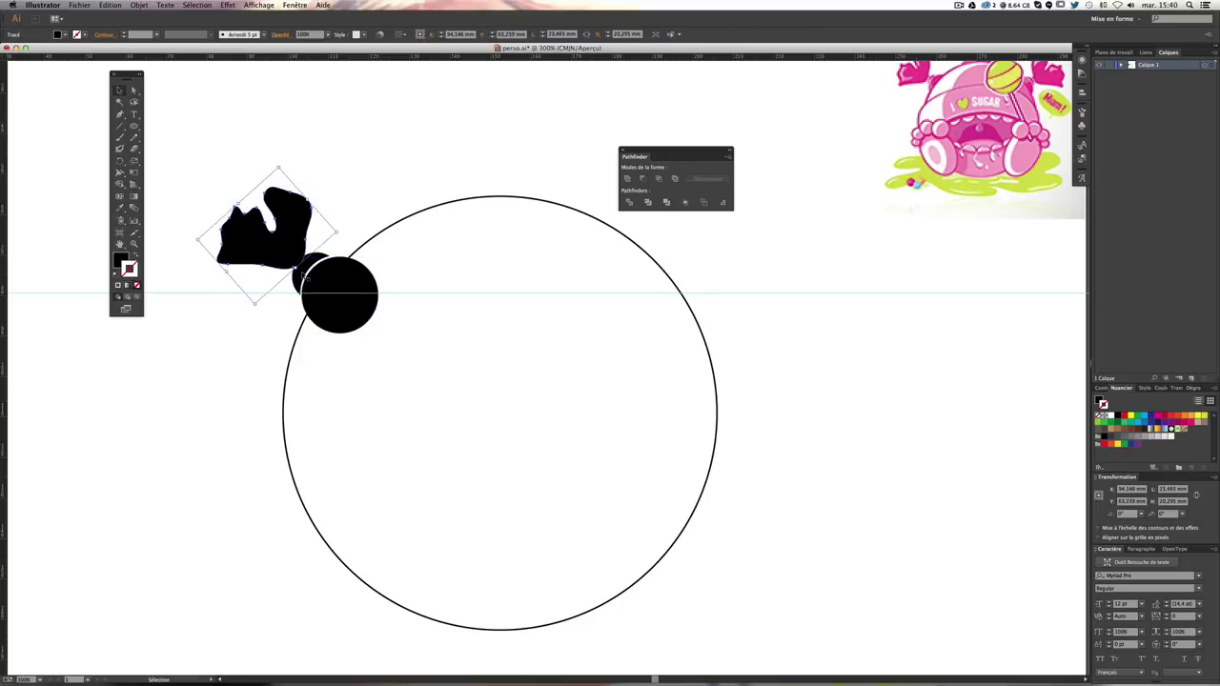
pyautogui.click(341, 272)
pyautogui.click(276, 229)
pyautogui.click(367, 199)
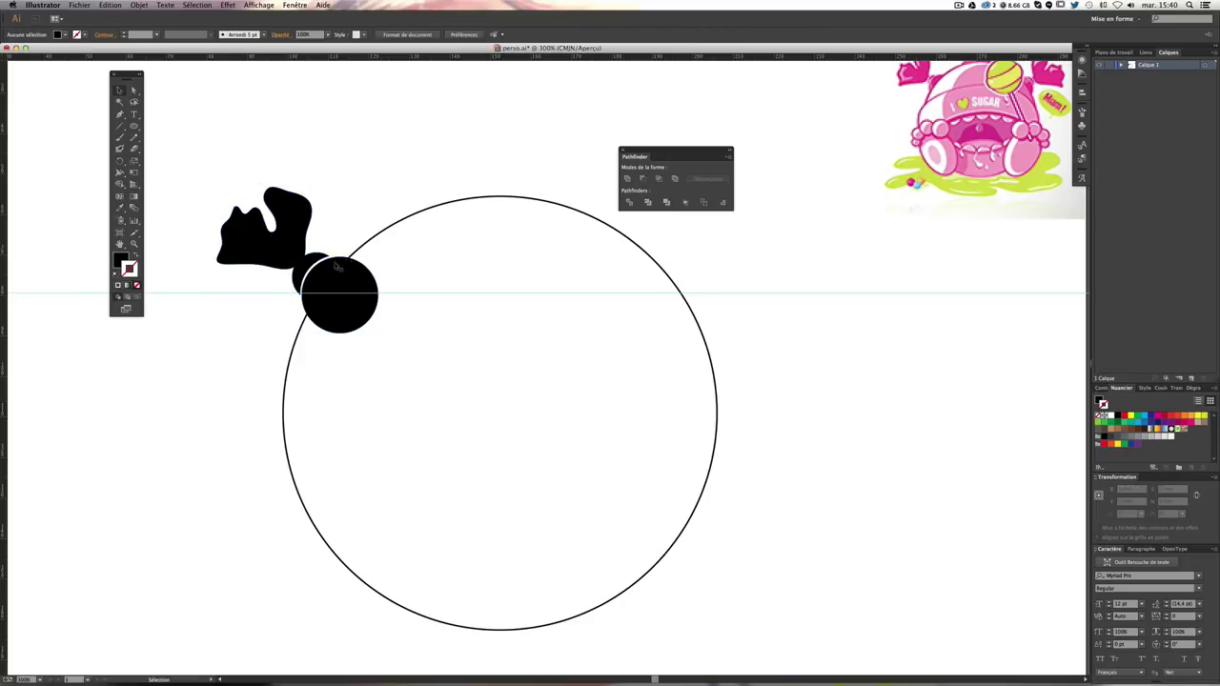
pyautogui.moveTo(276, 229); pyautogui.dragTo(242, 218)
pyautogui.moveTo(308, 268); pyautogui.dragTo(333, 228)
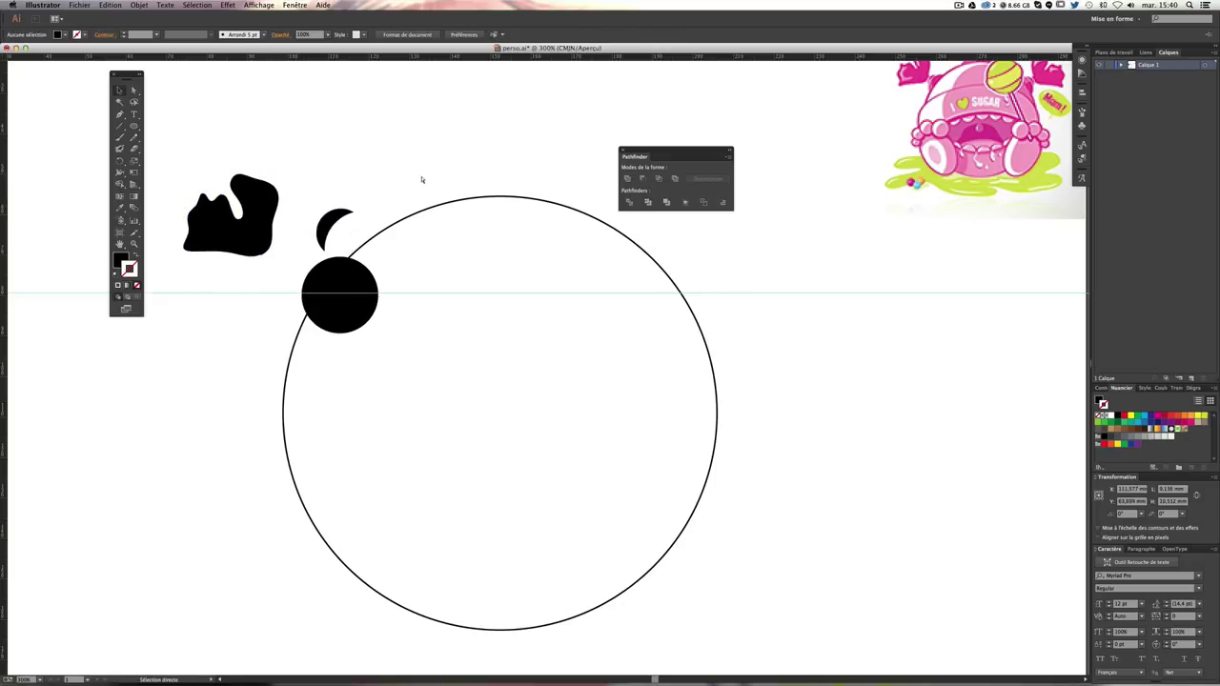
pyautogui.hotkey('ctrl', 'z')
pyautogui.hotkey('ctrl', 'z')
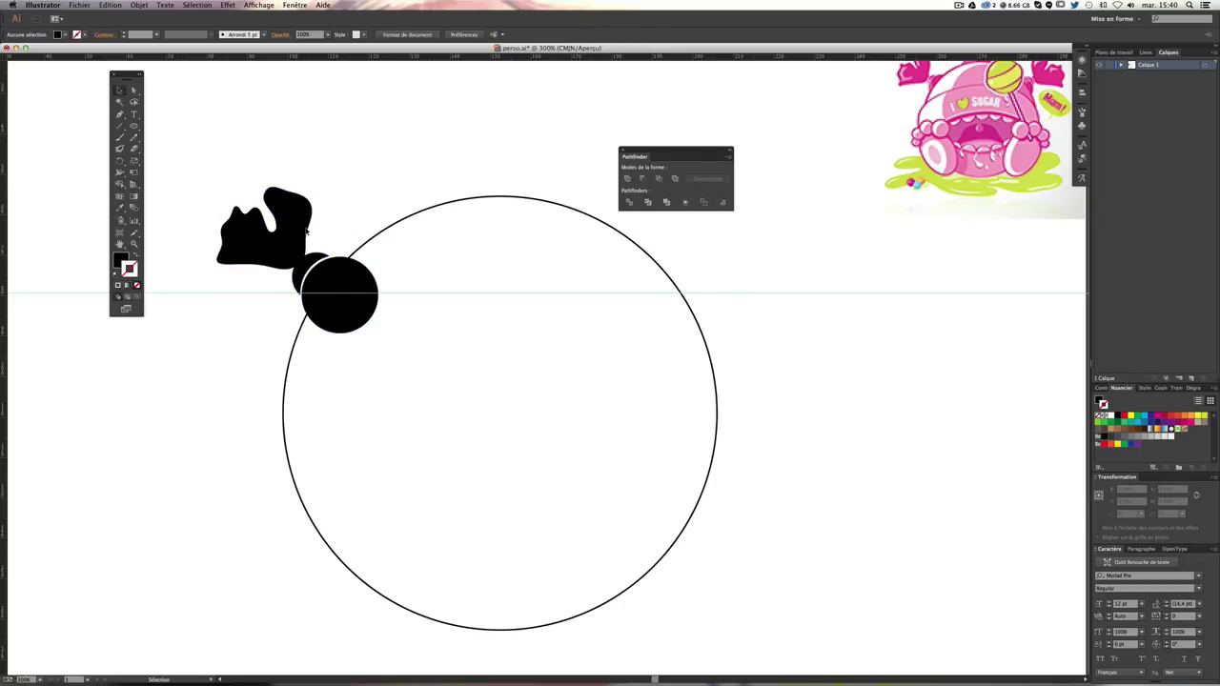
pyautogui.click(306, 230)
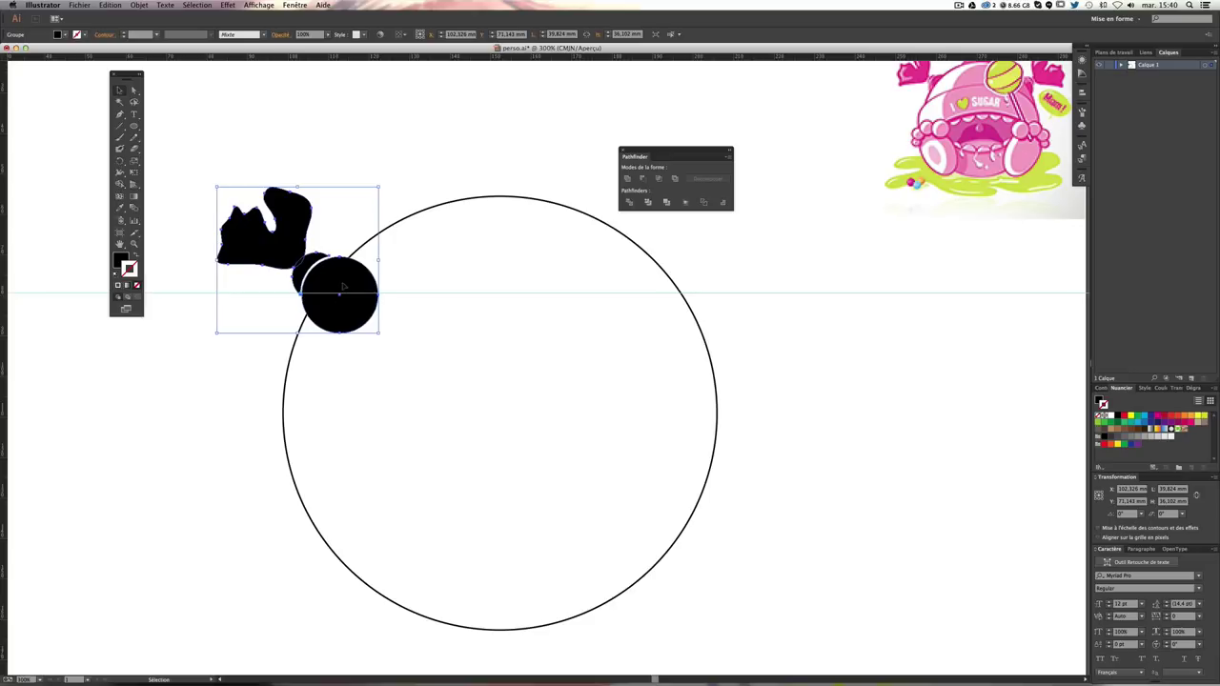
# Step: Alt-drag a copy of the candy group to the right and mirror it horizontally with Reflect
pyautogui.moveTo(343, 283); pyautogui.dragTo(677, 299)
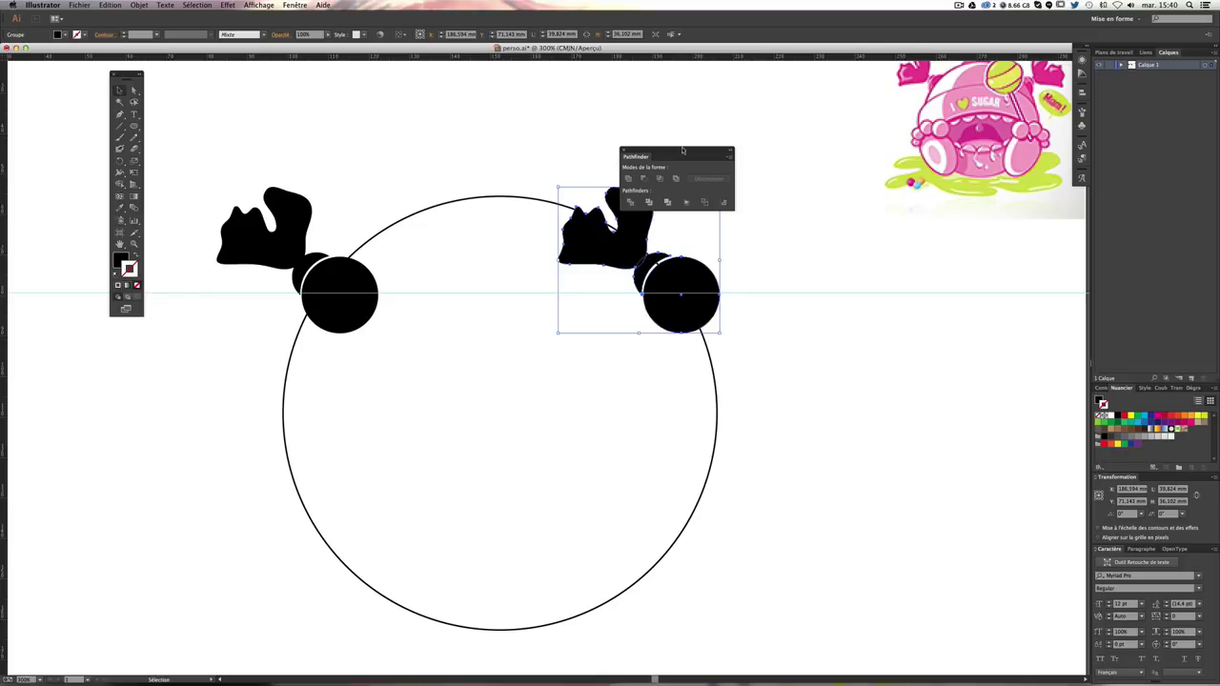
pyautogui.moveTo(679, 152); pyautogui.dragTo(777, 103)
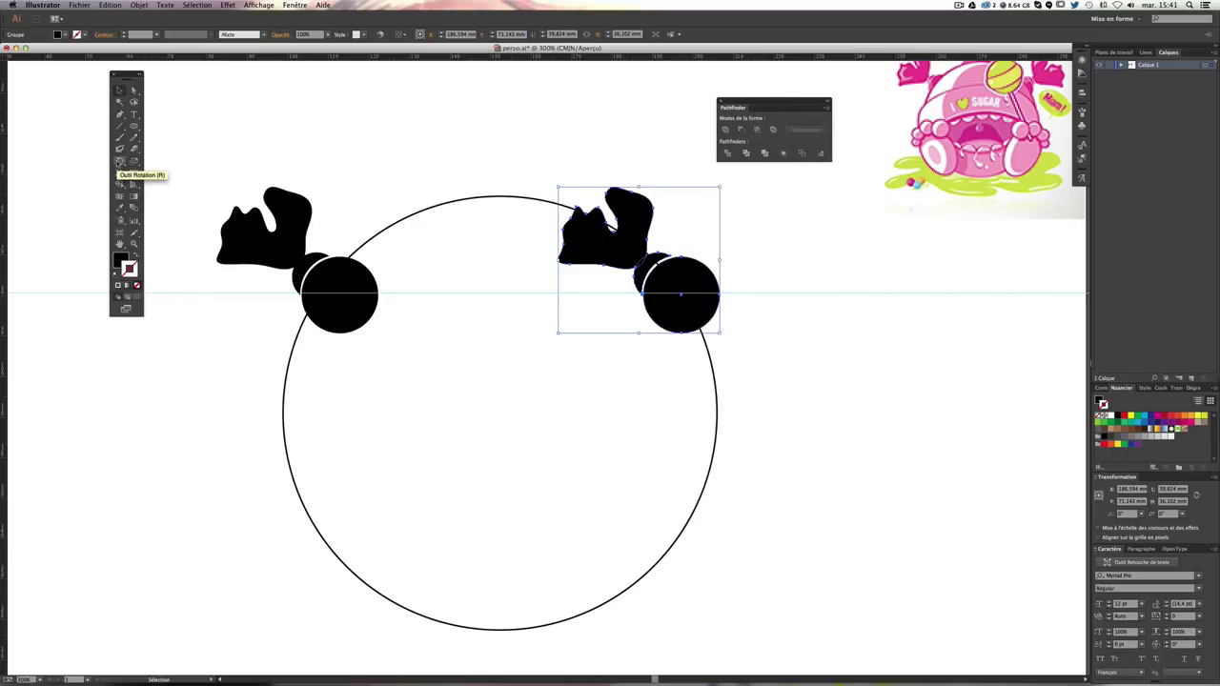
pyautogui.click(119, 164)
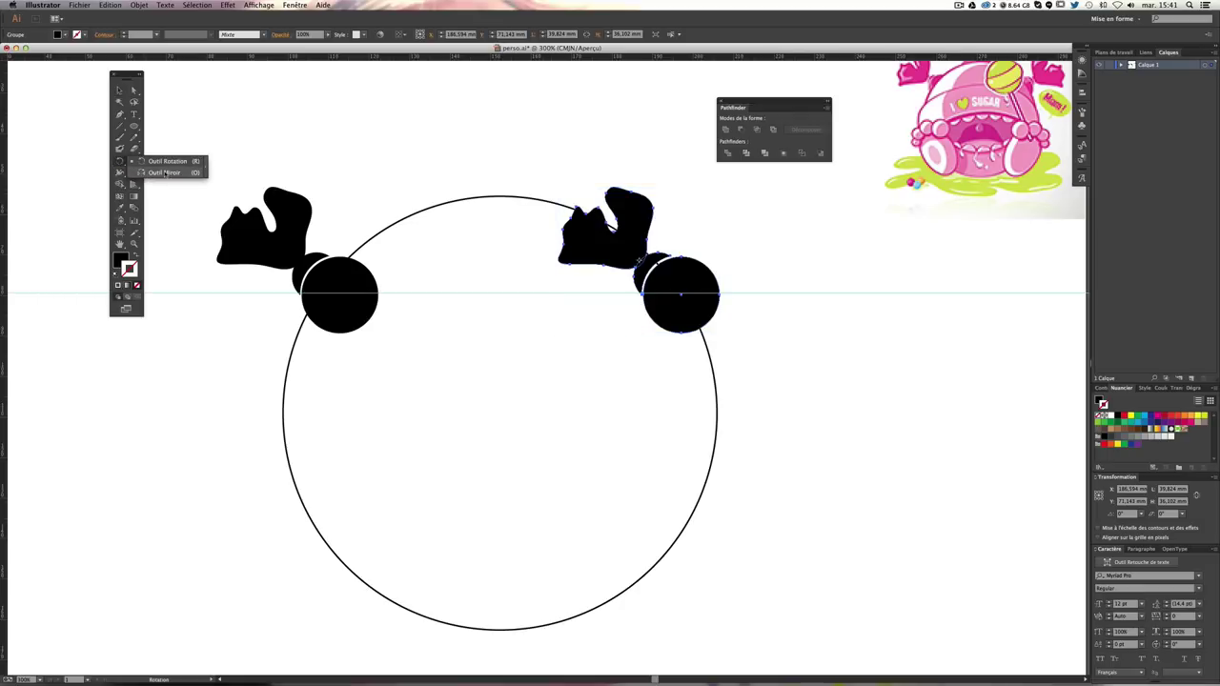
pyautogui.click(143, 174)
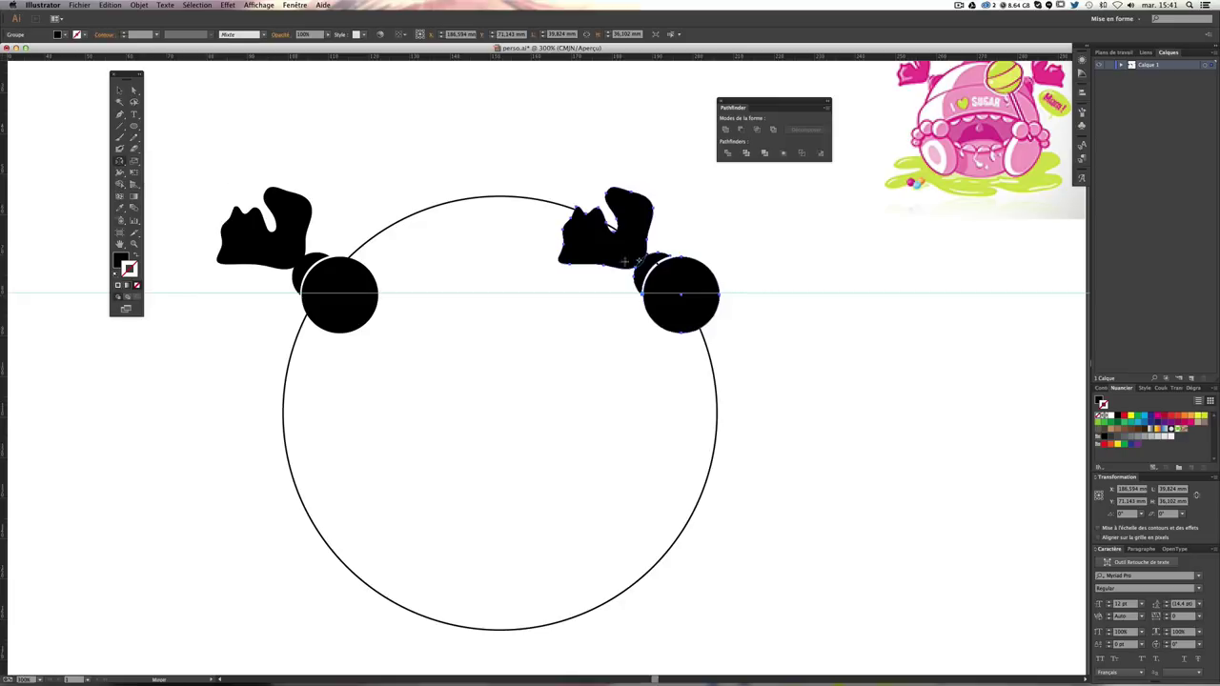
pyautogui.moveTo(686, 280)
pyautogui.mouseDown()
pyautogui.moveTo(710, 301)
pyautogui.moveTo(613, 301)
pyautogui.mouseUp()
pyautogui.click(119, 90)
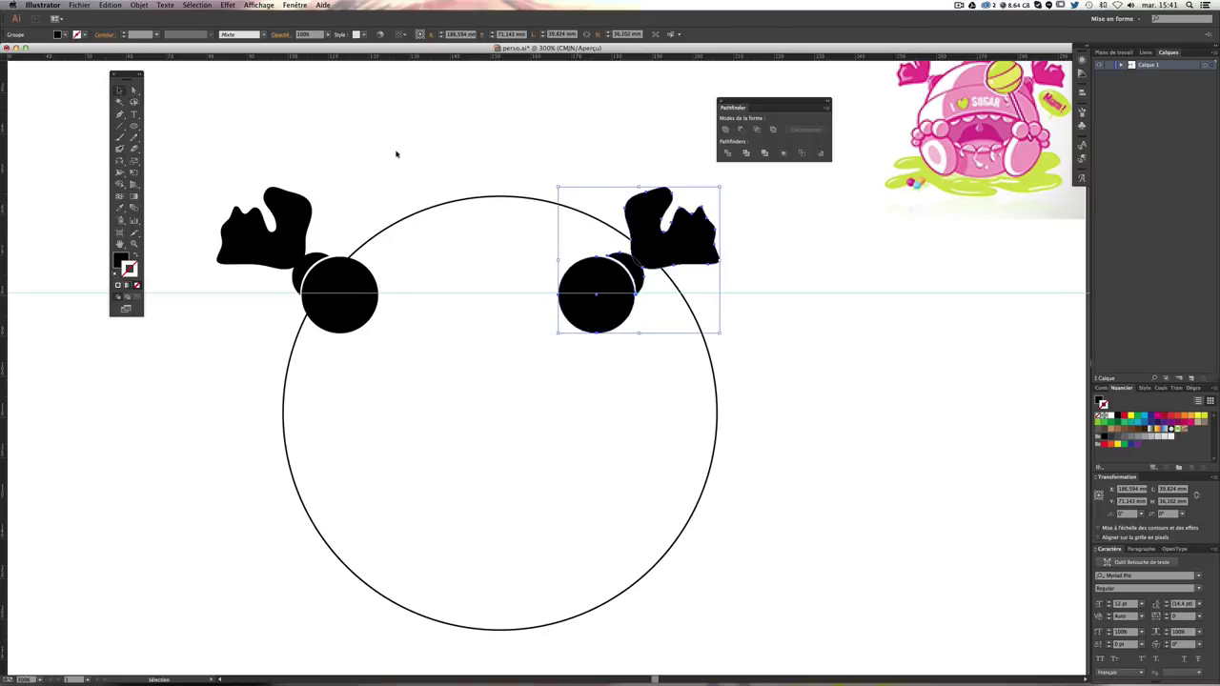
# Step: Settle the mirrored candy on the body circle's upper-right edge and deselect
pyautogui.moveTo(611, 283); pyautogui.dragTo(691, 282)
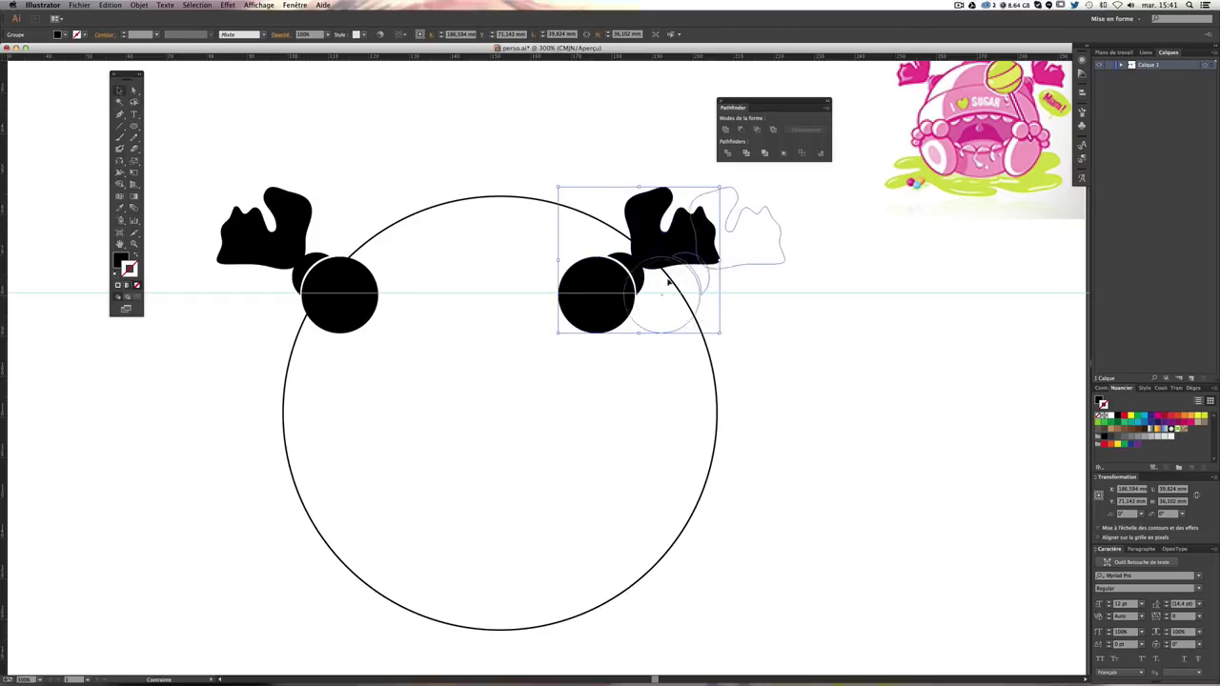
pyautogui.moveTo(691, 282)
pyautogui.mouseDown()
pyautogui.moveTo(615, 282)
pyautogui.moveTo(696, 280)
pyautogui.mouseUp()
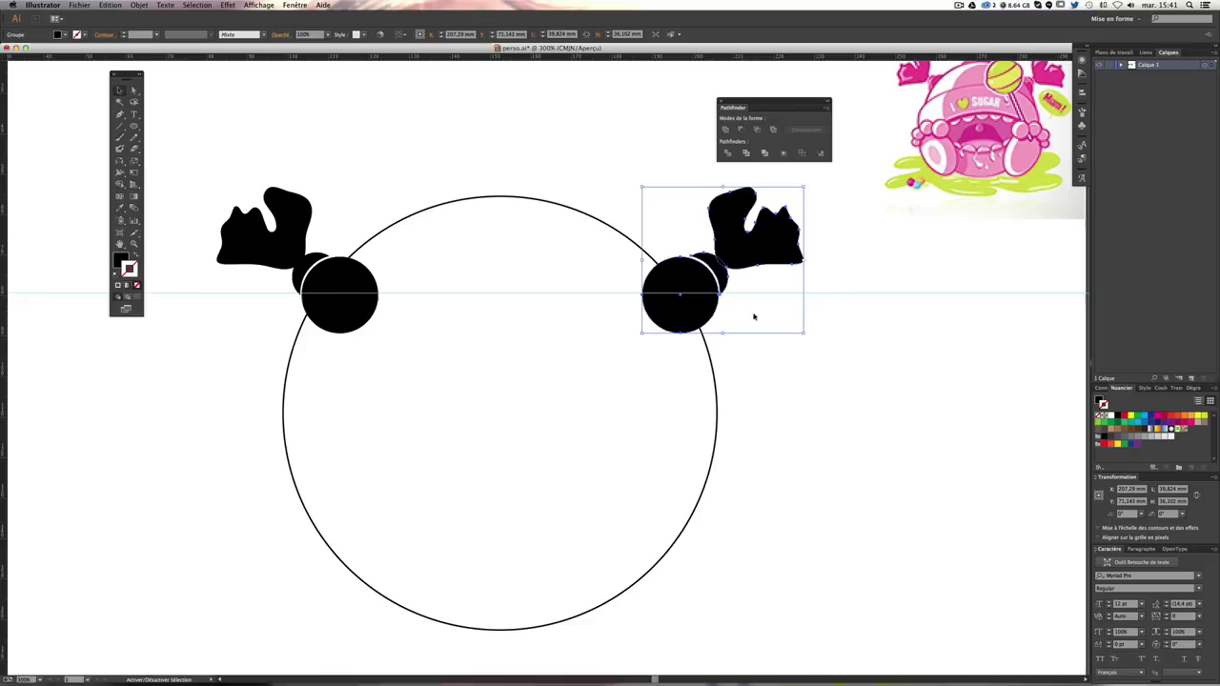
pyautogui.click(843, 359)
pyautogui.scroll(1, 841, 361)
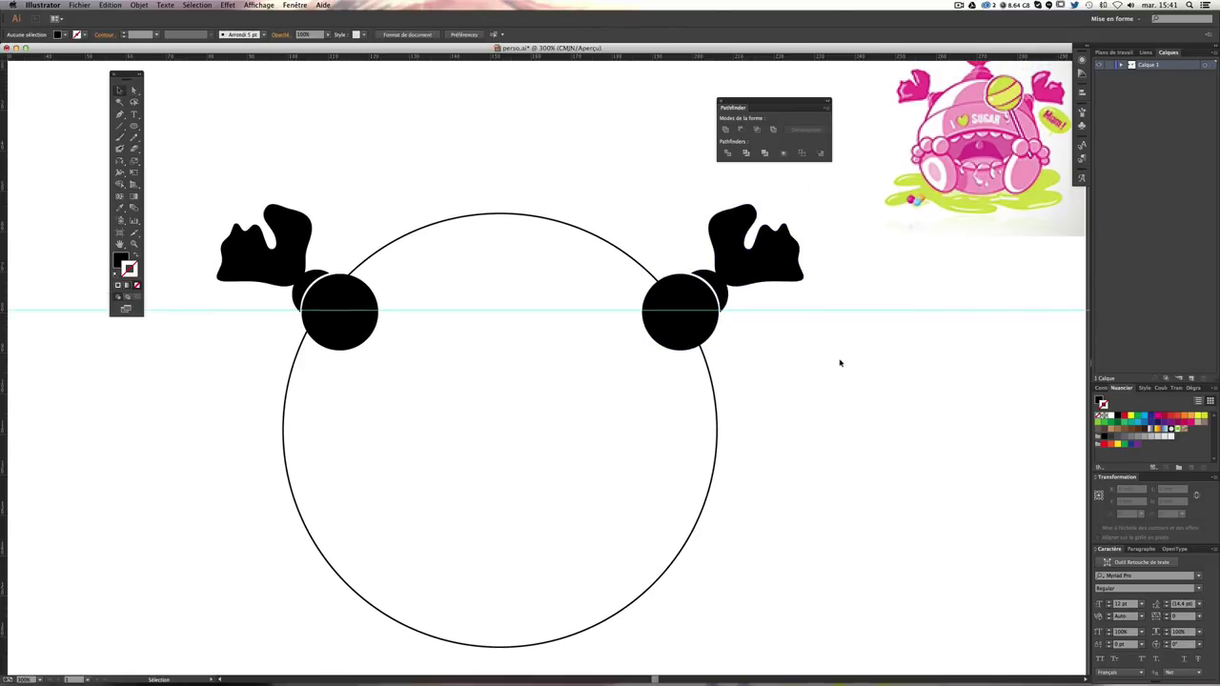
pyautogui.scroll(1, 795, 320)
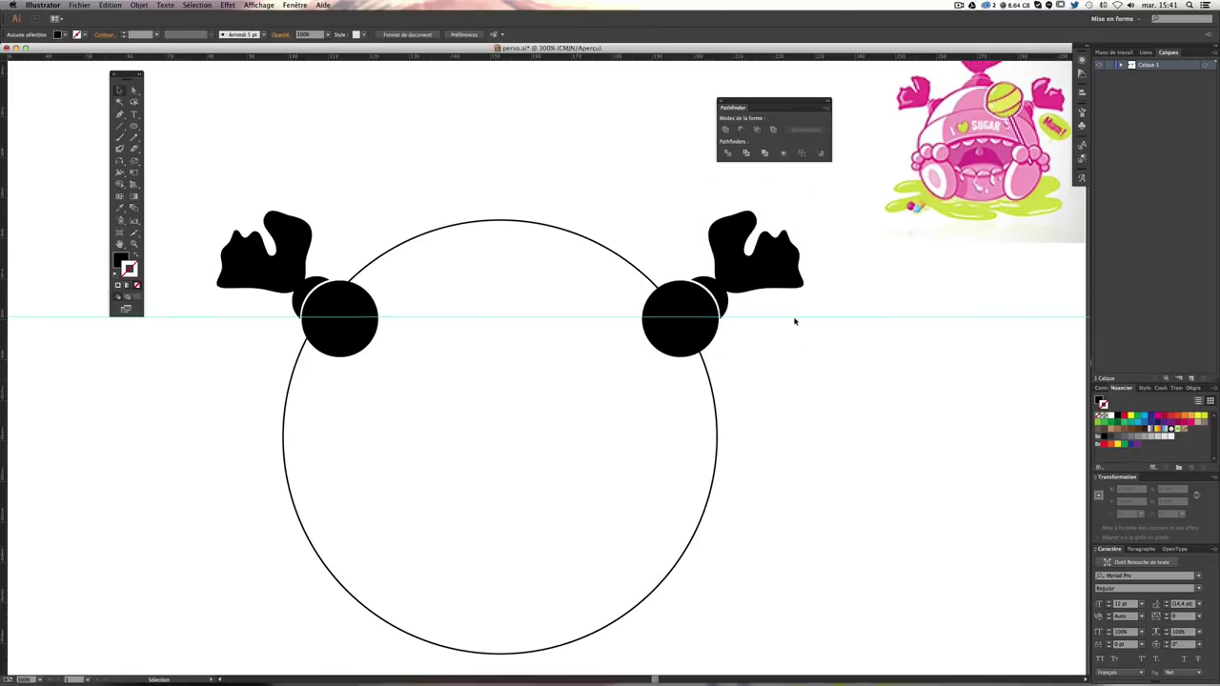
pyautogui.scroll(2, 795, 320)
pyautogui.scroll(1, 796, 324)
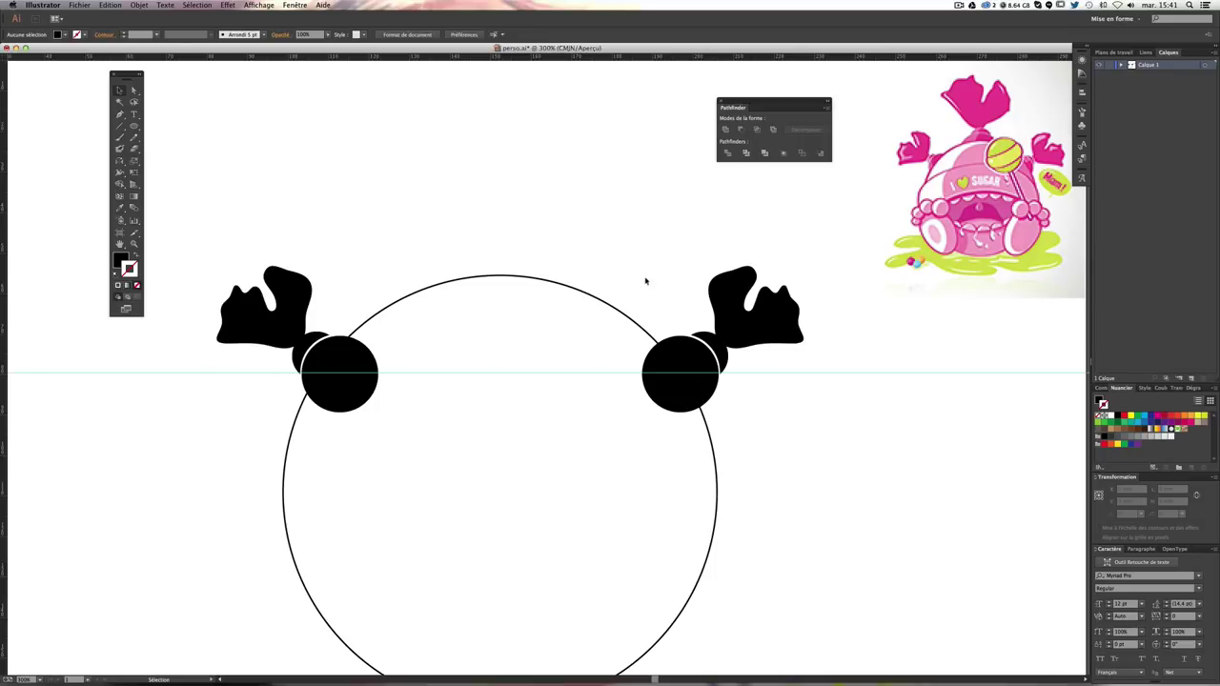
# Step: Copy the candy above the circle, rotate it upright, enlarge it and centre it on top
pyautogui.click(739, 300)
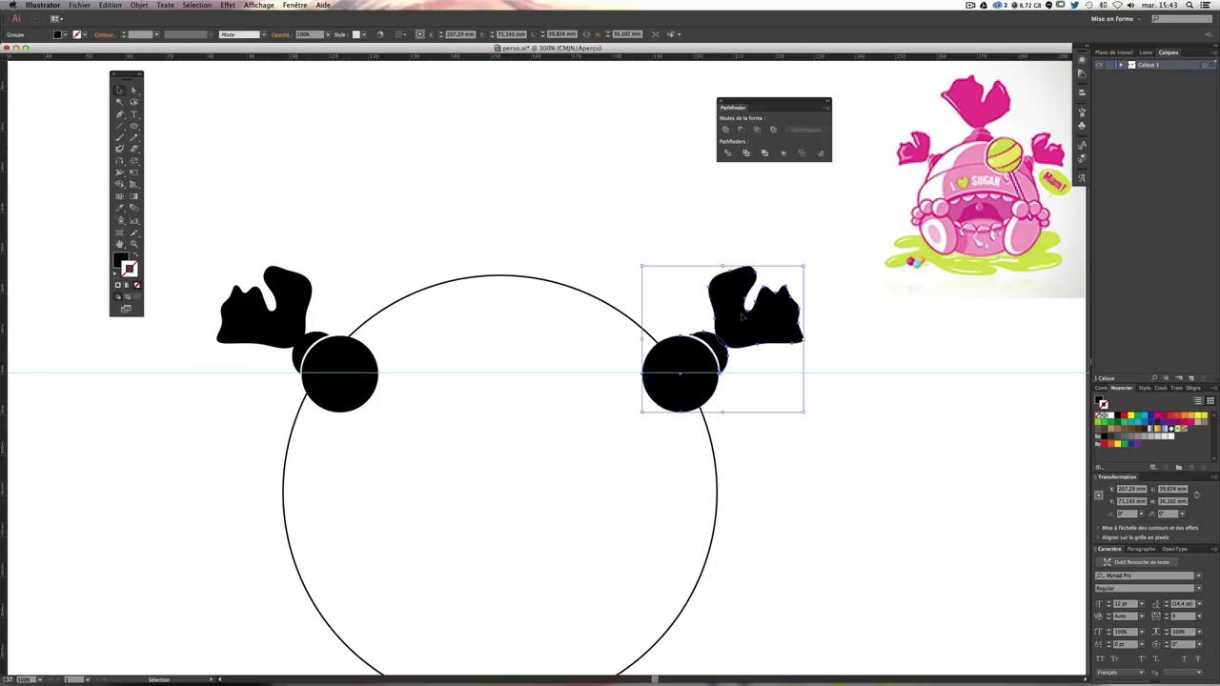
pyautogui.moveTo(741, 316); pyautogui.dragTo(587, 223)
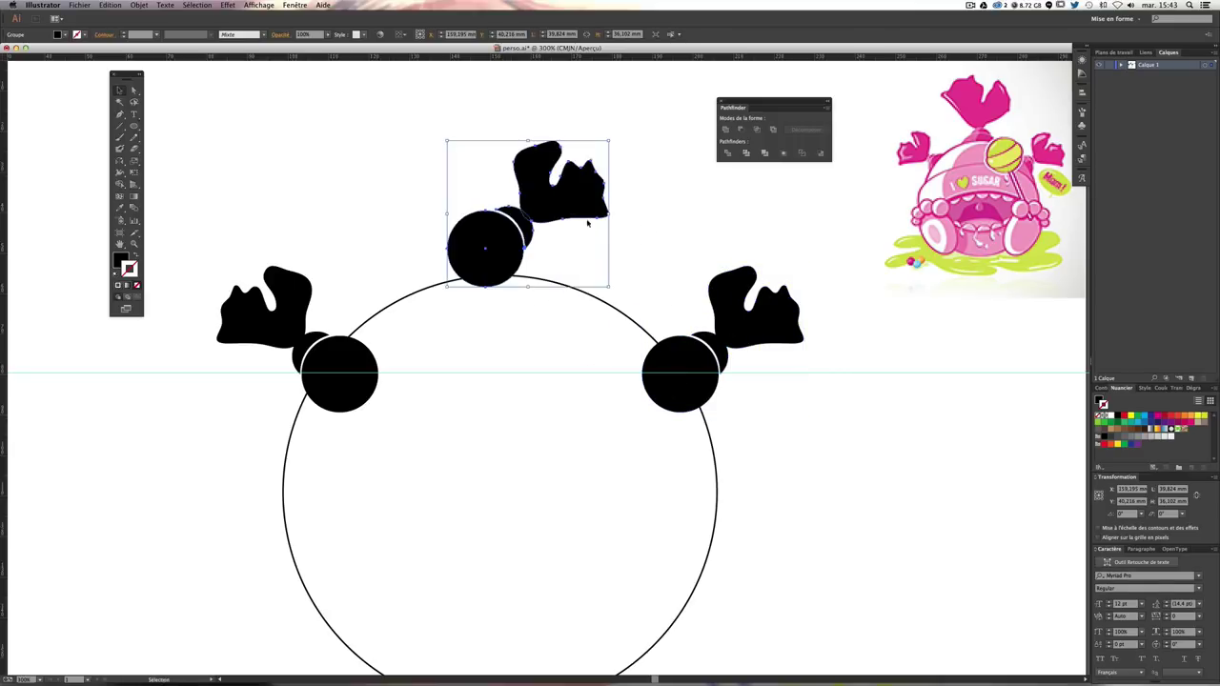
pyautogui.moveTo(613, 290); pyautogui.dragTo(673, 194)
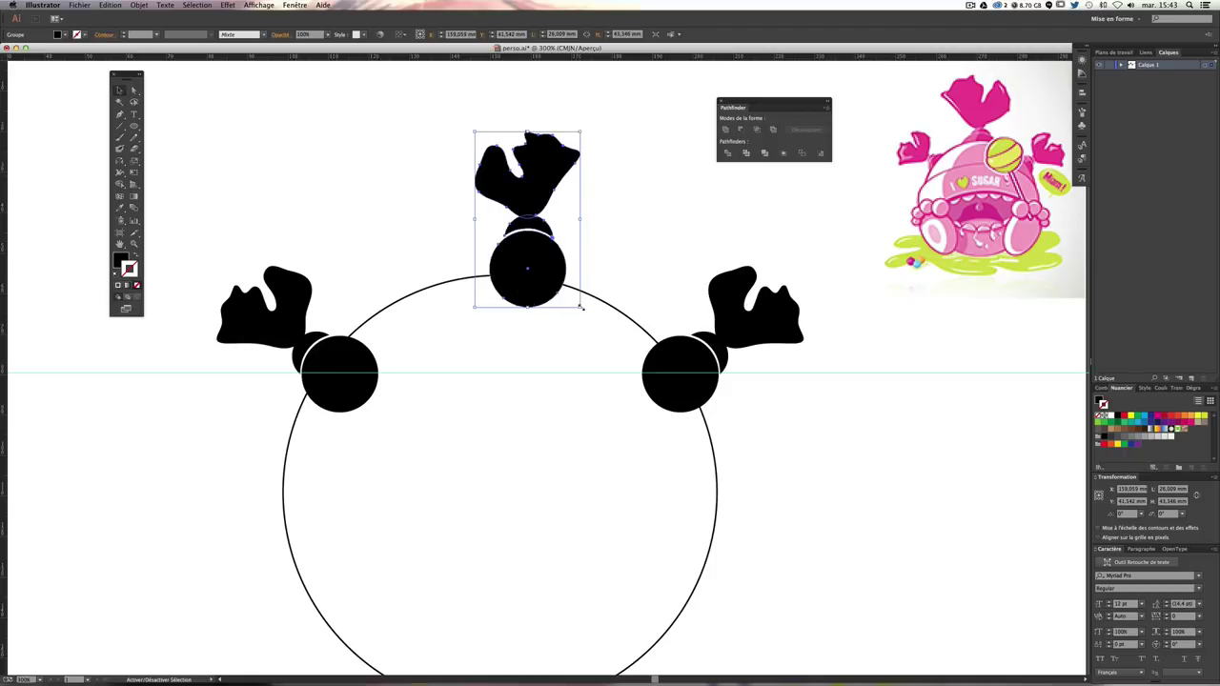
pyautogui.moveTo(580, 306); pyautogui.dragTo(670, 369)
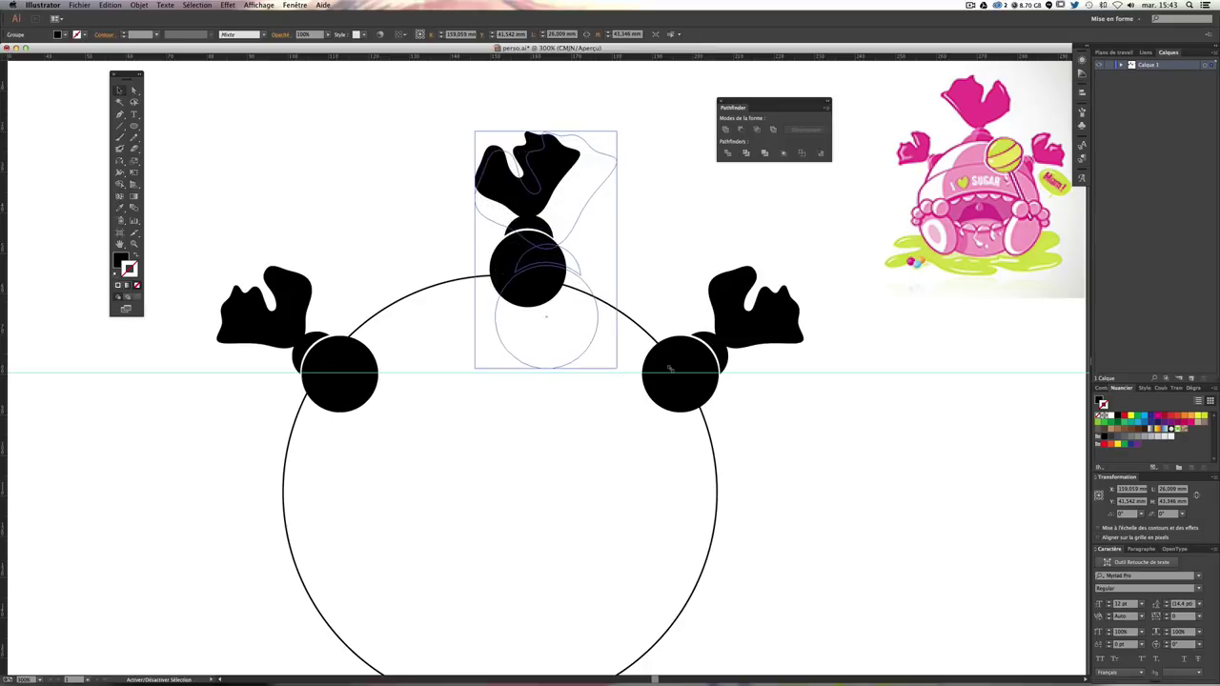
pyautogui.moveTo(670, 369); pyautogui.dragTo(670, 368)
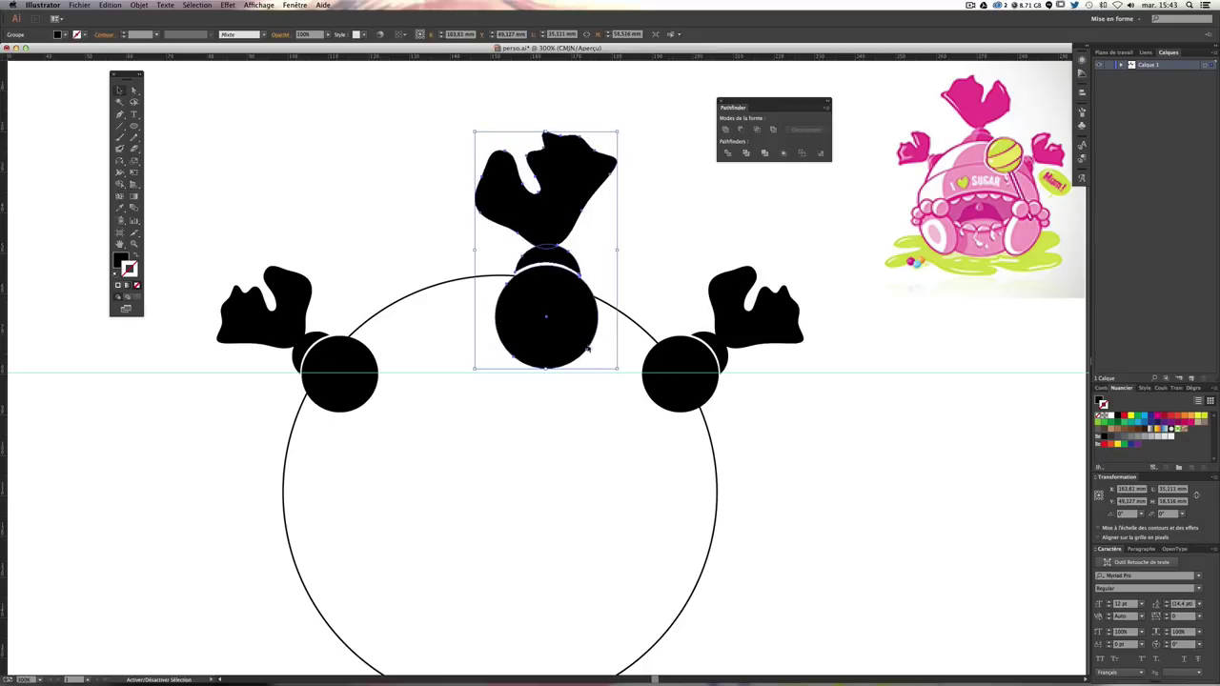
pyautogui.moveTo(547, 332)
pyautogui.mouseDown()
pyautogui.moveTo(494, 299)
pyautogui.moveTo(519, 285)
pyautogui.mouseUp()
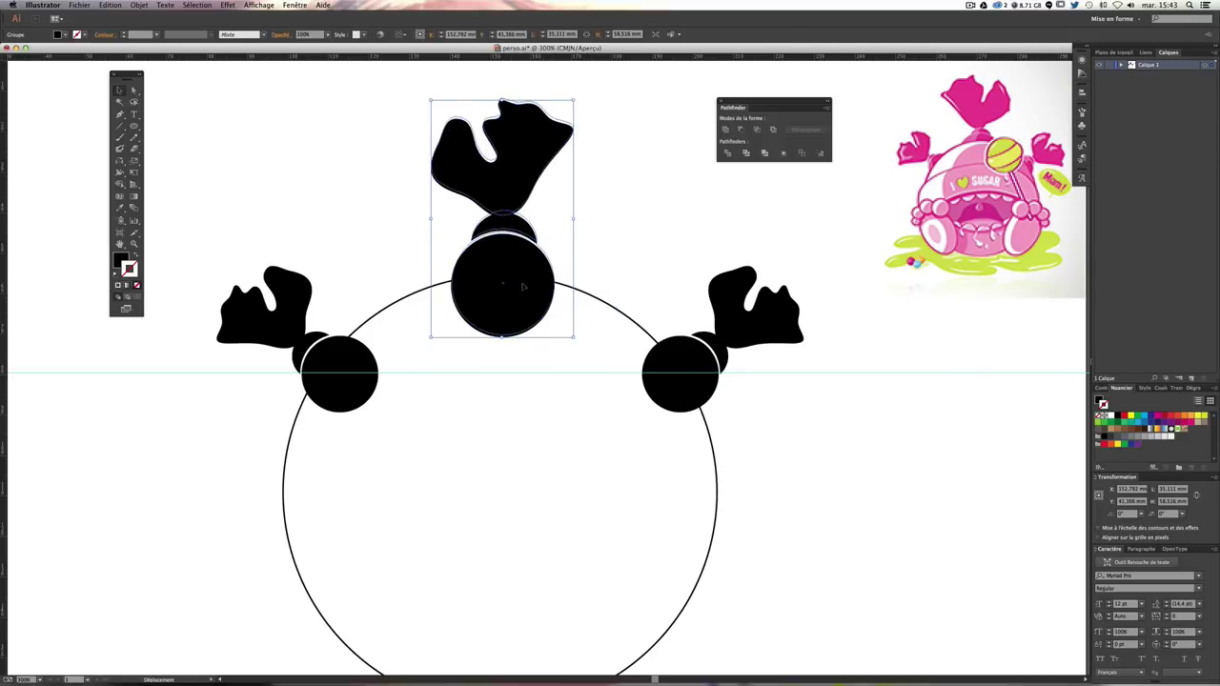
# Step: Nudge the top candy slightly down at 300% zoom and deselect it
pyautogui.click(597, 257)
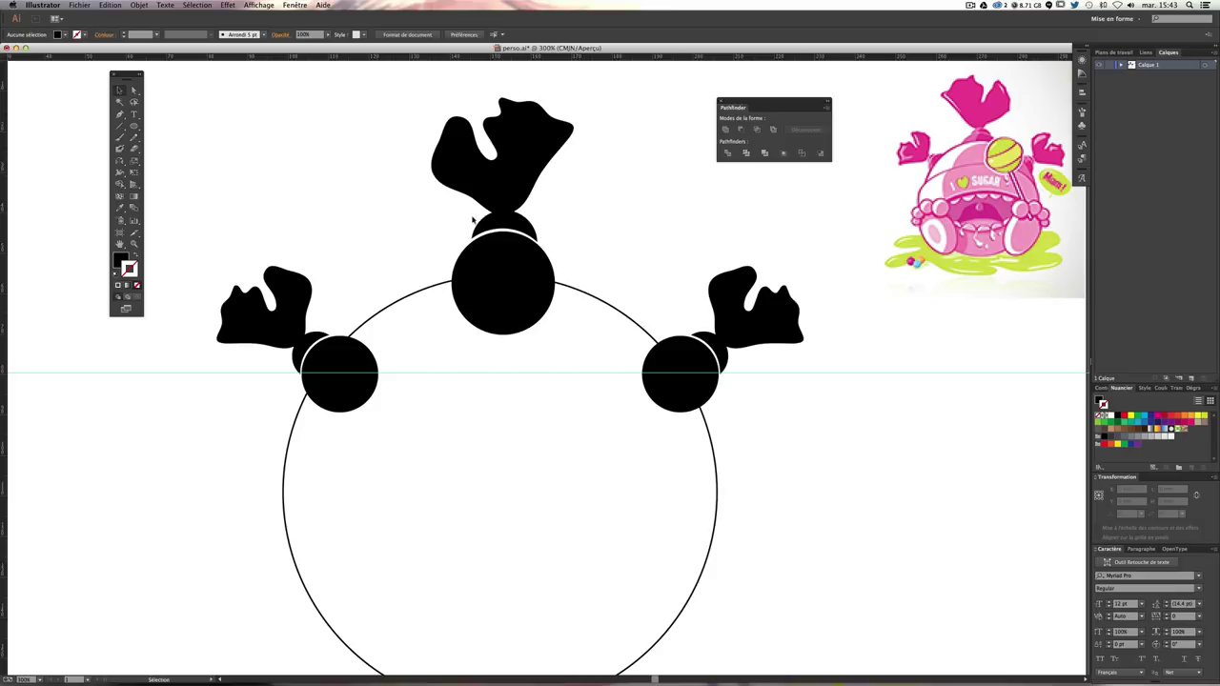
pyautogui.hotkey('ctrl', '-')
pyautogui.hotkey('ctrl', '-')
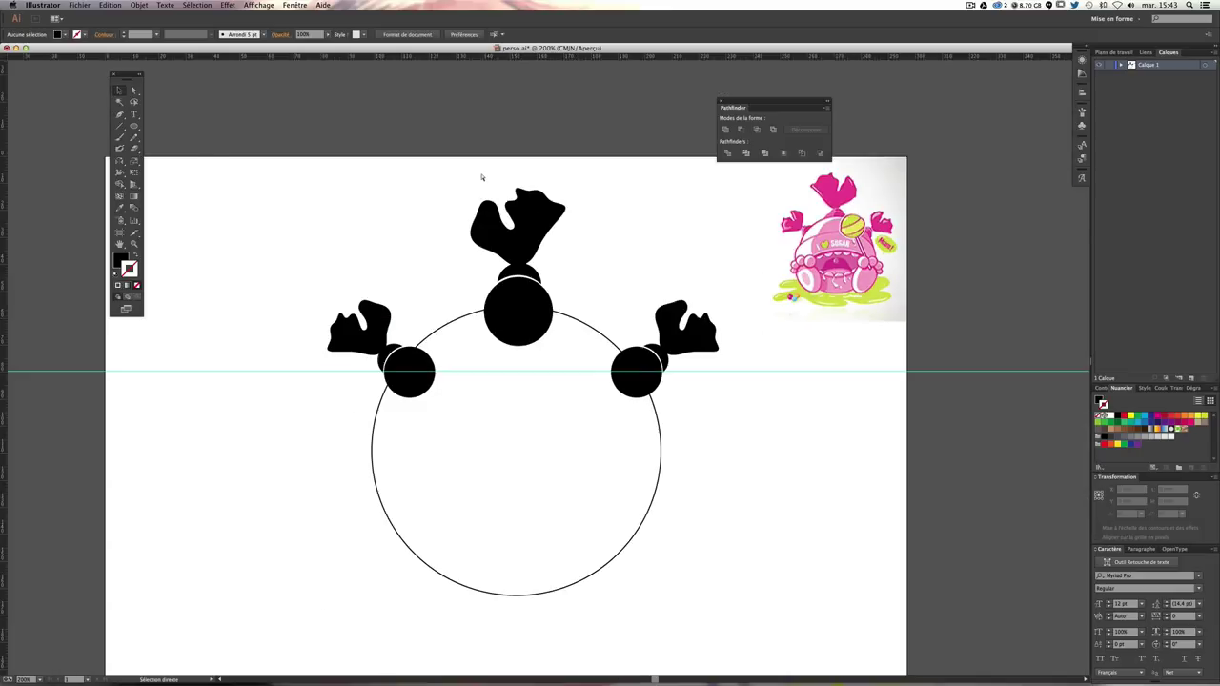
pyautogui.hotkey('ctrl', '+')
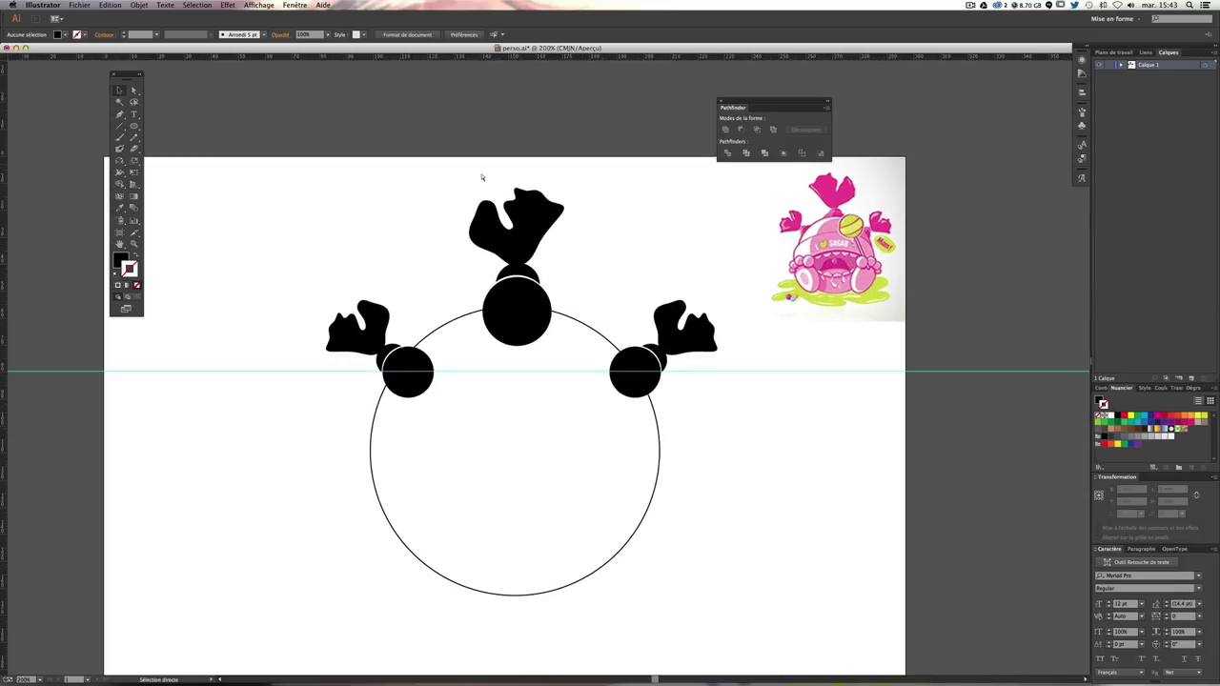
pyautogui.hotkey('ctrl', '+')
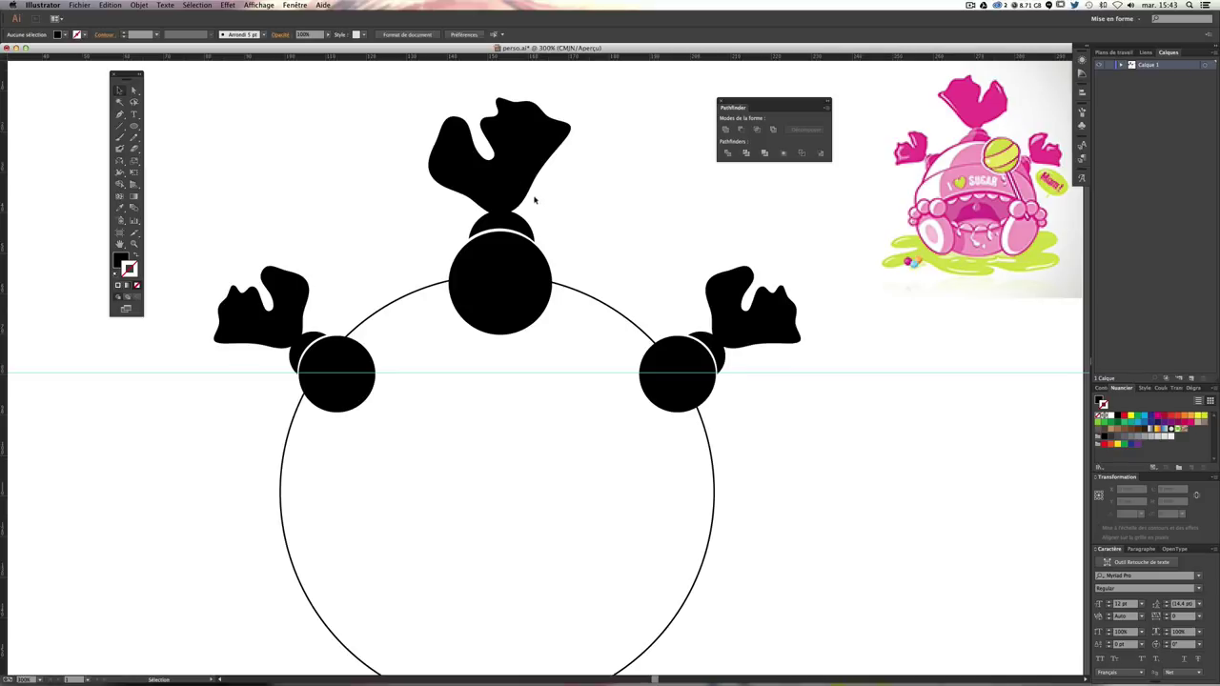
pyautogui.moveTo(512, 253); pyautogui.dragTo(512, 273)
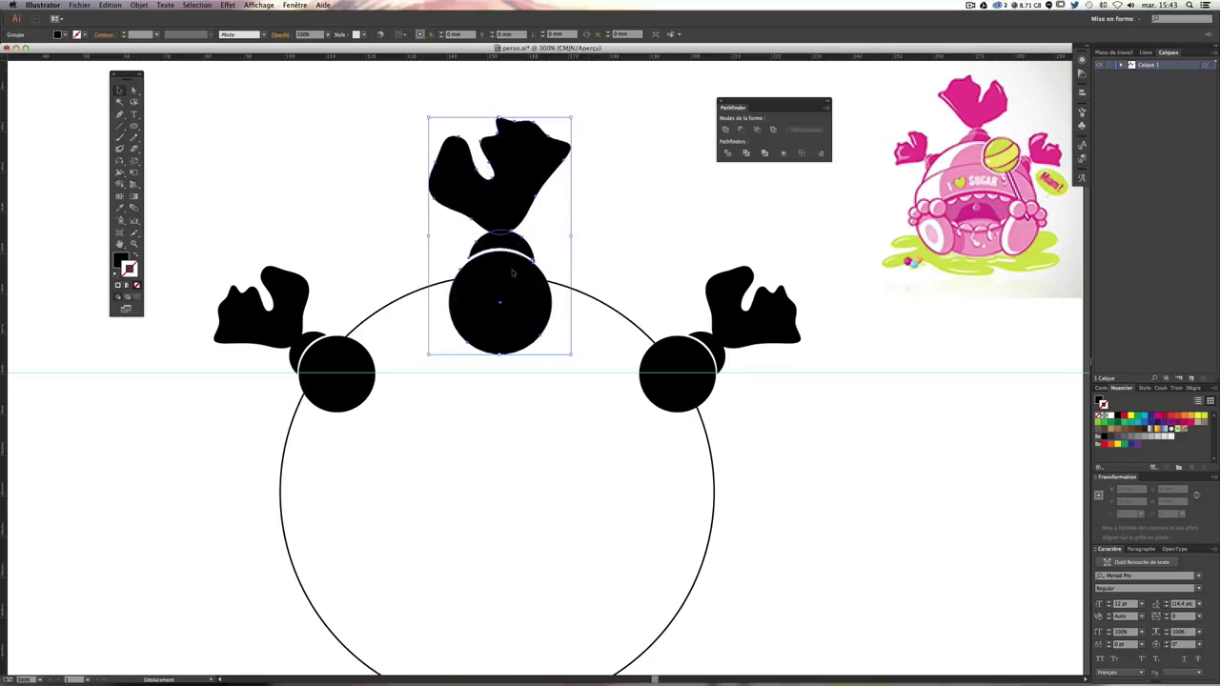
pyautogui.click(624, 231)
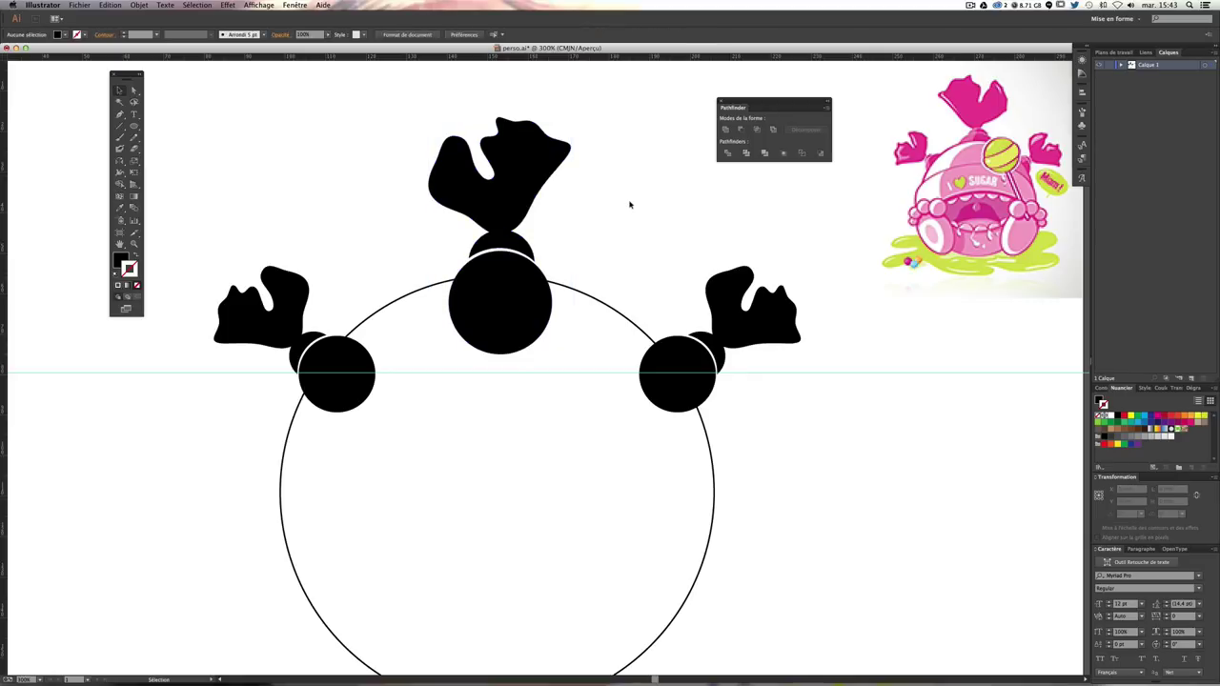
# Step: Fill the large body circle with white (#ffffff)
pyautogui.click(577, 294)
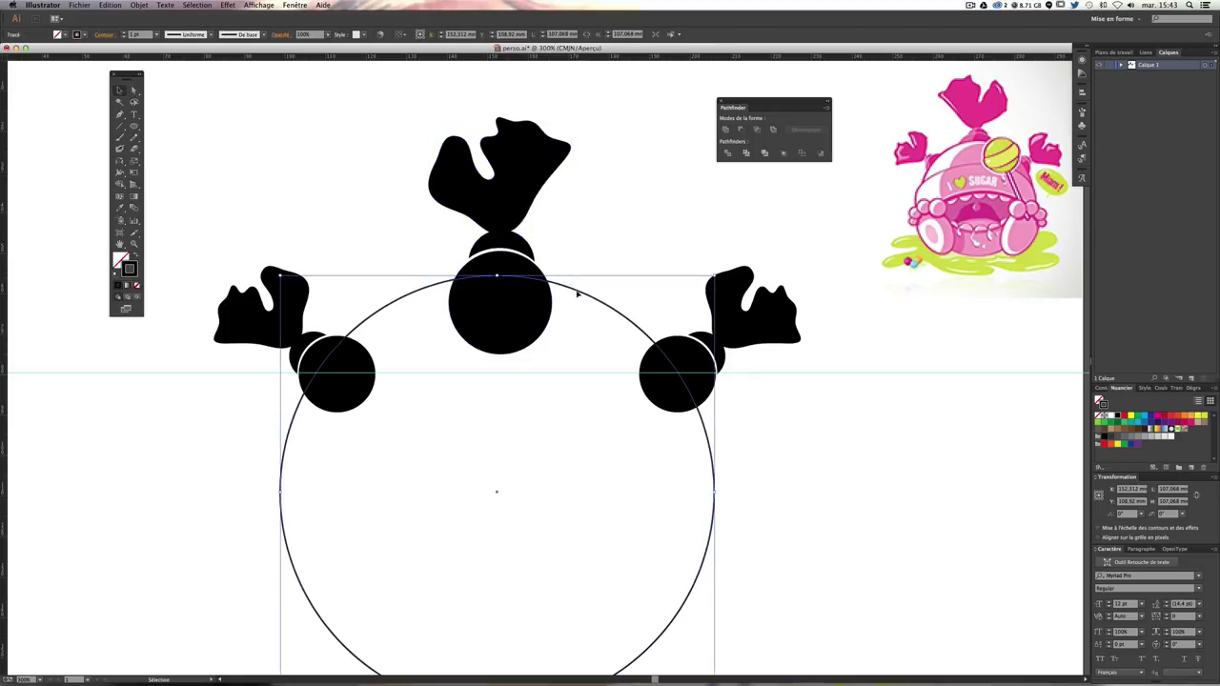
pyautogui.scroll(-1, 581, 297)
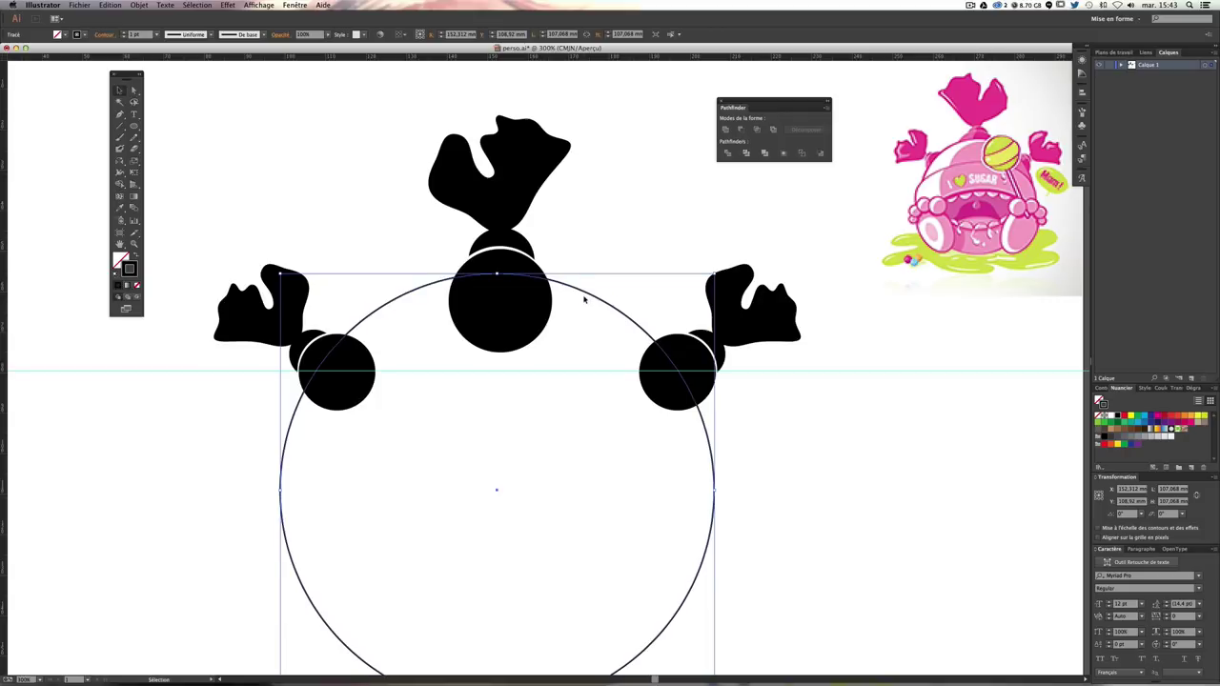
pyautogui.click(121, 260)
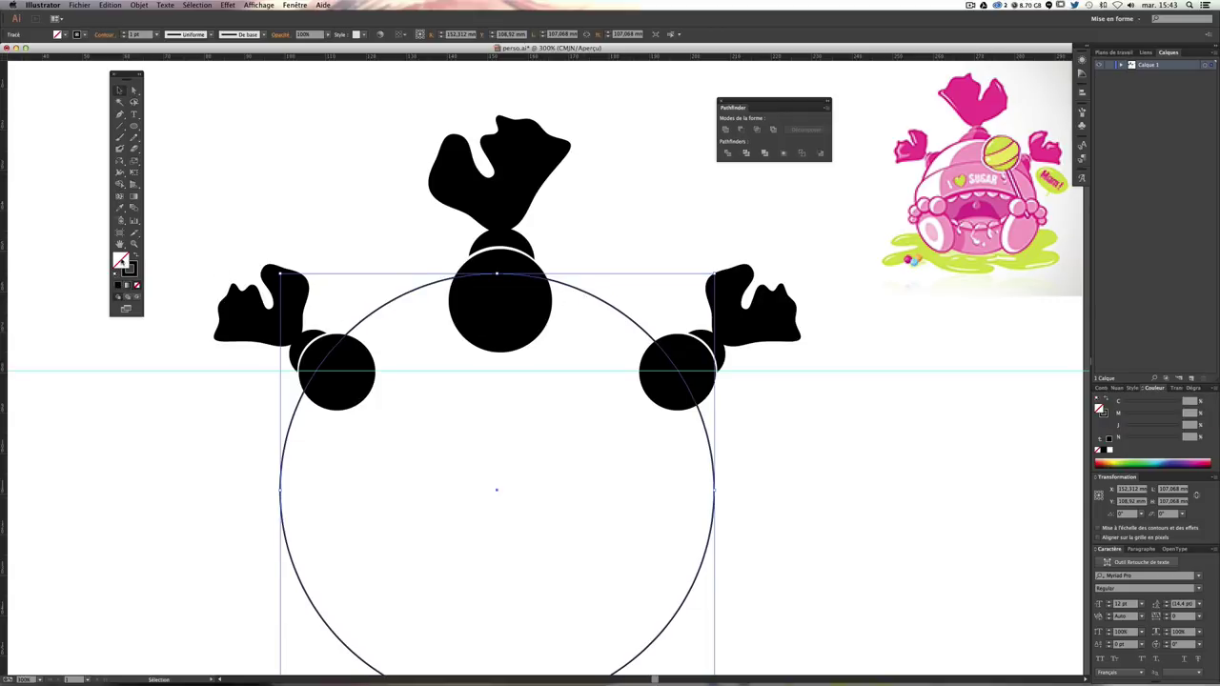
pyautogui.doubleClick(121, 260)
pyautogui.moveTo(426, 240); pyautogui.dragTo(415, 231)
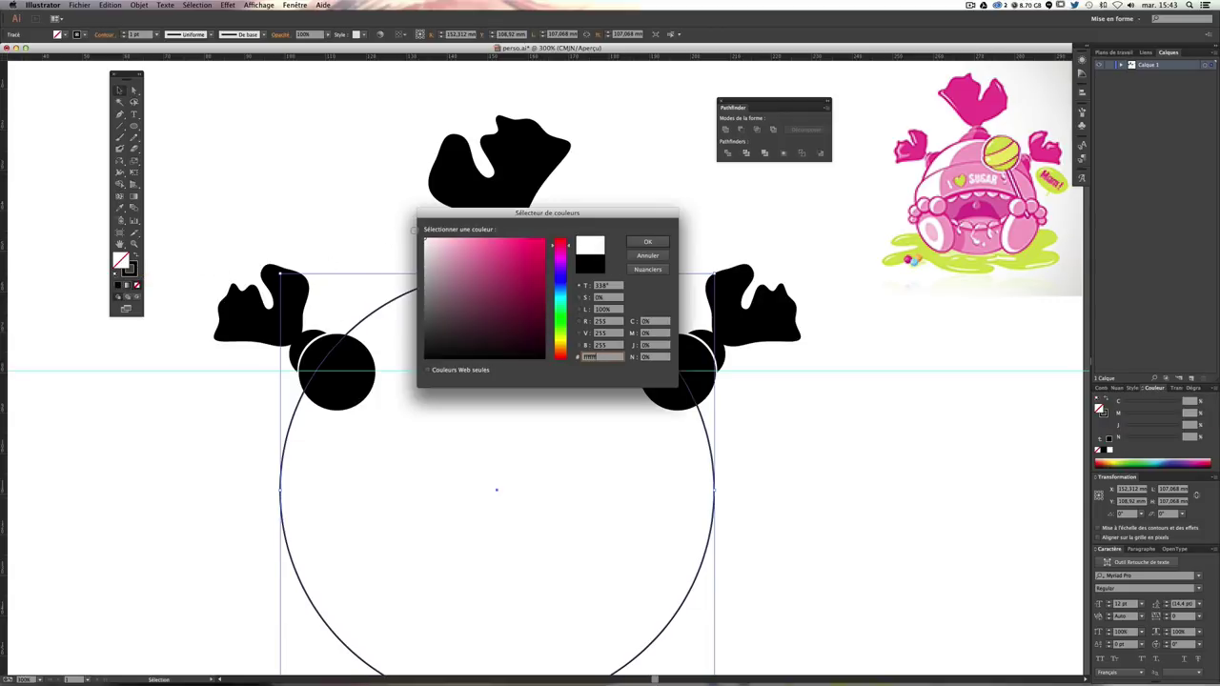
pyautogui.click(646, 241)
pyautogui.click(645, 242)
pyautogui.click(645, 242)
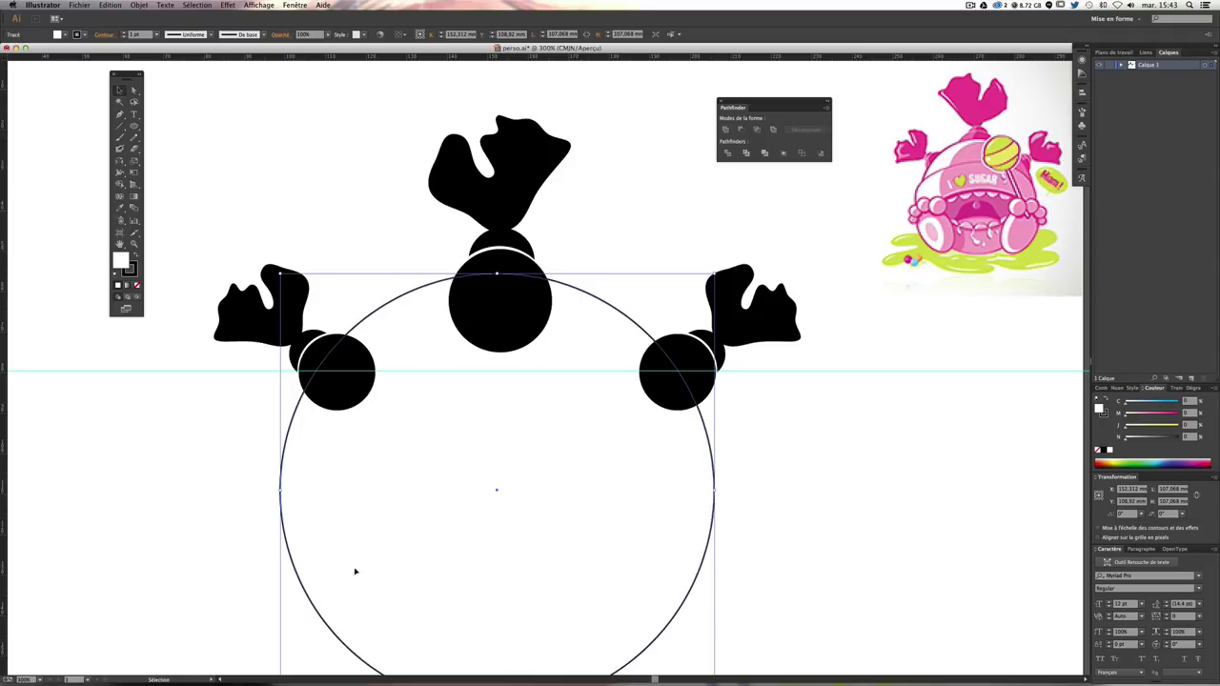
# Step: Bring the white circle in front of the candies with Arrange > Bring to Front, then deselect
pyautogui.click(139, 4)
pyautogui.click(285, 26)
pyautogui.click(893, 422)
pyautogui.scroll(-2, 839, 494)
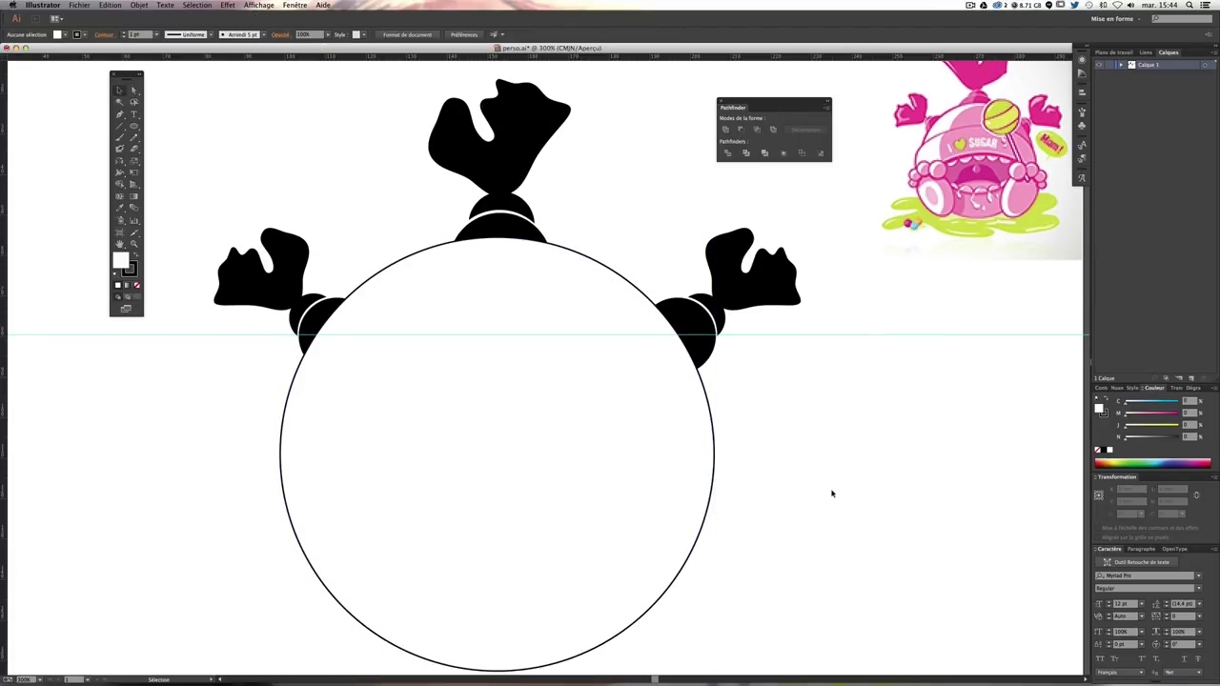
pyautogui.press('super+minus')
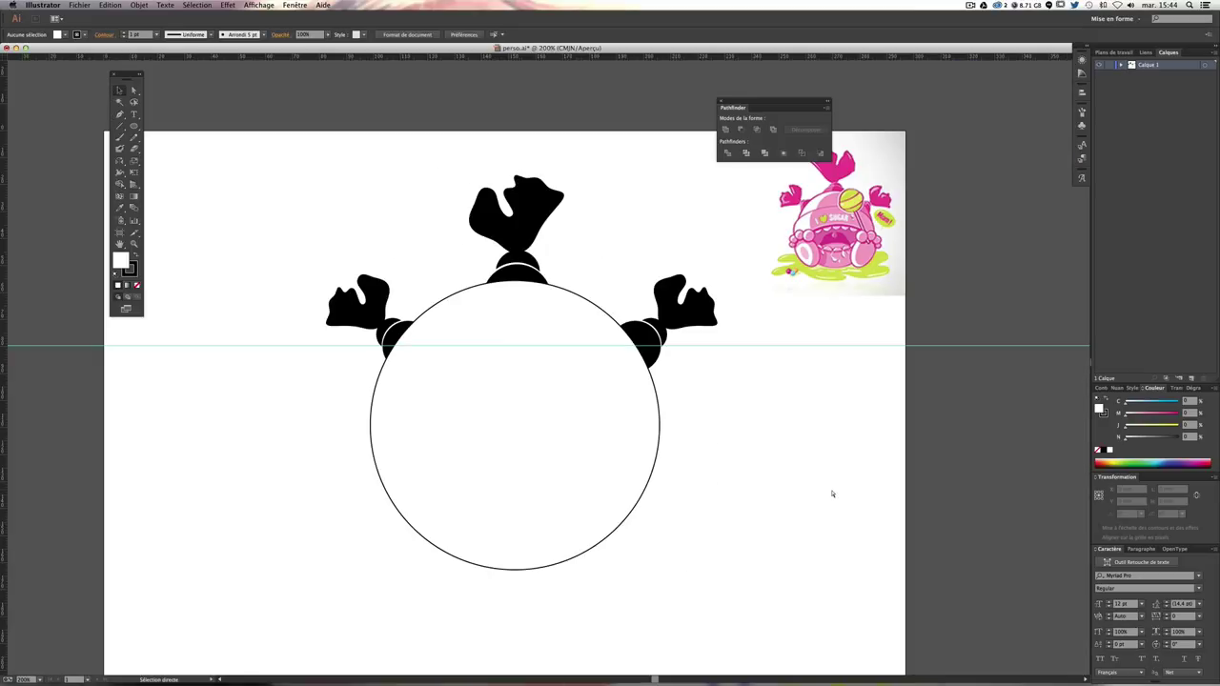
# Step: Set the white body circle's stroke weight to 2,5 pt in the Stroke panel, then deselect
pyautogui.press('super+plus')
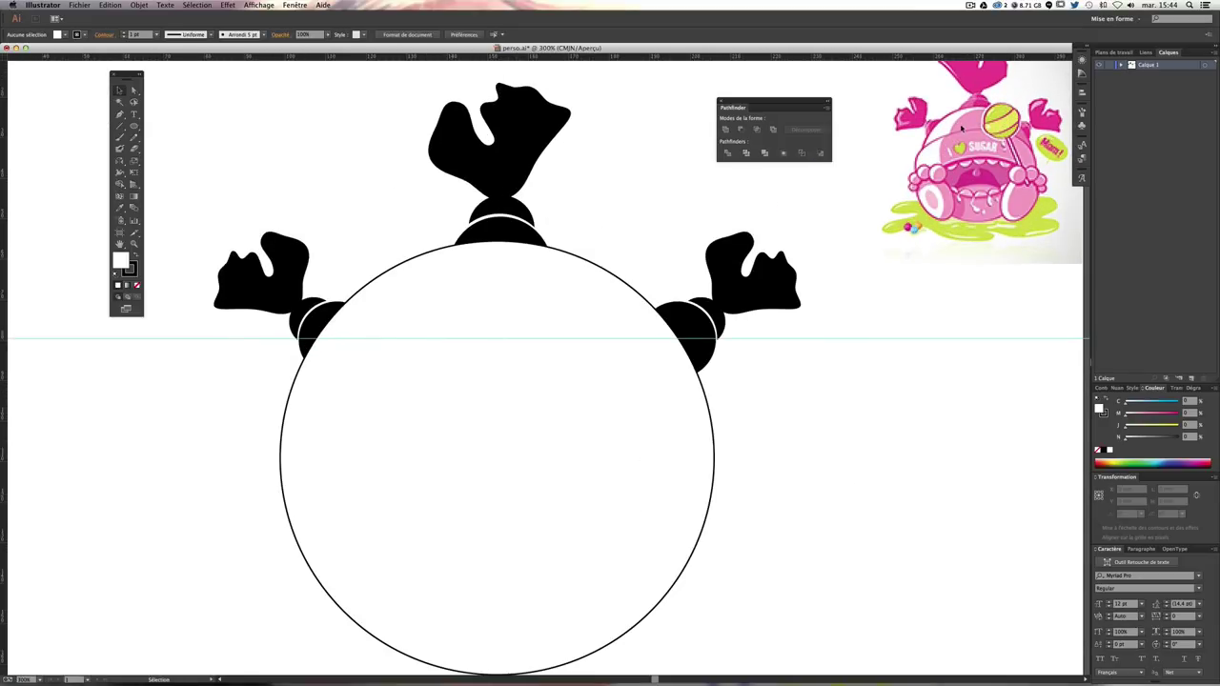
pyautogui.scroll(1, 956, 131)
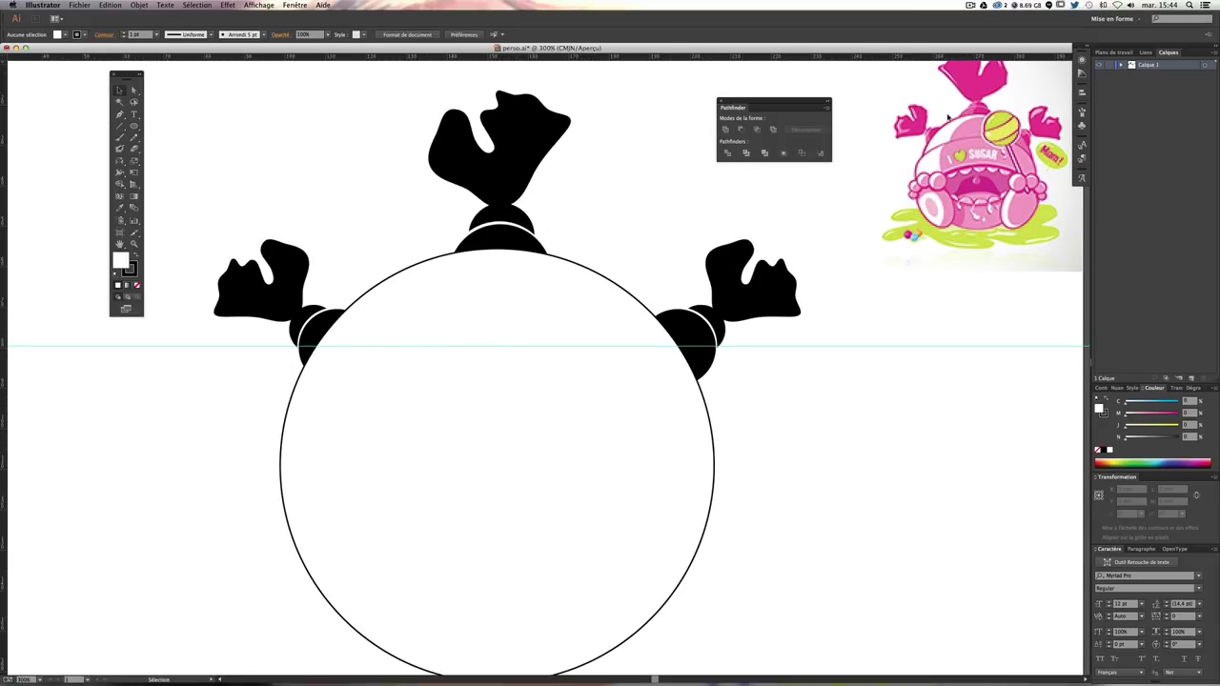
pyautogui.scroll(1, 949, 123)
pyautogui.scroll(3, 940, 112)
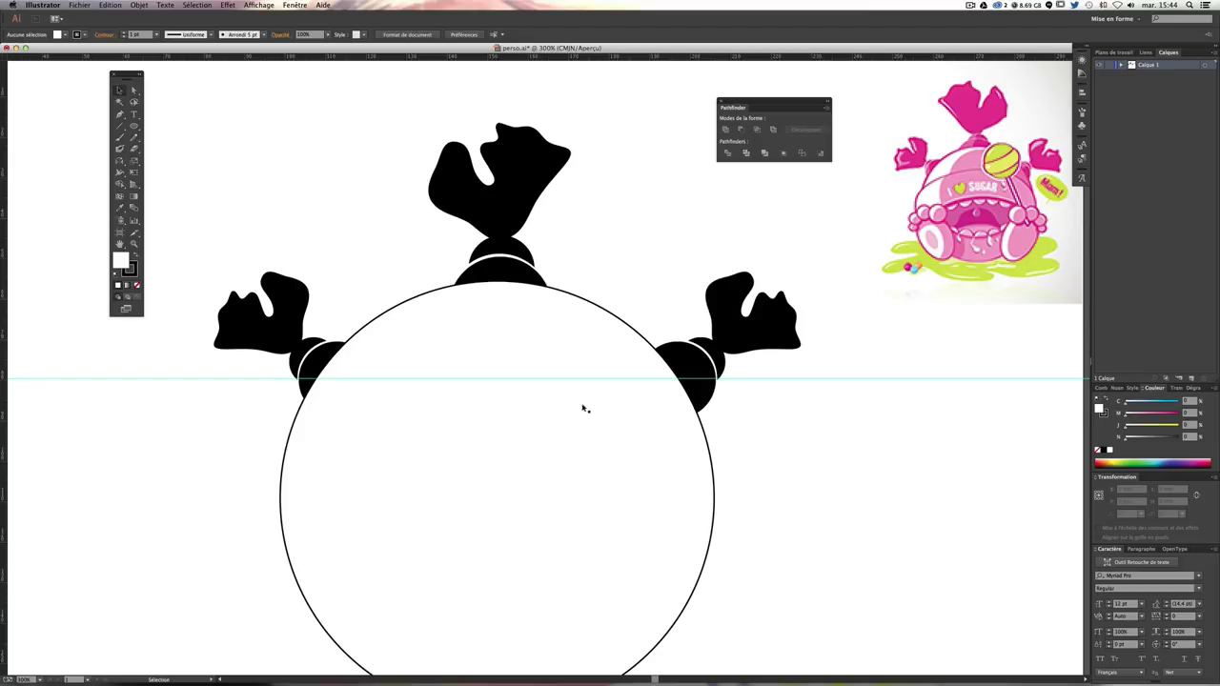
pyautogui.click(568, 300)
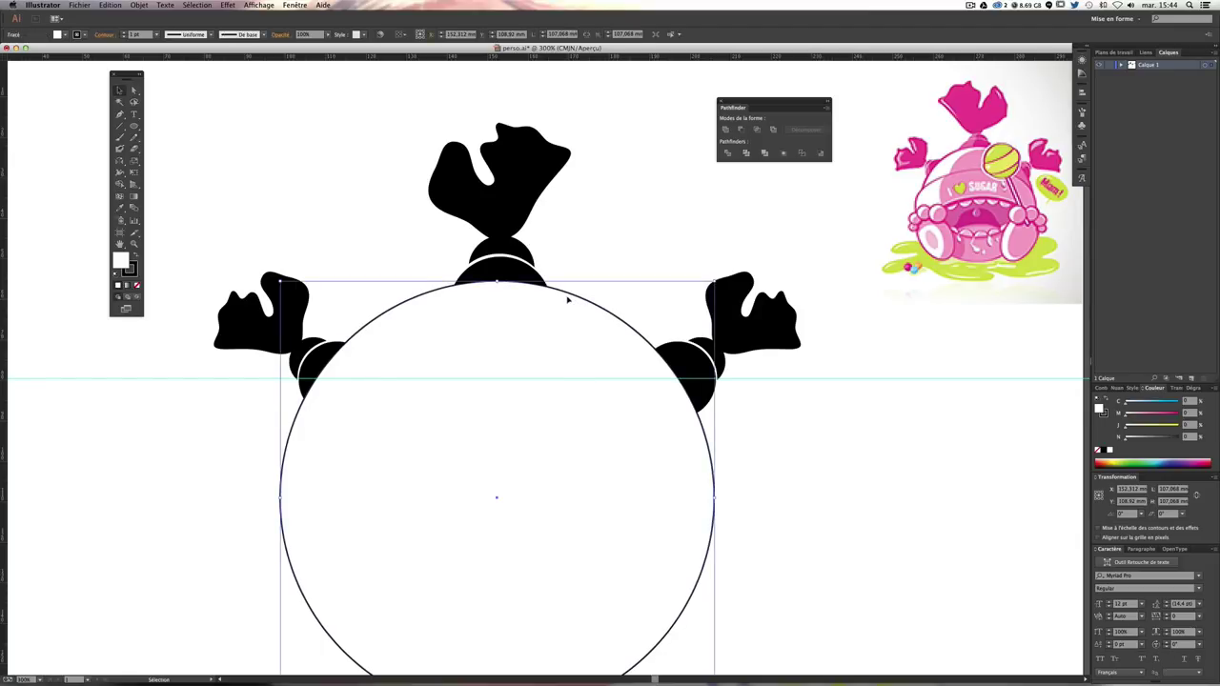
pyautogui.scroll(-3, 533, 378)
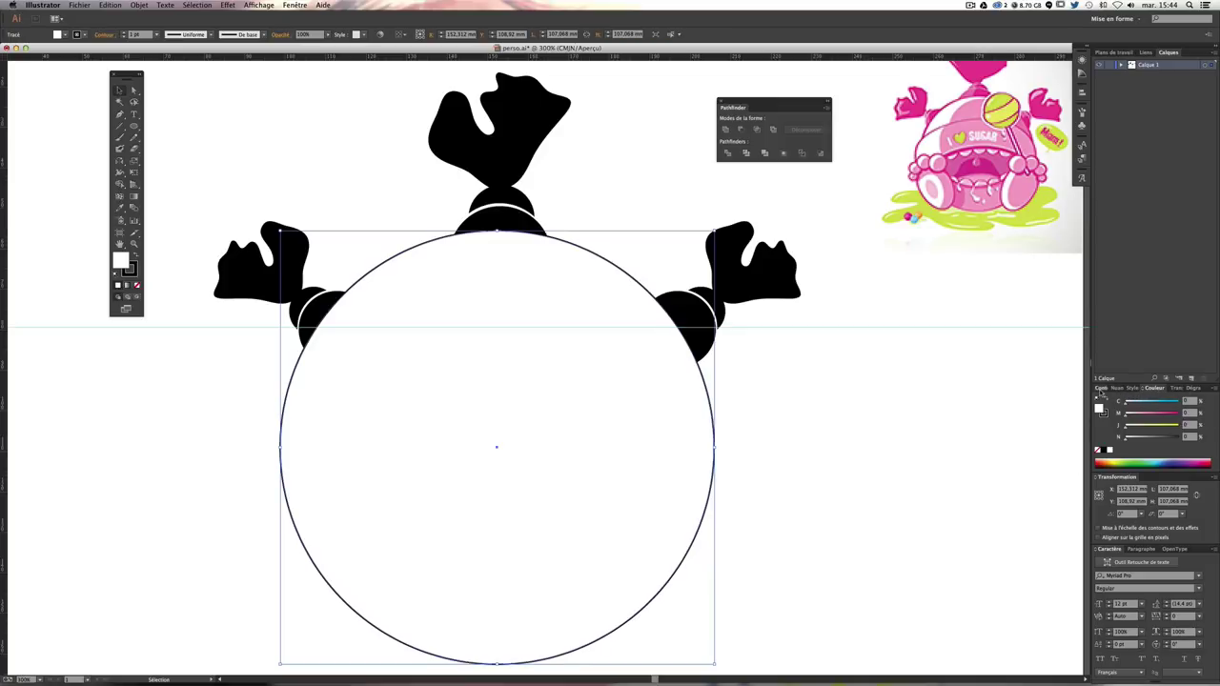
pyautogui.click(1101, 389)
pyautogui.click(1126, 389)
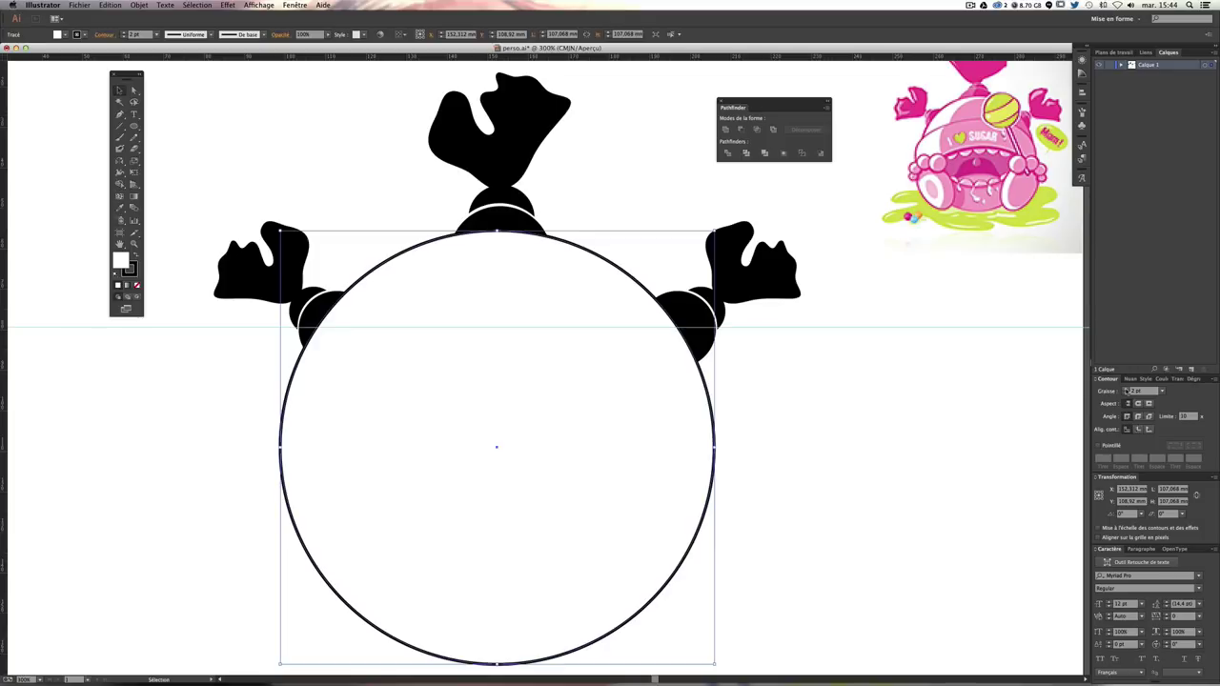
pyautogui.click(1126, 390)
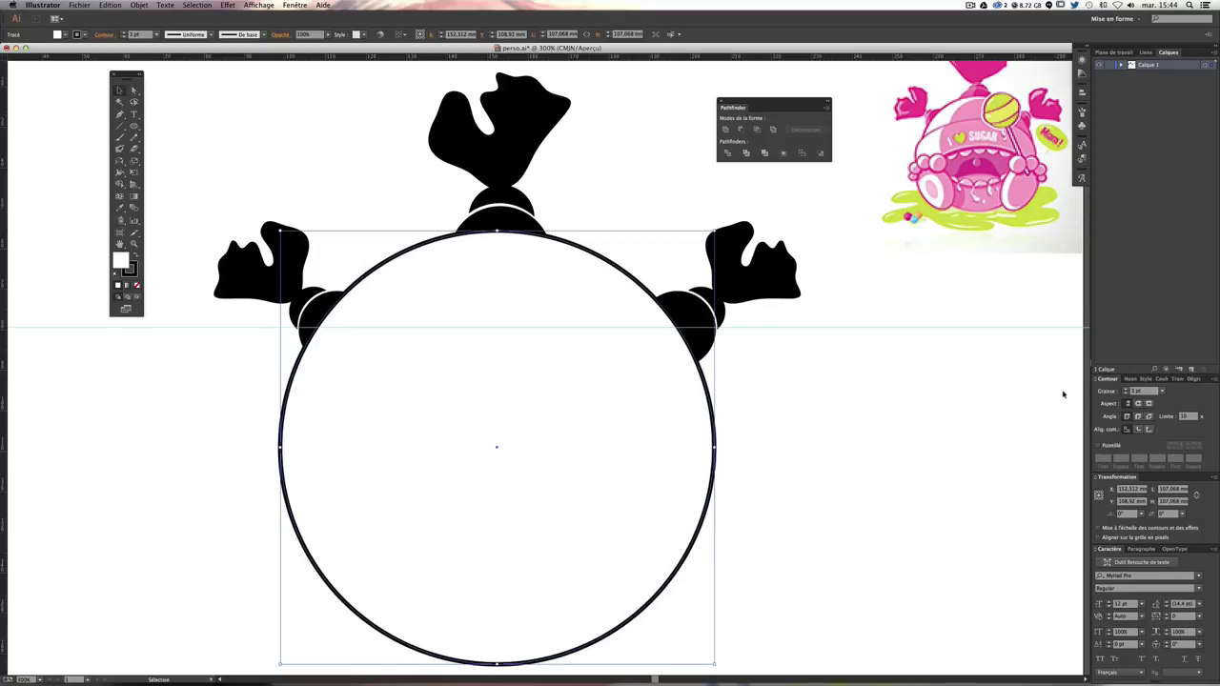
pyautogui.click(1140, 391)
pyautogui.write('2,5')
pyautogui.press('Return')
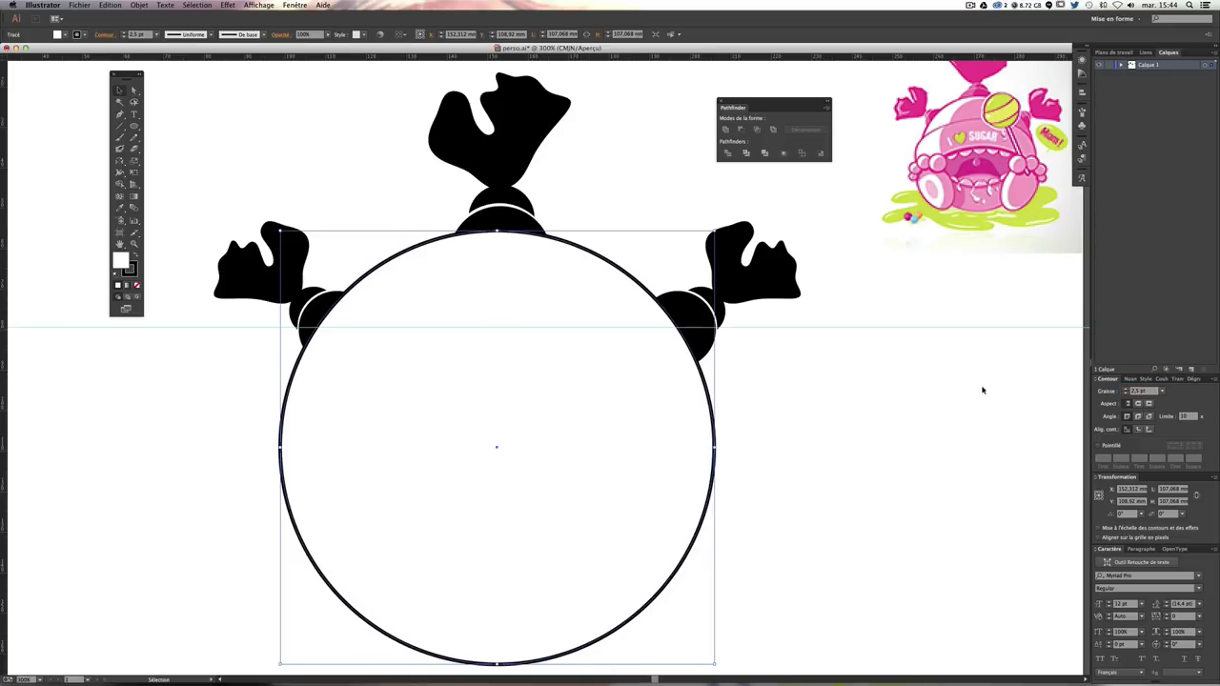
pyautogui.click(904, 408)
pyautogui.scroll(1, 773, 394)
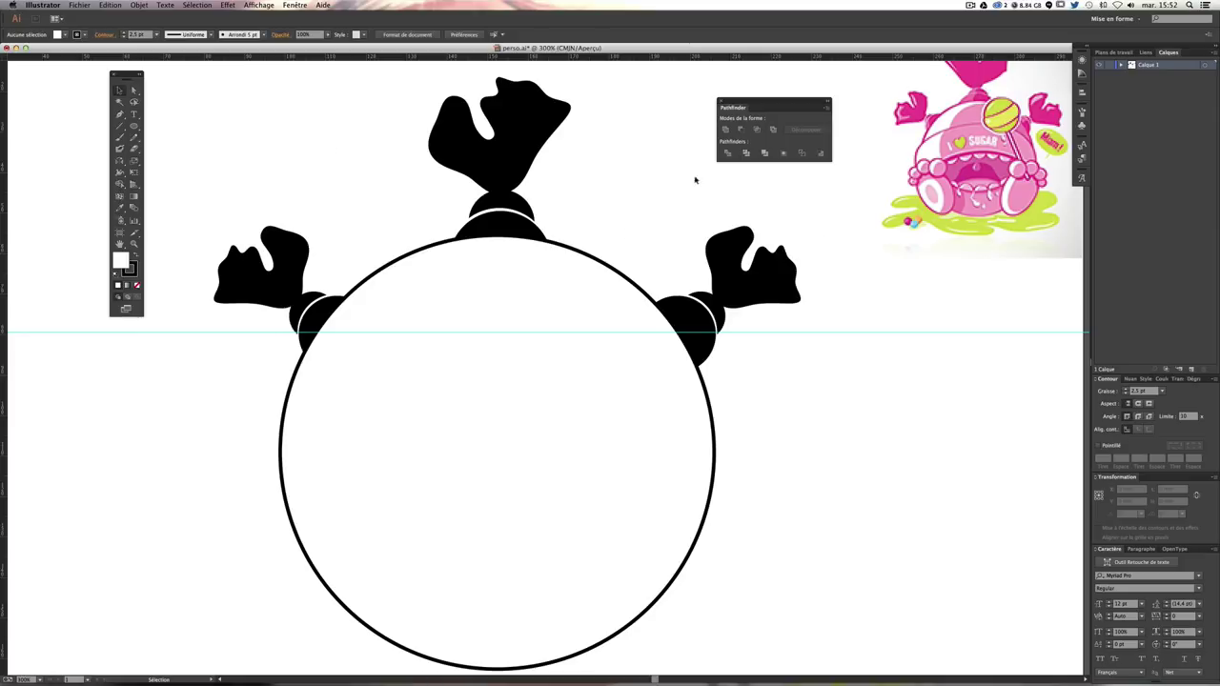
# Step: Draw a wide ellipse across the body circle and fill it teal #49a5a2
pyautogui.click(134, 125)
pyautogui.moveTo(253, 352)
pyautogui.mouseDown()
pyautogui.moveTo(732, 456)
pyautogui.moveTo(752, 505)
pyautogui.moveTo(750, 550)
pyautogui.mouseUp()
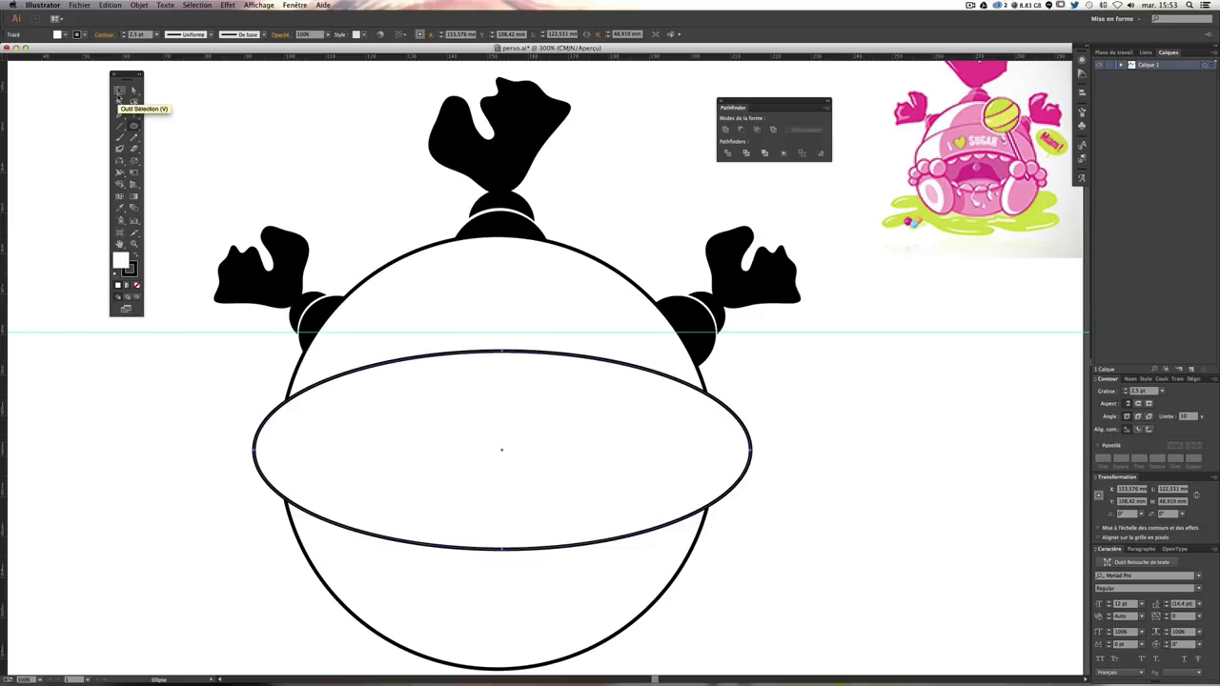
pyautogui.doubleClick(124, 262)
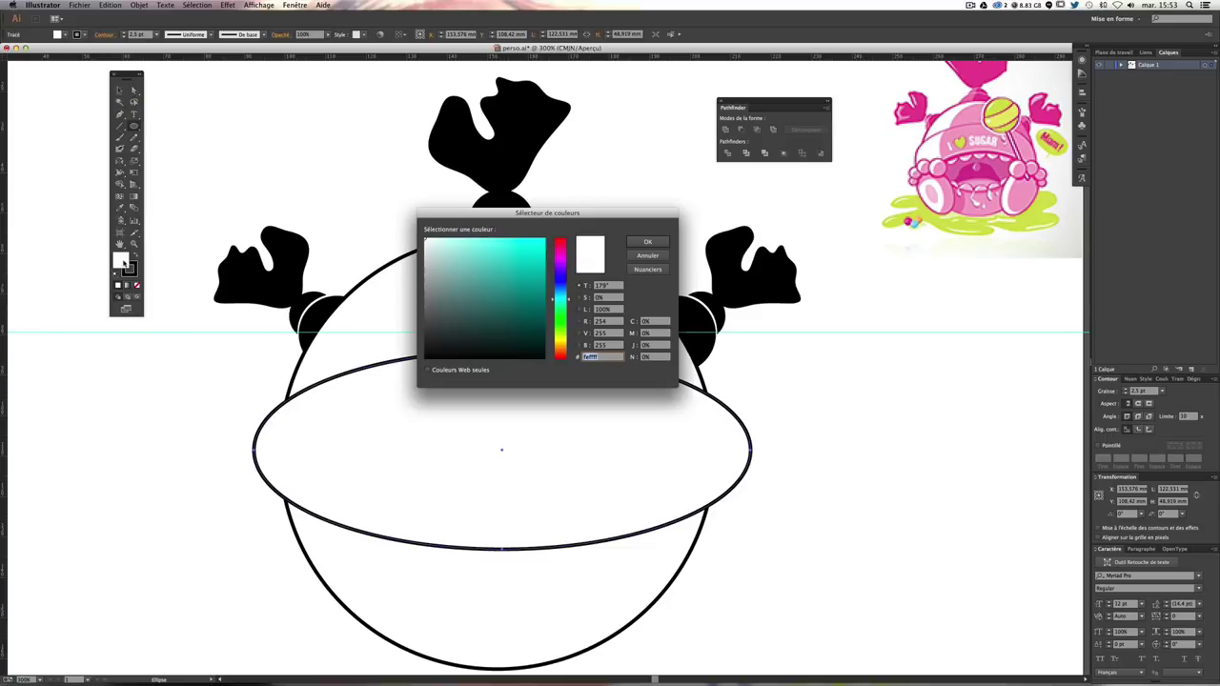
pyautogui.click(491, 280)
pyautogui.click(647, 241)
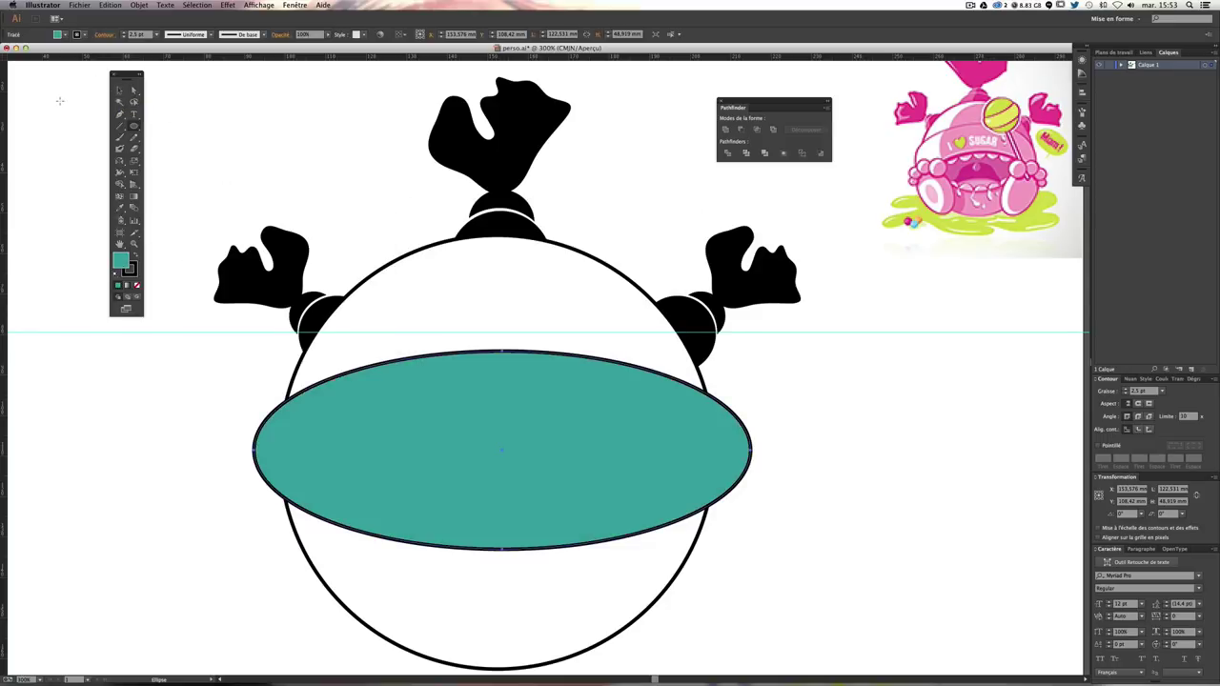
pyautogui.click(119, 89)
# Step: Stretch the teal ellipse slightly taller downward, undoing an unwanted duplicate
pyautogui.click(841, 416)
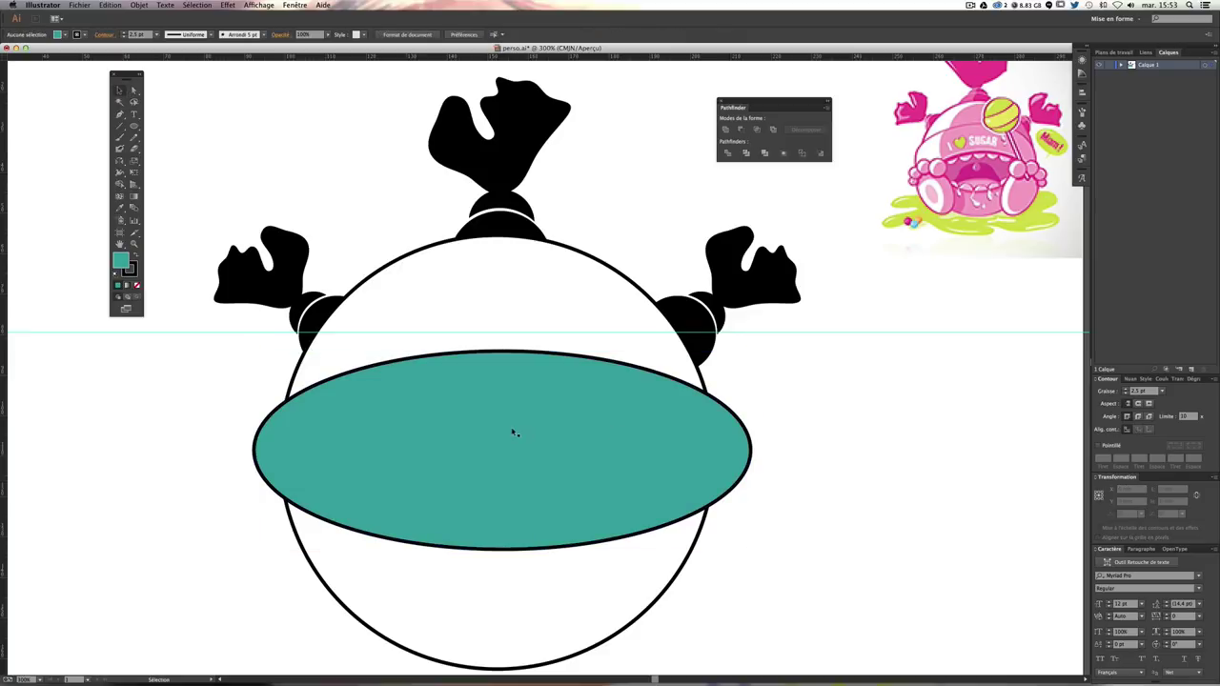
pyautogui.moveTo(530, 423); pyautogui.dragTo(521, 479)
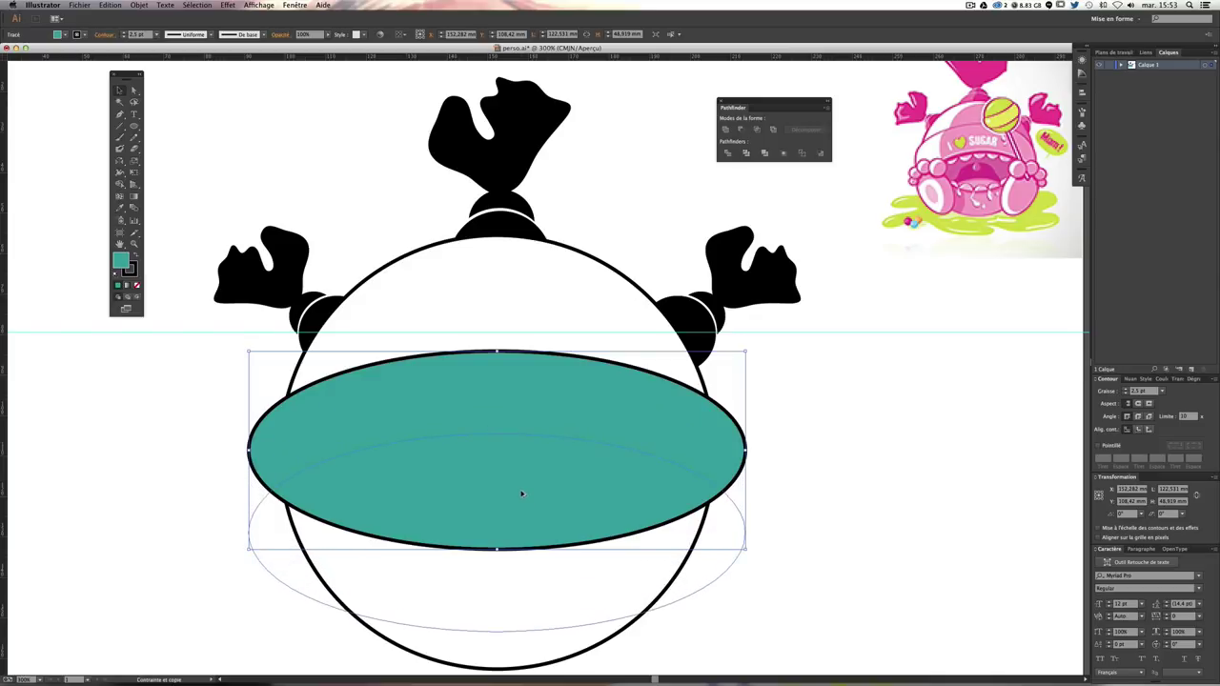
pyautogui.moveTo(522, 480)
pyautogui.mouseDown()
pyautogui.moveTo(521, 522)
pyautogui.moveTo(531, 498)
pyautogui.mouseUp()
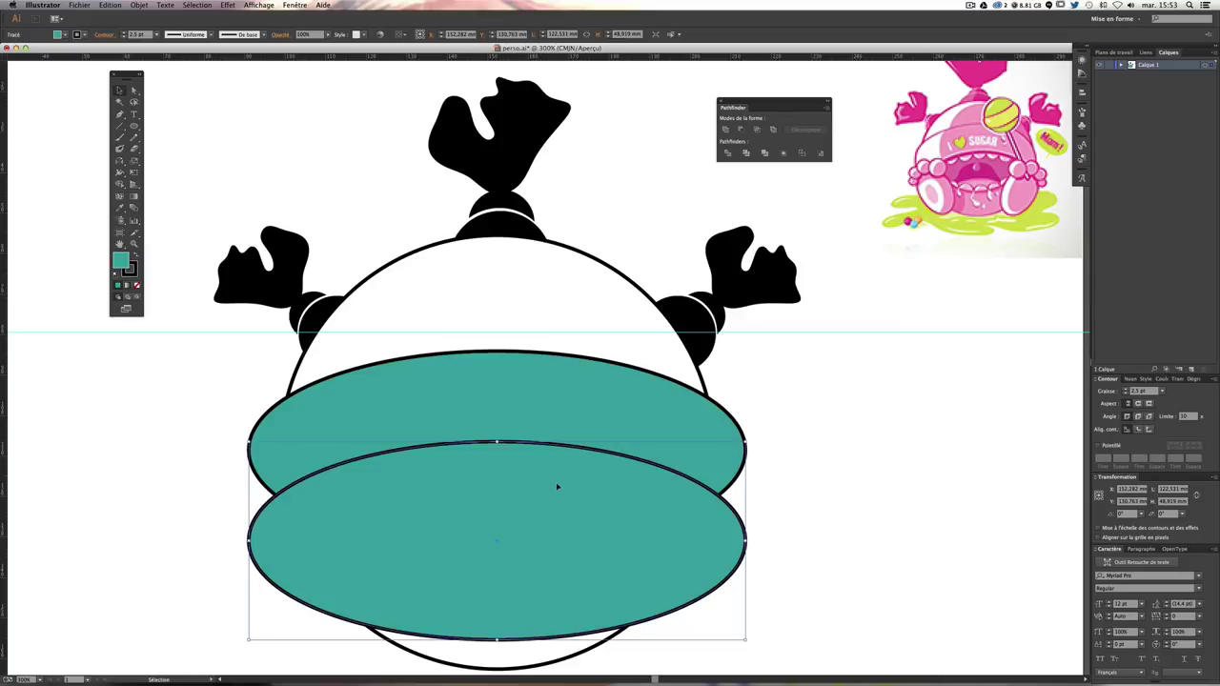
pyautogui.hotkey('ctrl', 'z')
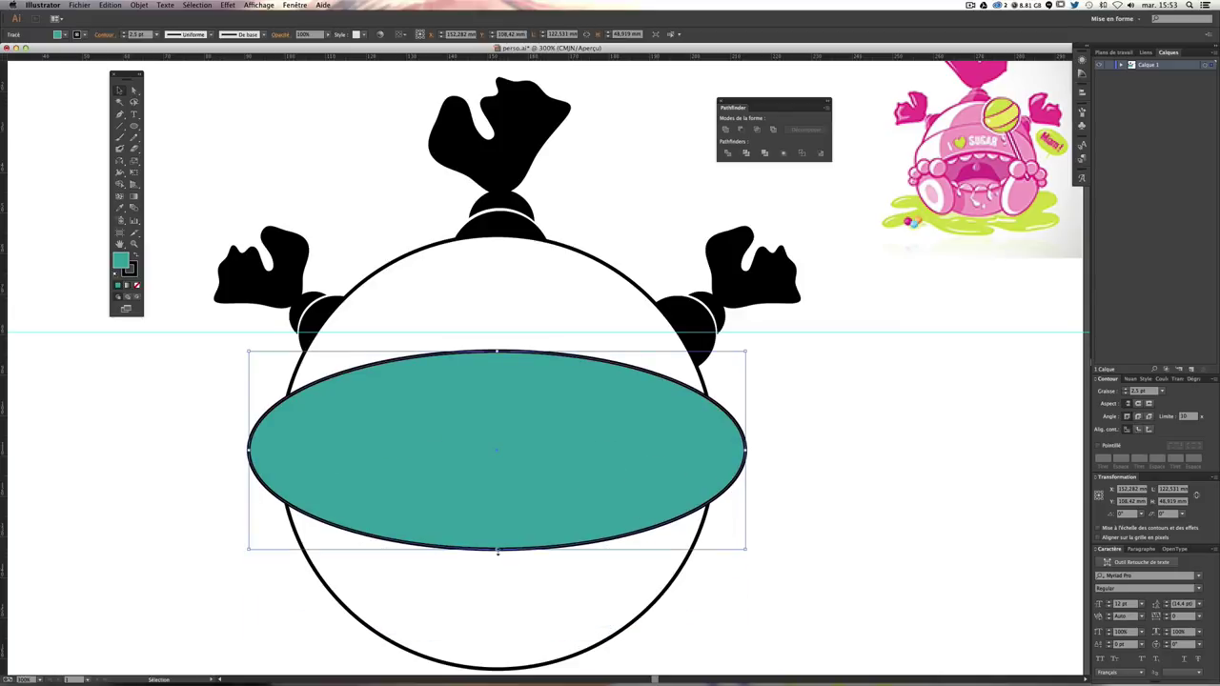
pyautogui.moveTo(496, 549); pyautogui.dragTo(496, 575)
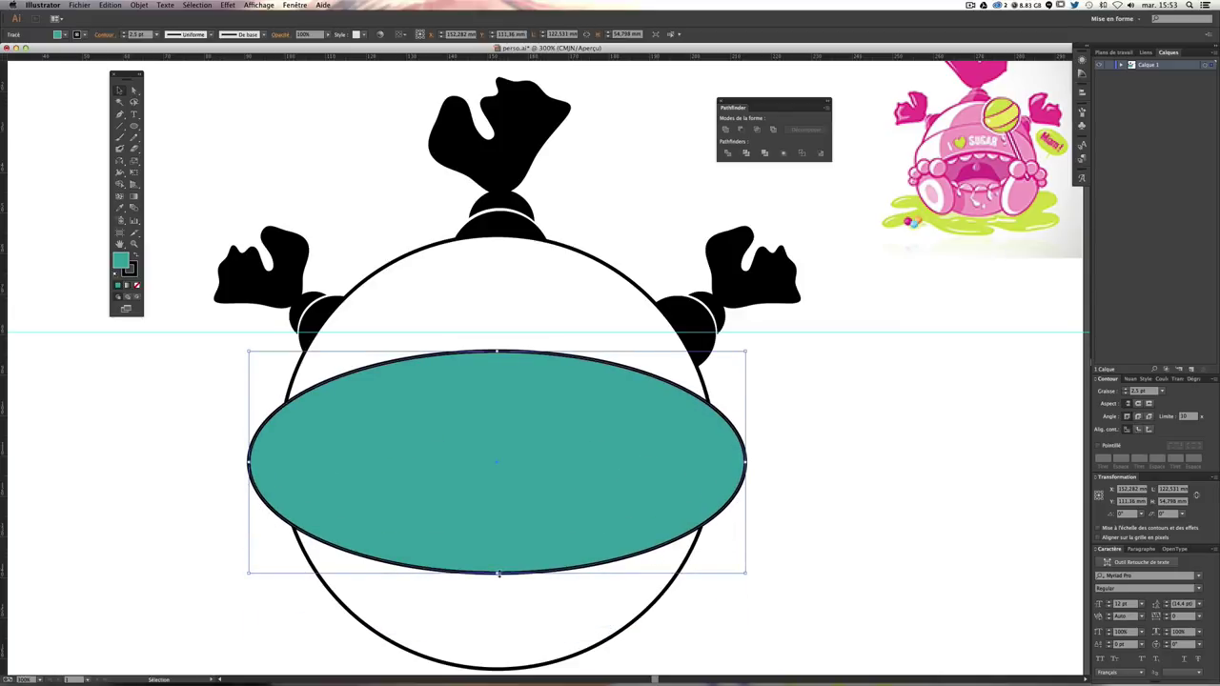
pyautogui.click(724, 518)
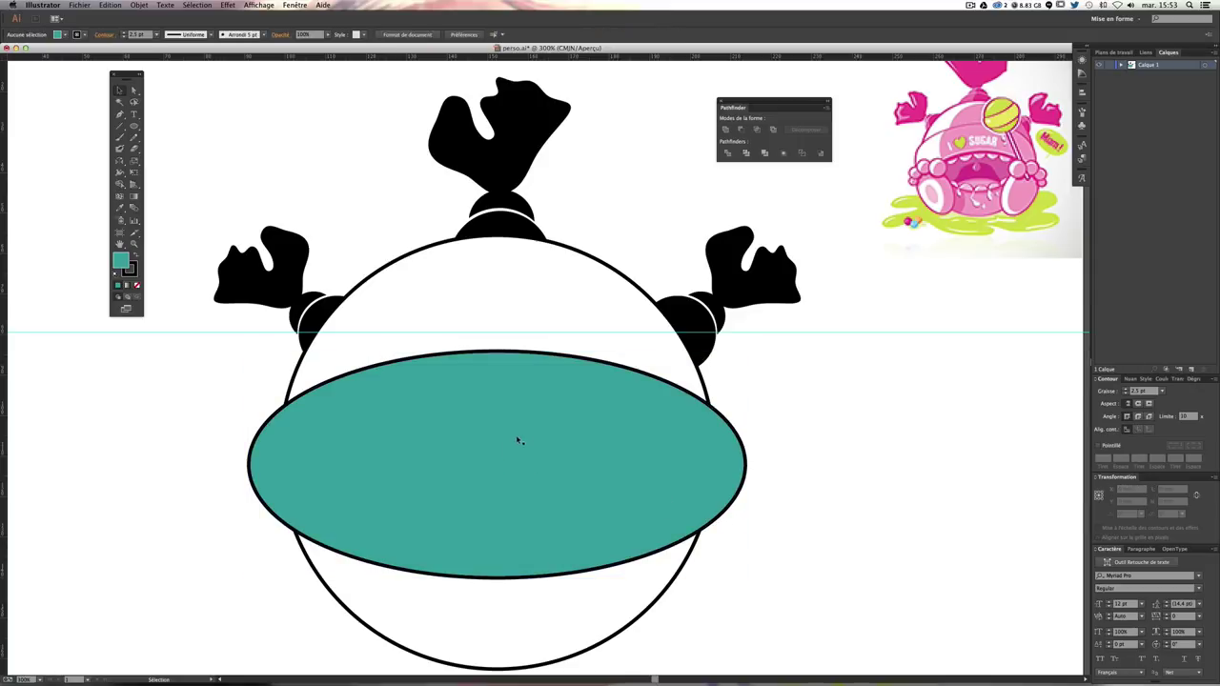
# Step: Place a copy of the teal ellipse slightly below the original
pyautogui.moveTo(519, 440); pyautogui.dragTo(517, 528)
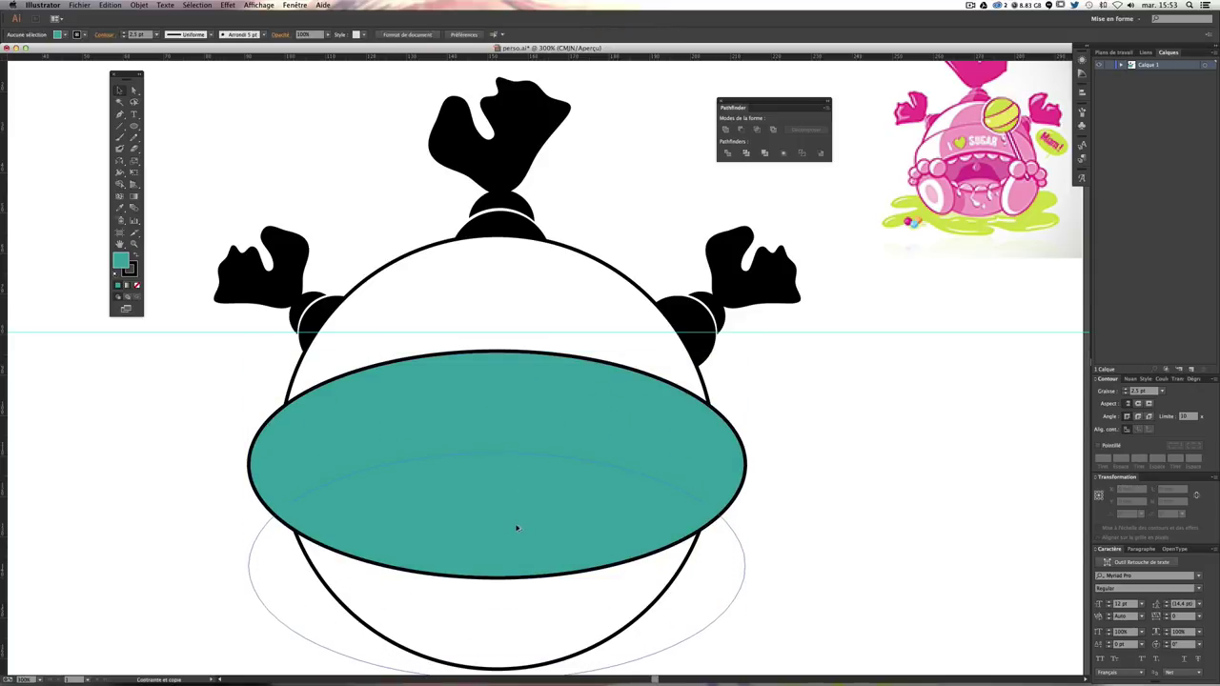
pyautogui.moveTo(516, 528); pyautogui.dragTo(520, 524)
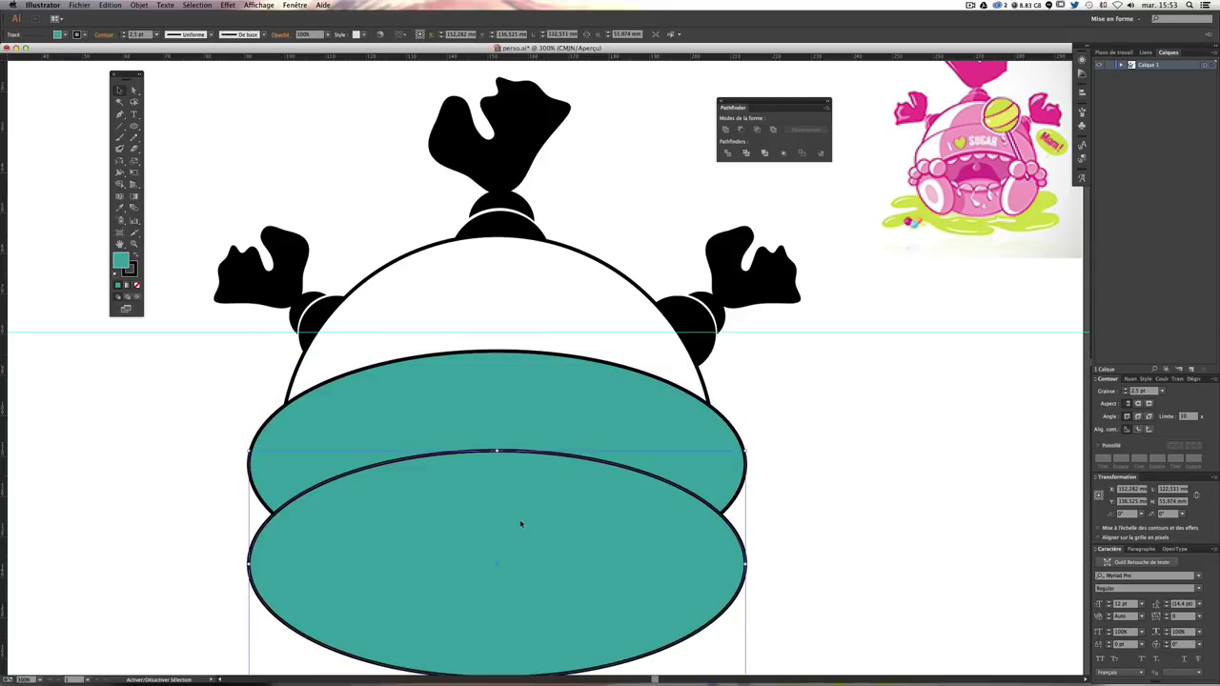
pyautogui.click(829, 500)
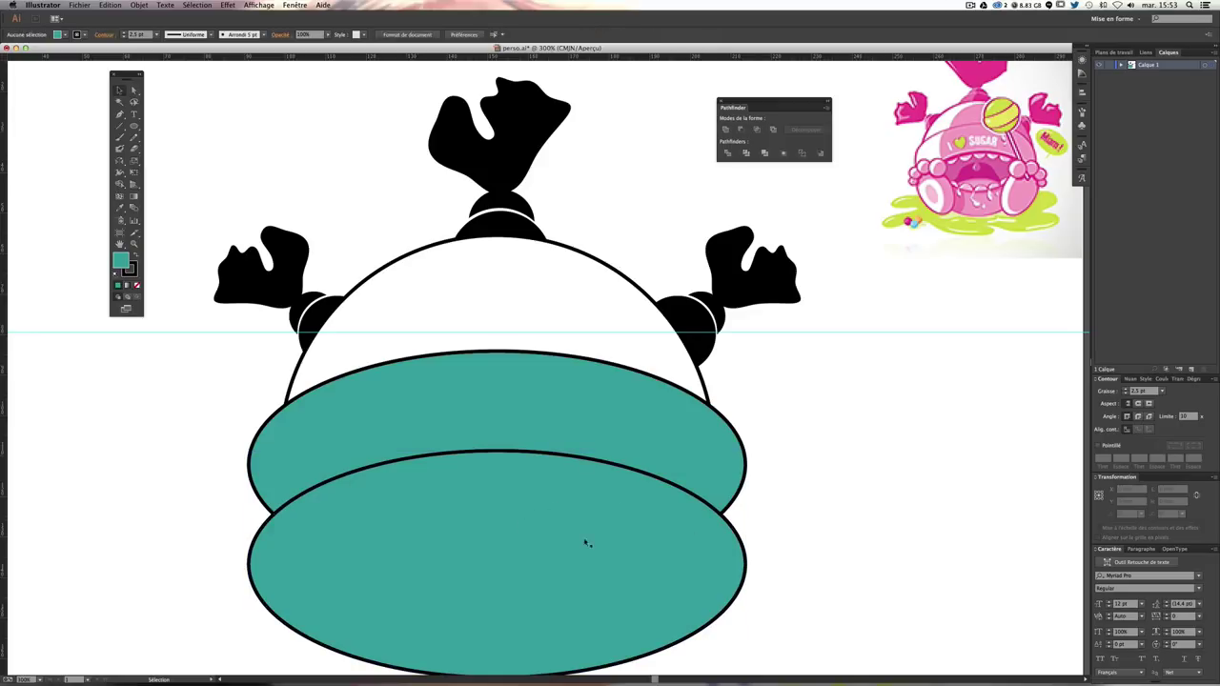
pyautogui.click(519, 528)
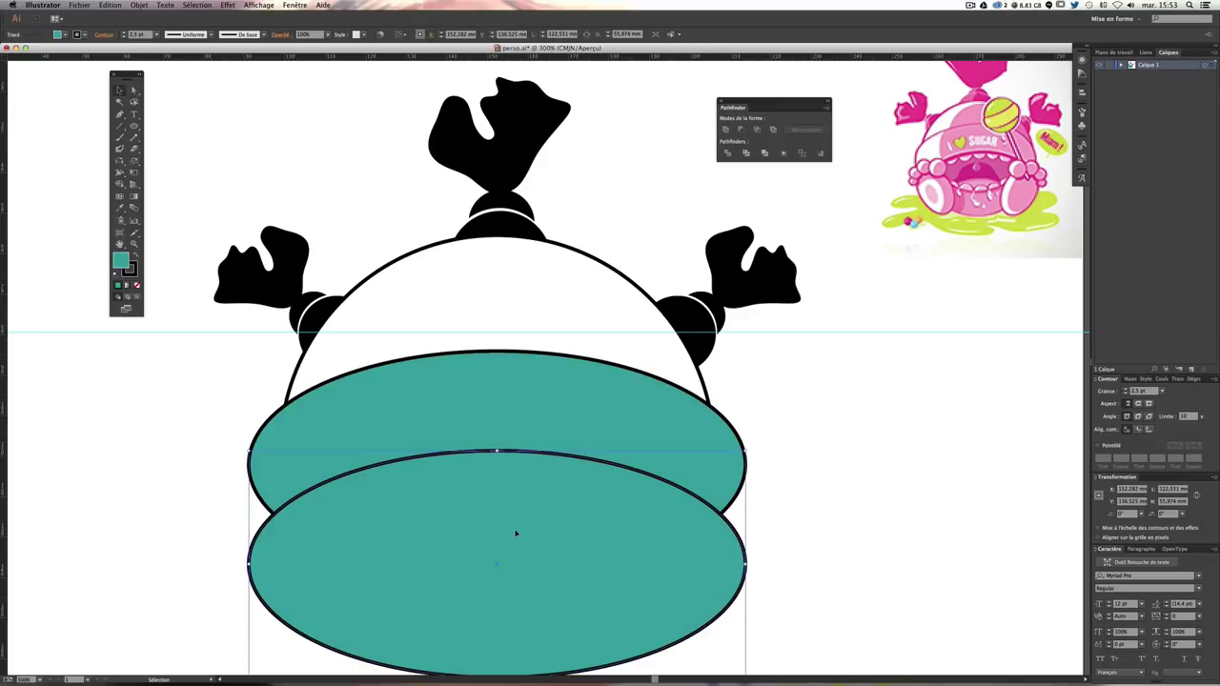
pyautogui.moveTo(522, 516); pyautogui.dragTo(523, 510)
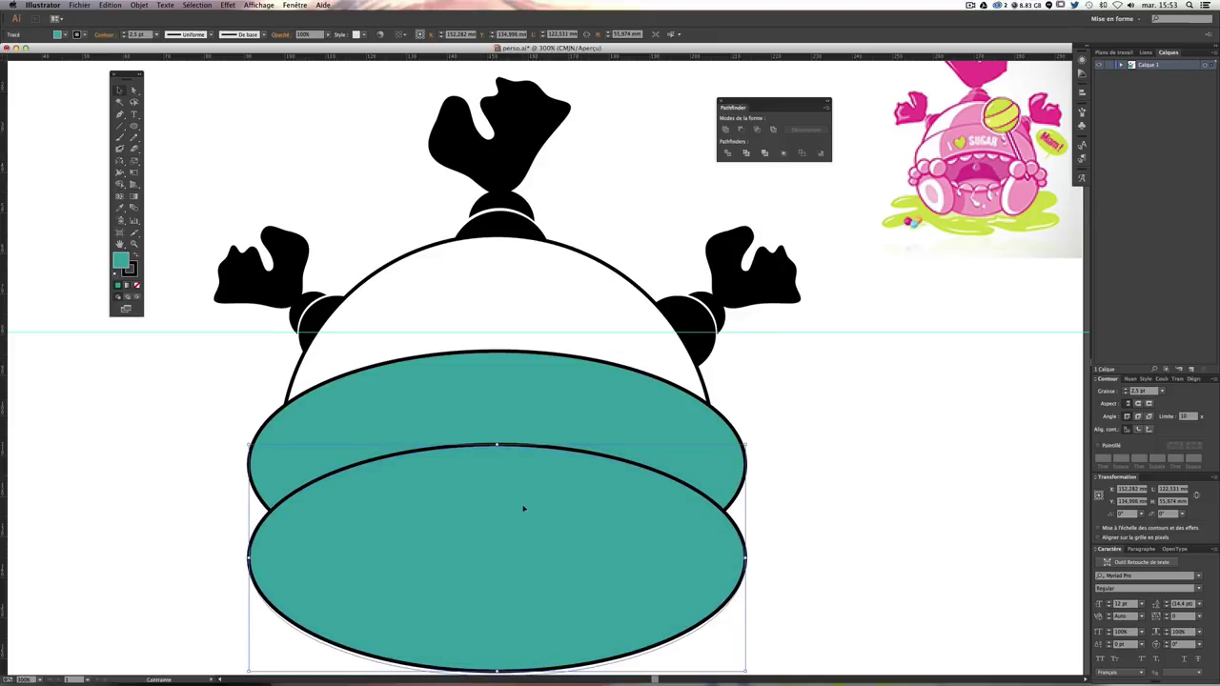
pyautogui.press('super+z')
pyautogui.click(828, 490)
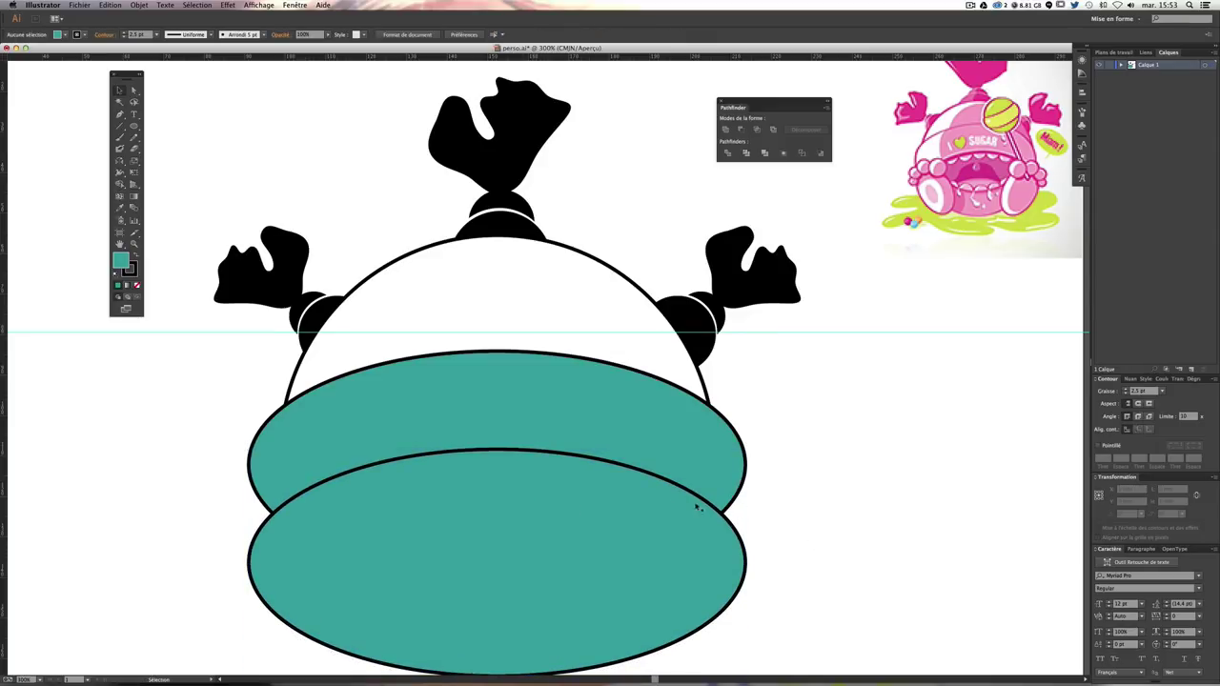
# Step: Select both teal ellipses and apply Minus Front to leave a curved band
pyautogui.click(514, 505)
pyautogui.keyDown('shift'); pyautogui.click(515, 423); pyautogui.keyUp('shift')
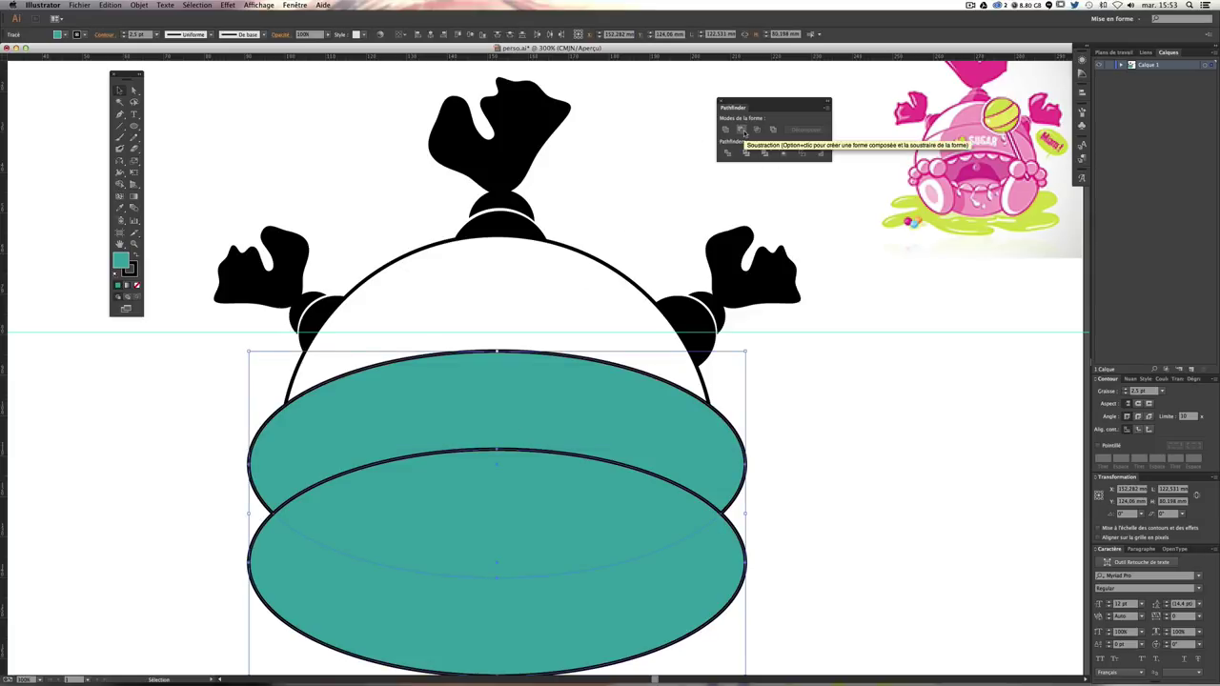
pyautogui.click(742, 132)
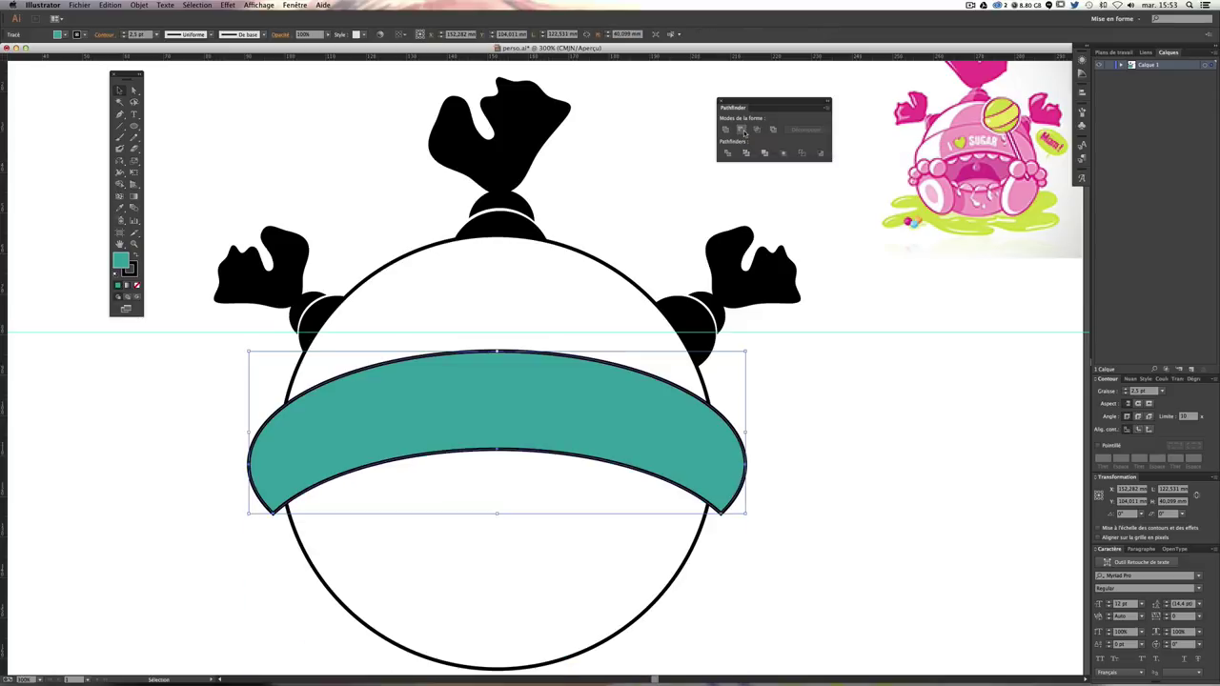
# Step: Make the teal band taller and pull its left and right sides inward
pyautogui.click(843, 376)
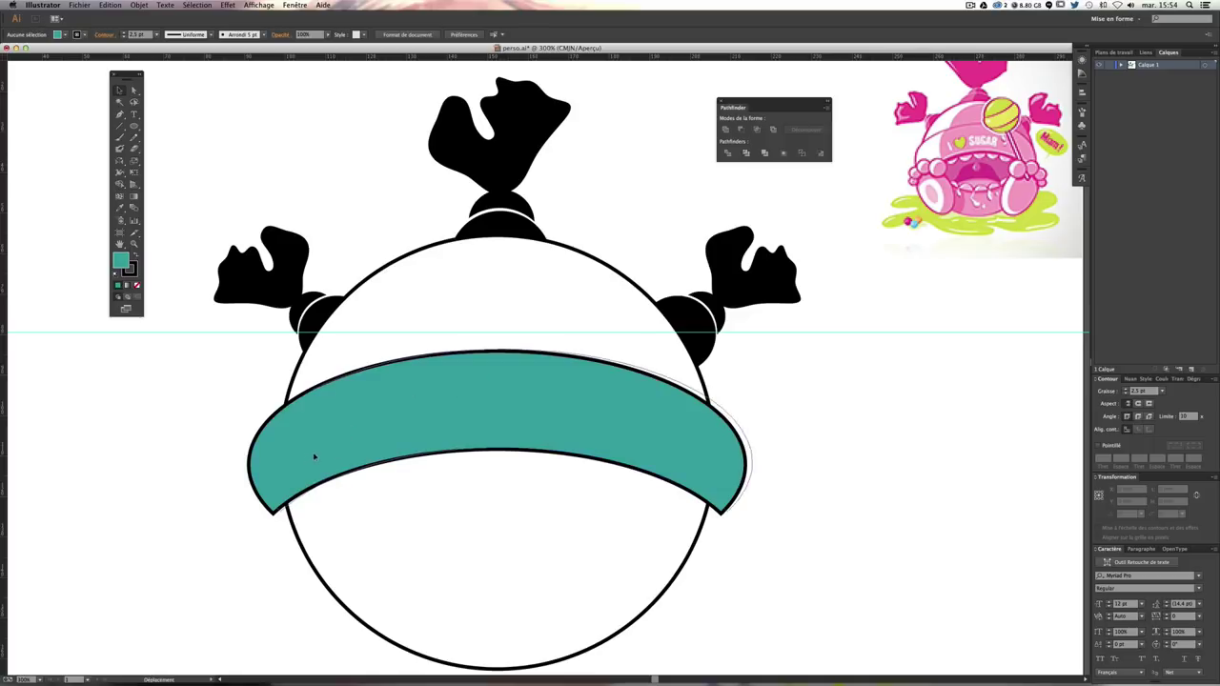
pyautogui.moveTo(315, 458); pyautogui.dragTo(322, 456)
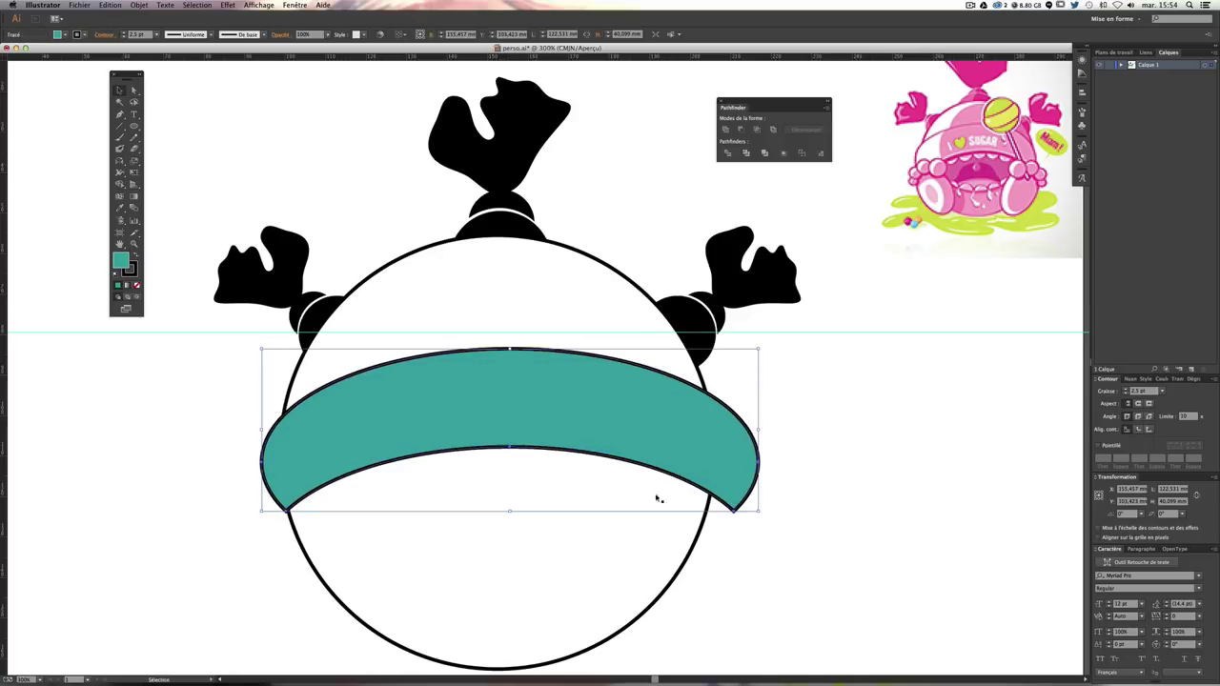
pyautogui.moveTo(759, 515); pyautogui.dragTo(747, 507)
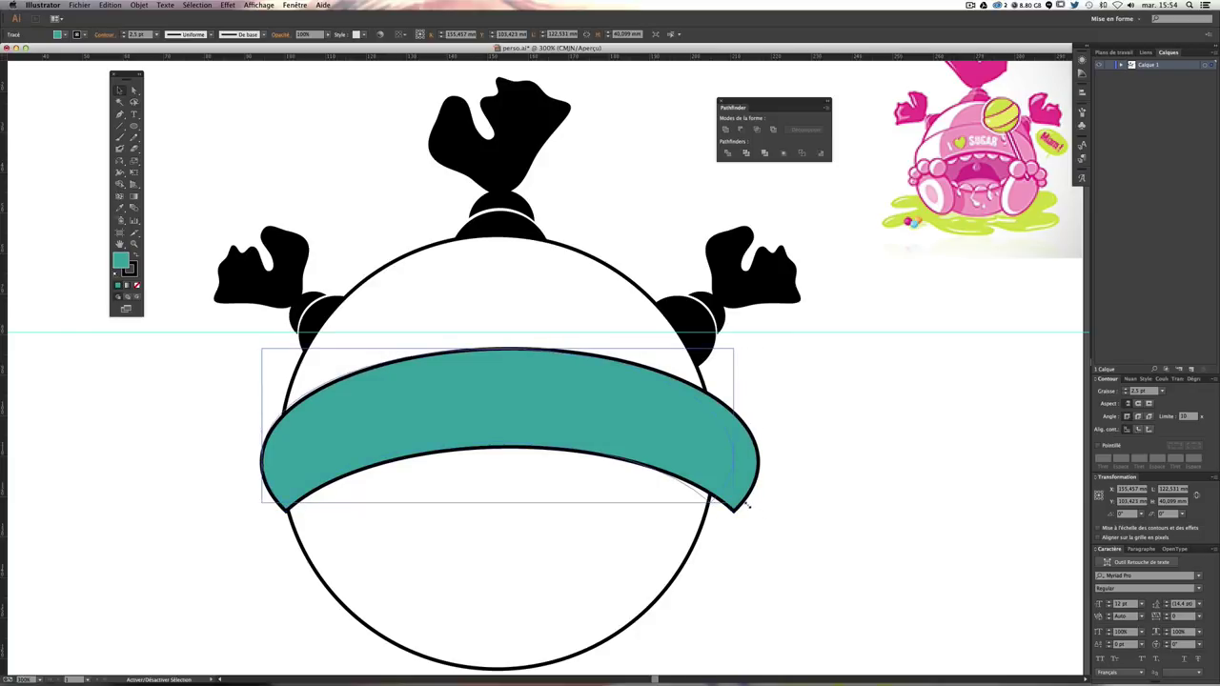
pyautogui.click(781, 504)
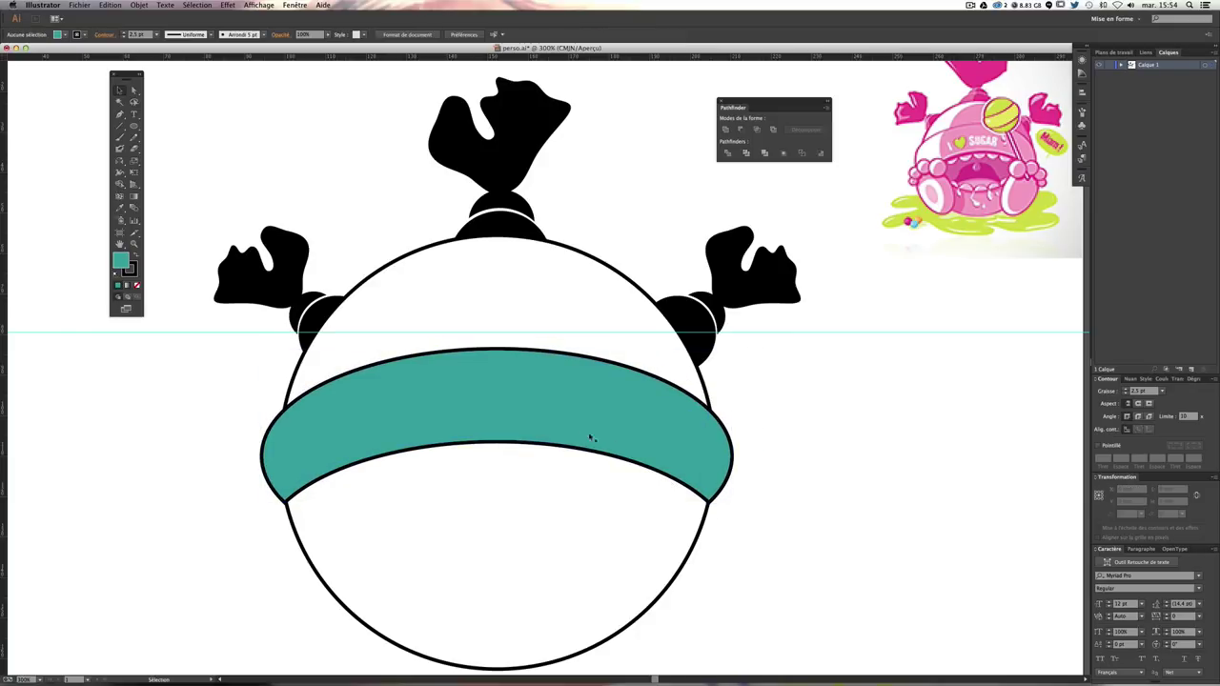
pyautogui.click(594, 423)
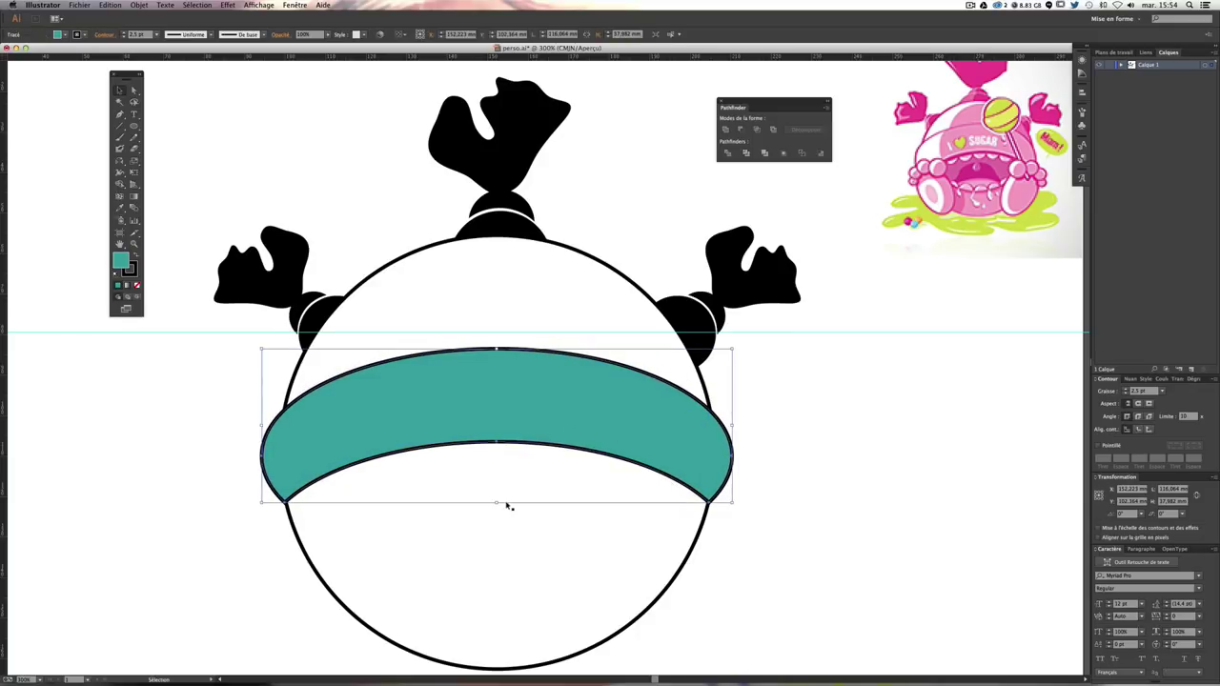
pyautogui.moveTo(497, 503); pyautogui.dragTo(497, 525)
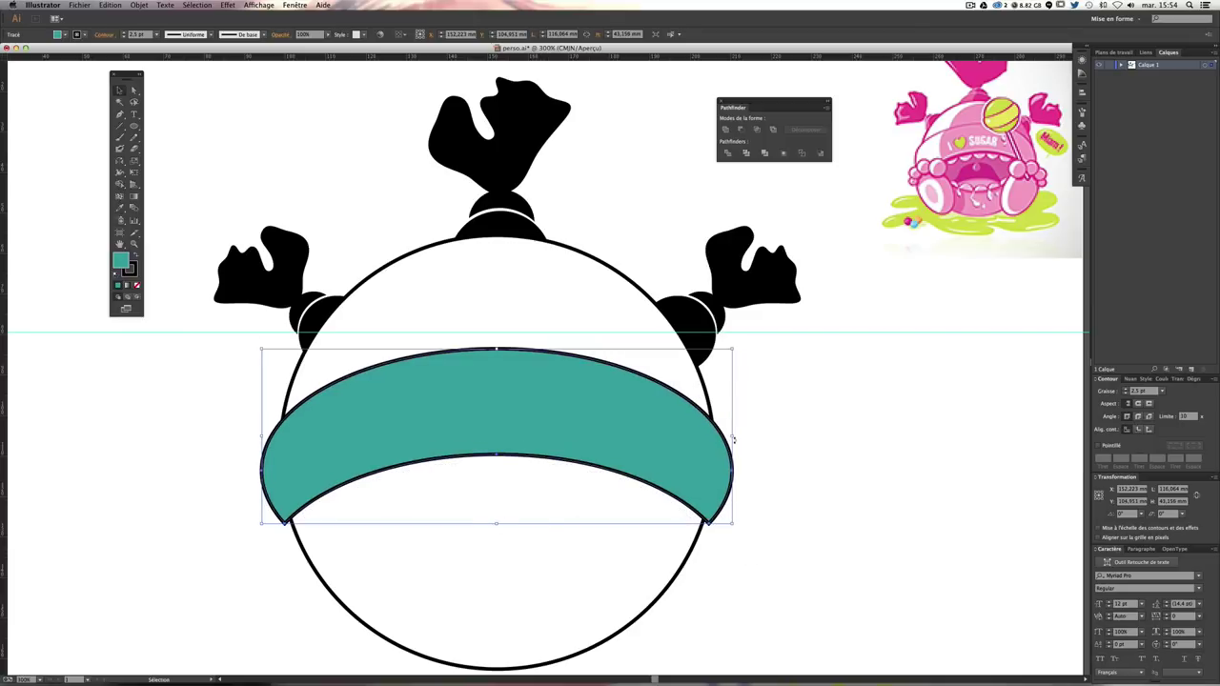
pyautogui.moveTo(732, 437); pyautogui.dragTo(729, 436)
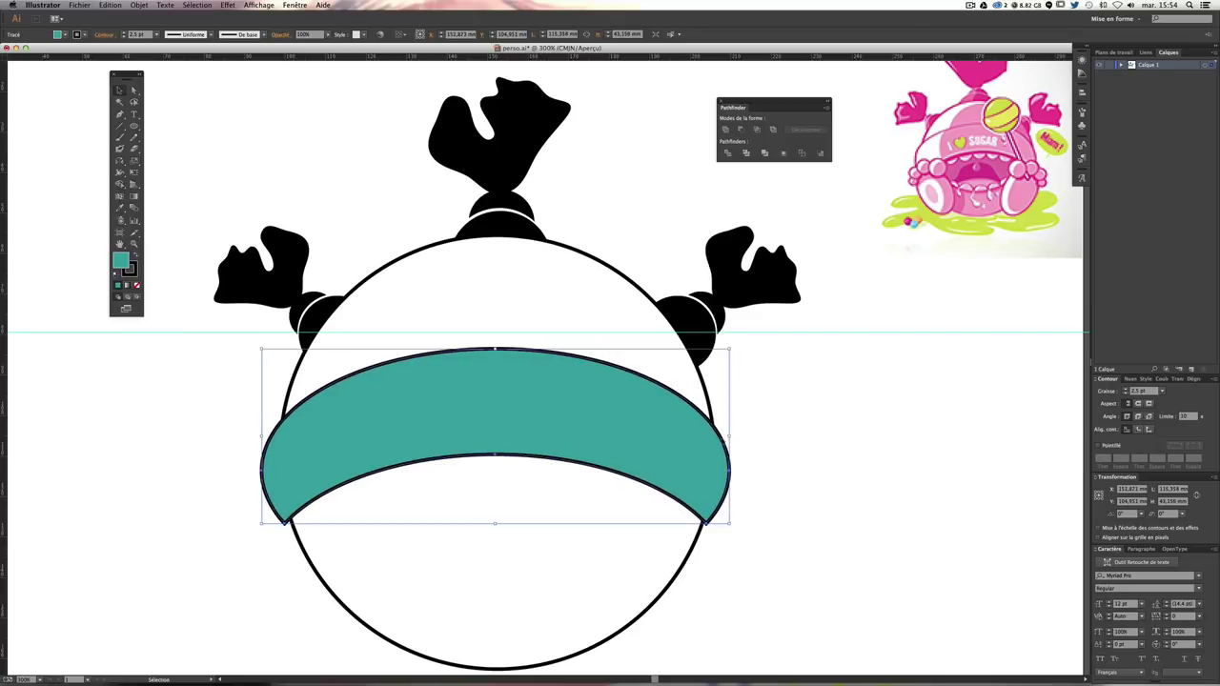
pyautogui.moveTo(262, 442); pyautogui.dragTo(268, 436)
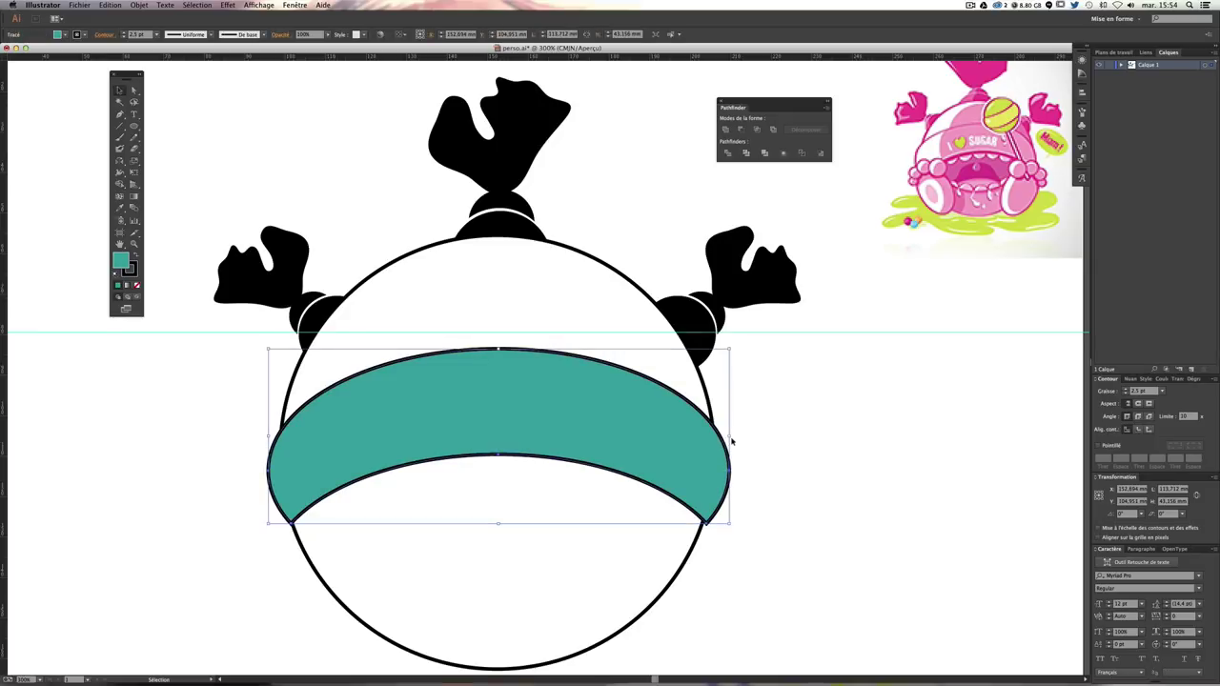
pyautogui.moveTo(730, 438); pyautogui.dragTo(724, 437)
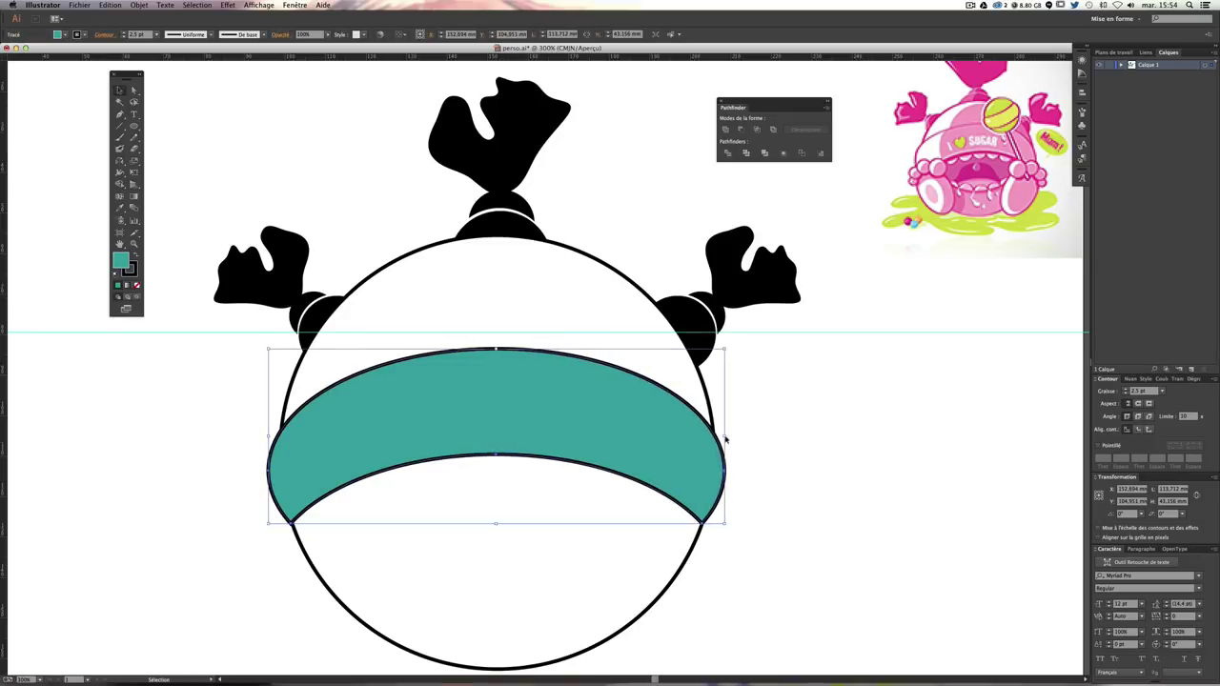
pyautogui.click(838, 449)
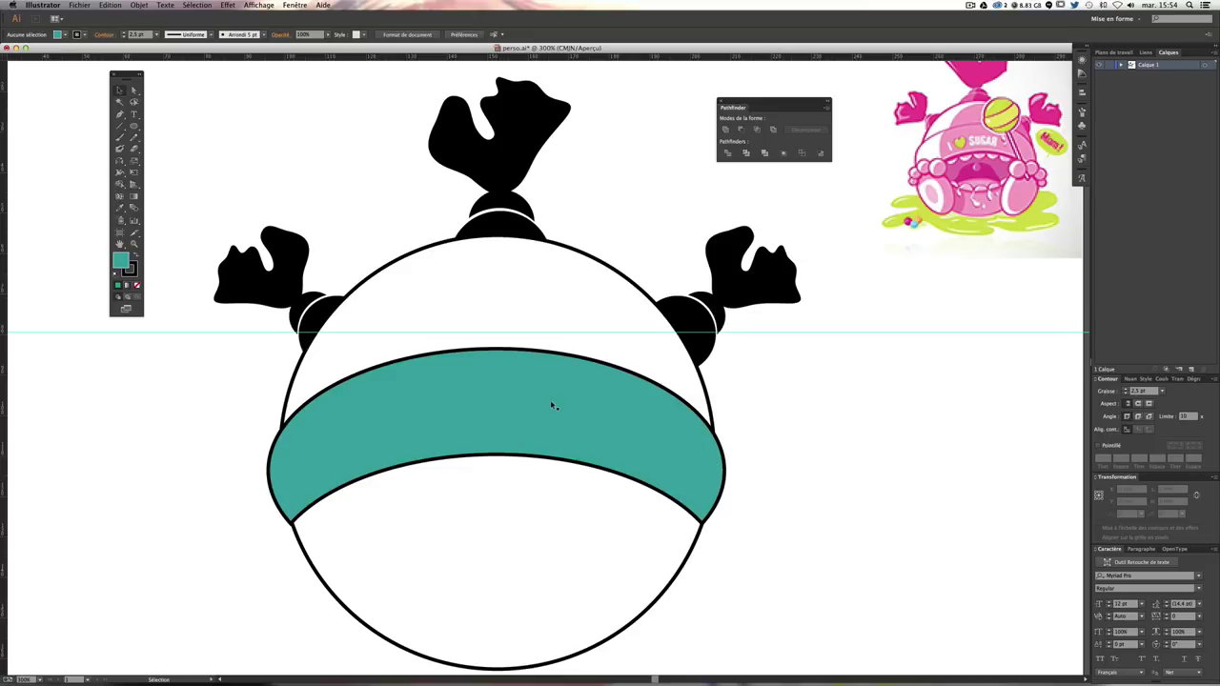
# Step: Move the teal band higher and enlarge it to span the body circle edge to edge
pyautogui.moveTo(550, 399); pyautogui.dragTo(550, 392)
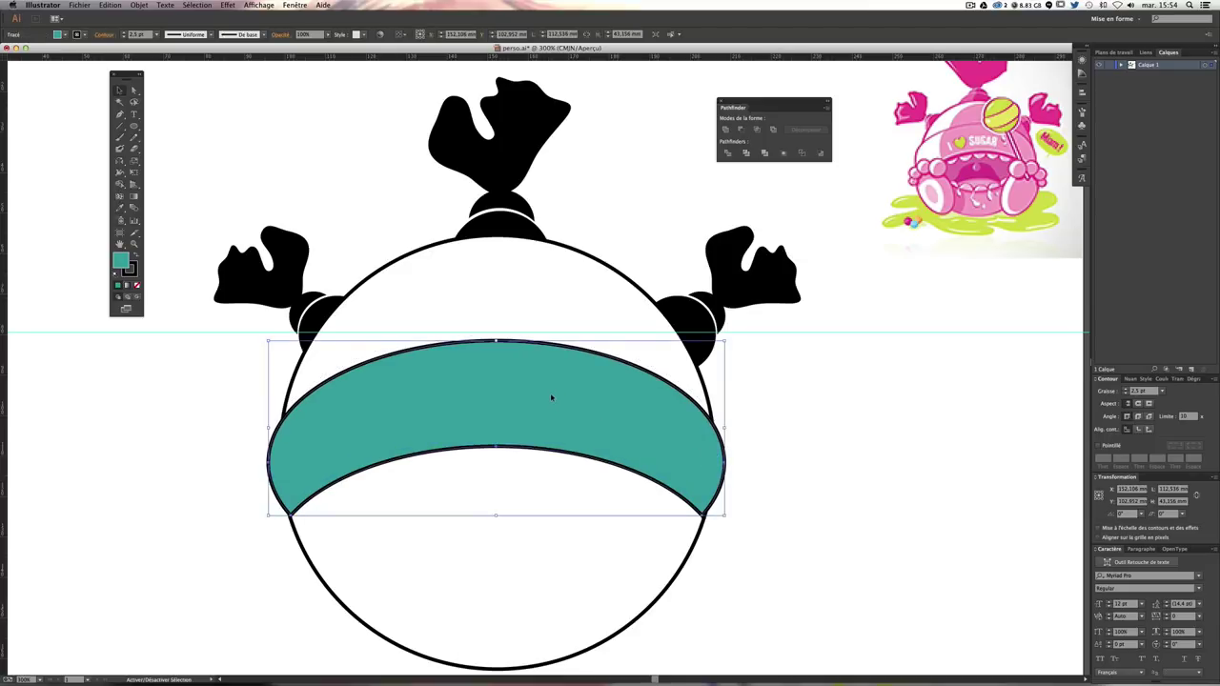
pyautogui.press('super+shift+a')
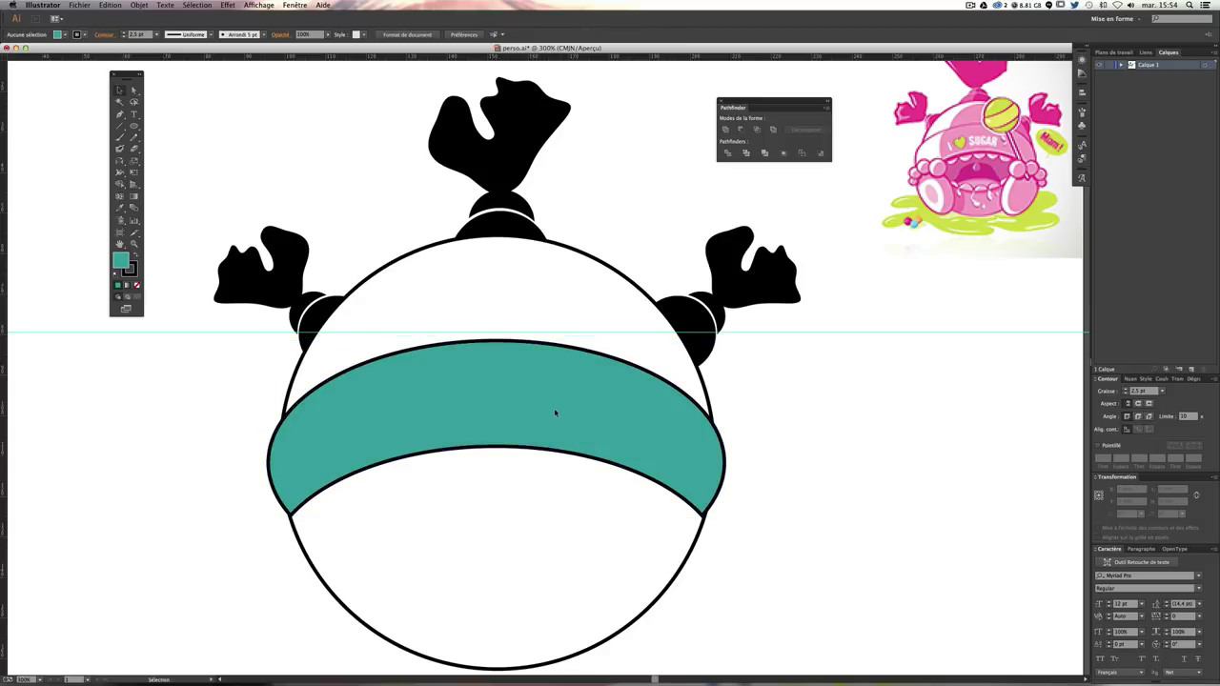
pyautogui.moveTo(555, 413); pyautogui.dragTo(559, 384)
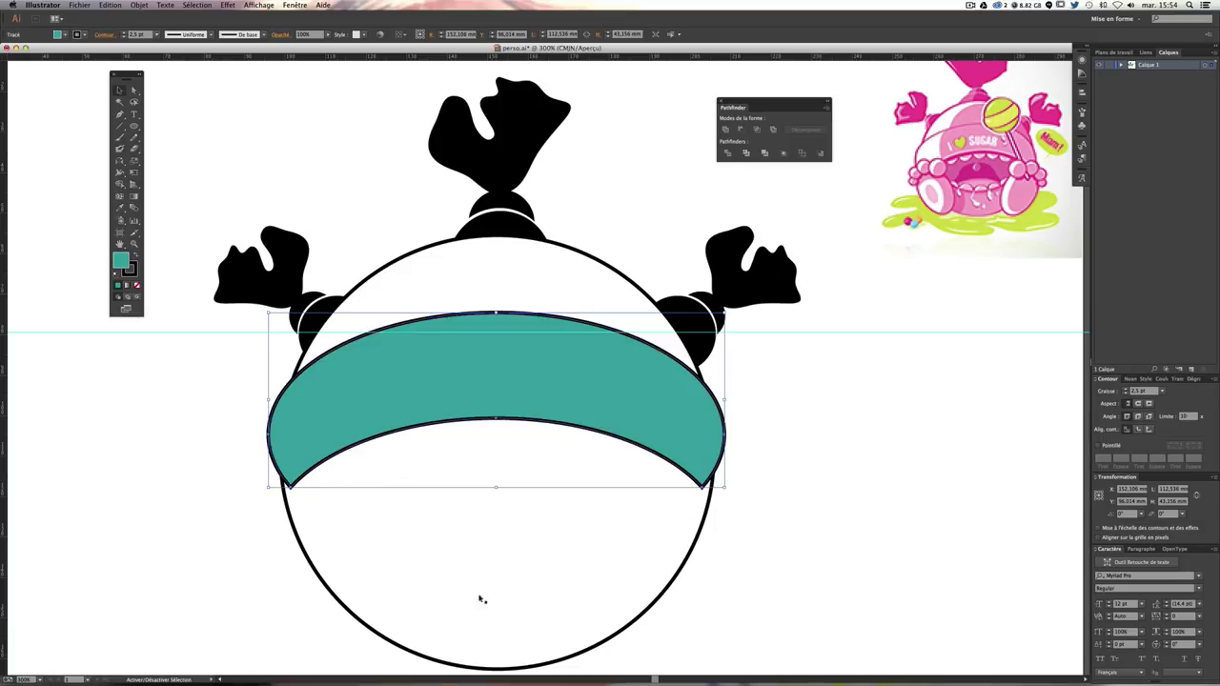
pyautogui.moveTo(269, 488); pyautogui.dragTo(261, 492)
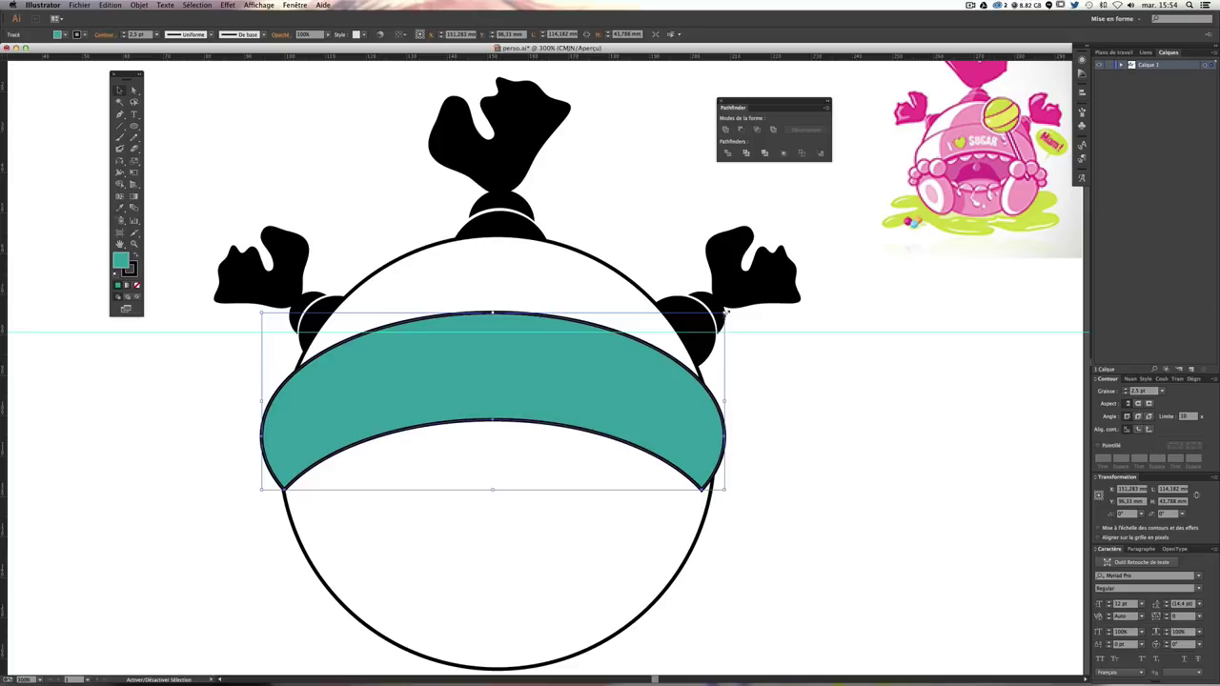
pyautogui.moveTo(726, 311); pyautogui.dragTo(767, 312)
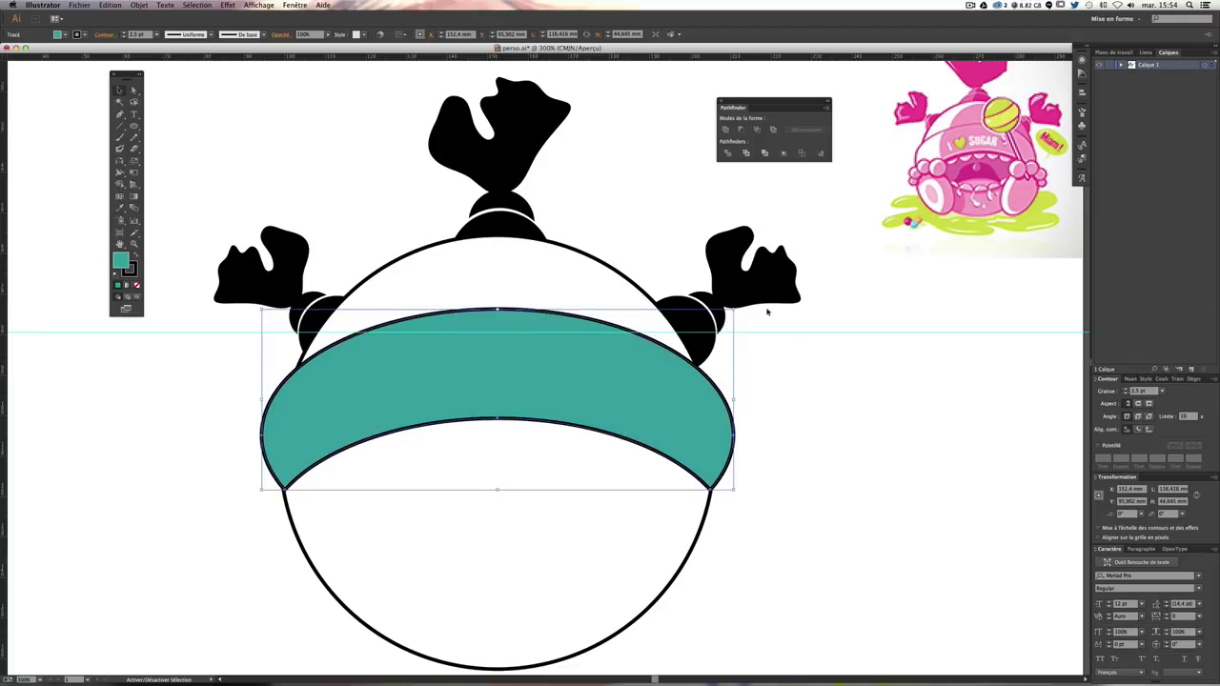
pyautogui.click(829, 341)
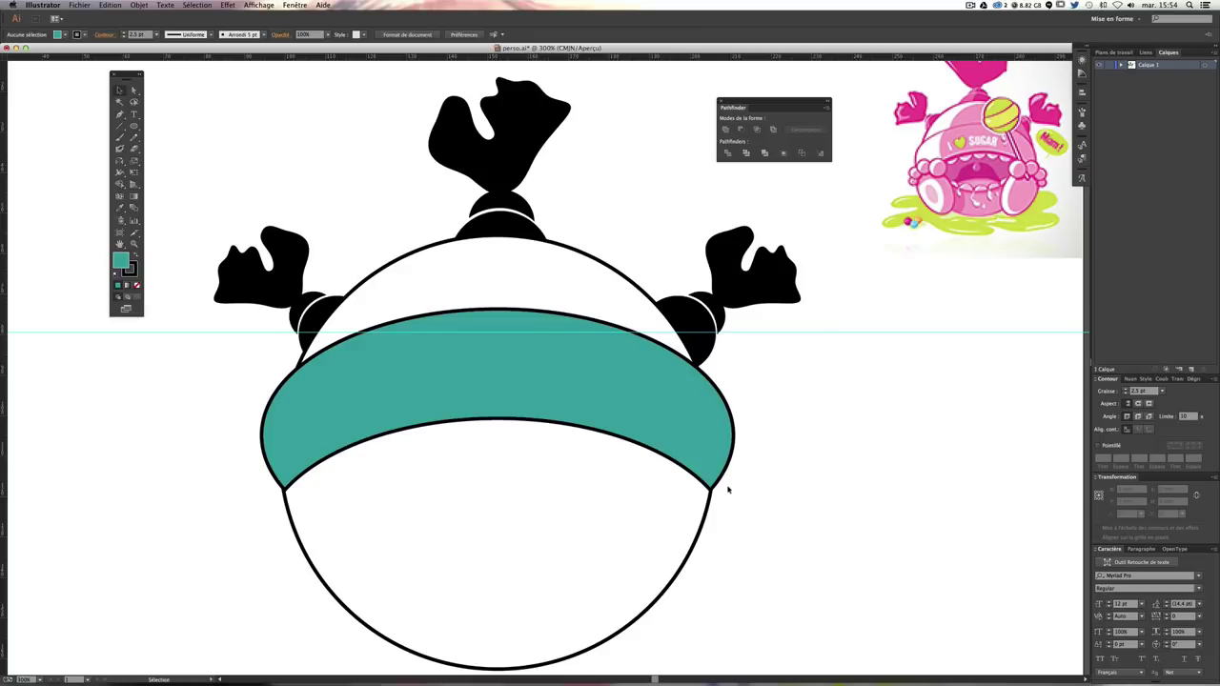
pyautogui.moveTo(743, 490); pyautogui.dragTo(748, 489)
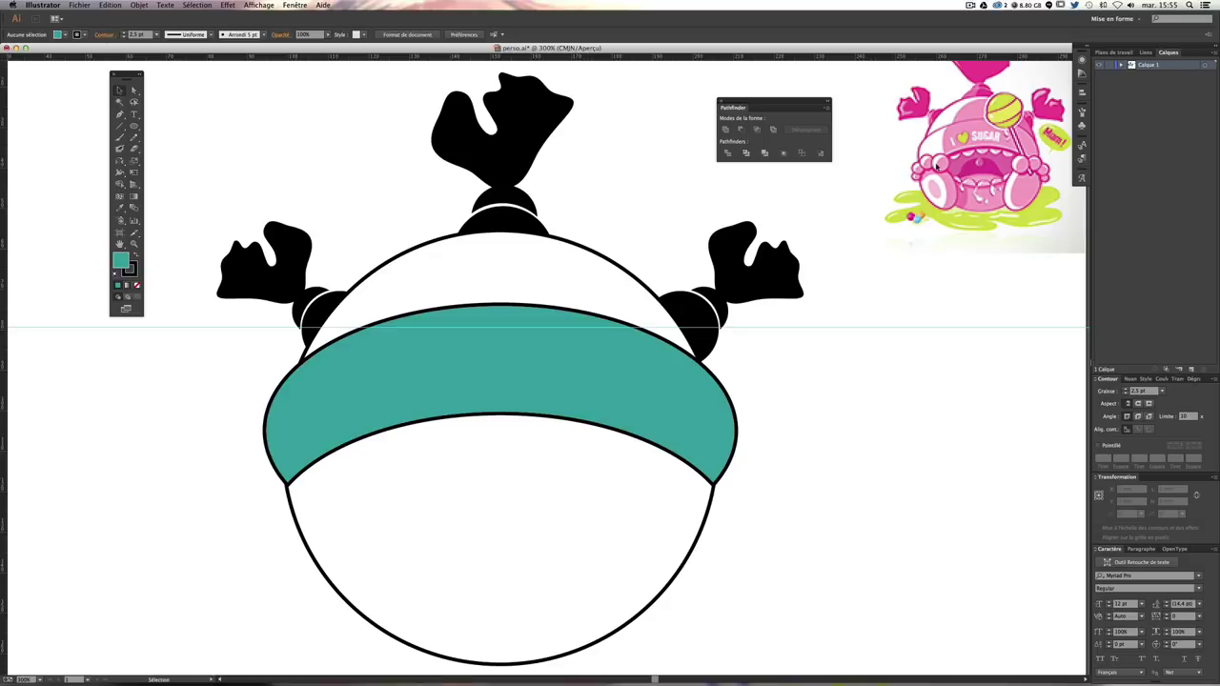
pyautogui.click(444, 346)
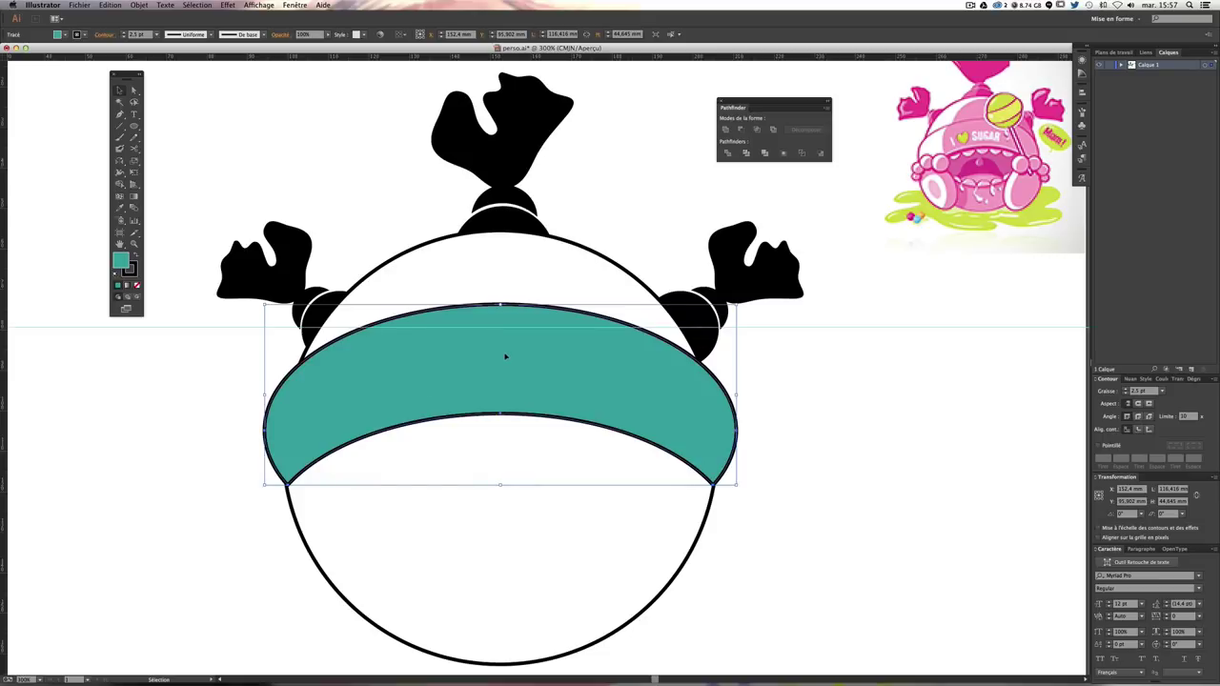
# Step: Duplicate the teal band below the original, flip it vertically and move it lower
pyautogui.moveTo(505, 356); pyautogui.dragTo(503, 452)
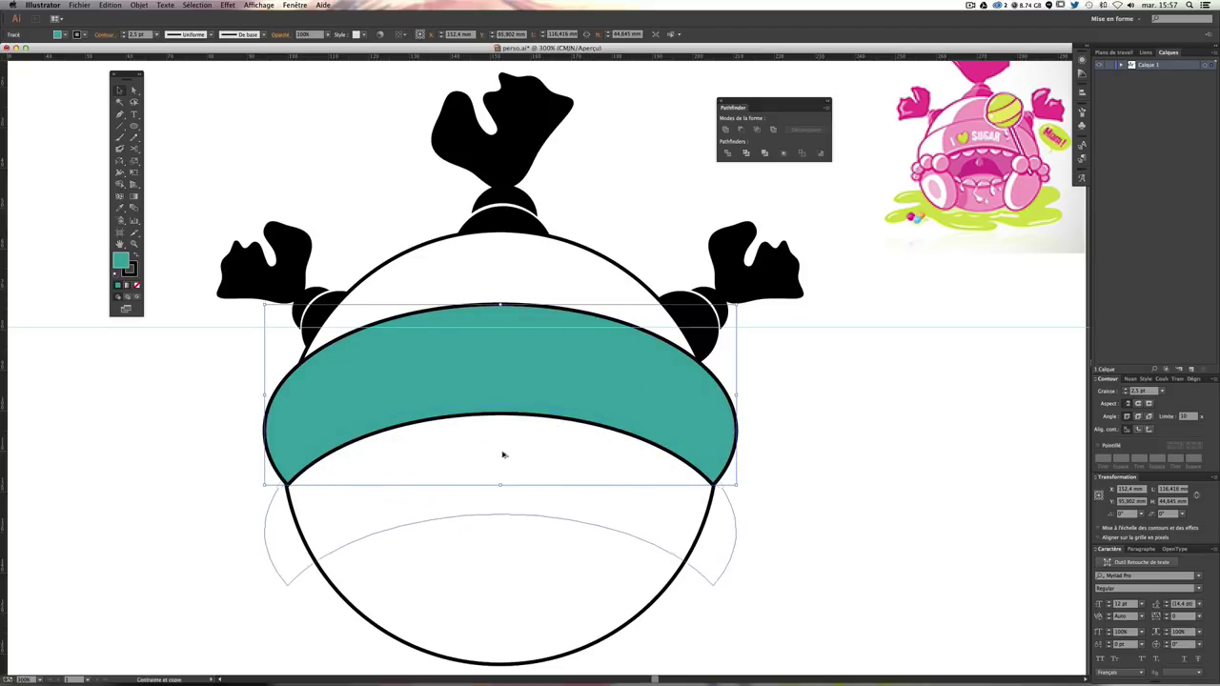
pyautogui.moveTo(503, 453); pyautogui.dragTo(508, 445)
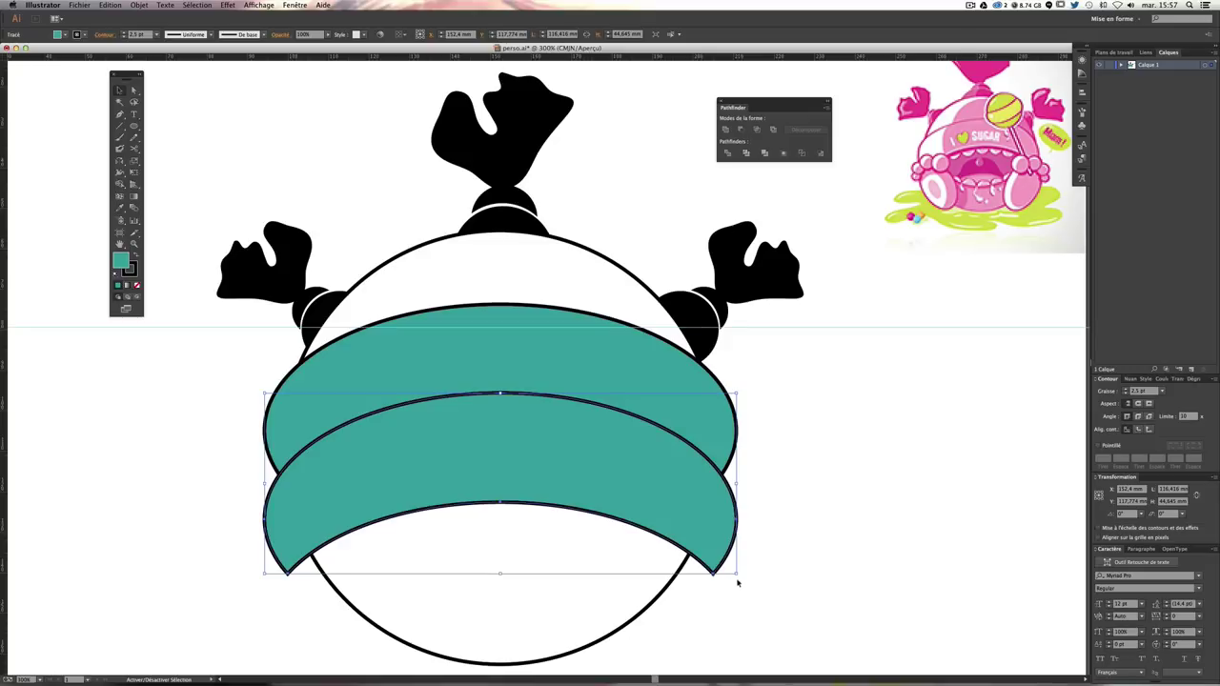
pyautogui.moveTo(740, 575); pyautogui.dragTo(267, 464)
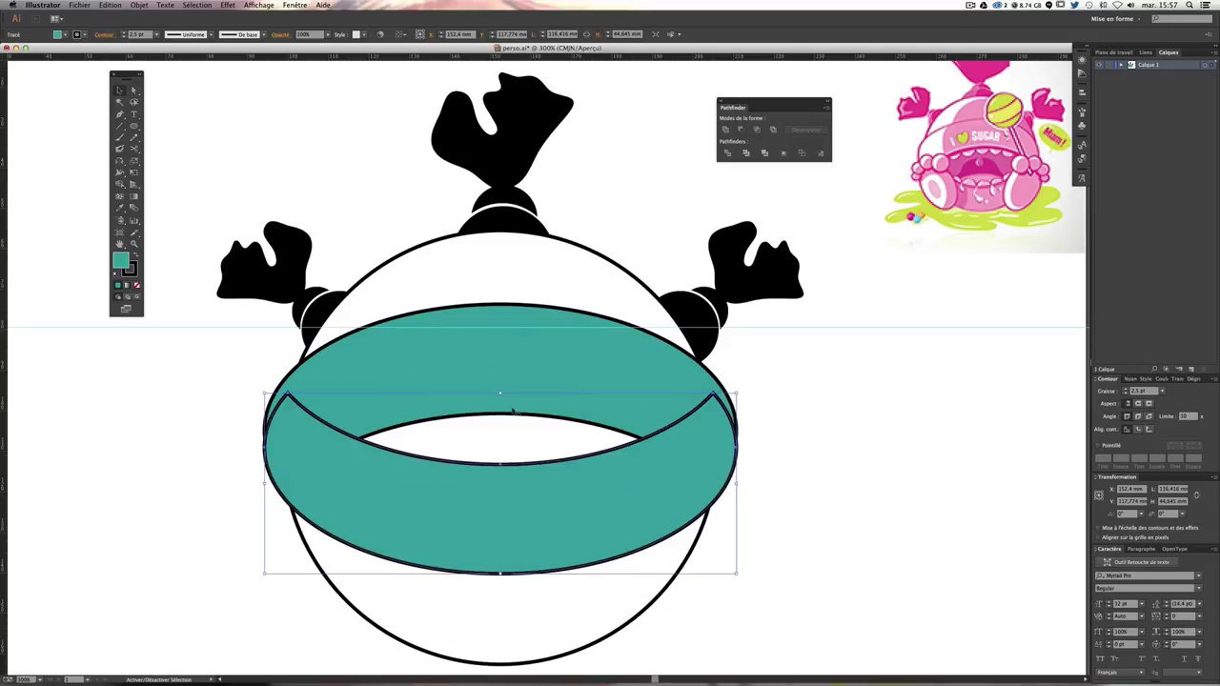
pyautogui.click(836, 422)
pyautogui.moveTo(557, 498); pyautogui.dragTo(562, 601)
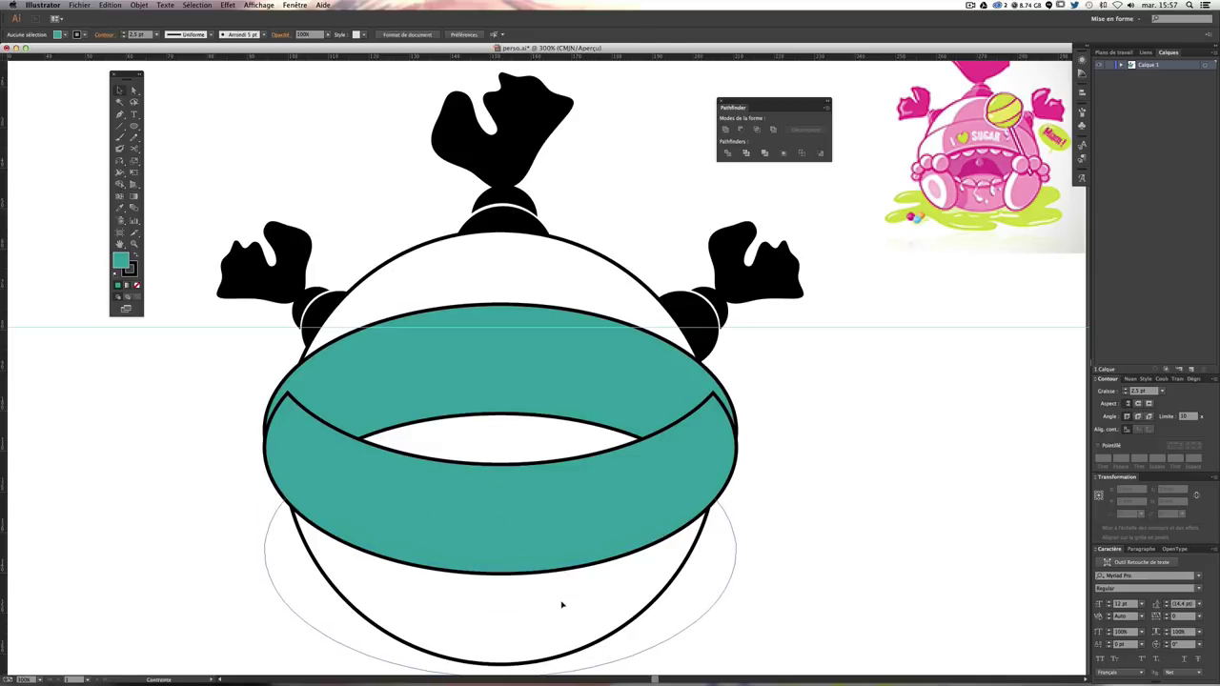
pyautogui.moveTo(135, 148); pyautogui.dragTo(156, 146)
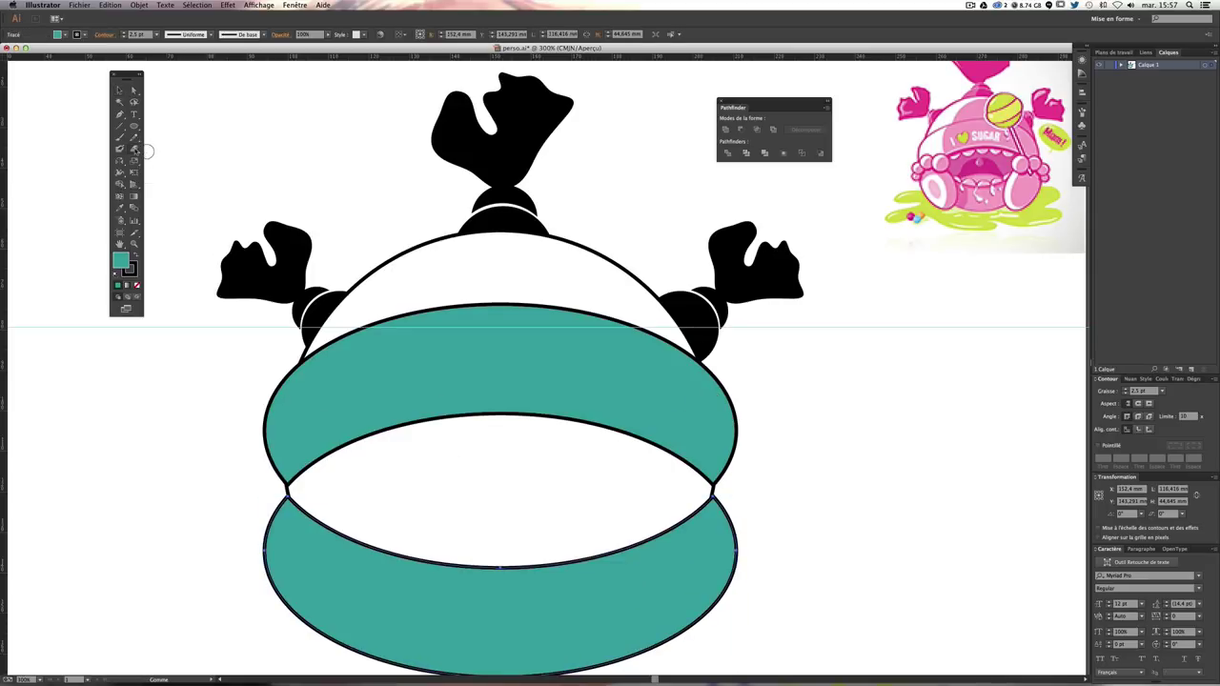
pyautogui.click(135, 149)
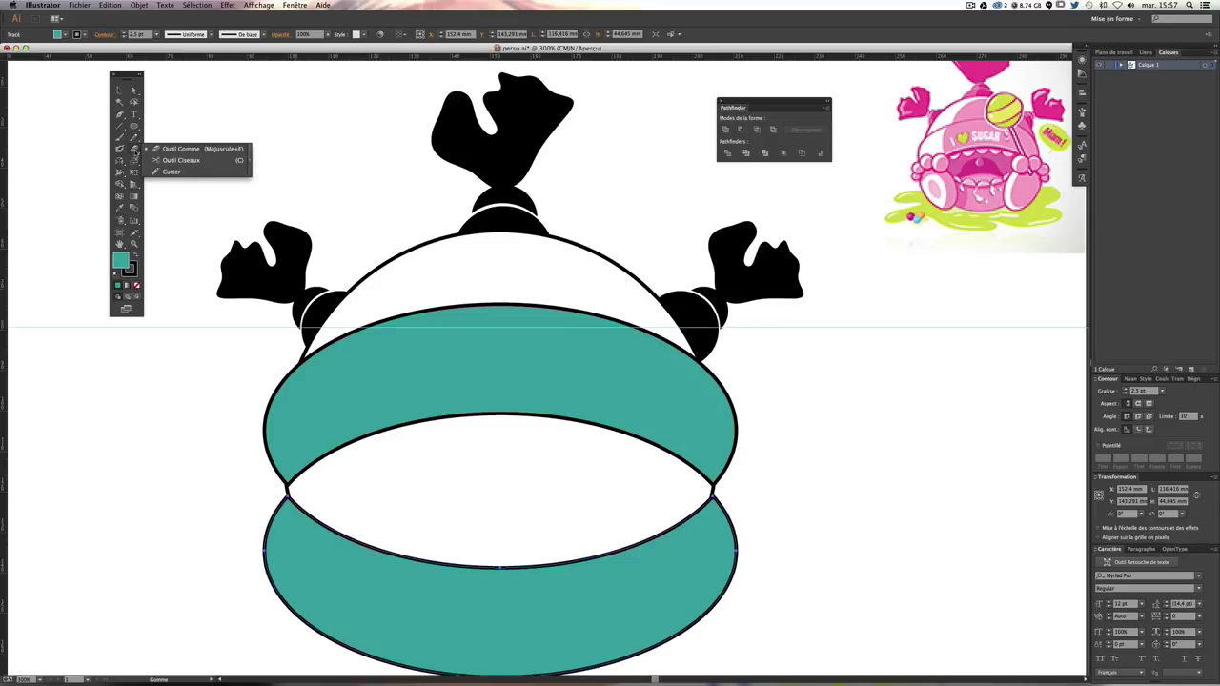
# Step: Make a first Scissors cut on the lower teal shape and dismiss the endpoint warning
pyautogui.click(135, 150)
pyautogui.click(135, 150)
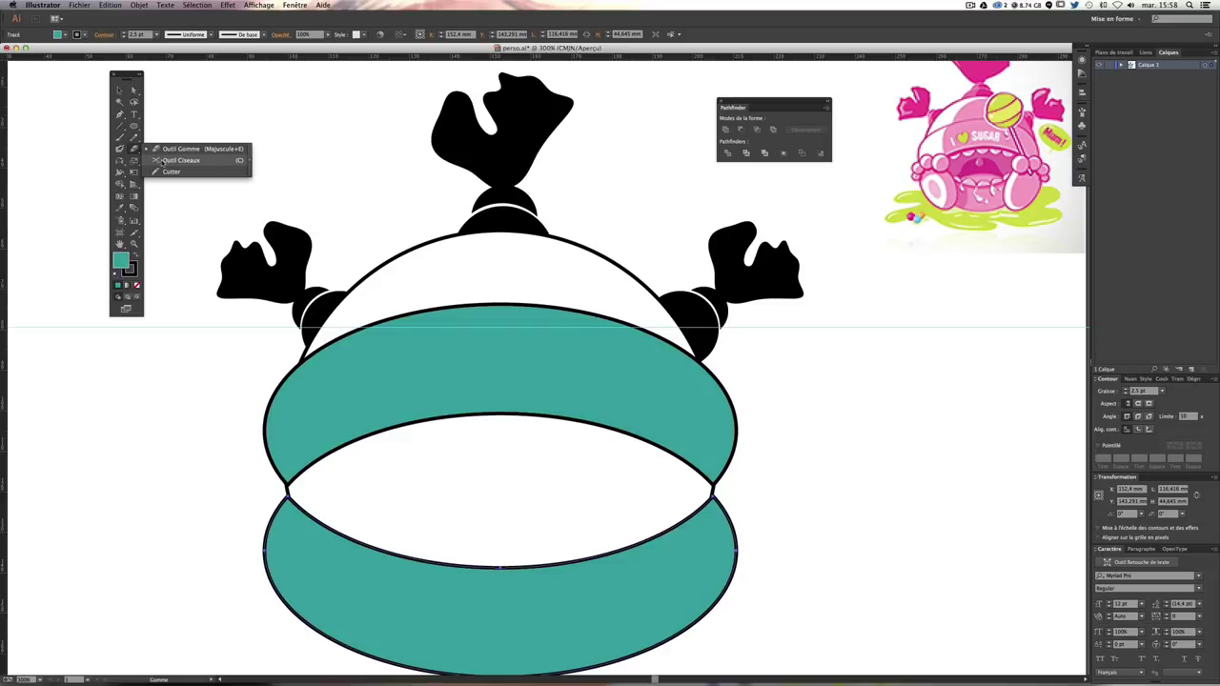
pyautogui.click(181, 160)
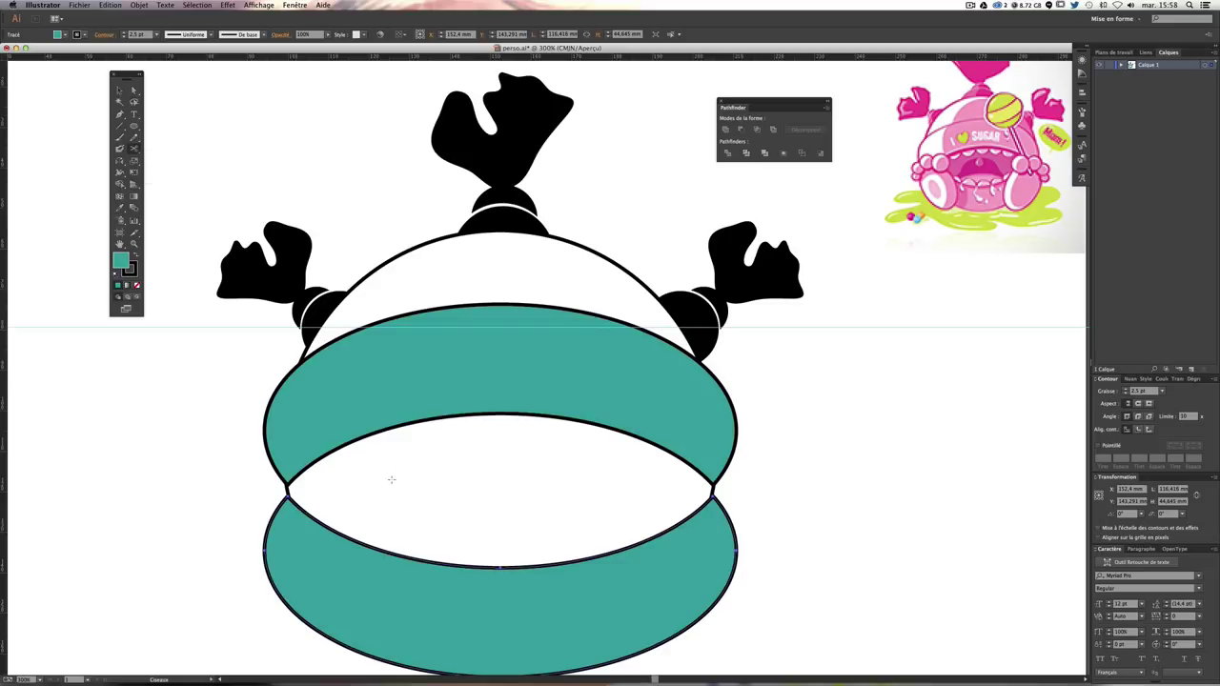
pyautogui.scroll(-3, 487, 457)
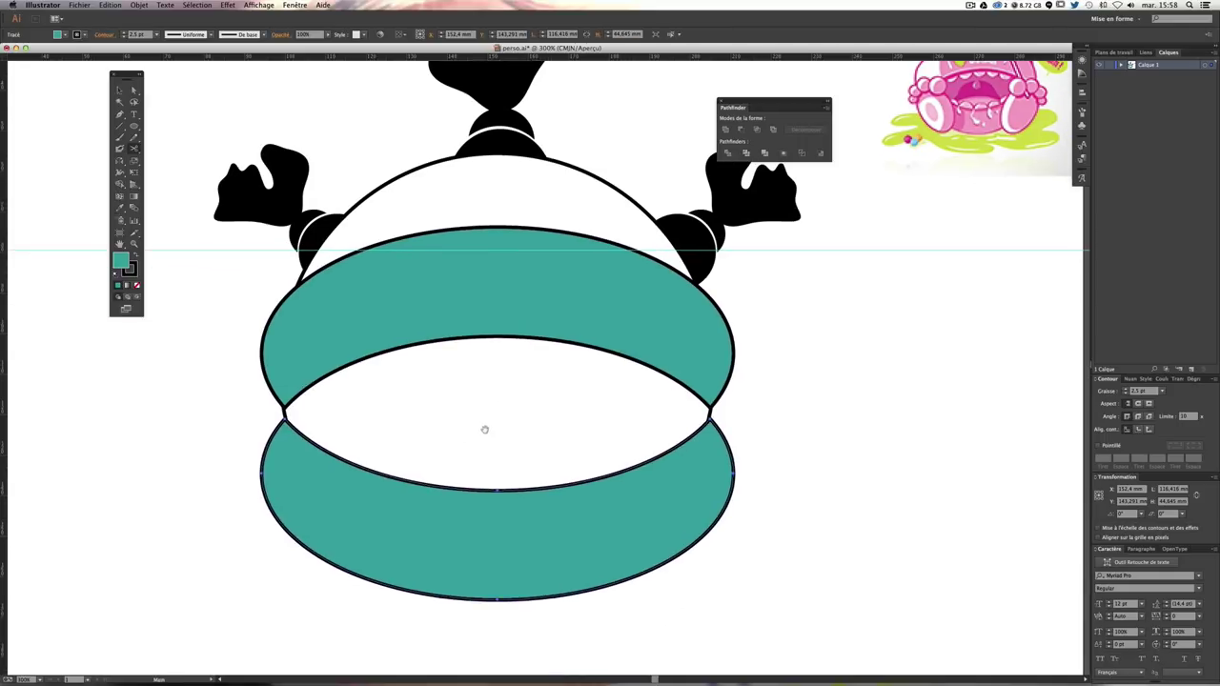
pyautogui.click(259, 472)
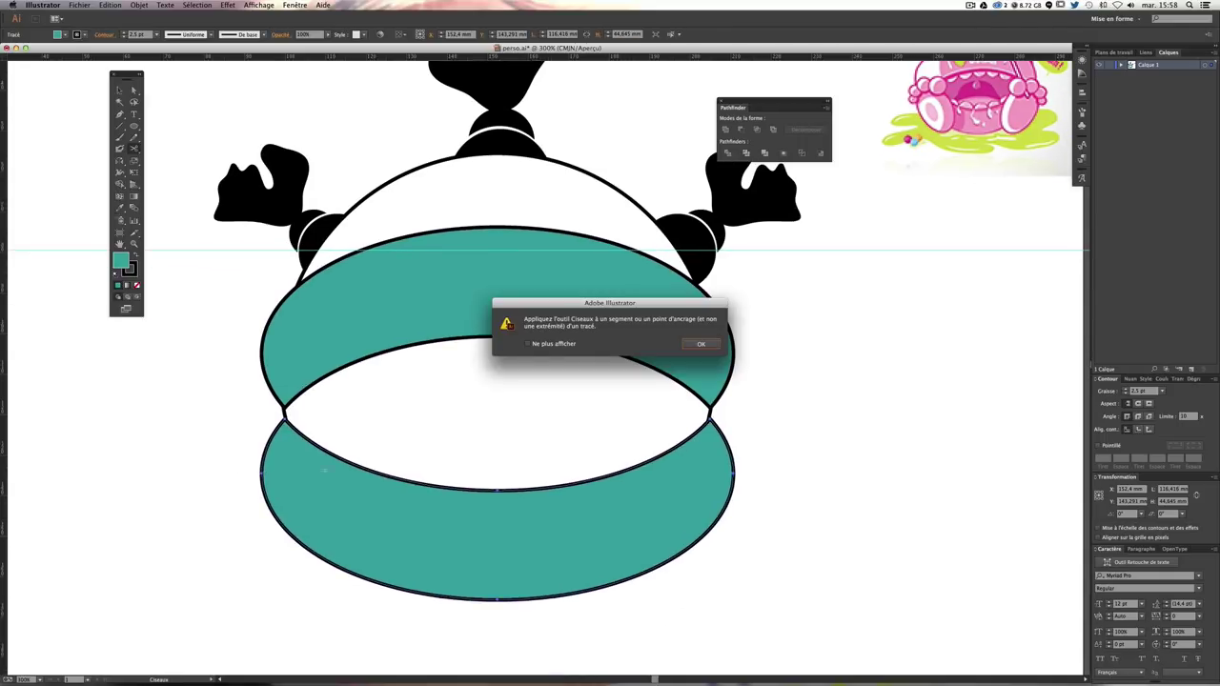
pyautogui.press('Return')
# Step: Cut the lower teal ellipse at its left and right intersections with the band
pyautogui.scroll(2, 359, 467)
pyautogui.scroll(3, 359, 468)
pyautogui.moveTo(356, 468); pyautogui.dragTo(575, 260)
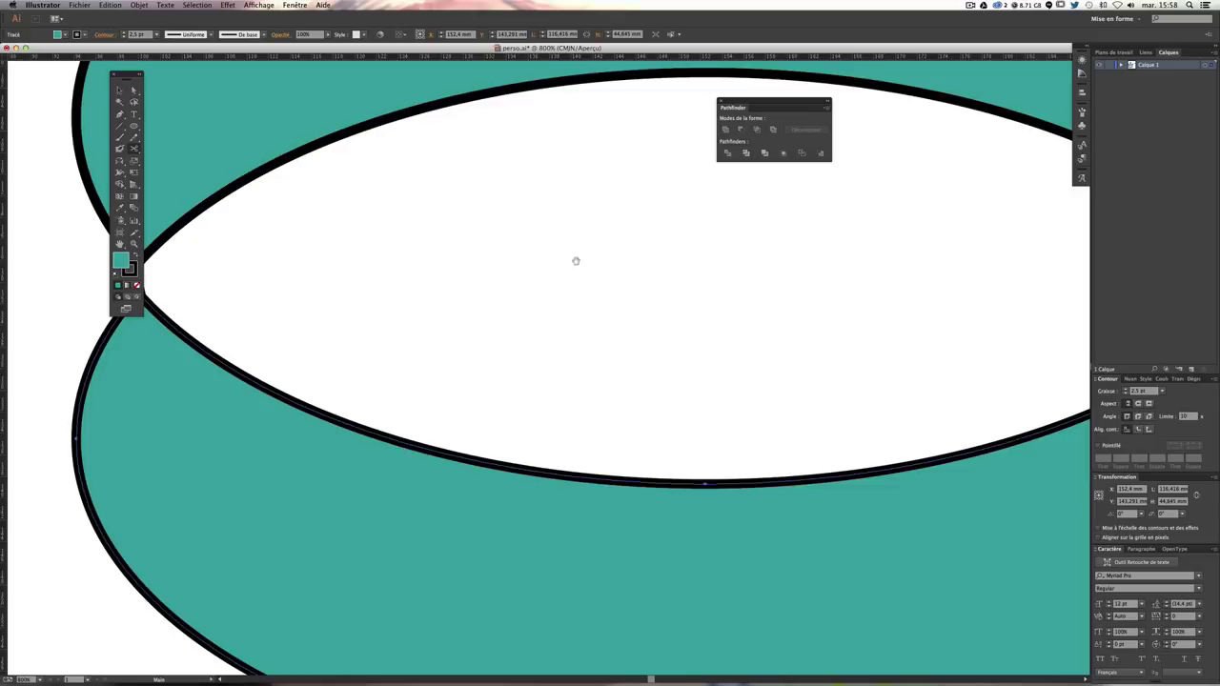
pyautogui.hscroll(-5, 575, 260)
pyautogui.hscroll(-1, 654, 332)
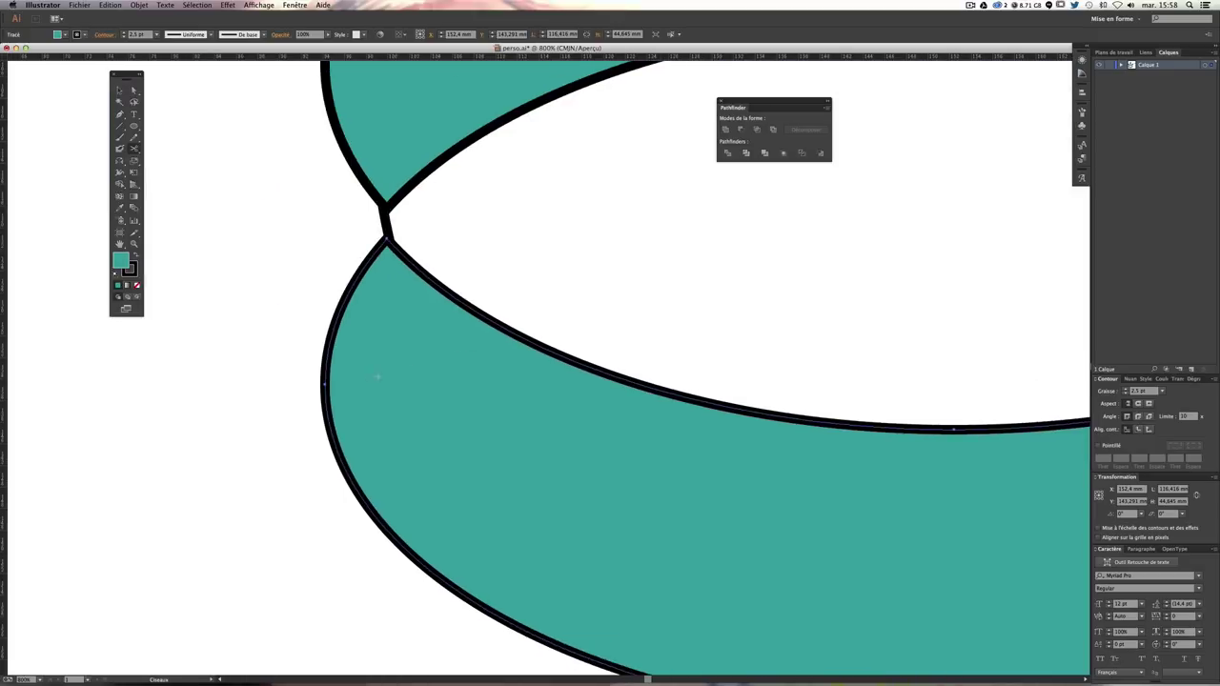
pyautogui.click(324, 384)
pyautogui.hscroll(2, 181, 378)
pyautogui.hscroll(-7, 639, 411)
pyautogui.hscroll(1, 639, 412)
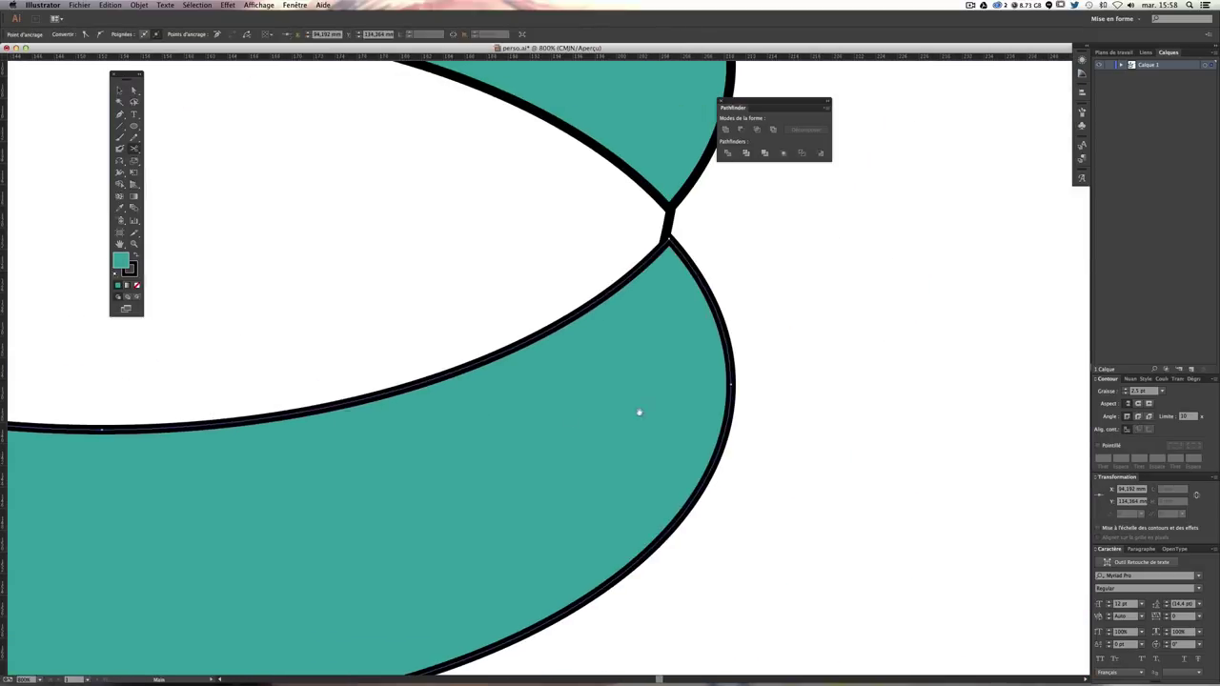
pyautogui.click(731, 384)
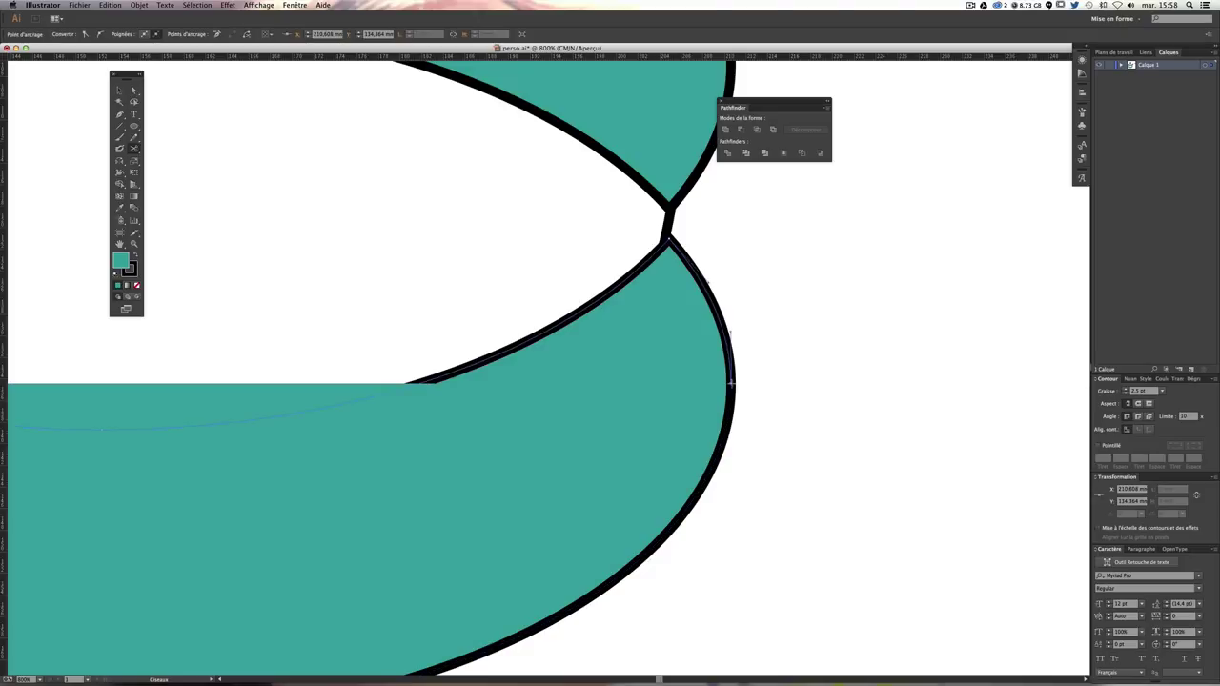
# Step: Delete the lower arc and leftover right-side segments with Direct Selection
pyautogui.click(133, 90)
pyautogui.click(775, 479)
pyautogui.click(671, 539)
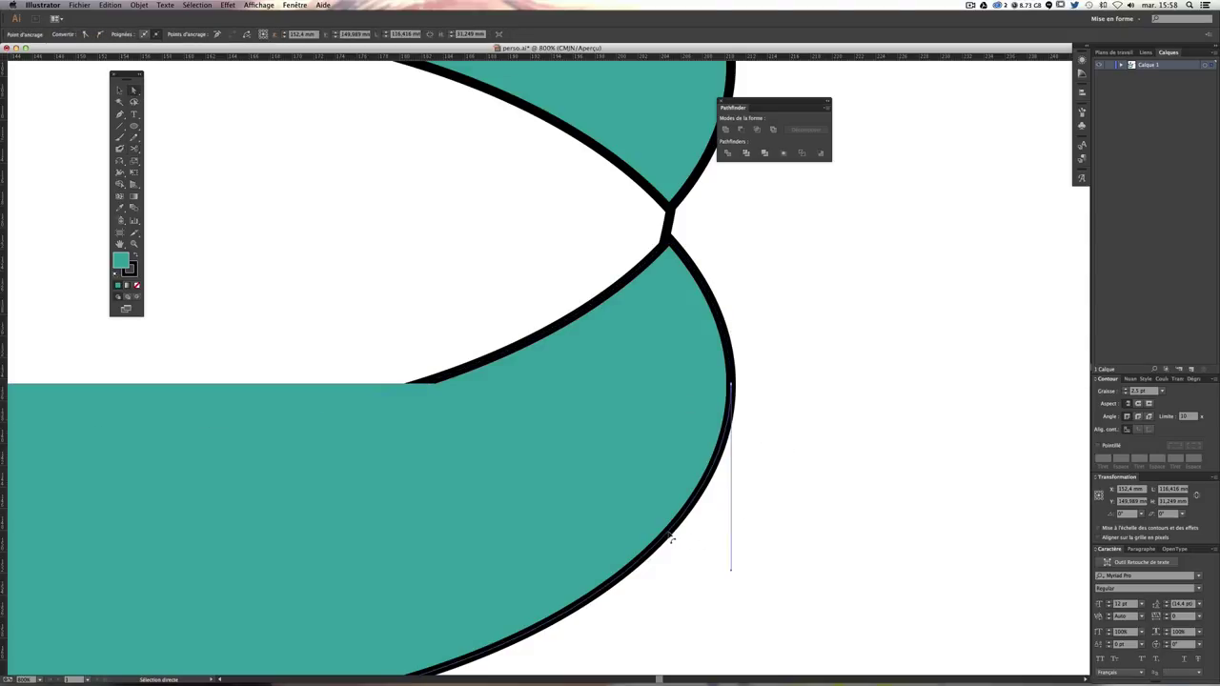
pyautogui.press('Delete')
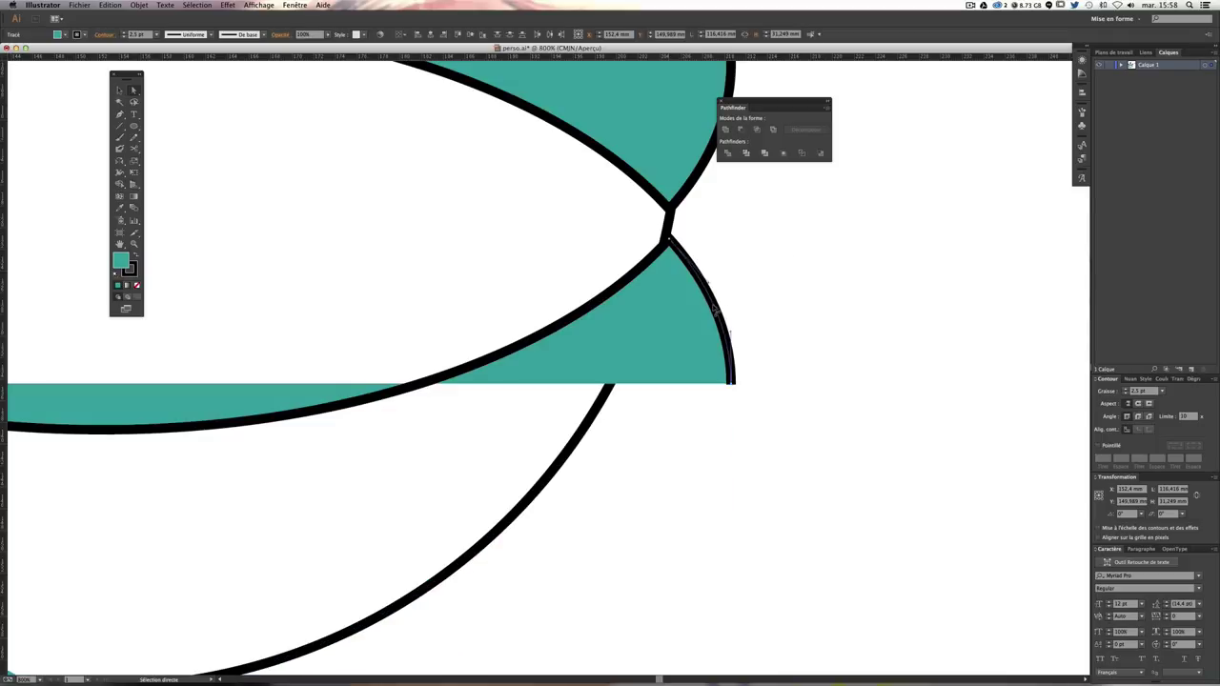
pyautogui.press('Delete')
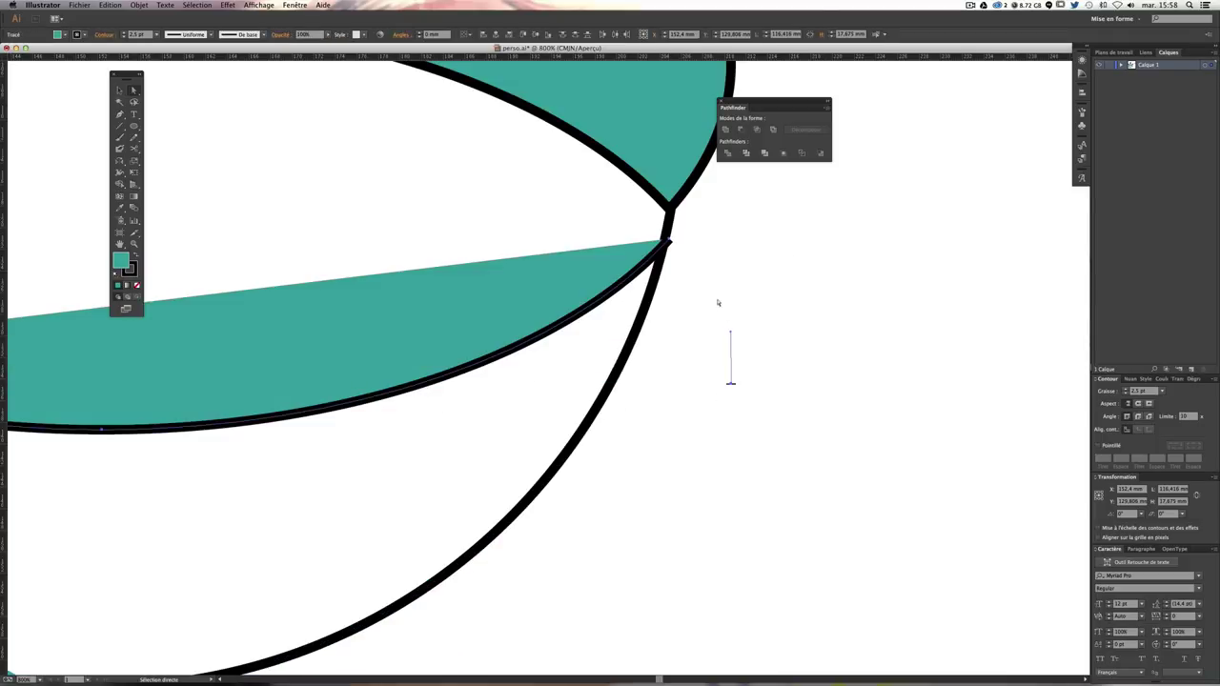
pyautogui.press('Delete')
# Step: Delete the stray segment and left arc at the left intersection, leaving one curved path
pyautogui.moveTo(375, 397)
pyautogui.mouseDown()
pyautogui.moveTo(710, 344)
pyautogui.moveTo(835, 339)
pyautogui.mouseUp()
pyautogui.click(403, 450)
pyautogui.press('Delete')
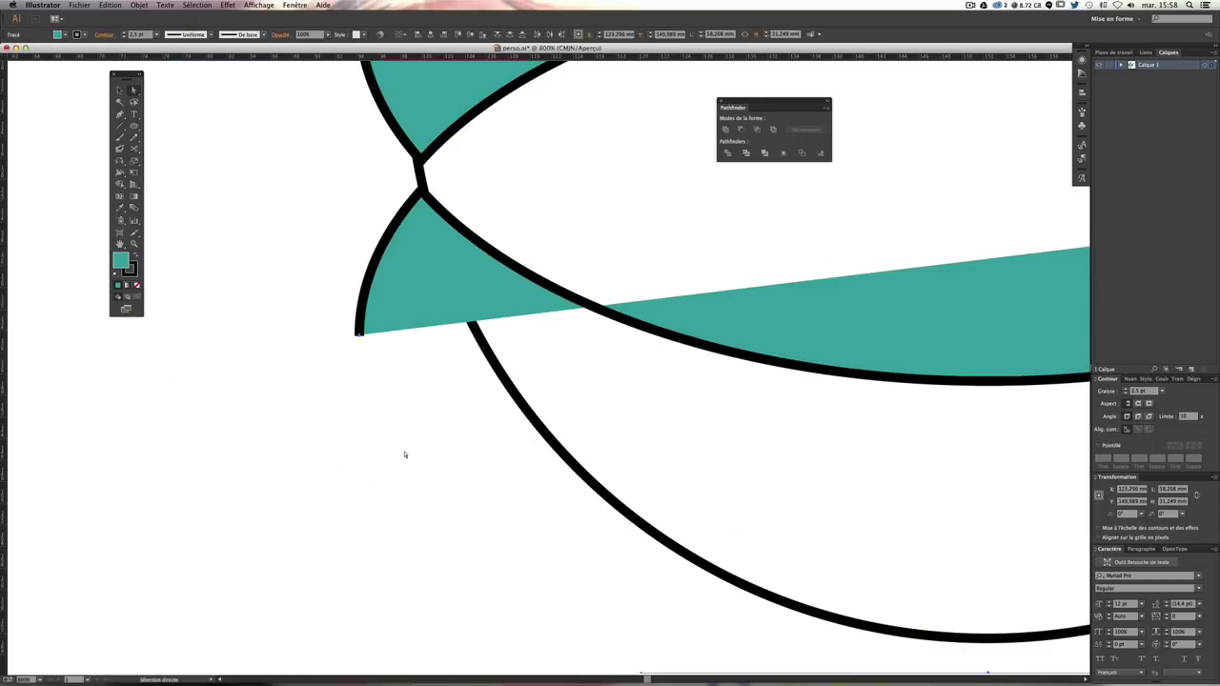
pyautogui.click(366, 300)
pyautogui.press('Delete')
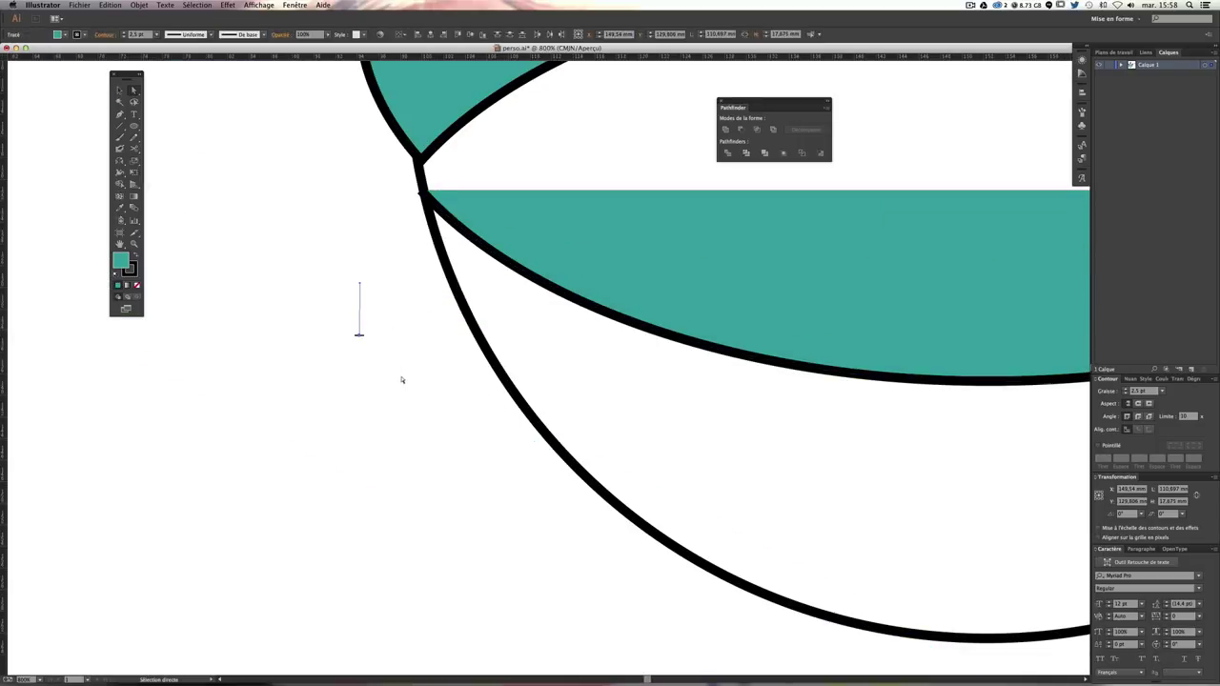
pyautogui.press('Delete')
pyautogui.moveTo(333, 240); pyautogui.dragTo(436, 474)
pyautogui.click(317, 272)
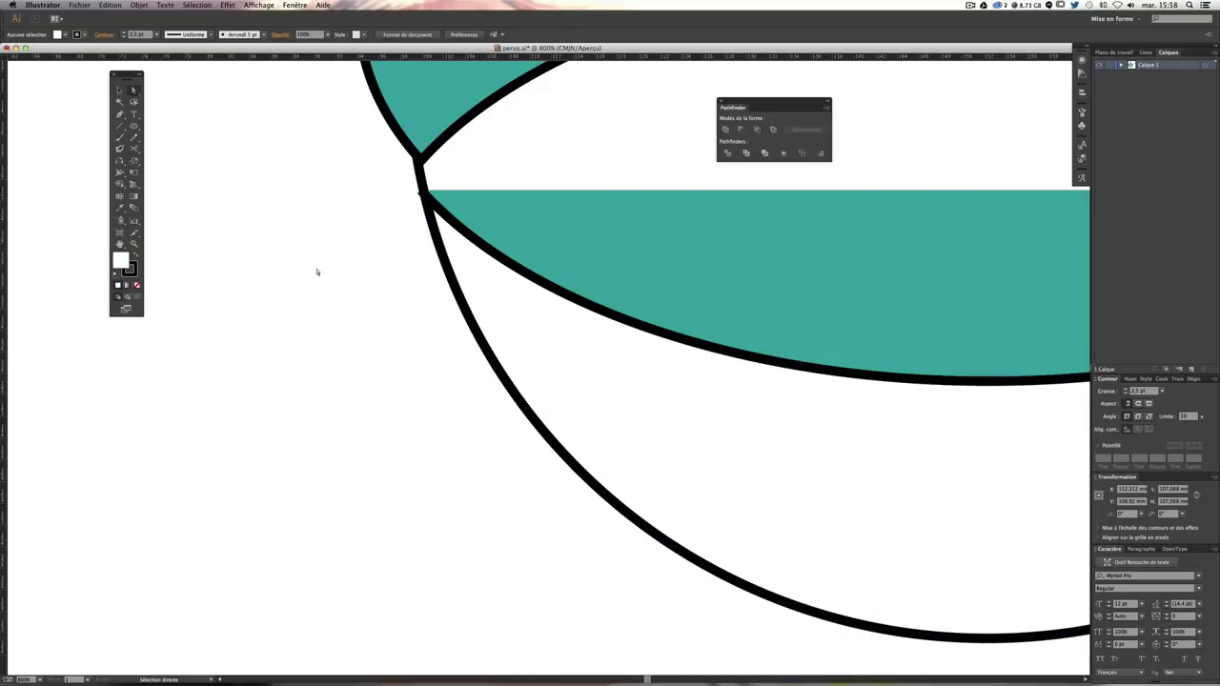
# Step: Select the remaining lower shape and set its fill to None
pyautogui.hotkey('ctrl', '-')
pyautogui.hotkey('ctrl', '-')
pyautogui.hscroll(5, 529, 270)
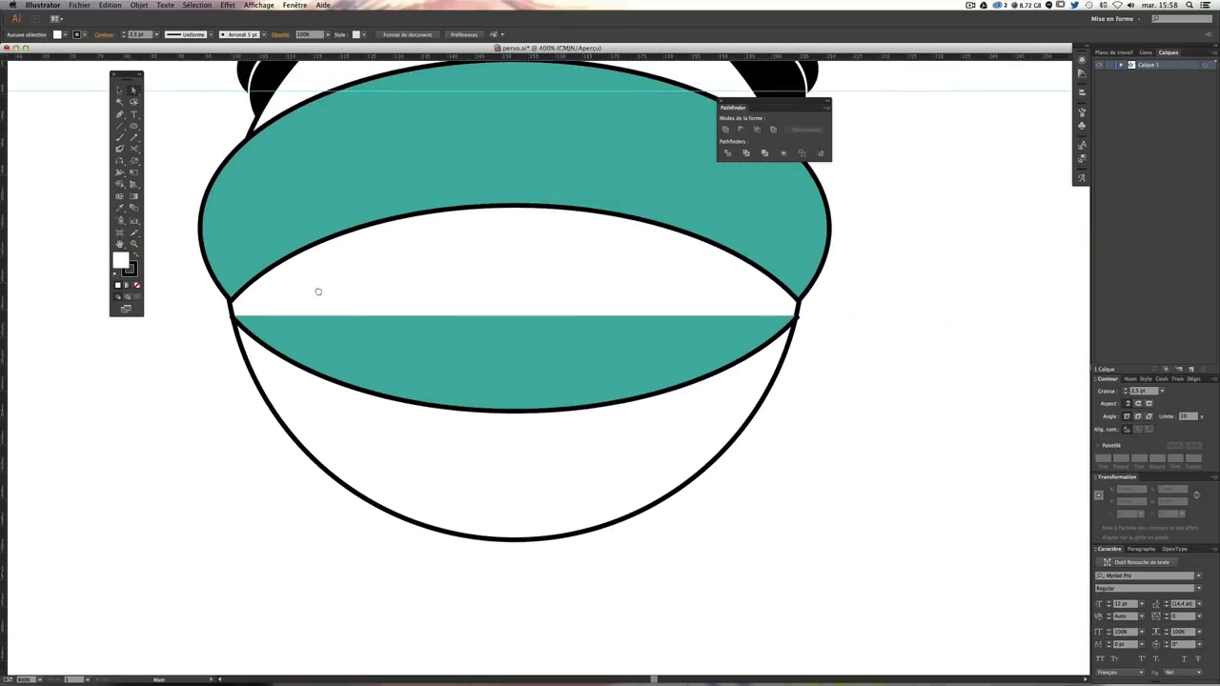
pyautogui.hotkey('ctrl', '+')
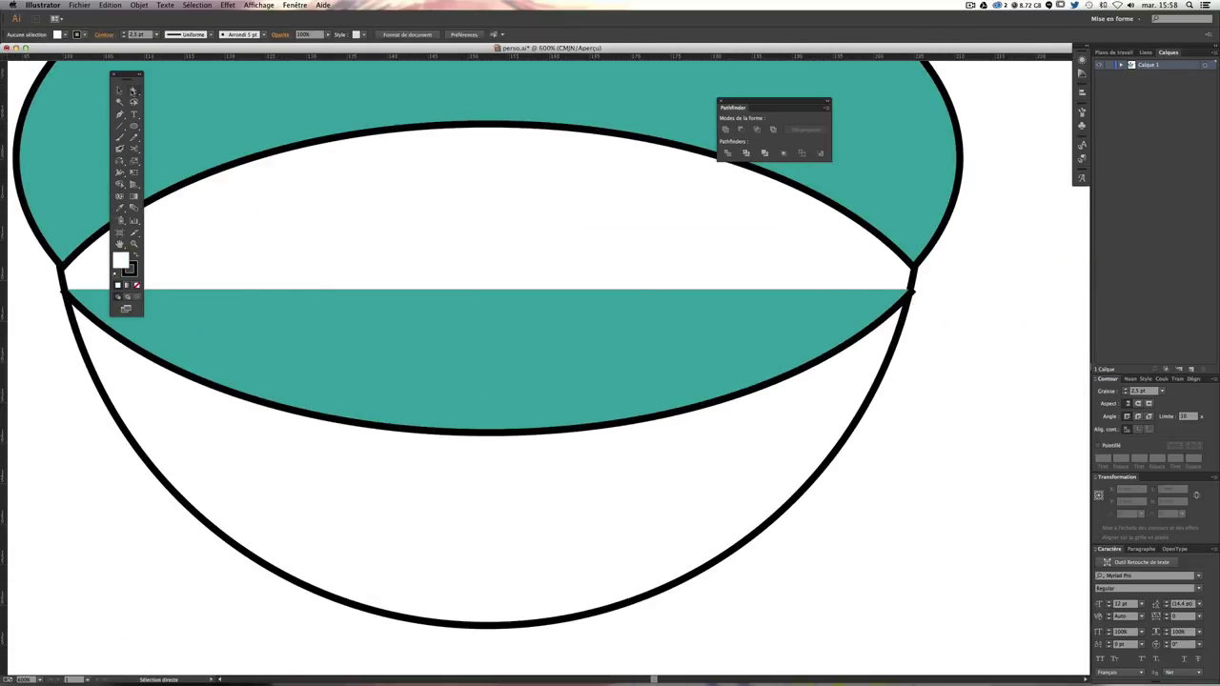
pyautogui.click(120, 90)
pyautogui.hscroll(-5, 329, 235)
pyautogui.click(447, 329)
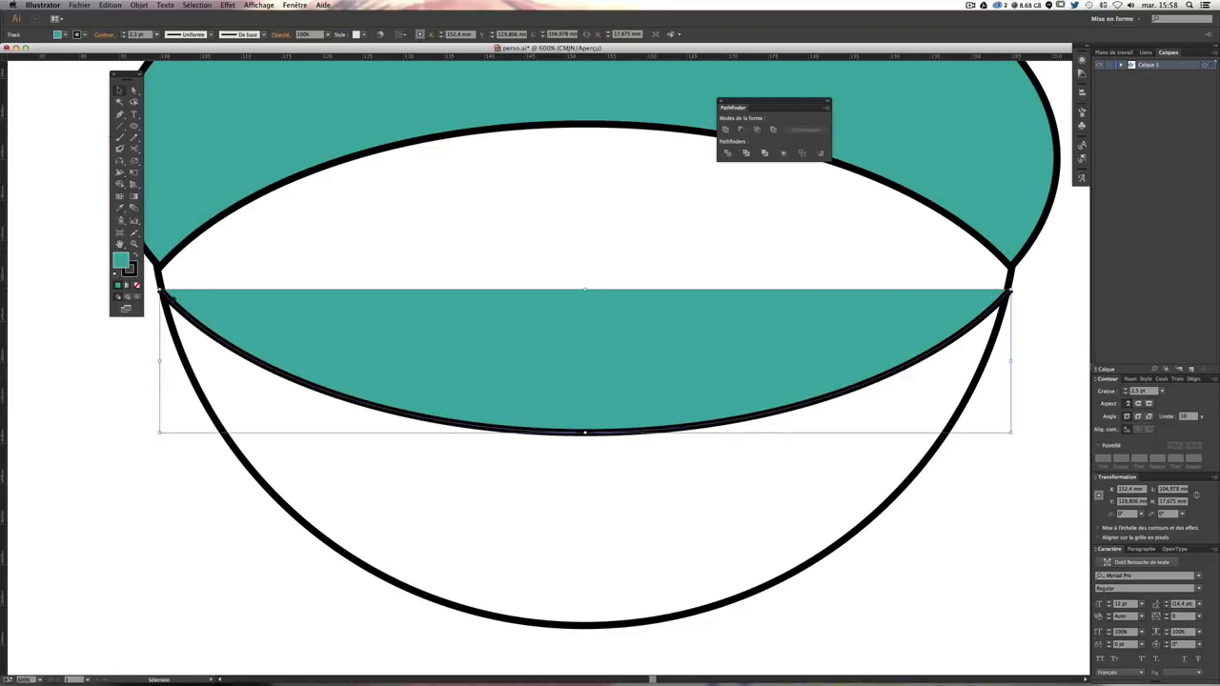
pyautogui.click(136, 286)
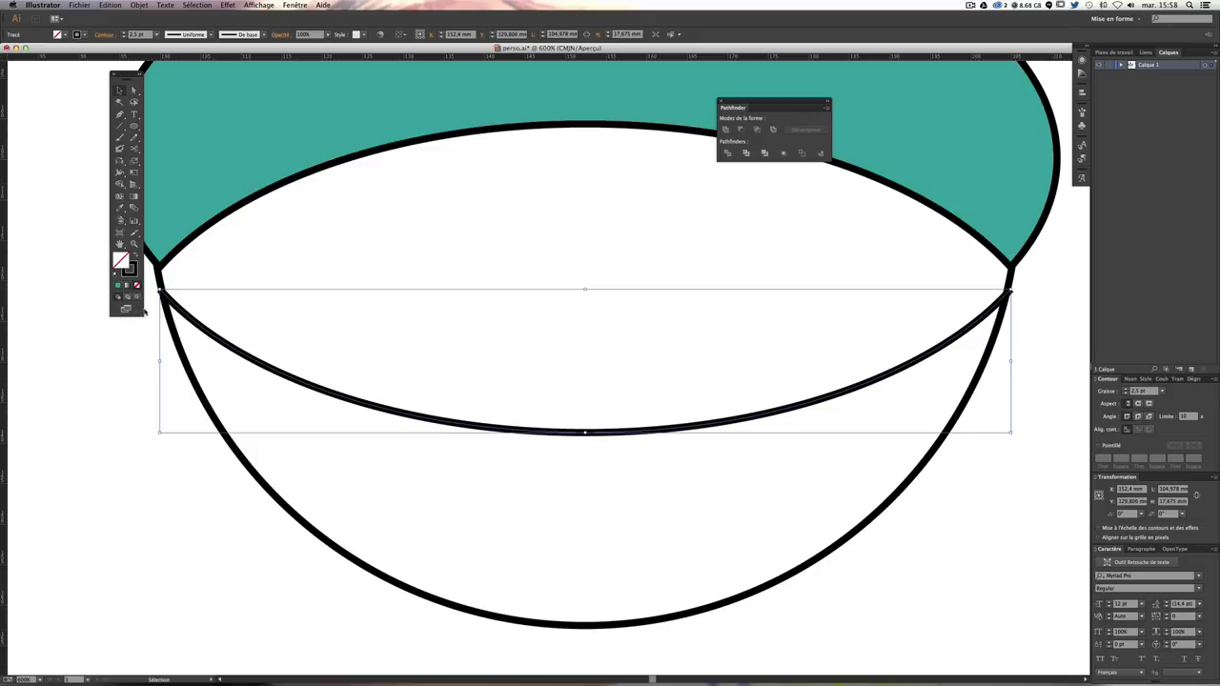
# Step: Nudge the lower curve under the teal band up slightly
pyautogui.click(297, 370)
pyautogui.hotkey('ctrl', '-')
pyautogui.hotkey('ctrl', '-')
pyautogui.hotkey('ctrl', '-')
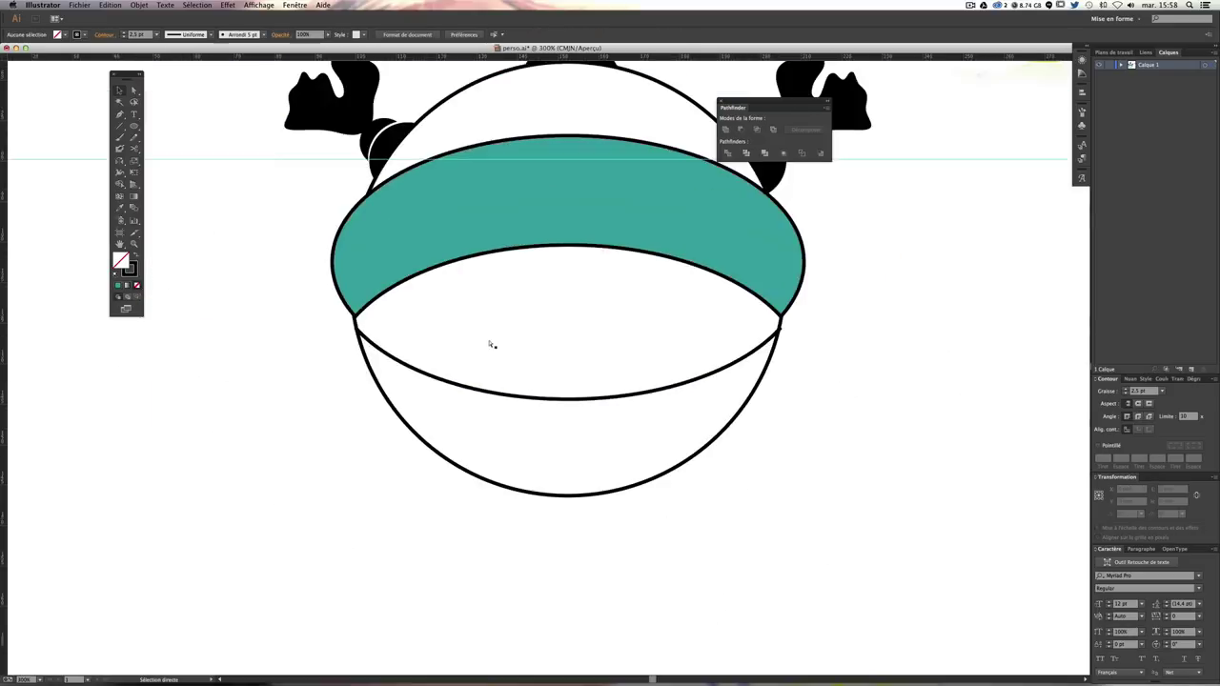
pyautogui.hotkey('ctrl', '+')
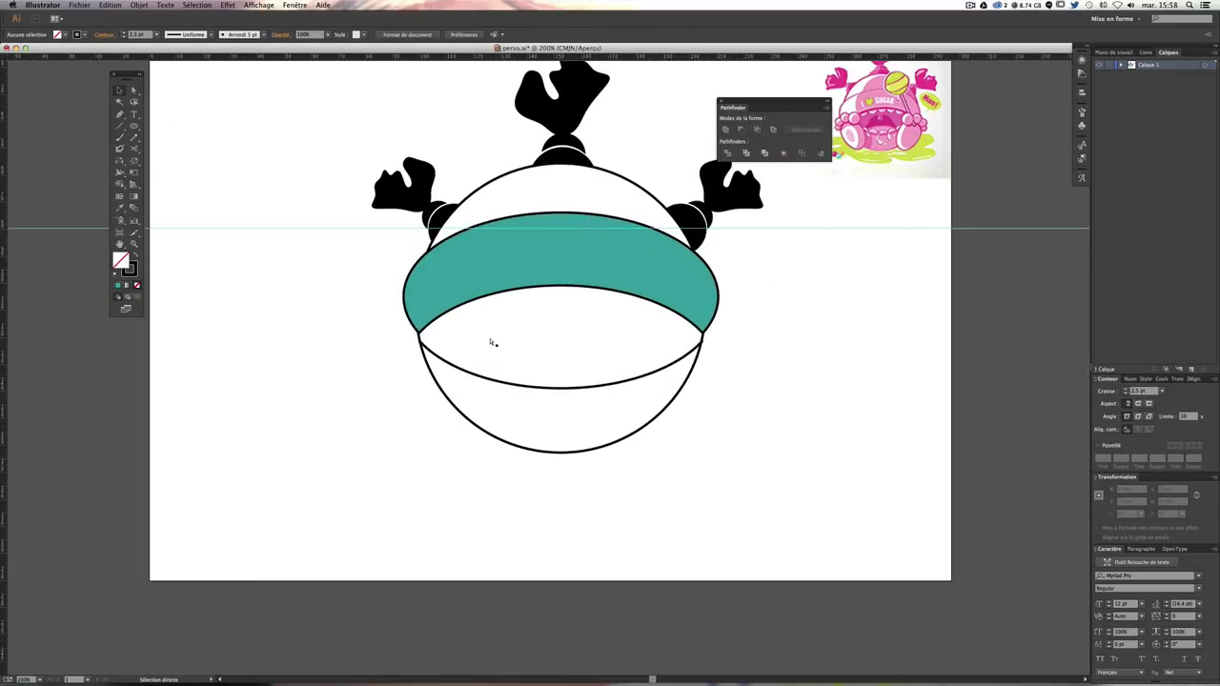
pyautogui.moveTo(571, 342); pyautogui.dragTo(506, 478)
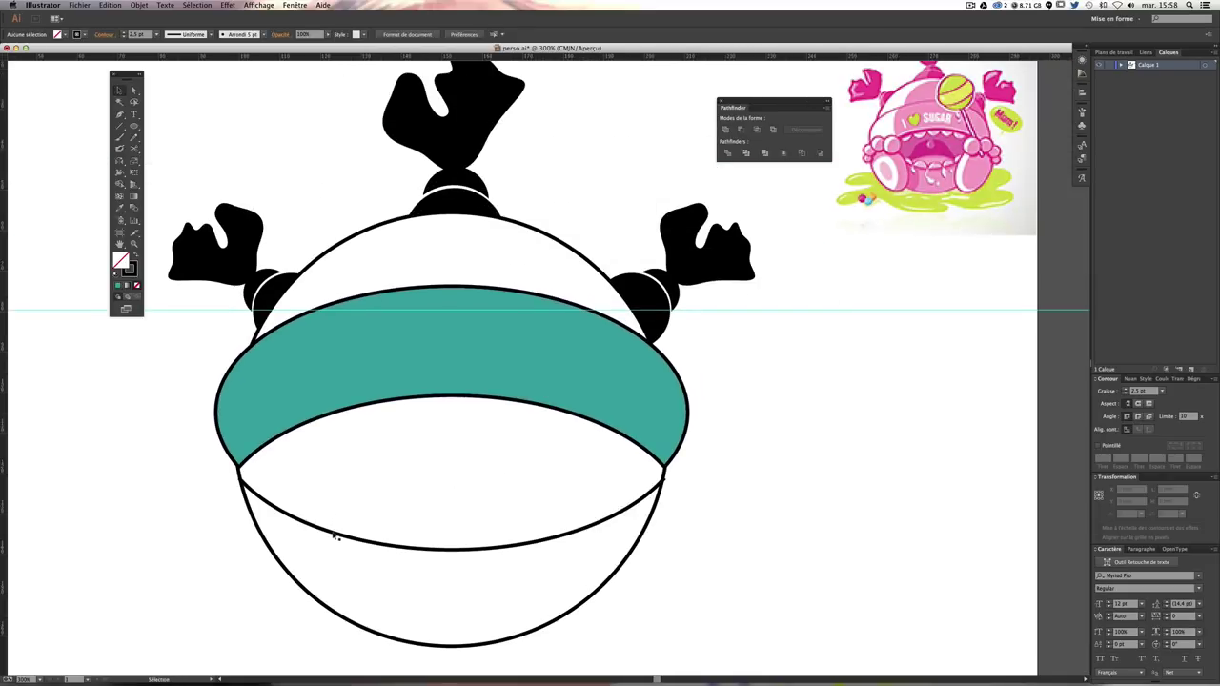
pyautogui.moveTo(333, 536); pyautogui.dragTo(334, 527)
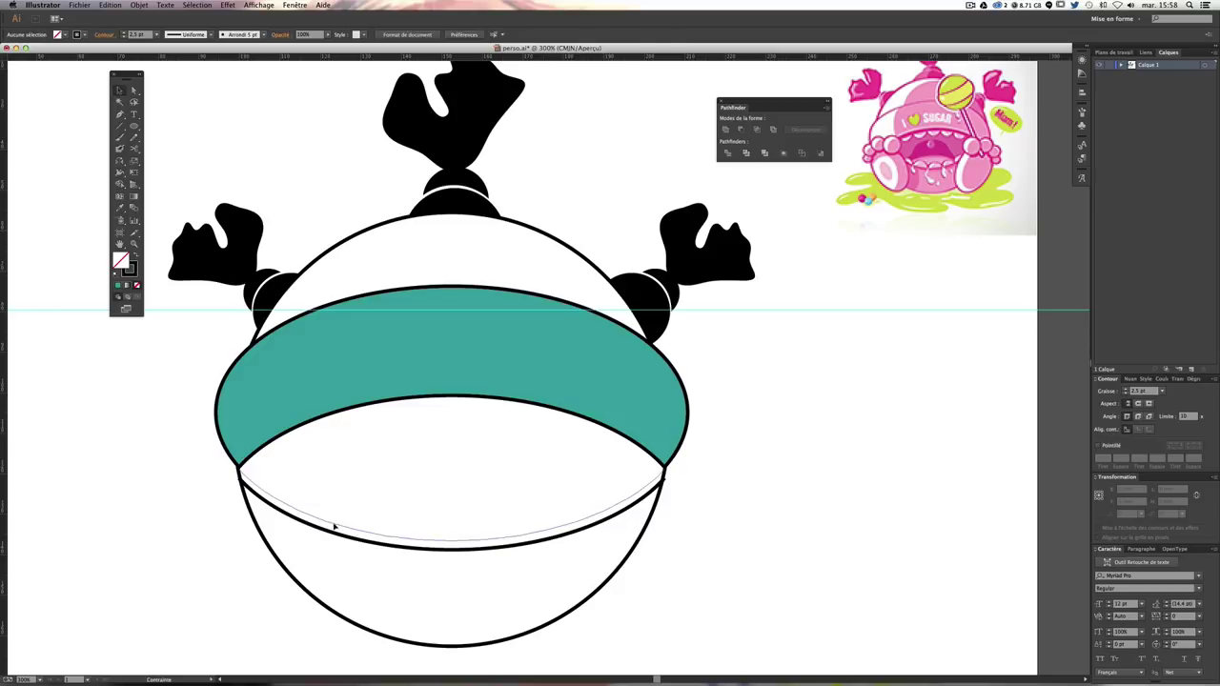
pyautogui.click(861, 521)
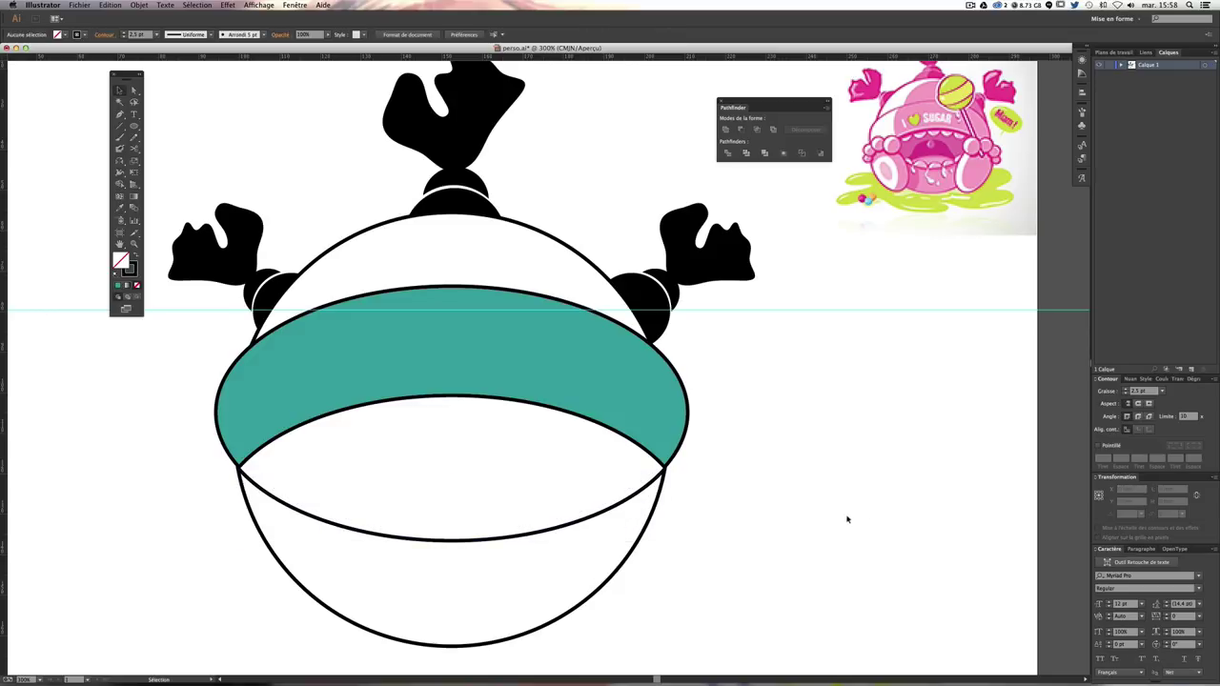
# Step: Zoom in on the lower curve and switch to Direct Selection (A)
pyautogui.scroll(-3, 809, 524)
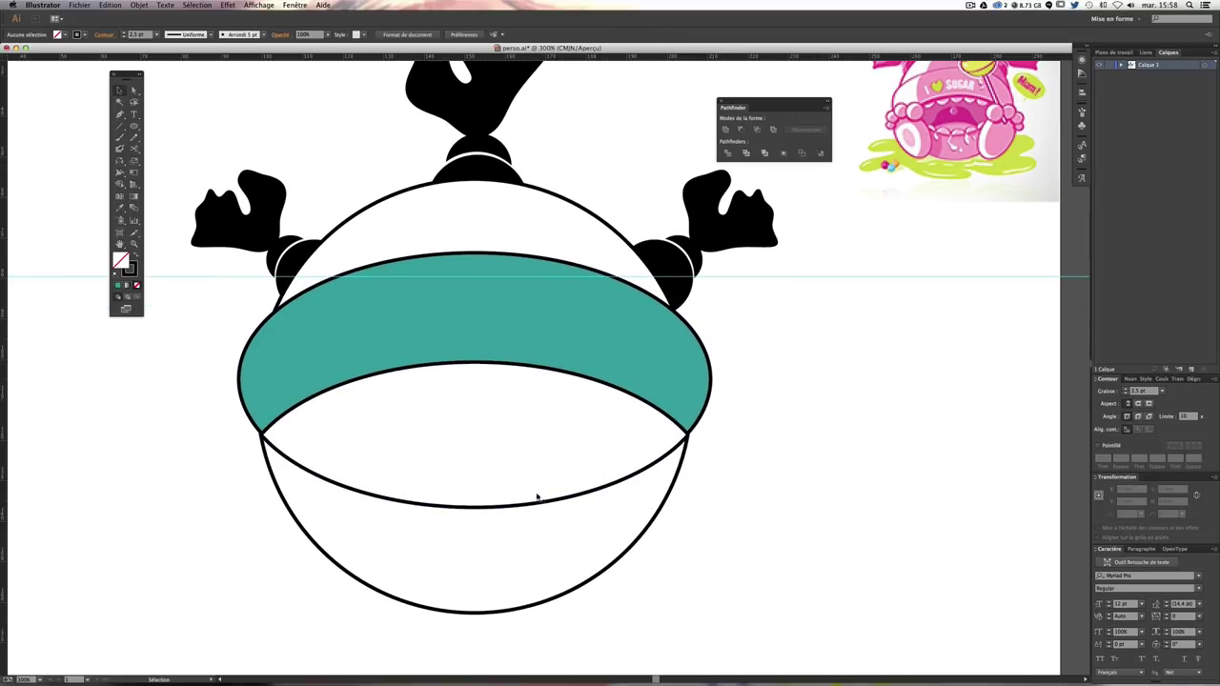
pyautogui.hotkey('ctrl', '+')
pyautogui.hotkey('ctrl', '+')
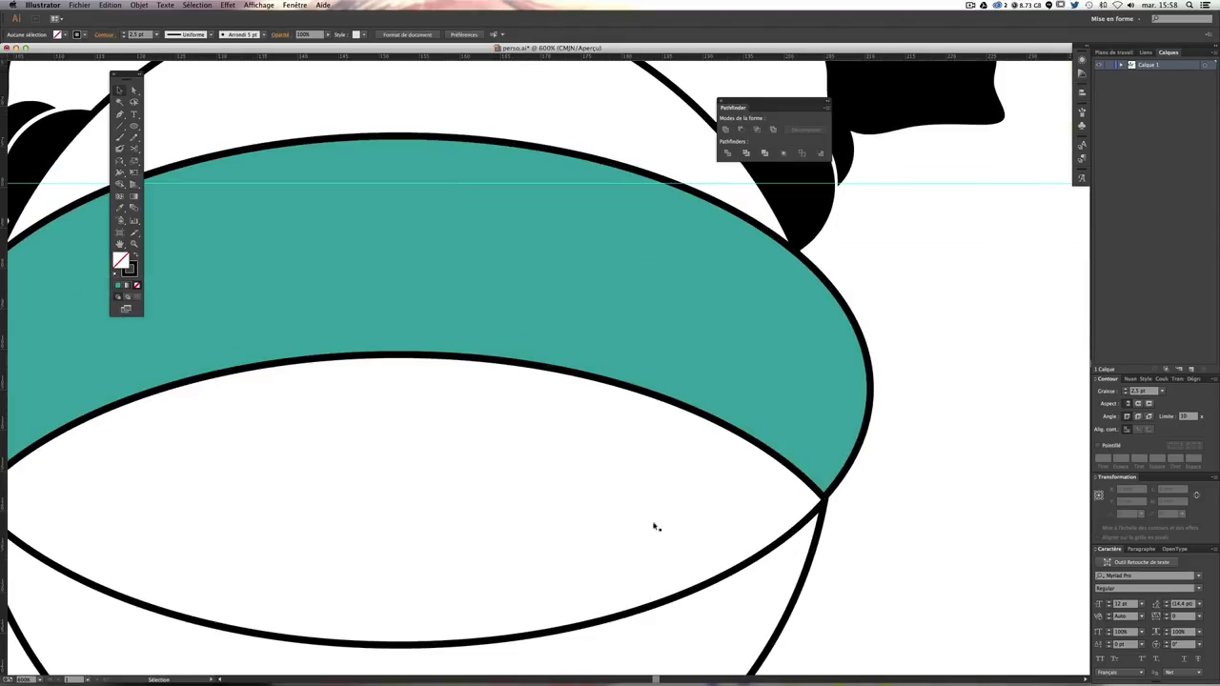
pyautogui.click(672, 598)
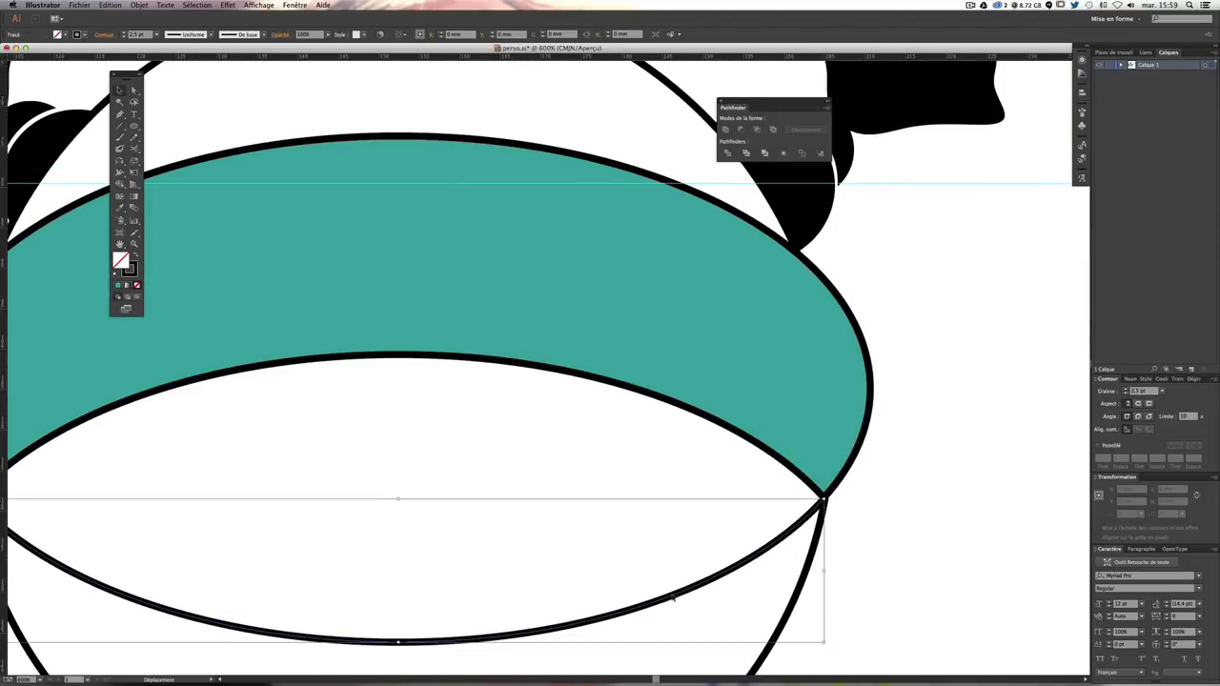
pyautogui.press('a')
pyautogui.click(947, 531)
pyautogui.hotkey('ctrl', '-')
pyautogui.hotkey('ctrl', '-')
pyautogui.hotkey('ctrl', '-')
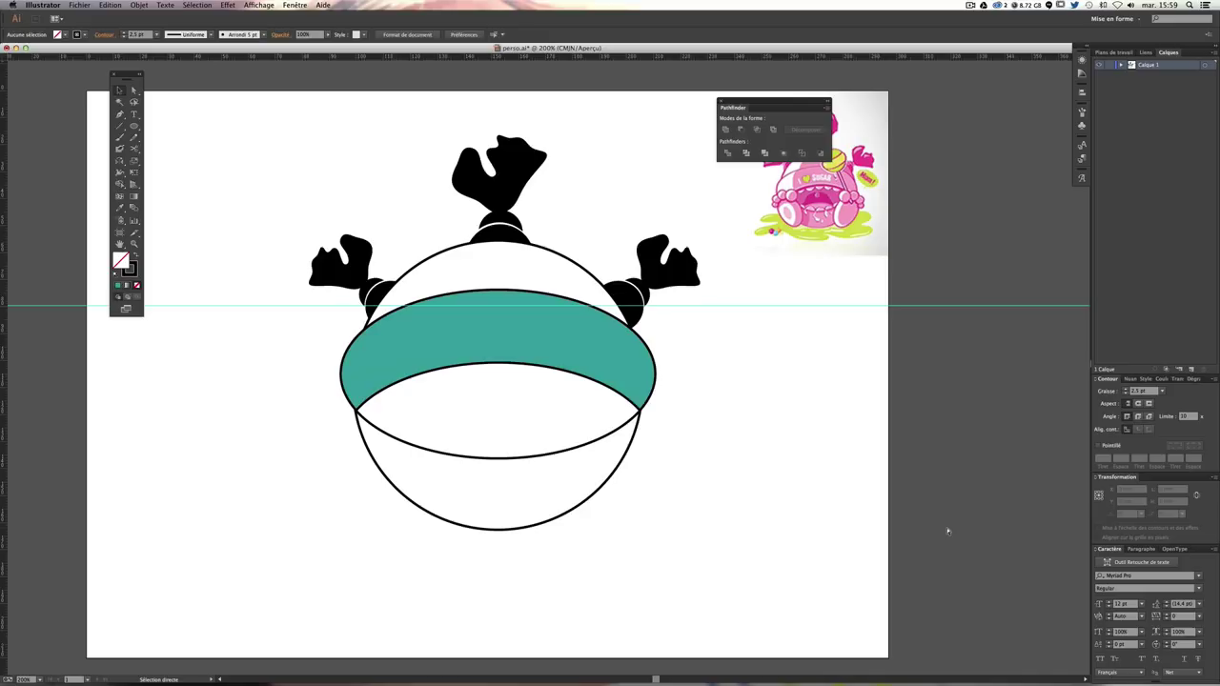
# Step: Drag the lower curve's middle down to deepen its sag, then deselect
pyautogui.click(507, 459)
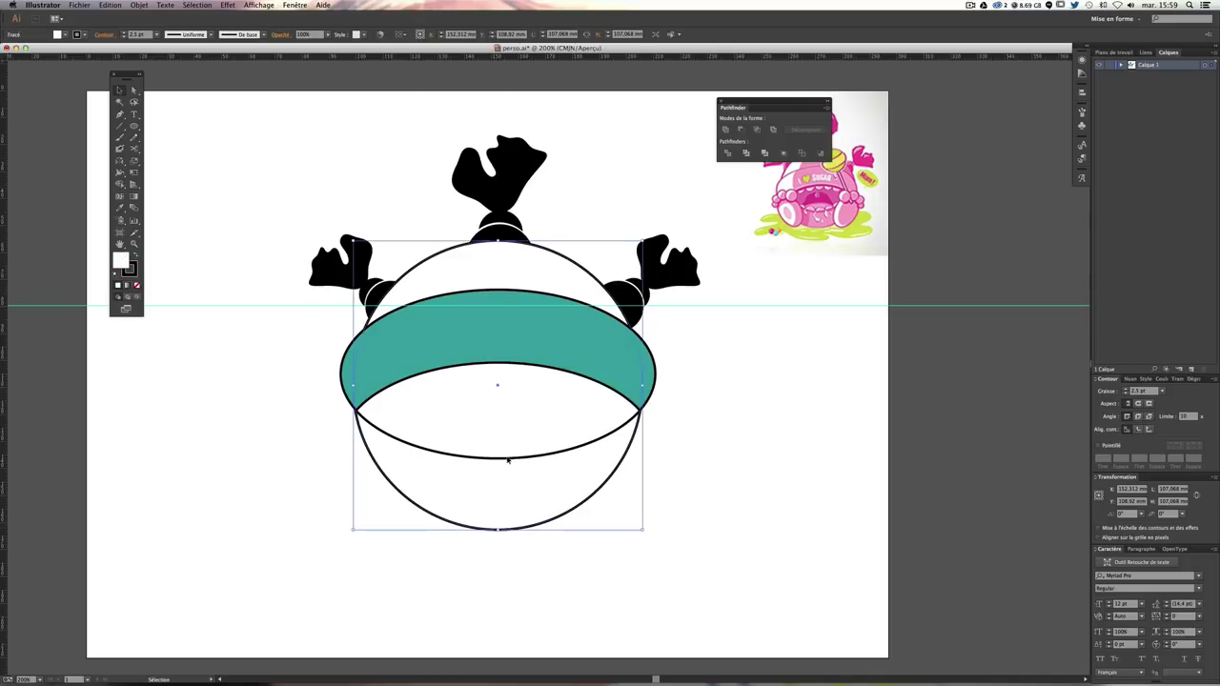
pyautogui.click(588, 468)
pyautogui.click(494, 460)
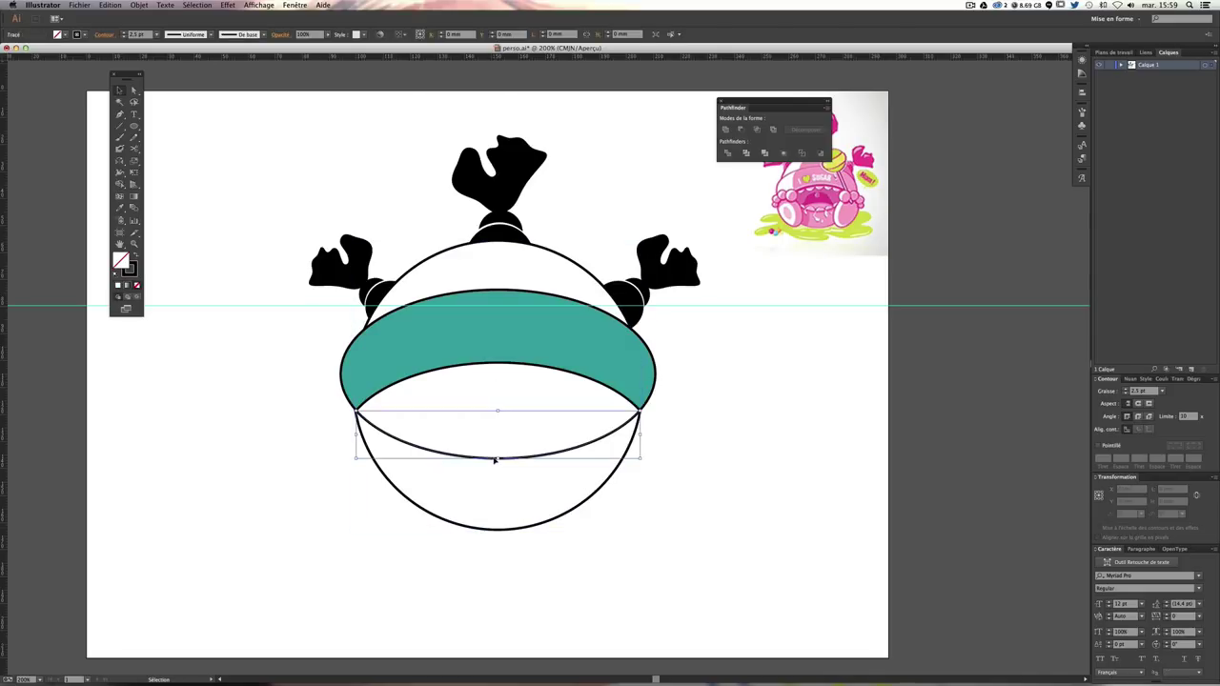
pyautogui.moveTo(497, 459); pyautogui.dragTo(496, 472)
pyautogui.click(708, 448)
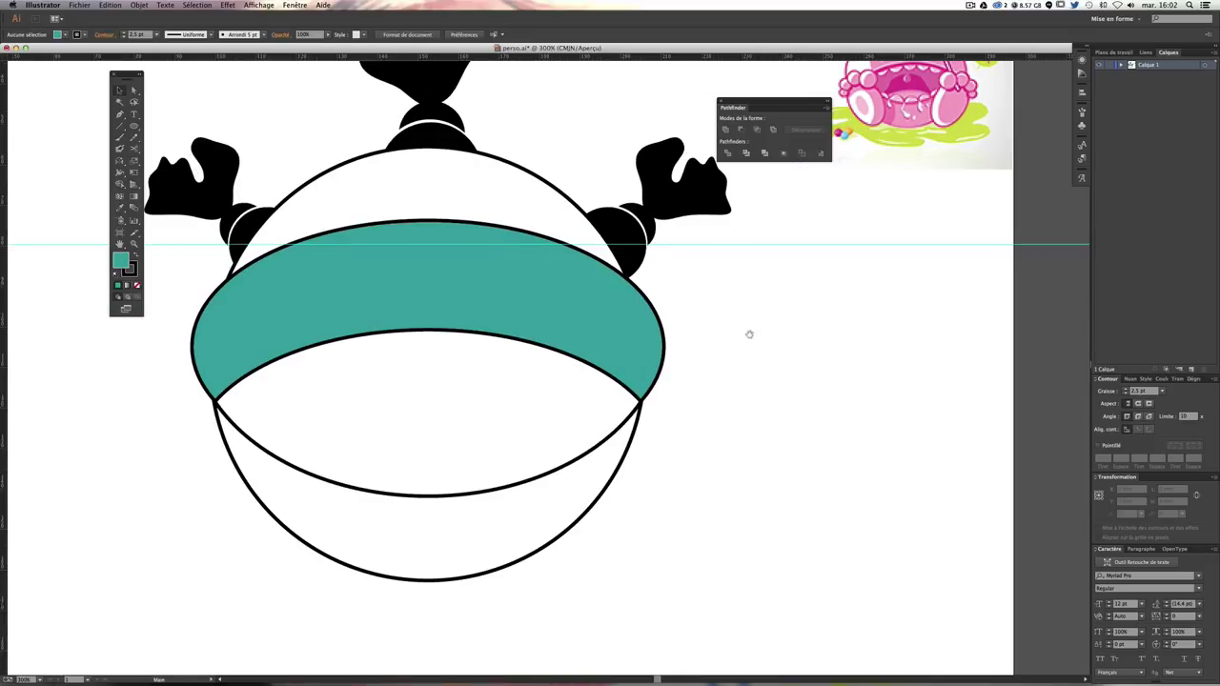
pyautogui.scroll(2, 749, 334)
pyautogui.hscroll(-3, 749, 334)
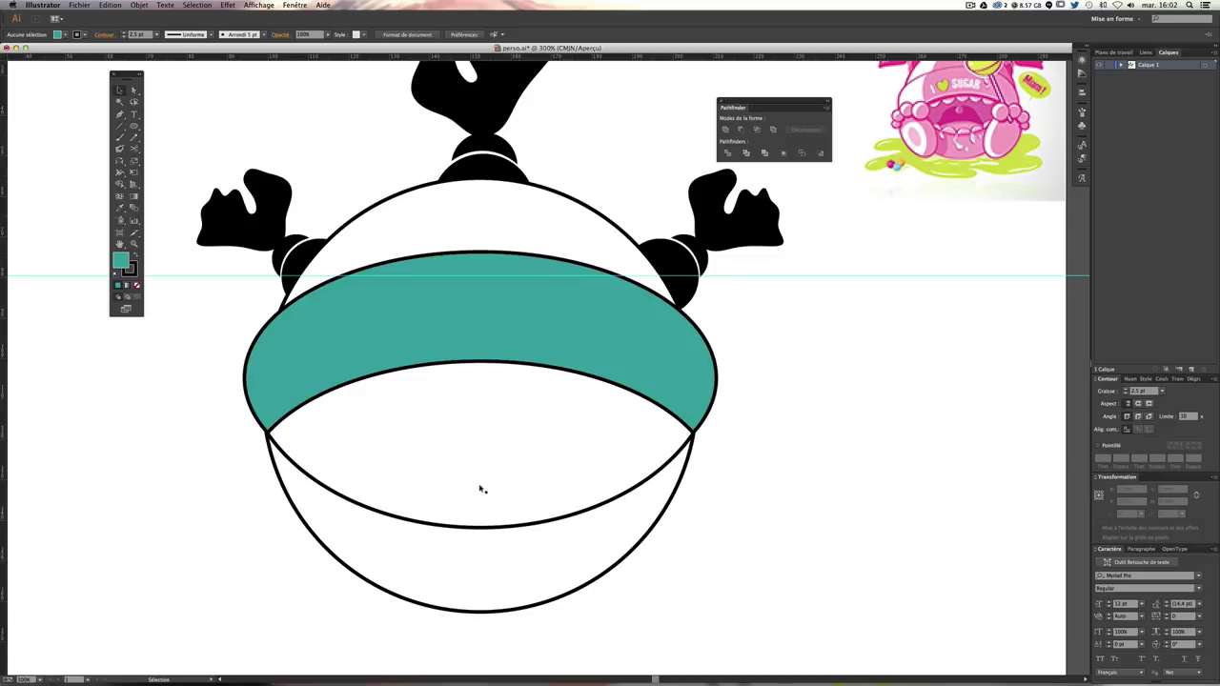
pyautogui.scroll(3, 771, 267)
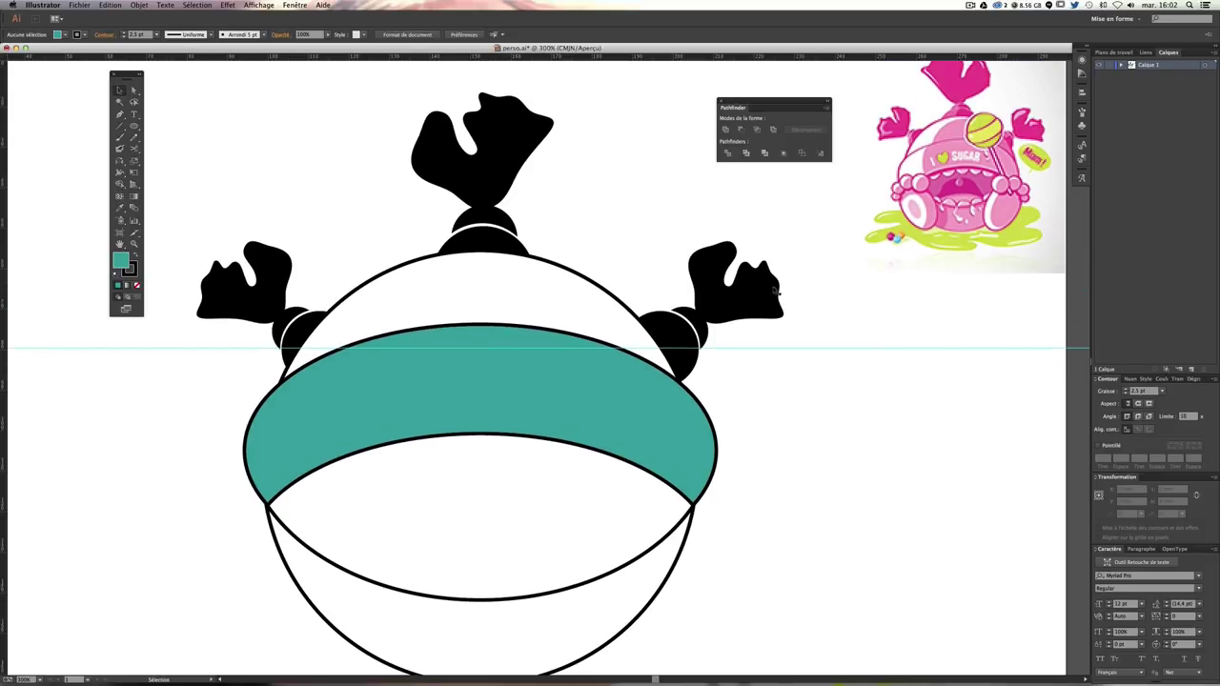
pyautogui.scroll(1, 777, 291)
pyautogui.hscroll(1, 840, 288)
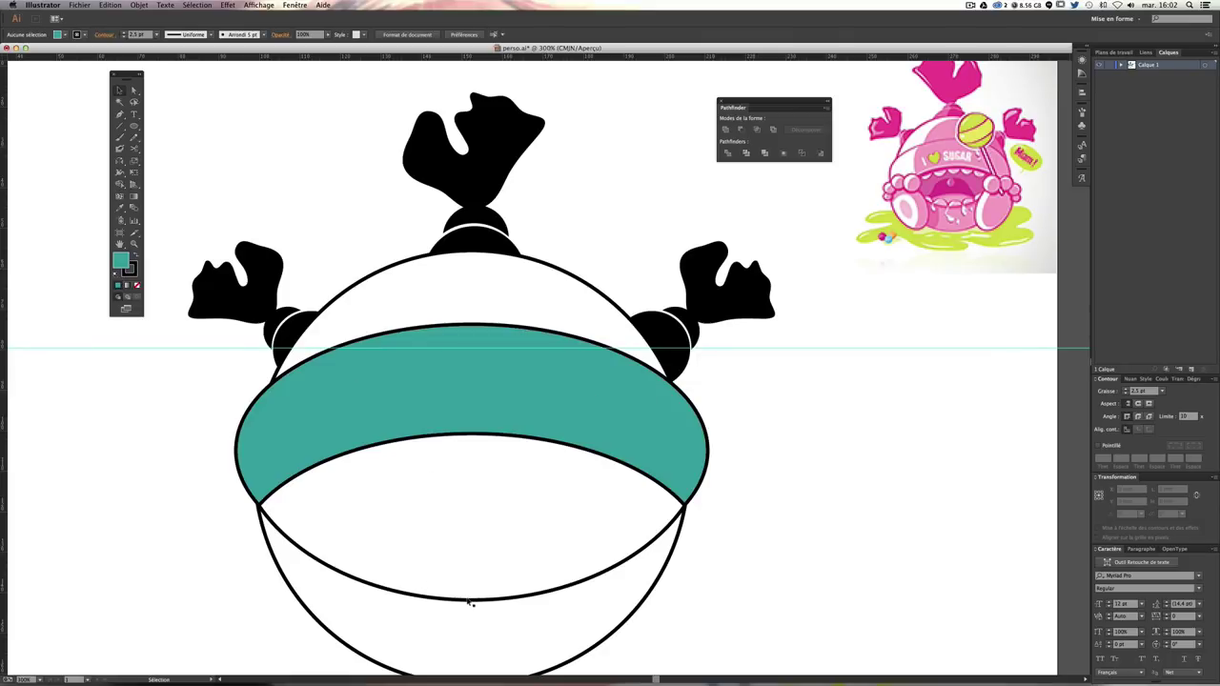
# Step: Draw a small teal, black-outlined circle to the right of the candy body with the Ellipse tool
pyautogui.click(133, 126)
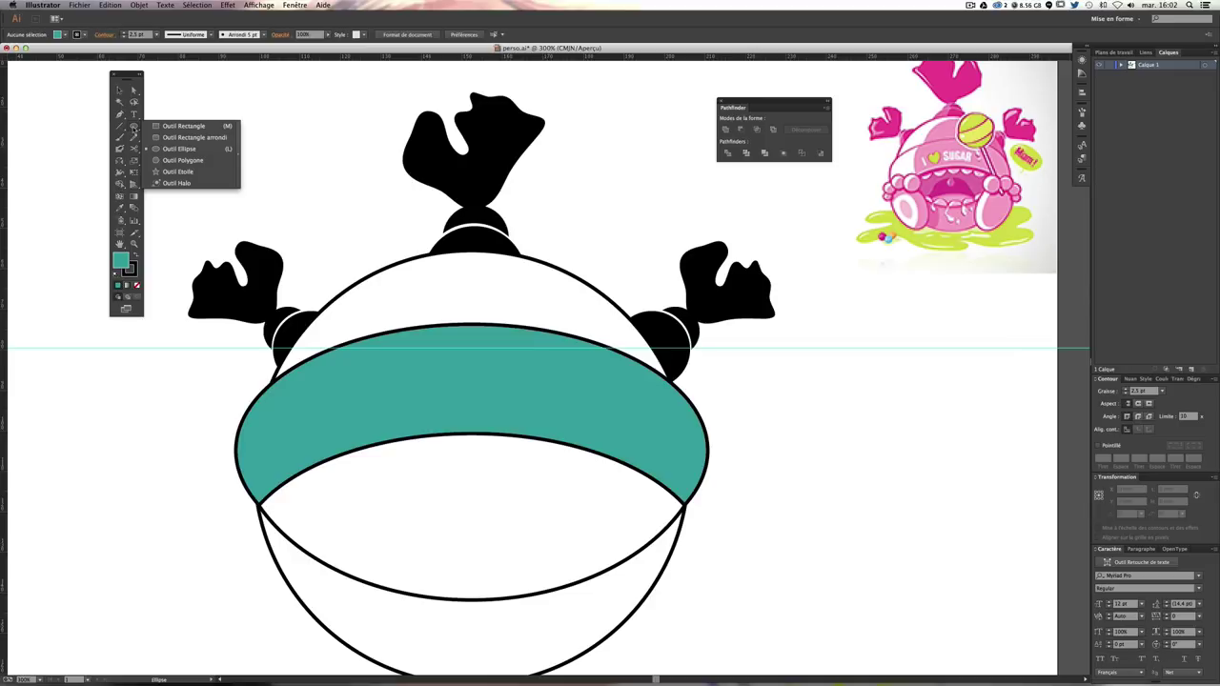
pyautogui.click(181, 148)
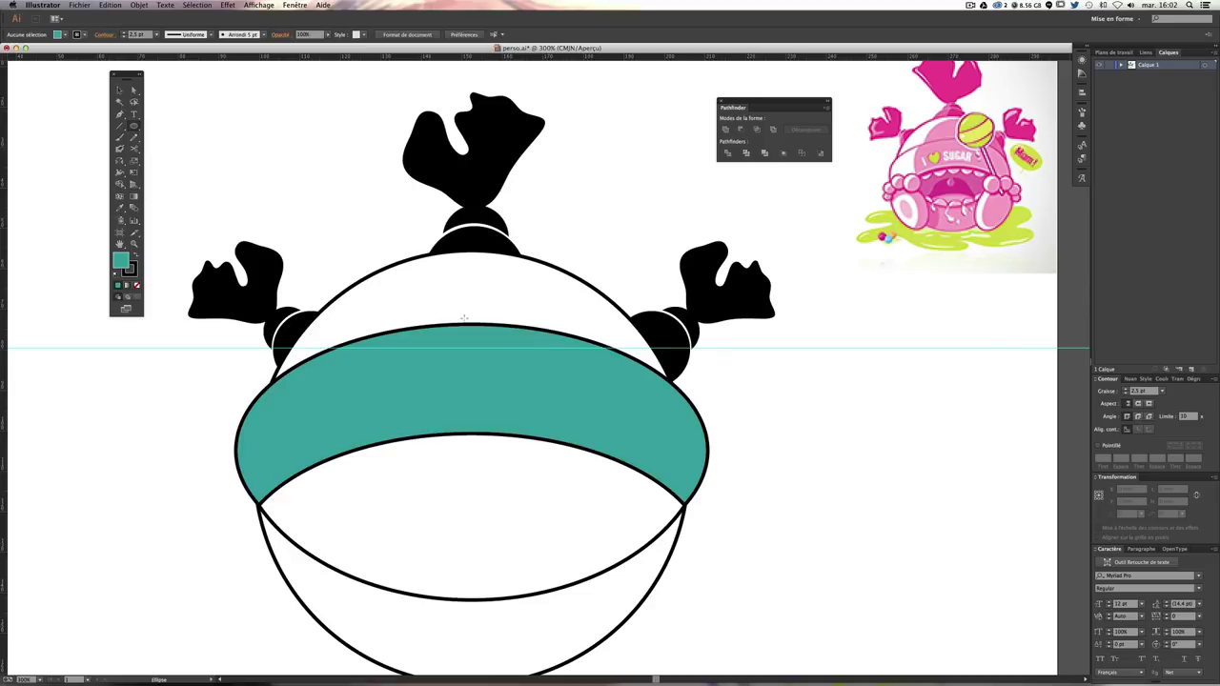
pyautogui.moveTo(443, 315)
pyautogui.mouseDown()
pyautogui.moveTo(387, 308)
pyautogui.moveTo(396, 326)
pyautogui.mouseUp()
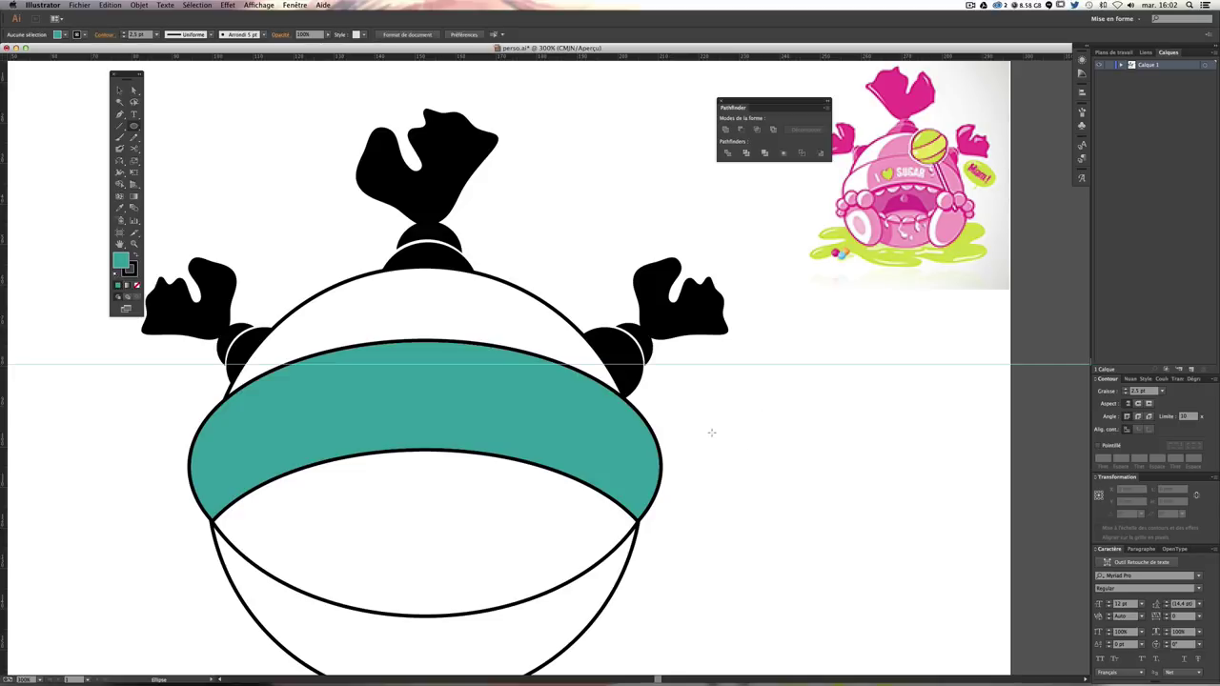
pyautogui.moveTo(711, 433); pyautogui.dragTo(805, 507)
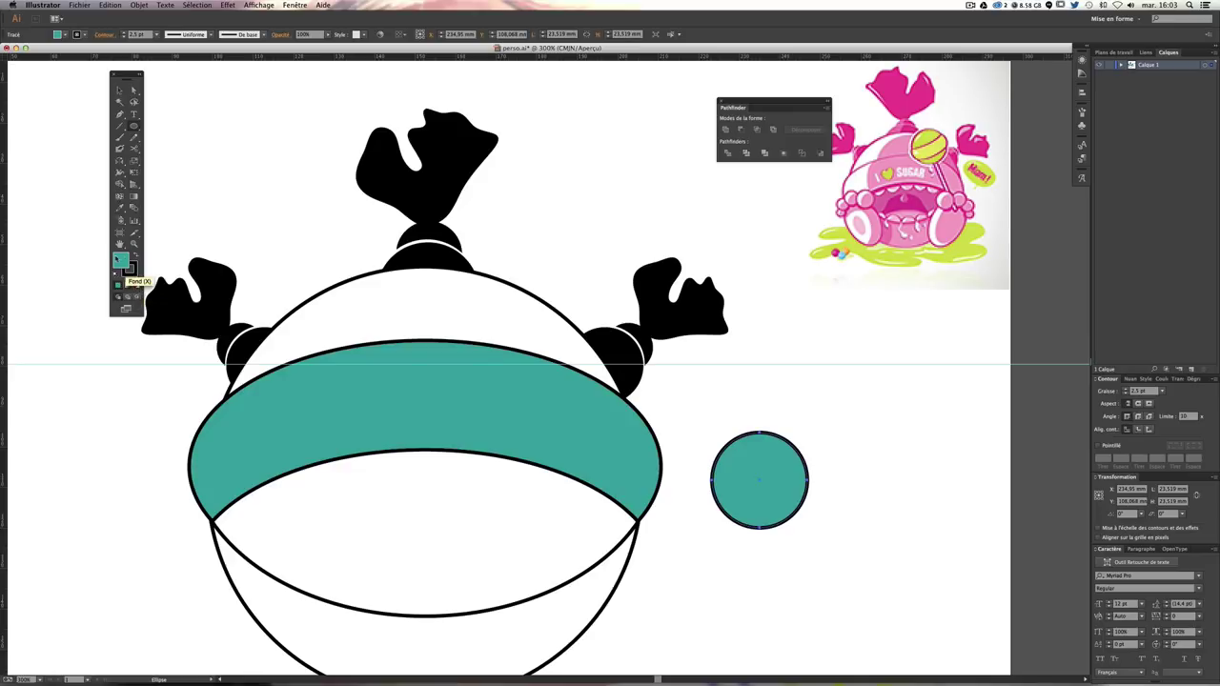
# Step: Cut the circle at its left and right anchors with Scissors and delete the bottom half
pyautogui.click(134, 149)
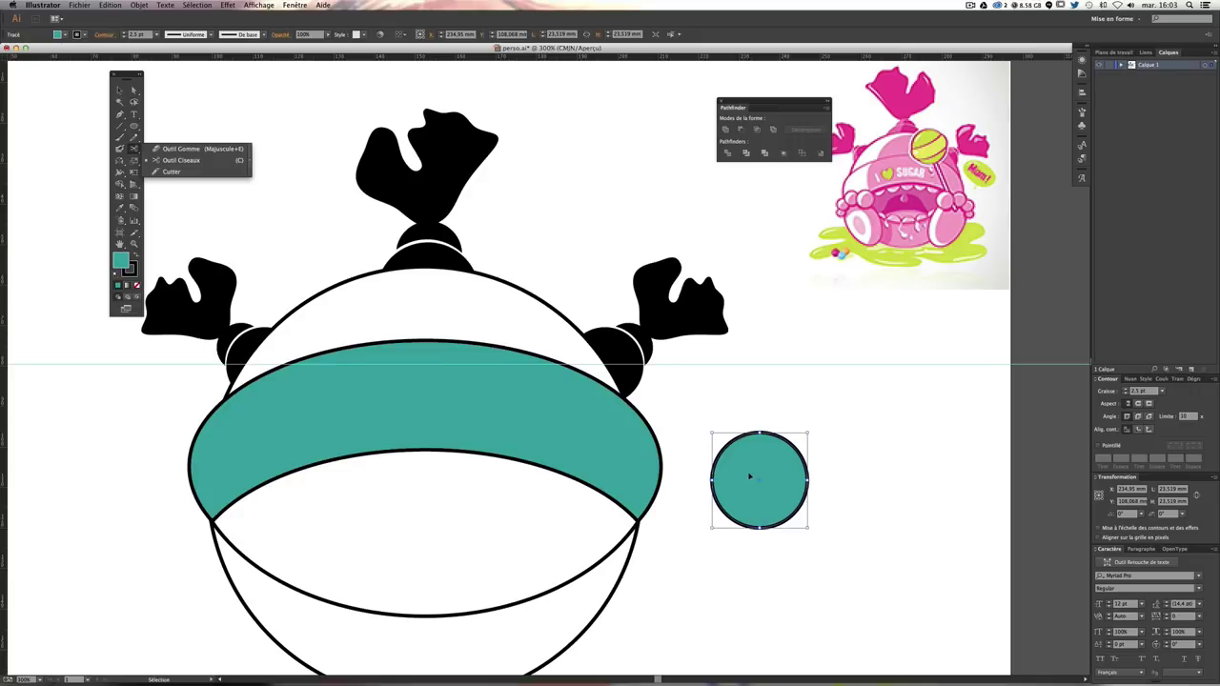
pyautogui.hotkey('ctrl', '+')
pyautogui.moveTo(800, 488); pyautogui.dragTo(503, 242)
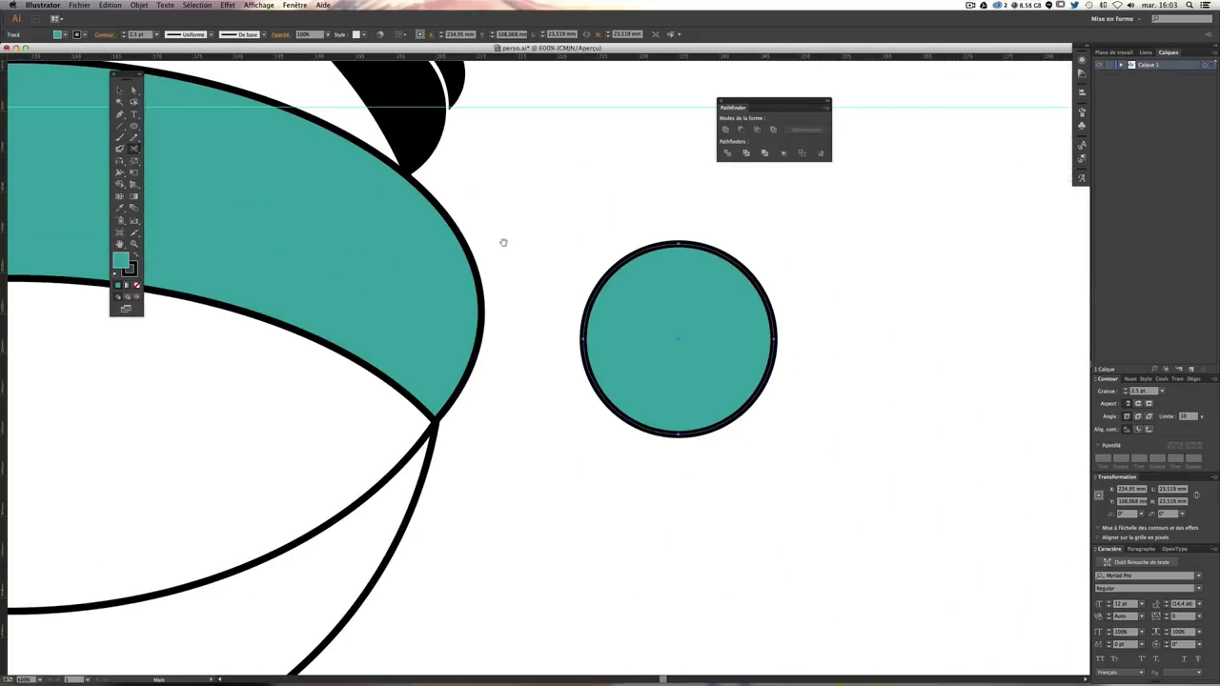
pyautogui.click(583, 338)
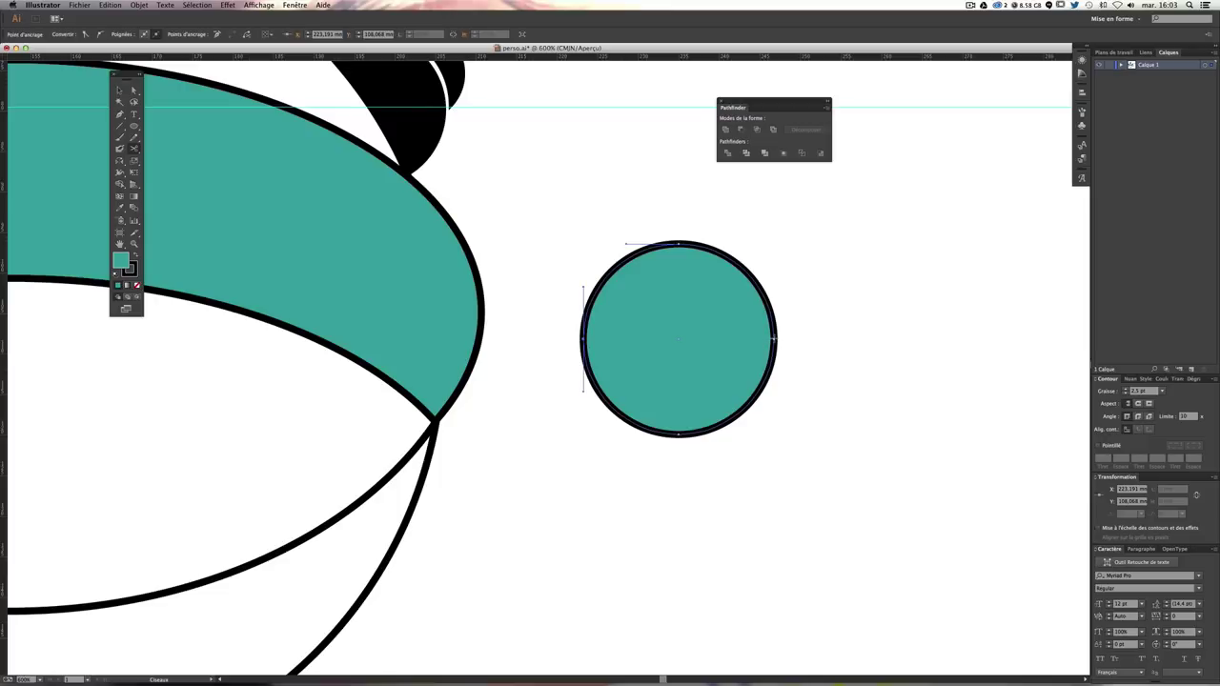
pyautogui.click(773, 338)
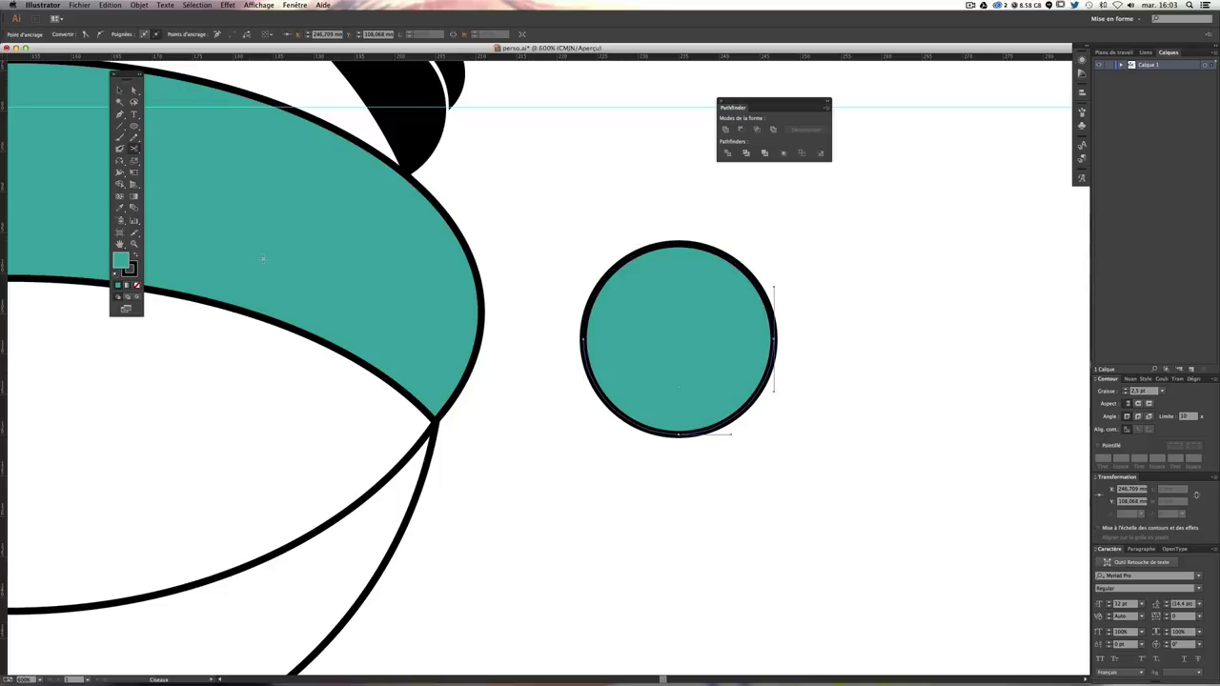
pyautogui.press('Delete')
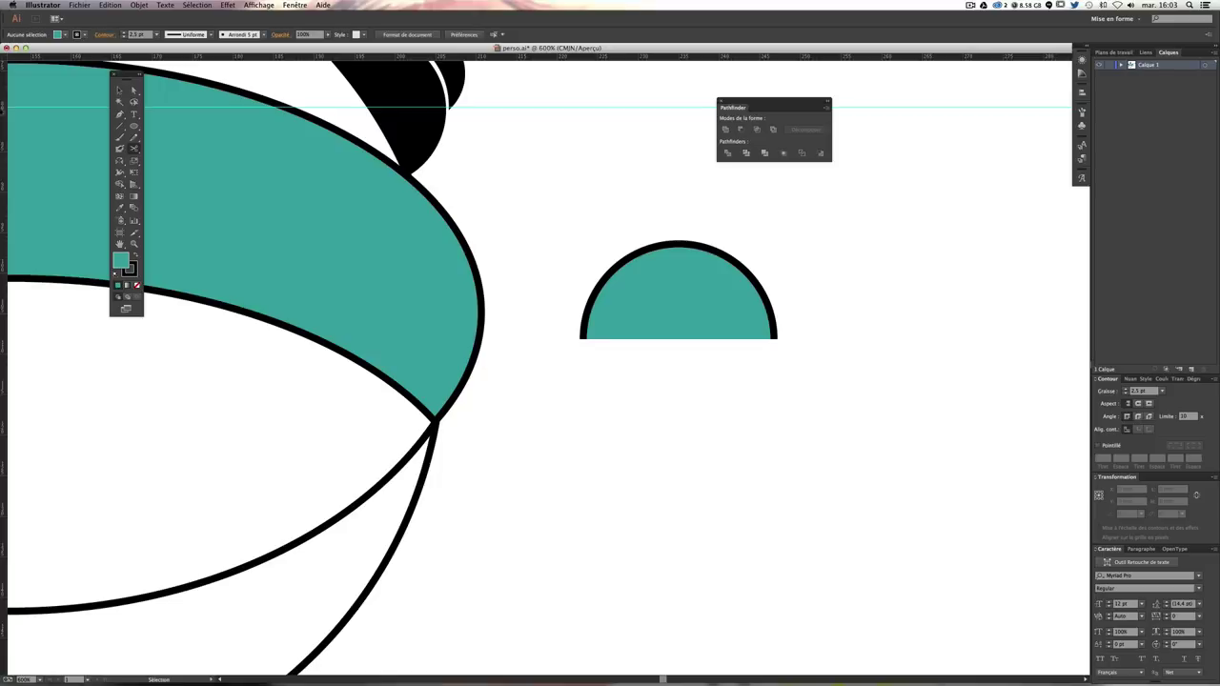
# Step: Rotate the remaining teal half-disc 180° so its flat side faces up
pyautogui.press('v')
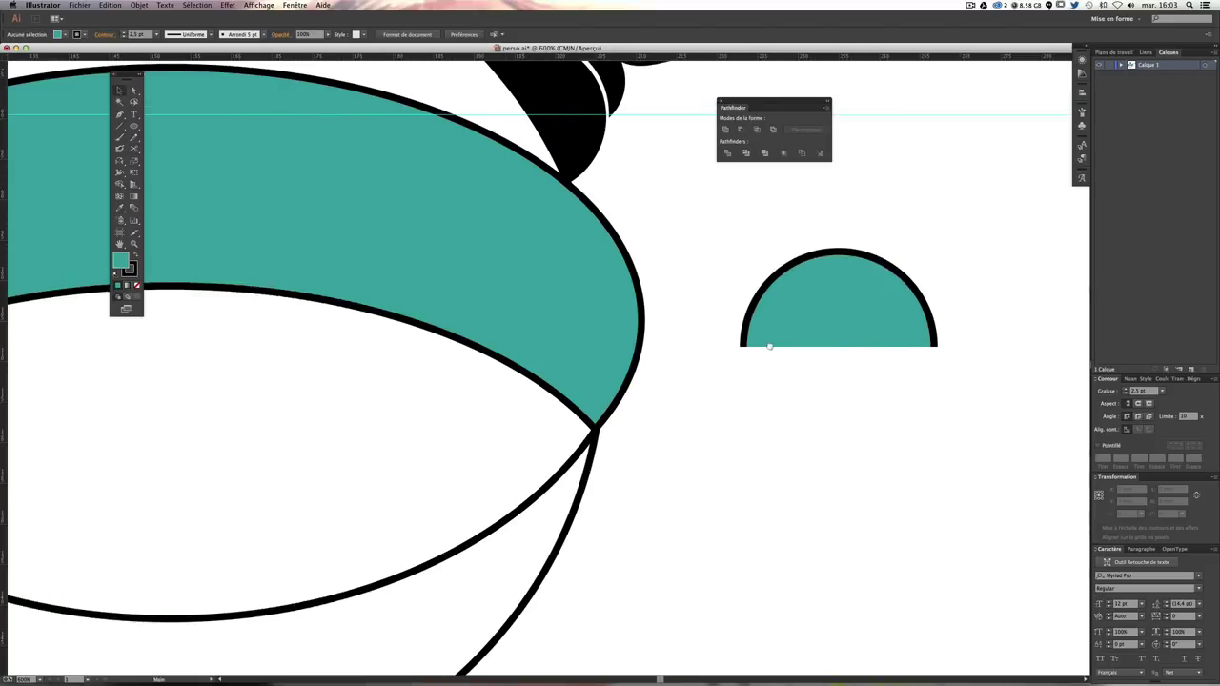
pyautogui.moveTo(642, 318); pyautogui.dragTo(905, 303)
pyautogui.press('super+minus')
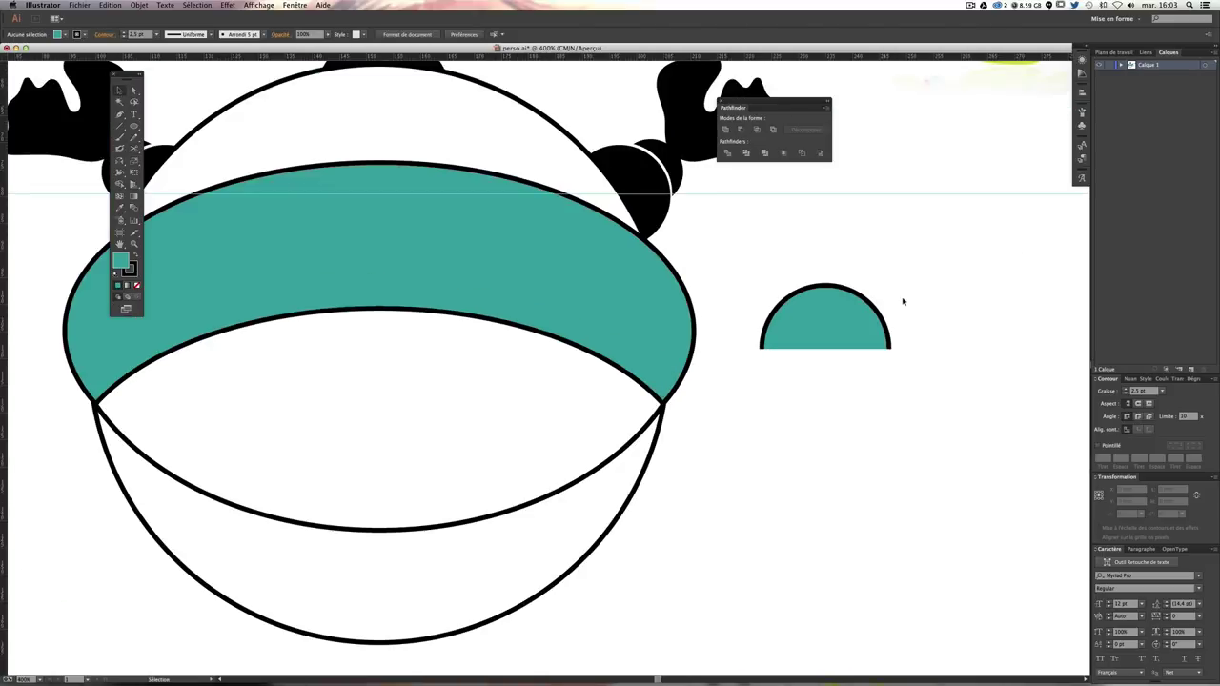
pyautogui.press('super+minus')
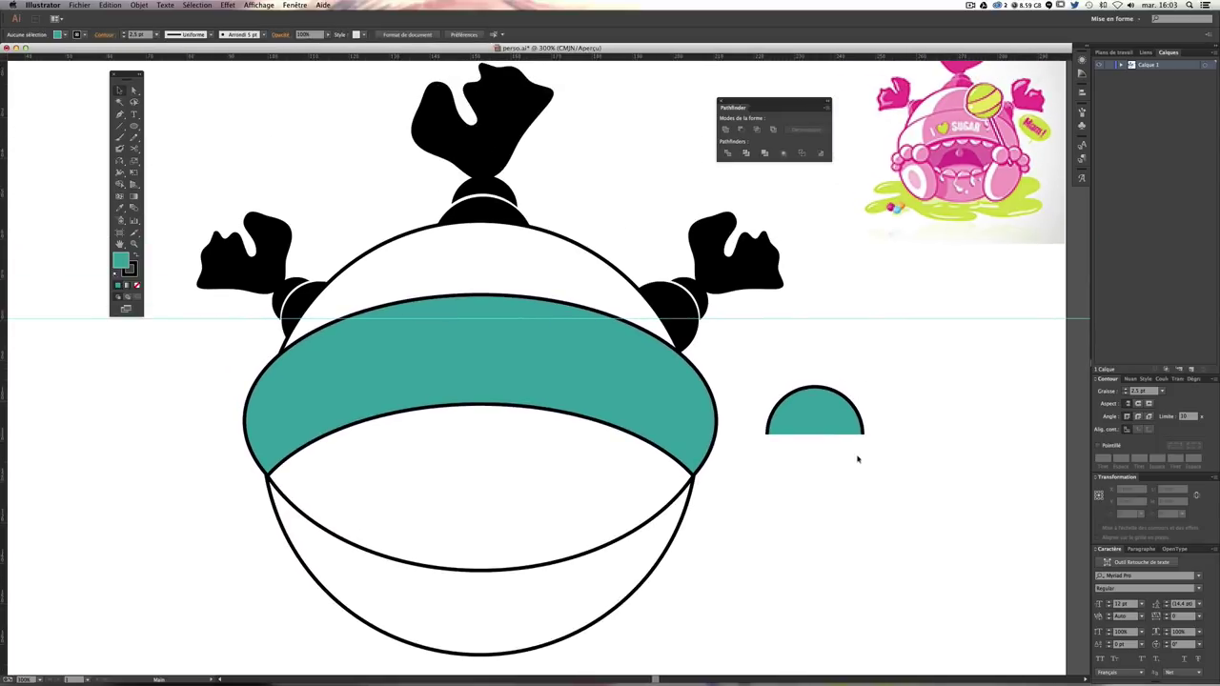
pyautogui.click(825, 426)
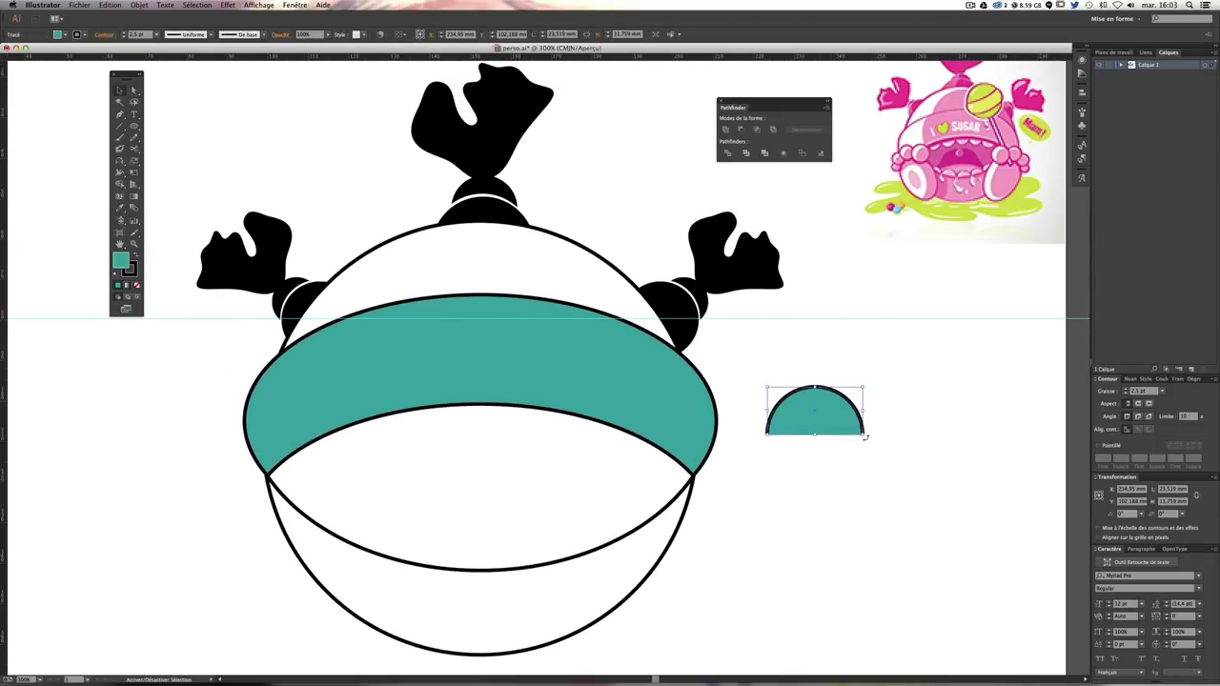
pyautogui.moveTo(864, 437)
pyautogui.mouseDown()
pyautogui.moveTo(767, 435)
pyautogui.moveTo(743, 395)
pyautogui.mouseUp()
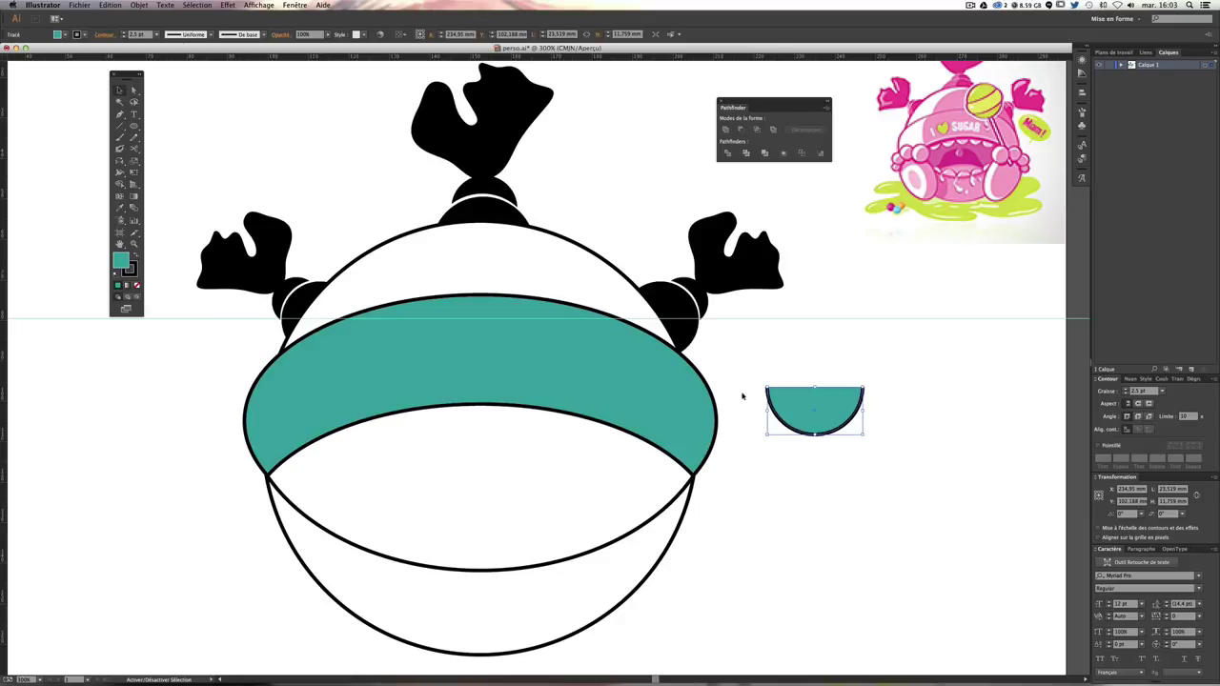
pyautogui.click(962, 438)
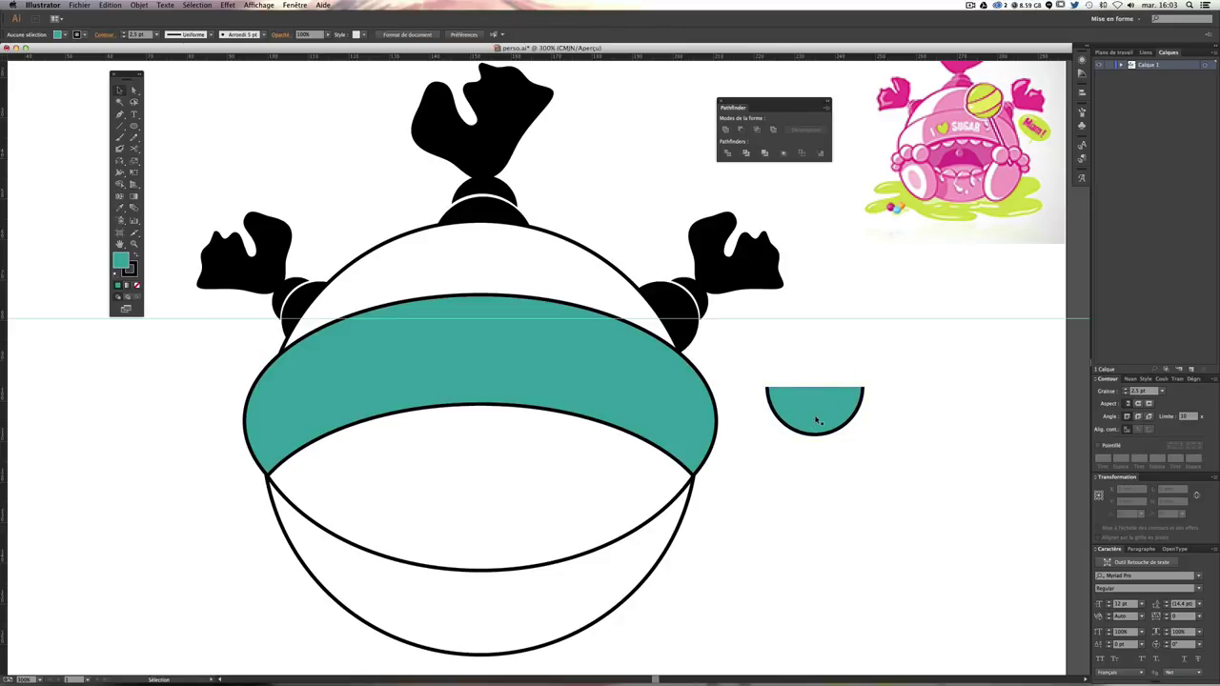
# Step: Move the teal half-disc into the body's lower white area and select the teal band
pyautogui.moveTo(816, 420); pyautogui.dragTo(499, 479)
pyautogui.click(391, 388)
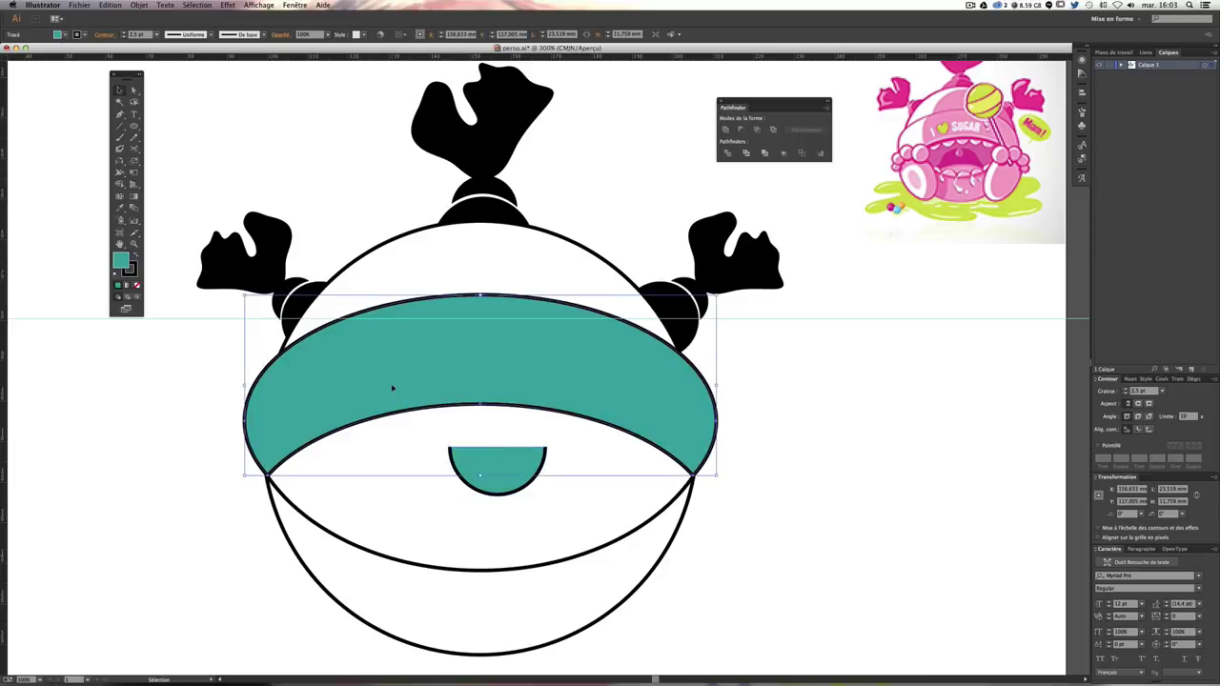
pyautogui.doubleClick(121, 261)
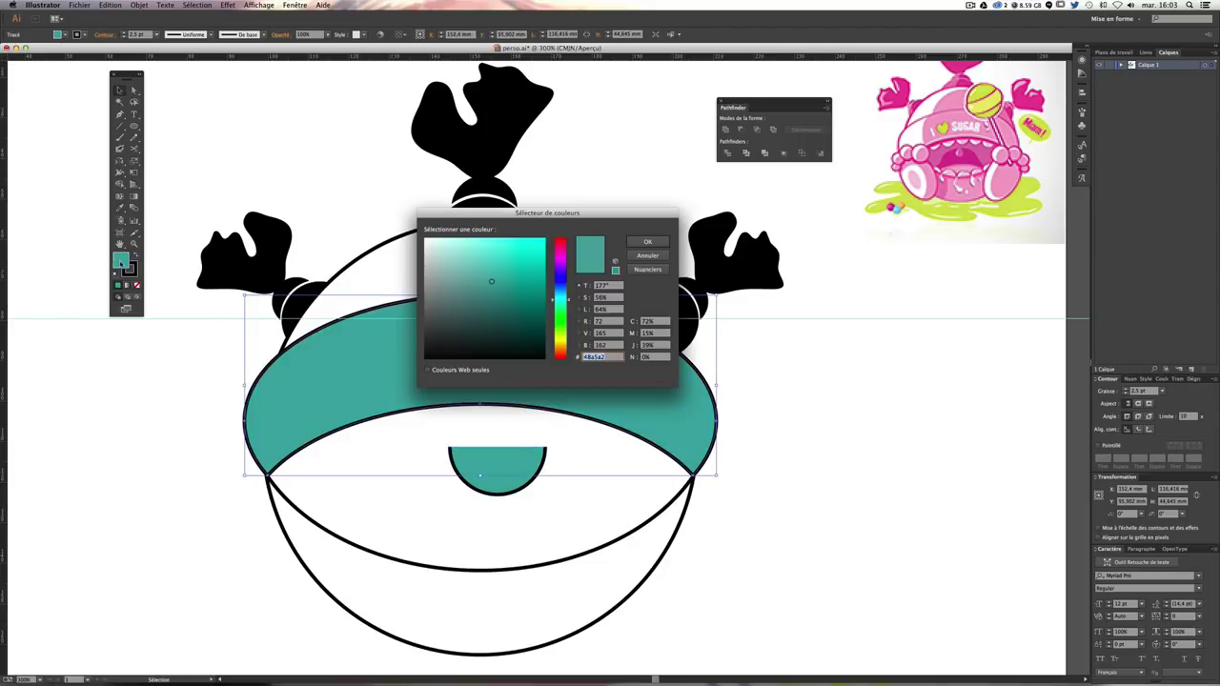
pyautogui.press('Return')
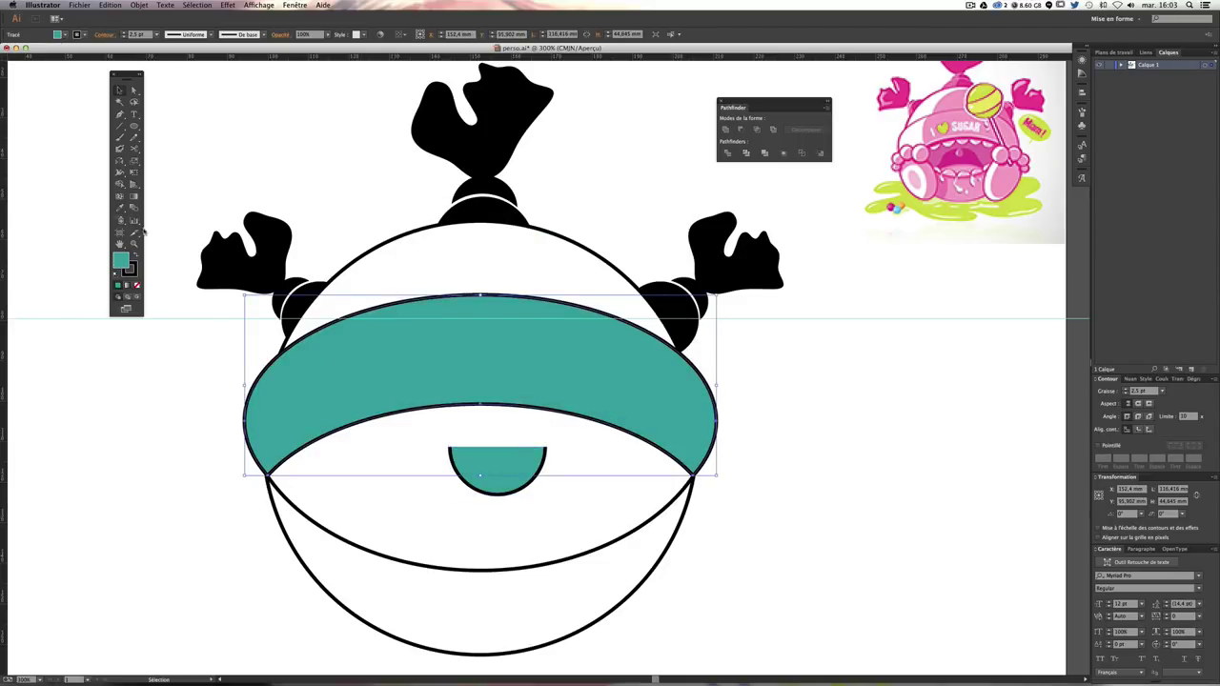
# Step: Change the band's fill to a light pink in the Color Picker
pyautogui.scroll(2, 738, 271)
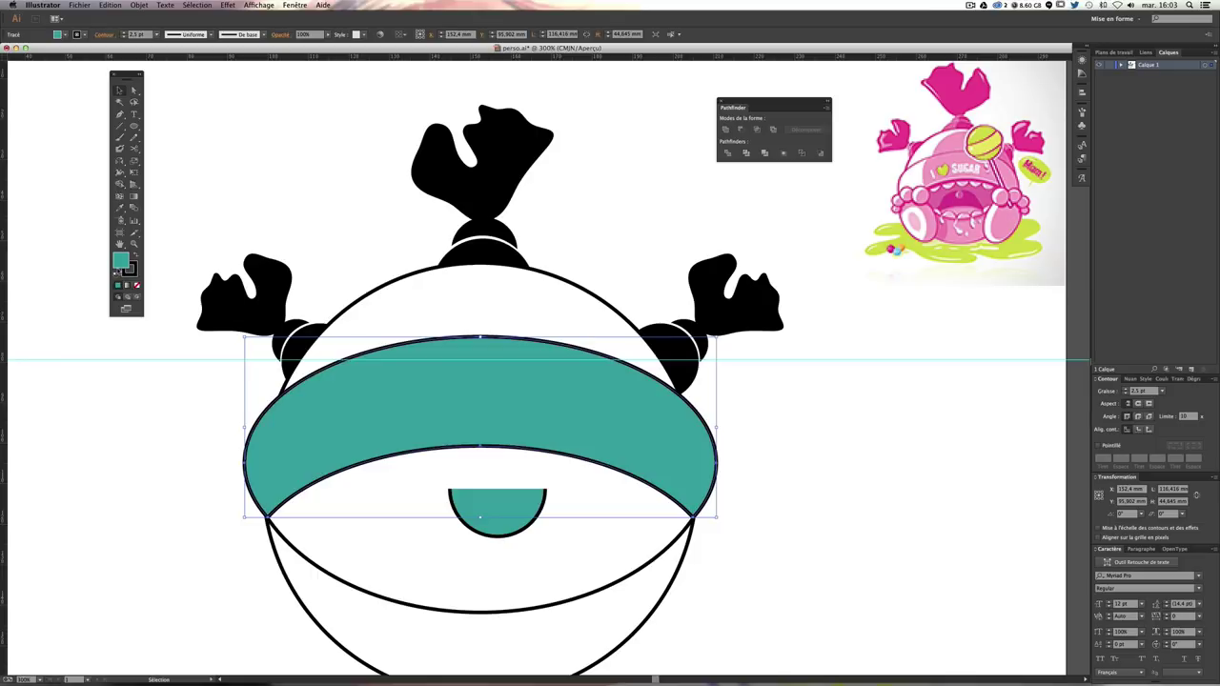
pyautogui.doubleClick(121, 261)
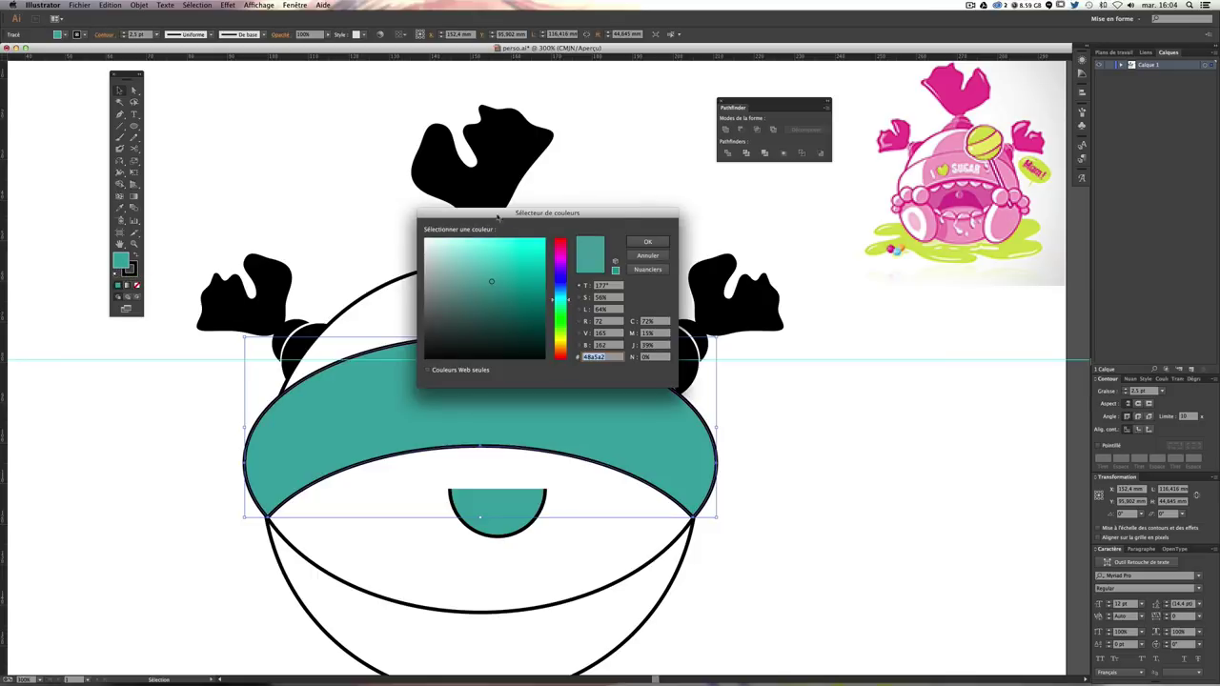
pyautogui.moveTo(496, 218); pyautogui.dragTo(334, 166)
pyautogui.moveTo(400, 217); pyautogui.dragTo(400, 206)
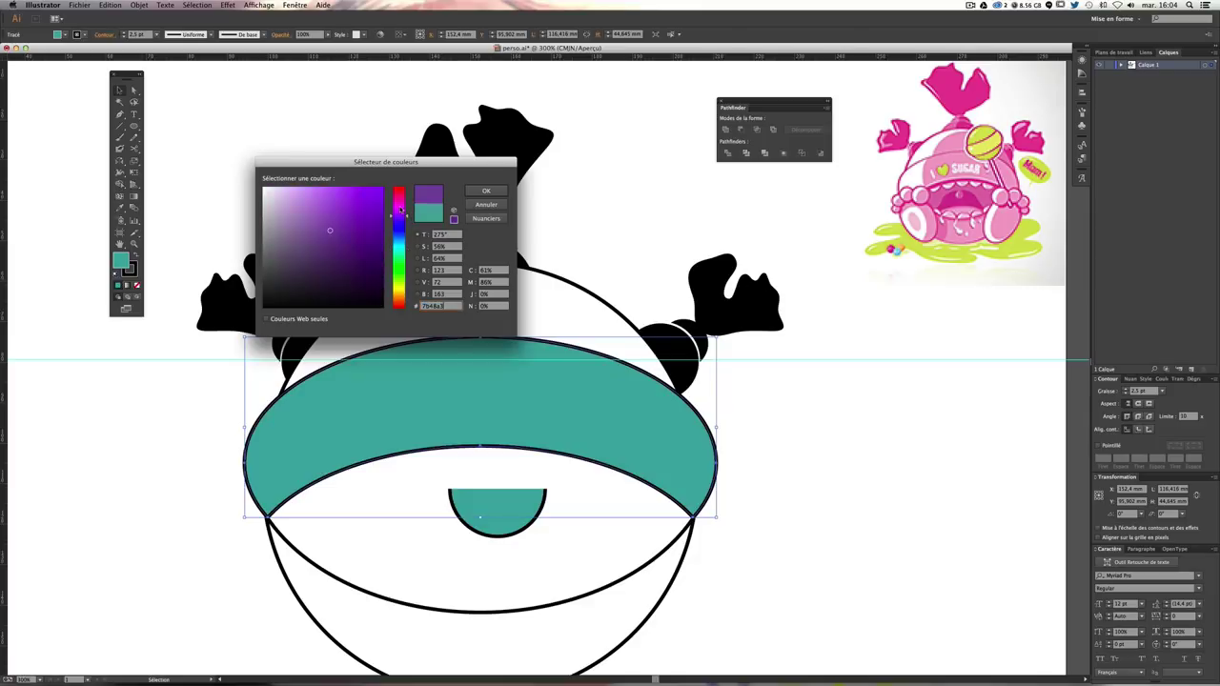
pyautogui.click(287, 198)
pyautogui.click(287, 203)
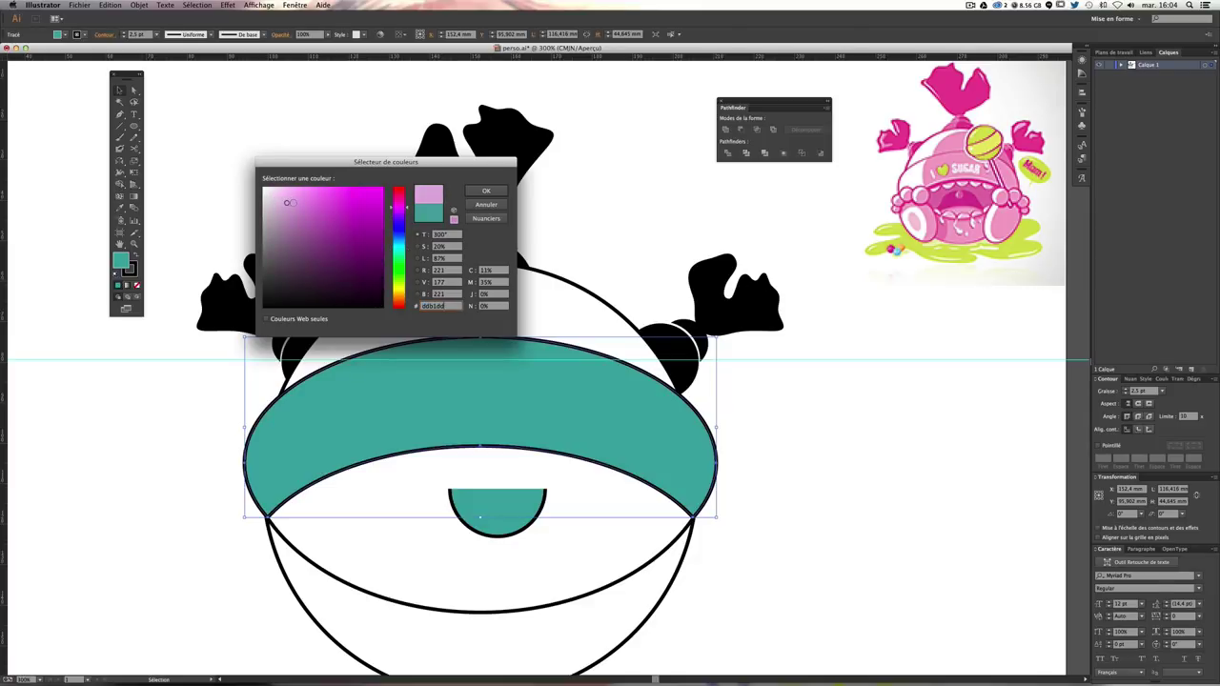
pyautogui.click(488, 192)
pyautogui.click(822, 395)
pyautogui.moveTo(844, 403); pyautogui.dragTo(793, 371)
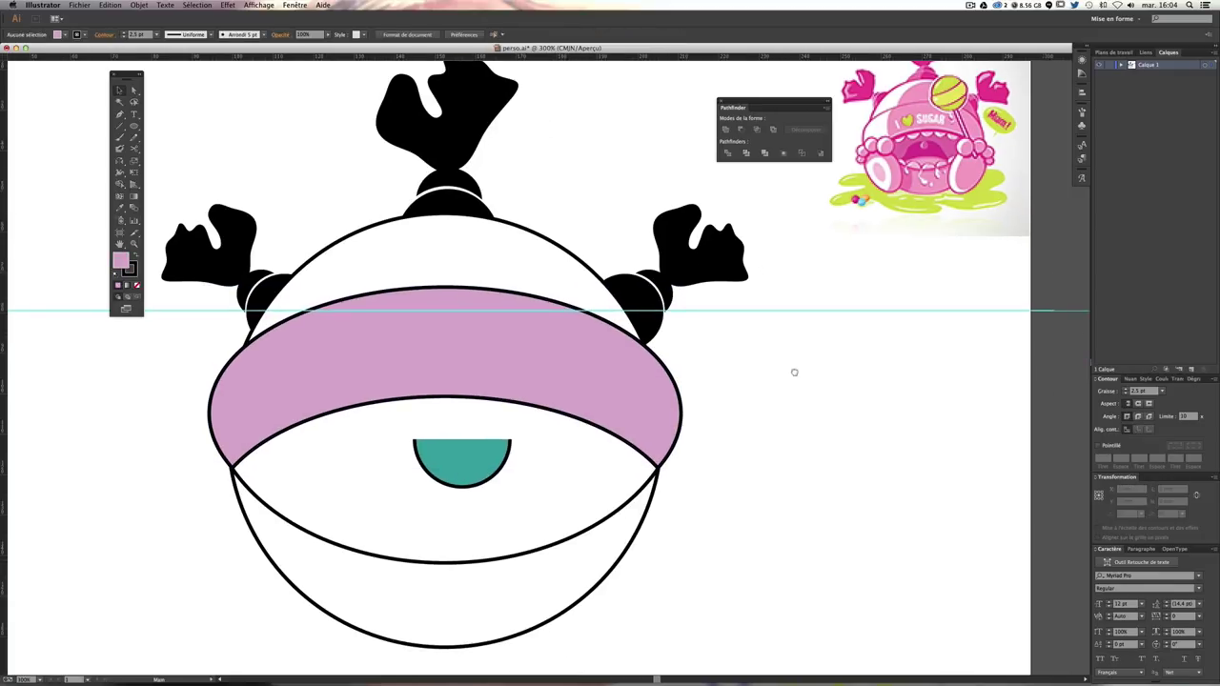
pyautogui.click(426, 415)
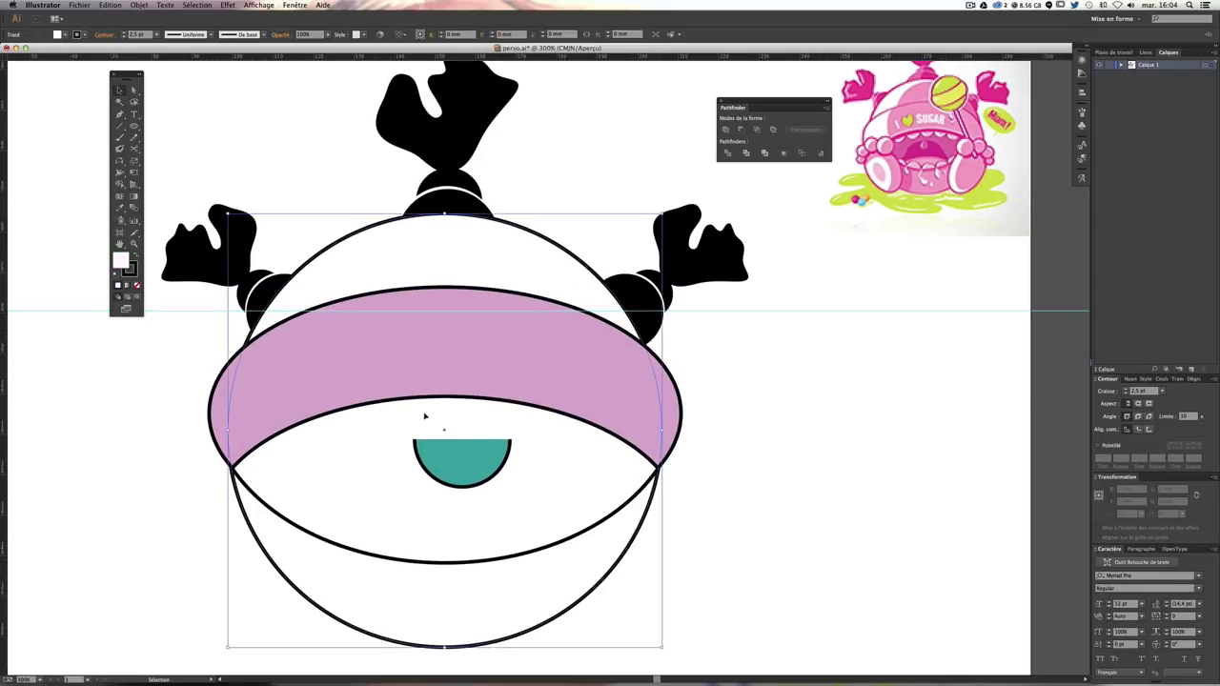
# Step: Draw a small square above the artboard and fill it with hot pink sampled from the reference
pyautogui.click(767, 459)
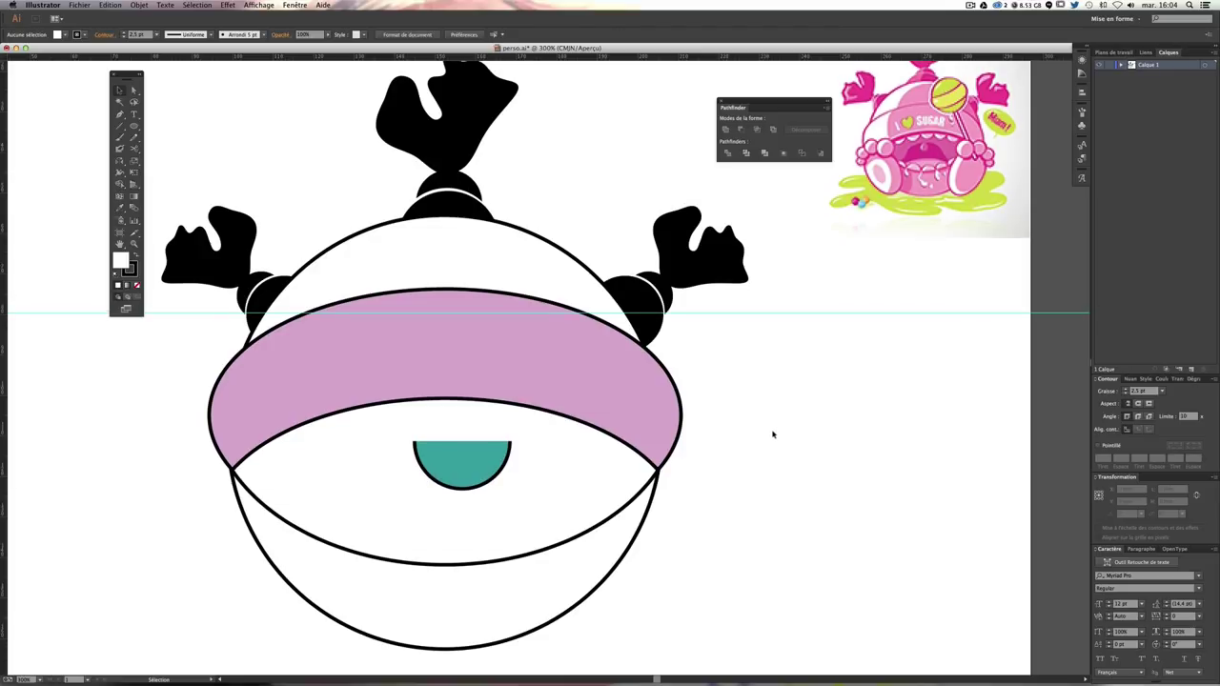
pyautogui.moveTo(830, 357)
pyautogui.mouseDown()
pyautogui.moveTo(805, 452)
pyautogui.moveTo(746, 477)
pyautogui.mouseUp()
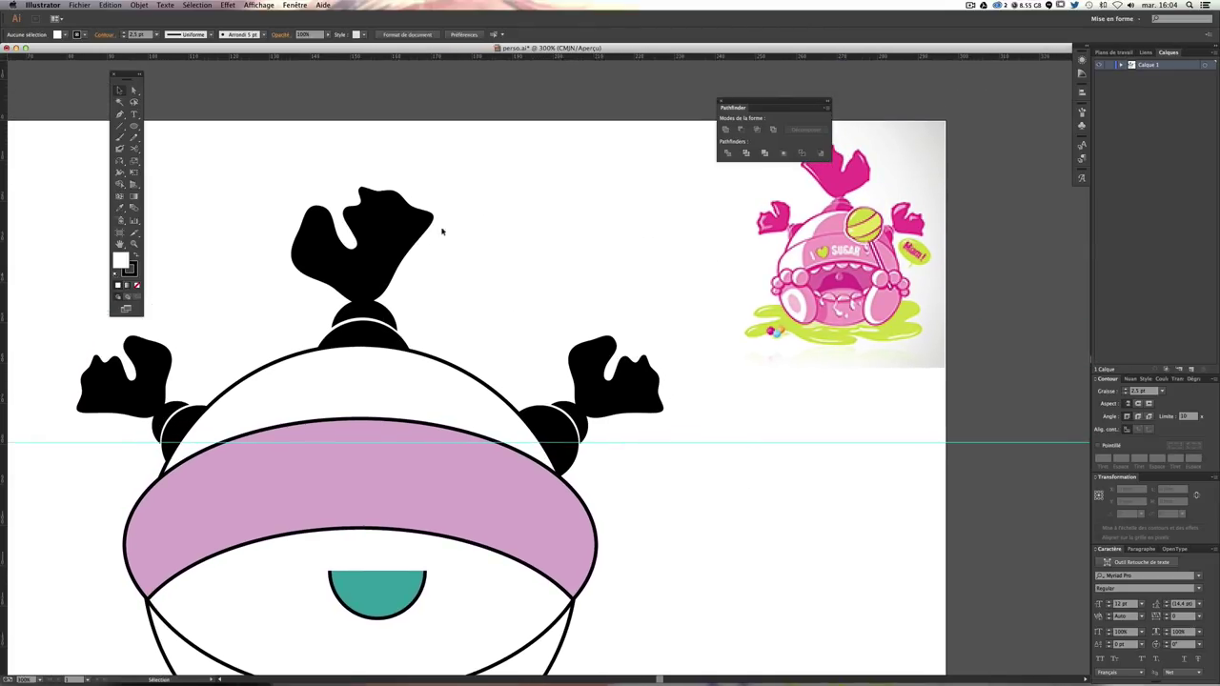
pyautogui.moveTo(133, 126); pyautogui.dragTo(160, 132)
pyautogui.moveTo(553, 112); pyautogui.dragTo(553, 115)
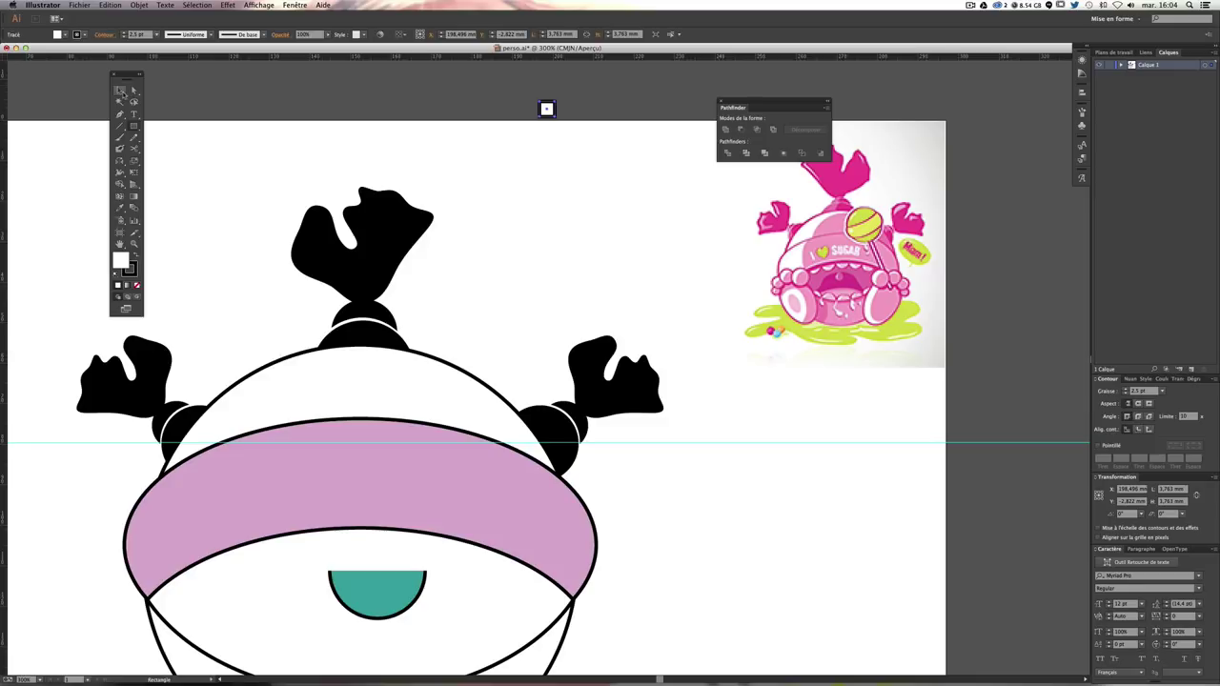
pyautogui.click(120, 92)
pyautogui.click(130, 271)
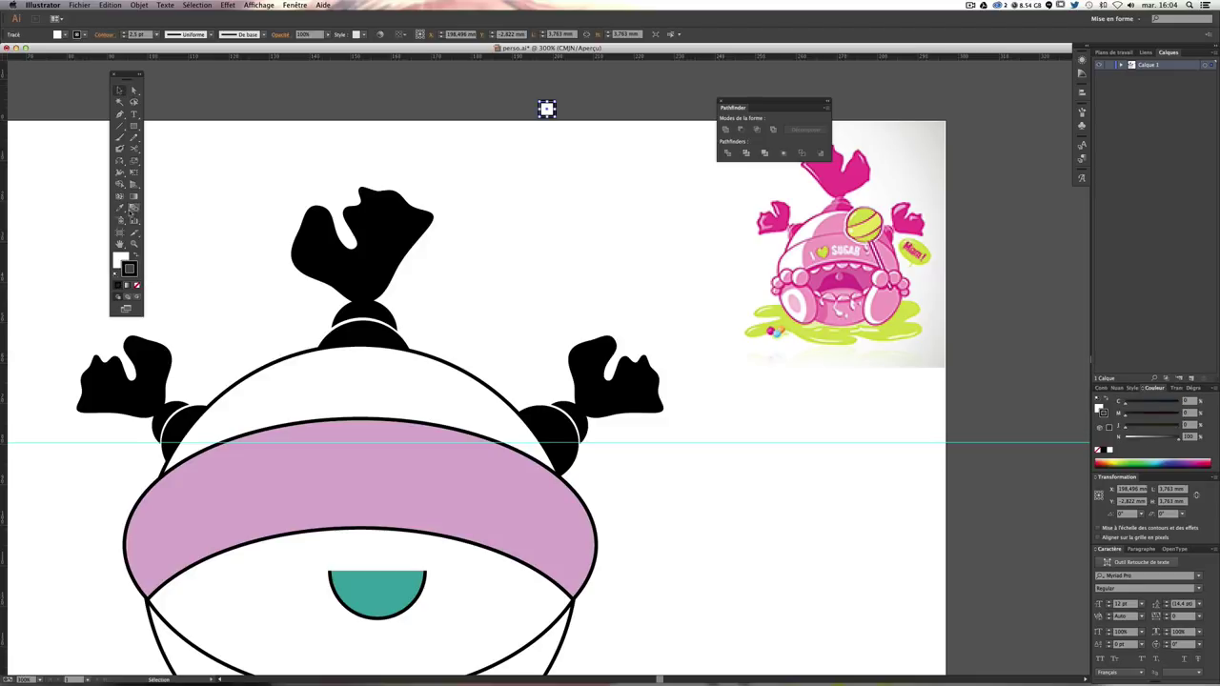
pyautogui.click(120, 207)
pyautogui.click(827, 163)
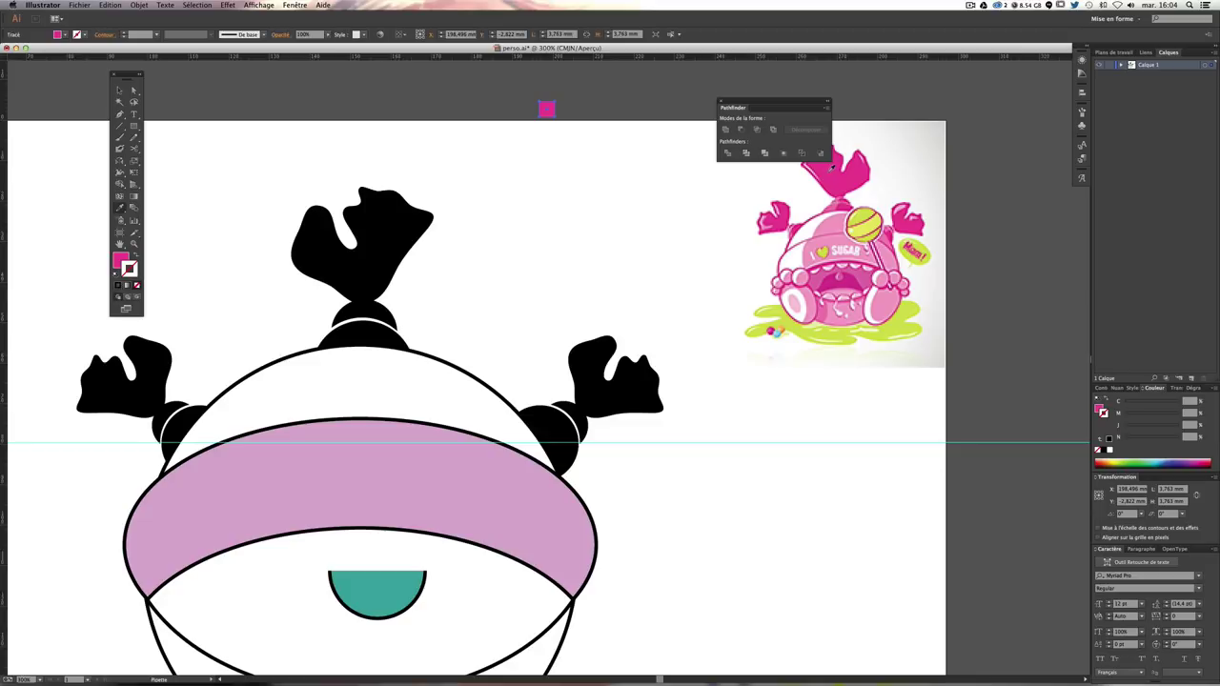
pyautogui.hotkey('ctrl', 'shift', 'a')
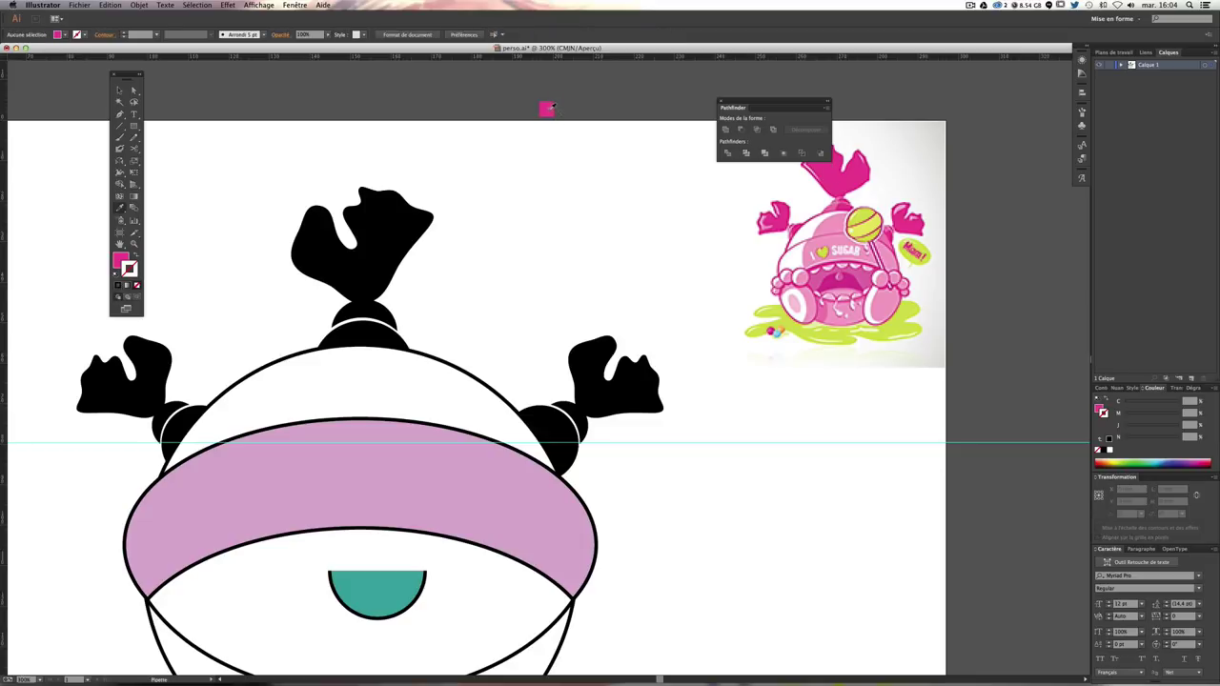
# Step: Alt-copy the square to the right and recolour it with a lighter pink from the reference
pyautogui.click(119, 89)
pyautogui.moveTo(561, 116); pyautogui.dragTo(565, 111)
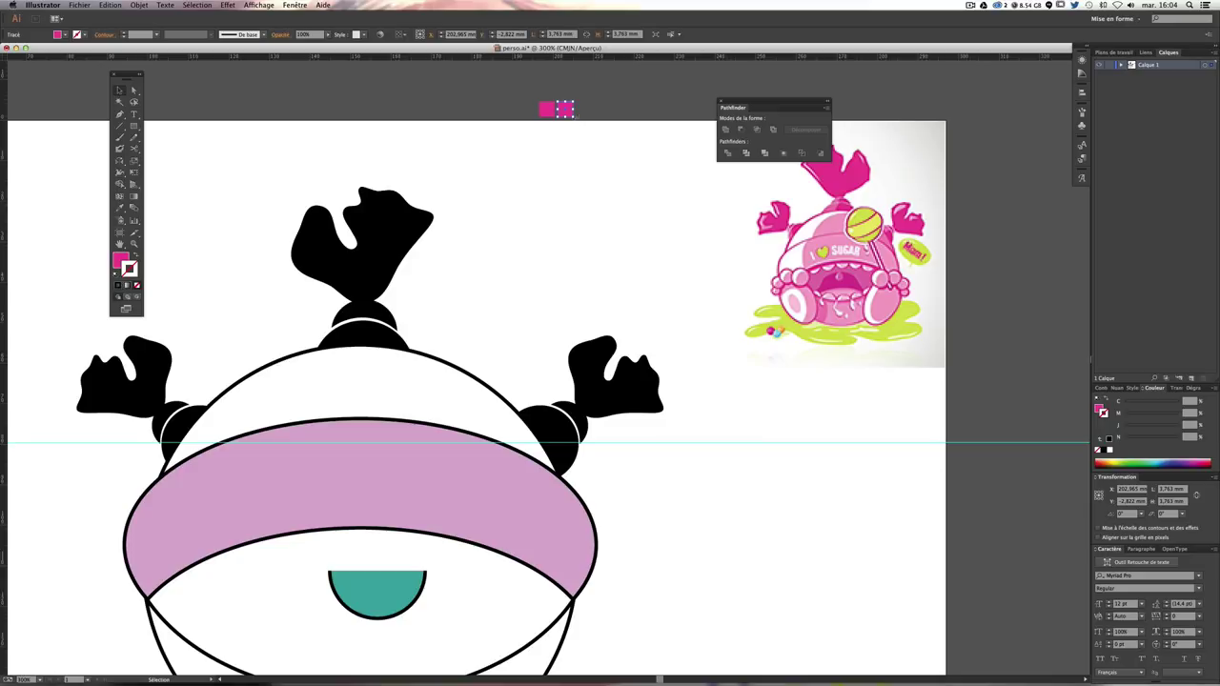
pyautogui.click(119, 207)
pyautogui.click(820, 224)
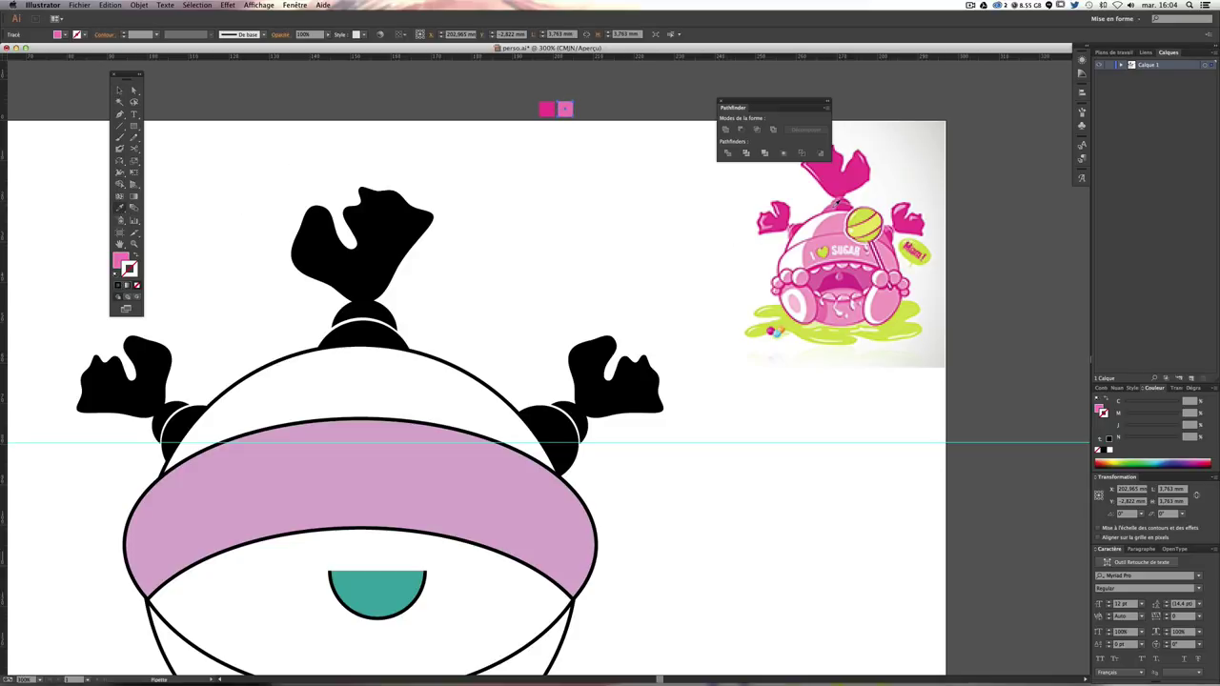
pyautogui.press('v')
pyautogui.click(836, 224)
pyautogui.click(838, 229)
pyautogui.click(568, 109)
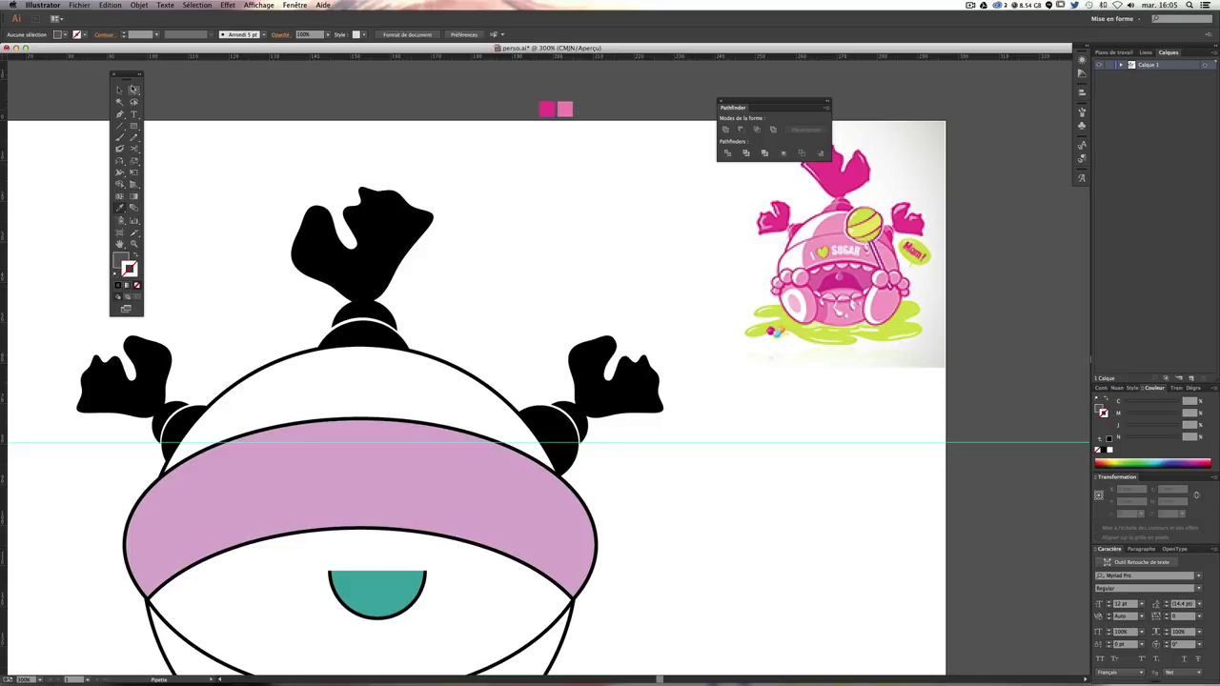
# Step: Add a third square copy filled with a pale pink sampled from the reference
pyautogui.press('v')
pyautogui.moveTo(567, 111); pyautogui.dragTo(587, 112)
pyautogui.click(119, 208)
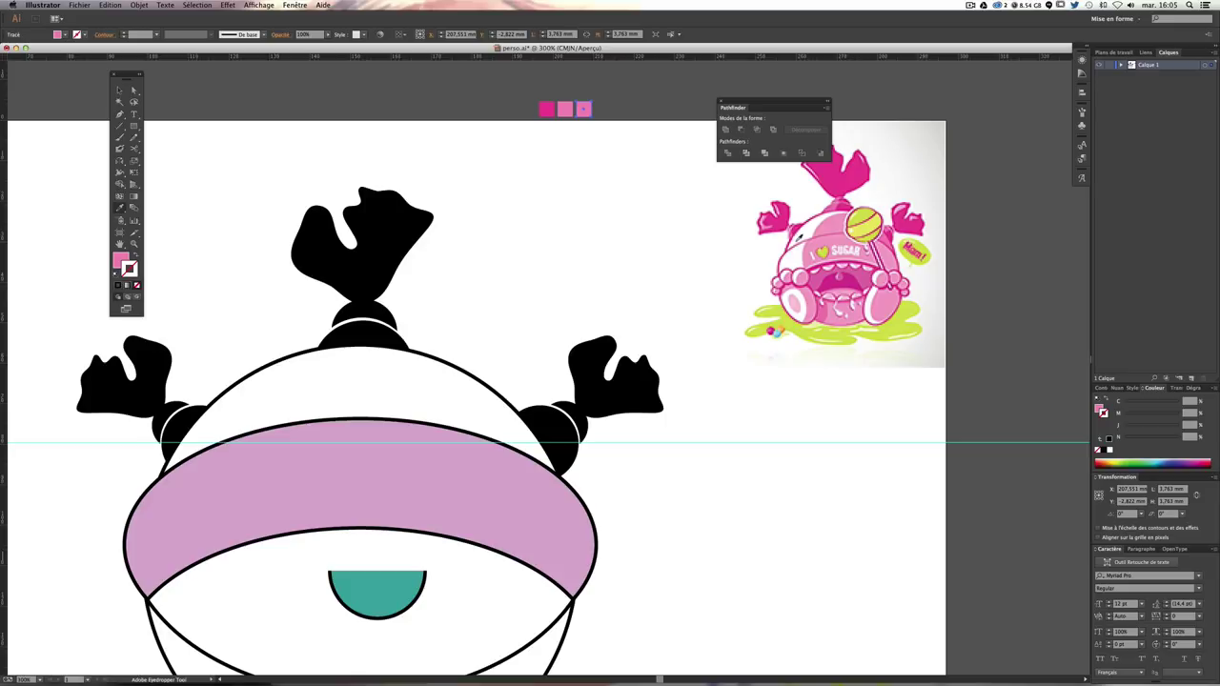
pyautogui.click(844, 238)
pyautogui.press('super+shift+a')
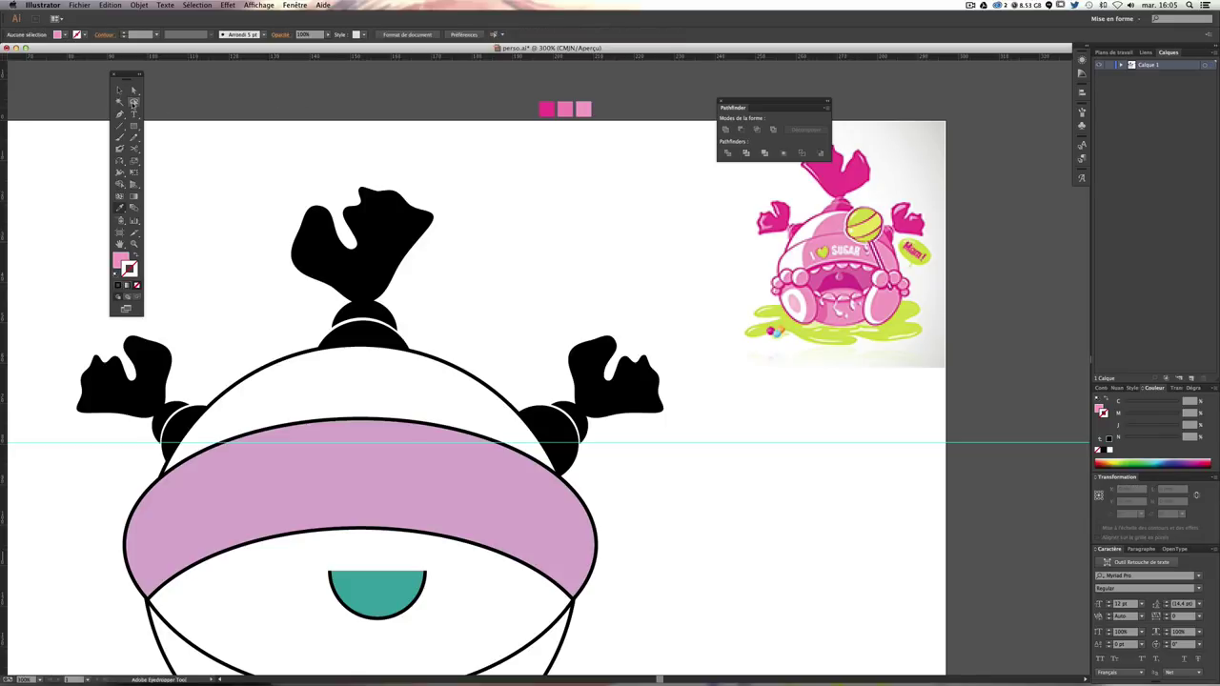
# Step: Add a fourth square copy filled with lime green sampled from the lollipop
pyautogui.click(119, 90)
pyautogui.moveTo(591, 114); pyautogui.dragTo(606, 114)
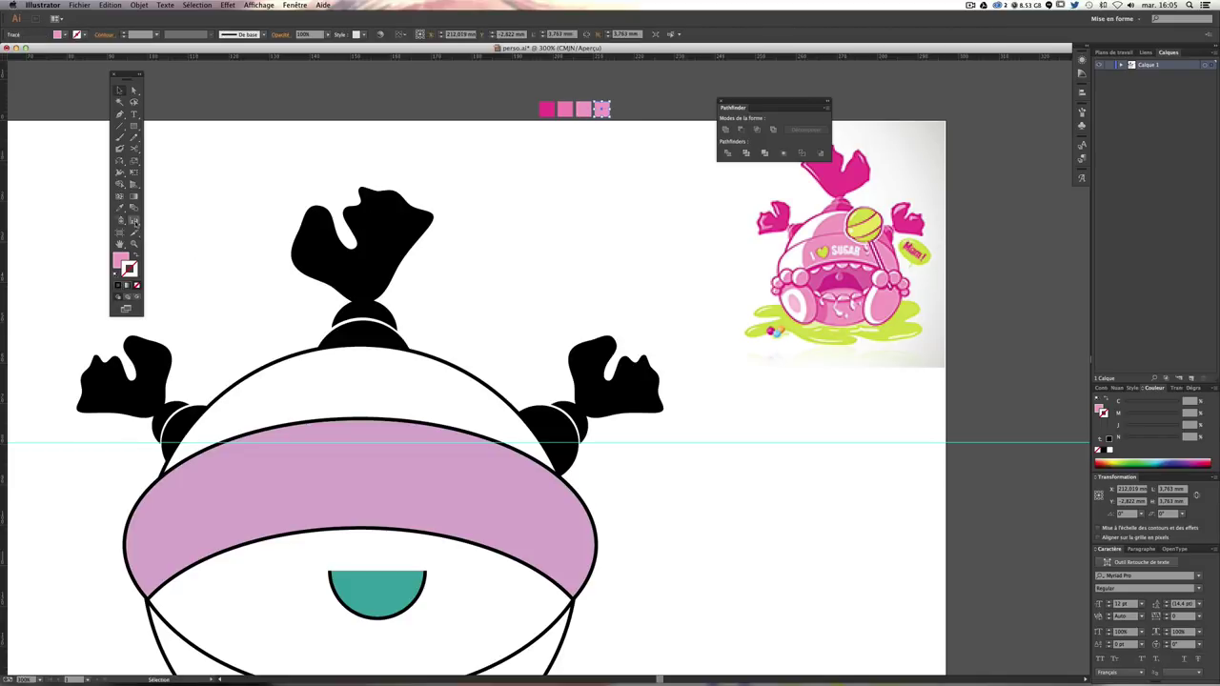
pyautogui.click(119, 208)
pyautogui.click(867, 223)
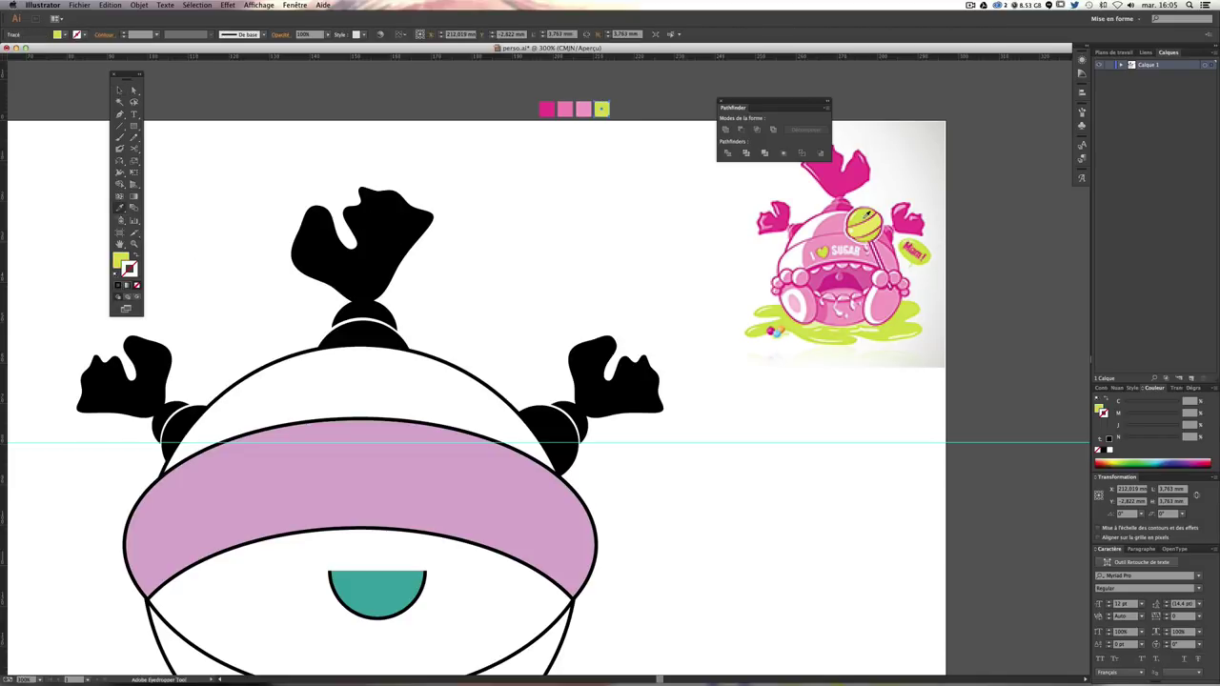
pyautogui.hotkey('ctrl', 'shift', 'a')
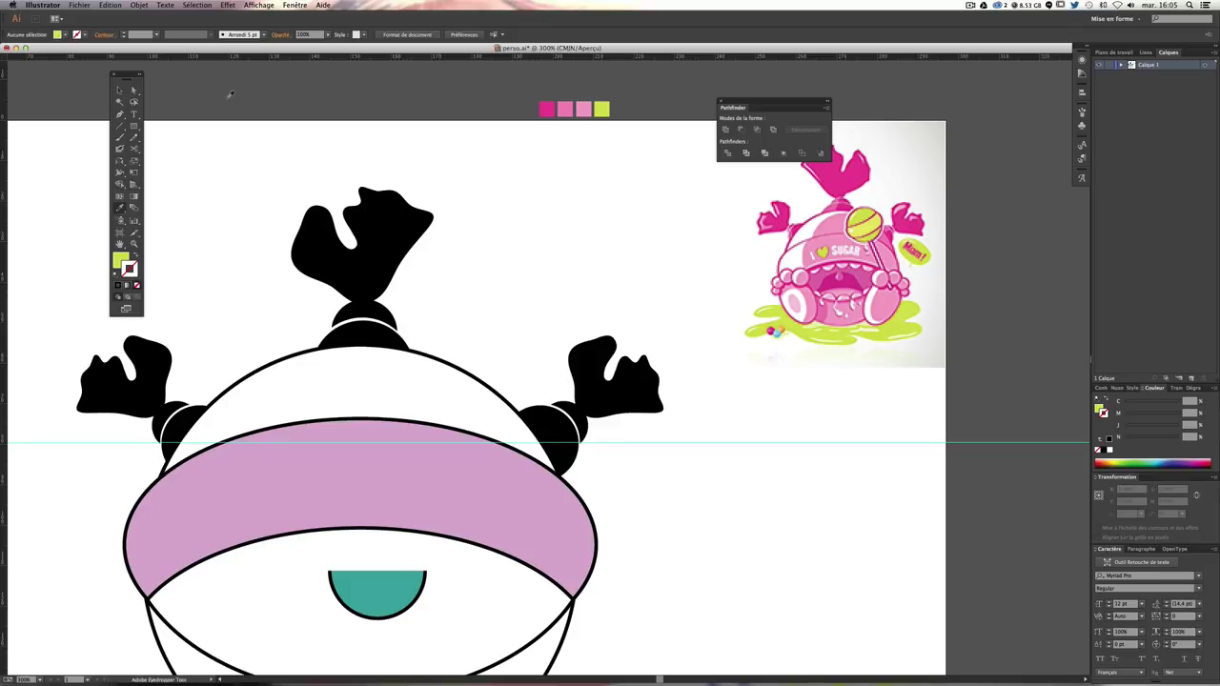
pyautogui.click(119, 90)
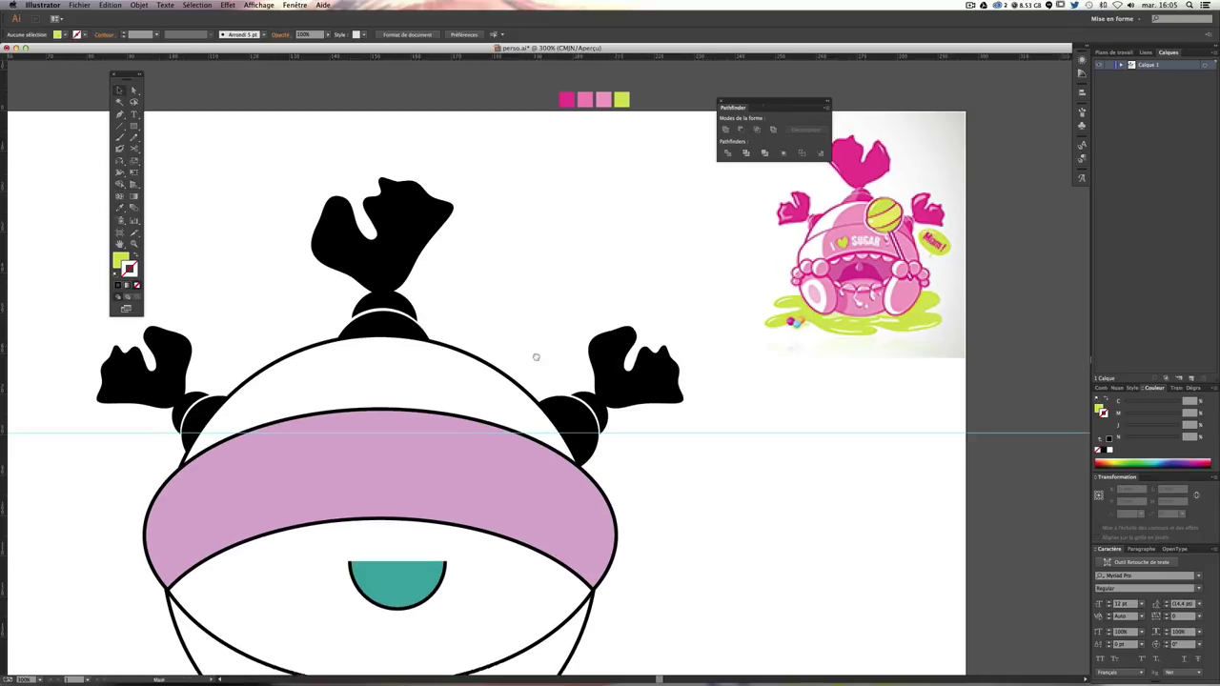
pyautogui.moveTo(401, 365)
pyautogui.mouseDown()
pyautogui.moveTo(557, 316)
pyautogui.moveTo(578, 386)
pyautogui.mouseUp()
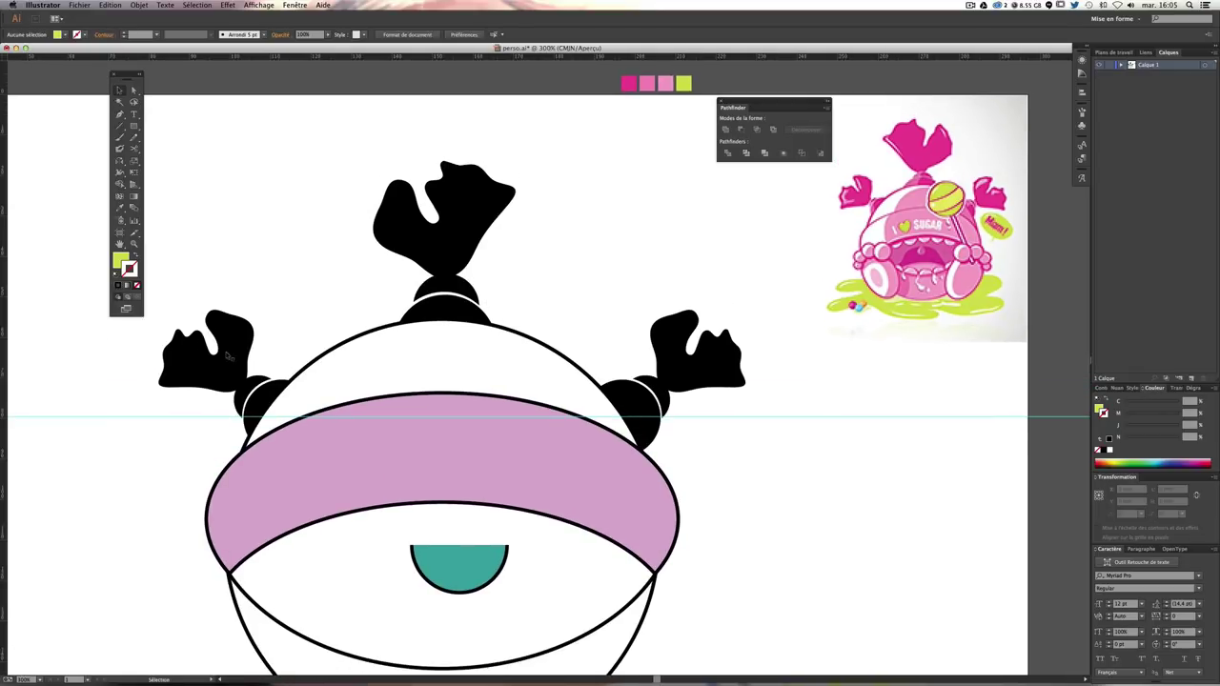
# Step: Recolour the left, top and right wrapper tufts hot pink from the palette square
pyautogui.click(211, 326)
pyautogui.keyDown('shift'); pyautogui.click(450, 229); pyautogui.keyUp('shift')
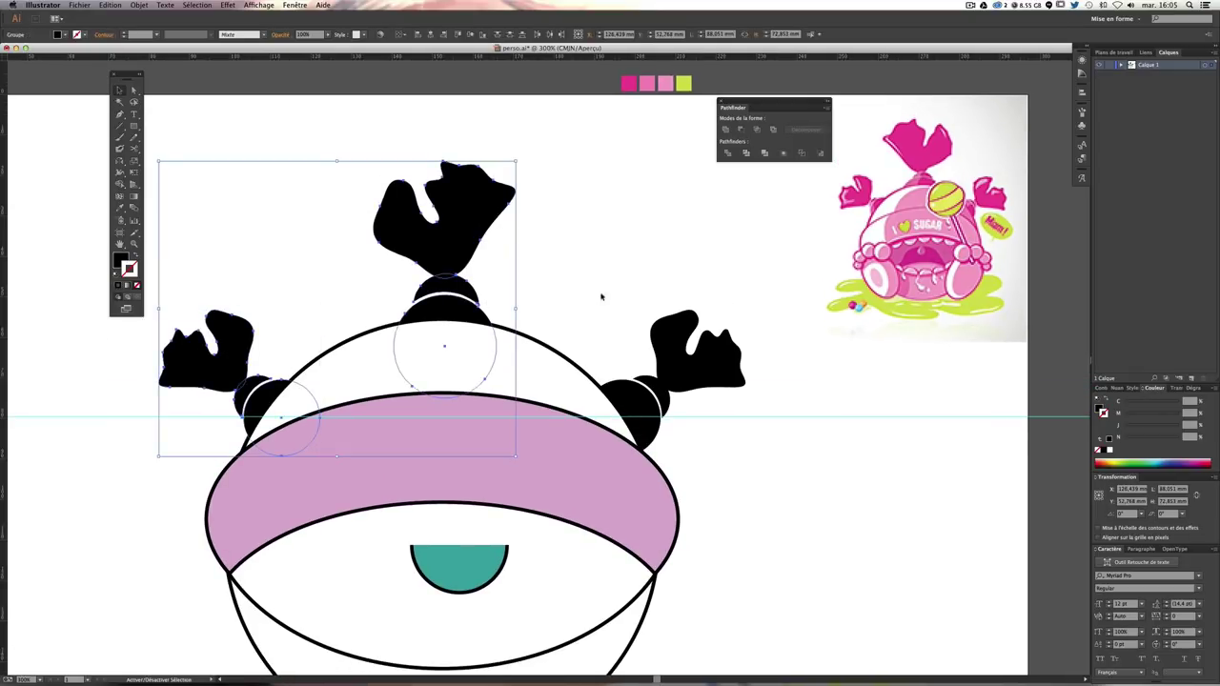
pyautogui.keyDown('shift'); pyautogui.click(691, 349); pyautogui.keyUp('shift')
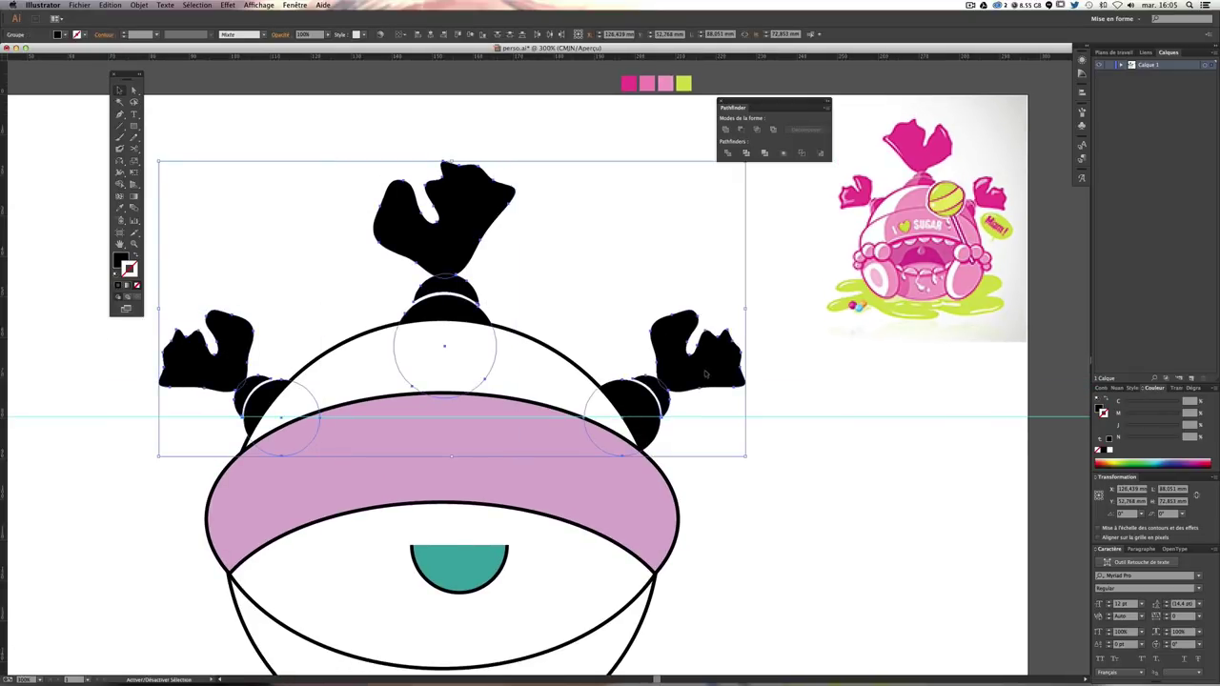
pyautogui.click(119, 209)
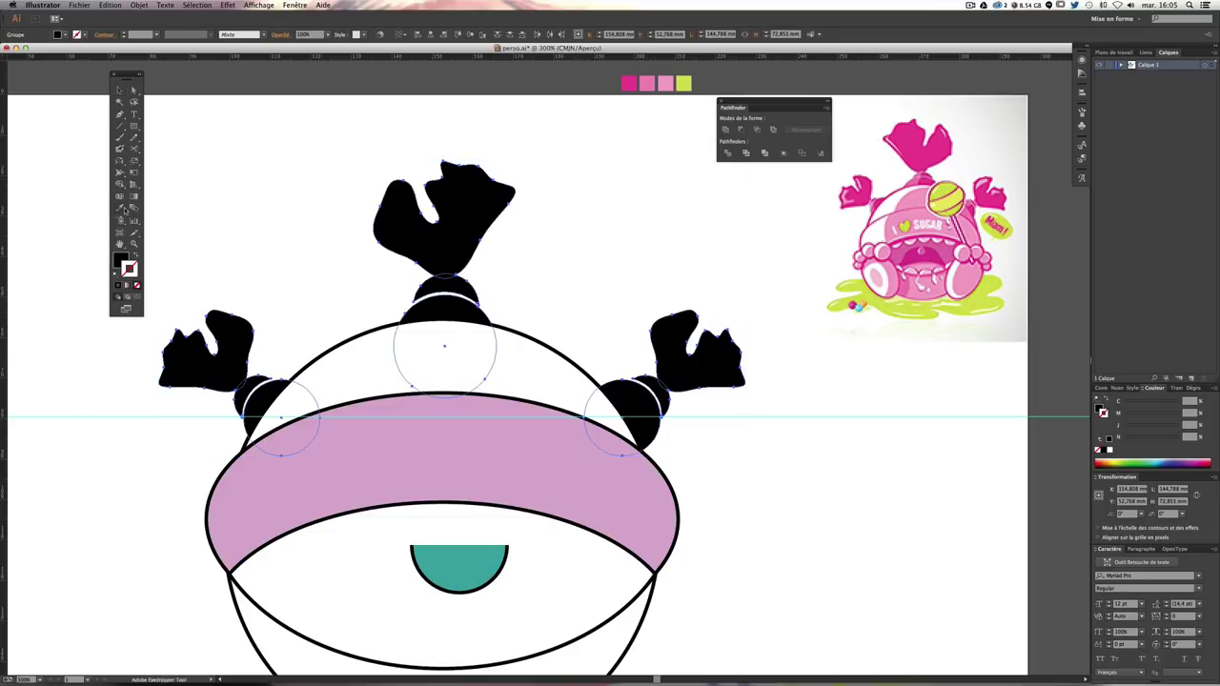
pyautogui.click(628, 83)
pyautogui.hotkey('ctrl', 'shift', 'a')
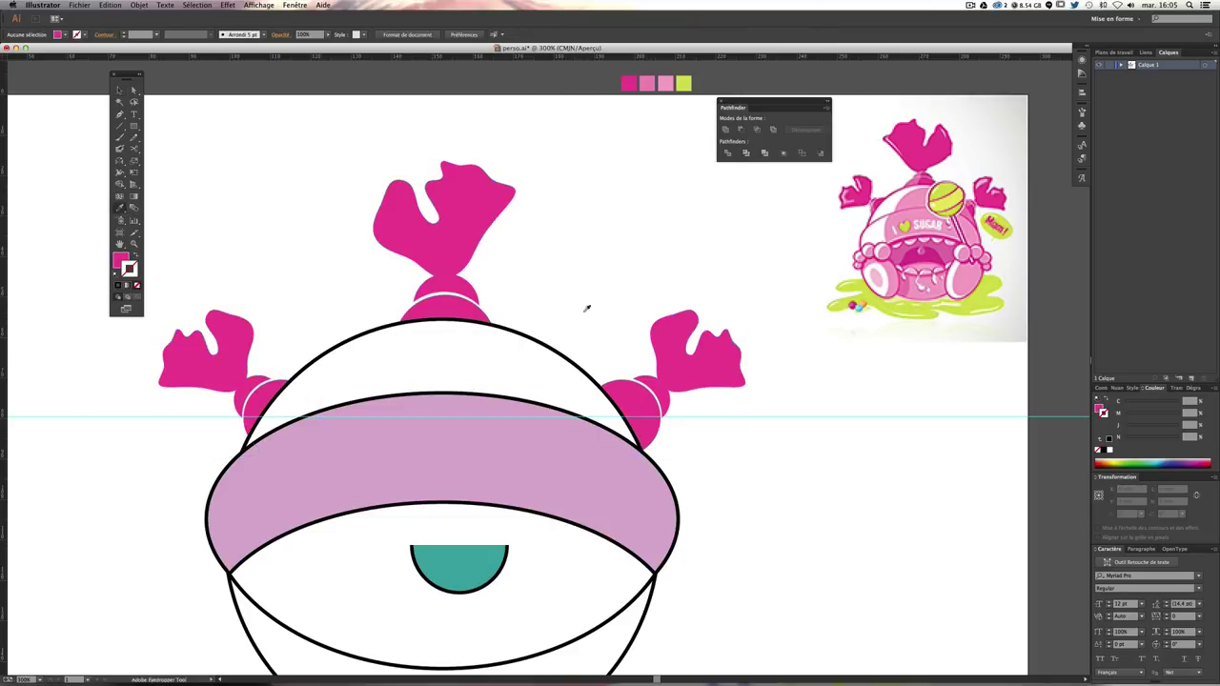
# Step: Fill the lilac band with the pale pink palette square, leaving it without an outline
pyautogui.scroll(-2, 560, 354)
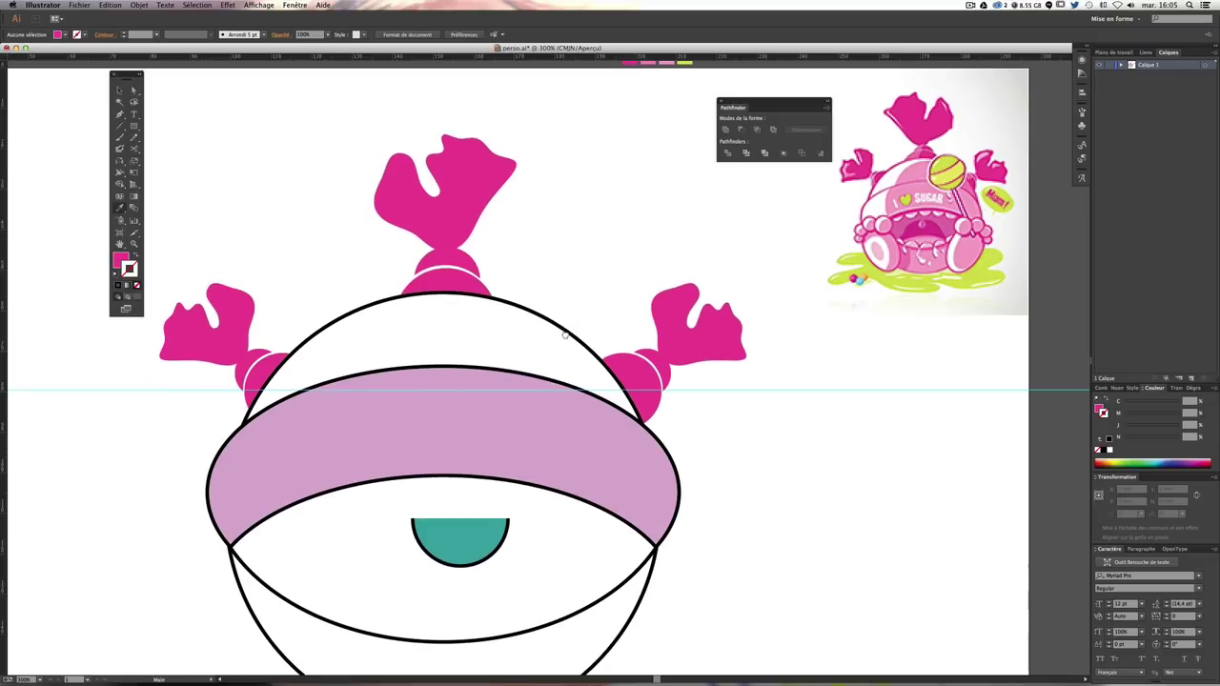
pyautogui.scroll(3, 559, 354)
pyautogui.keyDown('ctrl'); pyautogui.click(632, 96); pyautogui.keyUp('ctrl')
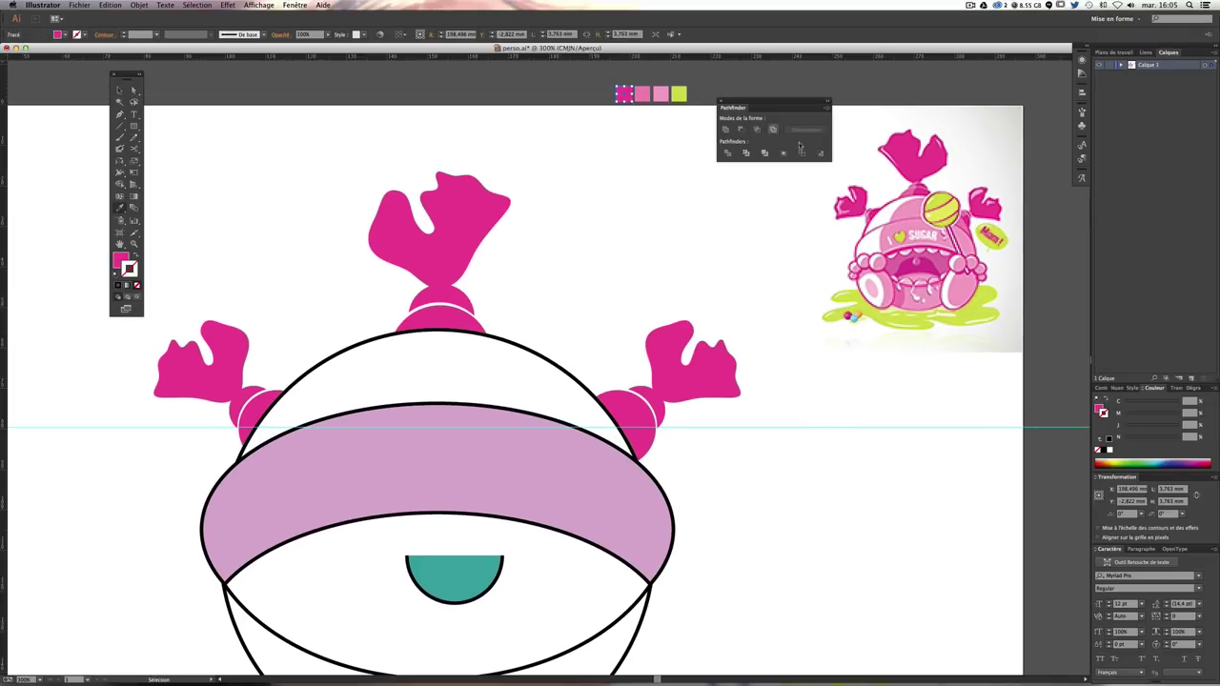
pyautogui.hotkey('ctrl', 'shift', 'a')
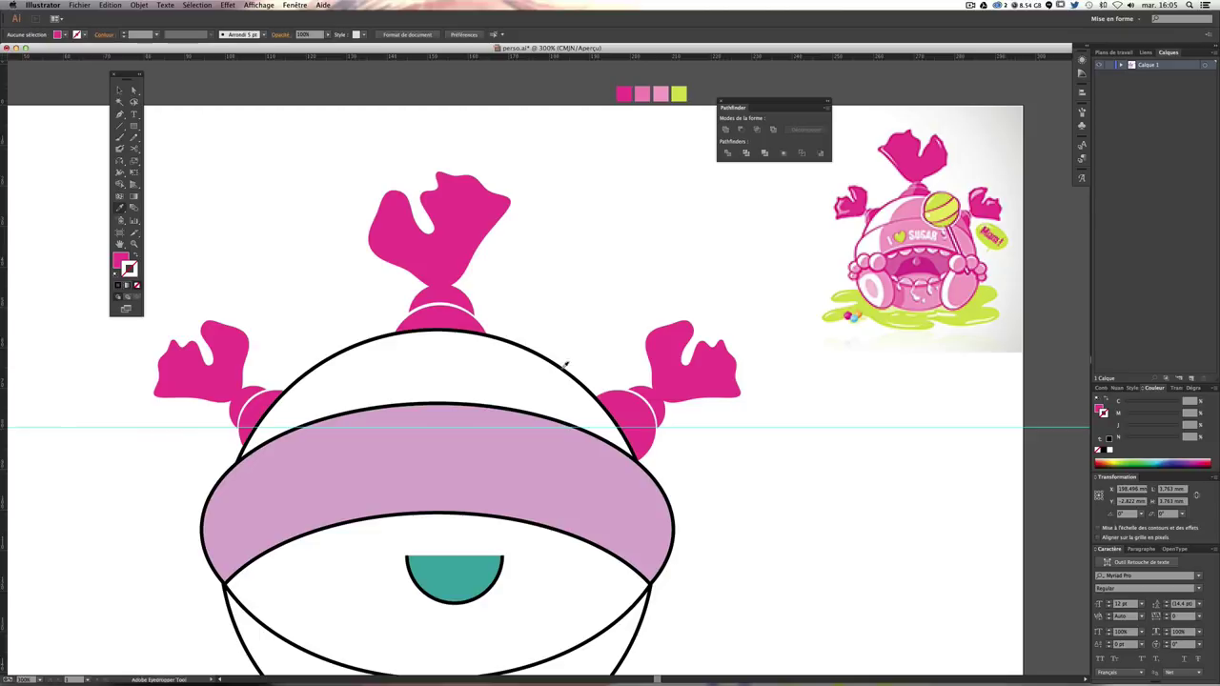
pyautogui.scroll(-3, 340, 337)
pyautogui.scroll(1, 340, 338)
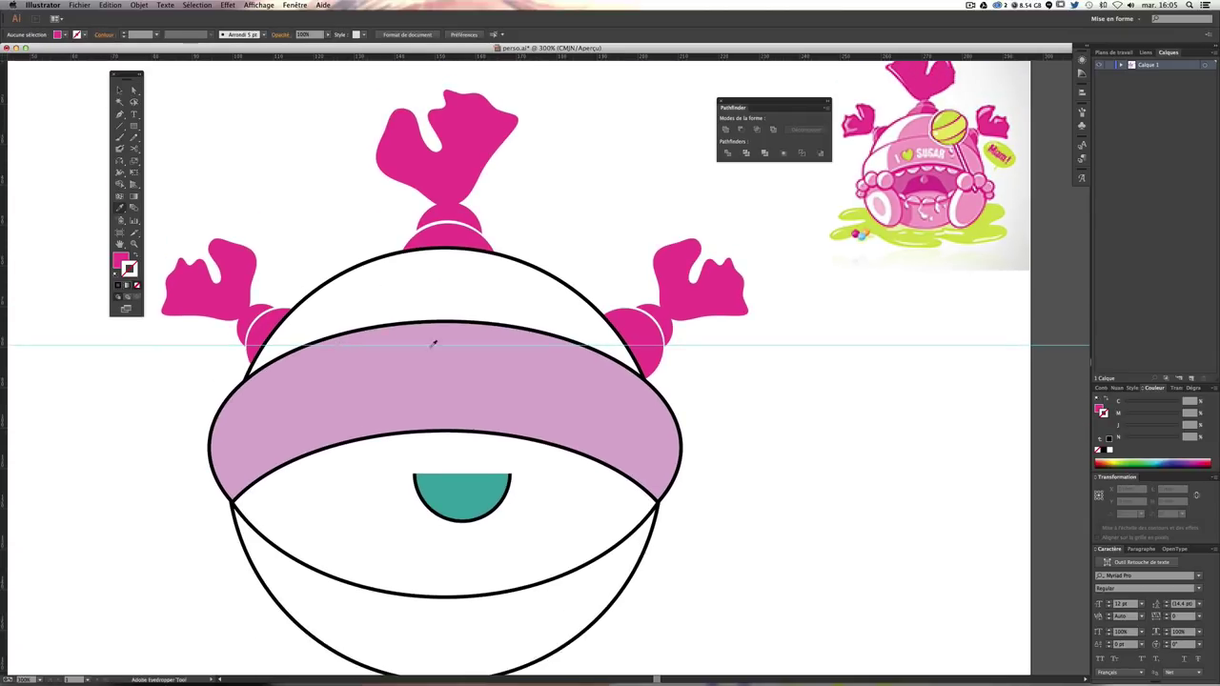
pyautogui.keyDown('ctrl'); pyautogui.click(421, 385); pyautogui.keyUp('ctrl')
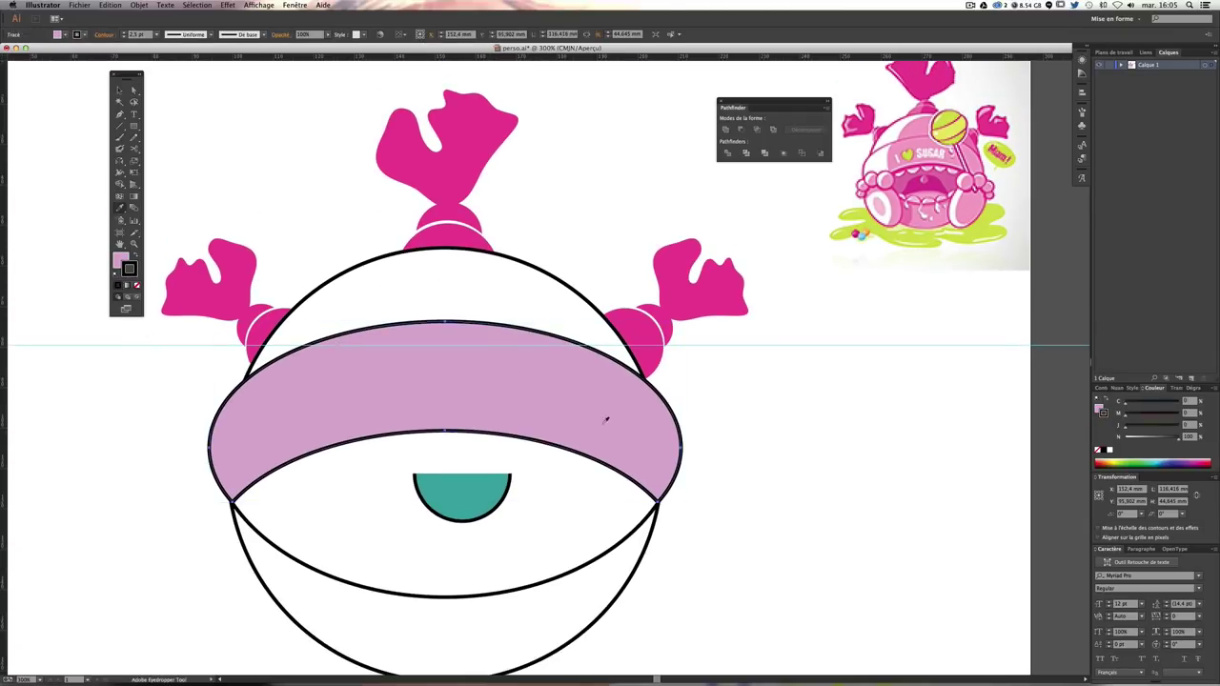
pyautogui.scroll(1, 595, 269)
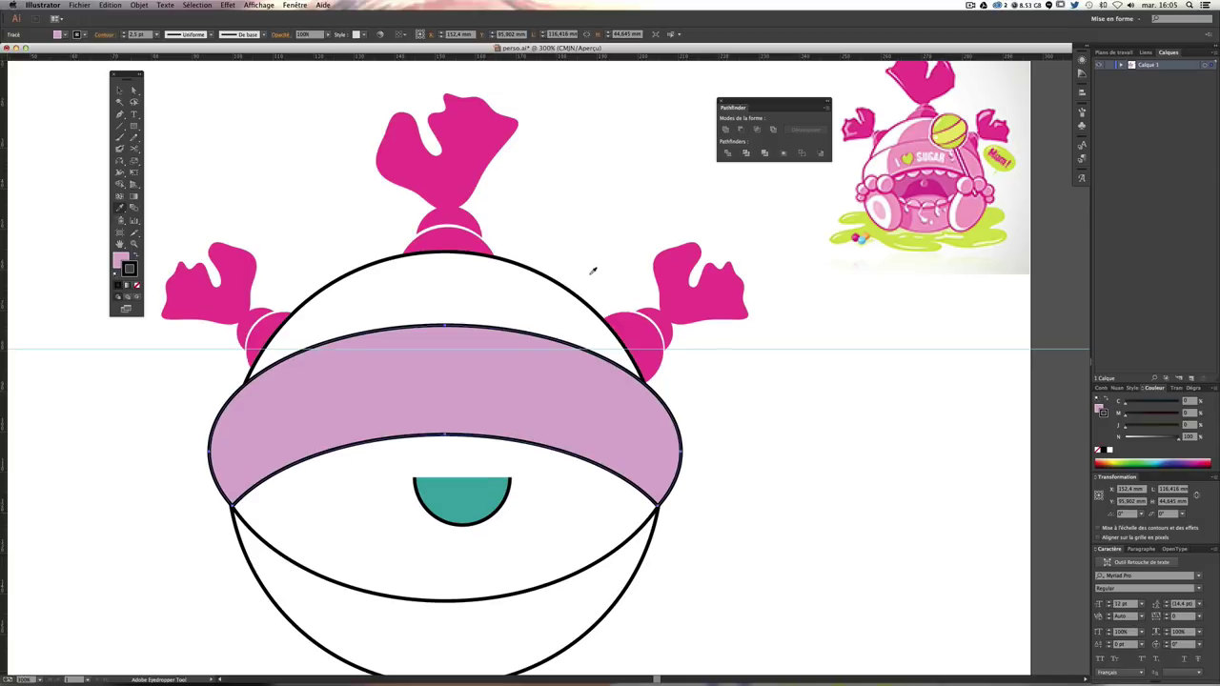
pyautogui.scroll(3, 593, 276)
pyautogui.click(673, 204)
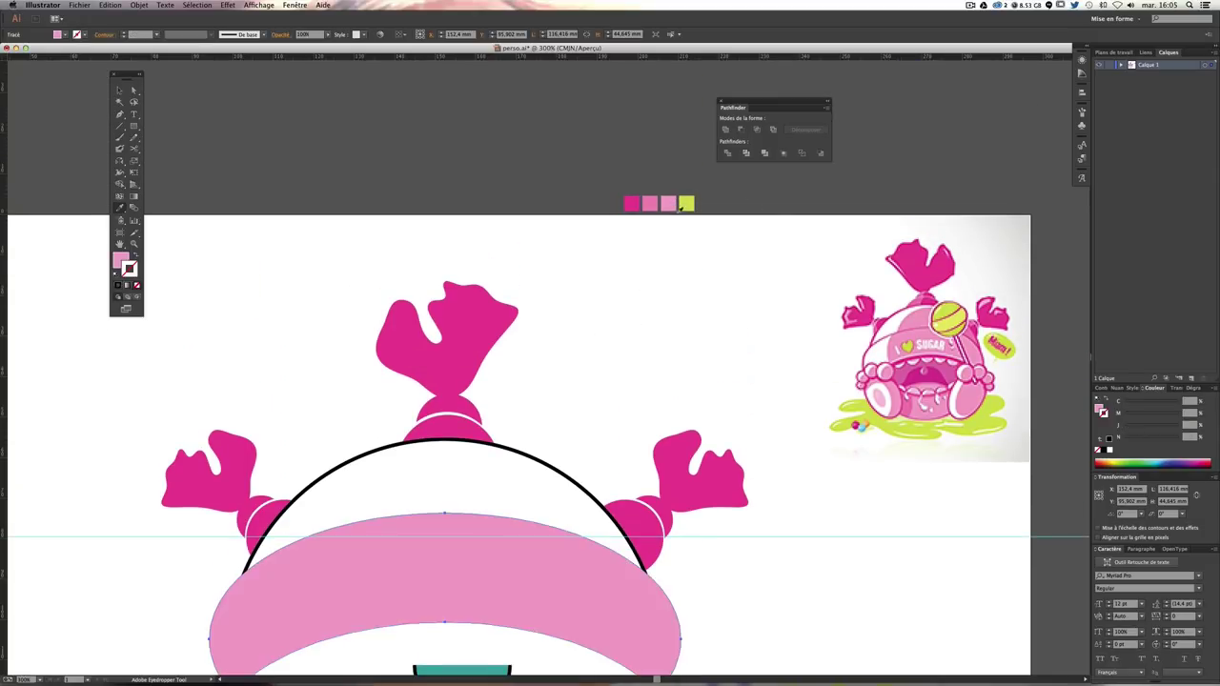
pyautogui.scroll(-4, 683, 277)
# Step: Give the pale pink band a black stroke with 2 pt weight in the Stroke panel
pyautogui.click(777, 424)
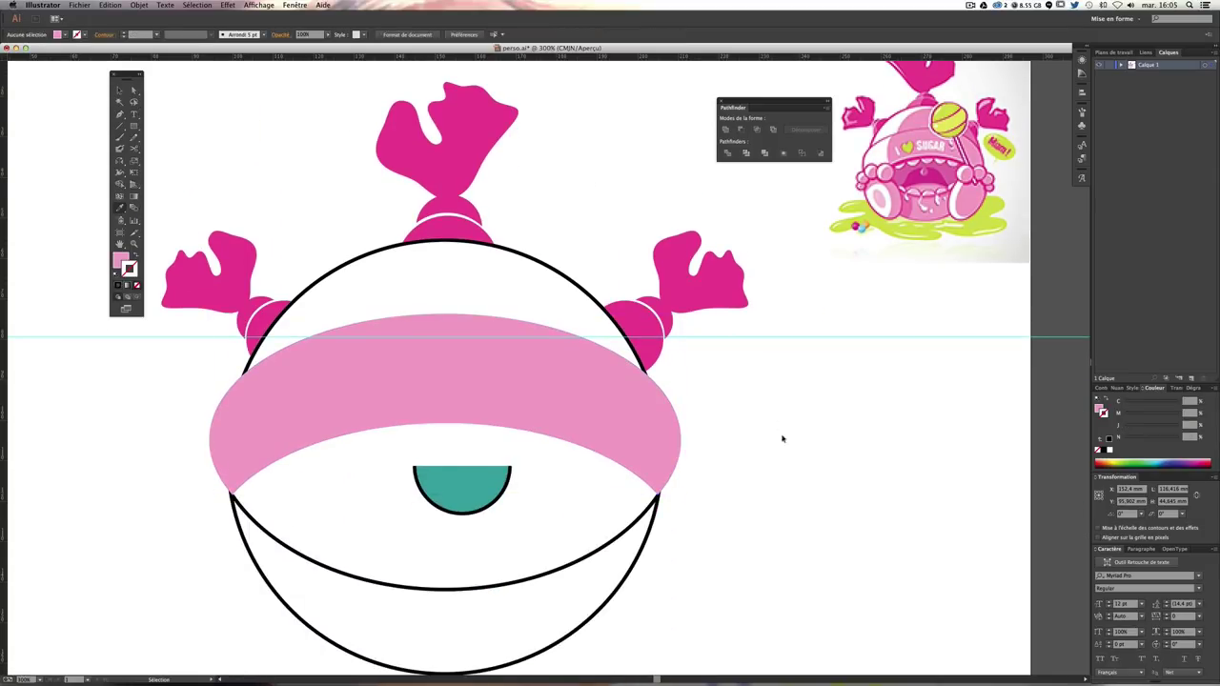
pyautogui.scroll(-1, 636, 367)
pyautogui.hscroll(1, 636, 366)
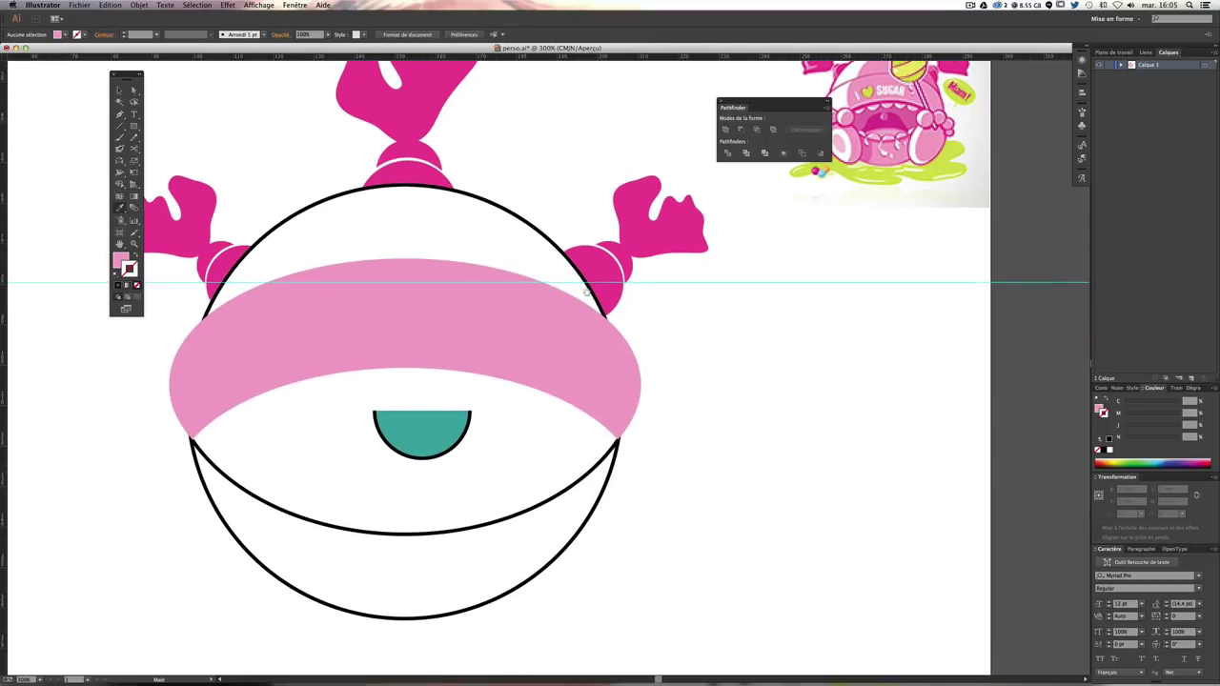
pyautogui.click(314, 332)
pyautogui.press('i')
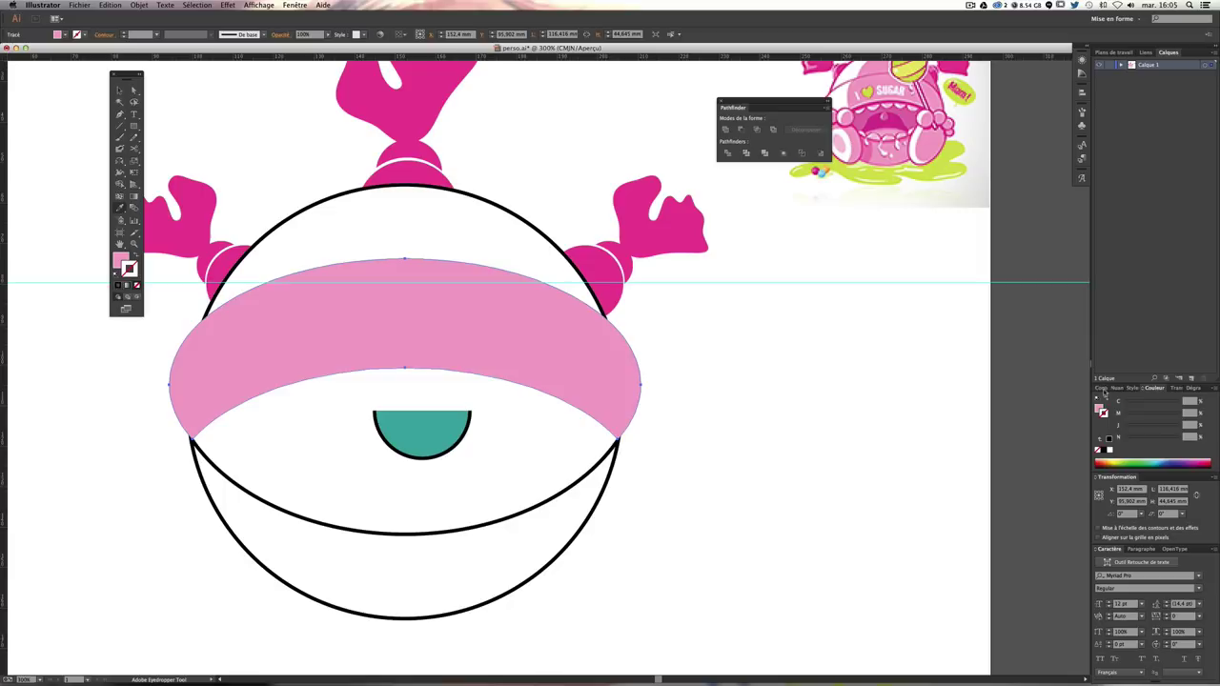
pyautogui.click(1103, 389)
pyautogui.click(1126, 391)
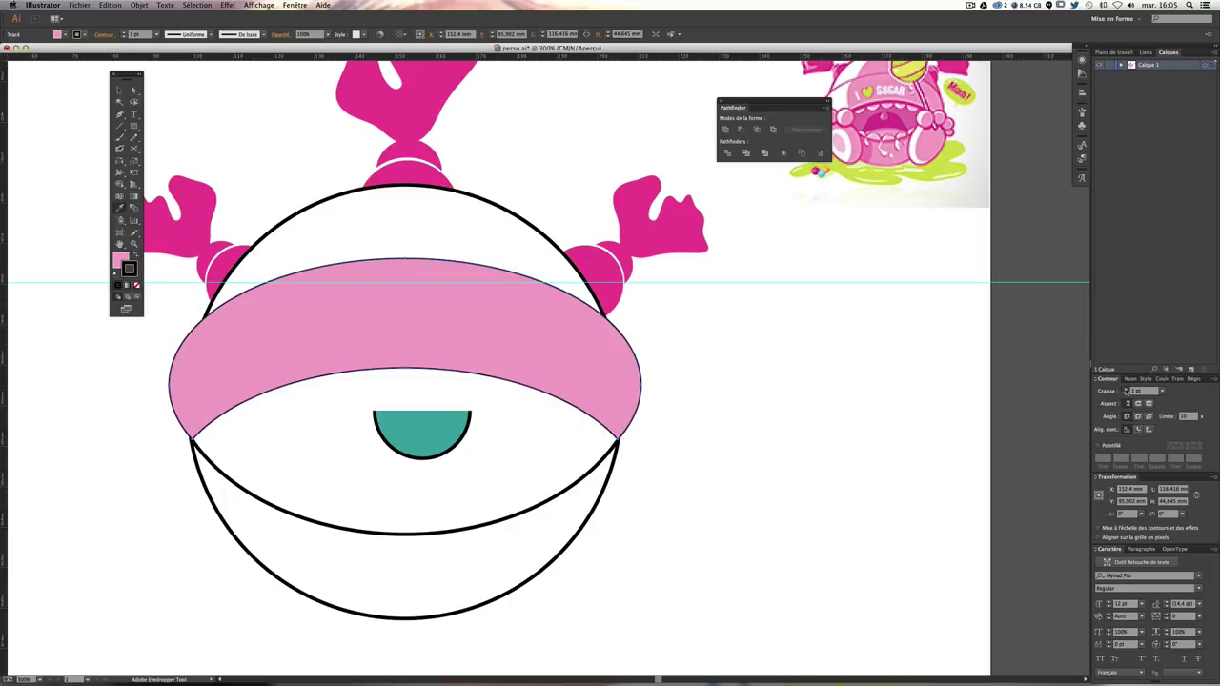
pyautogui.click(1125, 391)
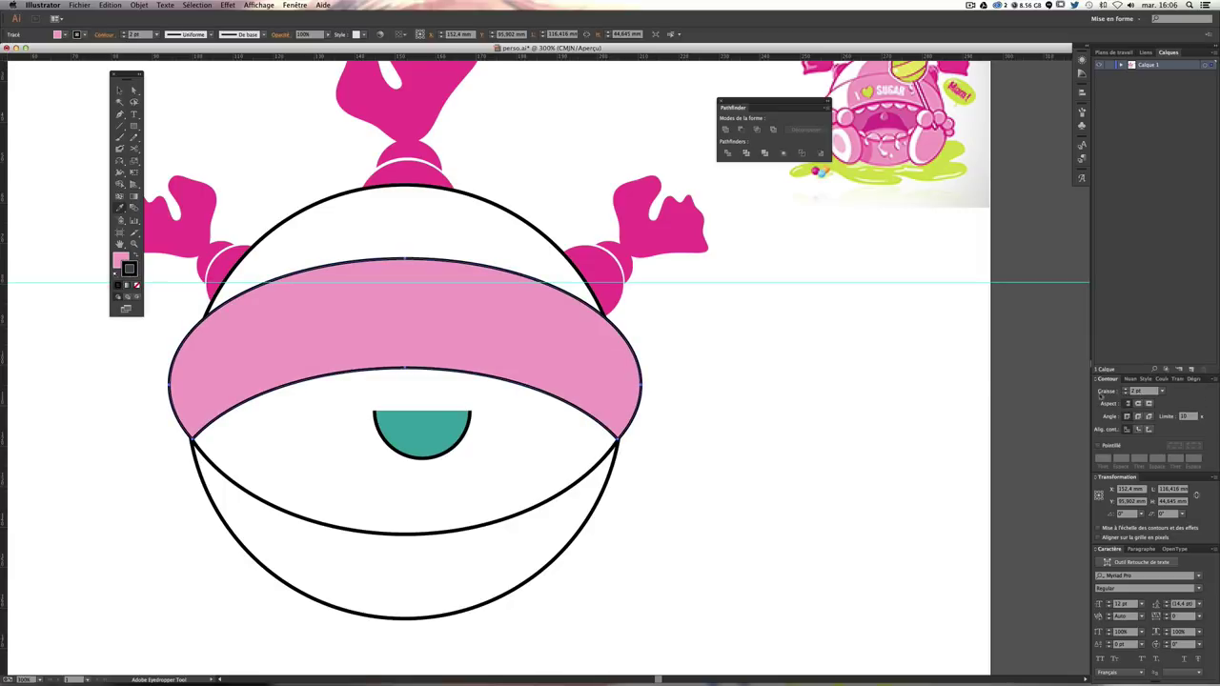
pyautogui.click(784, 372)
pyautogui.moveTo(836, 376)
pyautogui.mouseDown()
pyautogui.moveTo(871, 430)
pyautogui.moveTo(871, 476)
pyautogui.mouseUp()
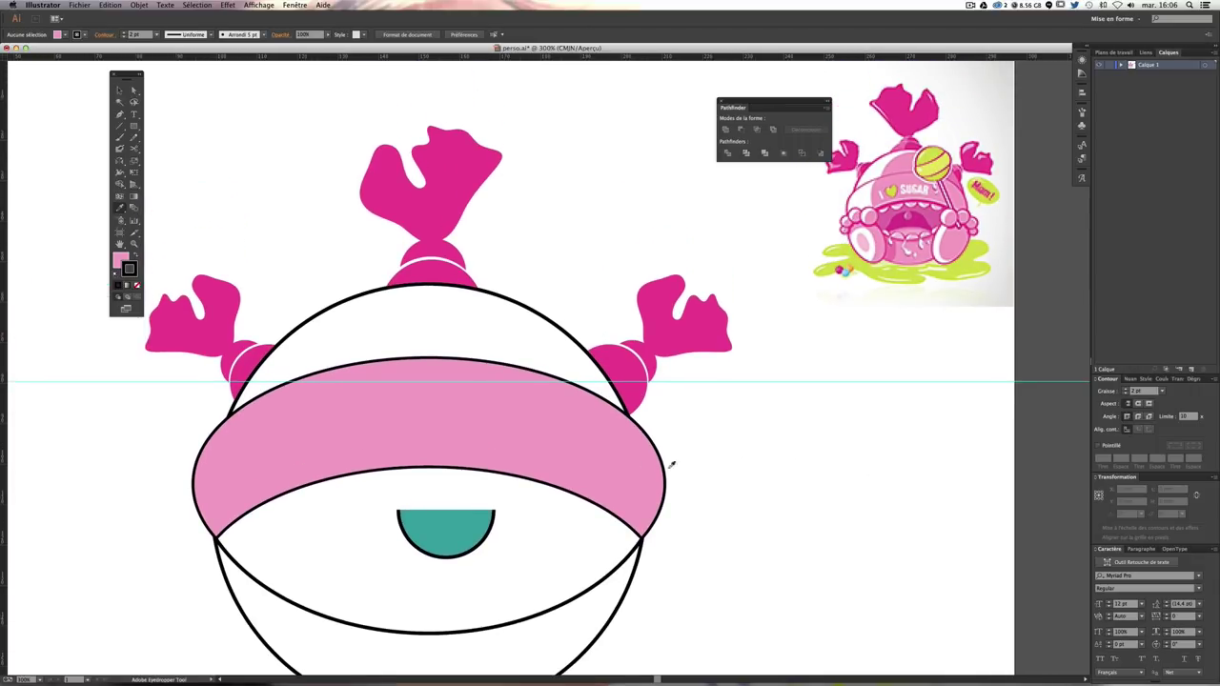
# Step: Fill the teal half-circle below the band with white via the Color Picker
pyautogui.click(467, 528)
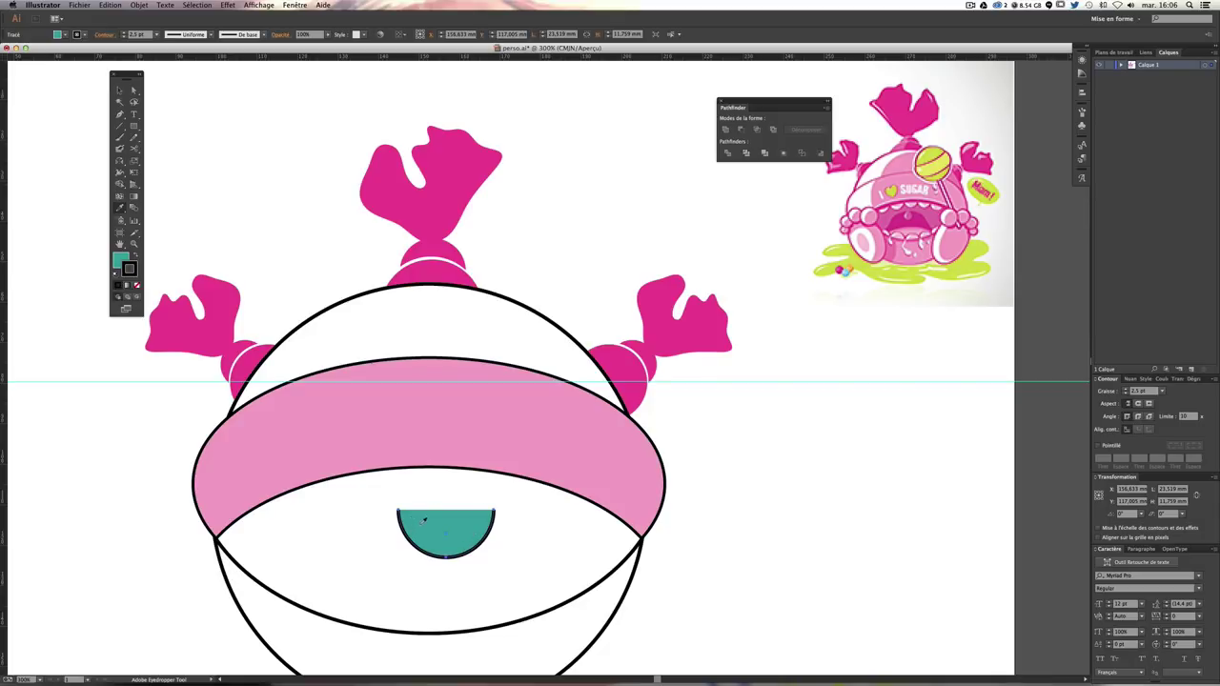
pyautogui.scroll(-1, 448, 496)
pyautogui.click(458, 431)
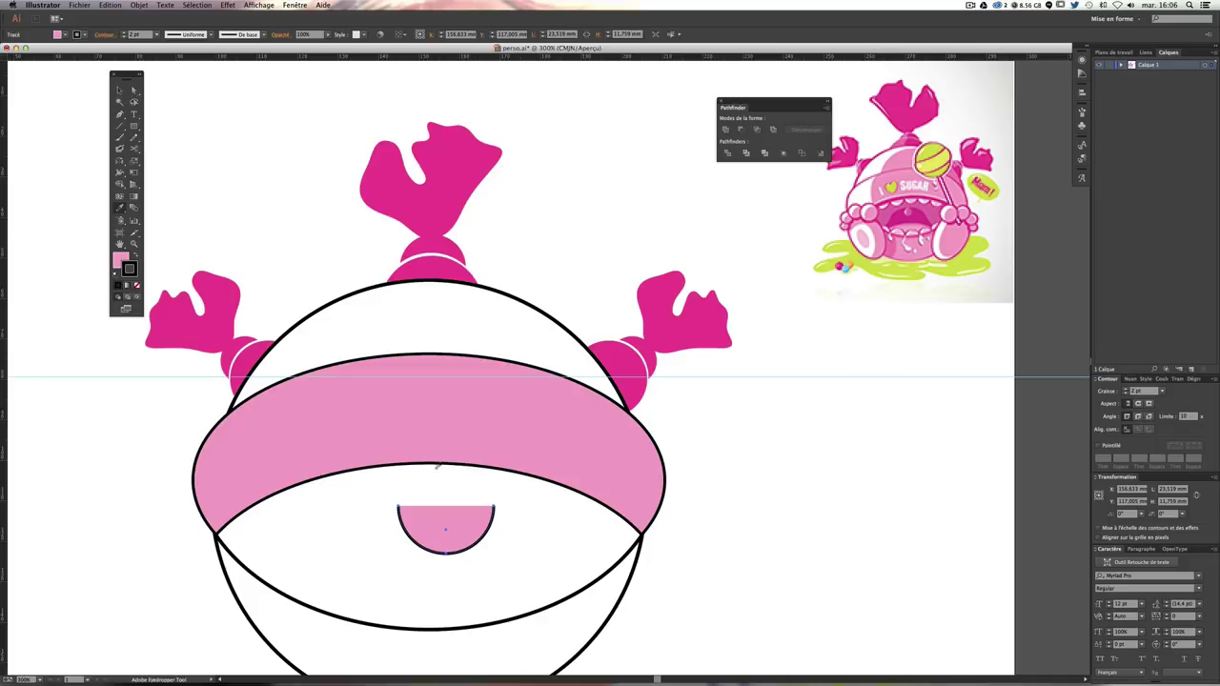
pyautogui.scroll(-1, 430, 431)
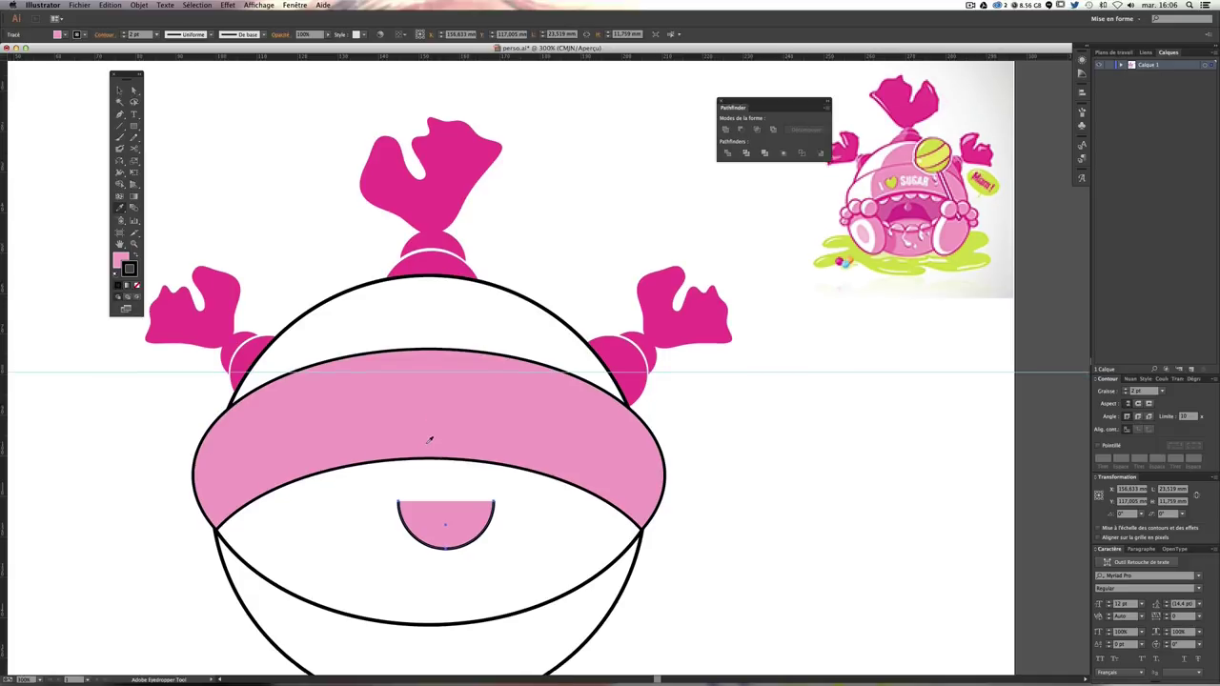
pyautogui.scroll(-4, 430, 434)
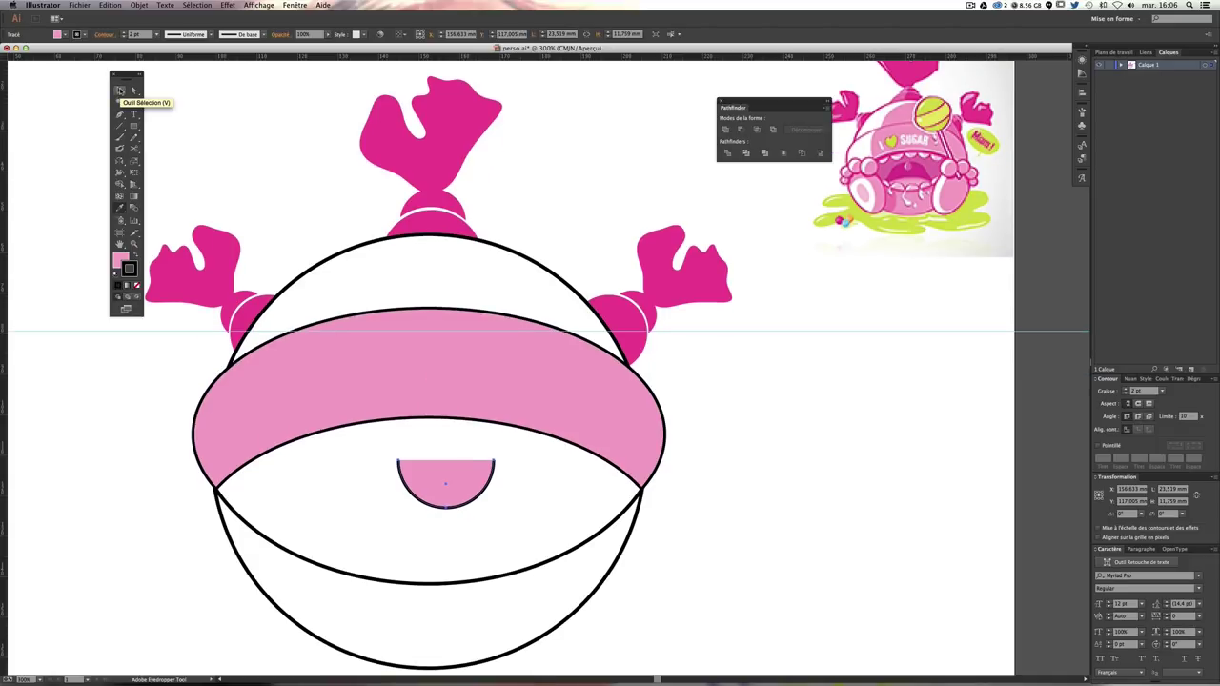
pyautogui.doubleClick(120, 261)
pyautogui.moveTo(352, 225); pyautogui.dragTo(246, 180)
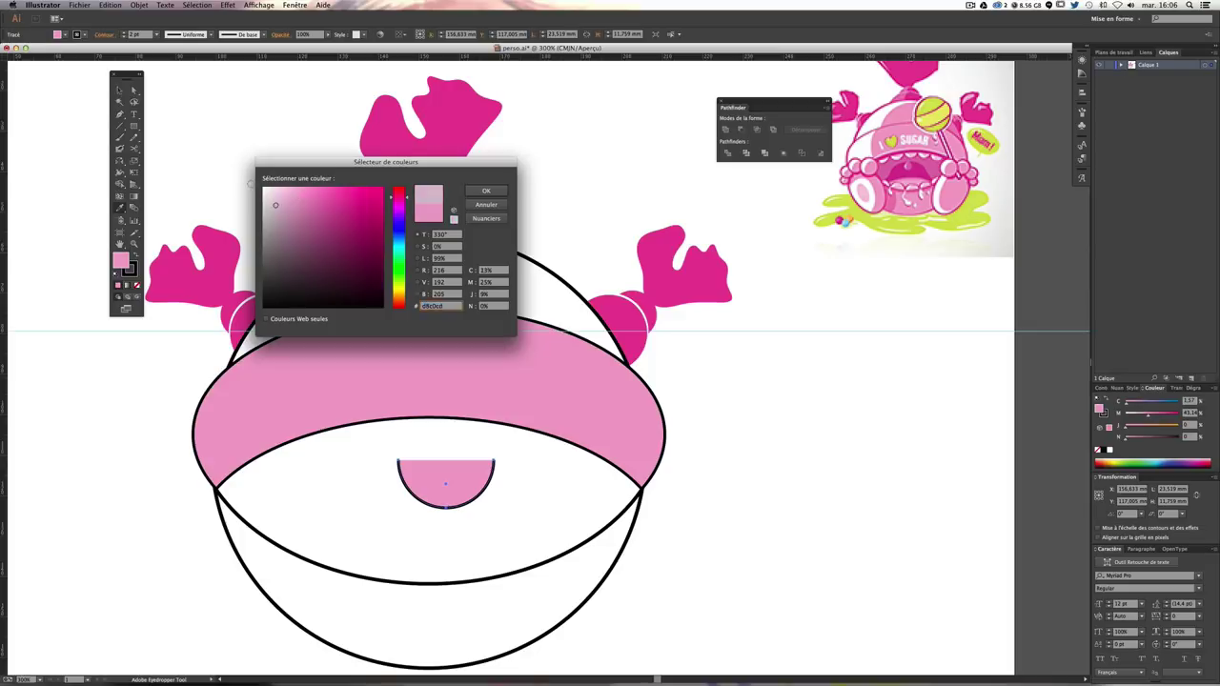
pyautogui.click(487, 191)
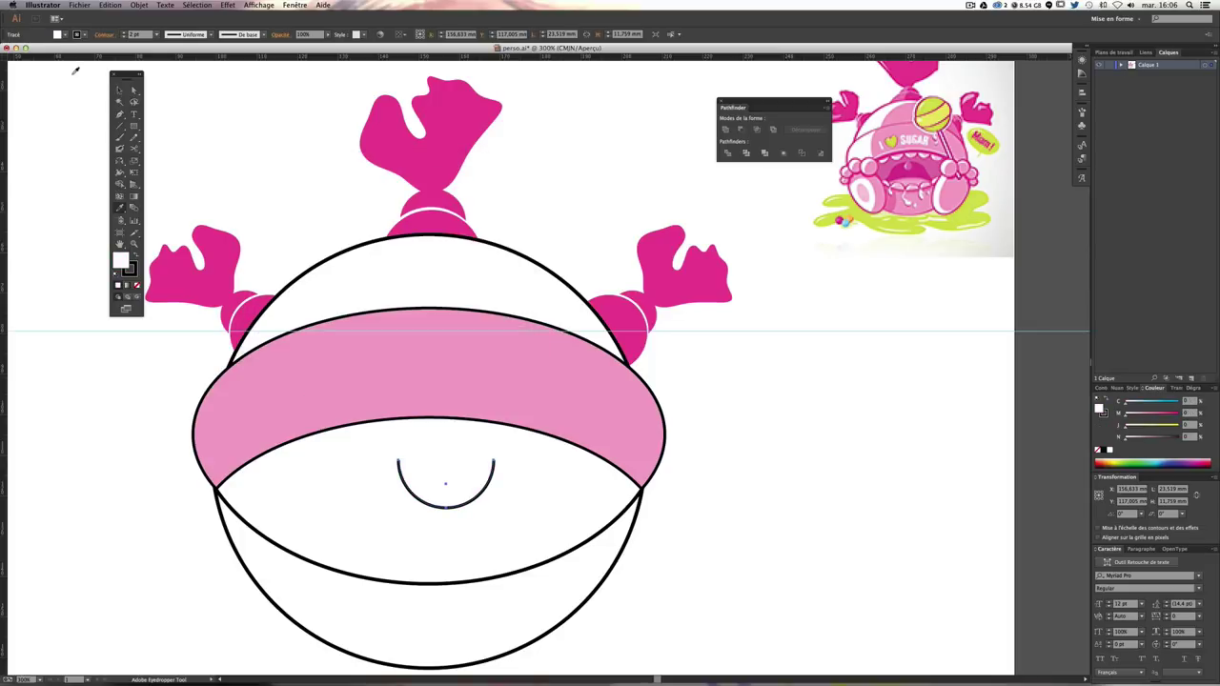
# Step: Scale the white half-circle down to a small arc
pyautogui.click(116, 91)
pyautogui.scroll(-3, 446, 419)
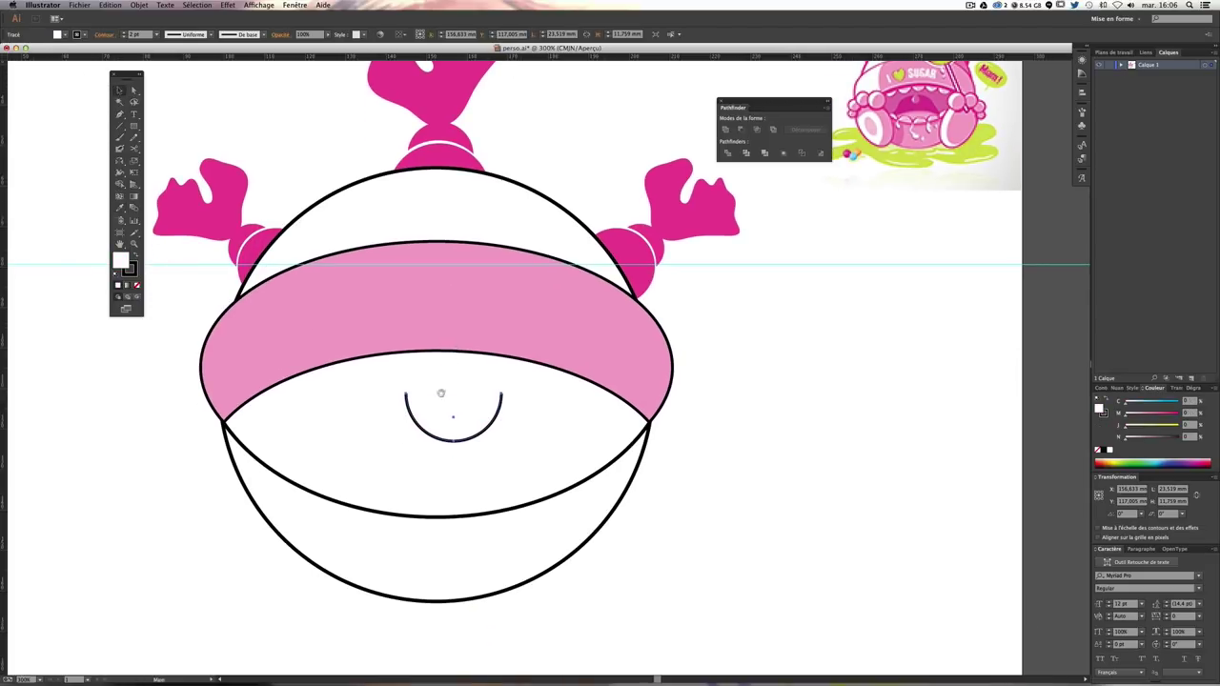
pyautogui.moveTo(502, 441); pyautogui.dragTo(441, 412)
pyautogui.scroll(1, 494, 455)
# Step: Move the small white arc to the left end of the pink band's lower edge
pyautogui.click(686, 492)
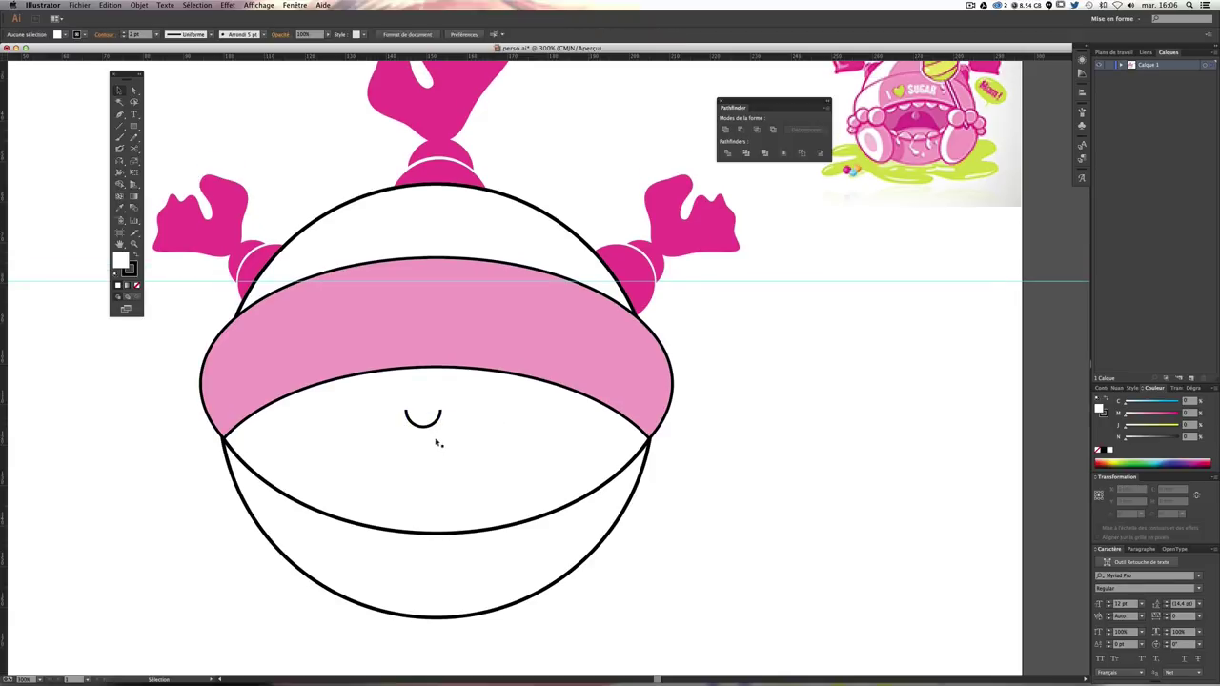
pyautogui.moveTo(430, 427); pyautogui.dragTo(274, 425)
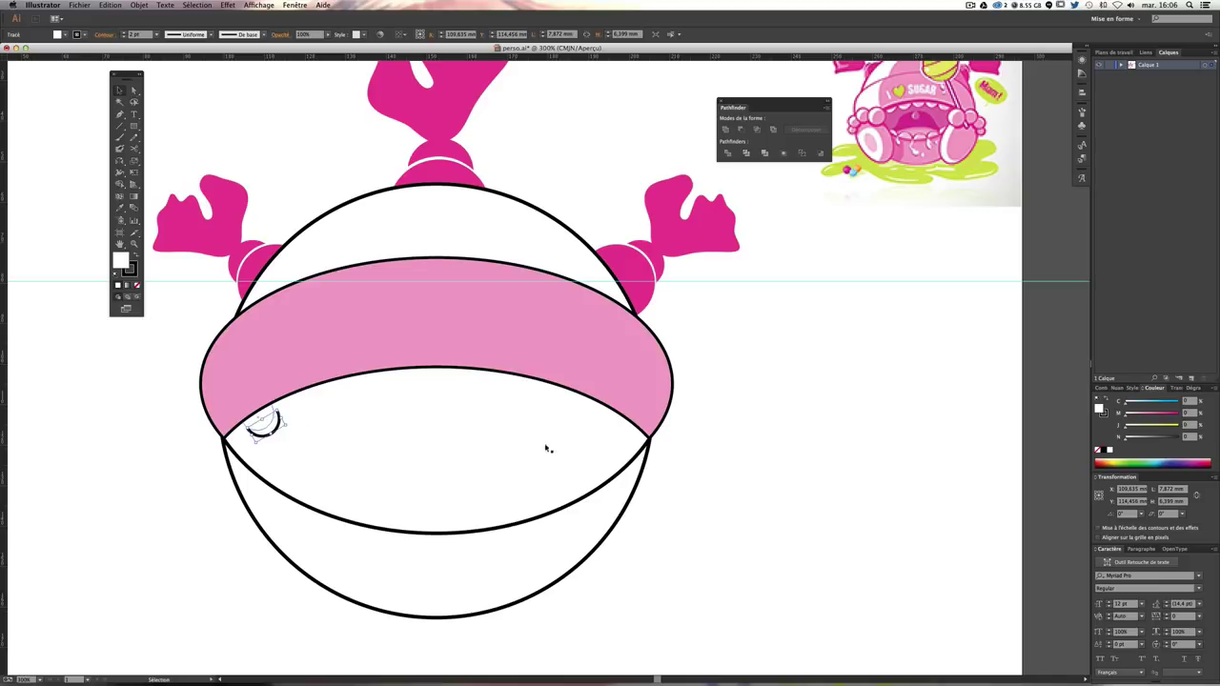
pyautogui.click(686, 444)
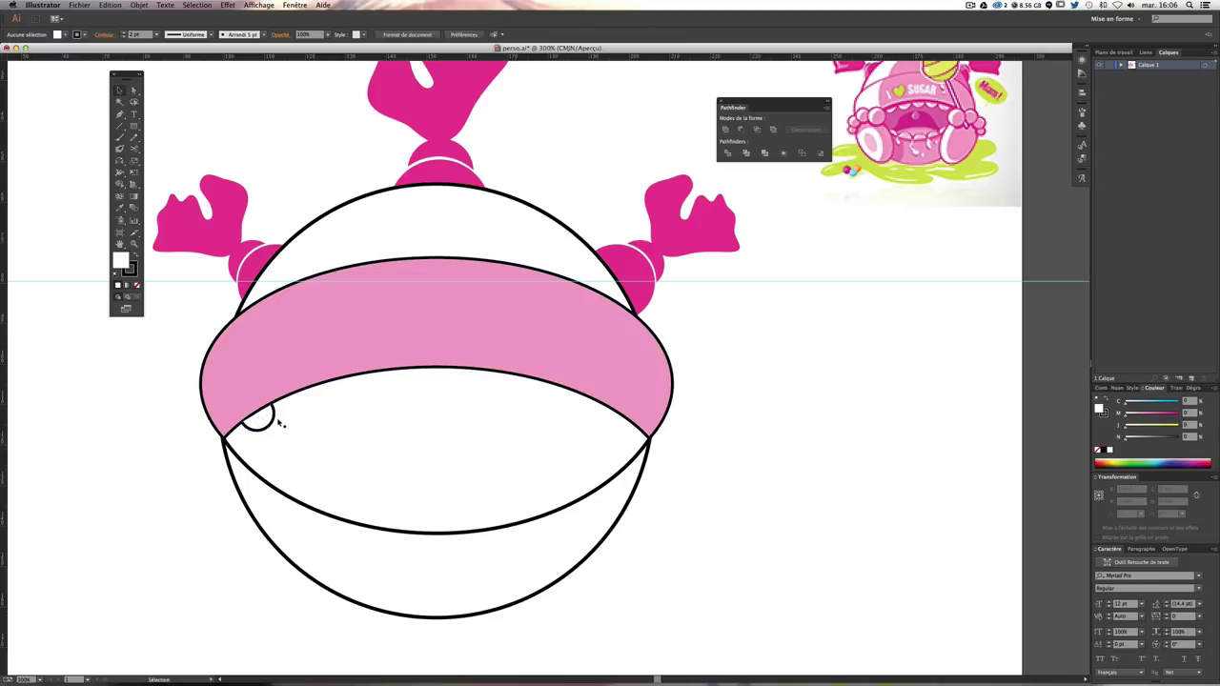
pyautogui.moveTo(276, 423)
pyautogui.mouseDown()
pyautogui.moveTo(325, 408)
pyautogui.moveTo(303, 425)
pyautogui.mouseUp()
pyautogui.press('Escape')
pyautogui.click(751, 422)
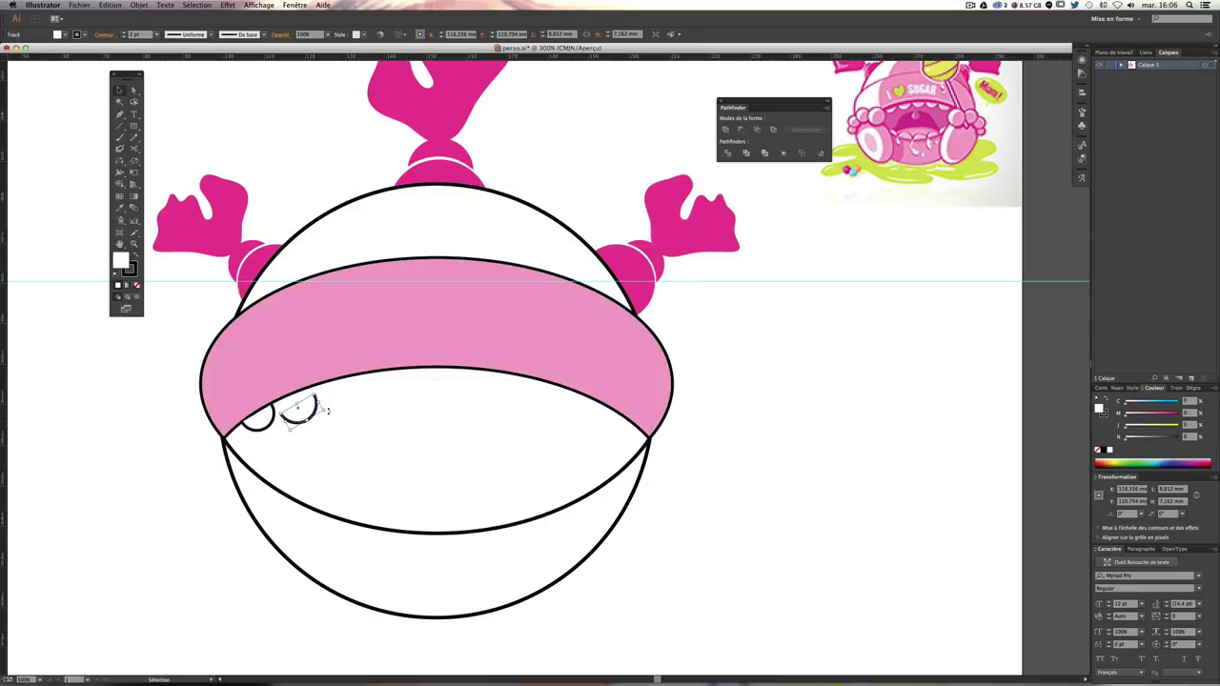
# Step: Add two rotated, resized arc copies beside the first along the band edge
pyautogui.moveTo(327, 410); pyautogui.dragTo(308, 412)
pyautogui.moveTo(317, 410)
pyautogui.mouseDown()
pyautogui.moveTo(324, 420)
pyautogui.moveTo(320, 411)
pyautogui.mouseUp()
pyautogui.click(750, 365)
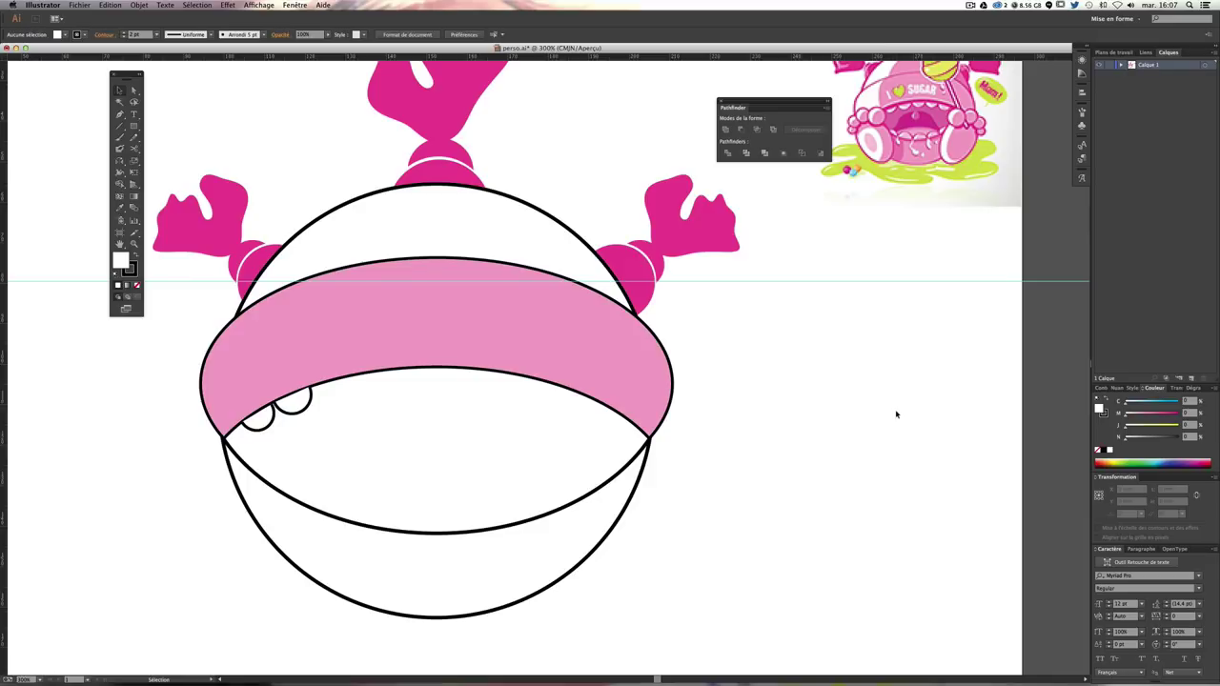
pyautogui.press('super+plus')
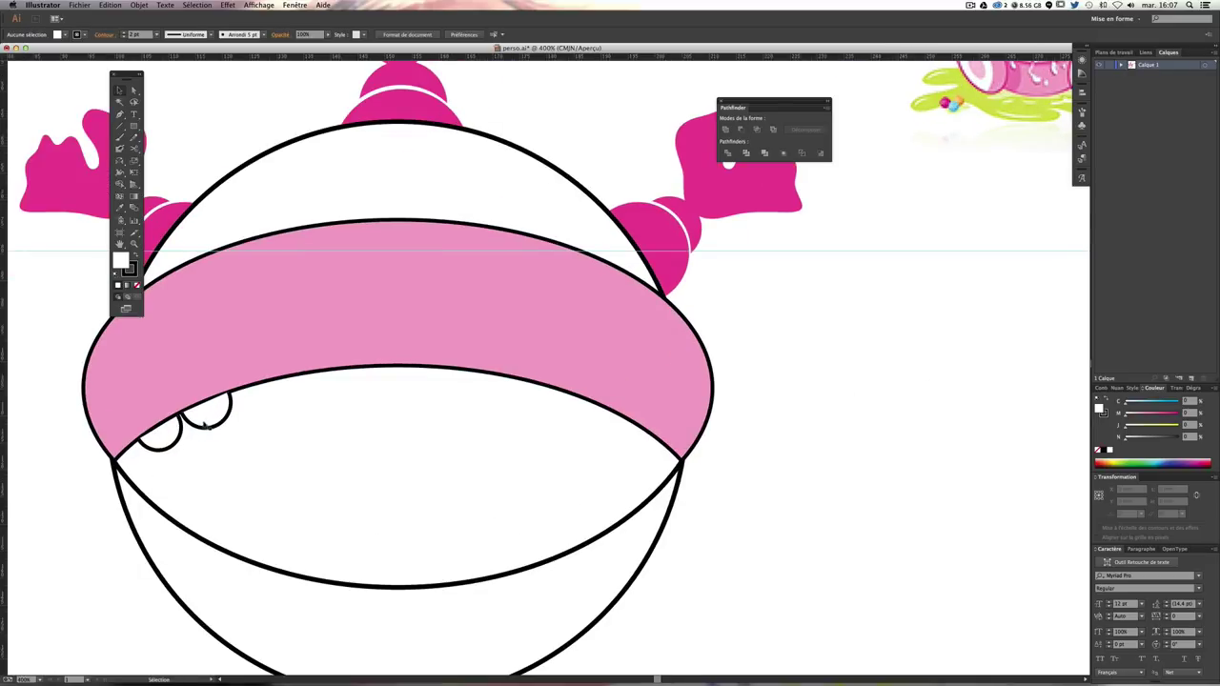
pyautogui.moveTo(232, 410); pyautogui.dragTo(284, 381)
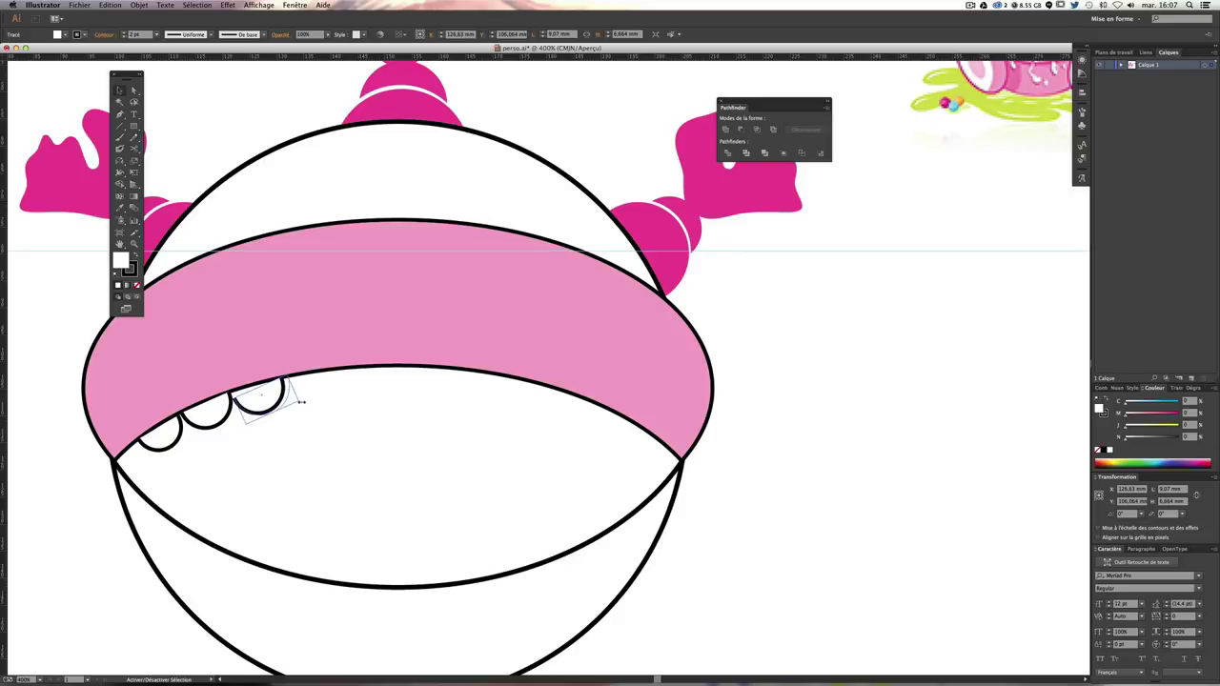
pyautogui.moveTo(294, 401); pyautogui.dragTo(300, 408)
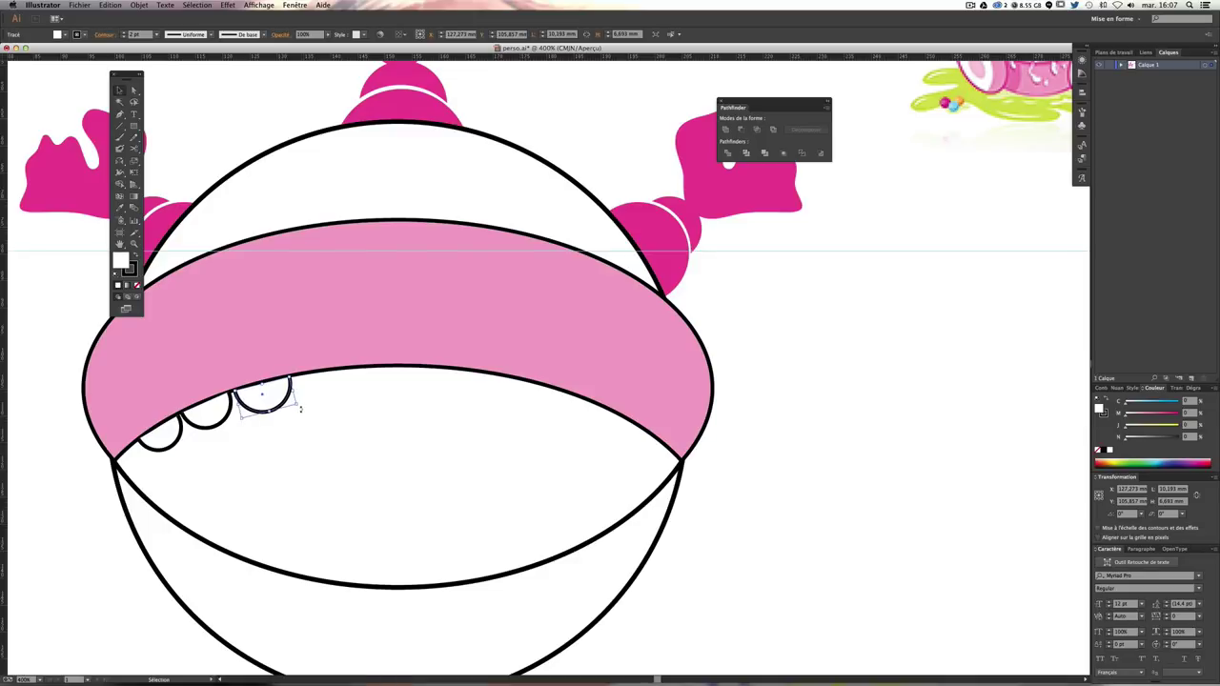
pyautogui.click(751, 408)
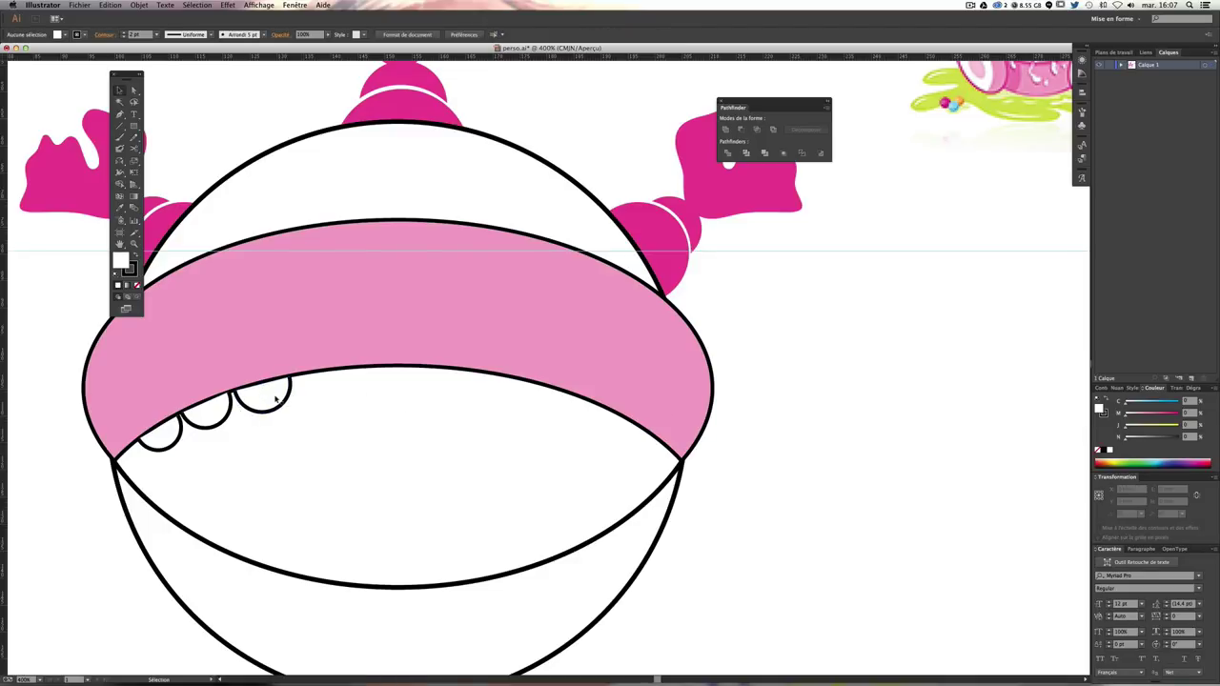
# Step: Add a fourth arc copy further right along the edge and adjust its size
pyautogui.moveTo(326, 394)
pyautogui.mouseDown()
pyautogui.moveTo(360, 371)
pyautogui.moveTo(370, 407)
pyautogui.moveTo(324, 400)
pyautogui.mouseUp()
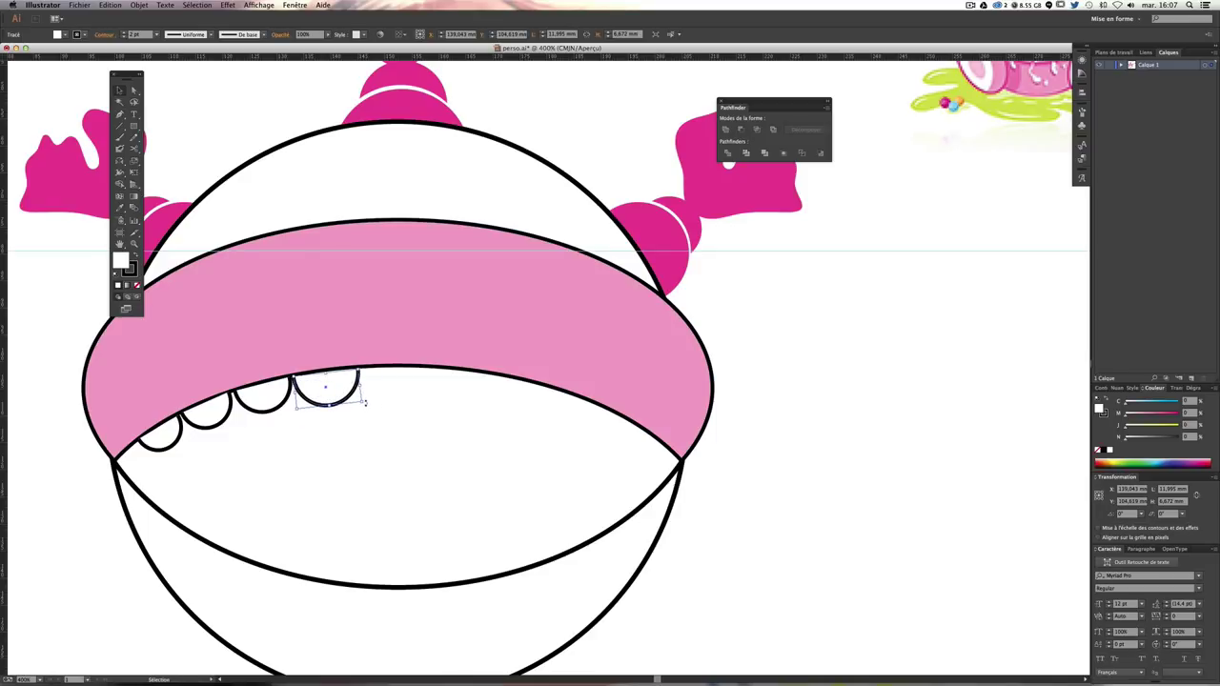
pyautogui.moveTo(365, 402); pyautogui.dragTo(365, 401)
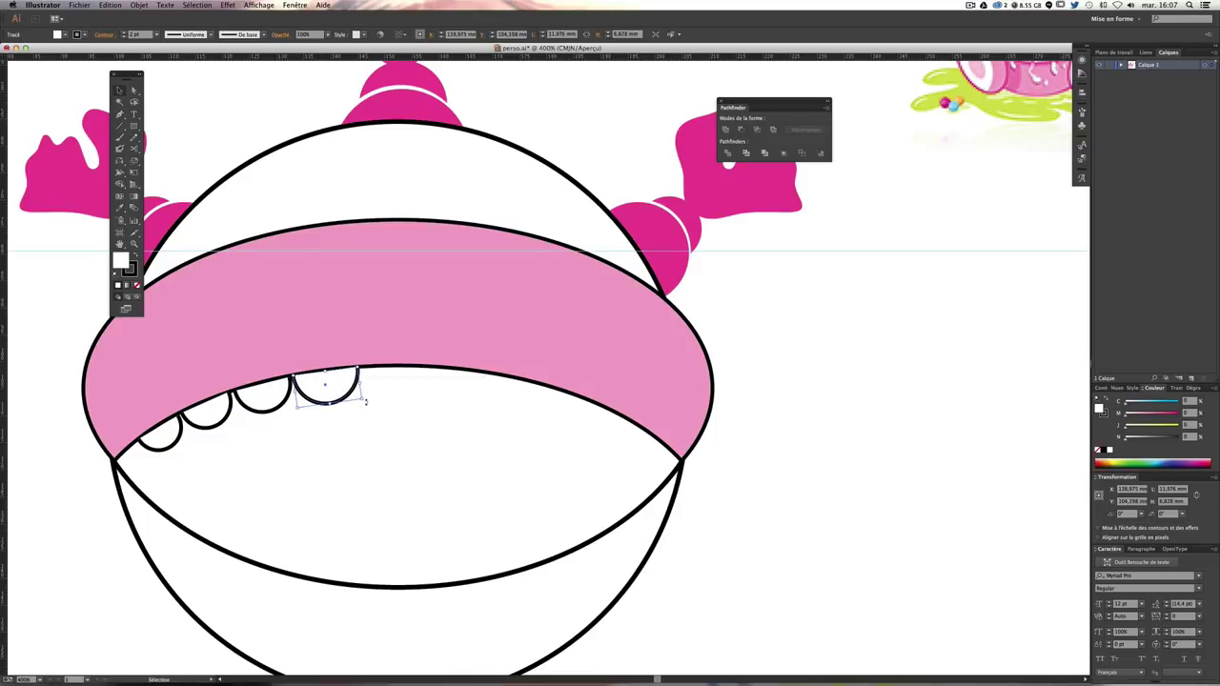
pyautogui.click(793, 397)
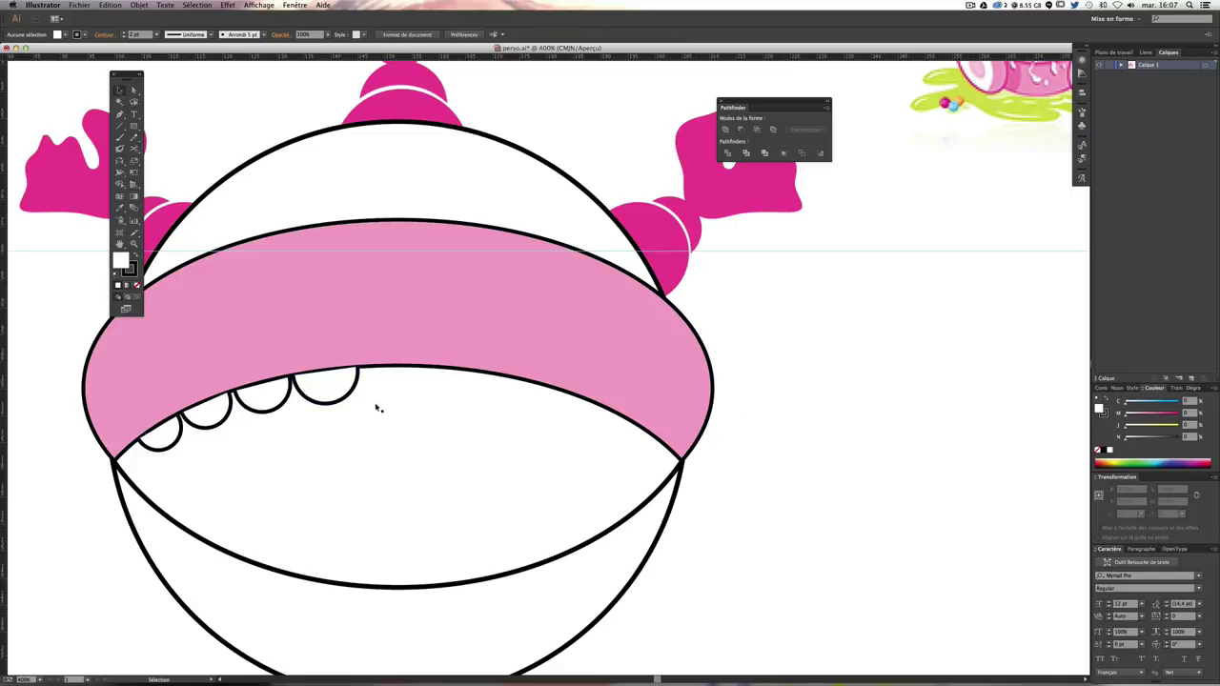
pyautogui.click(322, 404)
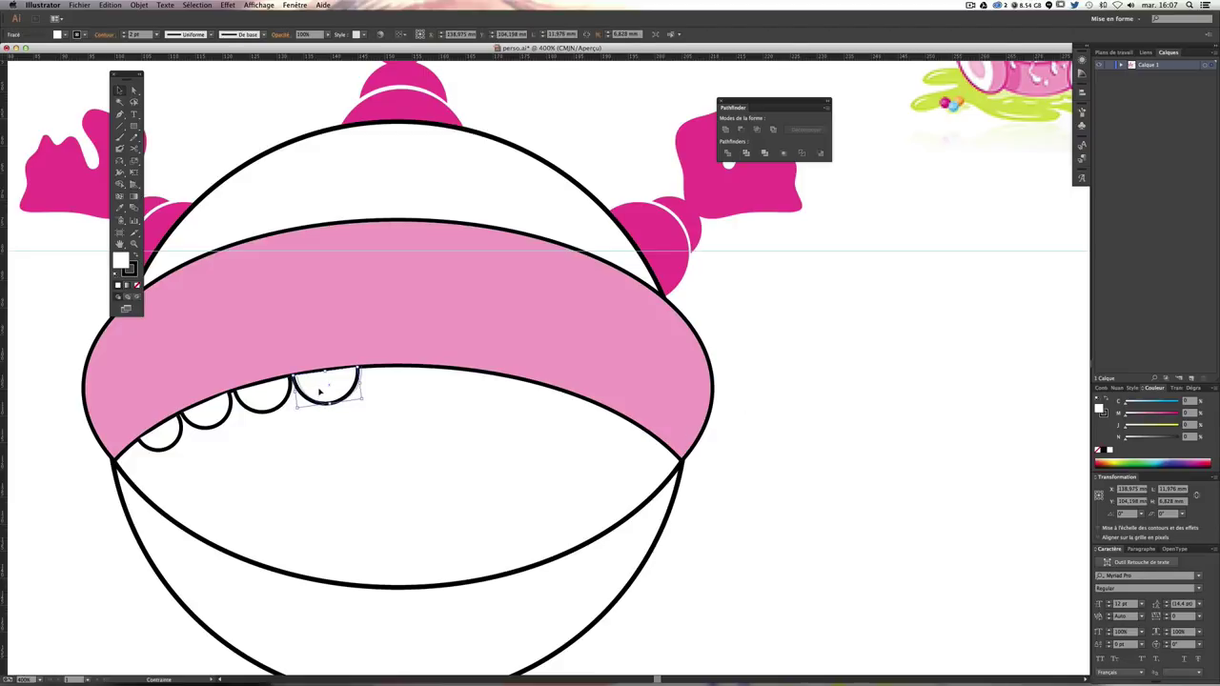
pyautogui.click(796, 408)
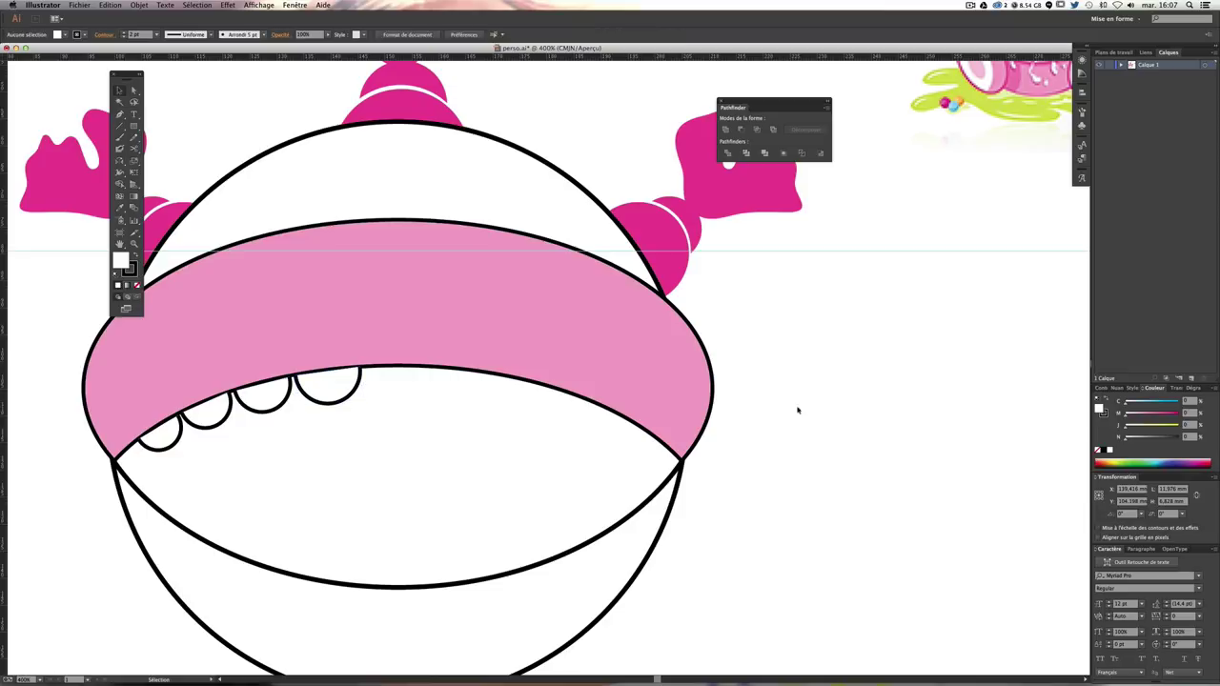
# Step: Duplicate the left scallop arcs below the originals and mirror the copy for the right side
pyautogui.scroll(-1, 588, 477)
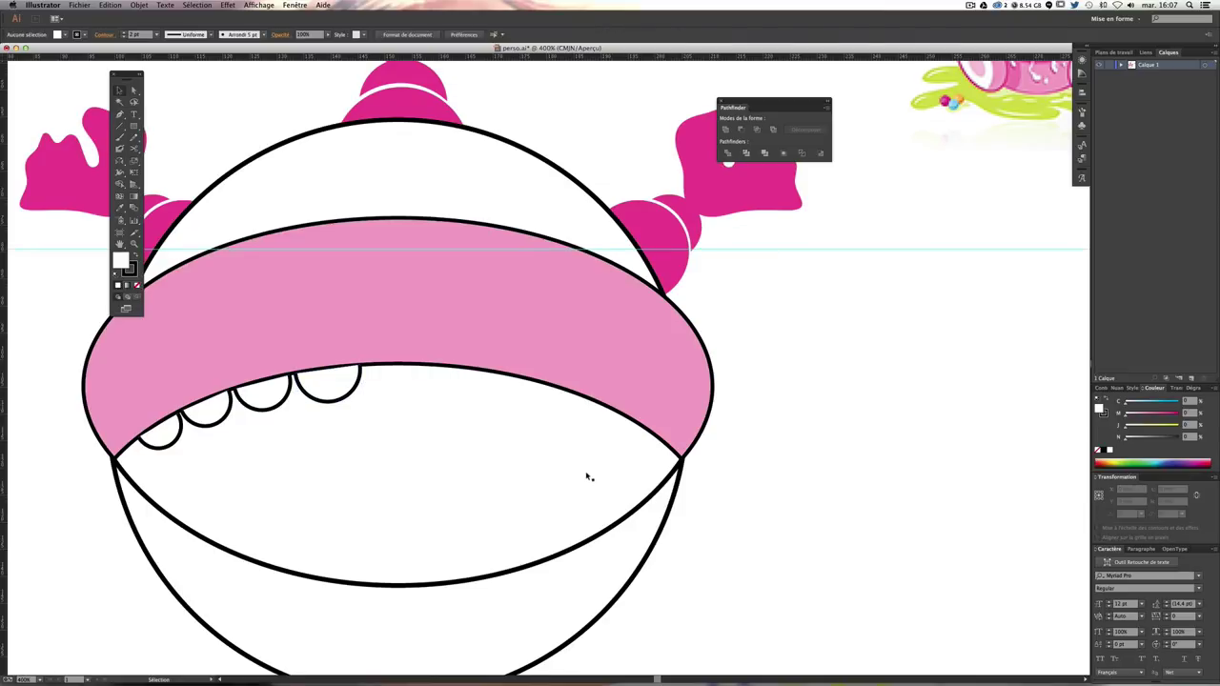
pyautogui.moveTo(138, 374); pyautogui.dragTo(290, 446)
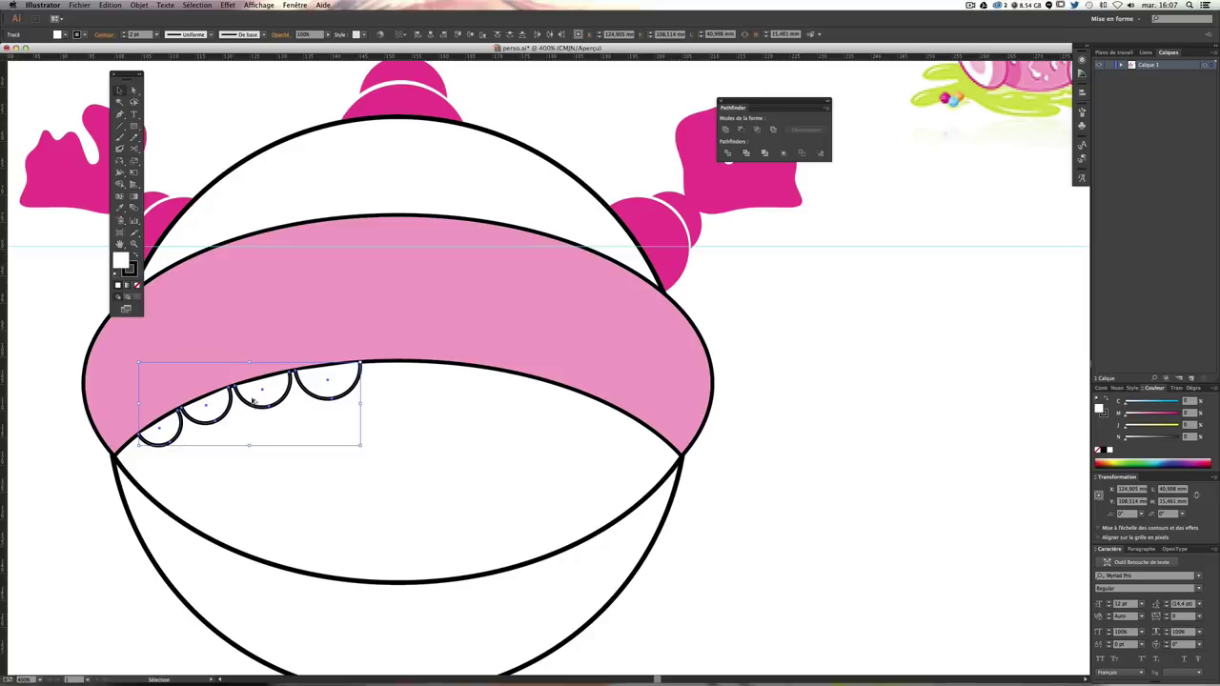
pyautogui.moveTo(253, 400); pyautogui.dragTo(465, 461)
pyautogui.click(119, 162)
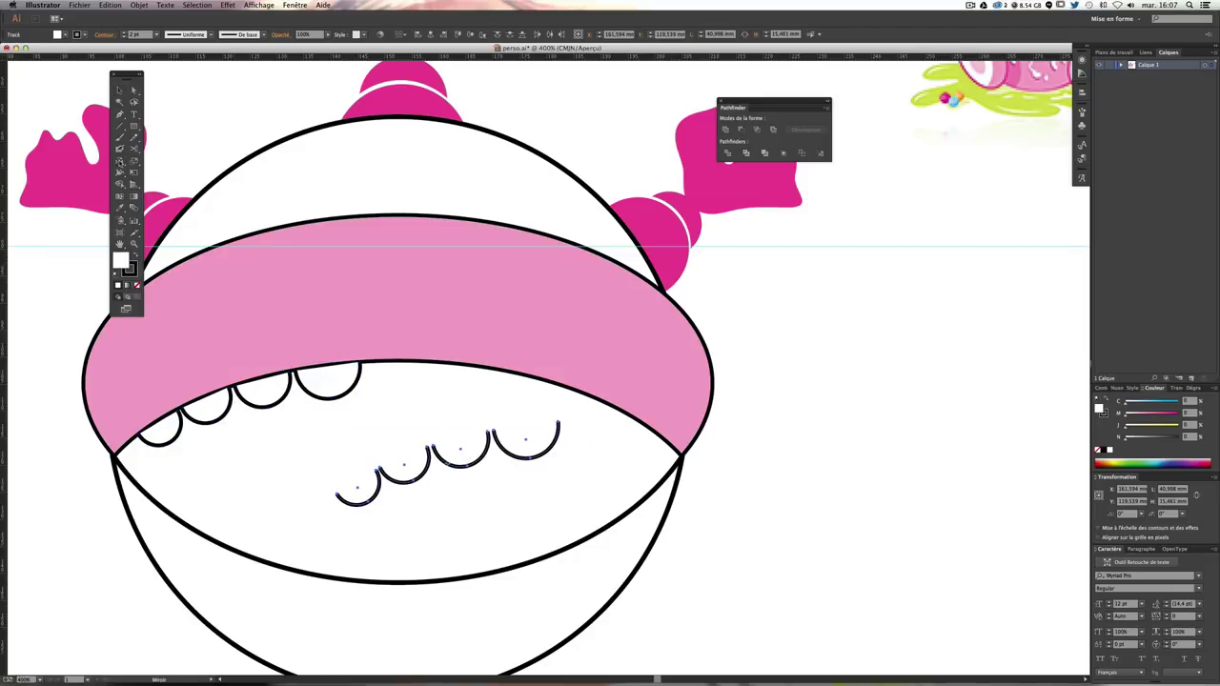
pyautogui.moveTo(429, 473); pyautogui.dragTo(504, 481)
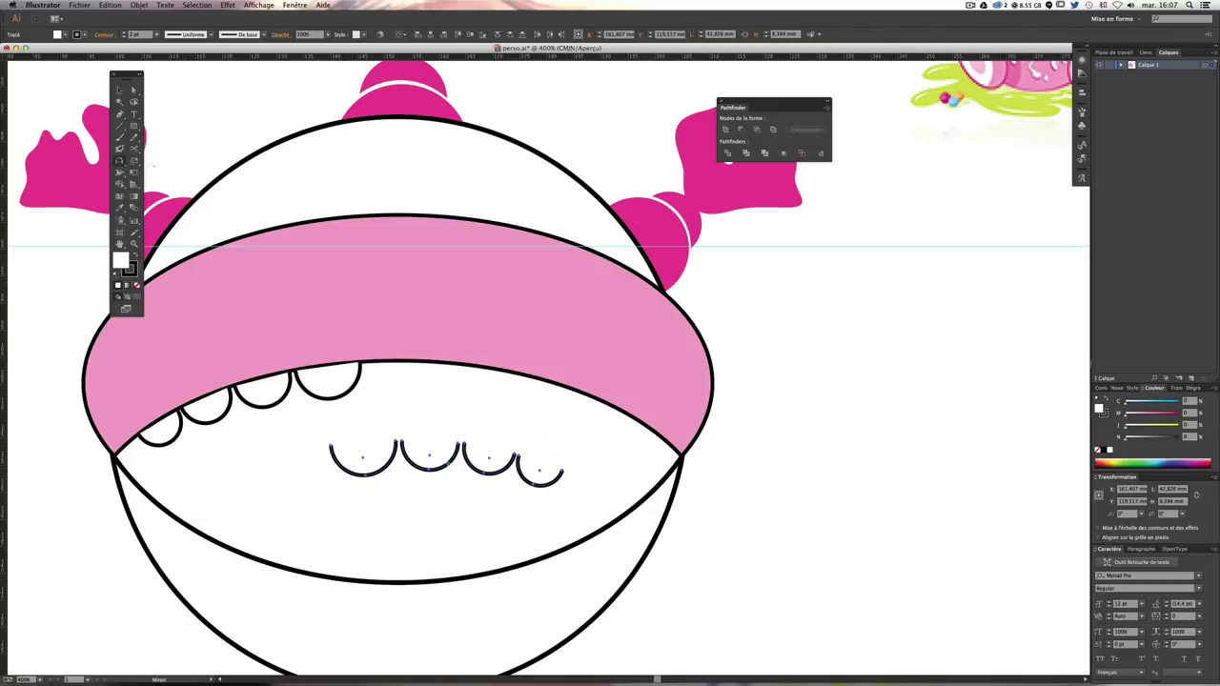
pyautogui.click(119, 91)
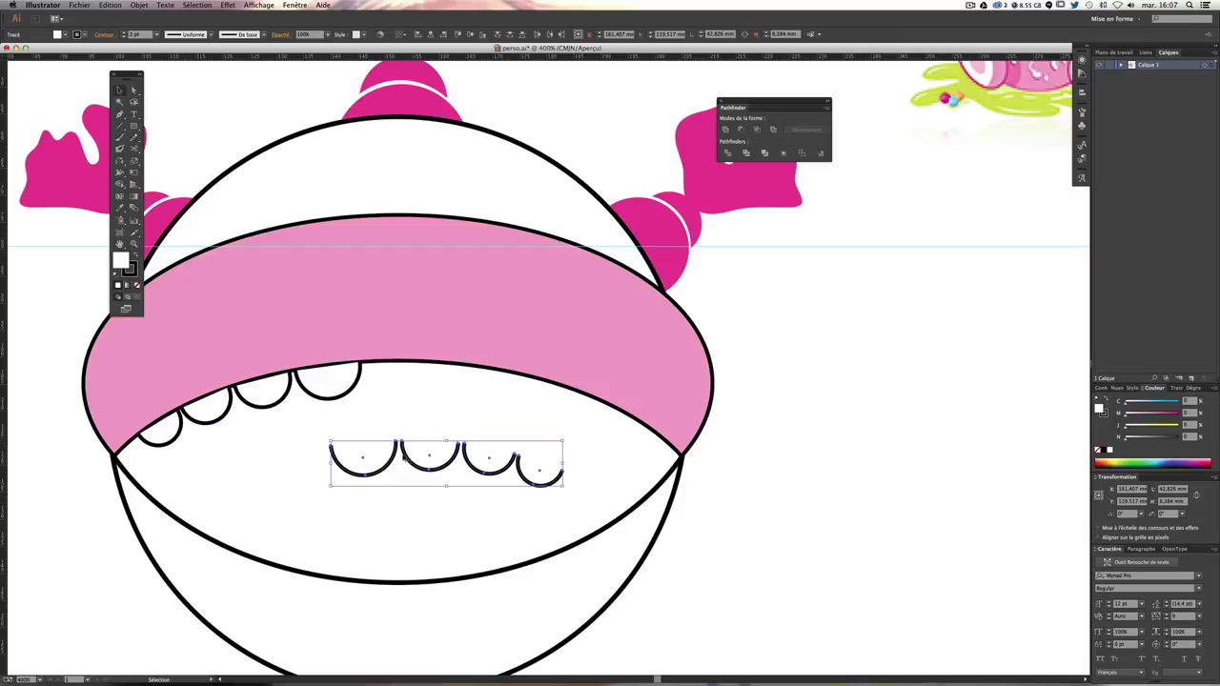
# Step: Move the mirrored arcs up to the band's right edge and rotate them to follow it
pyautogui.moveTo(405, 456)
pyautogui.mouseDown()
pyautogui.moveTo(437, 378)
pyautogui.moveTo(481, 407)
pyautogui.mouseUp()
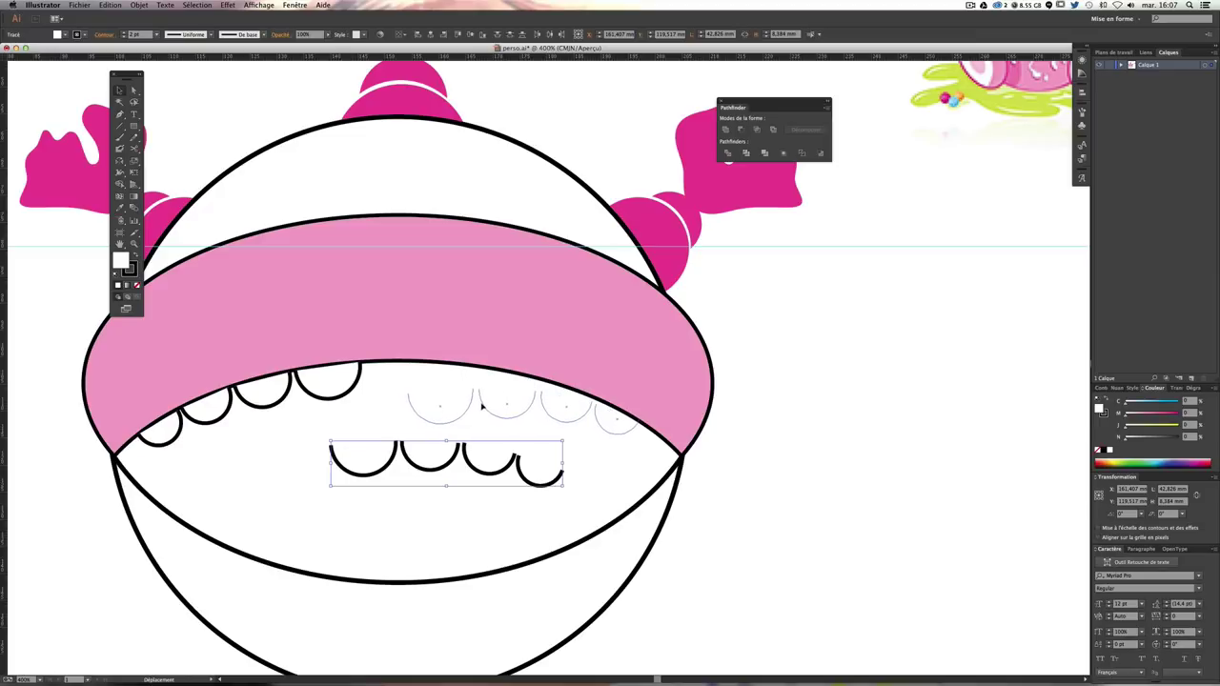
pyautogui.moveTo(481, 407); pyautogui.dragTo(471, 401)
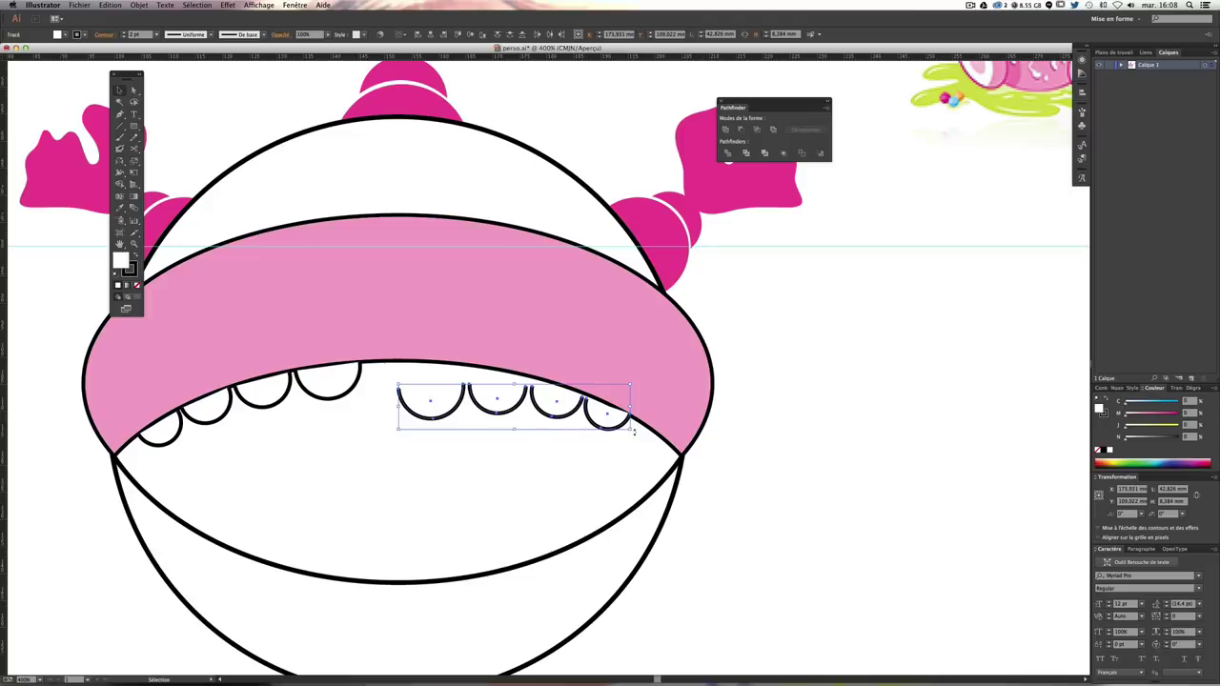
pyautogui.moveTo(634, 430); pyautogui.dragTo(632, 449)
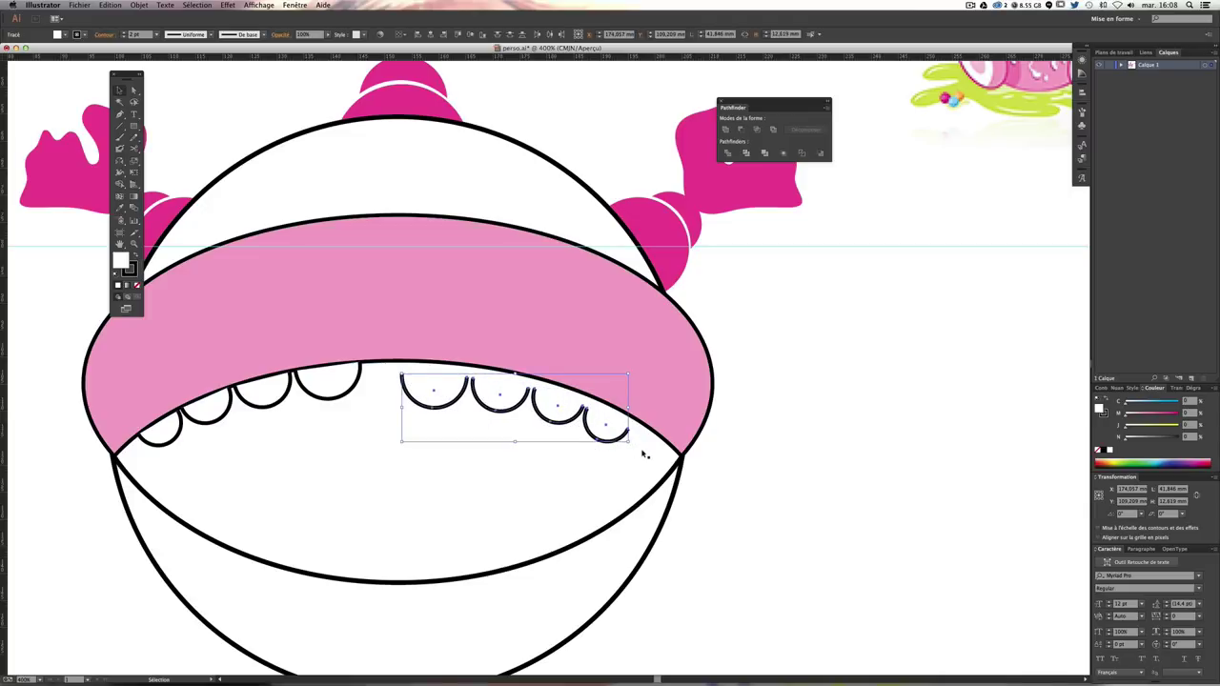
pyautogui.press('Up')
pyautogui.press('Up')
pyautogui.press('Up')
pyautogui.press('Up')
pyautogui.press('Up')
pyautogui.press('Up')
pyautogui.press('Up')
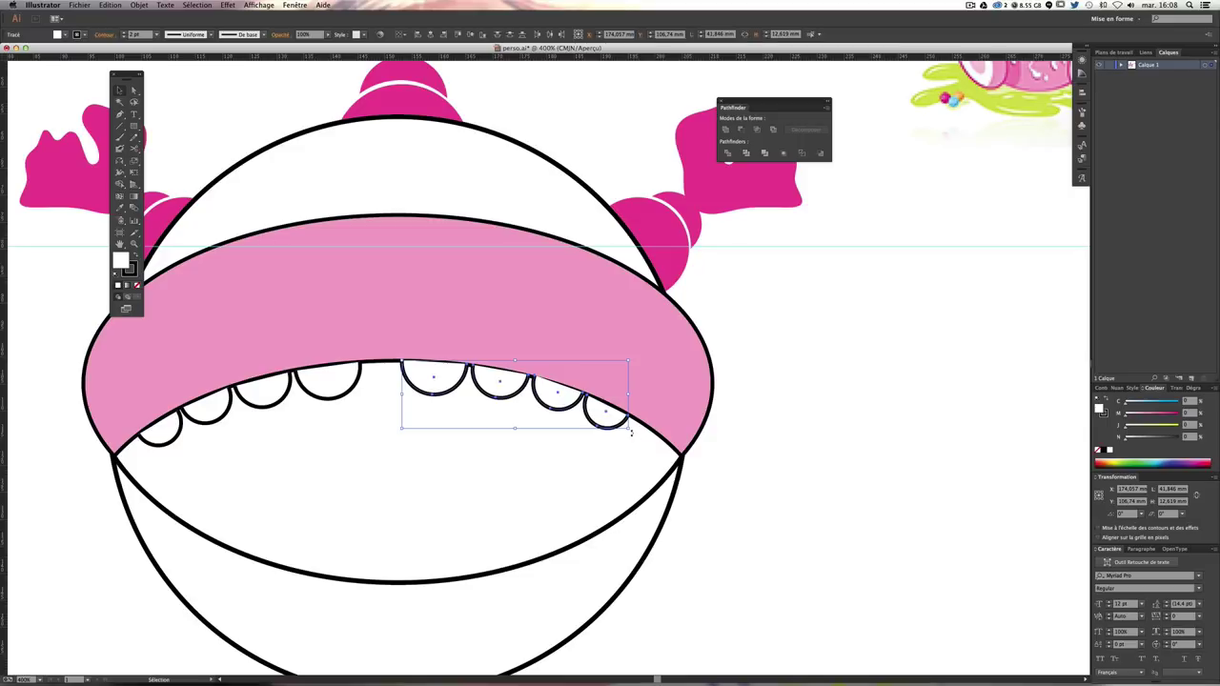
pyautogui.moveTo(630, 431); pyautogui.dragTo(633, 426)
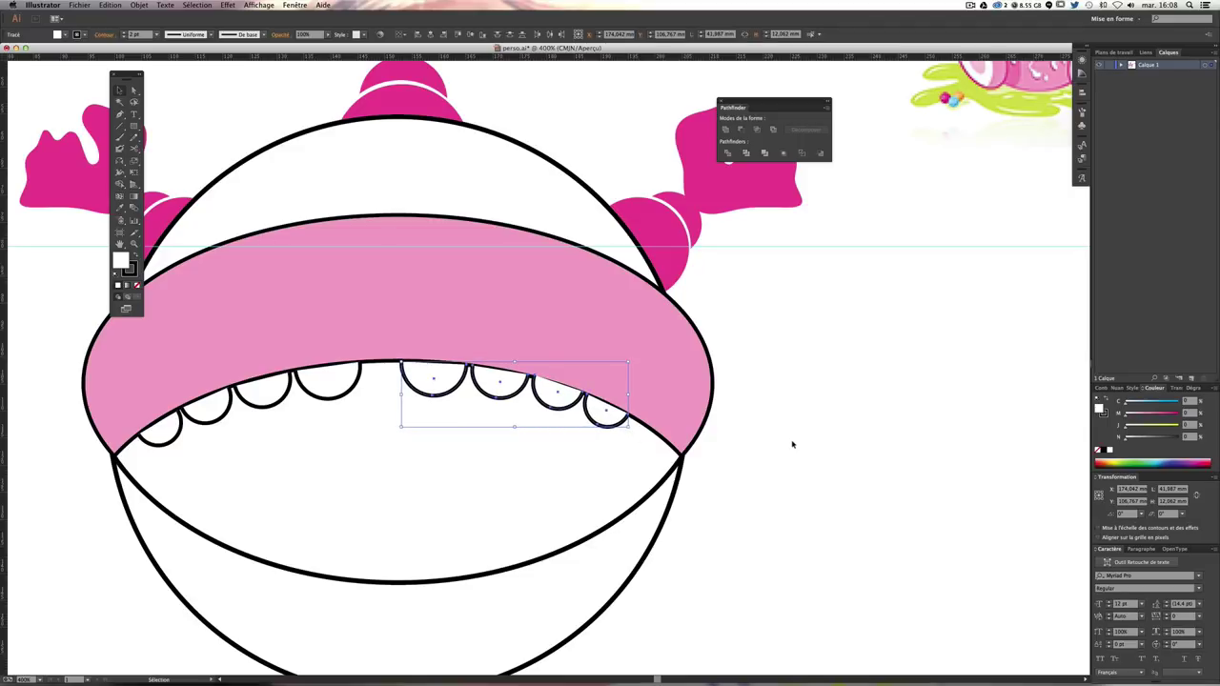
# Step: Nudge the right teeth group right and down with arrow keys, tilting it along the band's curve
pyautogui.press('Right')
pyautogui.press('Right')
pyautogui.press('Down')
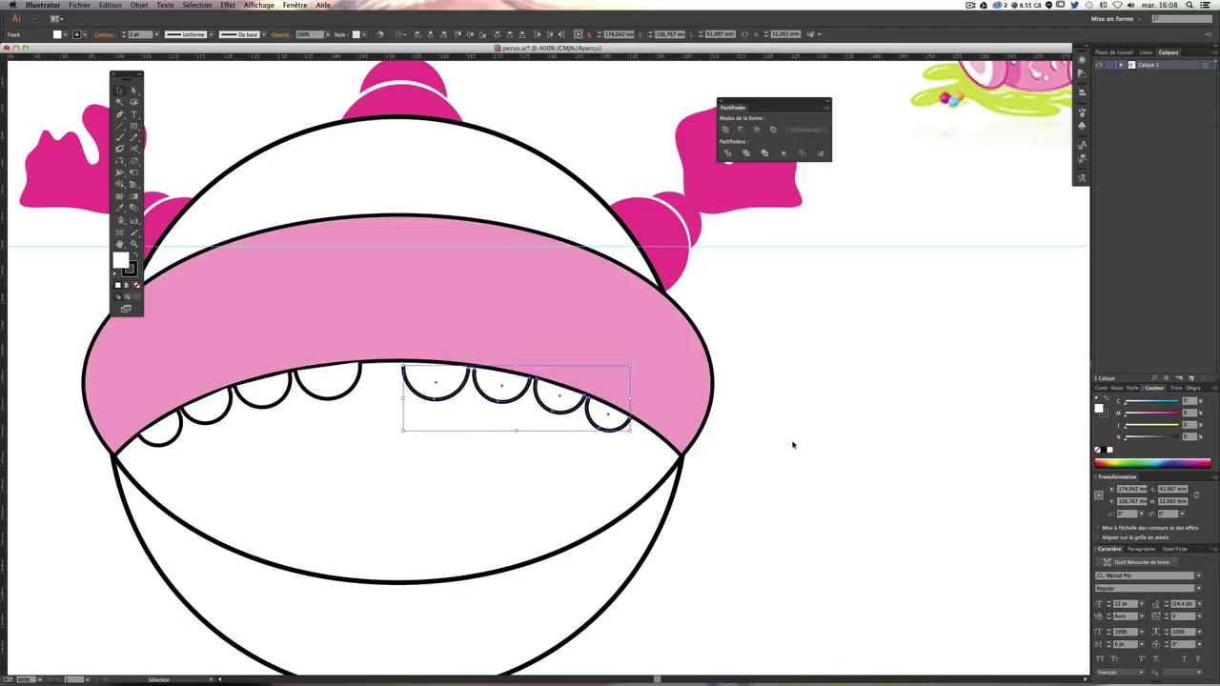
pyautogui.press('Right')
pyautogui.press('Right')
pyautogui.press('Right')
pyautogui.press('Down')
pyautogui.press('Right')
pyautogui.press('Right')
pyautogui.press('Down')
pyautogui.press('Right')
pyautogui.press('Down')
pyautogui.press('Down')
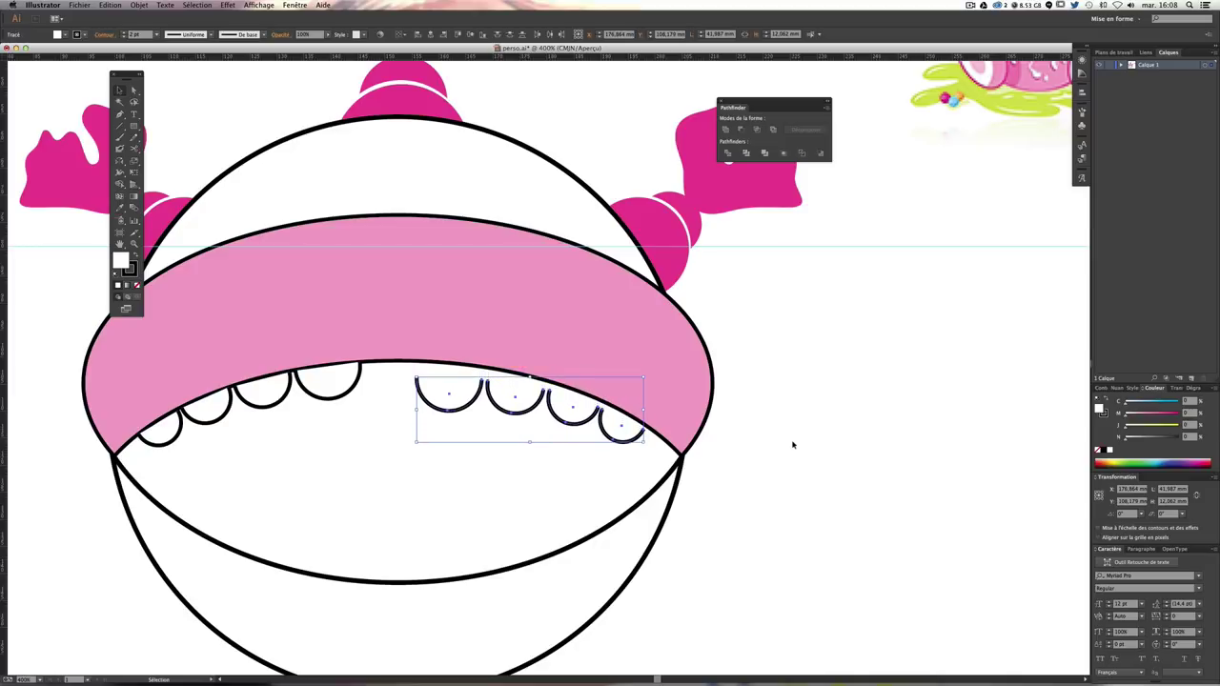
pyautogui.press('Down')
pyautogui.press('Right')
pyautogui.press('Right')
pyautogui.press('Right')
pyautogui.press('Down')
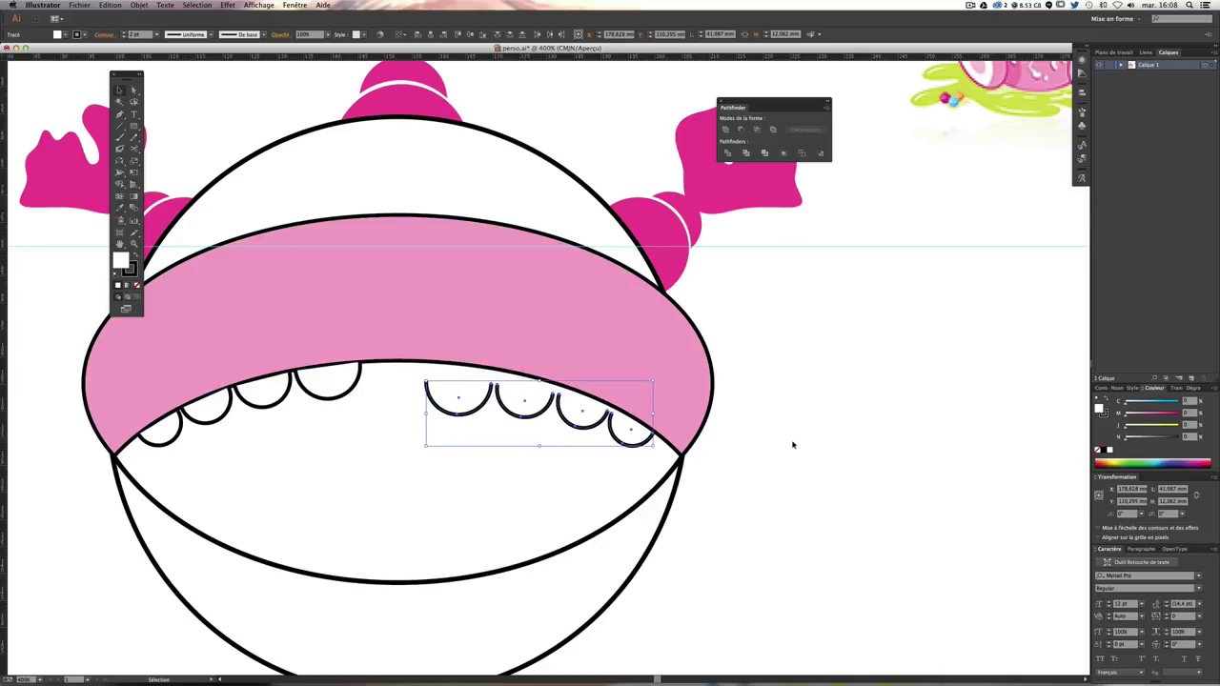
pyautogui.press('Right')
pyautogui.press('Right')
pyautogui.press('Right')
pyautogui.press('Down')
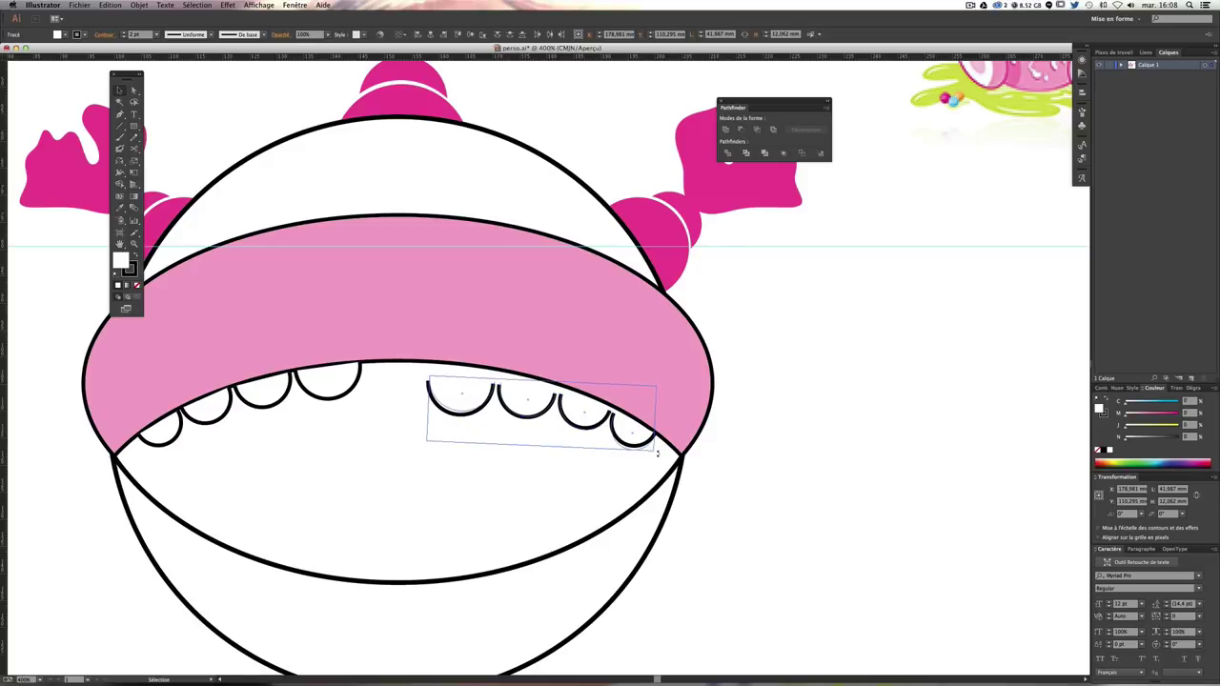
pyautogui.moveTo(656, 451); pyautogui.dragTo(660, 454)
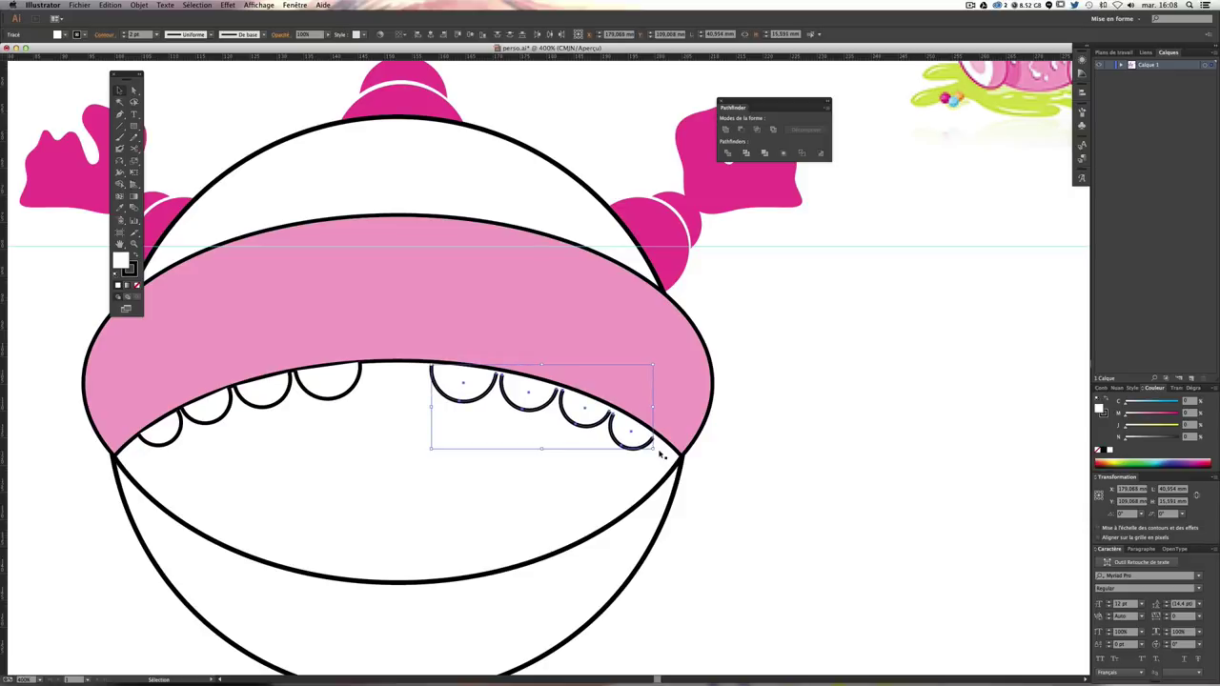
pyautogui.press('Up')
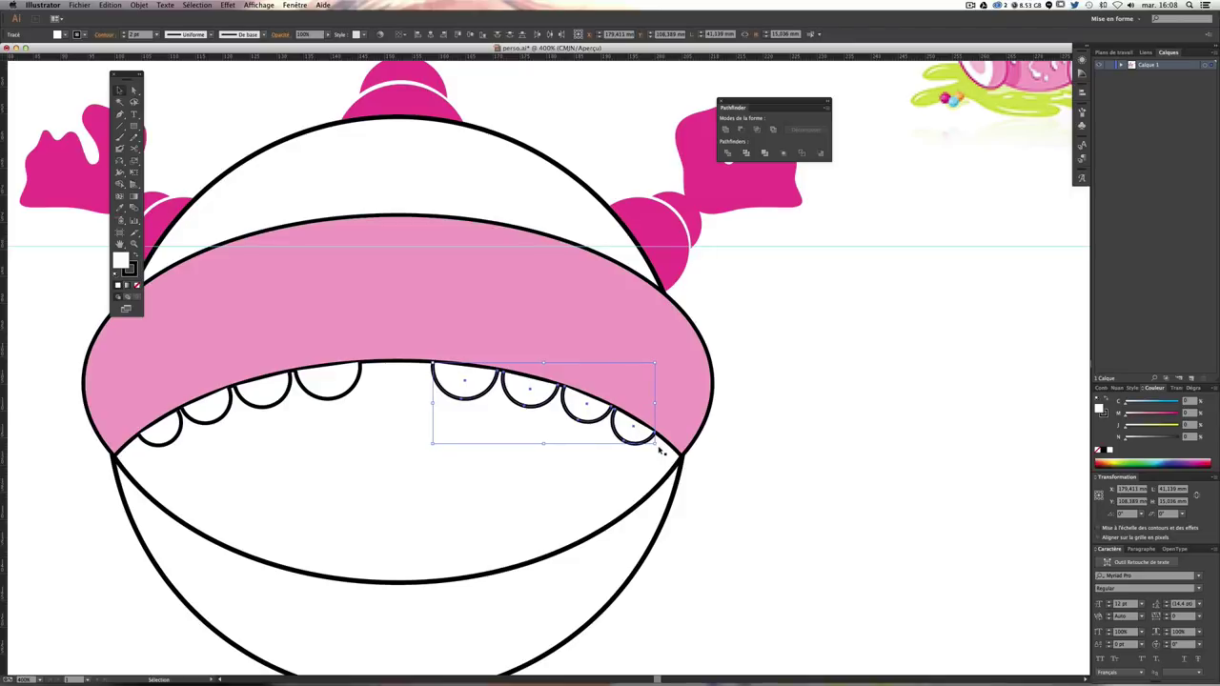
# Step: Marquee-select the right-hand teeth group and scale it from the corner to fit under the band
pyautogui.click(847, 468)
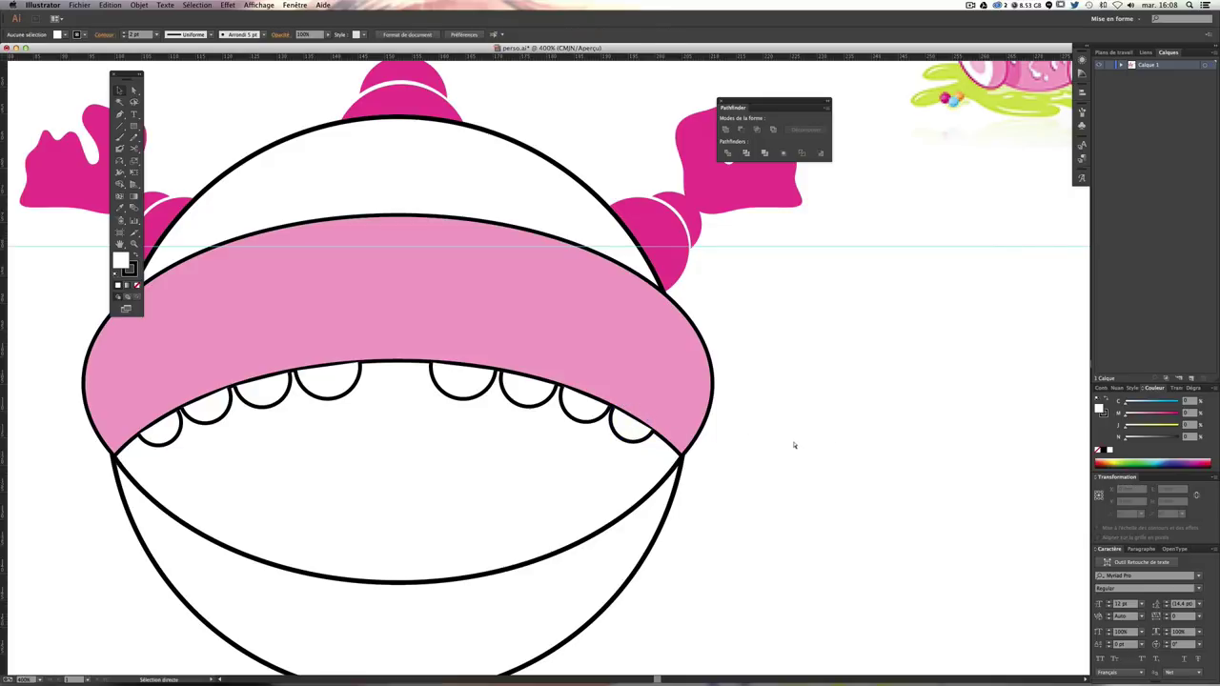
pyautogui.moveTo(656, 448); pyautogui.dragTo(431, 364)
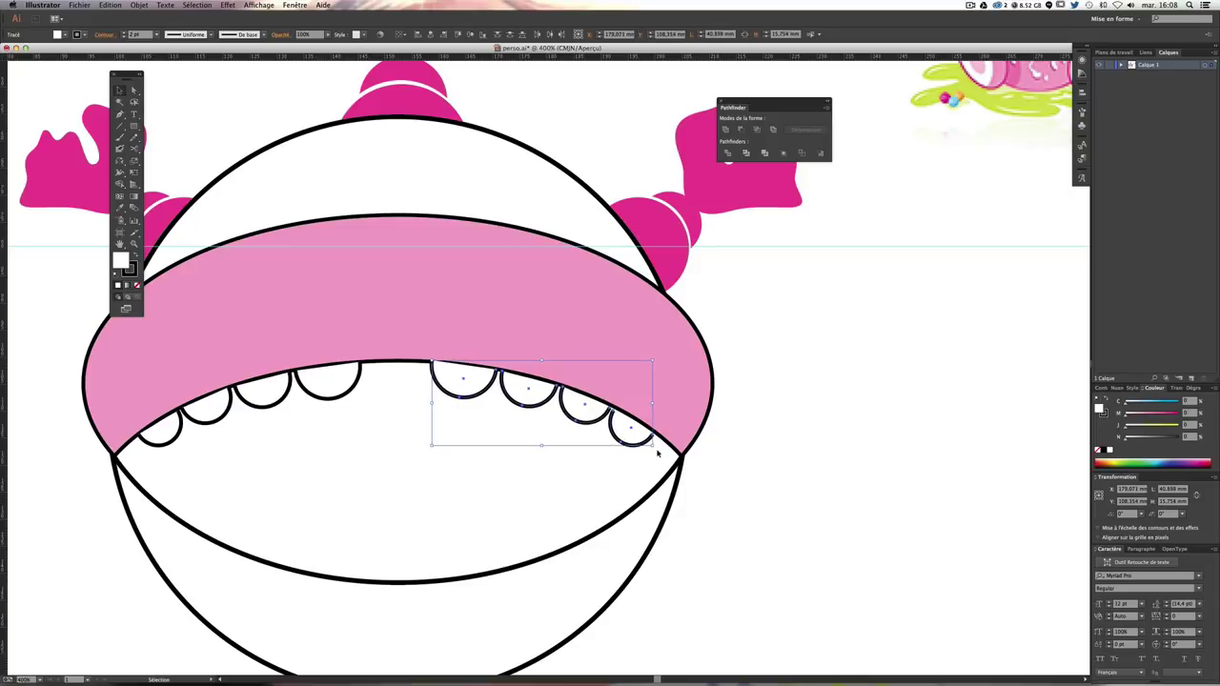
pyautogui.moveTo(656, 449); pyautogui.dragTo(660, 452)
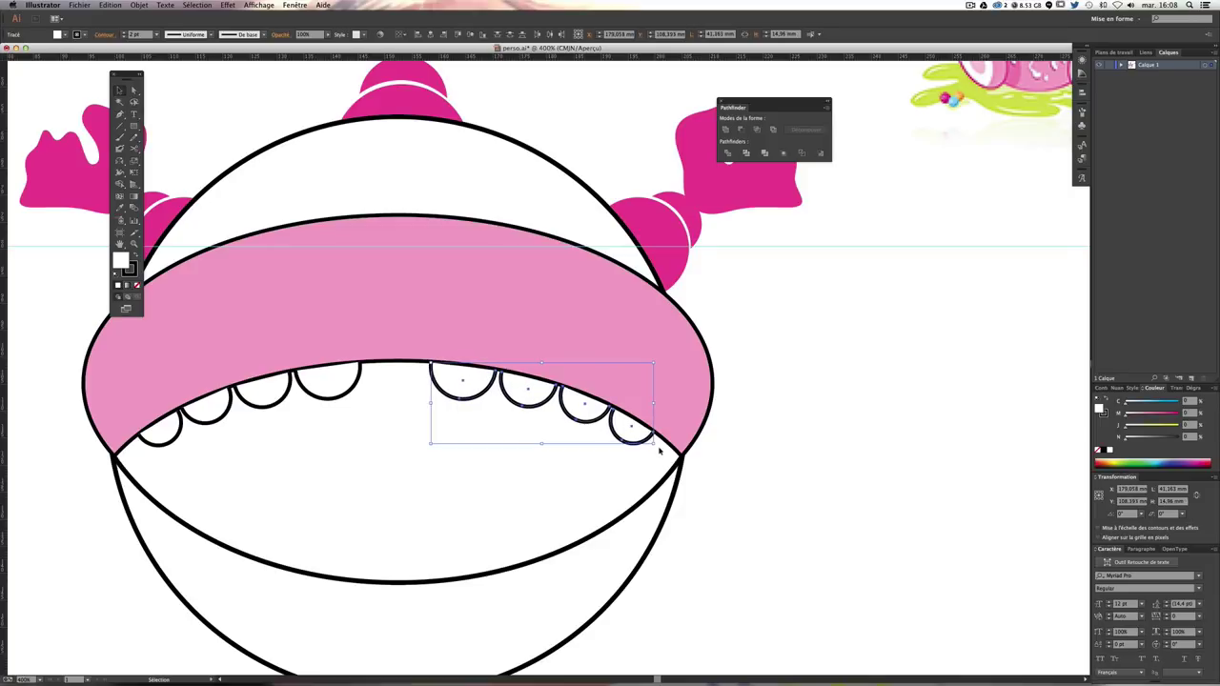
pyautogui.click(779, 470)
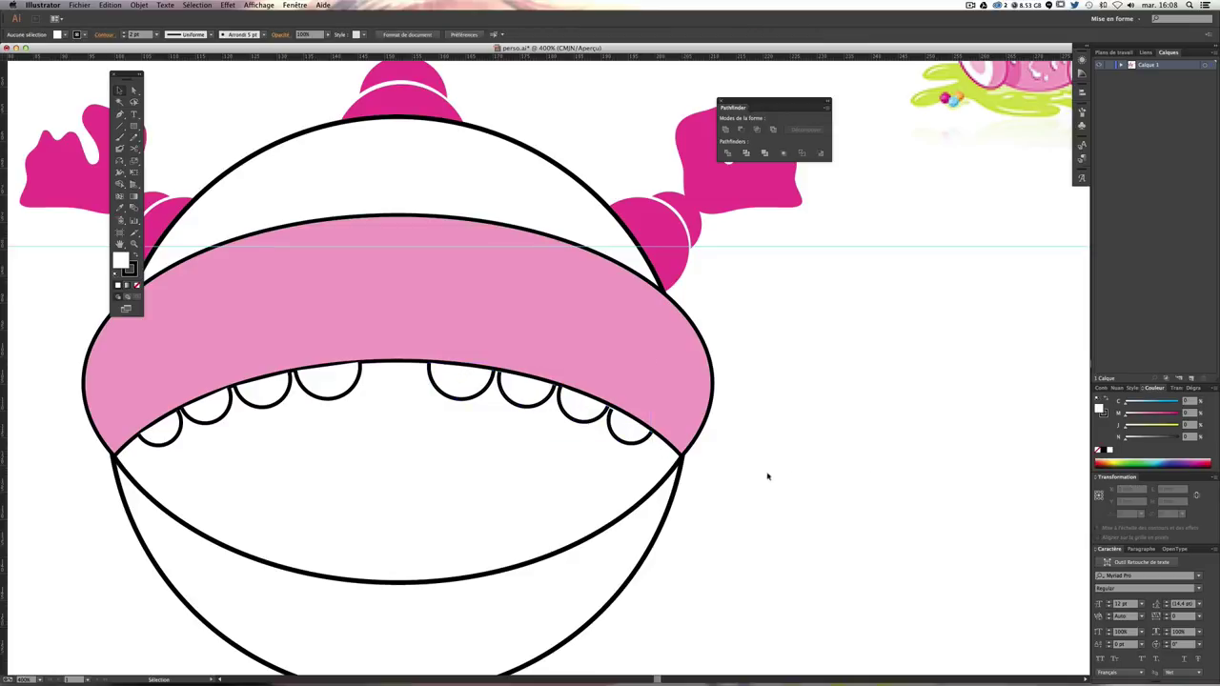
pyautogui.click(622, 442)
pyautogui.click(793, 443)
# Step: Shift the last right-hand tooth slightly into place
pyautogui.click(631, 431)
pyautogui.moveTo(631, 431); pyautogui.dragTo(629, 430)
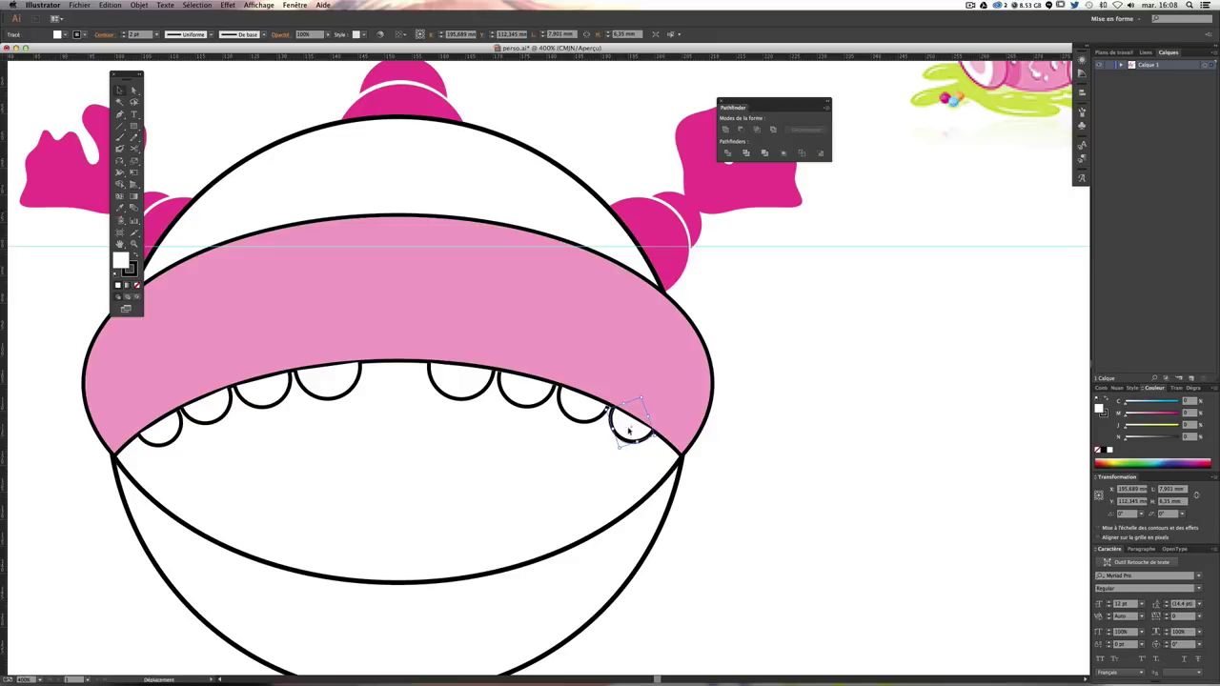
pyautogui.click(770, 436)
# Step: Zoom in and drag the middle and neighbouring teeth against the band edge, then zoom out
pyautogui.press('super+plus')
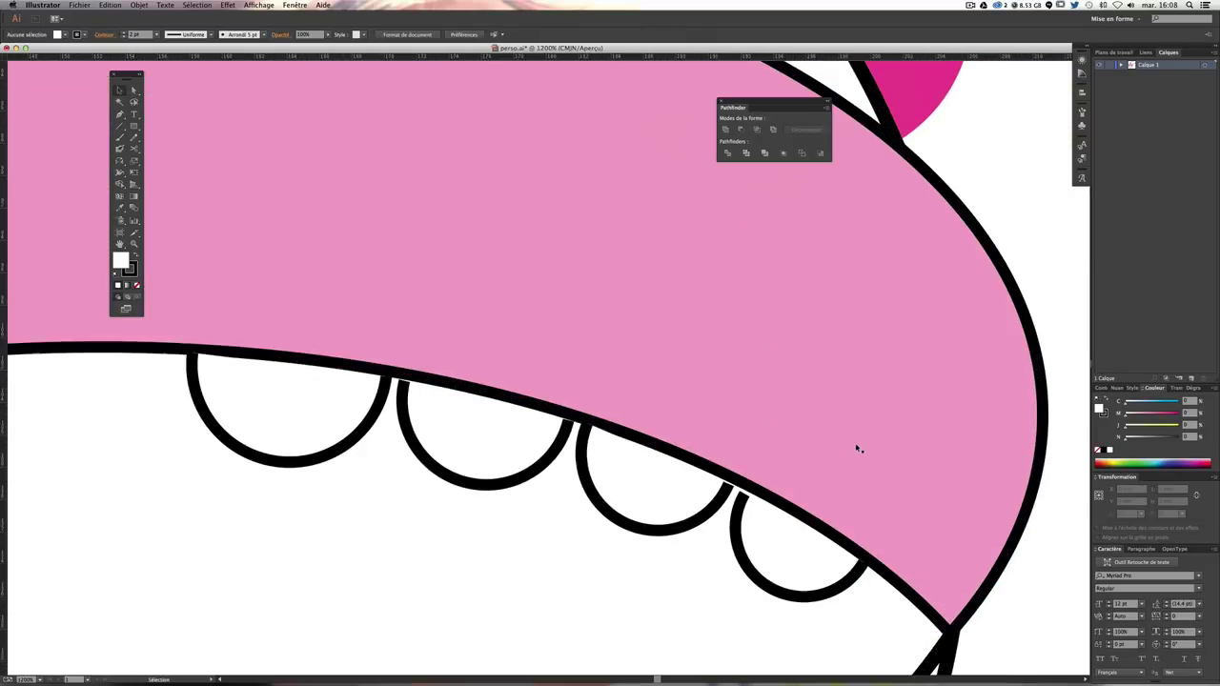
pyautogui.moveTo(730, 397); pyautogui.dragTo(644, 345)
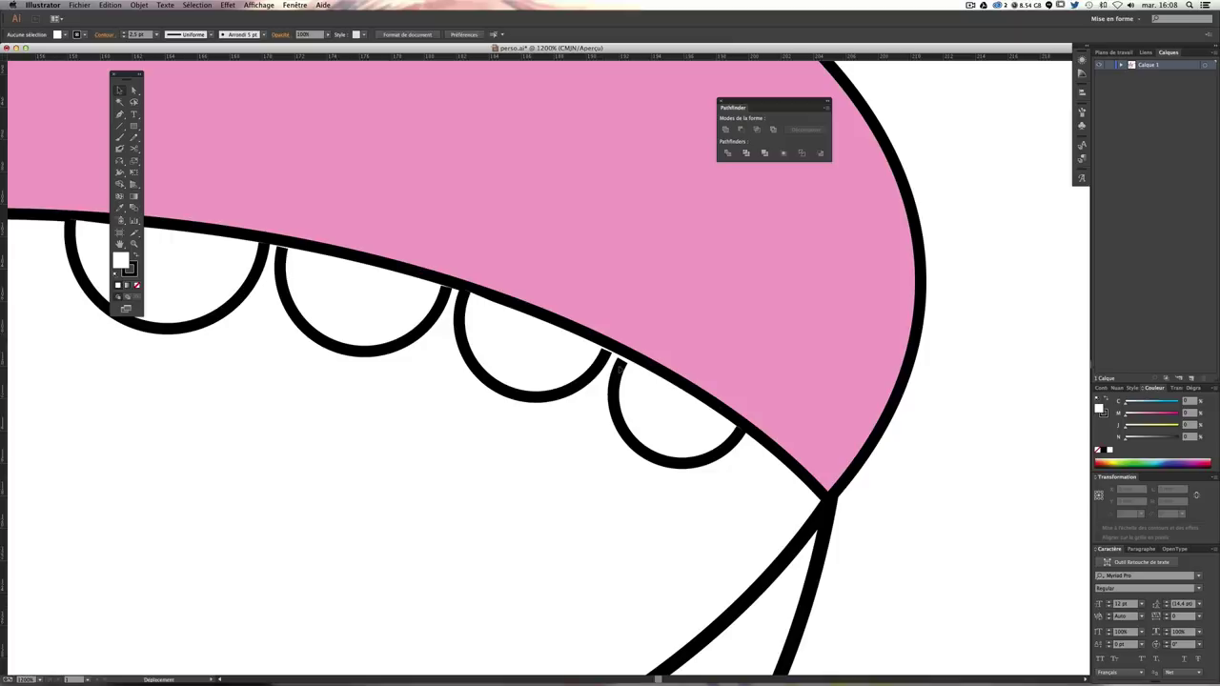
pyautogui.click(616, 372)
pyautogui.click(571, 386)
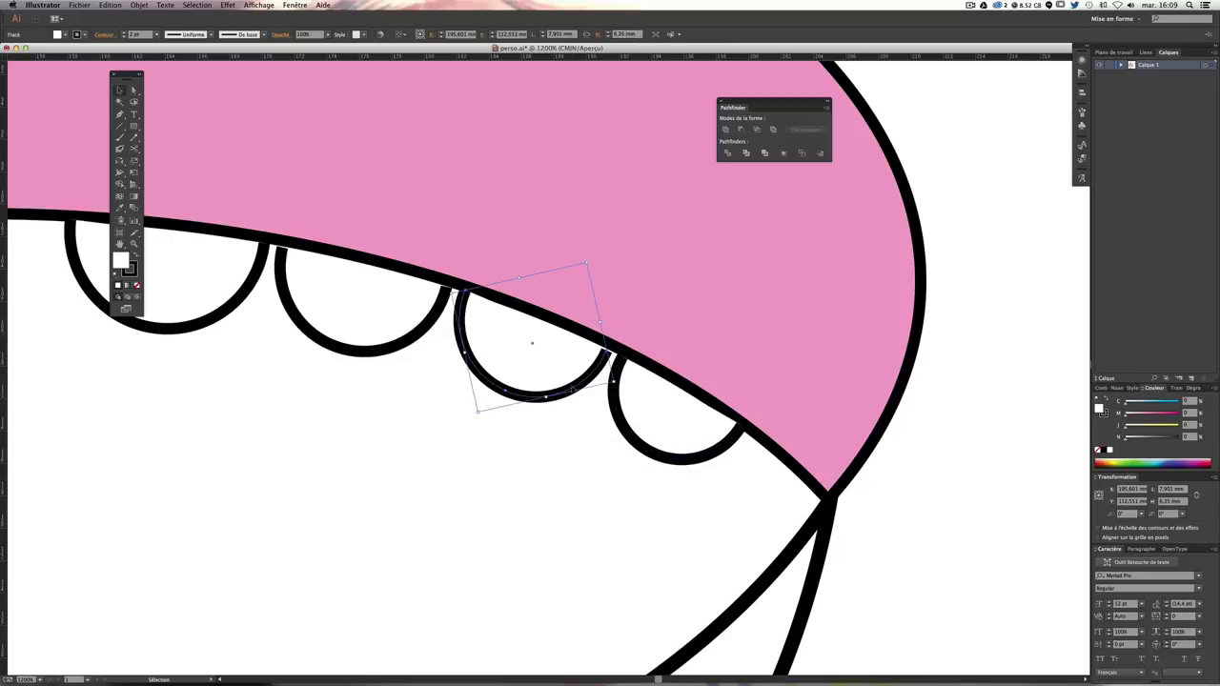
pyautogui.moveTo(584, 391); pyautogui.dragTo(586, 391)
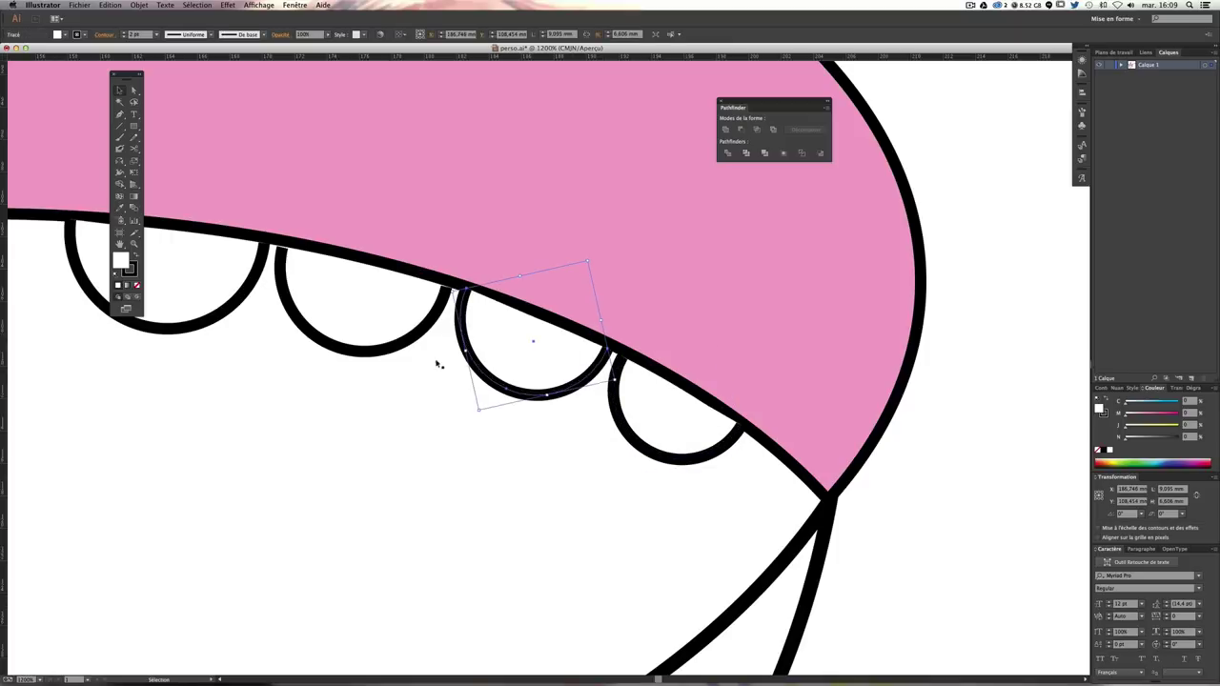
pyautogui.click(347, 354)
pyautogui.moveTo(347, 355); pyautogui.dragTo(349, 354)
pyautogui.click(346, 354)
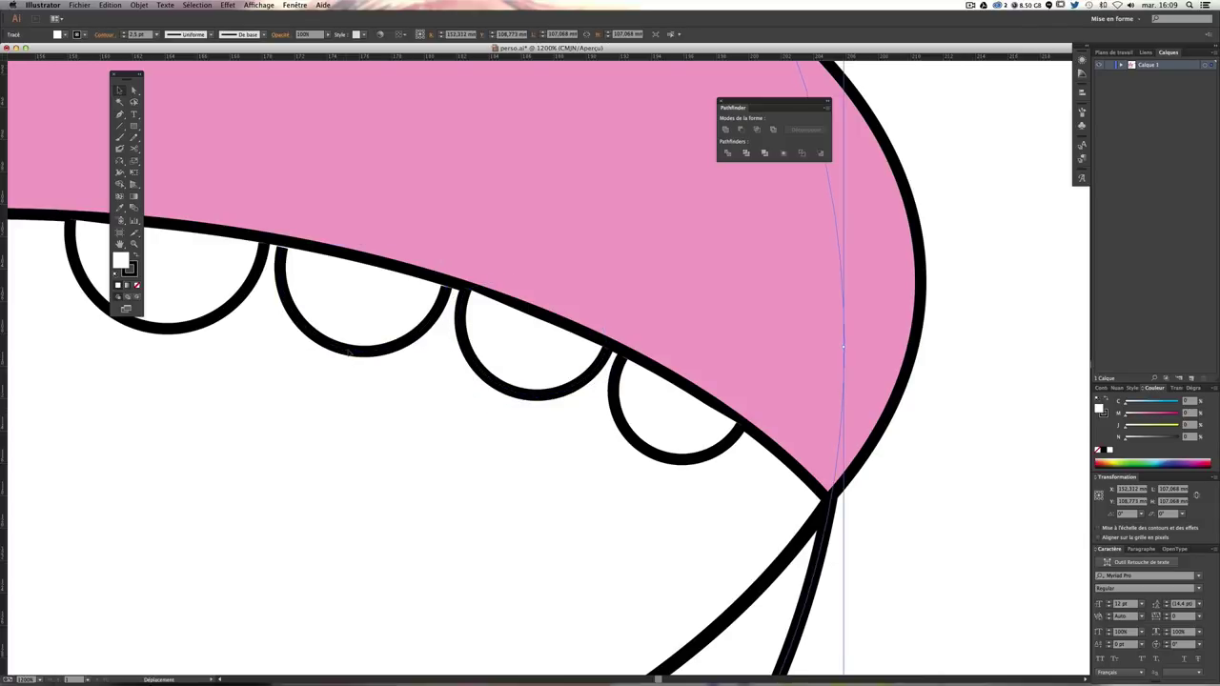
pyautogui.click(912, 467)
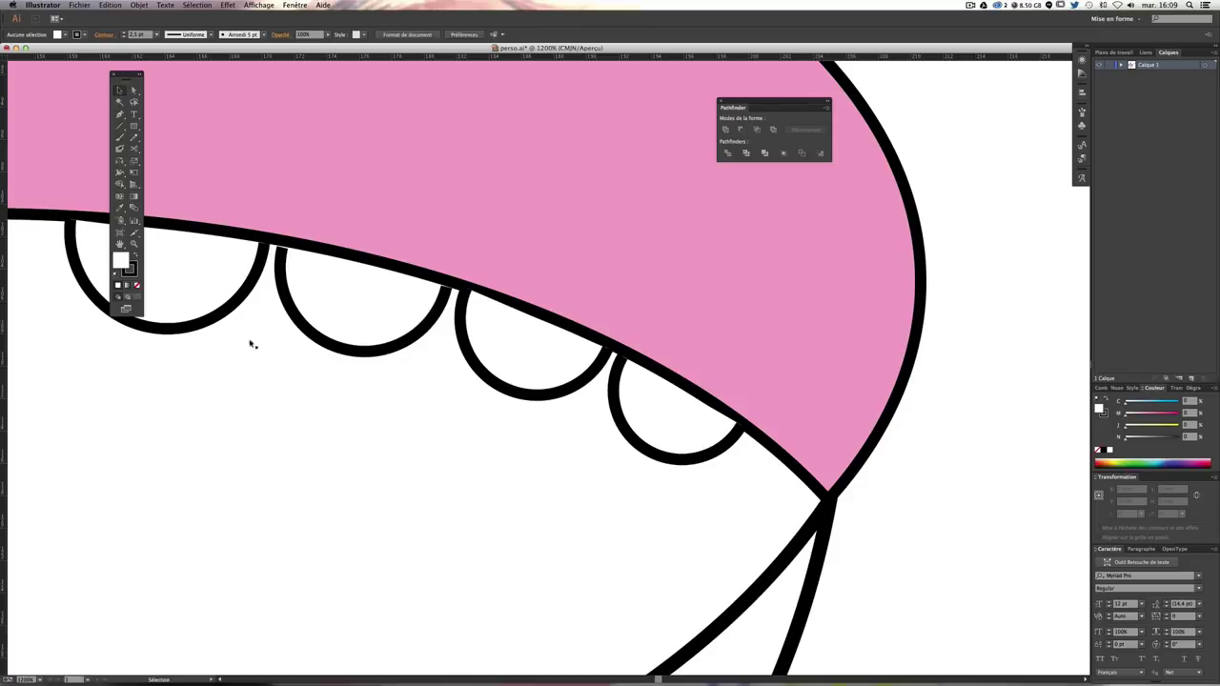
pyautogui.moveTo(335, 349); pyautogui.dragTo(341, 338)
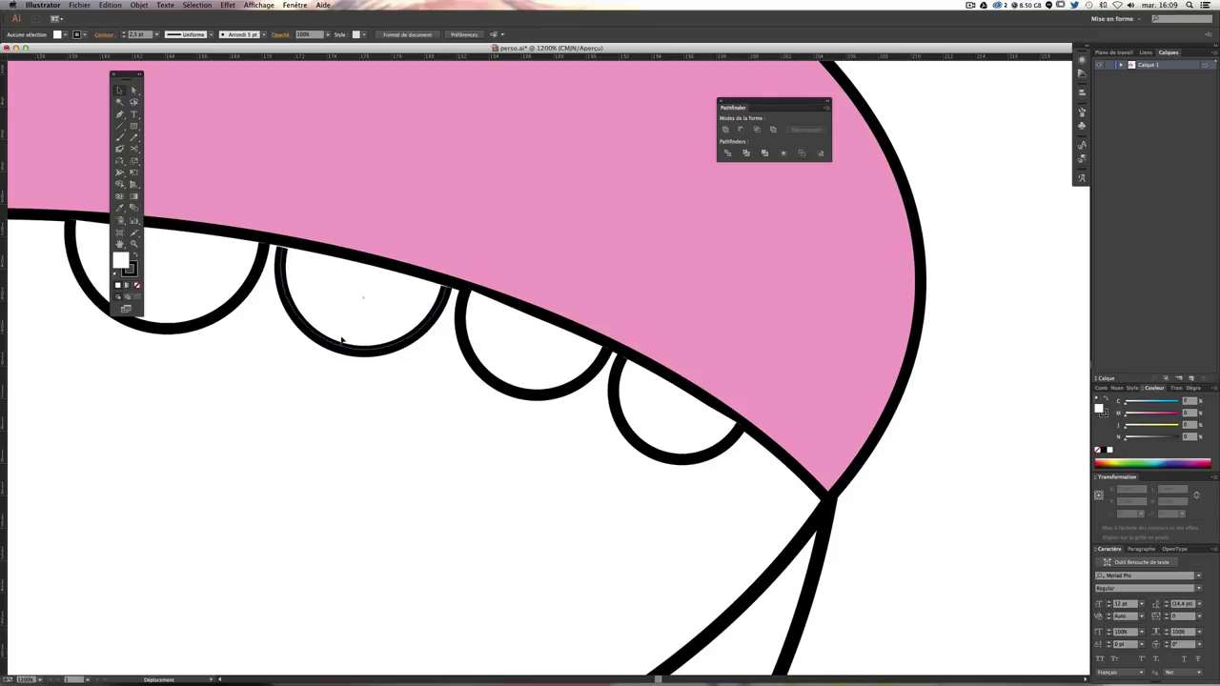
pyautogui.click(1020, 427)
pyautogui.hotkey('ctrl', '-')
pyautogui.hotkey('ctrl', '-')
pyautogui.hotkey('ctrl', '-')
pyautogui.hotkey('ctrl', '-')
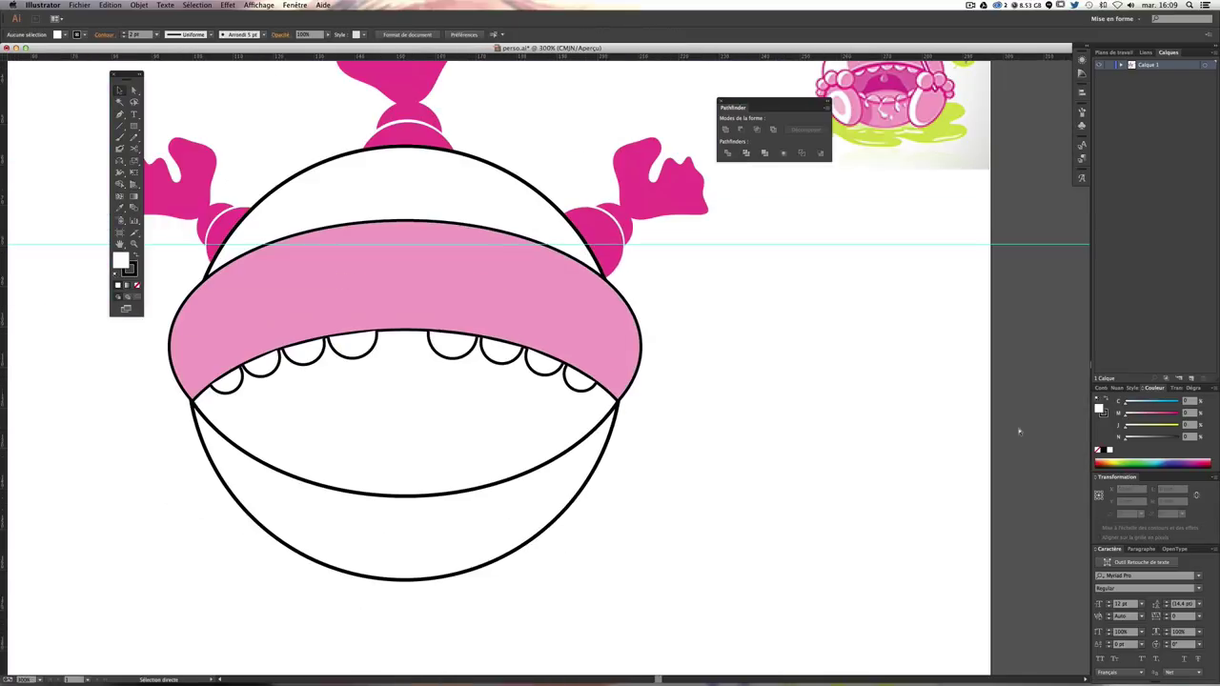
# Step: Alt-drag a copy of a tooth arc into the gap between the left and right rows
pyautogui.moveTo(355, 355); pyautogui.dragTo(402, 353)
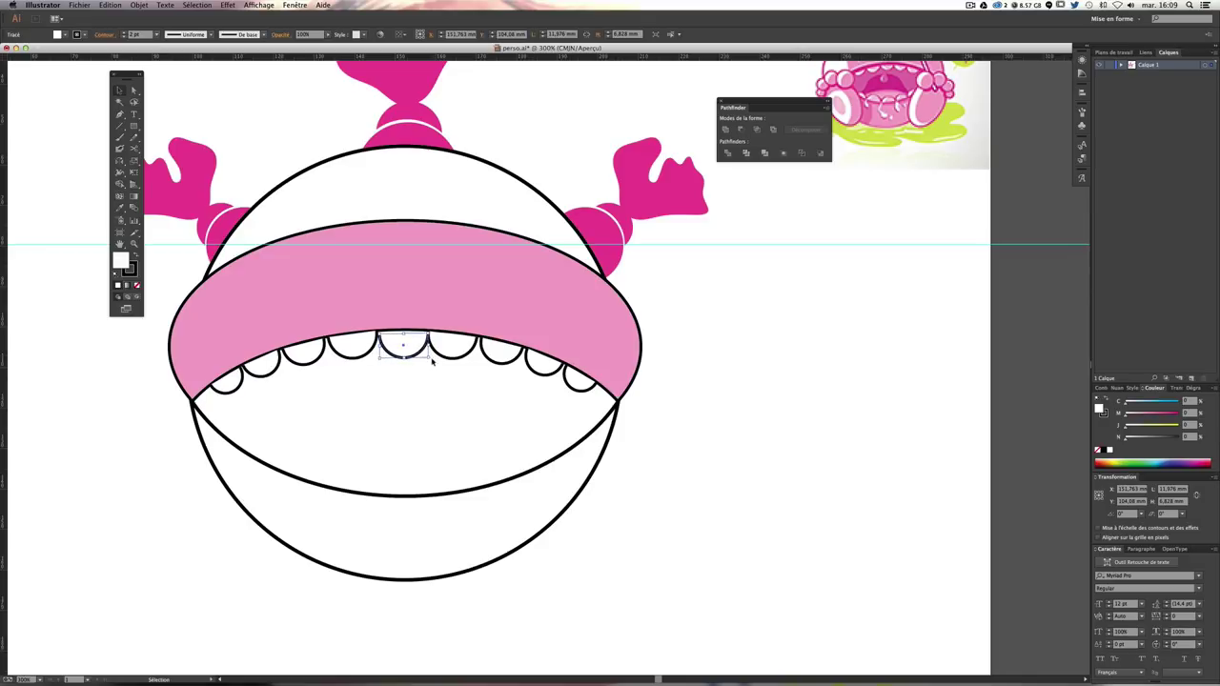
pyautogui.click(842, 403)
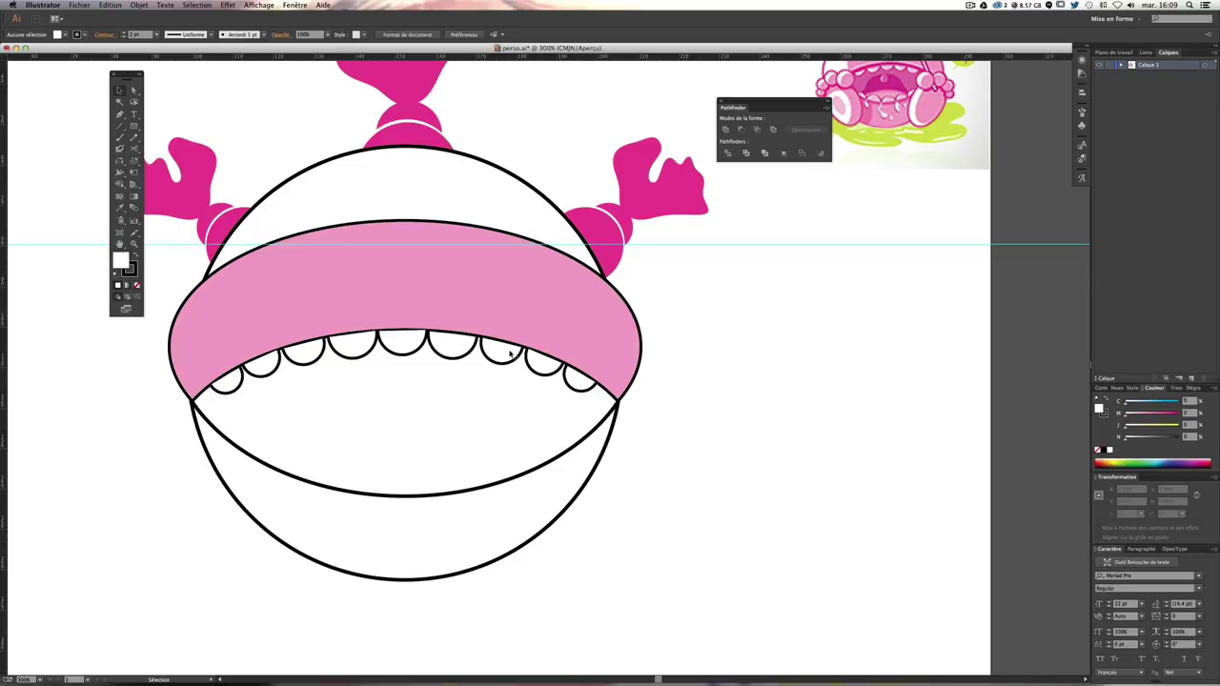
pyautogui.click(440, 496)
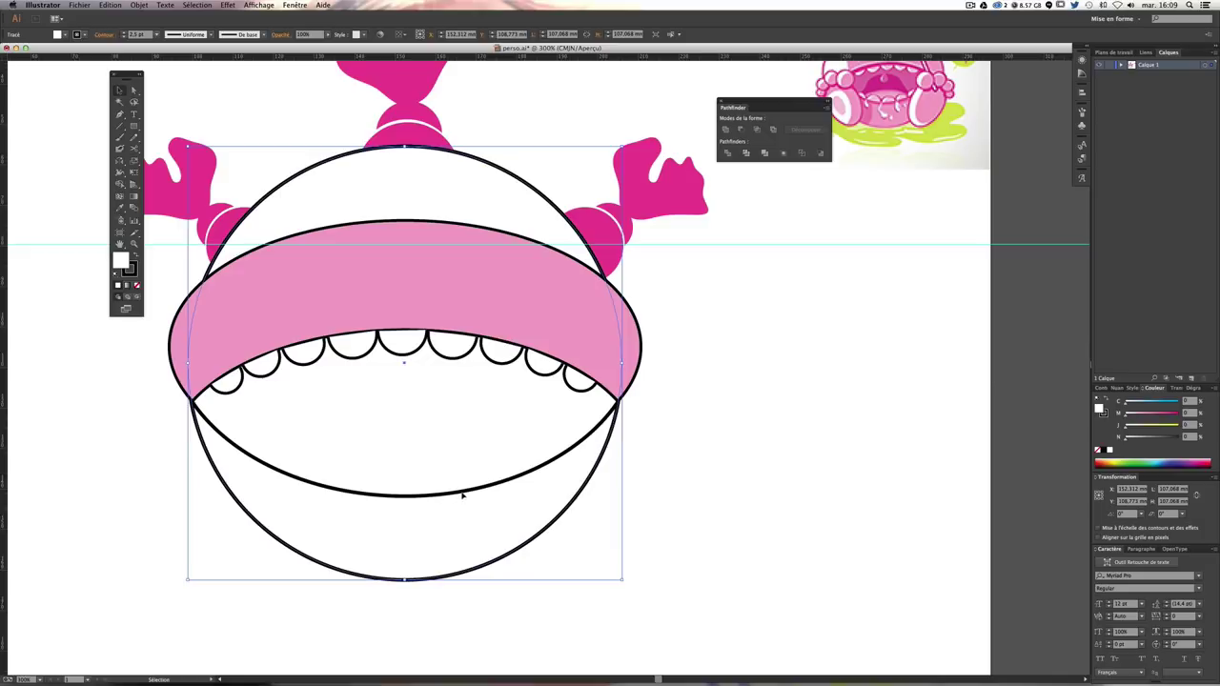
# Step: Duplicate the lower mouth curve, flip it into an arch, and set it over the teeth
pyautogui.click(465, 494)
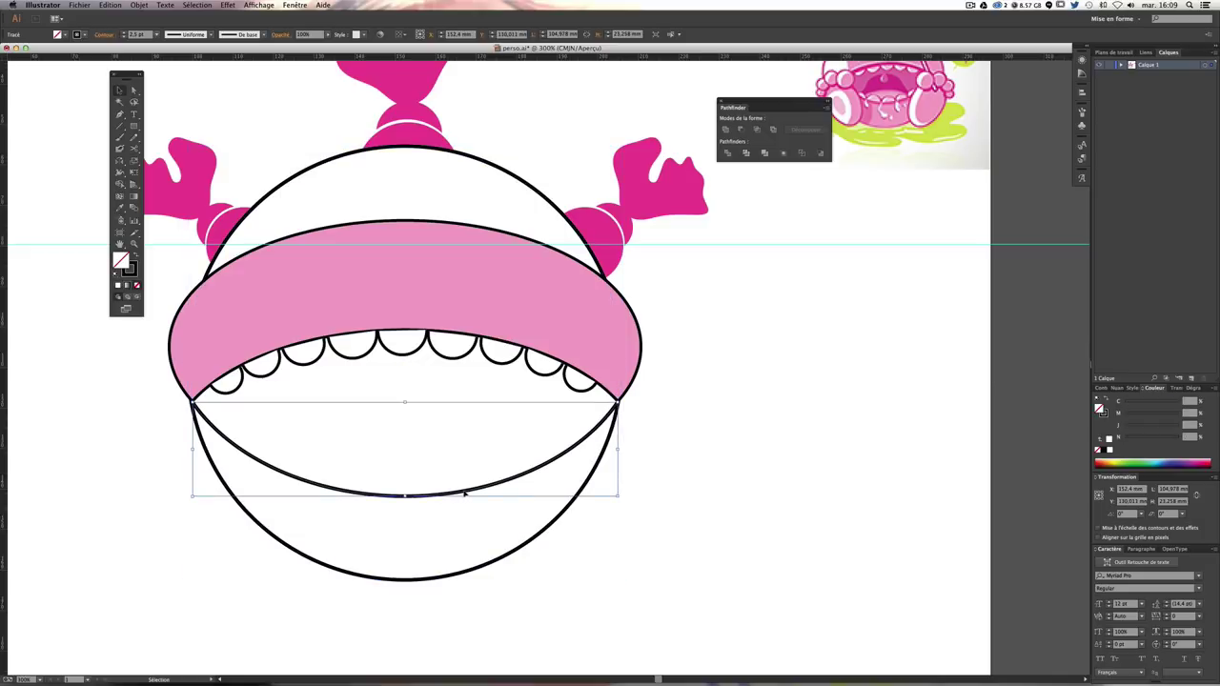
pyautogui.hotkey('ctrl', 'c')
pyautogui.hotkey('ctrl', 'v')
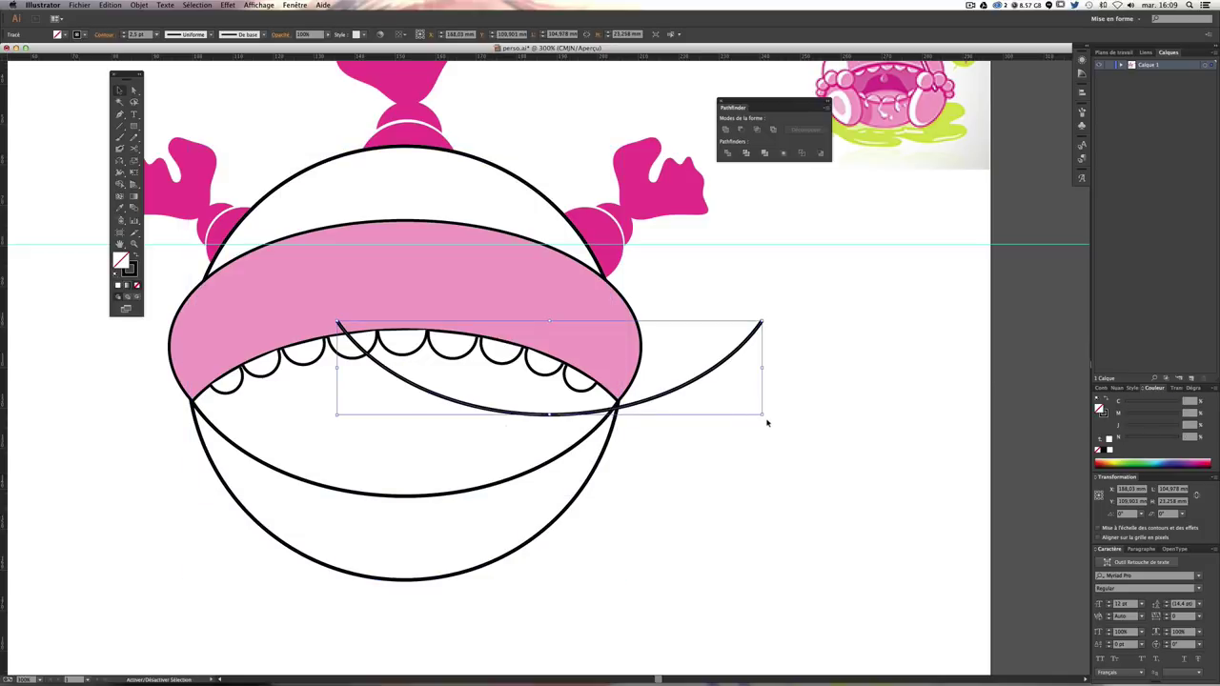
pyautogui.moveTo(761, 414); pyautogui.dragTo(761, 321)
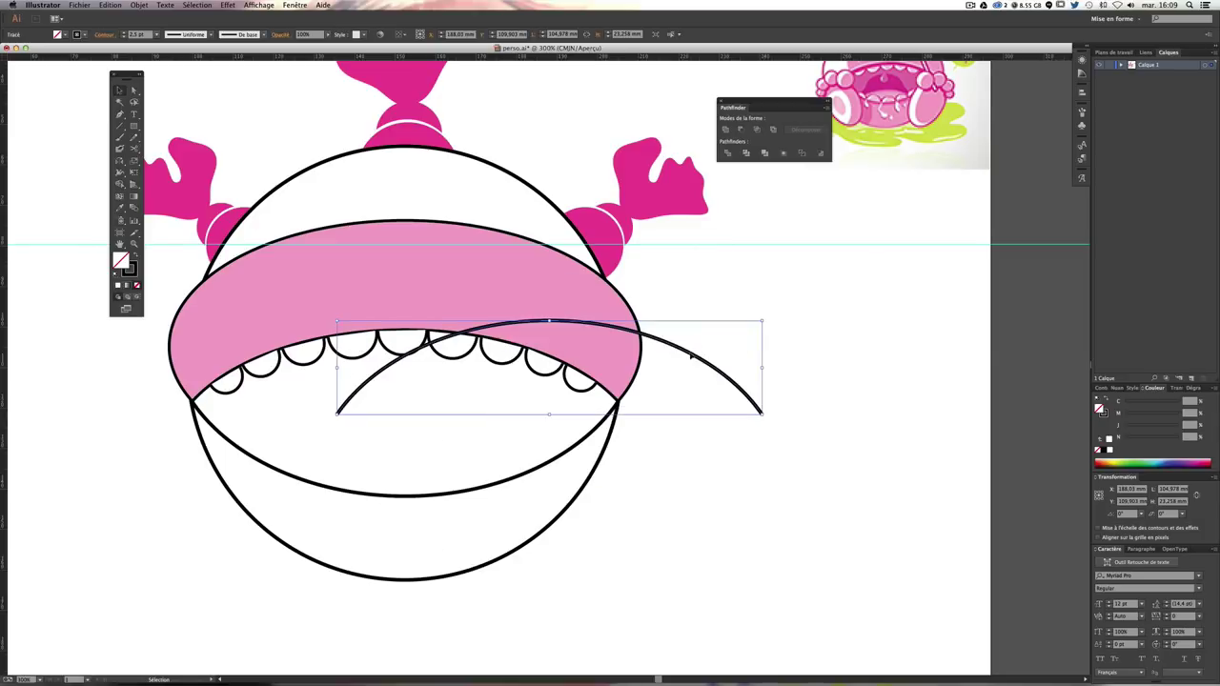
pyautogui.moveTo(691, 356); pyautogui.dragTo(546, 341)
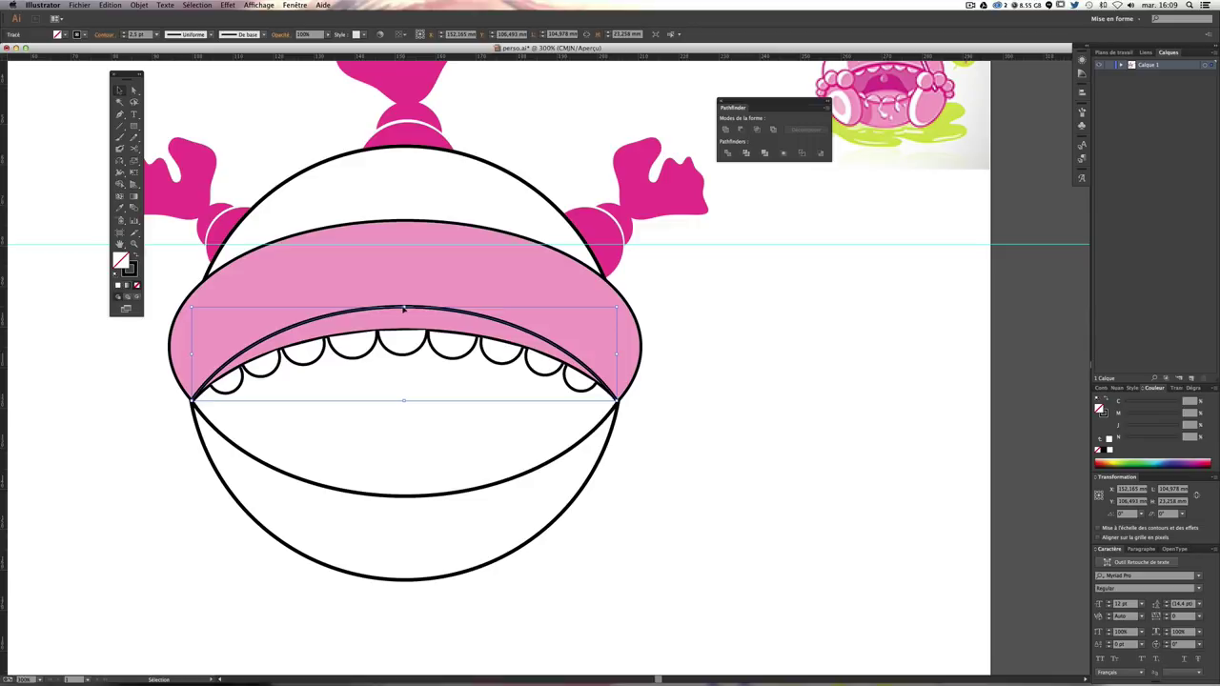
pyautogui.moveTo(403, 308); pyautogui.dragTo(403, 329)
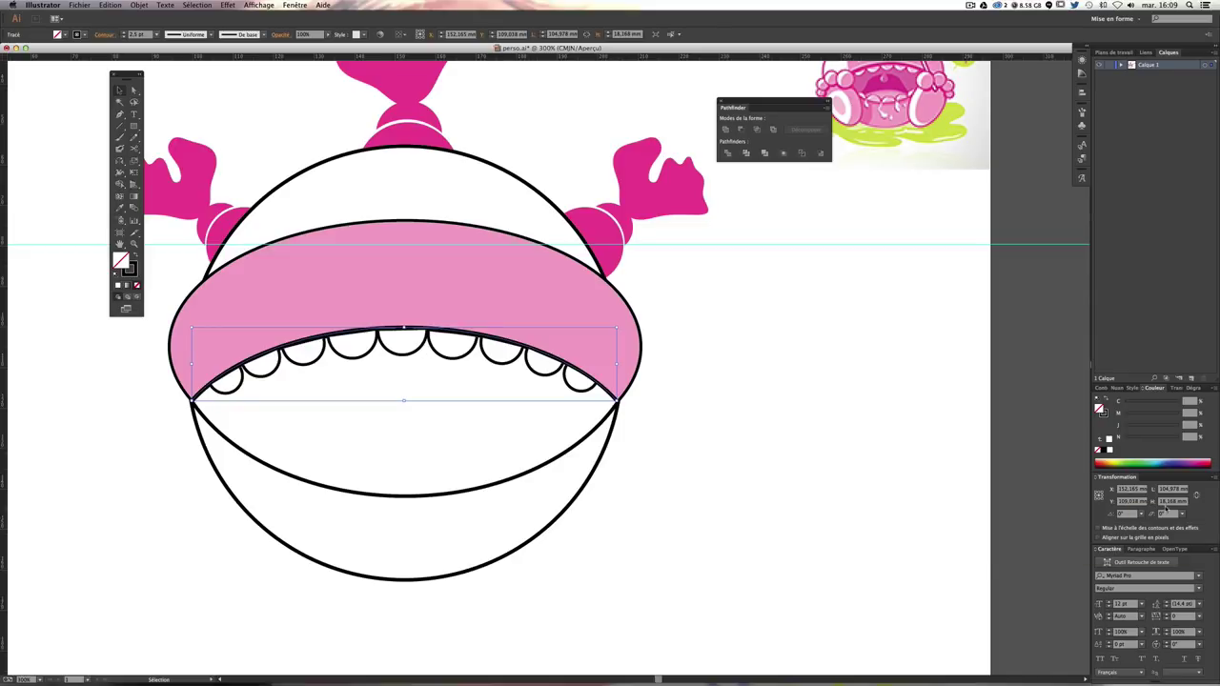
# Step: Give the arch a 4 pt stroke weight
pyautogui.click(1103, 390)
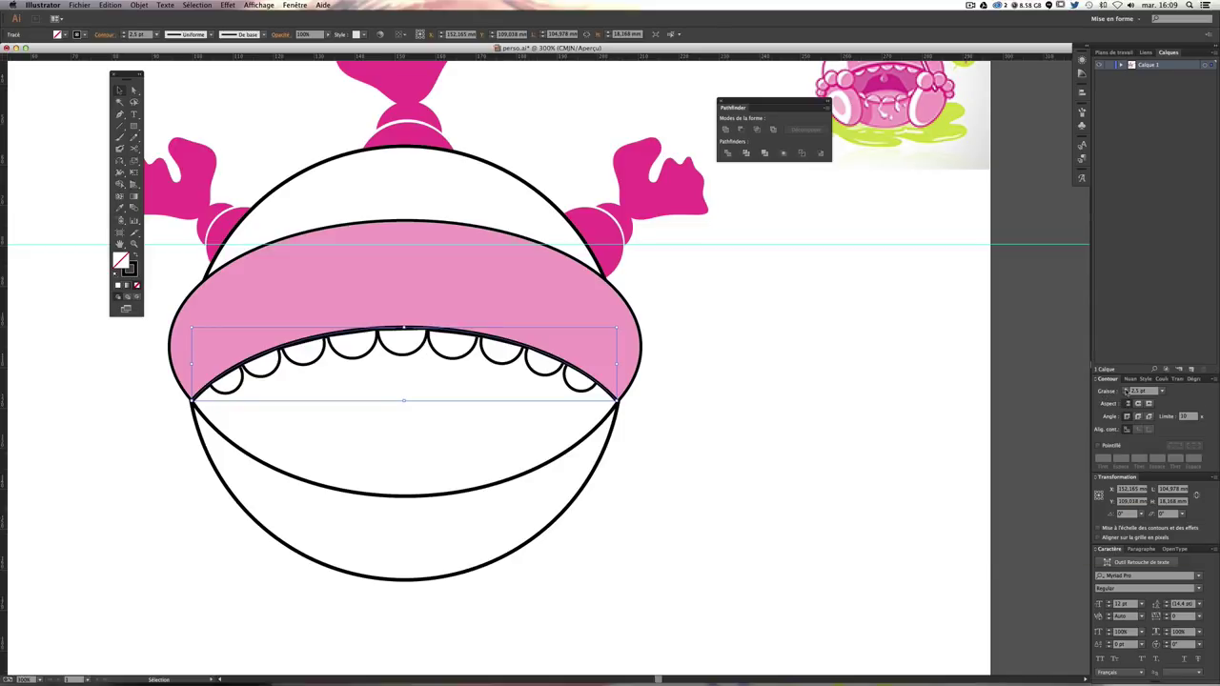
pyautogui.click(1125, 389)
pyautogui.click(879, 372)
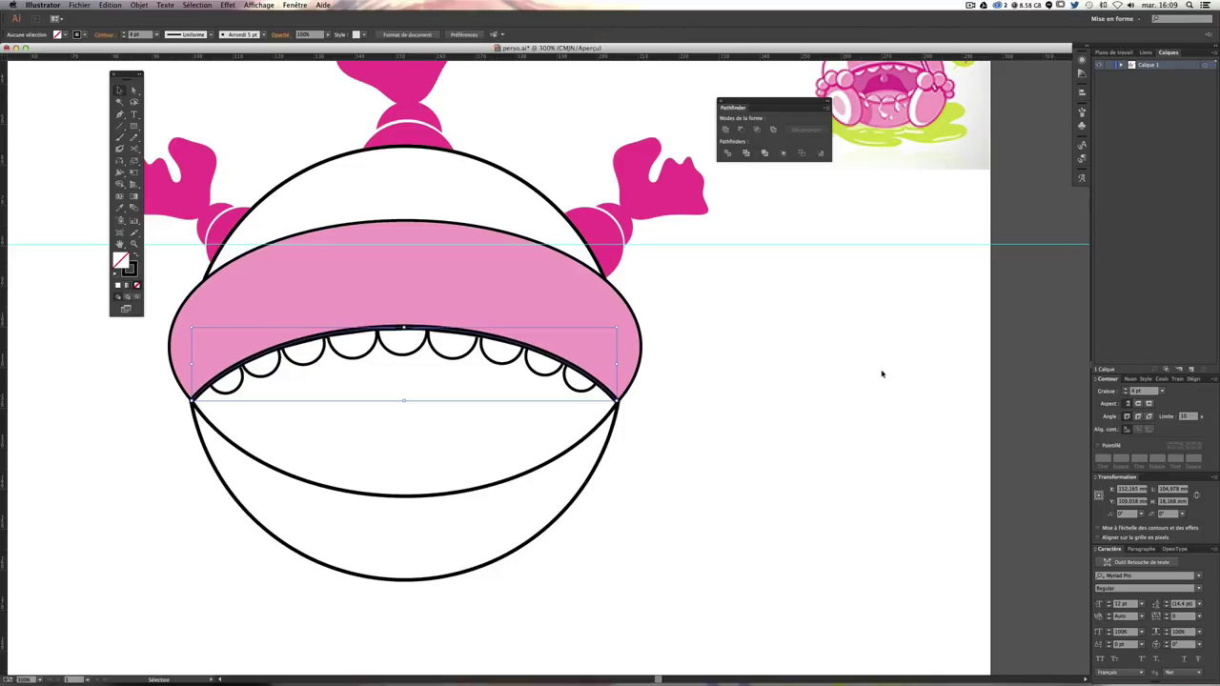
# Step: Zoom in on the mouth band, briefly isolate and exit the pink band, then undo and redo
pyautogui.click(464, 328)
pyautogui.click(861, 422)
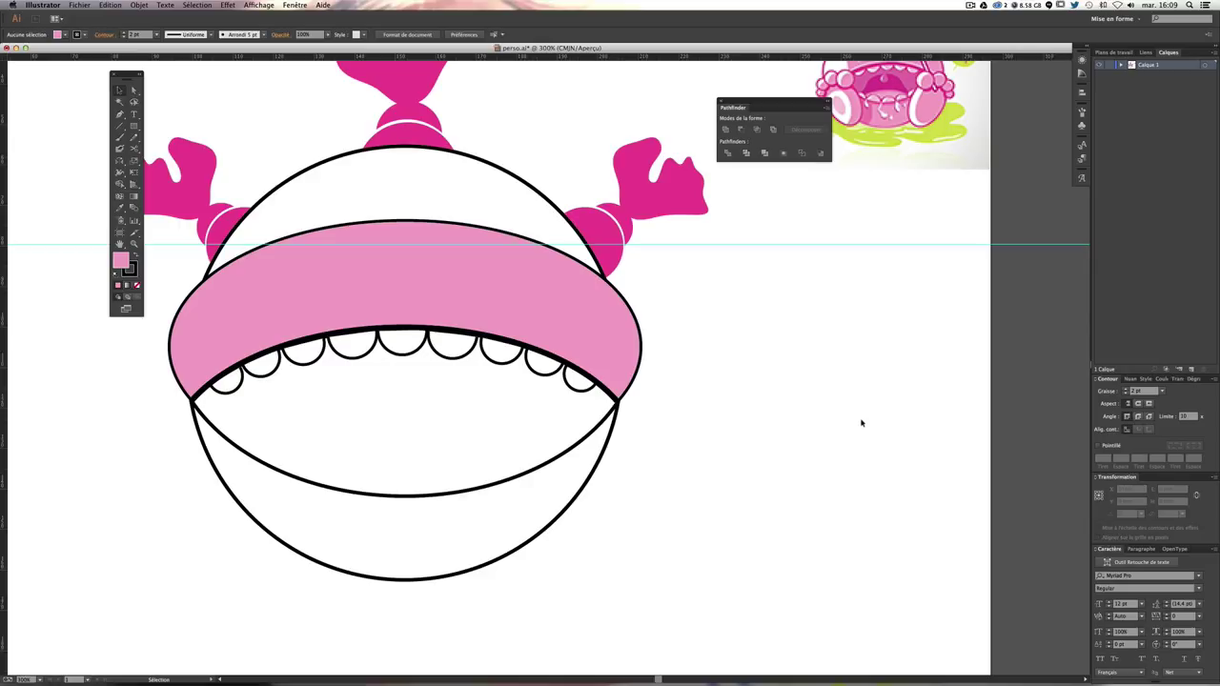
pyautogui.hotkey('ctrl', '+')
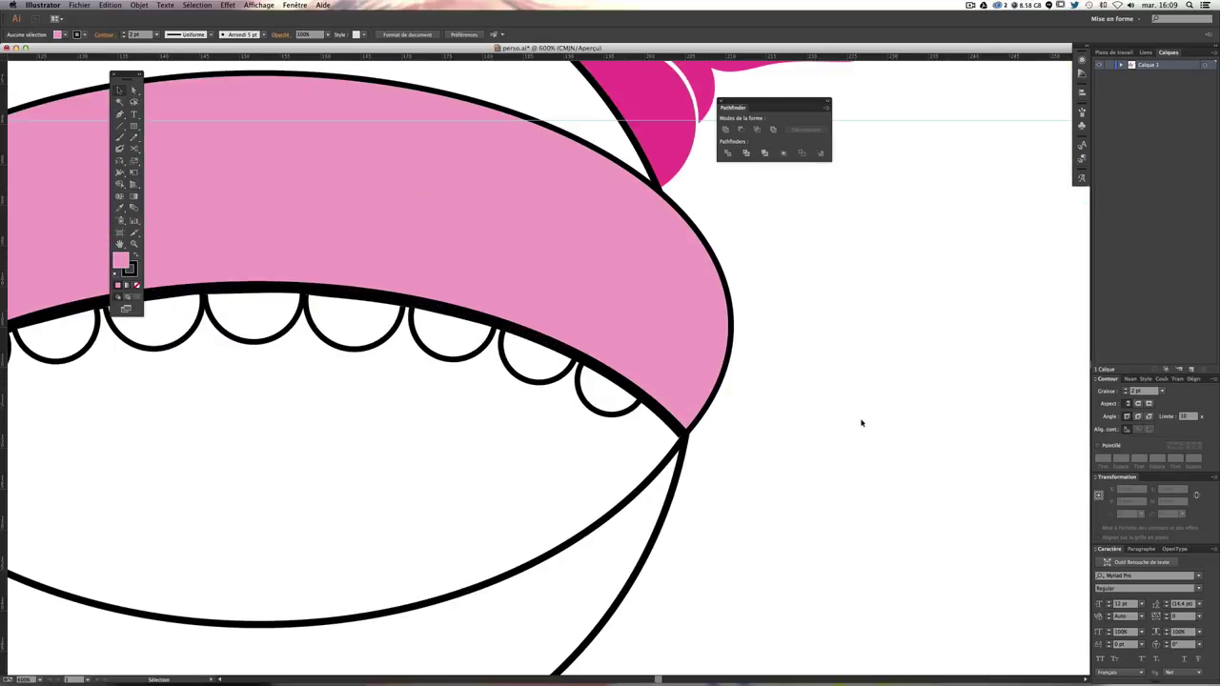
pyautogui.hscroll(-5, 604, 295)
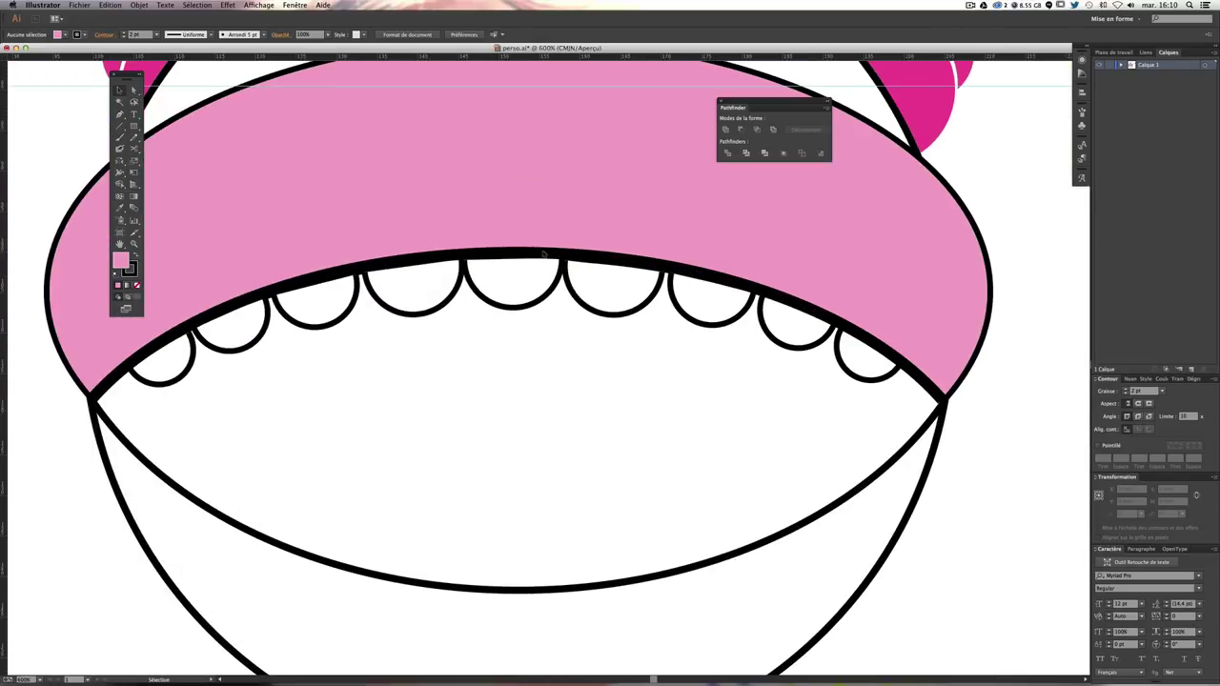
pyautogui.click(991, 413)
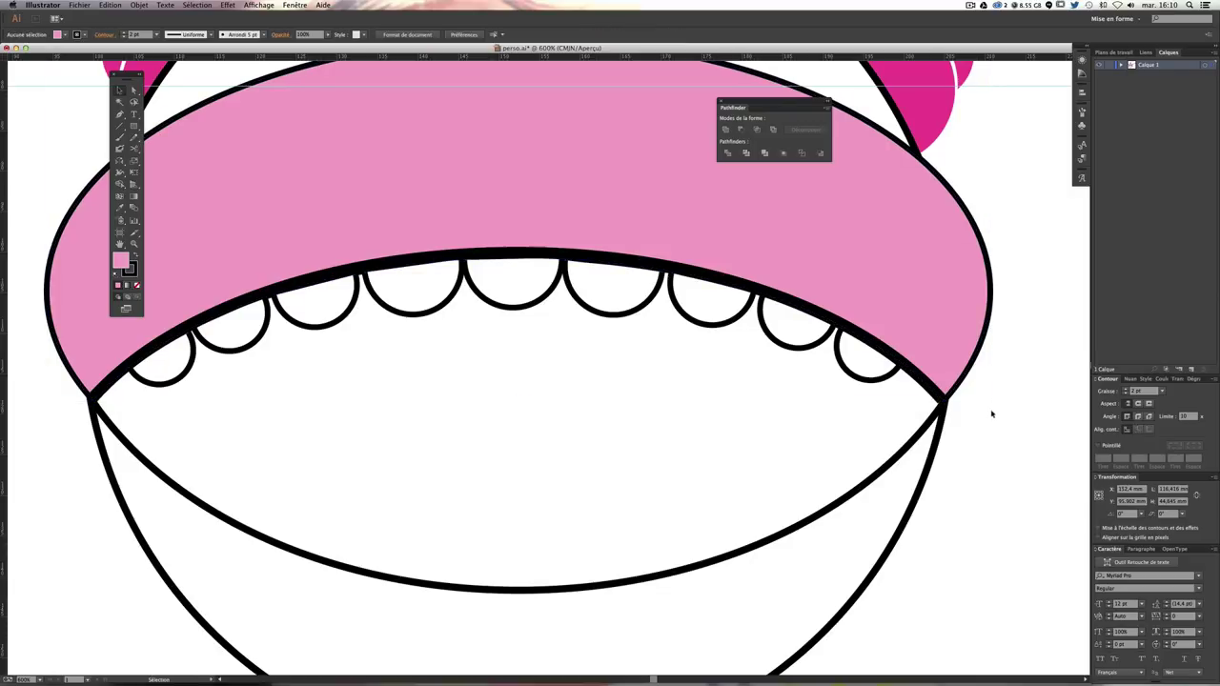
pyautogui.click(639, 261)
pyautogui.doubleClick(639, 261)
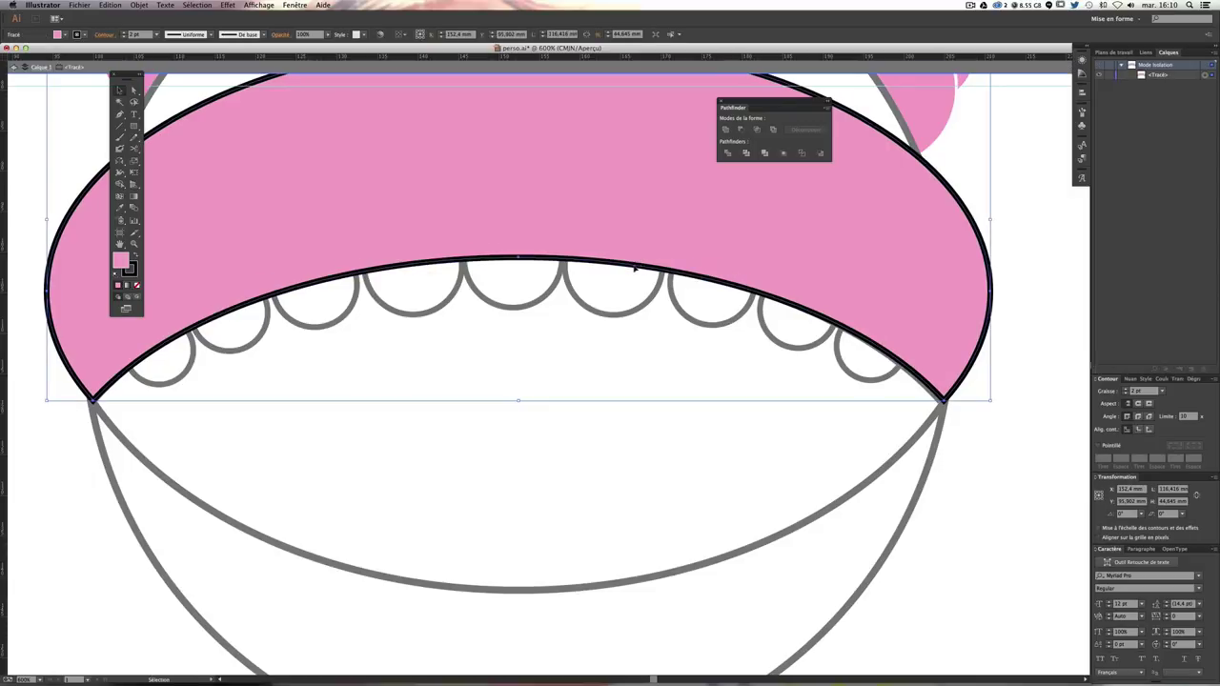
pyautogui.click(946, 248)
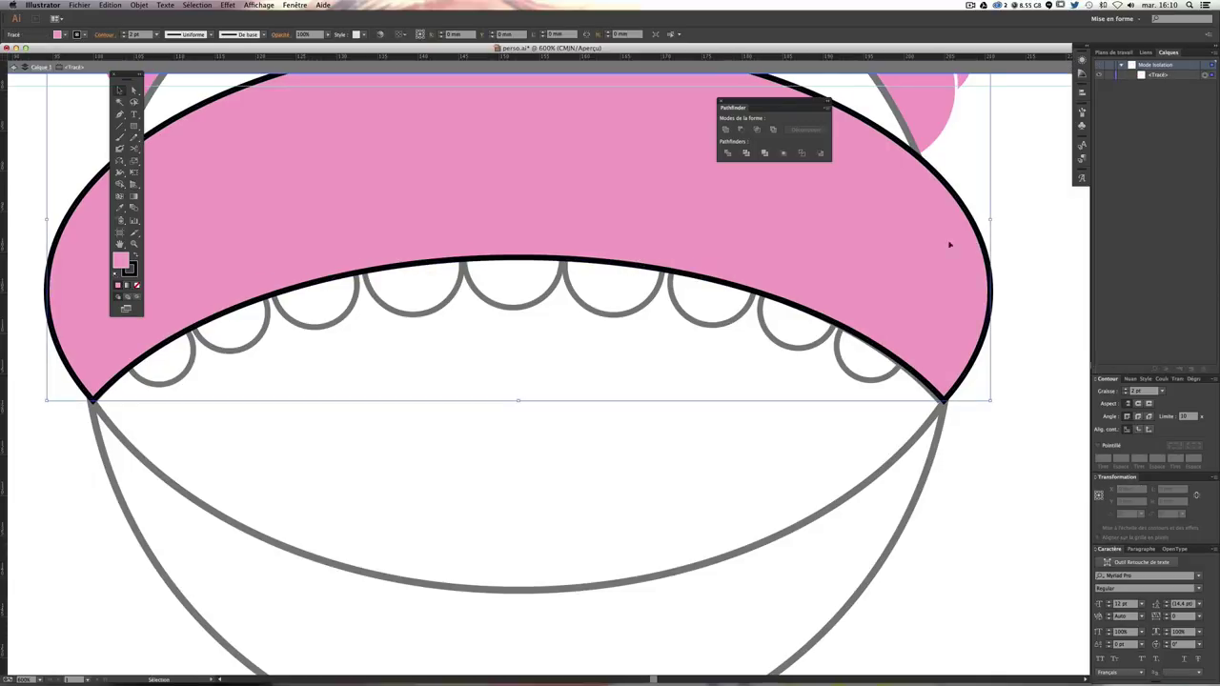
pyautogui.press('Escape')
pyautogui.hotkey('ctrl', 'z')
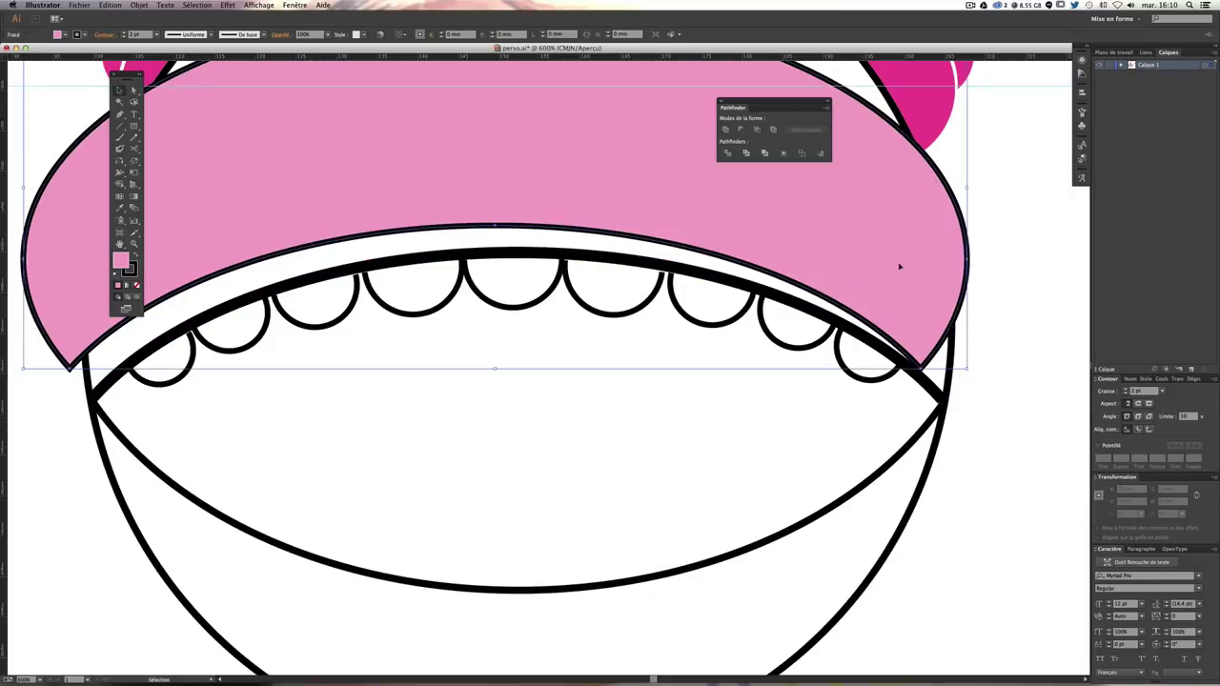
pyautogui.hotkey('ctrl', 'shift', 'z')
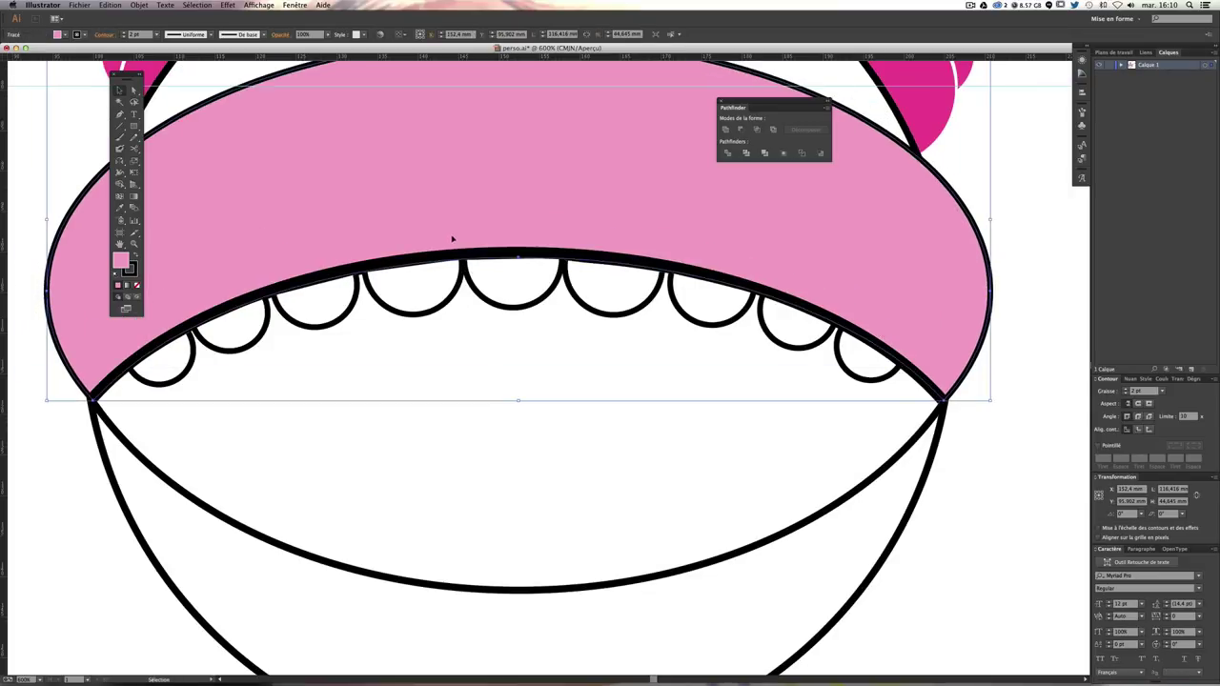
# Step: Nudge the black mouth arc down one step and zoom out to the whole character
pyautogui.click(440, 261)
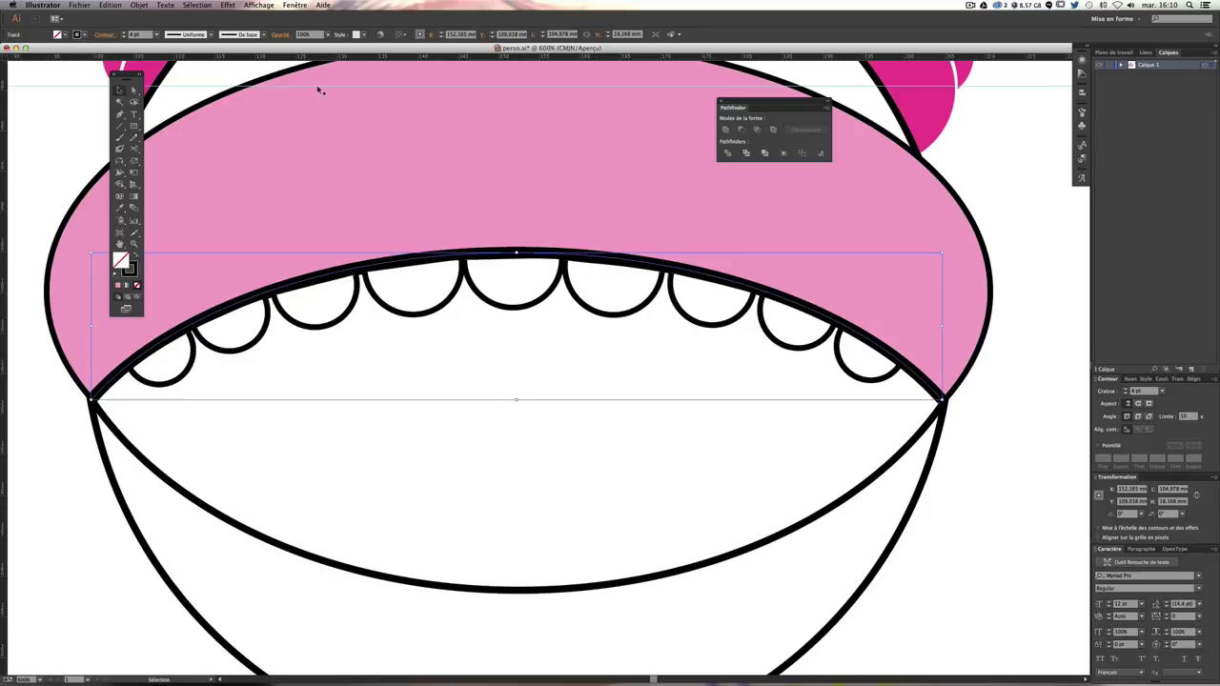
pyautogui.press('Down')
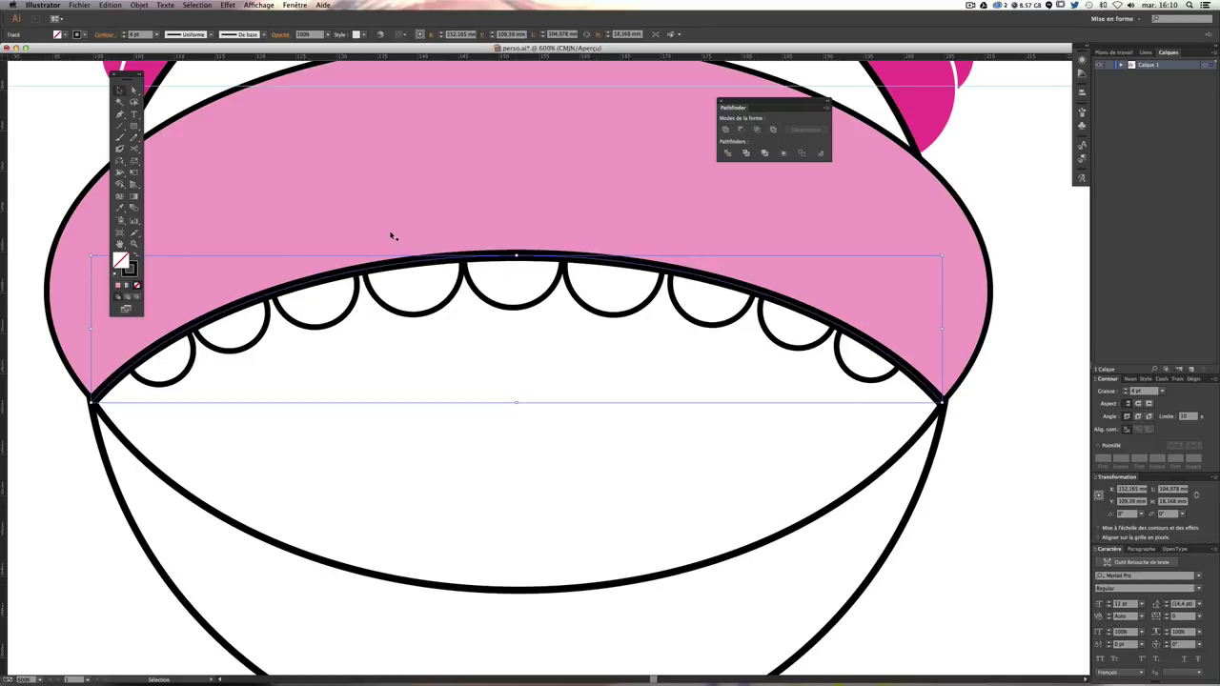
pyautogui.click(1048, 300)
pyautogui.press('a')
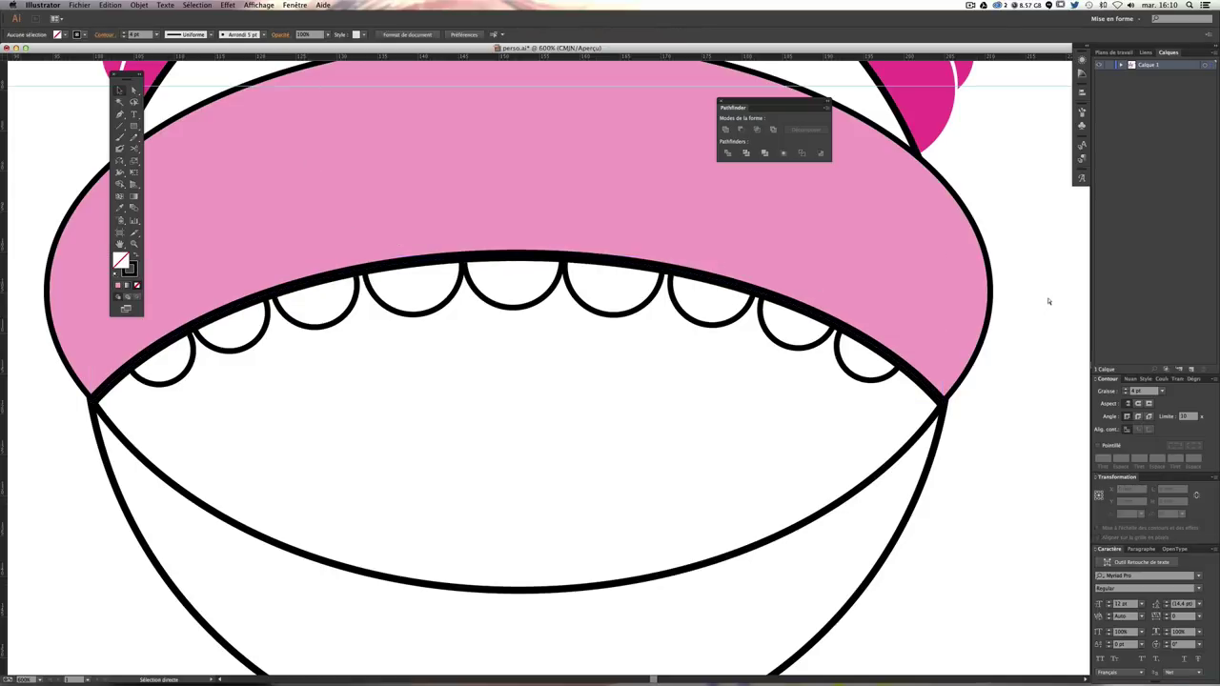
pyautogui.hotkey('ctrl', '-')
pyautogui.hotkey('ctrl', '-')
pyautogui.hotkey('ctrl', '-')
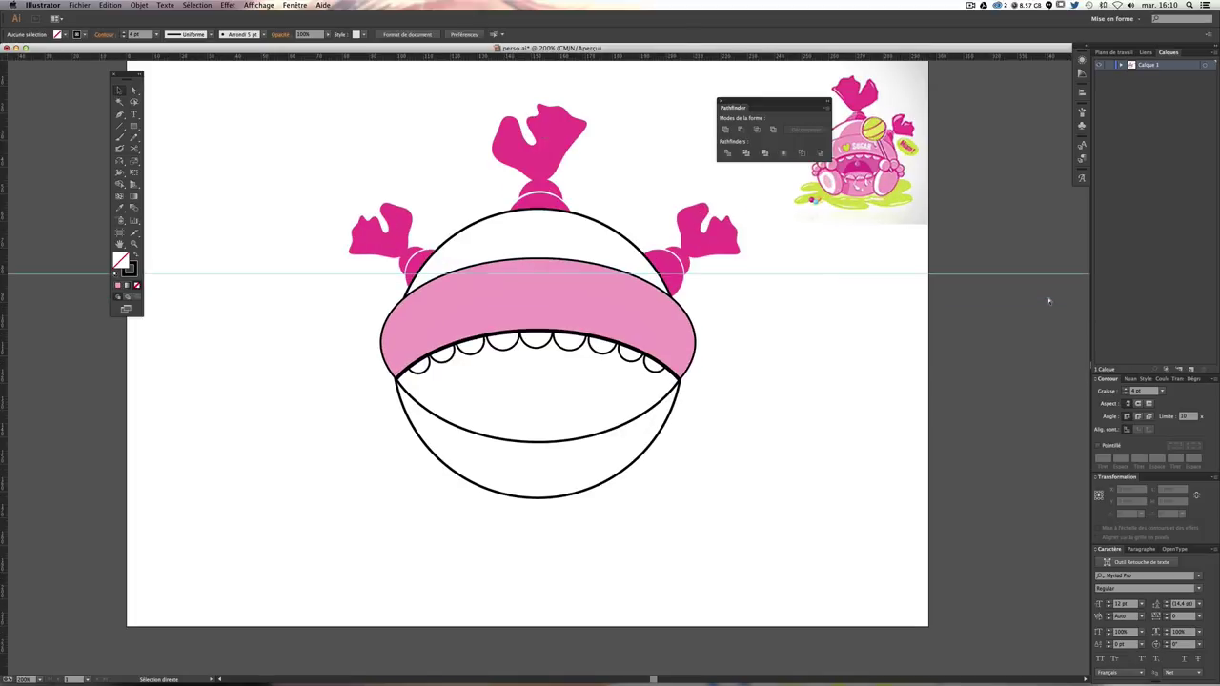
# Step: Frame the mouth and Shift-click each scallop arc under the pink band, left to right
pyautogui.hotkey('ctrl', '+')
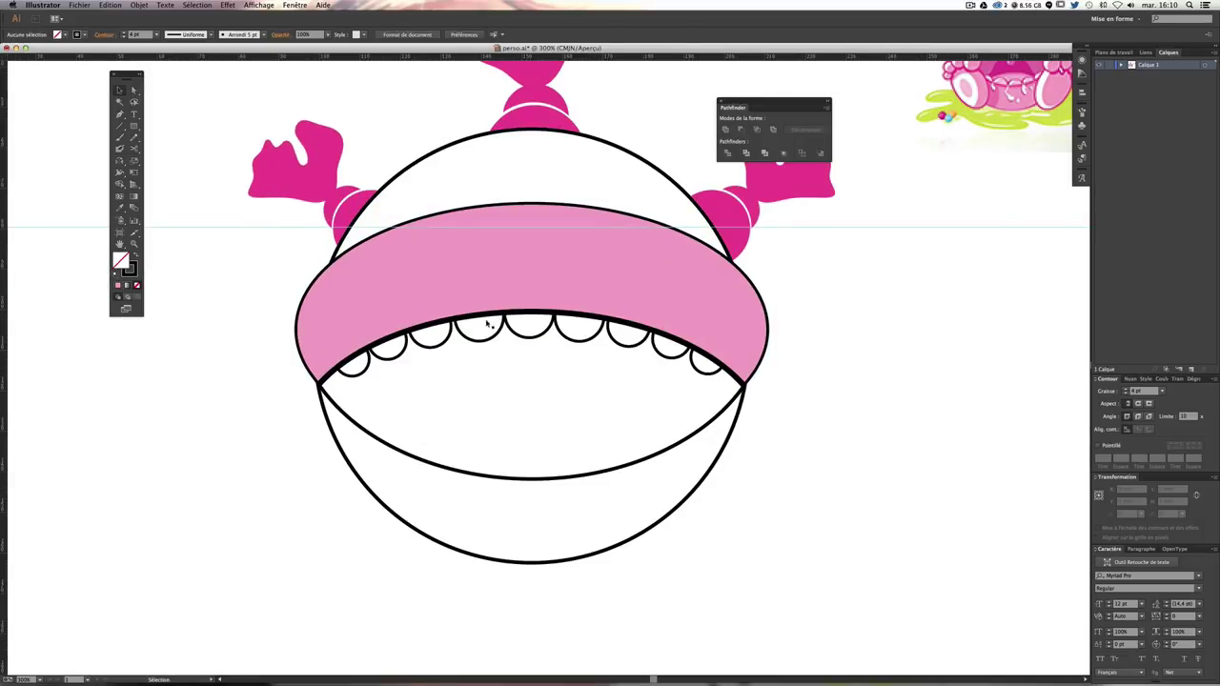
pyautogui.hotkey('ctrl', '-')
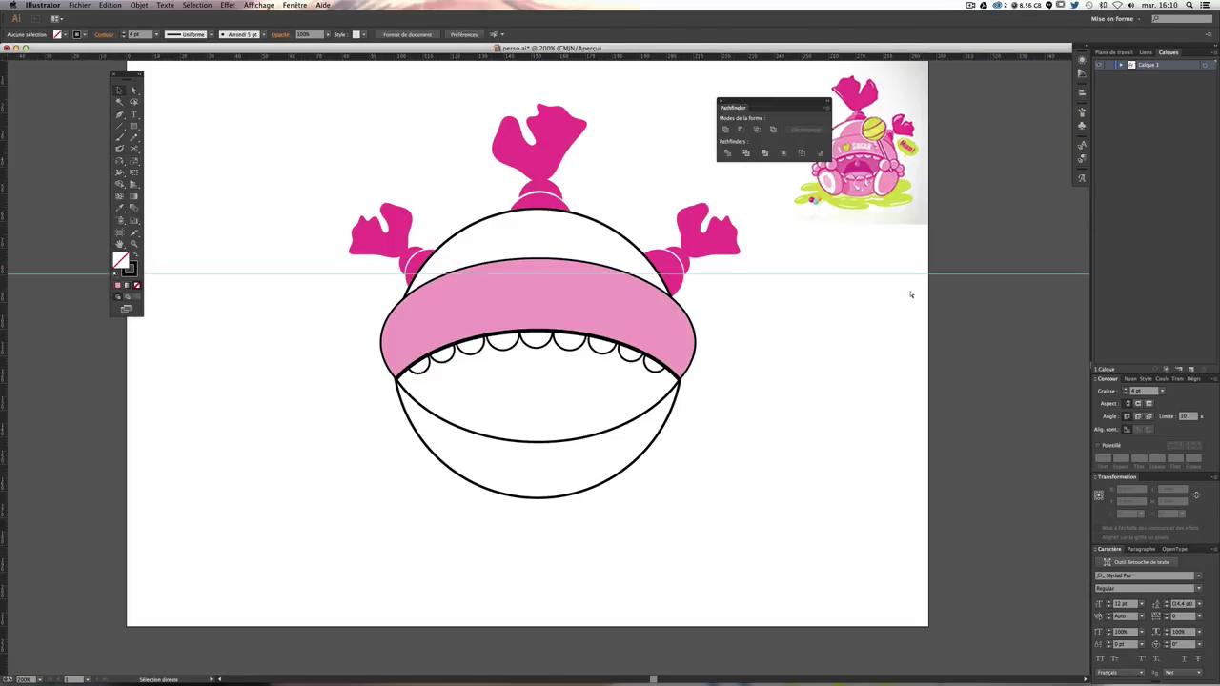
pyautogui.hotkey('ctrl', '-')
pyautogui.hotkey('ctrl', '+')
pyautogui.moveTo(733, 274); pyautogui.dragTo(692, 365)
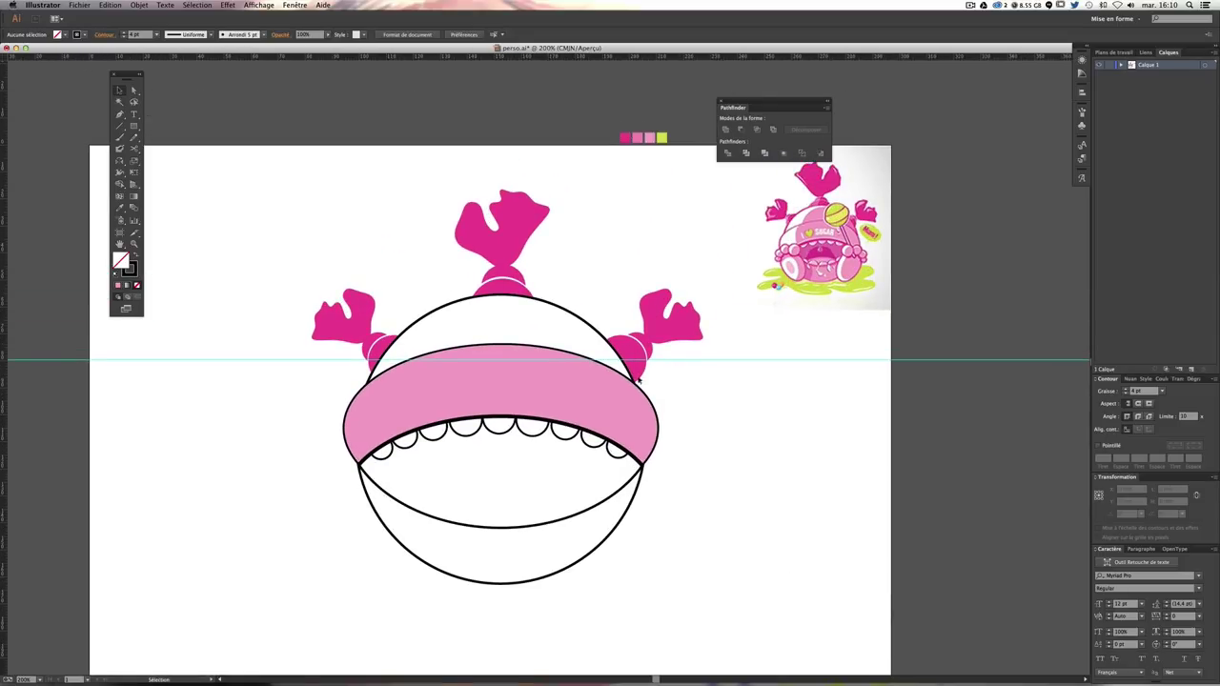
pyautogui.click(381, 453)
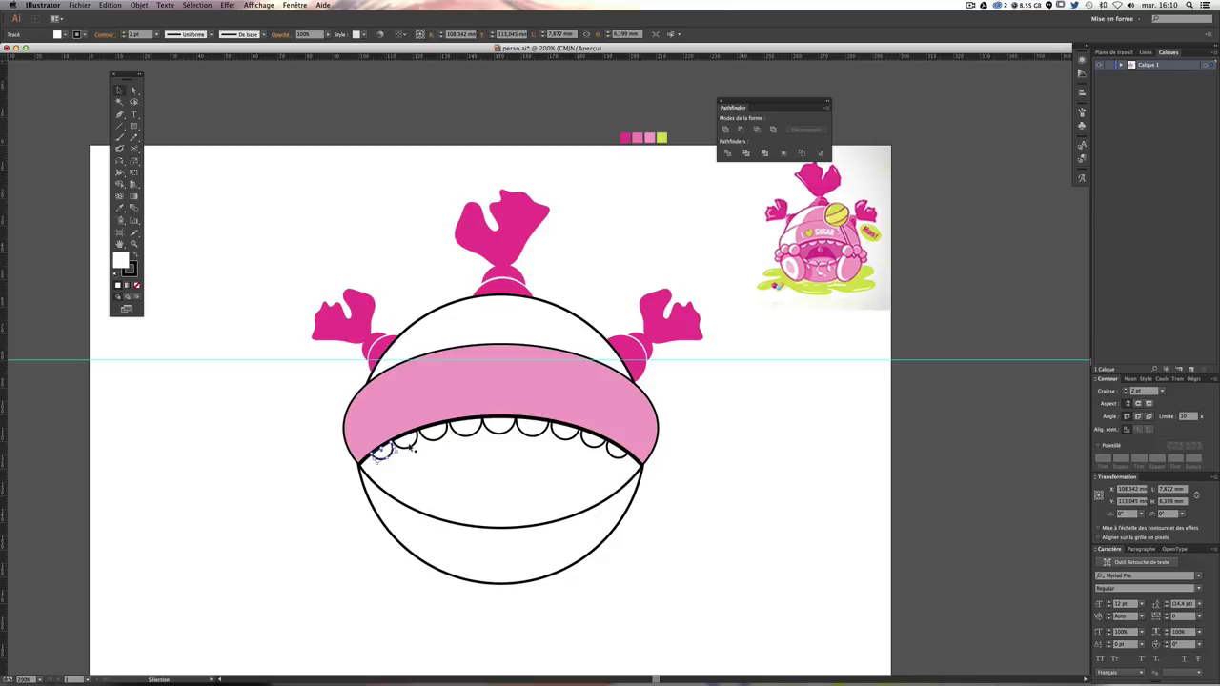
pyautogui.keyDown('shift'); pyautogui.click(433, 433); pyautogui.keyUp('shift')
pyautogui.keyDown('shift'); pyautogui.click(500, 434); pyautogui.keyUp('shift')
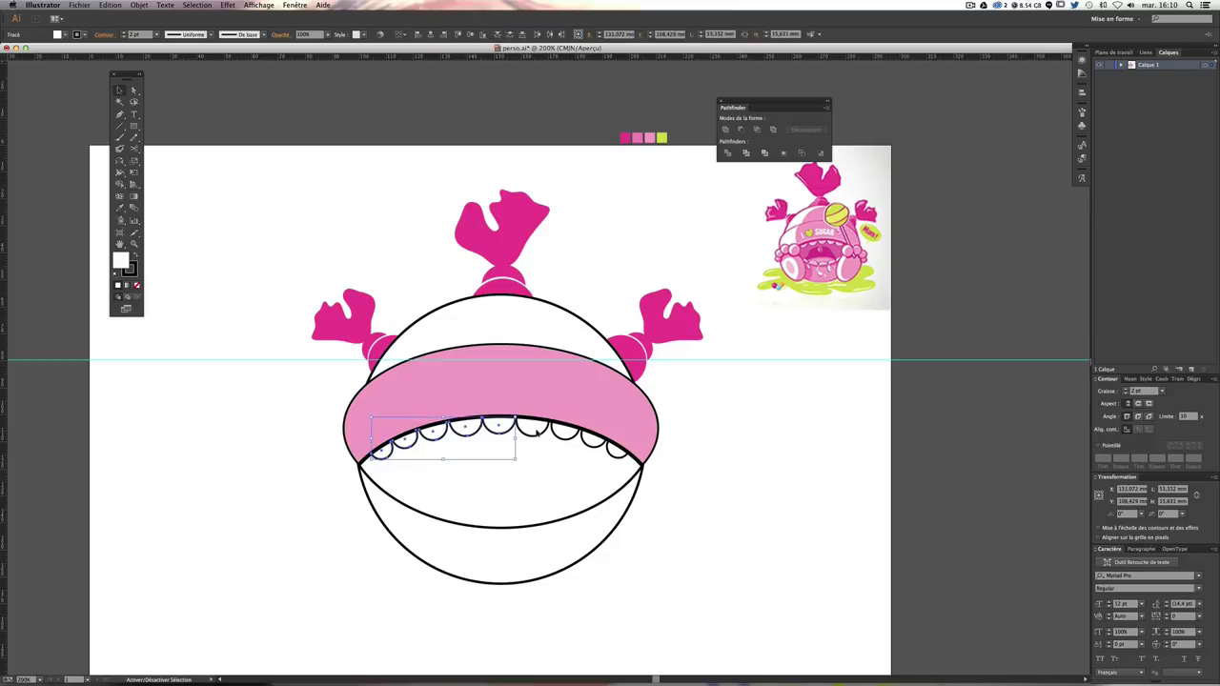
pyautogui.keyDown('shift'); pyautogui.click(565, 439); pyautogui.keyUp('shift')
pyautogui.keyDown('shift'); pyautogui.click(618, 453); pyautogui.keyUp('shift')
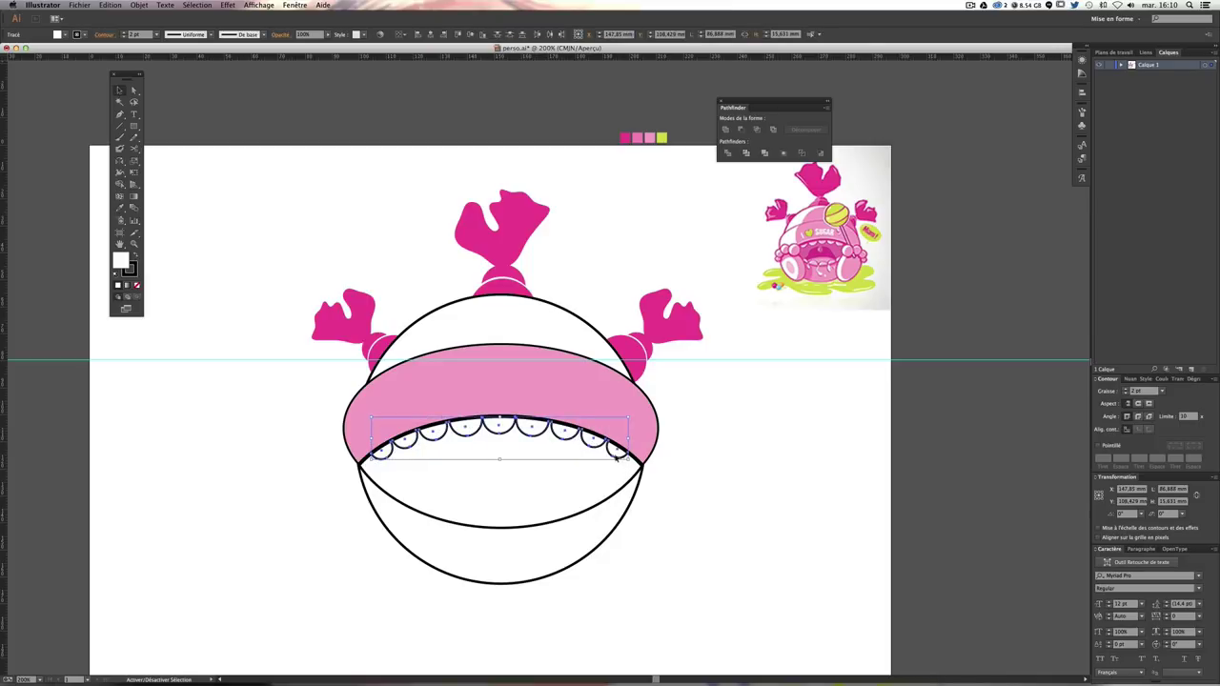
# Step: Paste a copy of the teeth row and reflect it vertically into the lower mouth
pyautogui.press('a')
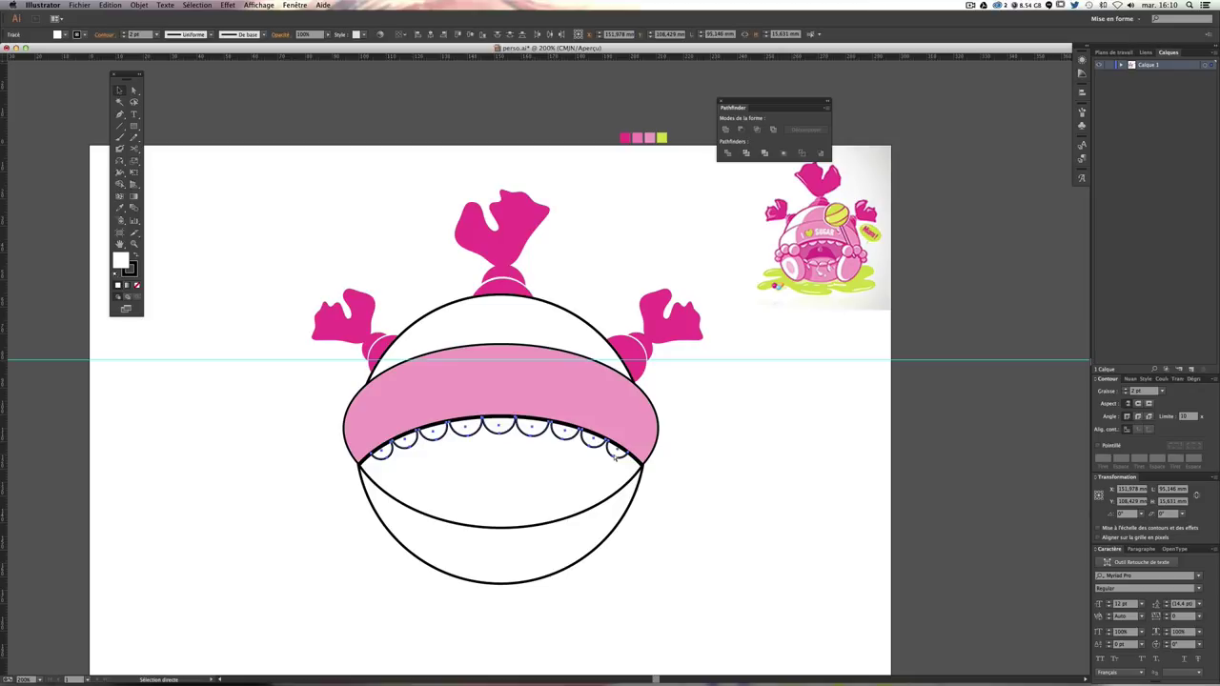
pyautogui.hotkey('ctrl', 'c')
pyautogui.hotkey('ctrl', 'v')
pyautogui.press('v')
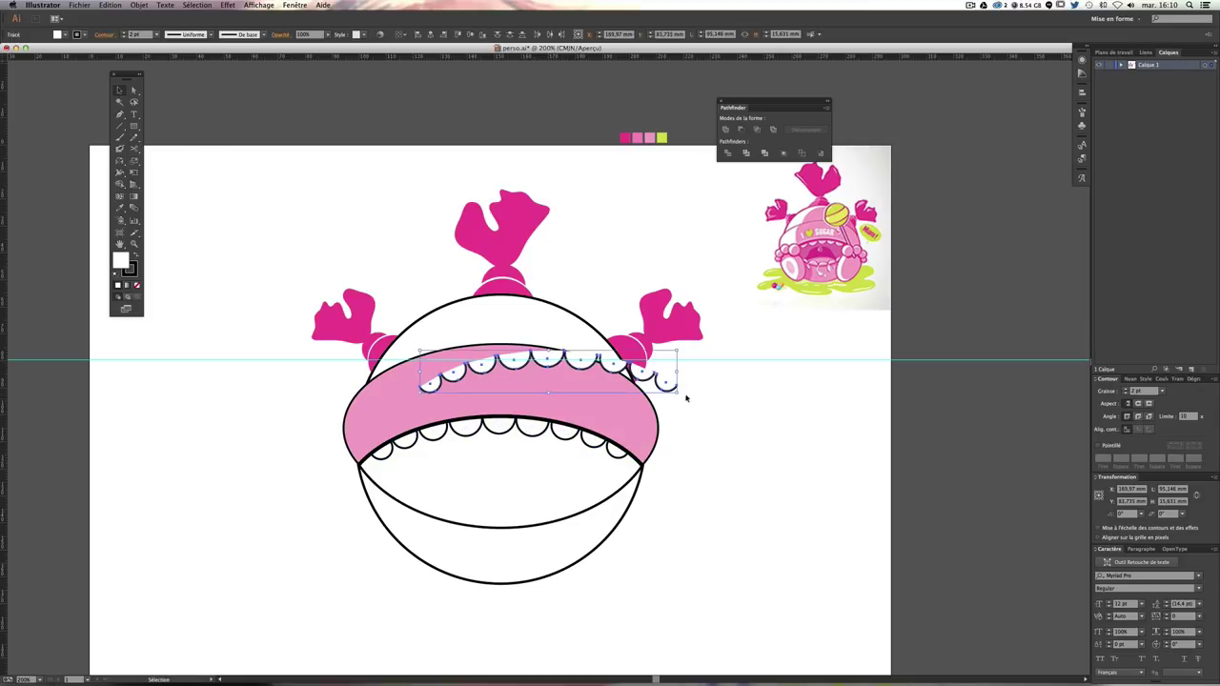
pyautogui.press('o')
pyautogui.moveTo(667, 381)
pyautogui.mouseDown()
pyautogui.moveTo(494, 381)
pyautogui.moveTo(462, 512)
pyautogui.moveTo(467, 426)
pyautogui.mouseUp()
pyautogui.hotkey('ctrl', '+')
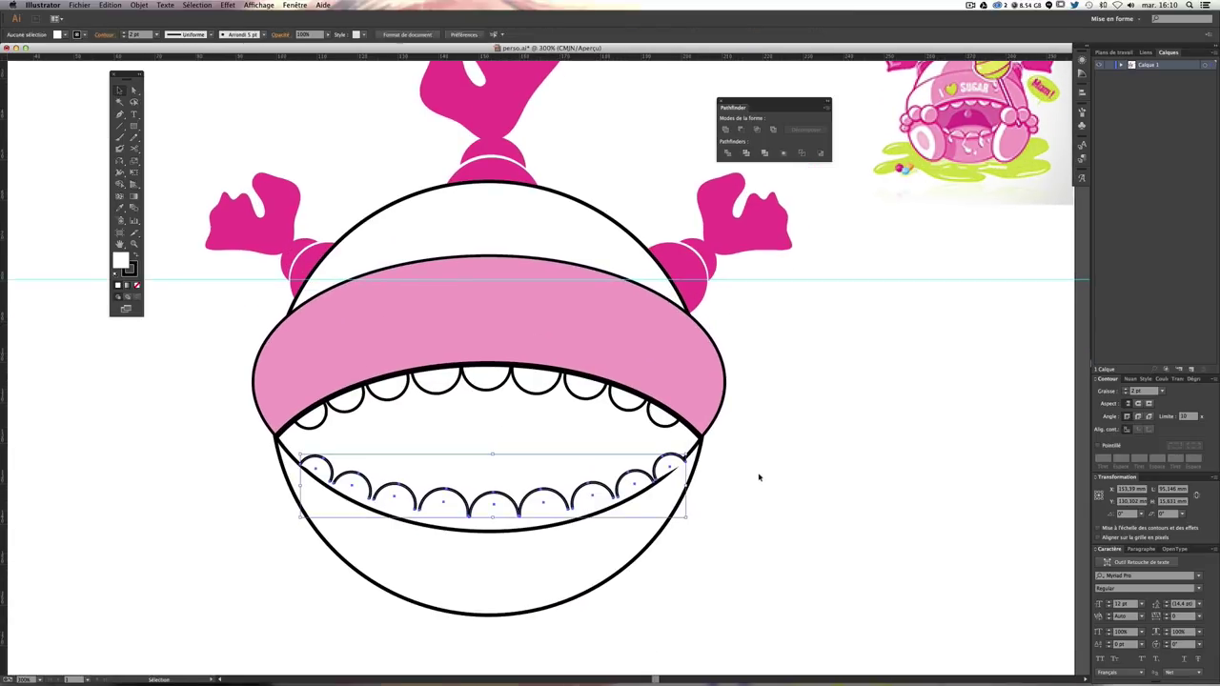
# Step: Delete the two small leftover lower teeth at the left and right ends
pyautogui.click(760, 476)
pyautogui.press('Delete')
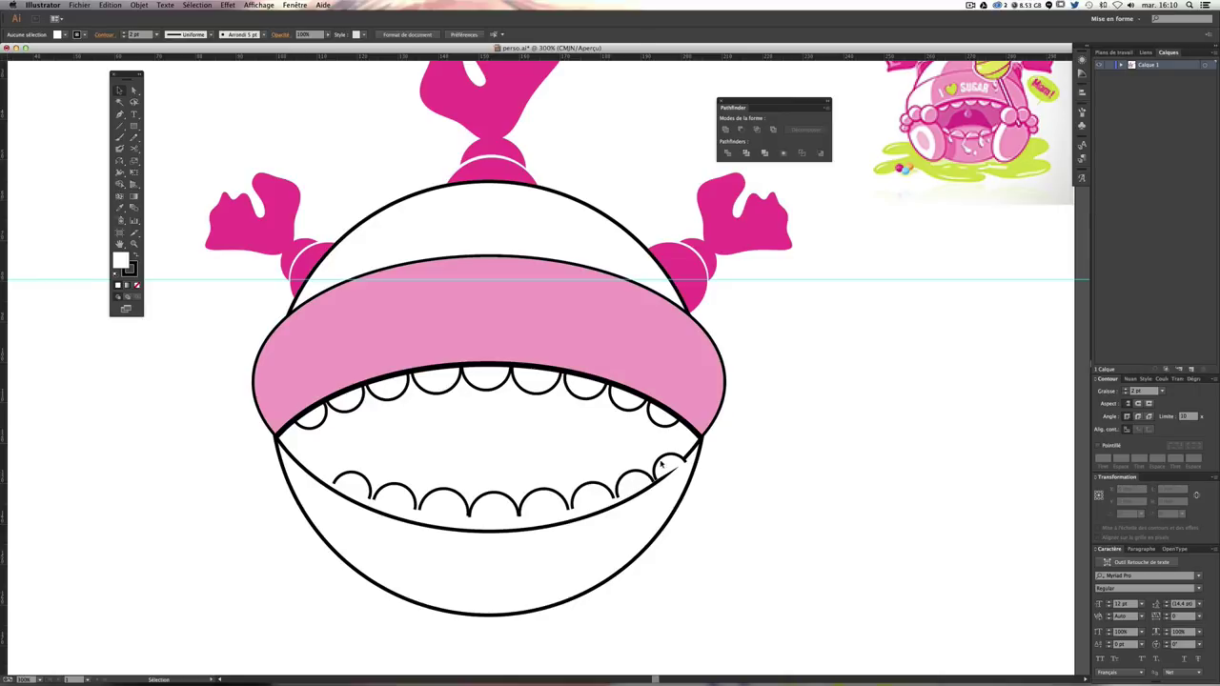
pyautogui.click(661, 464)
pyautogui.press('Delete')
# Step: Select the seven lower teeth and nudge the row down with arrow keys onto the mouth curve
pyautogui.click(351, 483)
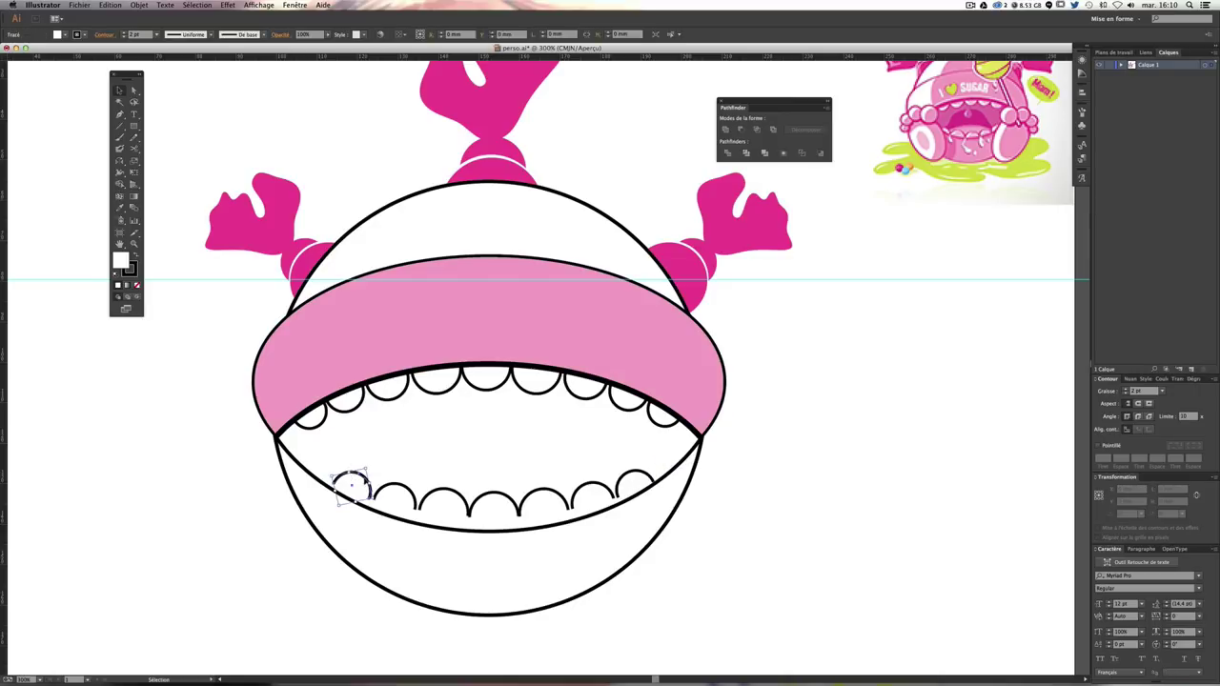
pyautogui.keyDown('shift'); pyautogui.click(413, 495); pyautogui.keyUp('shift')
pyautogui.keyDown('shift'); pyautogui.click(450, 495); pyautogui.keyUp('shift')
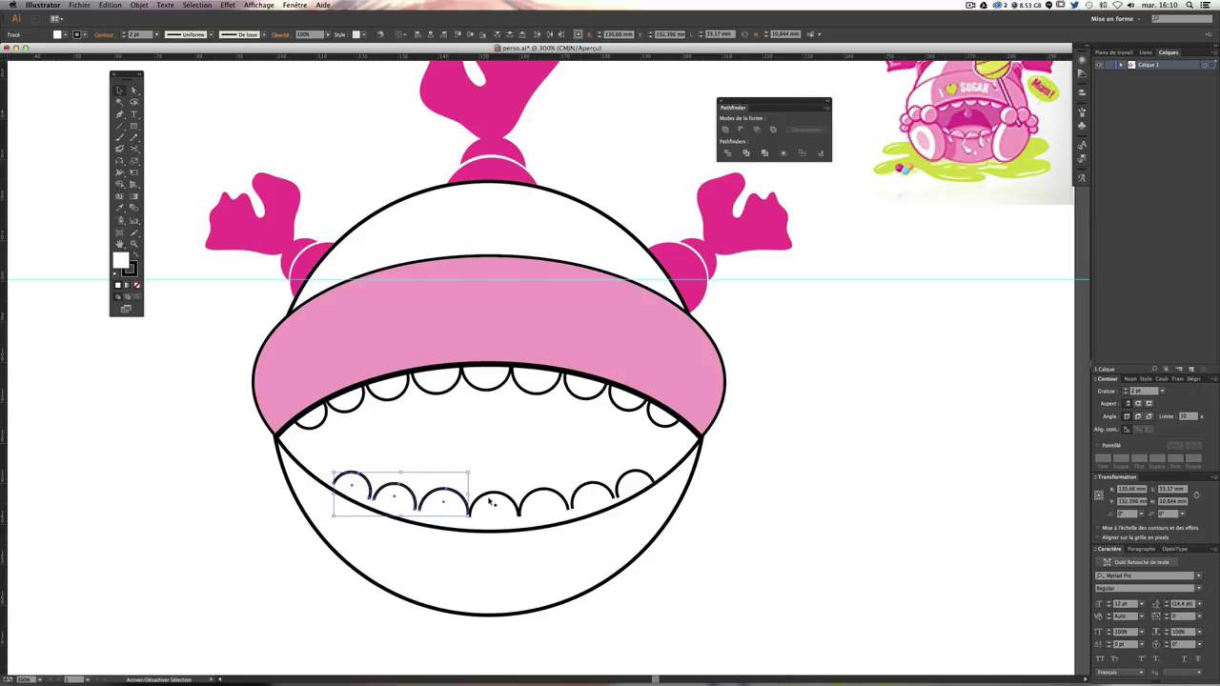
pyautogui.keyDown('shift'); pyautogui.click(491, 503); pyautogui.keyUp('shift')
pyautogui.keyDown('shift'); pyautogui.click(546, 504); pyautogui.keyUp('shift')
pyautogui.keyDown('shift'); pyautogui.click(593, 496); pyautogui.keyUp('shift')
pyautogui.keyDown('shift'); pyautogui.click(632, 484); pyautogui.keyUp('shift')
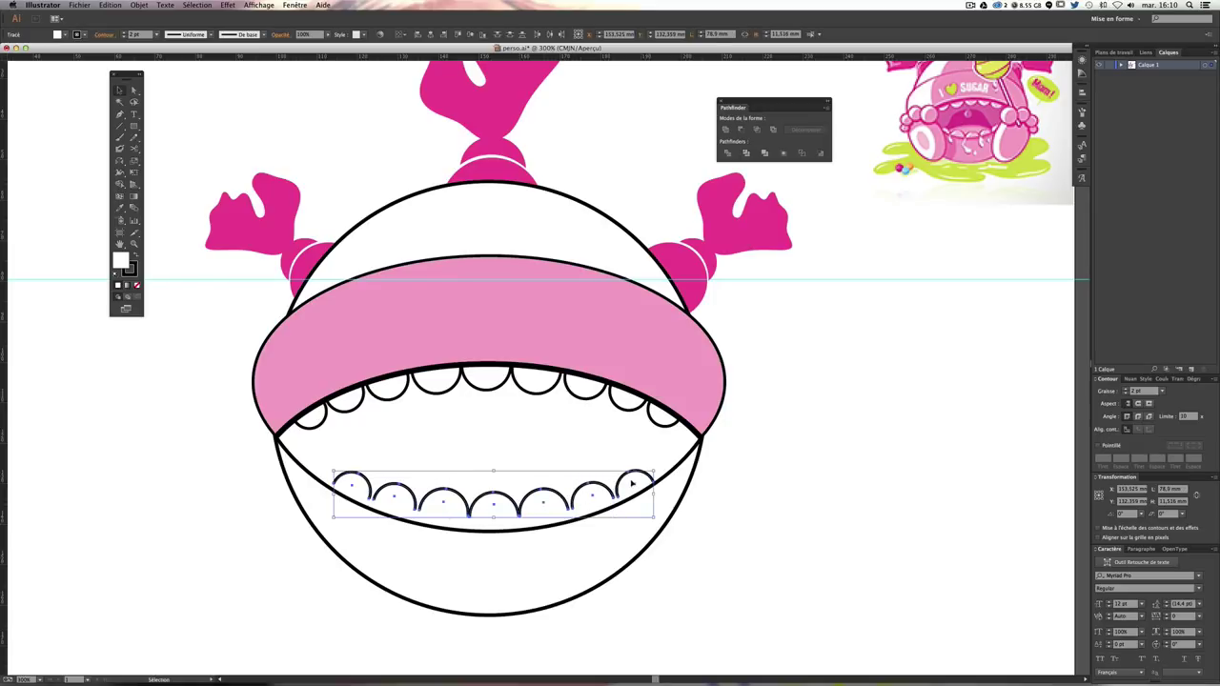
pyautogui.press('Left')
pyautogui.press('Left')
pyautogui.press('Down')
pyautogui.press('Down')
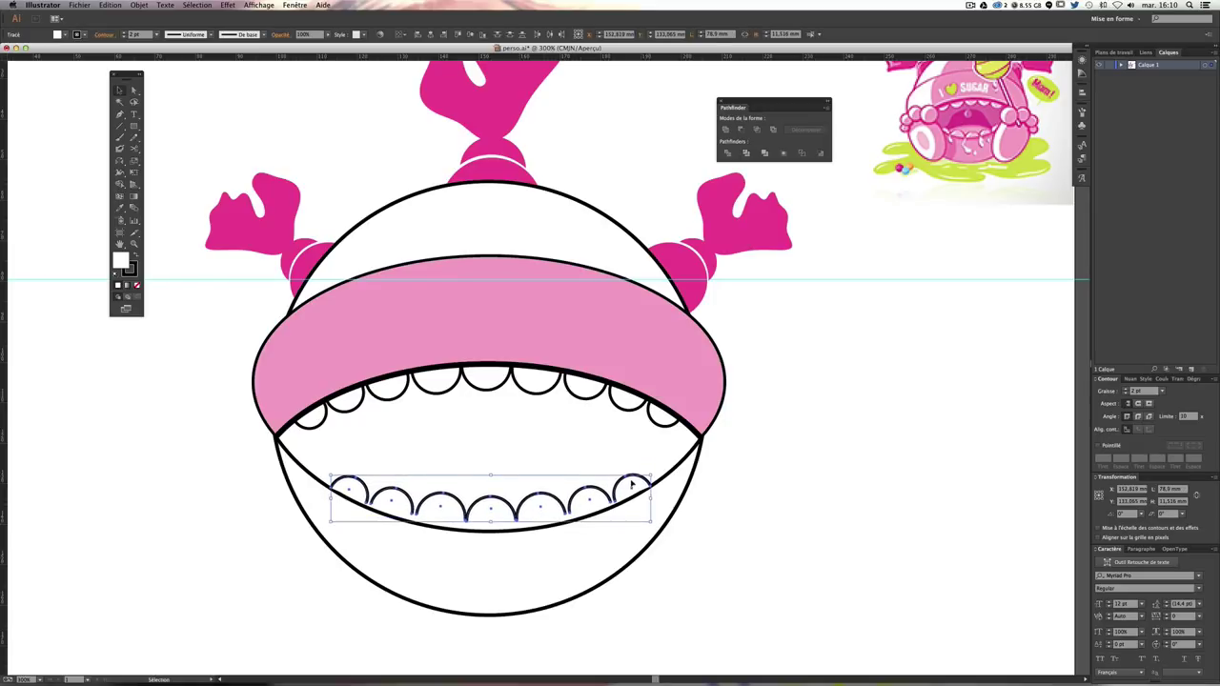
pyautogui.press('Right')
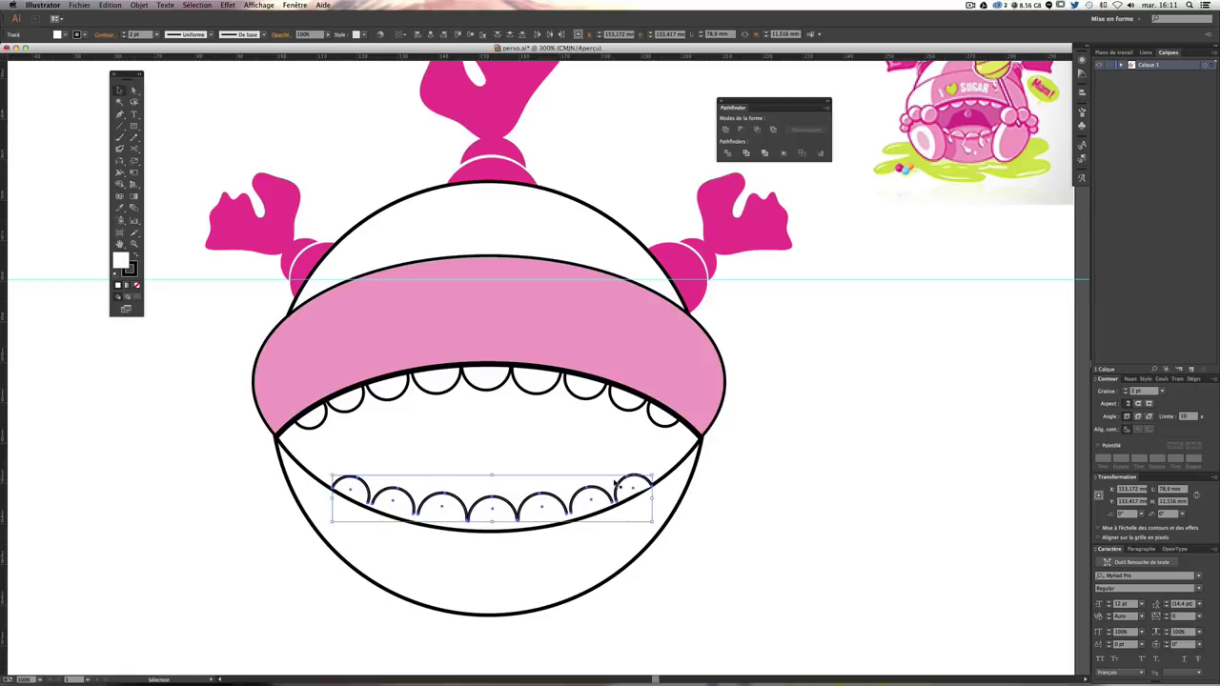
pyautogui.press('Down')
pyautogui.press('Down')
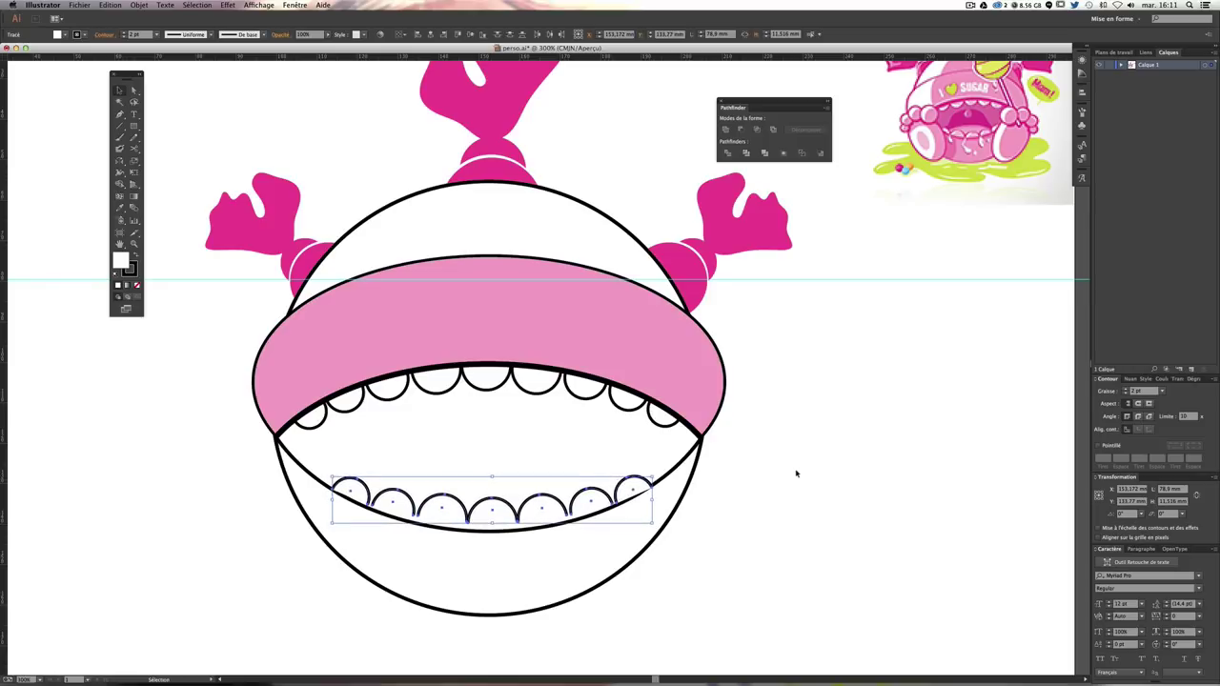
pyautogui.click(799, 471)
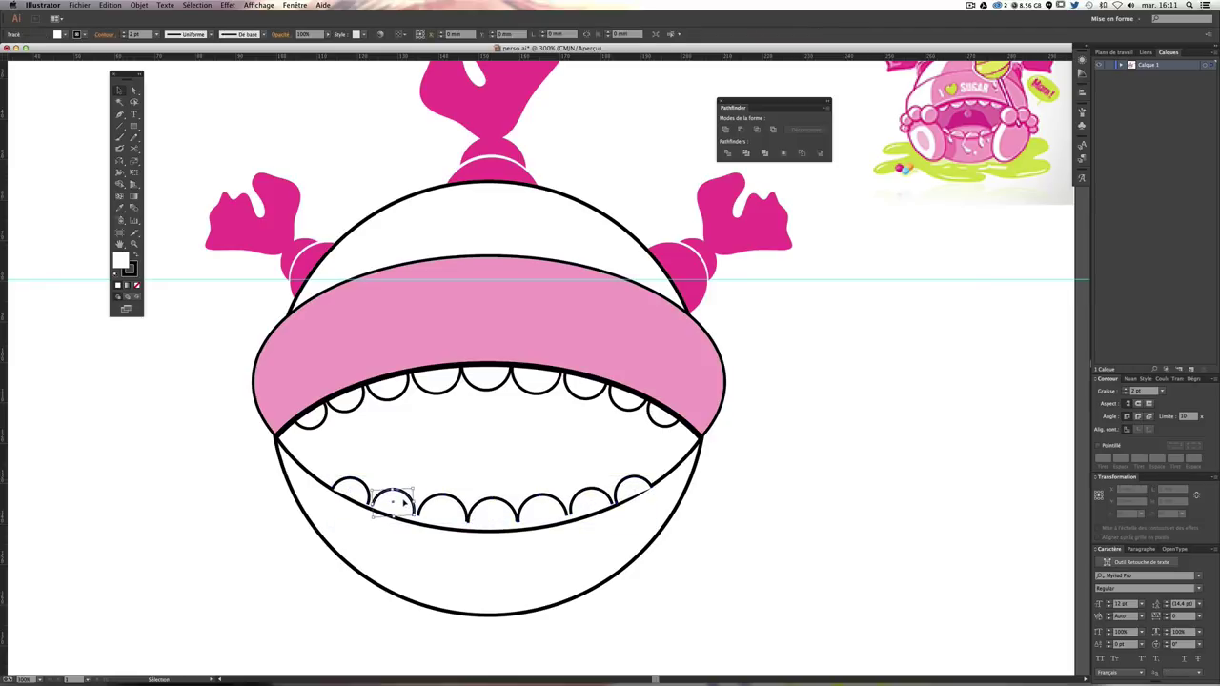
# Step: Click through the individual lower teeth to check their positions
pyautogui.click(395, 502)
pyautogui.click(463, 500)
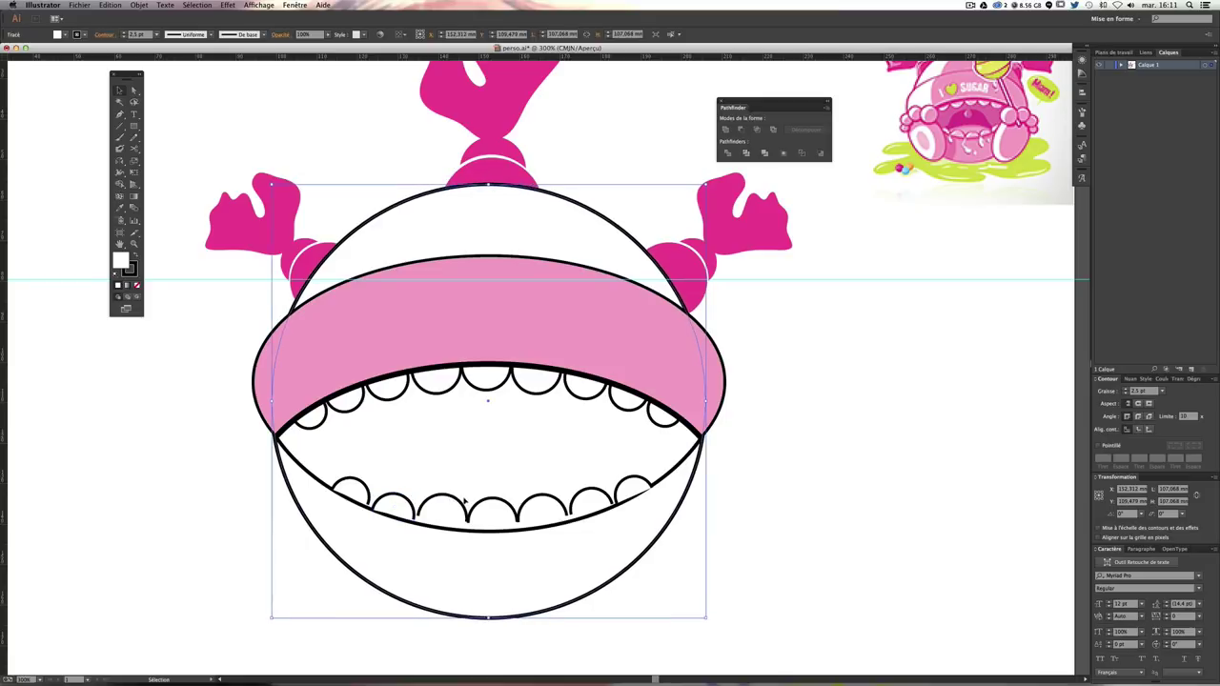
pyautogui.click(797, 514)
pyautogui.click(436, 497)
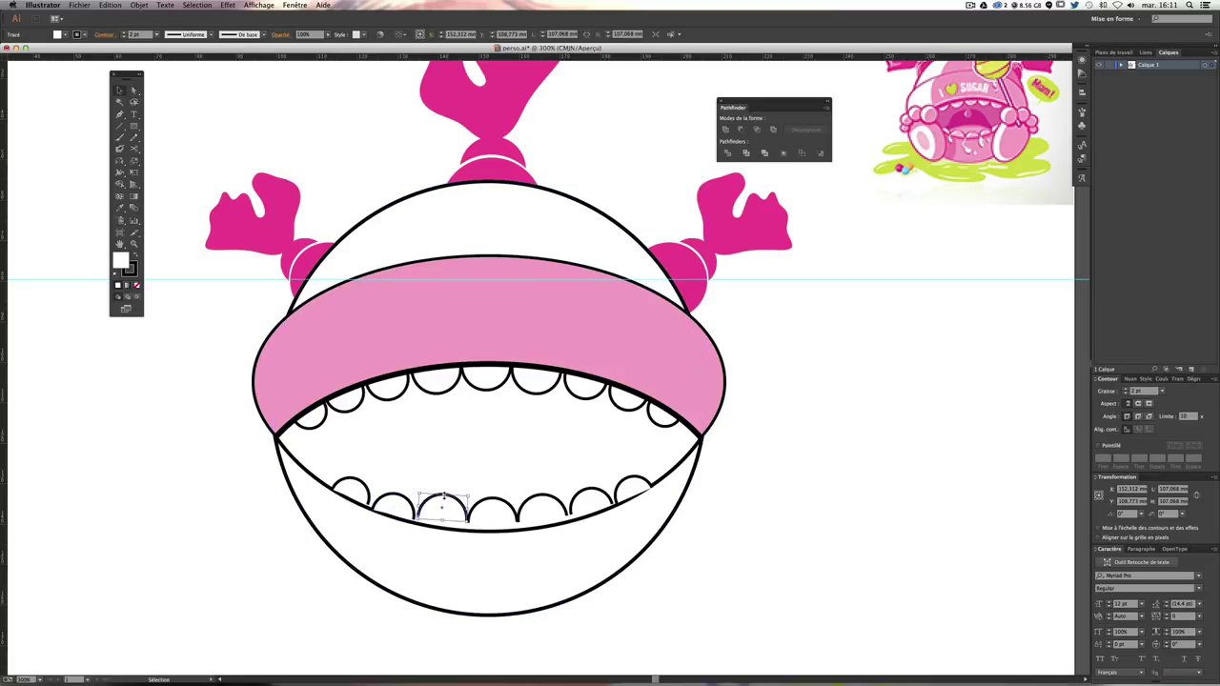
pyautogui.click(442, 507)
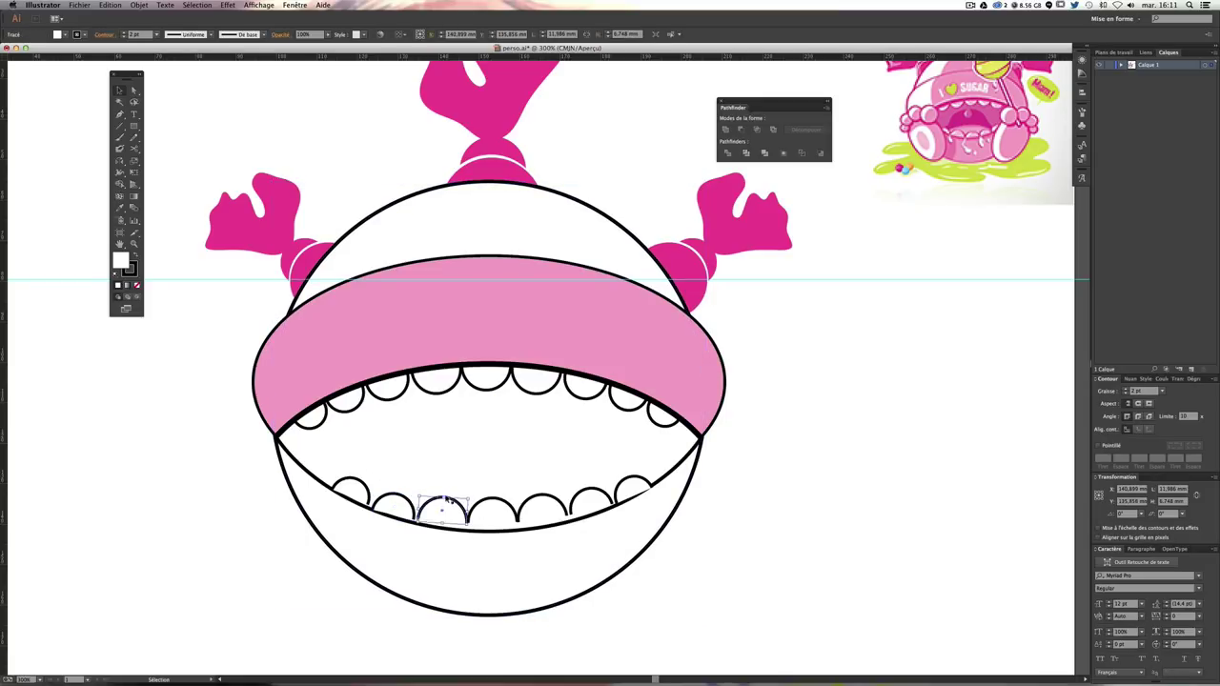
pyautogui.click(503, 504)
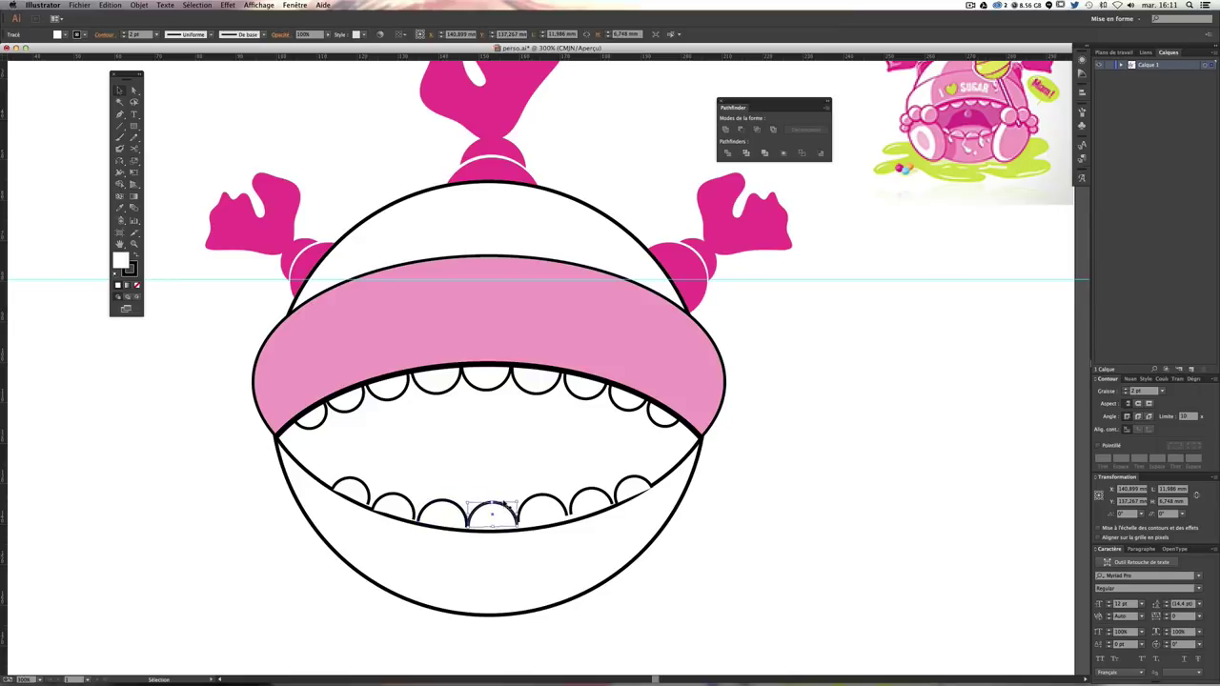
pyautogui.click(708, 501)
pyautogui.click(586, 493)
pyautogui.click(754, 495)
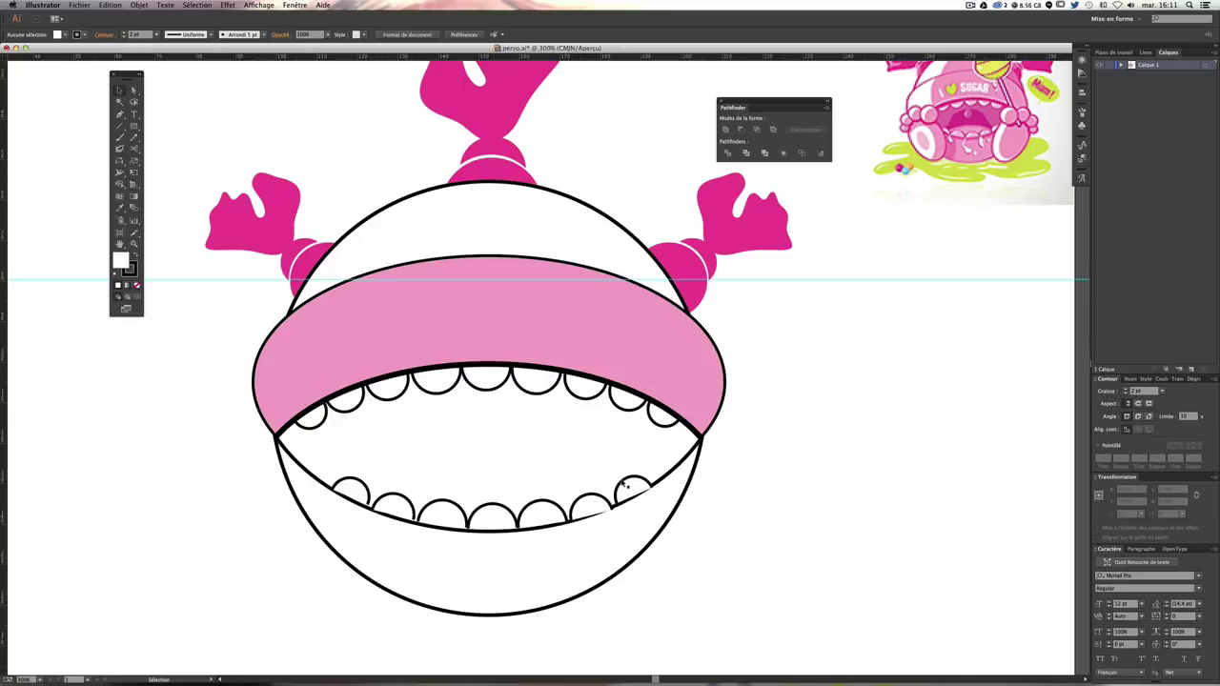
# Step: Drag the leftmost lower tooth slightly right and down, then check the remaining teeth
pyautogui.click(360, 491)
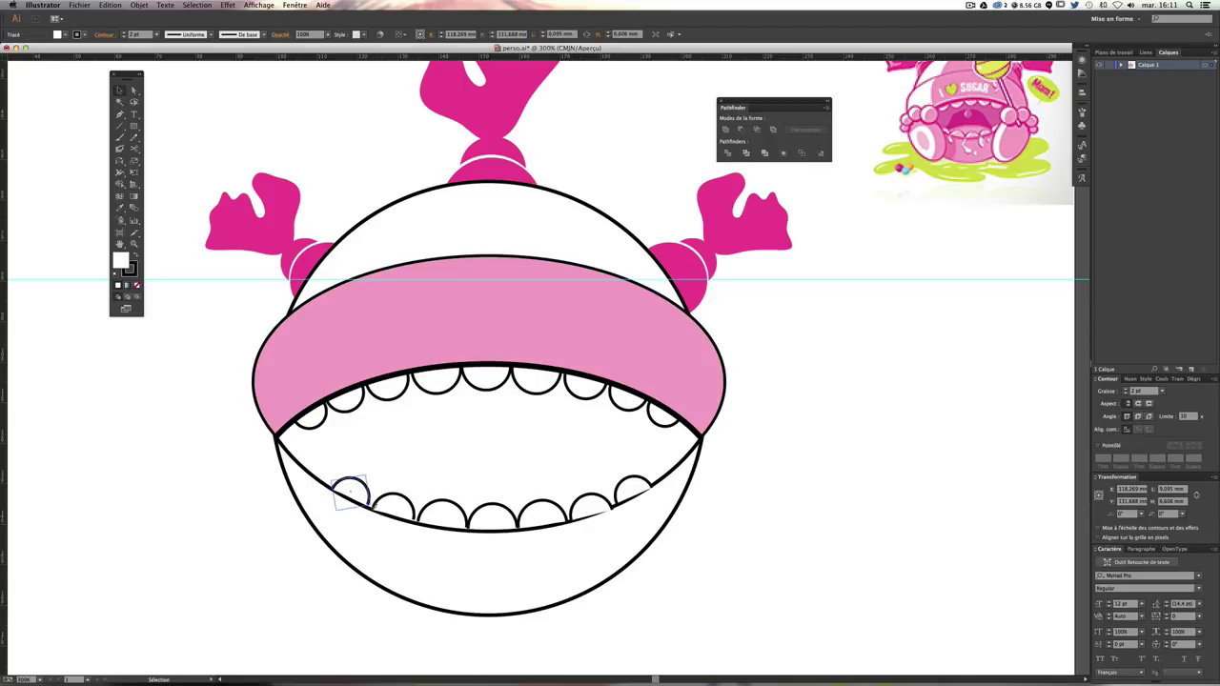
pyautogui.moveTo(365, 501); pyautogui.dragTo(367, 503)
pyautogui.click(774, 509)
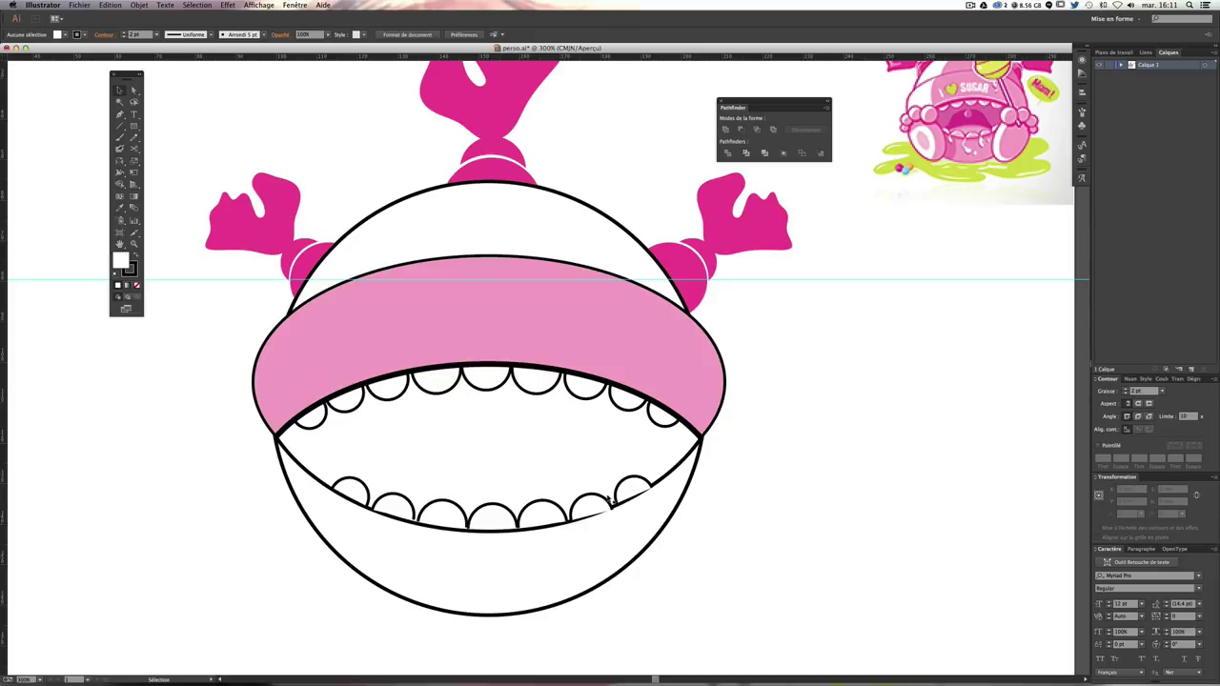
pyautogui.click(606, 502)
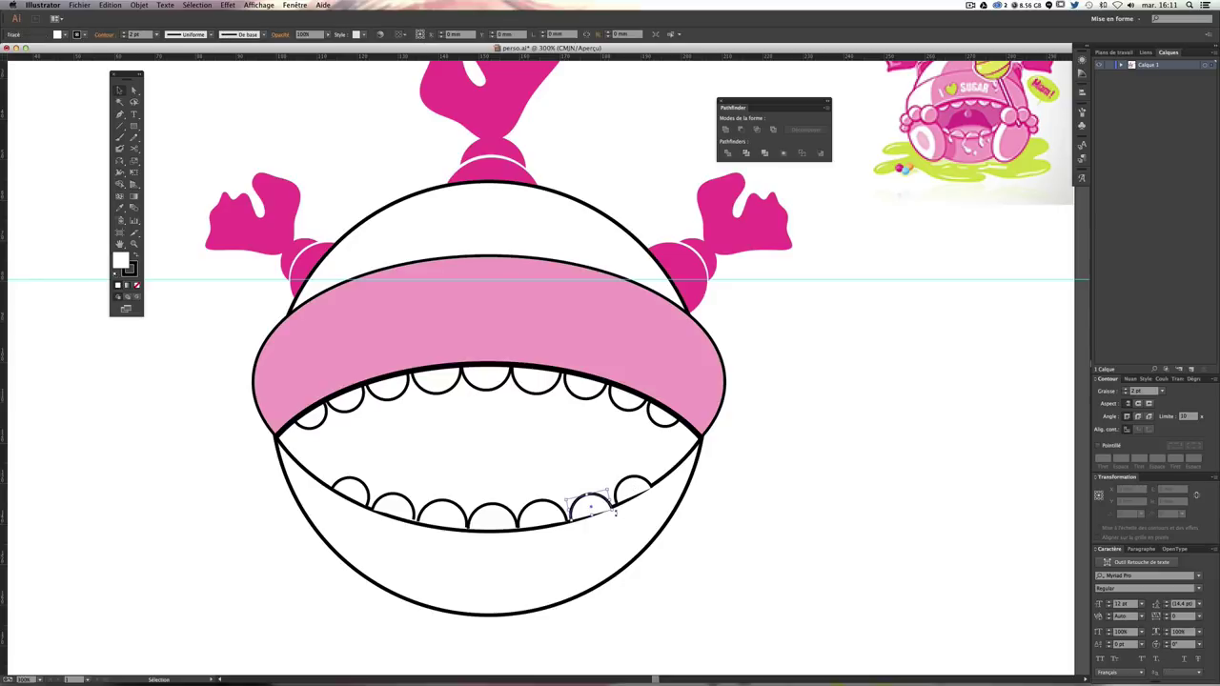
pyautogui.click(633, 513)
pyautogui.click(502, 522)
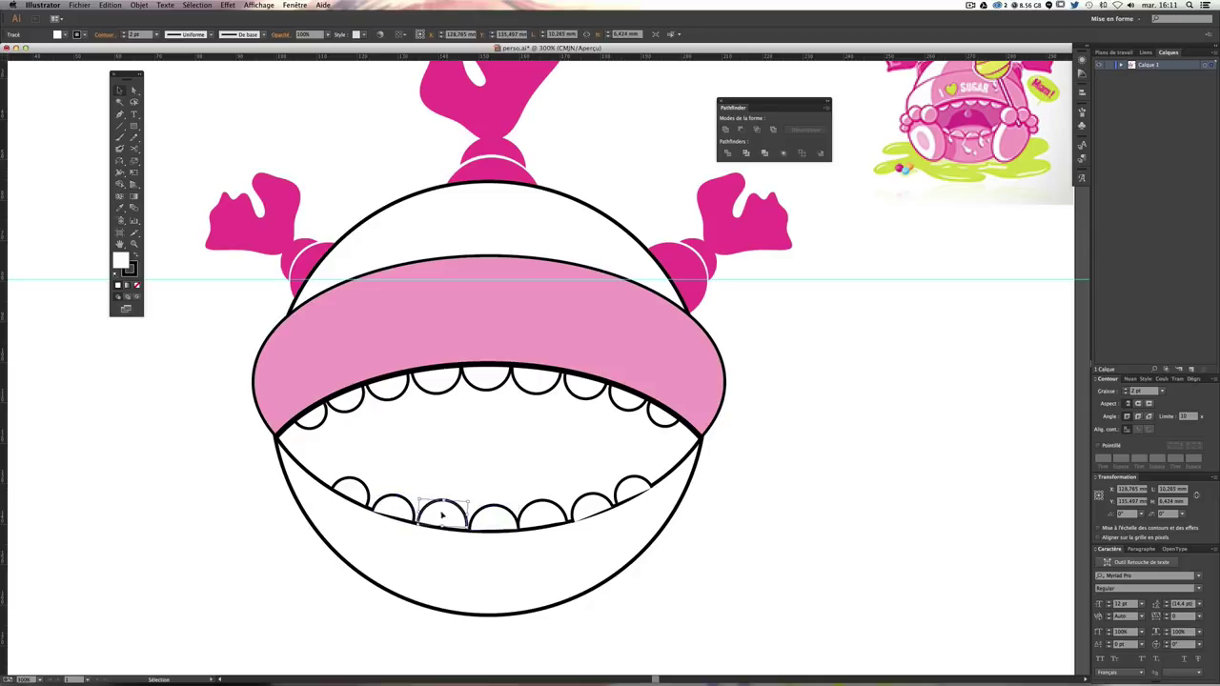
pyautogui.click(710, 443)
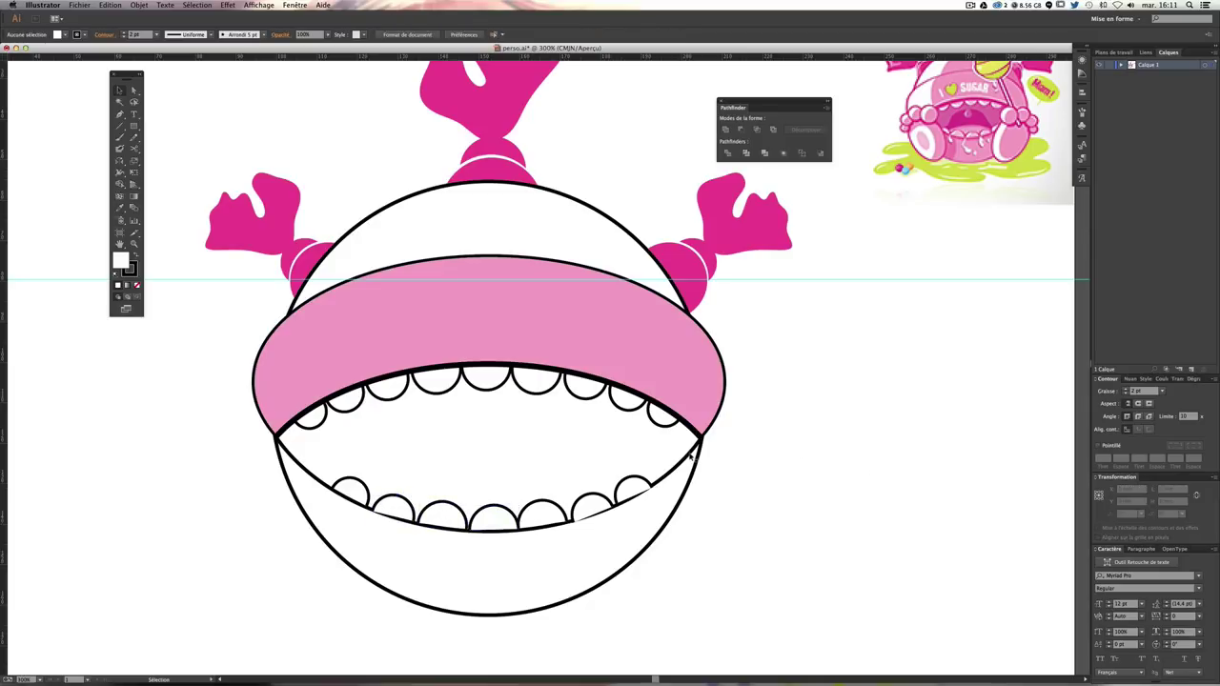
pyautogui.click(690, 456)
# Step: Paste a thicker-stroked copy of the lower mouth curve exactly over the original line
pyautogui.press('a')
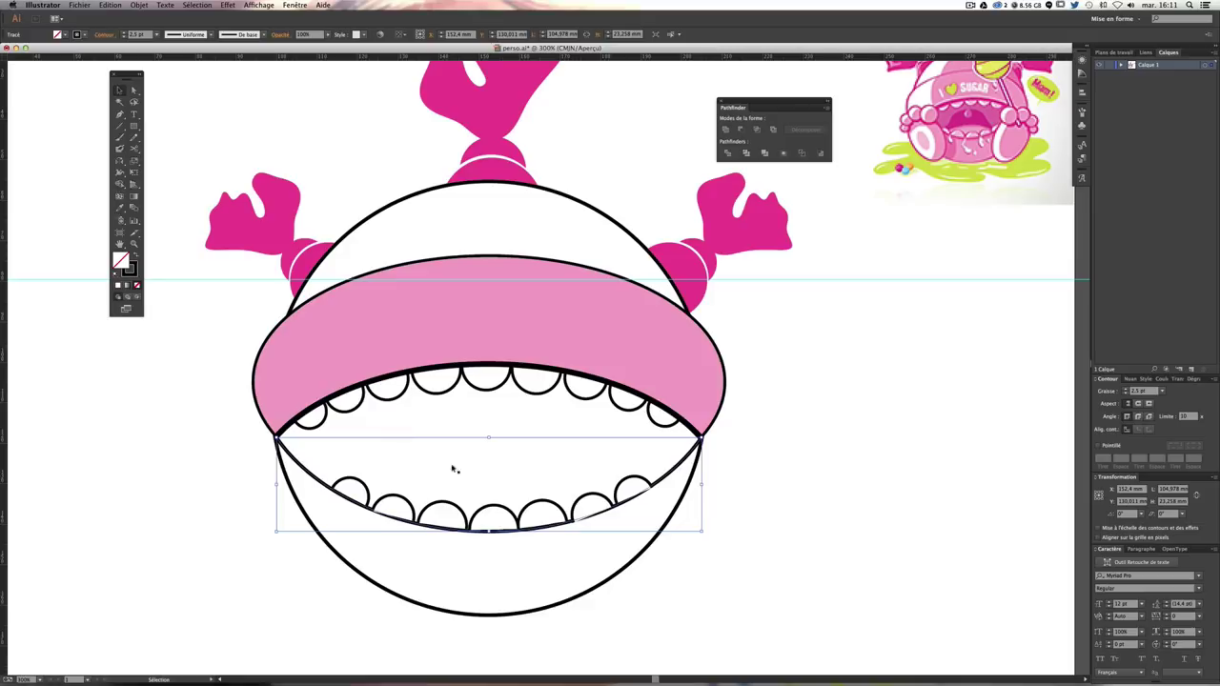
pyautogui.hotkey('ctrl', 'c')
pyautogui.hotkey('ctrl', 'v')
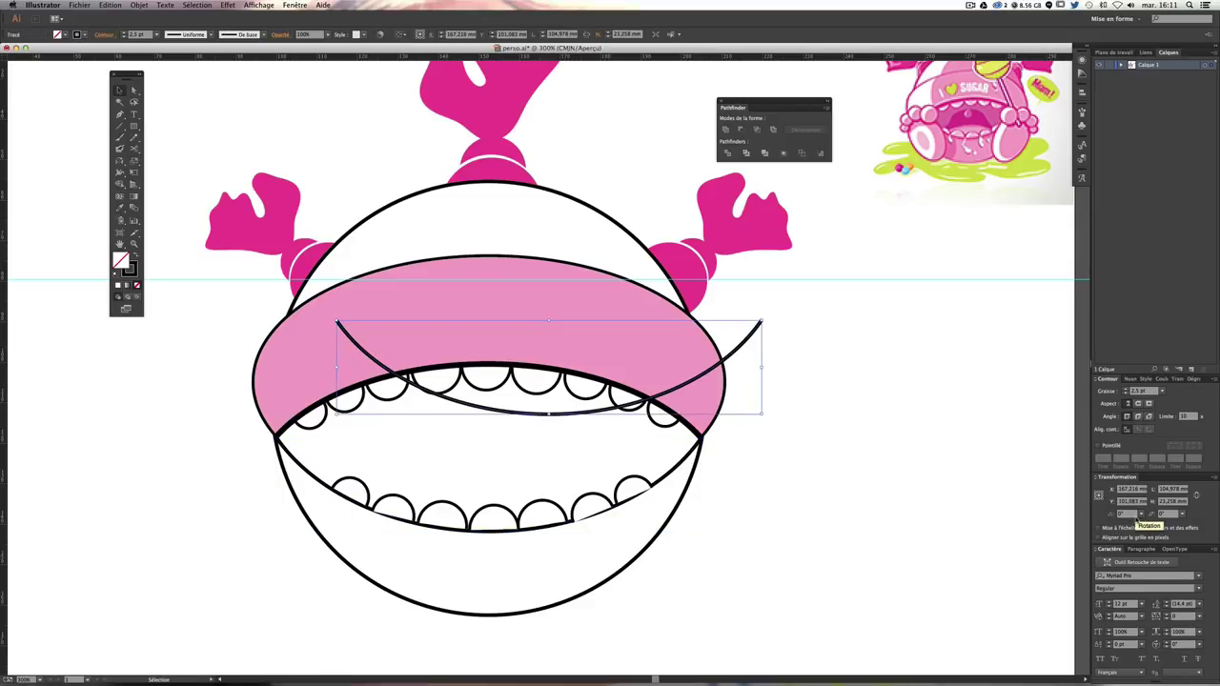
pyautogui.click(1126, 389)
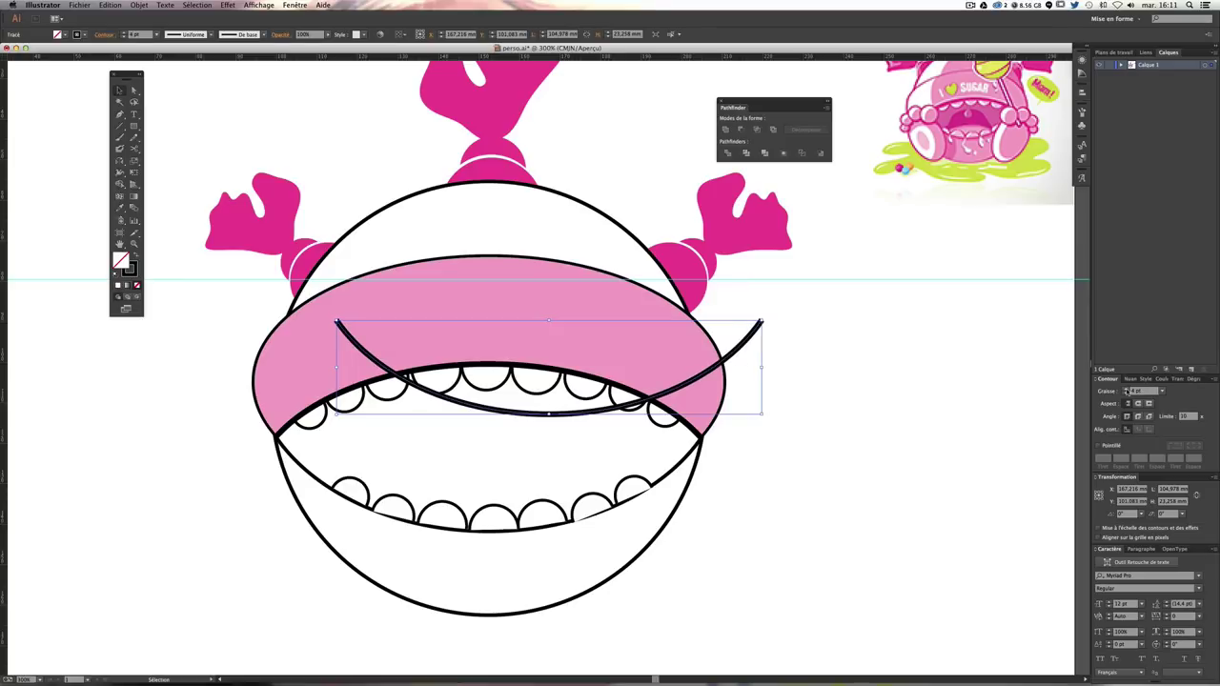
pyautogui.click(1019, 381)
pyautogui.moveTo(749, 362); pyautogui.dragTo(753, 345)
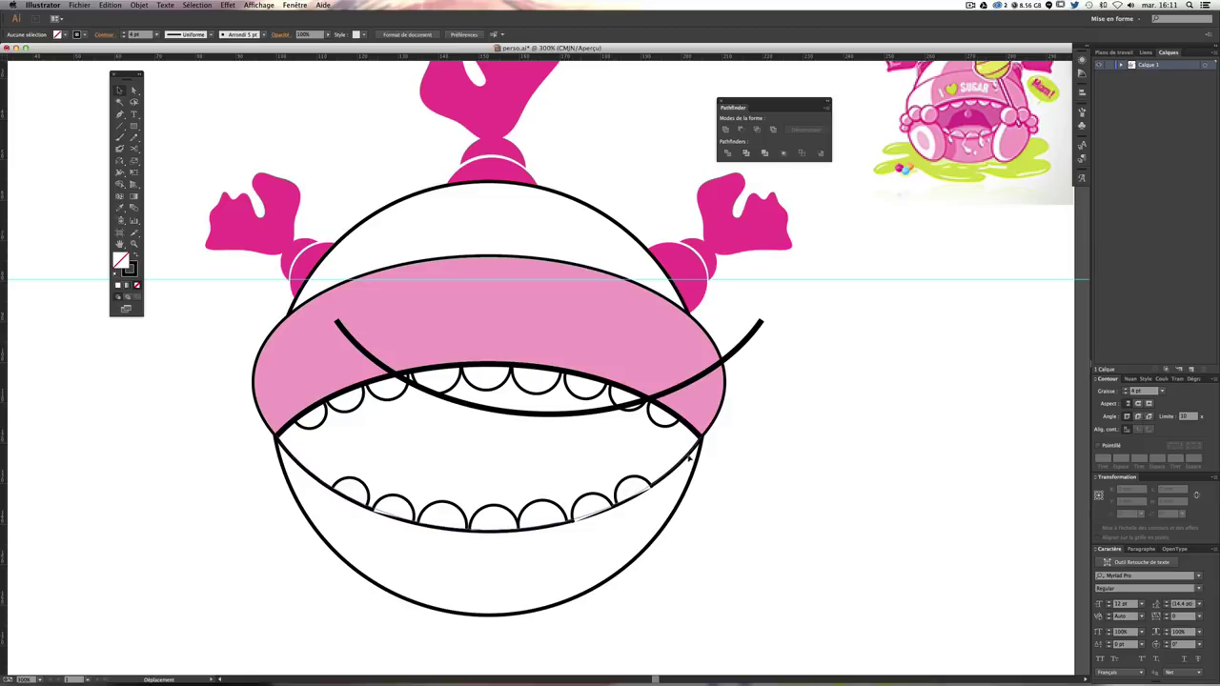
pyautogui.click(690, 458)
pyautogui.press('v')
pyautogui.click(843, 459)
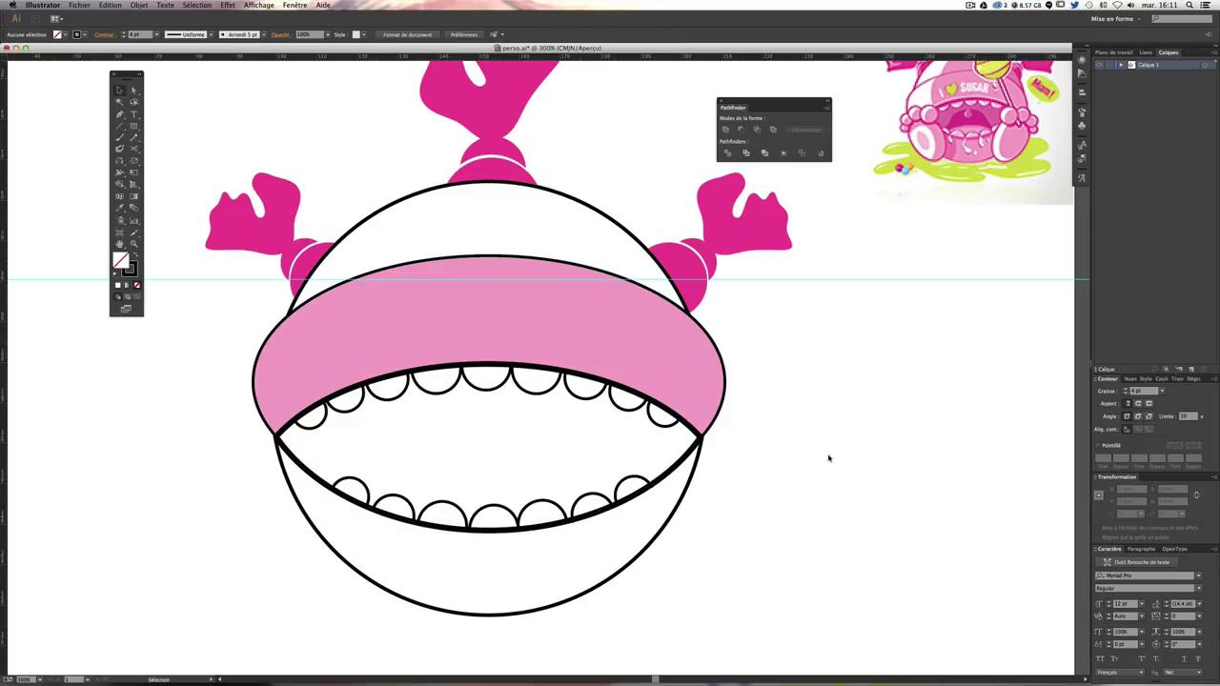
pyautogui.press('super+minus')
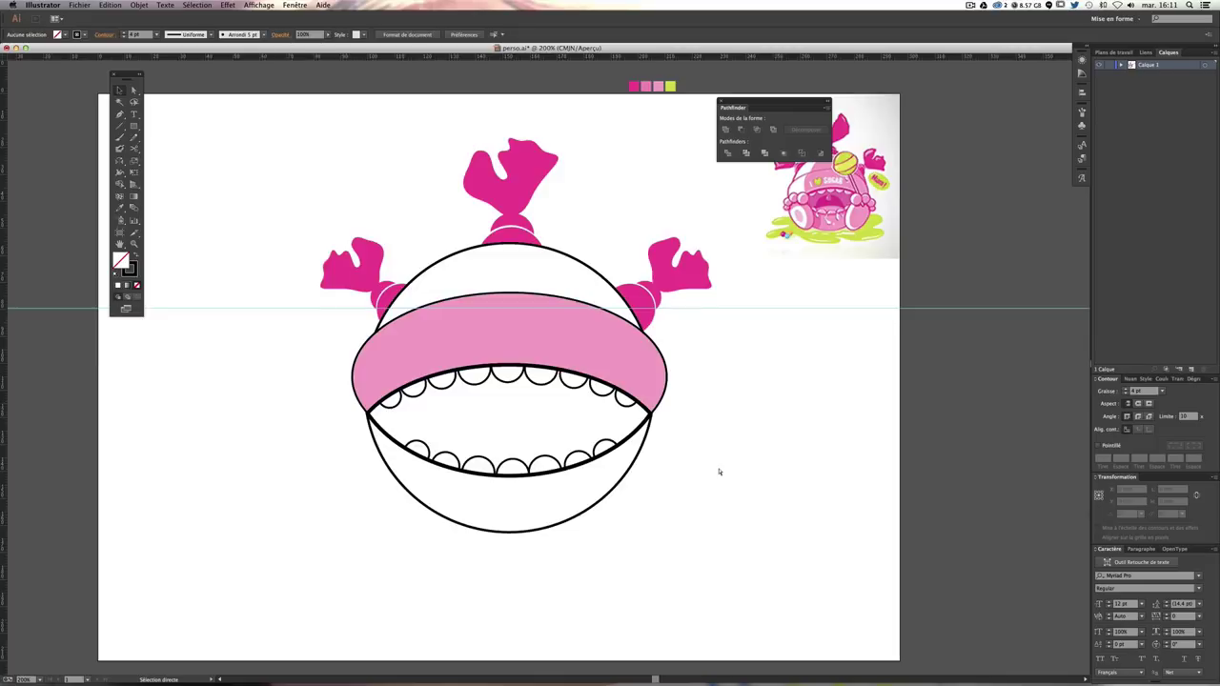
pyautogui.press('super+minus')
pyautogui.press('super+minus')
pyautogui.press('super+plus')
pyautogui.press('super+plus')
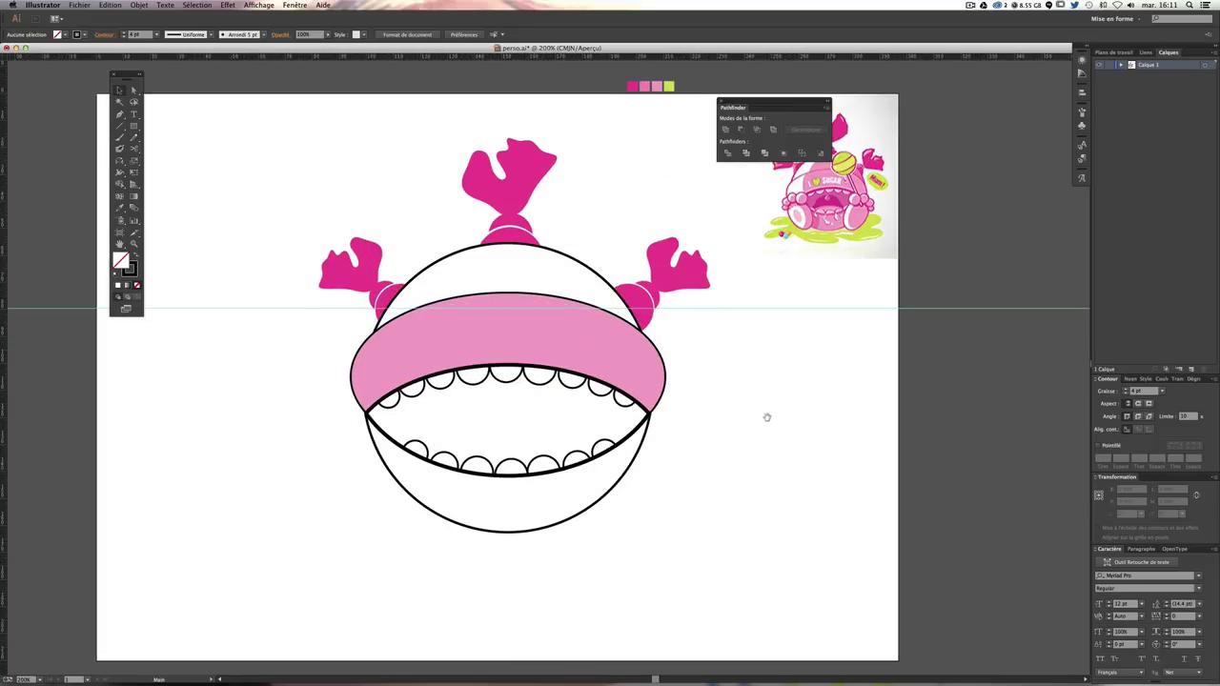
pyautogui.moveTo(765, 414)
pyautogui.mouseDown()
pyautogui.moveTo(690, 506)
pyautogui.moveTo(693, 463)
pyautogui.mouseUp()
pyautogui.press('super+plus')
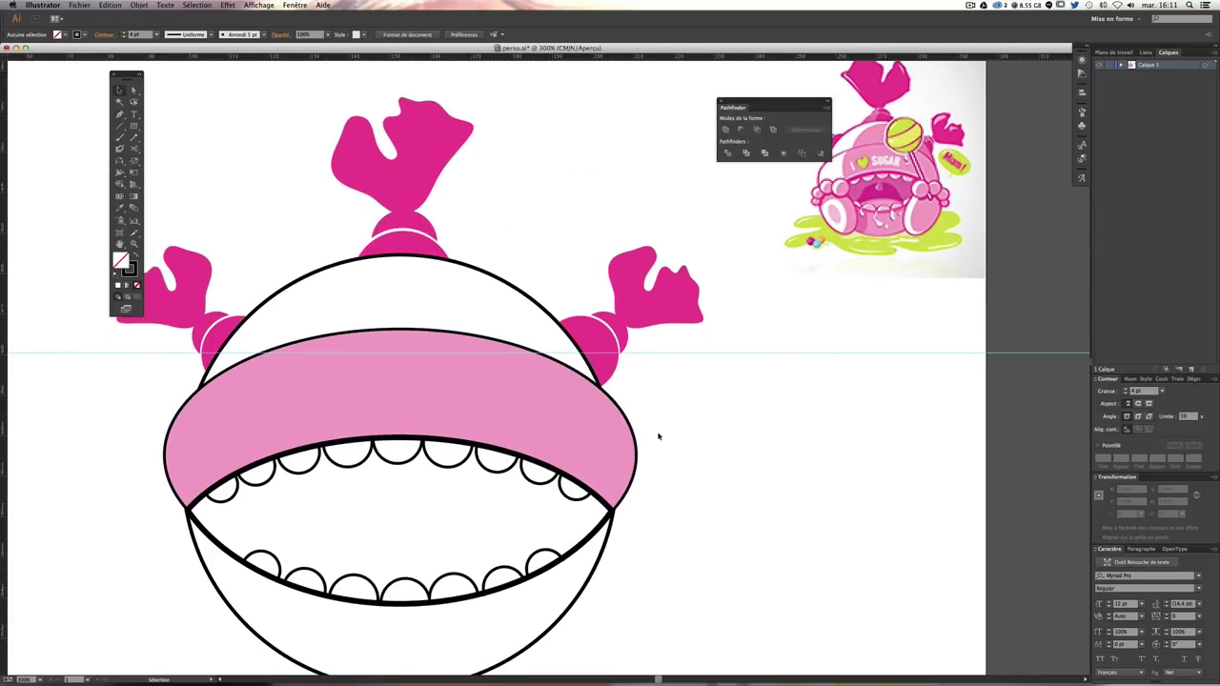
pyautogui.moveTo(492, 498); pyautogui.dragTo(510, 477)
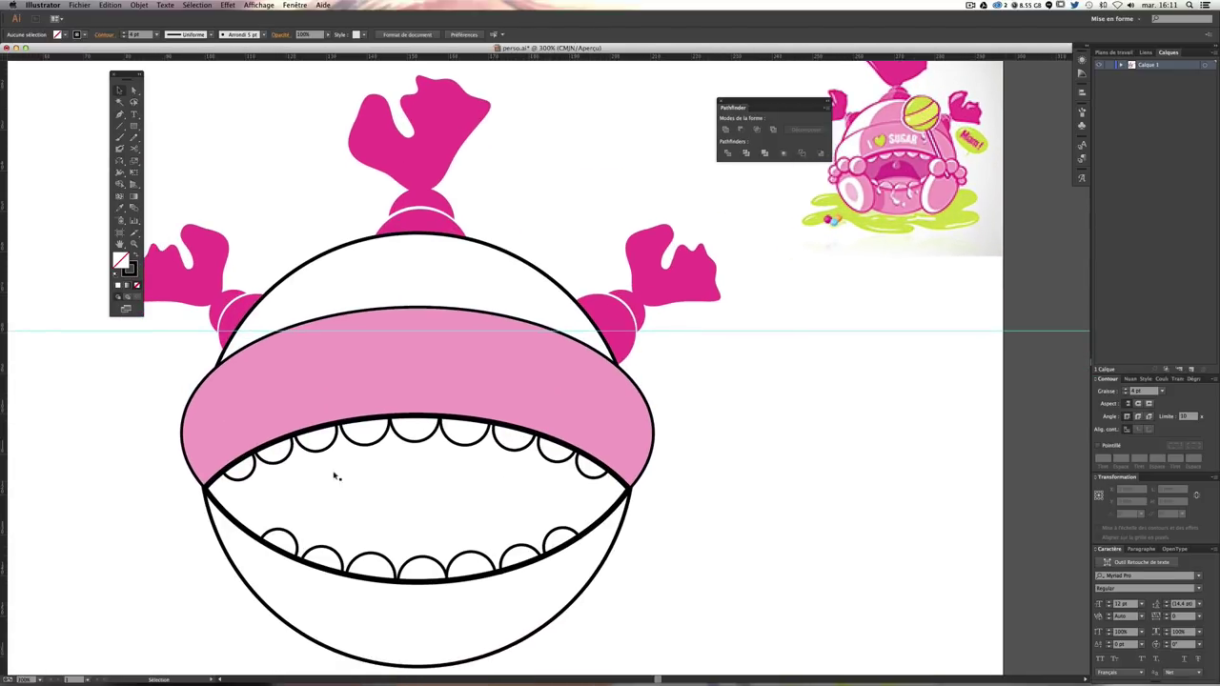
pyautogui.moveTo(703, 487); pyautogui.dragTo(771, 428)
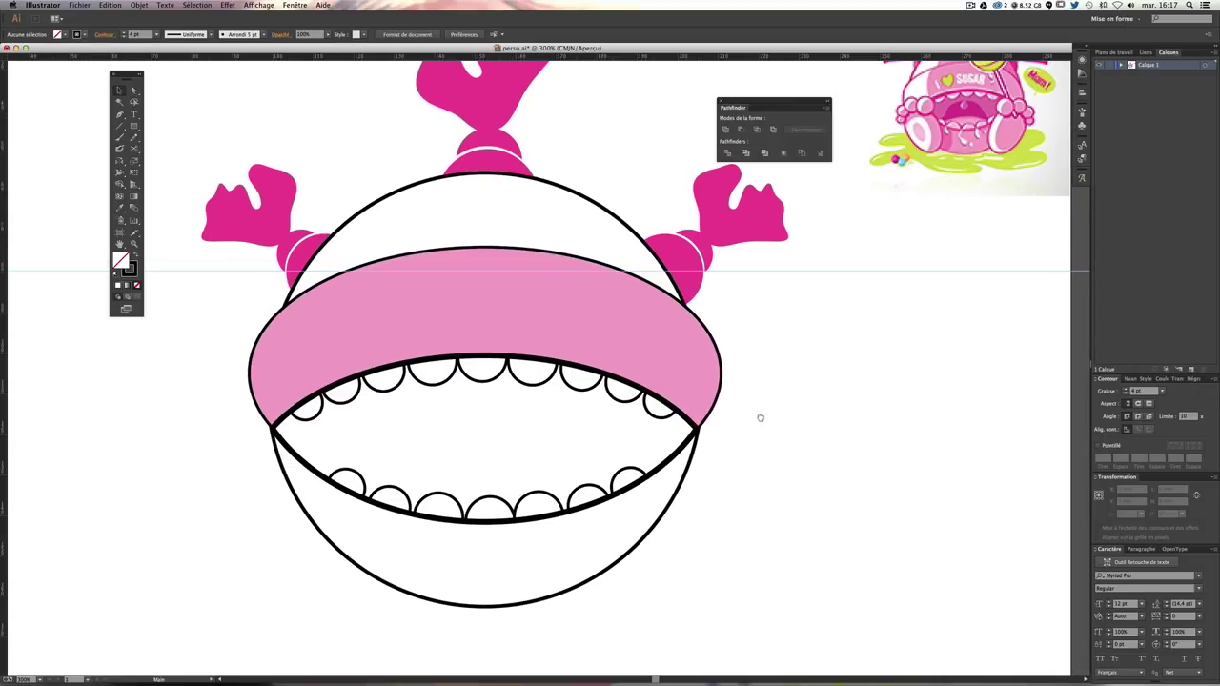
# Step: Pick up the band's pink as fill, set stroke to None, and switch to the Pen tool
pyautogui.press('v')
pyautogui.click(272, 355)
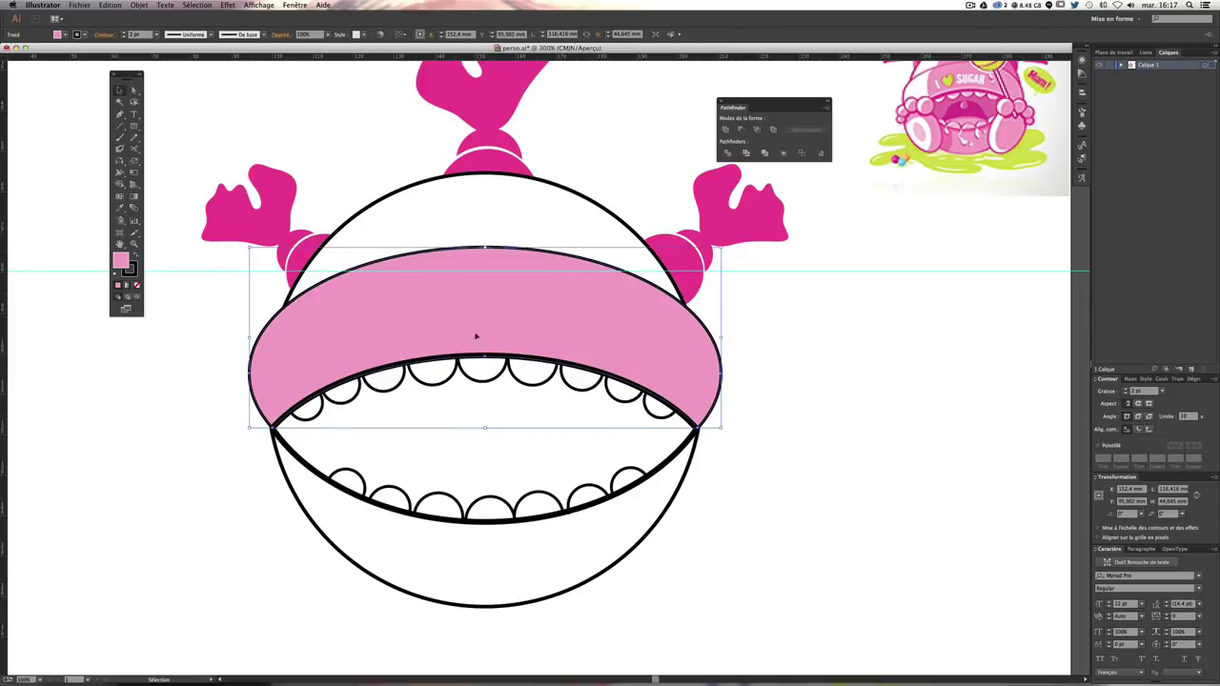
pyautogui.click(794, 449)
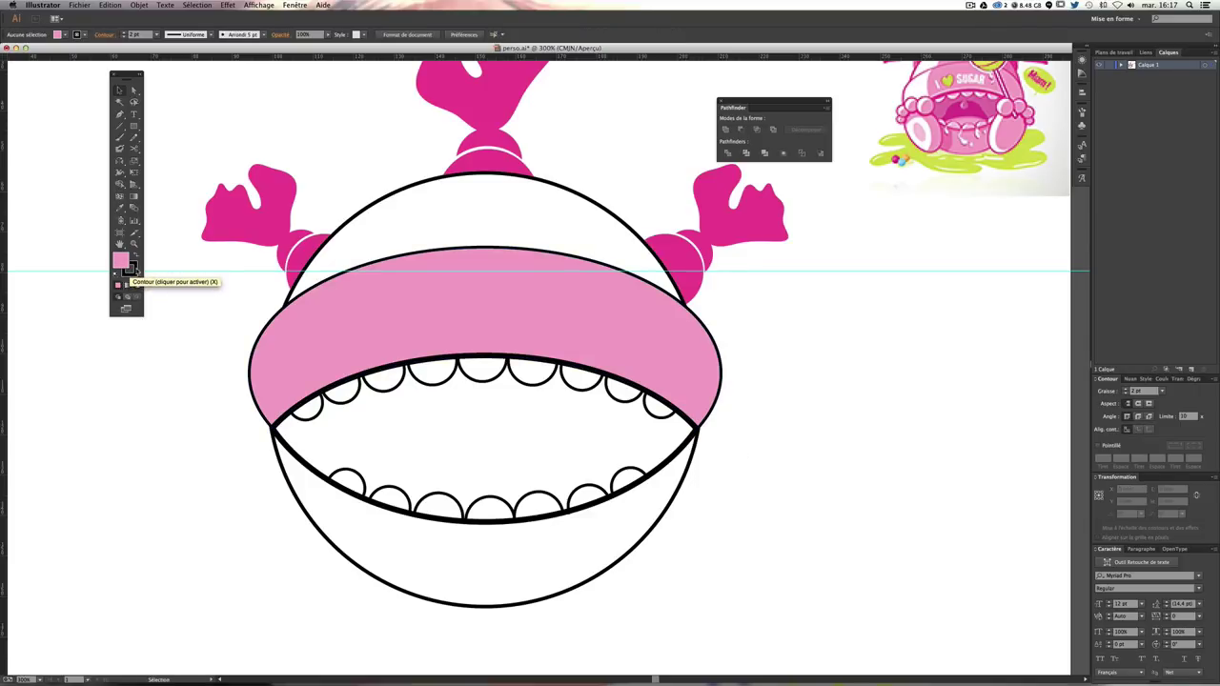
pyautogui.click(132, 270)
pyautogui.click(137, 285)
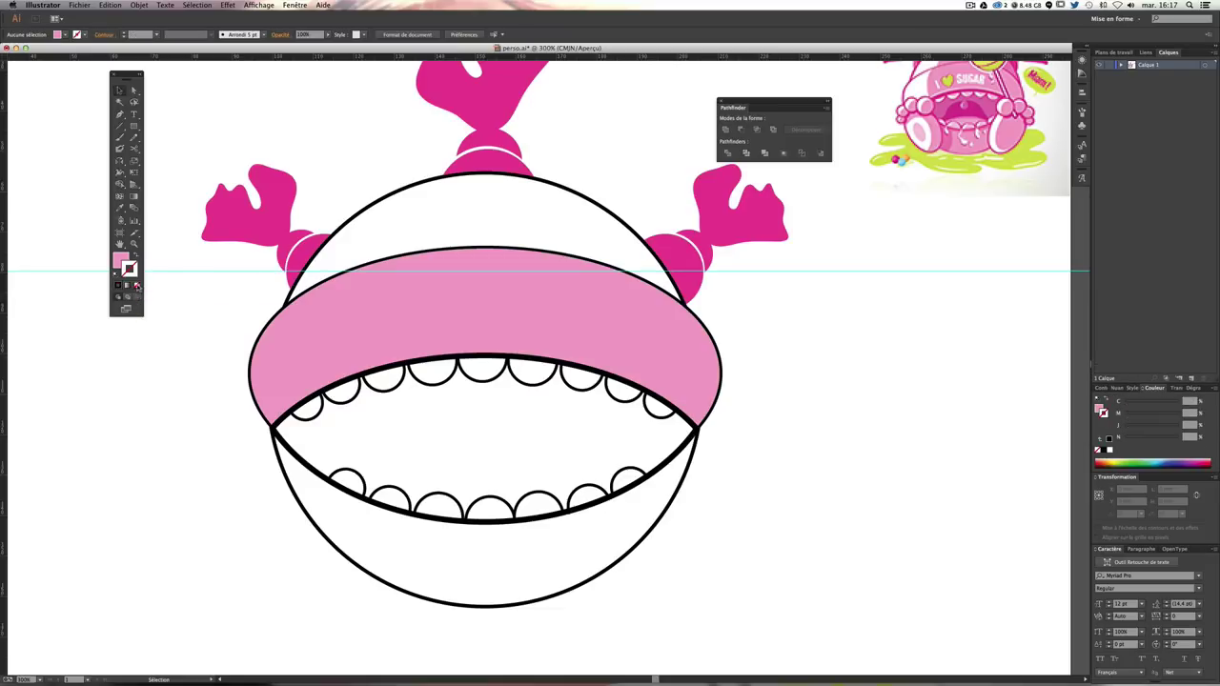
pyautogui.click(120, 259)
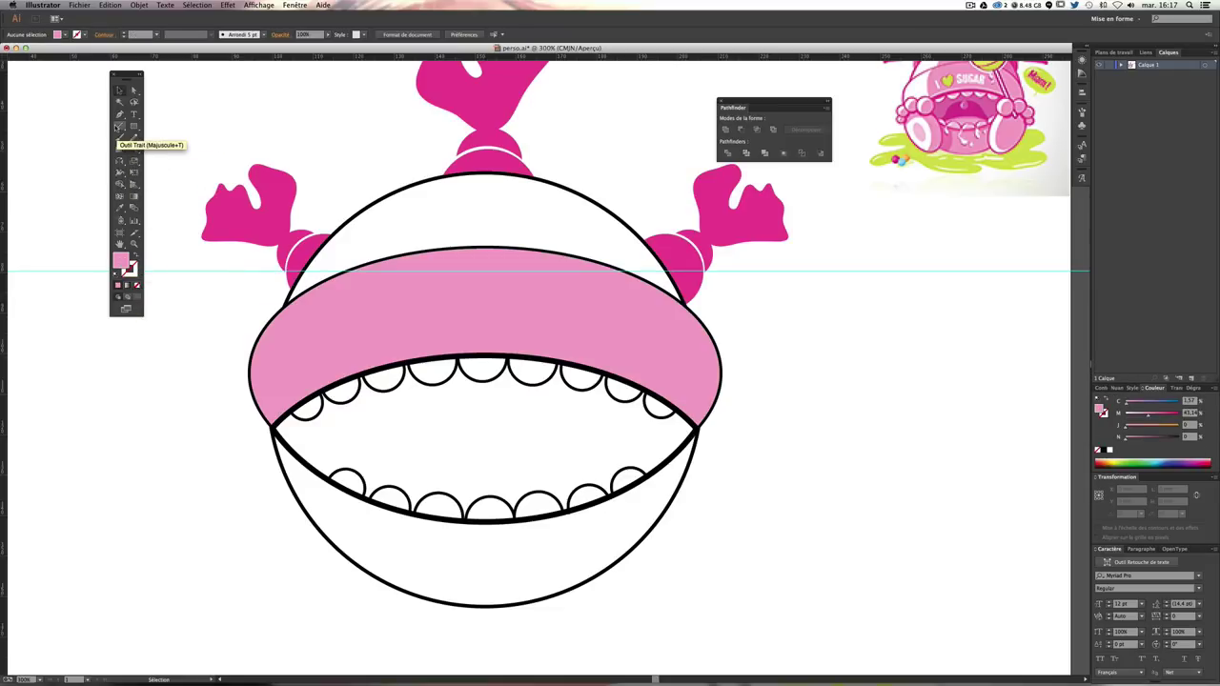
pyautogui.click(119, 114)
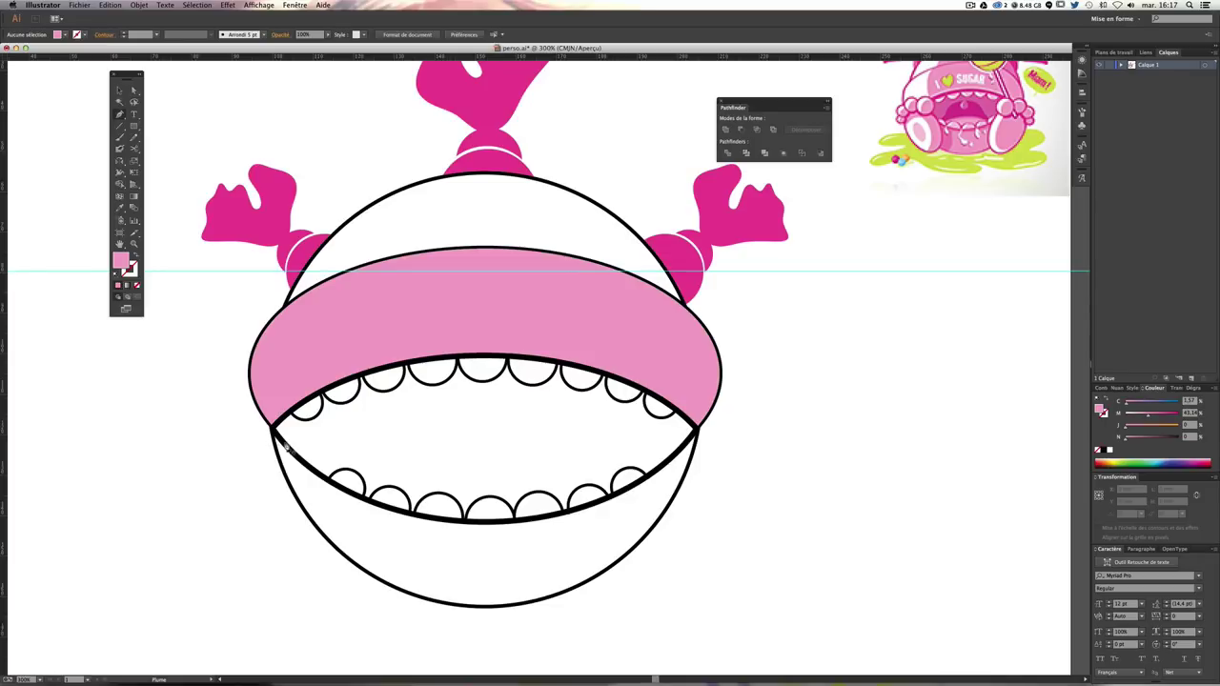
# Step: Zoom in on the mouth and start a Pen path at the left mouth corner
pyautogui.press('v')
pyautogui.hotkey('ctrl', '+')
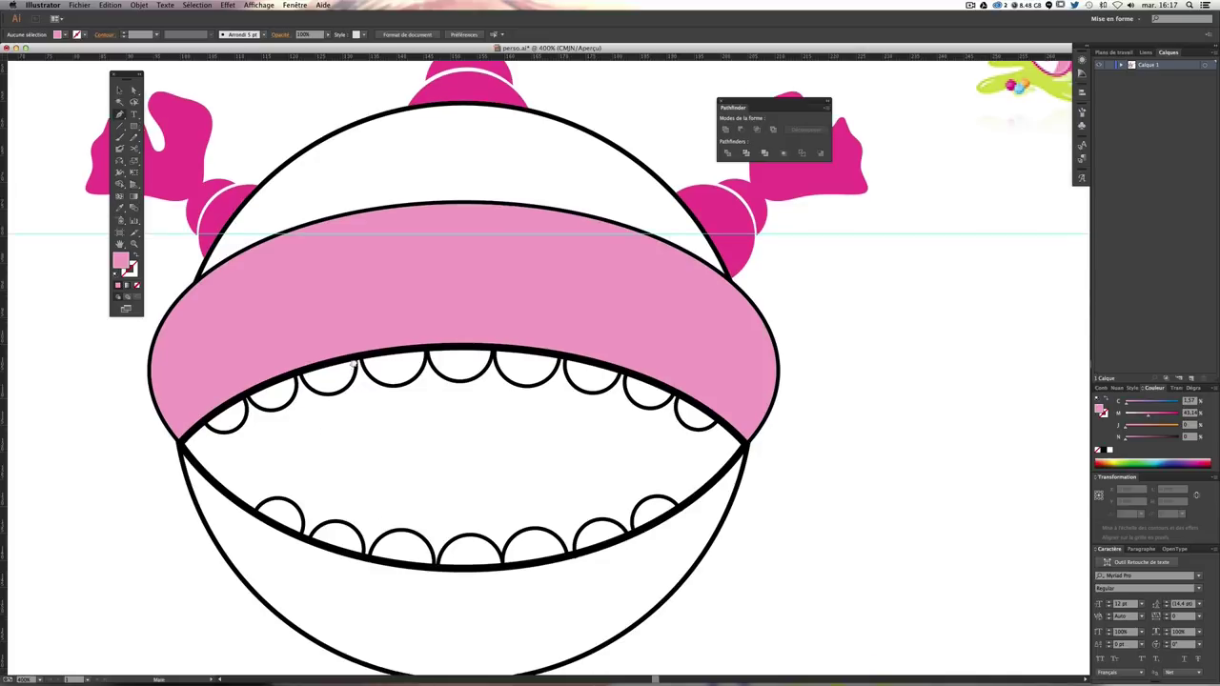
pyautogui.hotkey('ctrl', '+')
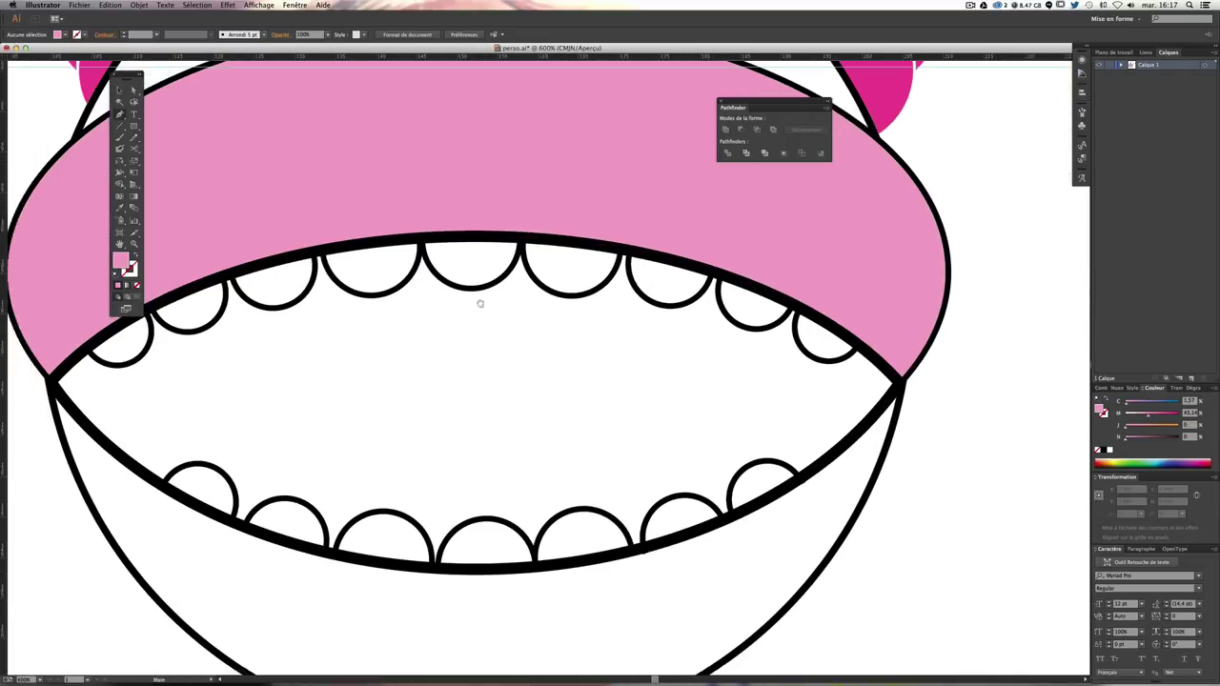
pyautogui.press('p')
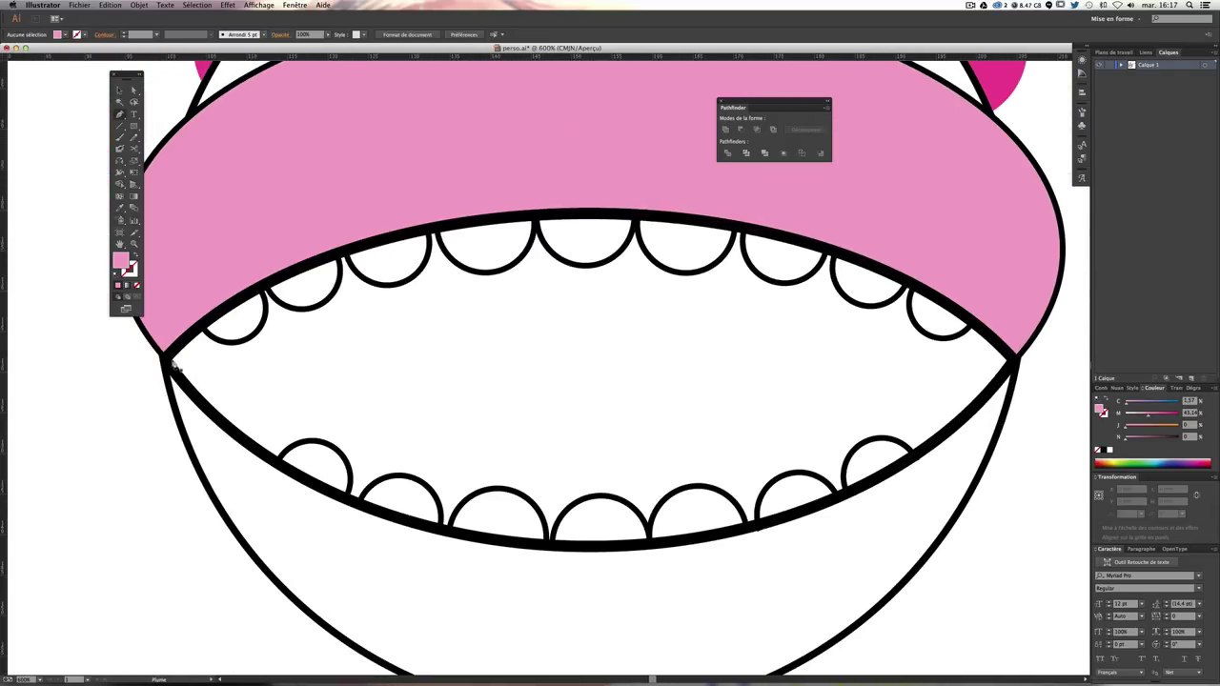
pyautogui.click(171, 360)
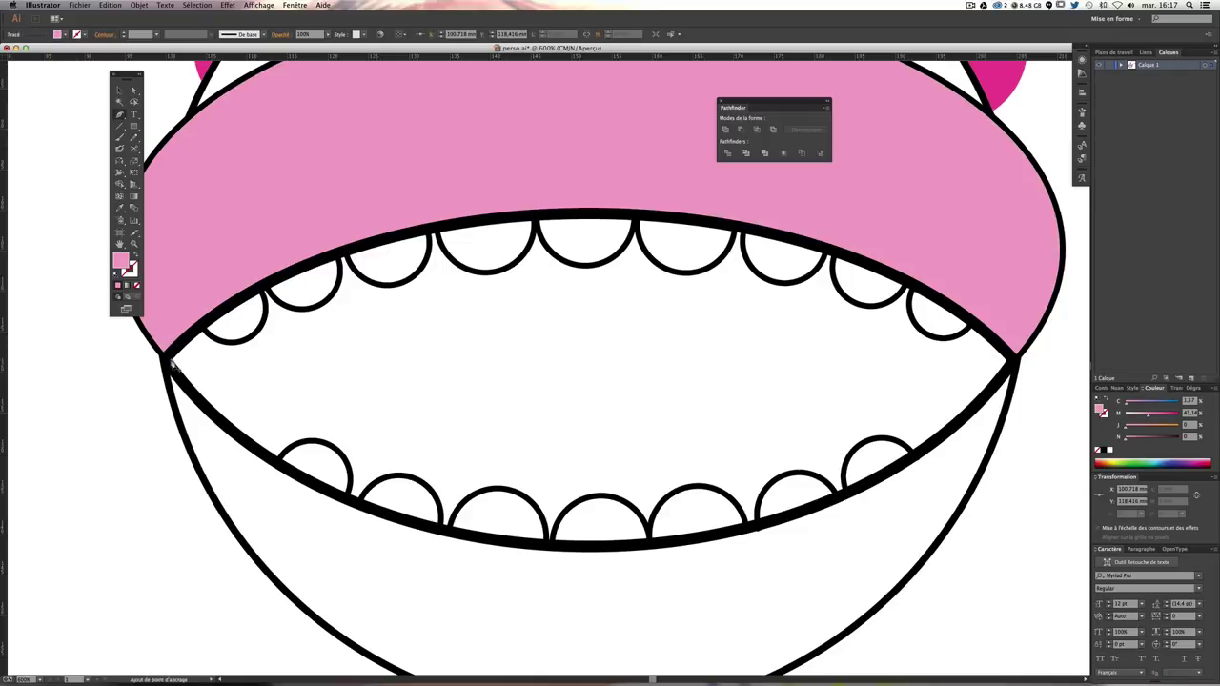
pyautogui.hotkey('ctrl', '-')
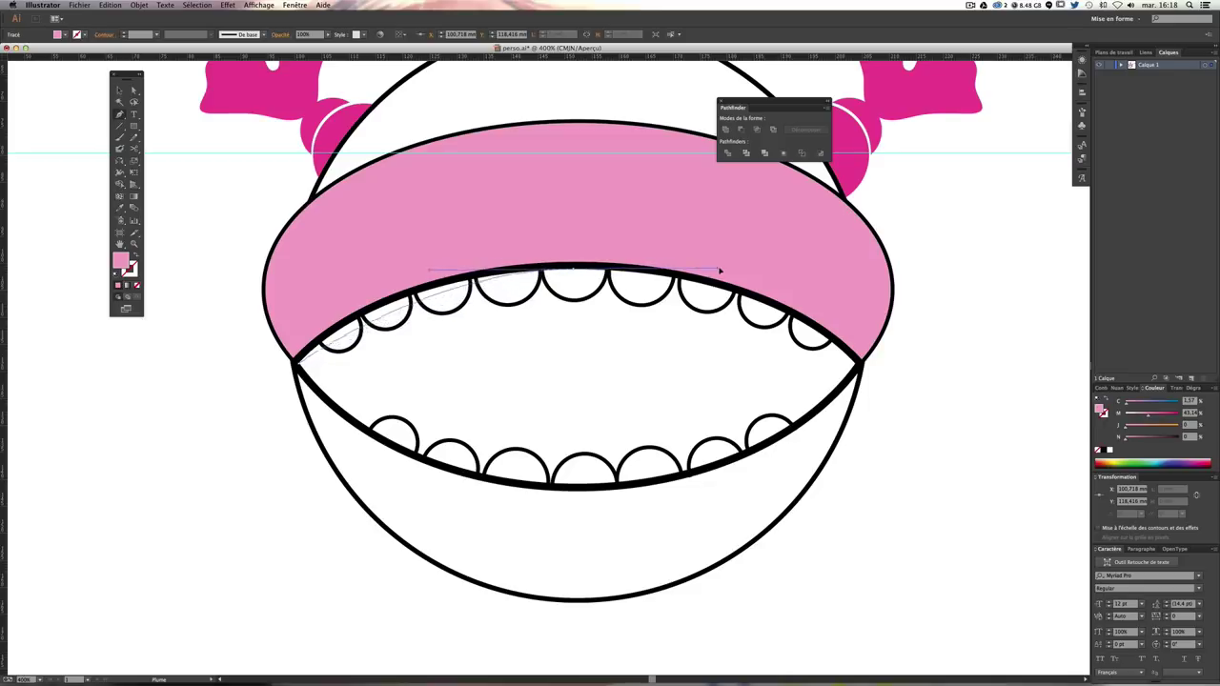
# Step: Trace the path over the top to the right corner and along the lower lip, closing it
pyautogui.moveTo(757, 271); pyautogui.dragTo(782, 267)
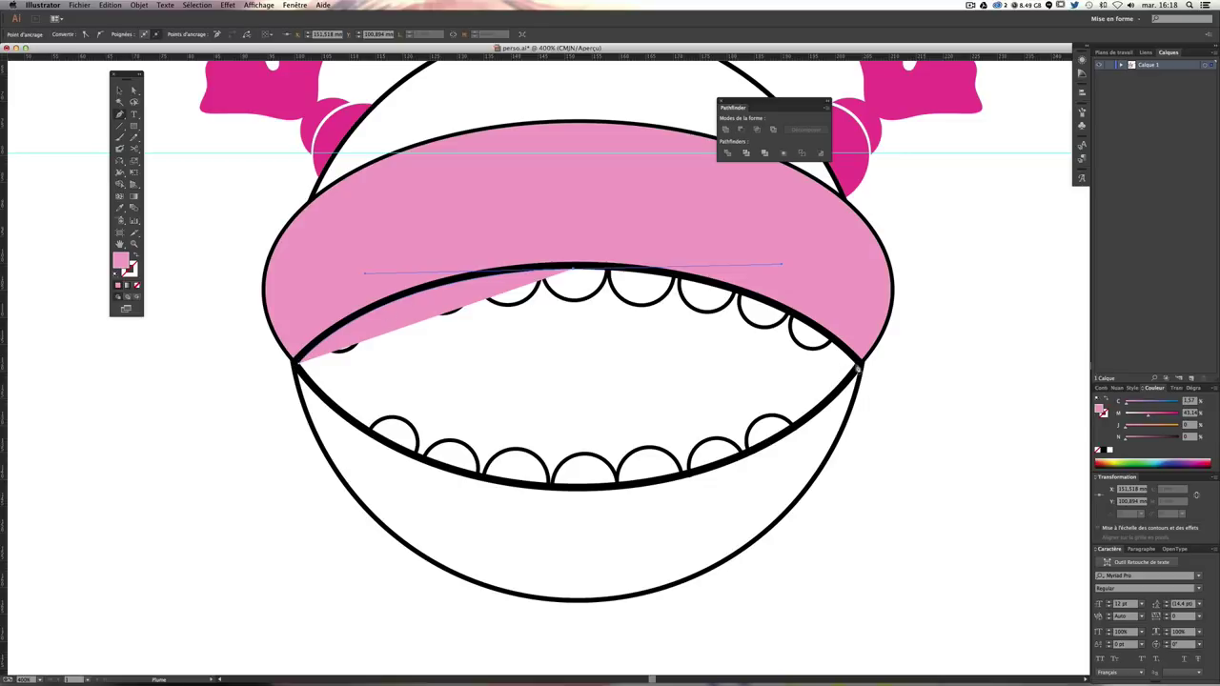
pyautogui.click(857, 365)
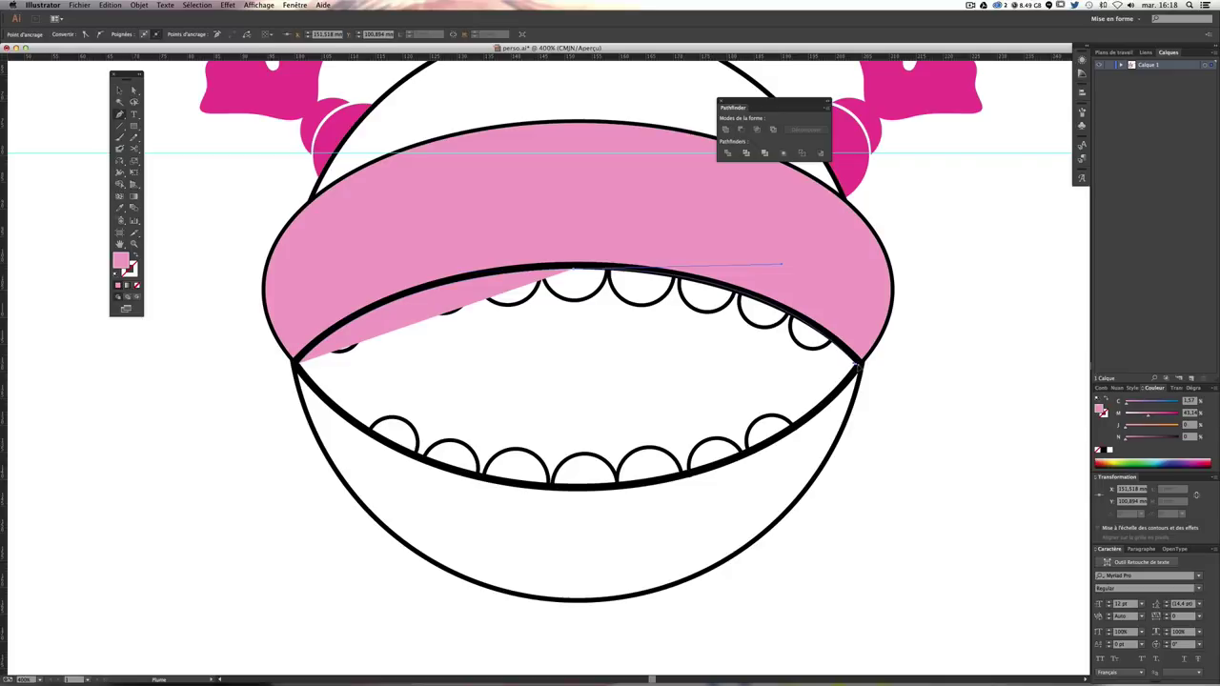
pyautogui.click(857, 365)
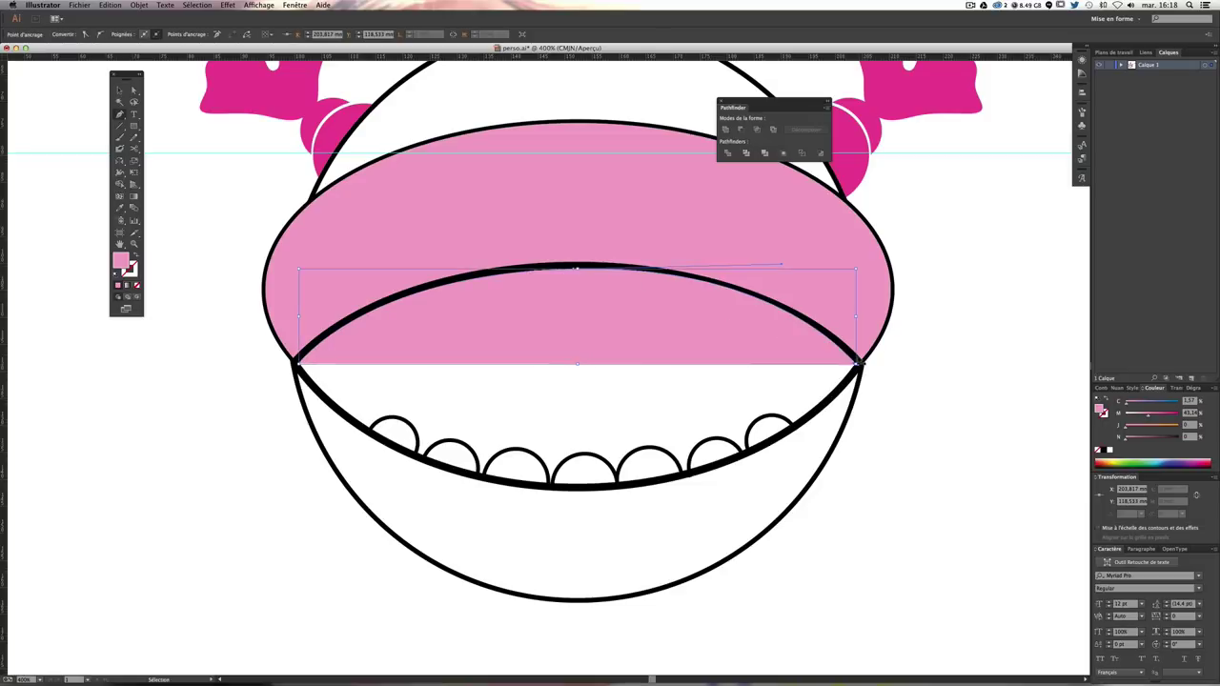
pyautogui.hotkey('ctrl', 'z')
pyautogui.hotkey('ctrl', 'z')
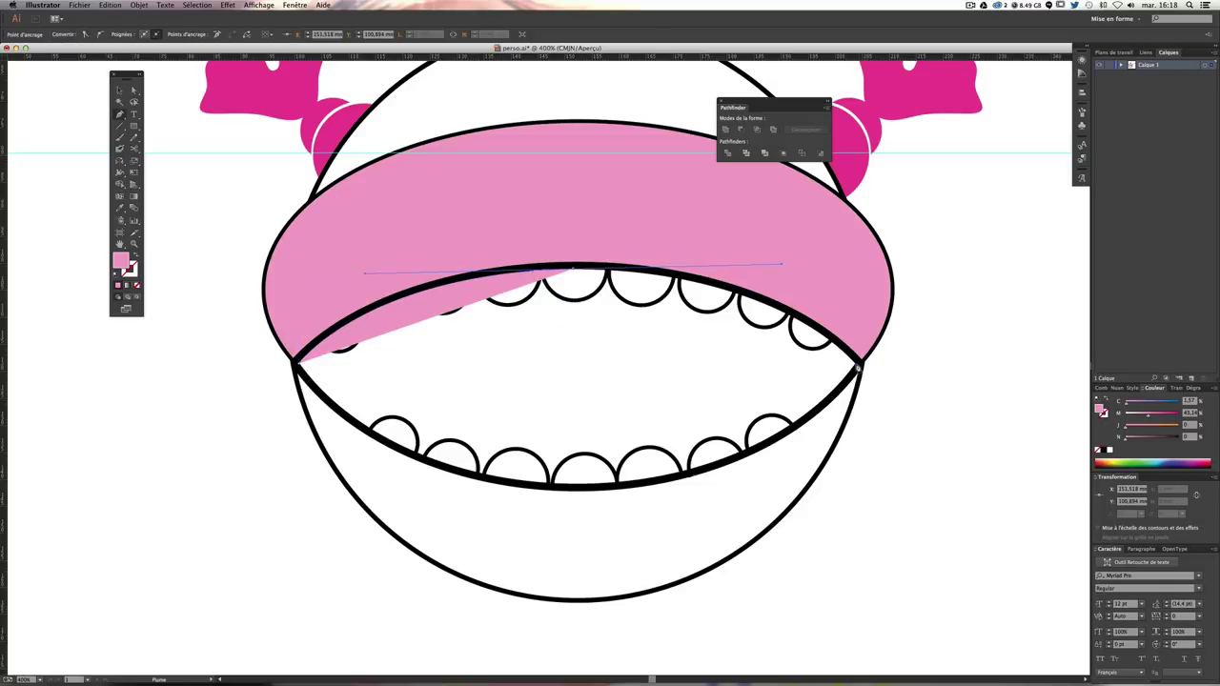
pyautogui.hotkey('ctrl', 'z')
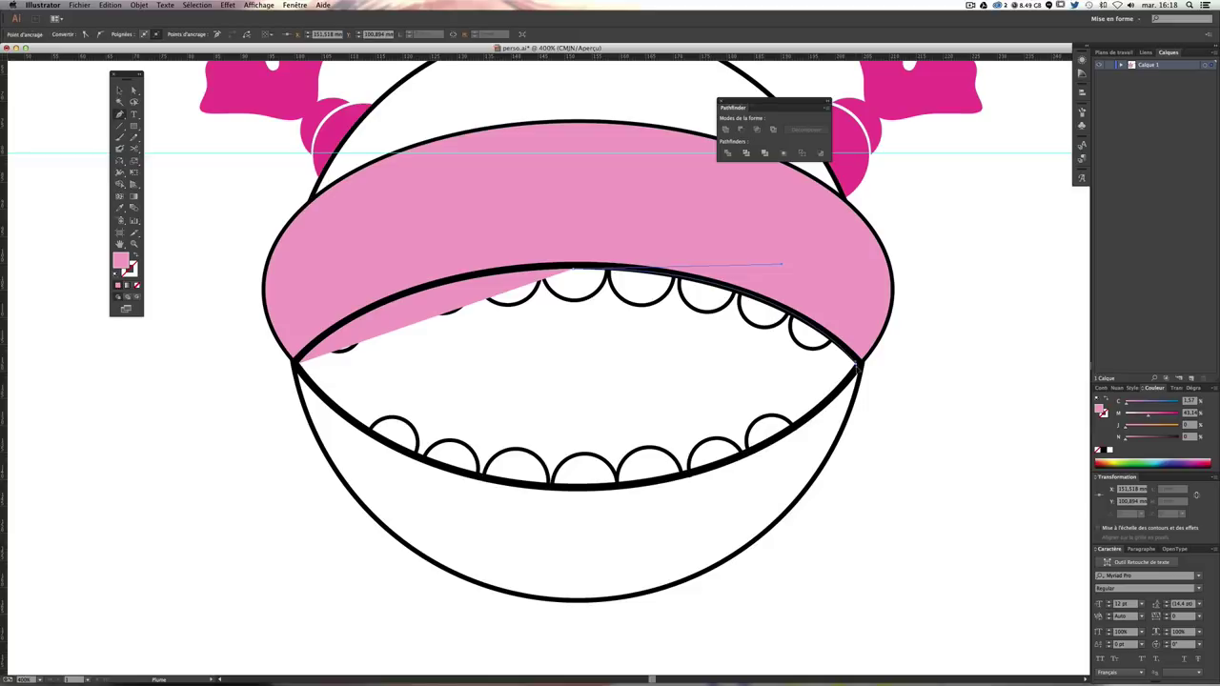
pyautogui.click(858, 365)
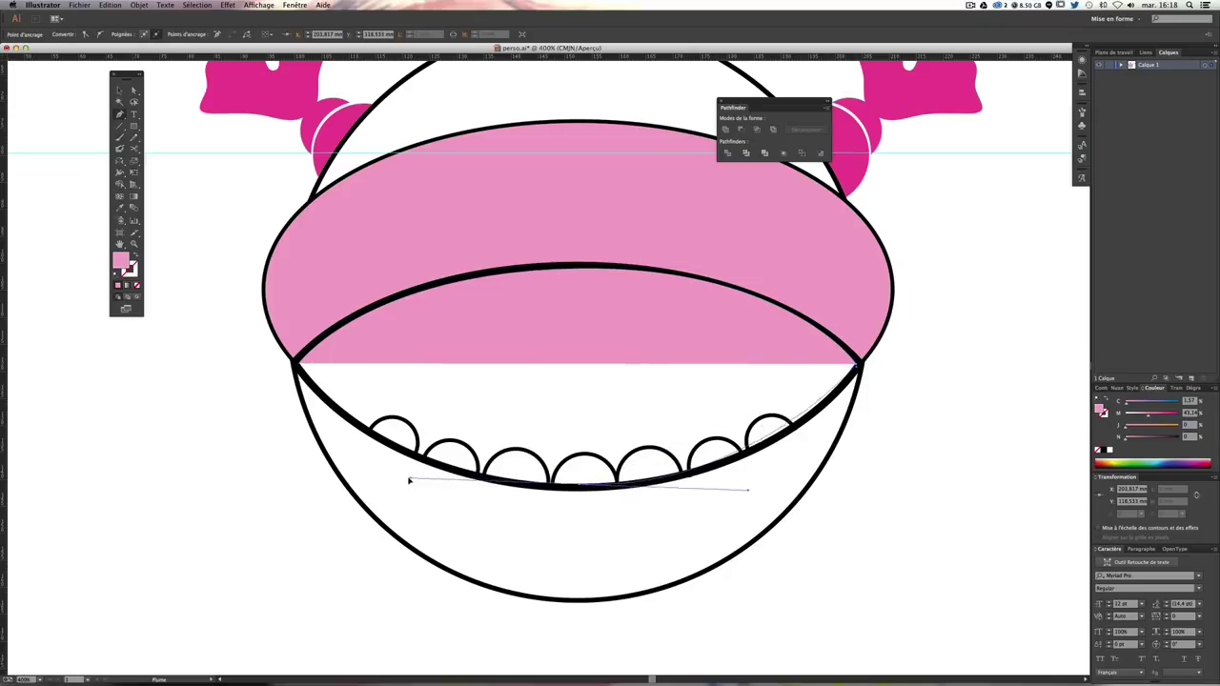
pyautogui.click(376, 488)
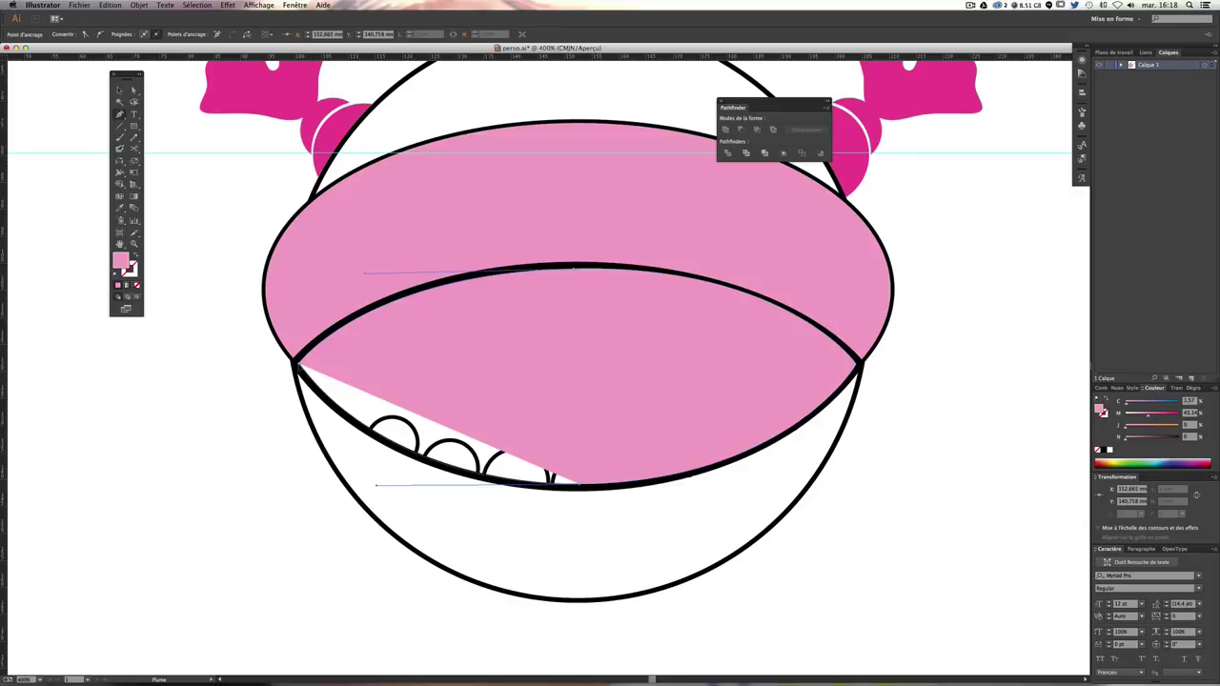
pyautogui.click(298, 367)
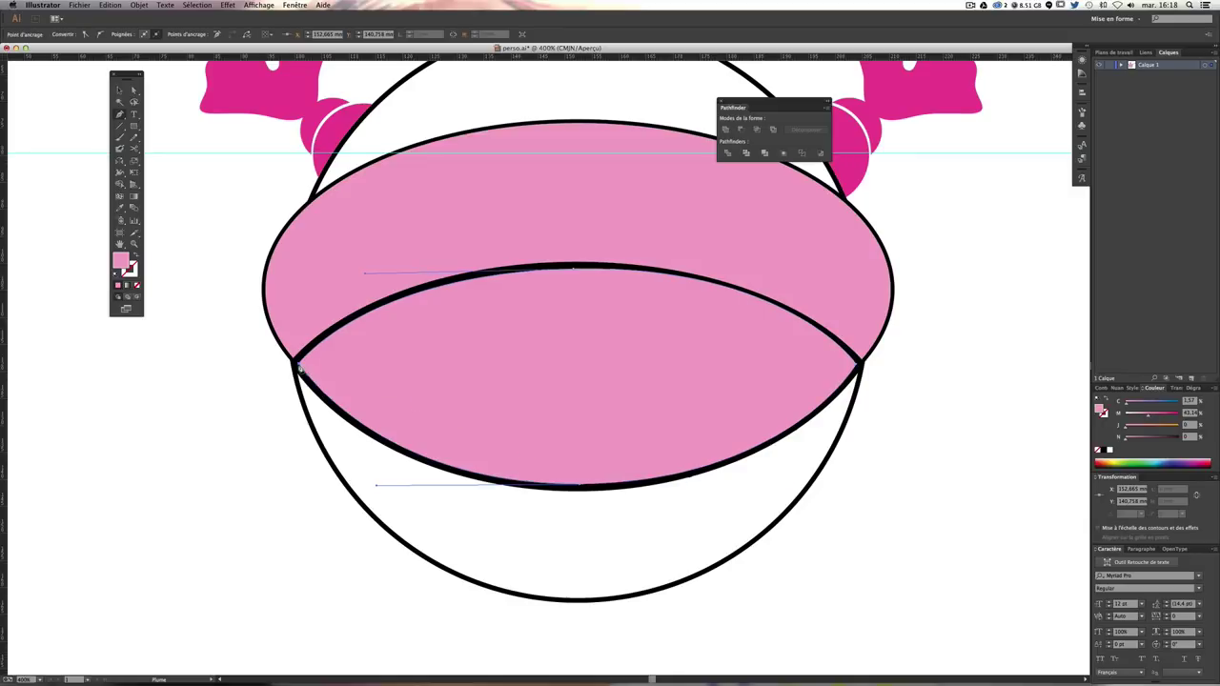
pyautogui.keyDown('ctrl'); pyautogui.click(223, 388); pyautogui.keyUp('ctrl')
# Step: Send the pink mouth shape to the back (Arrière-plan)
pyautogui.press('v')
pyautogui.click(429, 358)
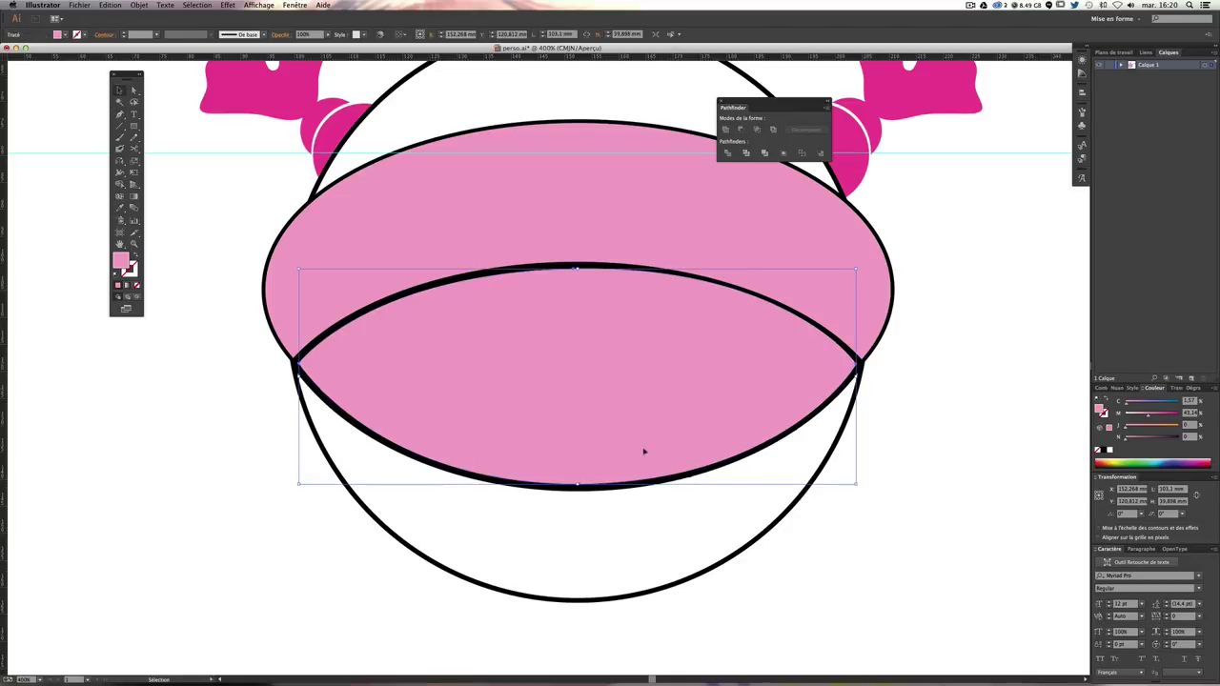
pyautogui.click(140, 4)
pyautogui.moveTo(154, 26)
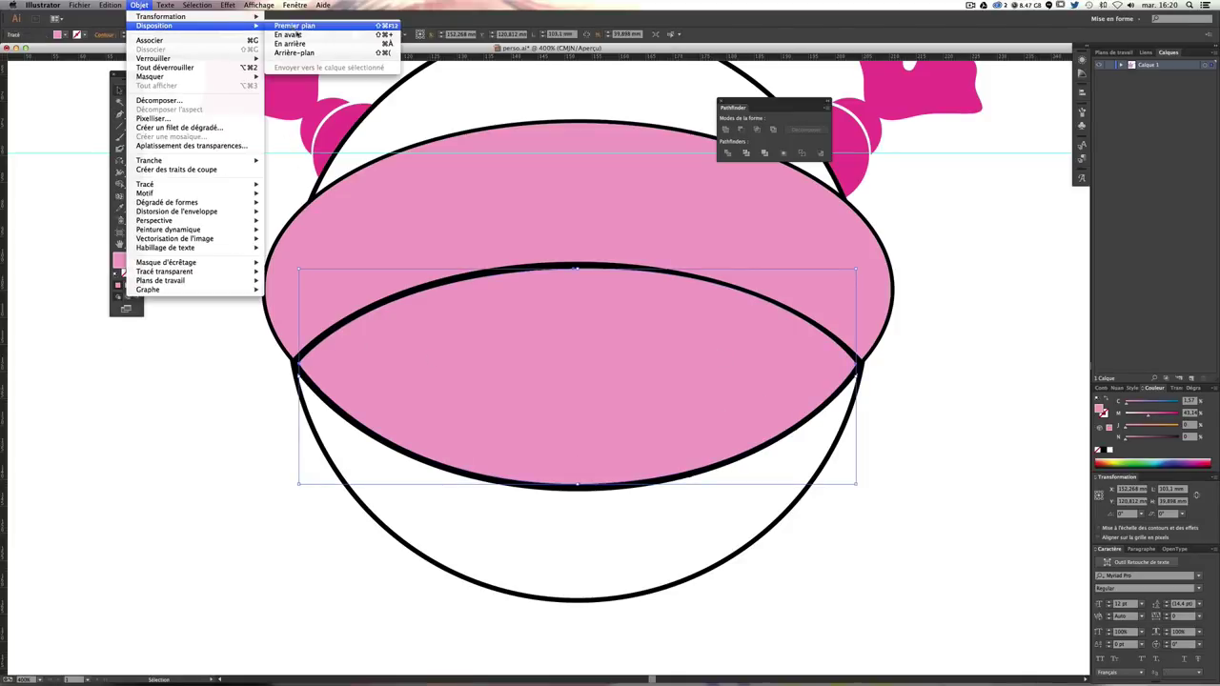
pyautogui.click(302, 54)
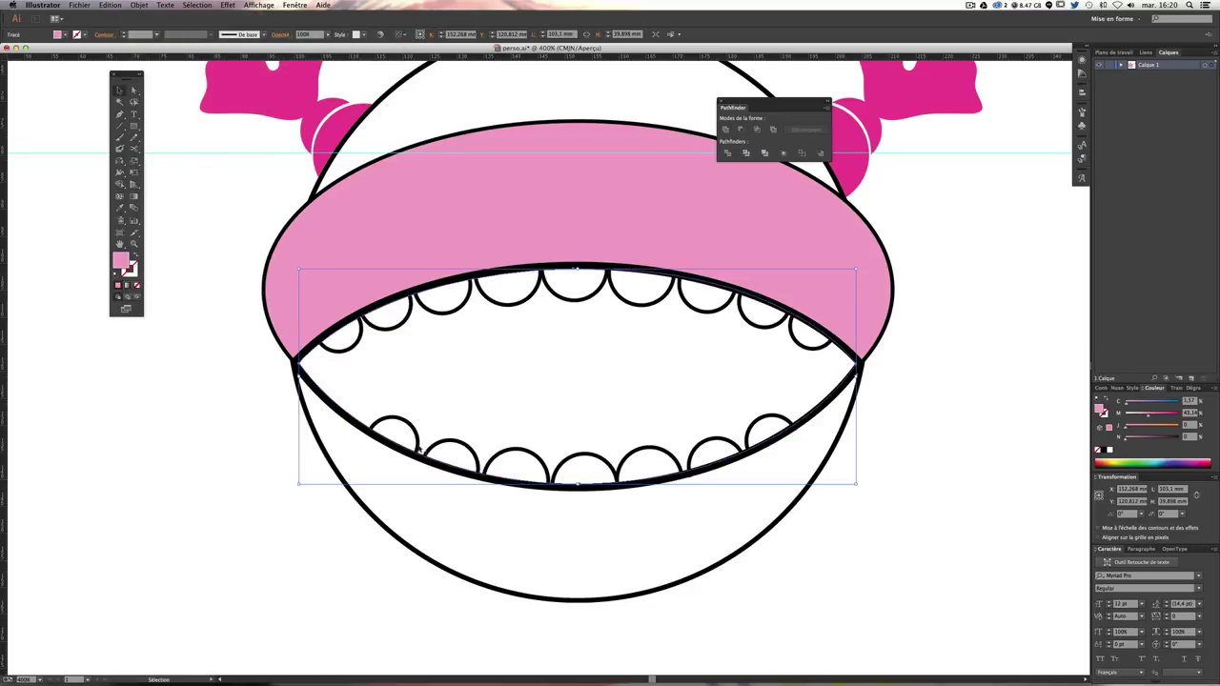
pyautogui.click(957, 417)
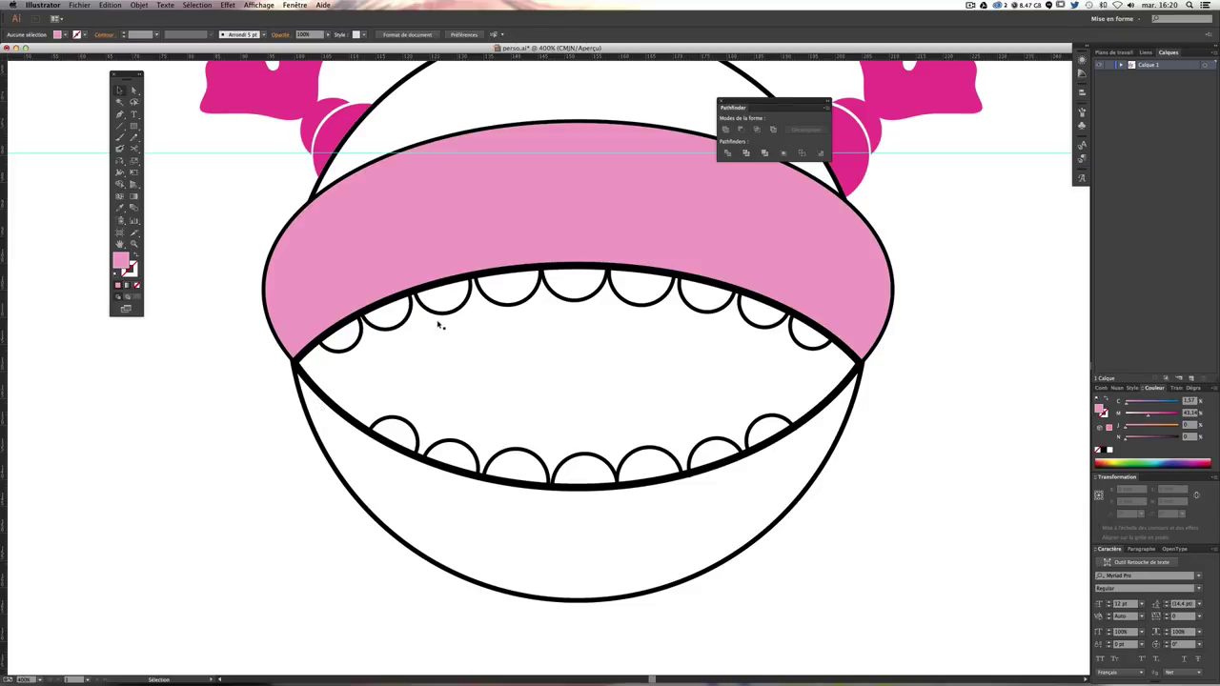
# Step: Send the white body circle to the back as well
pyautogui.scroll(2, 438, 321)
pyautogui.scroll(1, 446, 334)
pyautogui.click(730, 563)
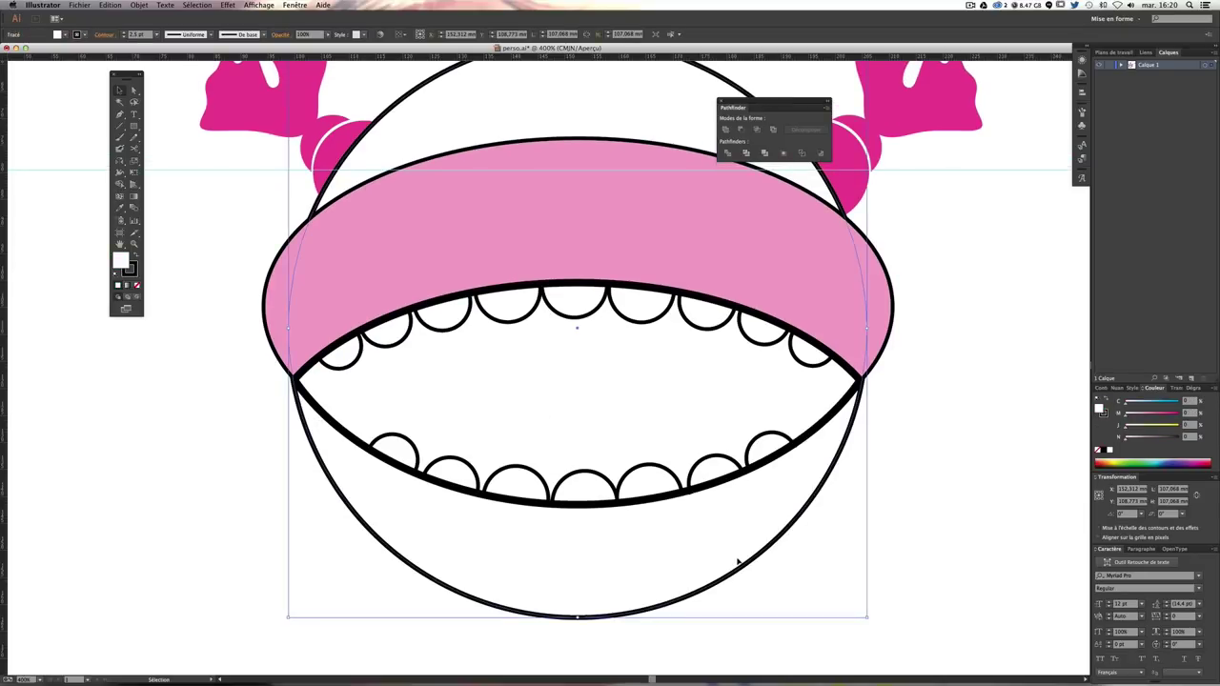
pyautogui.hotkey('ctrl', '-')
pyautogui.moveTo(735, 563); pyautogui.dragTo(640, 557)
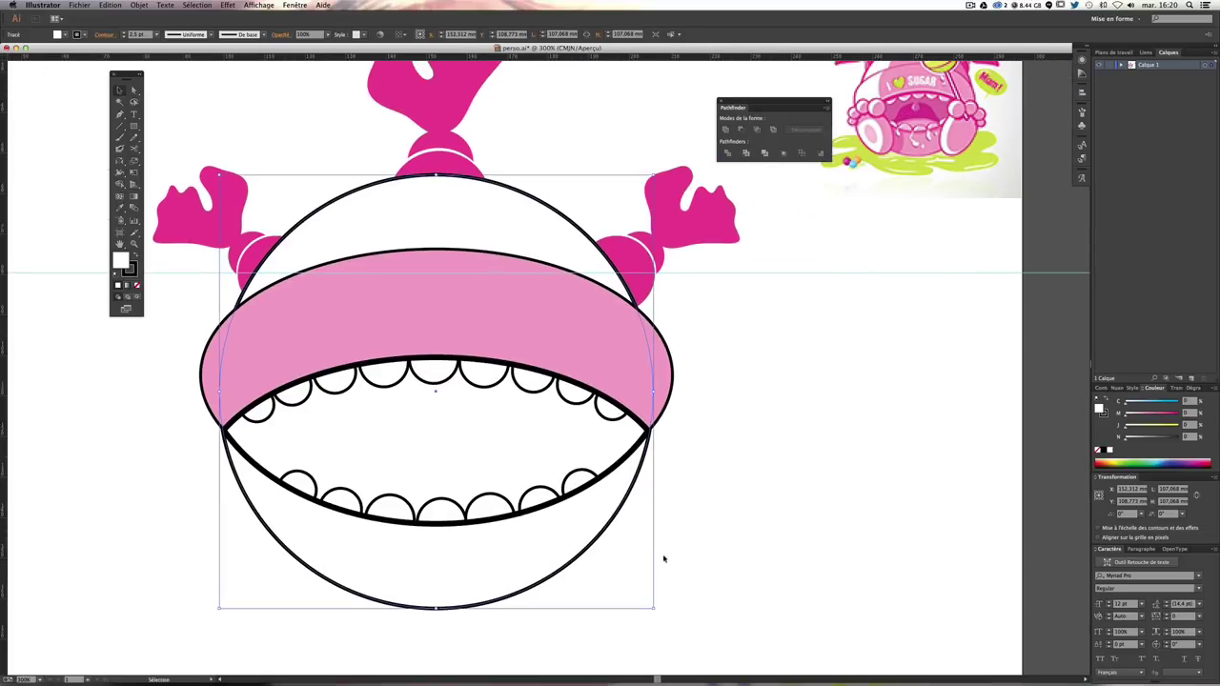
pyautogui.click(138, 5)
pyautogui.moveTo(154, 26)
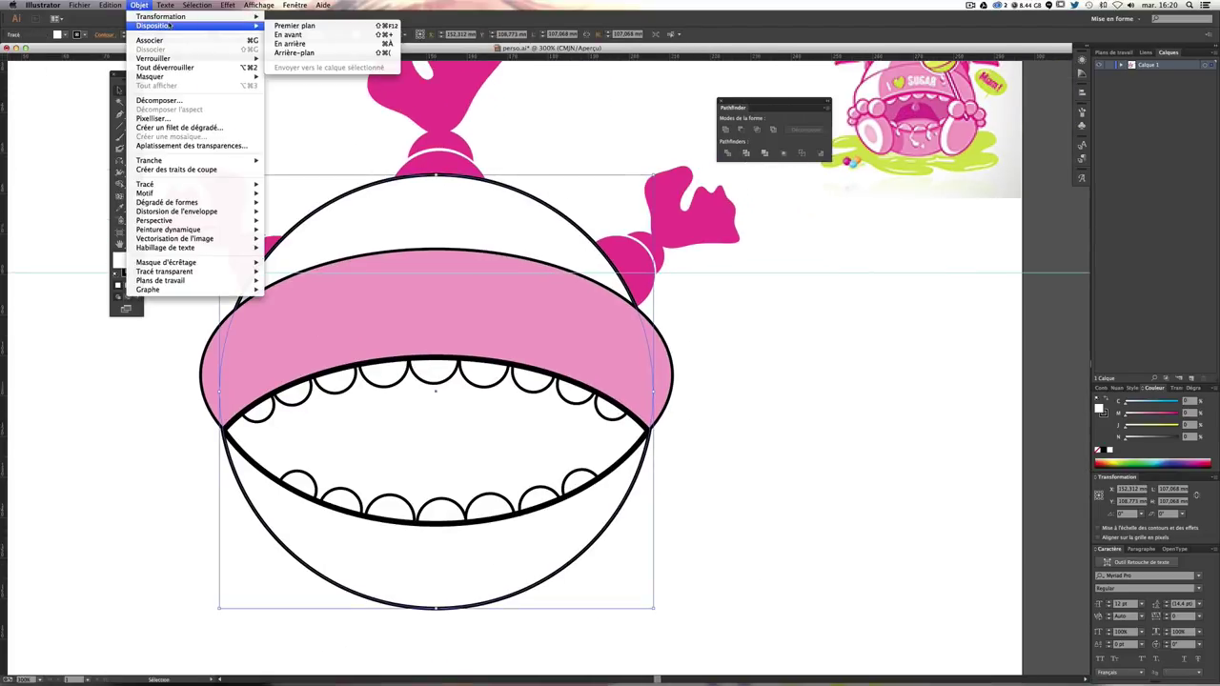
pyautogui.click(295, 52)
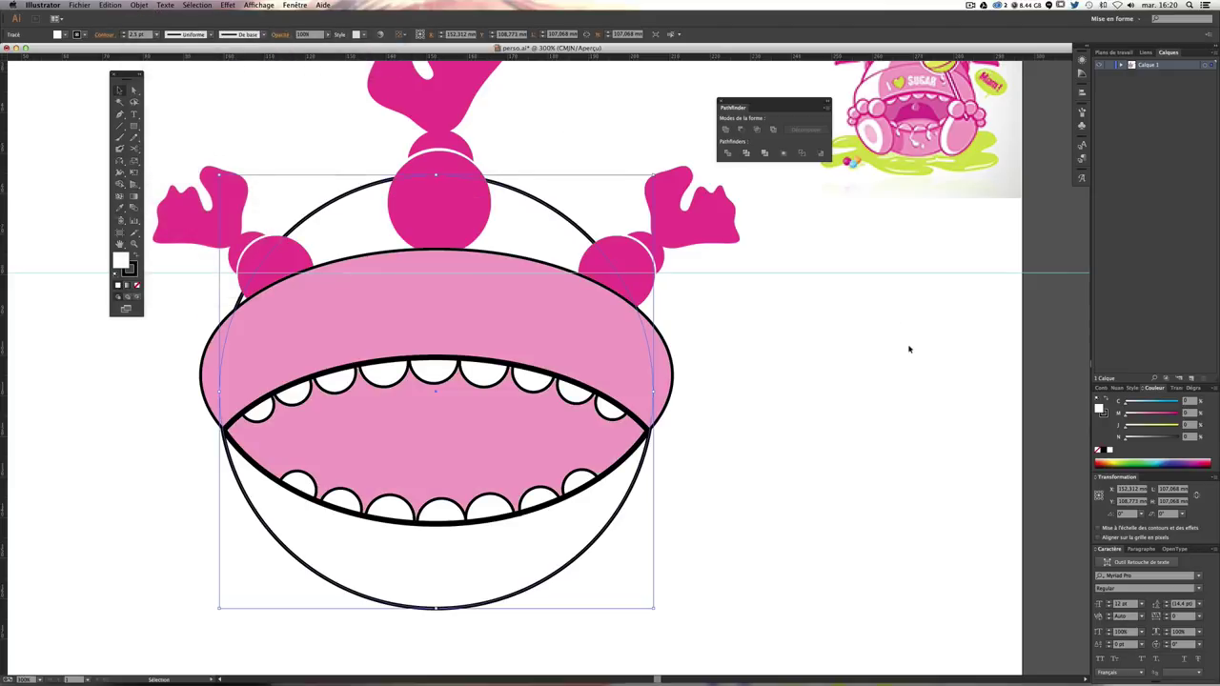
pyautogui.click(906, 384)
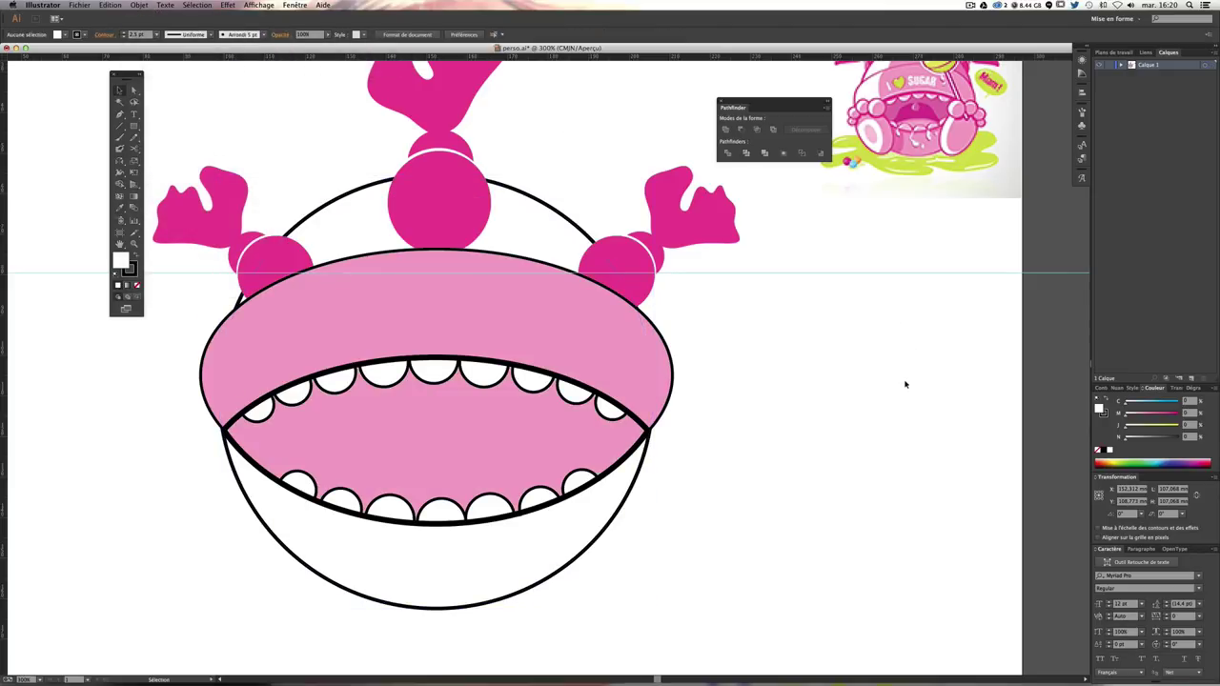
# Step: Move the three magenta candy pieces one level backward (En arrière), behind the white ball
pyautogui.click(284, 252)
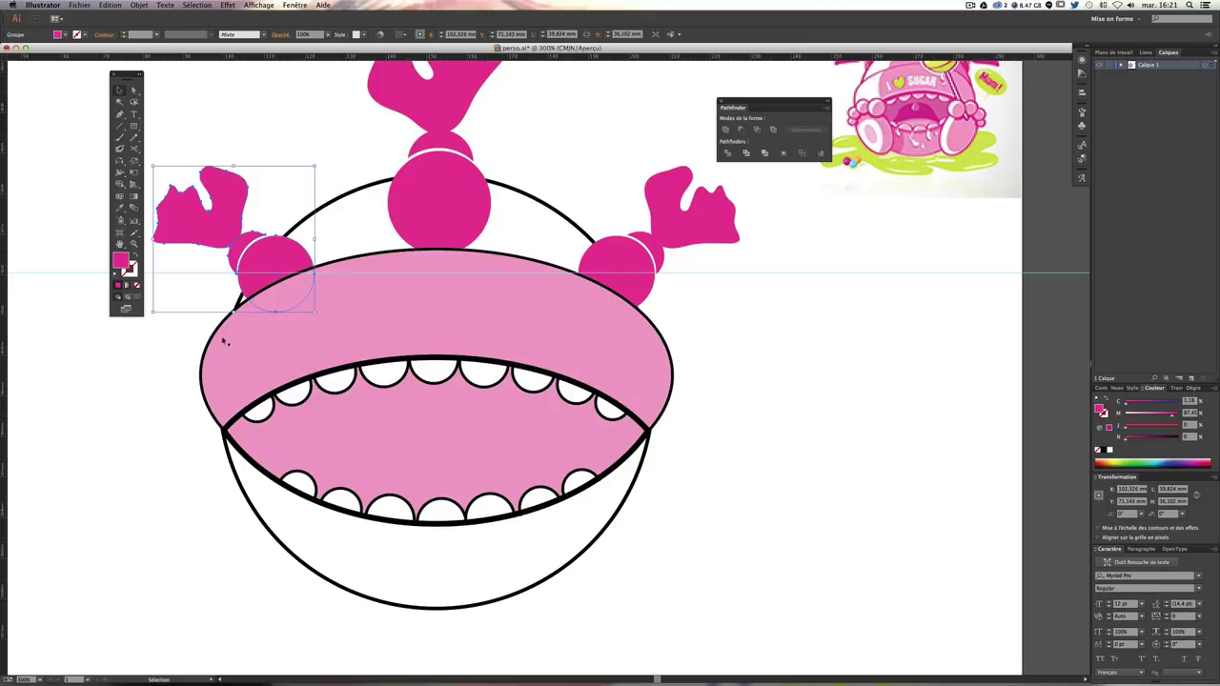
pyautogui.keyDown('shift'); pyautogui.click(401, 219); pyautogui.keyUp('shift')
pyautogui.keyDown('shift'); pyautogui.click(620, 257); pyautogui.keyUp('shift')
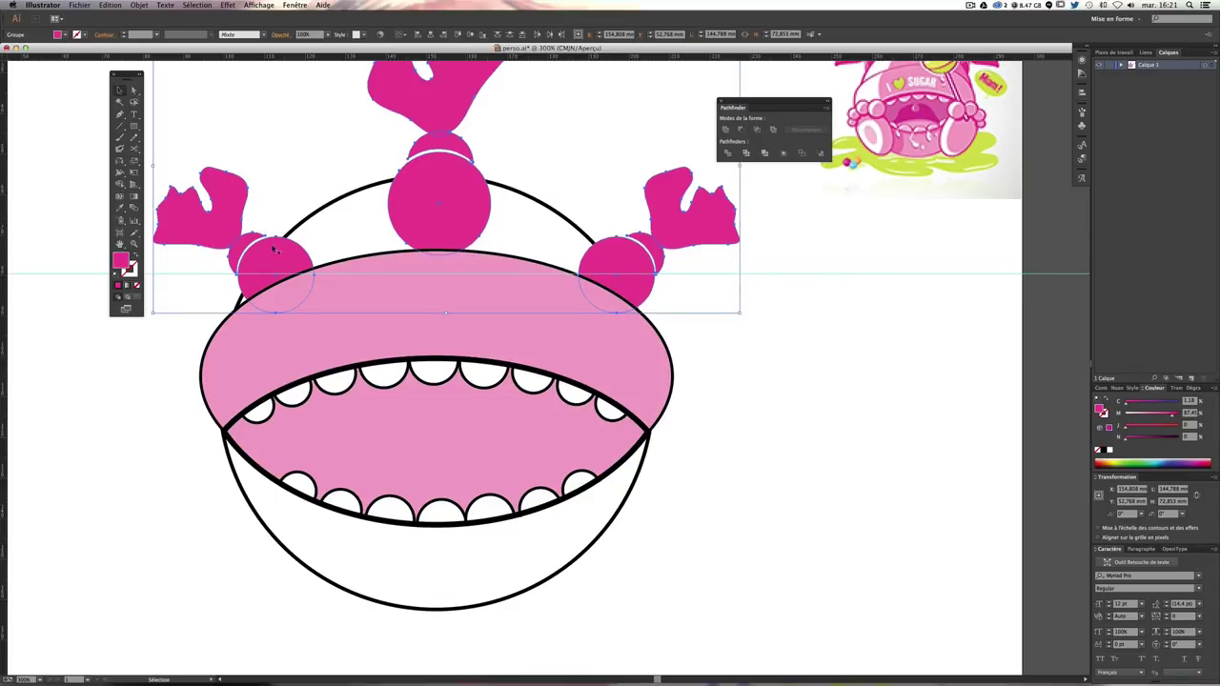
pyautogui.click(140, 5)
pyautogui.moveTo(154, 26)
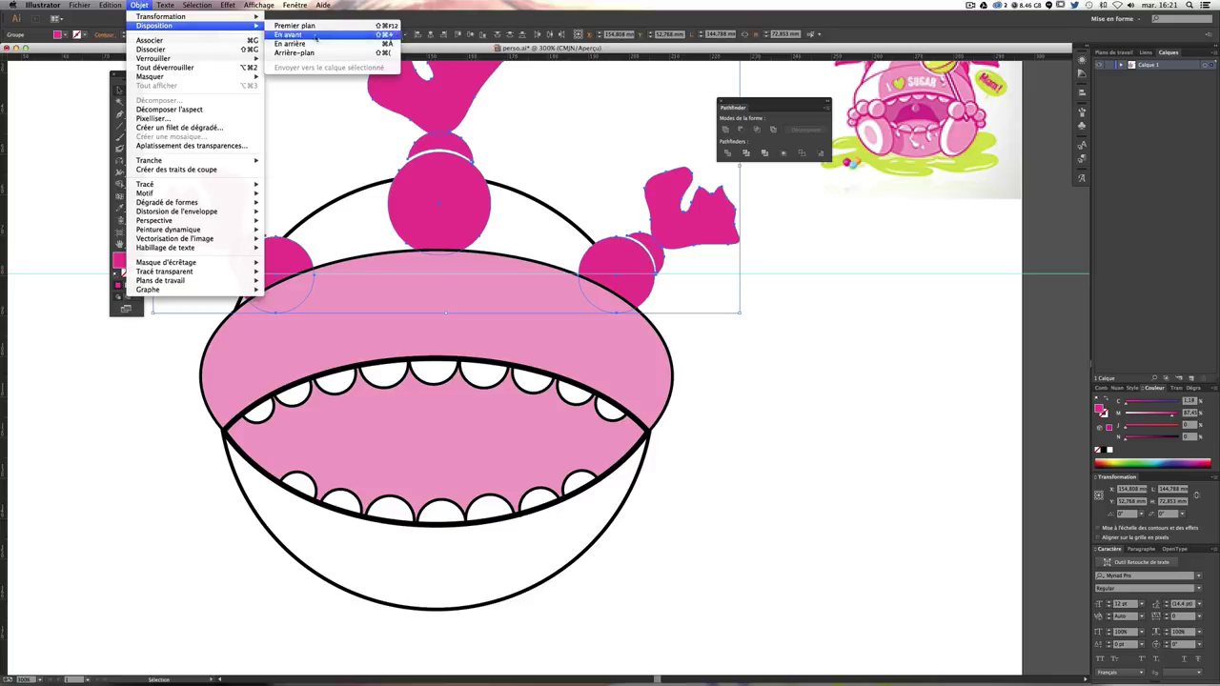
pyautogui.click(320, 44)
pyautogui.click(793, 371)
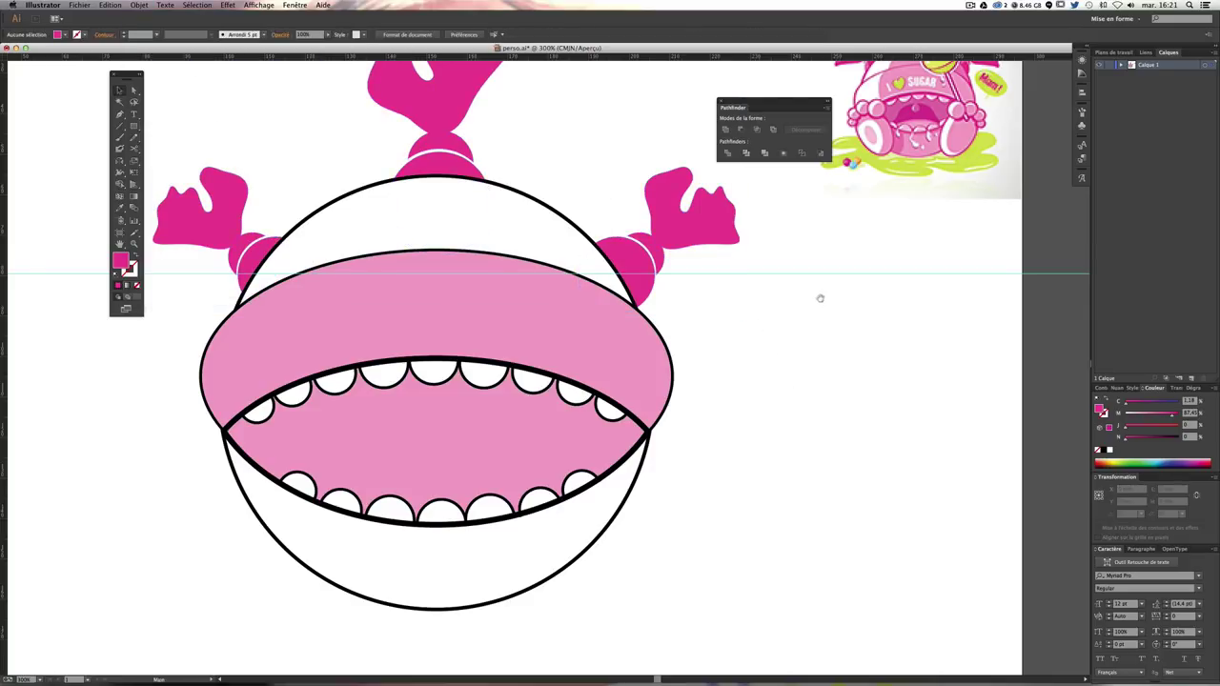
pyautogui.moveTo(820, 298); pyautogui.dragTo(848, 312)
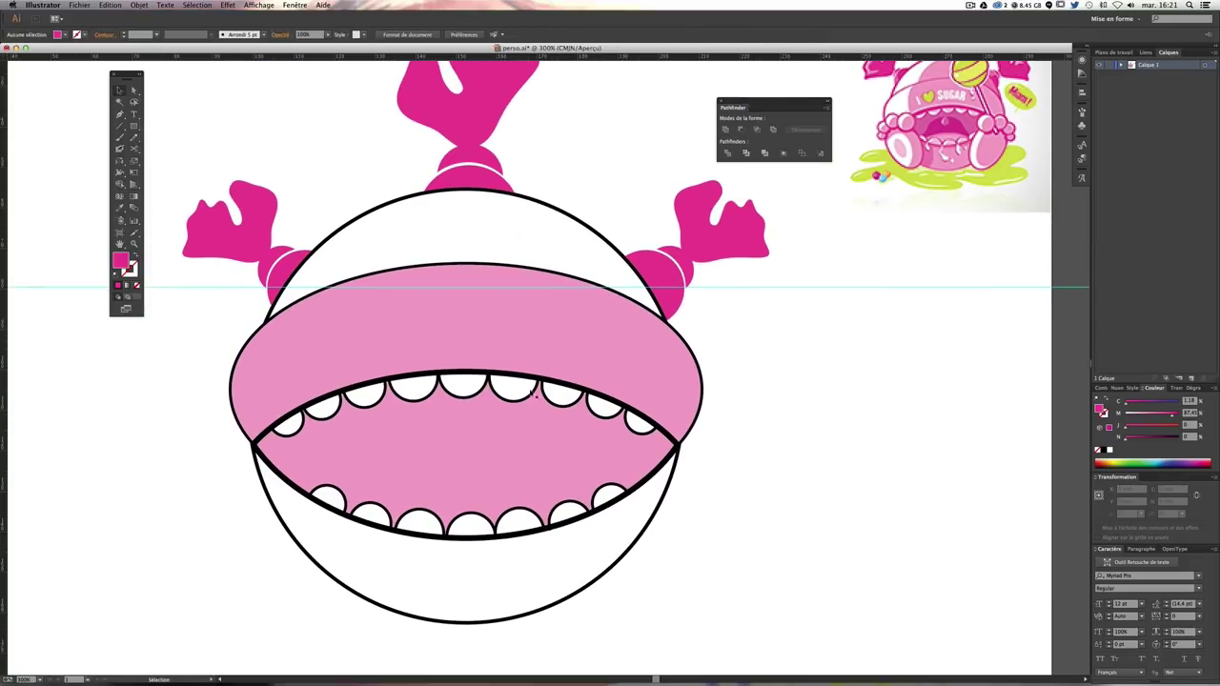
# Step: Fill the inner mouth shape with the saturated pink sampled from the reference image
pyautogui.click(535, 392)
pyautogui.click(119, 208)
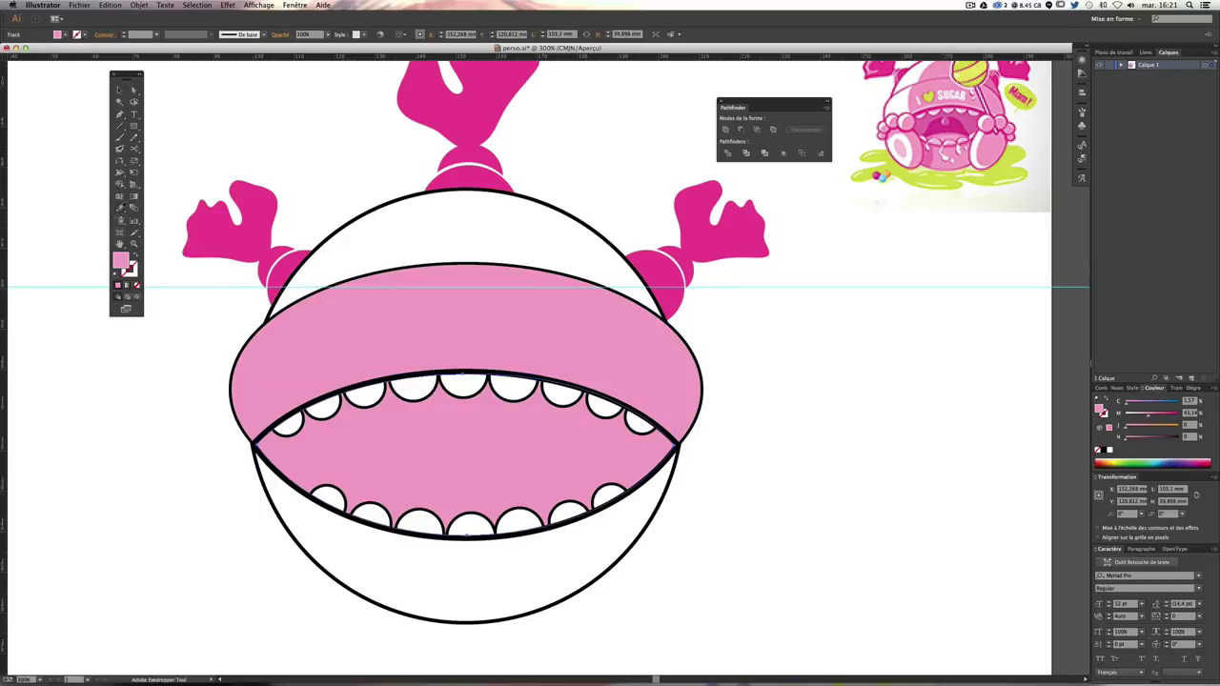
pyautogui.click(944, 138)
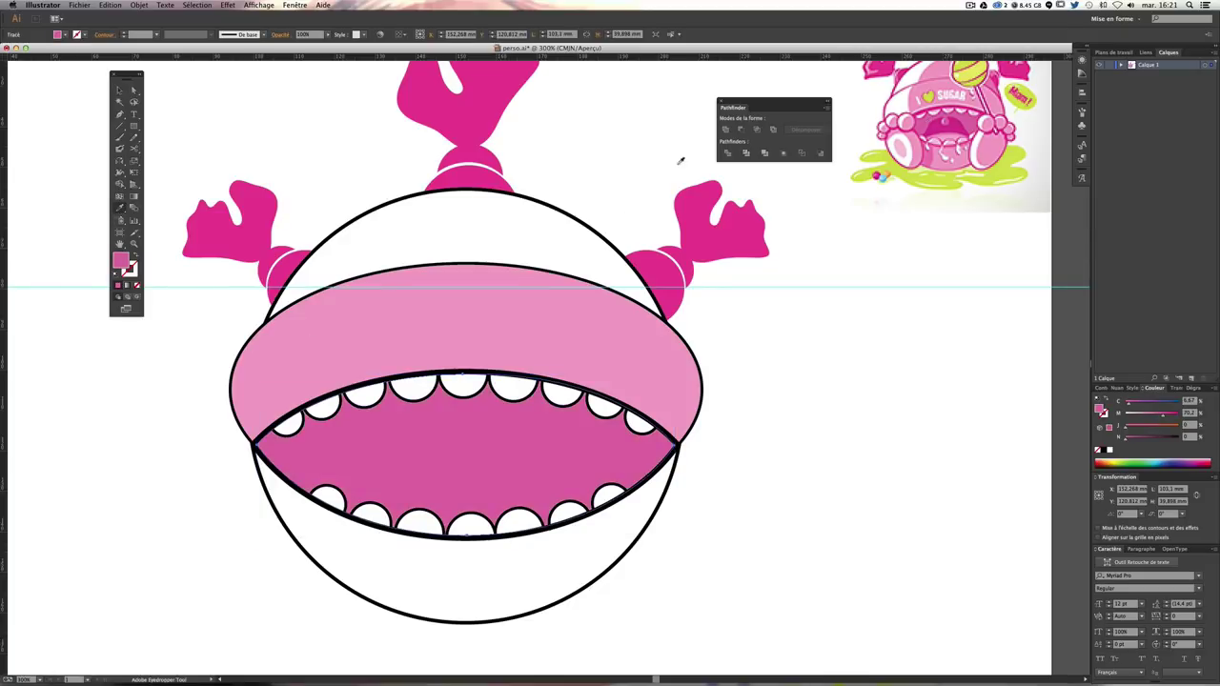
pyautogui.moveTo(681, 158); pyautogui.dragTo(649, 266)
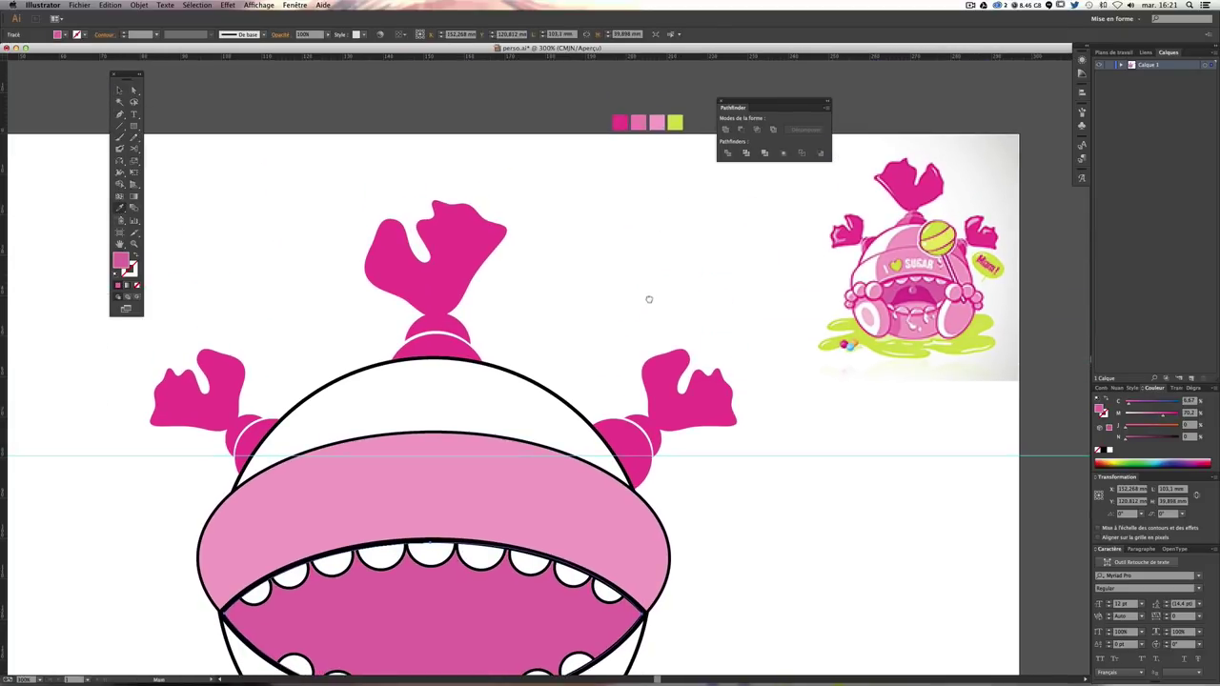
pyautogui.click(642, 78)
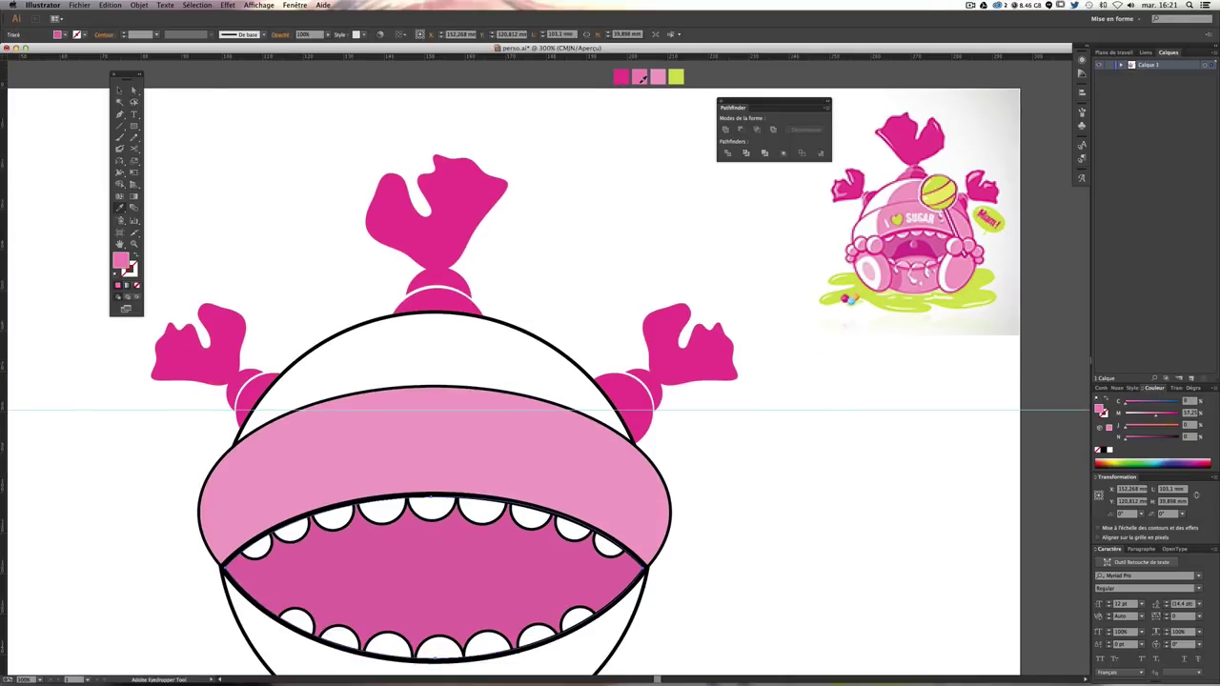
pyautogui.click(905, 248)
pyautogui.scroll(-3, 817, 400)
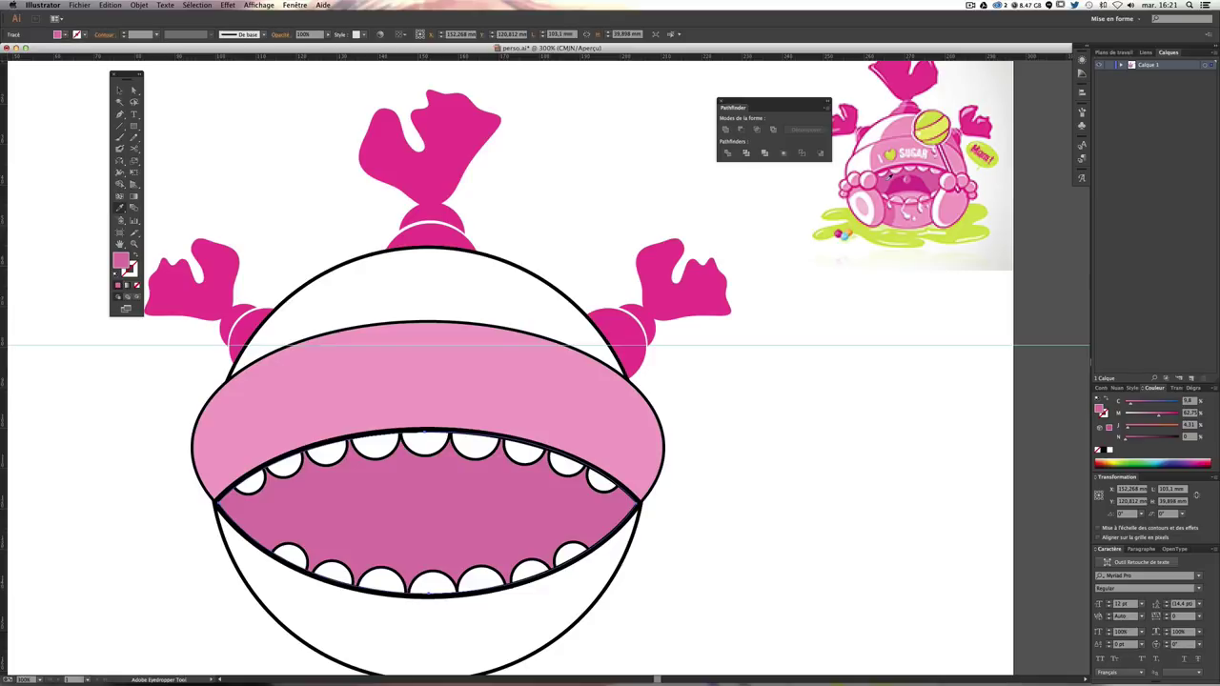
pyautogui.click(889, 177)
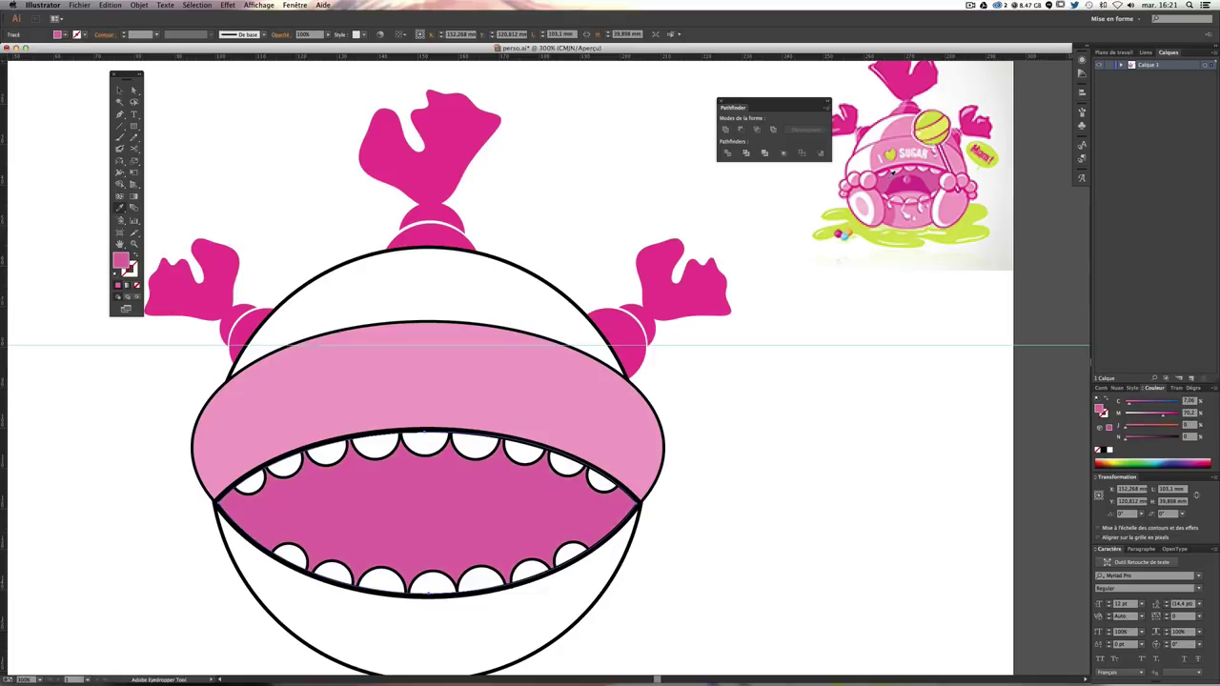
pyautogui.press('v')
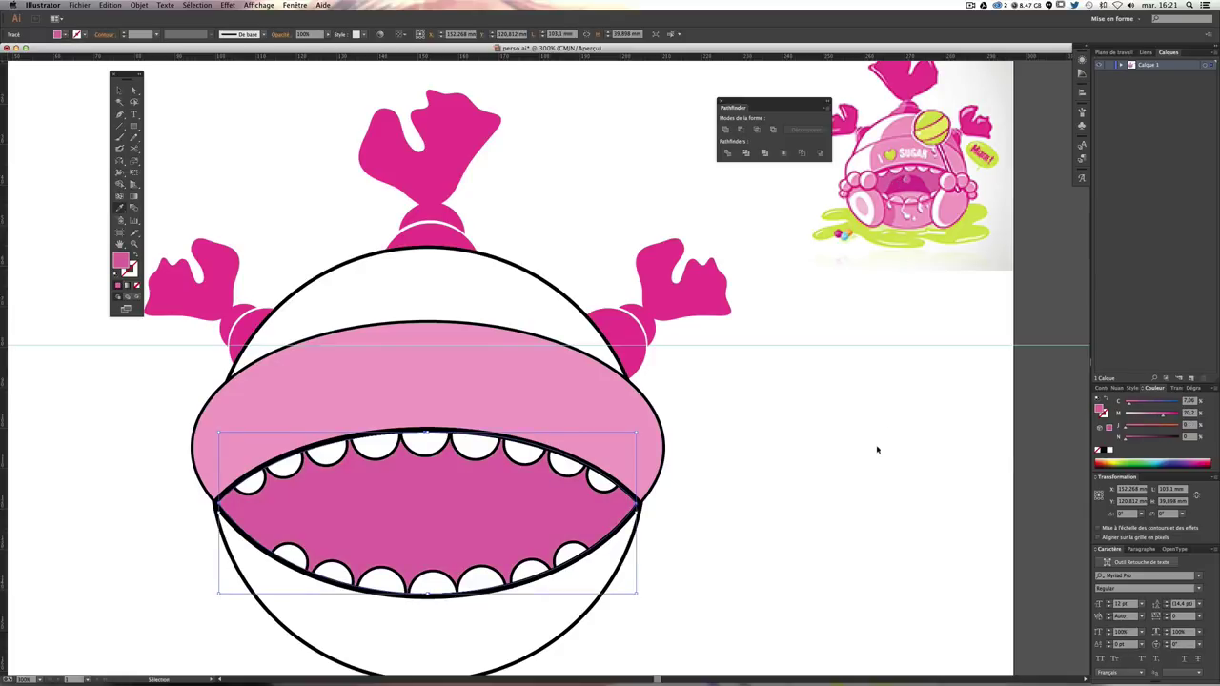
pyautogui.click(876, 449)
pyautogui.moveTo(693, 504)
pyautogui.mouseDown()
pyautogui.moveTo(730, 357)
pyautogui.moveTo(714, 422)
pyautogui.mouseUp()
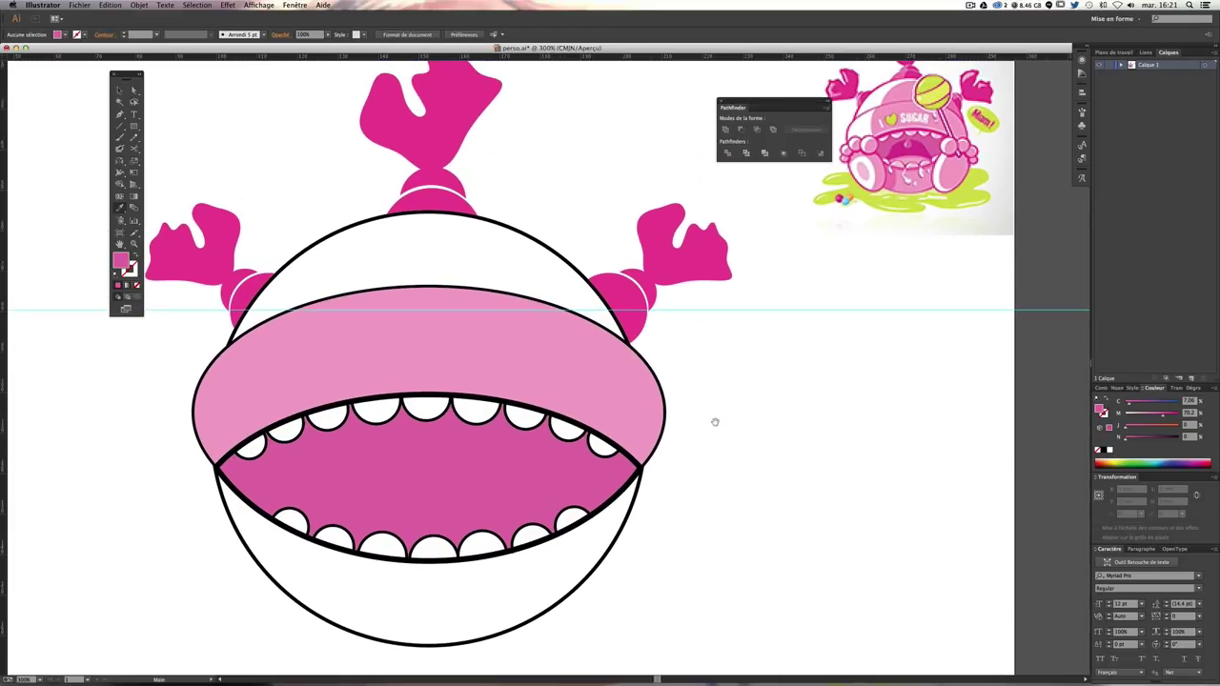
pyautogui.press('i')
# Step: Set the fill to none and the stroke colour to black
pyautogui.click(119, 114)
pyautogui.click(134, 258)
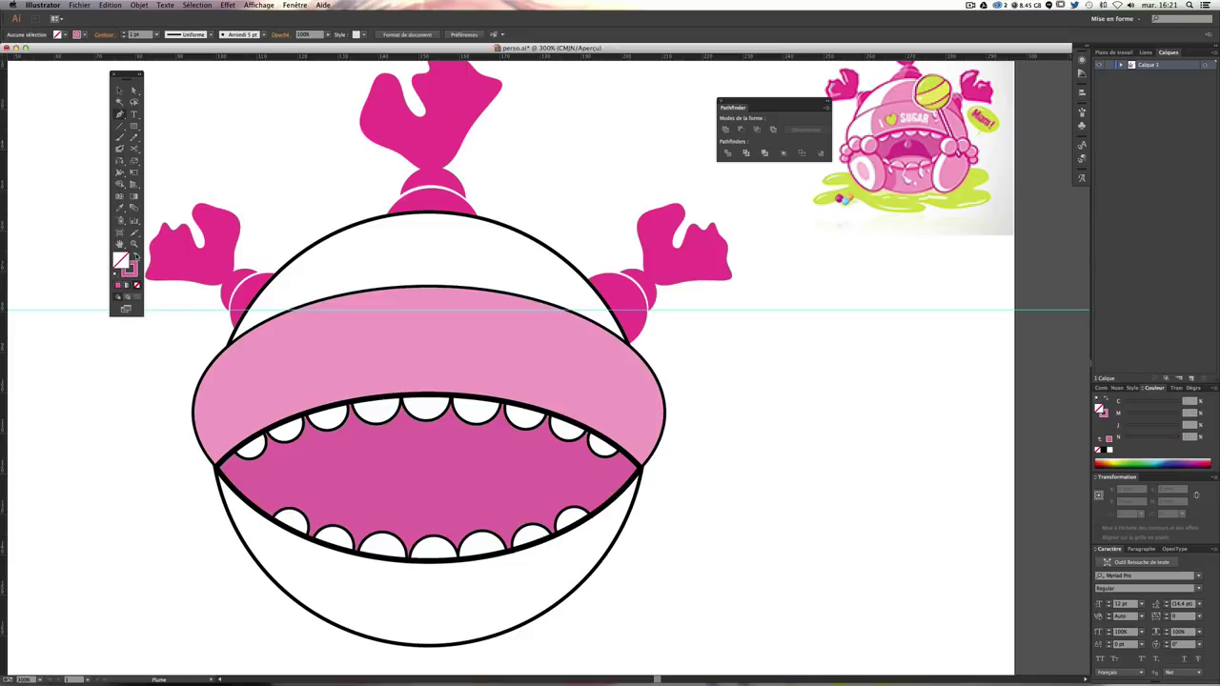
pyautogui.click(135, 258)
pyautogui.doubleClick(131, 272)
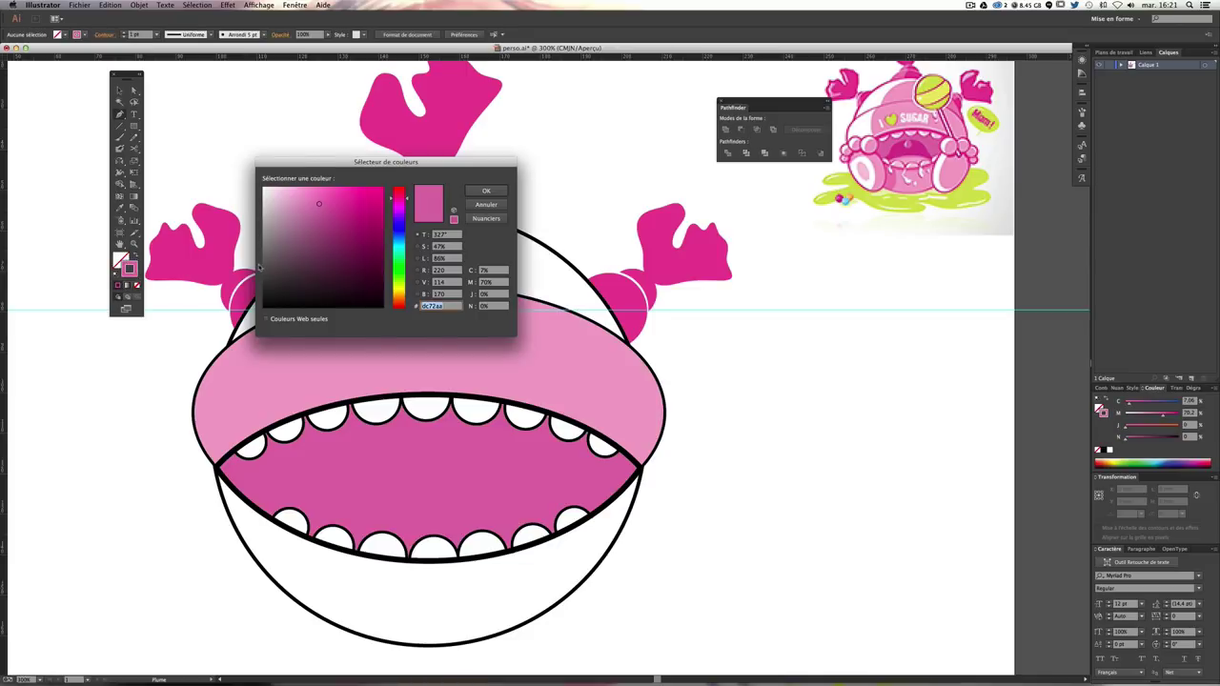
pyautogui.click(265, 306)
pyautogui.click(486, 190)
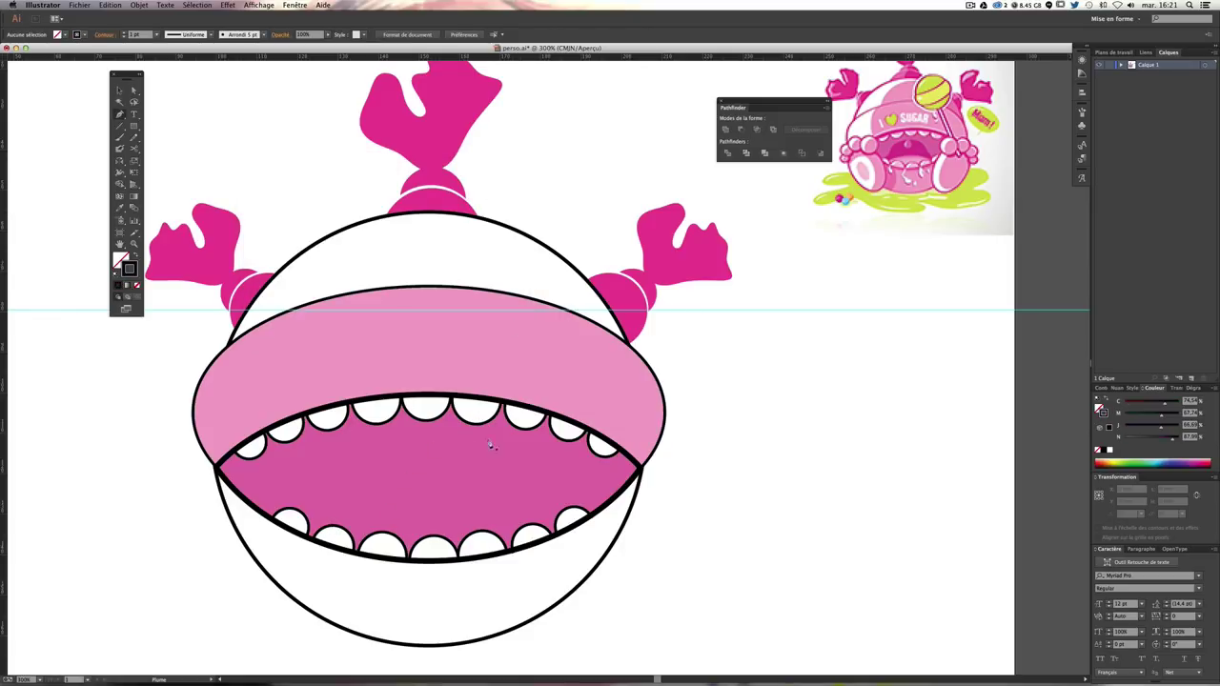
# Step: Paint the tongue outline with the brush and fill it with the reference's magenta
pyautogui.click(119, 137)
pyautogui.moveTo(333, 525)
pyautogui.mouseDown()
pyautogui.moveTo(397, 445)
pyautogui.moveTo(415, 442)
pyautogui.moveTo(473, 450)
pyautogui.moveTo(527, 521)
pyautogui.moveTo(505, 540)
pyautogui.moveTo(397, 553)
pyautogui.moveTo(346, 543)
pyautogui.moveTo(338, 521)
pyautogui.mouseUp()
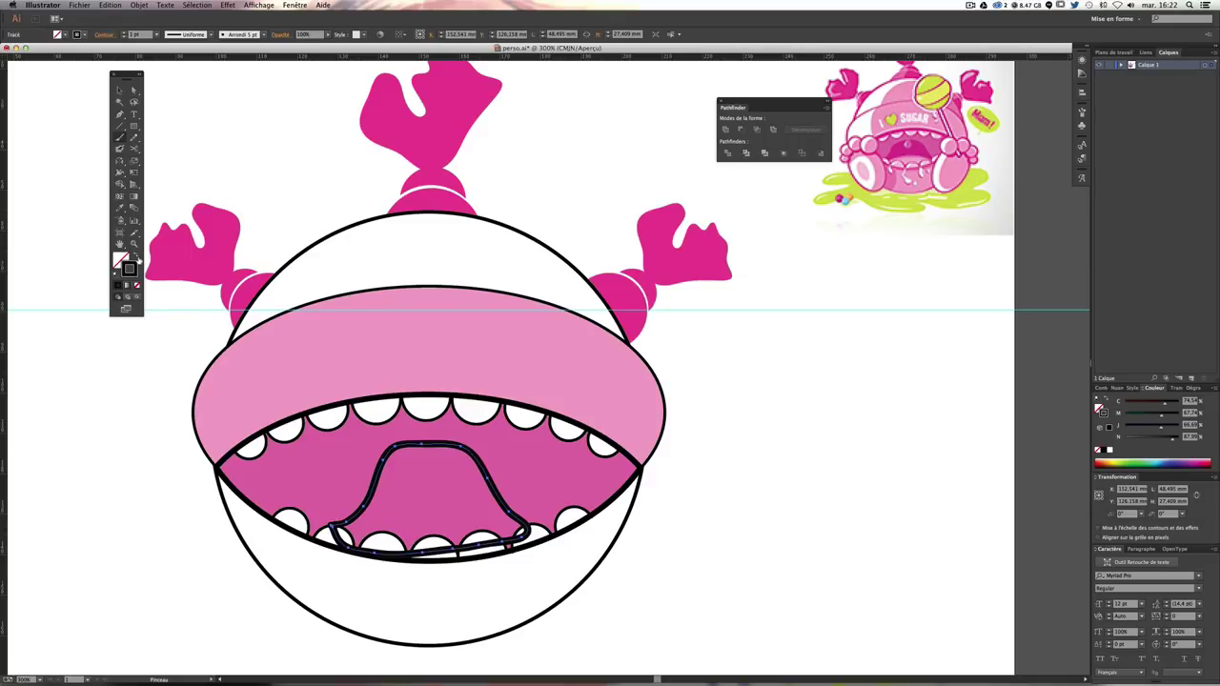
pyautogui.click(119, 208)
pyautogui.click(902, 146)
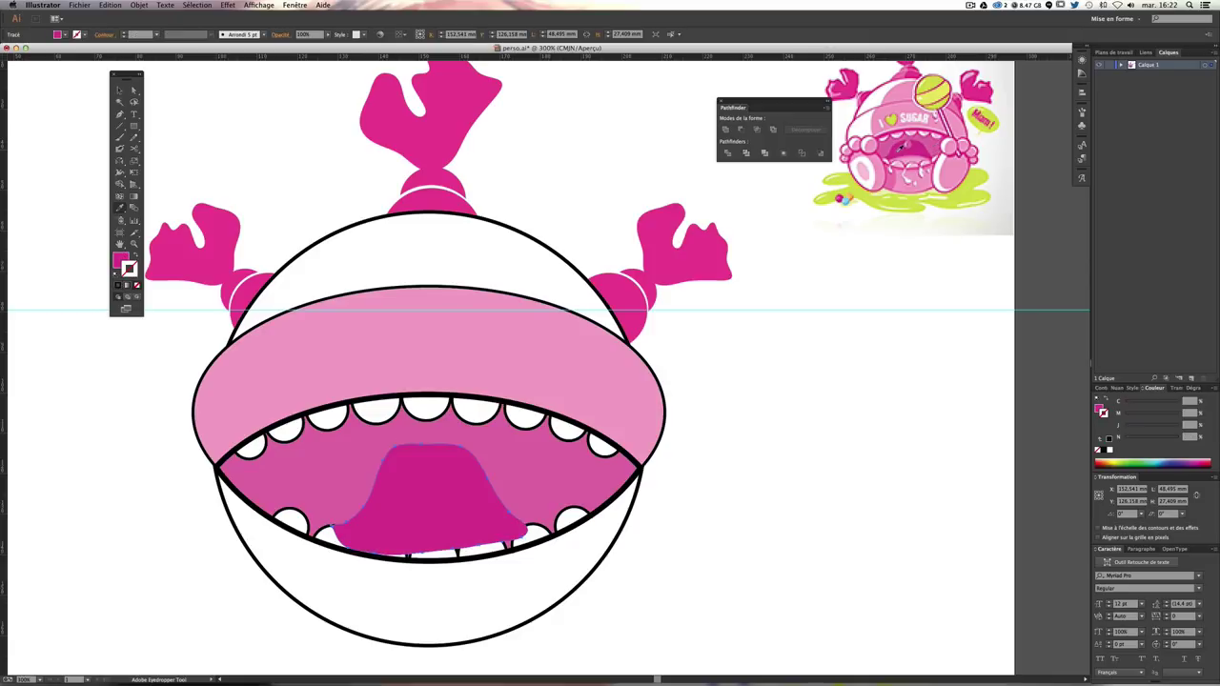
pyautogui.press('a')
pyautogui.click(866, 482)
# Step: Select only the lower teeth paths and group them
pyautogui.press('d')
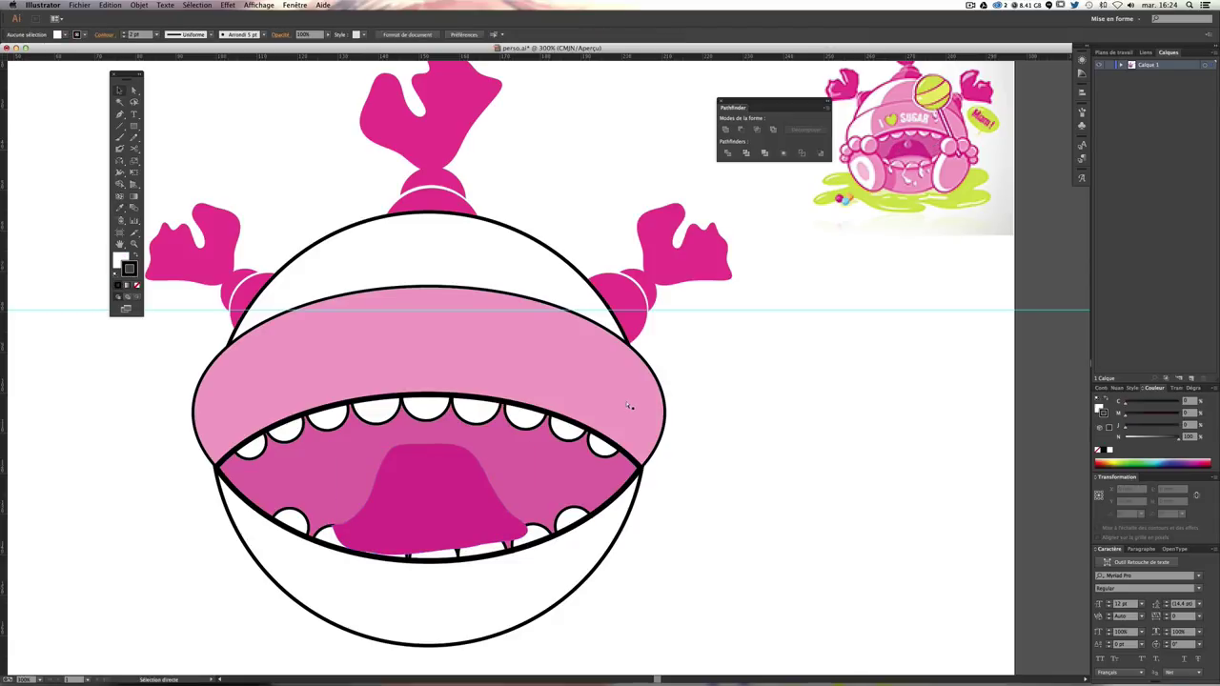
pyautogui.hotkey('ctrl', '+')
pyautogui.scroll(-2, 431, 476)
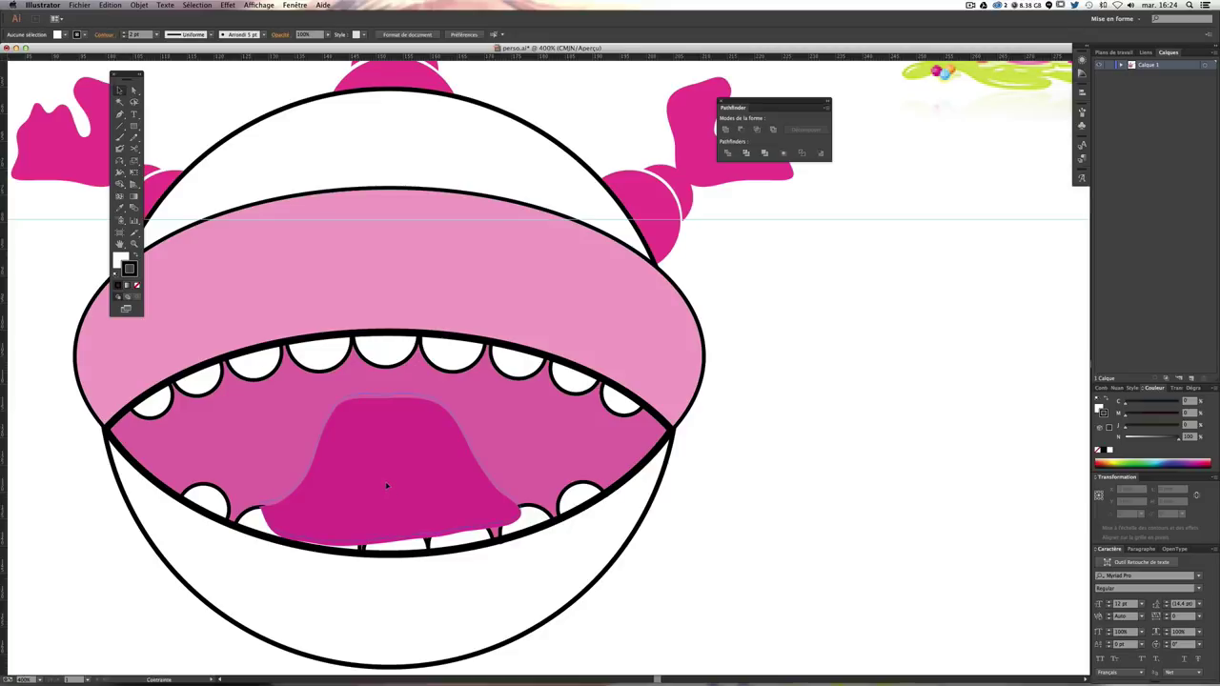
pyautogui.click(387, 486)
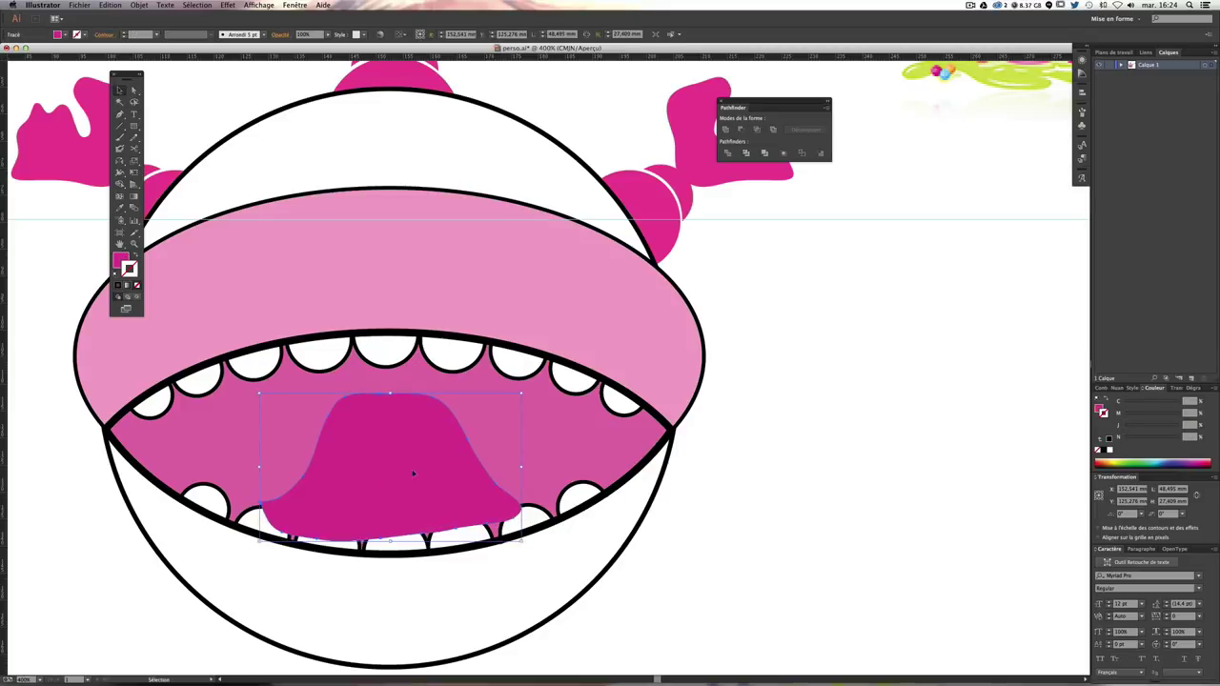
pyautogui.click(702, 484)
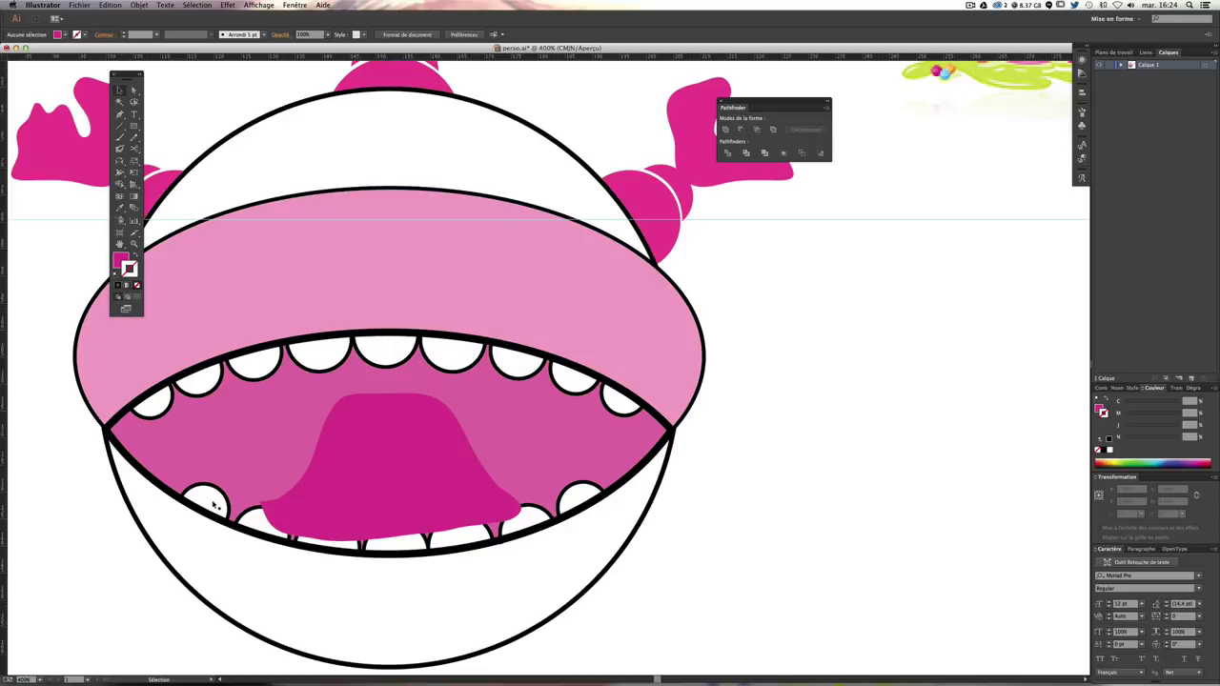
pyautogui.click(215, 506)
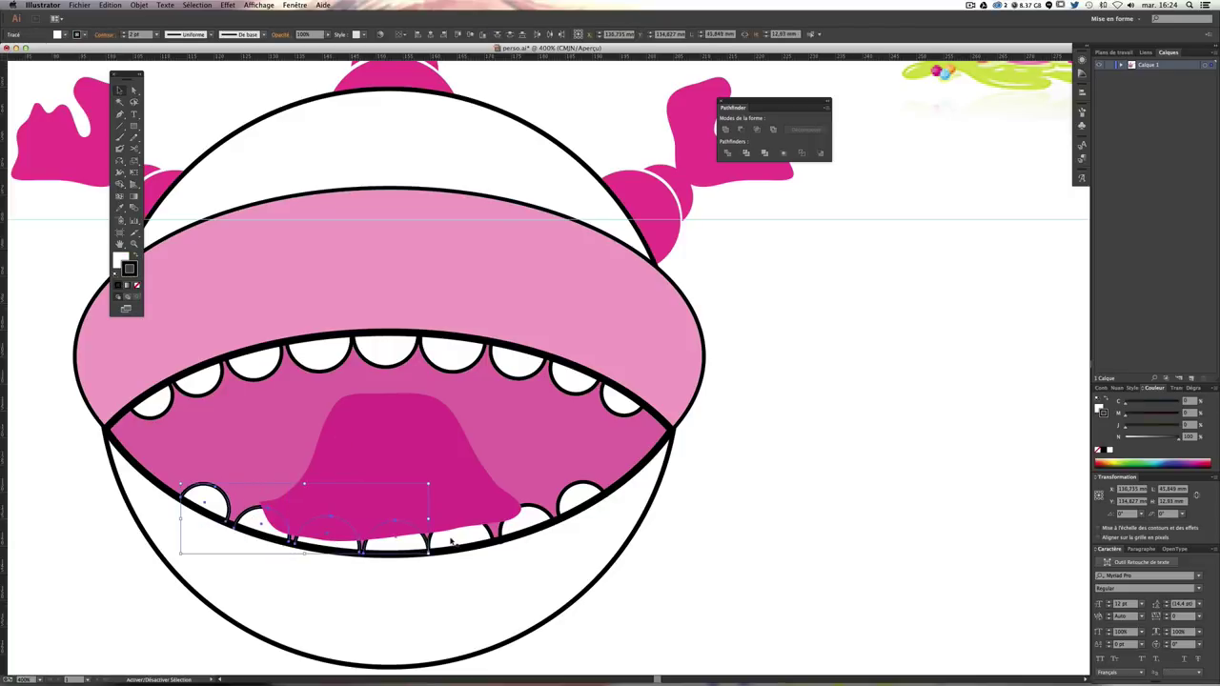
pyautogui.keyDown('shift'); pyautogui.click(509, 514); pyautogui.keyUp('shift')
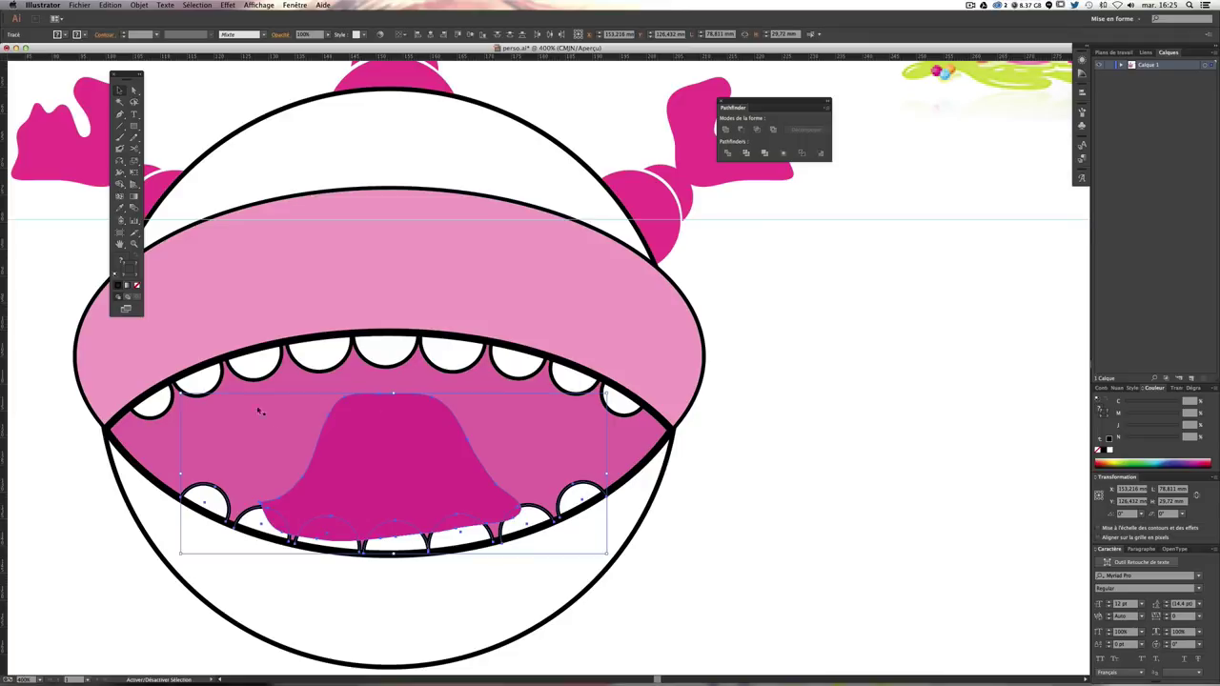
pyautogui.keyDown('shift'); pyautogui.click(368, 441); pyautogui.keyUp('shift')
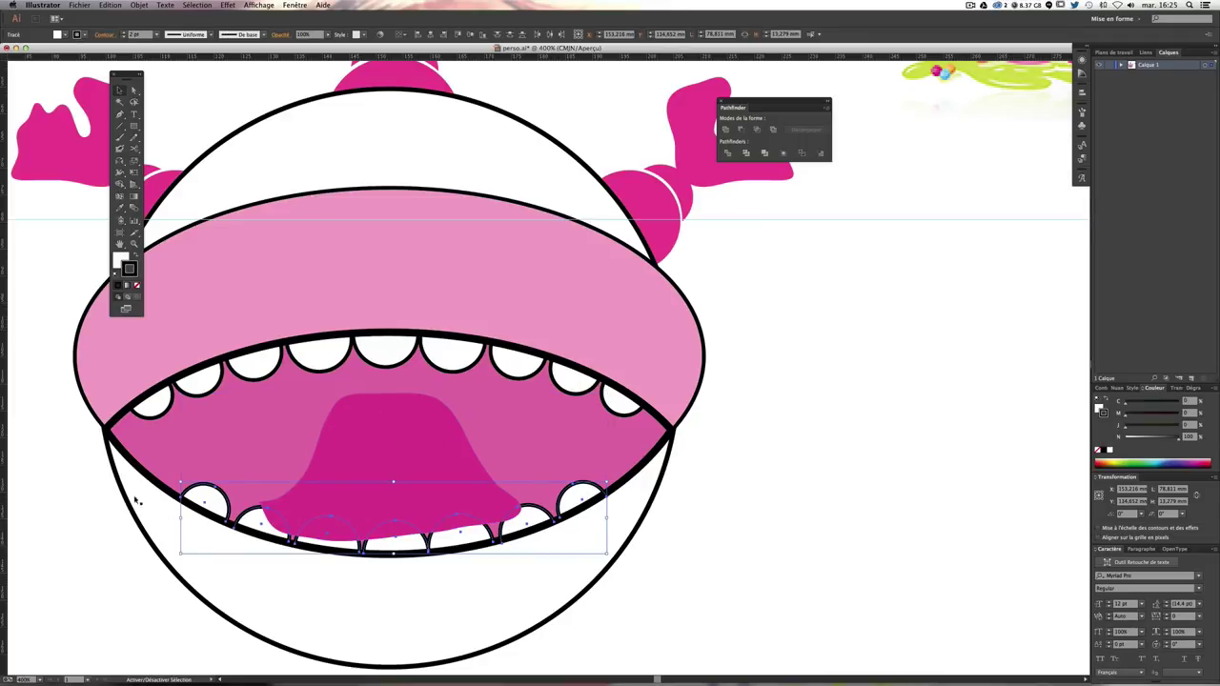
pyautogui.keyDown('shift'); pyautogui.click(157, 490); pyautogui.keyUp('shift')
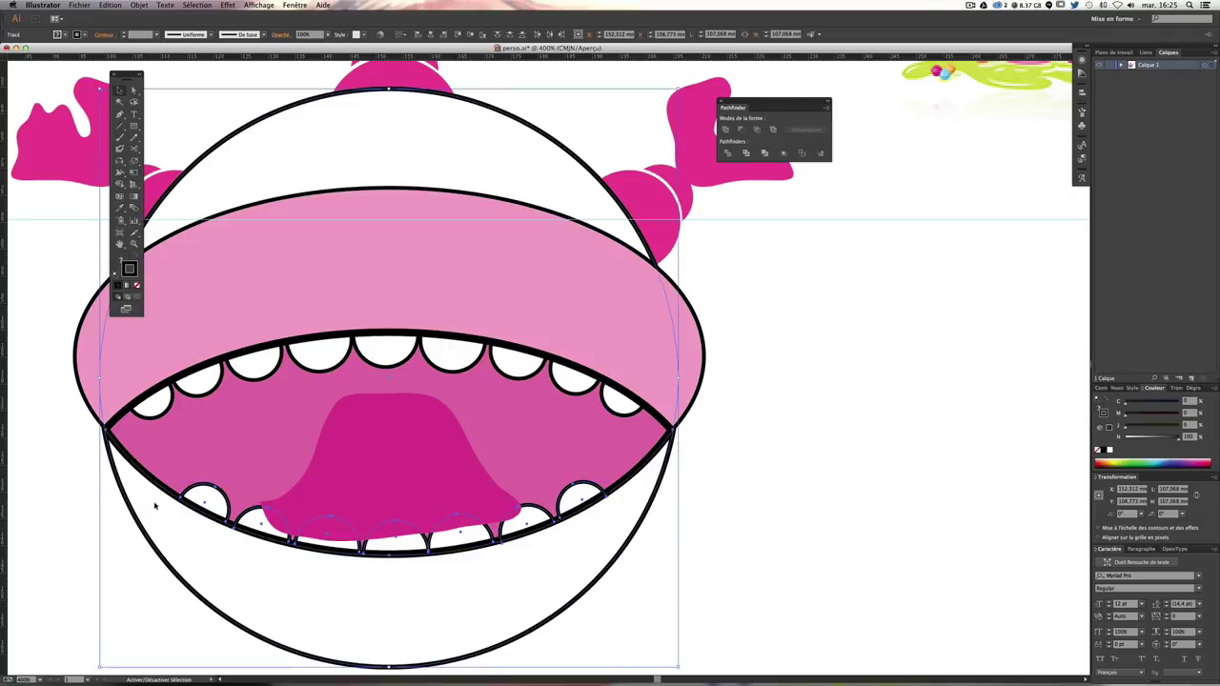
pyautogui.keyDown('shift'); pyautogui.click(155, 506); pyautogui.keyUp('shift')
pyautogui.press('a')
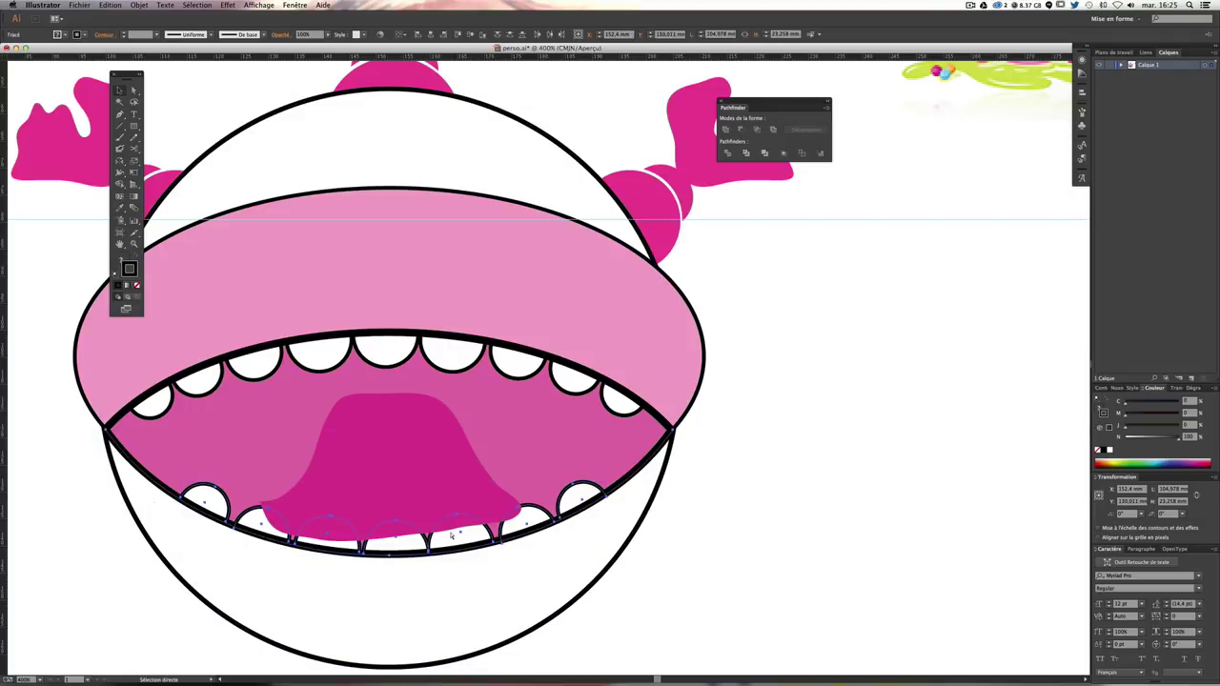
pyautogui.hotkey('ctrl', 'g')
# Step: Bring the lower teeth group to the front, over the tongue, and zoom back out
pyautogui.press('v')
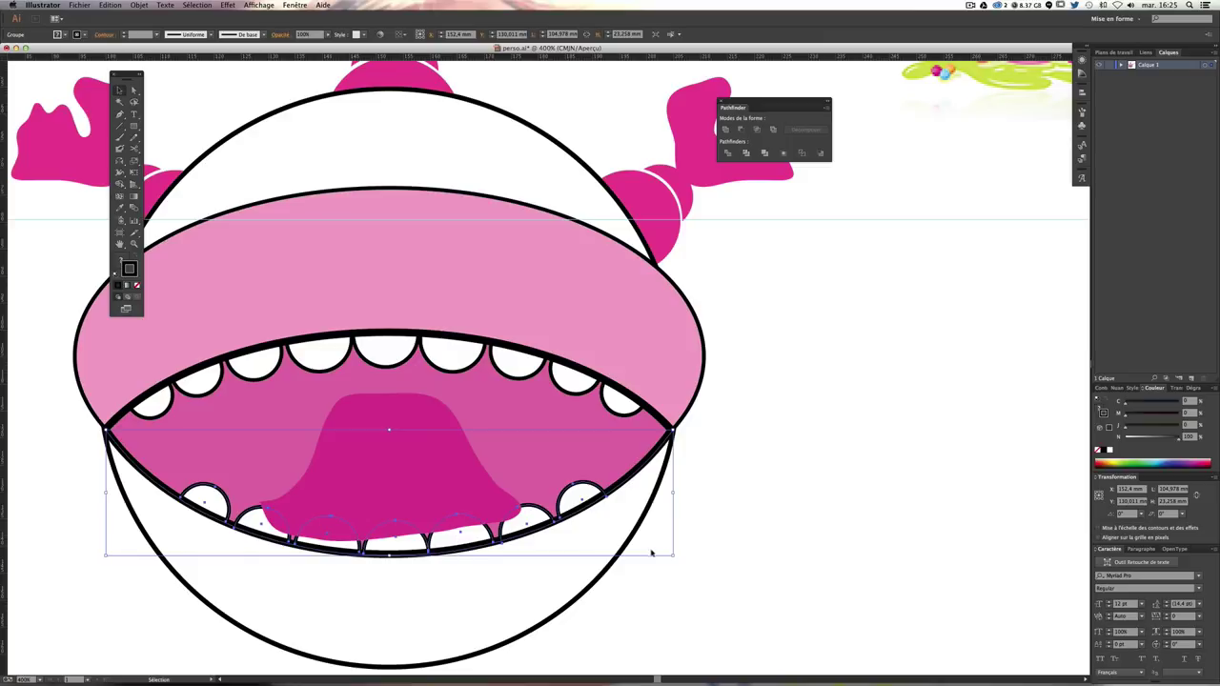
pyautogui.click(139, 5)
pyautogui.moveTo(154, 26)
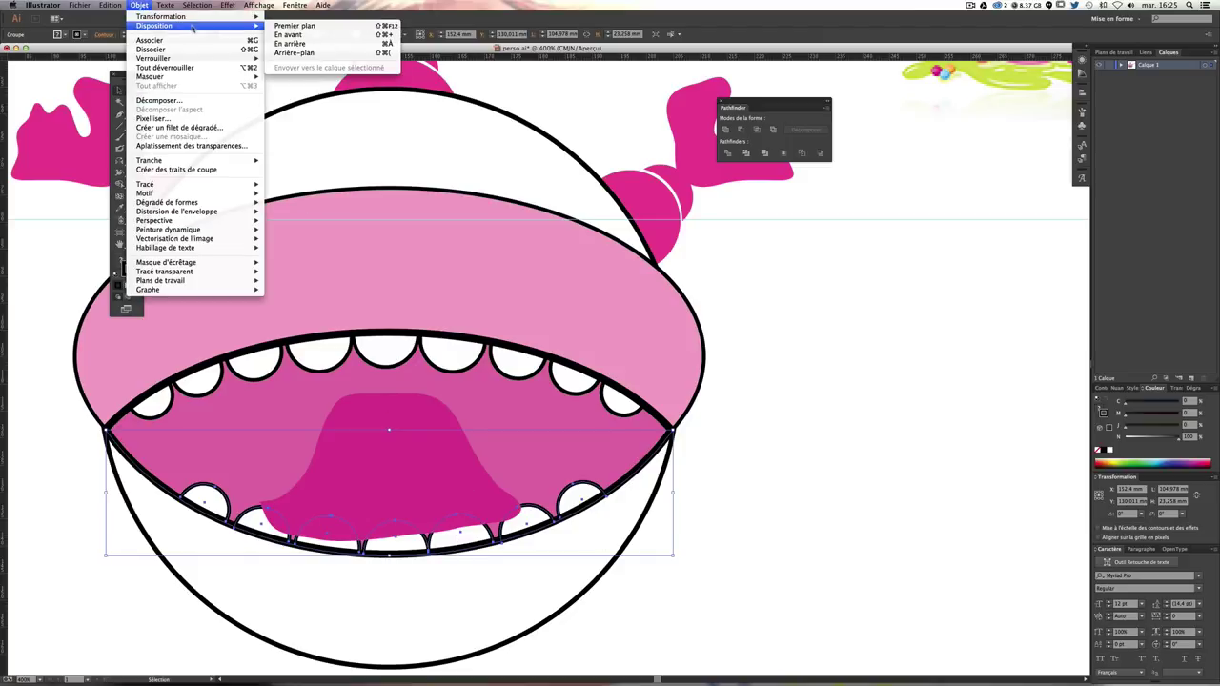
pyautogui.click(295, 27)
pyautogui.click(787, 430)
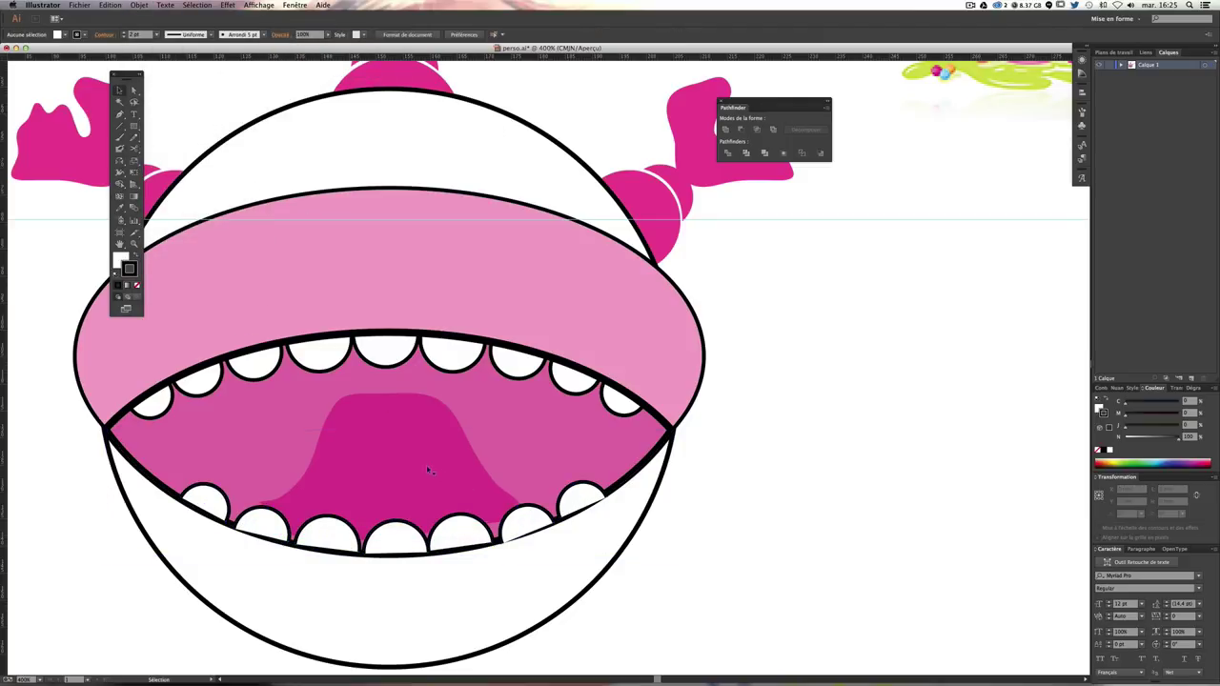
pyautogui.moveTo(402, 440); pyautogui.dragTo(402, 442)
pyautogui.click(715, 488)
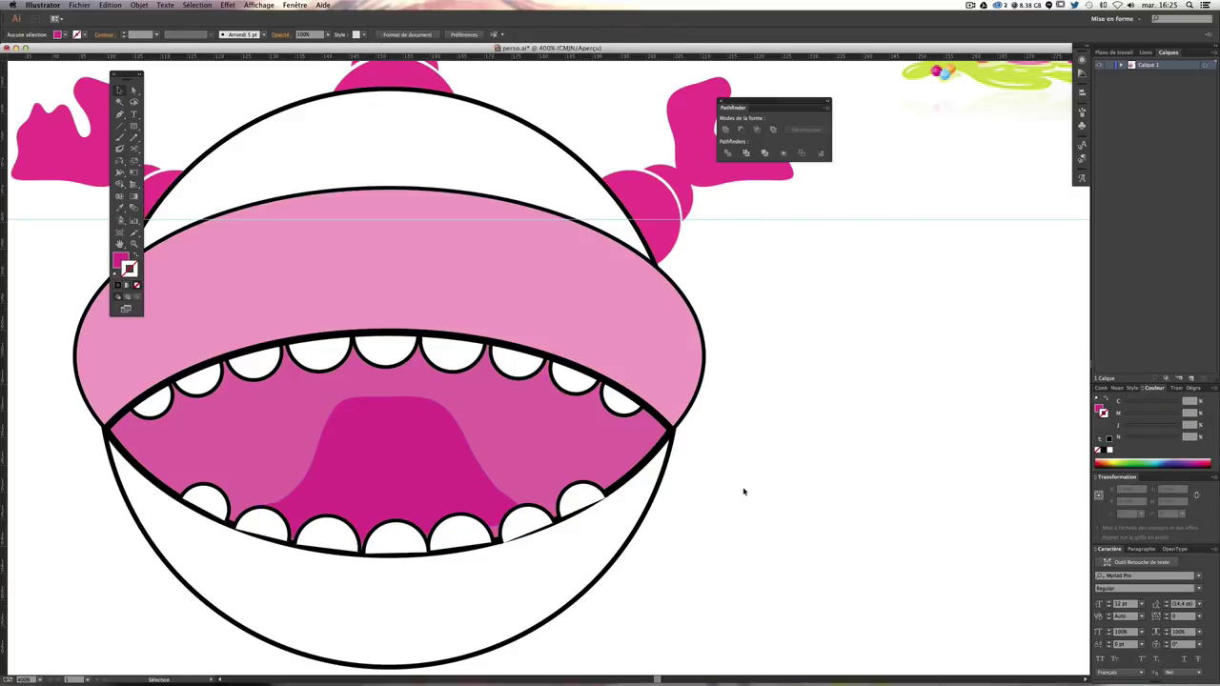
pyautogui.press('super+minus')
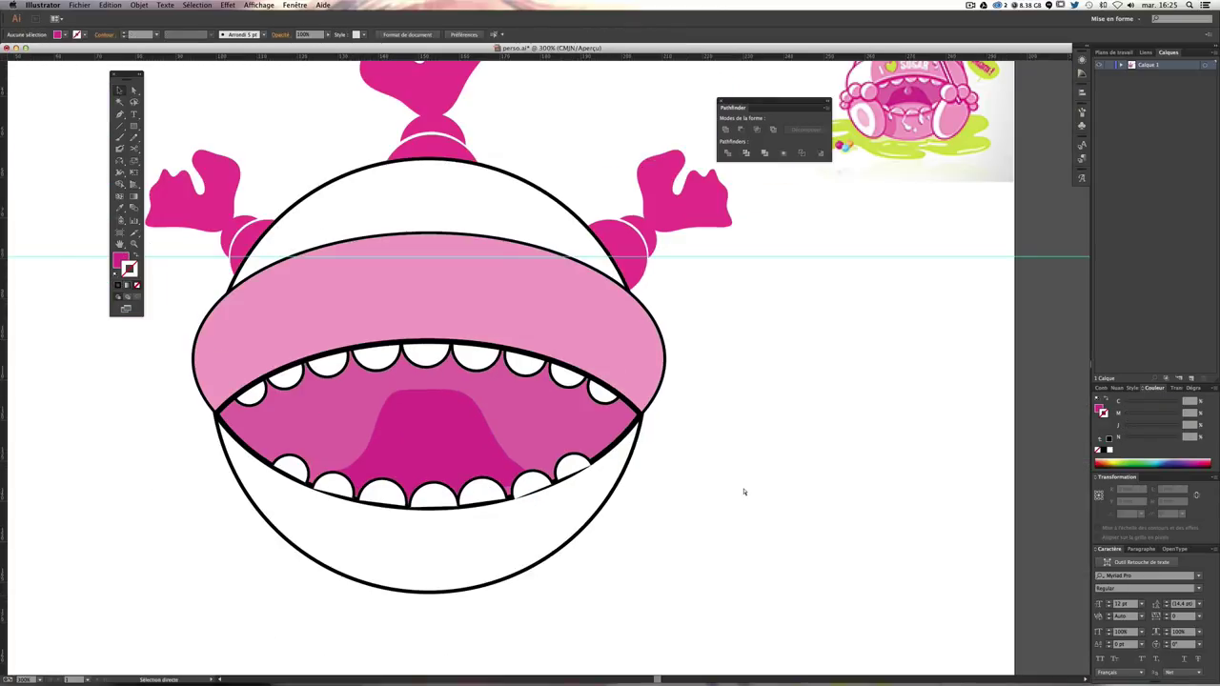
pyautogui.press('super+minus')
pyautogui.press('super+plus')
# Step: Draw a light pink ellipse, colour sampled from the reference, in the lower mouth
pyautogui.scroll(3, 733, 534)
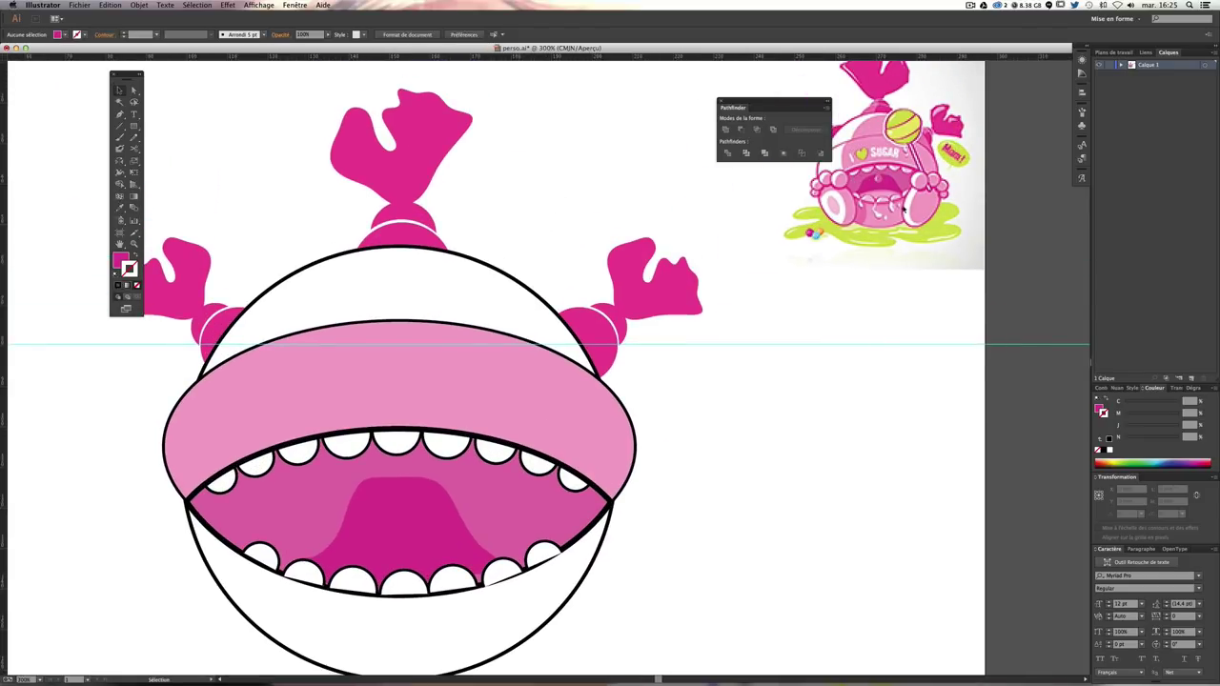
pyautogui.scroll(-2, 749, 354)
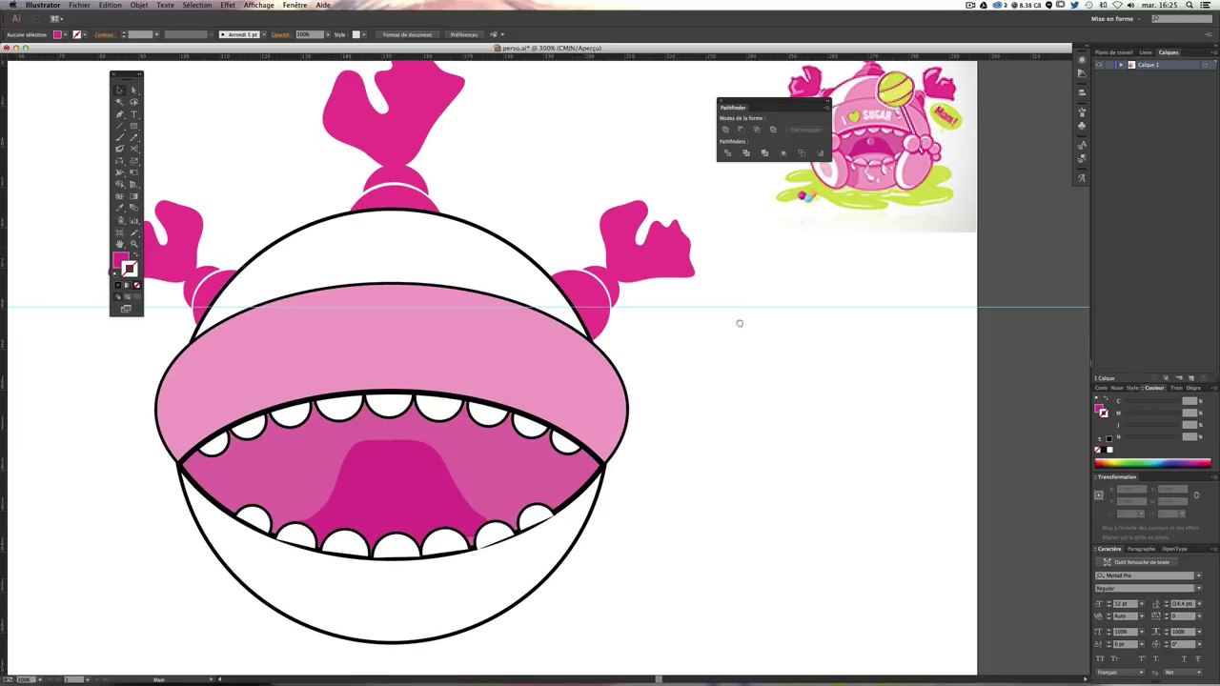
pyautogui.scroll(-1, 735, 322)
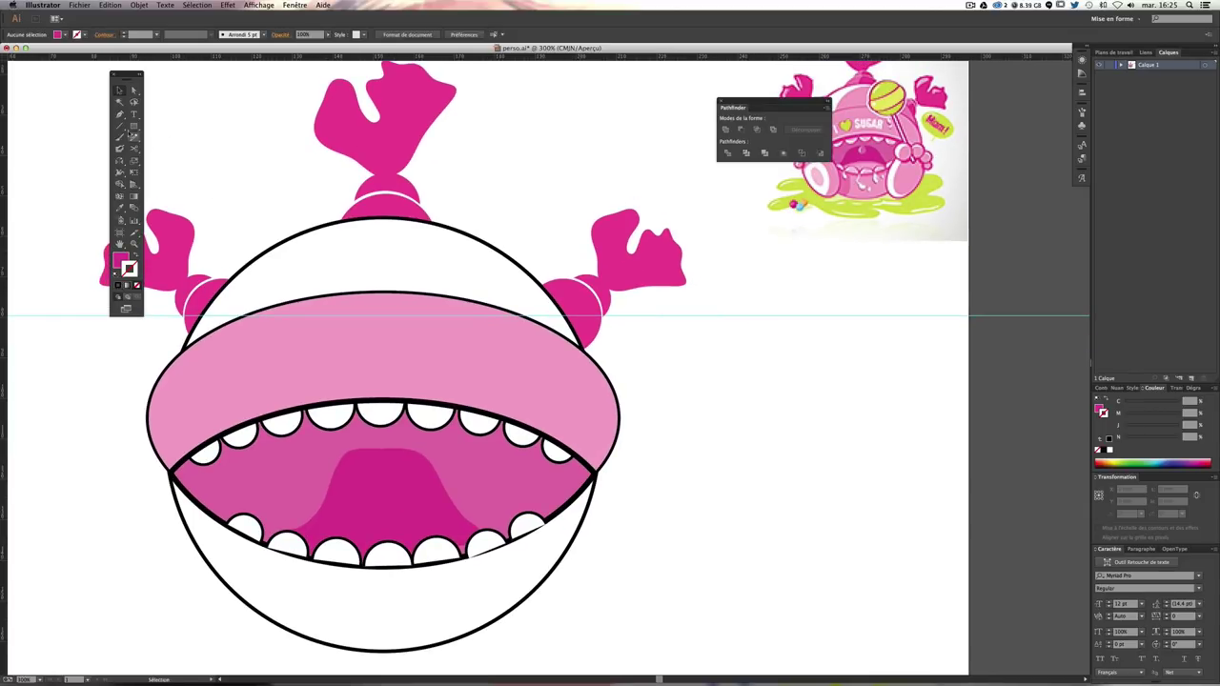
pyautogui.moveTo(133, 126); pyautogui.dragTo(176, 145)
pyautogui.hscroll(2, 590, 408)
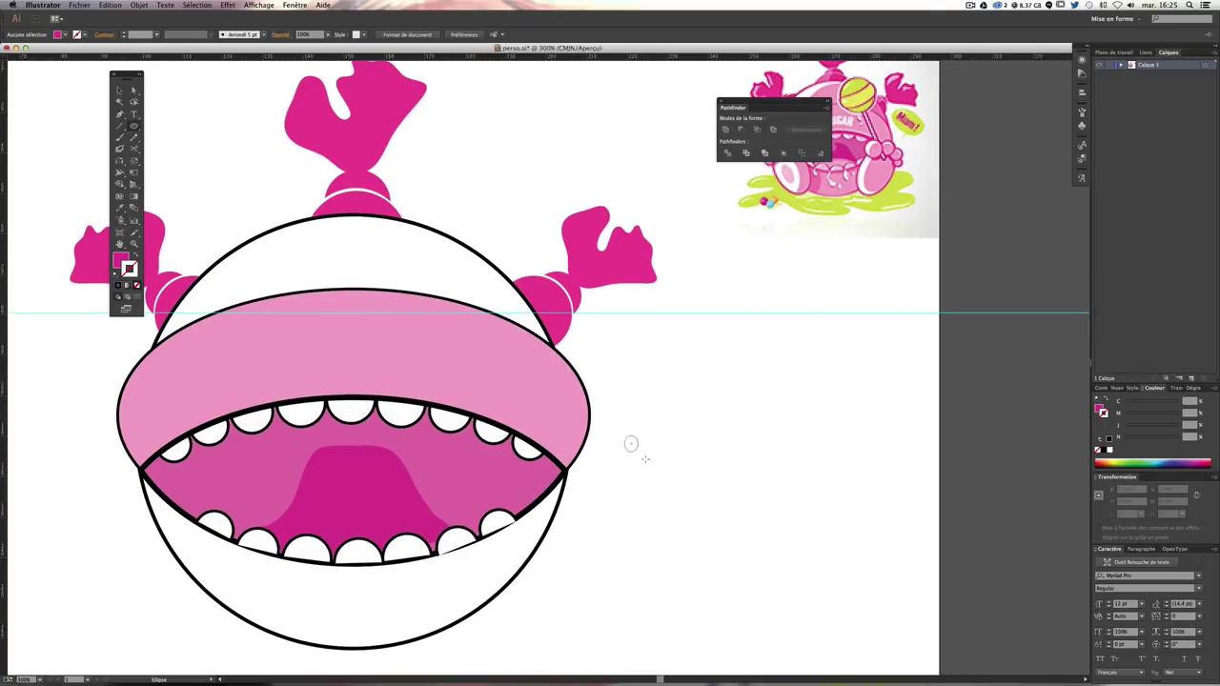
pyautogui.moveTo(624, 436)
pyautogui.mouseDown()
pyautogui.moveTo(721, 513)
pyautogui.moveTo(666, 538)
pyautogui.moveTo(686, 552)
pyautogui.mouseUp()
pyautogui.hotkey('ctrl', 'z')
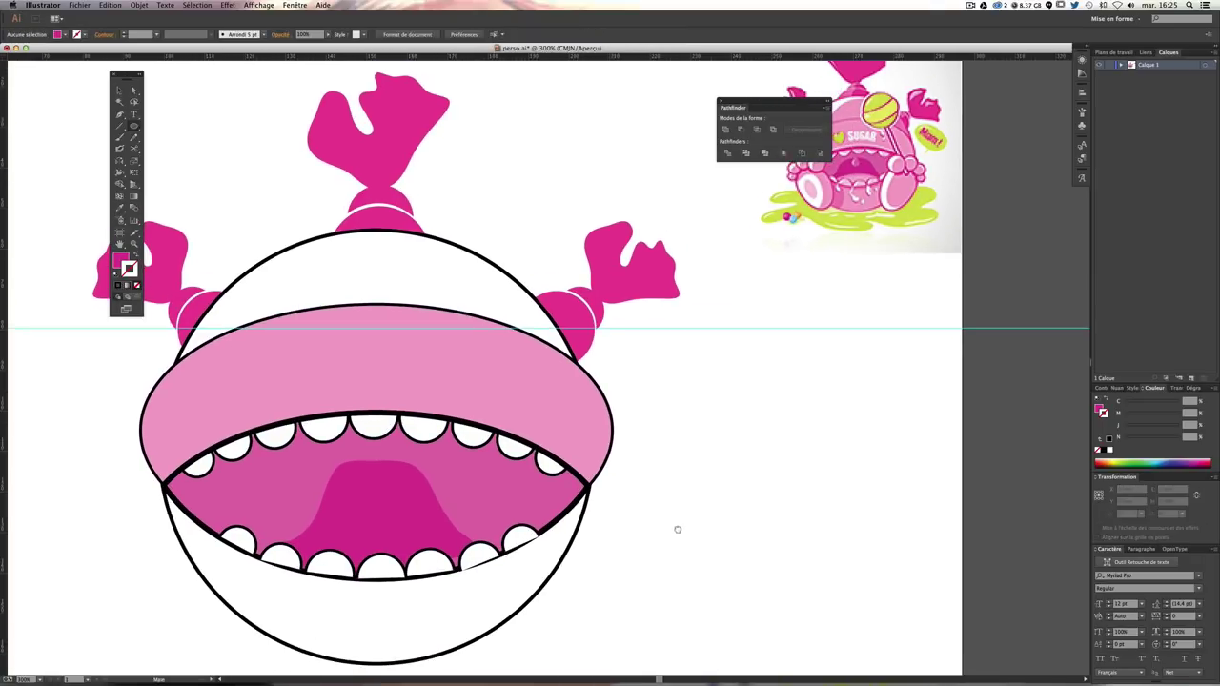
pyautogui.click(121, 209)
pyautogui.click(857, 169)
pyautogui.moveTo(616, 485); pyautogui.dragTo(625, 441)
pyautogui.click(133, 125)
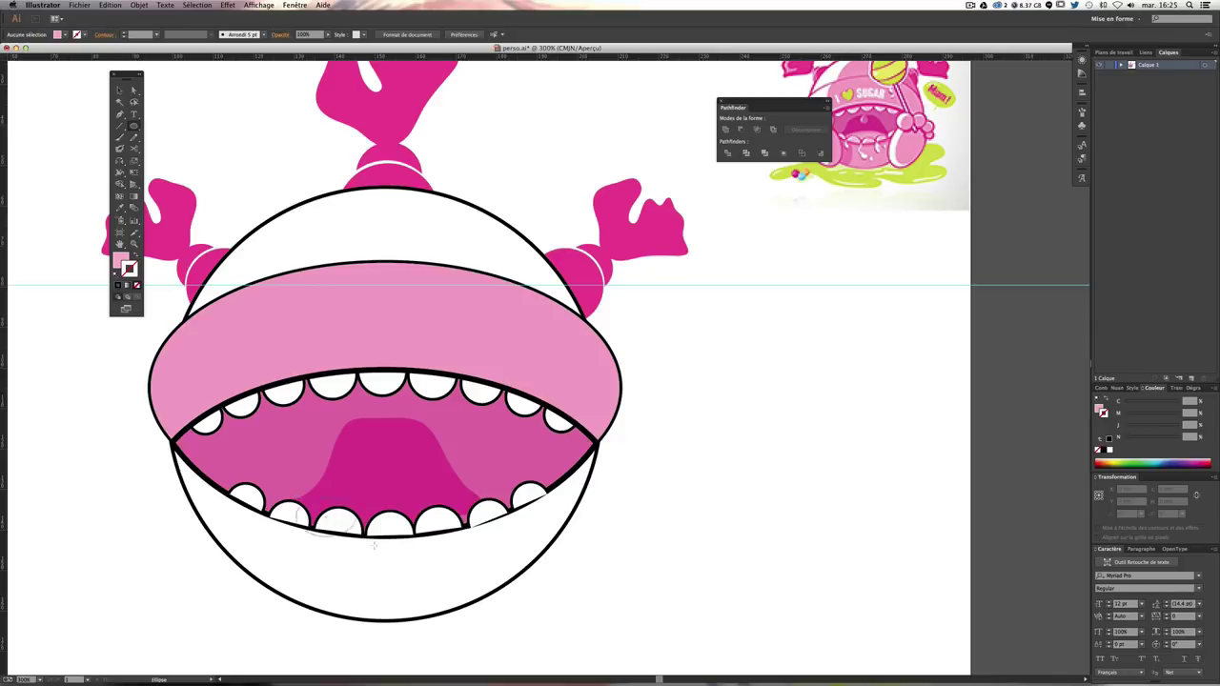
pyautogui.moveTo(296, 525)
pyautogui.mouseDown()
pyautogui.moveTo(495, 593)
pyautogui.moveTo(505, 610)
pyautogui.mouseUp()
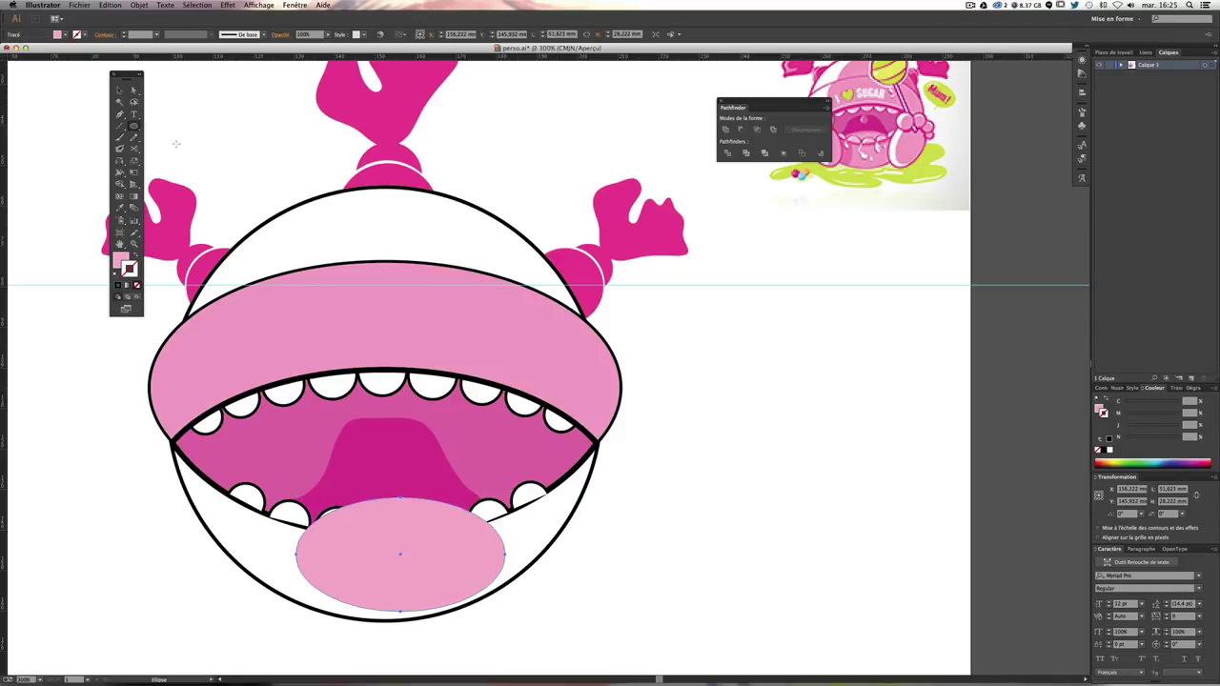
# Step: Move the ellipse beside the head and cut away its lower half with Scissors
pyautogui.click(121, 89)
pyautogui.moveTo(402, 538); pyautogui.dragTo(690, 461)
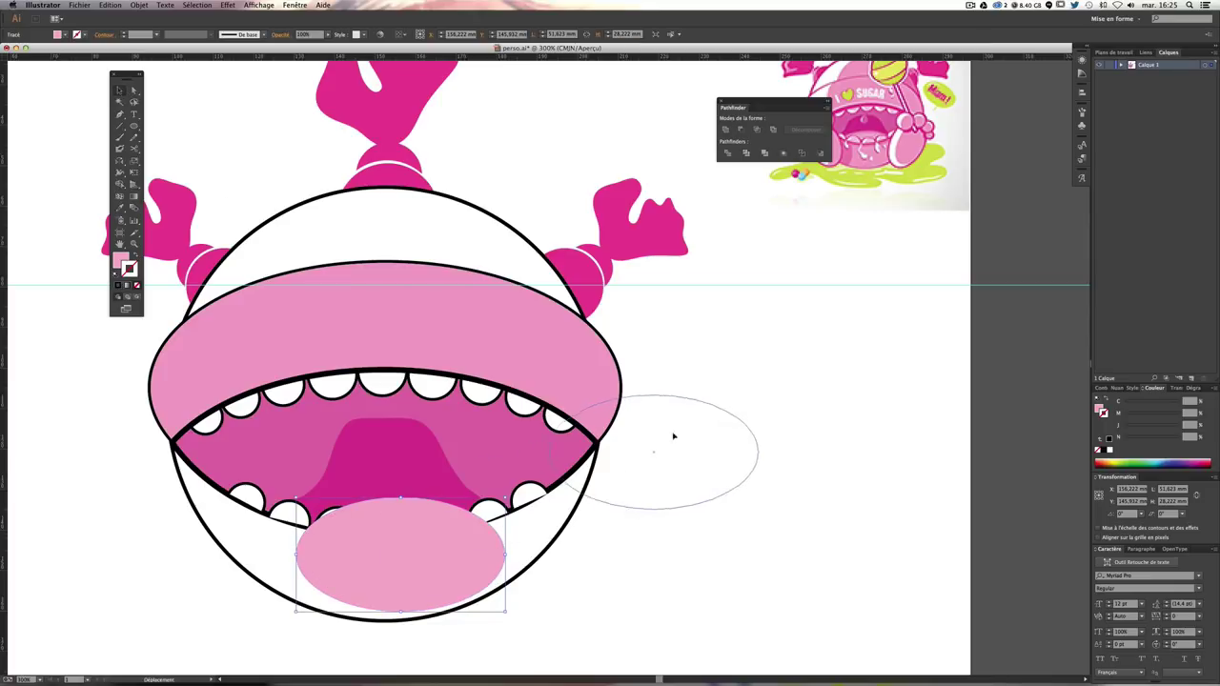
pyautogui.click(135, 159)
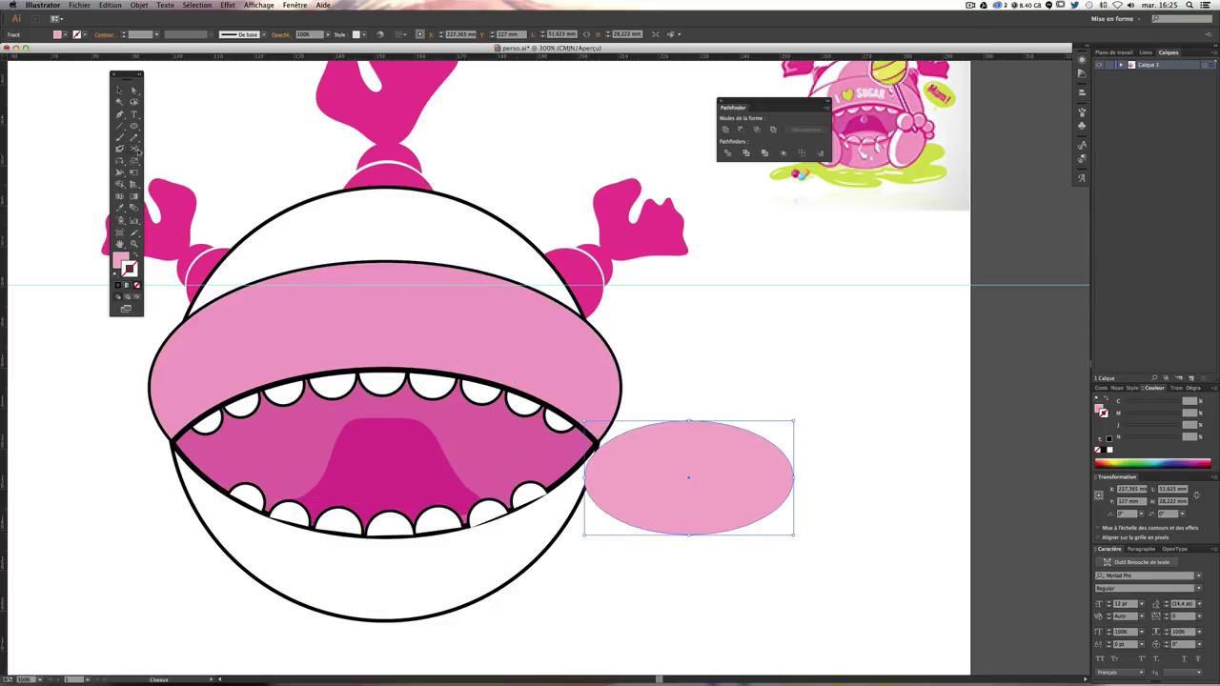
pyautogui.click(688, 476)
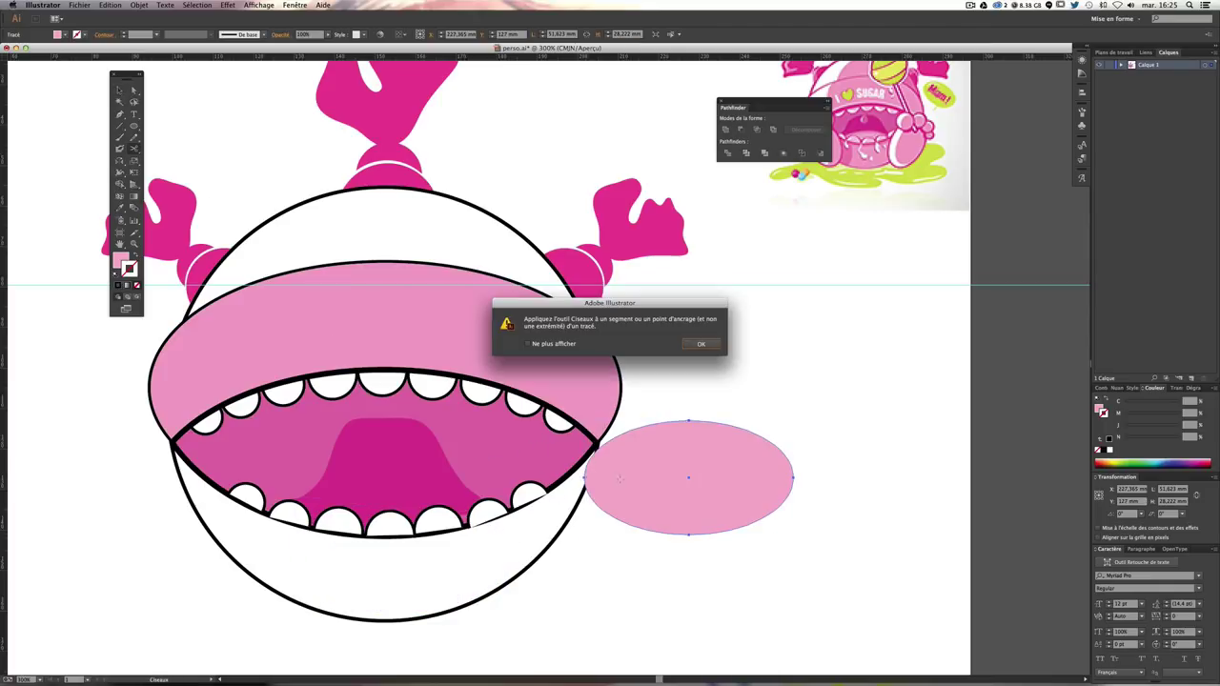
pyautogui.press('Return')
pyautogui.click(688, 477)
pyautogui.press('Return')
pyautogui.click(584, 476)
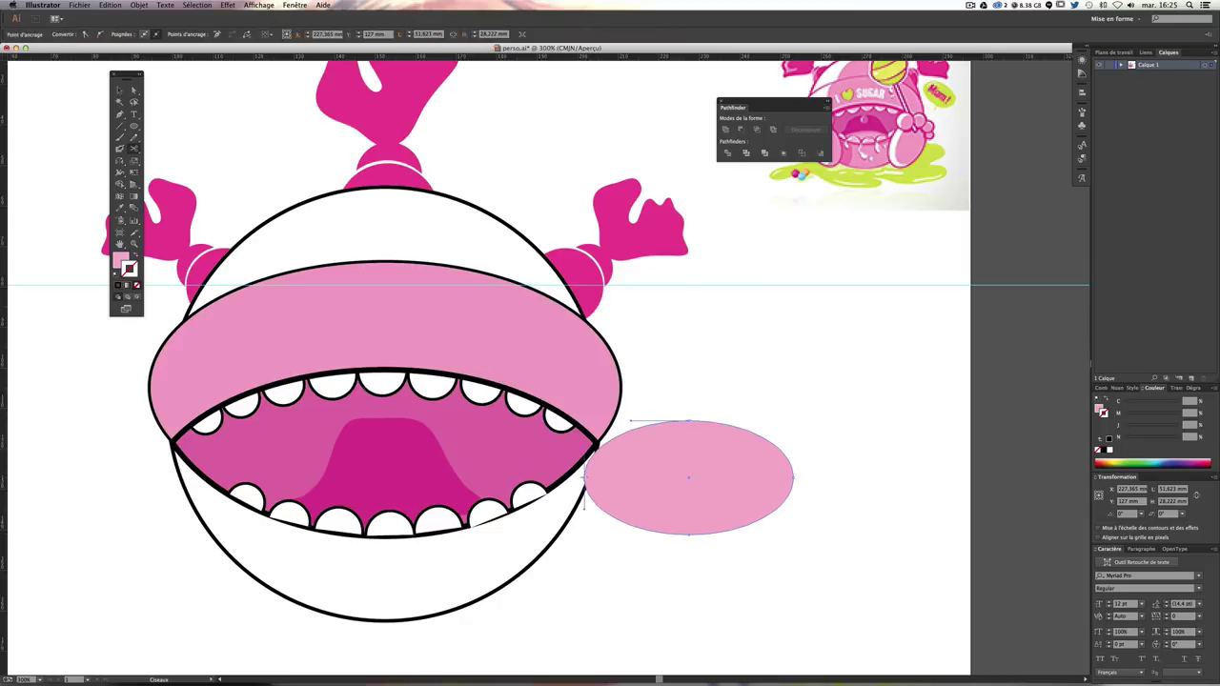
pyautogui.click(793, 477)
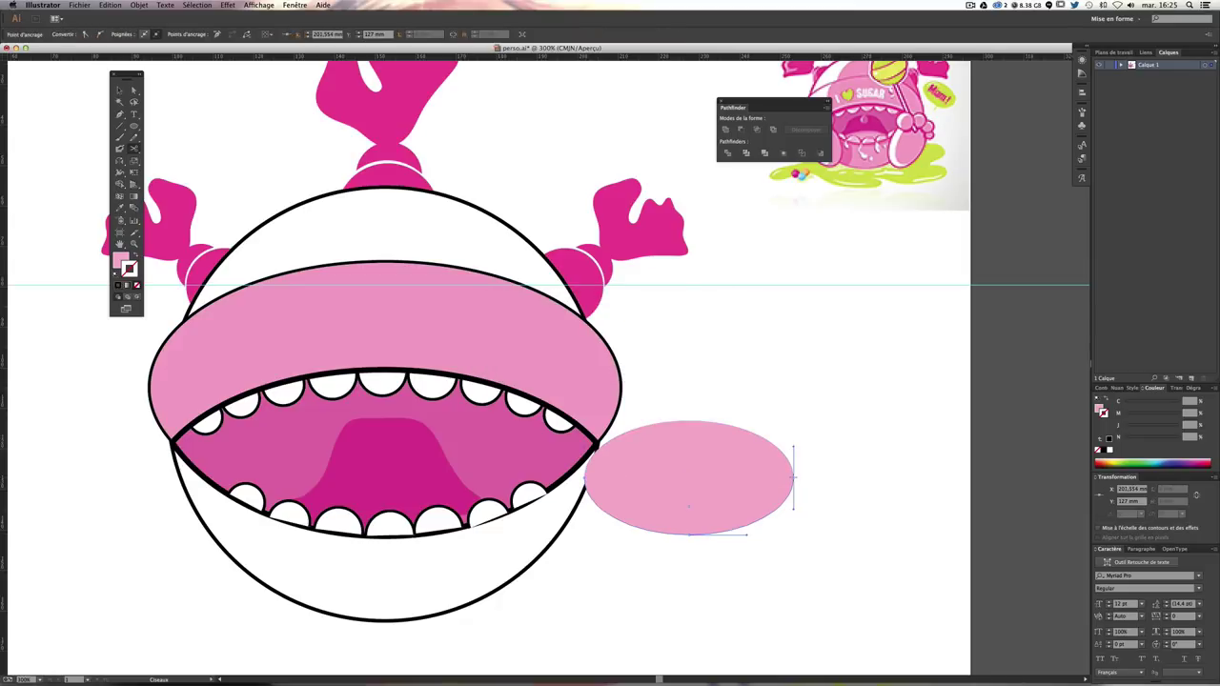
pyautogui.press('Delete')
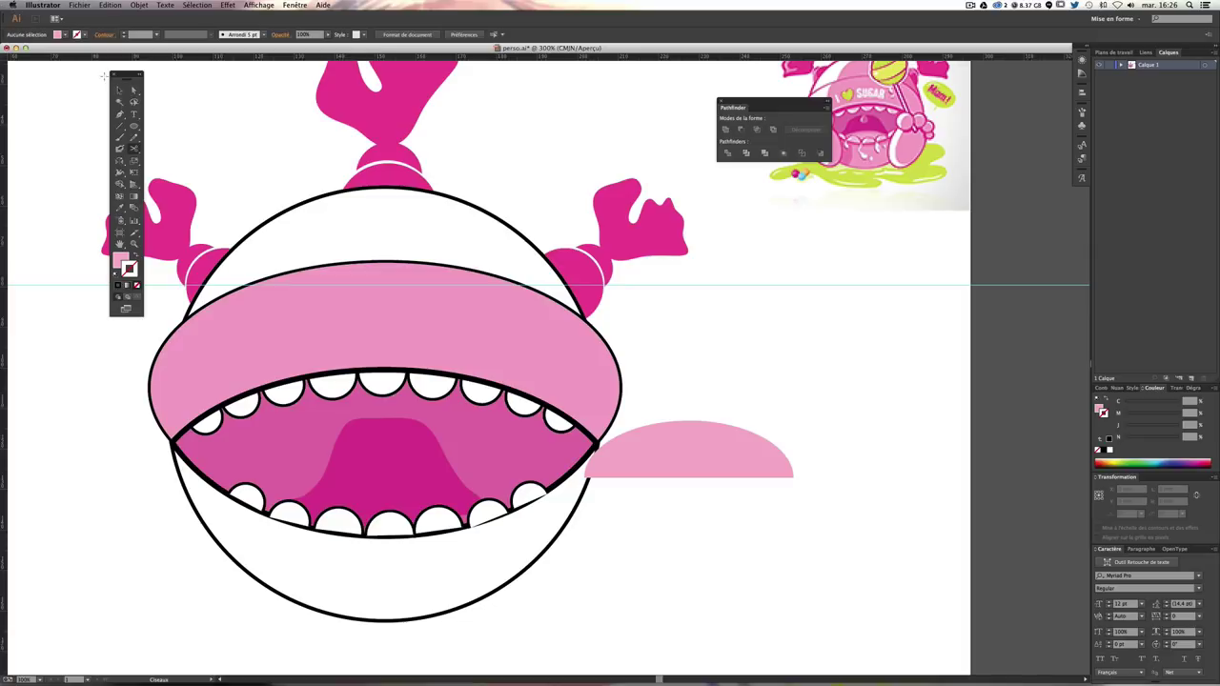
# Step: Place and shrink the pale pink half-ellipse so it sits centred in the lower mouth
pyautogui.click(121, 90)
pyautogui.moveTo(686, 451); pyautogui.dragTo(367, 498)
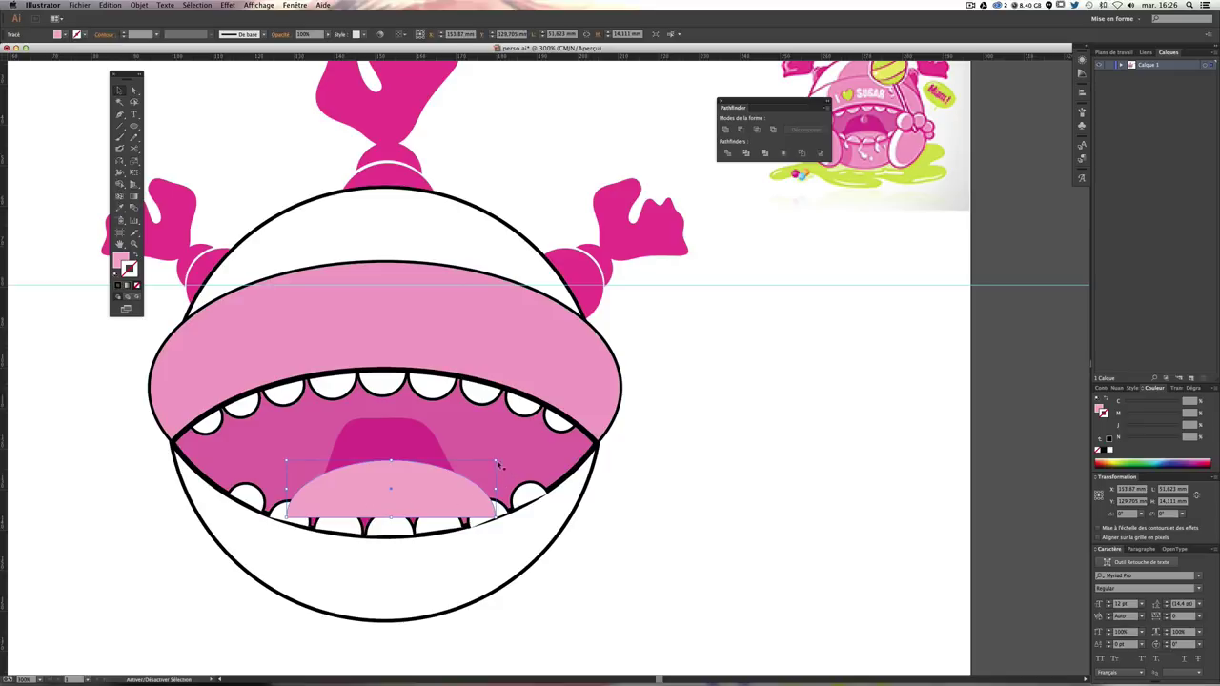
pyautogui.moveTo(496, 461); pyautogui.dragTo(467, 469)
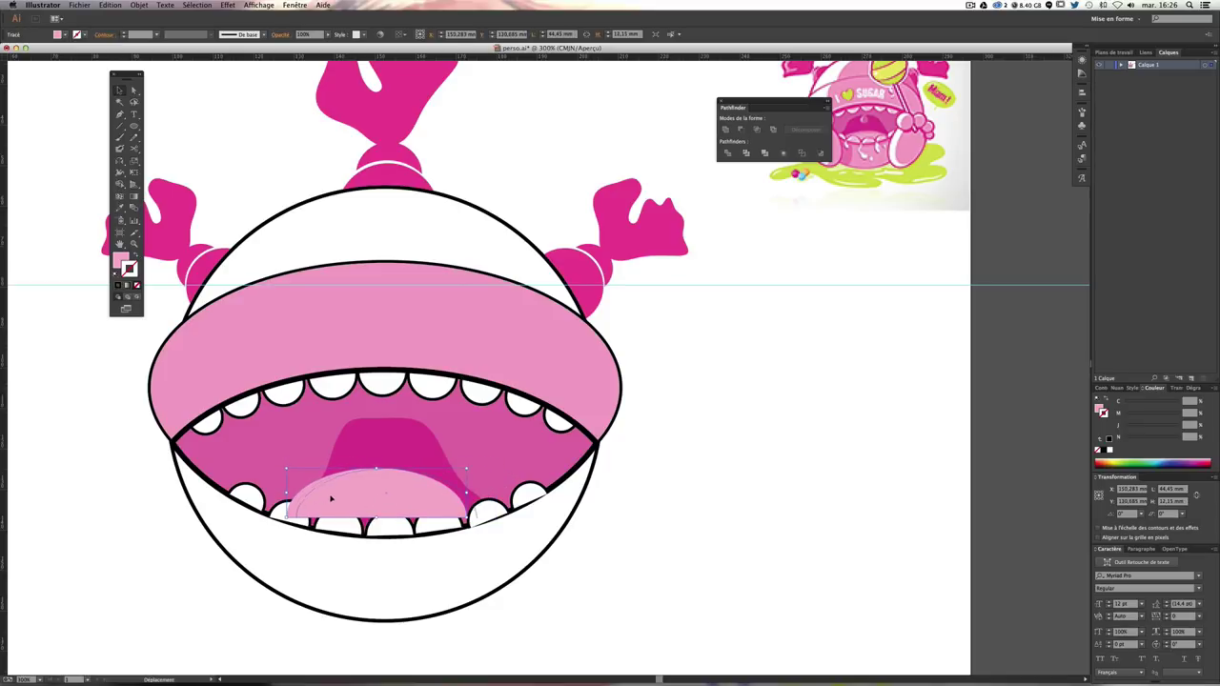
pyautogui.moveTo(330, 498)
pyautogui.mouseDown()
pyautogui.moveTo(342, 505)
pyautogui.moveTo(326, 505)
pyautogui.mouseUp()
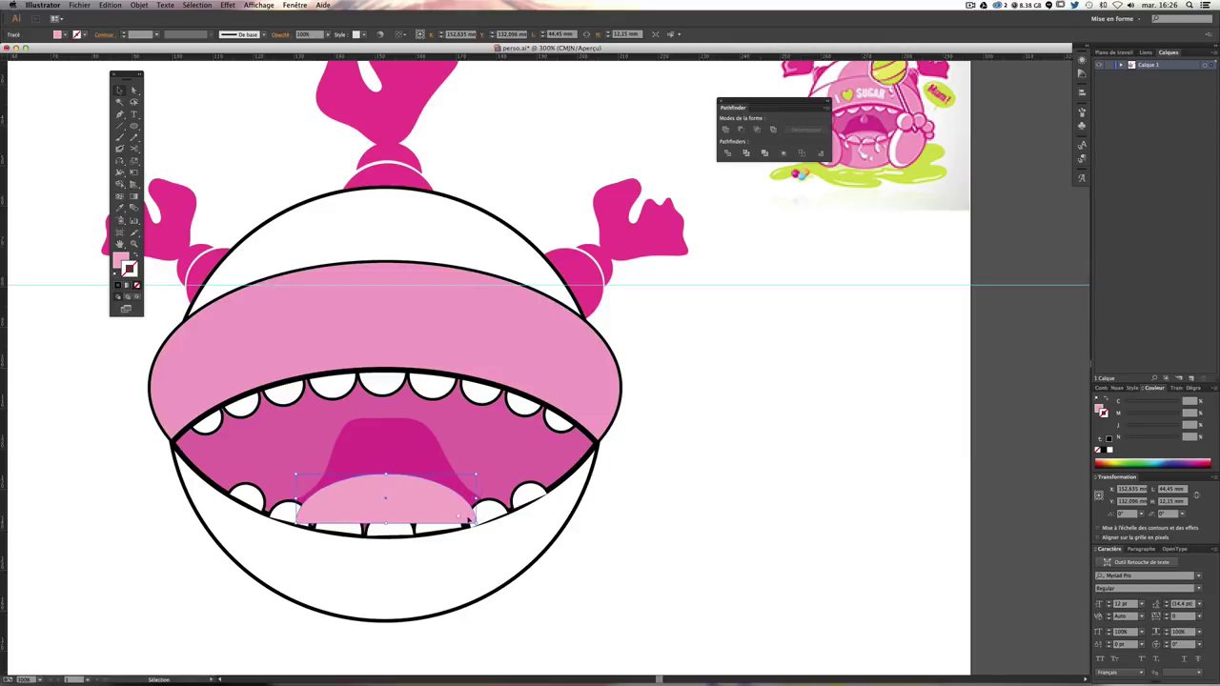
pyautogui.moveTo(402, 503); pyautogui.dragTo(397, 502)
pyautogui.click(605, 530)
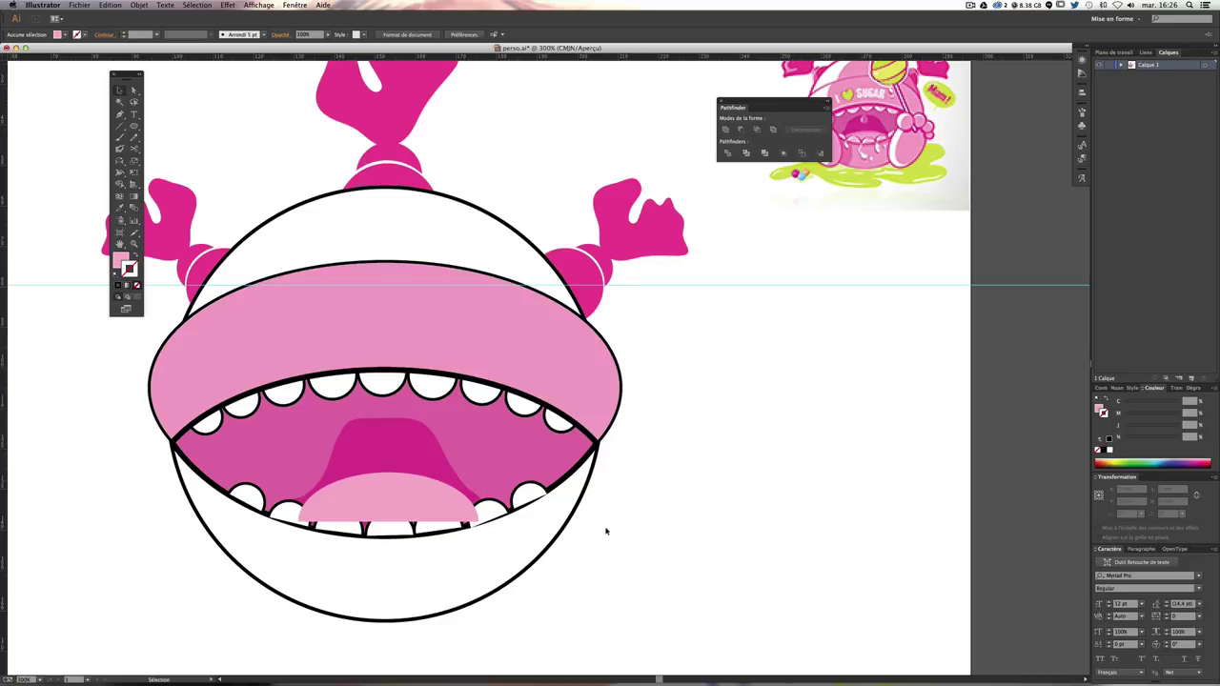
# Step: Bring the lower teeth group to the front (Premier plan), over the pale pink piece
pyautogui.hotkey('ctrl', '+')
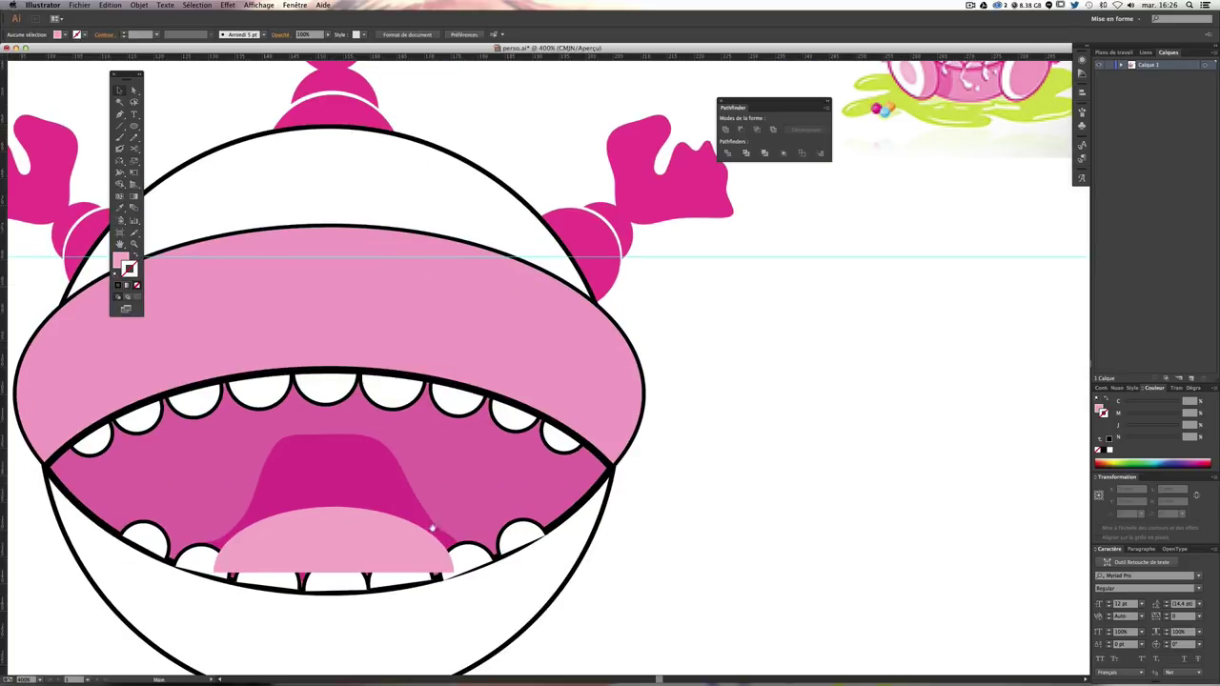
pyautogui.scroll(-2, 431, 527)
pyautogui.click(492, 514)
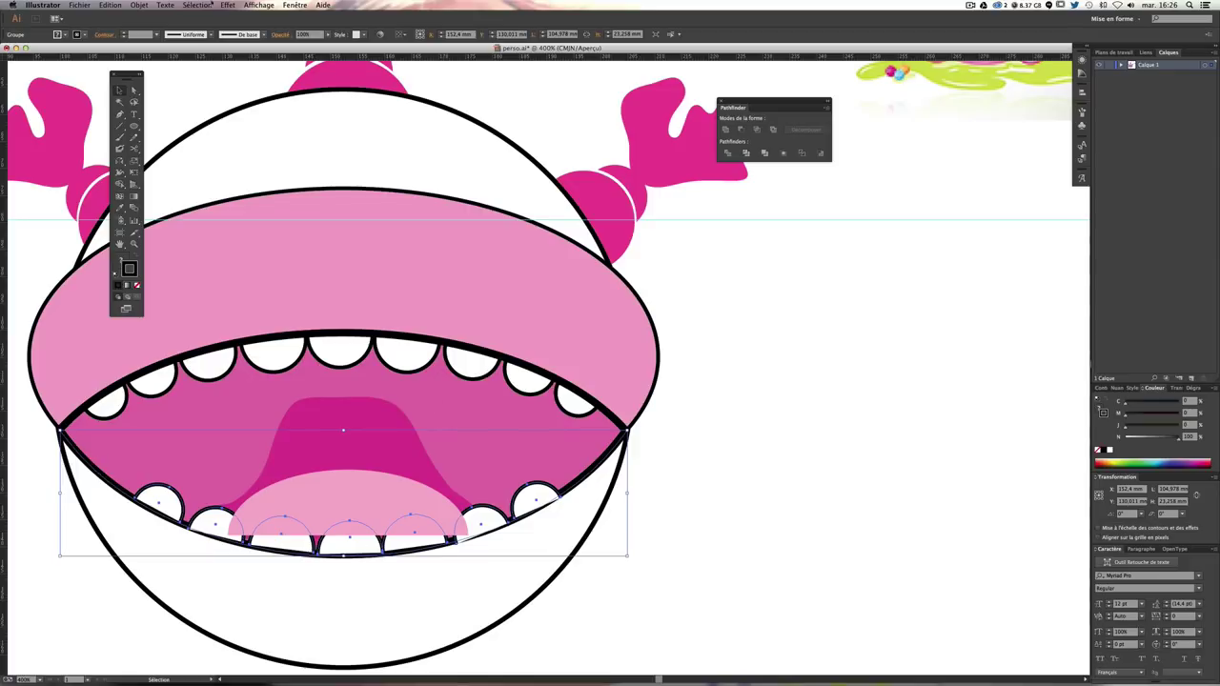
pyautogui.click(139, 5)
pyautogui.moveTo(158, 26)
pyautogui.click(304, 25)
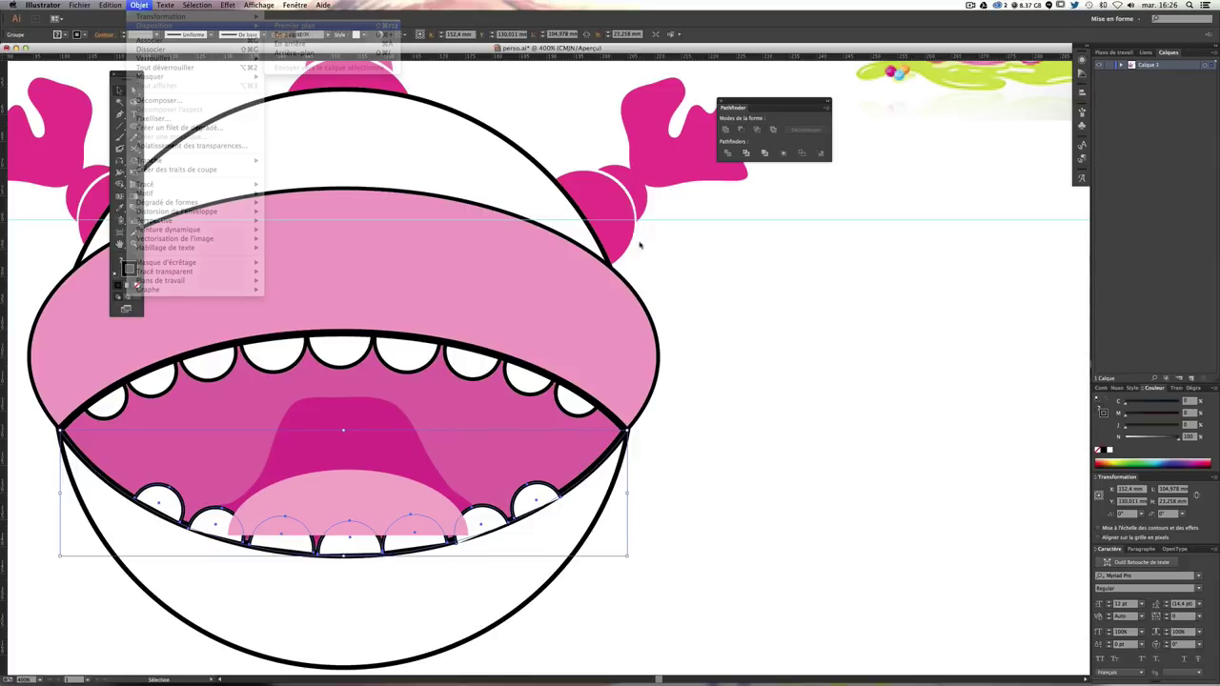
pyautogui.click(797, 381)
# Step: Zoom around the mouth and check the pale pink tongue piece
pyautogui.hotkey('ctrl', '+')
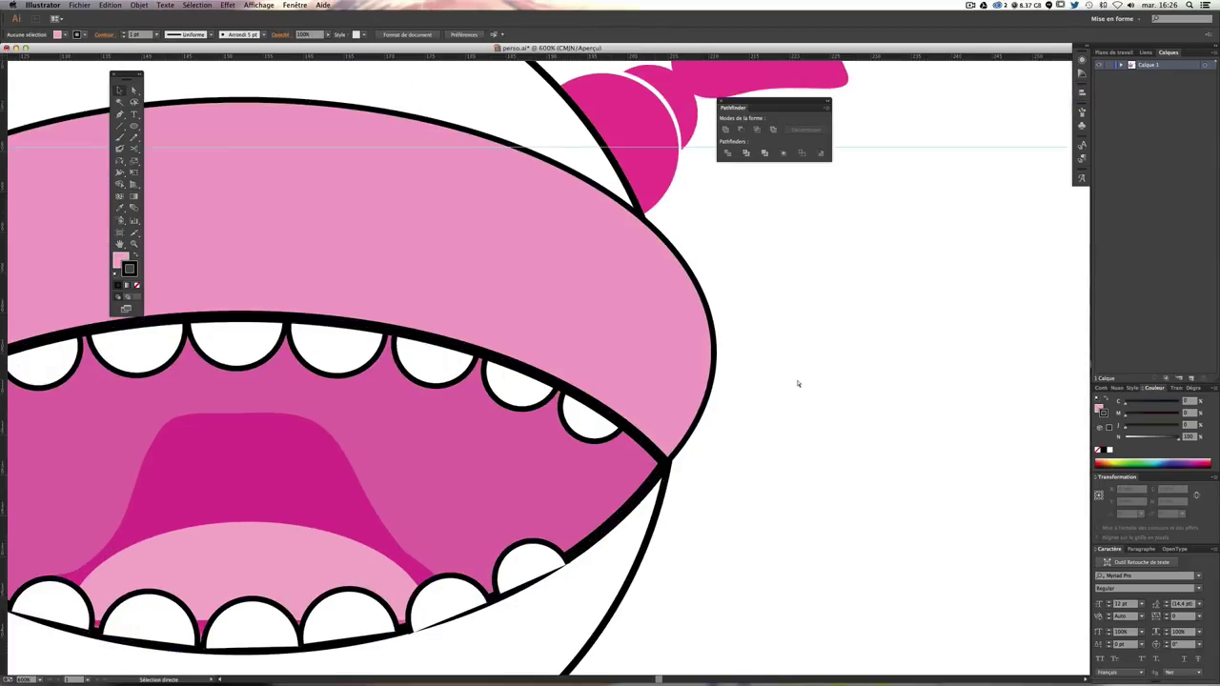
pyautogui.hotkey('ctrl', '+')
pyautogui.hotkey('ctrl', '-')
pyautogui.hotkey('ctrl', '-')
pyautogui.hotkey('ctrl', '-')
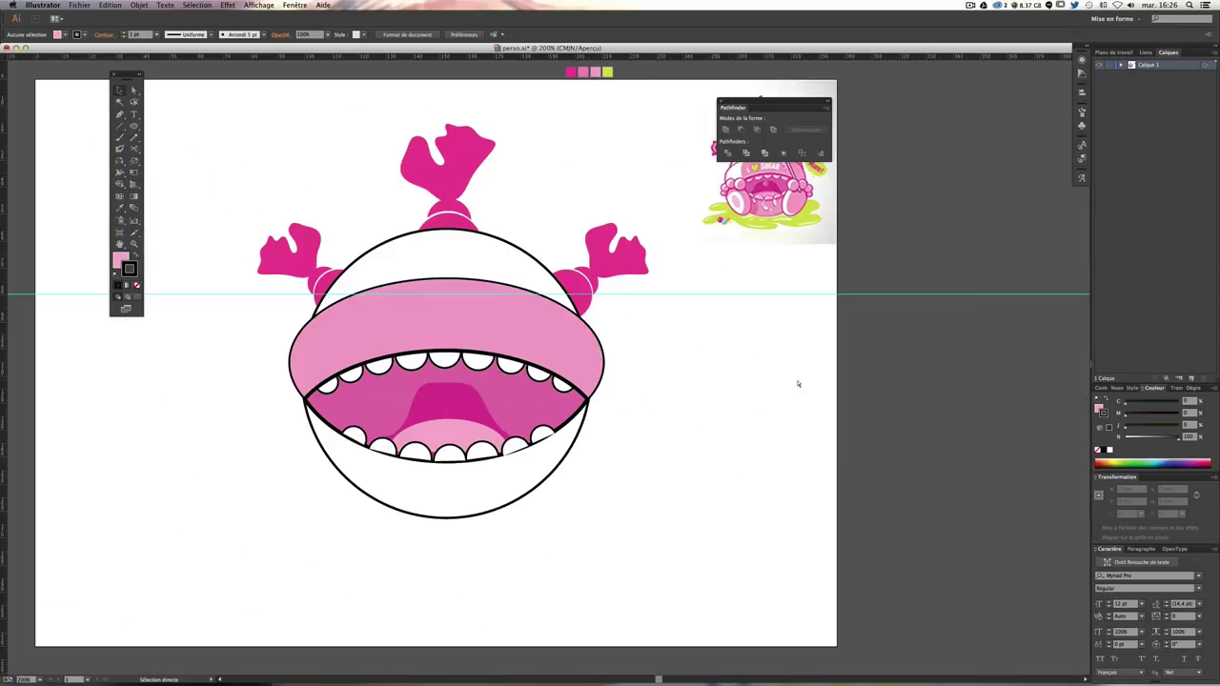
pyautogui.hotkey('ctrl', '+')
pyautogui.scroll(1, 664, 482)
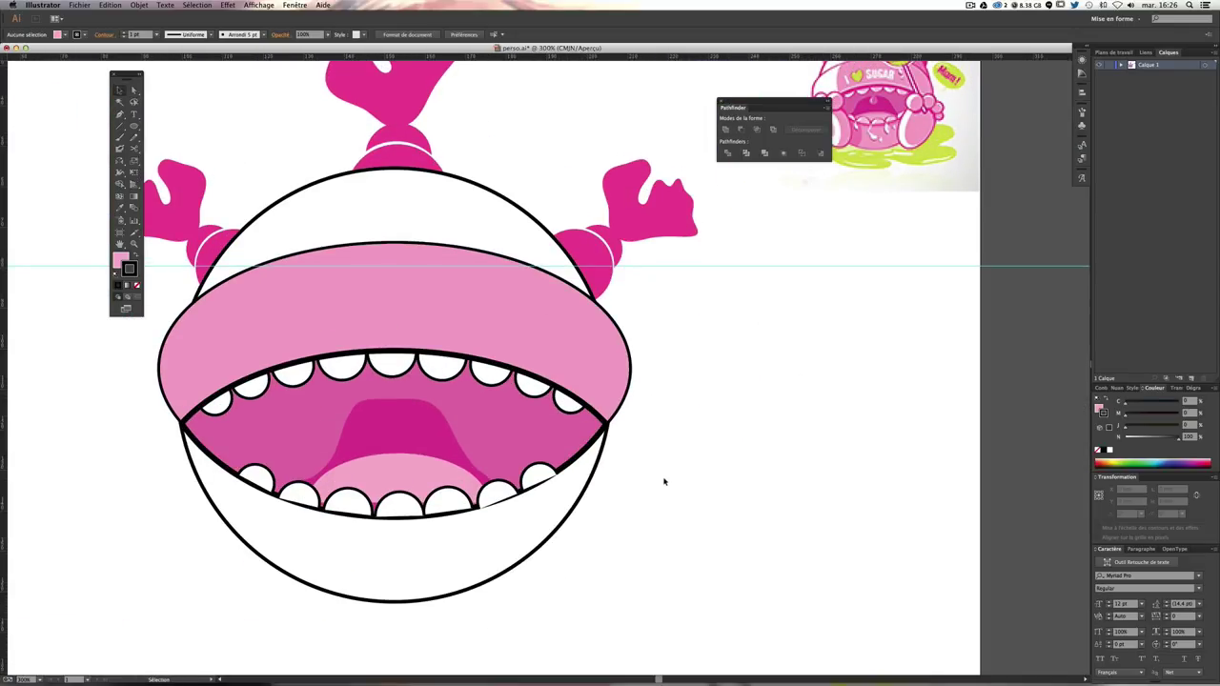
pyautogui.click(404, 481)
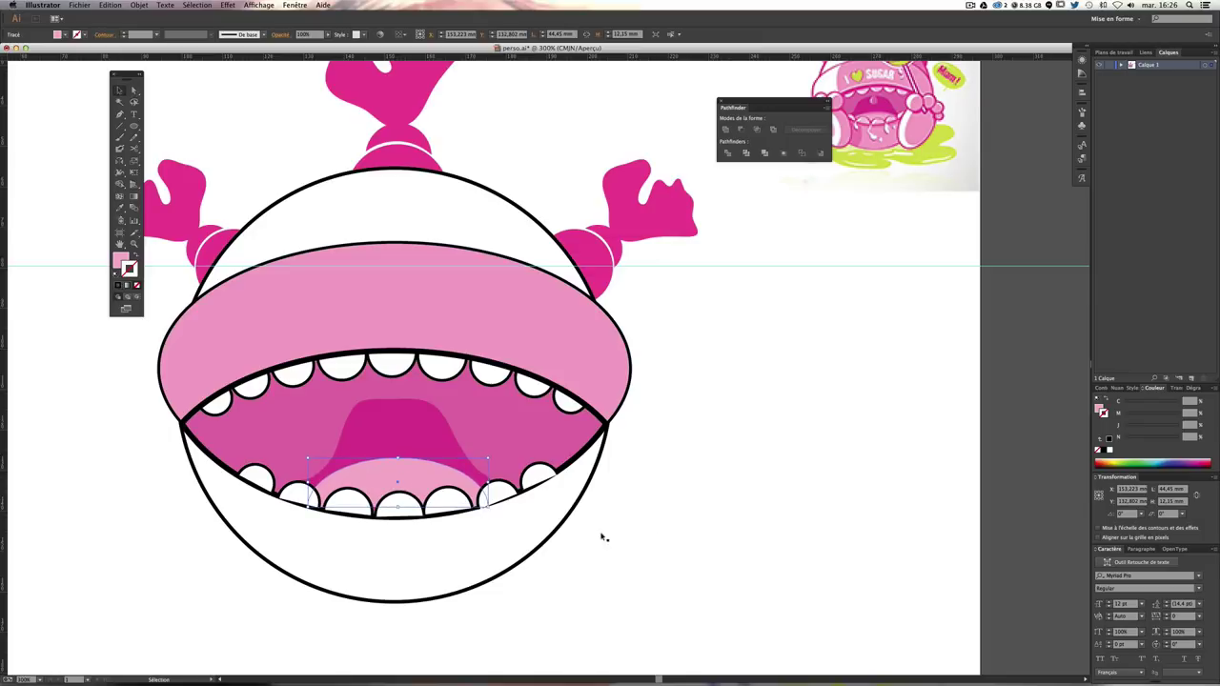
pyautogui.click(710, 538)
pyautogui.scroll(1, 708, 535)
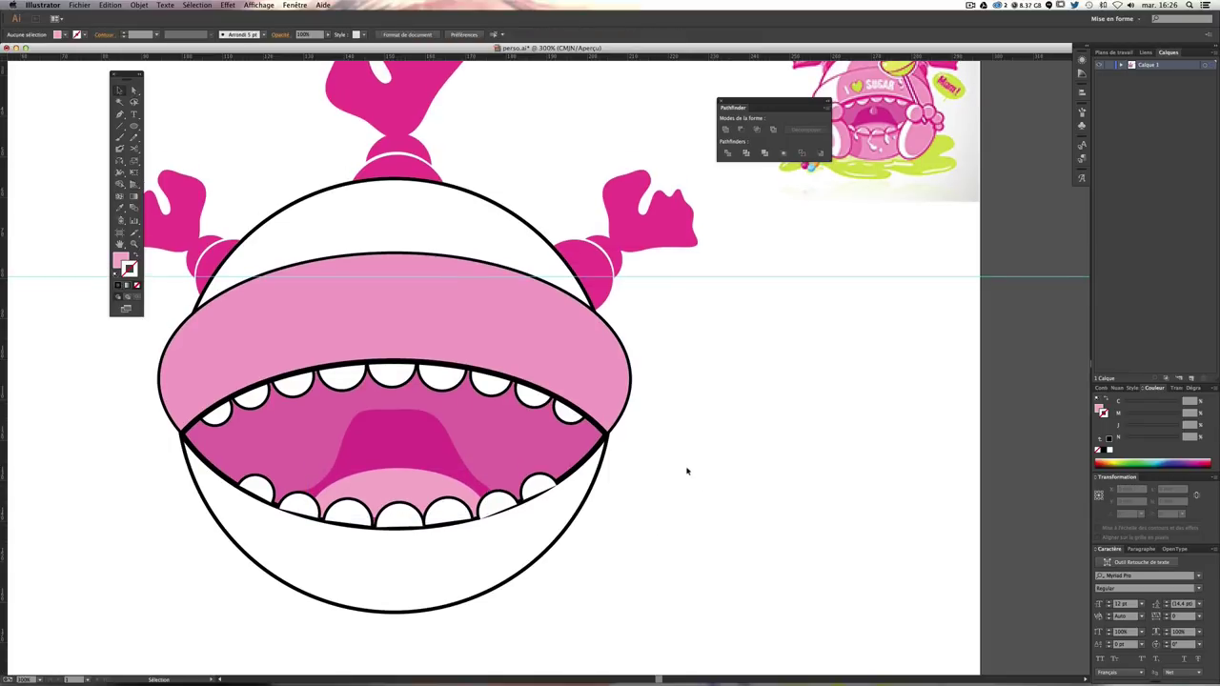
pyautogui.scroll(1, 724, 515)
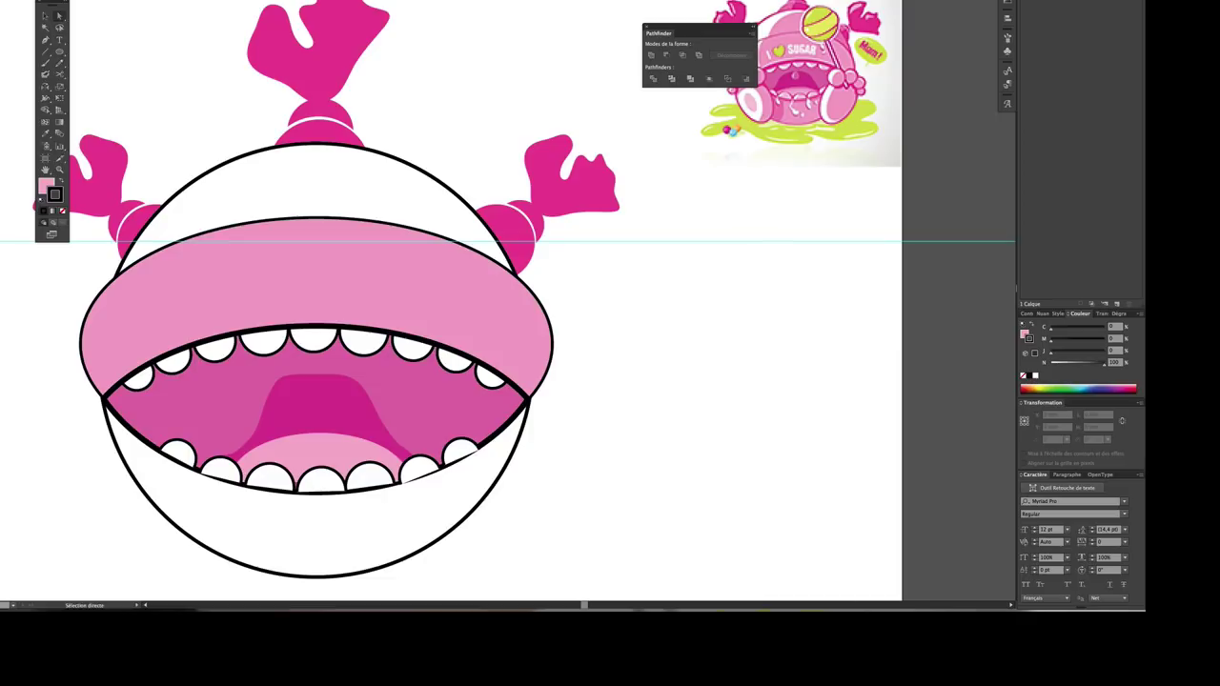
pyautogui.click(45, 15)
pyautogui.scroll(-2, 394, 396)
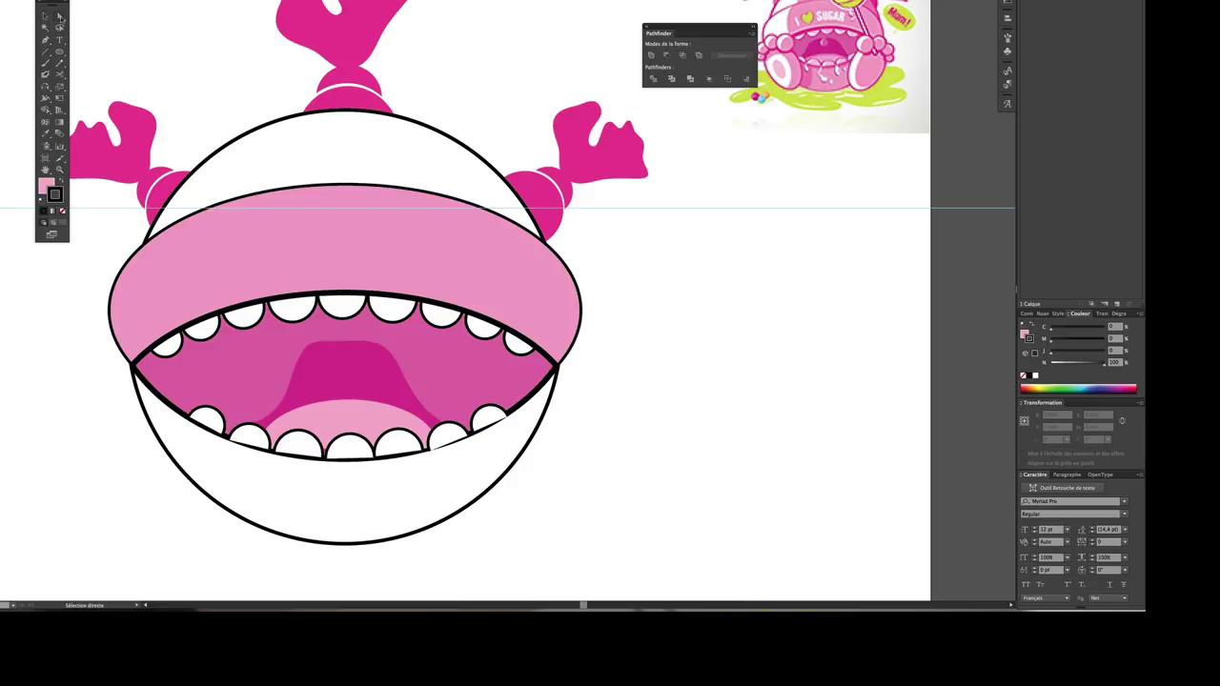
# Step: Set the lower mouth curve's fill to none
pyautogui.click(59, 16)
pyautogui.click(181, 416)
pyautogui.press('/')
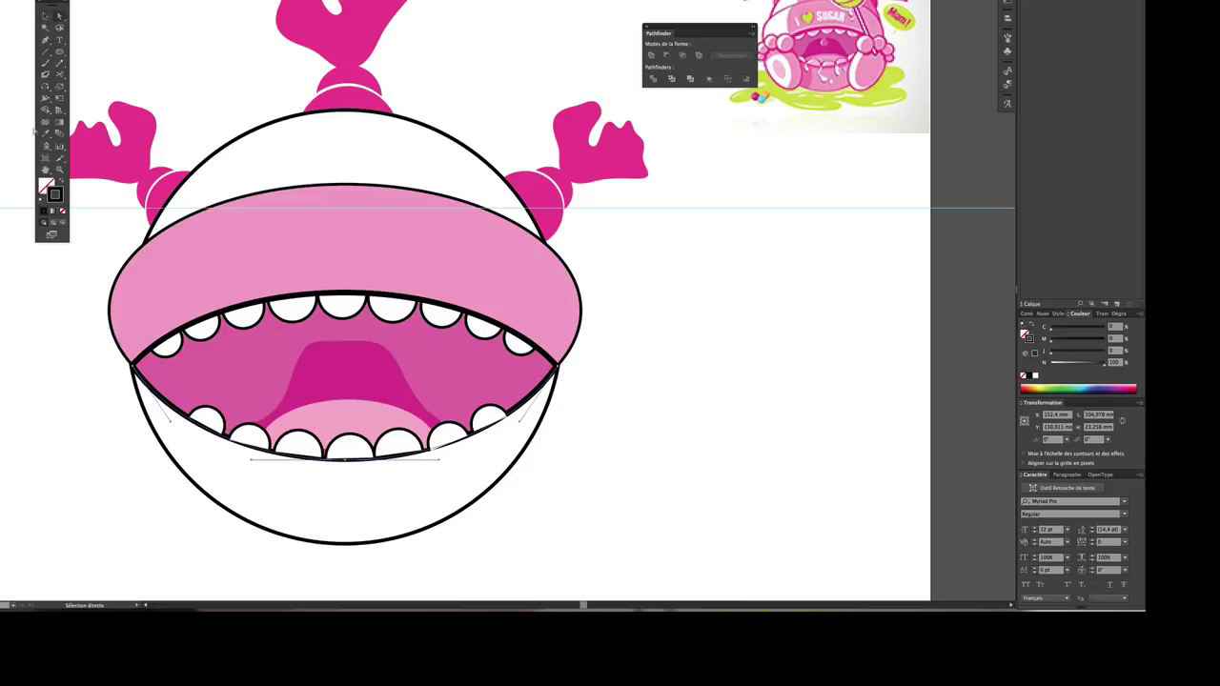
pyautogui.click(91, 33)
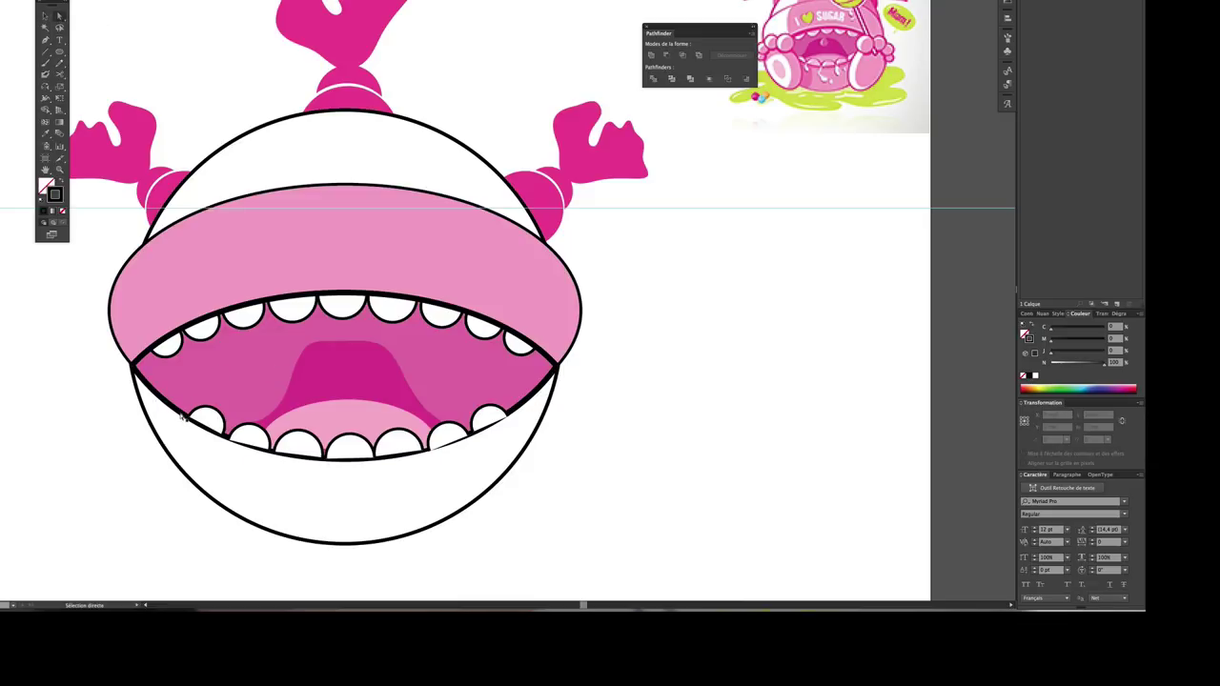
pyautogui.click(183, 416)
pyautogui.click(67, 0)
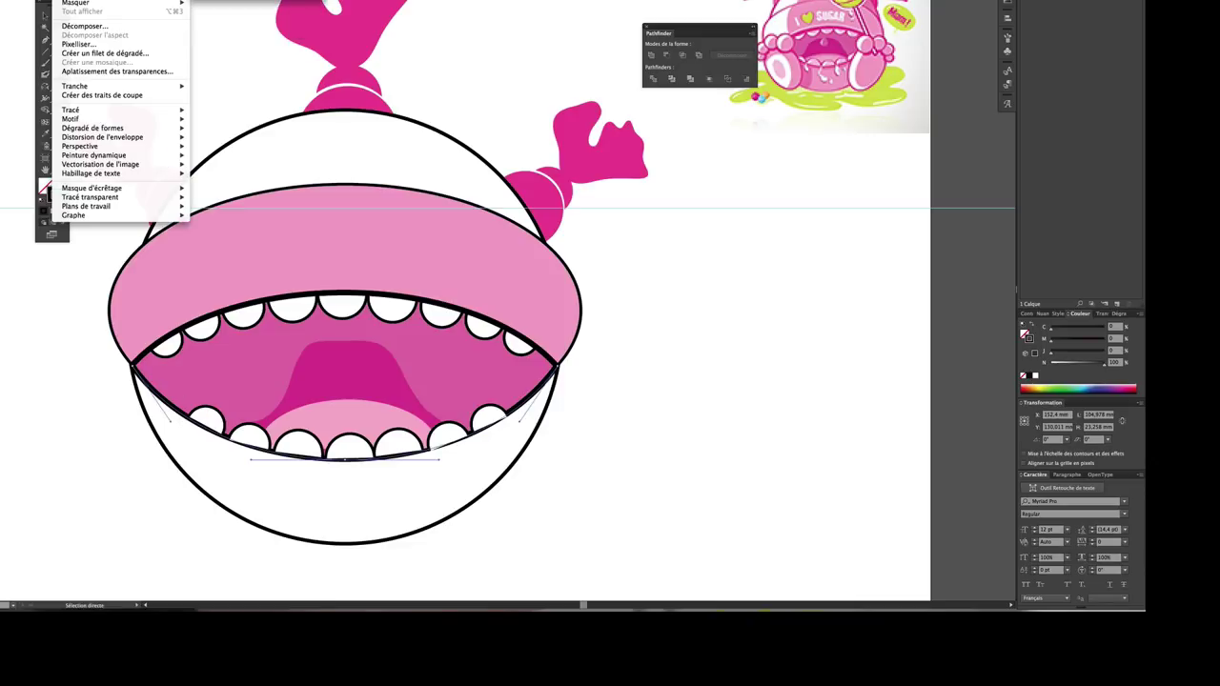
pyautogui.click(673, 330)
pyautogui.moveTo(757, 359); pyautogui.dragTo(749, 422)
pyautogui.moveTo(730, 320); pyautogui.dragTo(717, 313)
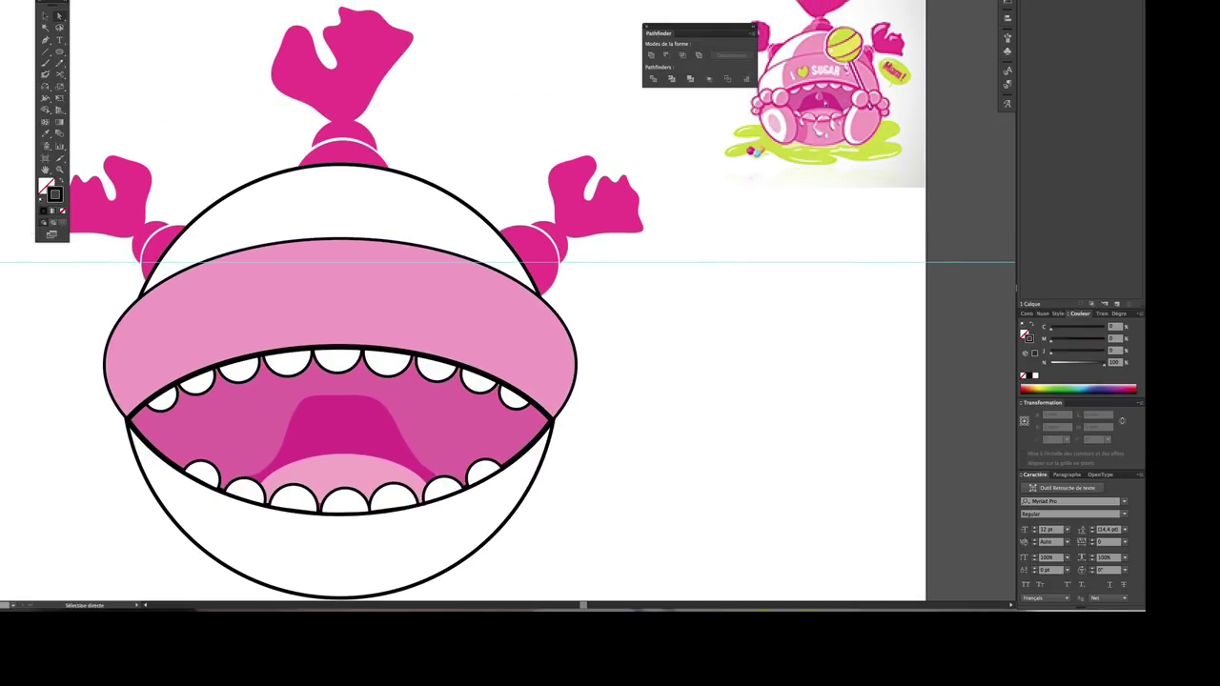
# Step: With pink fill active, draw a small closed curved shape with the Pen beside the character
pyautogui.click(368, 392)
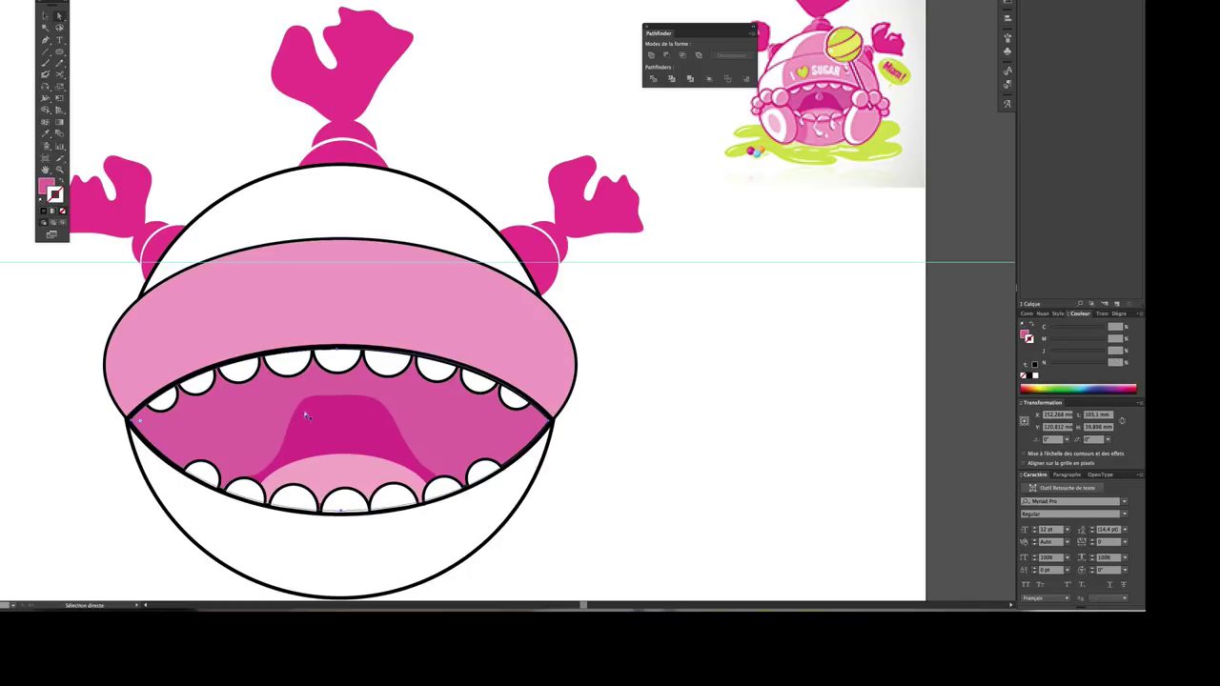
pyautogui.click(683, 437)
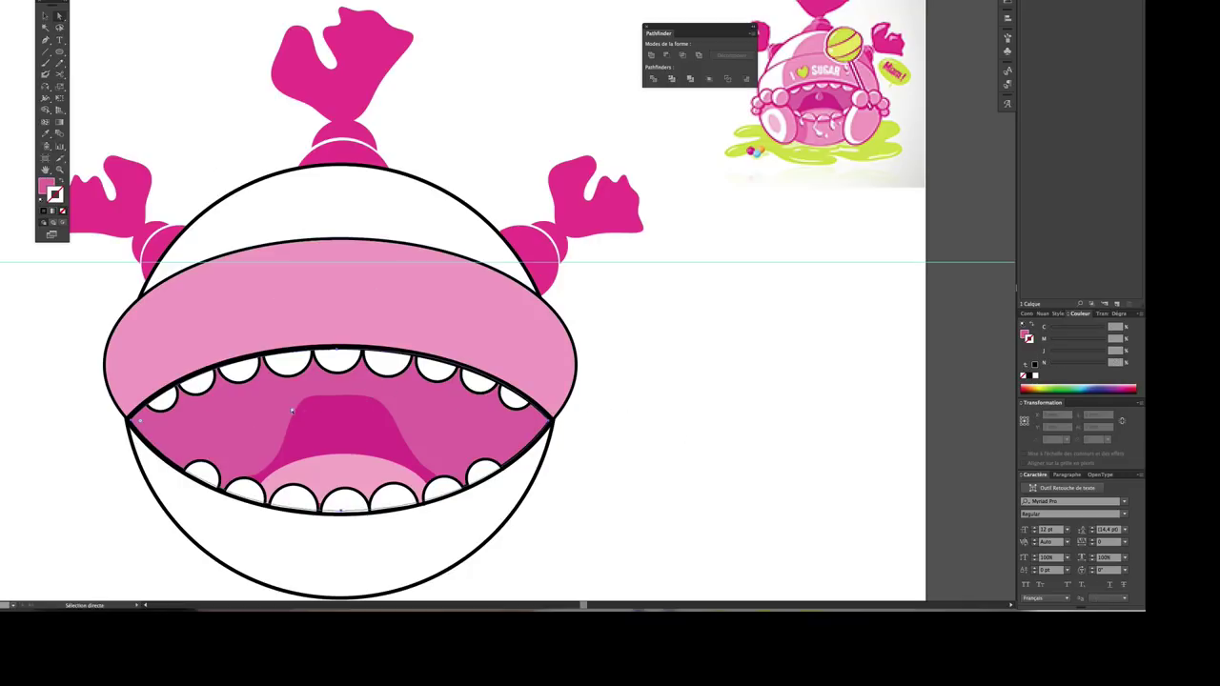
pyautogui.click(46, 186)
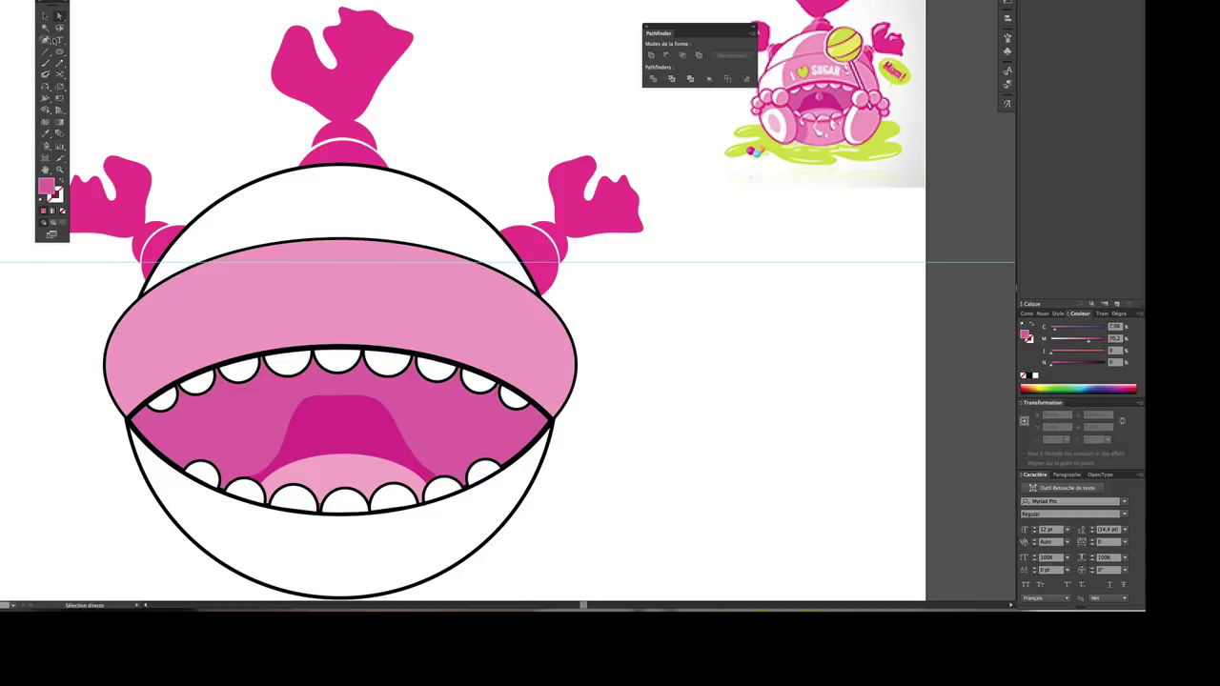
pyautogui.click(45, 40)
pyautogui.click(714, 294)
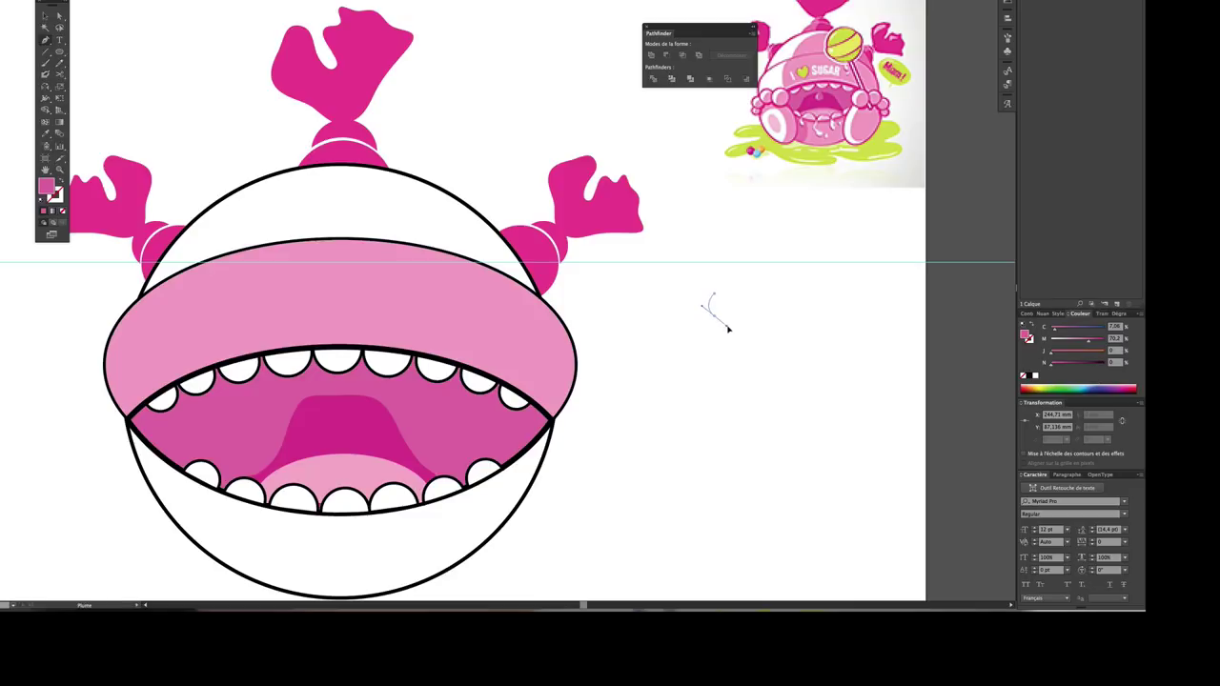
pyautogui.moveTo(715, 316); pyautogui.dragTo(732, 327)
pyautogui.moveTo(714, 303); pyautogui.dragTo(716, 322)
pyautogui.click(711, 300)
# Step: Replace the Pen shape with a Paintbrush droplet, swapping fill and stroke so it is solid pink
pyautogui.keyDown('ctrl'); pyautogui.click(776, 307); pyautogui.keyUp('ctrl')
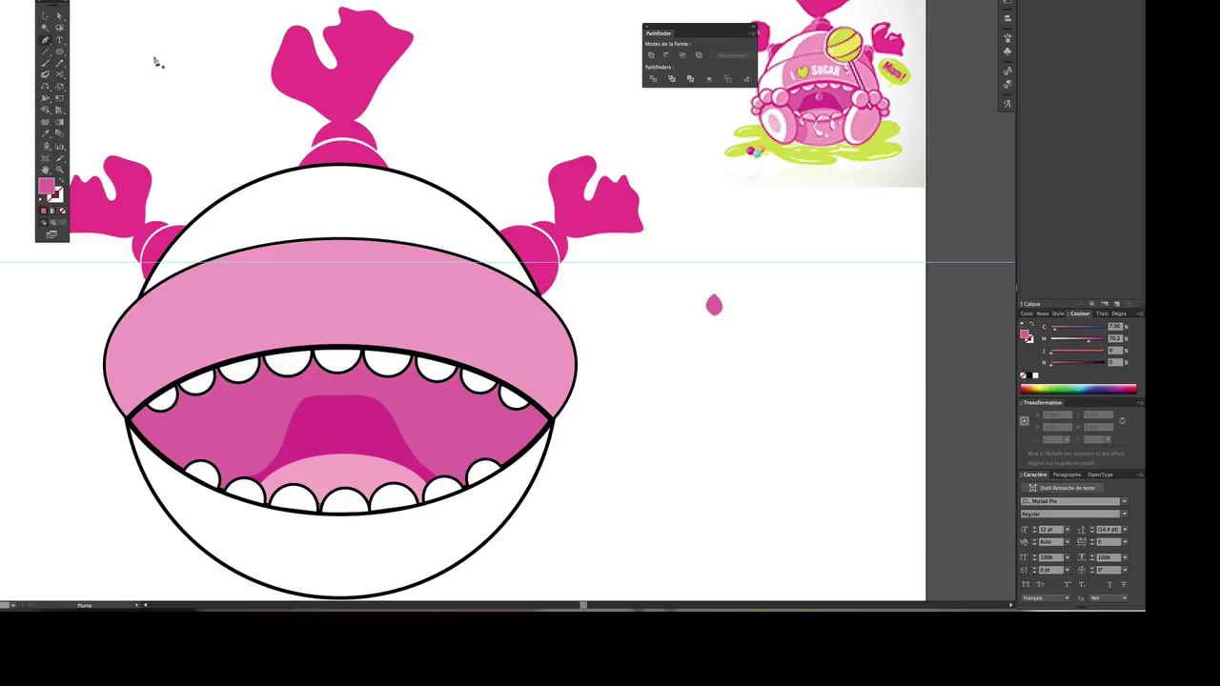
pyautogui.click(45, 16)
pyautogui.click(712, 305)
pyautogui.press('Delete')
pyautogui.press('b')
pyautogui.moveTo(710, 283)
pyautogui.mouseDown()
pyautogui.moveTo(702, 322)
pyautogui.moveTo(721, 326)
pyautogui.moveTo(731, 298)
pyautogui.moveTo(709, 279)
pyautogui.mouseUp()
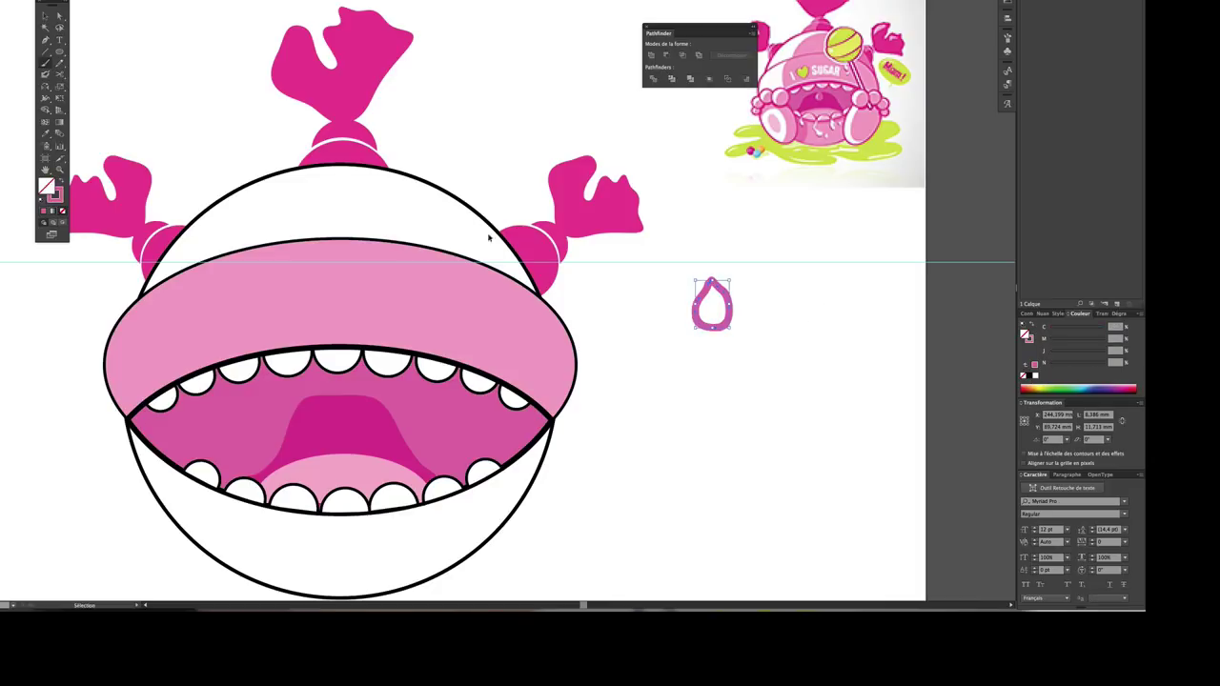
pyautogui.click(59, 180)
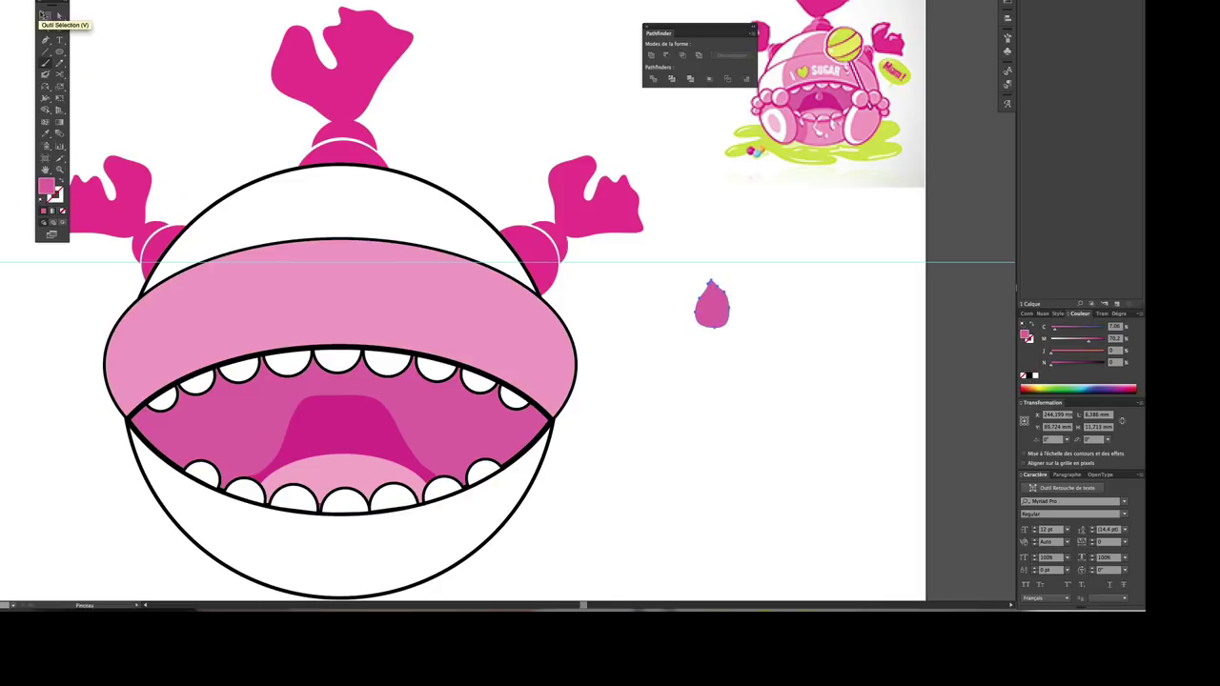
# Step: Shrink the pink drop to about half its size
pyautogui.click(45, 15)
pyautogui.click(676, 335)
pyautogui.click(715, 318)
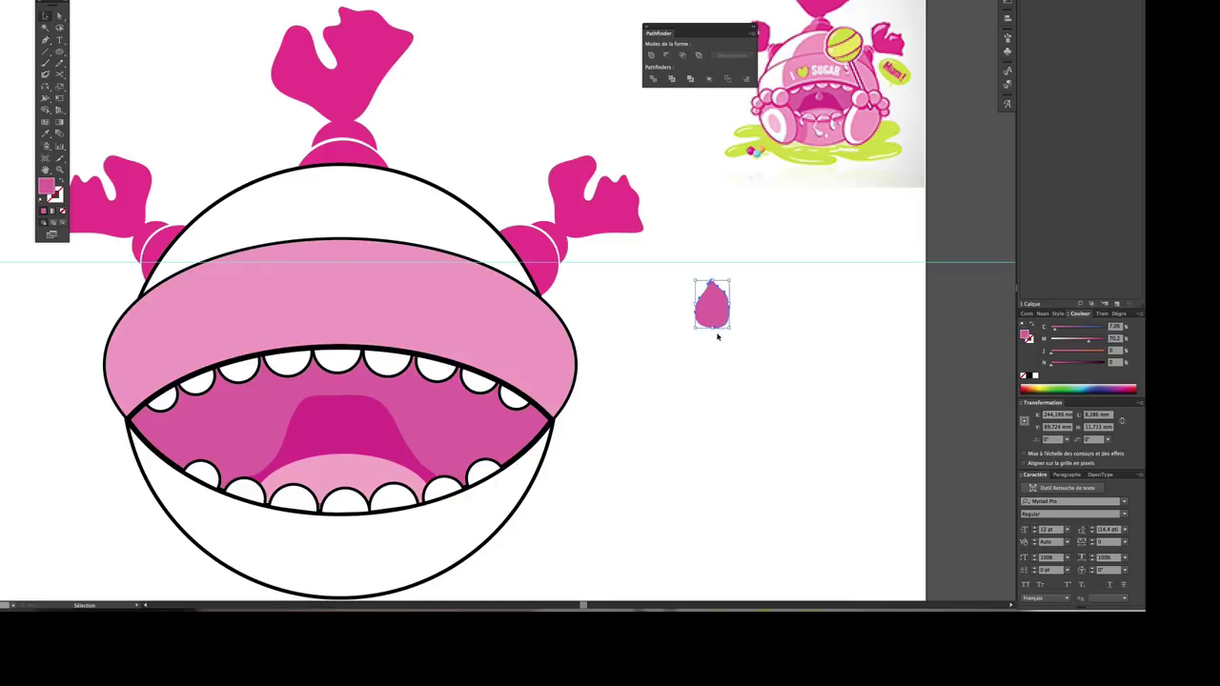
pyautogui.moveTo(715, 320)
pyautogui.mouseDown()
pyautogui.moveTo(729, 364)
pyautogui.moveTo(730, 352)
pyautogui.mouseUp()
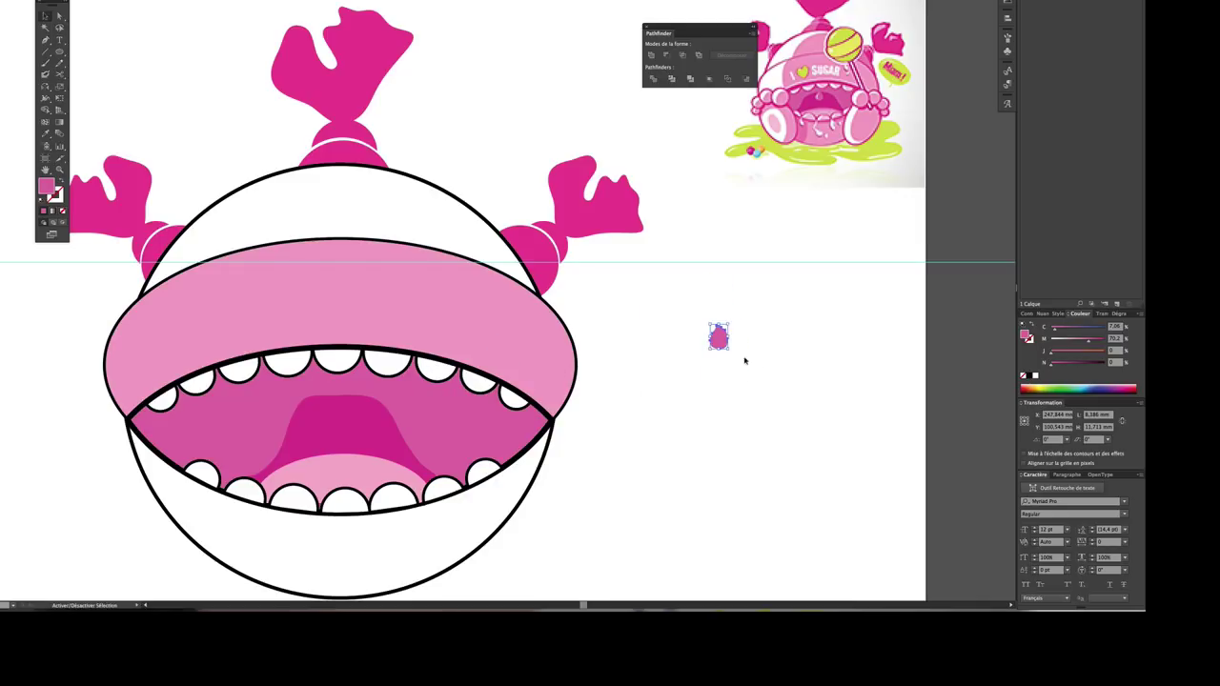
pyautogui.click(733, 354)
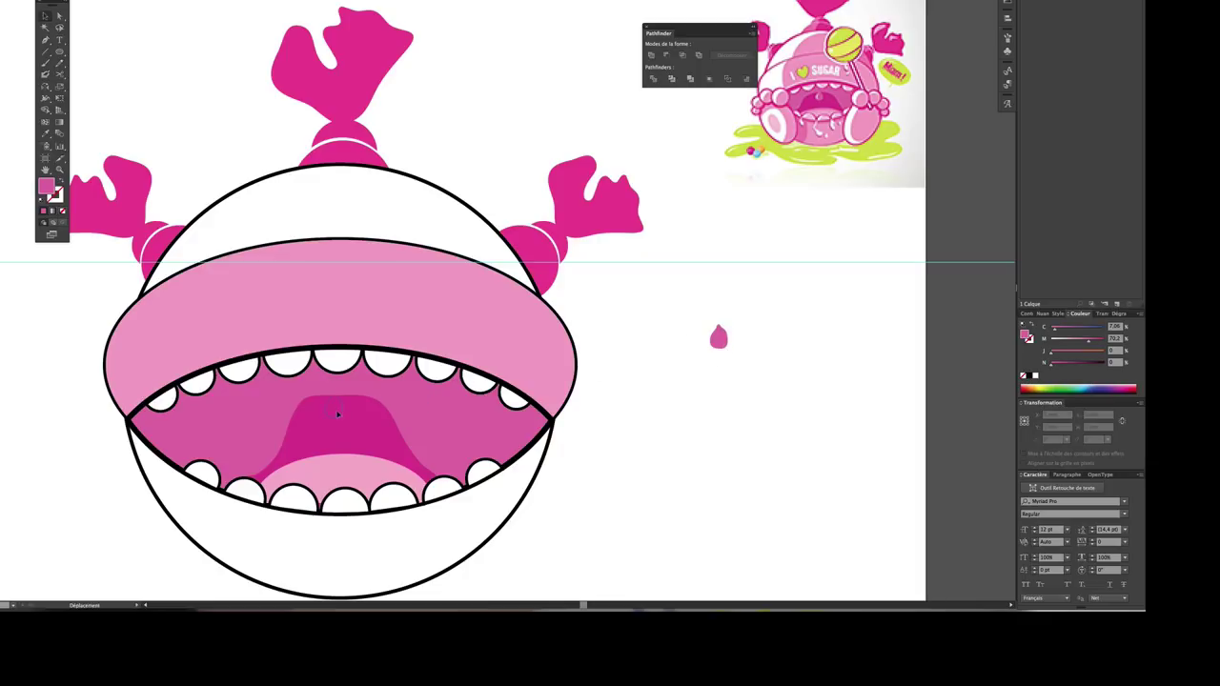
# Step: Move the drop onto the tongue and nudge it up near the tongue's top
pyautogui.moveTo(718, 336); pyautogui.dragTo(342, 415)
pyautogui.click(340, 414)
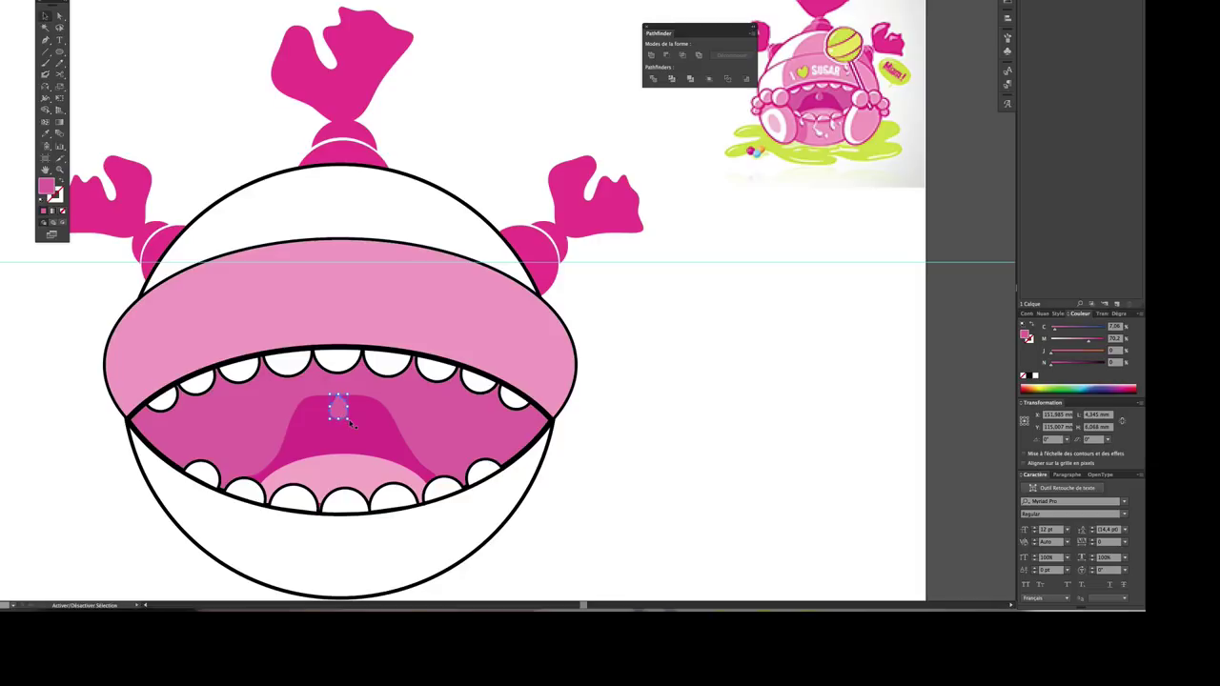
pyautogui.click(347, 417)
pyautogui.moveTo(345, 416); pyautogui.dragTo(344, 414)
pyautogui.click(683, 430)
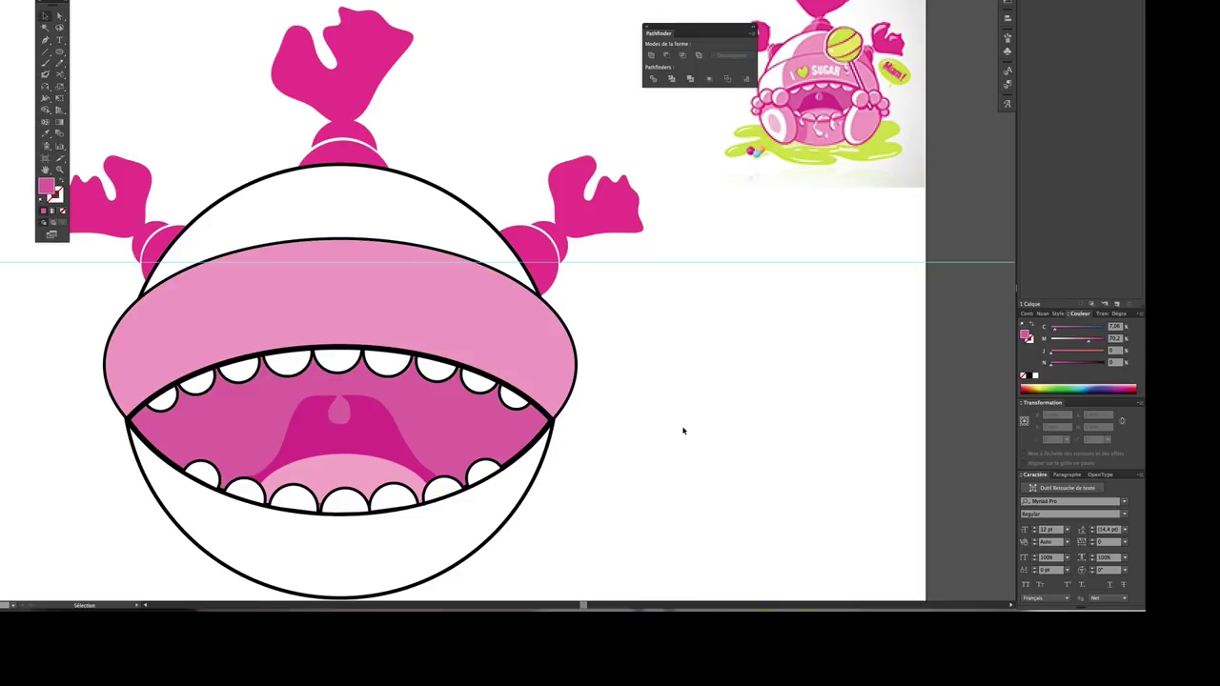
# Step: Stretch the tongue's bottom edge slightly further down
pyautogui.click(357, 408)
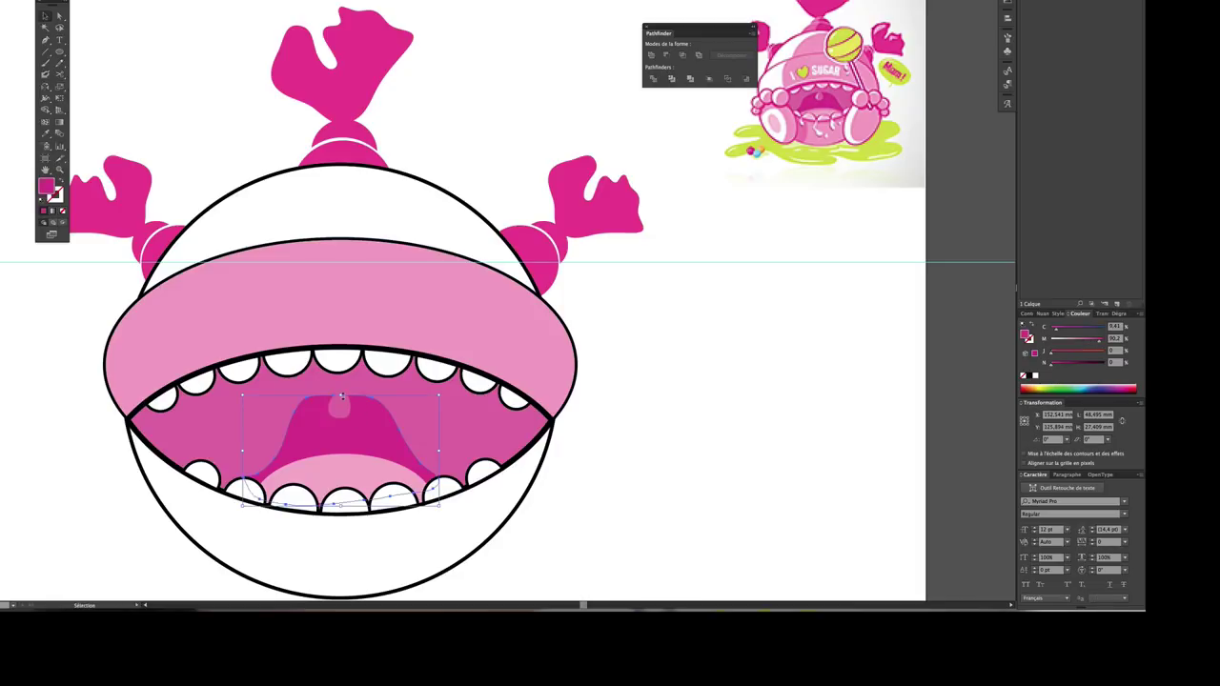
pyautogui.click(342, 389)
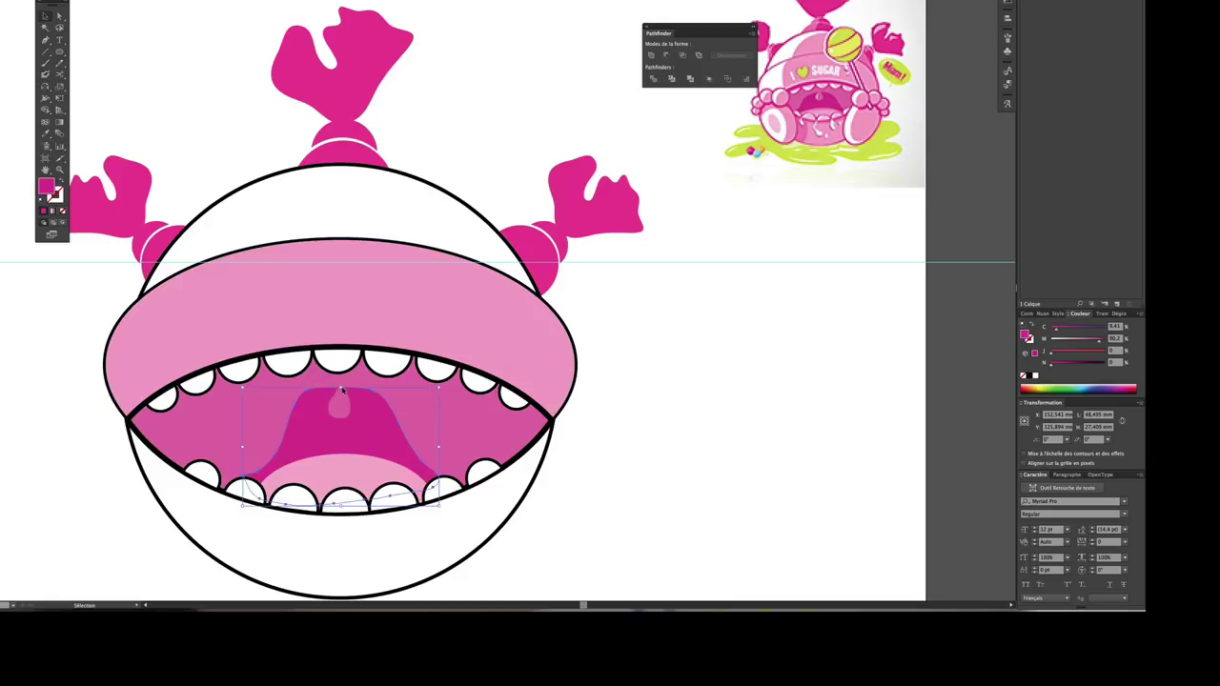
pyautogui.moveTo(341, 504); pyautogui.dragTo(341, 512)
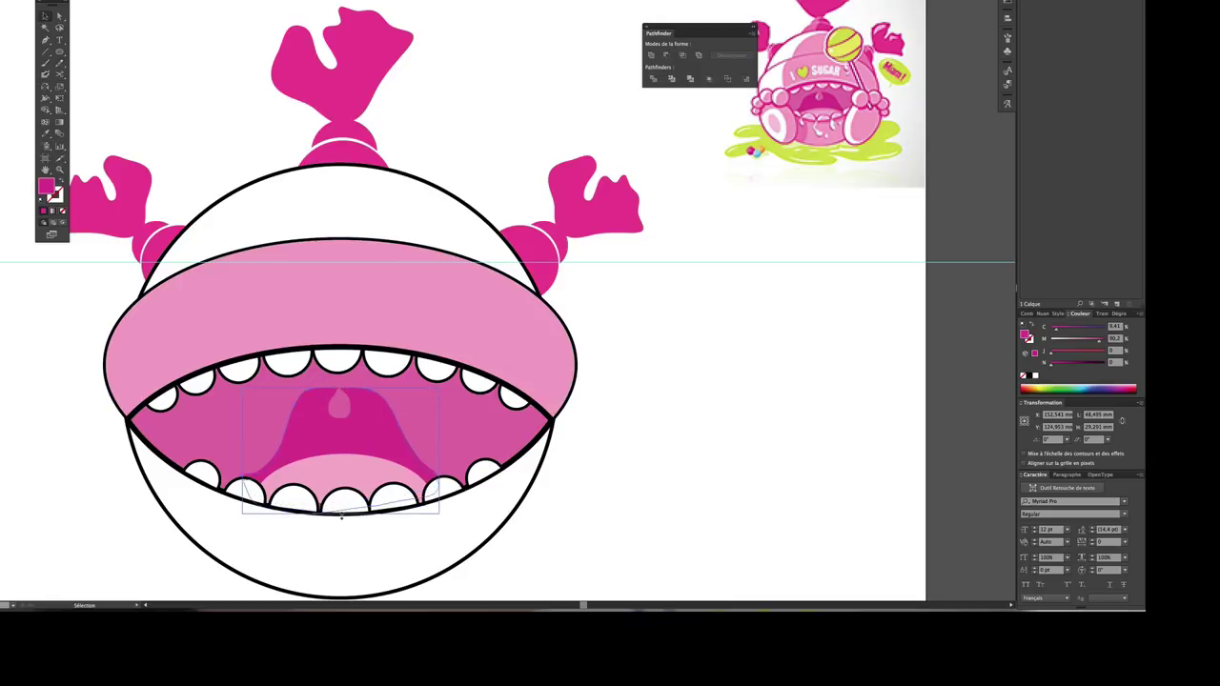
pyautogui.click(588, 507)
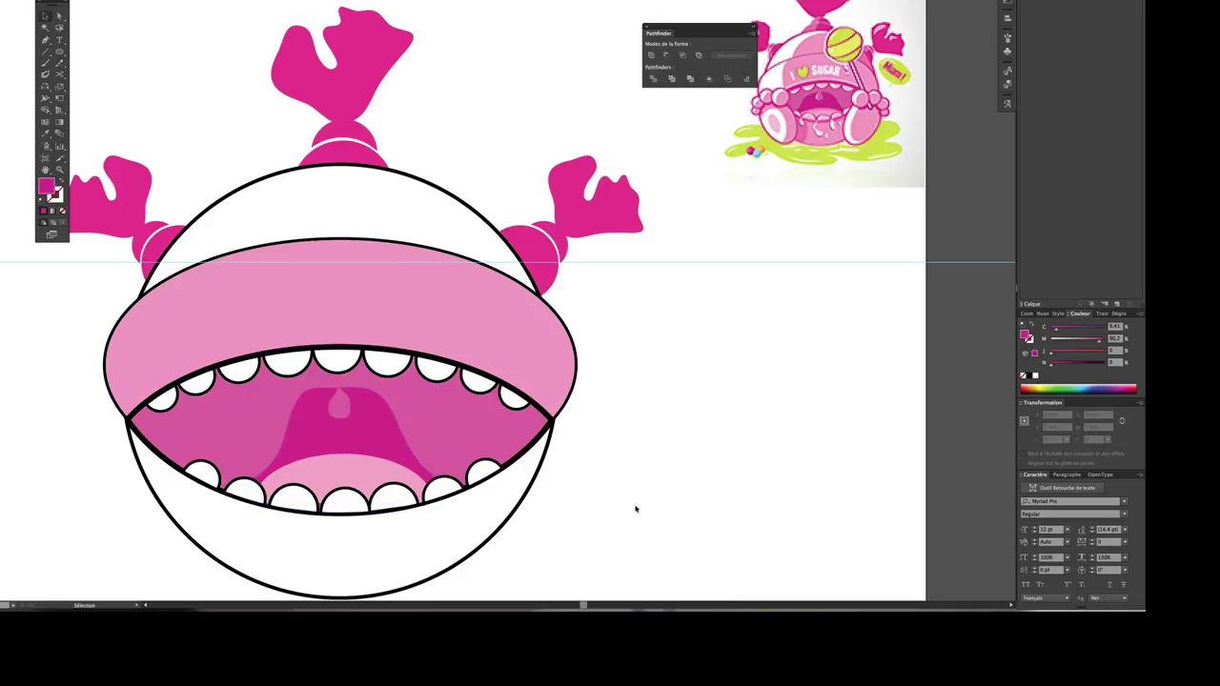
# Step: Check the uvula's lighter pink colour, then zoom out and back in on the artwork
pyautogui.click(344, 408)
pyautogui.click(686, 422)
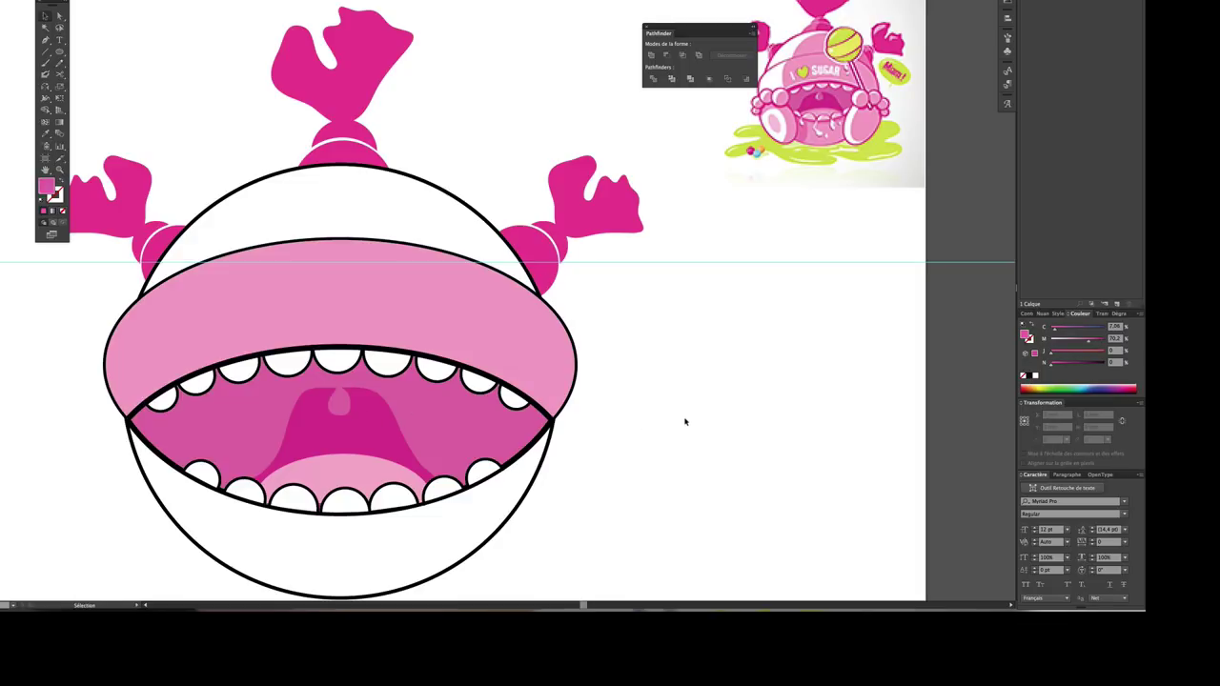
pyautogui.hotkey('ctrl', '-')
pyautogui.hotkey('ctrl', '-')
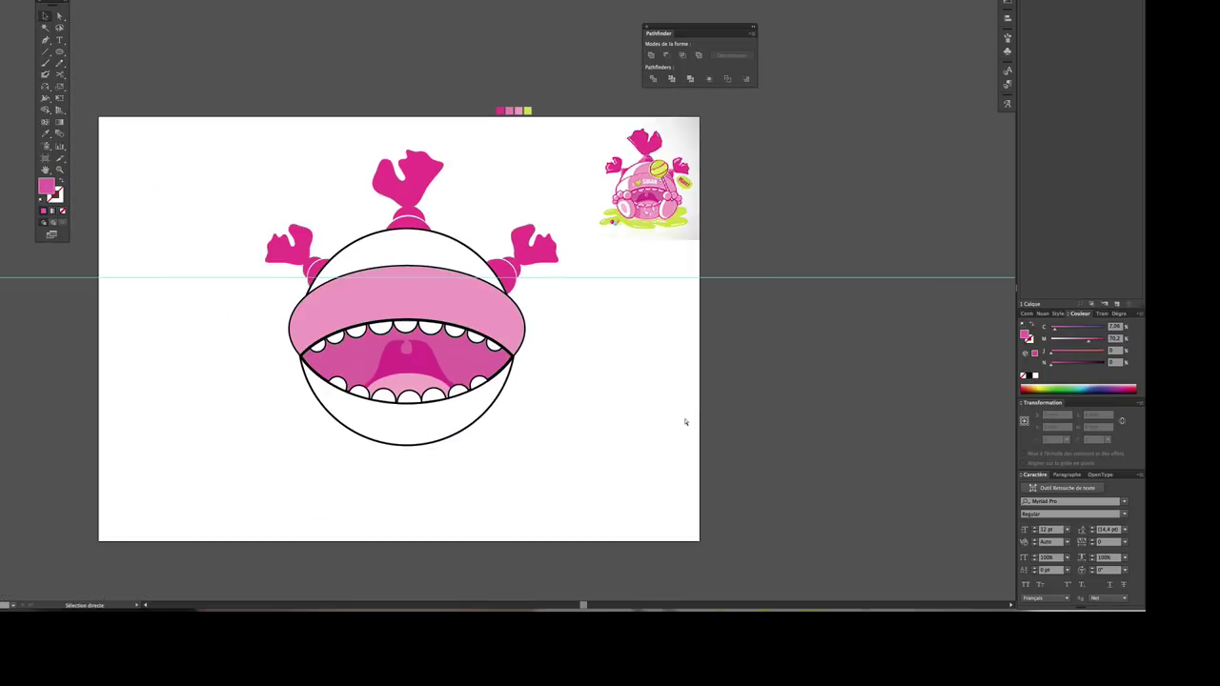
pyautogui.hotkey('ctrl', '+')
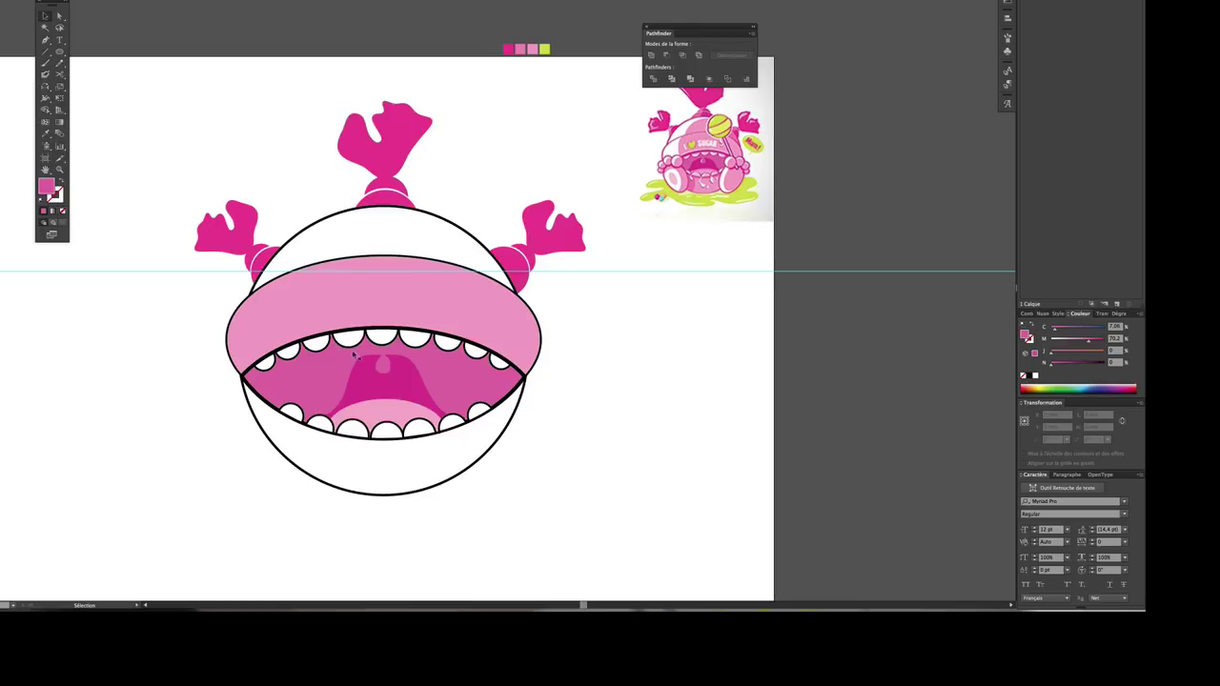
pyautogui.scroll(-2, 576, 439)
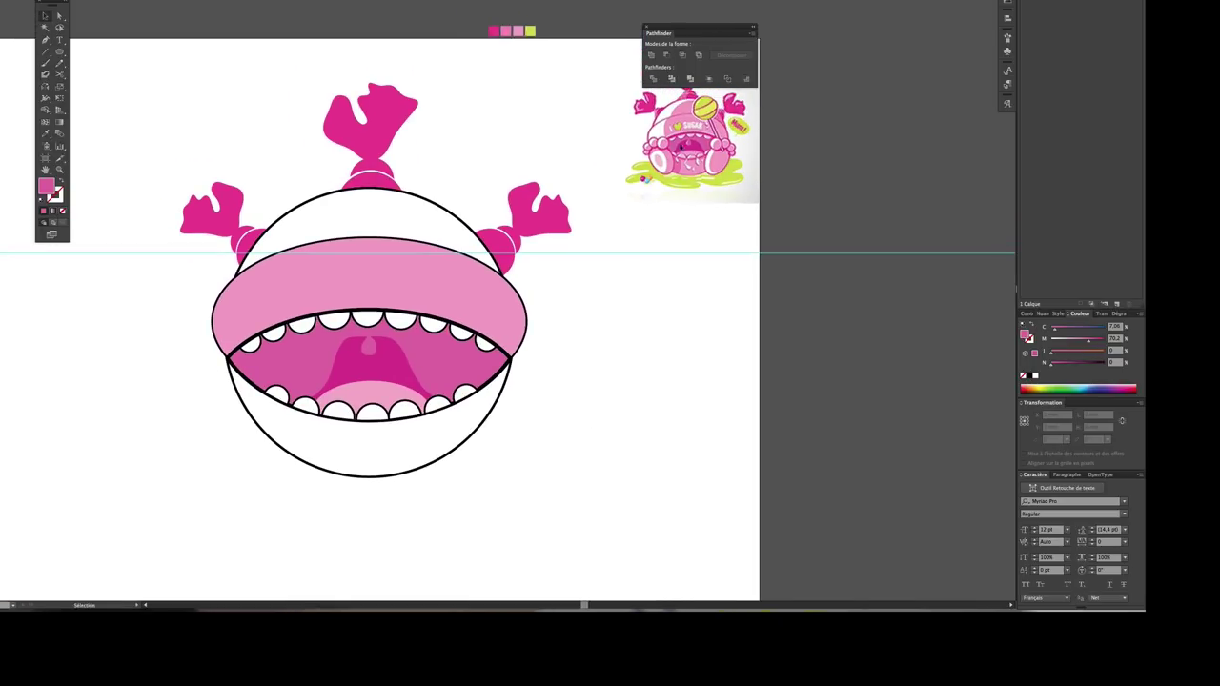
# Step: Draw a tall ellipse right of the head, styled like the head circle: white fill, black outline
pyautogui.click(59, 51)
pyautogui.moveTo(63, 56); pyautogui.dragTo(105, 74)
pyautogui.moveTo(598, 314); pyautogui.dragTo(670, 420)
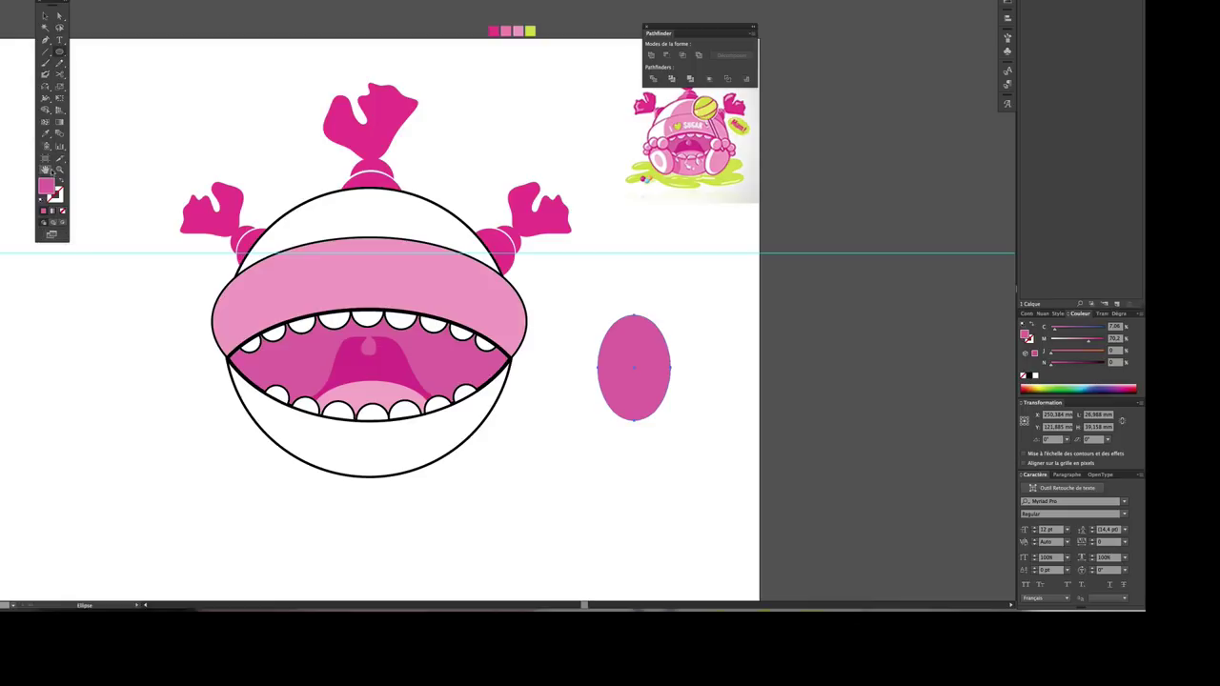
pyautogui.click(44, 134)
pyautogui.click(363, 227)
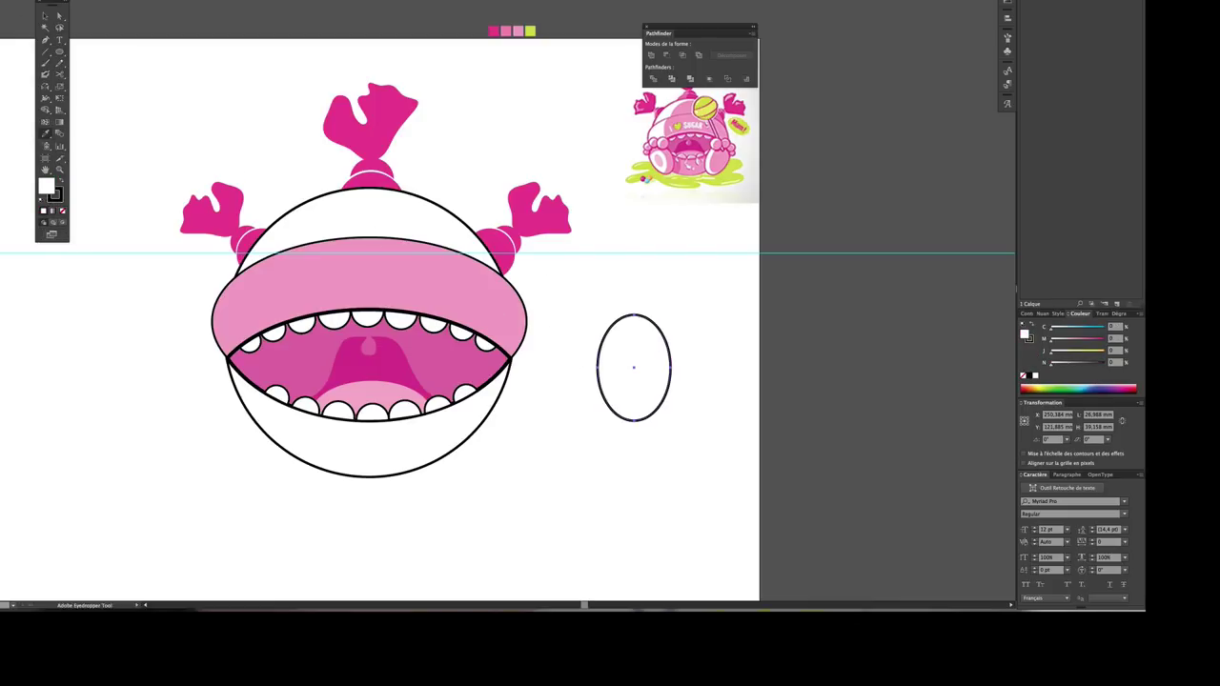
# Step: Draw a small circle at the ellipse's upper right
pyautogui.press('v')
pyautogui.click(684, 381)
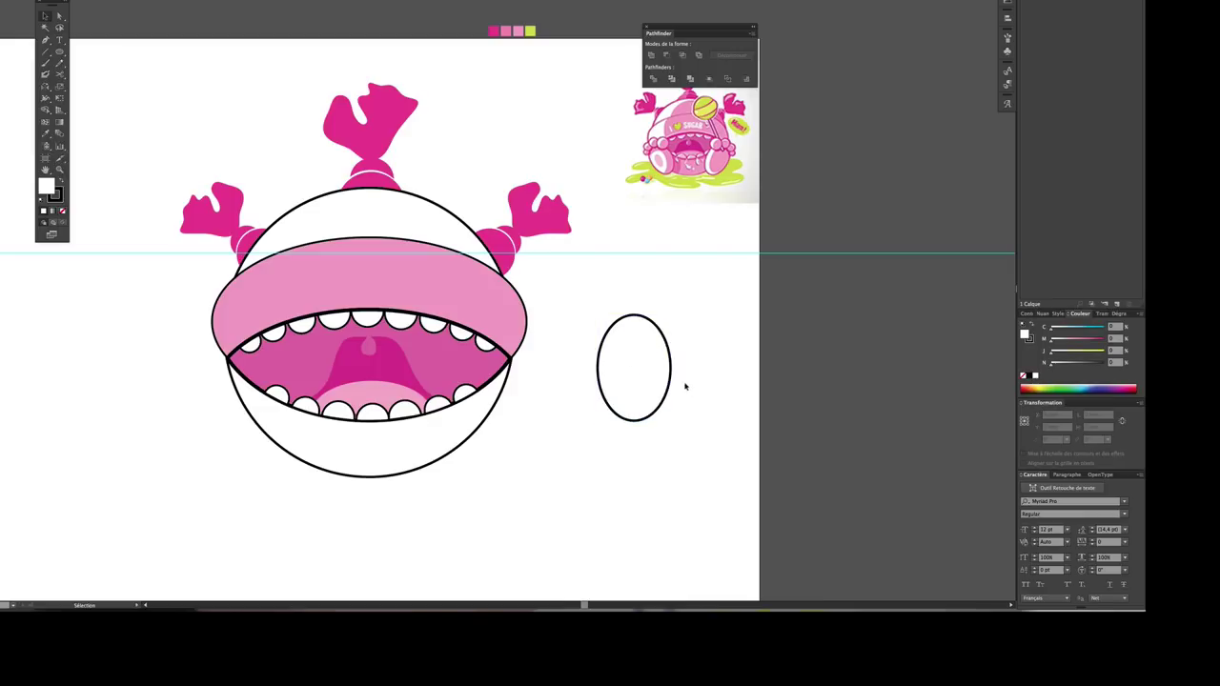
pyautogui.click(667, 395)
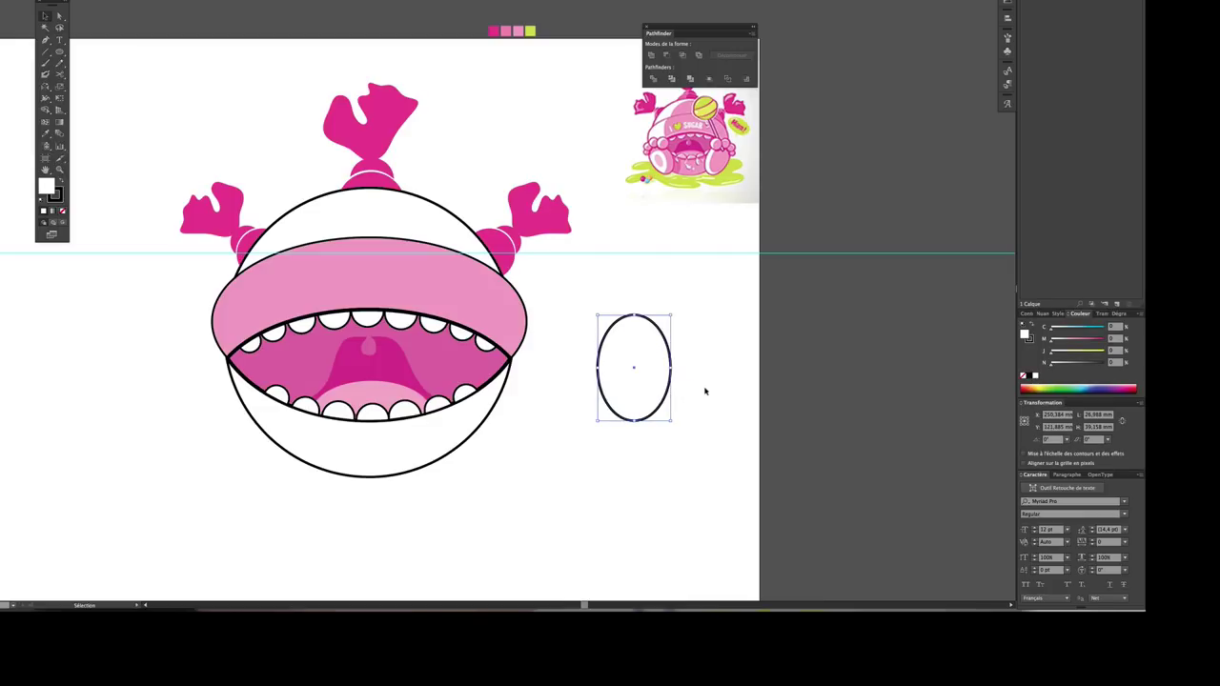
pyautogui.click(705, 390)
pyautogui.click(60, 52)
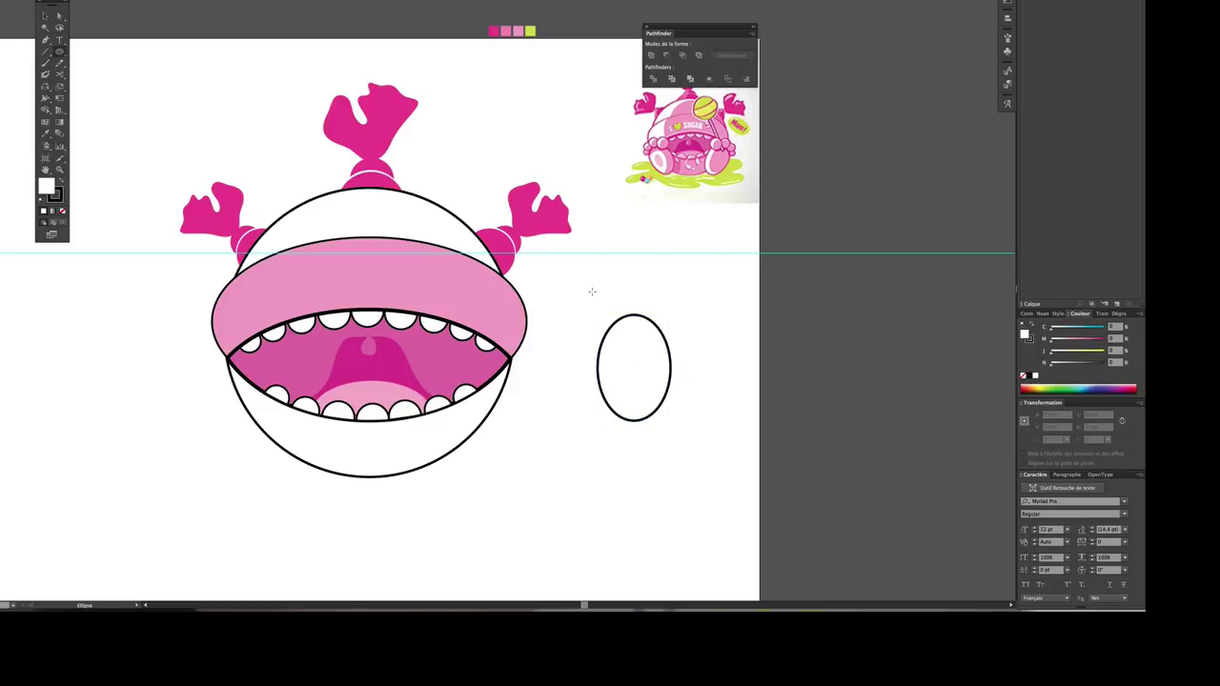
pyautogui.moveTo(660, 328); pyautogui.dragTo(689, 354)
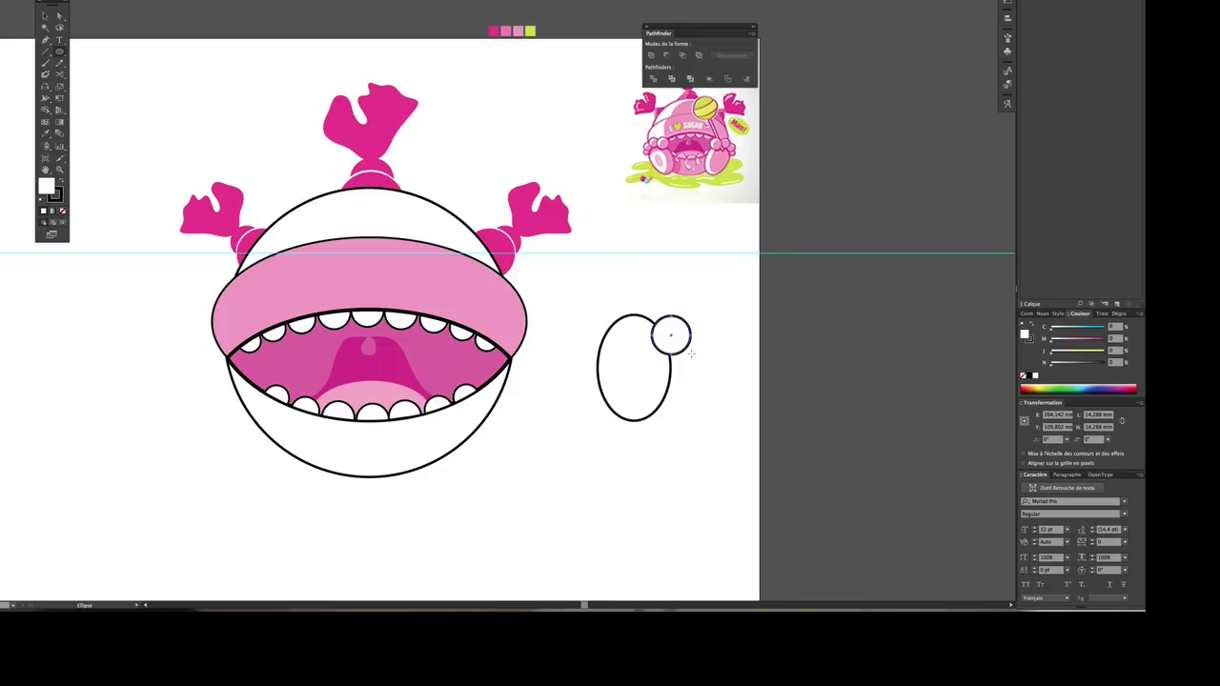
# Step: Move the small circle onto the oval's top, shrink it slightly, and duplicate it leftward
pyautogui.click(45, 17)
pyautogui.moveTo(672, 350); pyautogui.dragTo(648, 333)
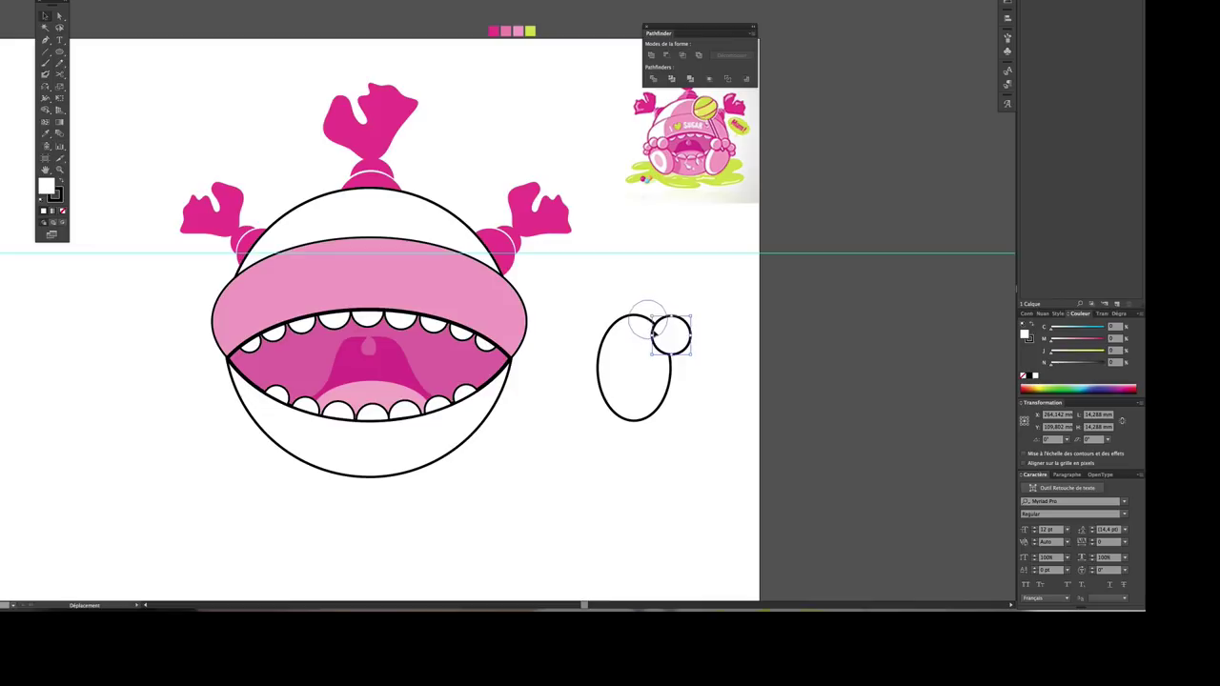
pyautogui.click(738, 341)
pyautogui.click(648, 308)
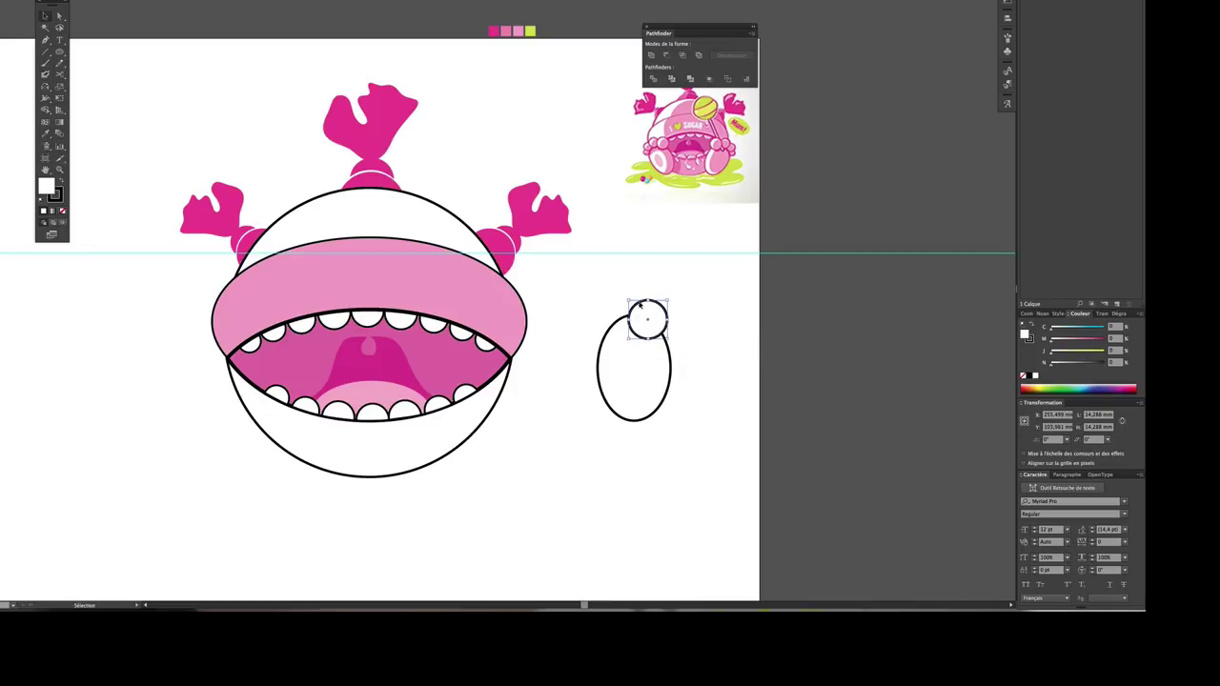
pyautogui.moveTo(627, 301); pyautogui.dragTo(633, 305)
pyautogui.click(673, 318)
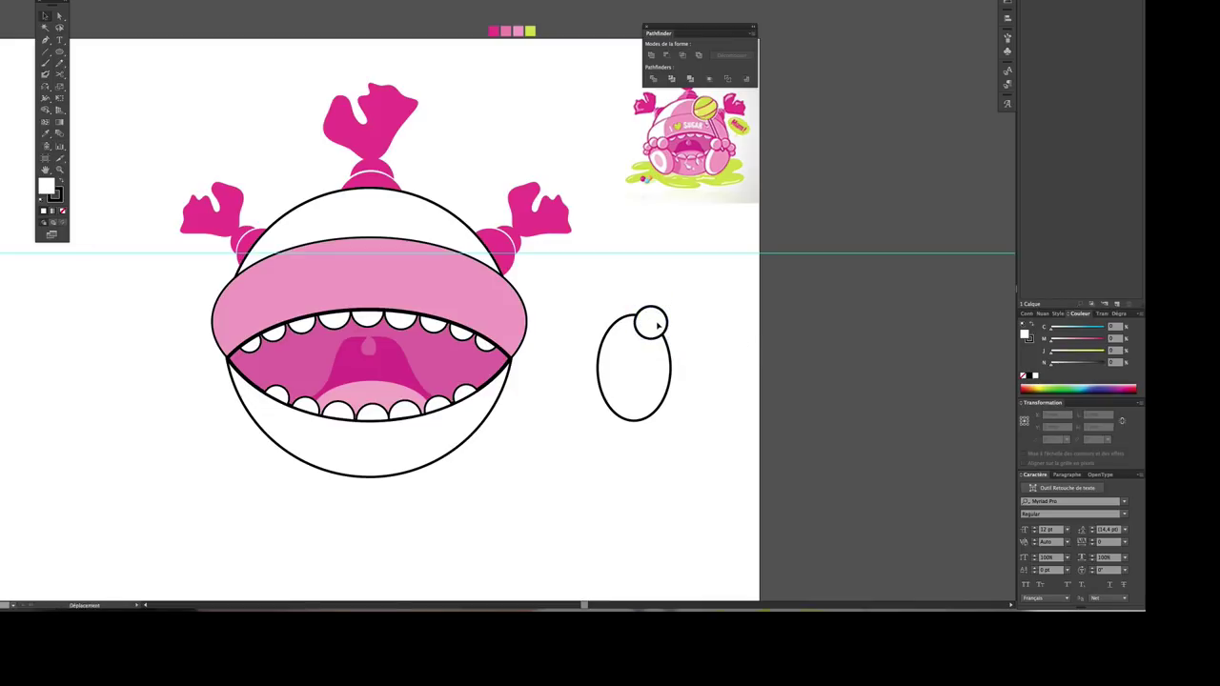
pyautogui.click(653, 324)
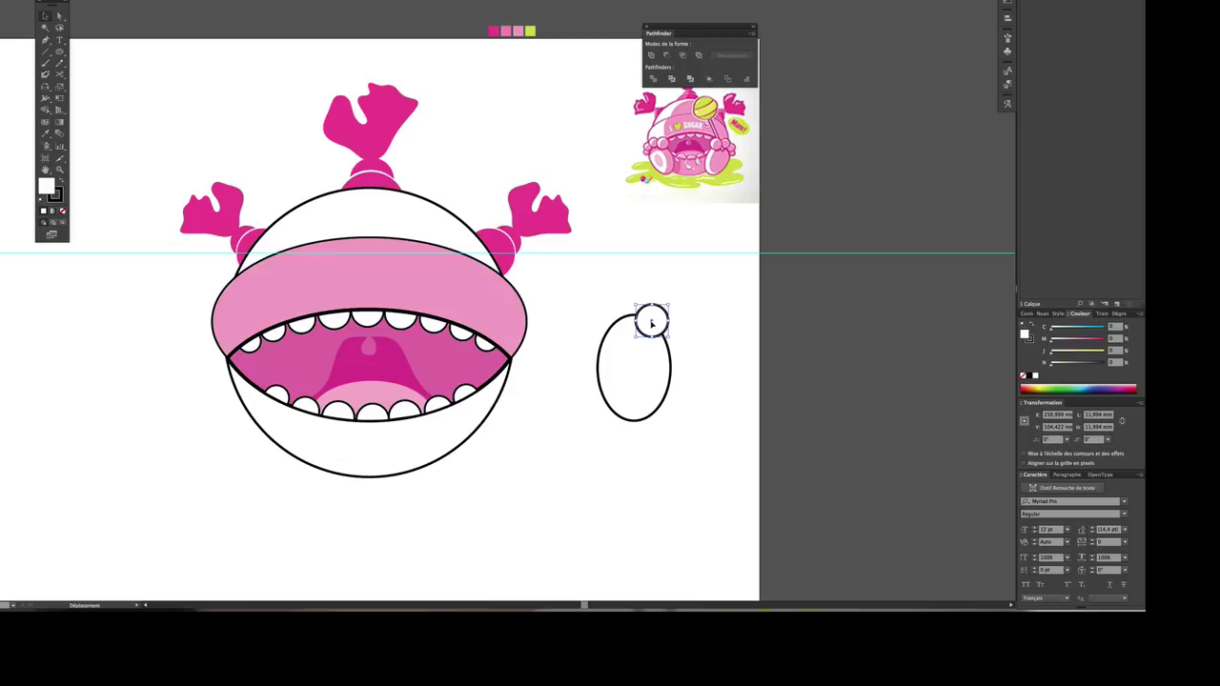
pyautogui.moveTo(655, 322); pyautogui.dragTo(629, 324)
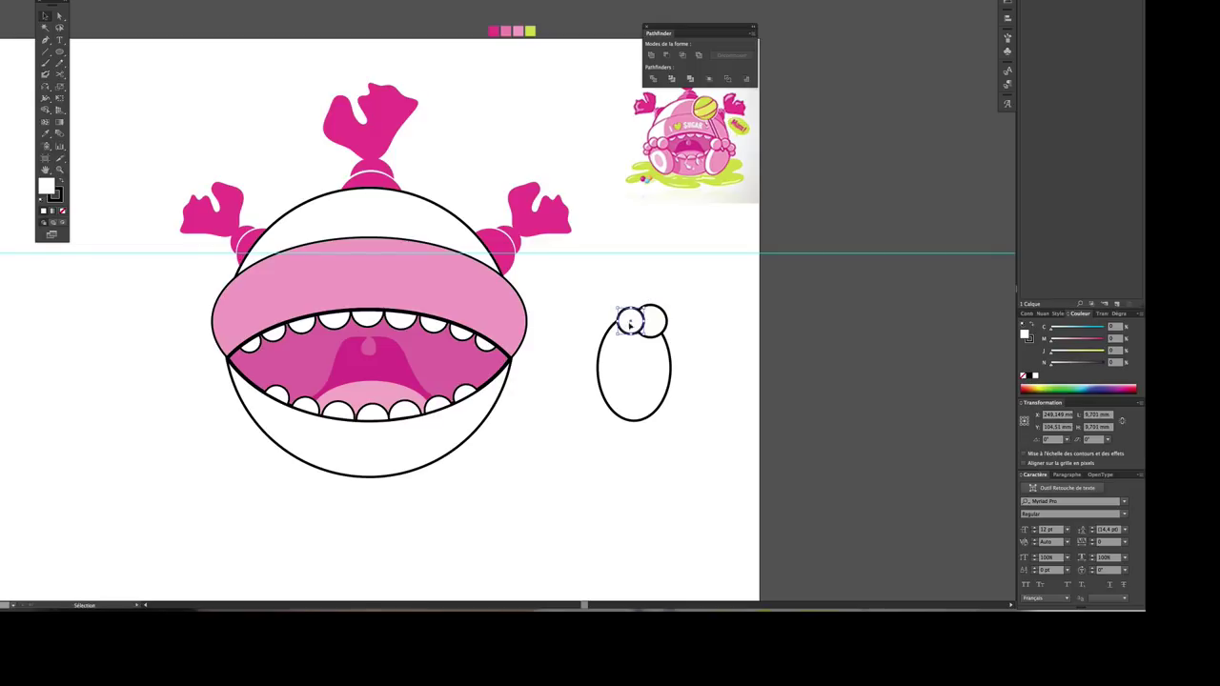
# Step: Select the left finger circle and look through the object arrangement commands
pyautogui.click(724, 321)
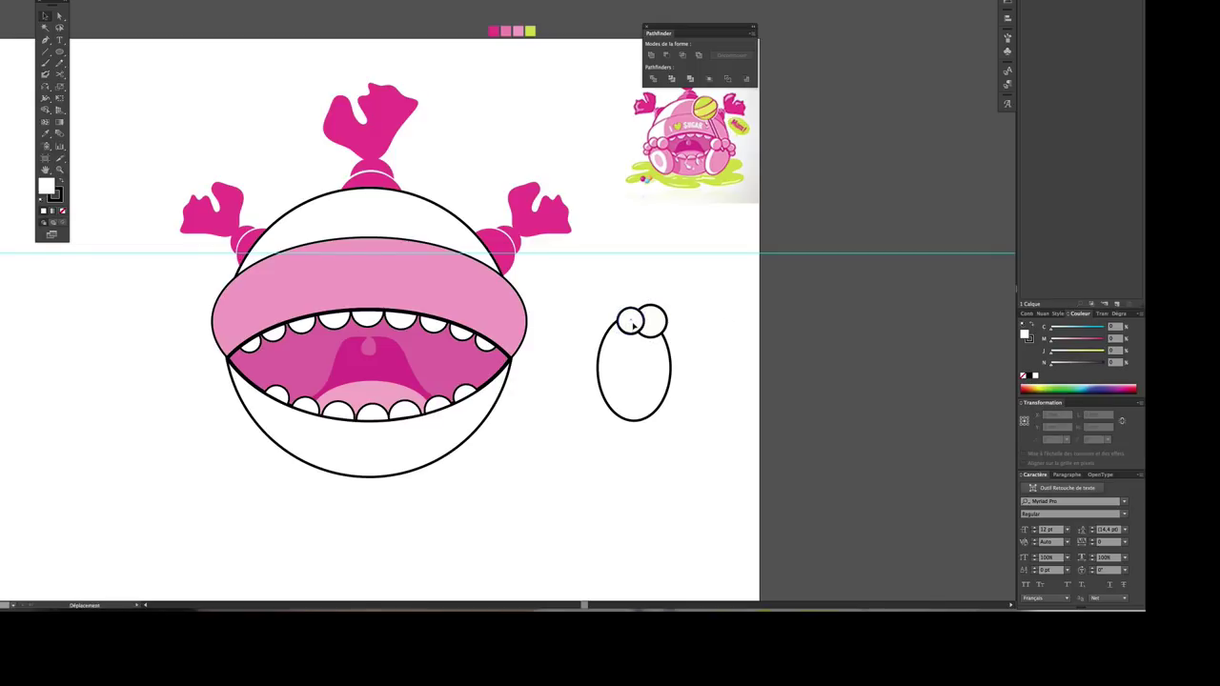
pyautogui.click(633, 324)
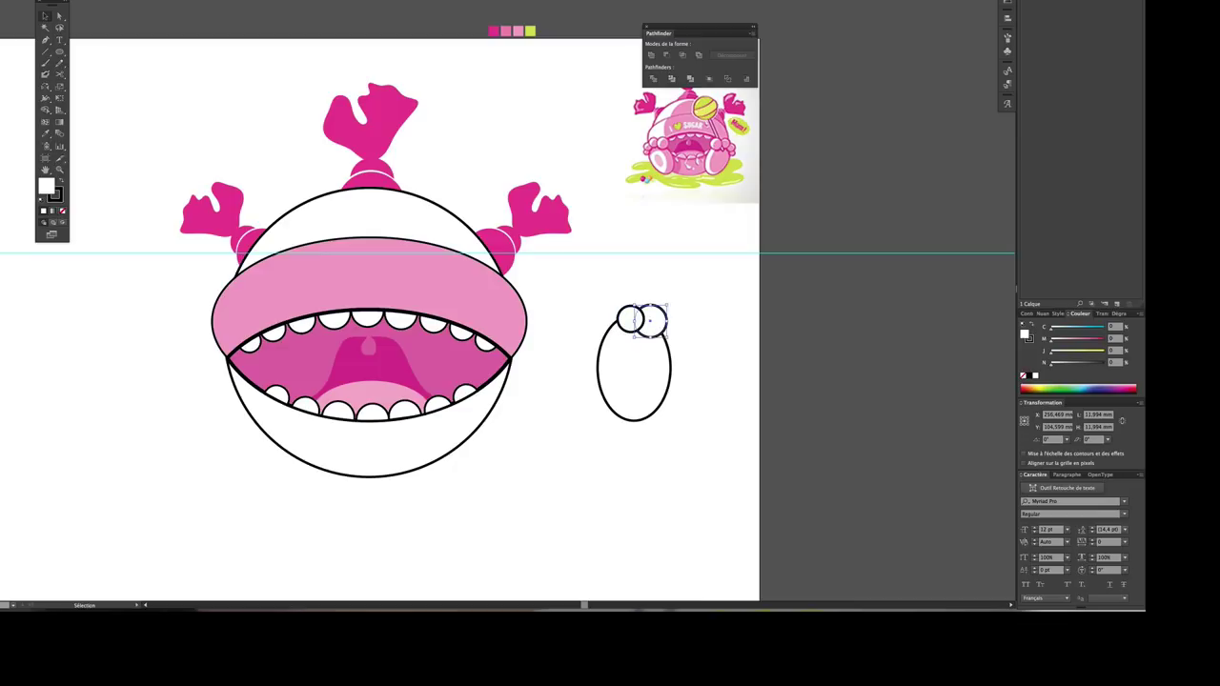
pyautogui.click(76, 0)
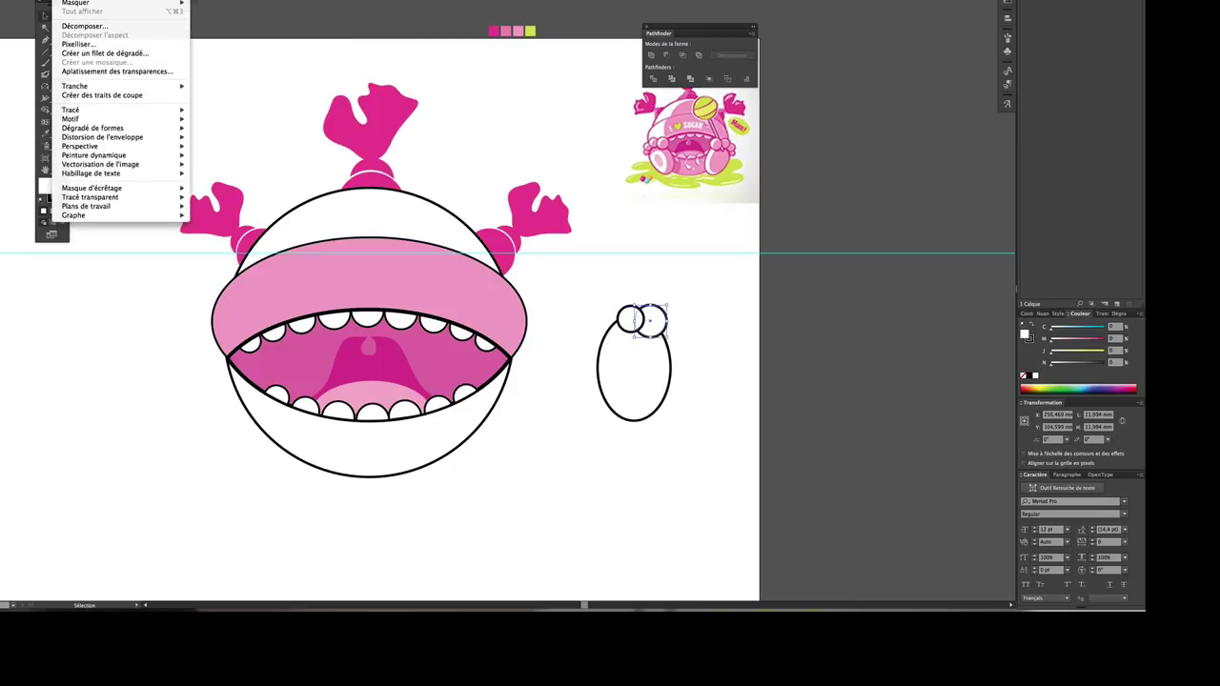
pyautogui.press('Escape')
pyautogui.click(716, 351)
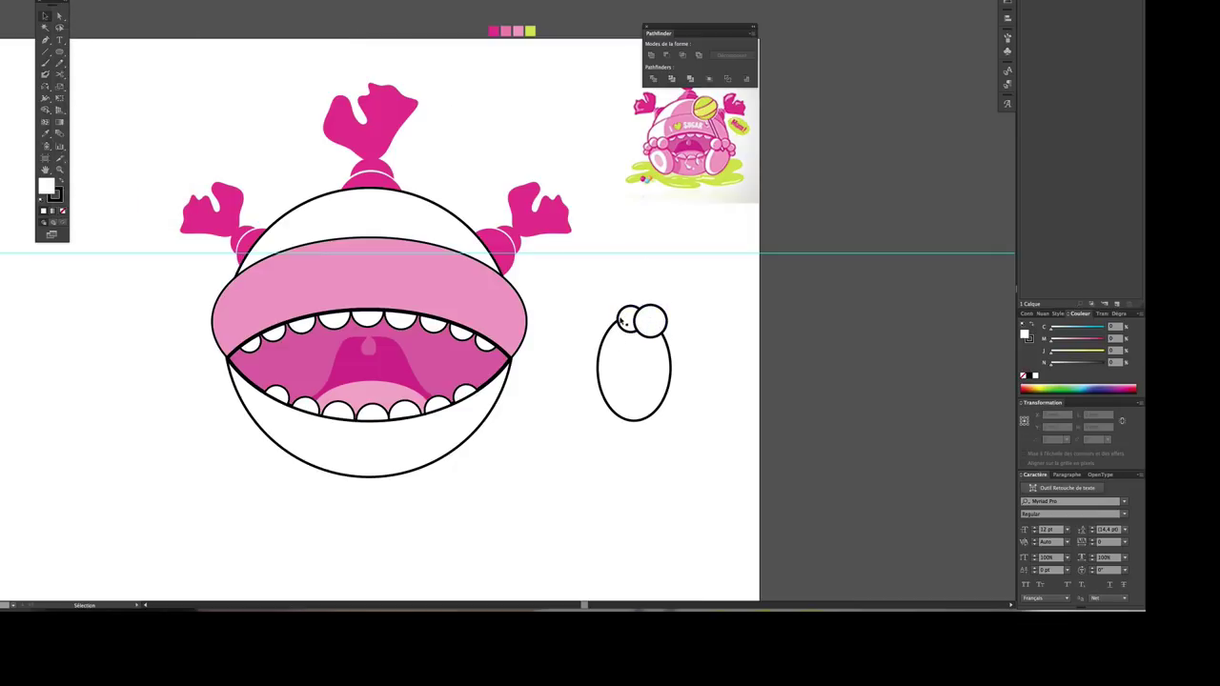
# Step: Add a smaller finger circle at the far left and adjust the finger circles' stacking order
pyautogui.moveTo(615, 323); pyautogui.dragTo(626, 332)
pyautogui.click(762, 333)
pyautogui.click(618, 324)
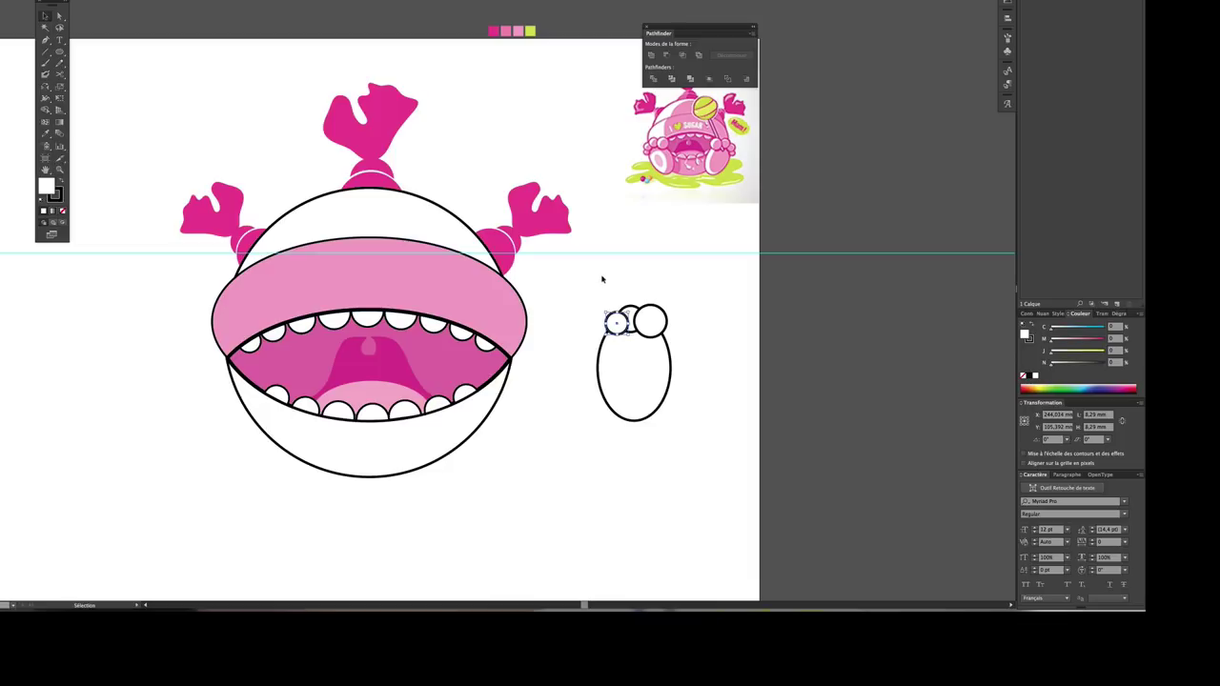
pyautogui.keyDown('shift'); pyautogui.click(650, 321); pyautogui.keyUp('shift')
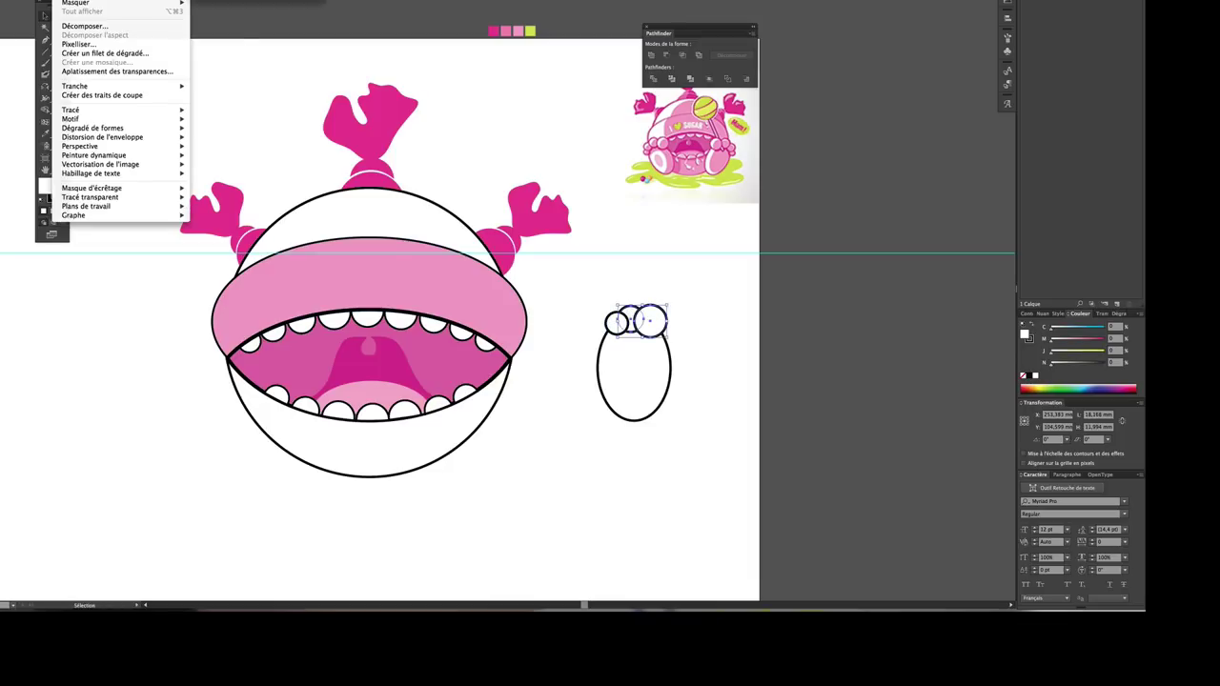
pyautogui.click(627, 293)
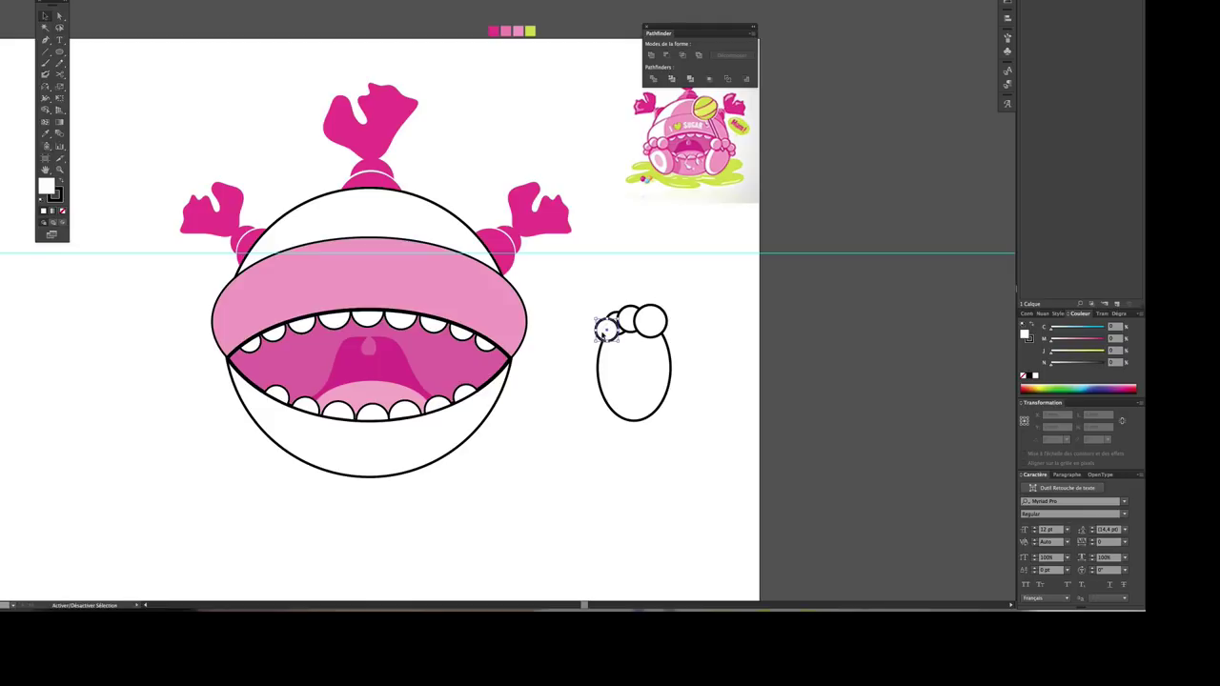
# Step: Select the three finger circles, check the arrangement commands, then select the white palm oval
pyautogui.click(600, 326)
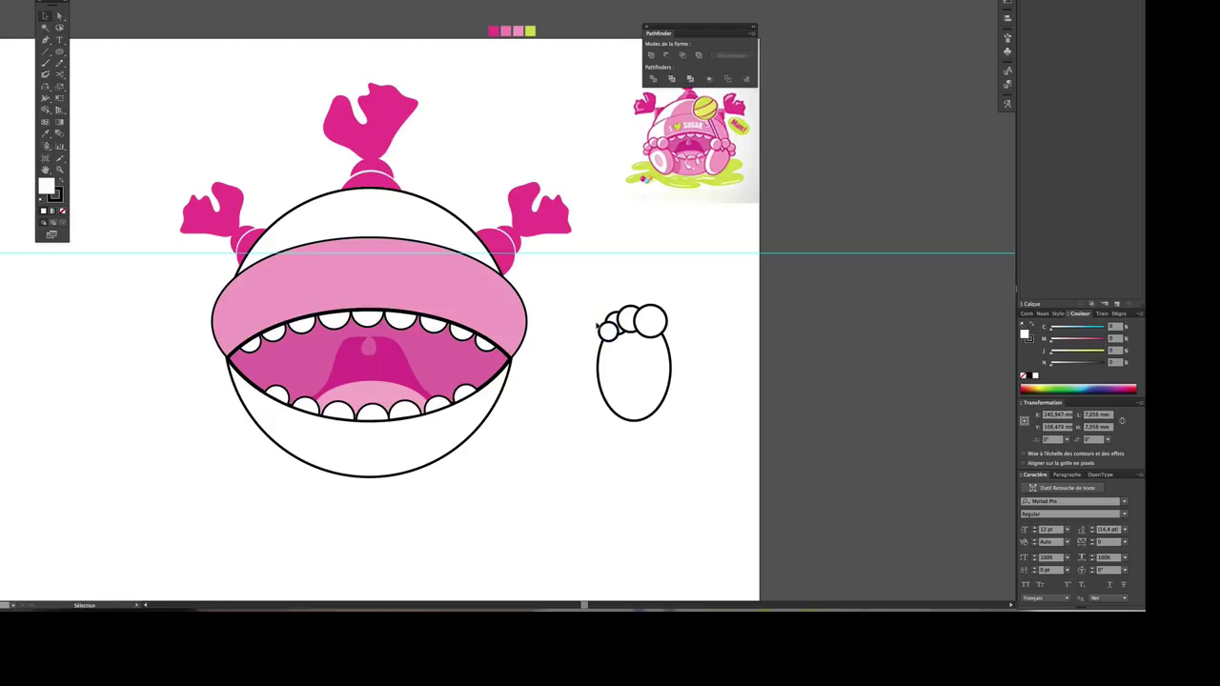
pyautogui.click(612, 336)
pyautogui.keyDown('shift'); pyautogui.click(615, 322); pyautogui.keyUp('shift')
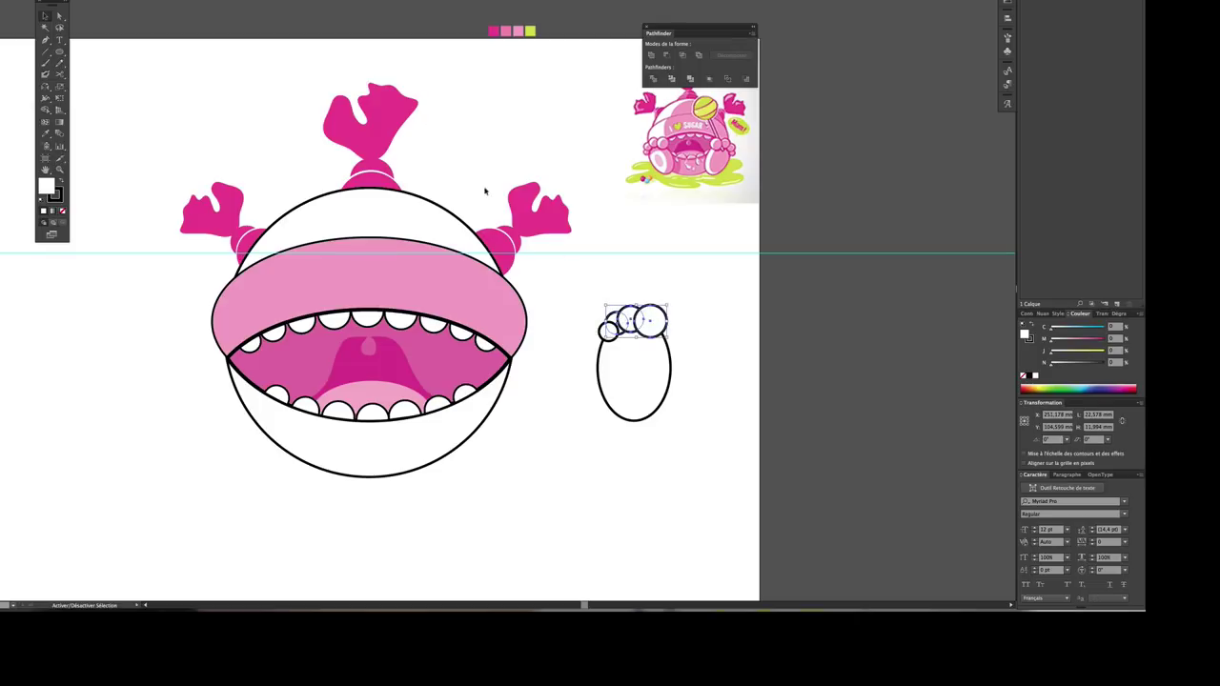
pyautogui.click(76, 0)
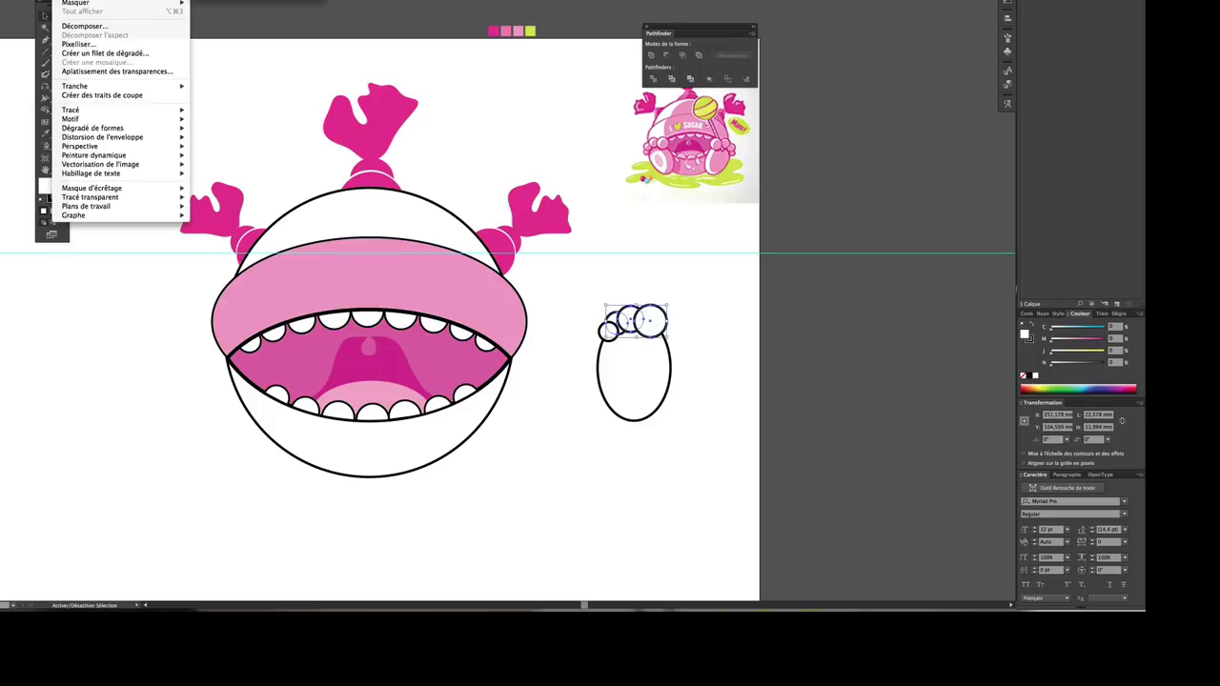
pyautogui.press('Escape')
pyautogui.click(734, 292)
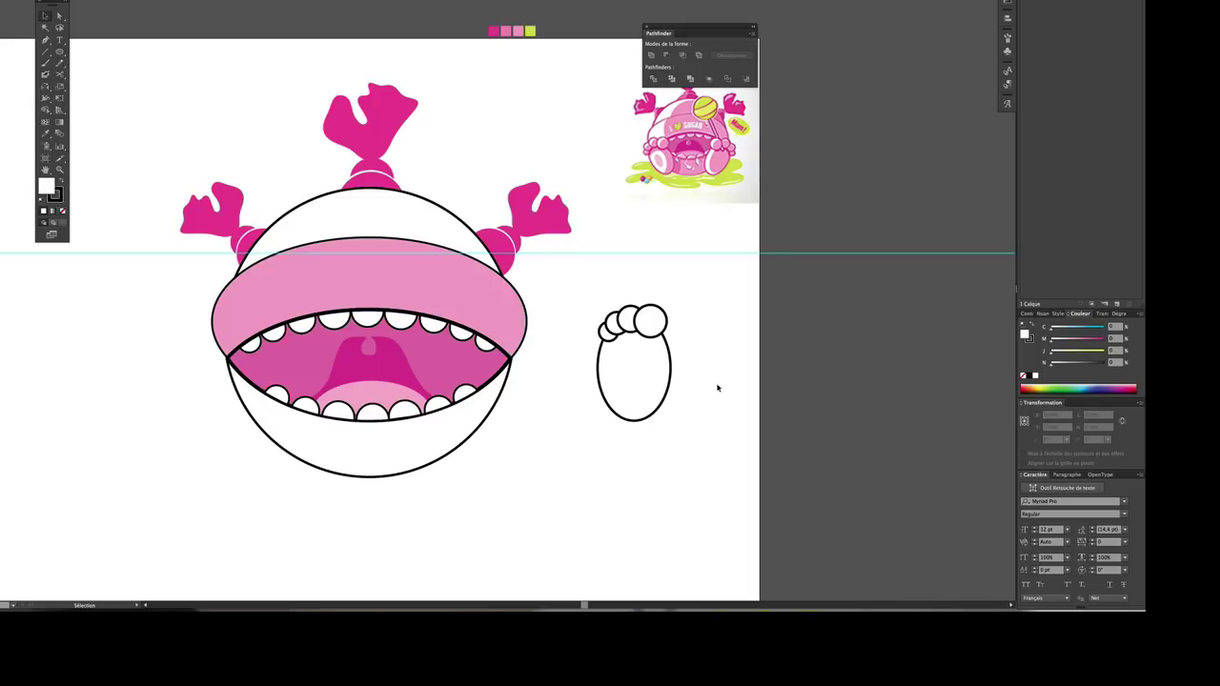
pyautogui.click(670, 383)
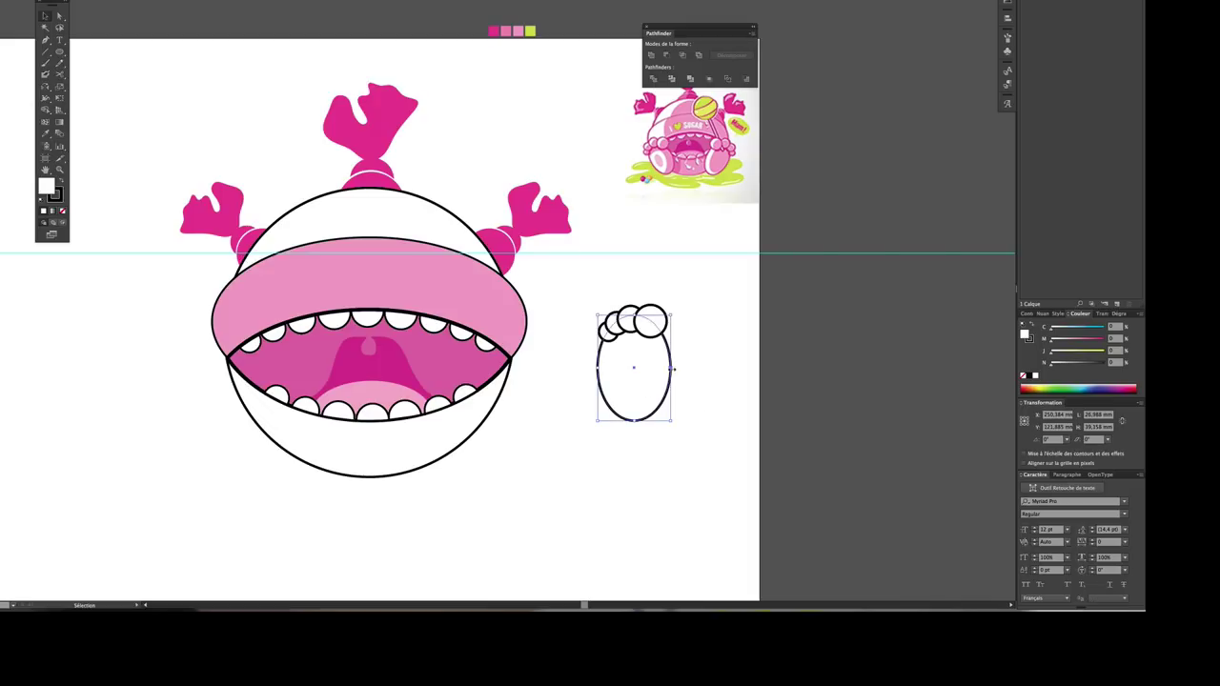
# Step: Narrow the white palm oval from its side handle
pyautogui.moveTo(669, 368); pyautogui.dragTo(666, 368)
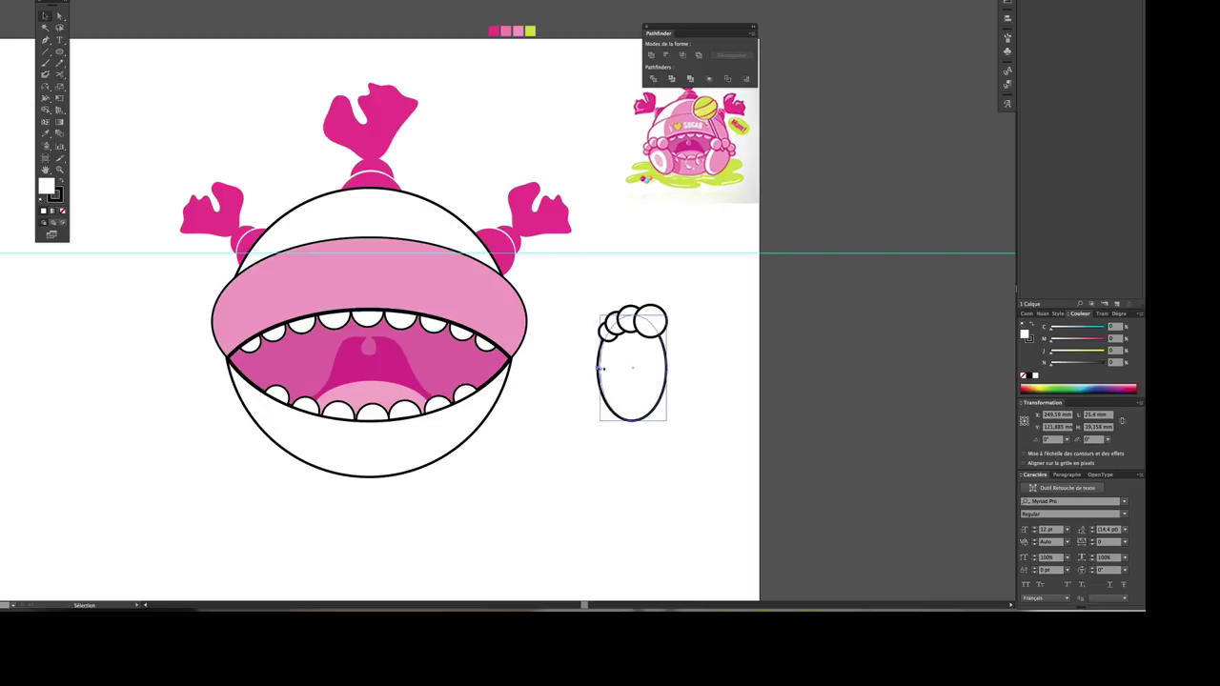
pyautogui.click(601, 370)
pyautogui.click(686, 381)
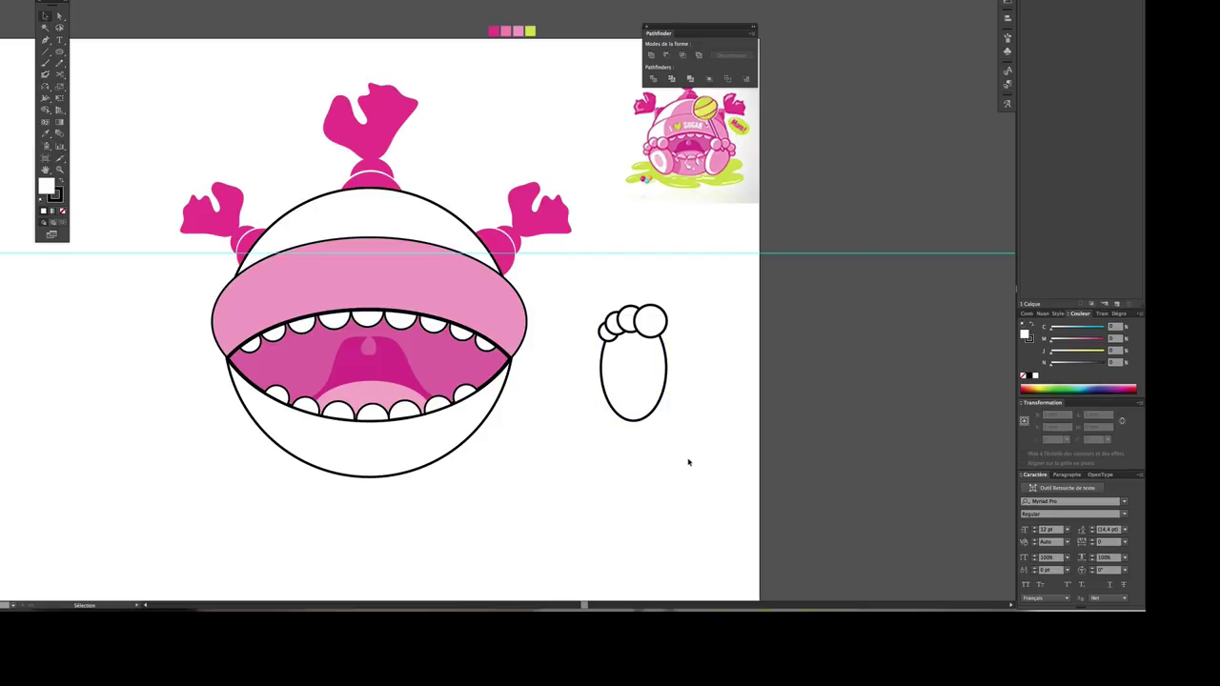
# Step: Select the whole hand, tilt it, and move it onto the face's lower left
pyautogui.moveTo(688, 462); pyautogui.dragTo(585, 282)
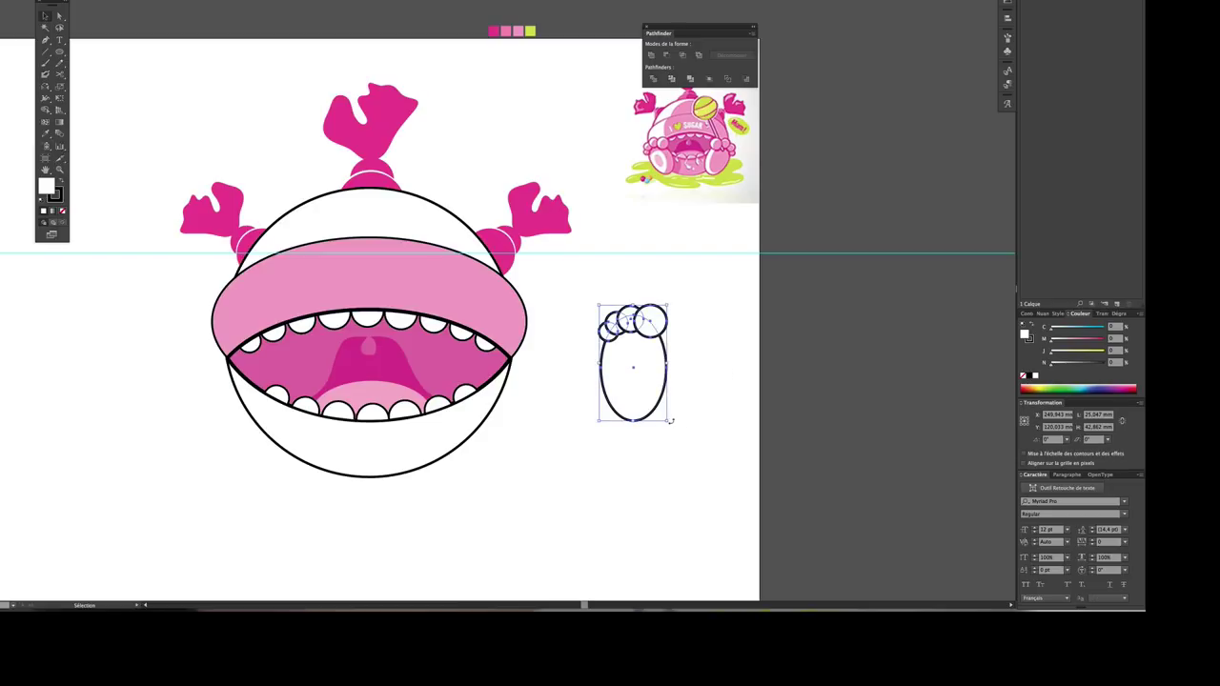
pyautogui.moveTo(670, 420)
pyautogui.mouseDown()
pyautogui.moveTo(694, 404)
pyautogui.moveTo(615, 329)
pyautogui.mouseUp()
pyautogui.click(713, 414)
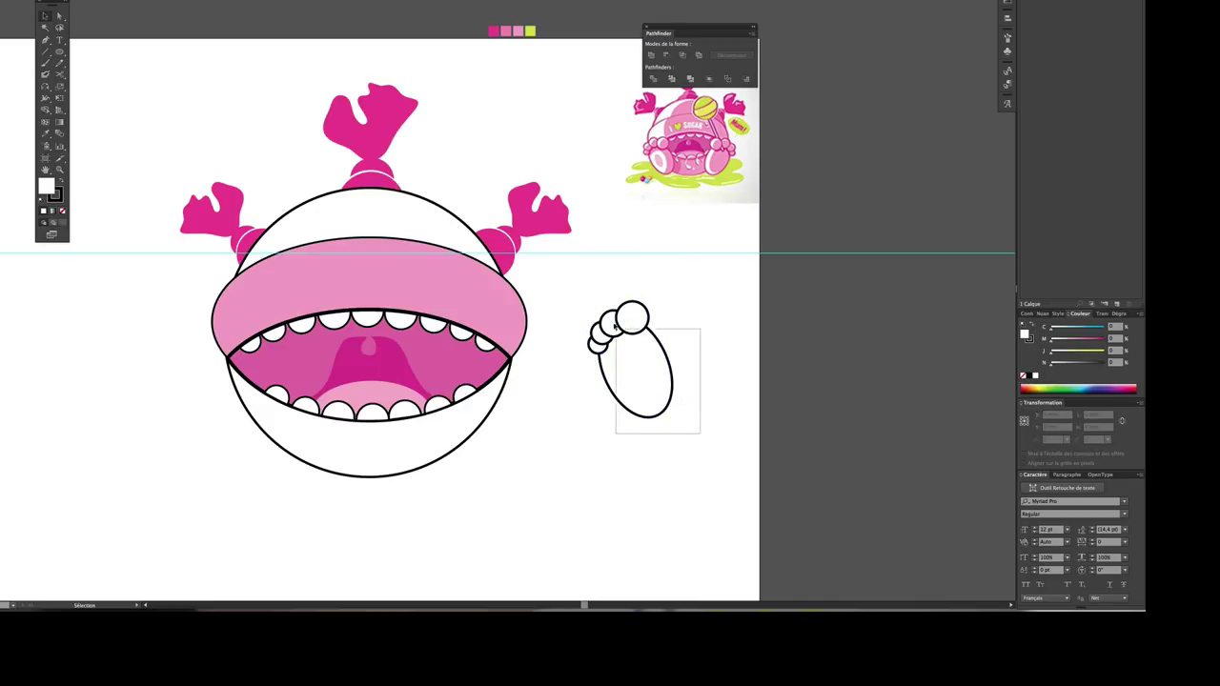
pyautogui.moveTo(648, 381)
pyautogui.mouseDown()
pyautogui.moveTo(249, 420)
pyautogui.moveTo(231, 410)
pyautogui.mouseUp()
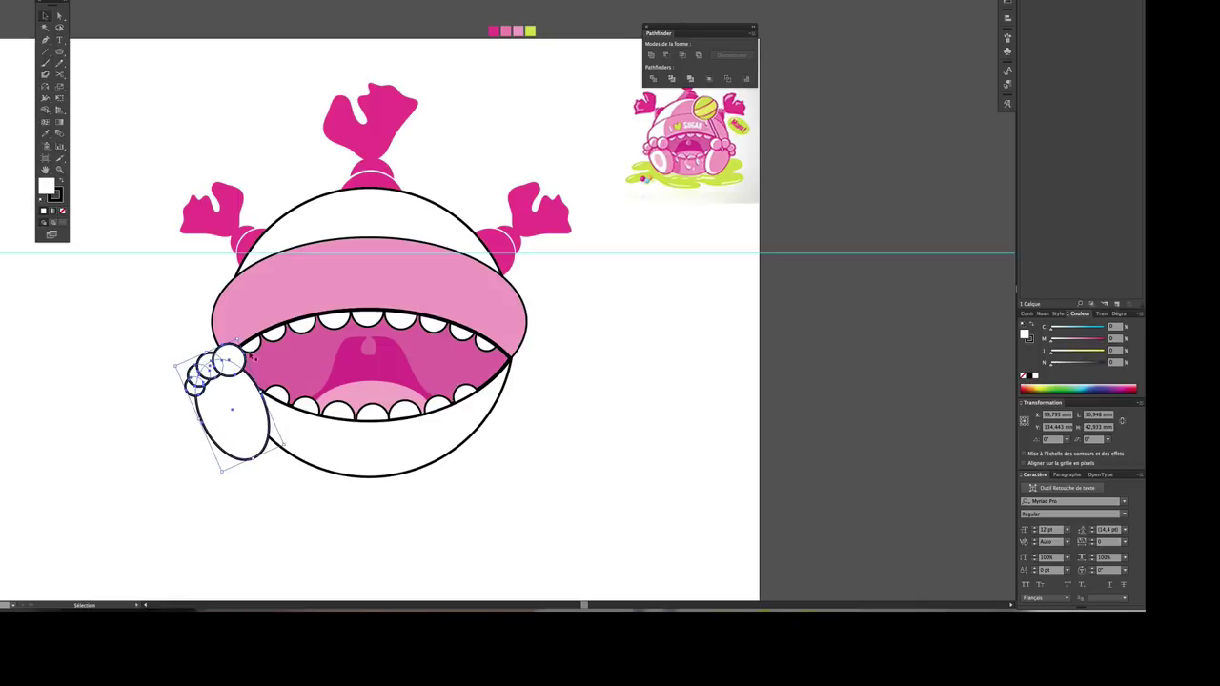
# Step: Enlarge and stretch the hand downward so it fits the face
pyautogui.moveTo(278, 447); pyautogui.dragTo(288, 441)
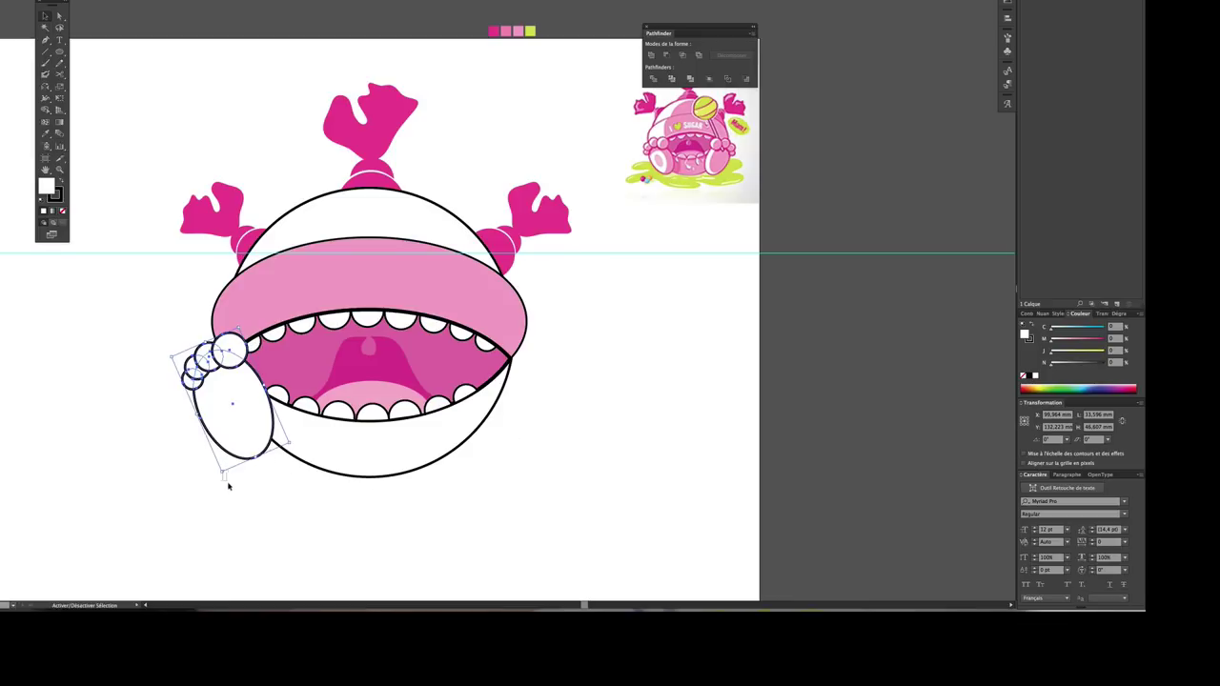
pyautogui.moveTo(224, 474)
pyautogui.mouseDown()
pyautogui.moveTo(254, 516)
pyautogui.moveTo(194, 463)
pyautogui.mouseUp()
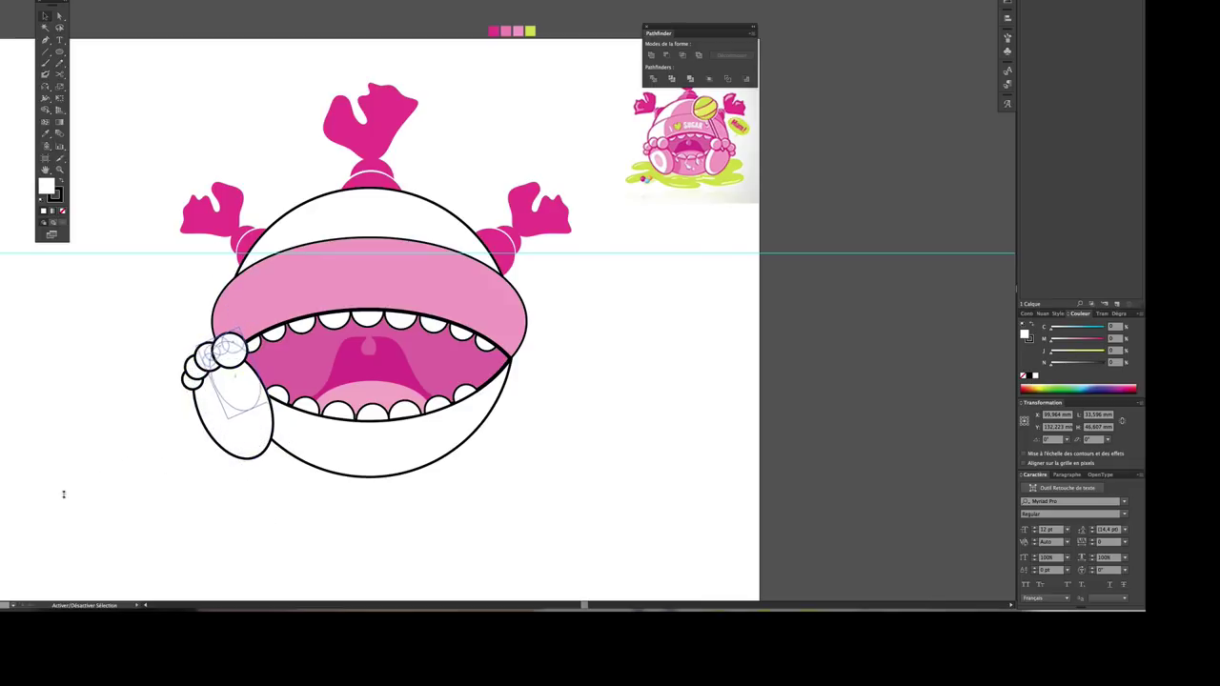
pyautogui.click(243, 435)
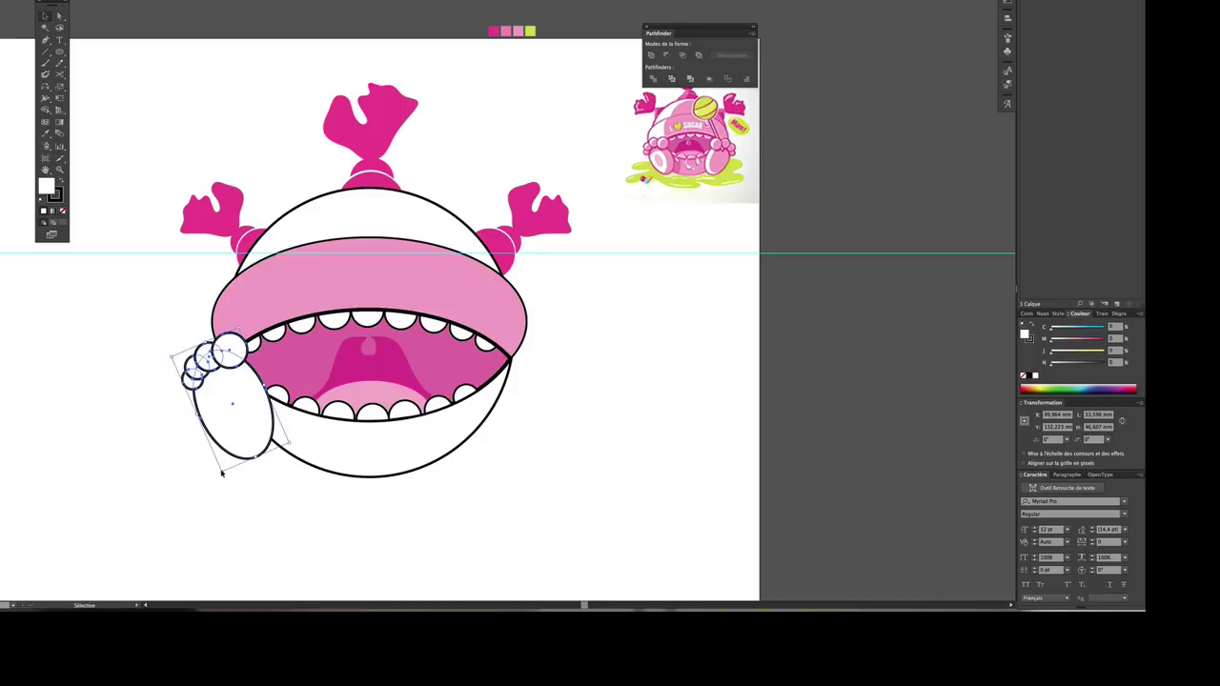
pyautogui.moveTo(222, 473); pyautogui.dragTo(218, 511)
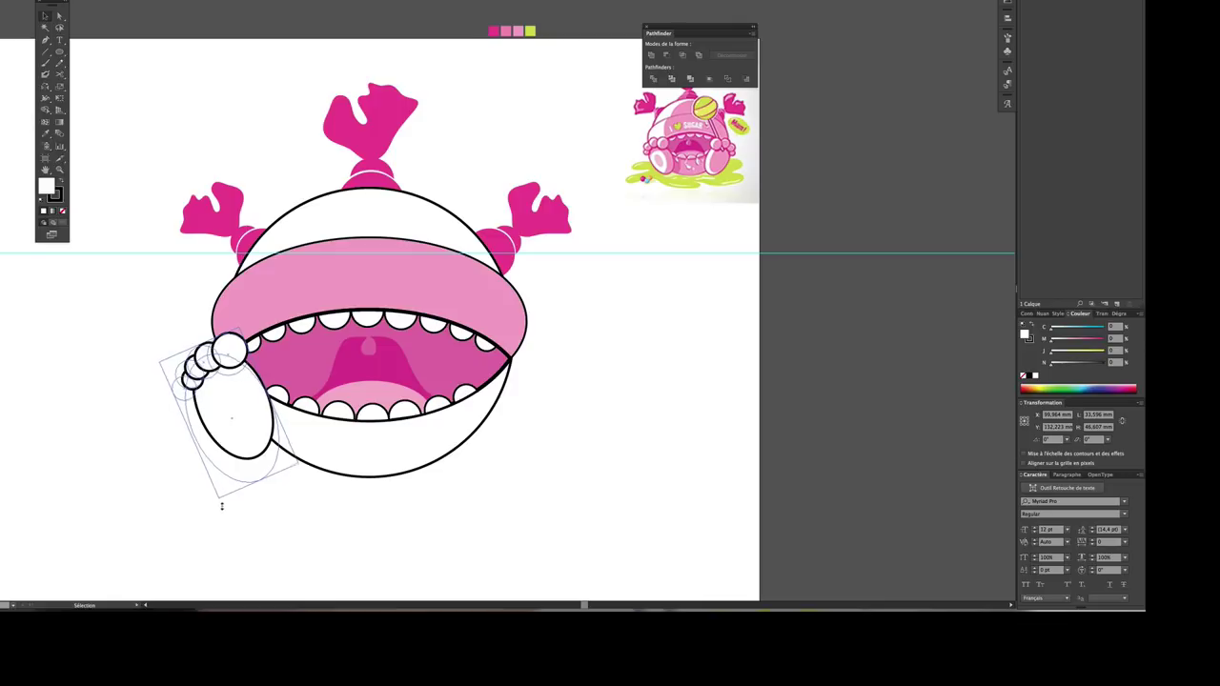
pyautogui.moveTo(218, 511); pyautogui.dragTo(218, 501)
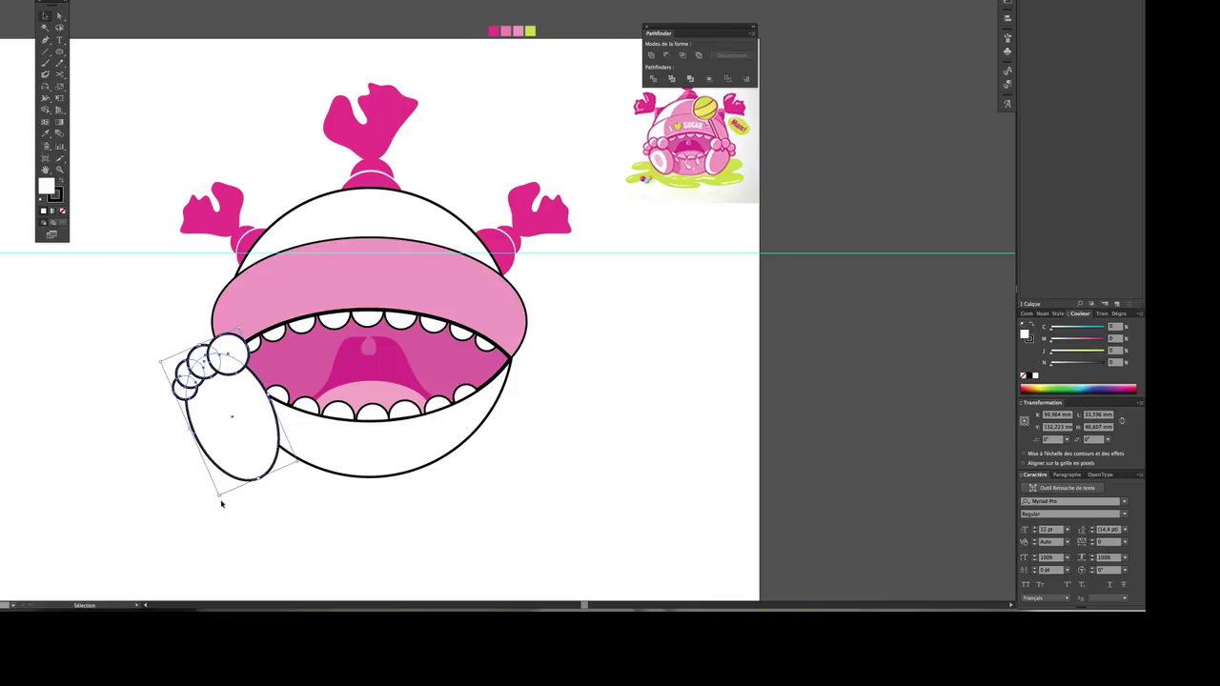
pyautogui.click(493, 449)
# Step: Add a horizontal guide at the face's bottom and nudge the hand up and right
pyautogui.moveTo(381, 38); pyautogui.dragTo(387, 483)
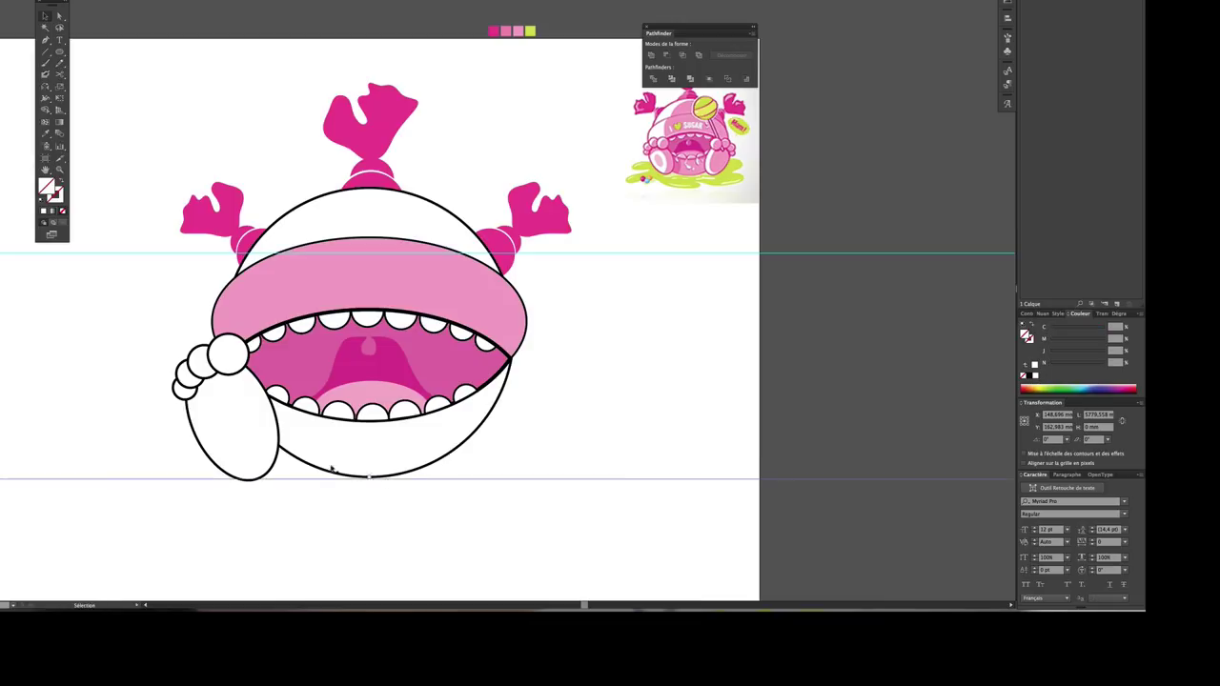
pyautogui.click(193, 376)
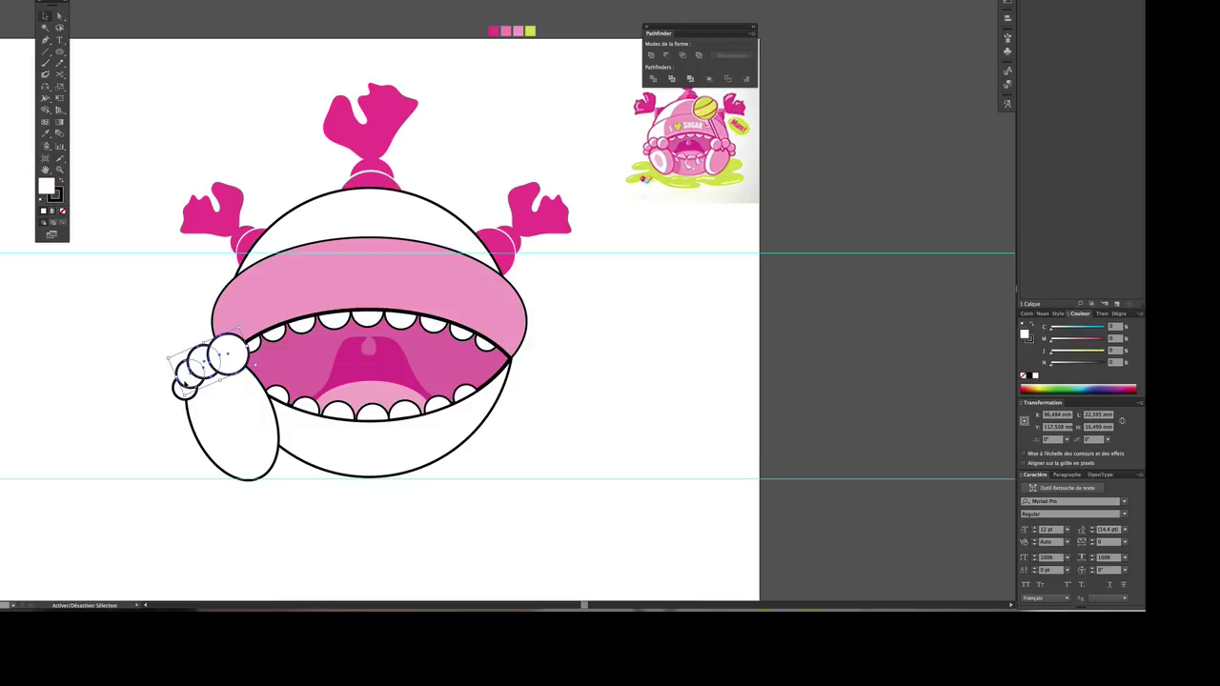
pyautogui.keyDown('shift'); pyautogui.click(237, 425); pyautogui.keyUp('shift')
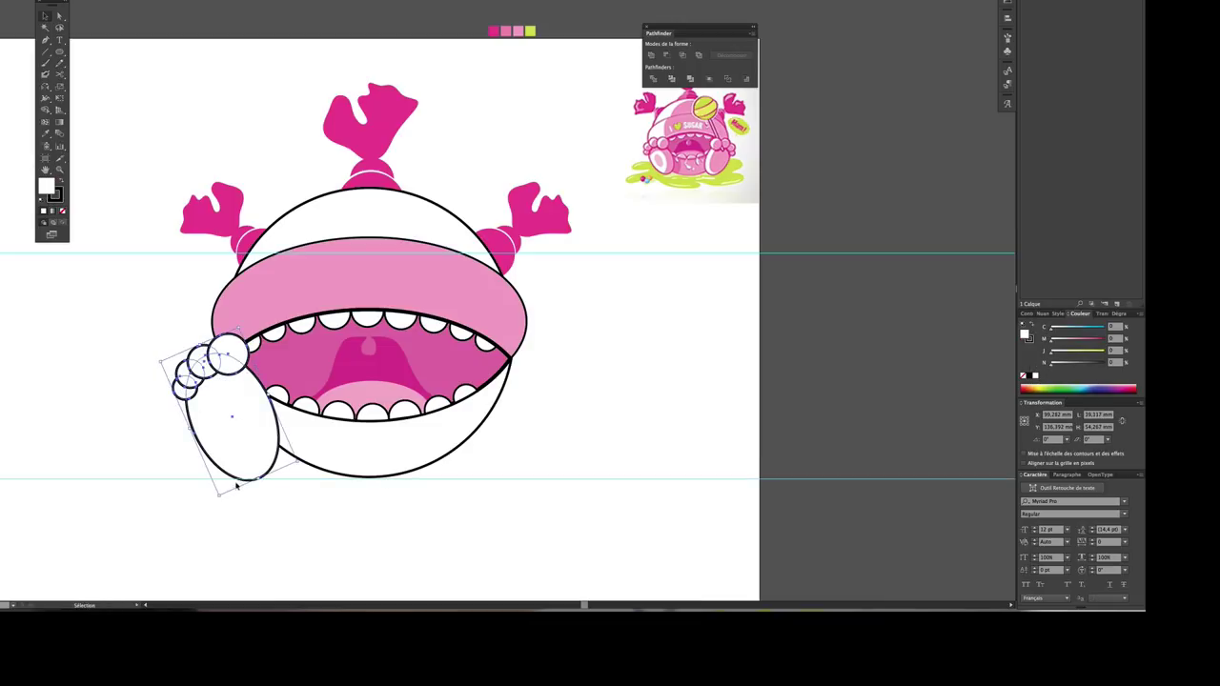
pyautogui.moveTo(239, 449); pyautogui.dragTo(263, 437)
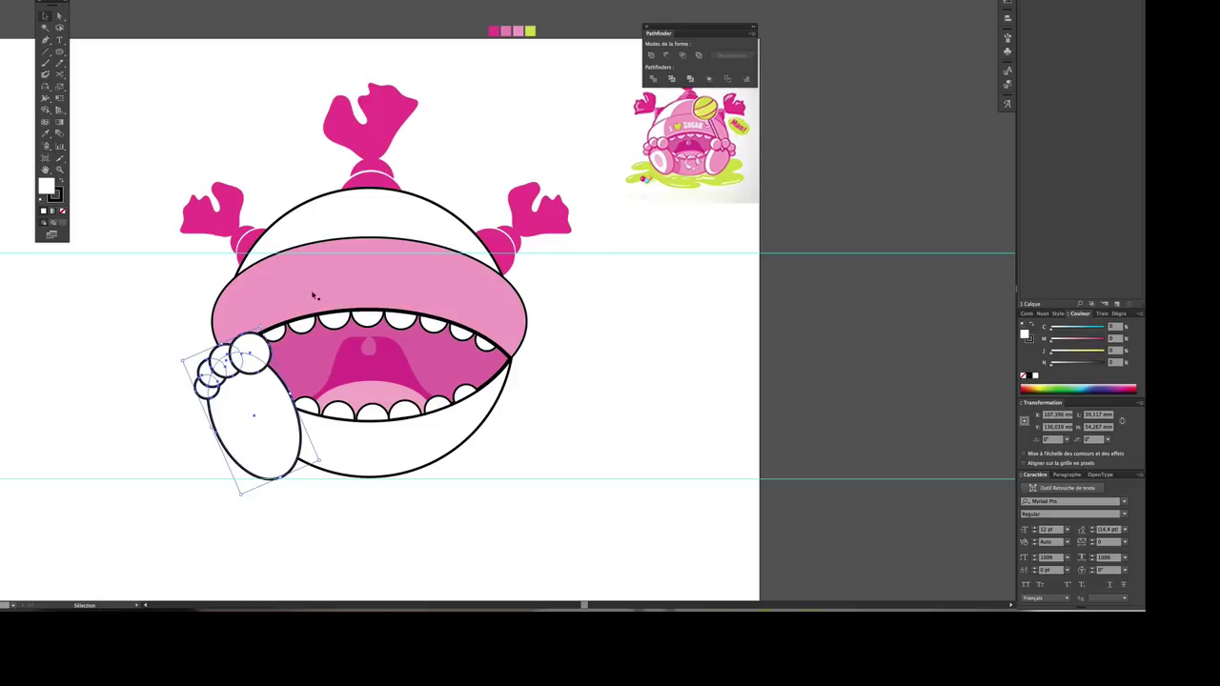
pyautogui.moveTo(241, 400); pyautogui.dragTo(248, 409)
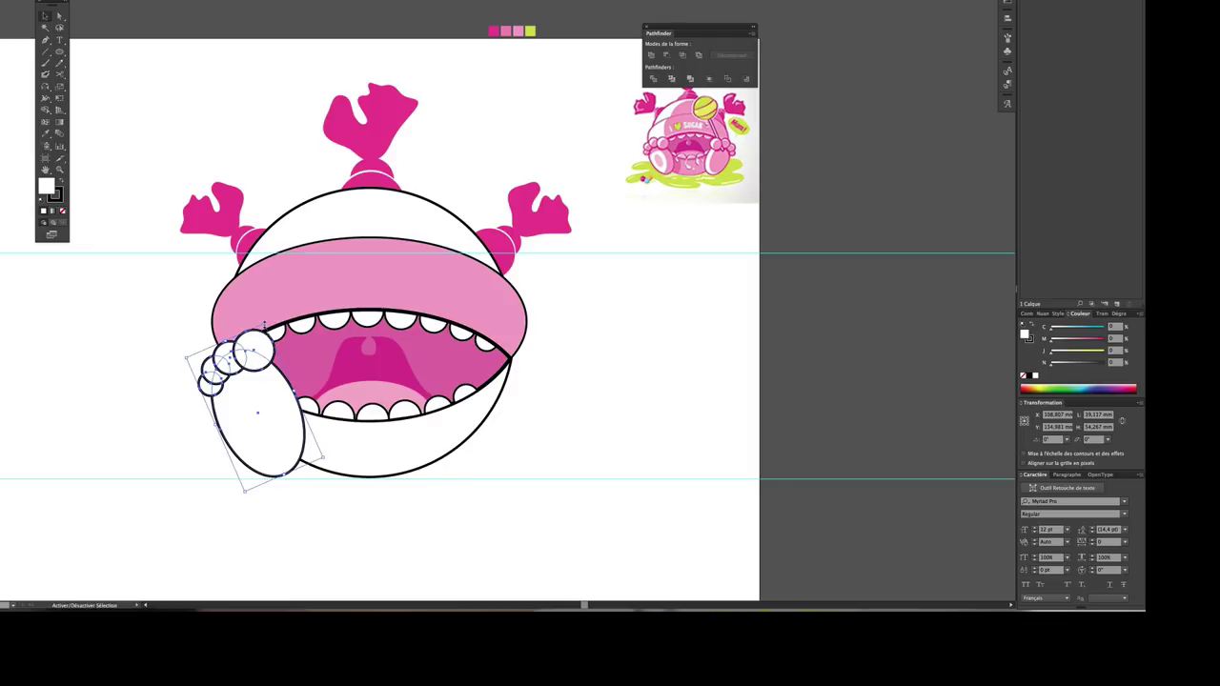
# Step: Rotate the hand to a new tilt and shift it slightly into place
pyautogui.moveTo(264, 324); pyautogui.dragTo(266, 302)
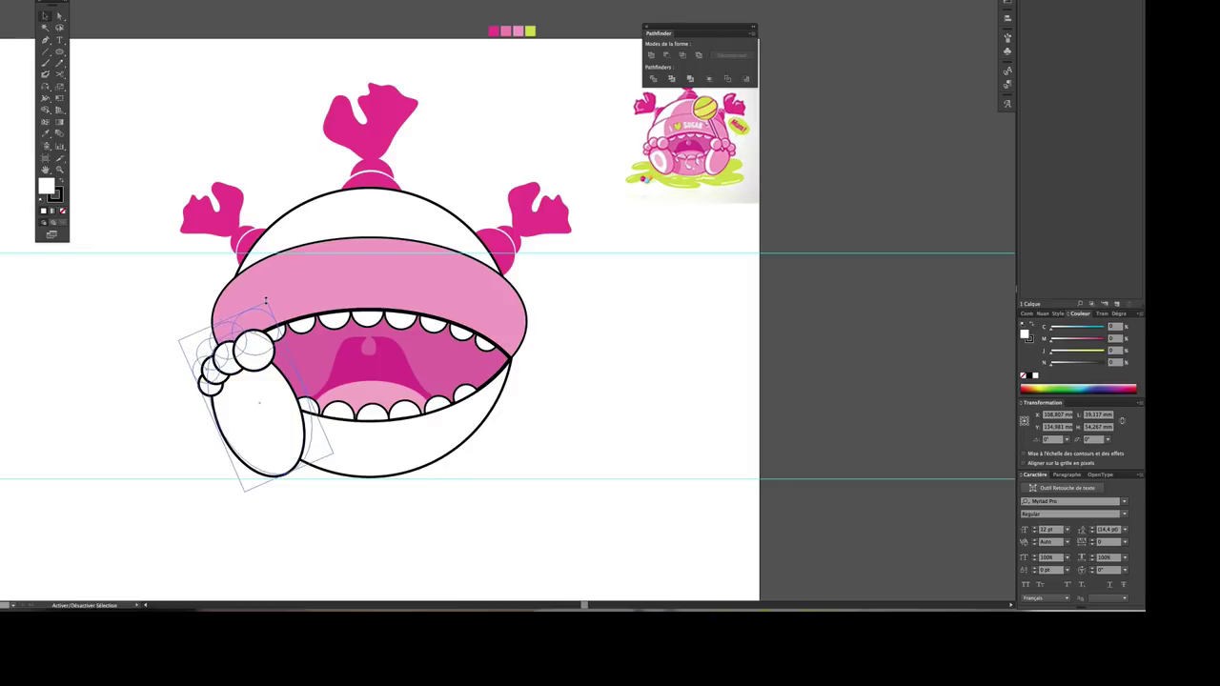
pyautogui.moveTo(266, 301); pyautogui.dragTo(265, 303)
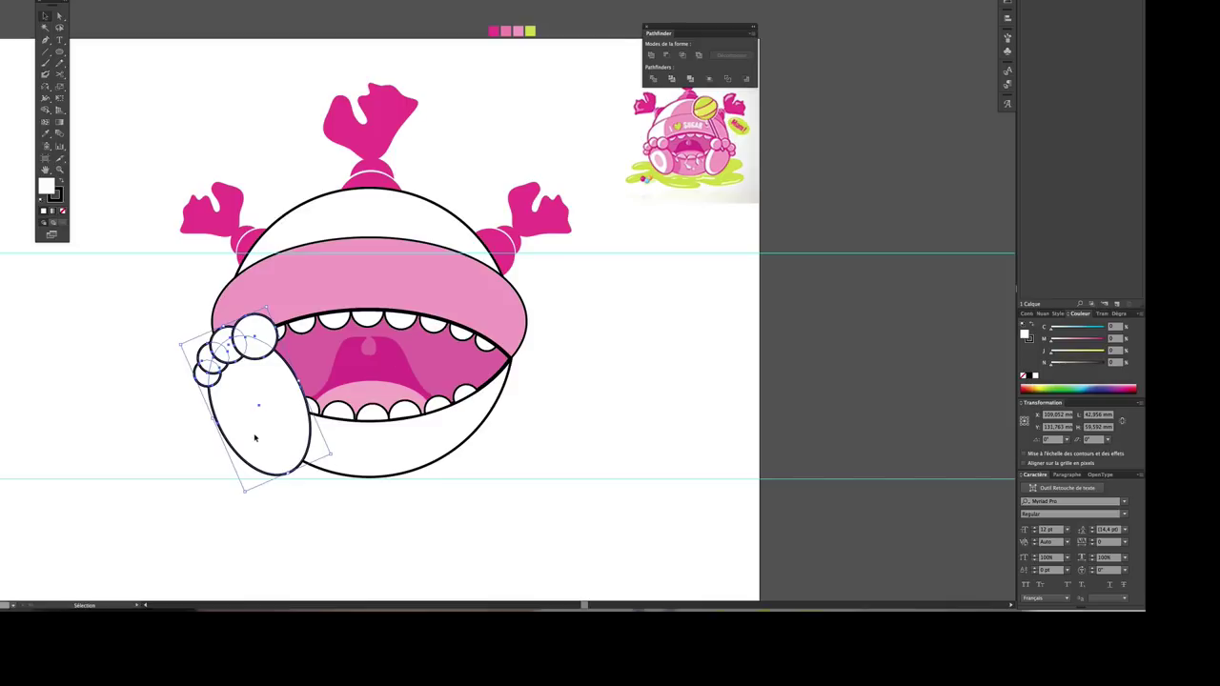
pyautogui.moveTo(269, 364); pyautogui.dragTo(271, 366)
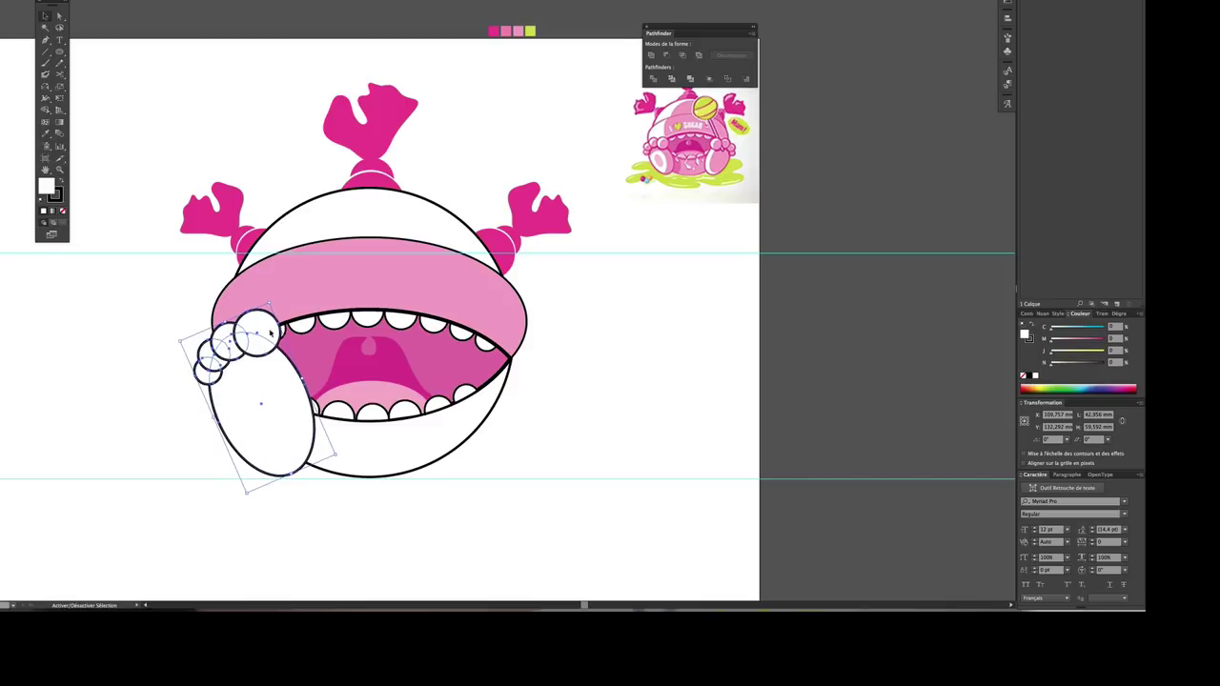
pyautogui.moveTo(260, 407); pyautogui.dragTo(263, 424)
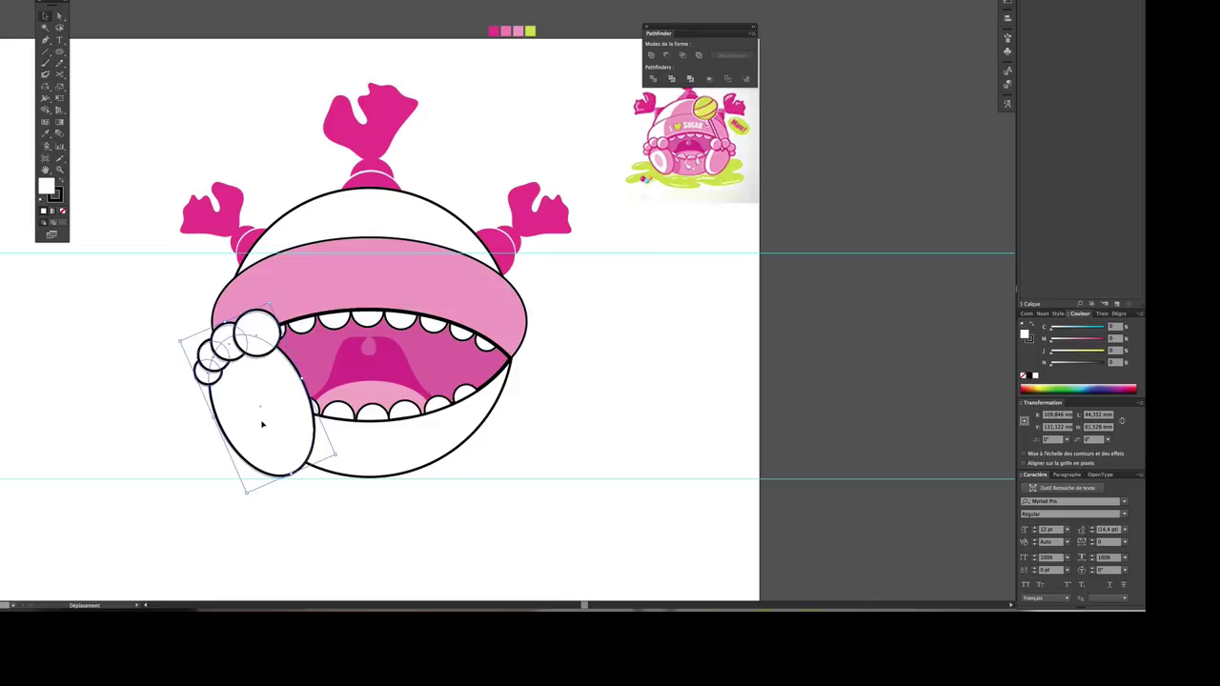
pyautogui.click(637, 362)
pyautogui.hotkey('ctrl', '-')
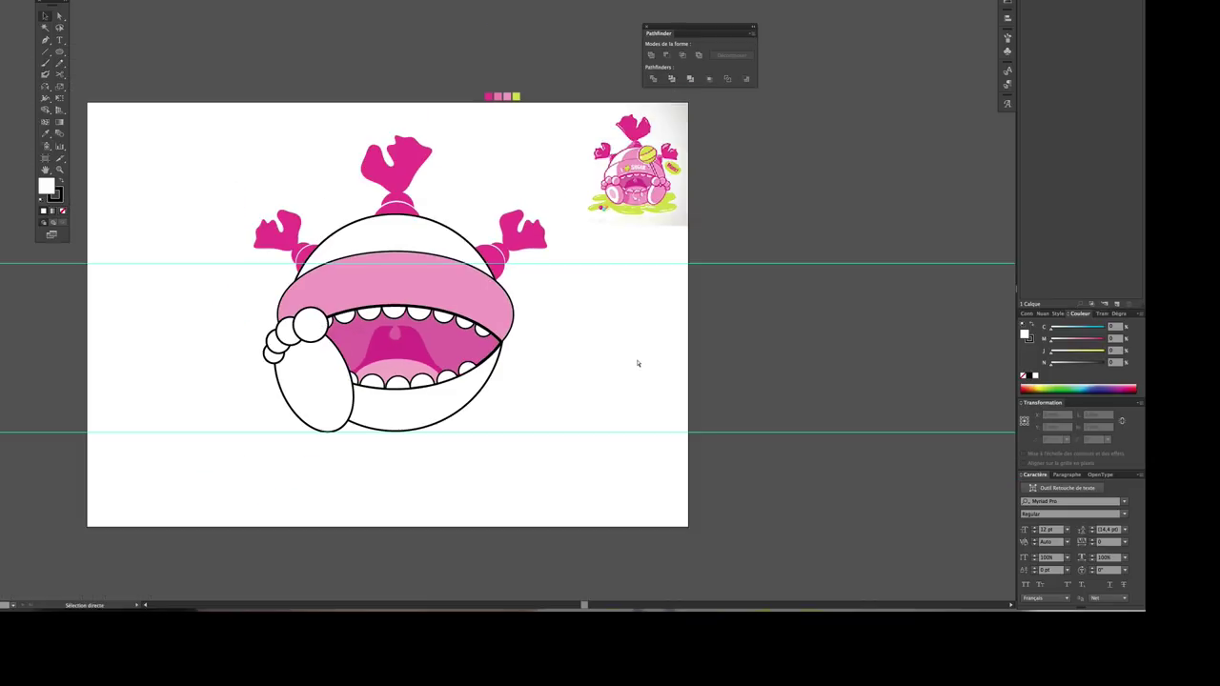
pyautogui.hotkey('ctrl', '+')
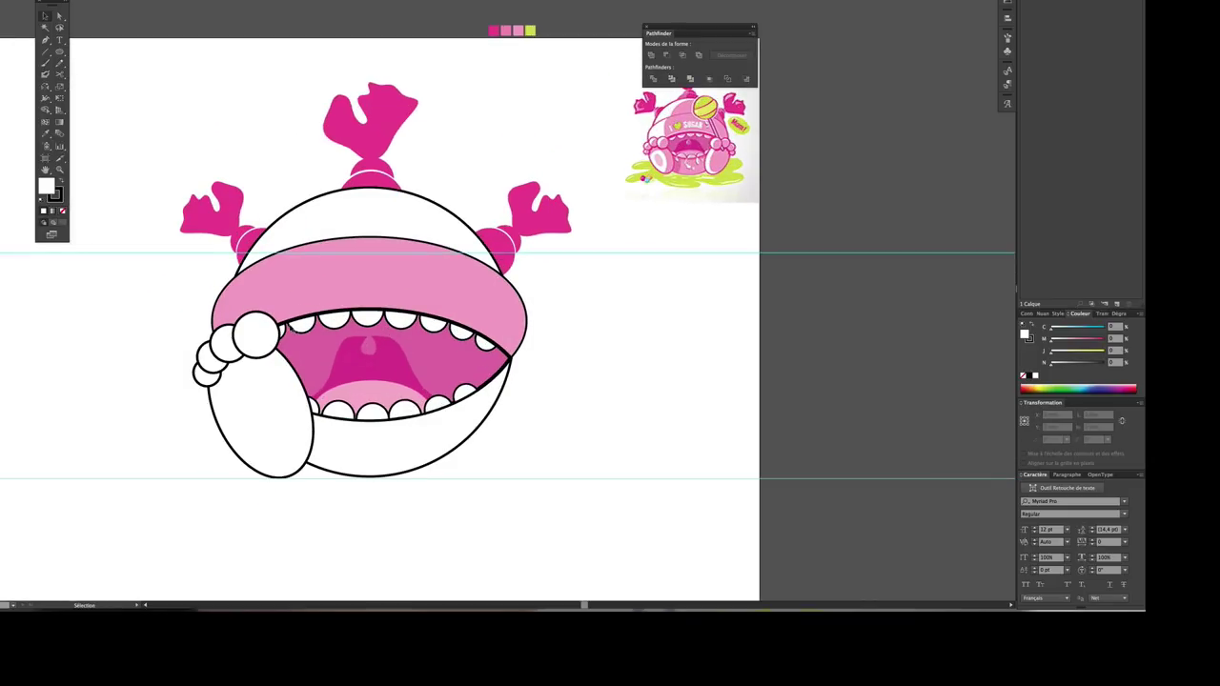
# Step: Nudge the largest finger circle lower and move and shrink a smaller finger
pyautogui.click(256, 334)
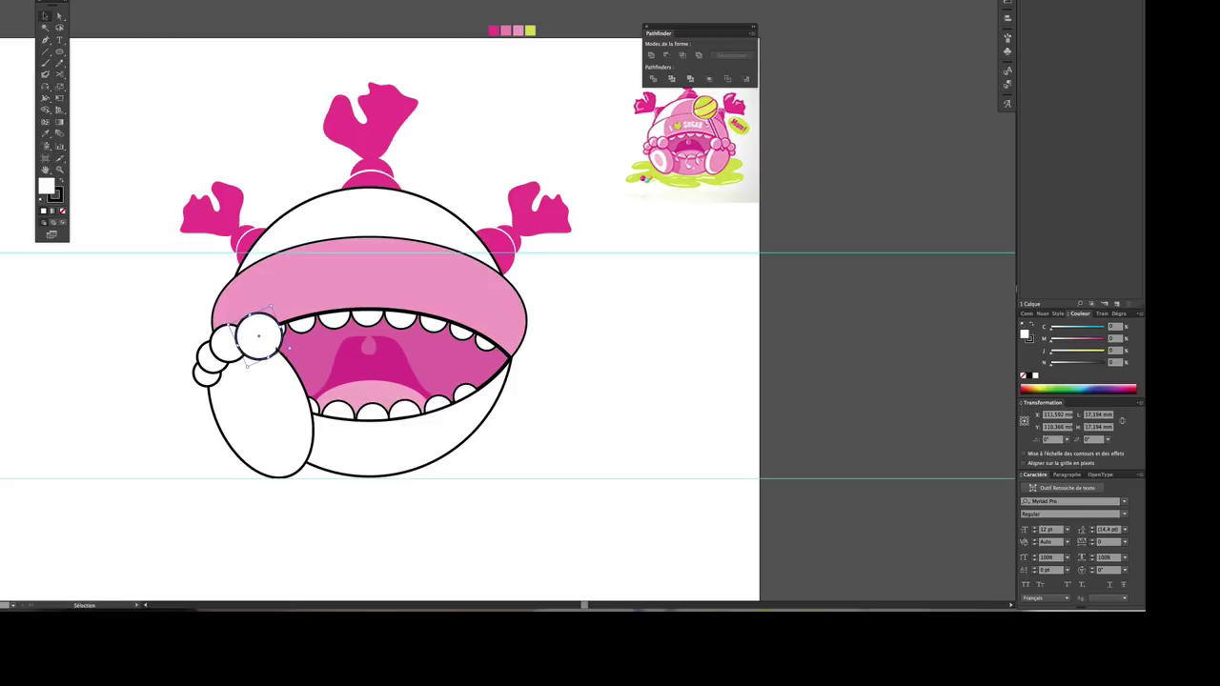
pyautogui.press('Down')
pyautogui.press('Down')
pyautogui.click(547, 410)
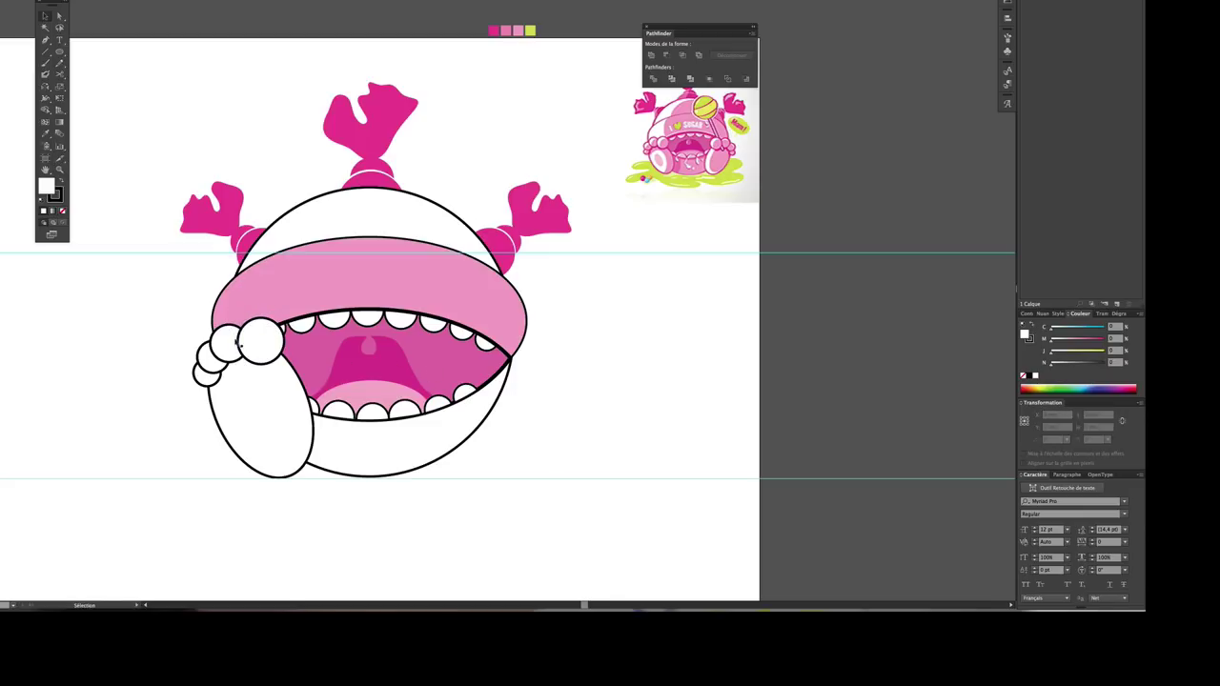
pyautogui.click(215, 347)
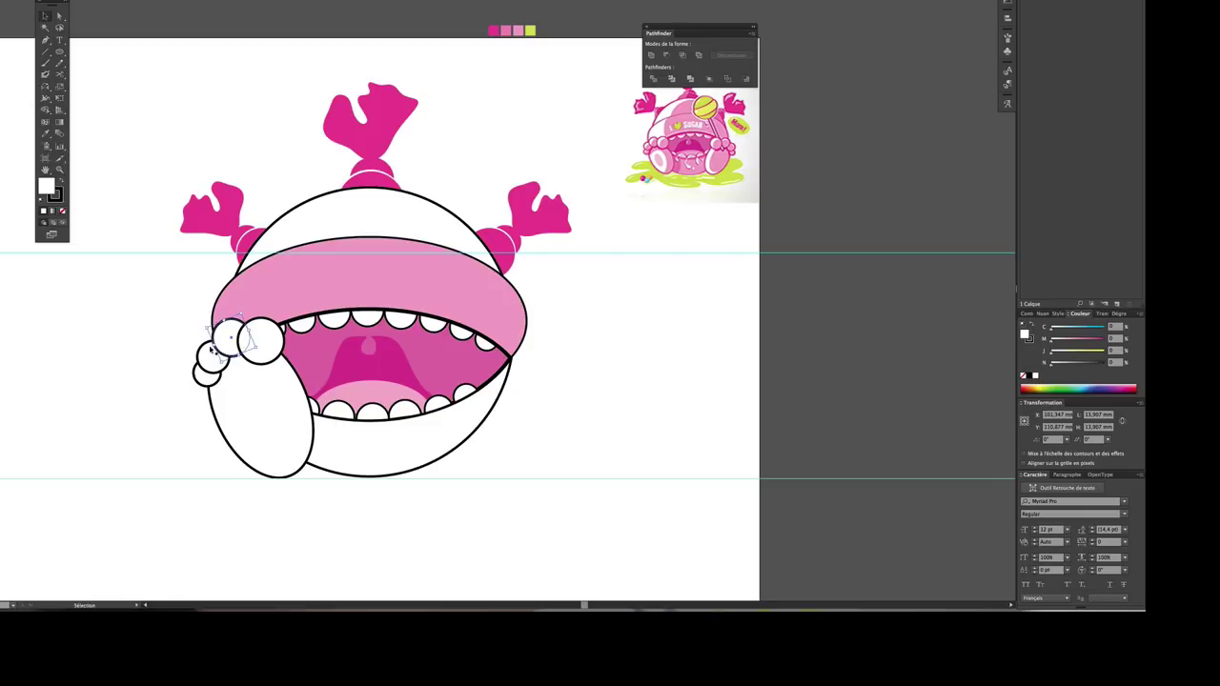
pyautogui.moveTo(212, 350); pyautogui.dragTo(198, 366)
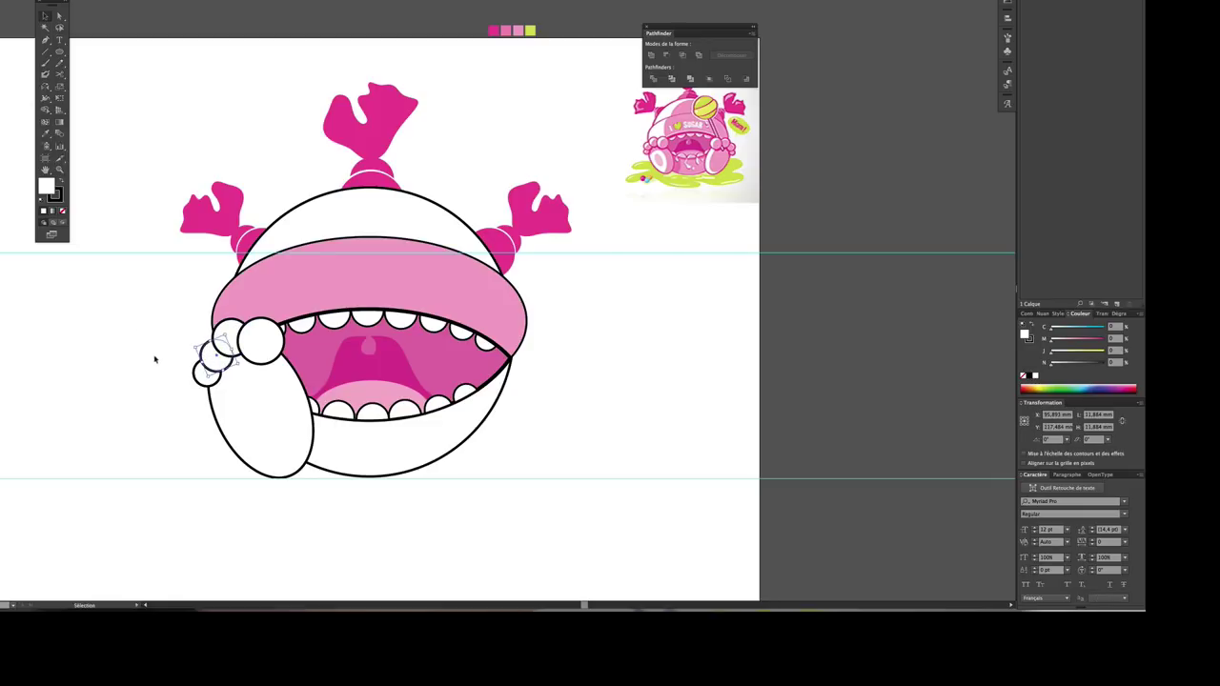
pyautogui.moveTo(202, 360); pyautogui.dragTo(212, 376)
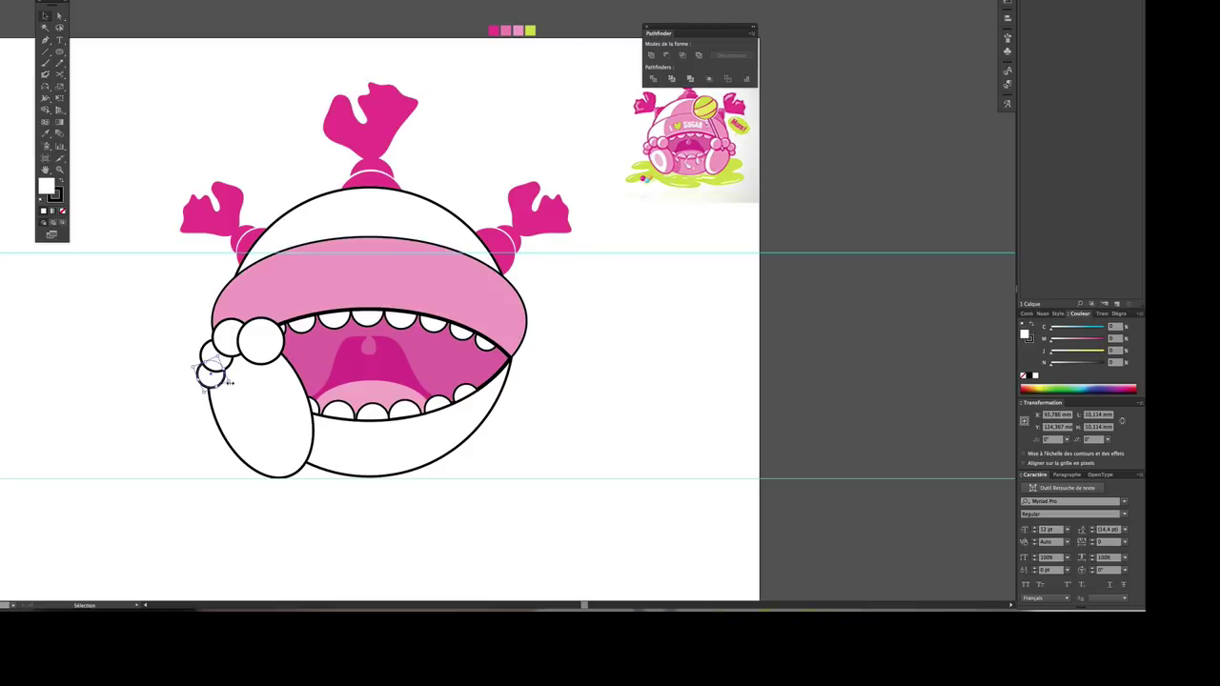
pyautogui.click(196, 400)
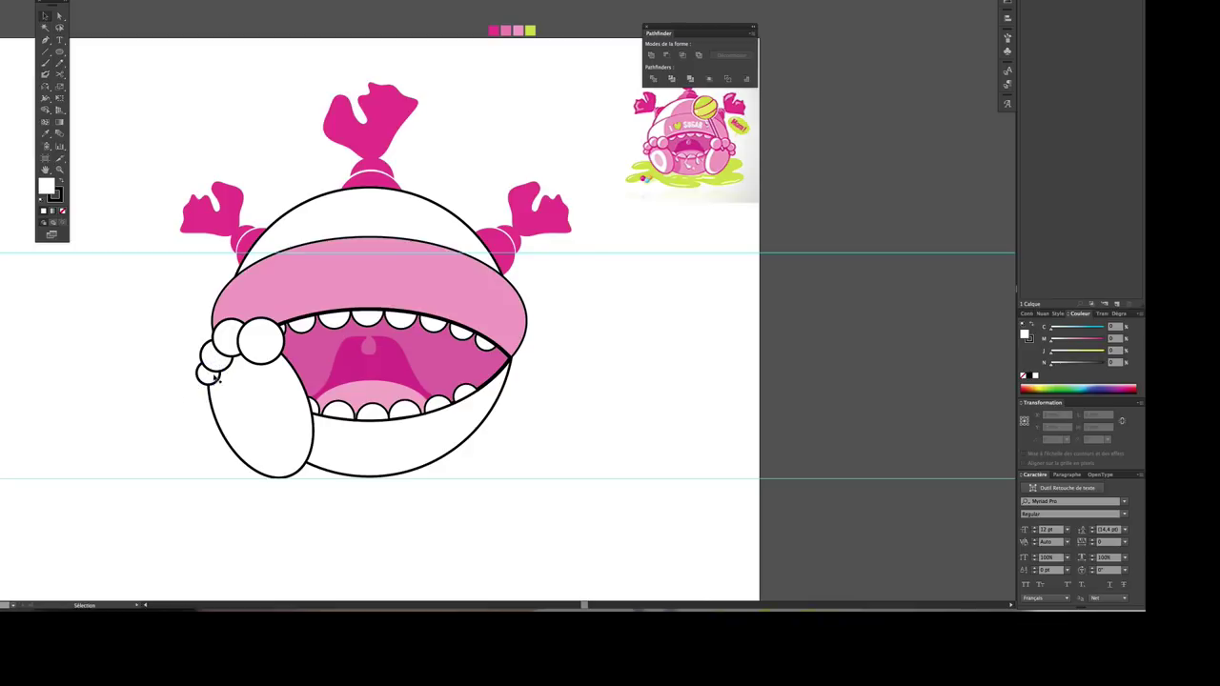
pyautogui.click(206, 376)
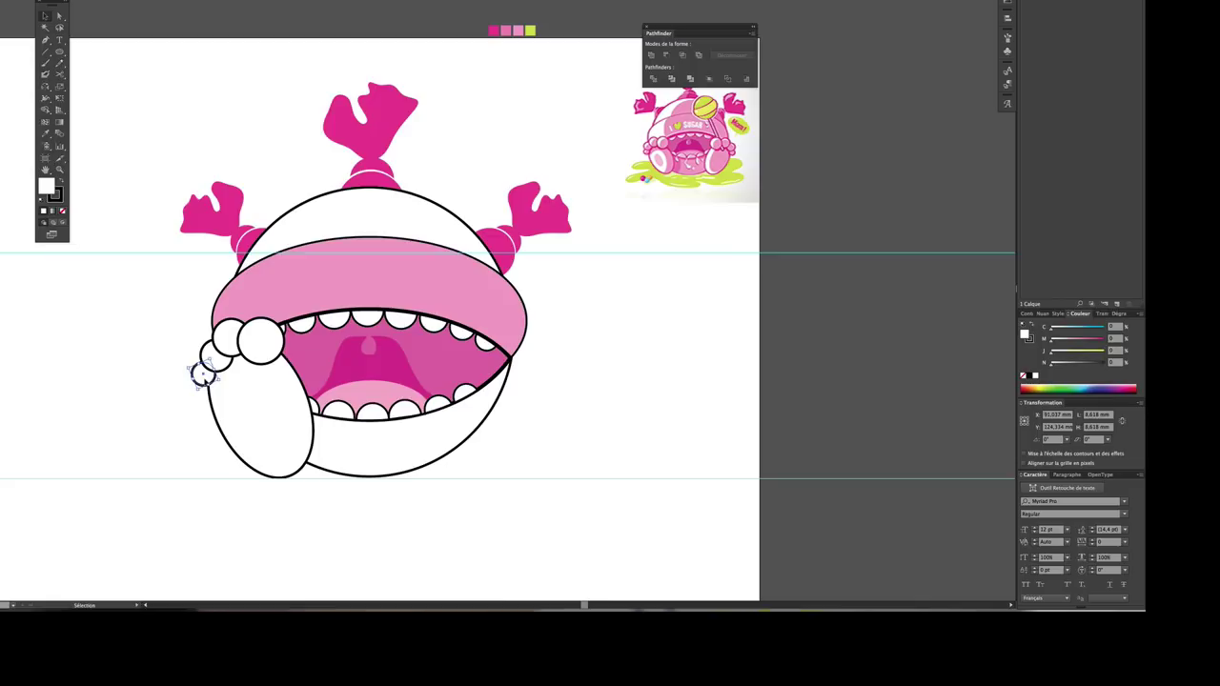
# Step: Move the palm oval slightly right and rotate it to tilt
pyautogui.click(219, 419)
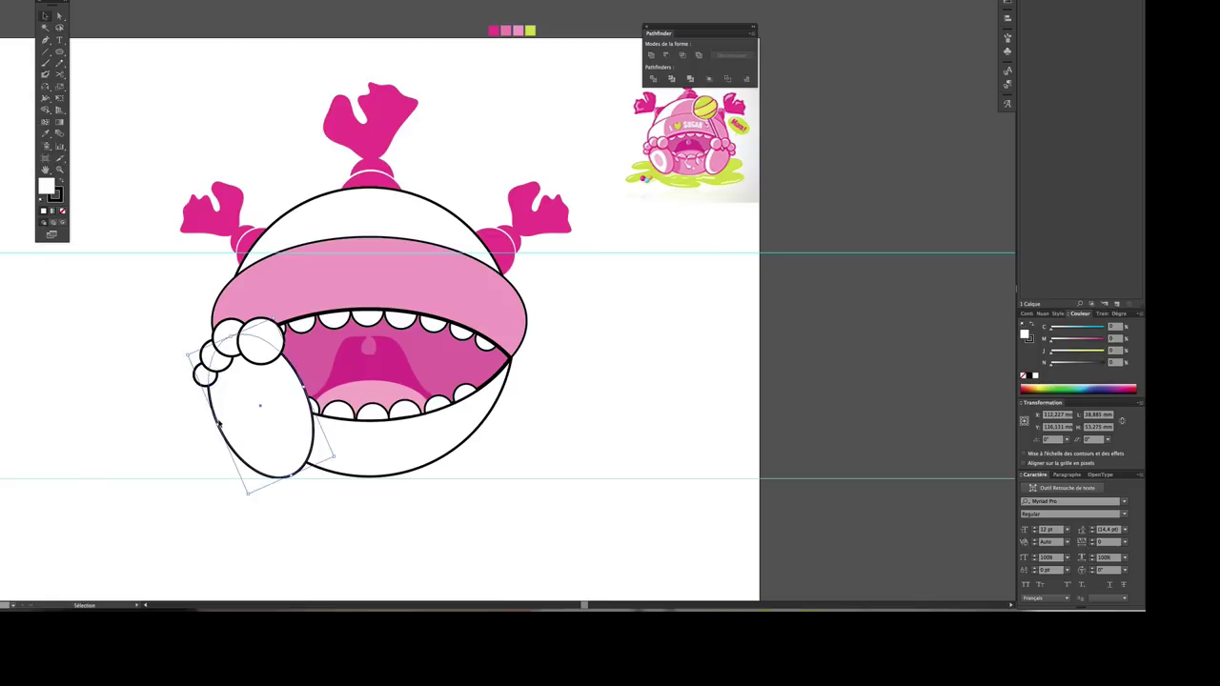
pyautogui.moveTo(218, 426); pyautogui.dragTo(221, 424)
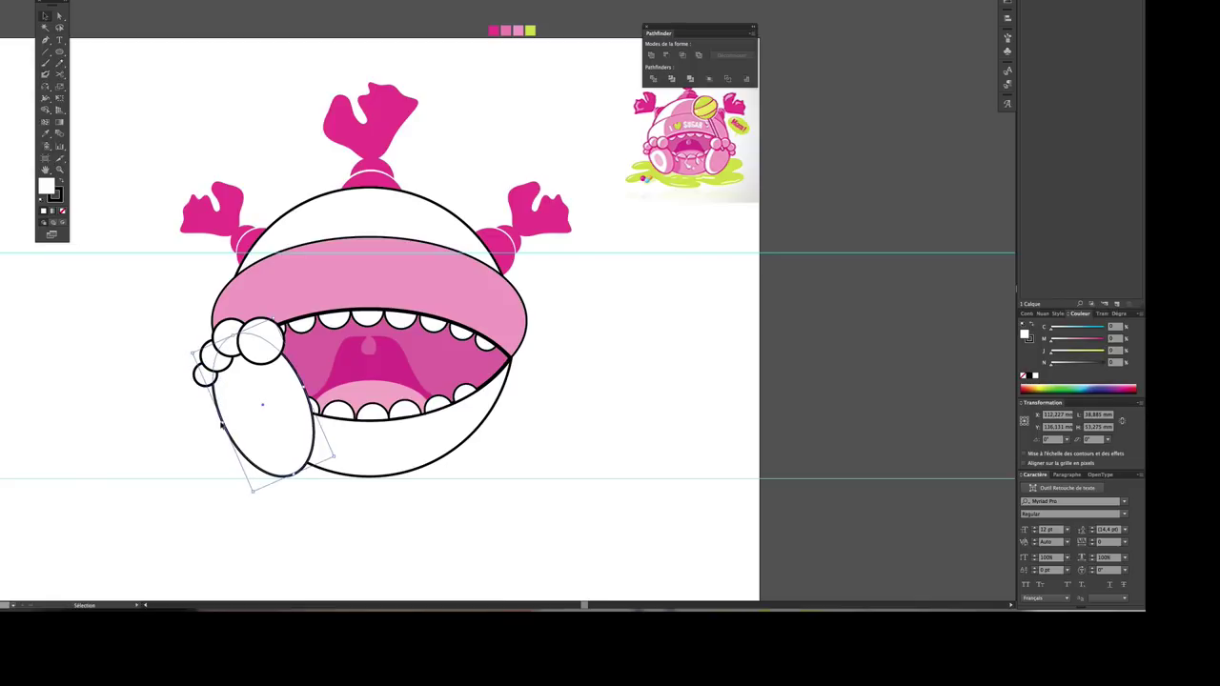
pyautogui.moveTo(335, 458); pyautogui.dragTo(341, 461)
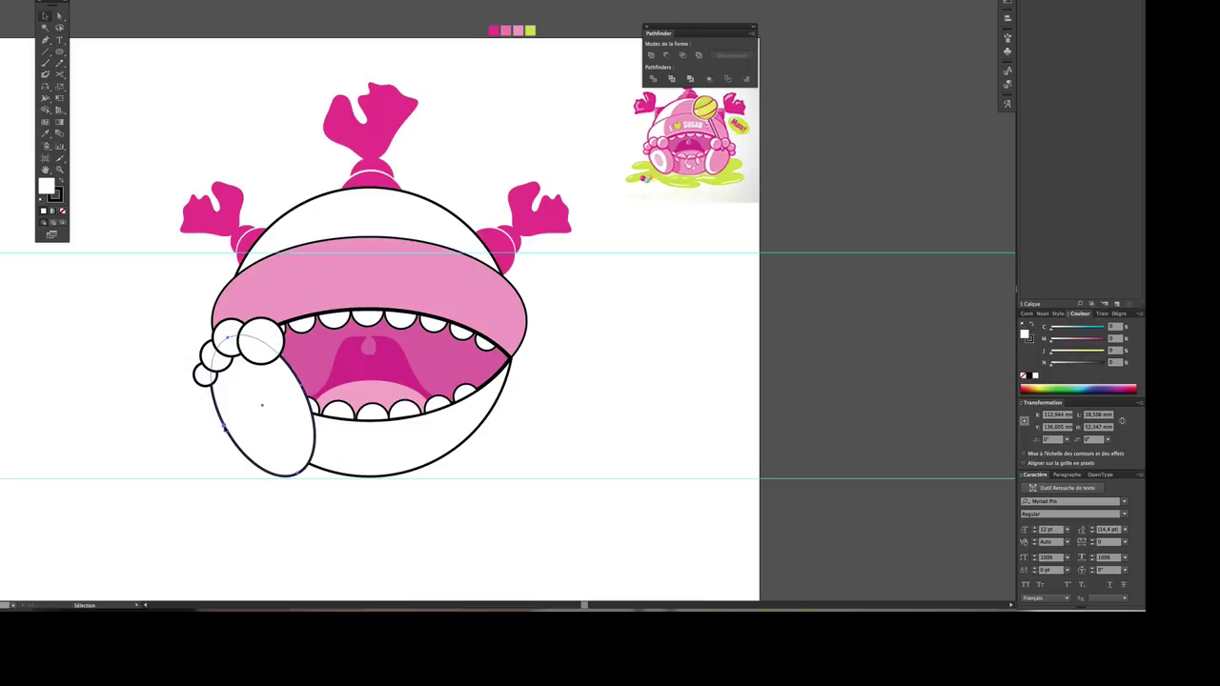
pyautogui.click(199, 434)
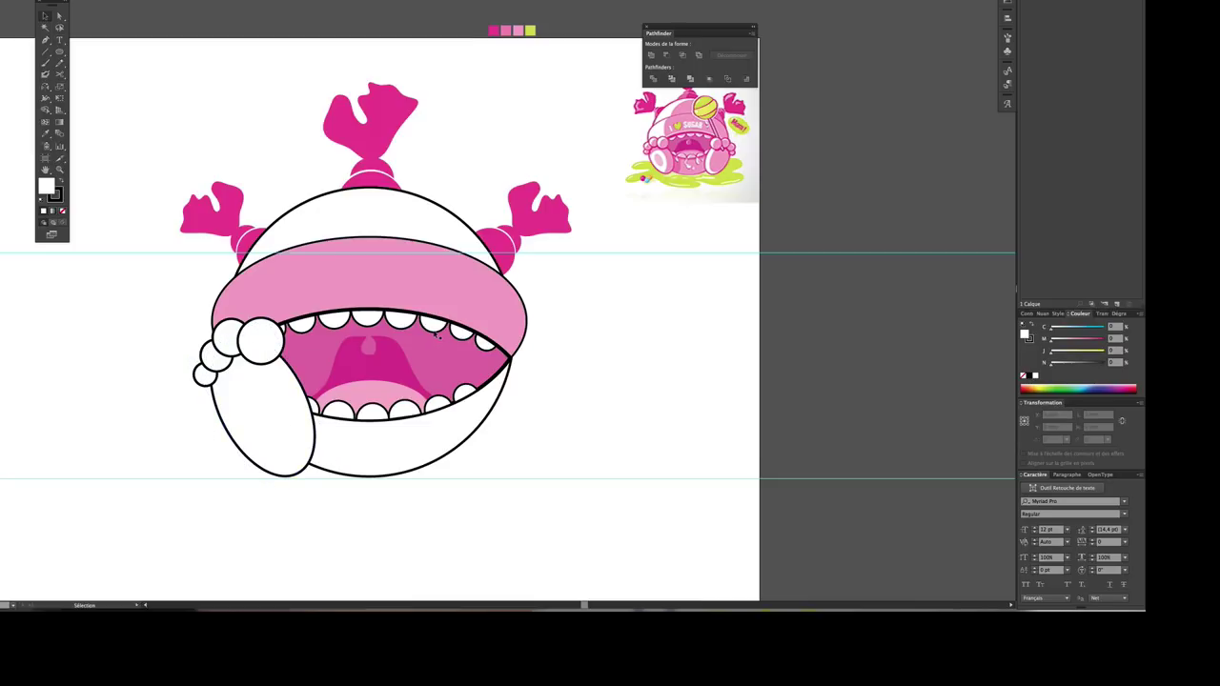
# Step: Select all the finger circles and the palm together as the whole hand
pyautogui.click(268, 348)
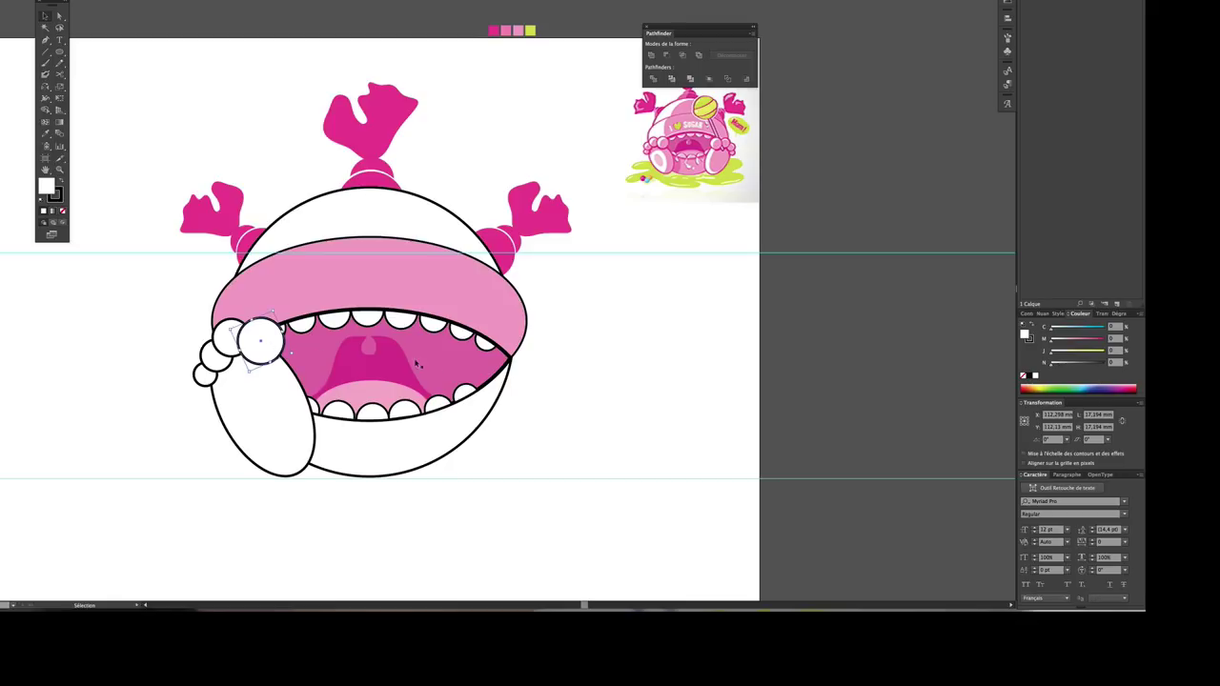
pyautogui.click(533, 395)
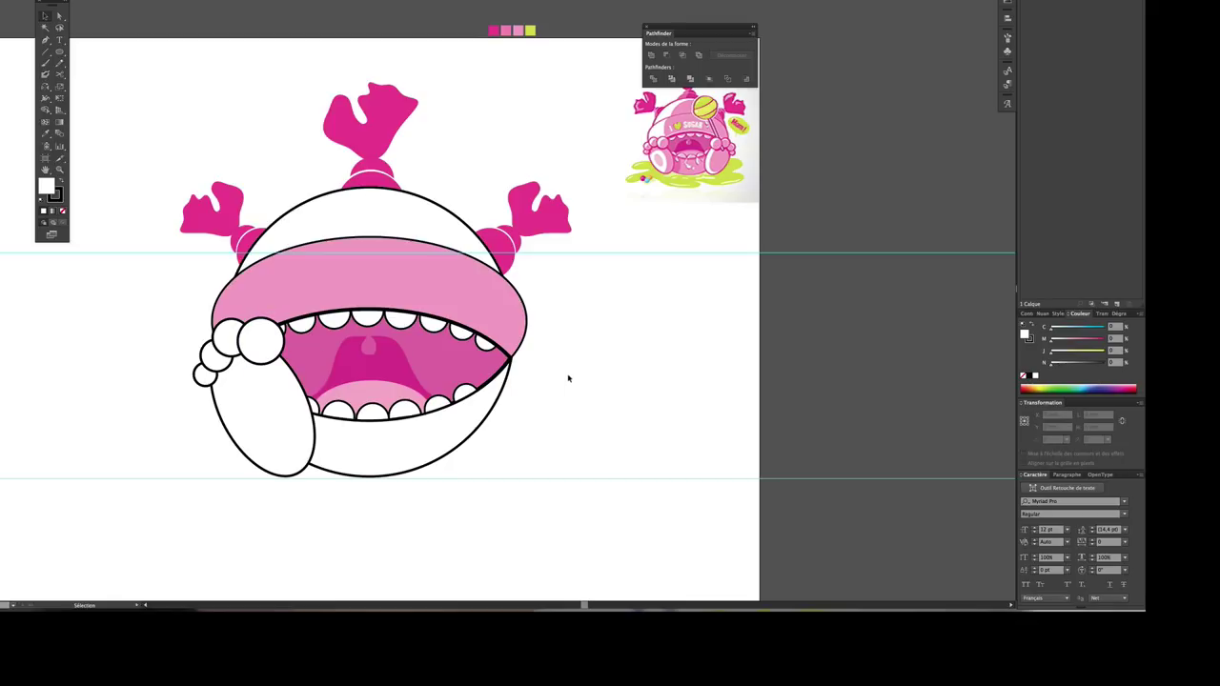
pyautogui.click(199, 372)
pyautogui.keyDown('shift'); pyautogui.click(228, 349); pyautogui.keyUp('shift')
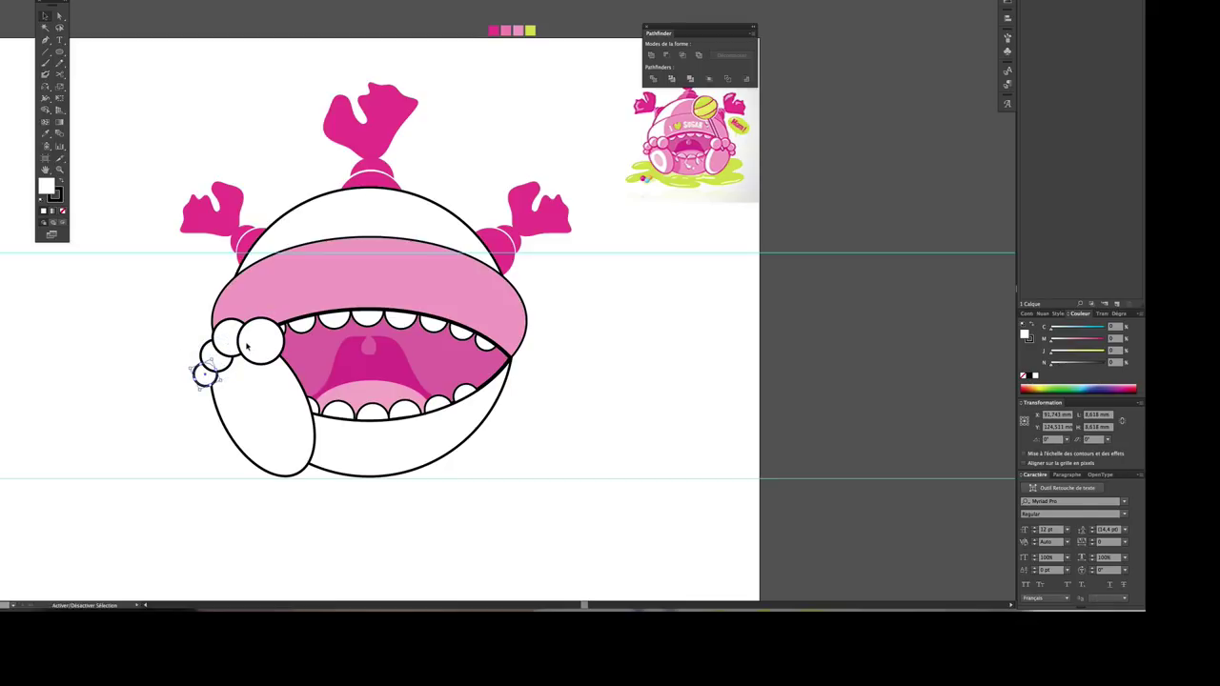
pyautogui.keyDown('shift'); pyautogui.click(261, 341); pyautogui.keyUp('shift')
pyautogui.keyDown('shift'); pyautogui.click(277, 414); pyautogui.keyUp('shift')
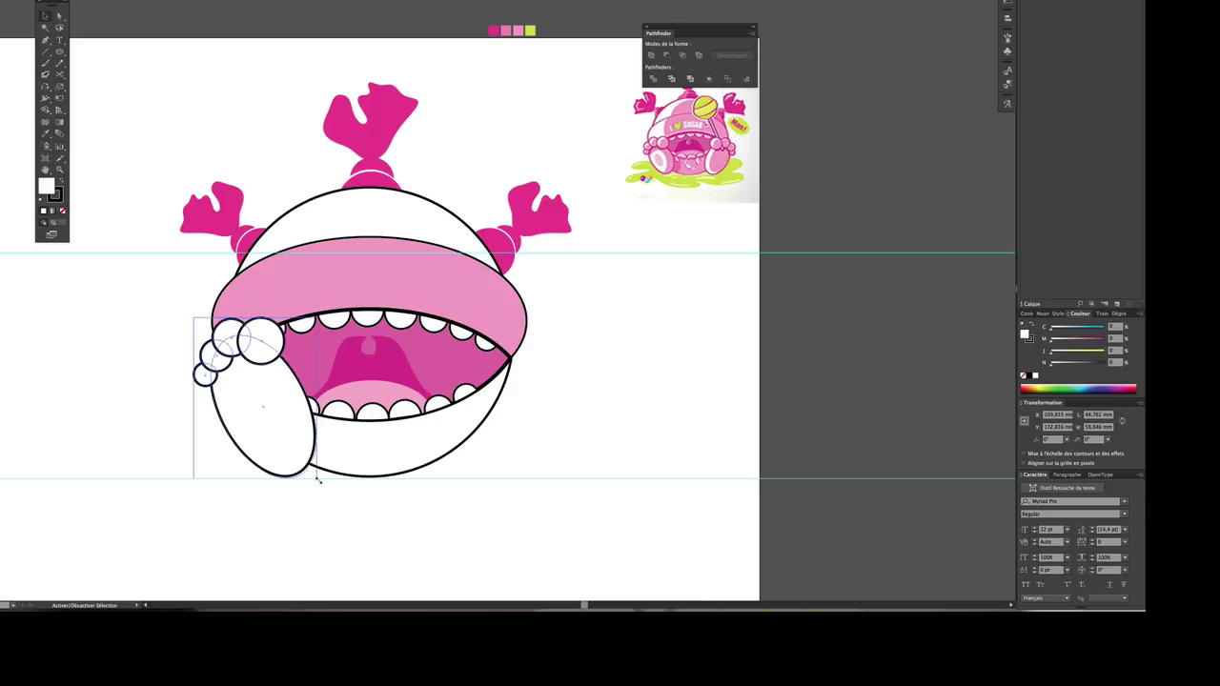
# Step: Enlarge the left hand slightly and nudge it left
pyautogui.moveTo(316, 478); pyautogui.dragTo(321, 482)
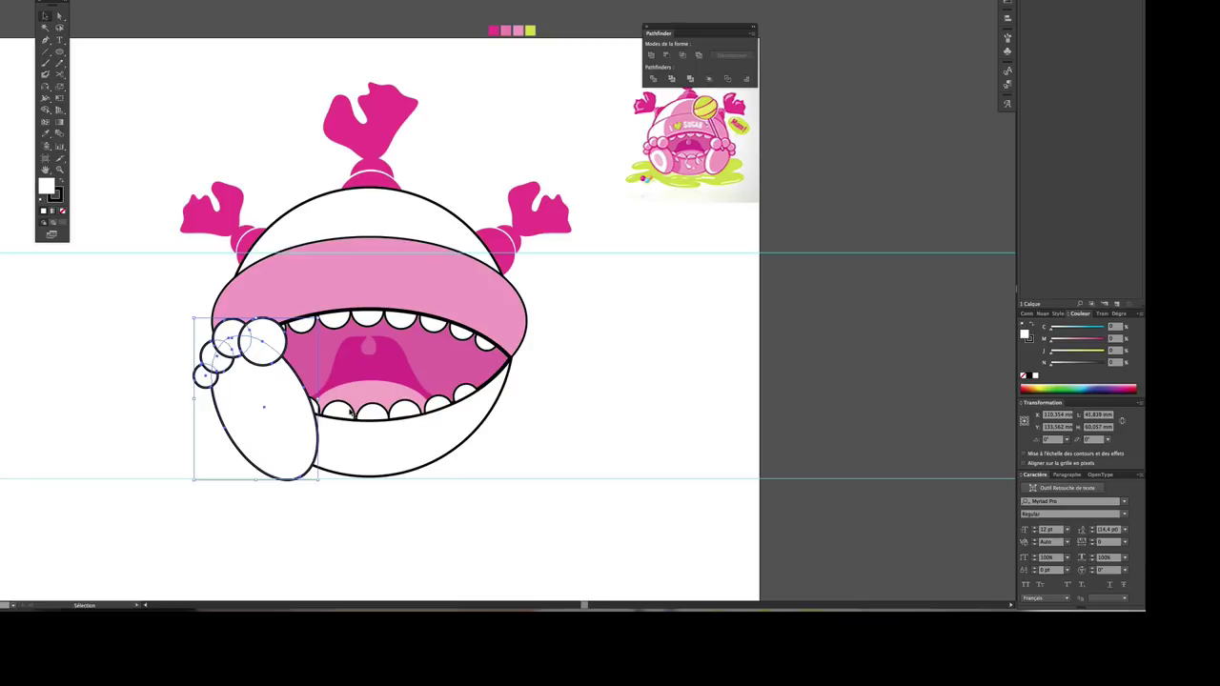
pyautogui.press('Left')
pyautogui.press('Left')
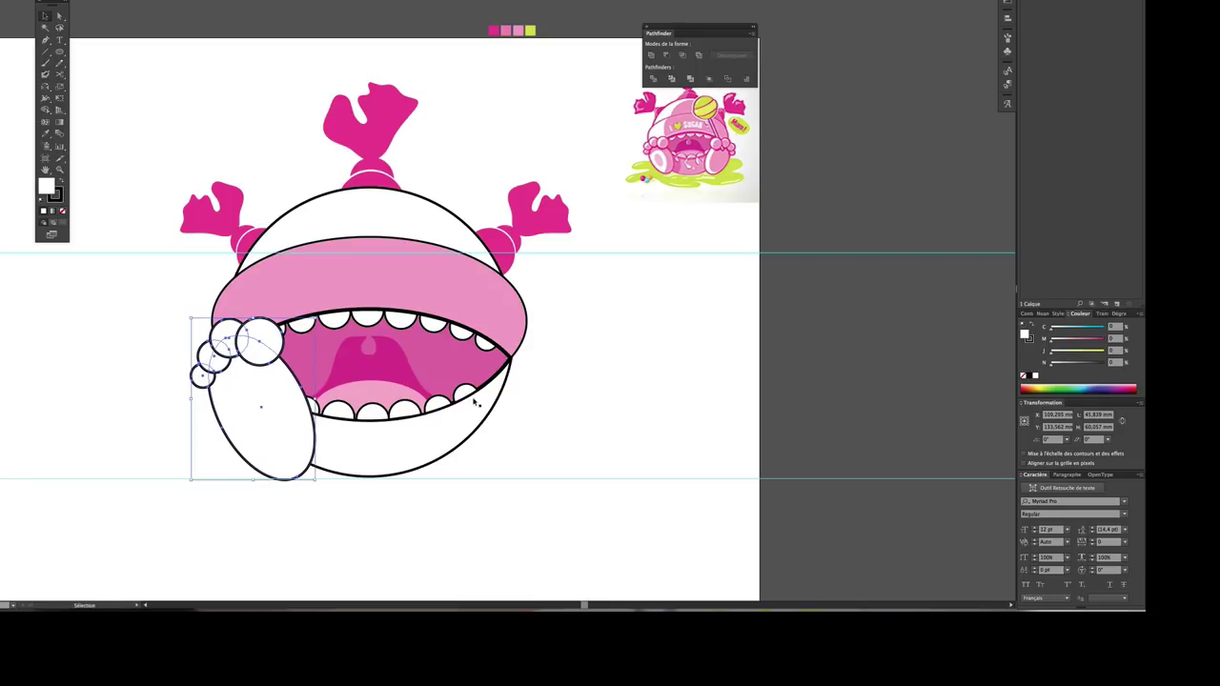
pyautogui.click(408, 385)
pyautogui.click(591, 403)
pyautogui.scroll(2, 569, 430)
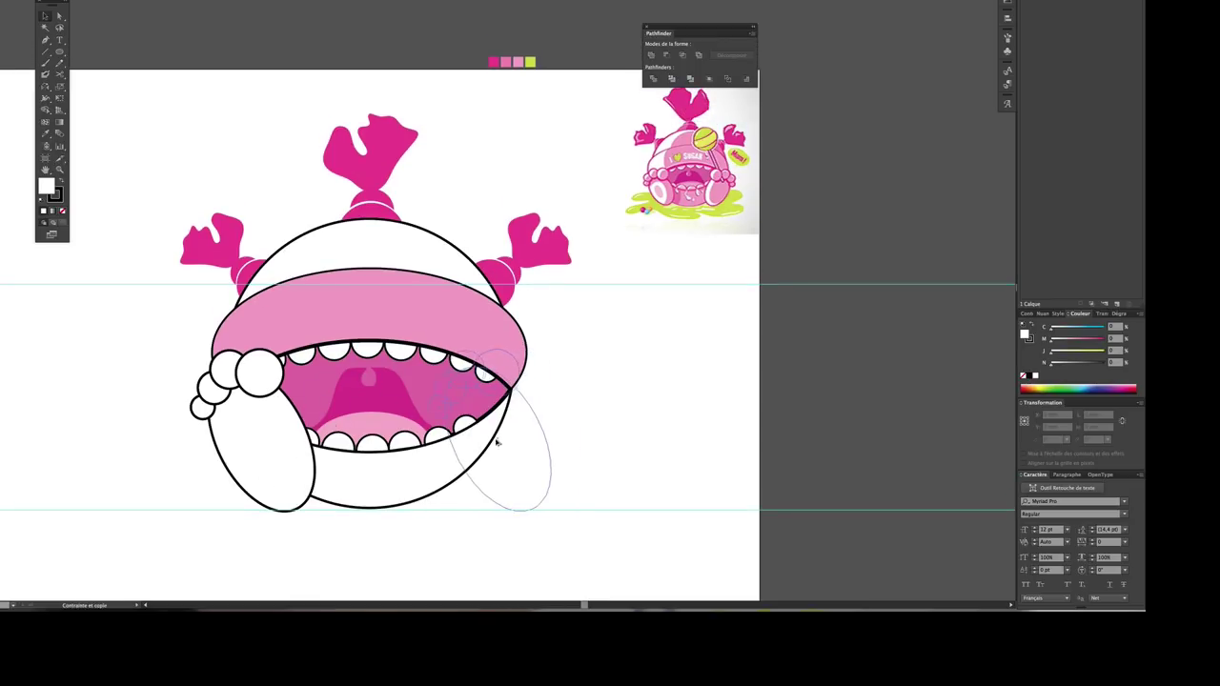
# Step: Copy the hand over the mouth's right side and mirror it with the Reflect tool
pyautogui.moveTo(280, 440); pyautogui.dragTo(468, 434)
pyautogui.press('o')
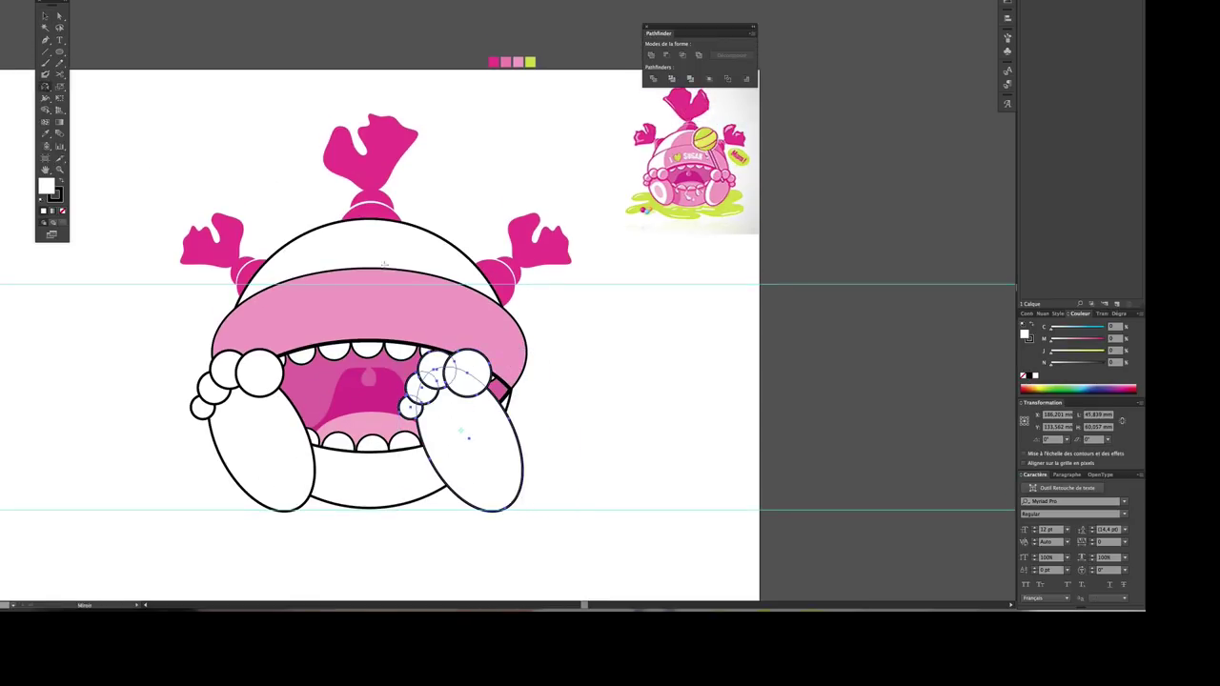
pyautogui.click(44, 87)
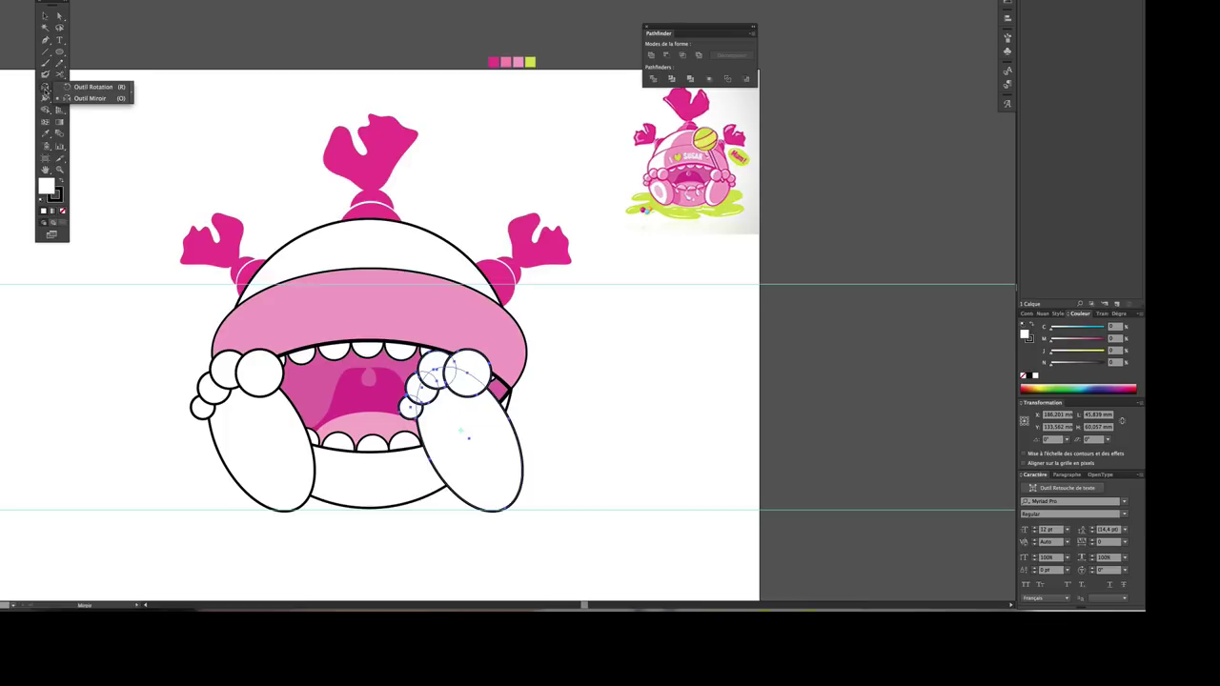
pyautogui.click(93, 98)
pyautogui.moveTo(560, 423); pyautogui.dragTo(544, 412)
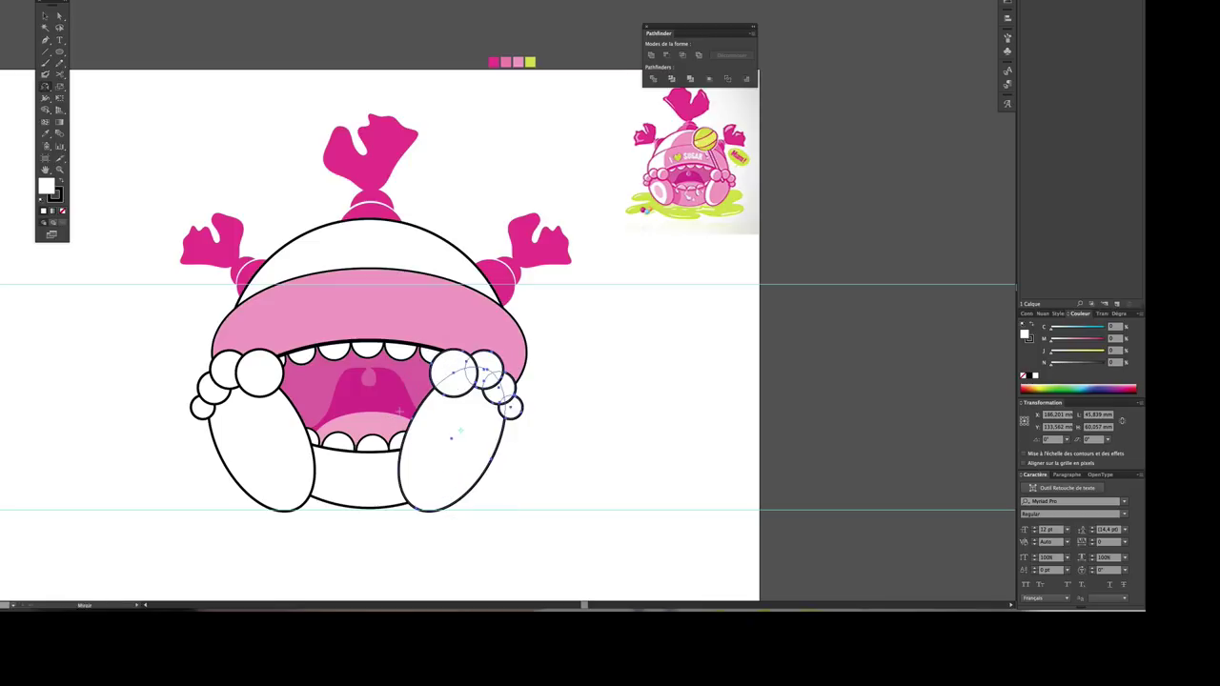
# Step: Move the mirrored hand further right to grip the mouth's right corner
pyautogui.click(45, 16)
pyautogui.click(591, 370)
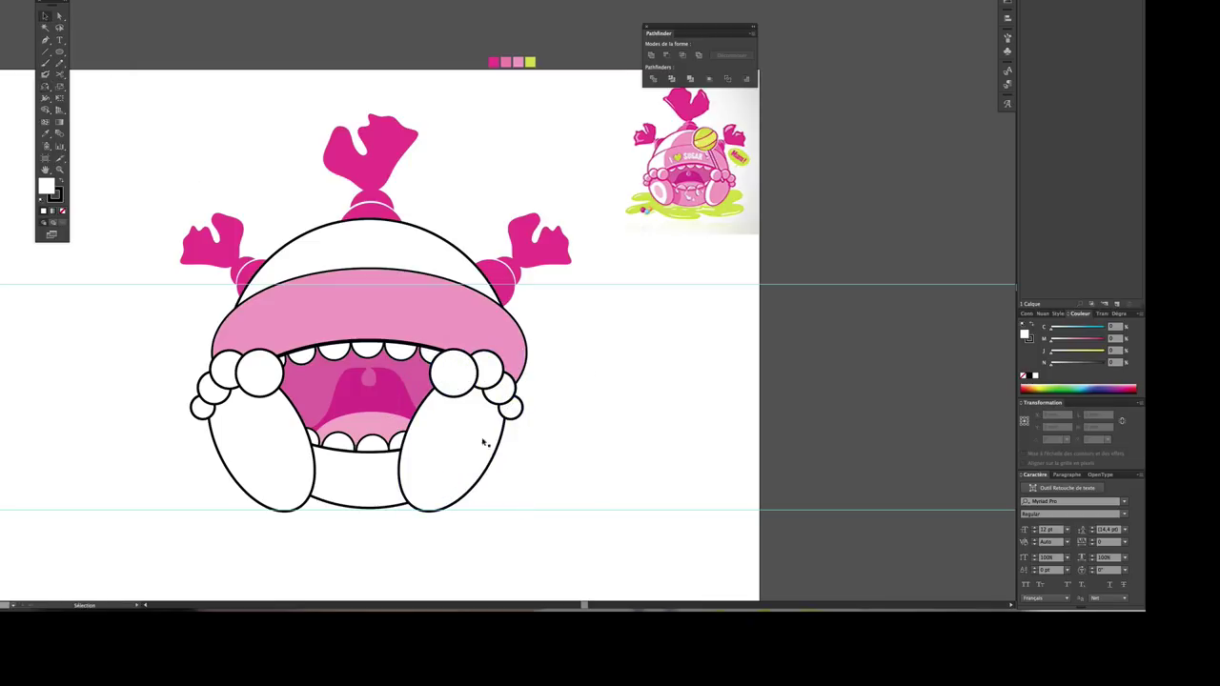
pyautogui.moveTo(462, 441); pyautogui.dragTo(495, 440)
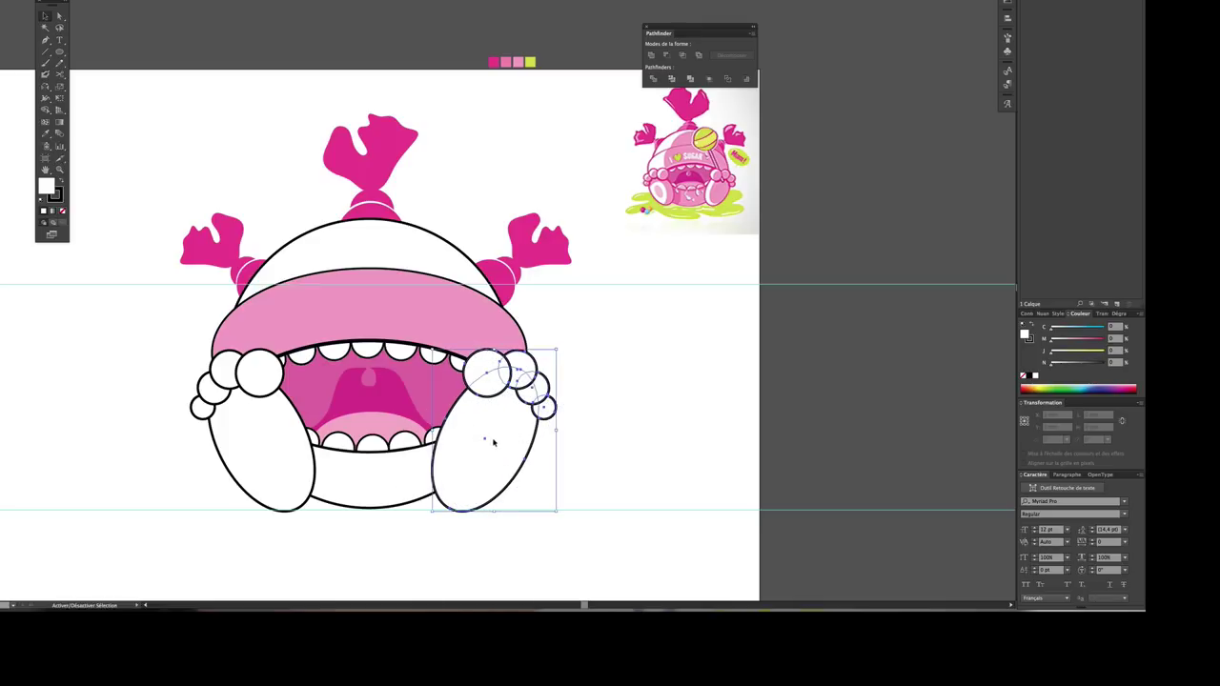
pyautogui.click(562, 447)
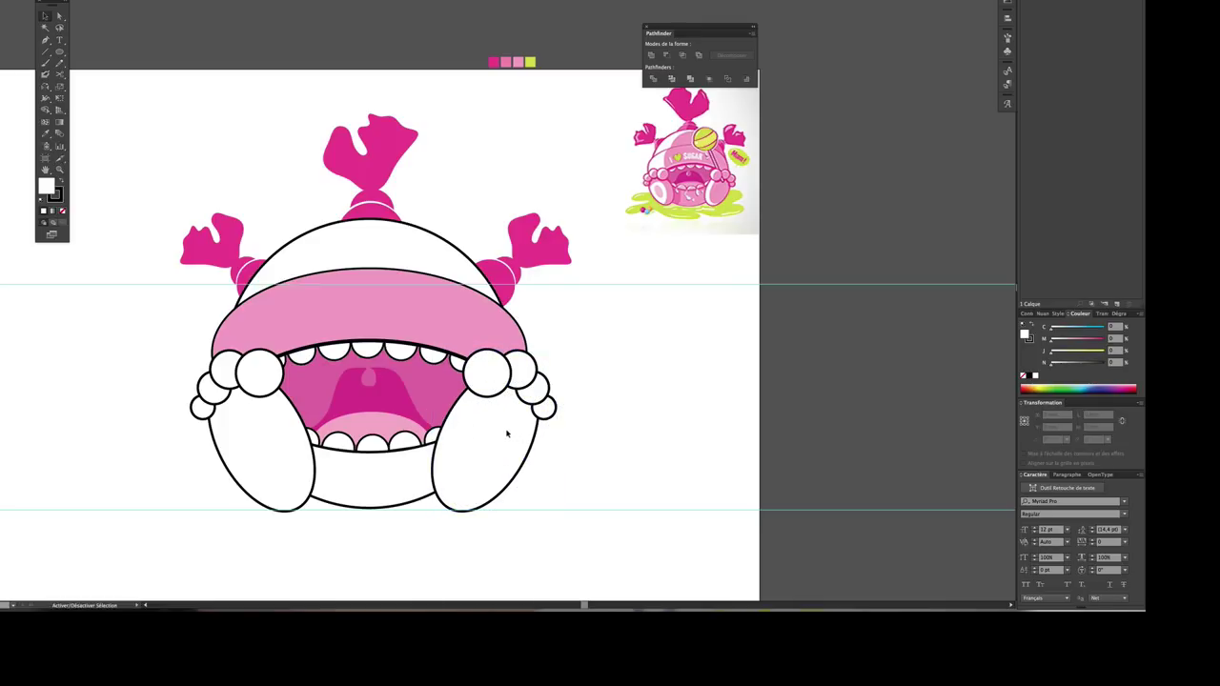
pyautogui.click(506, 434)
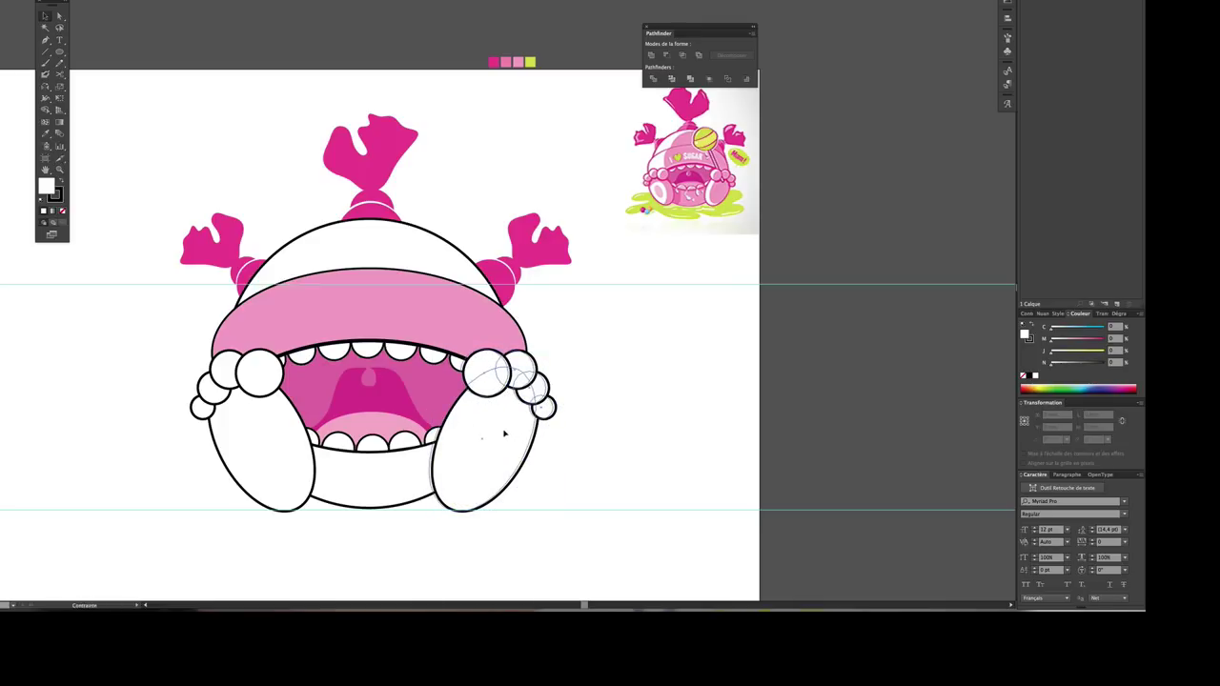
pyautogui.click(622, 422)
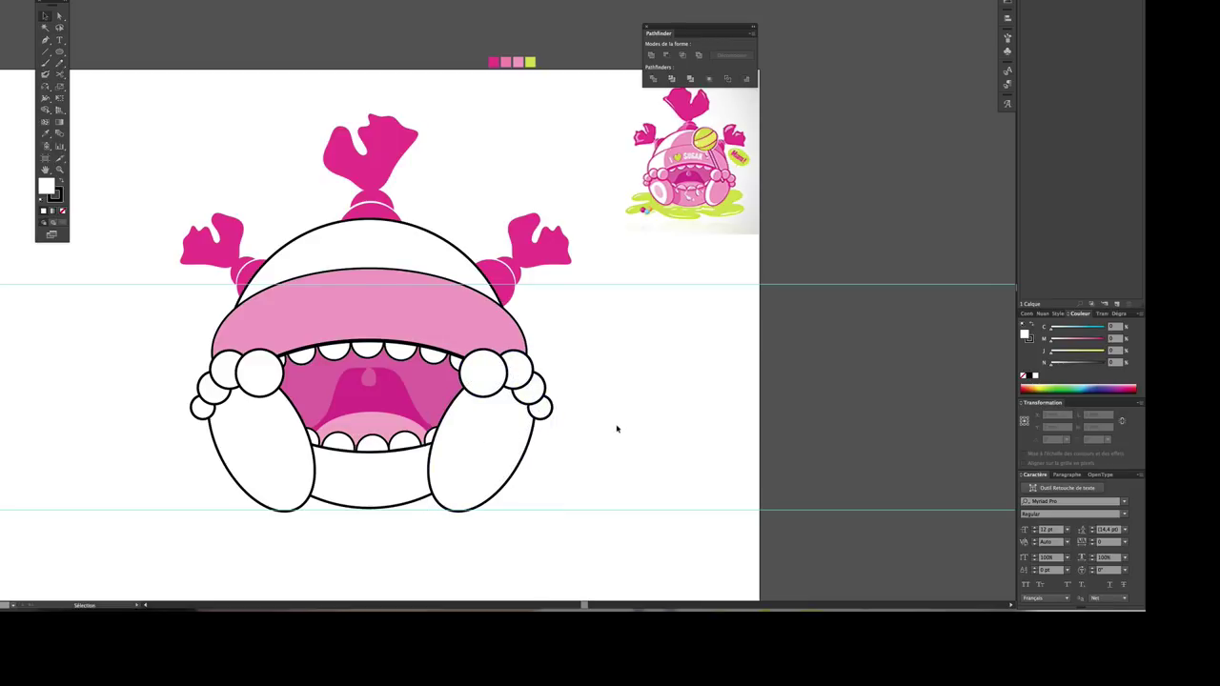
pyautogui.scroll(-1, 616, 428)
pyautogui.scroll(-2, 616, 428)
pyautogui.scroll(3, 615, 431)
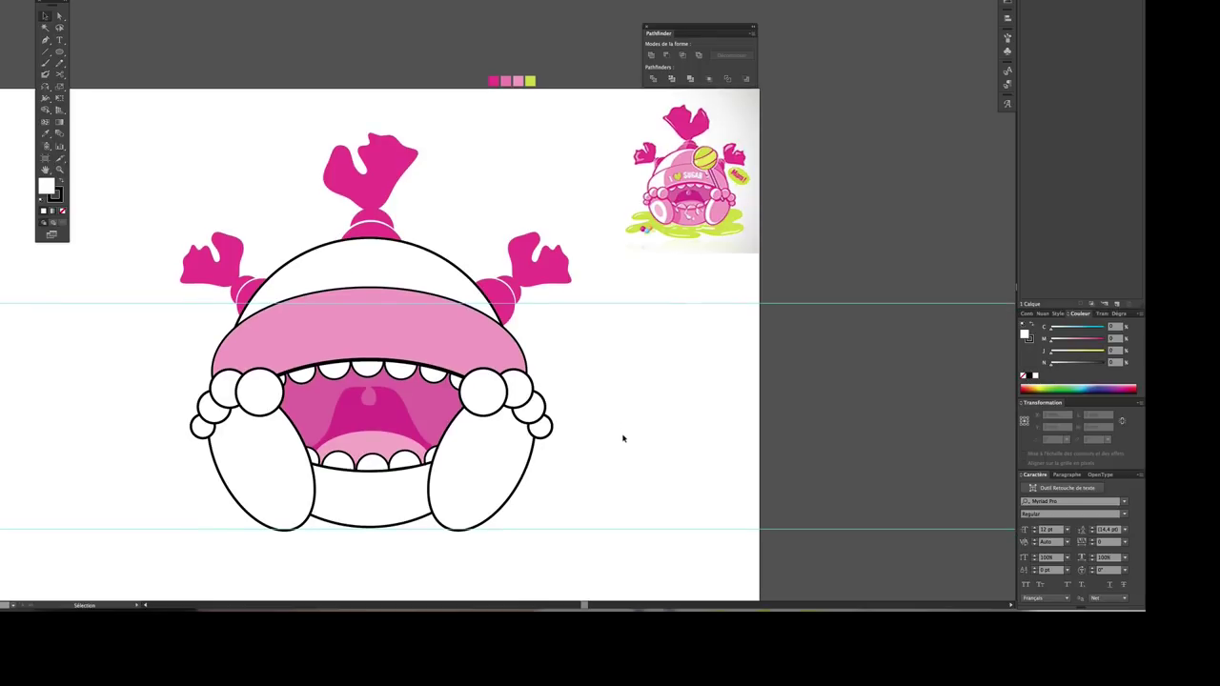
# Step: Draw a tall thin rectangle right of the monster as the lollipop stick
pyautogui.moveTo(632, 435); pyautogui.dragTo(573, 390)
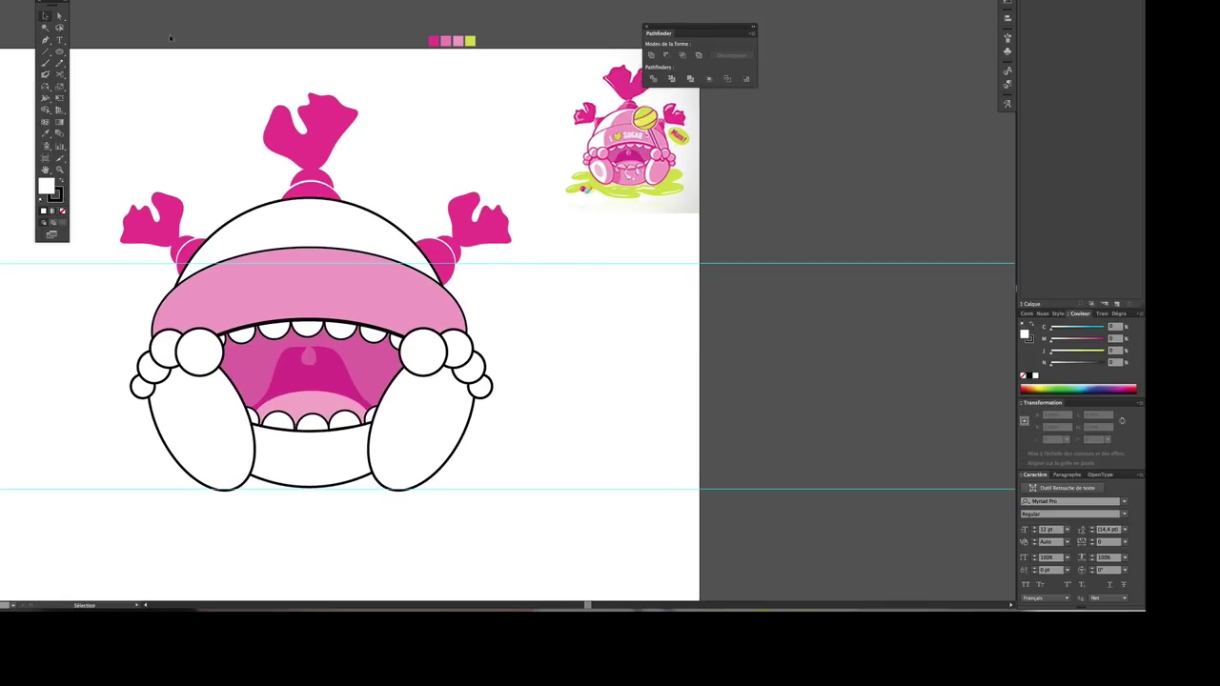
pyautogui.click(59, 52)
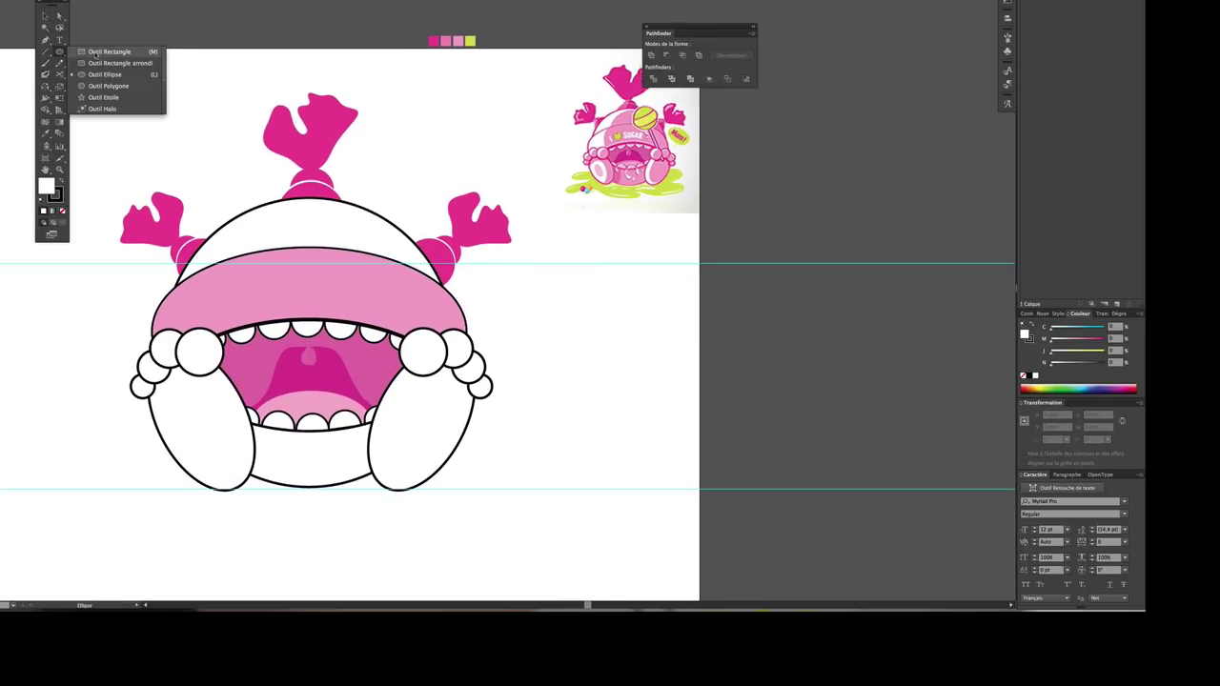
pyautogui.click(105, 52)
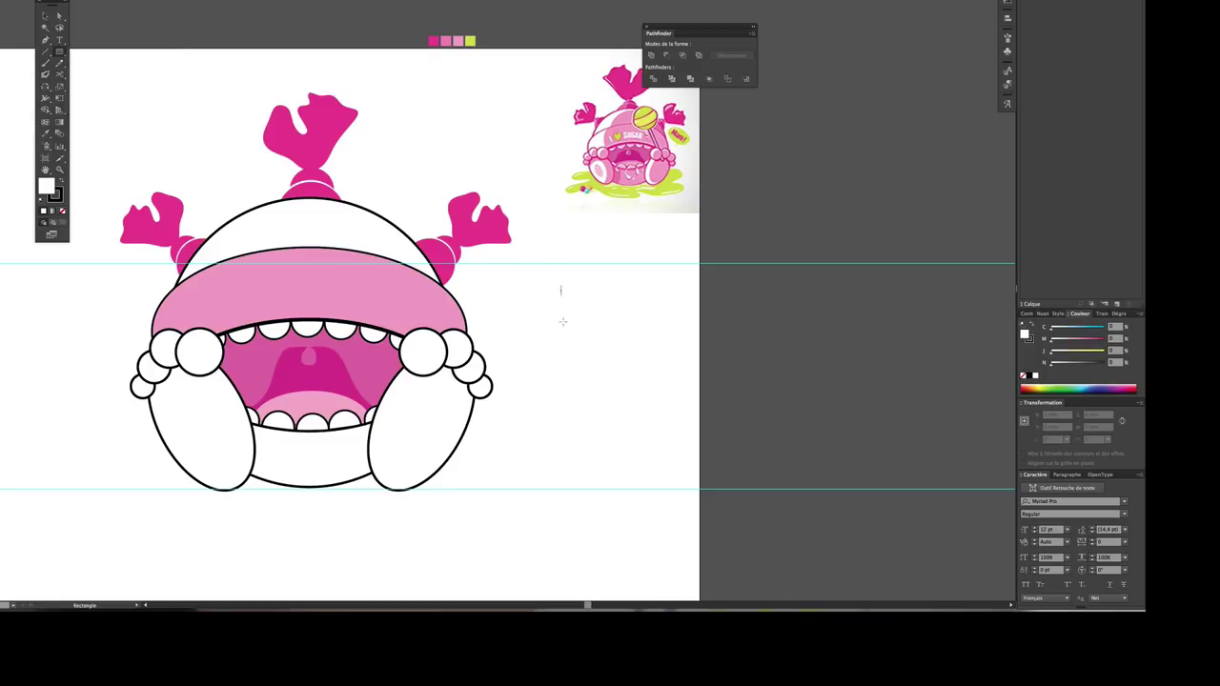
pyautogui.moveTo(562, 321); pyautogui.dragTo(563, 458)
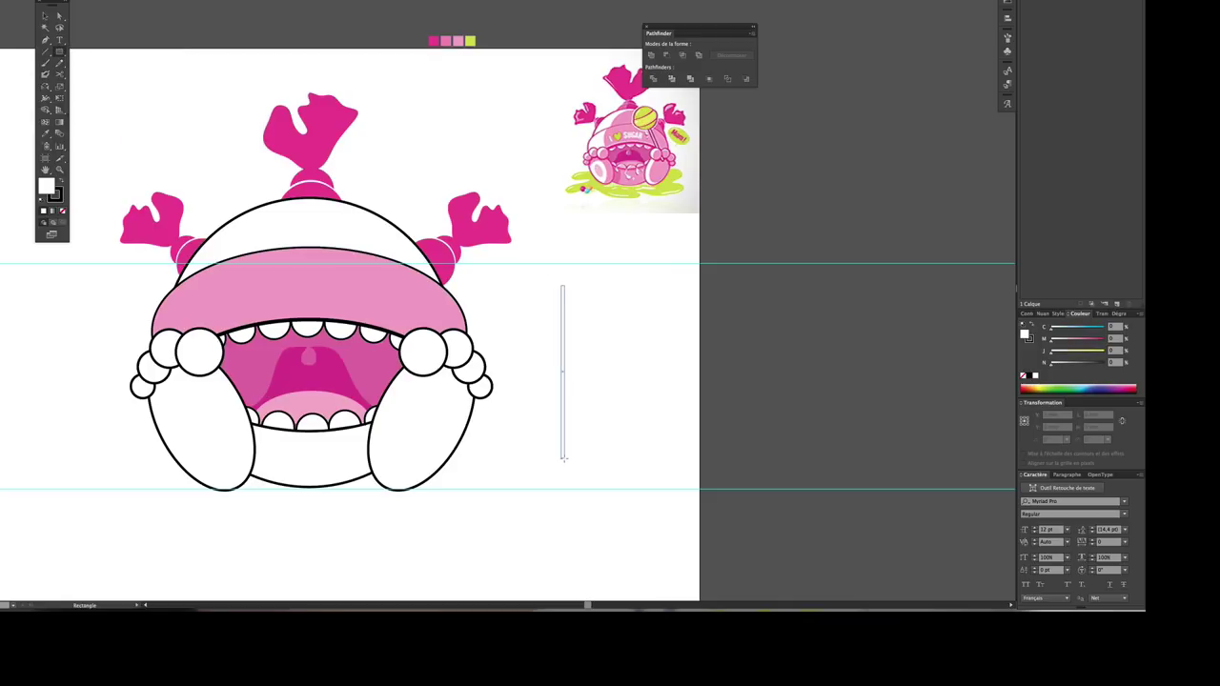
pyautogui.moveTo(563, 459); pyautogui.dragTo(566, 458)
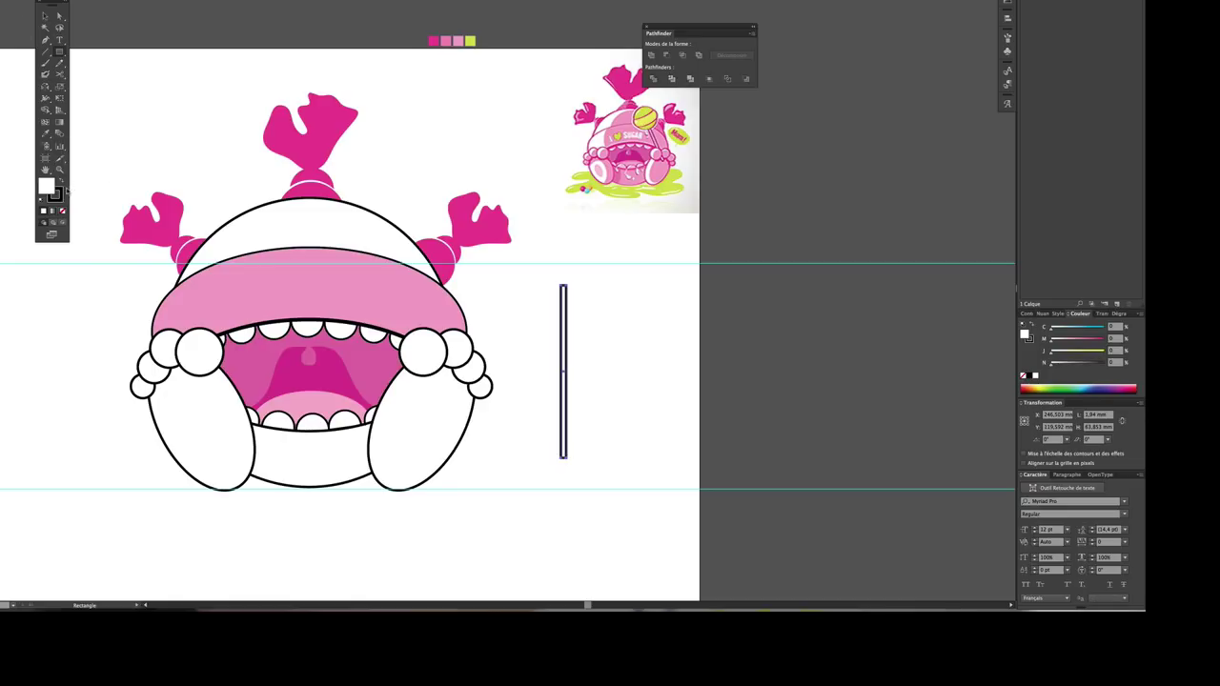
pyautogui.click(45, 15)
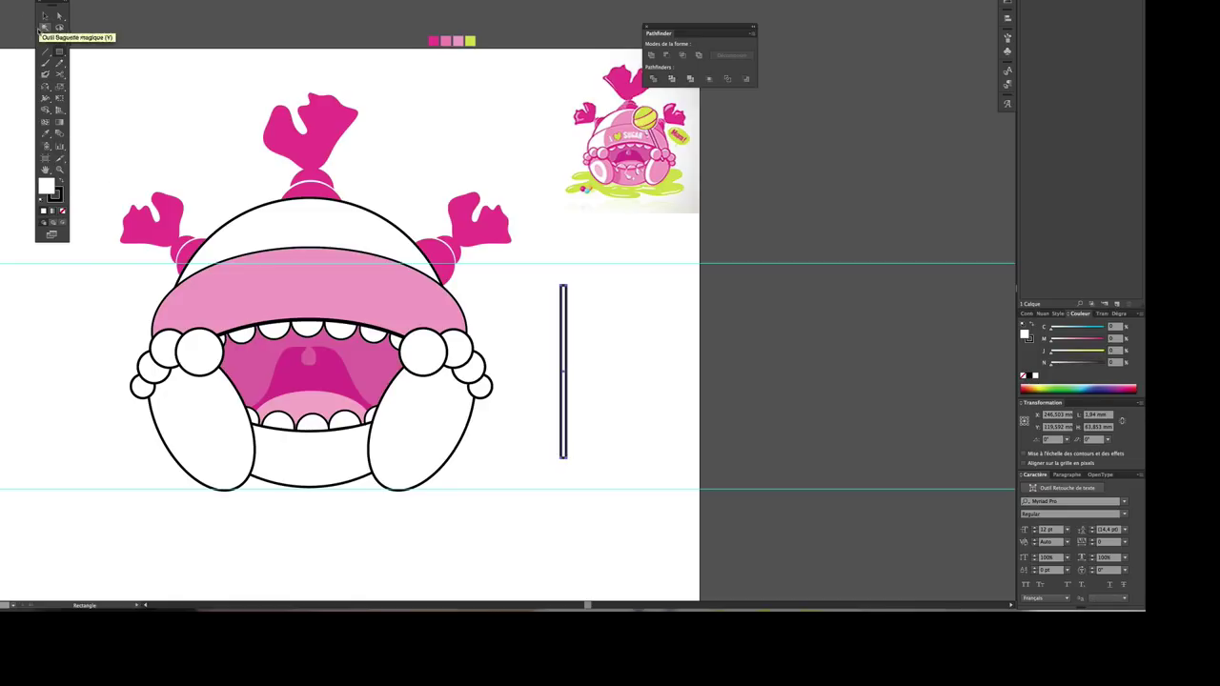
# Step: Draw a circle on top of the stick as the lollipop's candy head
pyautogui.moveTo(59, 51); pyautogui.dragTo(102, 74)
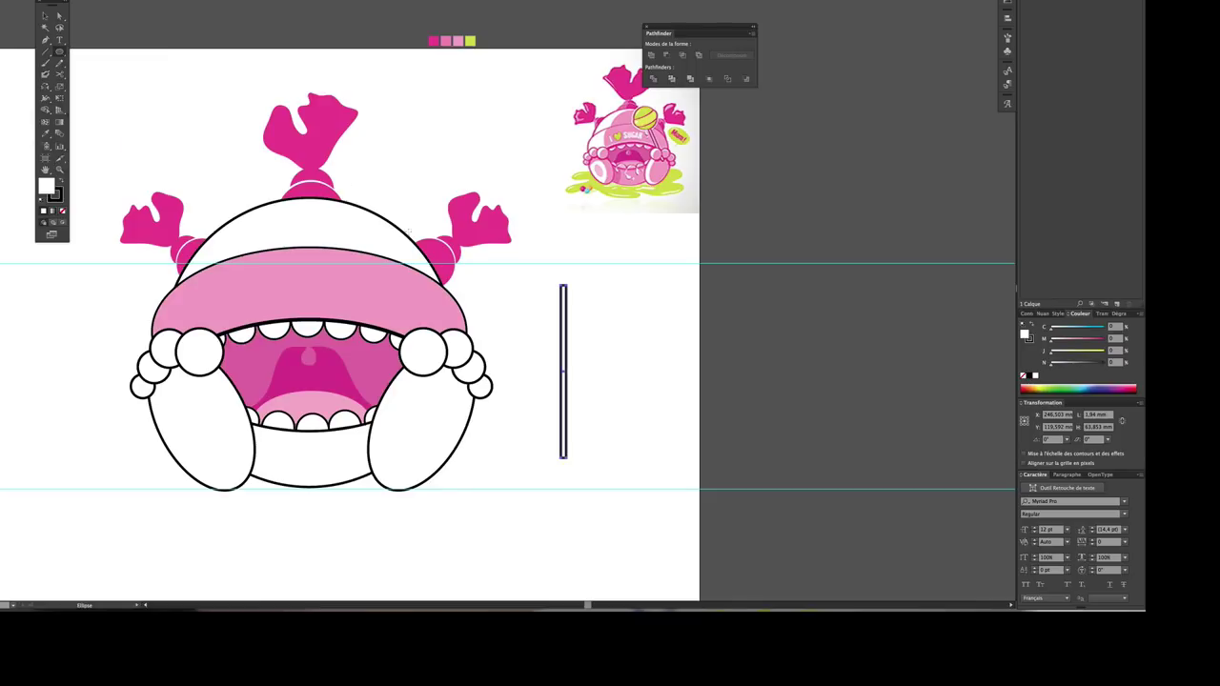
pyautogui.moveTo(530, 235); pyautogui.dragTo(611, 305)
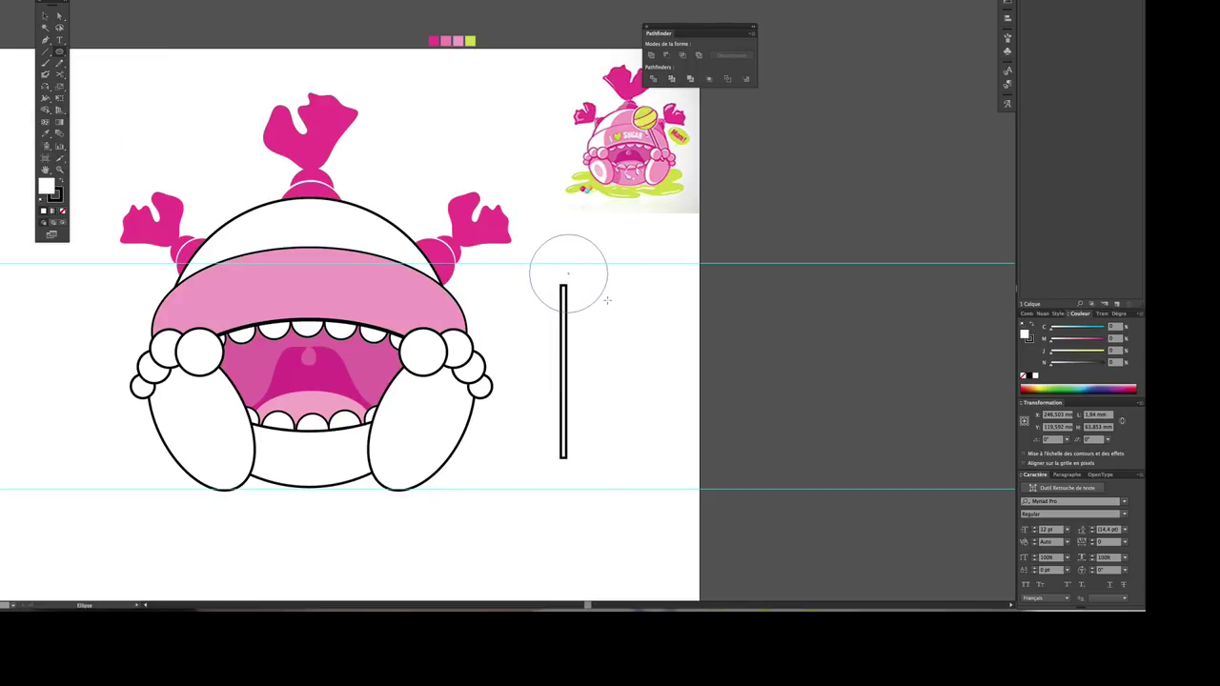
pyautogui.moveTo(611, 305); pyautogui.dragTo(567, 332)
pyautogui.click(44, 18)
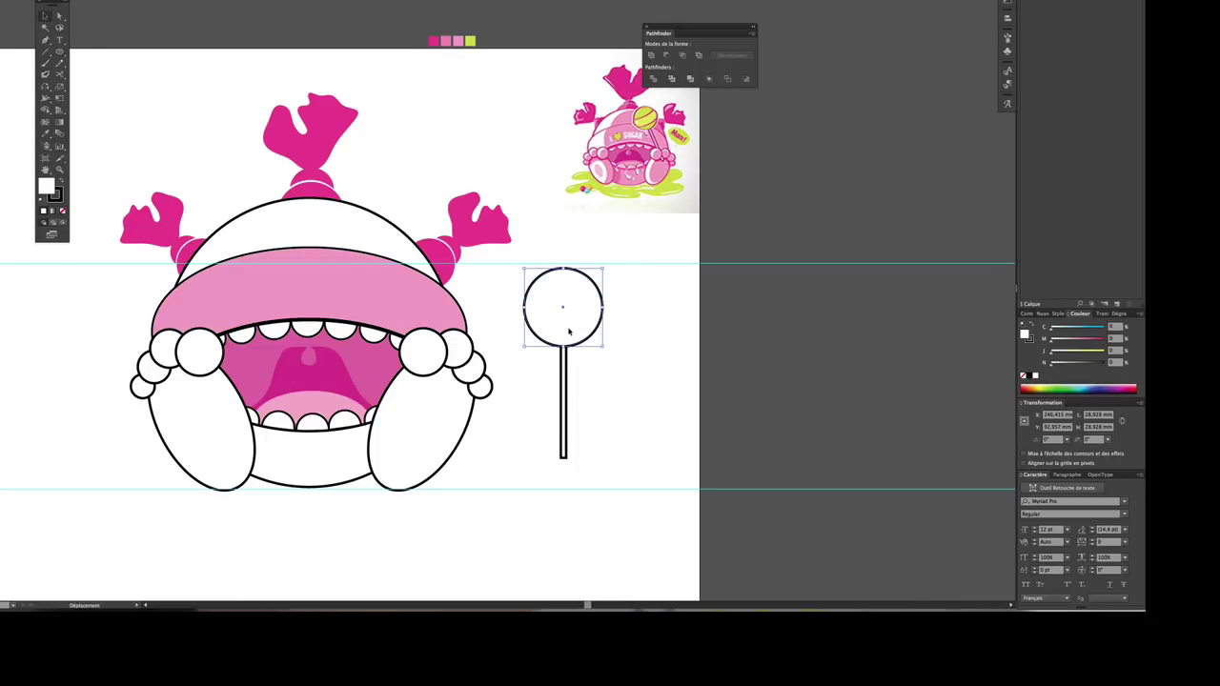
pyautogui.click(585, 370)
pyautogui.click(564, 400)
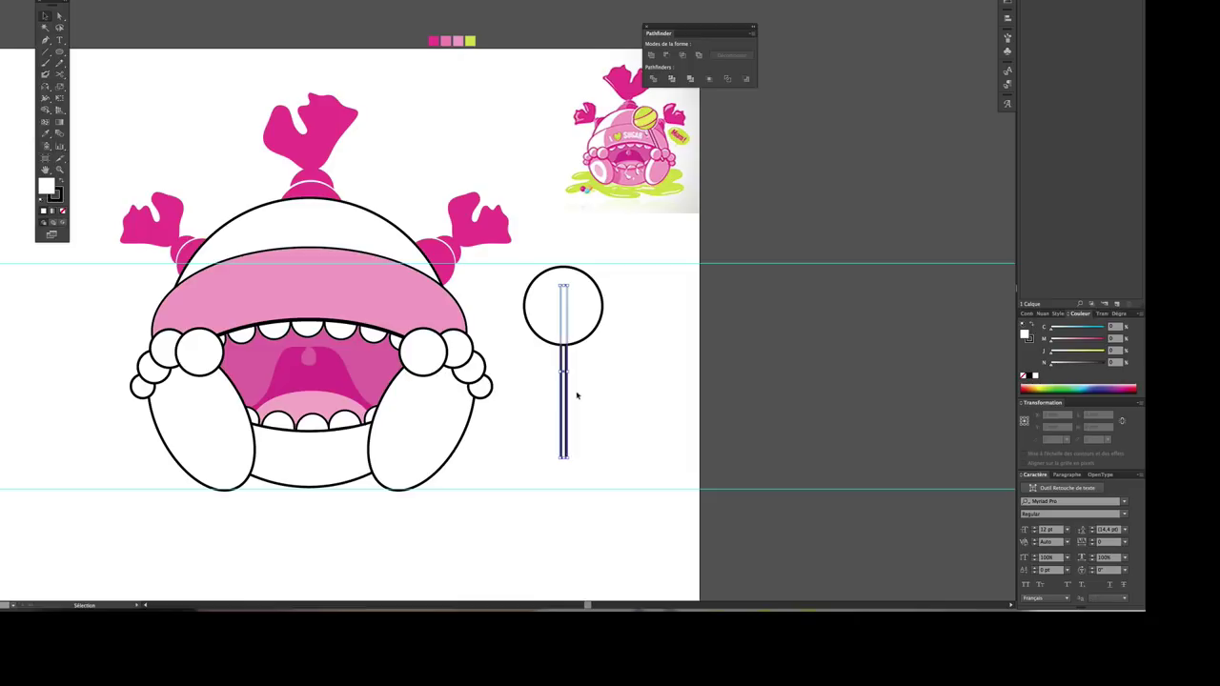
pyautogui.click(581, 307)
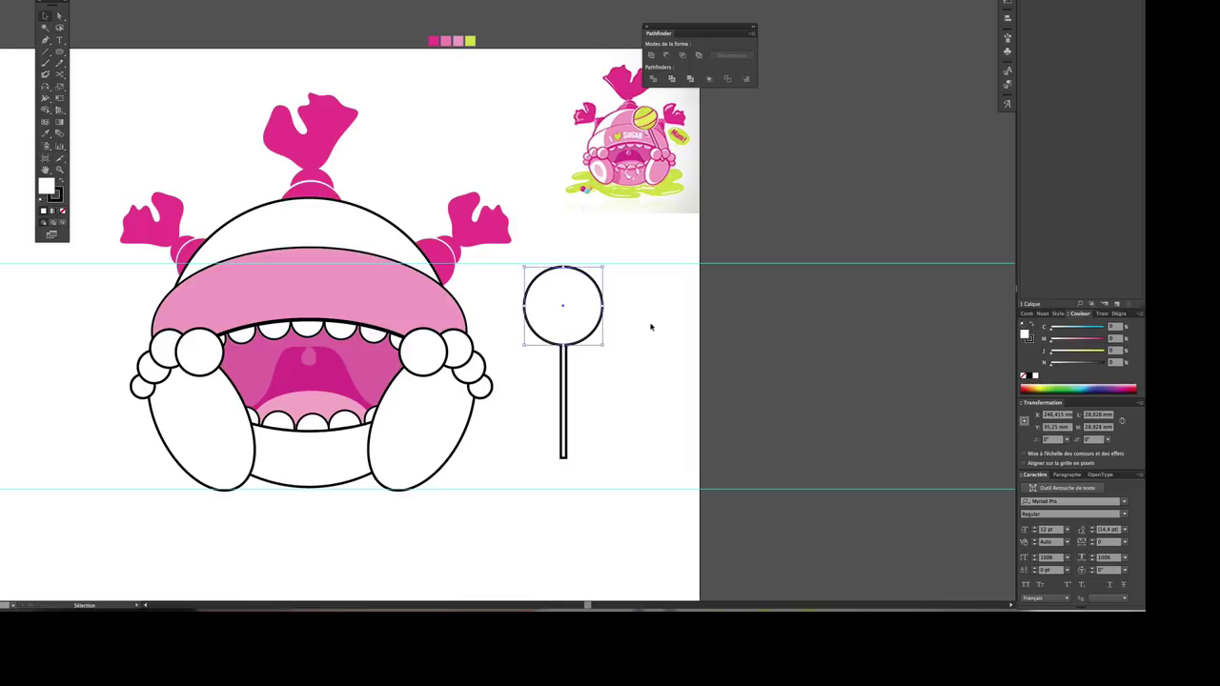
pyautogui.click(633, 368)
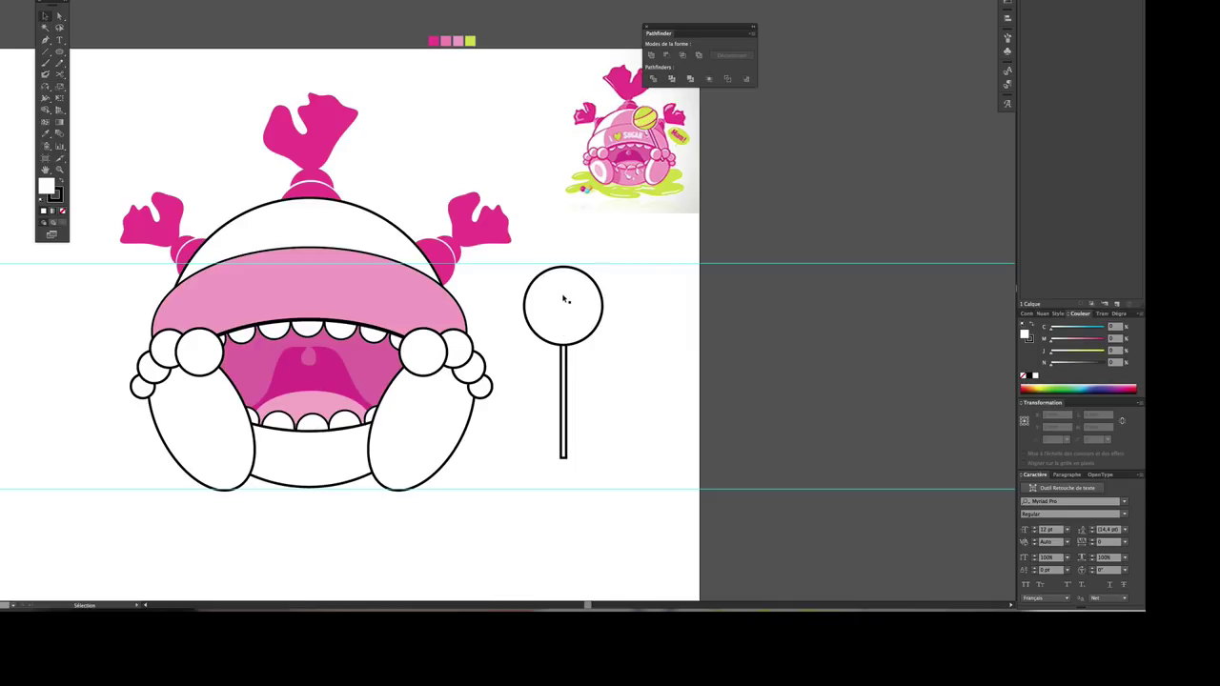
# Step: Duplicate the circle twice, offset slightly, and use Pathfinder Minus Front to cut a crescent
pyautogui.moveTo(562, 267); pyautogui.dragTo(544, 385)
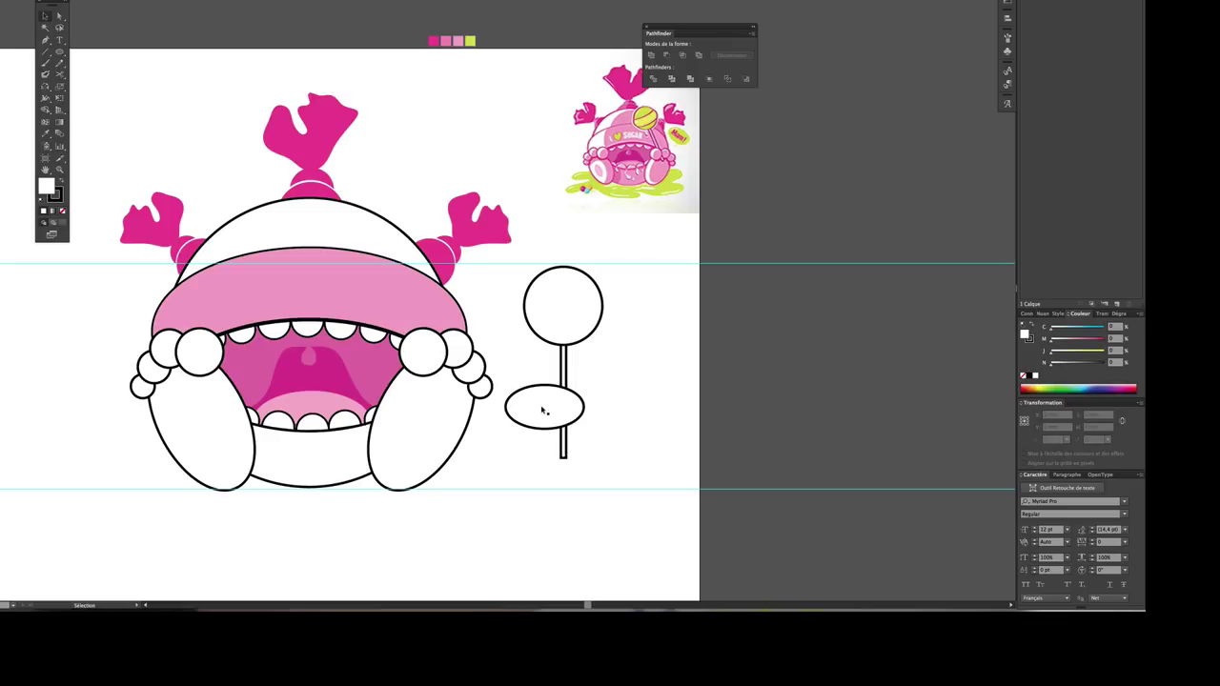
pyautogui.moveTo(541, 406); pyautogui.dragTo(545, 425)
pyautogui.keyDown('shift'); pyautogui.click(545, 422); pyautogui.keyUp('shift')
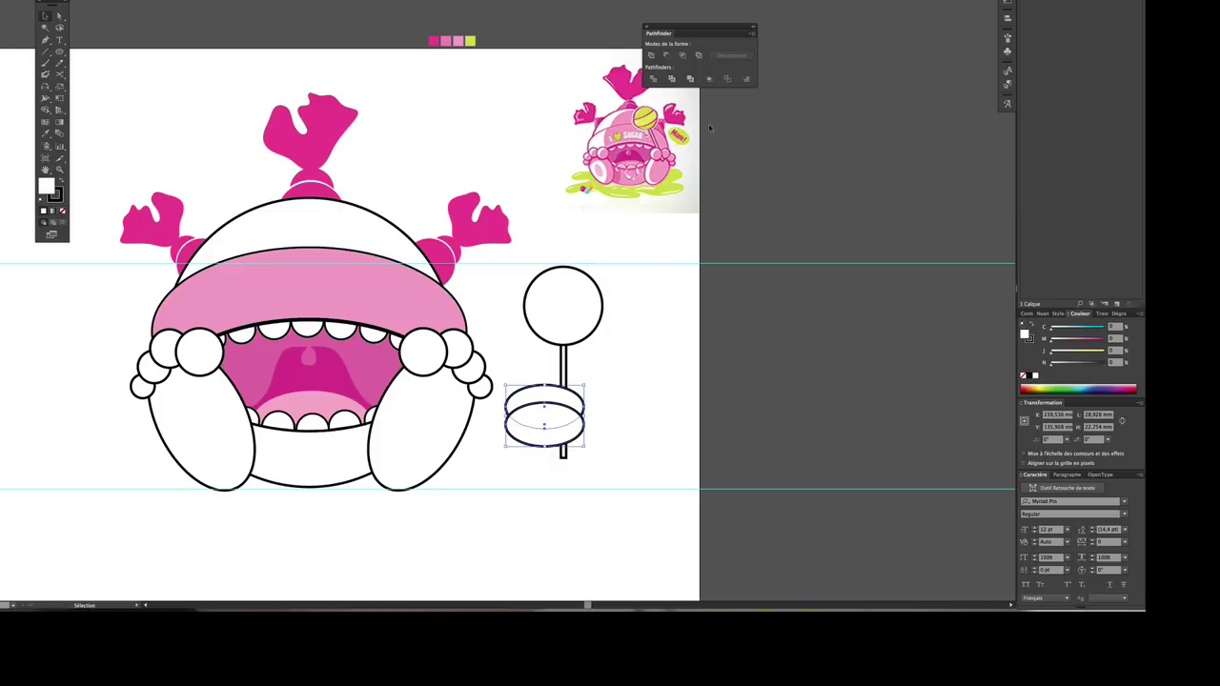
pyautogui.click(747, 80)
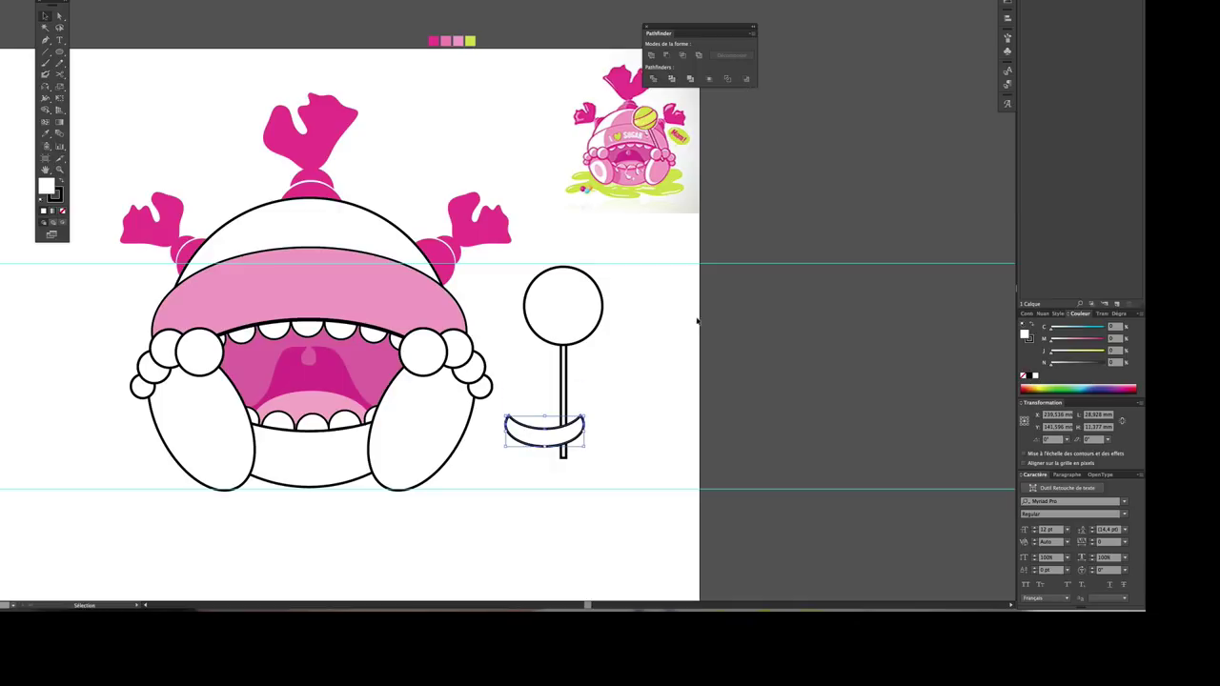
# Step: Flip the crescent upward, enlarge it to span the head, and lower it slightly
pyautogui.click(715, 364)
pyautogui.click(539, 430)
pyautogui.moveTo(545, 417)
pyautogui.mouseDown()
pyautogui.moveTo(545, 448)
pyautogui.moveTo(554, 331)
pyautogui.mouseUp()
pyautogui.click(634, 416)
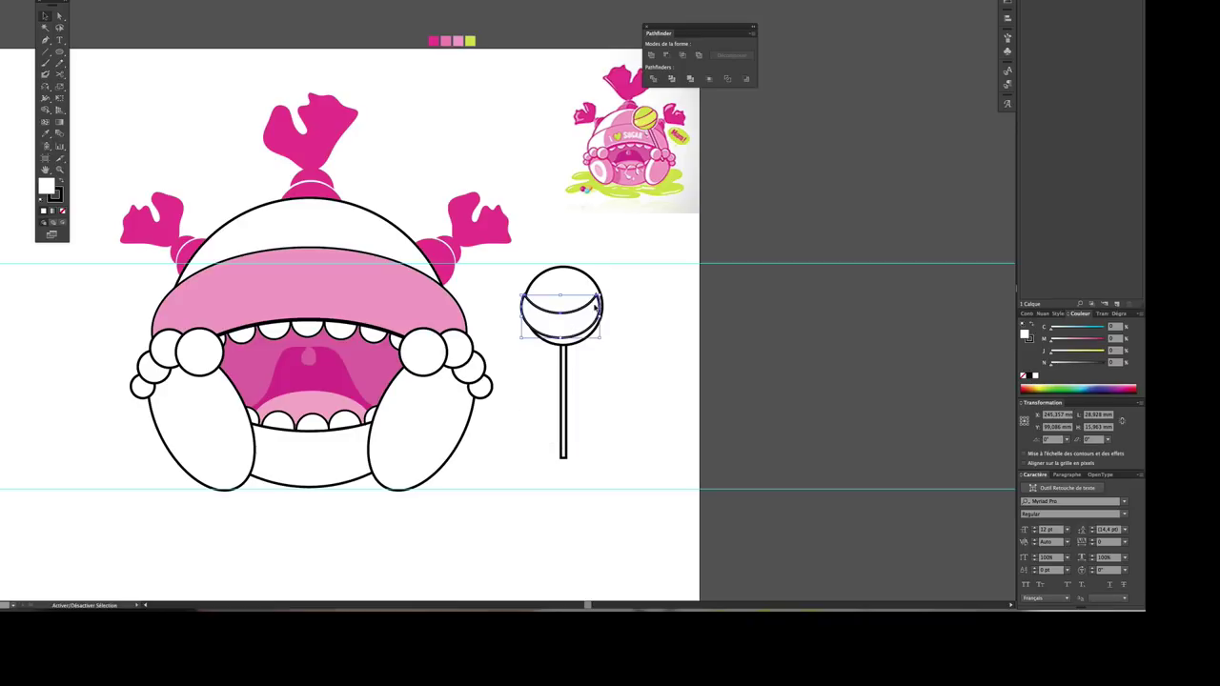
pyautogui.moveTo(601, 296); pyautogui.dragTo(609, 289)
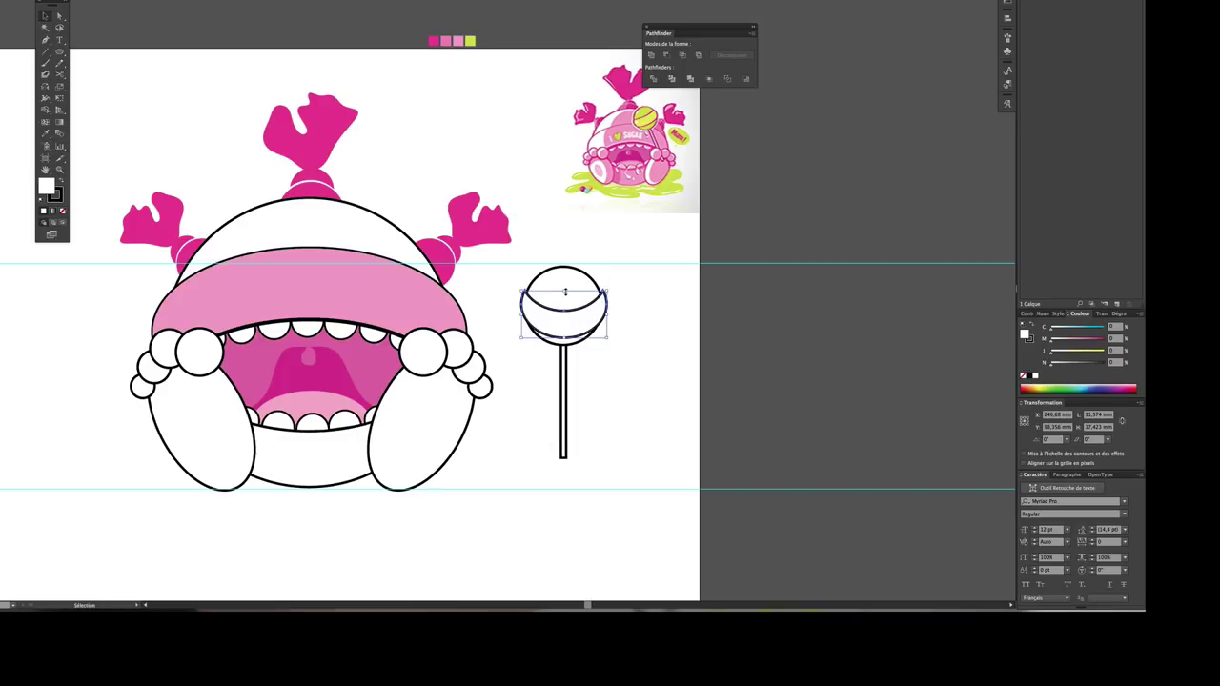
pyautogui.moveTo(565, 292)
pyautogui.mouseDown()
pyautogui.moveTo(568, 320)
pyautogui.moveTo(566, 290)
pyautogui.moveTo(523, 311)
pyautogui.mouseUp()
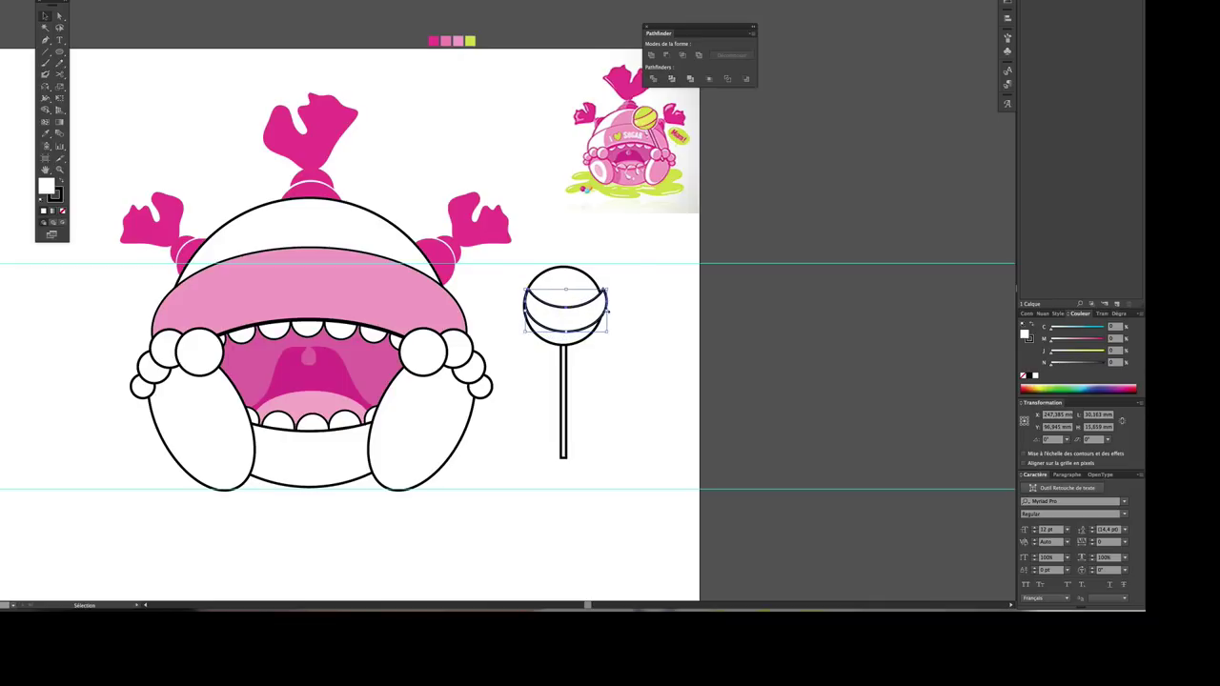
pyautogui.press('Left')
pyautogui.press('Left')
pyautogui.press('Left')
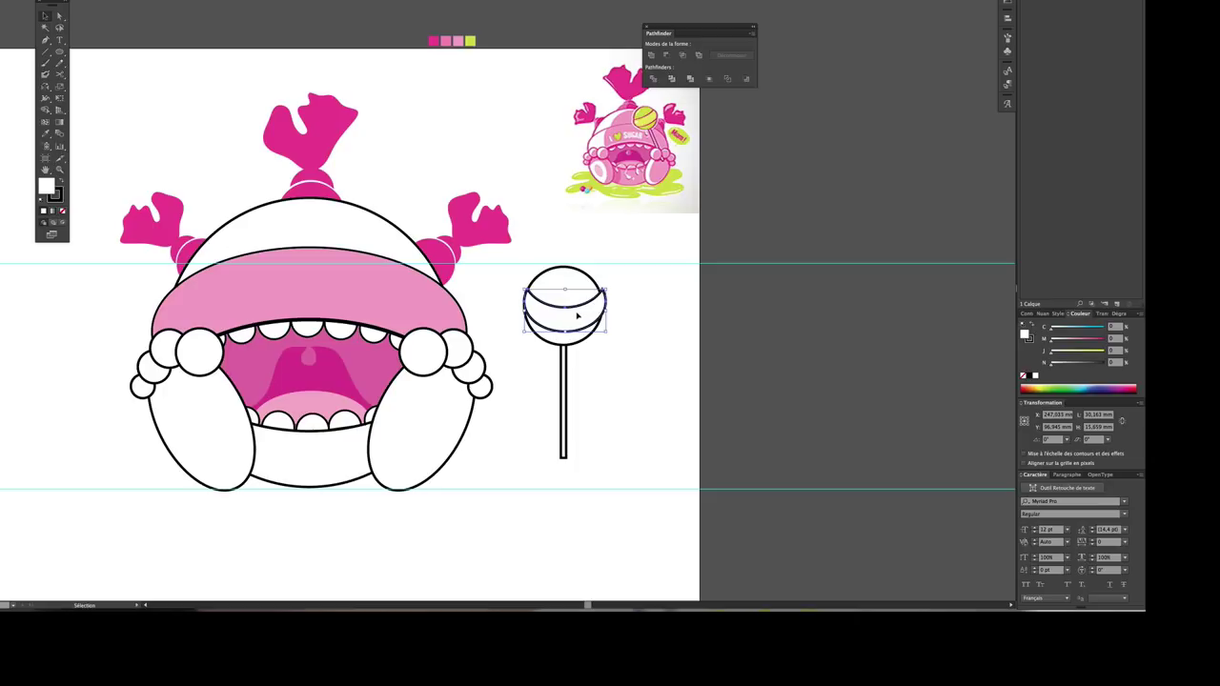
# Step: Raise the crescent to the middle of the lollipop head and select the whole lollipop
pyautogui.click(618, 318)
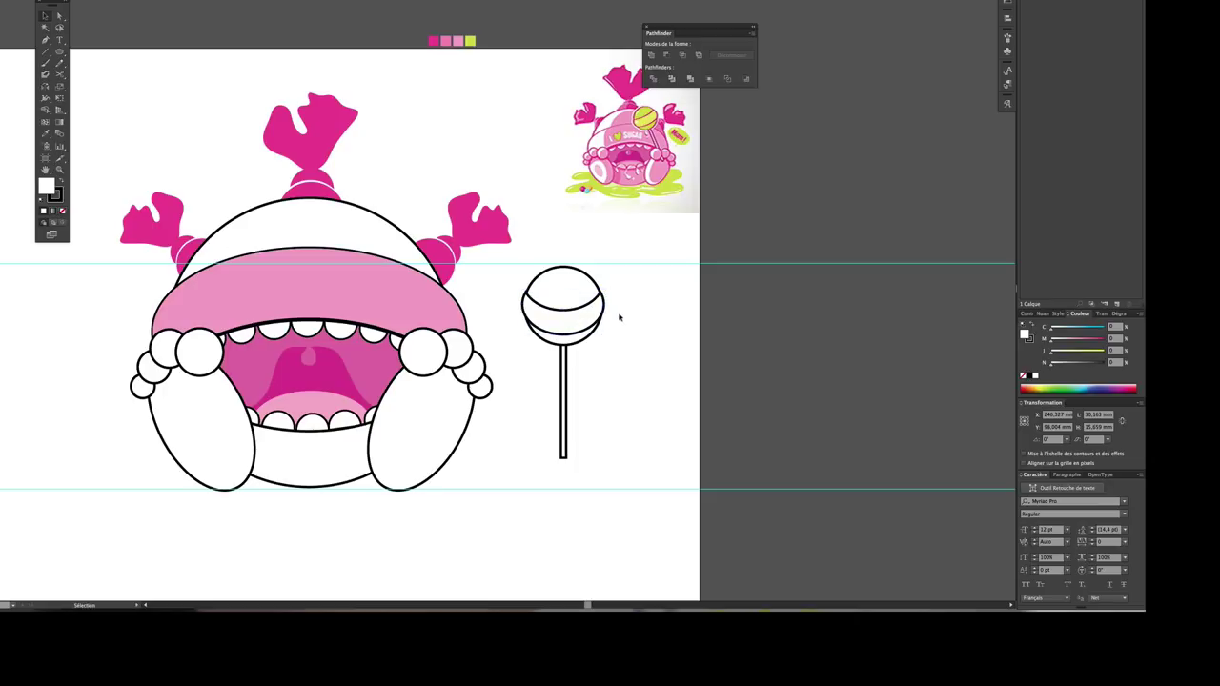
pyautogui.click(588, 329)
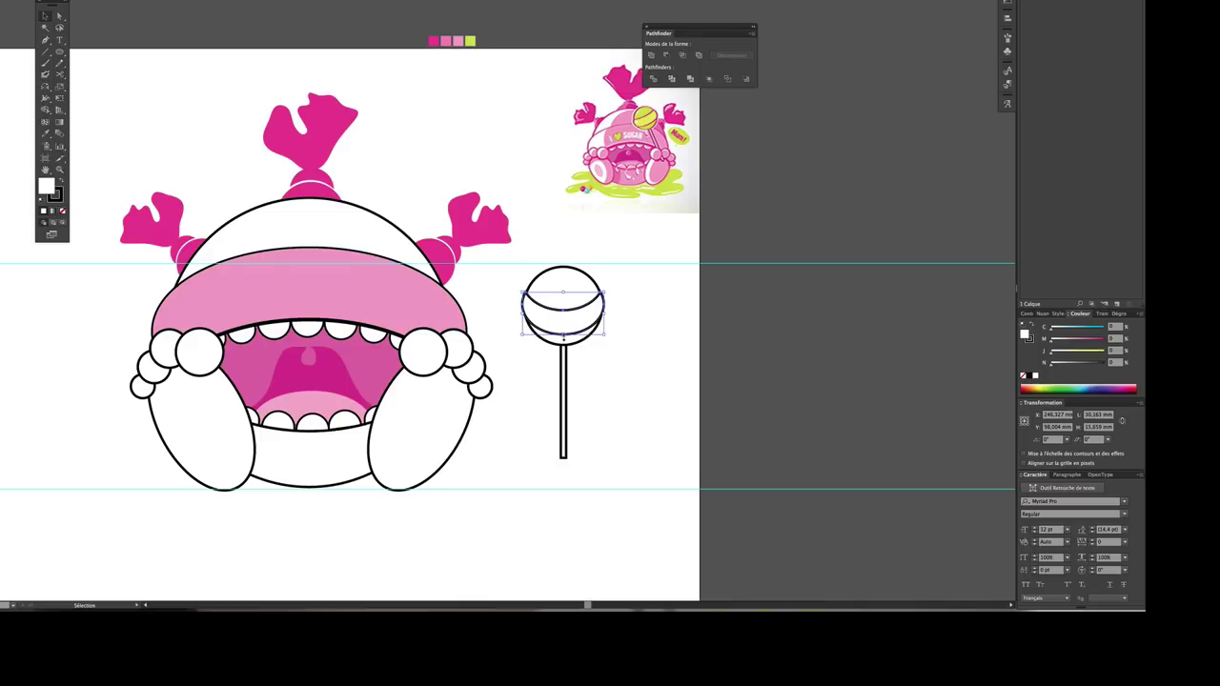
pyautogui.moveTo(563, 336); pyautogui.dragTo(567, 307)
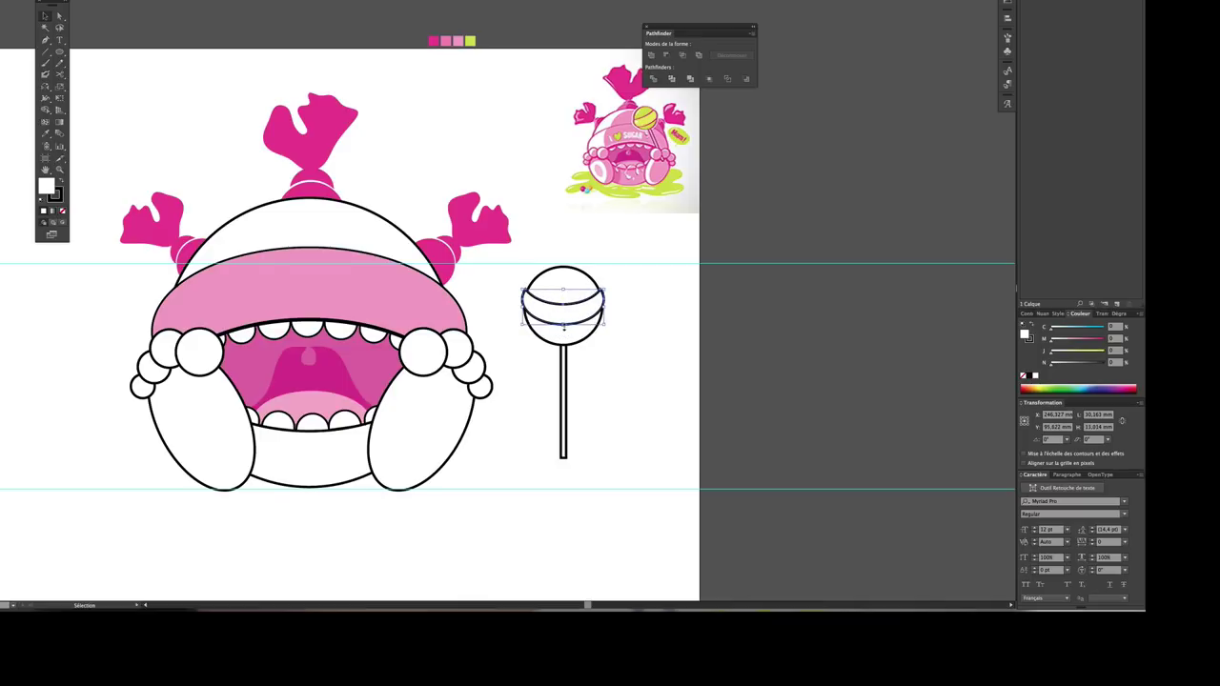
pyautogui.click(680, 325)
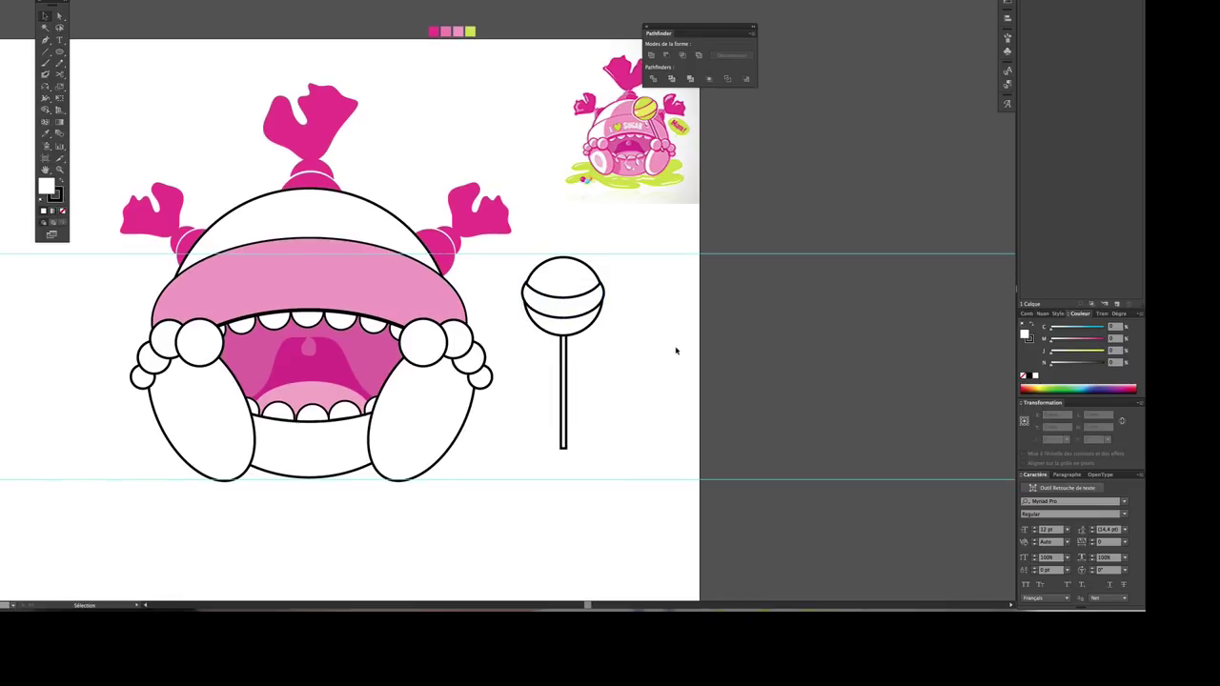
pyautogui.scroll(2, 172, 108)
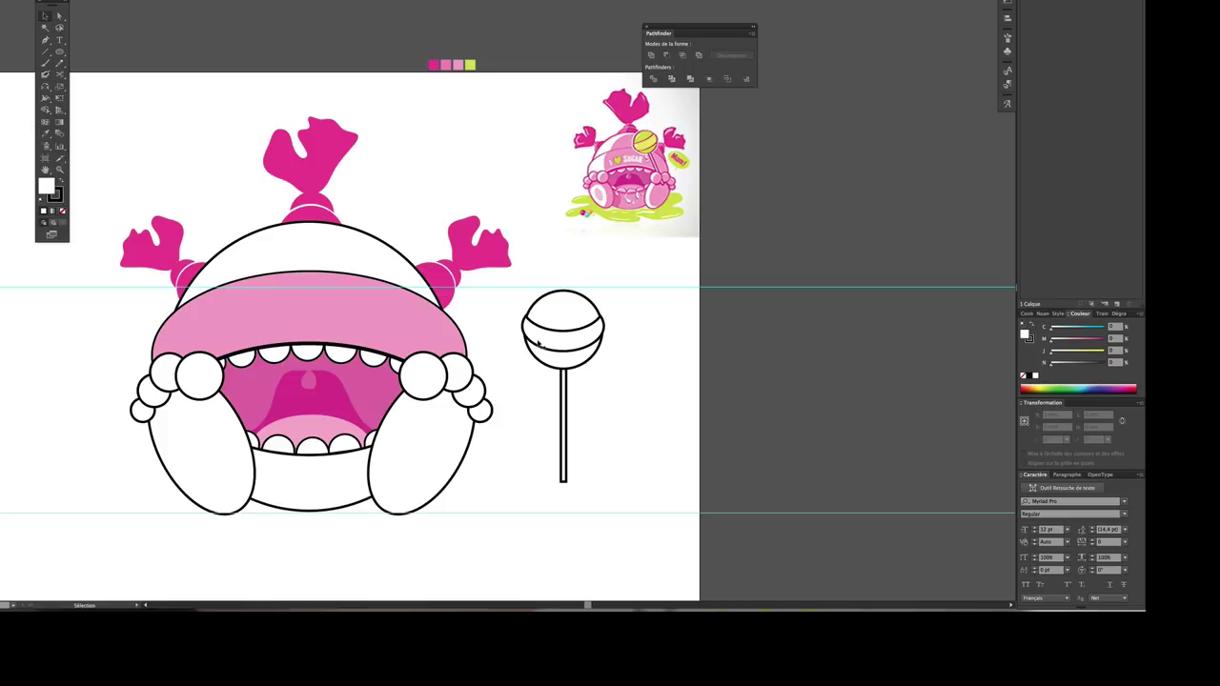
pyautogui.moveTo(519, 312); pyautogui.dragTo(592, 381)
pyautogui.press('a')
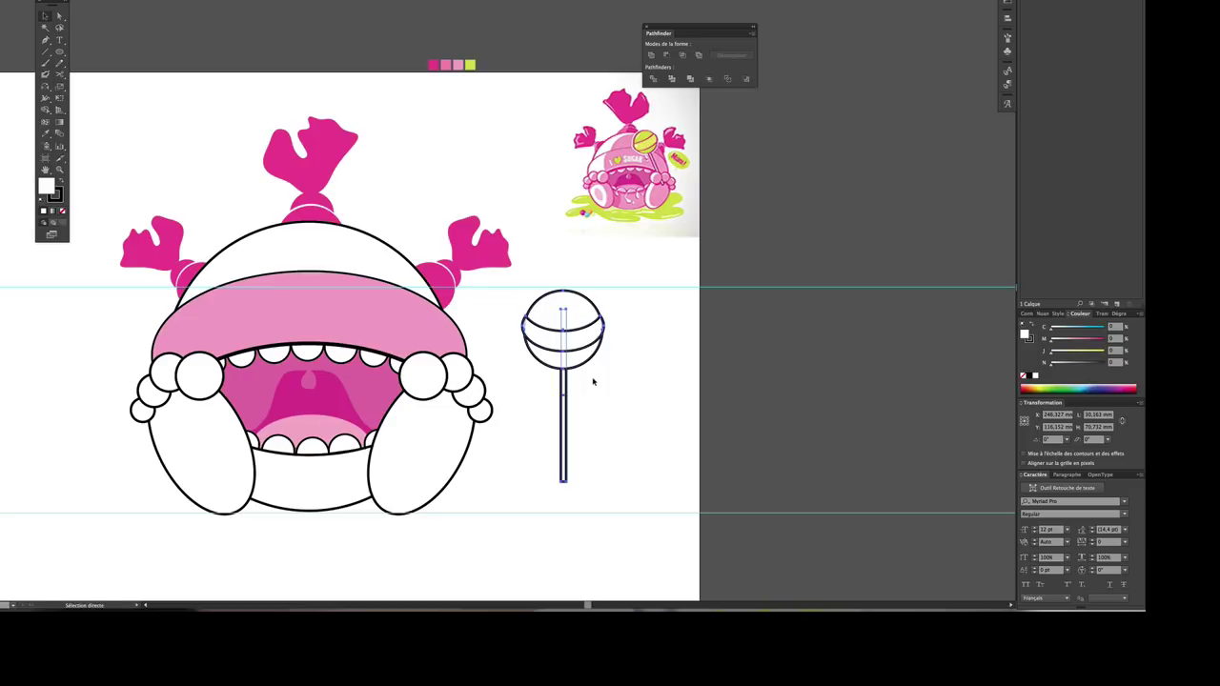
# Step: Move the lollipop up beside the monster's head and tilt it counter-clockwise to a near-upright angle
pyautogui.press('v')
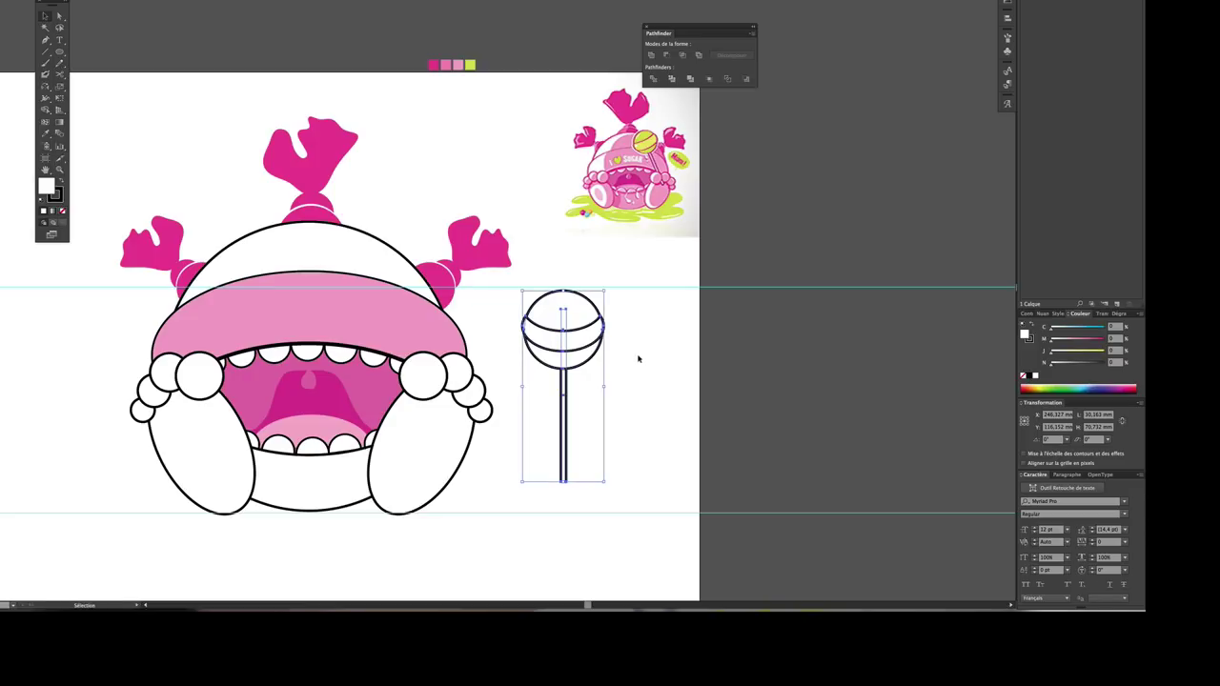
pyautogui.click(637, 354)
pyautogui.click(577, 347)
pyautogui.moveTo(570, 351); pyautogui.dragTo(451, 270)
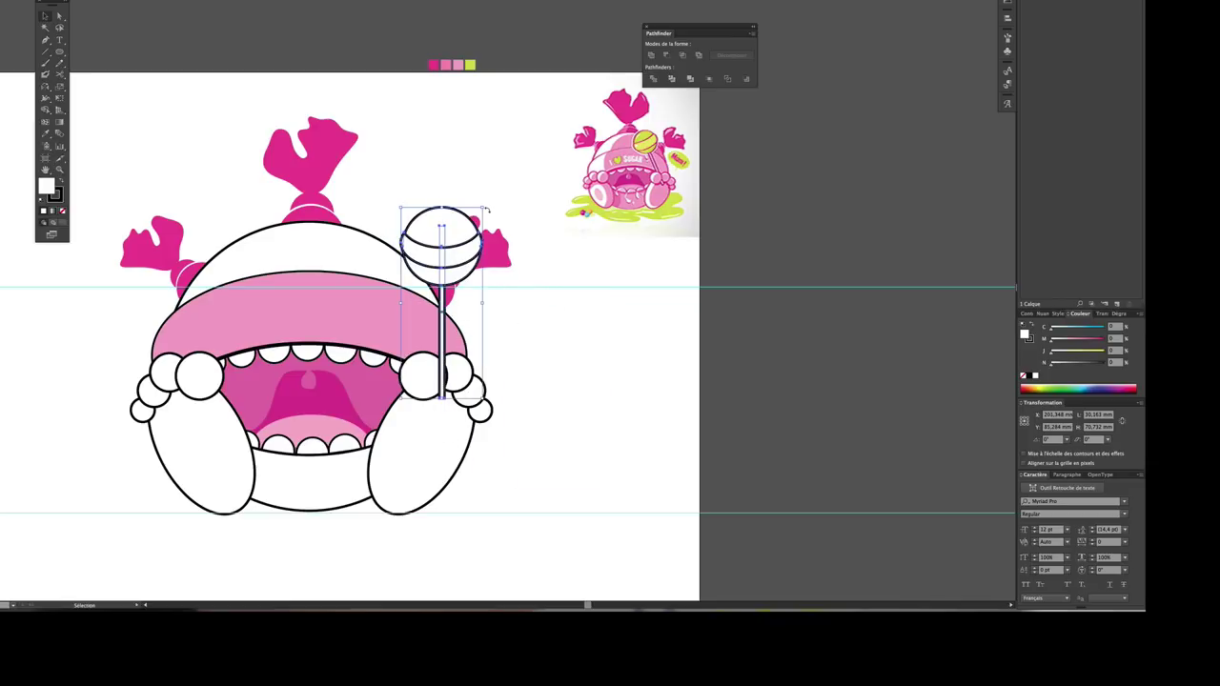
pyautogui.moveTo(487, 209); pyautogui.dragTo(465, 194)
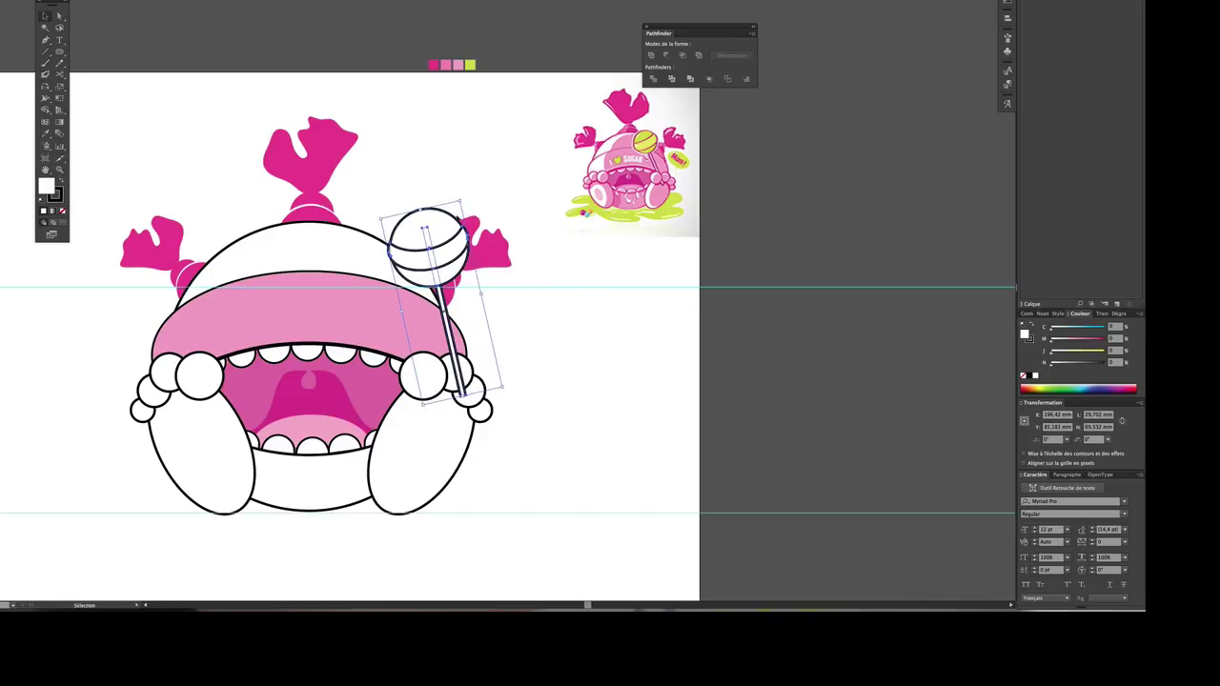
pyautogui.moveTo(465, 200)
pyautogui.mouseDown()
pyautogui.moveTo(372, 226)
pyautogui.moveTo(364, 243)
pyautogui.moveTo(391, 272)
pyautogui.mouseUp()
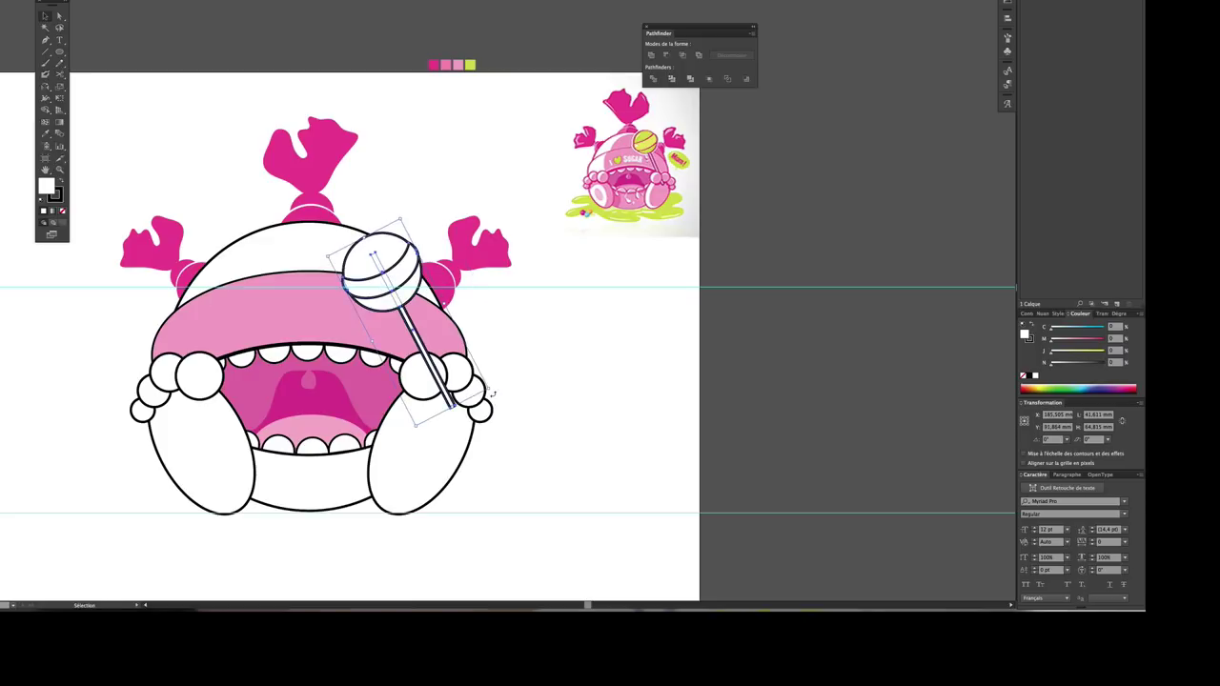
pyautogui.moveTo(493, 391); pyautogui.dragTo(478, 408)
pyautogui.moveTo(397, 270); pyautogui.dragTo(419, 271)
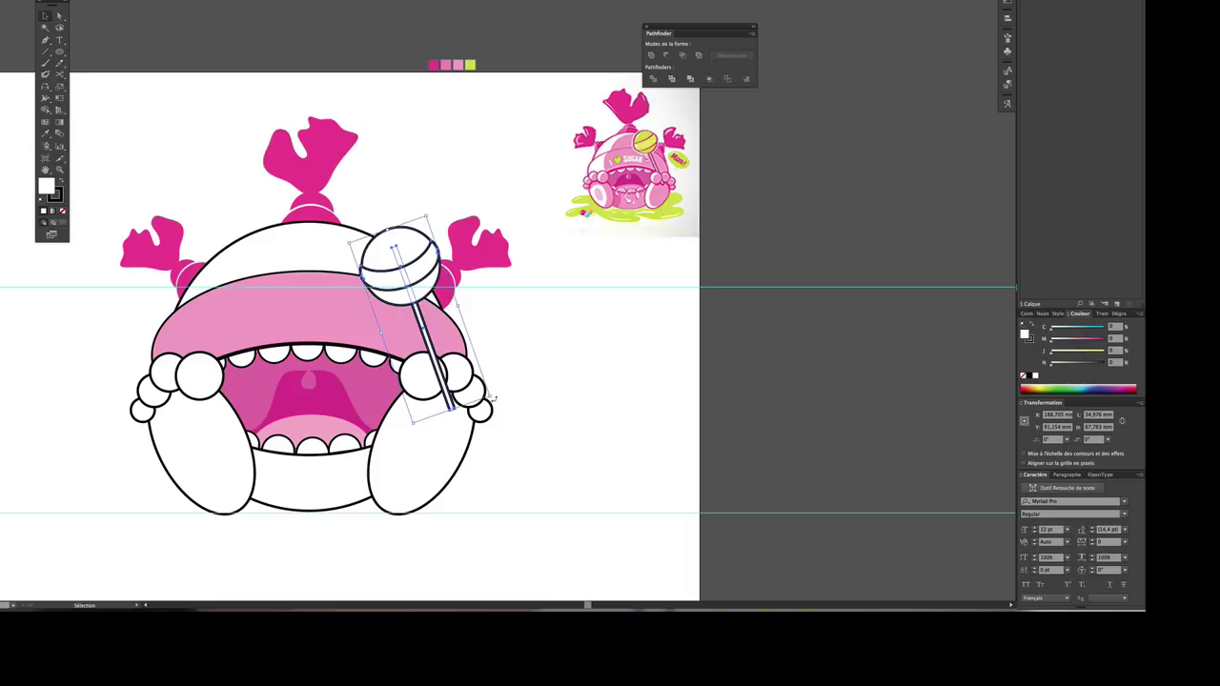
pyautogui.moveTo(492, 398); pyautogui.dragTo(459, 335)
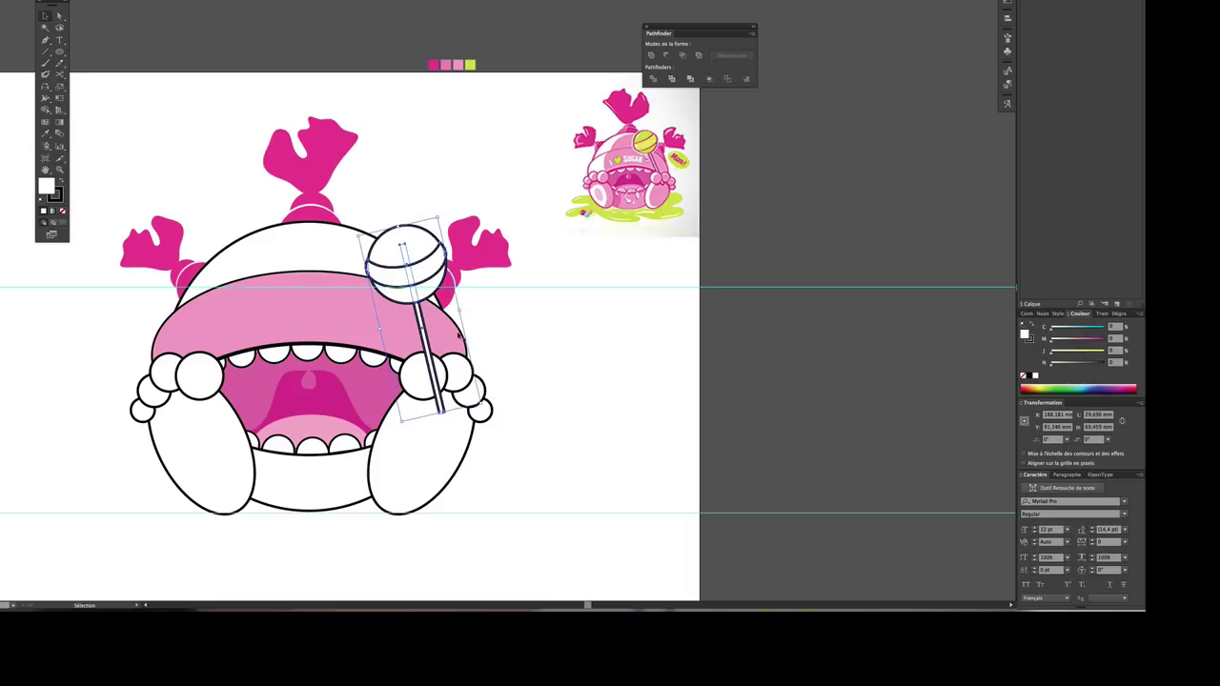
pyautogui.moveTo(421, 270); pyautogui.dragTo(429, 269)
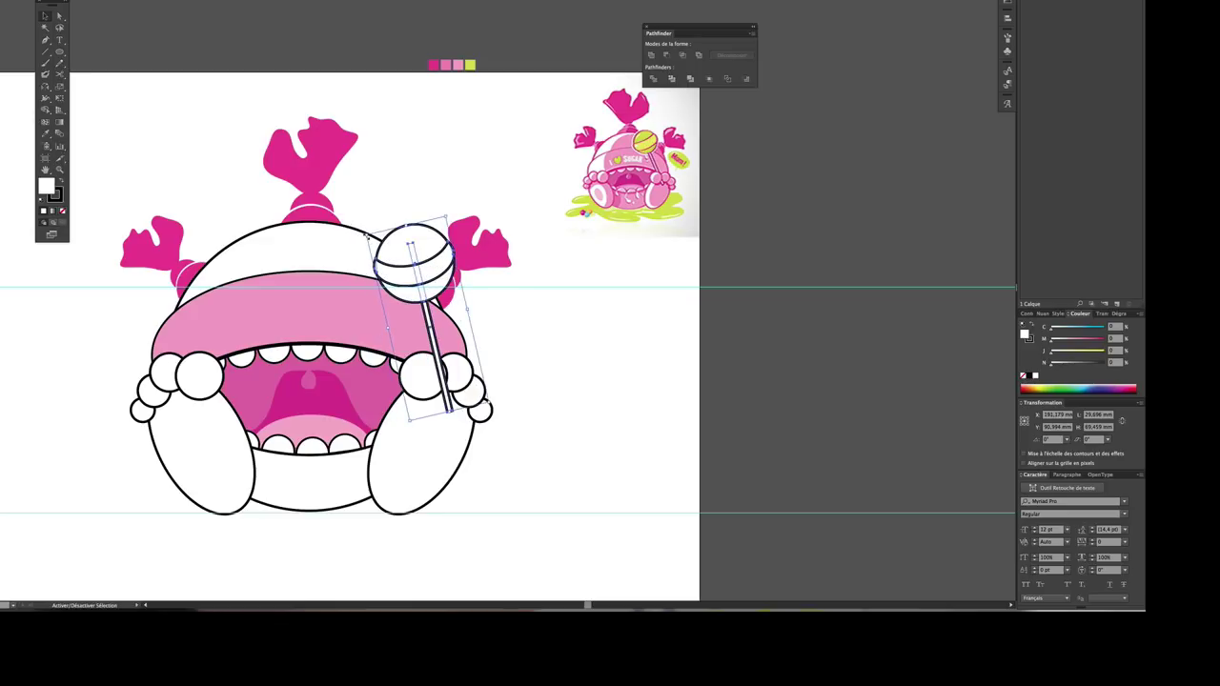
# Step: Enlarge the lollipop and fine-tune its tilt so the stick rests on the right paw
pyautogui.moveTo(368, 233); pyautogui.dragTo(343, 202)
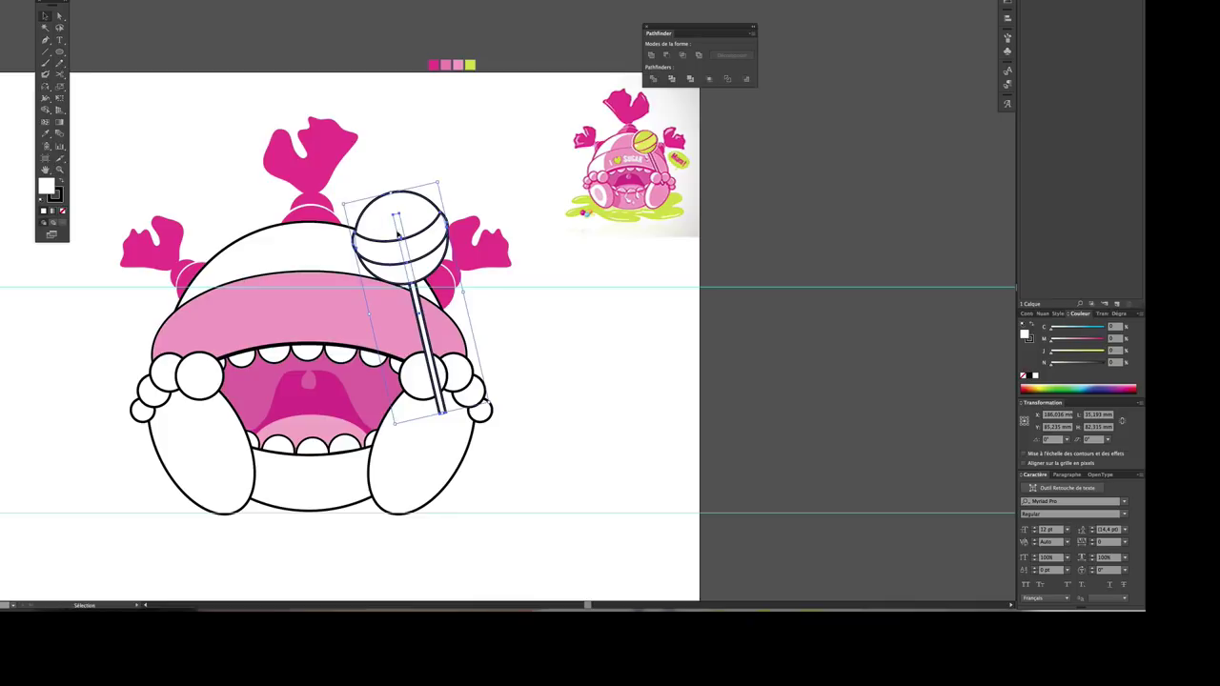
pyautogui.moveTo(417, 250); pyautogui.dragTo(421, 252)
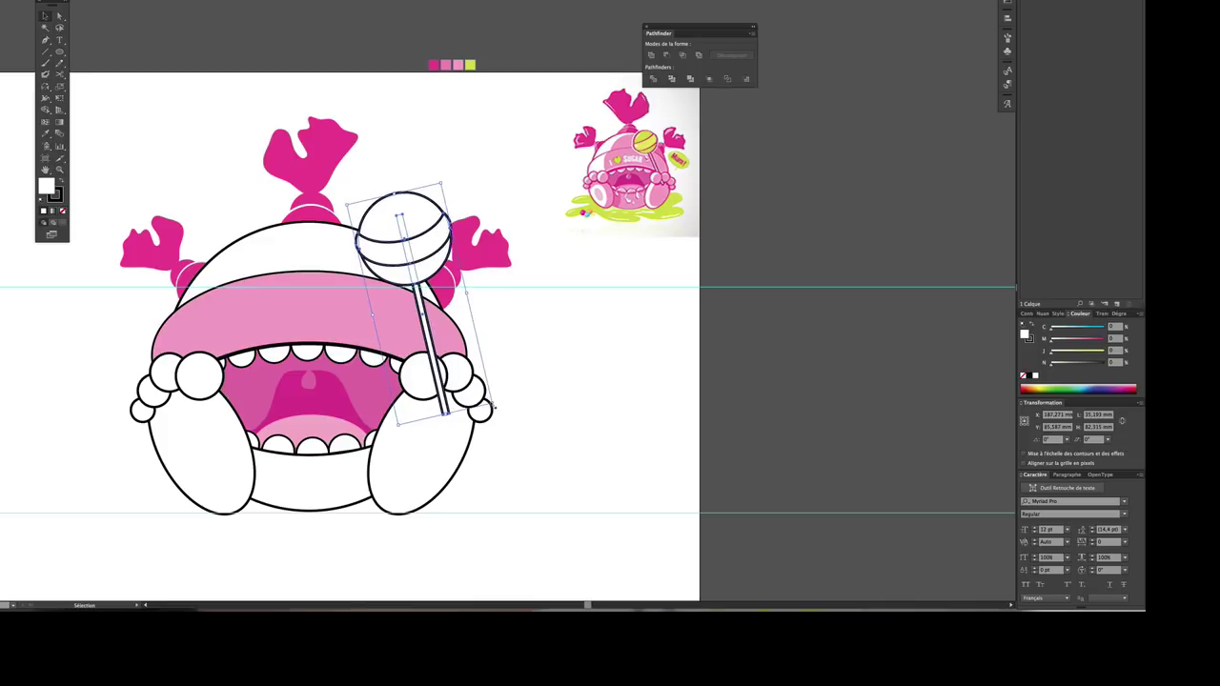
pyautogui.moveTo(493, 406); pyautogui.dragTo(497, 407)
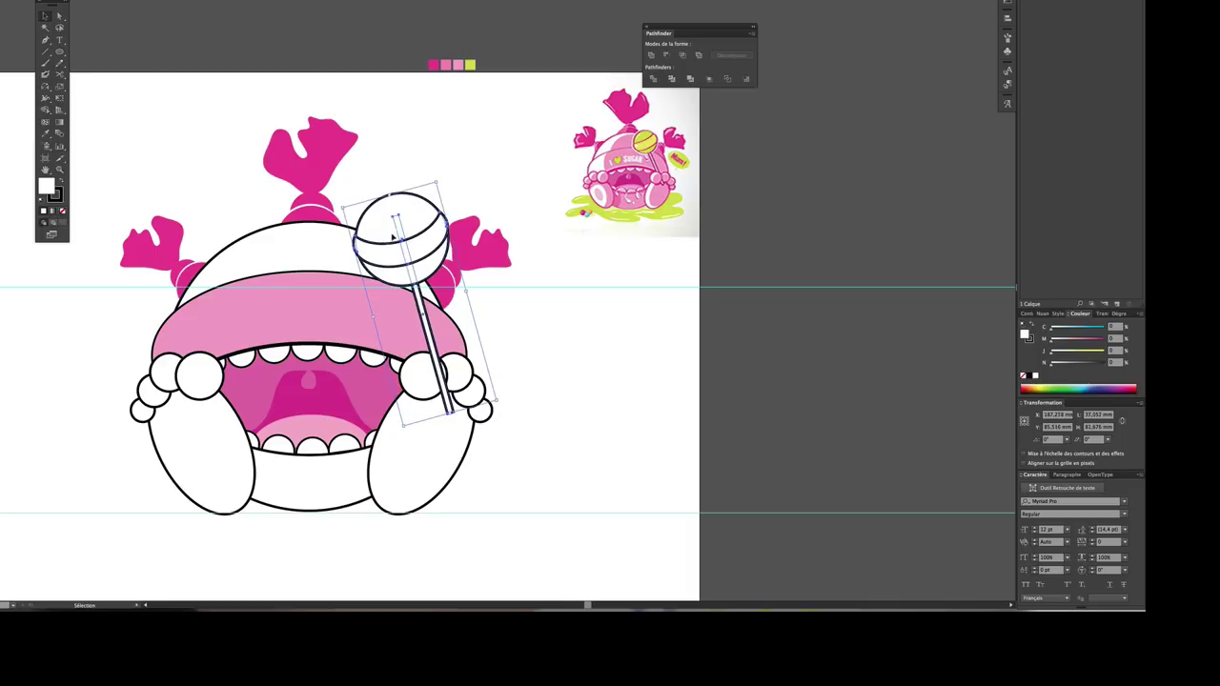
pyautogui.moveTo(393, 236); pyautogui.dragTo(397, 227)
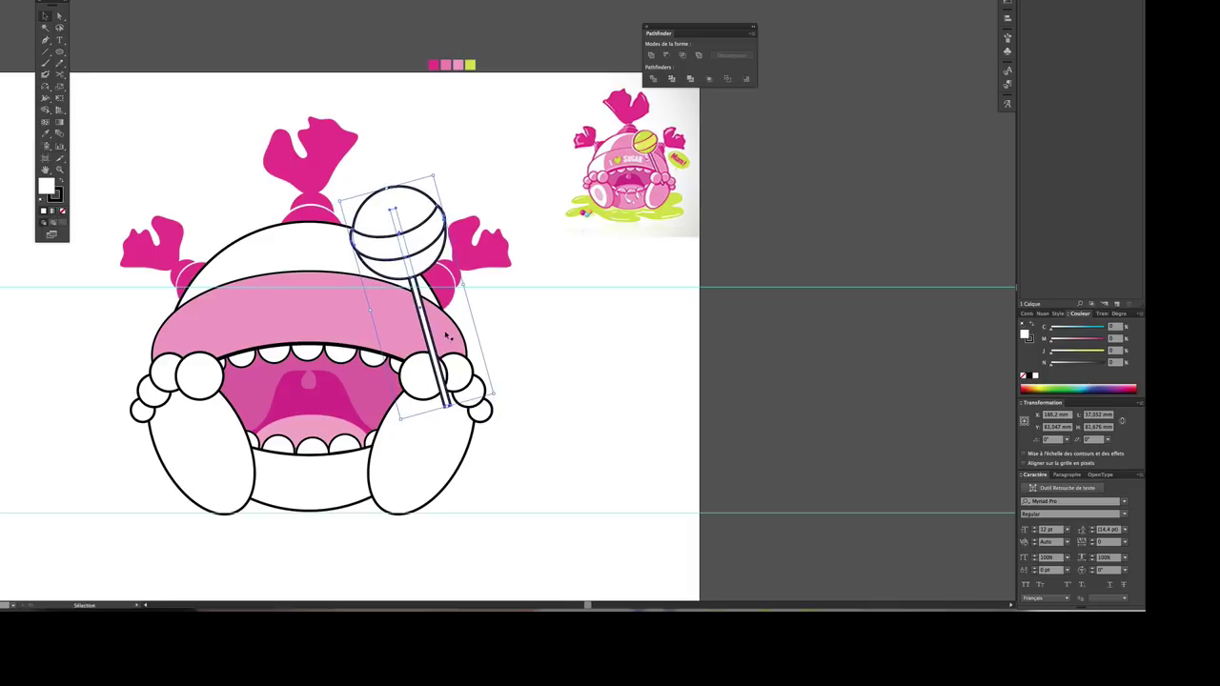
pyautogui.click(450, 159)
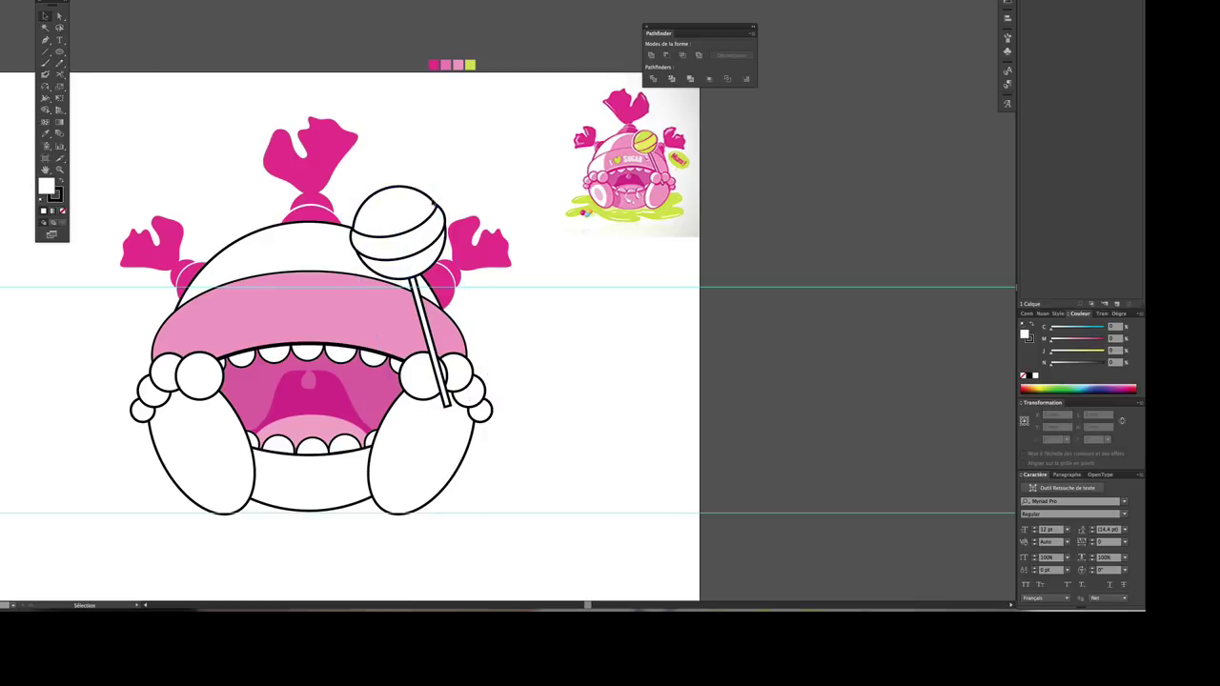
pyautogui.scroll(-1, 496, 303)
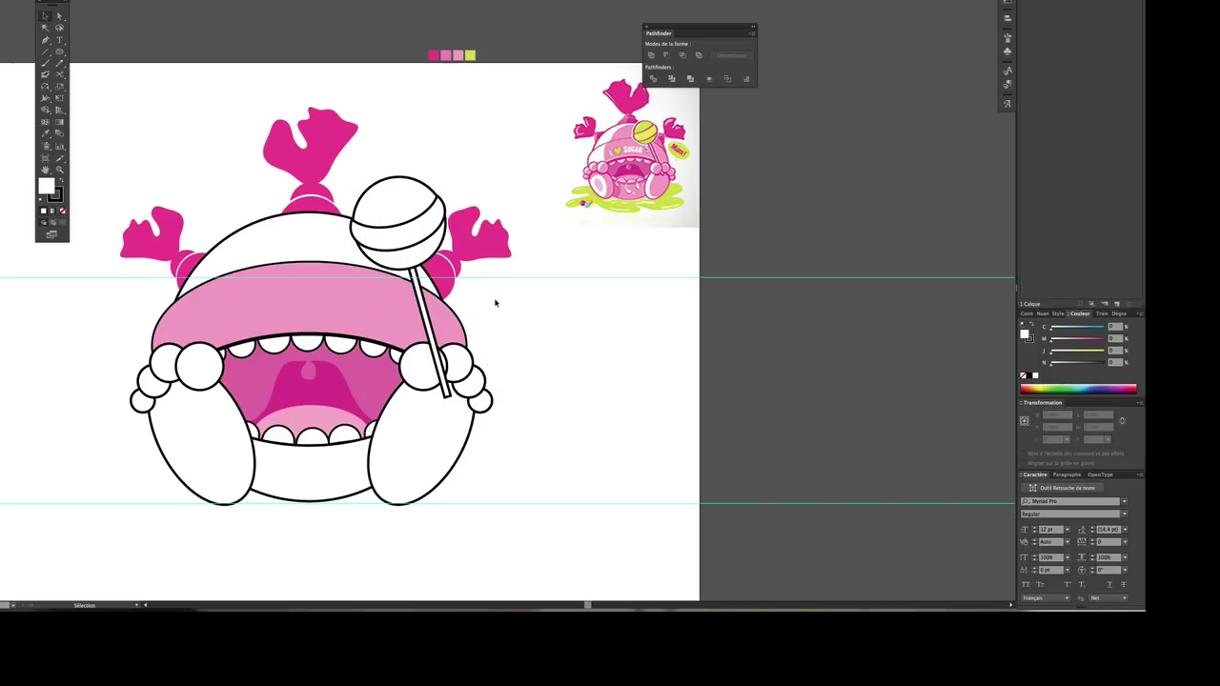
pyautogui.scroll(2, 496, 303)
pyautogui.moveTo(461, 245); pyautogui.dragTo(486, 222)
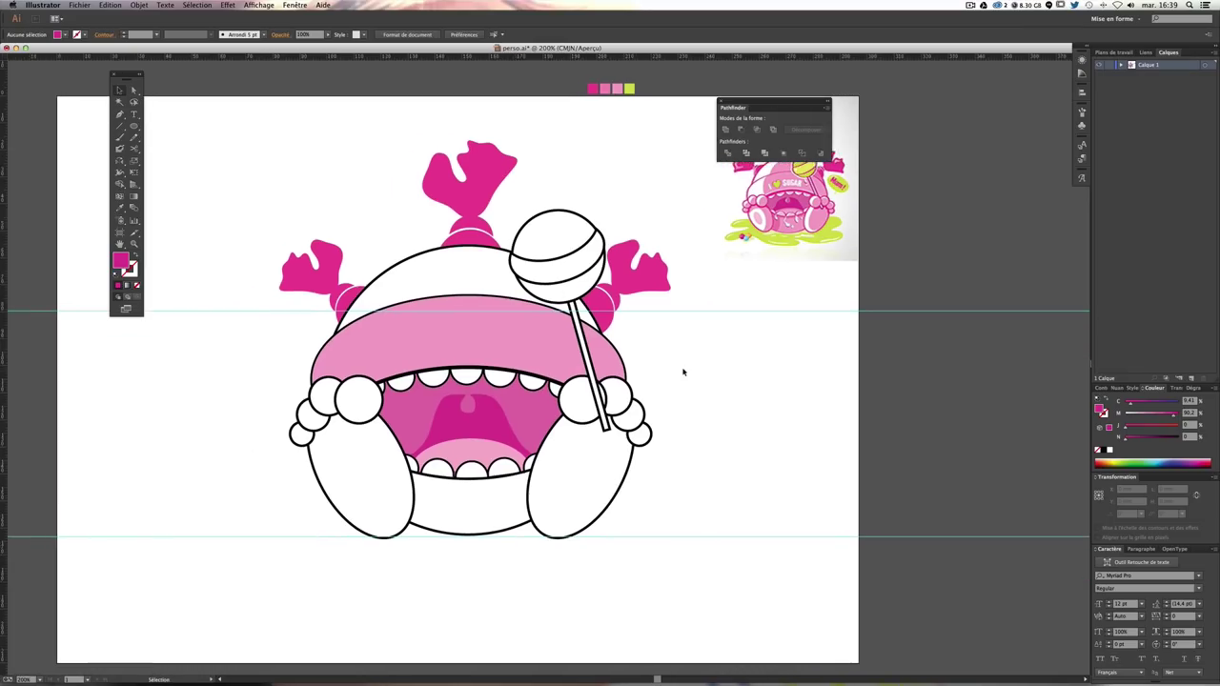
pyautogui.press('super+plus')
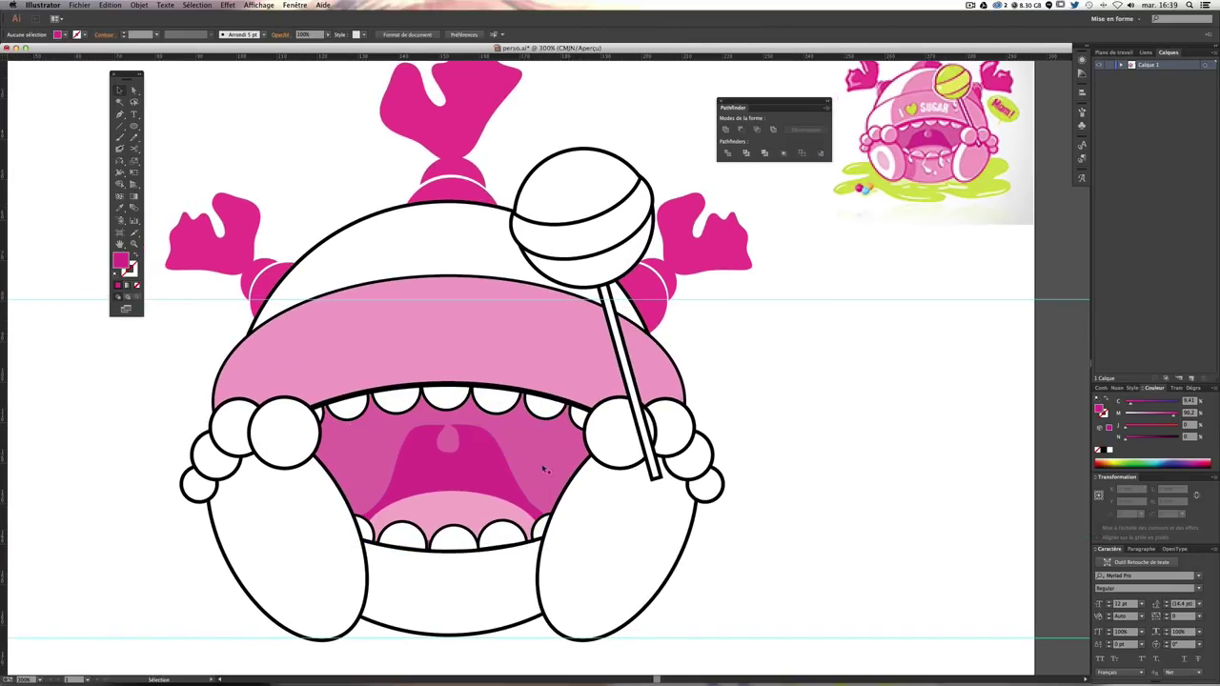
pyautogui.click(480, 429)
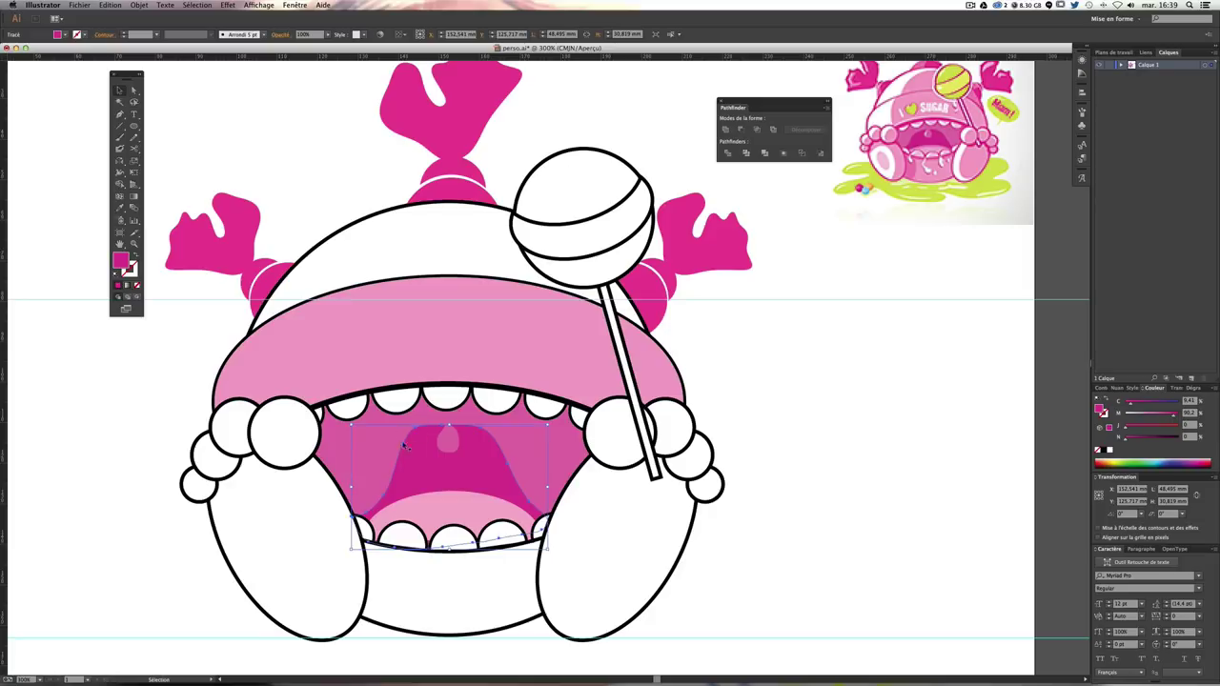
pyautogui.click(286, 206)
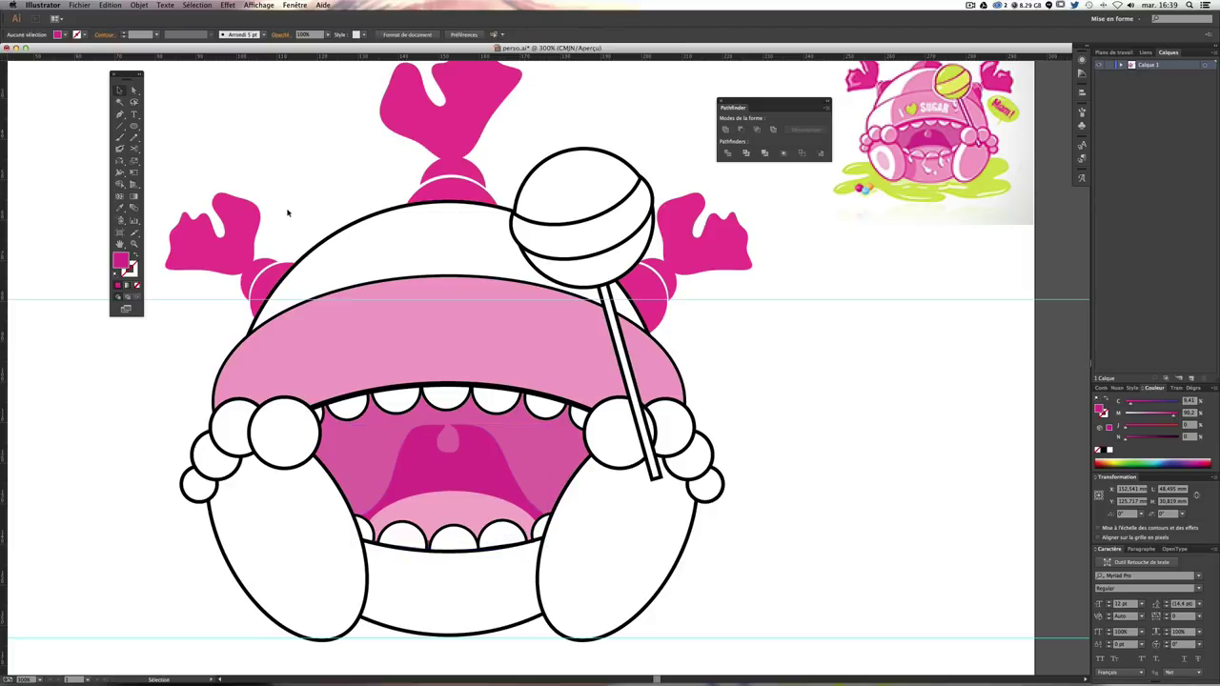
pyautogui.click(415, 443)
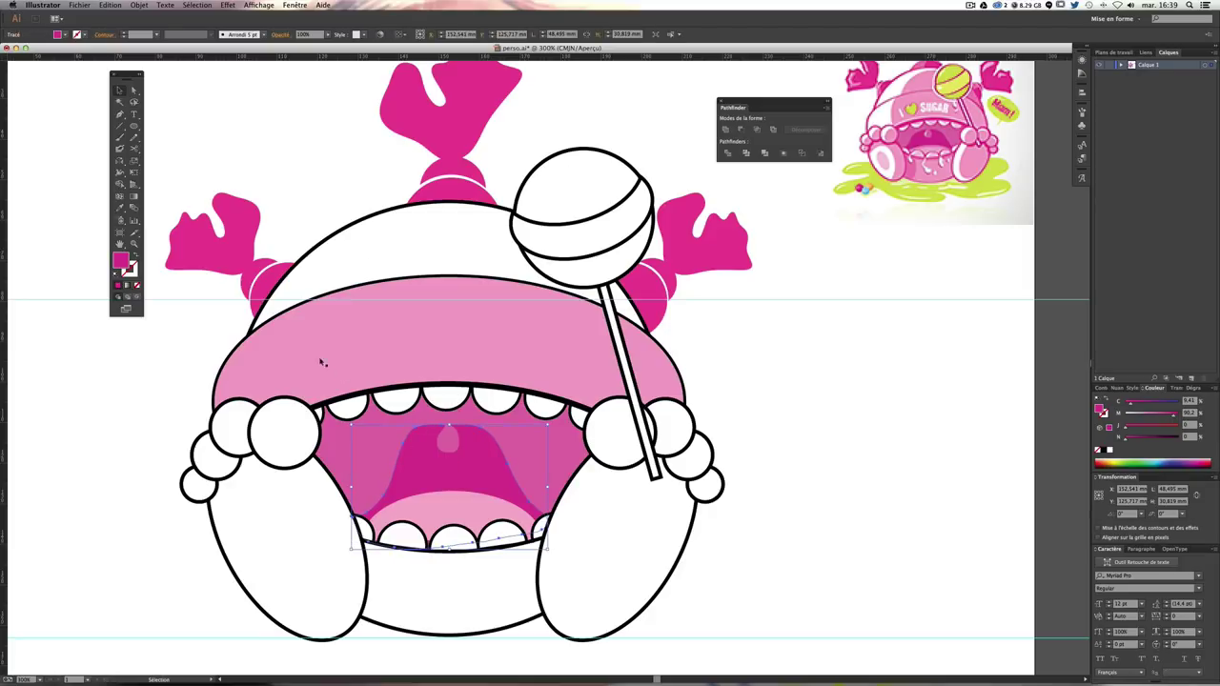
pyautogui.click(114, 148)
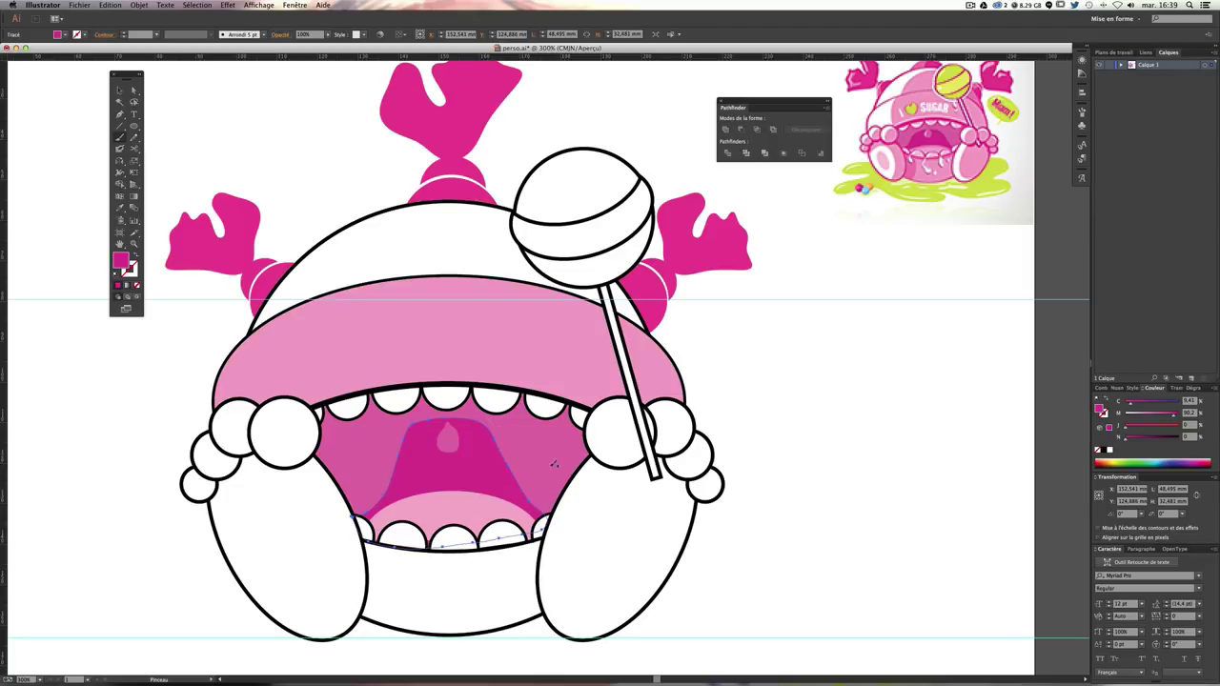
pyautogui.keyDown('ctrl'); pyautogui.click(816, 421); pyautogui.keyUp('ctrl')
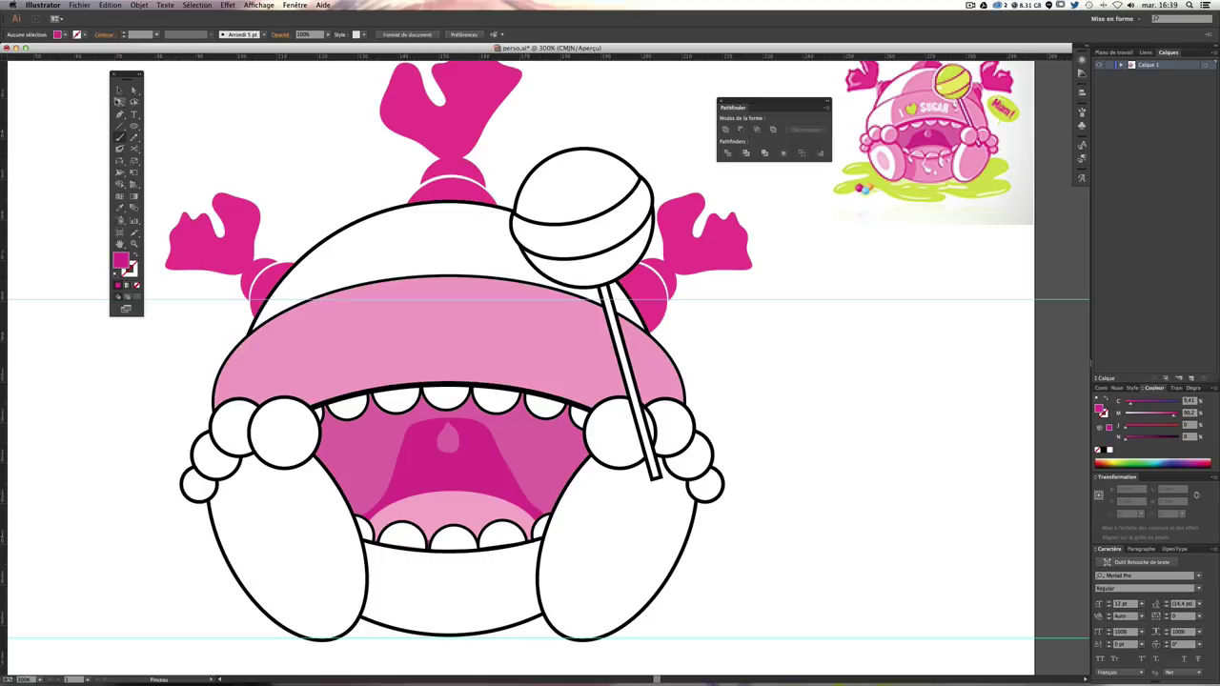
pyautogui.click(119, 91)
pyautogui.click(454, 420)
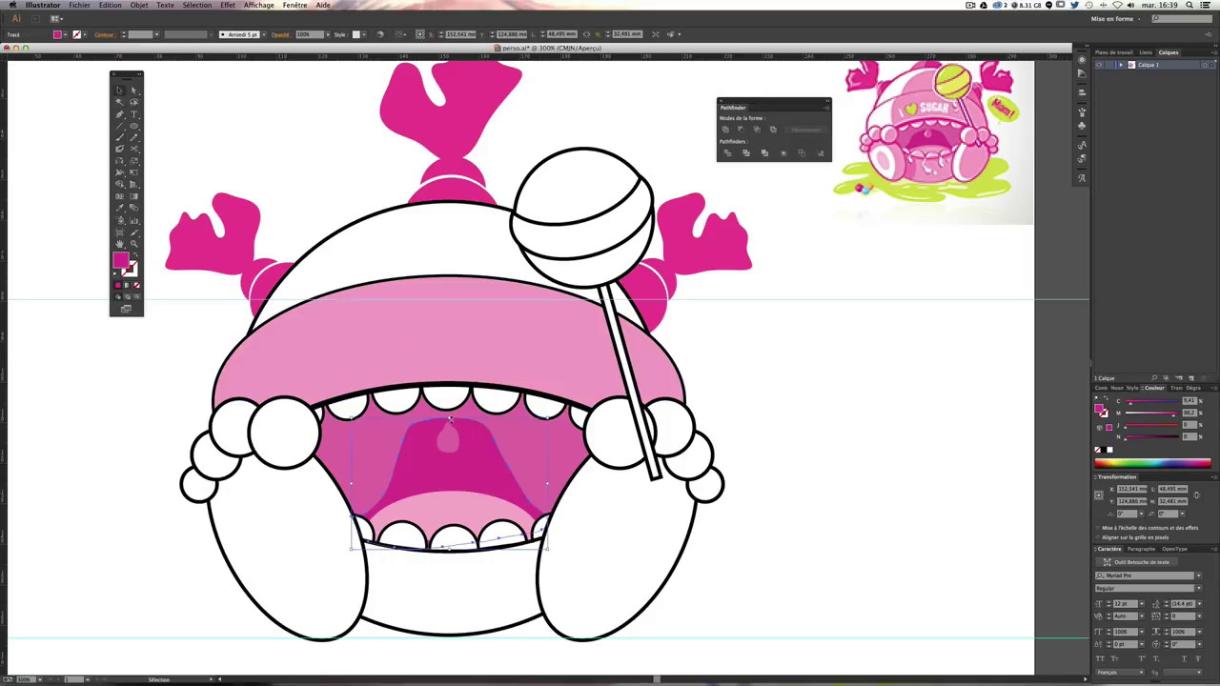
pyautogui.click(400, 457)
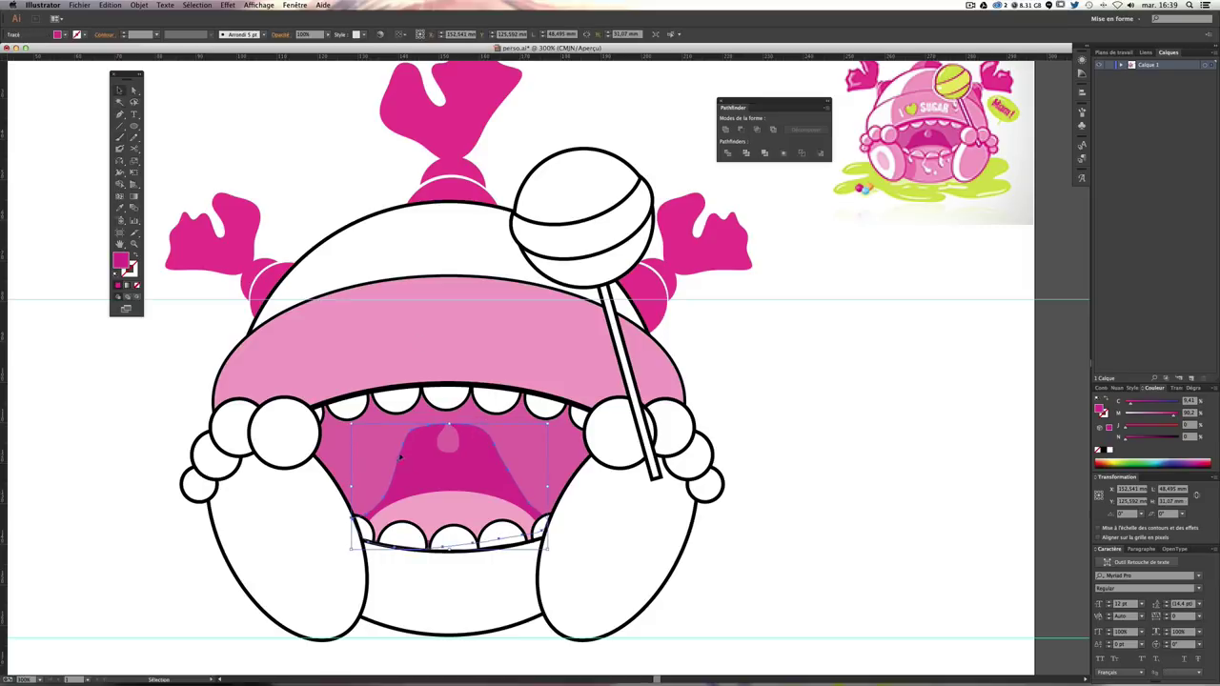
pyautogui.click(788, 439)
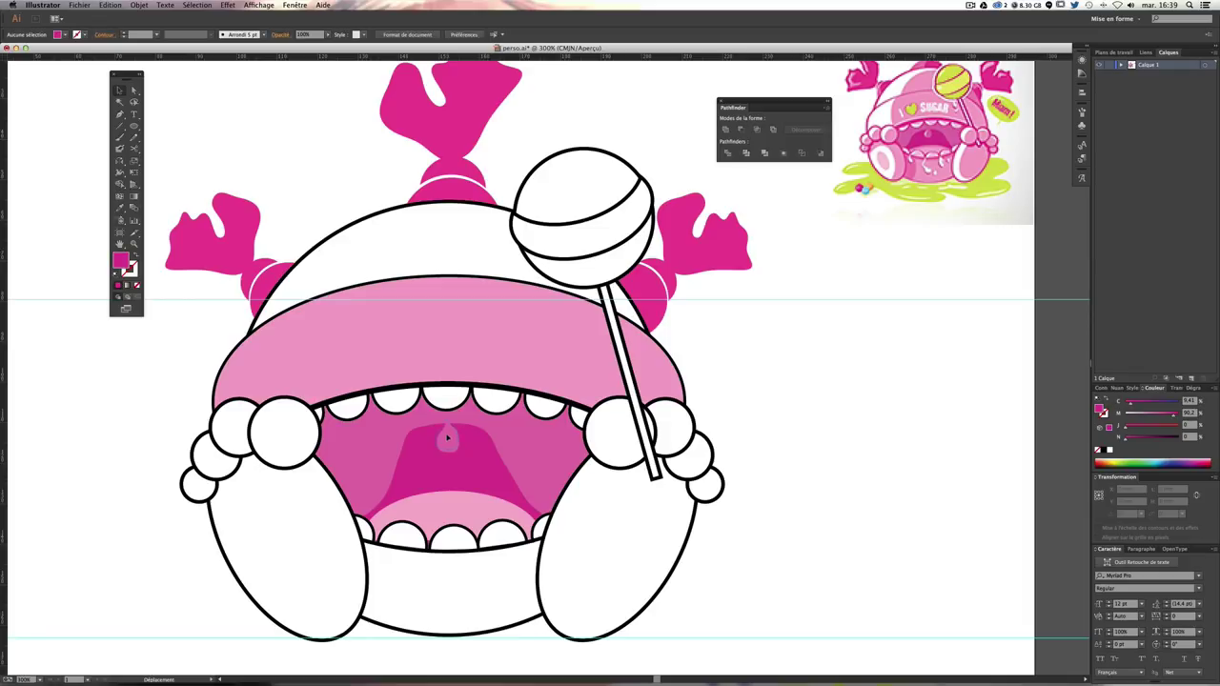
pyautogui.click(447, 437)
pyautogui.click(737, 408)
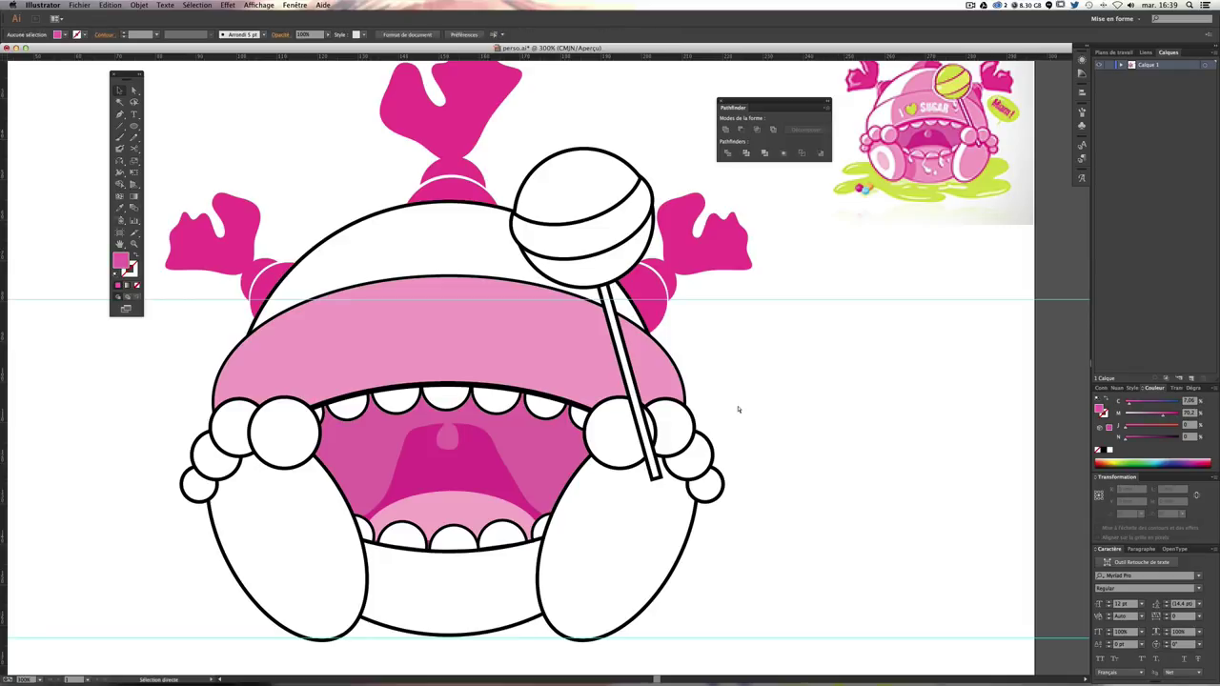
pyautogui.hotkey('ctrl', '-')
pyautogui.hotkey('ctrl', '-')
pyautogui.hotkey('ctrl', '+')
pyautogui.press('b')
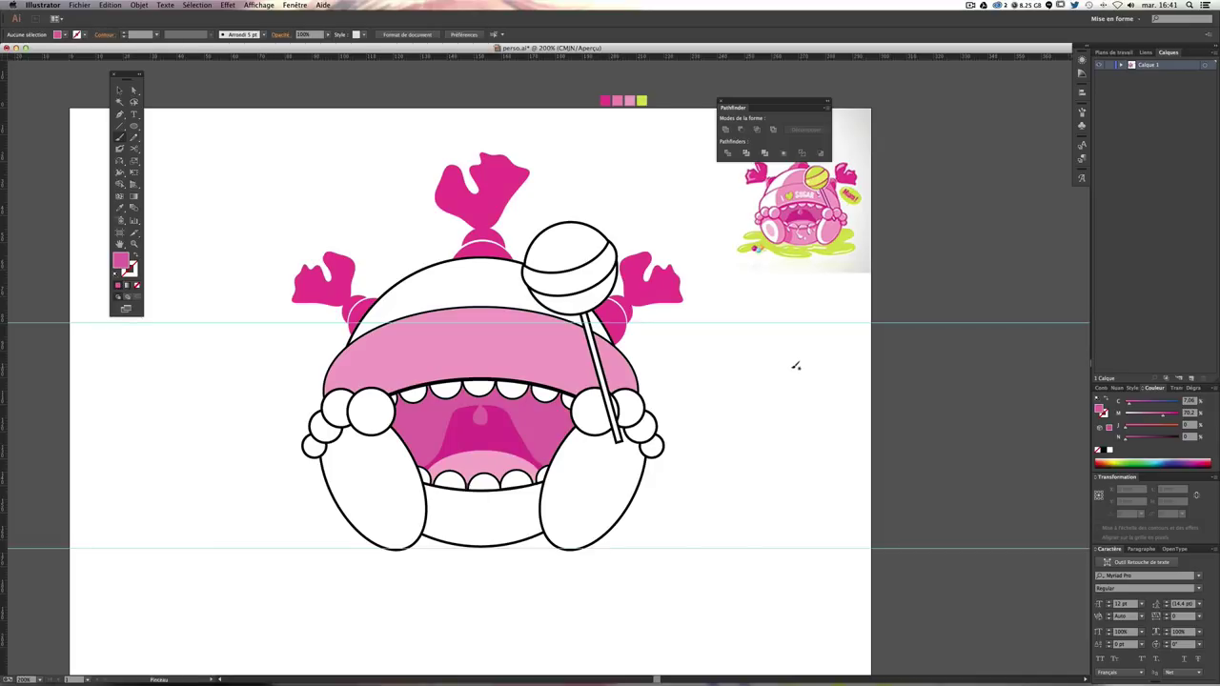
pyautogui.moveTo(686, 368); pyautogui.dragTo(688, 403)
pyautogui.press('v')
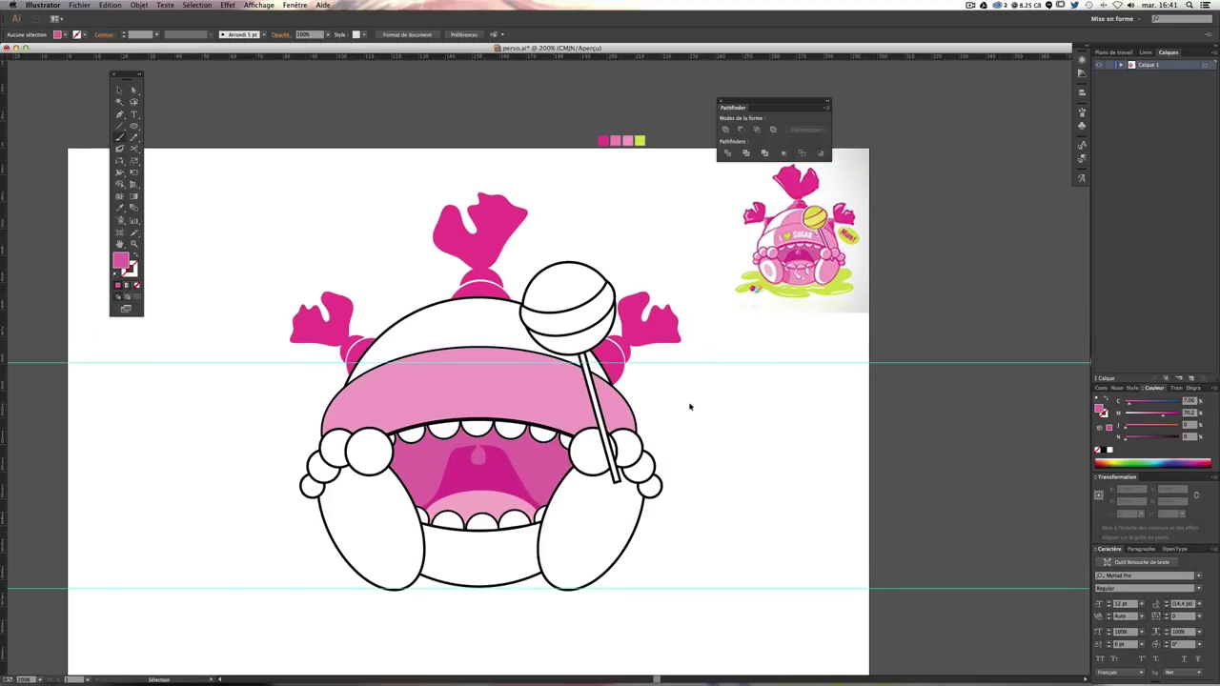
pyautogui.hotkey('ctrl', '+')
pyautogui.moveTo(517, 403)
pyautogui.mouseDown()
pyautogui.moveTo(546, 405)
pyautogui.moveTo(532, 456)
pyautogui.mouseUp()
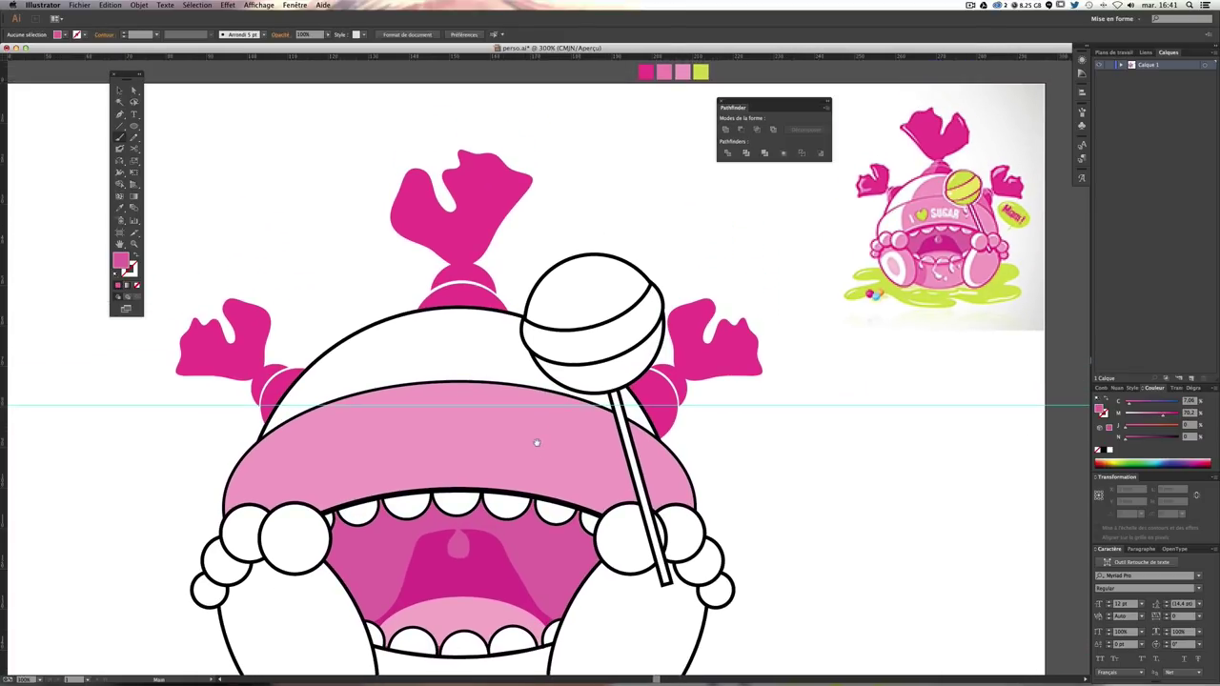
# Step: Fill the body ellipse with the light pink swatch using the Eyedropper
pyautogui.click(455, 324)
pyautogui.scroll(-4, 455, 324)
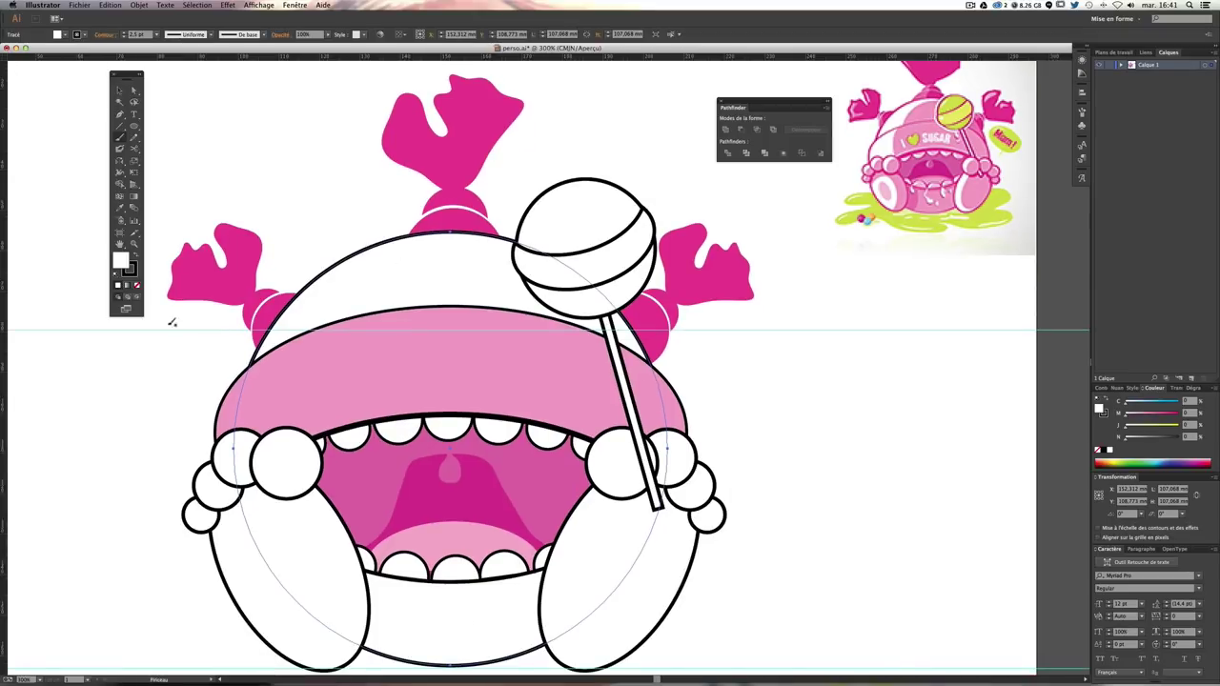
pyautogui.click(120, 206)
pyautogui.scroll(2, 721, 225)
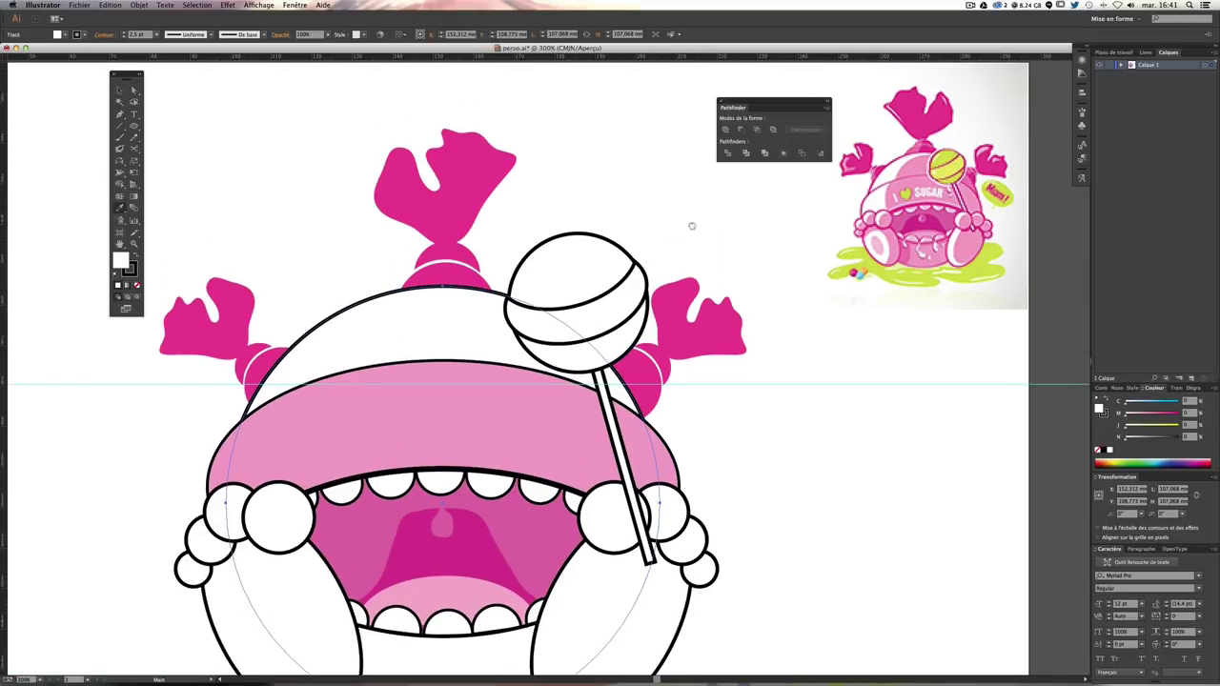
pyautogui.moveTo(691, 228)
pyautogui.mouseDown()
pyautogui.moveTo(688, 343)
pyautogui.moveTo(692, 237)
pyautogui.moveTo(691, 317)
pyautogui.mouseUp()
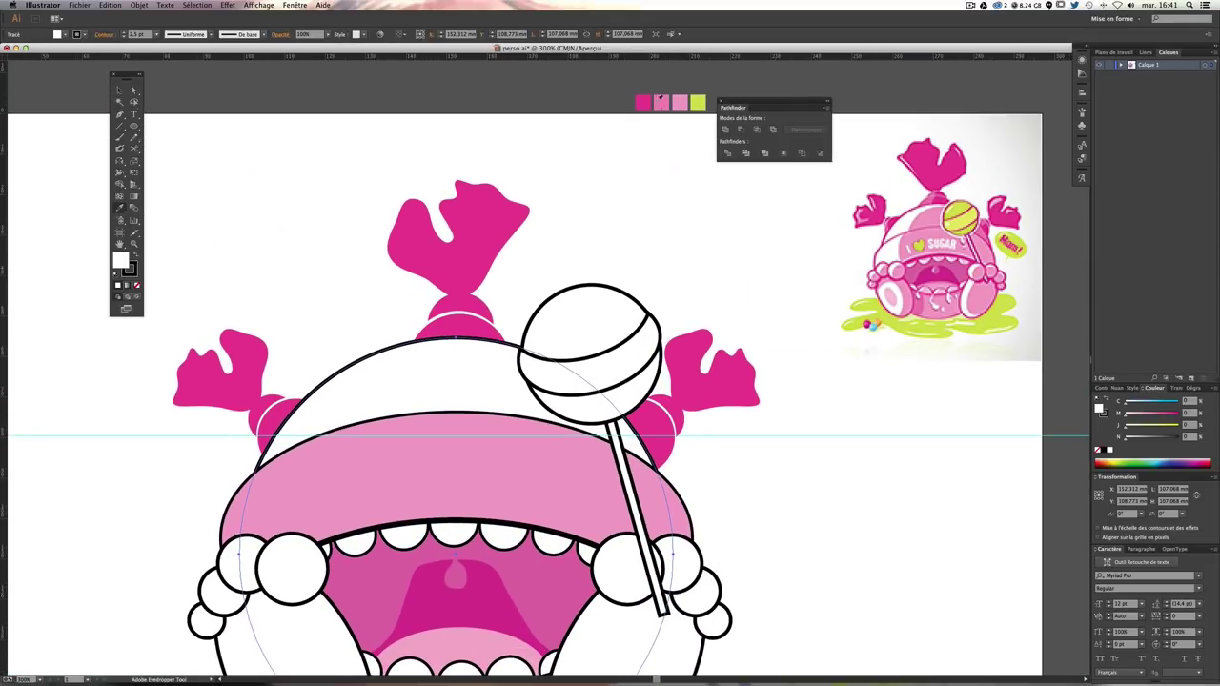
pyautogui.click(680, 102)
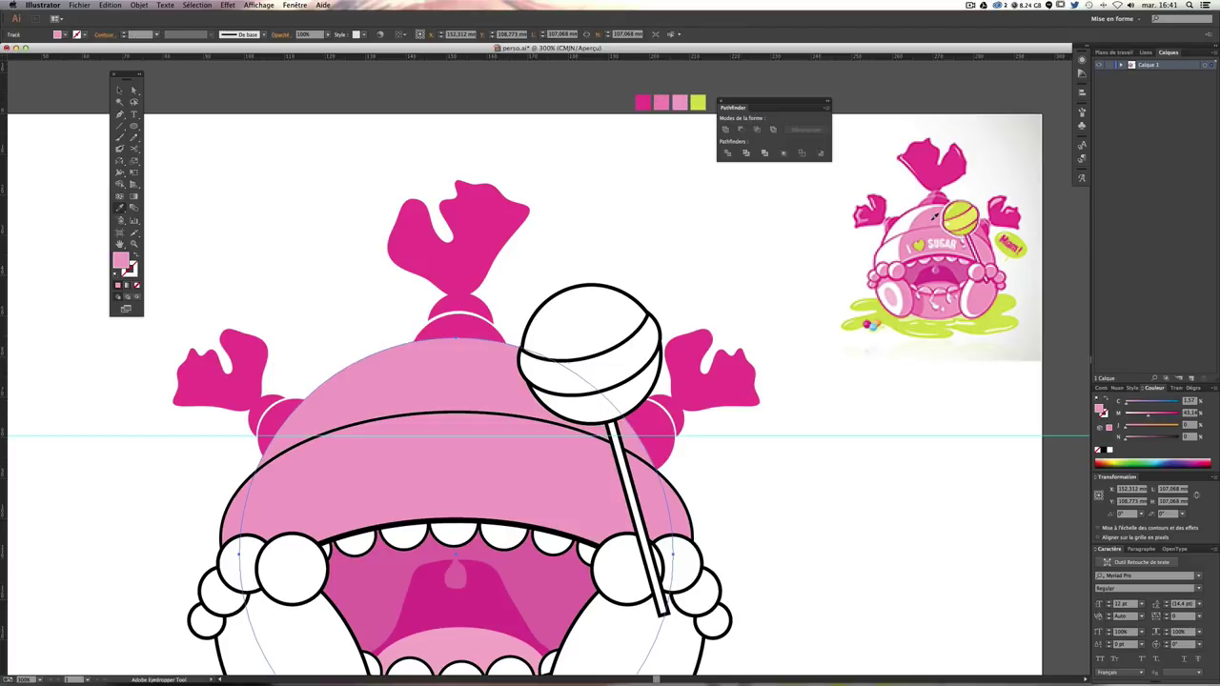
# Step: Reselect the pink body ellipse with the Eyedropper ready for further colour sampling
pyautogui.scroll(-3, 721, 223)
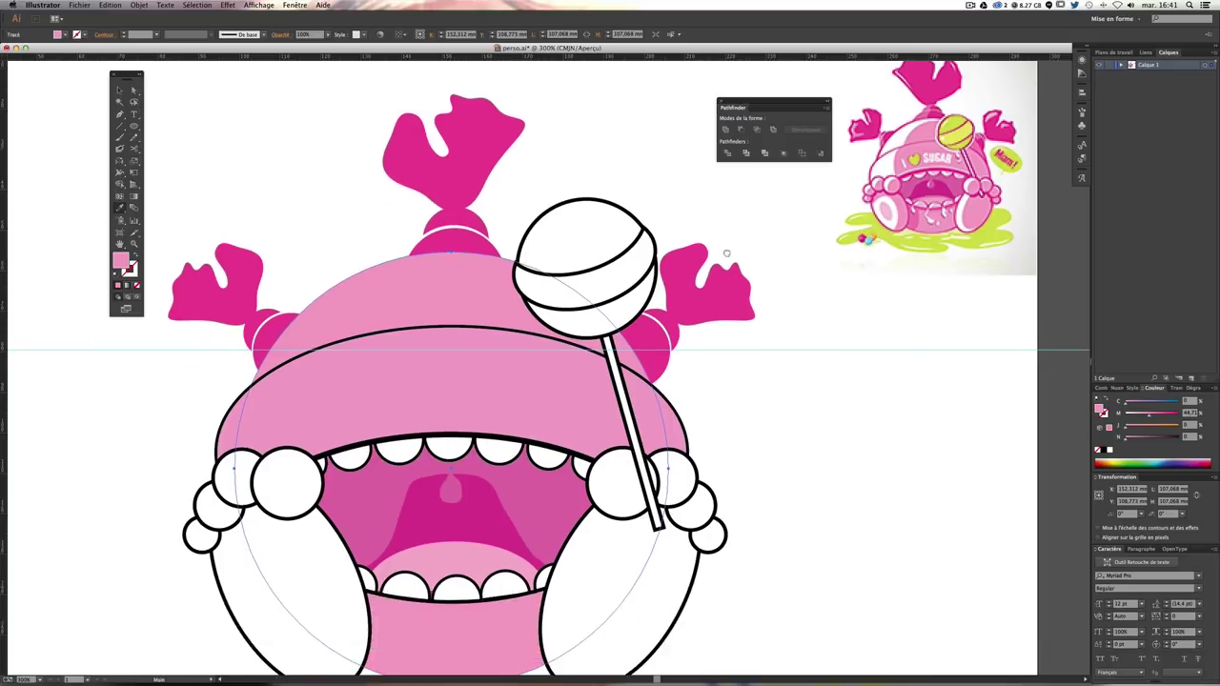
pyautogui.scroll(3, 722, 258)
pyautogui.scroll(-5, 660, 309)
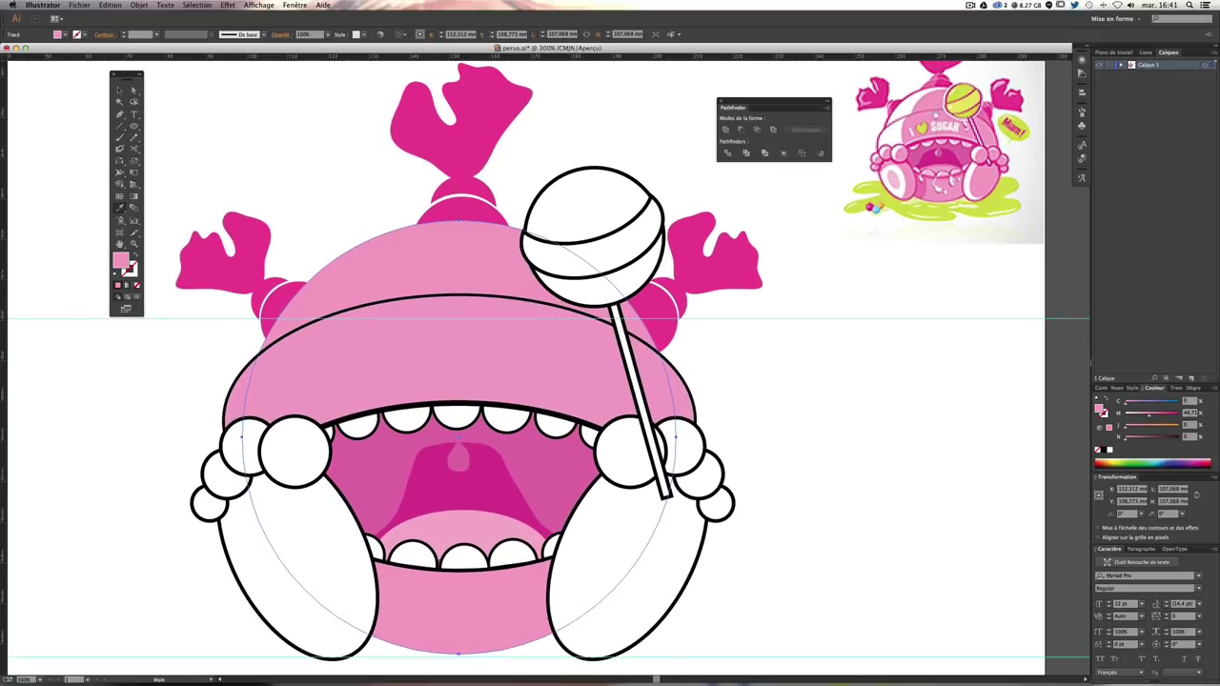
pyautogui.press('v')
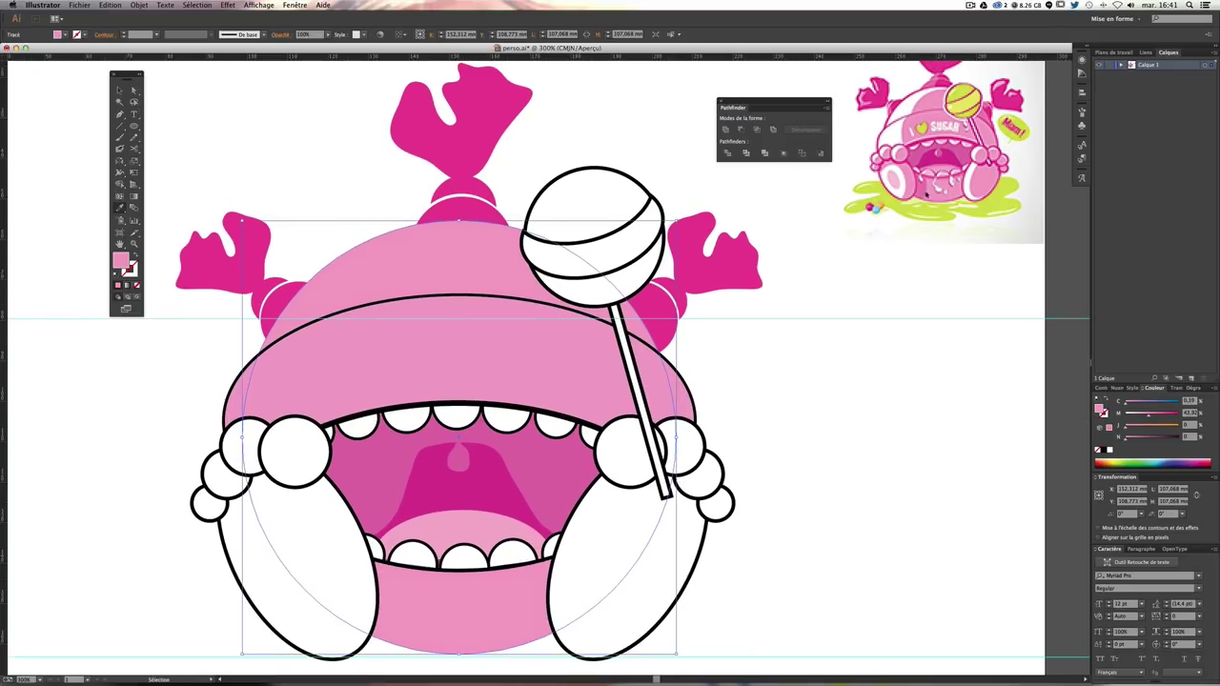
pyautogui.click(913, 247)
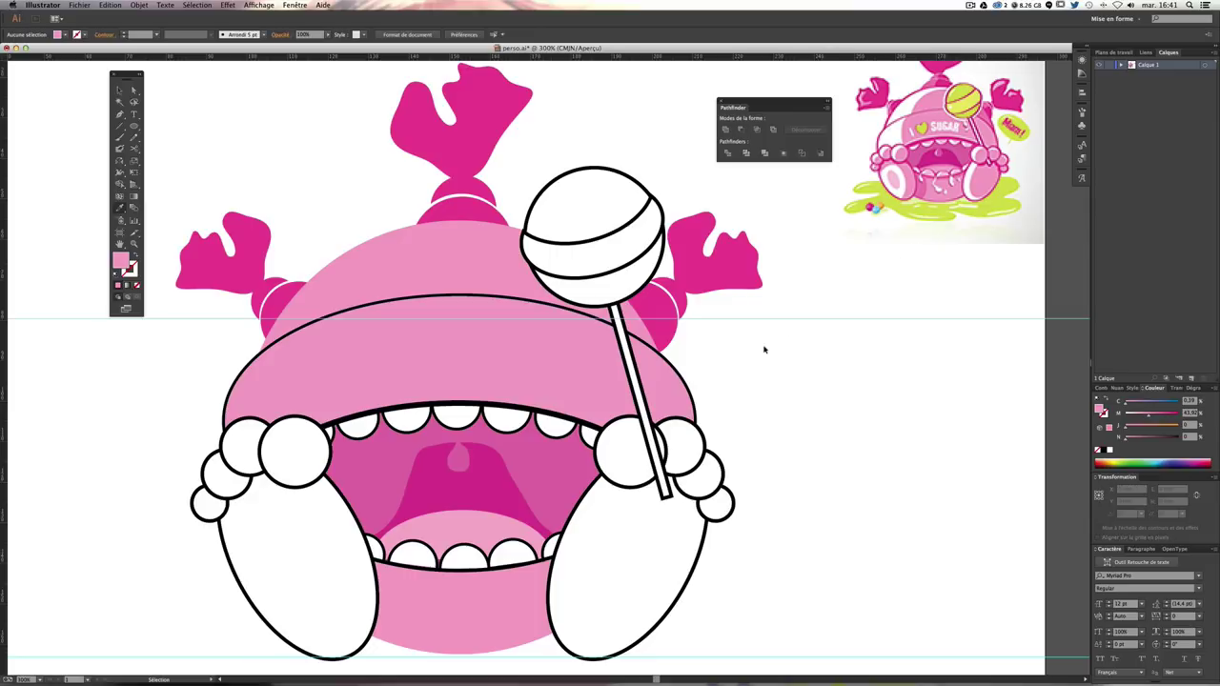
pyautogui.click(332, 270)
pyautogui.press('i')
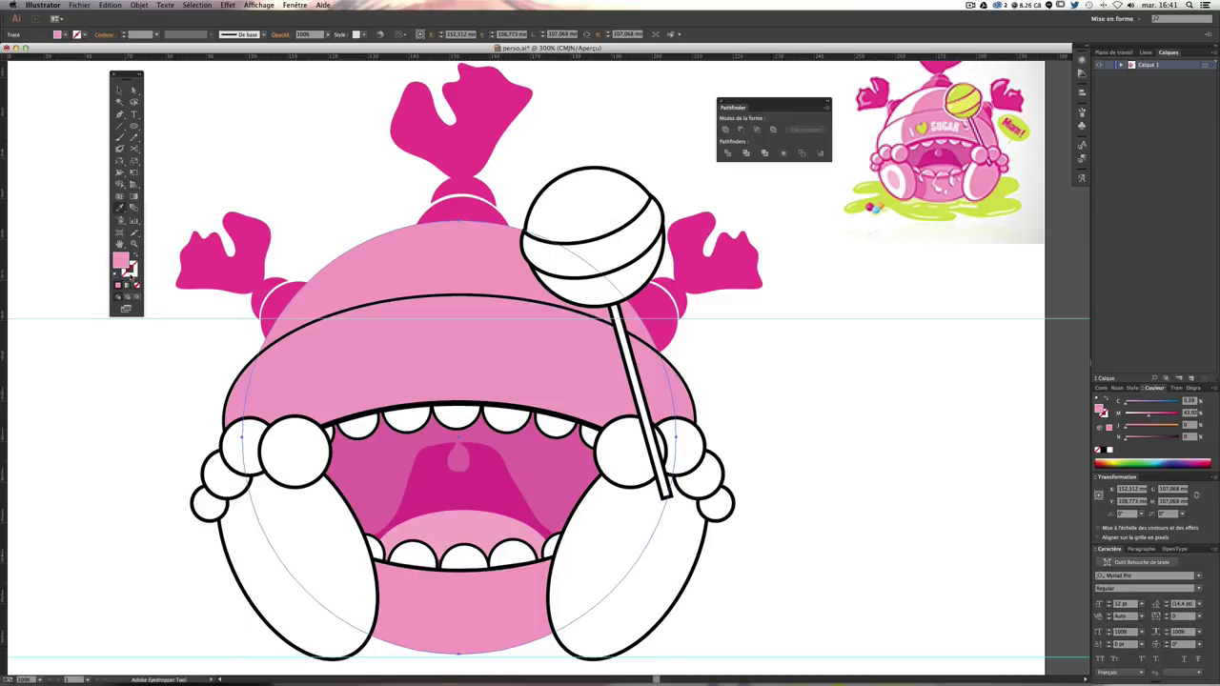
# Step: Give the pink body ellipse a thicker outline stroke
pyautogui.click(1101, 390)
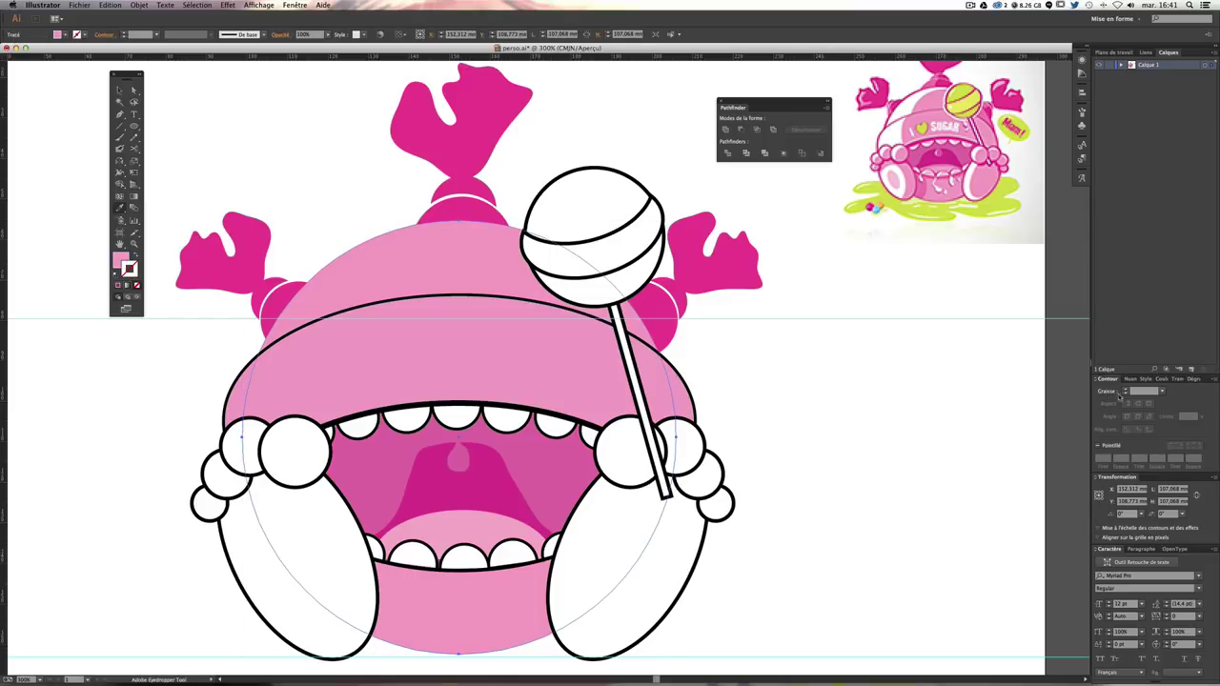
pyautogui.click(1125, 390)
pyautogui.click(1126, 391)
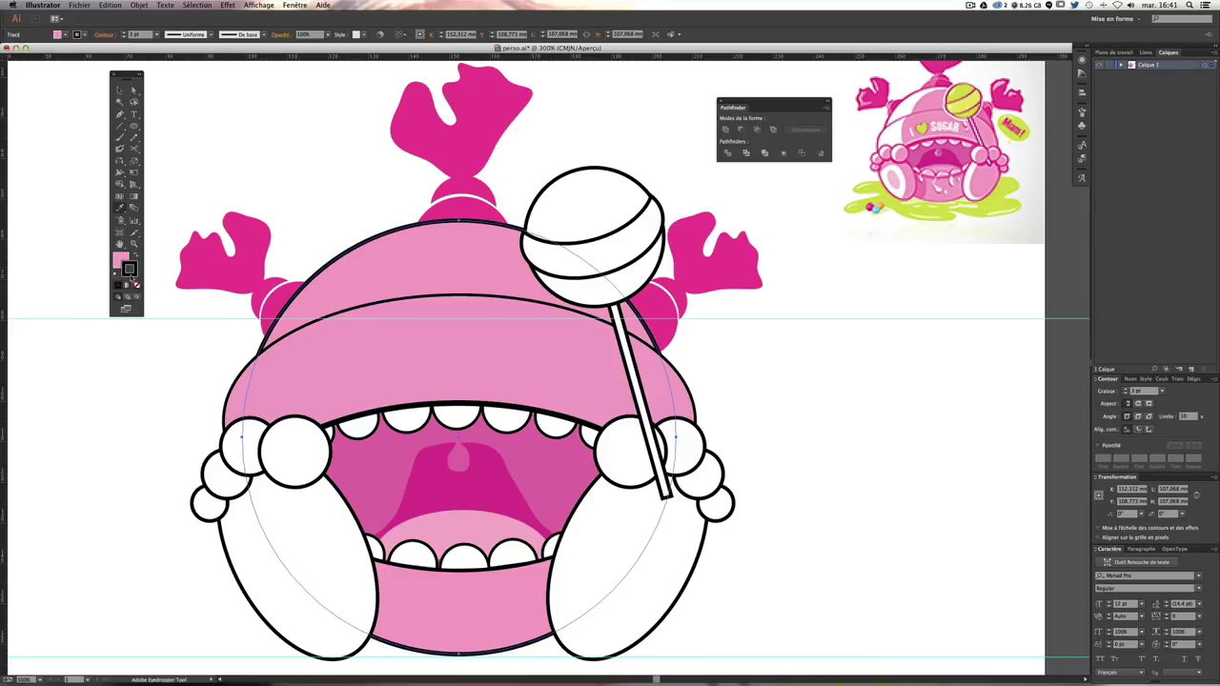
pyautogui.doubleClick(131, 269)
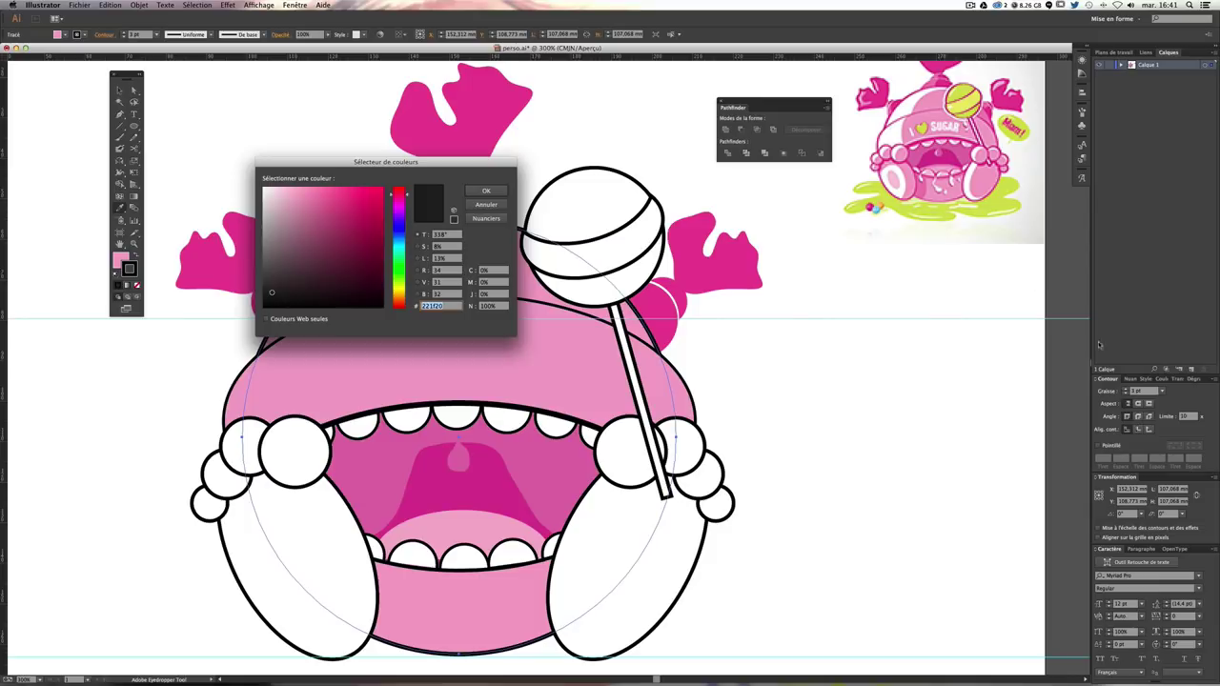
pyautogui.press('Return')
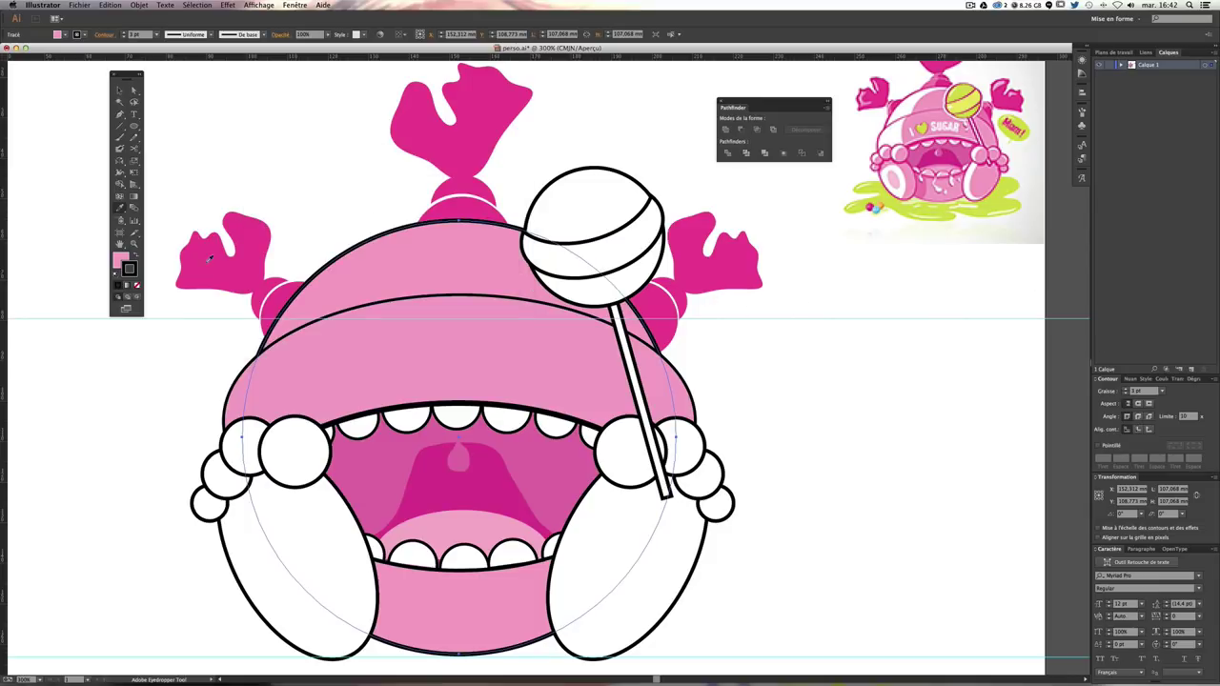
# Step: Copy the ear's pink e54b98 and apply it as the body ellipse's outline colour
pyautogui.click(119, 90)
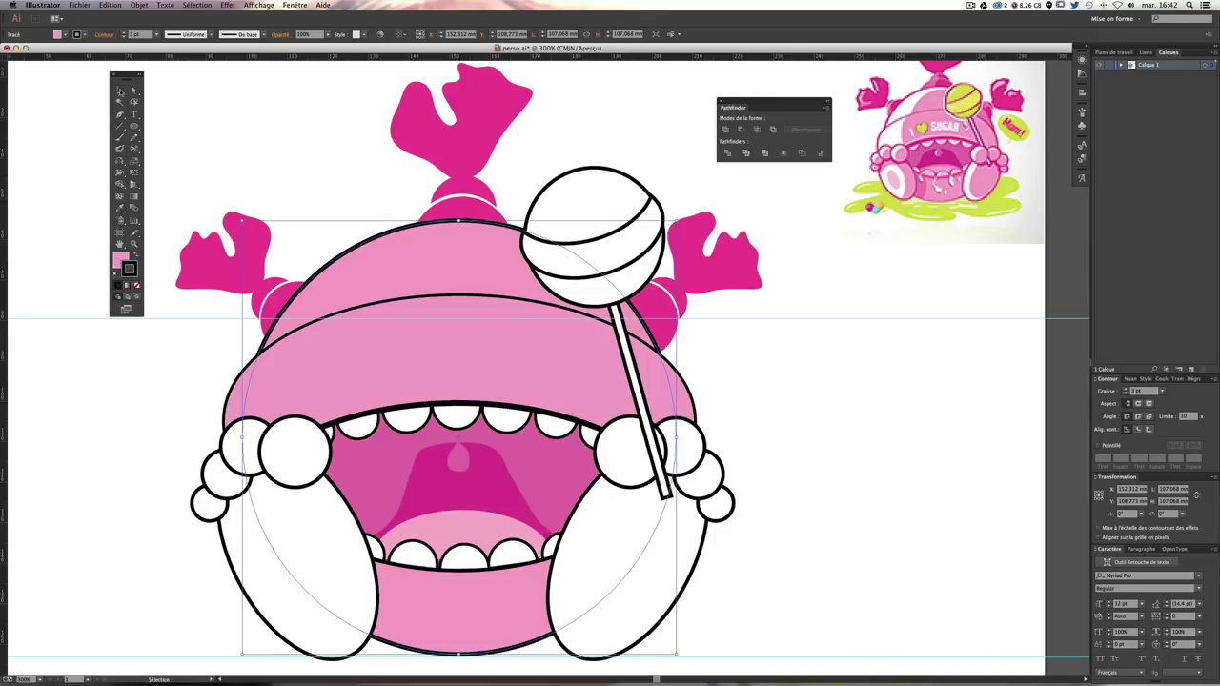
pyautogui.click(239, 221)
pyautogui.doubleClick(121, 260)
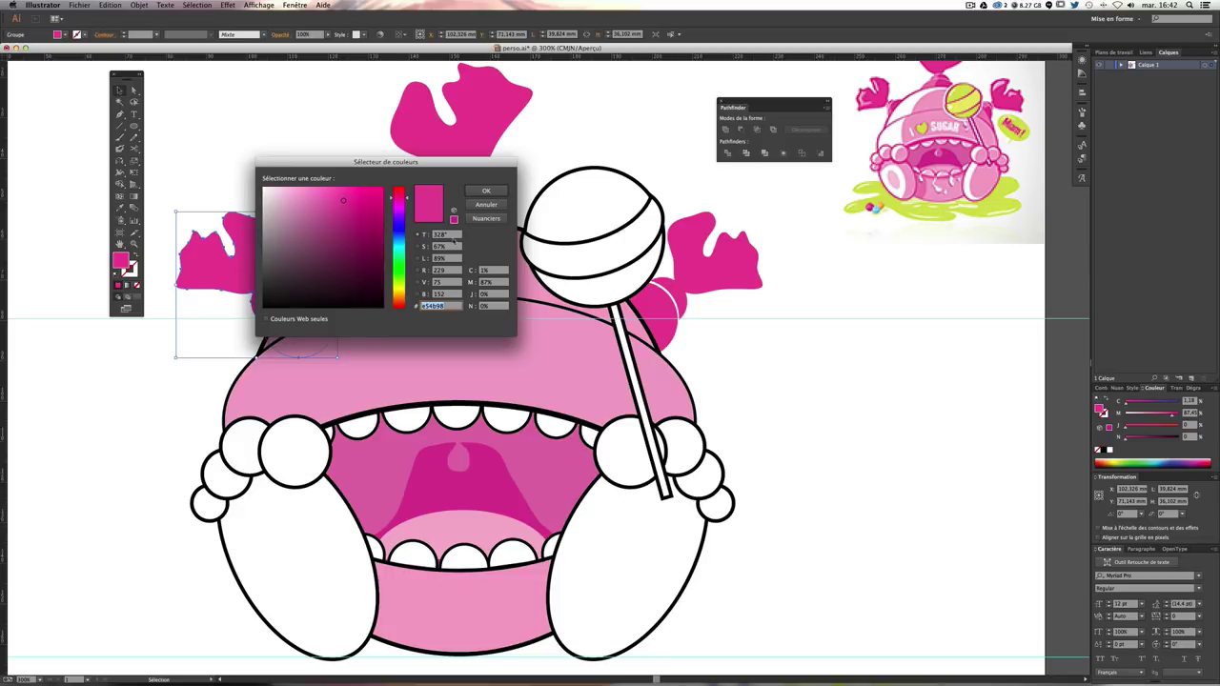
pyautogui.hotkey('ctrl', 'c')
pyautogui.press('Return')
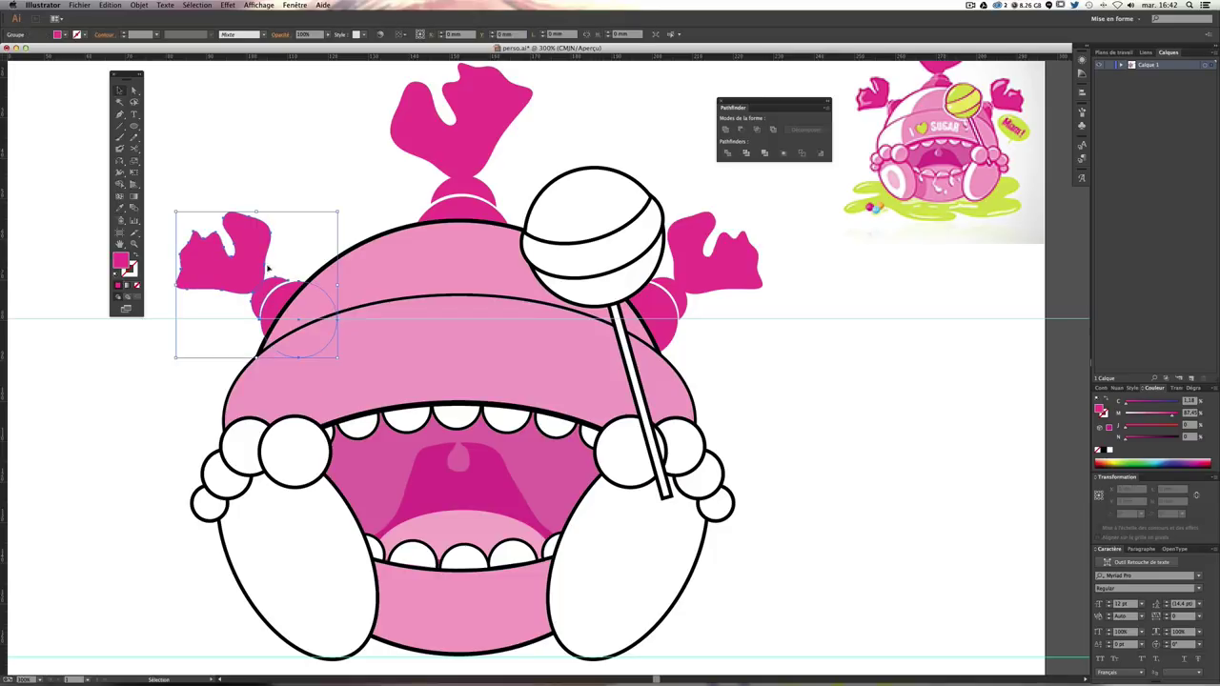
pyautogui.click(368, 275)
pyautogui.doubleClick(130, 270)
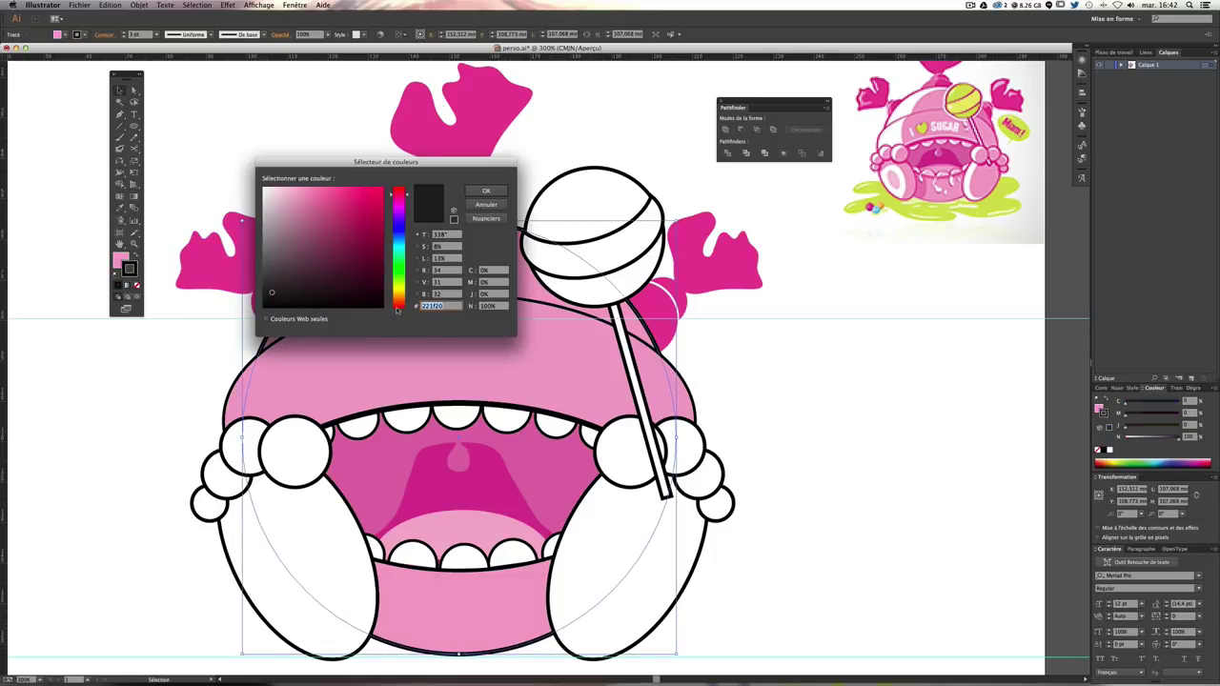
pyautogui.hotkey('ctrl', 'v')
pyautogui.click(485, 191)
pyautogui.click(845, 295)
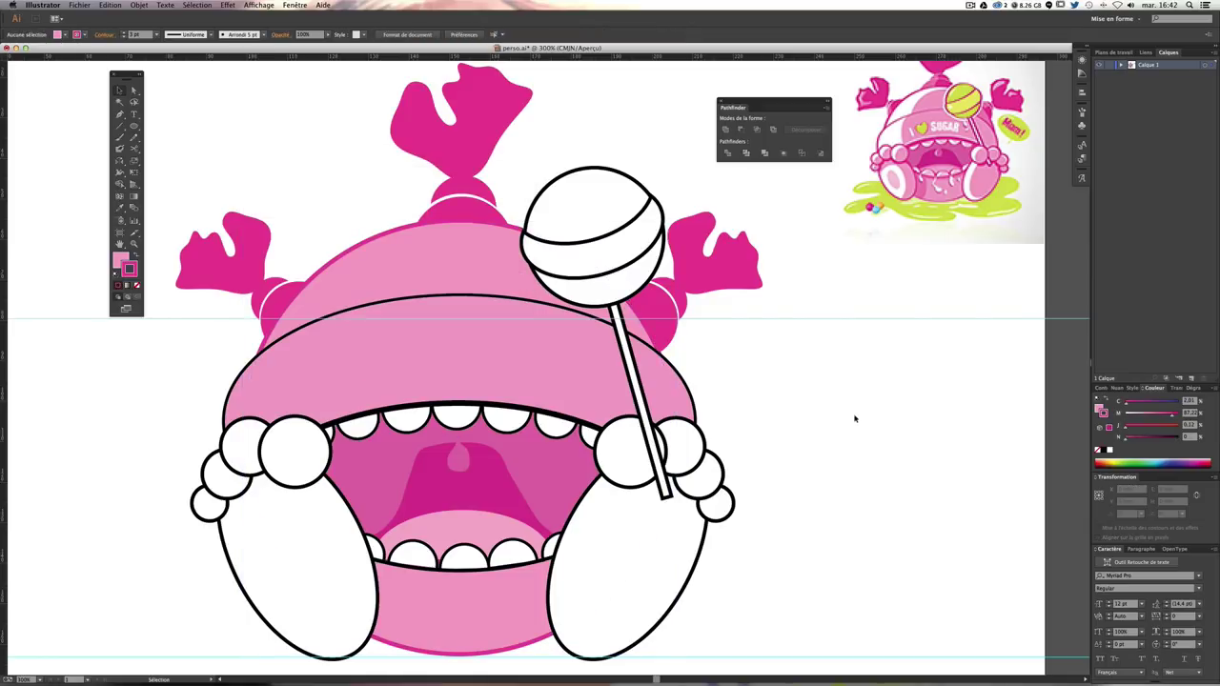
# Step: Give the hat band a magenta outline
pyautogui.moveTo(731, 262)
pyautogui.mouseDown()
pyautogui.moveTo(724, 311)
pyautogui.moveTo(676, 279)
pyautogui.mouseUp()
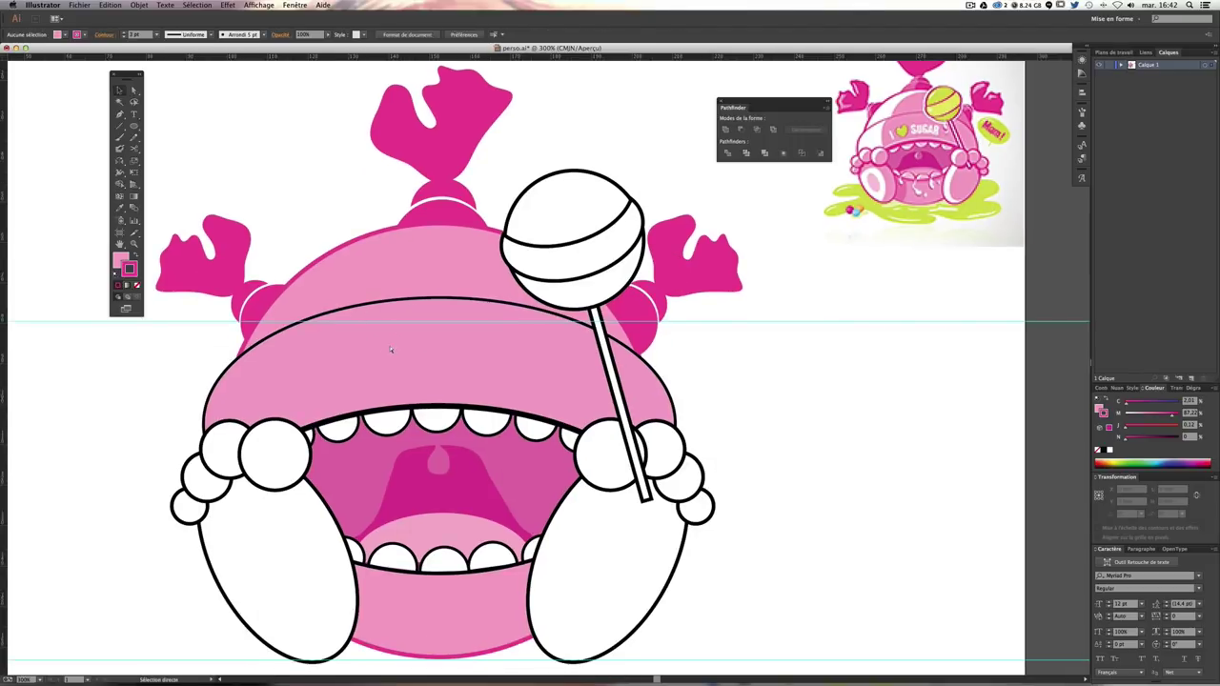
pyautogui.click(397, 338)
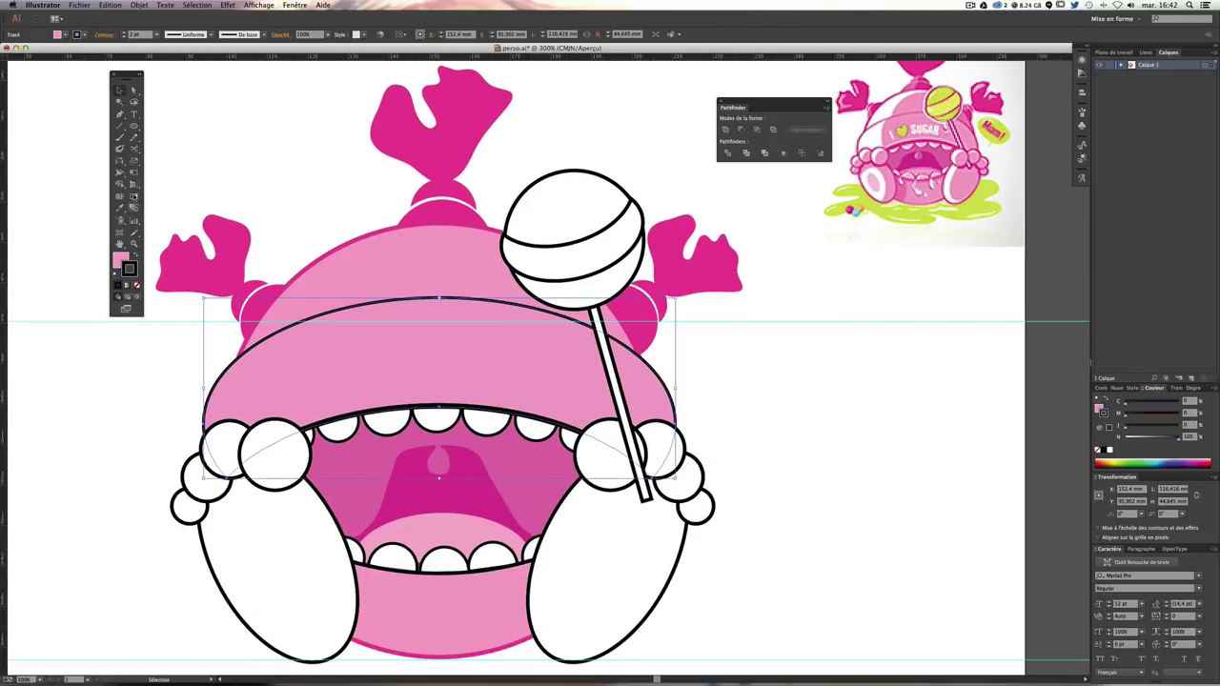
pyautogui.click(120, 208)
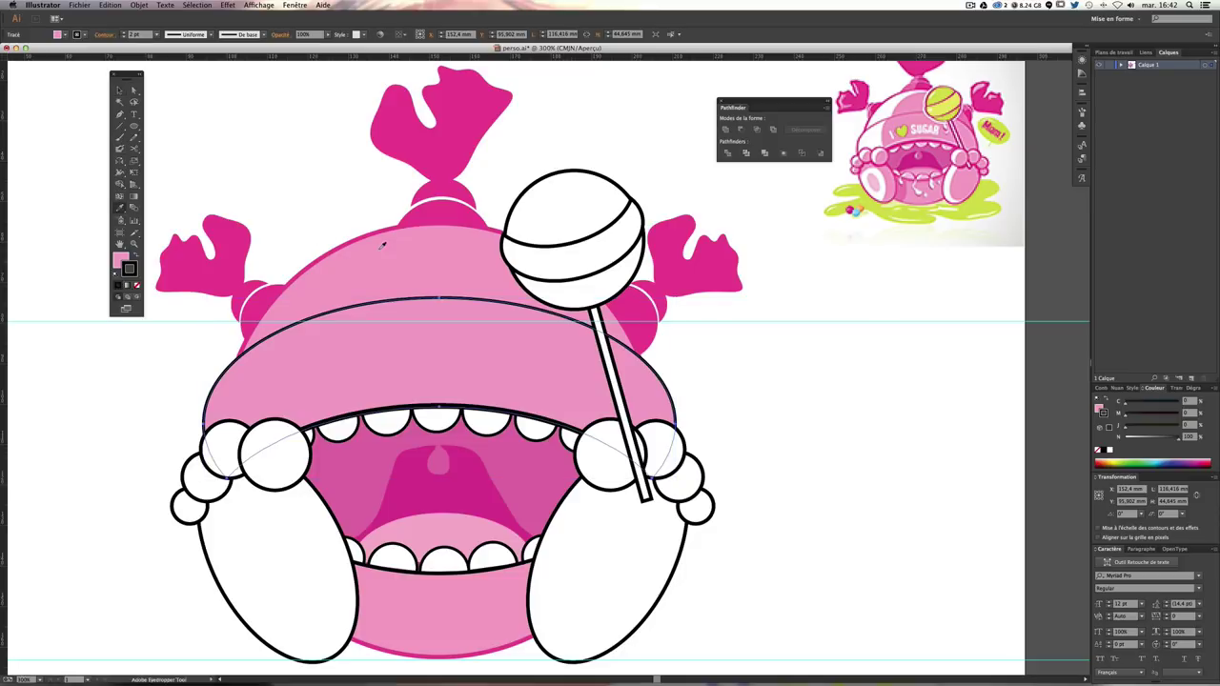
pyautogui.keyDown('shift'); pyautogui.click(220, 217); pyautogui.keyUp('shift')
pyautogui.click(822, 403)
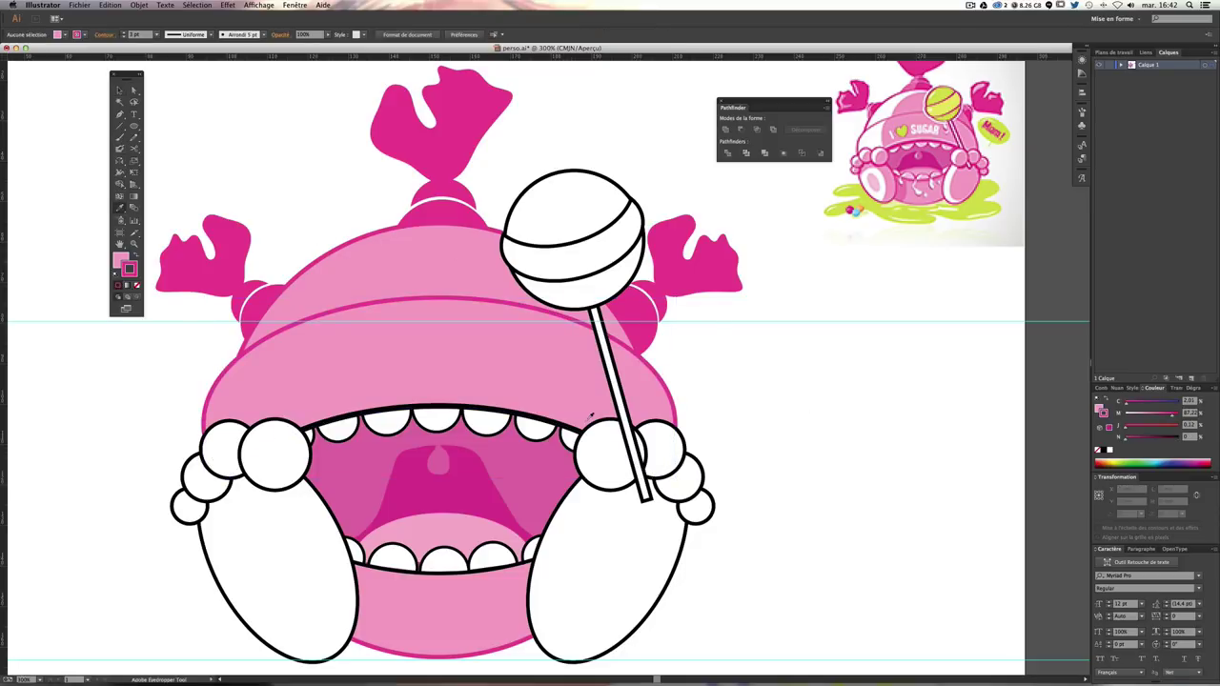
# Step: Copy the hat's pink fill and magenta outline onto the right and left hands
pyautogui.click(606, 526)
pyautogui.click(489, 319)
pyautogui.press('v')
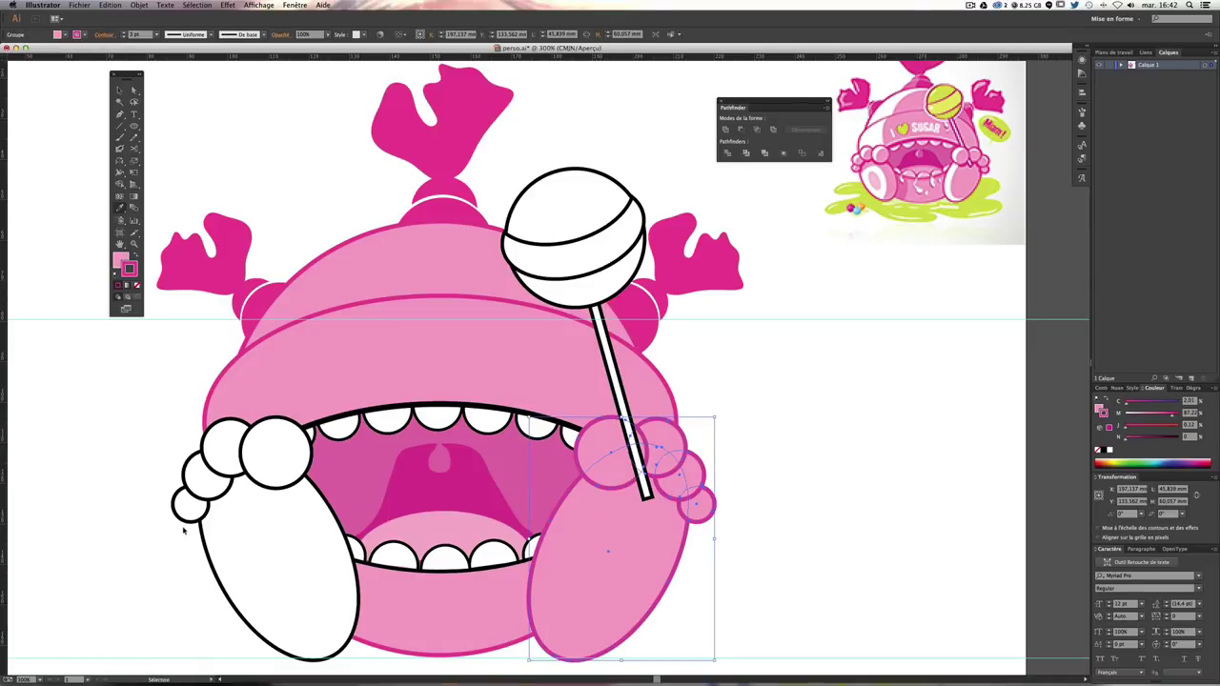
pyautogui.click(236, 533)
pyautogui.press('i')
pyautogui.click(308, 362)
pyautogui.keyDown('ctrl'); pyautogui.click(819, 449); pyautogui.keyUp('ctrl')
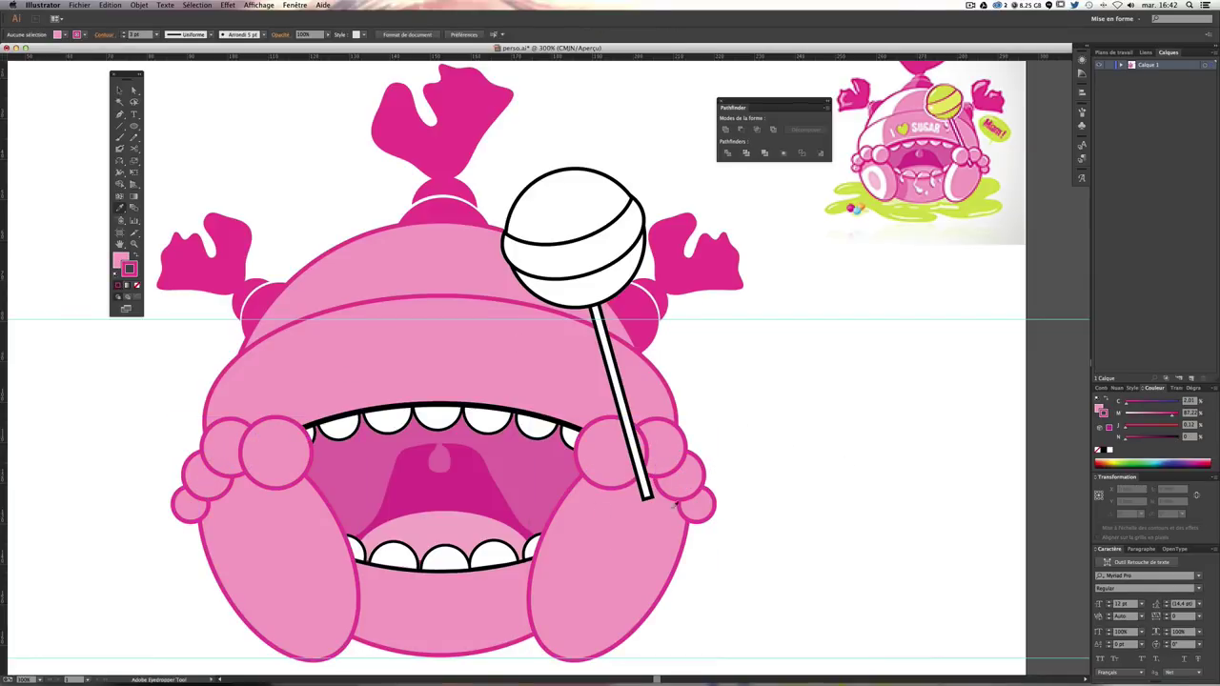
pyautogui.moveTo(773, 403); pyautogui.dragTo(774, 460)
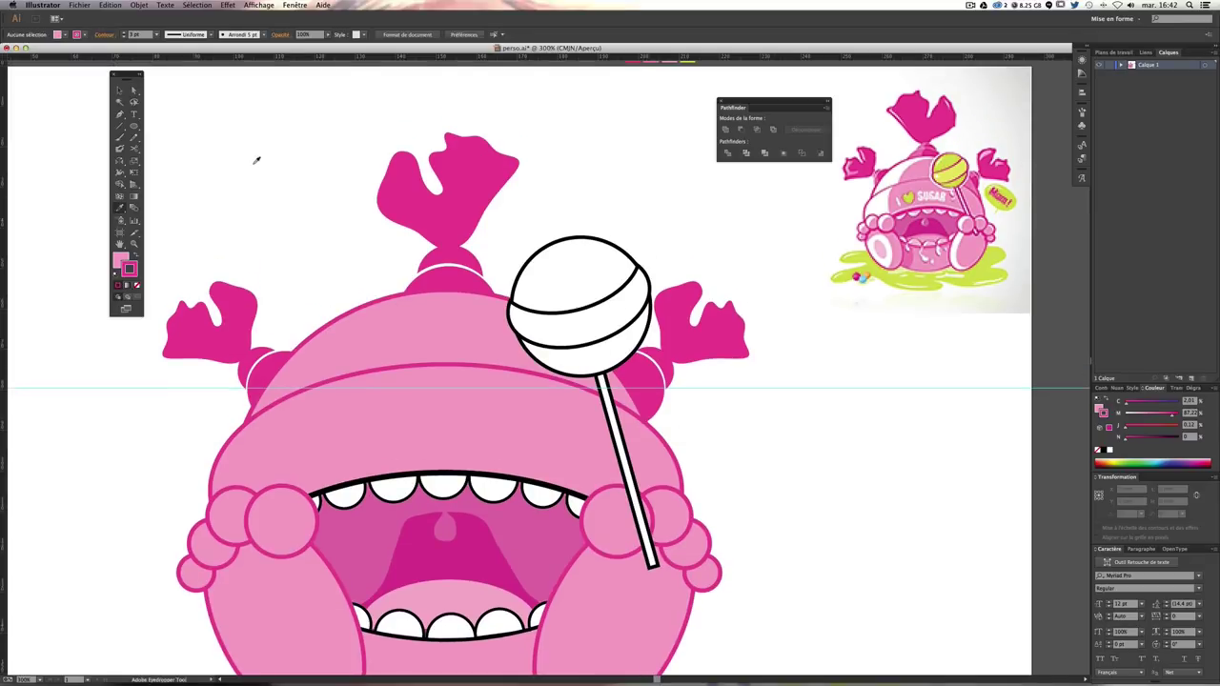
# Step: Set the fill to white and the stroke to None
pyautogui.hotkey('ctrl', '+')
pyautogui.moveTo(509, 217)
pyautogui.mouseDown()
pyautogui.moveTo(579, 221)
pyautogui.moveTo(517, 240)
pyautogui.mouseUp()
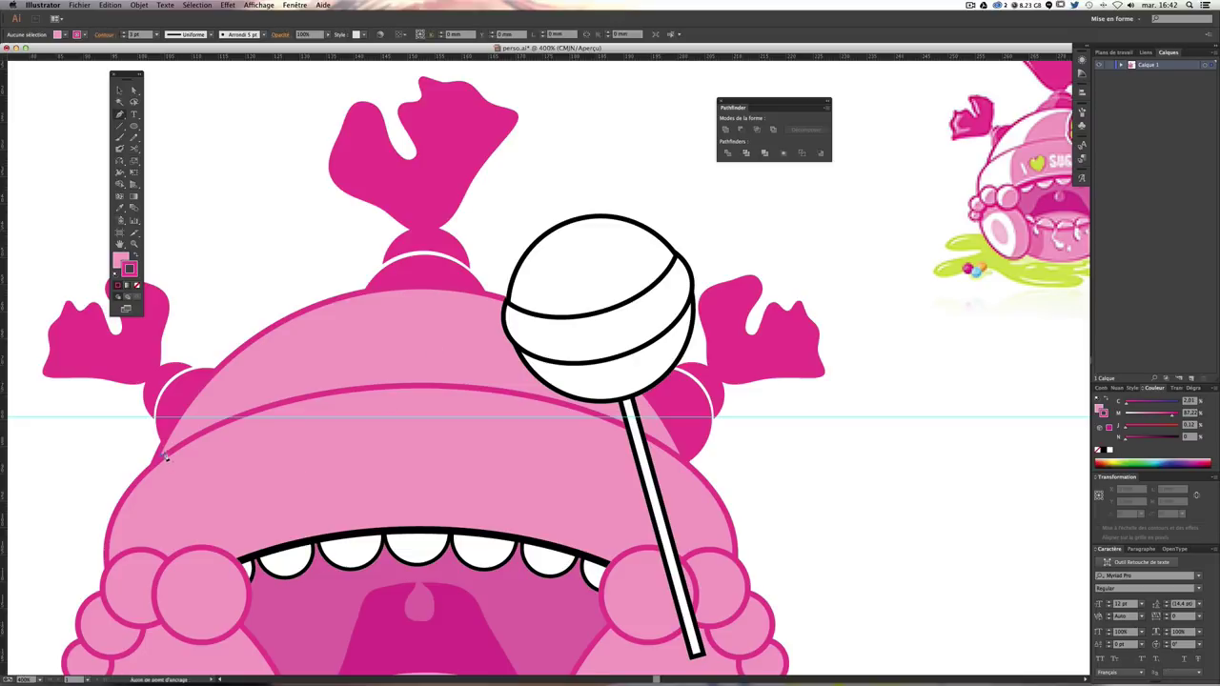
pyautogui.click(120, 259)
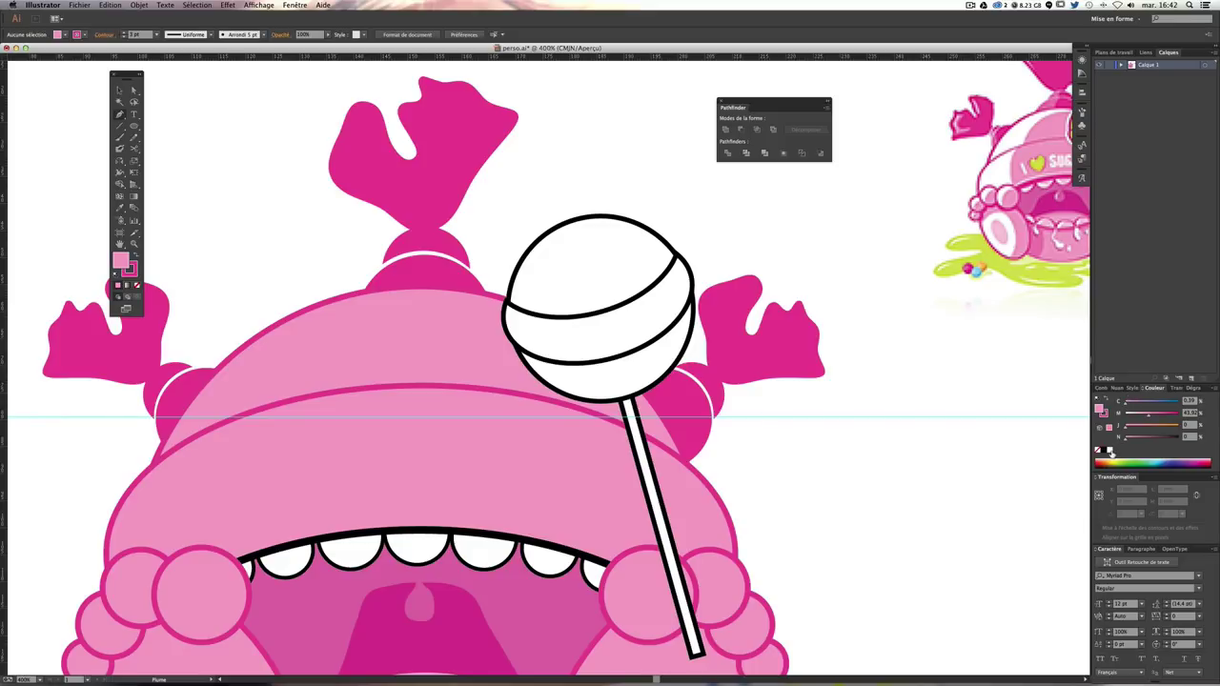
pyautogui.click(1105, 452)
pyautogui.click(133, 276)
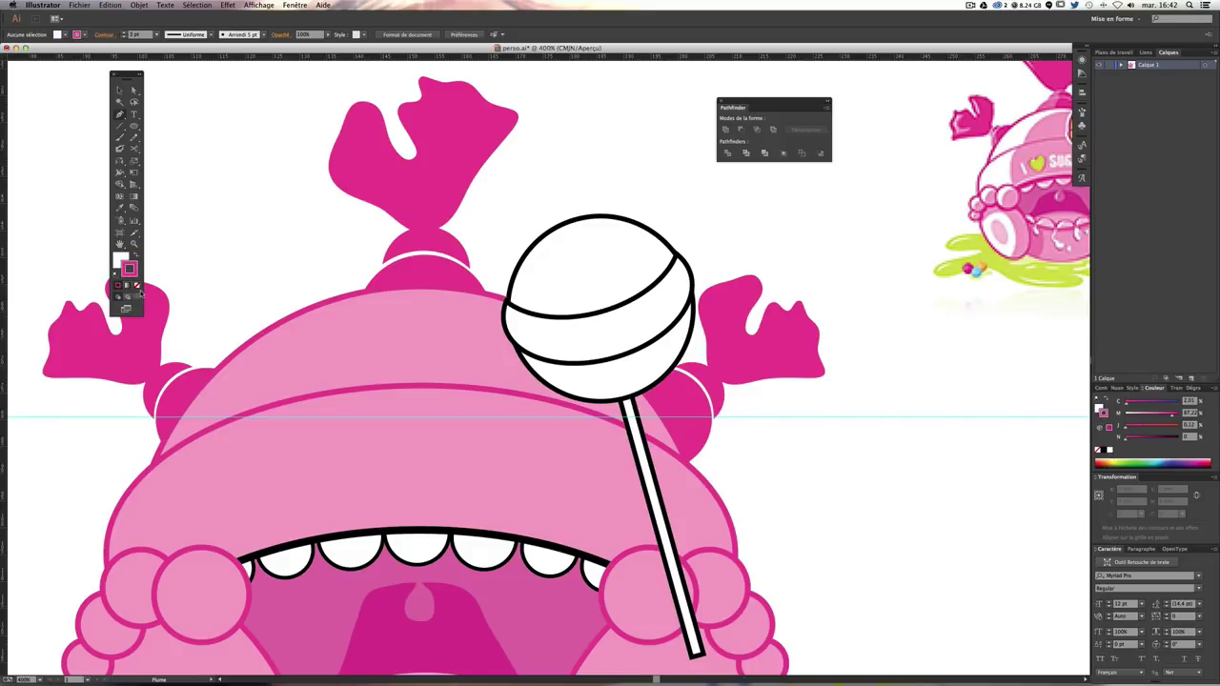
pyautogui.click(136, 284)
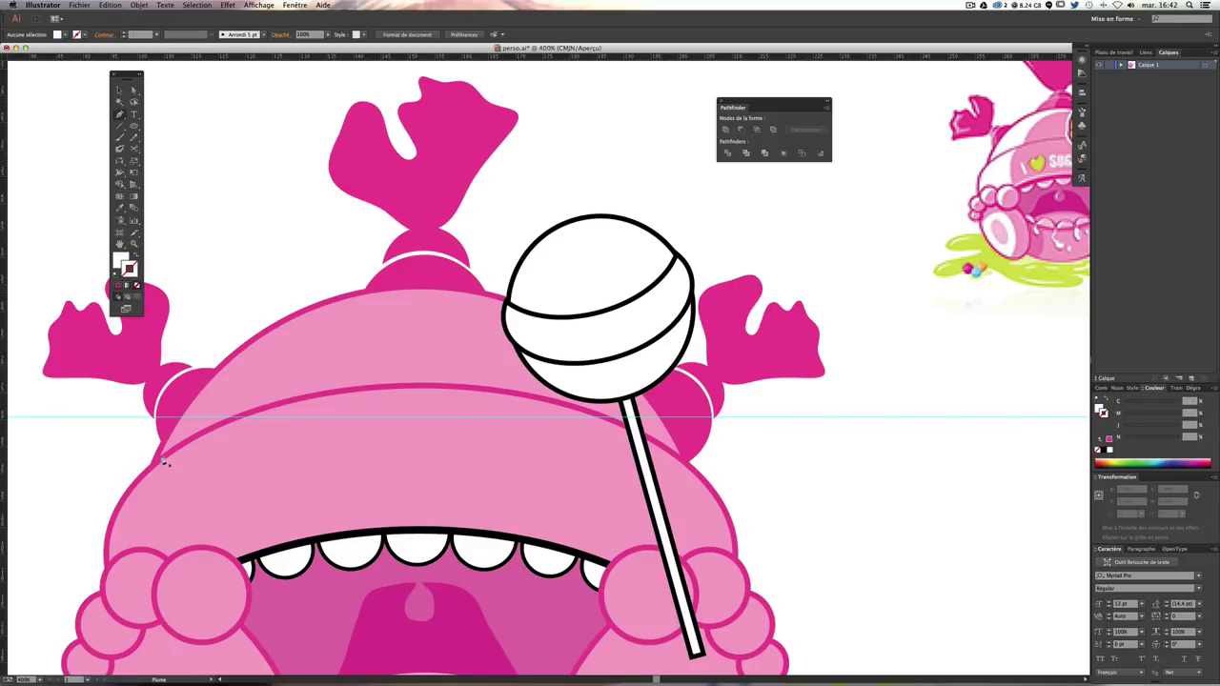
# Step: Draw a curved highlight shape over the upper-left of the head with the Pen tool
pyautogui.click(294, 336)
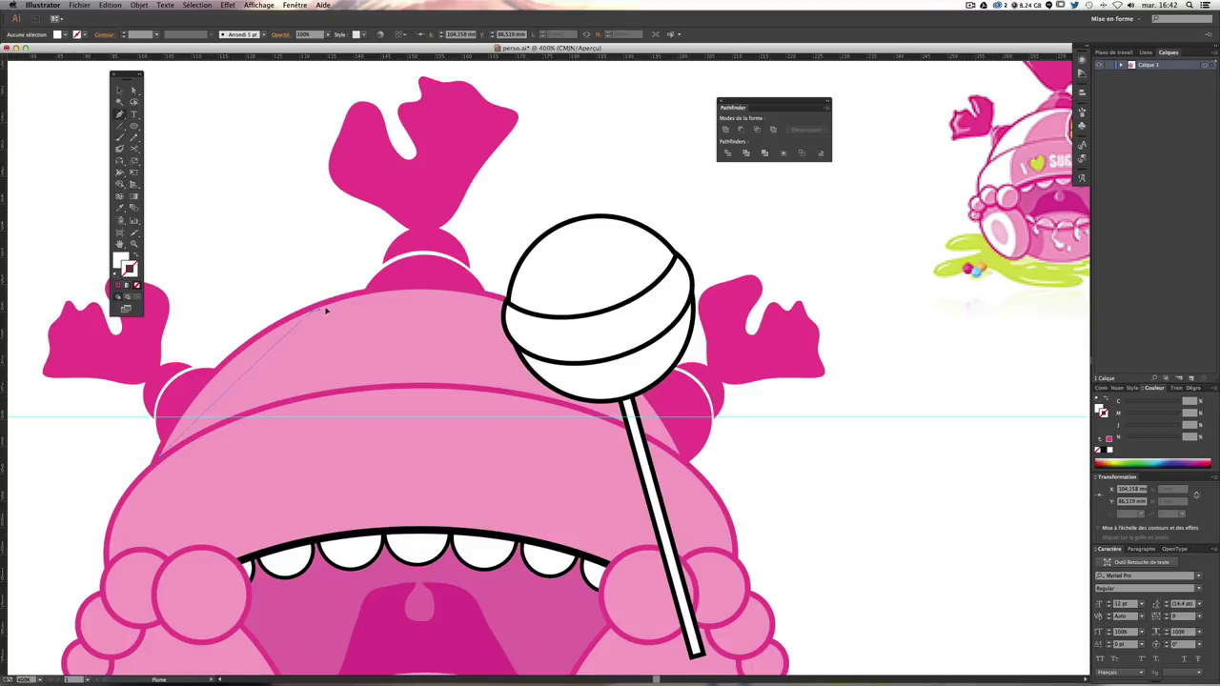
pyautogui.moveTo(362, 286); pyautogui.dragTo(414, 279)
pyautogui.click(314, 308)
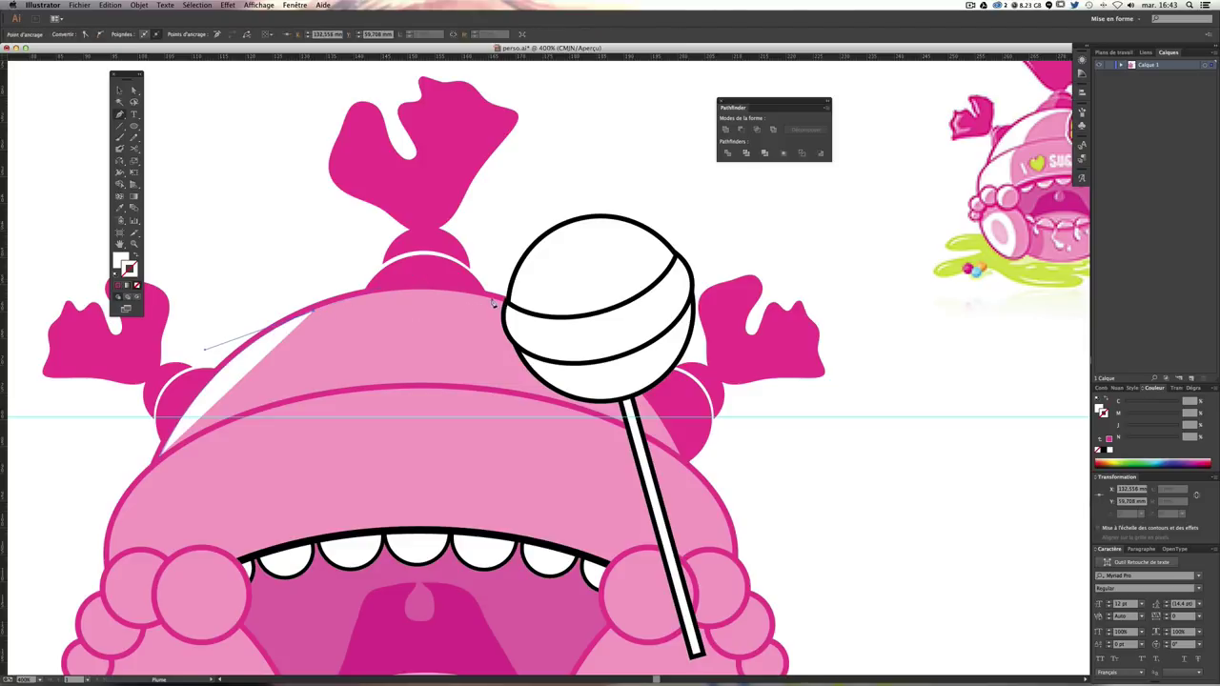
pyautogui.moveTo(492, 302)
pyautogui.mouseDown()
pyautogui.moveTo(584, 325)
pyautogui.moveTo(527, 318)
pyautogui.mouseUp()
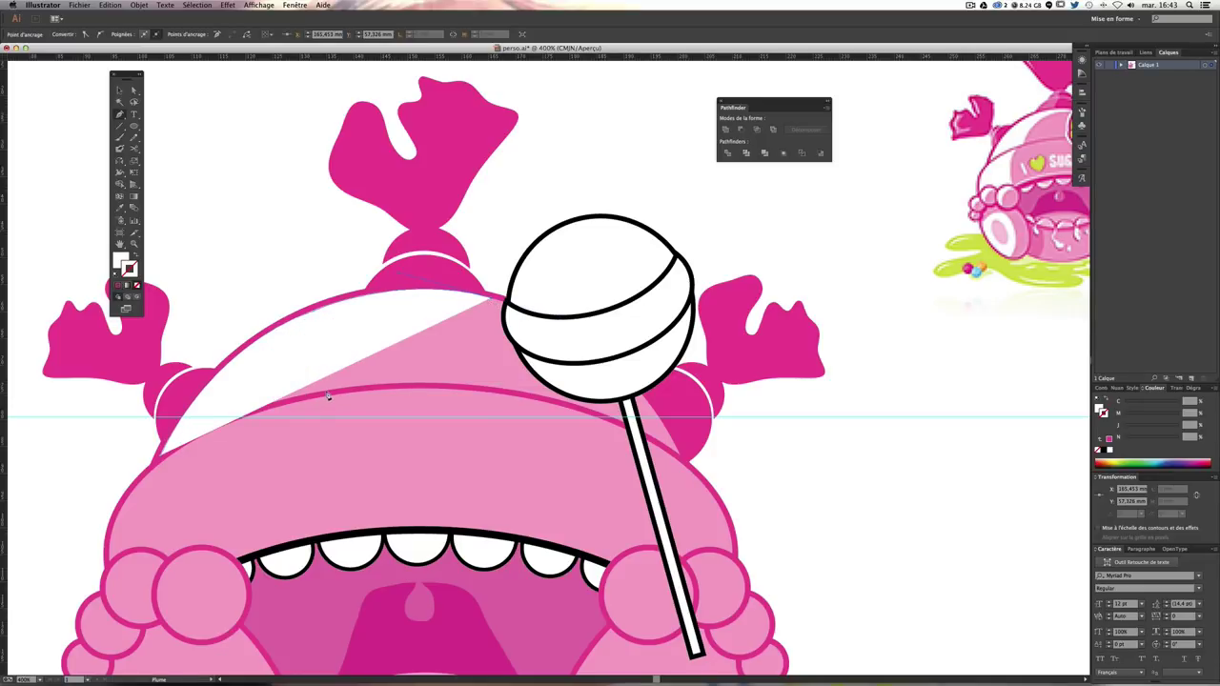
pyautogui.moveTo(326, 392); pyautogui.dragTo(279, 484)
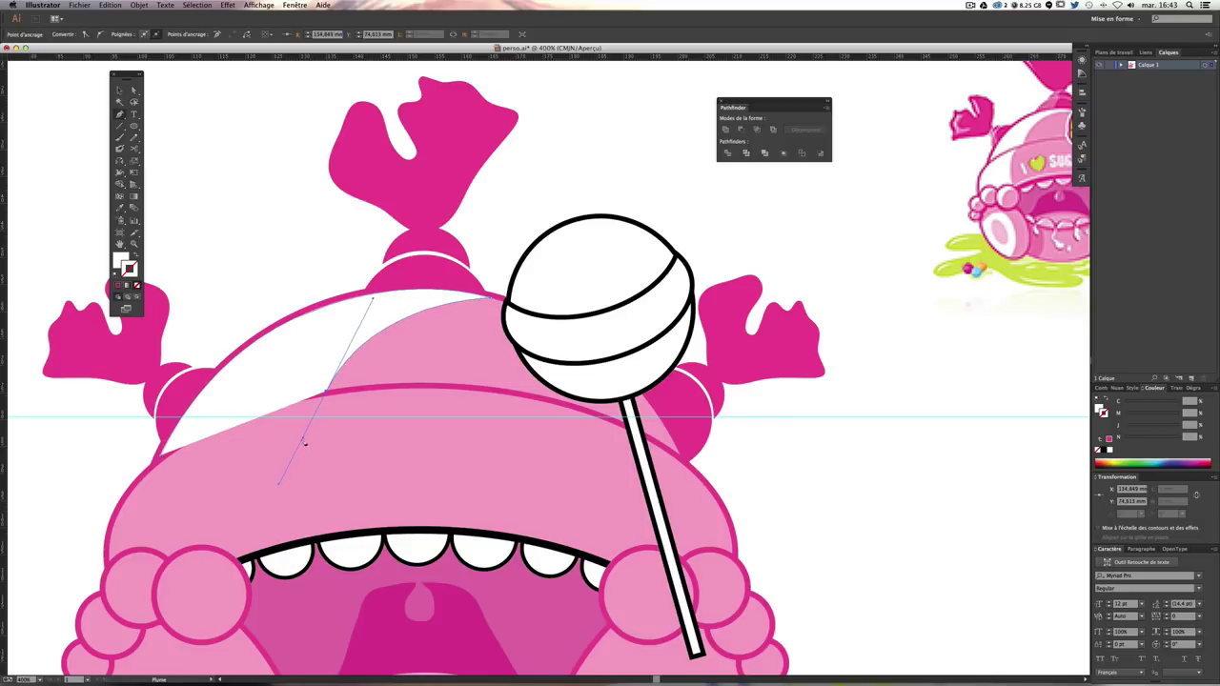
pyautogui.click(327, 394)
pyautogui.moveTo(163, 458)
pyautogui.mouseDown()
pyautogui.moveTo(57, 531)
pyautogui.moveTo(76, 513)
pyautogui.mouseUp()
pyautogui.press('v')
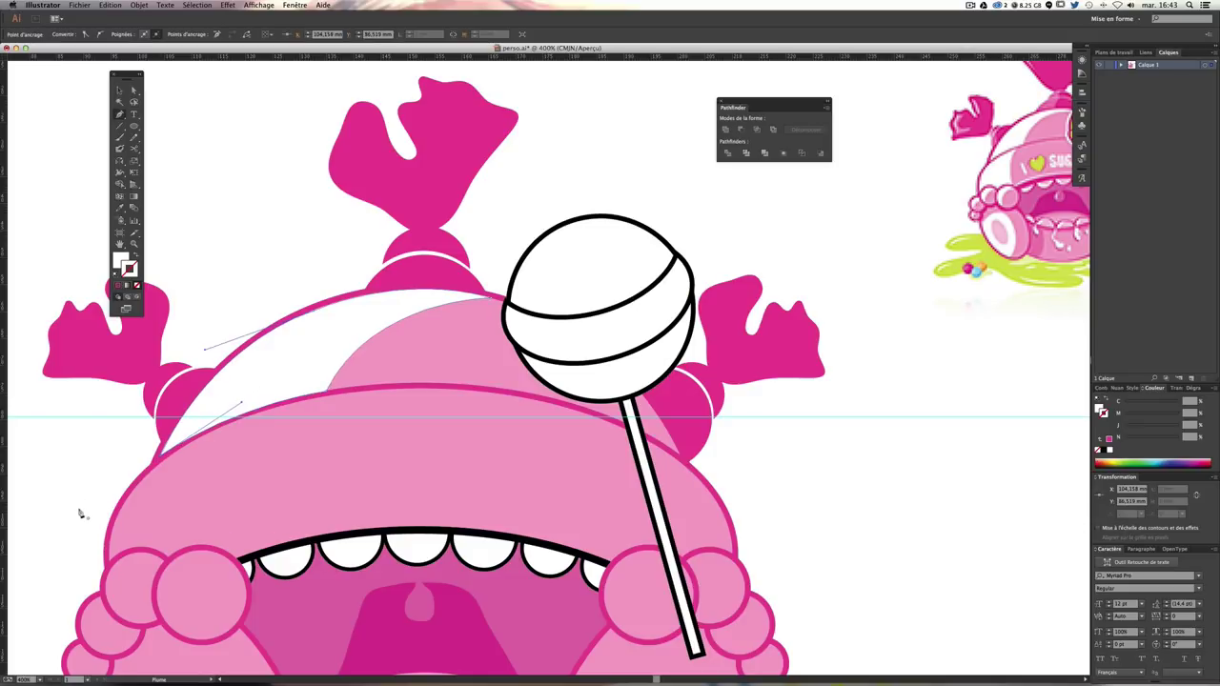
pyautogui.click(953, 448)
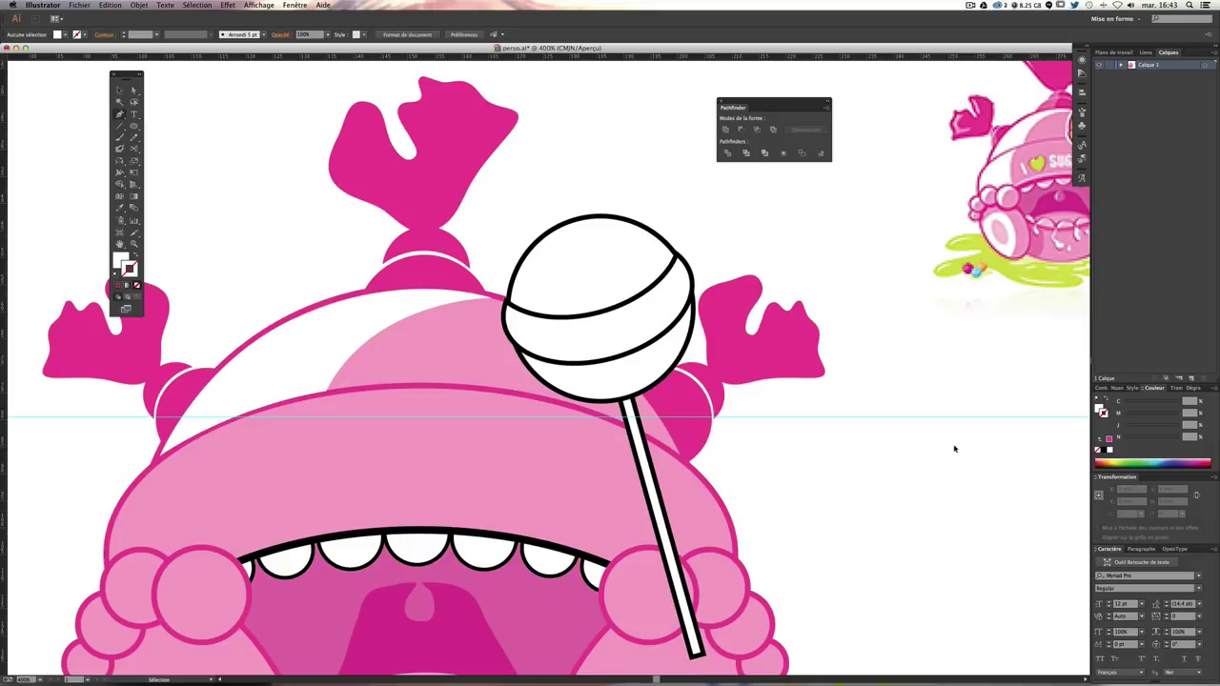
# Step: Lower the white highlight's opacity to 73% so it appears pale pink
pyautogui.hotkey('ctrl', '+')
pyautogui.hotkey('ctrl', '-')
pyautogui.hotkey('ctrl', '+')
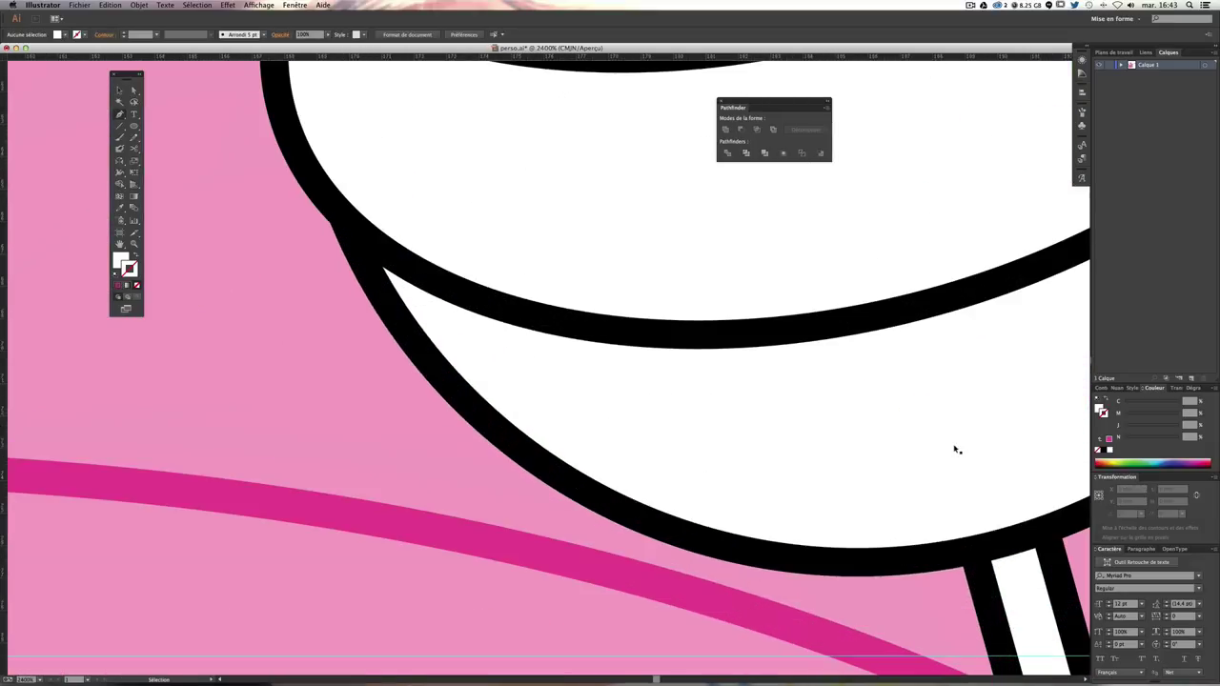
pyautogui.hotkey('ctrl', '-')
pyautogui.hotkey('ctrl', '-')
pyautogui.hotkey('ctrl', '-')
pyautogui.hotkey('ctrl', '-')
pyautogui.hotkey('ctrl', '-')
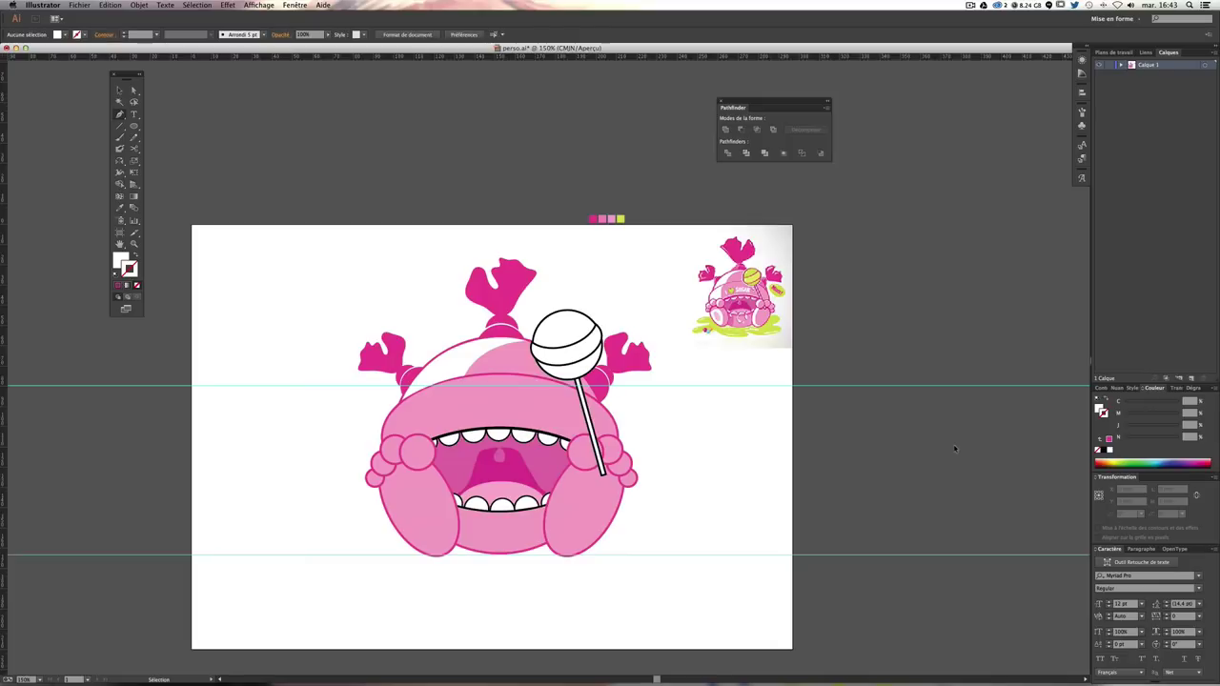
pyautogui.hotkey('ctrl', '+')
pyautogui.press('p')
pyautogui.scroll(-2, 780, 419)
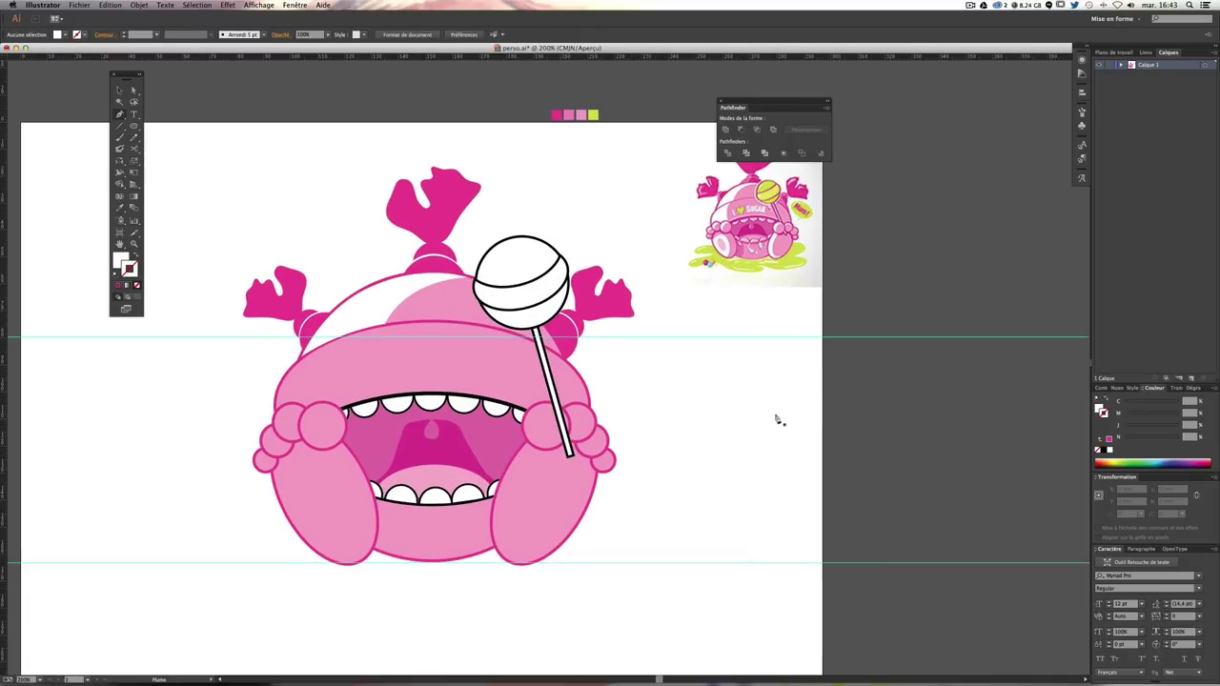
pyautogui.scroll(3, 773, 427)
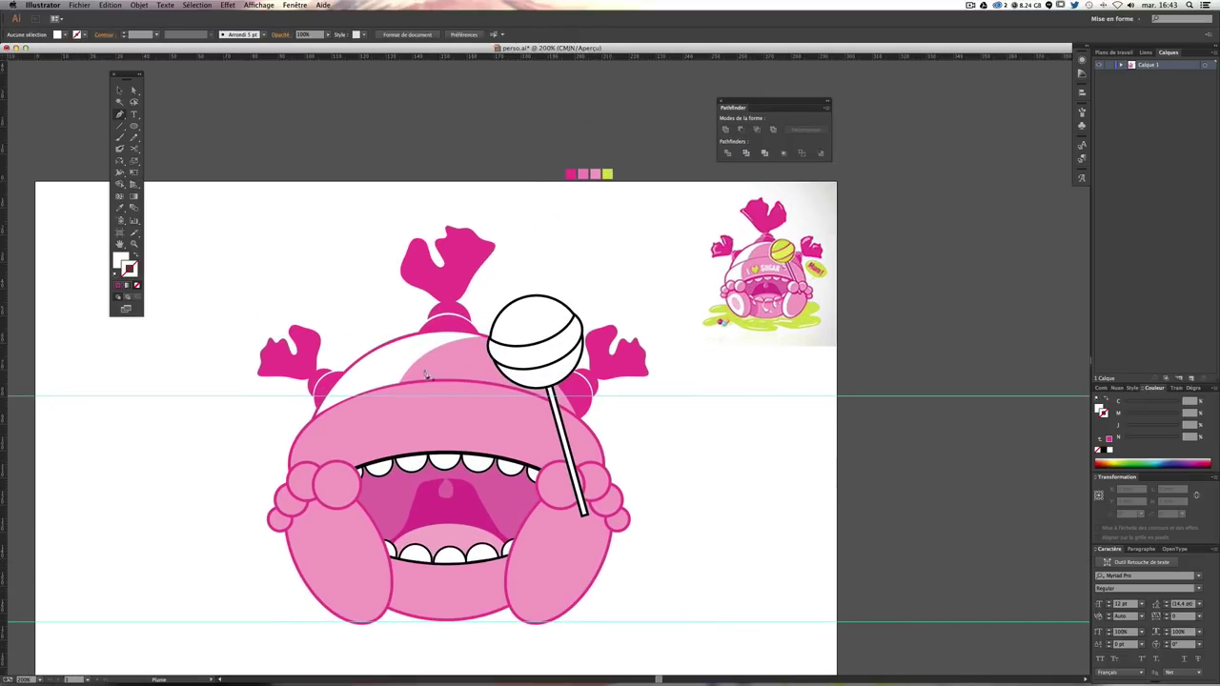
pyautogui.click(121, 88)
pyautogui.click(394, 362)
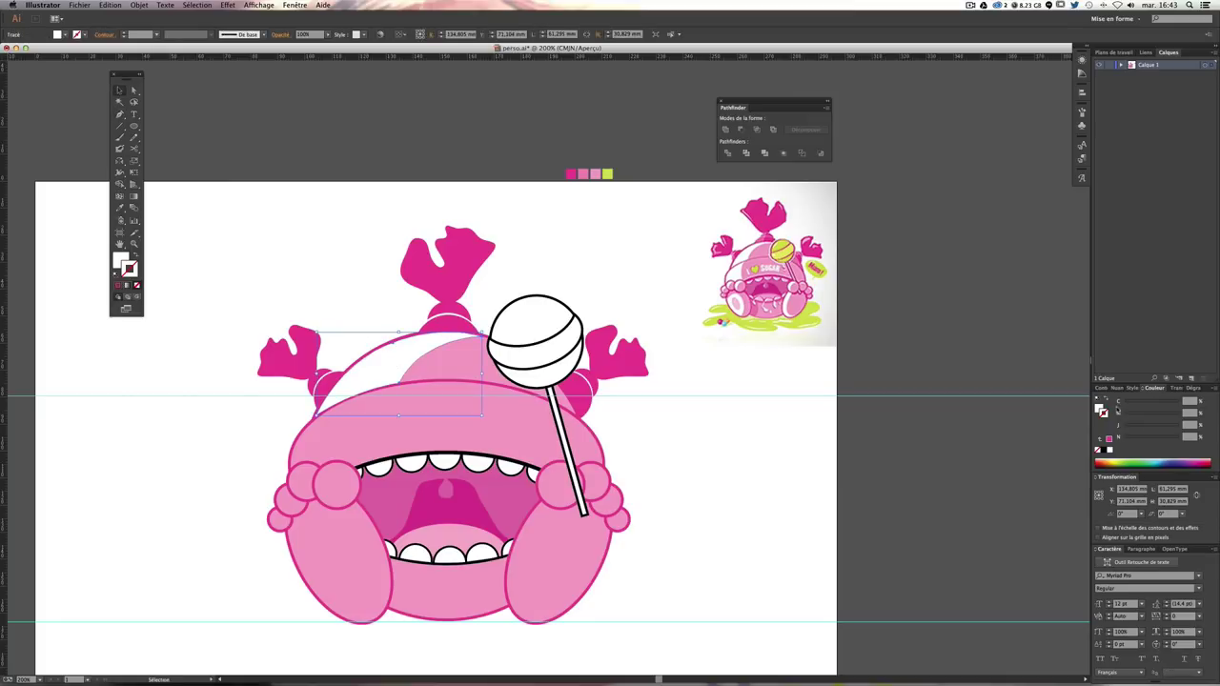
pyautogui.click(1169, 388)
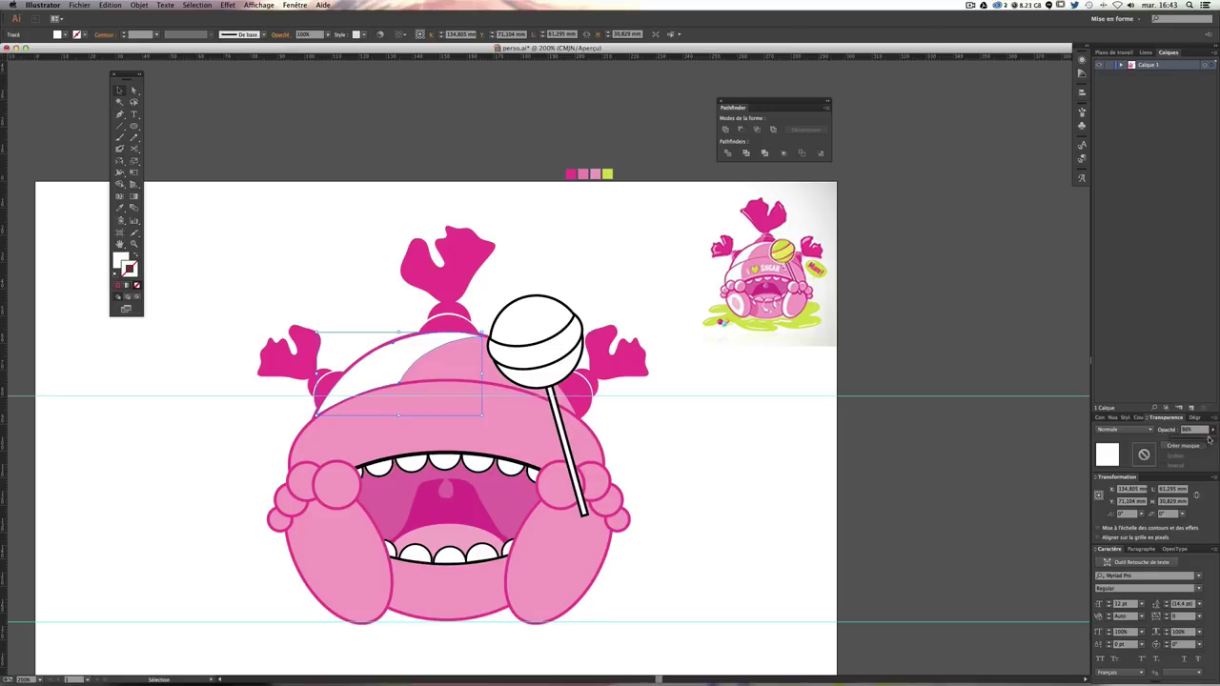
pyautogui.moveTo(1208, 438); pyautogui.dragTo(1202, 439)
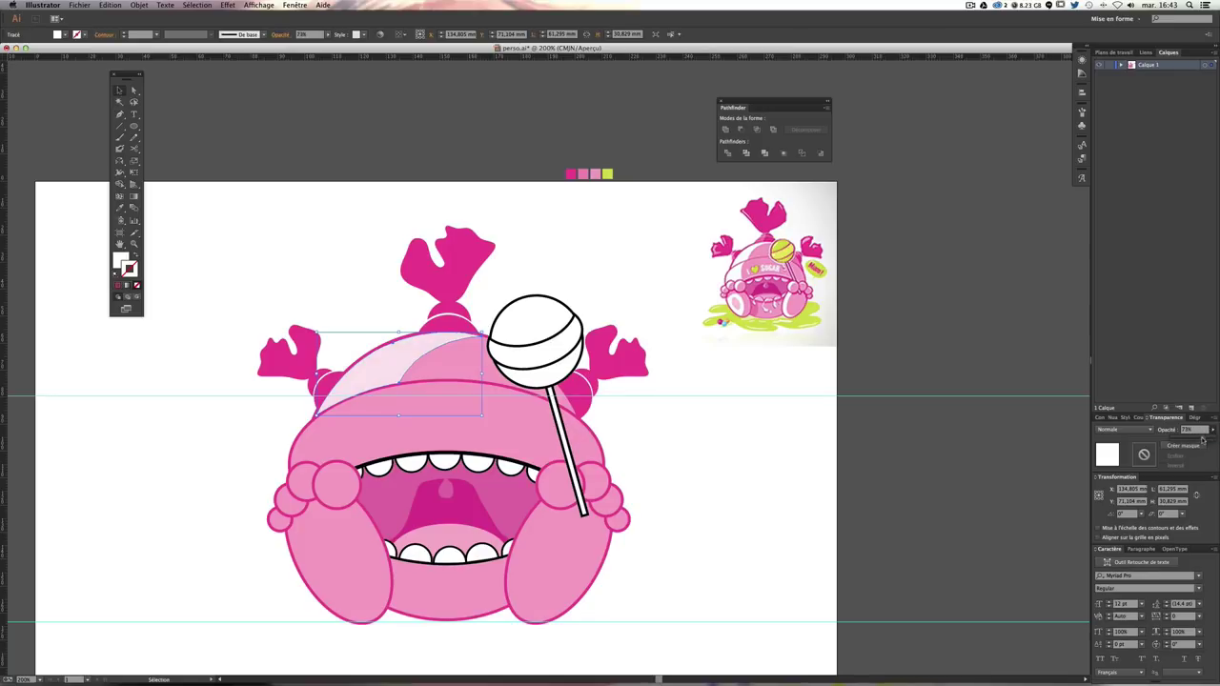
pyautogui.click(672, 497)
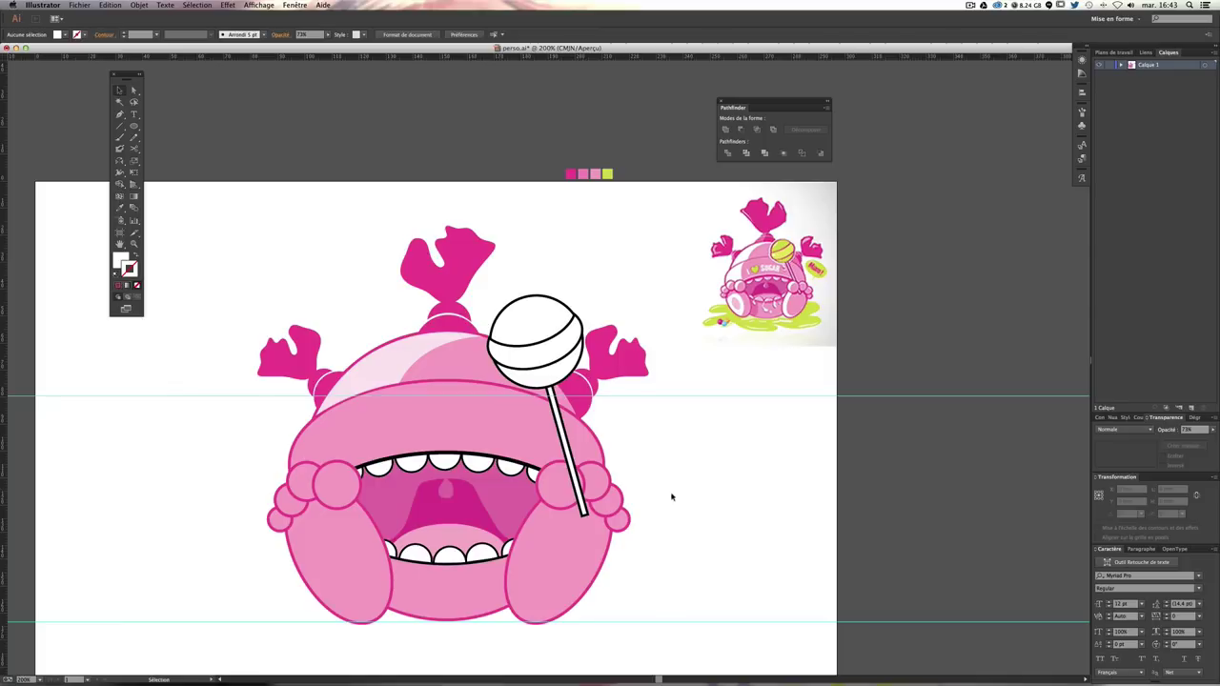
pyautogui.scroll(-2, 715, 452)
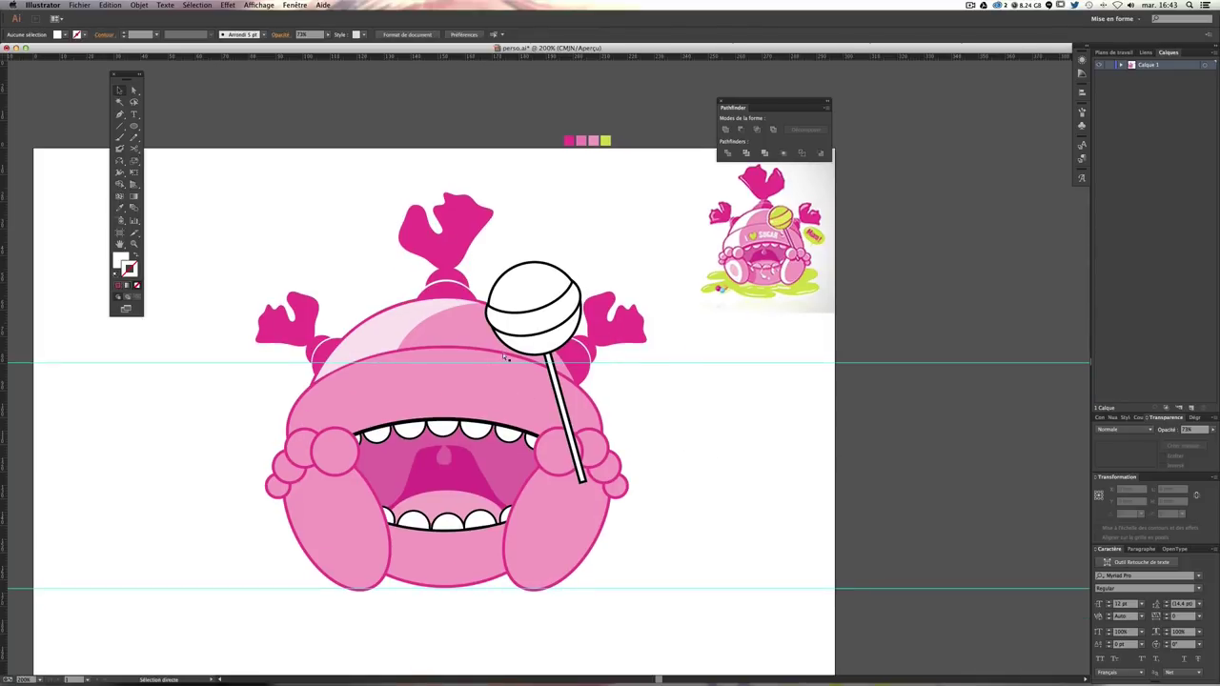
# Step: Give all six upper teeth a pink e6007e outline
pyautogui.hotkey('ctrl', '+')
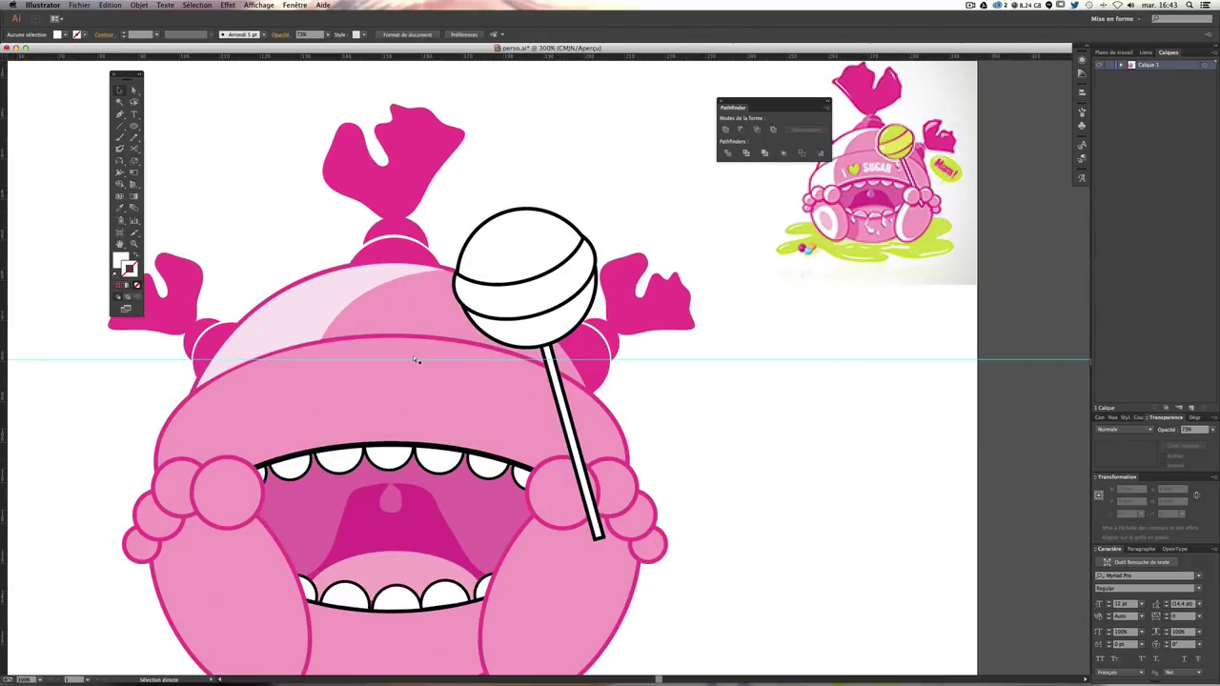
pyautogui.hotkey('ctrl', '-')
pyautogui.press('v')
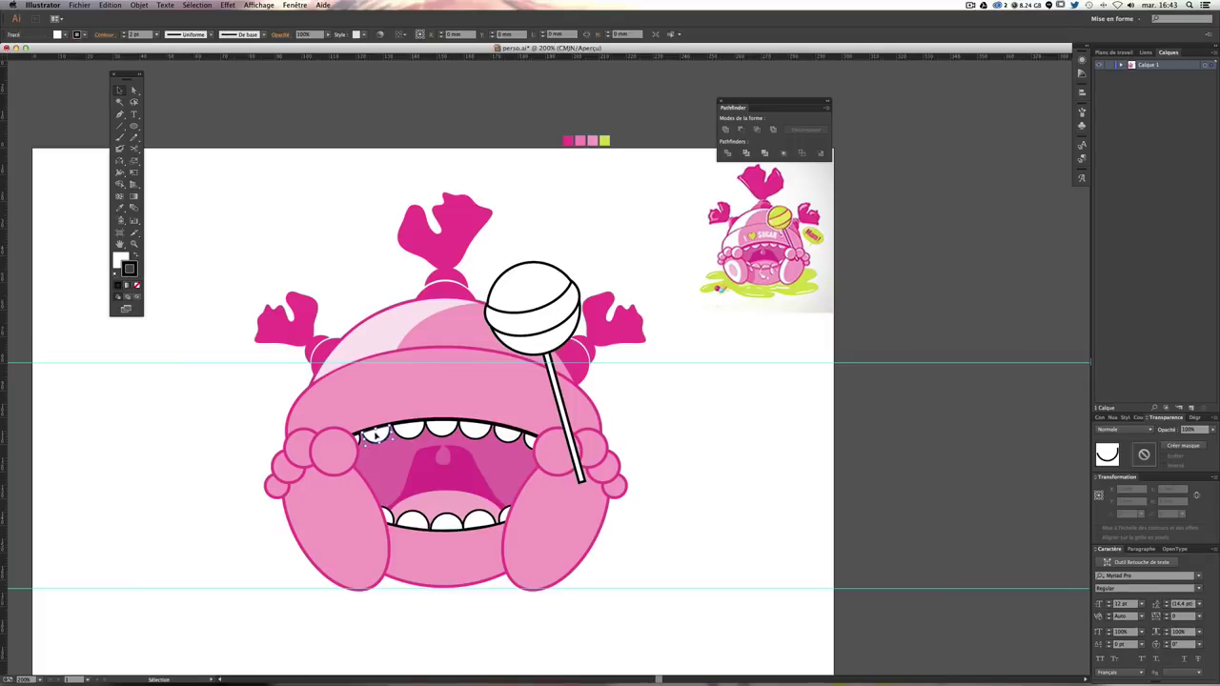
pyautogui.click(379, 437)
pyautogui.keyDown('shift'); pyautogui.click(343, 440); pyautogui.keyUp('shift')
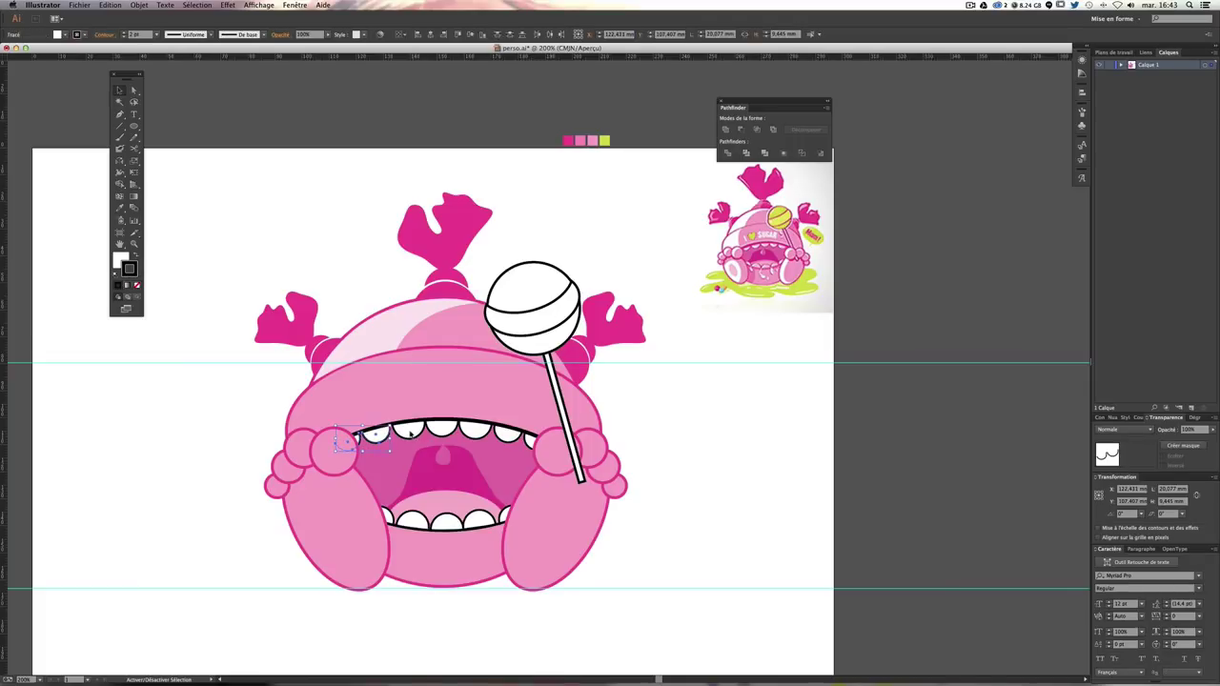
pyautogui.keyDown('shift'); pyautogui.click(410, 431); pyautogui.keyUp('shift')
pyautogui.keyDown('shift'); pyautogui.click(470, 431); pyautogui.keyUp('shift')
pyautogui.keyDown('shift'); pyautogui.click(514, 435); pyautogui.keyUp('shift')
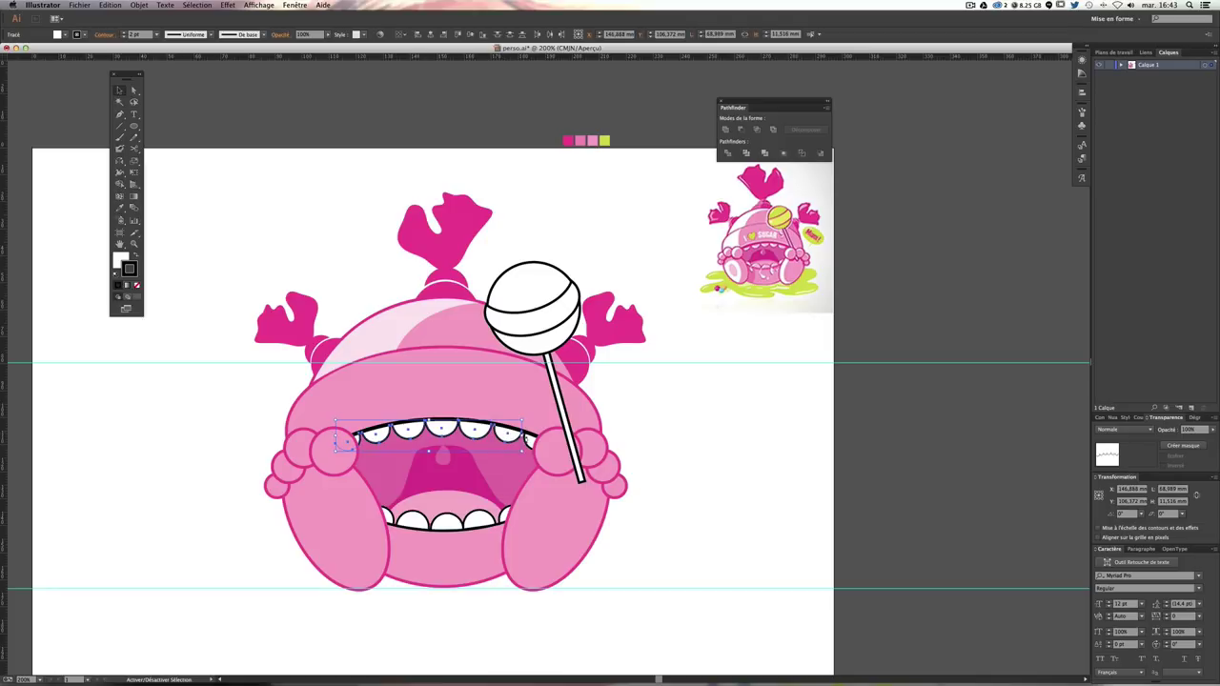
pyautogui.keyDown('shift'); pyautogui.click(529, 438); pyautogui.keyUp('shift')
pyautogui.doubleClick(129, 271)
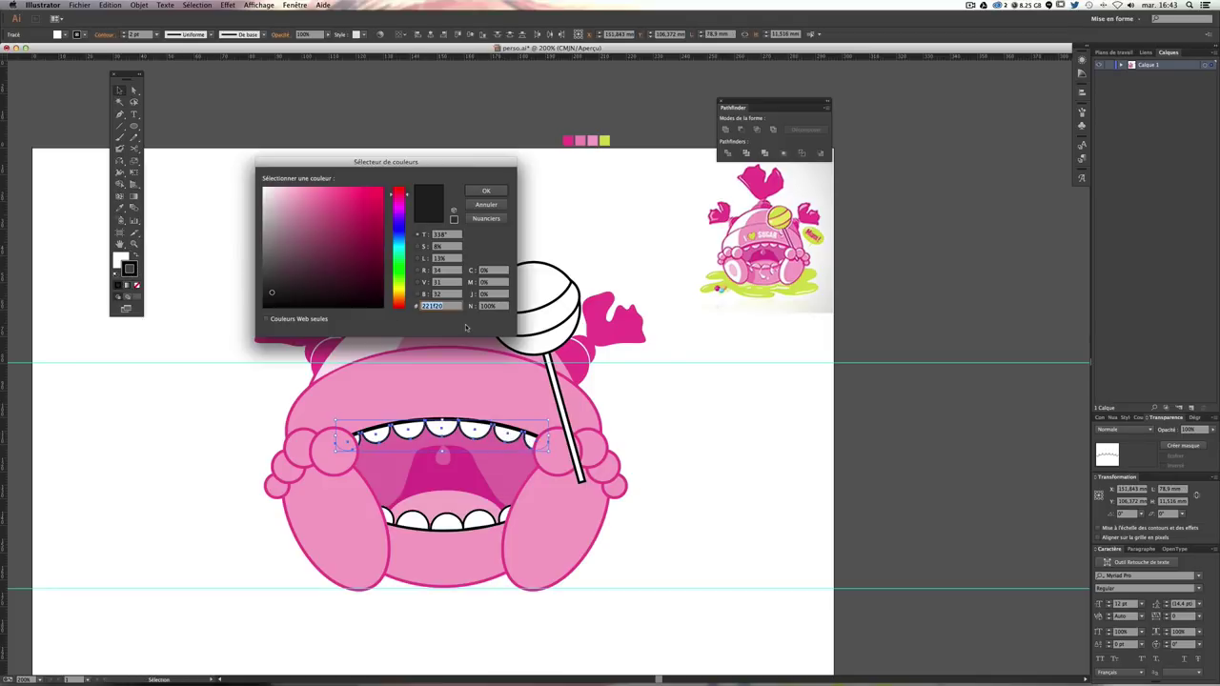
pyautogui.write('e6007e')
pyautogui.press('Return')
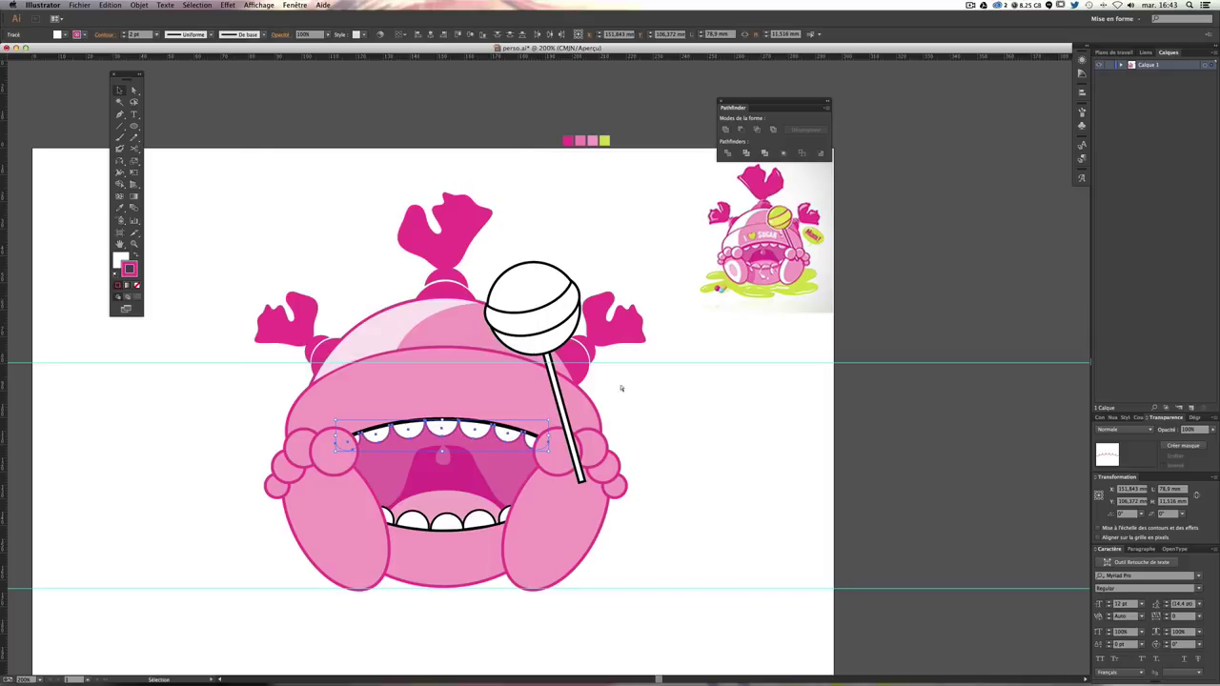
# Step: Outline the upper mouth line in pink and make its stroke slightly thicker
pyautogui.click(620, 387)
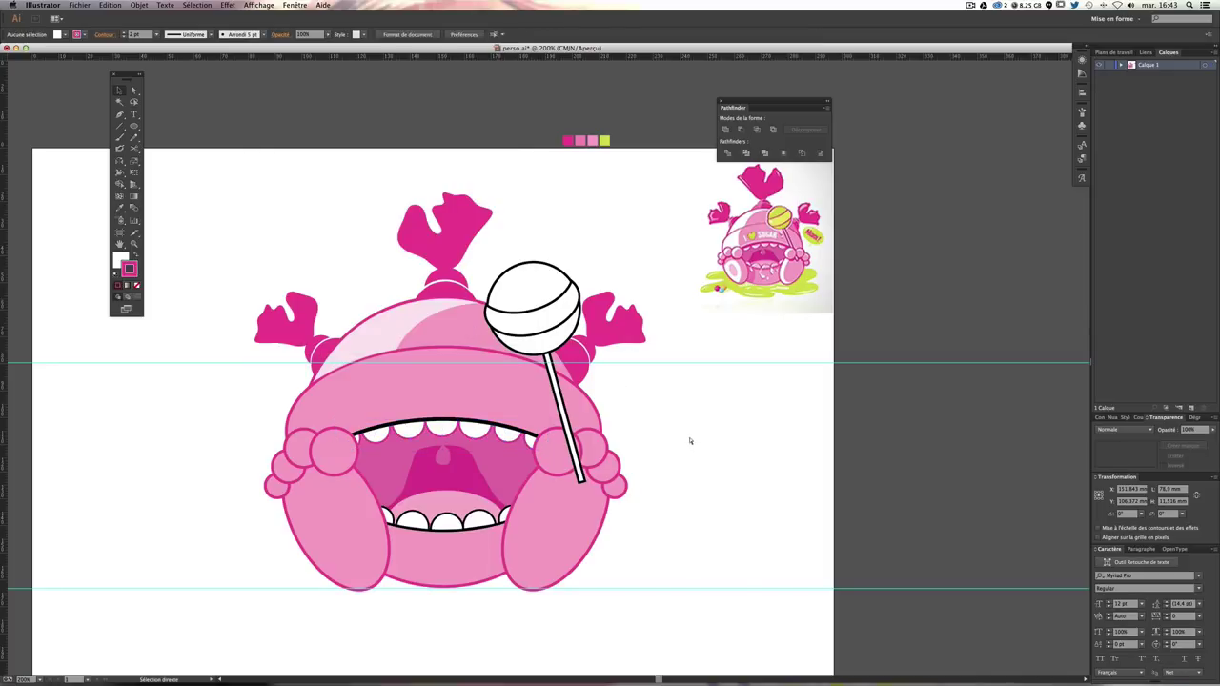
pyautogui.click(452, 423)
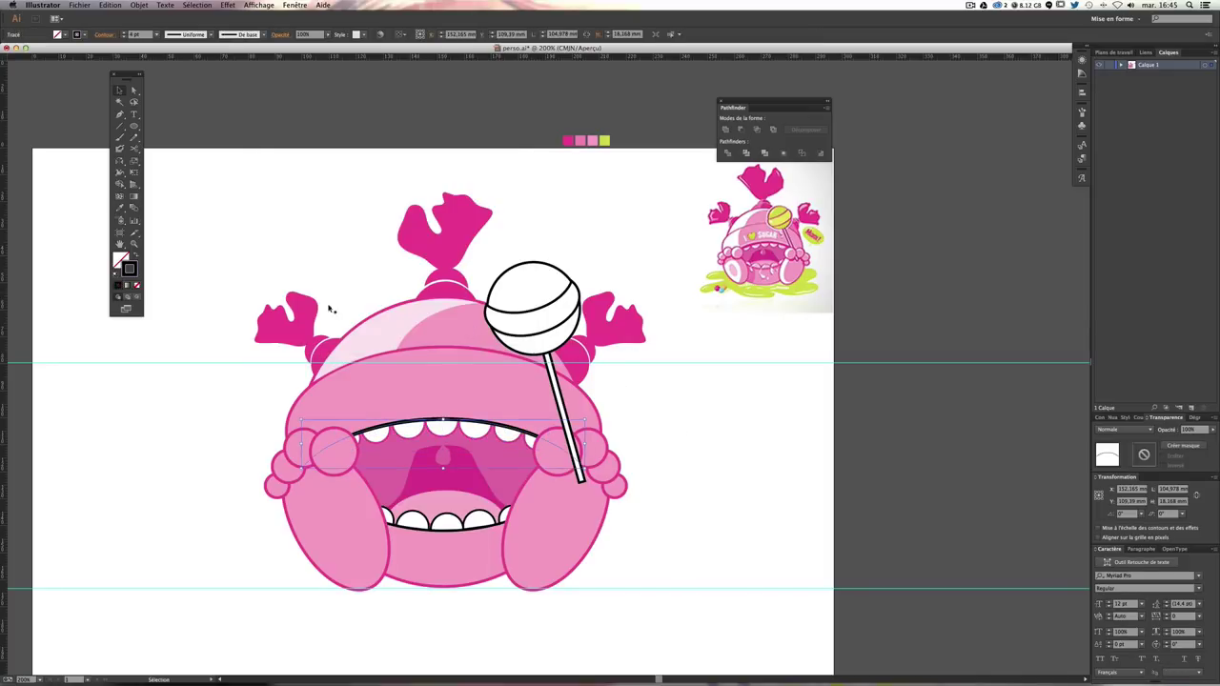
pyautogui.doubleClick(131, 270)
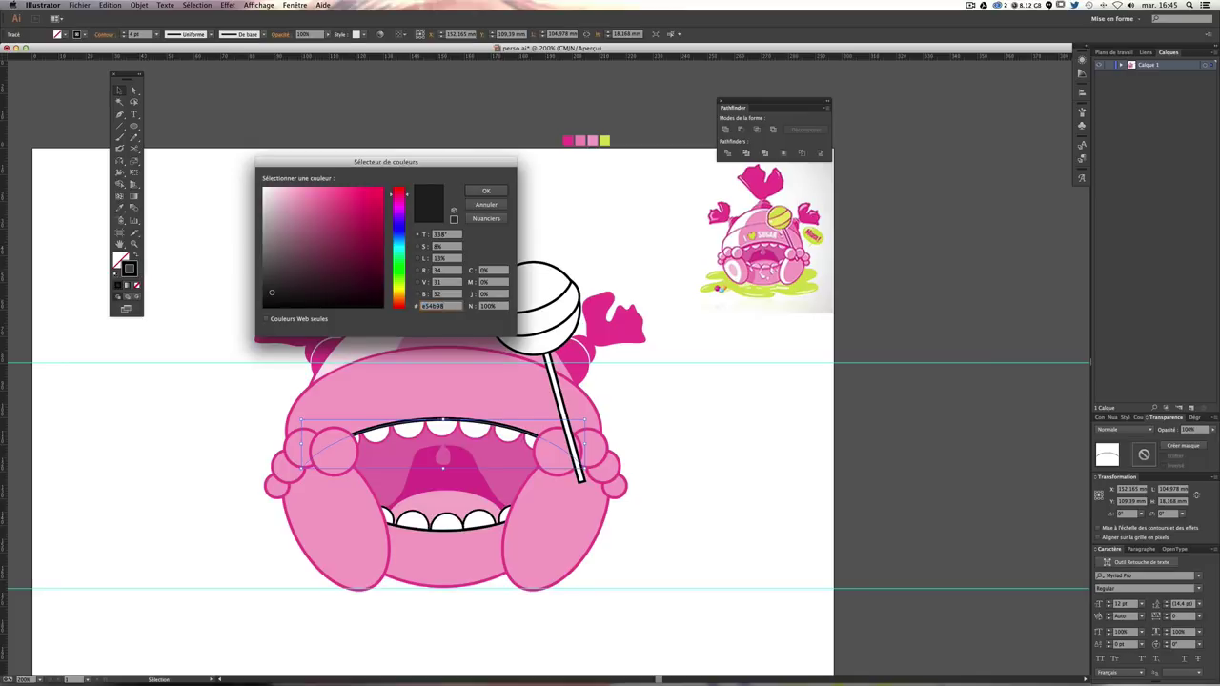
pyautogui.press('Return')
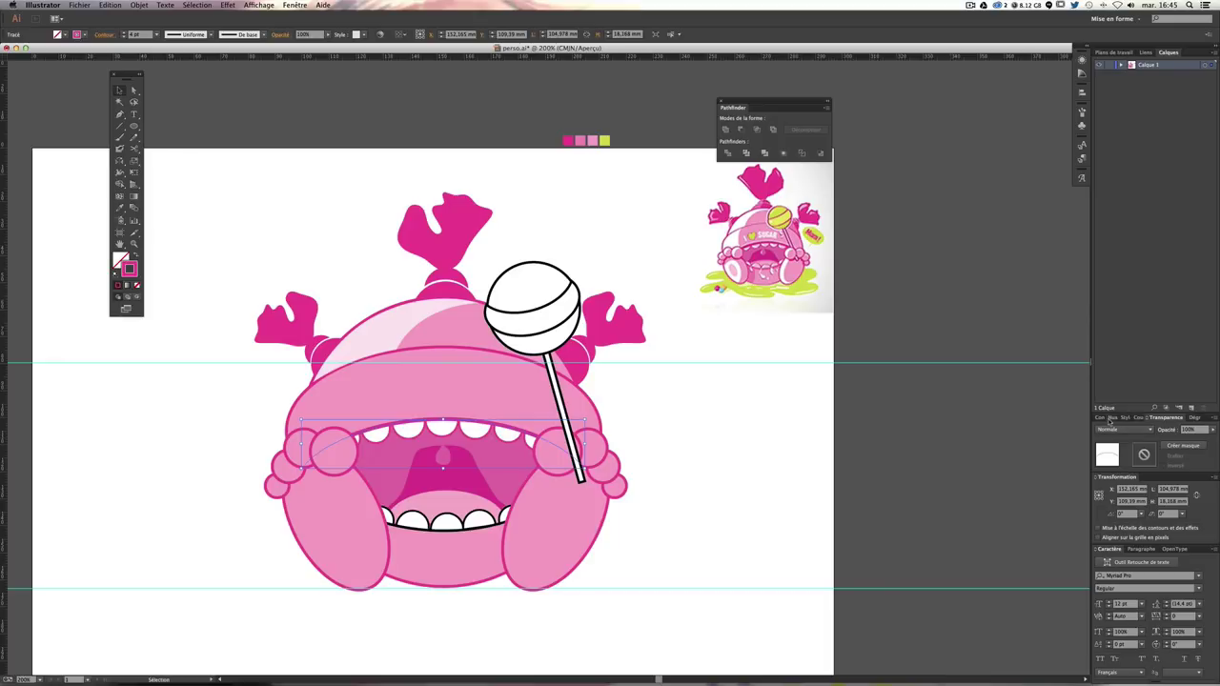
pyautogui.click(1106, 418)
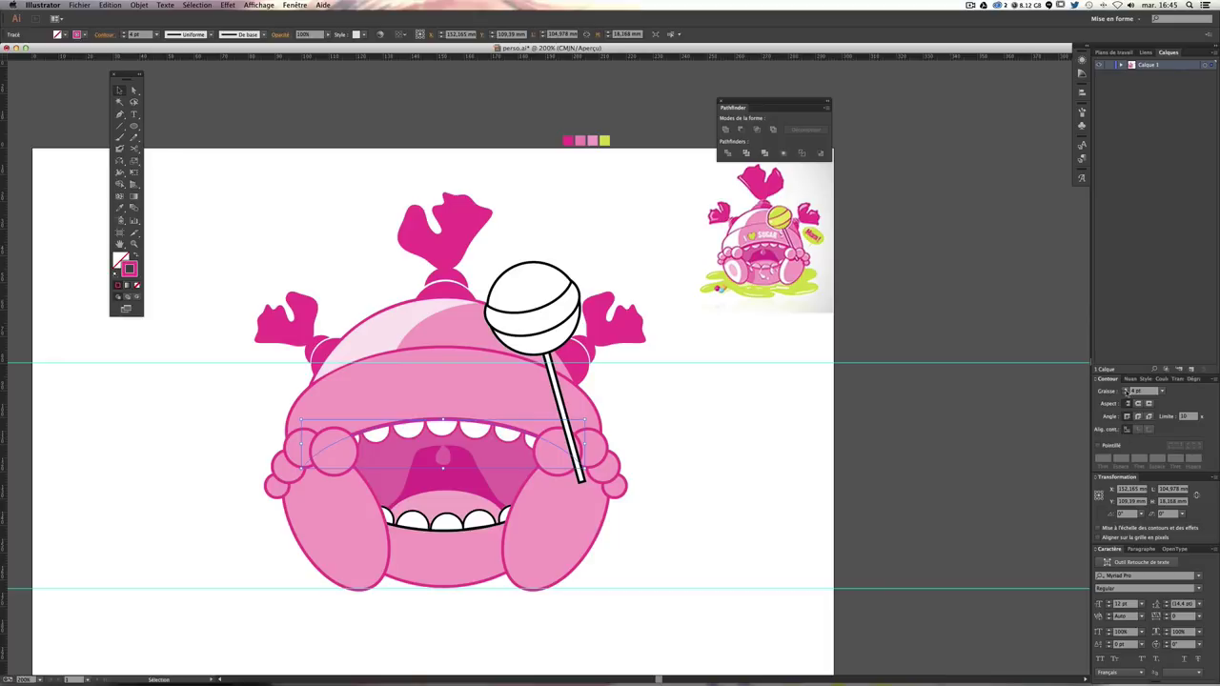
pyautogui.click(1125, 389)
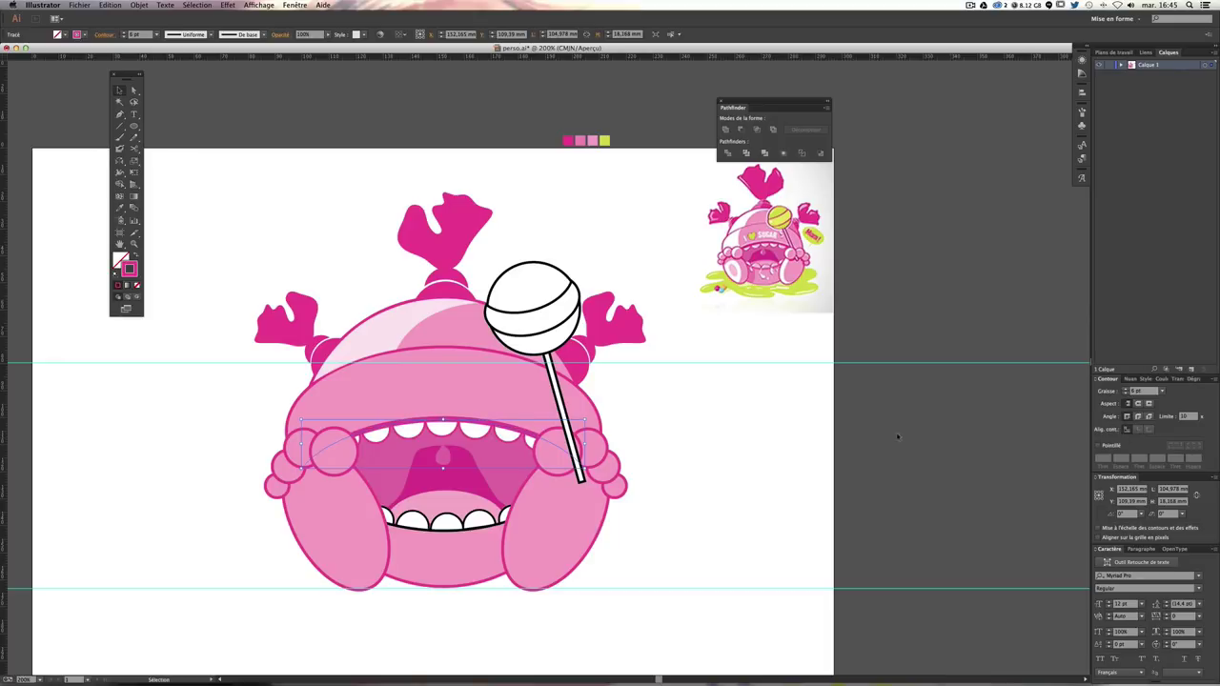
pyautogui.click(798, 455)
# Step: Give the lower teeth group a pink outline
pyautogui.click(431, 532)
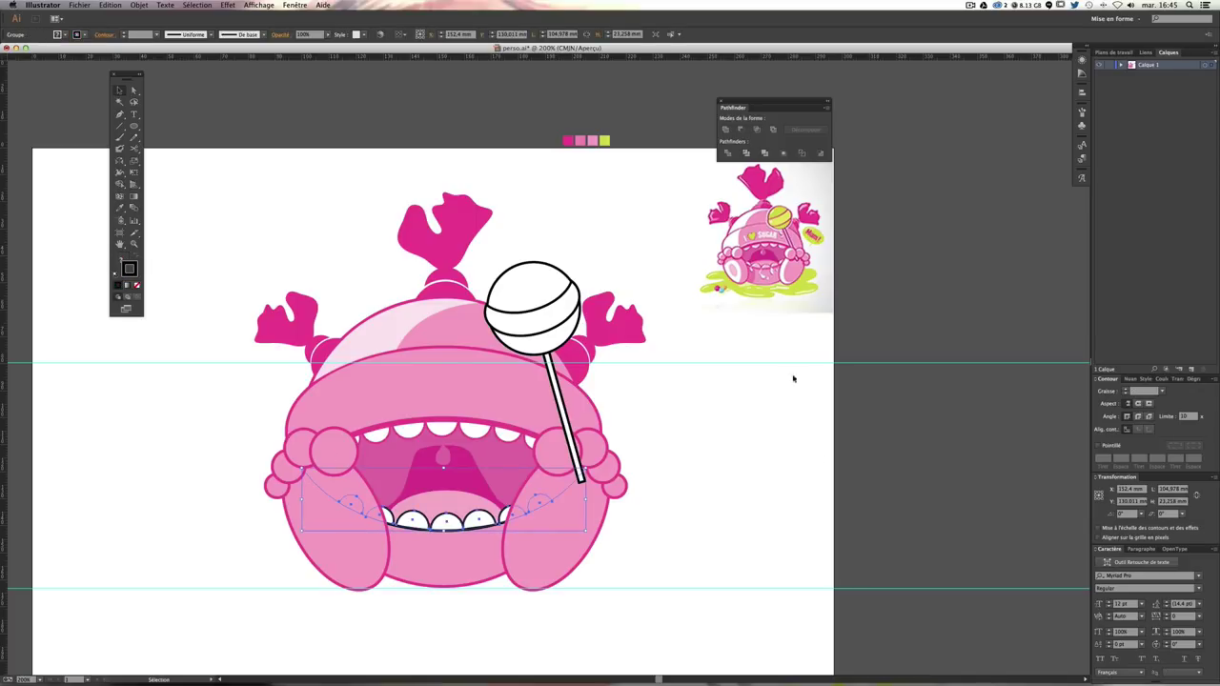
pyautogui.doubleClick(129, 268)
pyautogui.press('Return')
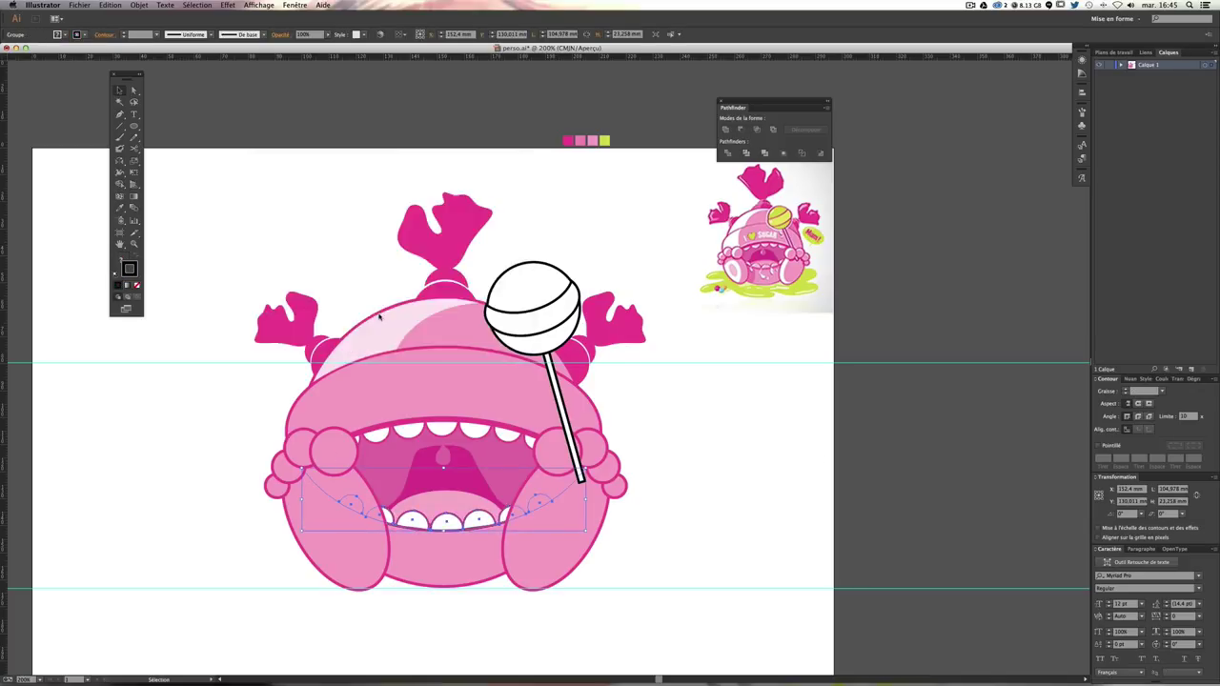
# Step: Pick out the lip line beneath the lower teeth with Direct Selection
pyautogui.press('a')
pyautogui.click(222, 395)
pyautogui.click(451, 537)
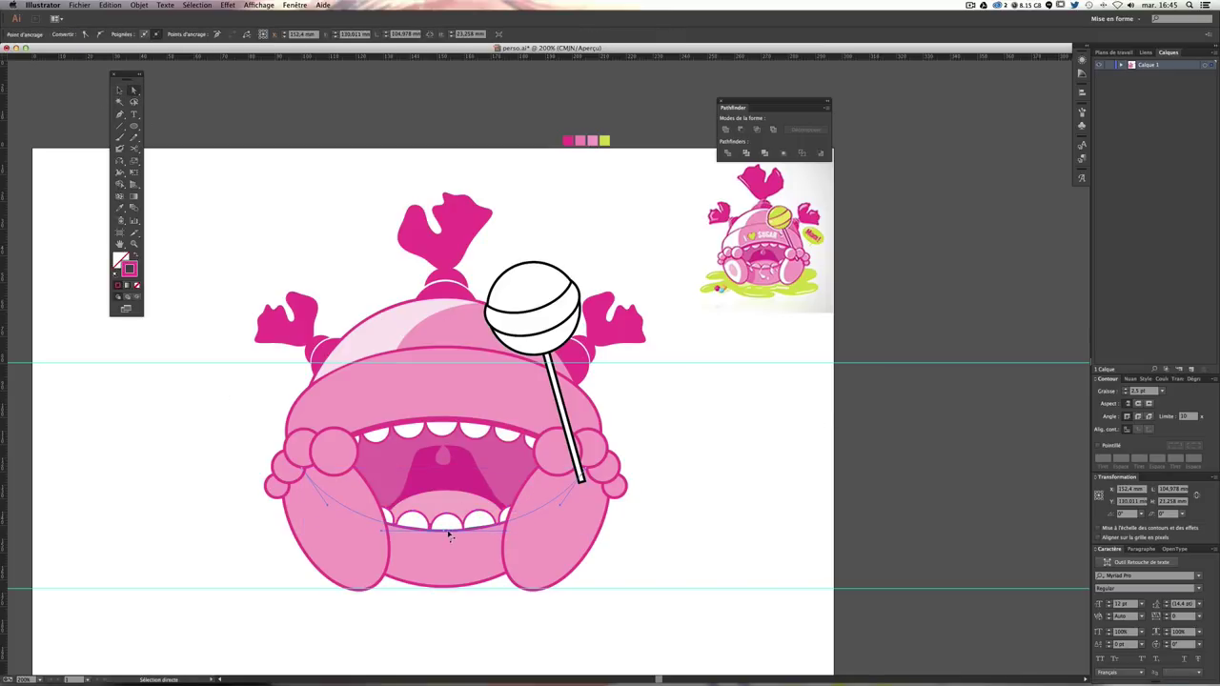
pyautogui.click(199, 478)
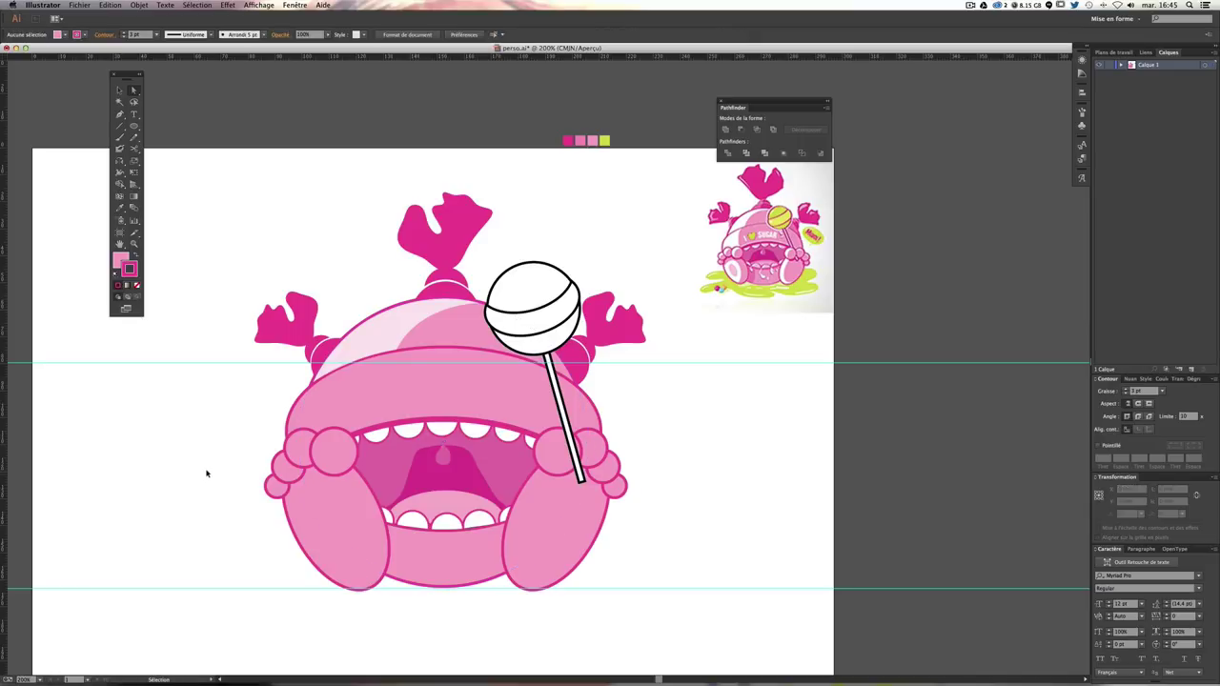
pyautogui.hotkey('ctrl', '+')
pyautogui.hotkey('ctrl', '+')
pyautogui.scroll(-3, 314, 493)
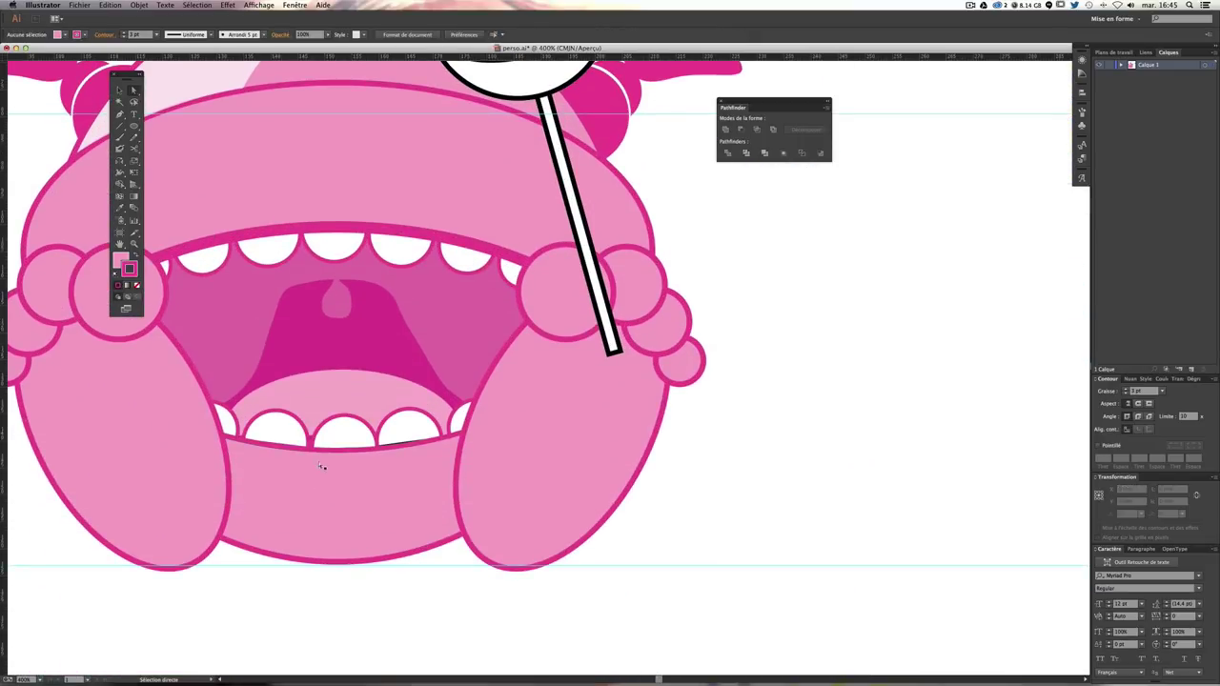
pyautogui.click(399, 447)
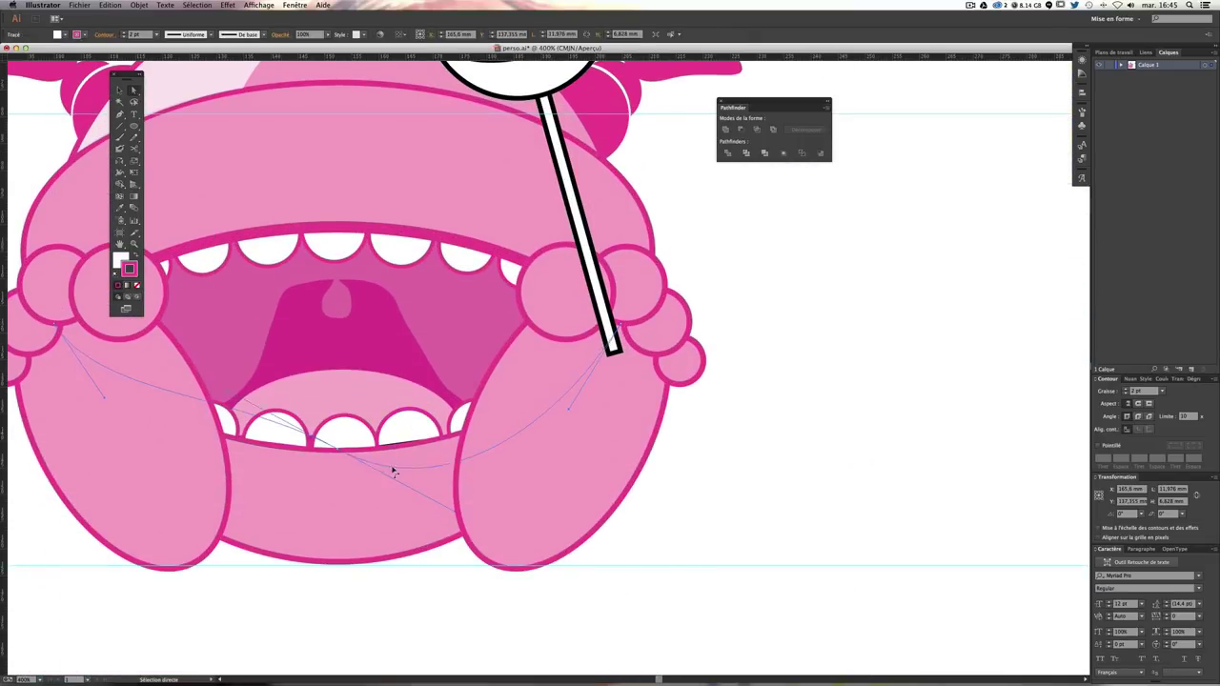
pyautogui.moveTo(399, 447); pyautogui.dragTo(396, 472)
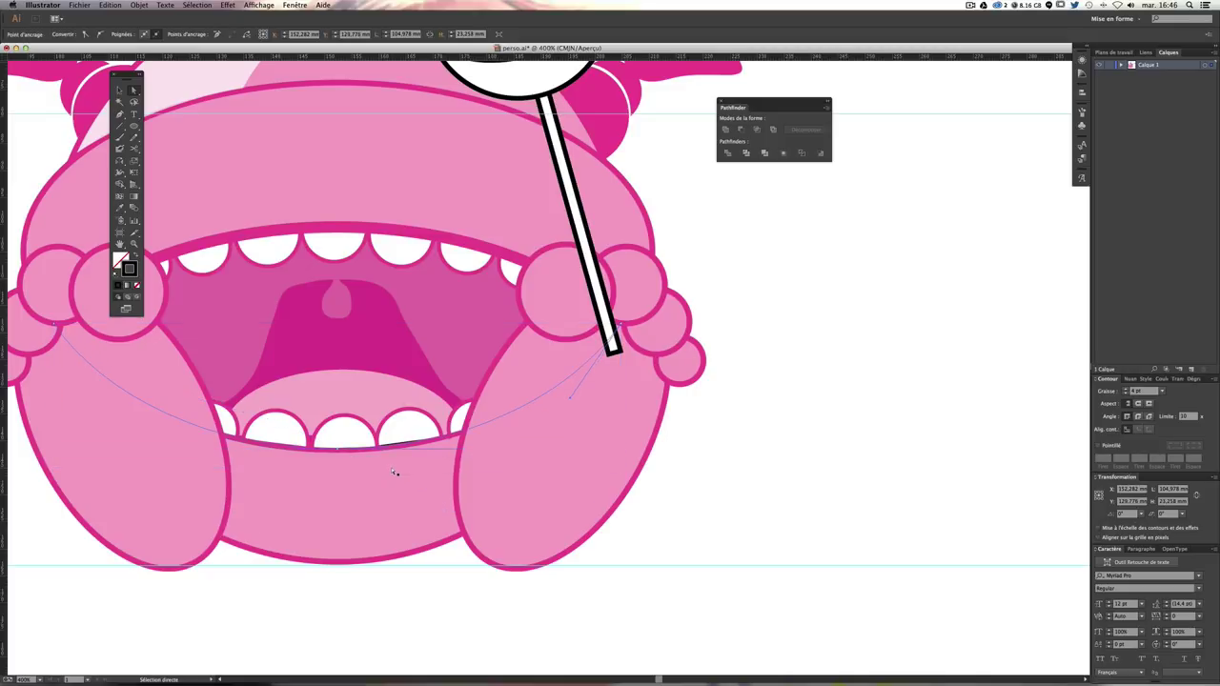
pyautogui.hscroll(-5, 354, 490)
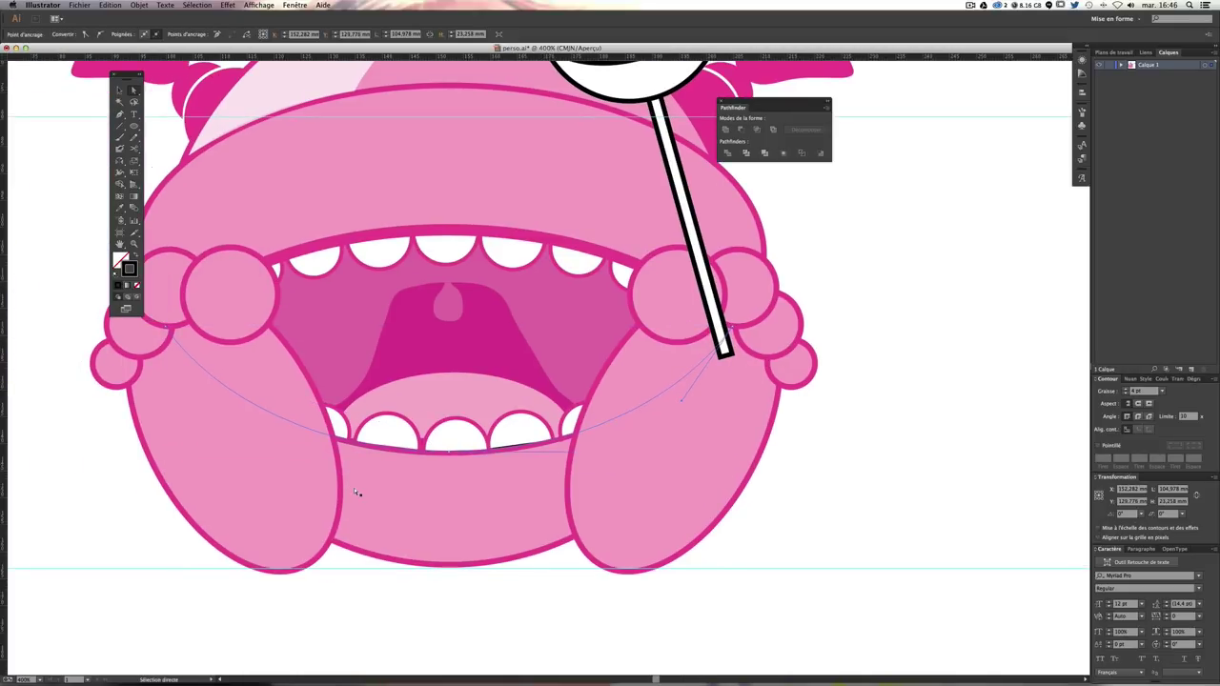
pyautogui.press('Return')
pyautogui.press('Escape')
pyautogui.hotkey('ctrl', 'shift', 'a')
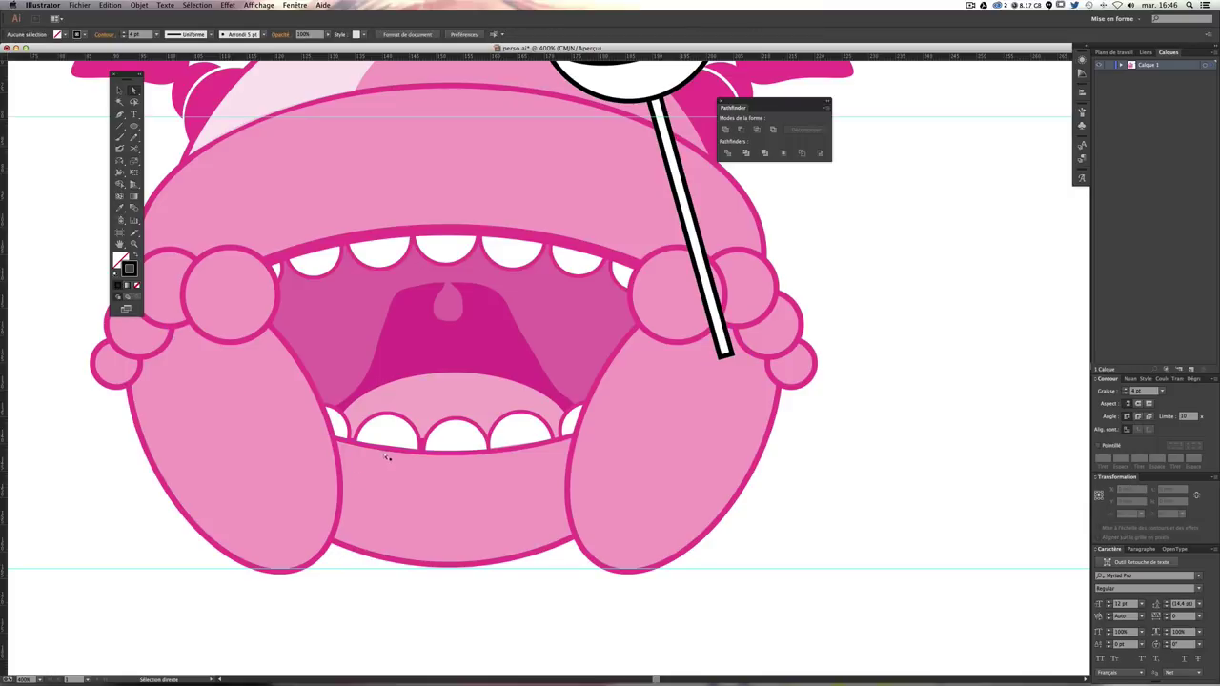
# Step: Thicken the lower lip line's stroke by two weight steps
pyautogui.click(391, 453)
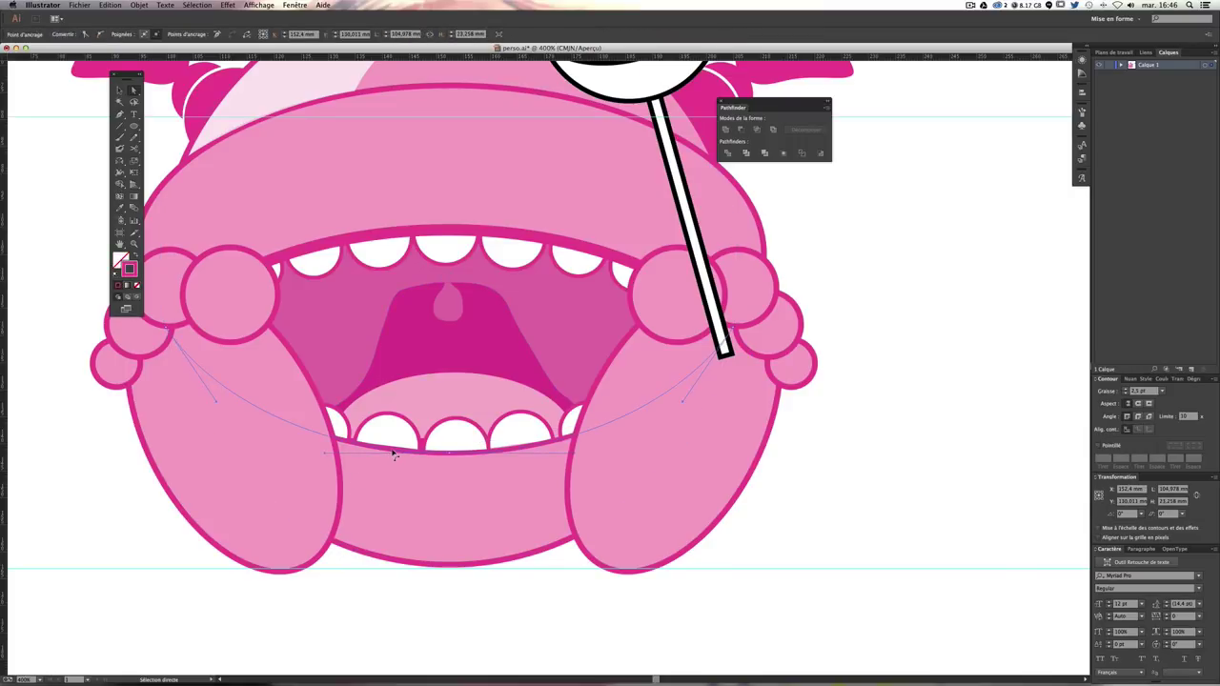
pyautogui.click(1127, 390)
pyautogui.click(1127, 391)
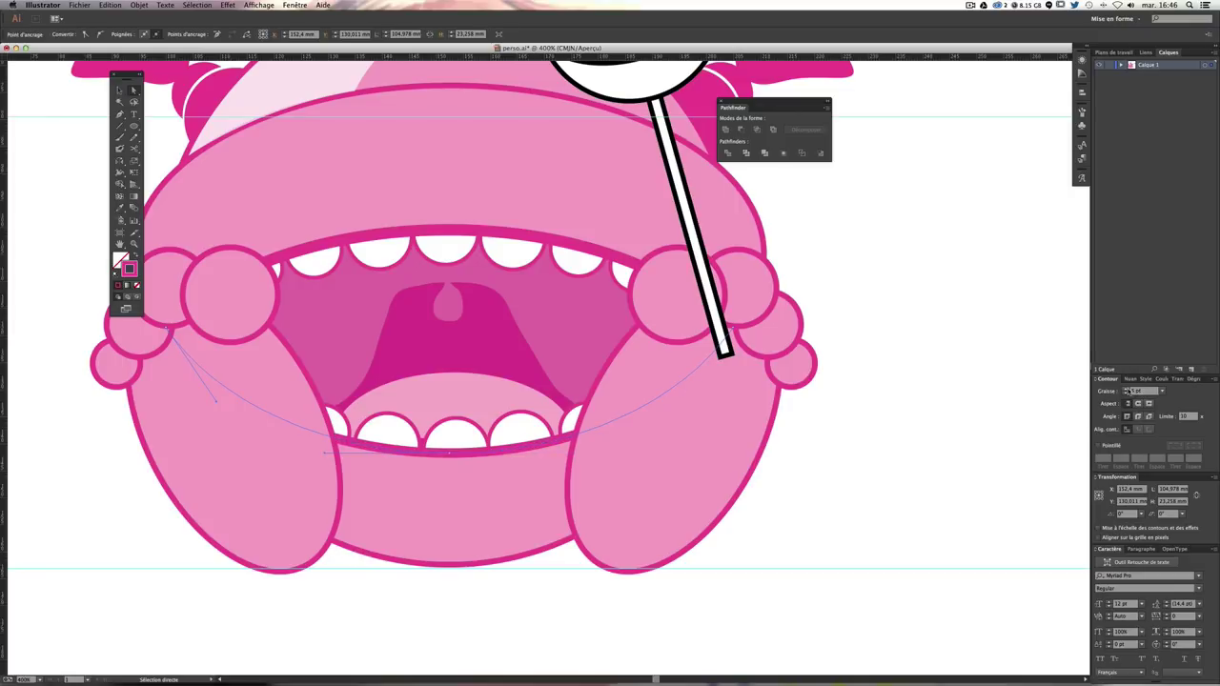
pyautogui.click(1027, 365)
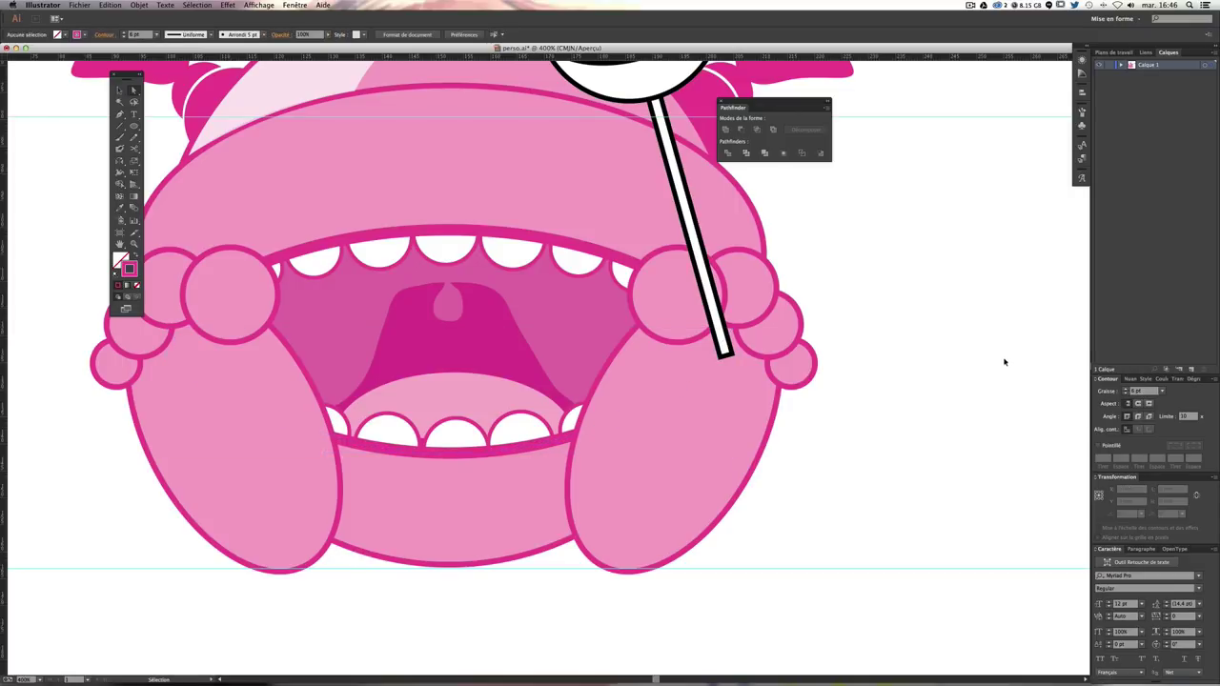
pyautogui.press('super+minus')
pyautogui.press('super+minus')
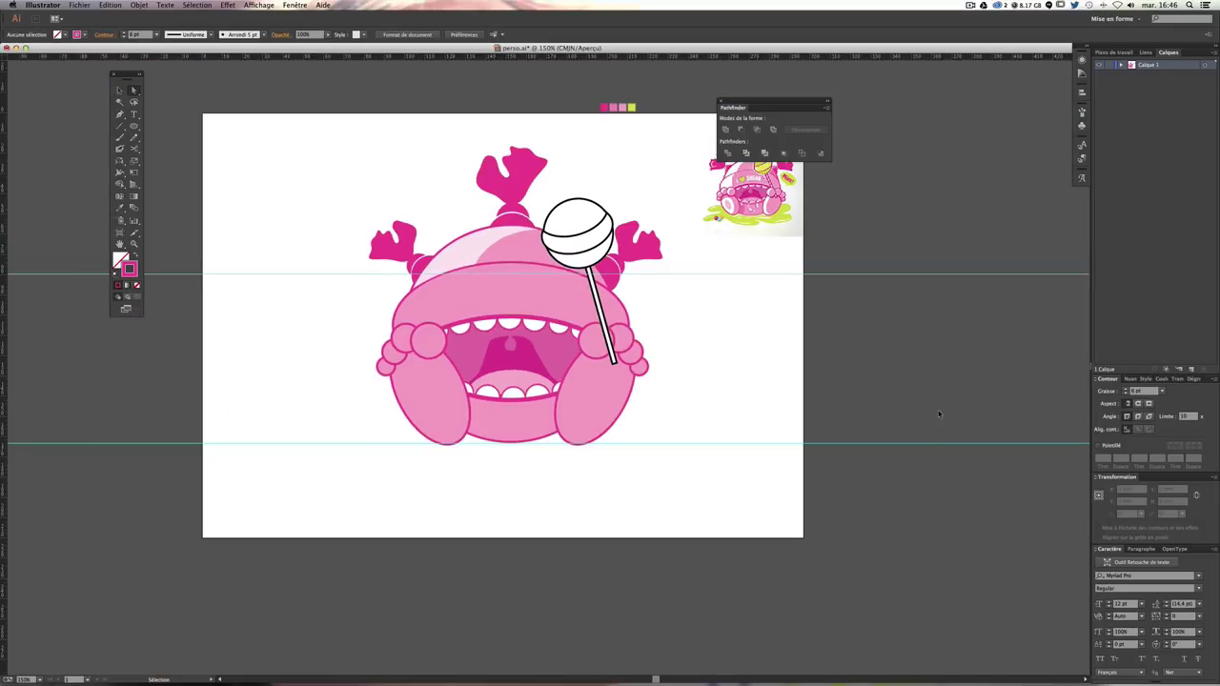
pyautogui.scroll(5, 858, 429)
pyautogui.scroll(5, 819, 447)
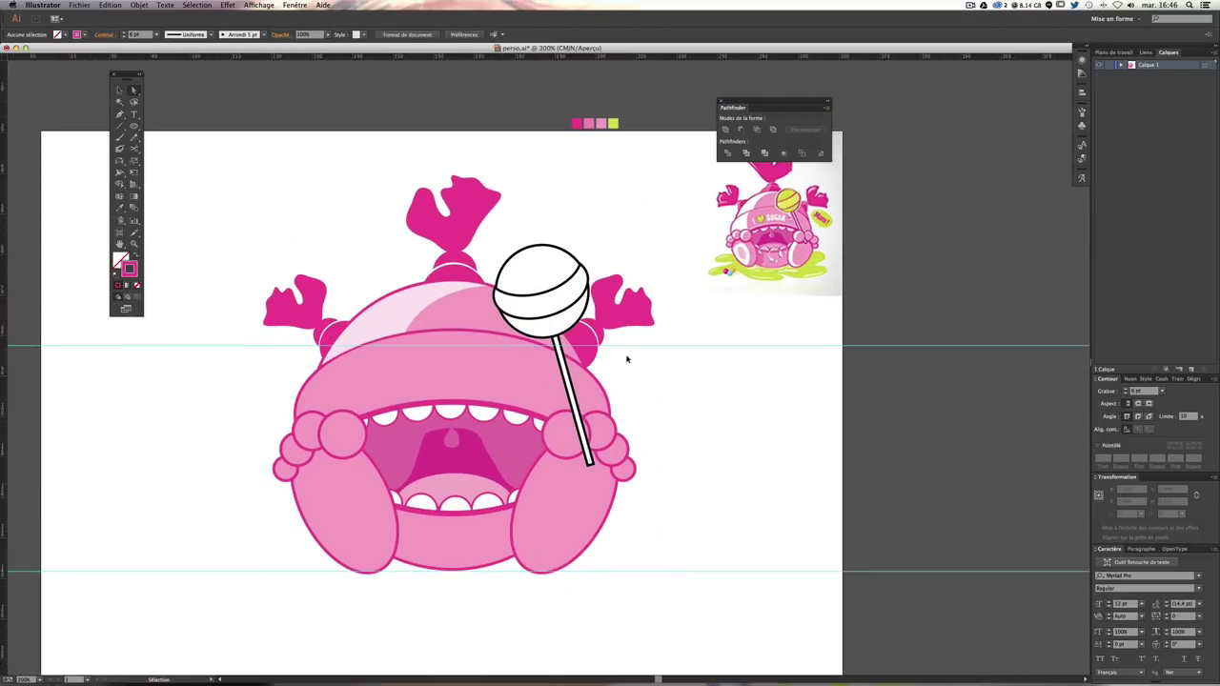
pyautogui.press('super+plus')
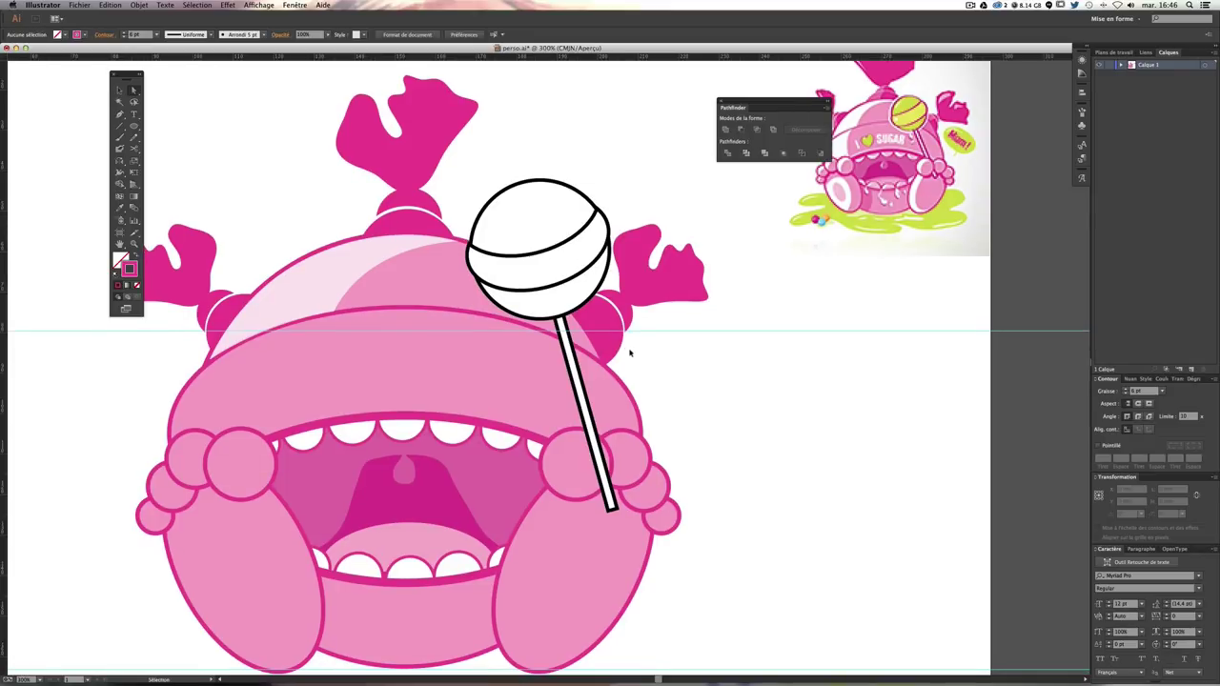
pyautogui.press('super+plus')
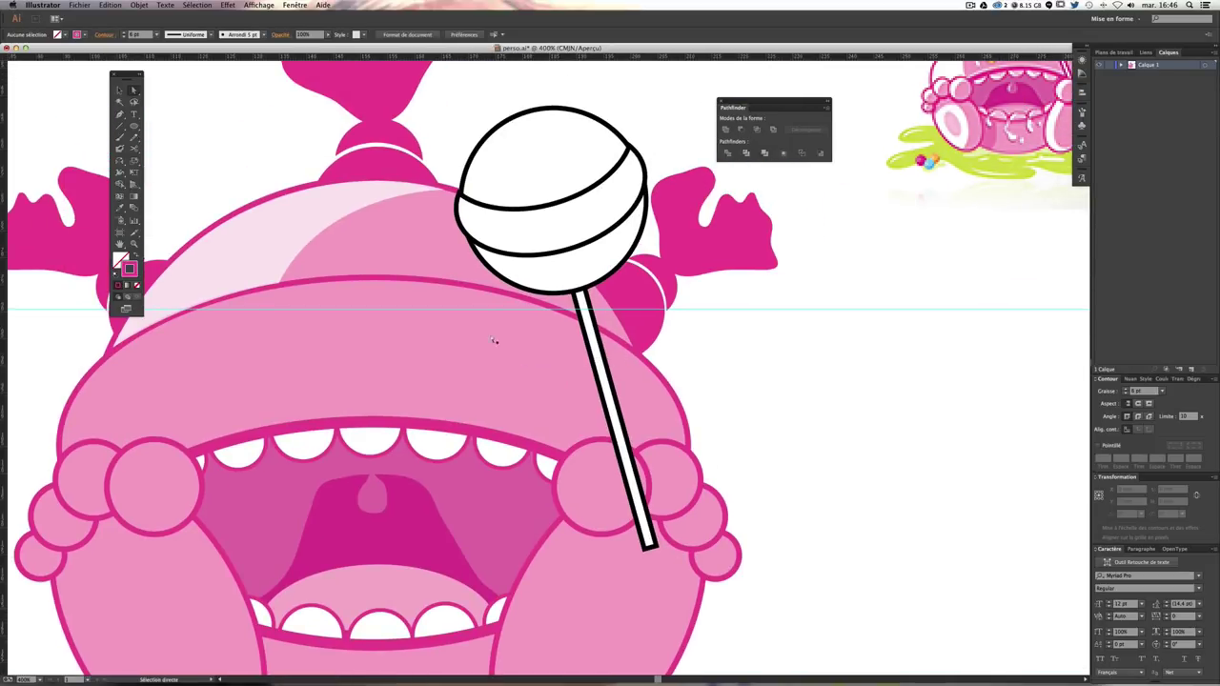
pyautogui.press('super+plus')
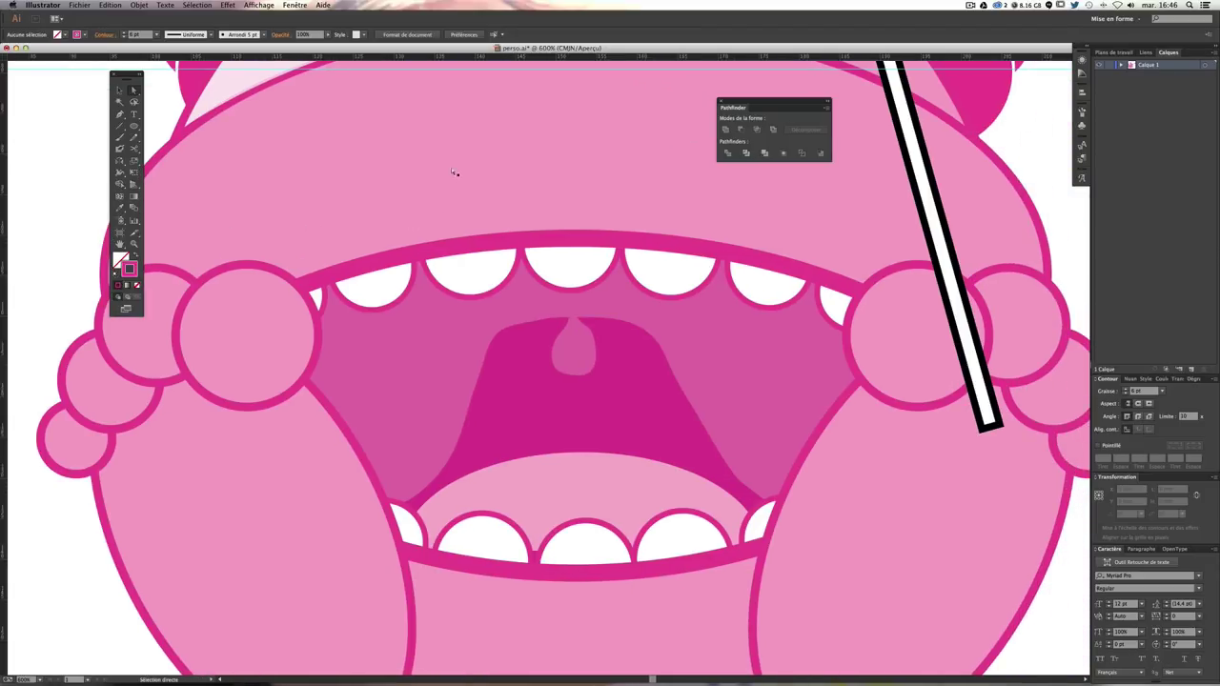
pyautogui.moveTo(454, 172); pyautogui.dragTo(436, 441)
pyautogui.click(539, 171)
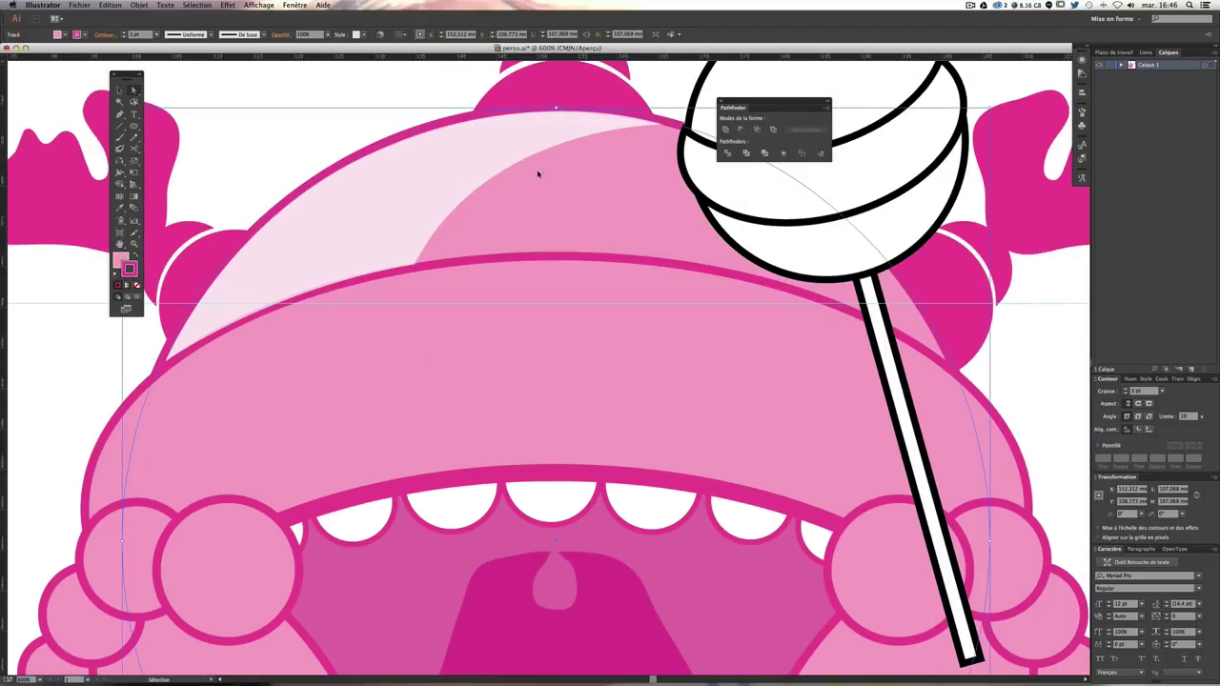
pyautogui.click(376, 80)
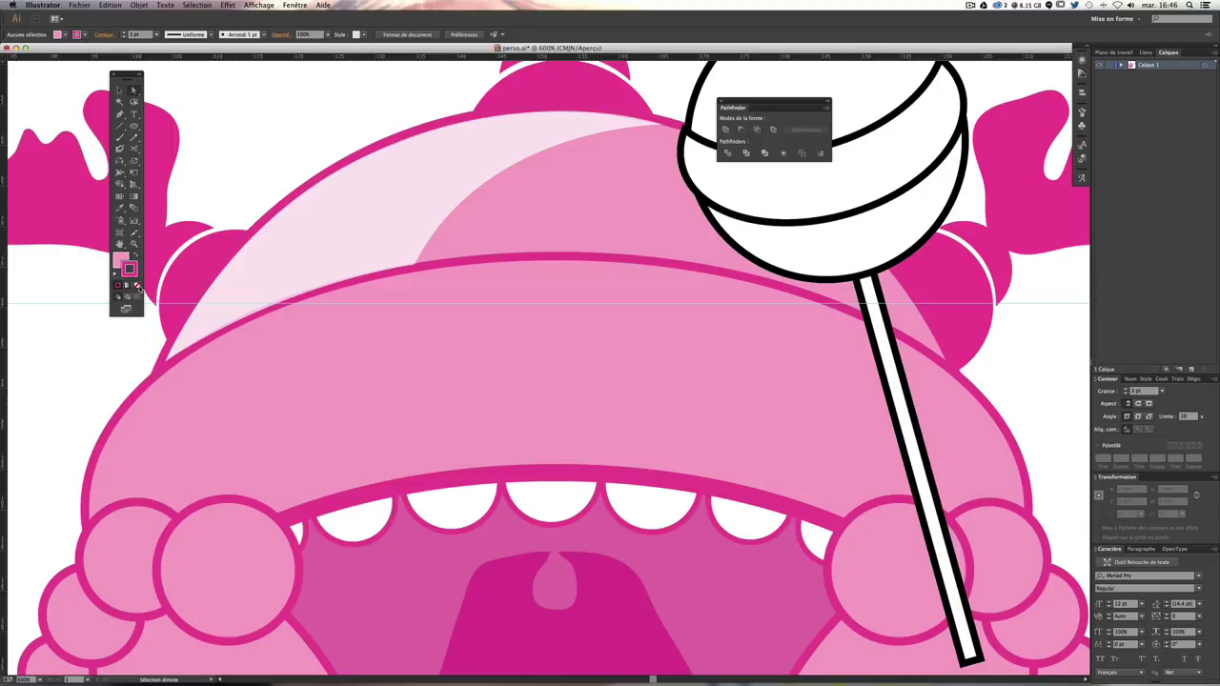
pyautogui.click(137, 285)
pyautogui.scroll(-5, 299, 332)
# Step: Try a brush highlight on the first tooth, zoom to the mouth and delete a stray tooth copy
pyautogui.click(120, 115)
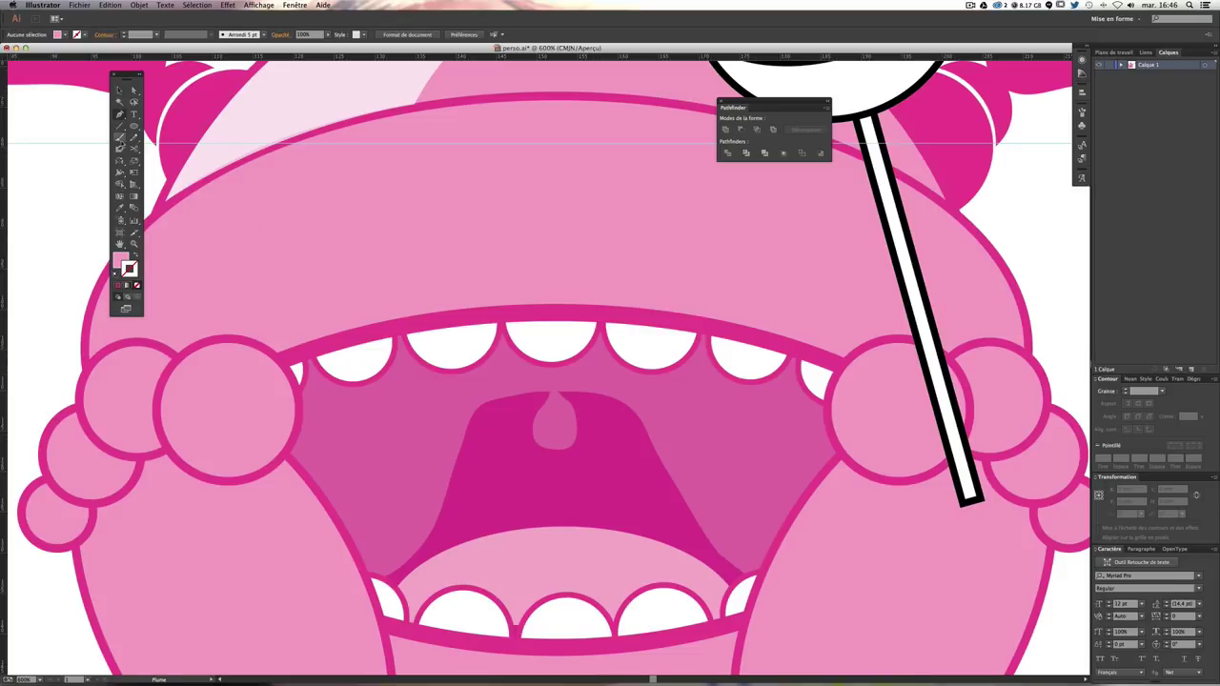
pyautogui.press('b')
pyautogui.moveTo(326, 357)
pyautogui.mouseDown()
pyautogui.moveTo(385, 340)
pyautogui.moveTo(337, 365)
pyautogui.moveTo(329, 354)
pyautogui.mouseUp()
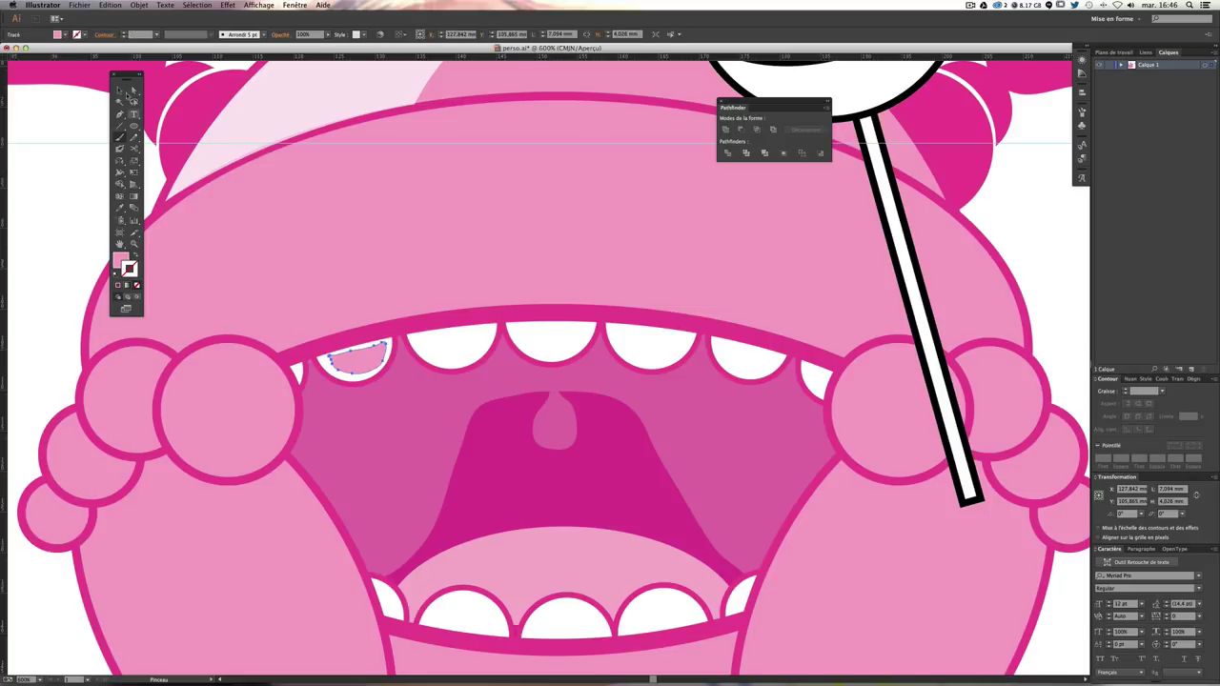
pyautogui.click(120, 90)
pyautogui.click(82, 146)
pyautogui.hotkey('ctrl', '-')
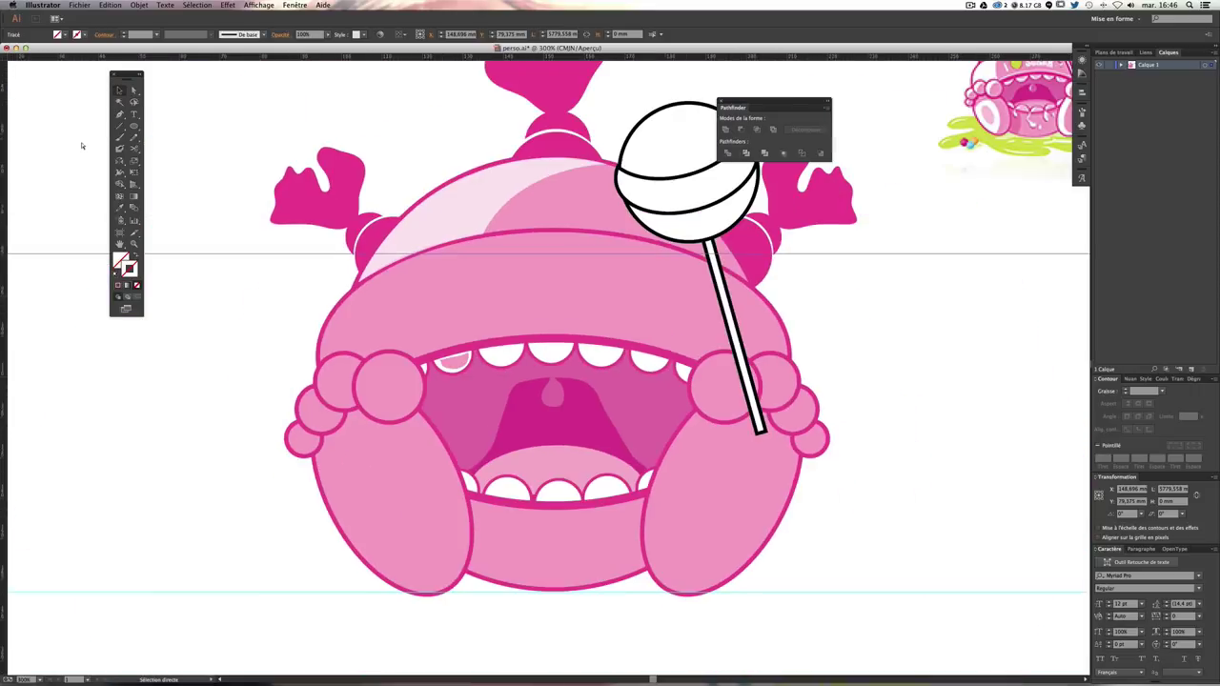
pyautogui.hotkey('ctrl', '-')
pyautogui.hotkey('ctrl', '-')
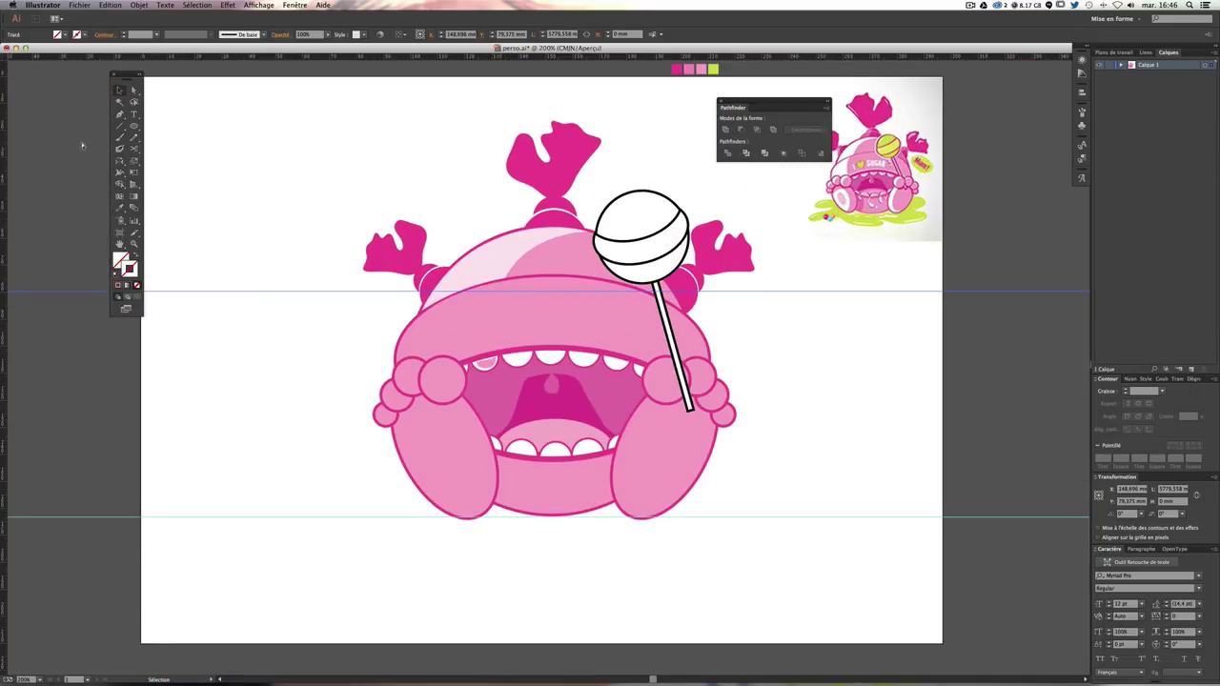
pyautogui.hotkey('ctrl', '+')
pyautogui.hotkey('ctrl', '+')
pyautogui.hotkey('ctrl', '+')
pyautogui.hotkey('ctrl', '+')
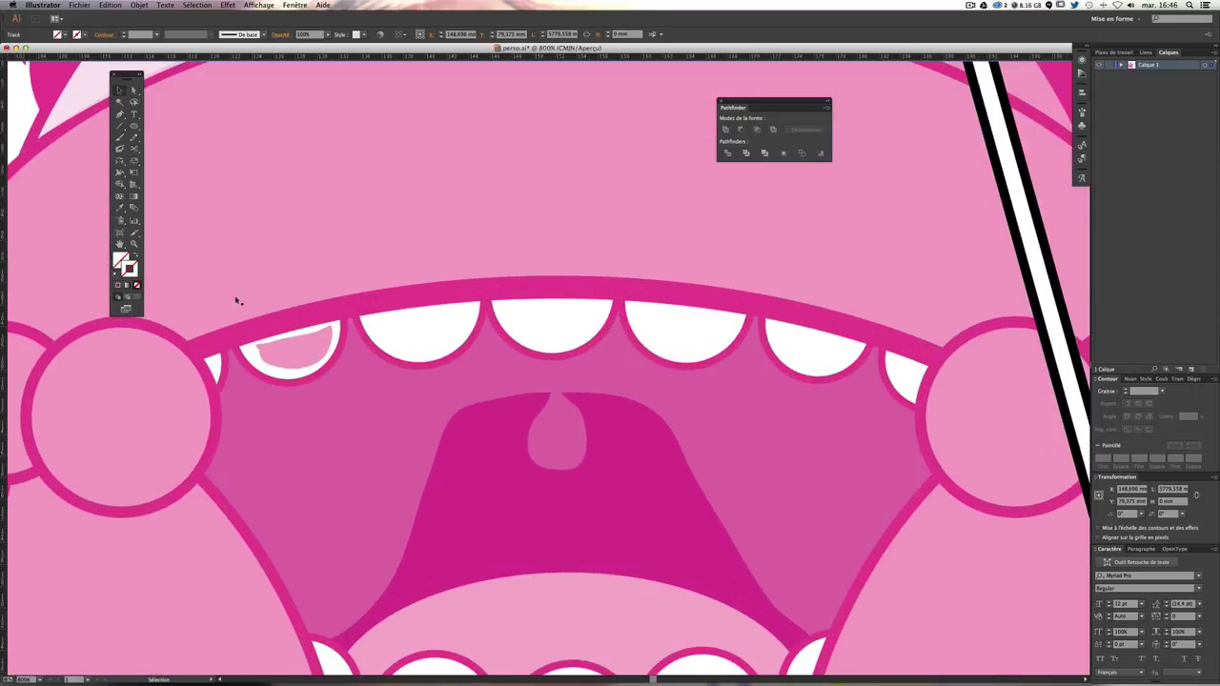
pyautogui.hotkey('ctrl', 'f')
pyautogui.click(119, 114)
pyautogui.press('Delete')
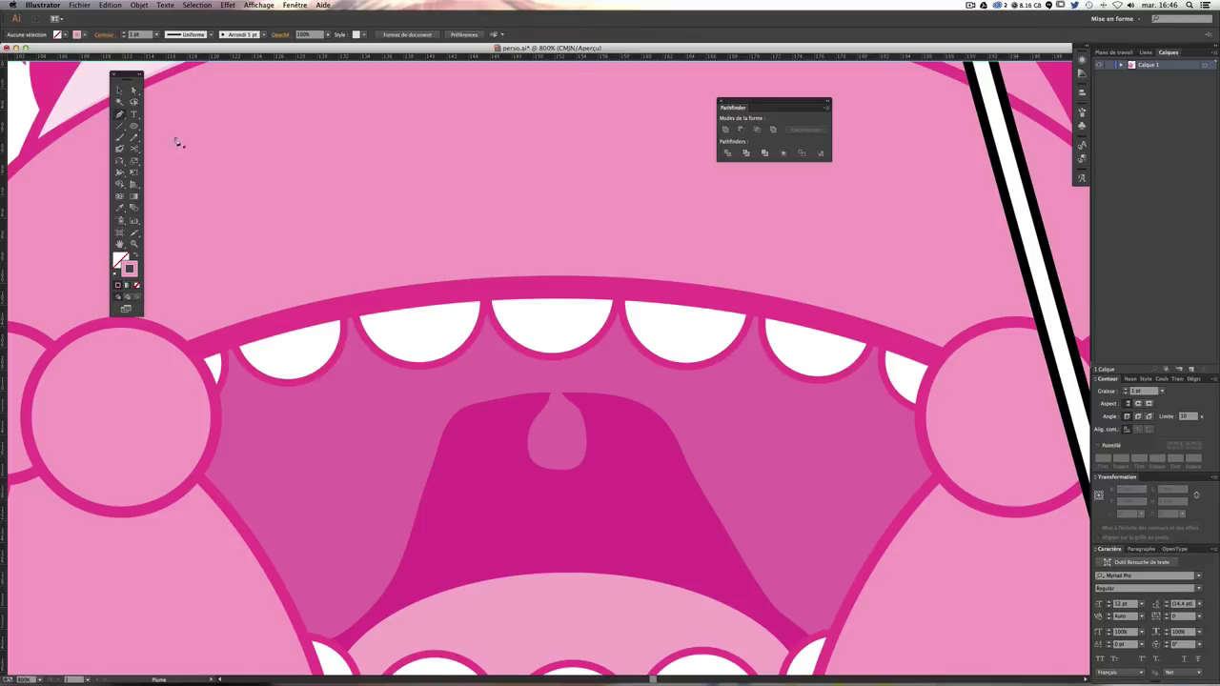
# Step: Draw a curved closed highlight across the first upper tooth's top and fill it pink
pyautogui.click(253, 342)
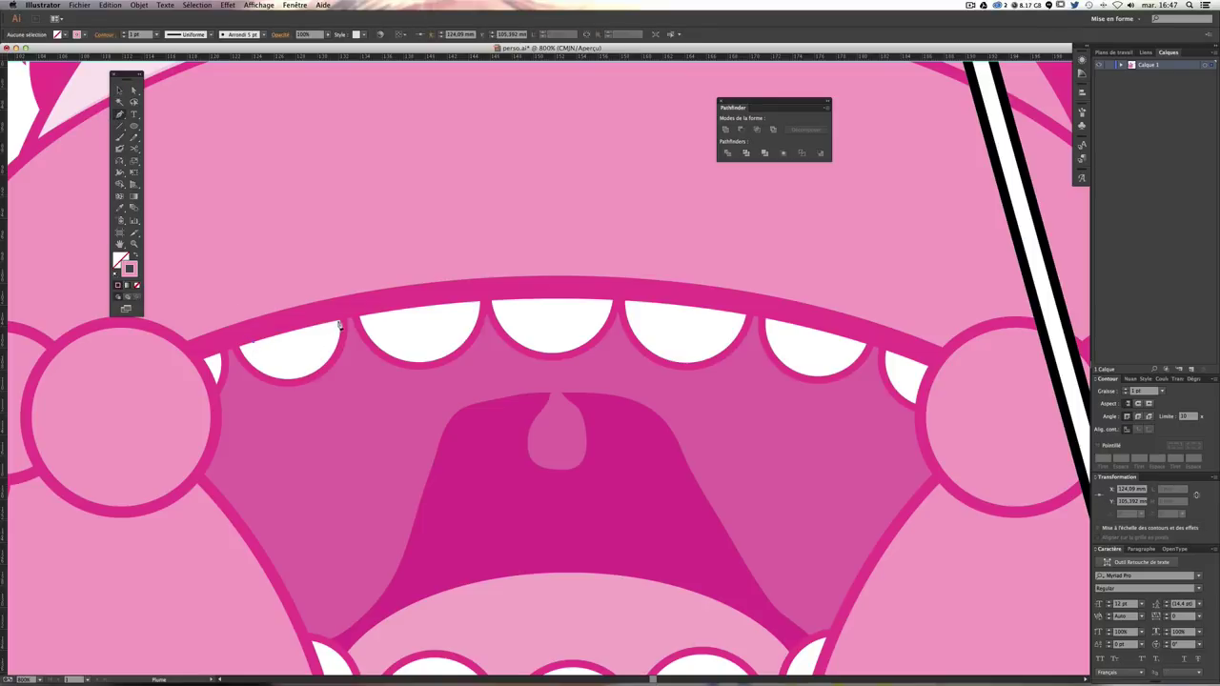
pyautogui.moveTo(339, 325); pyautogui.dragTo(349, 248)
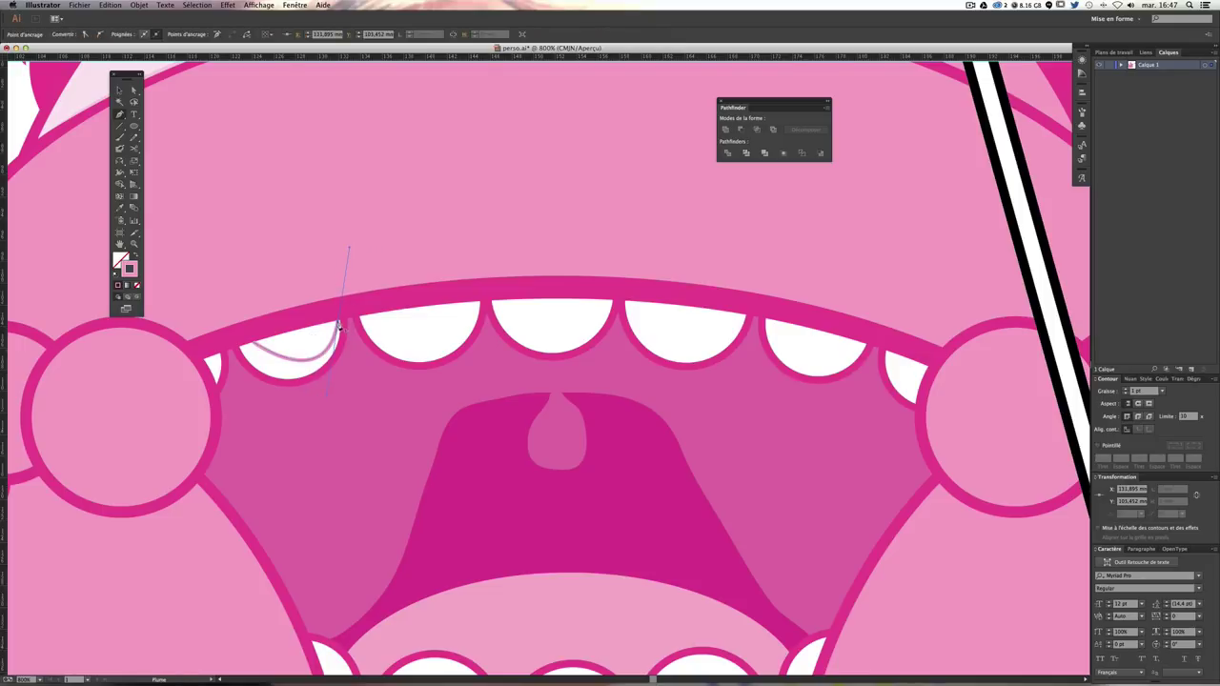
pyautogui.click(339, 326)
pyautogui.click(251, 343)
pyautogui.click(136, 255)
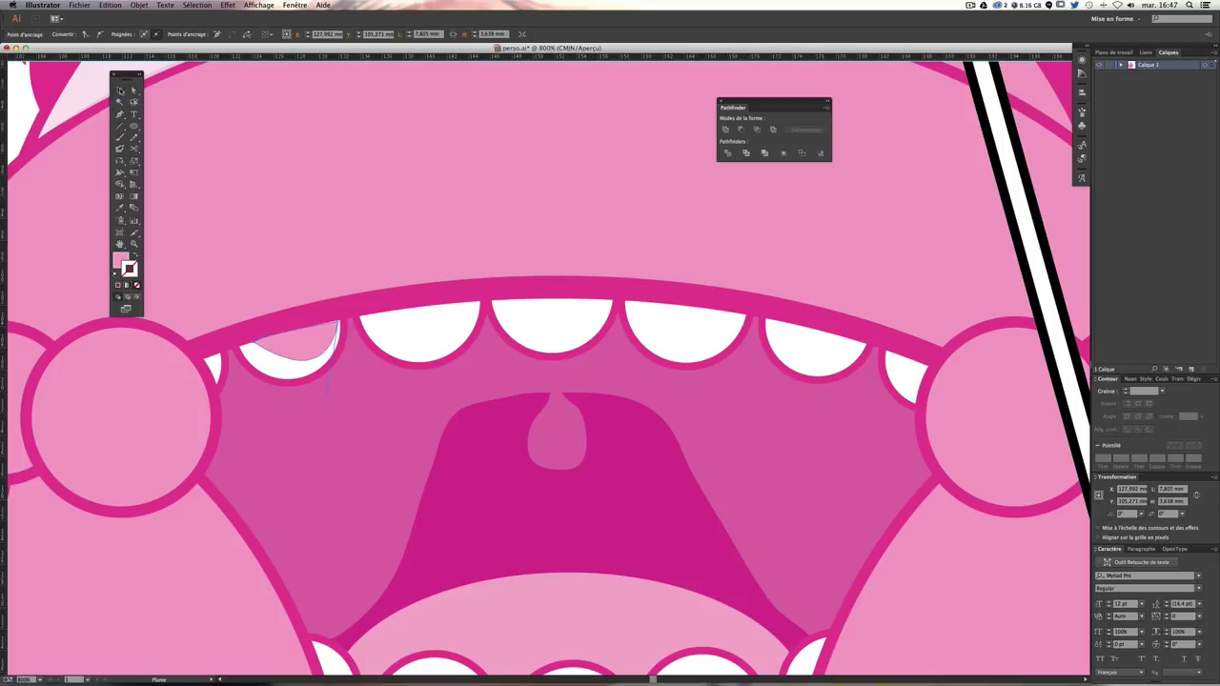
# Step: Copy the highlight onto the second tooth, rotate it to fit, and select both highlights
pyautogui.click(119, 89)
pyautogui.click(312, 349)
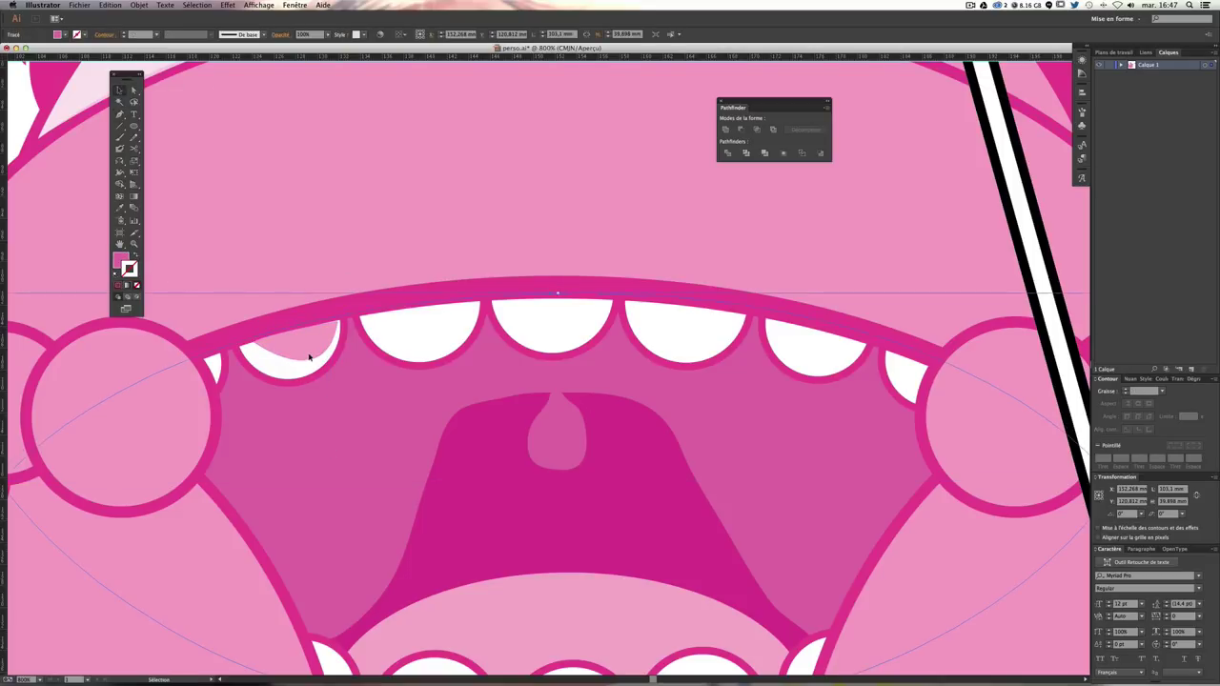
pyautogui.moveTo(306, 351); pyautogui.dragTo(472, 335)
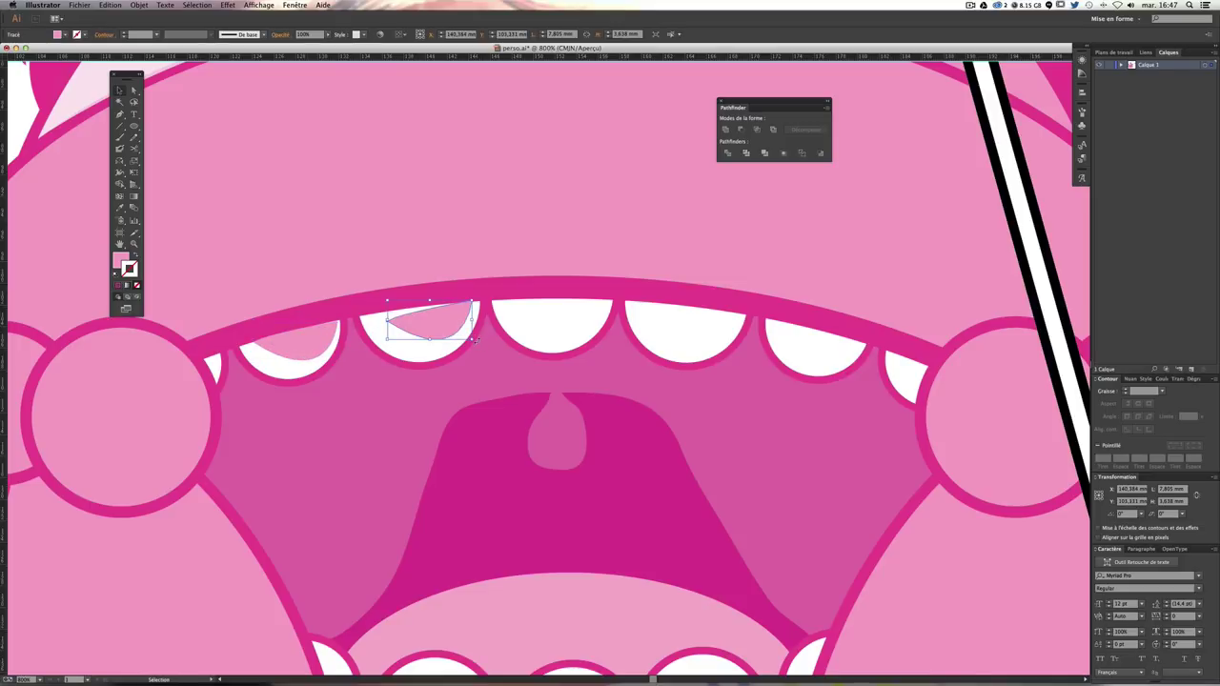
pyautogui.moveTo(474, 338)
pyautogui.mouseDown()
pyautogui.moveTo(425, 348)
pyautogui.moveTo(389, 332)
pyautogui.moveTo(445, 330)
pyautogui.mouseUp()
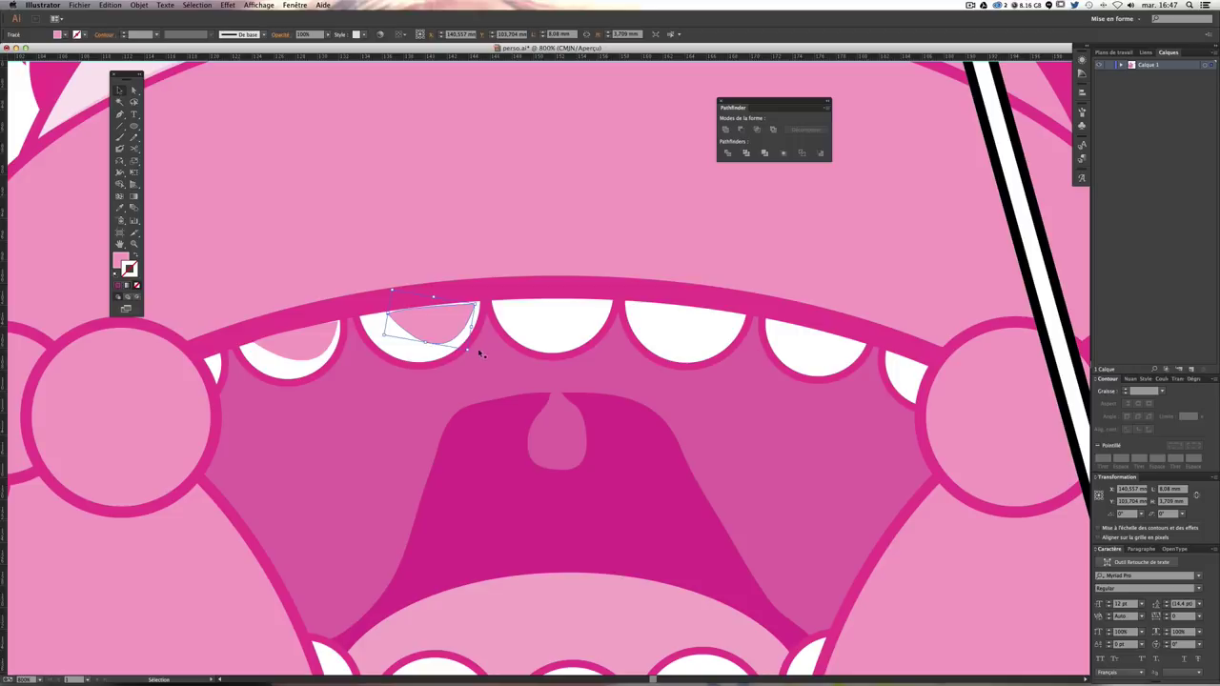
pyautogui.keyDown('shift'); pyautogui.click(311, 358); pyautogui.keyUp('shift')
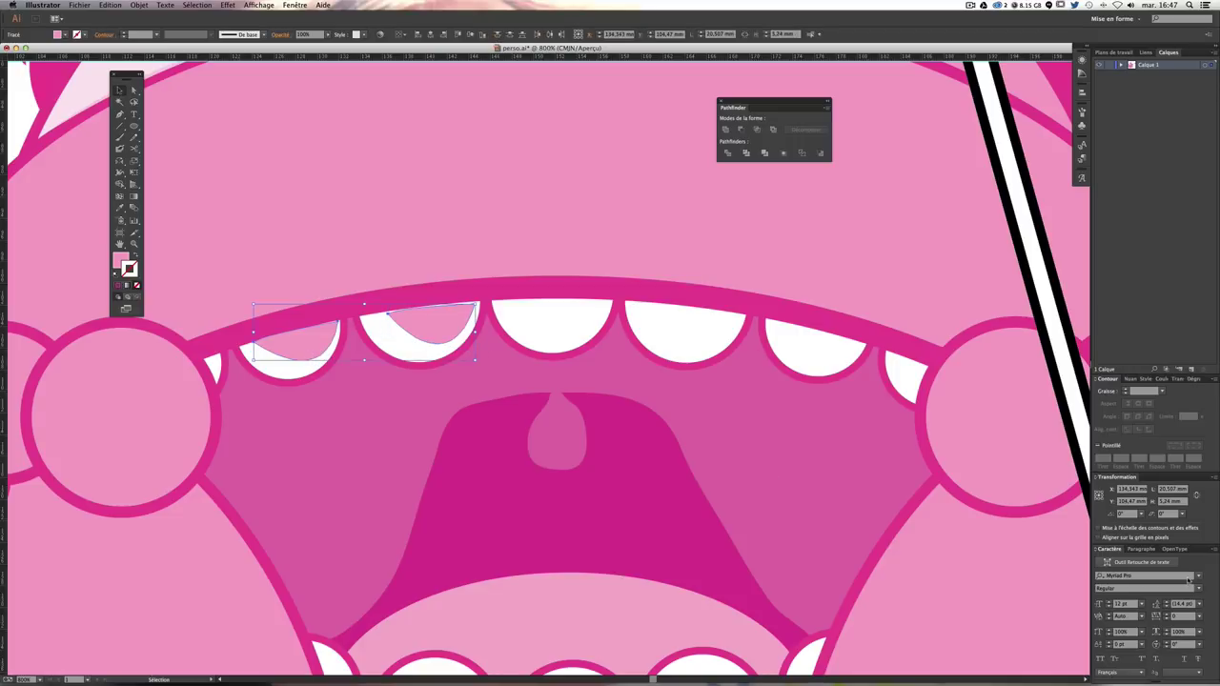
# Step: Set both tooth highlights to 60% opacity in the Transparency panel
pyautogui.click(1129, 387)
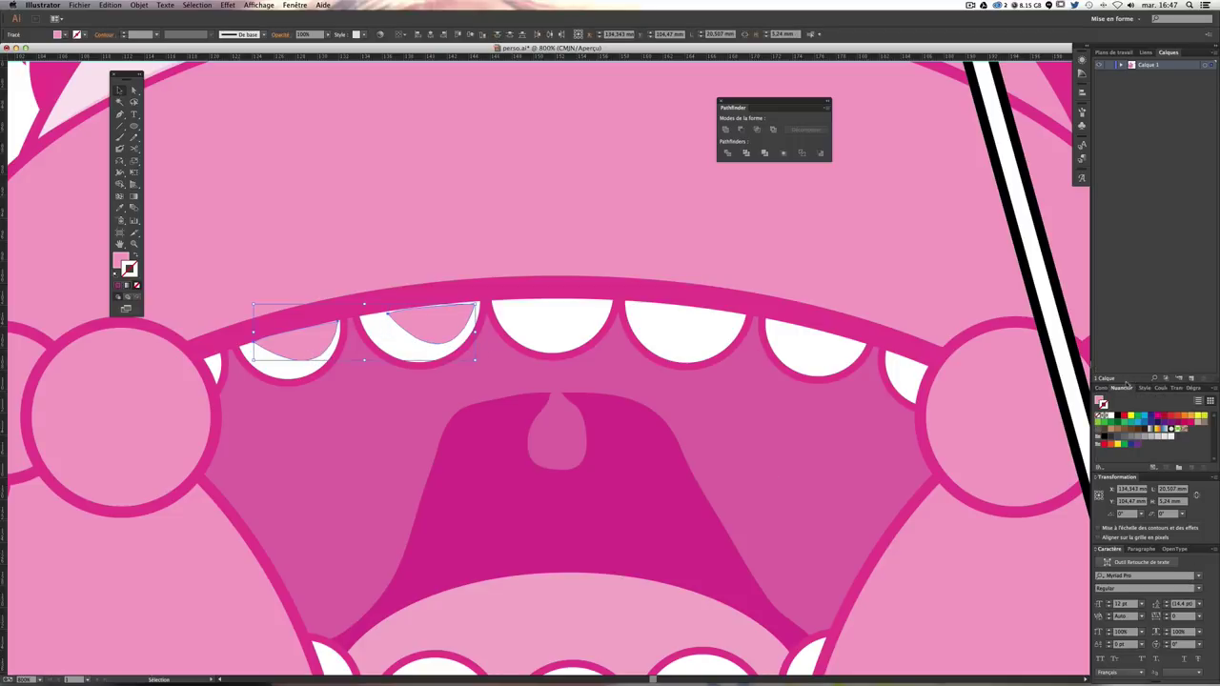
pyautogui.click(1177, 389)
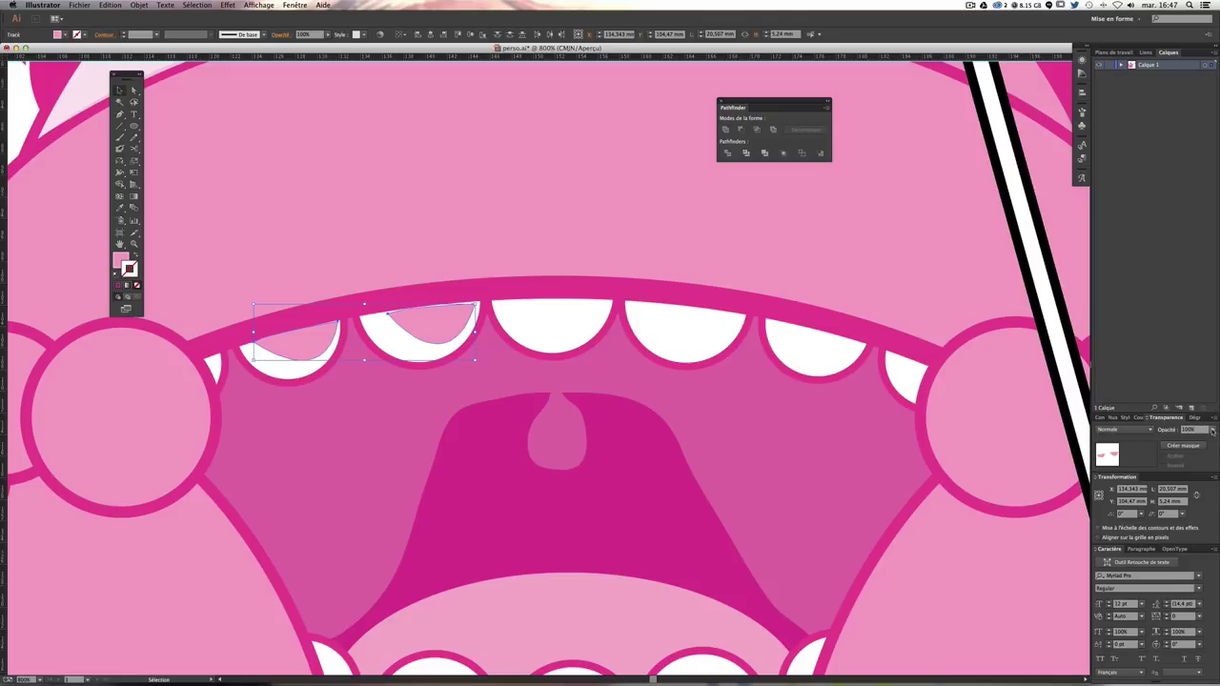
pyautogui.write('66')
pyautogui.press('Return')
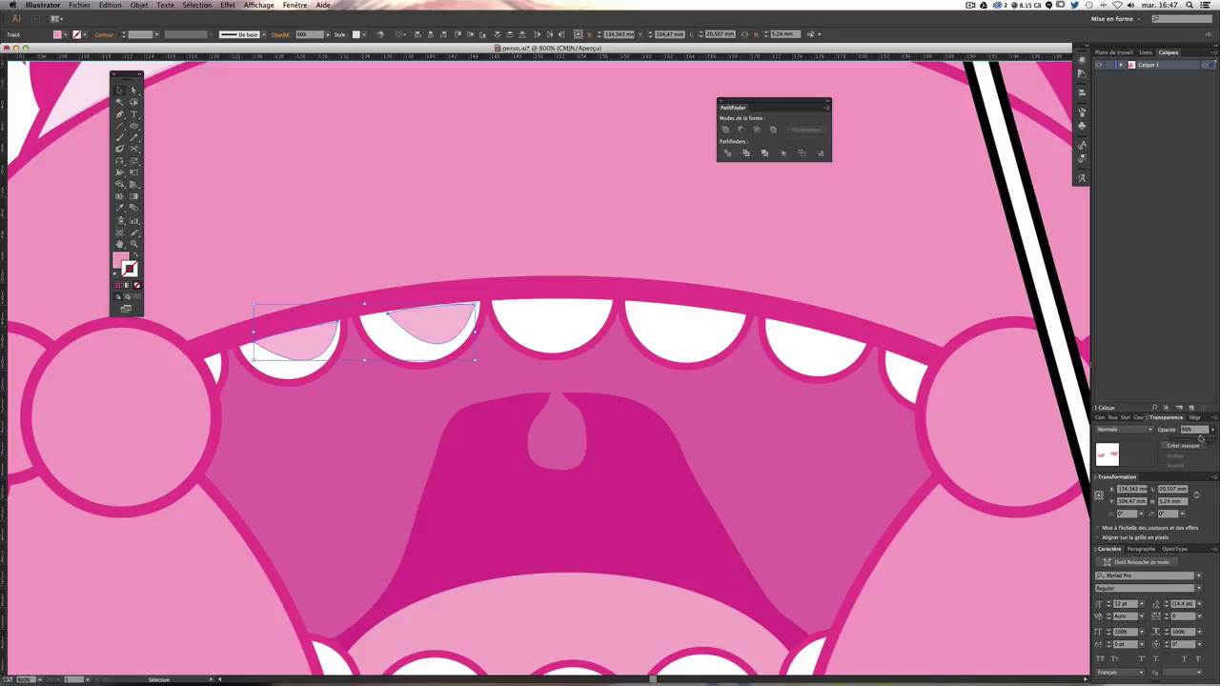
pyautogui.write('60')
pyautogui.press('Return')
# Step: Zoom back to the upper teeth and delete the second tooth's highlight
pyautogui.hotkey('ctrl', '-')
pyautogui.hotkey('ctrl', '-')
pyautogui.hotkey('ctrl', '-')
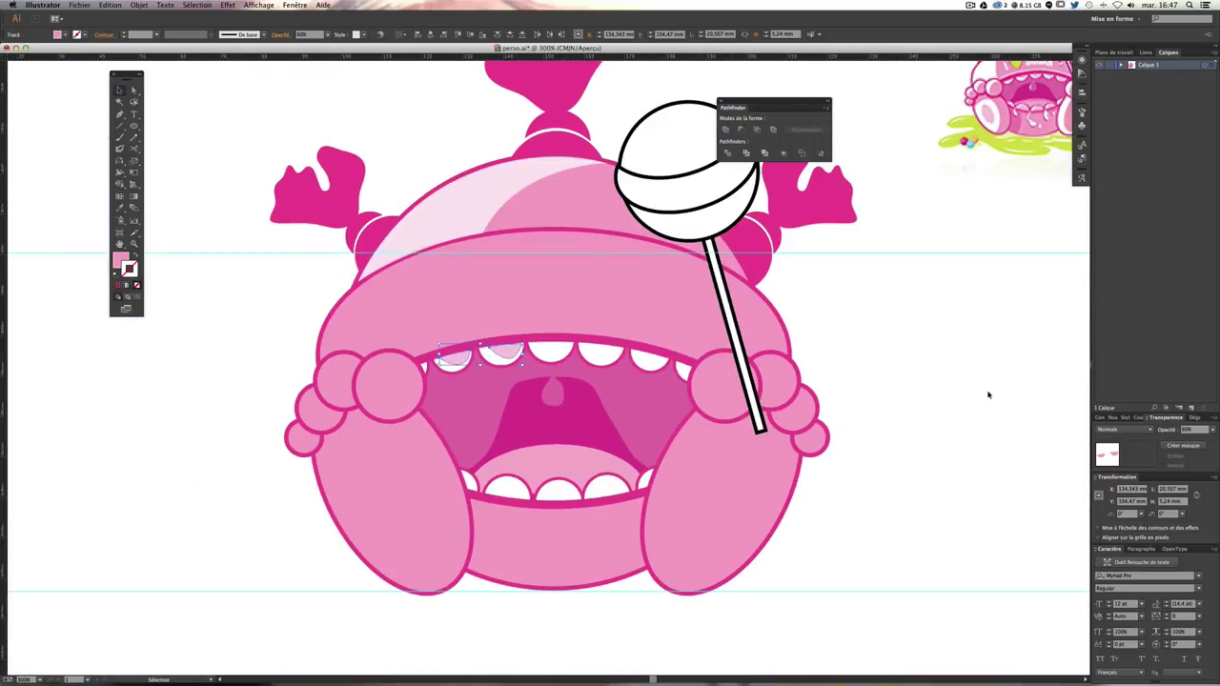
pyautogui.click(945, 383)
pyautogui.moveTo(910, 322); pyautogui.dragTo(847, 411)
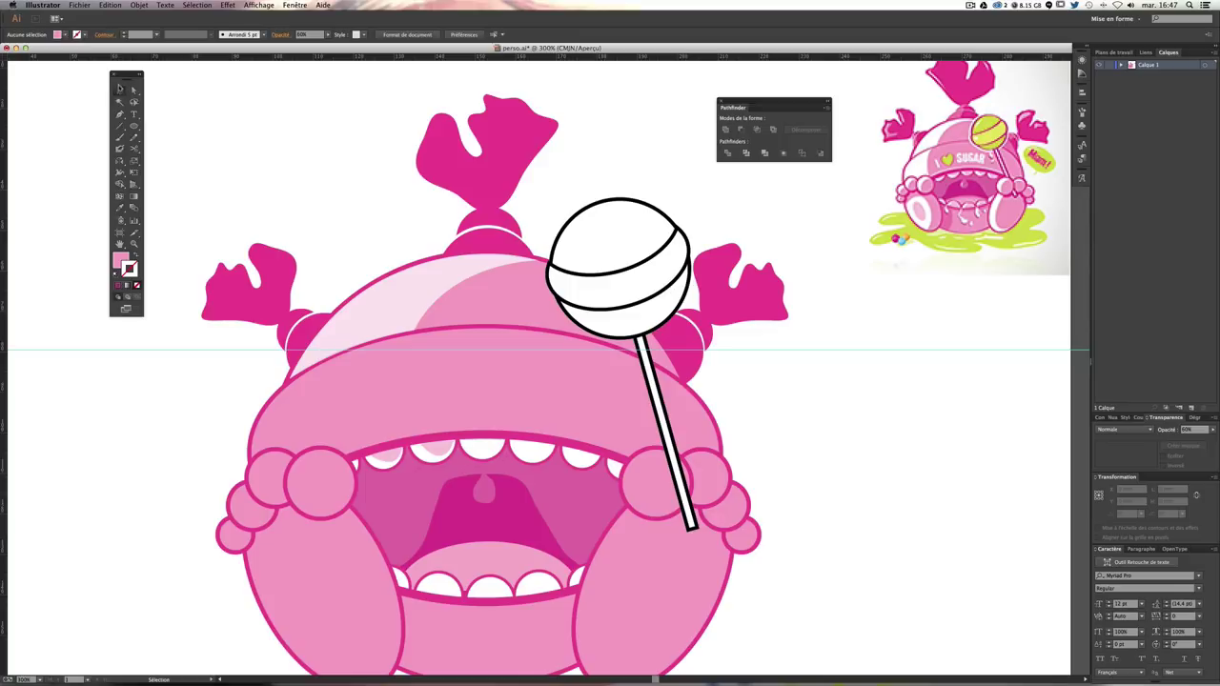
pyautogui.hotkey('ctrl', '+')
pyautogui.hotkey('ctrl', '+')
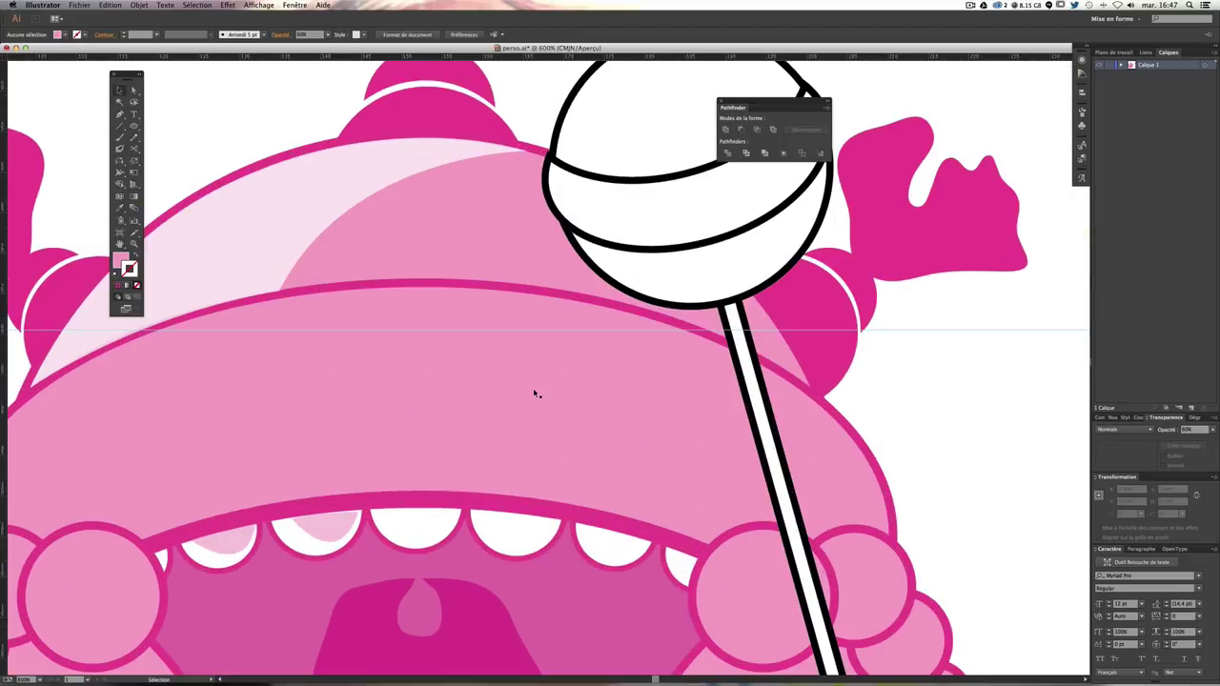
pyautogui.moveTo(444, 438); pyautogui.dragTo(439, 371)
pyautogui.click(366, 414)
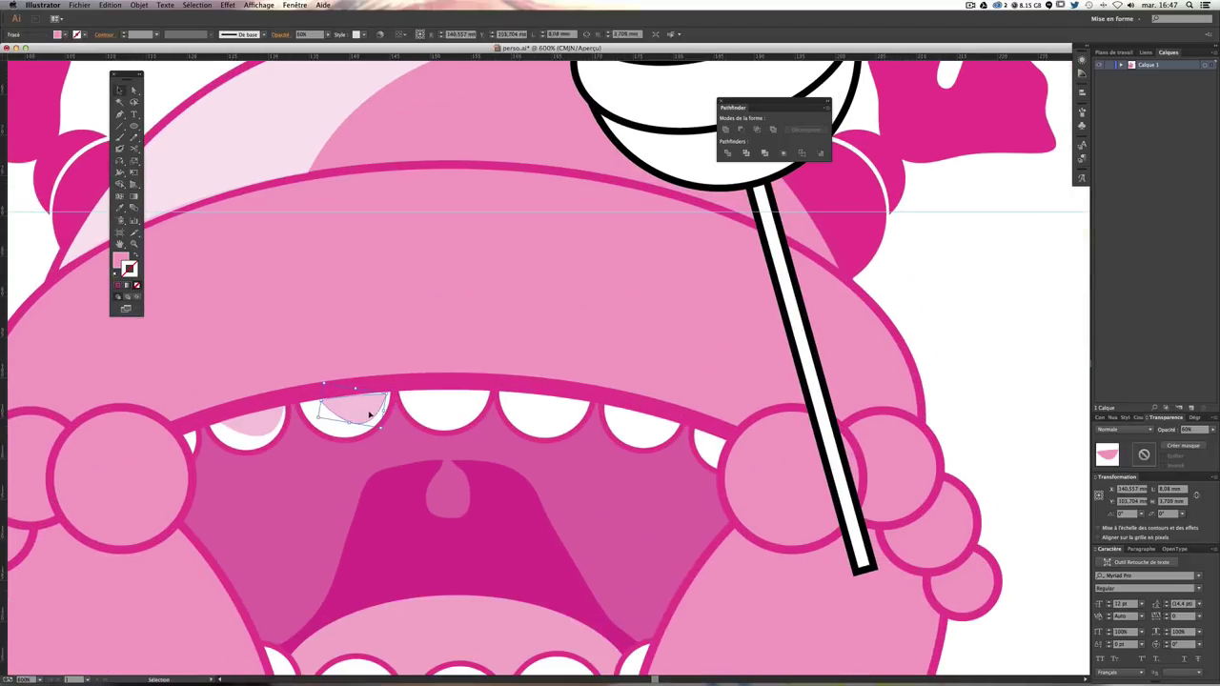
pyautogui.press('Delete')
# Step: Copy the second tooth shape, eyedrop the first highlight's translucent pink, and fit it over the tooth
pyautogui.click(356, 431)
pyautogui.press('a')
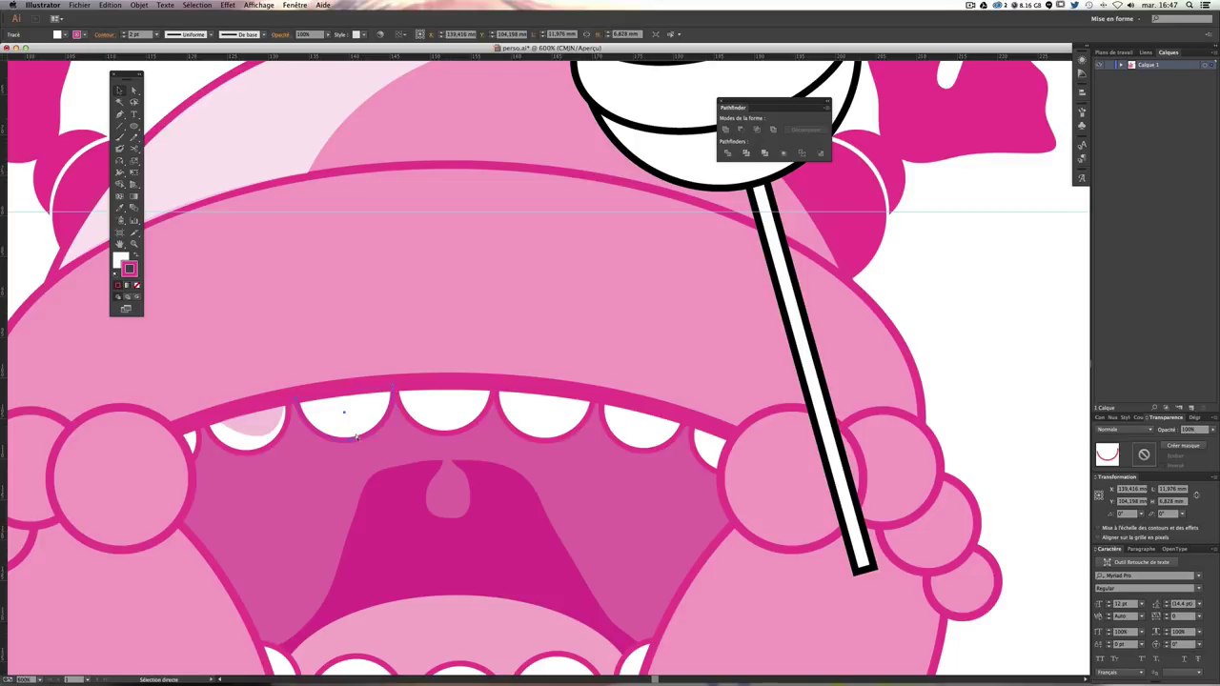
pyautogui.hotkey('ctrl', 'c')
pyautogui.hotkey('ctrl', 'v')
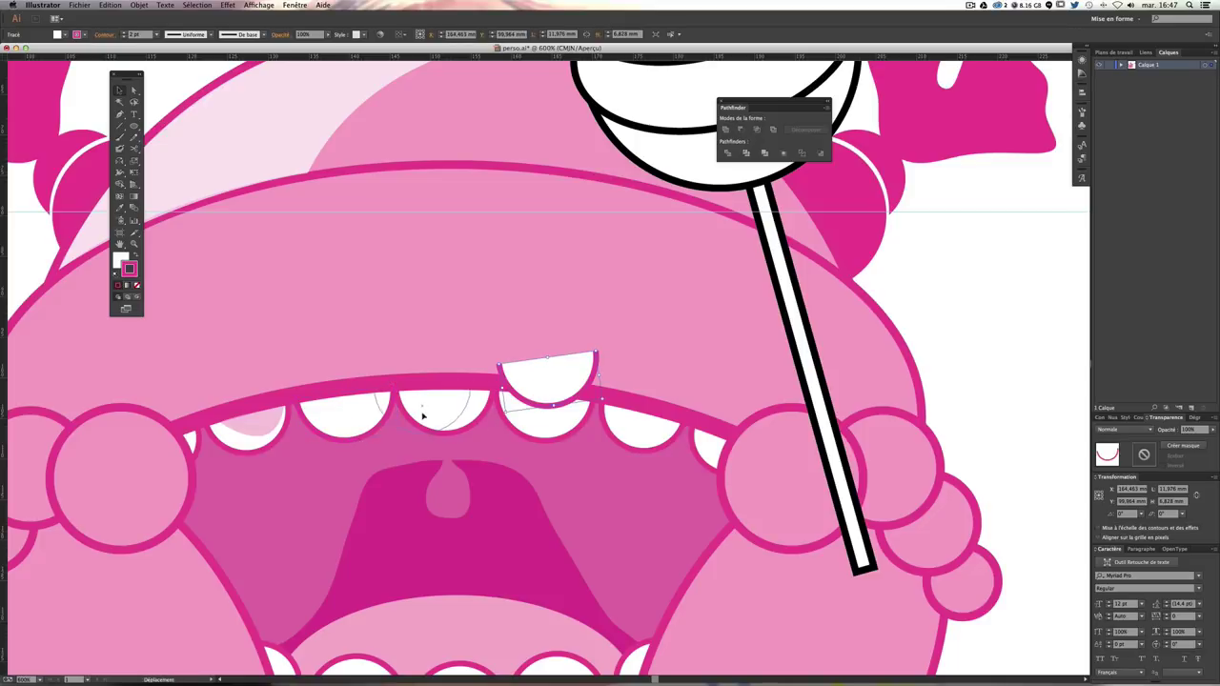
pyautogui.moveTo(547, 388); pyautogui.dragTo(423, 417)
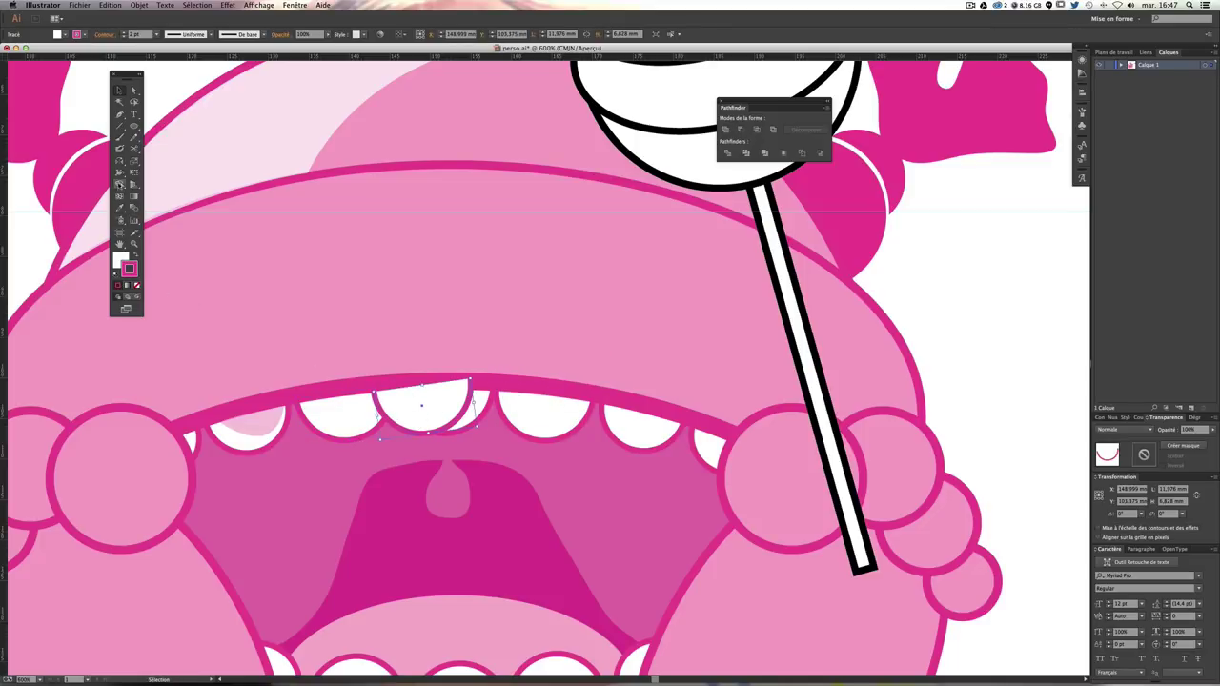
pyautogui.click(120, 208)
pyautogui.click(257, 423)
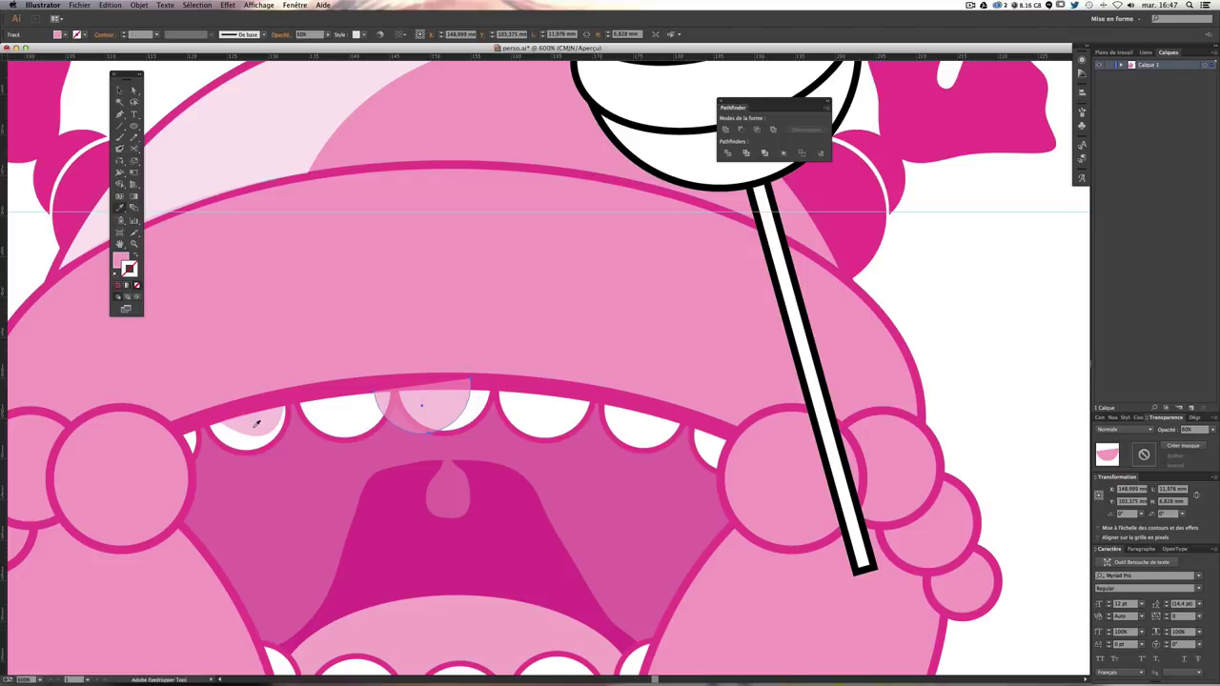
pyautogui.click(119, 90)
pyautogui.moveTo(480, 431)
pyautogui.mouseDown()
pyautogui.moveTo(409, 440)
pyautogui.moveTo(378, 428)
pyautogui.mouseUp()
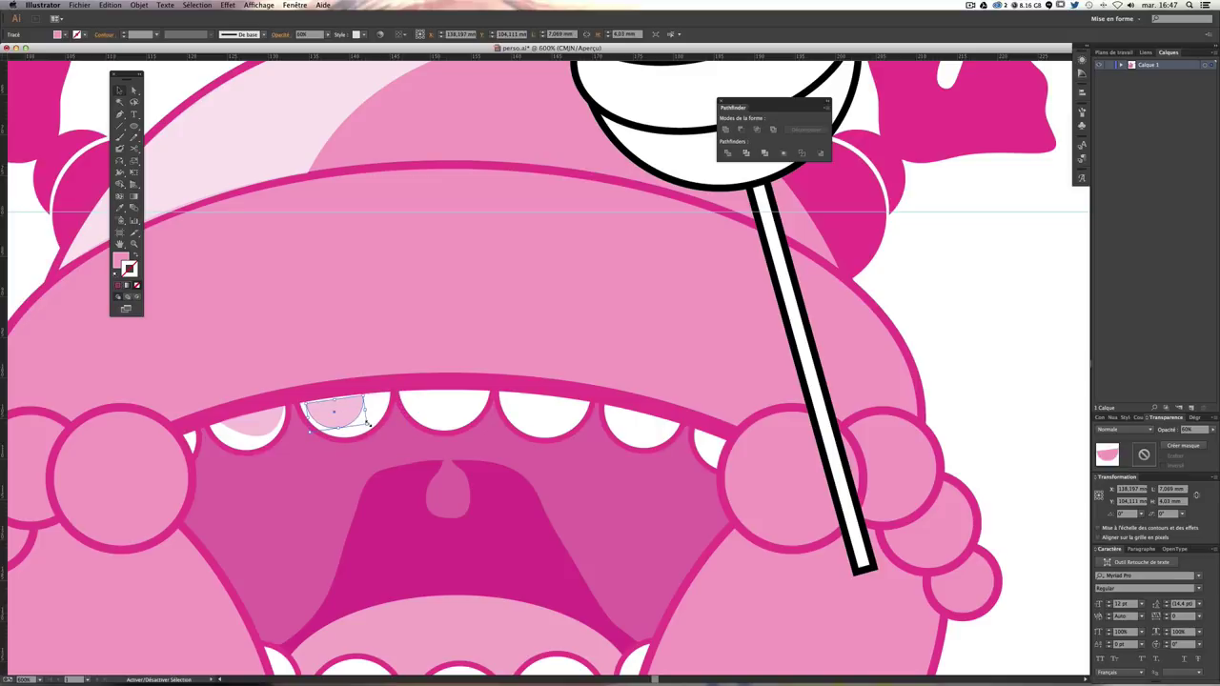
pyautogui.moveTo(343, 403); pyautogui.dragTo(346, 407)
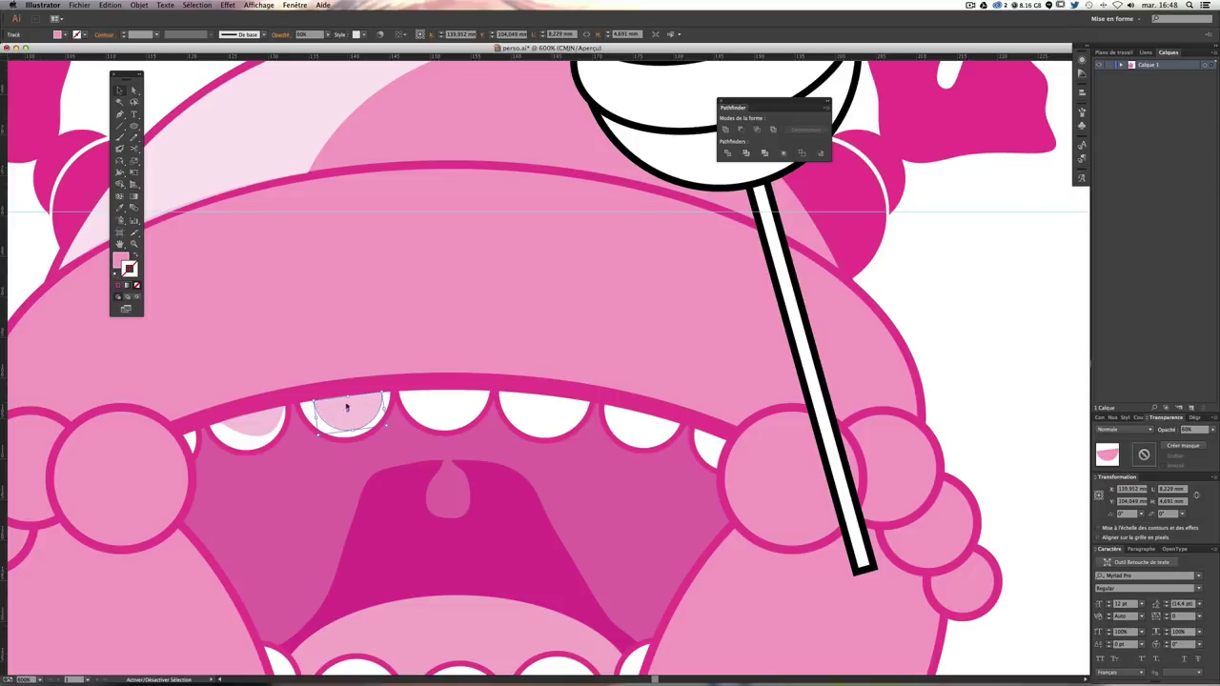
# Step: Duplicate the four upper teeth and give the copies the shaded tooth's translucent pink
pyautogui.click(776, 381)
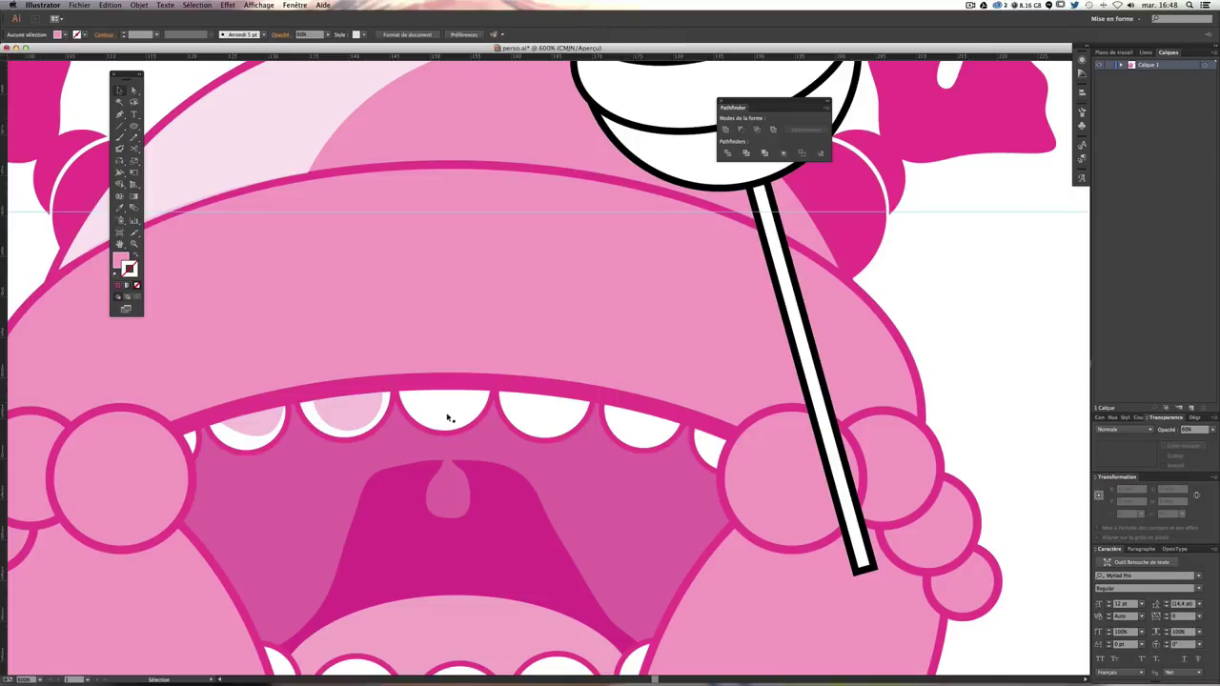
pyautogui.scroll(-3, 447, 417)
pyautogui.click(457, 351)
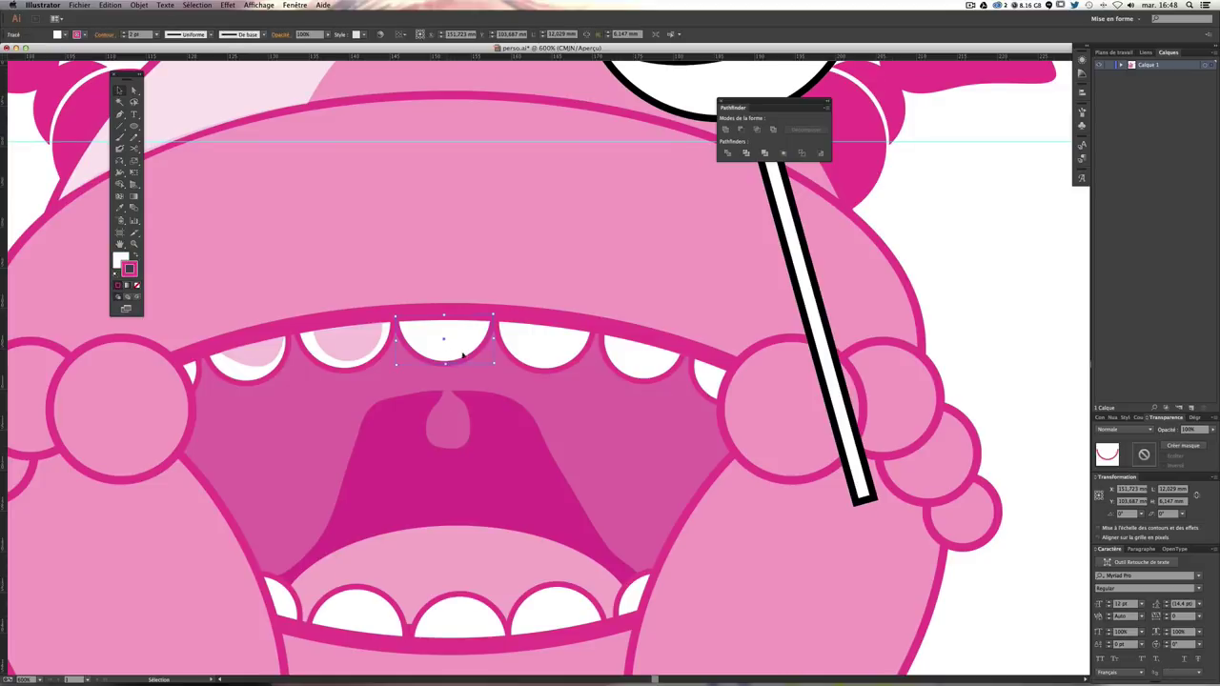
pyautogui.keyDown('shift'); pyautogui.click(536, 355); pyautogui.keyUp('shift')
pyautogui.keyDown('shift'); pyautogui.click(626, 361); pyautogui.keyUp('shift')
pyautogui.keyDown('shift'); pyautogui.click(696, 377); pyautogui.keyUp('shift')
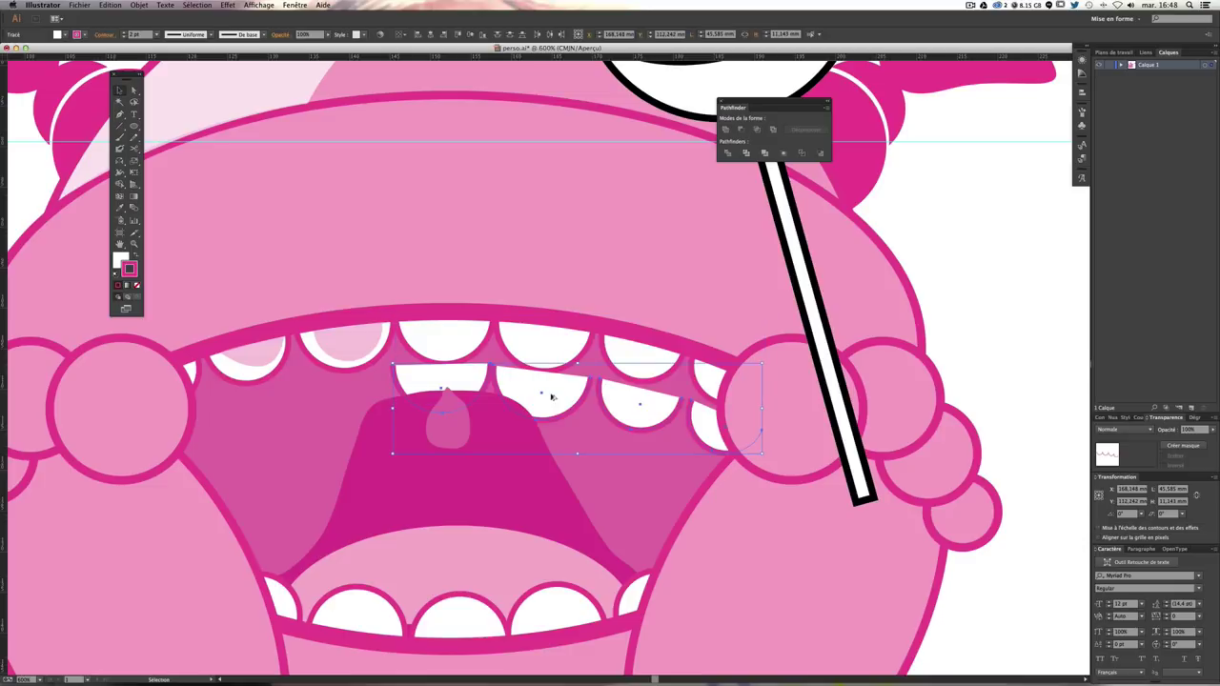
pyautogui.moveTo(561, 351); pyautogui.dragTo(551, 399)
pyautogui.press('i')
pyautogui.click(369, 337)
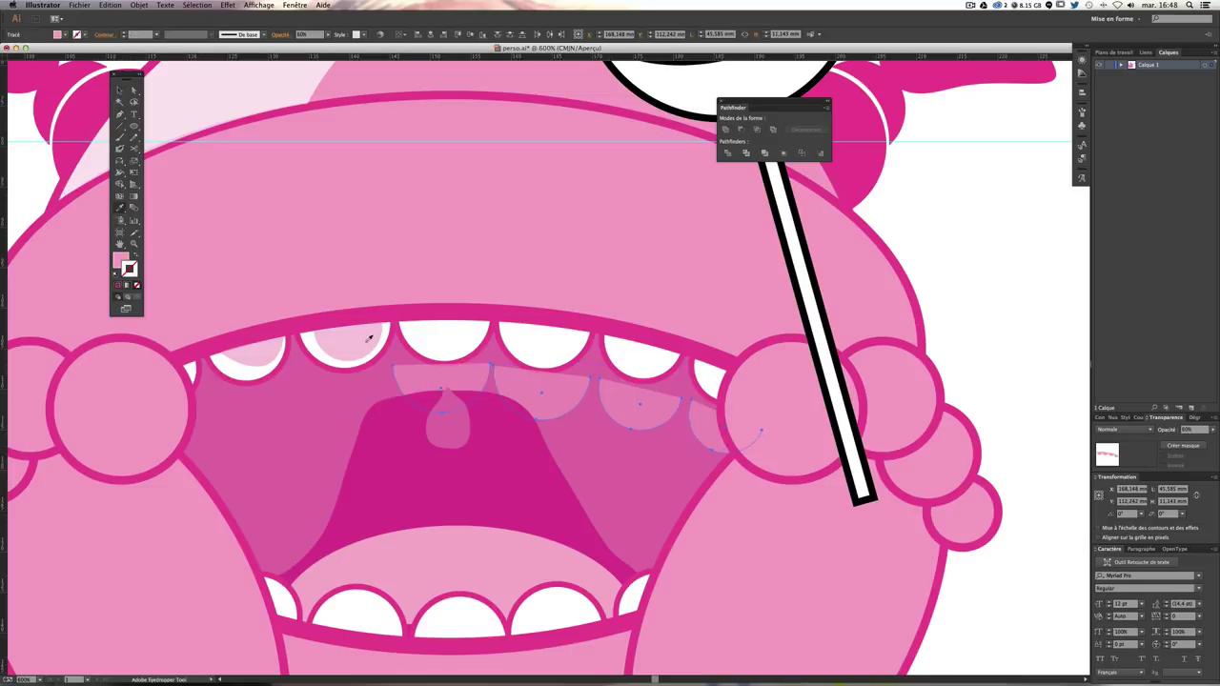
# Step: Move and scale the pink copies up over the upper teeth
pyautogui.click(119, 91)
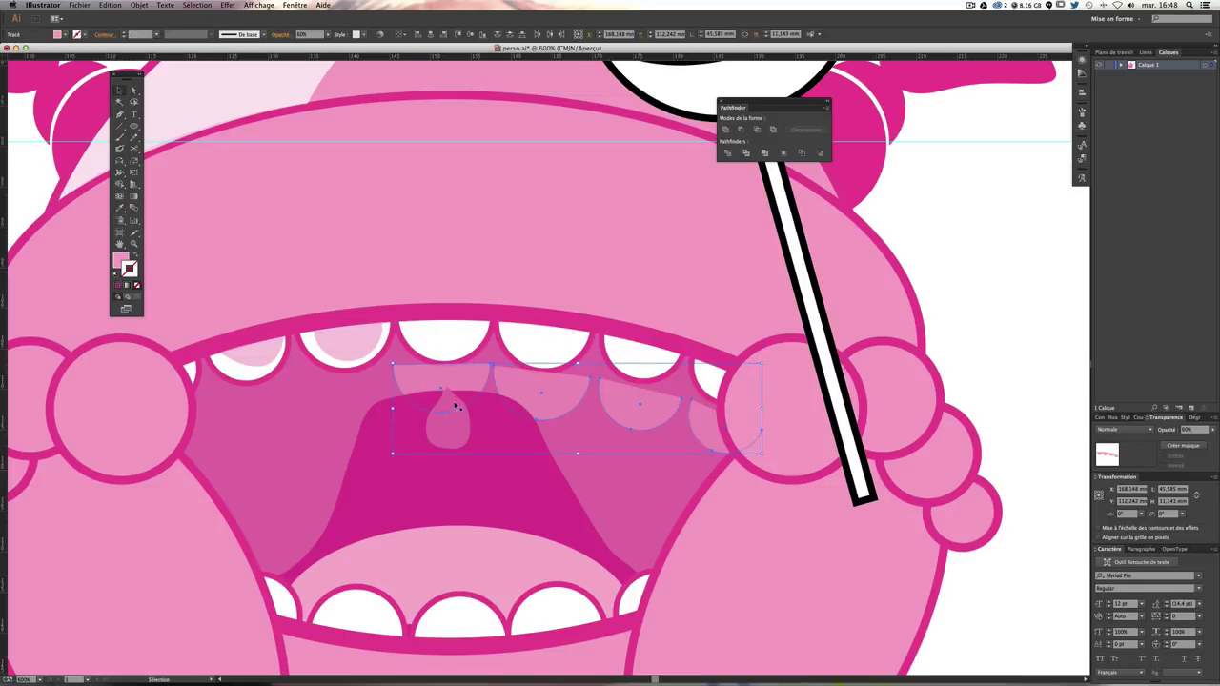
pyautogui.moveTo(412, 376); pyautogui.dragTo(426, 344)
pyautogui.moveTo(426, 343); pyautogui.dragTo(427, 340)
pyautogui.moveTo(783, 412); pyautogui.dragTo(668, 392)
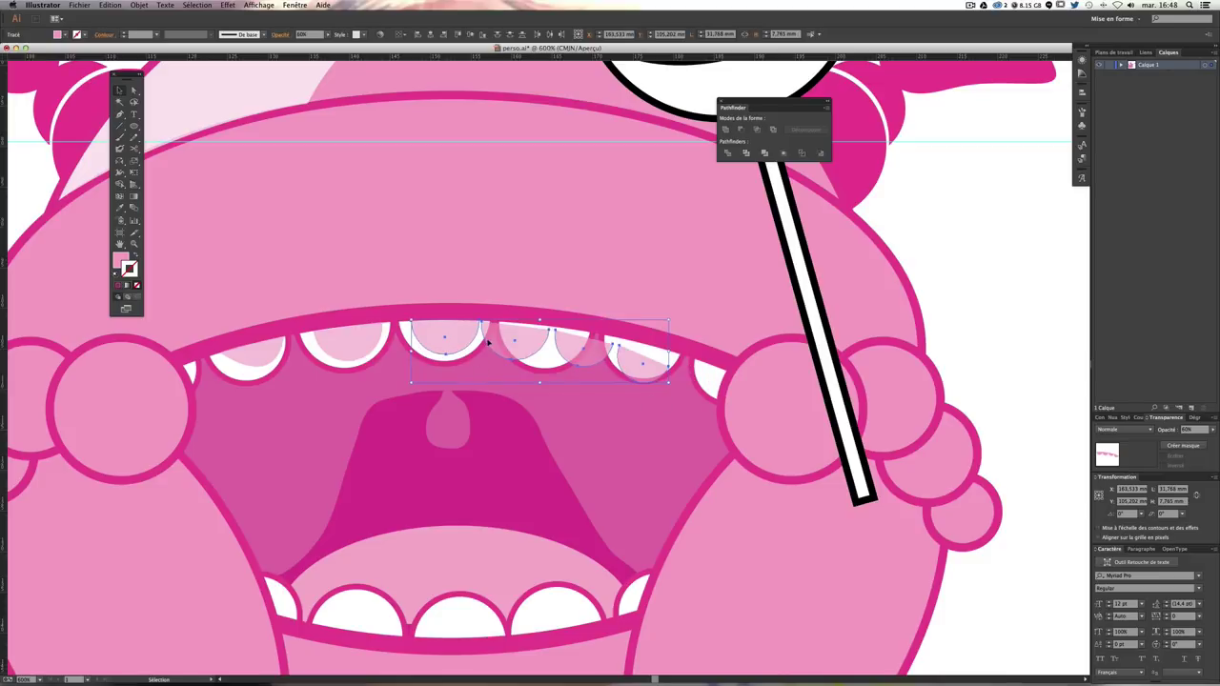
pyautogui.press('Right')
pyautogui.press('shift')
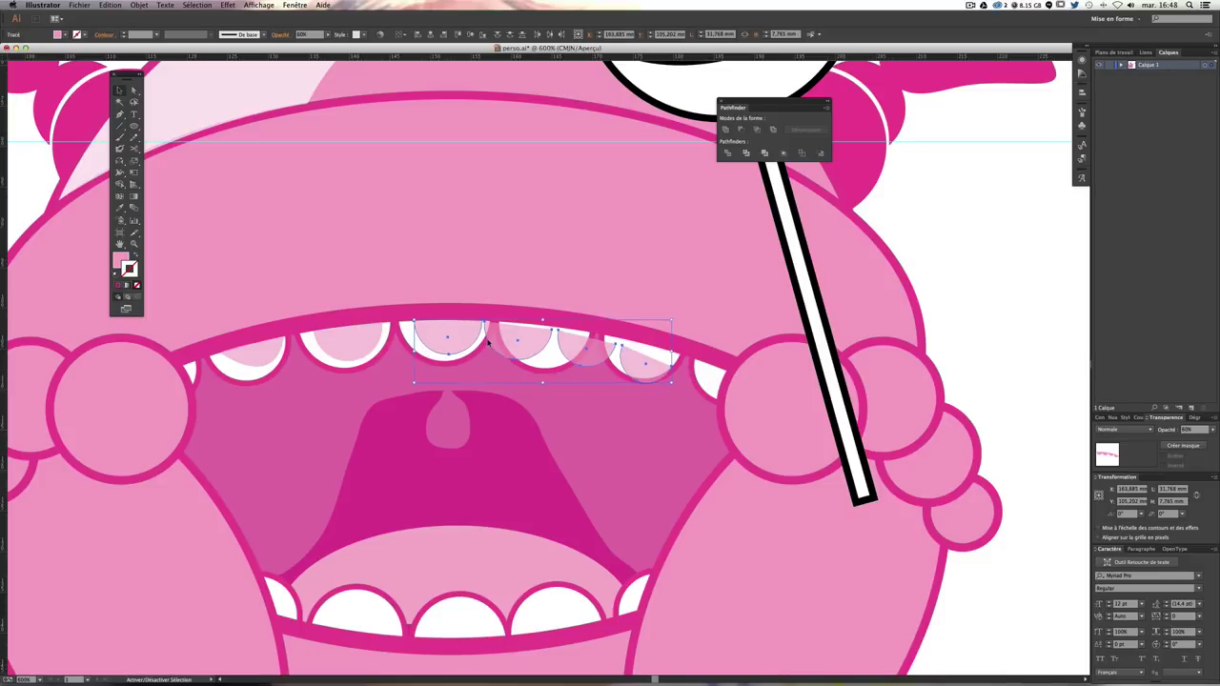
pyautogui.moveTo(415, 383); pyautogui.dragTo(409, 387)
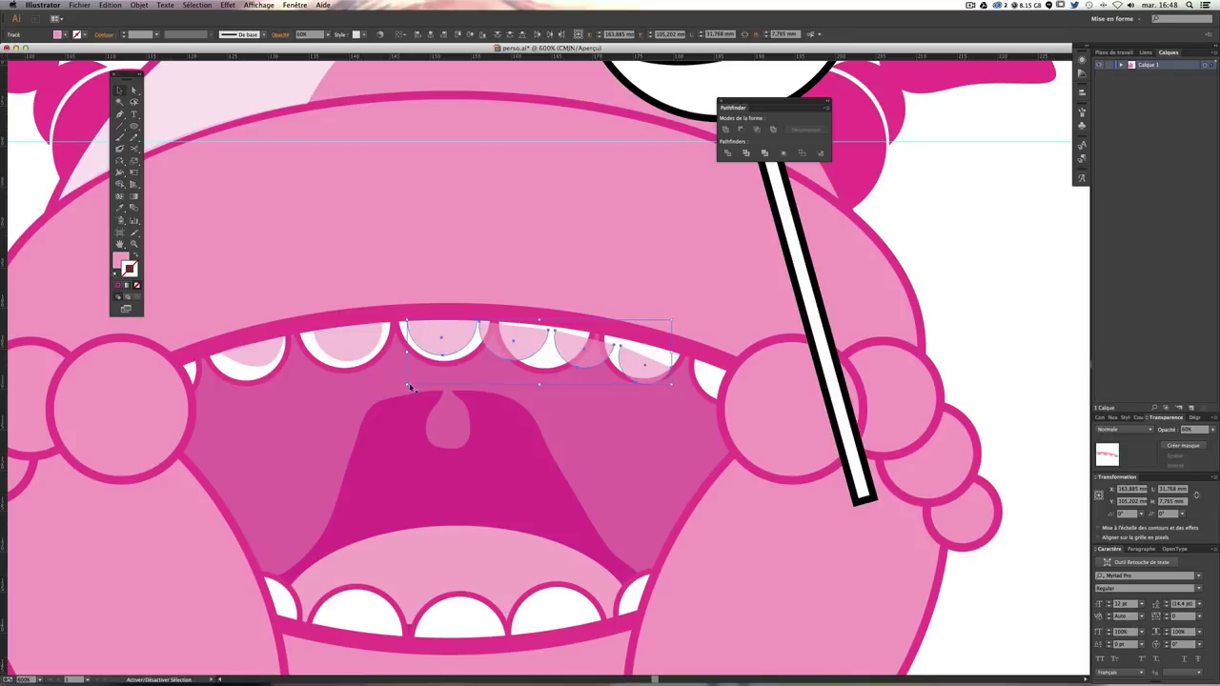
pyautogui.press('Right')
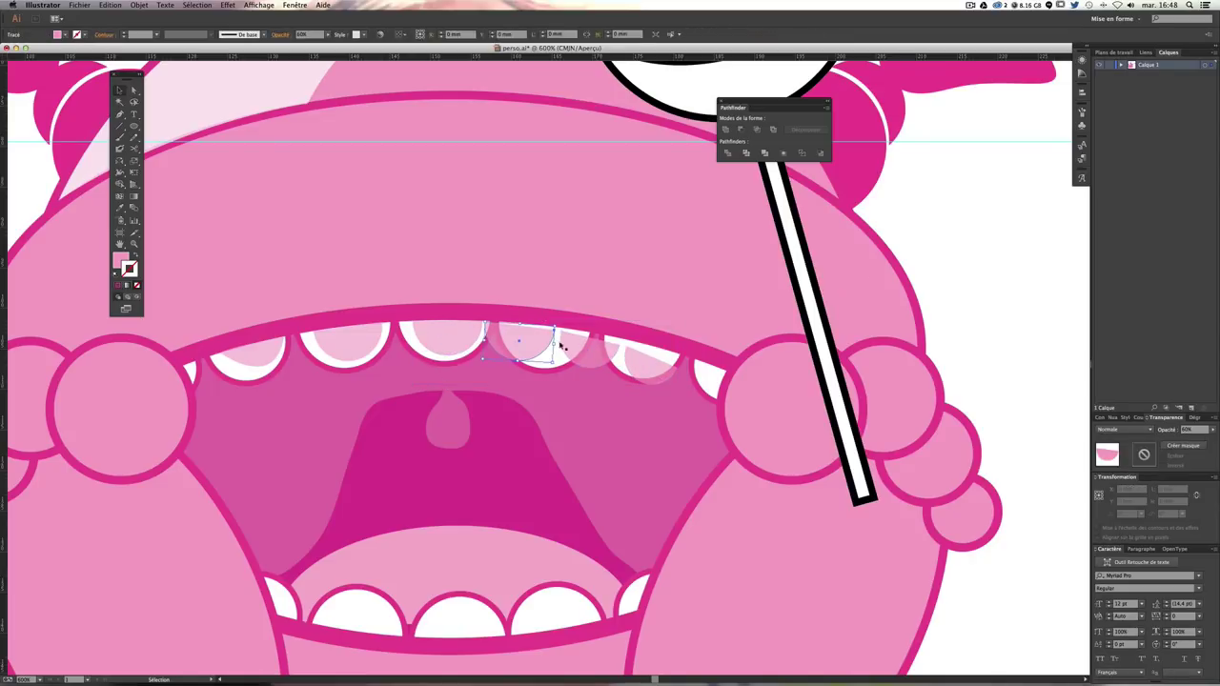
# Step: Realign the pink overlays over their teeth, including the small right-end tooth
pyautogui.keyDown('shift'); pyautogui.click(607, 370); pyautogui.keyUp('shift')
pyautogui.moveTo(526, 346); pyautogui.dragTo(541, 345)
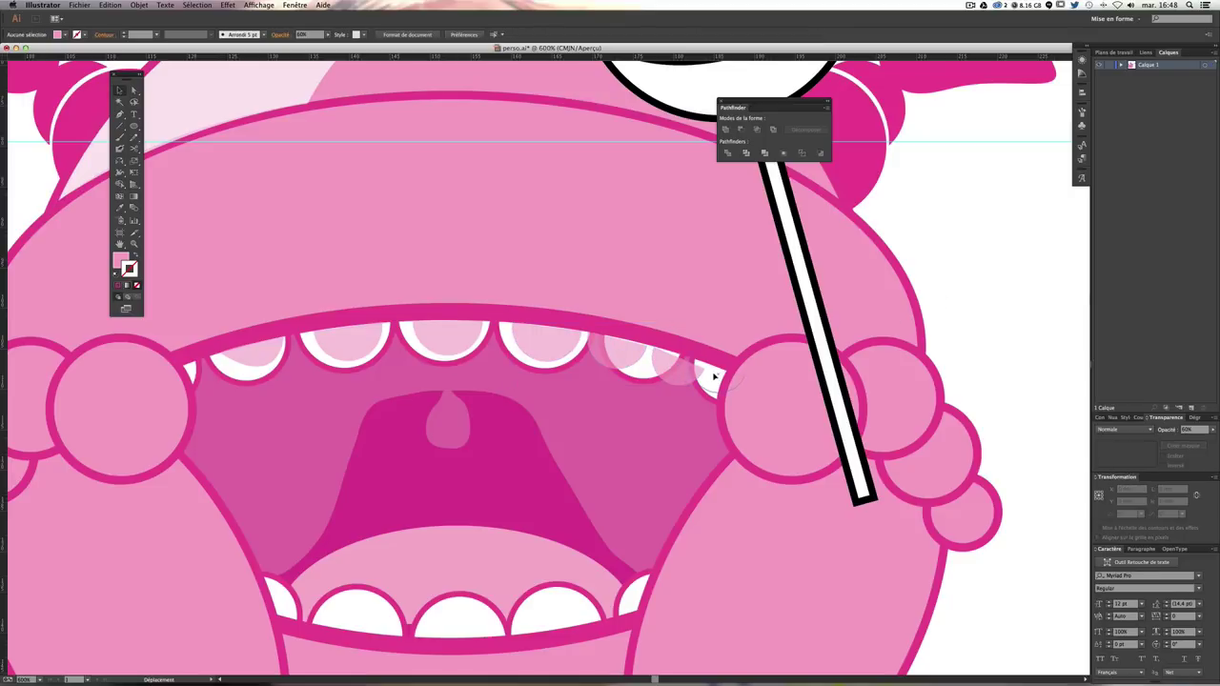
pyautogui.moveTo(713, 373); pyautogui.dragTo(725, 382)
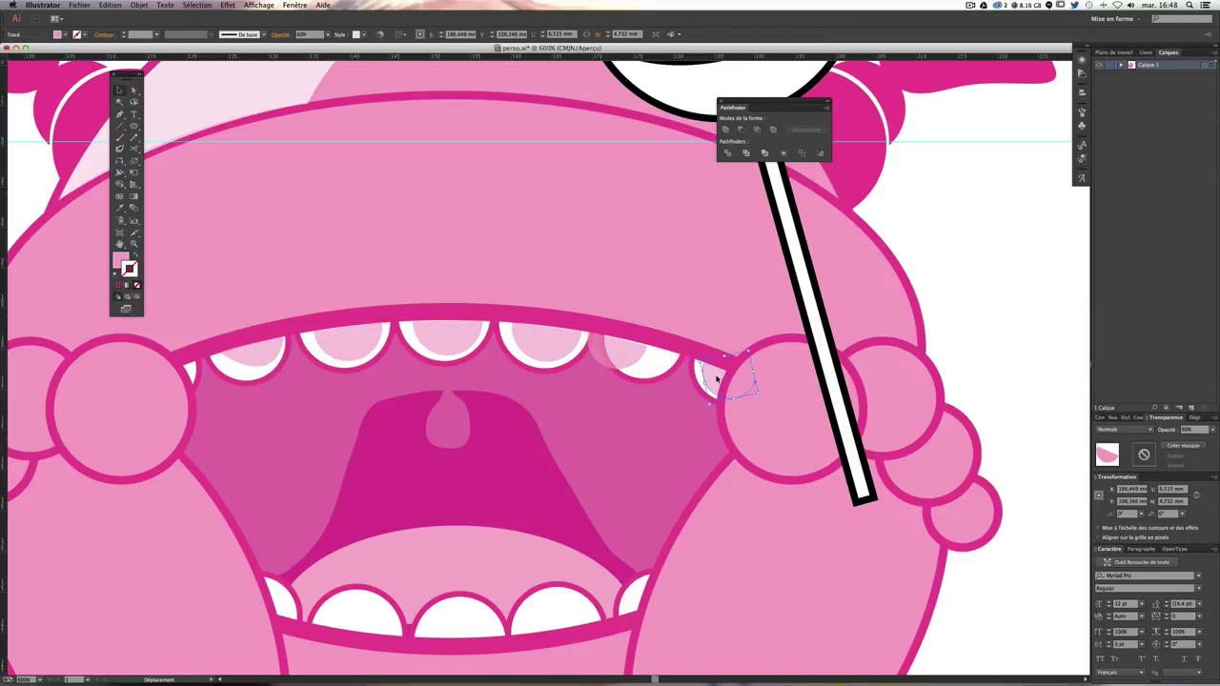
pyautogui.click(617, 353)
pyautogui.moveTo(624, 353); pyautogui.dragTo(652, 356)
pyautogui.click(933, 294)
pyautogui.hotkey('ctrl', '0')
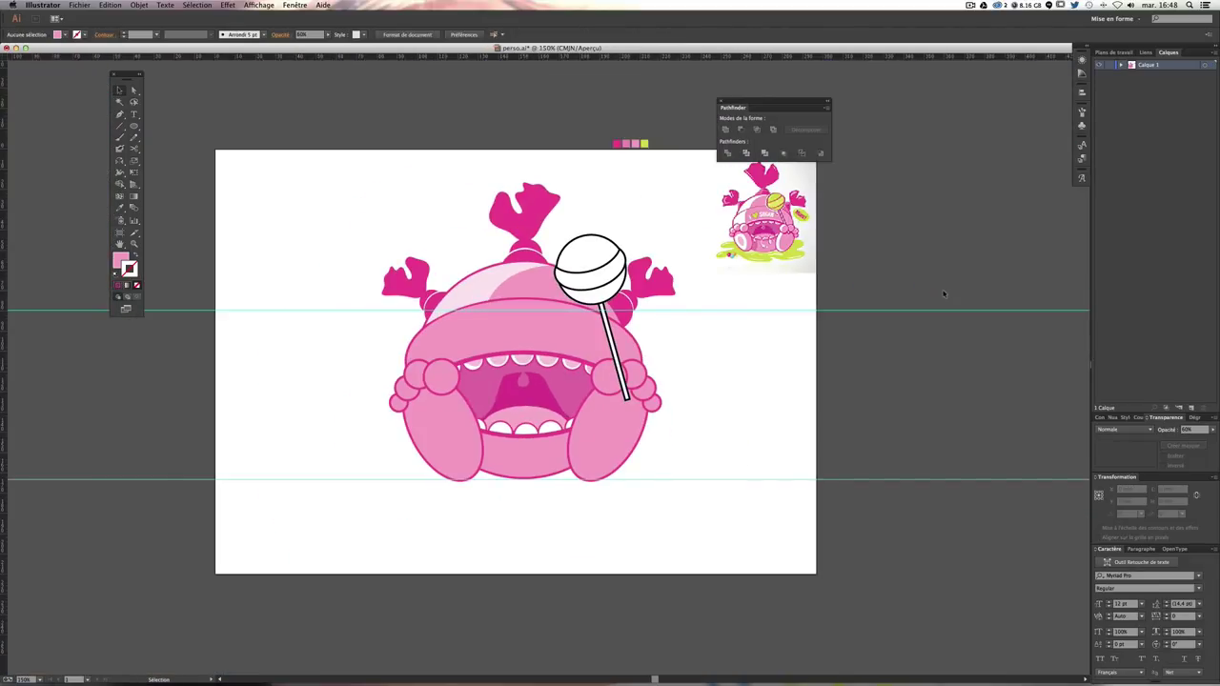
# Step: Duplicate the lower teeth path and fill the copy with the translucent pink shading
pyautogui.hotkey('ctrl', '+')
pyautogui.hotkey('ctrl', '+')
pyautogui.hotkey('ctrl', '+')
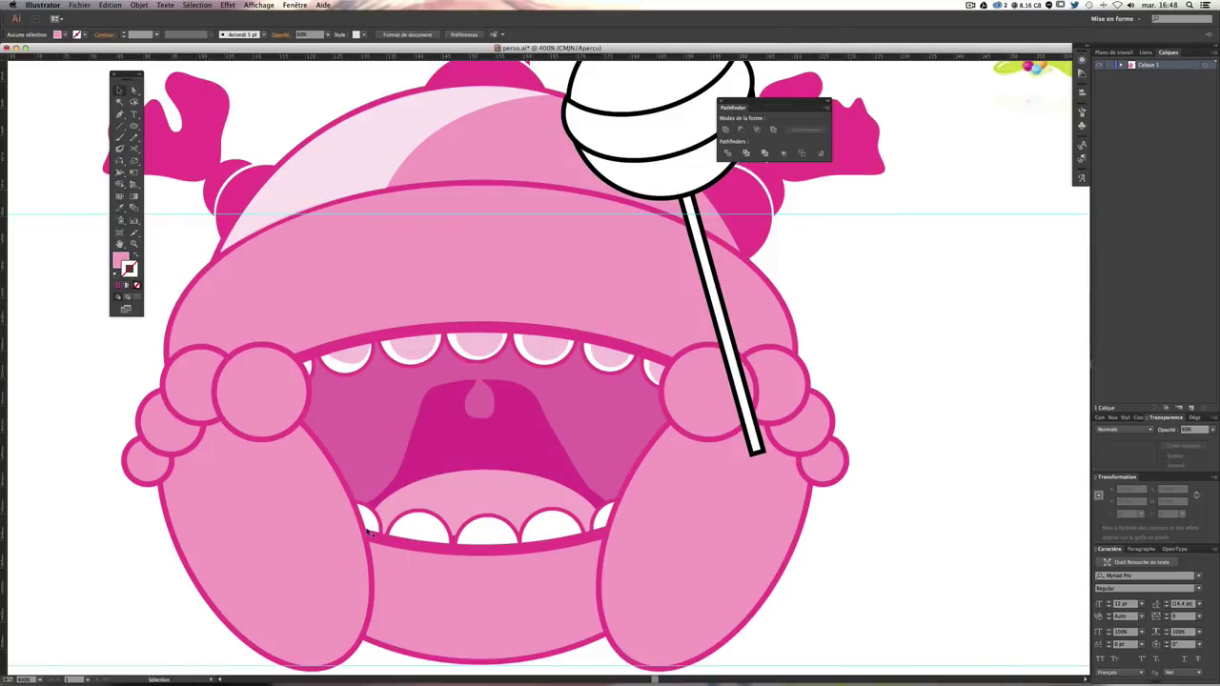
pyautogui.click(426, 527)
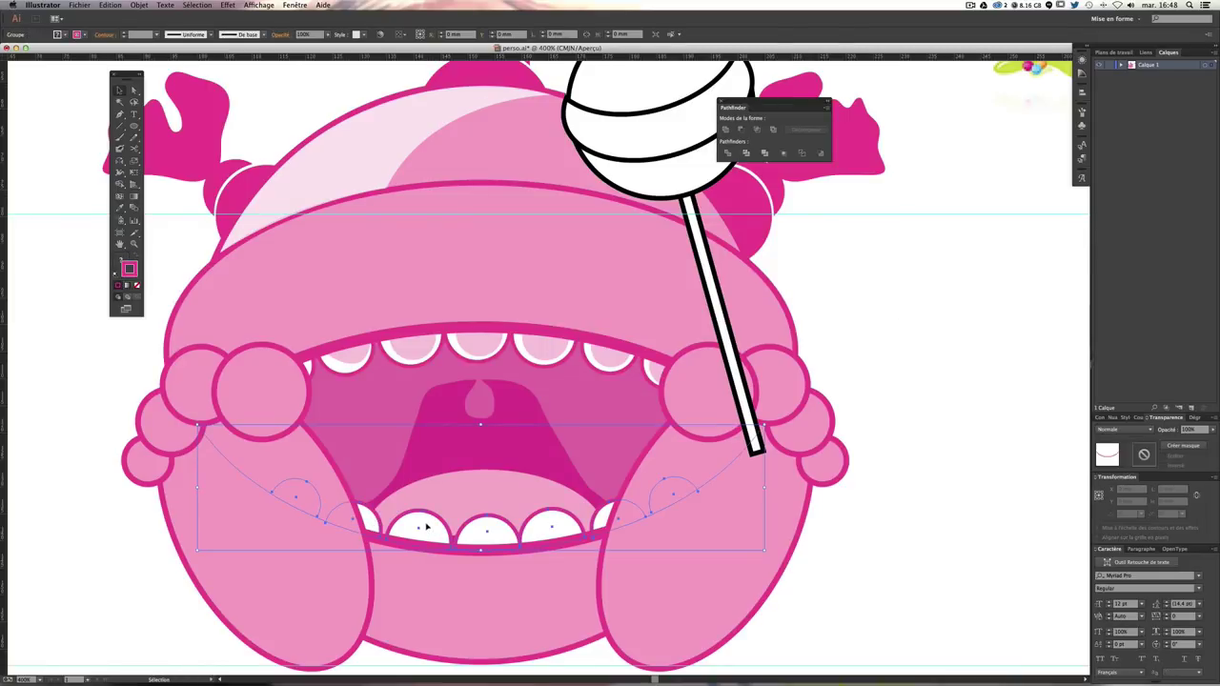
pyautogui.press('v')
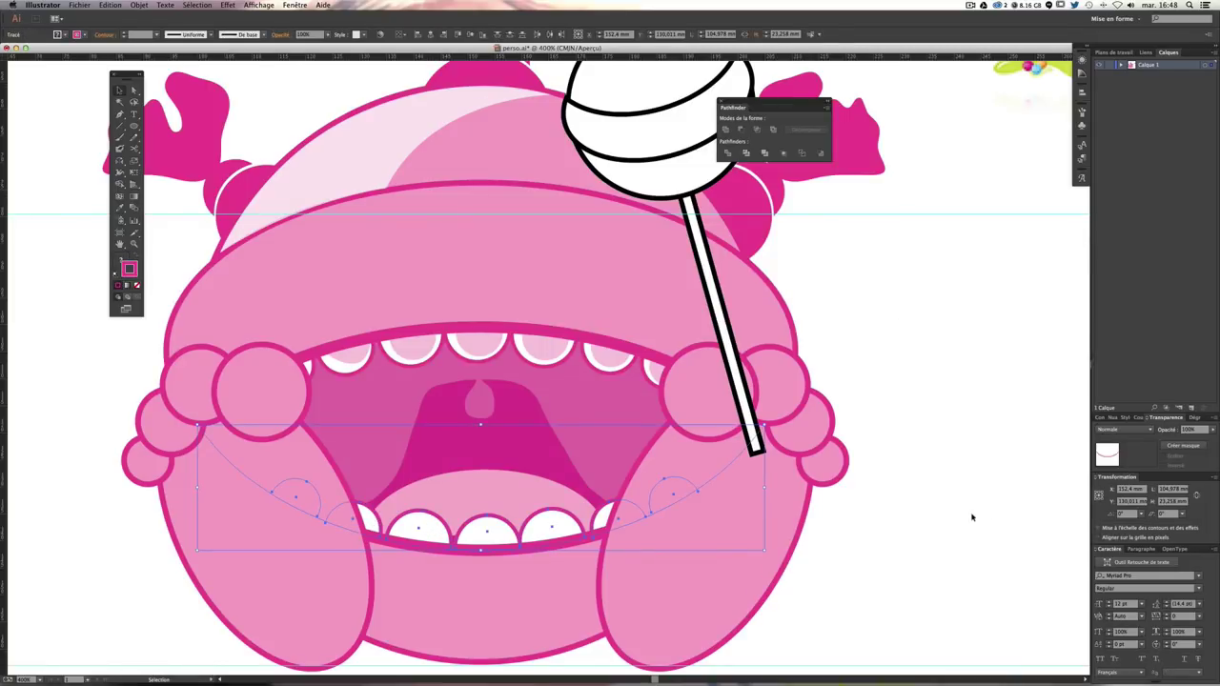
pyautogui.click(972, 518)
pyautogui.click(383, 523)
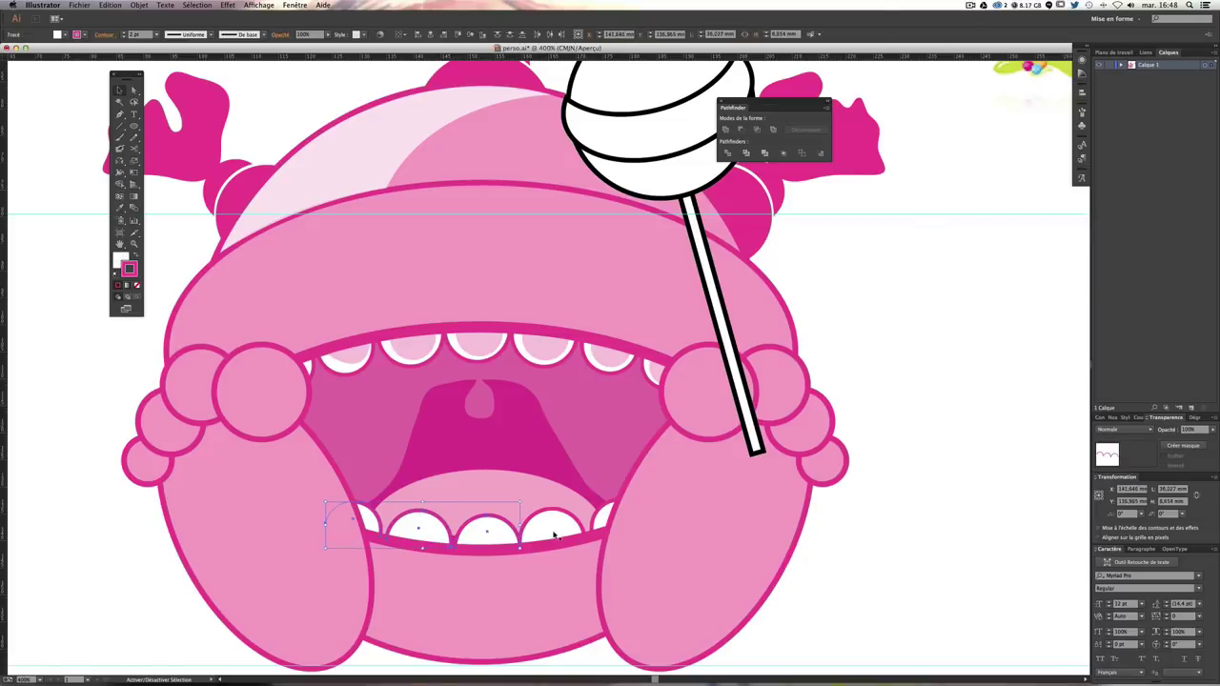
pyautogui.keyDown('shift'); pyautogui.click(600, 521); pyautogui.keyUp('shift')
pyautogui.press('a')
pyautogui.hotkey('ctrl', 'v')
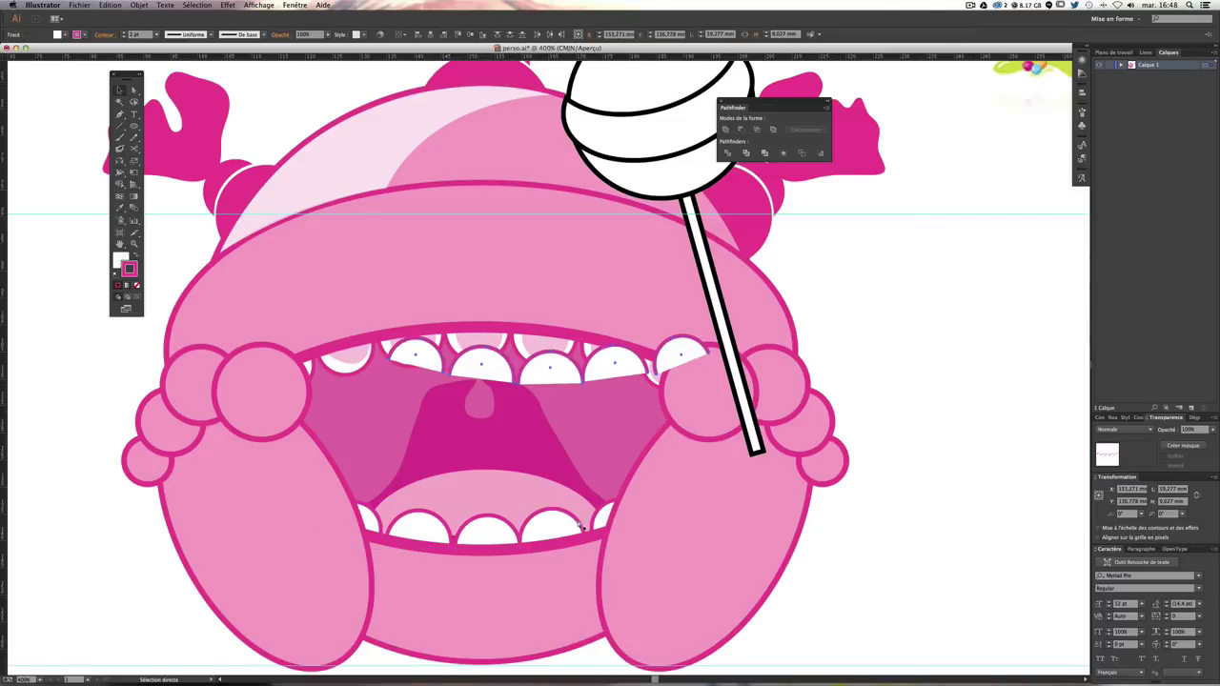
pyautogui.click(119, 206)
pyautogui.click(343, 354)
pyautogui.press('v')
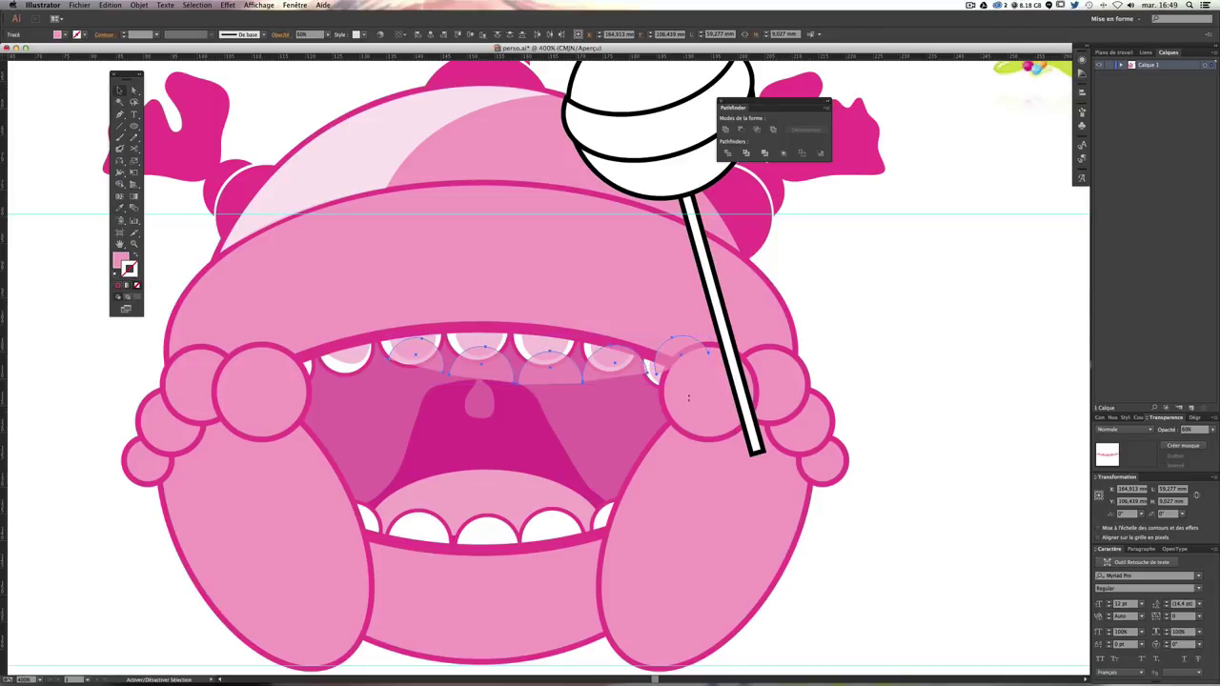
pyautogui.hotkey('ctrl', '[')
# Step: Move and resize the pink copy so it sits over the lower teeth
pyautogui.moveTo(476, 362)
pyautogui.mouseDown()
pyautogui.moveTo(458, 519)
pyautogui.moveTo(438, 531)
pyautogui.mouseUp()
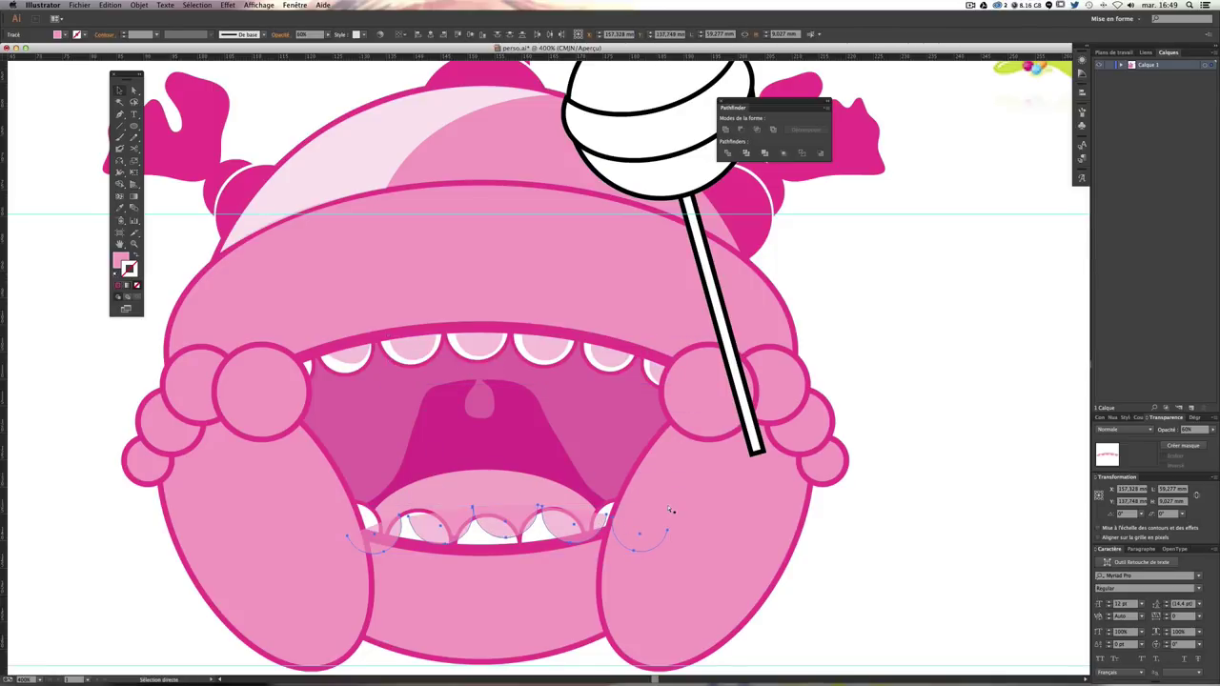
pyautogui.hotkey('ctrl', 'z')
pyautogui.hotkey('ctrl', 'z')
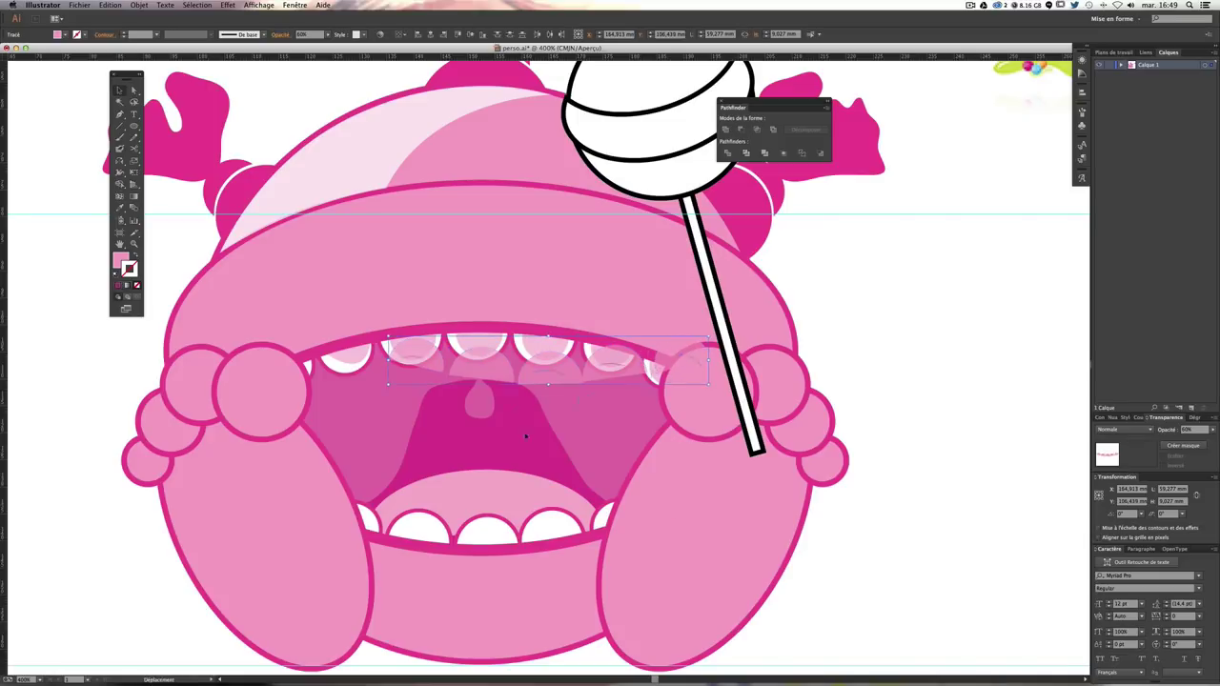
pyautogui.hotkey('ctrl', 'shift', 'z')
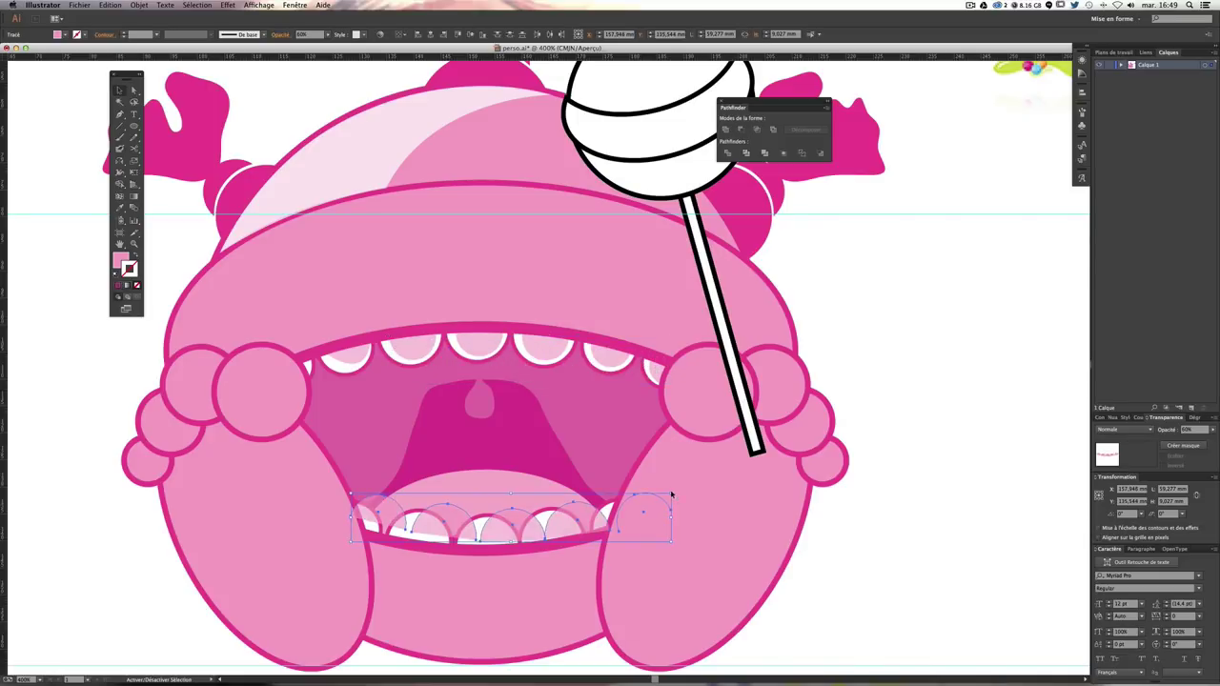
pyautogui.hotkey('ctrl', 'z')
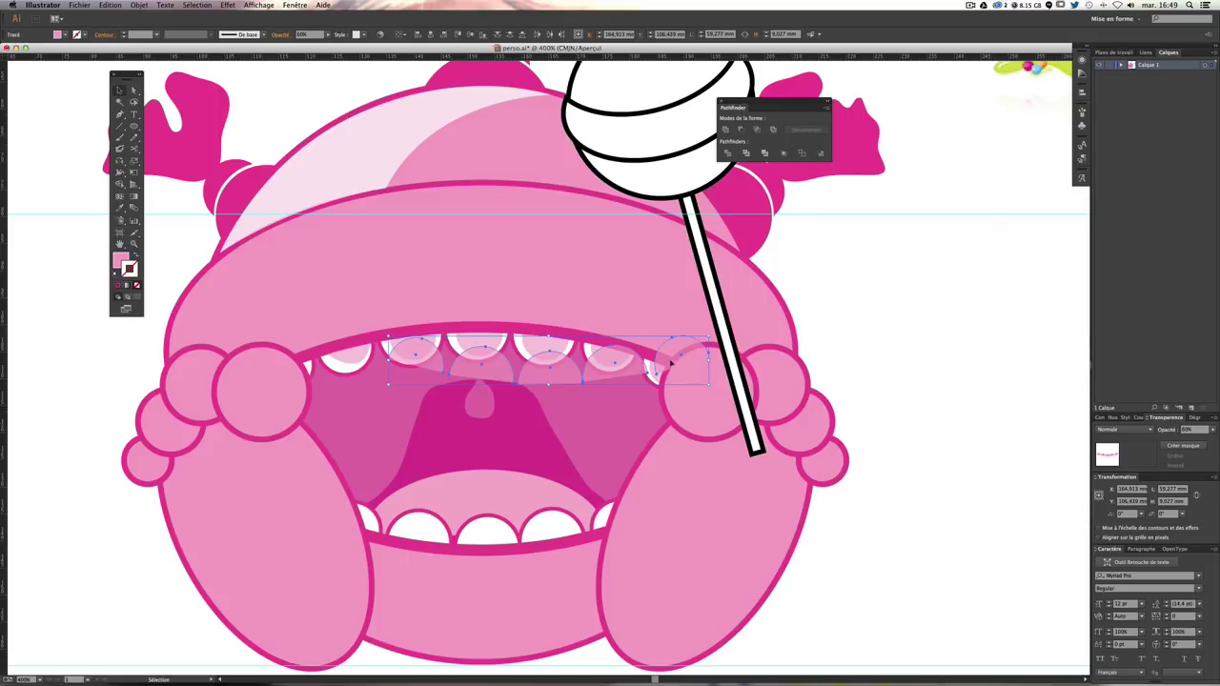
pyautogui.hotkey('ctrl', 'shift', 'z')
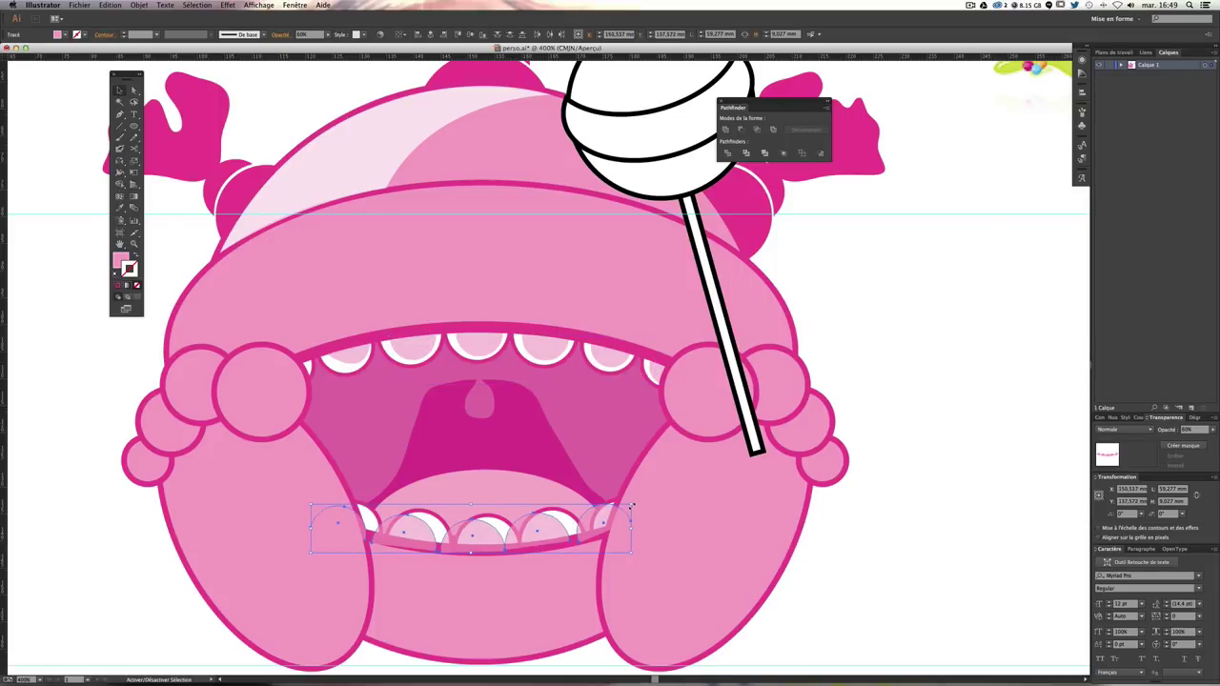
pyautogui.moveTo(630, 505); pyautogui.dragTo(520, 534)
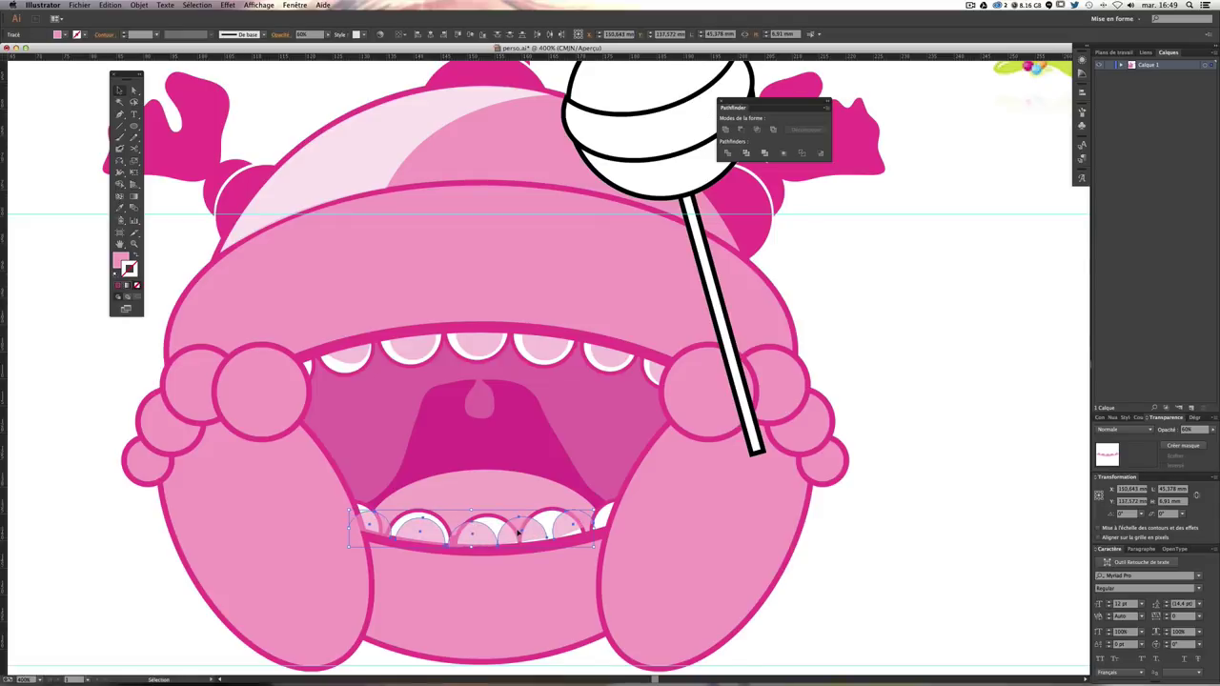
pyautogui.click(931, 512)
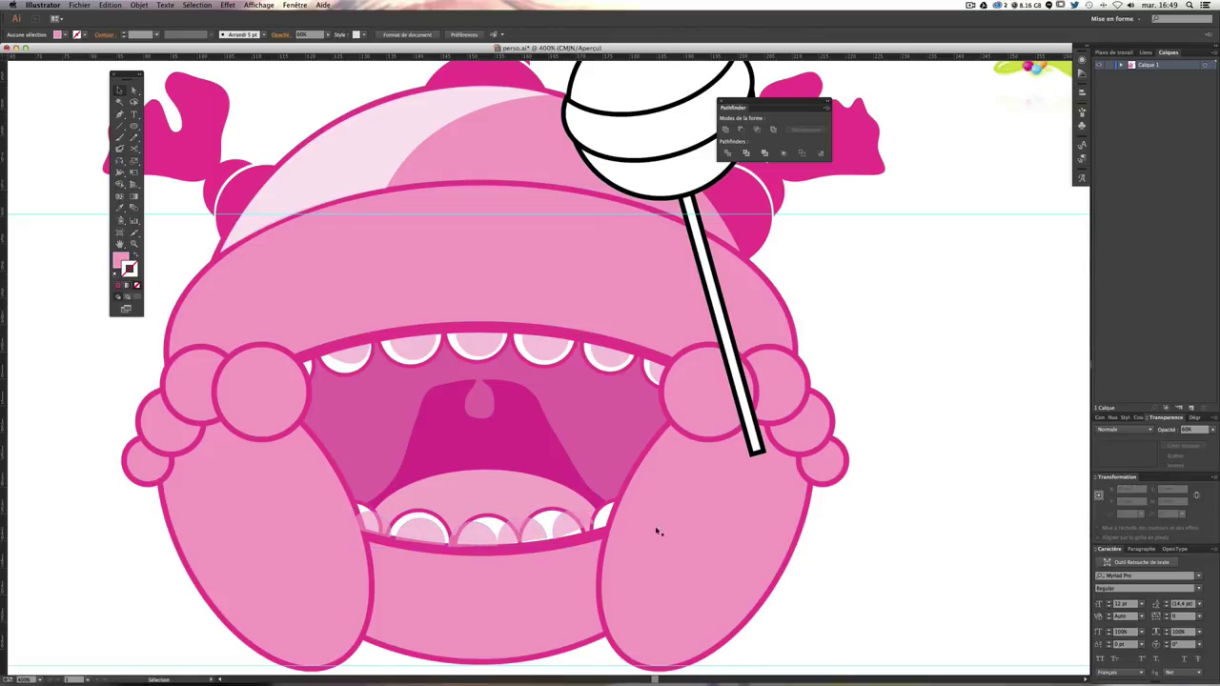
# Step: Select the lower teeth, right hand and lollipop, browsing menus without applying anything
pyautogui.click(544, 530)
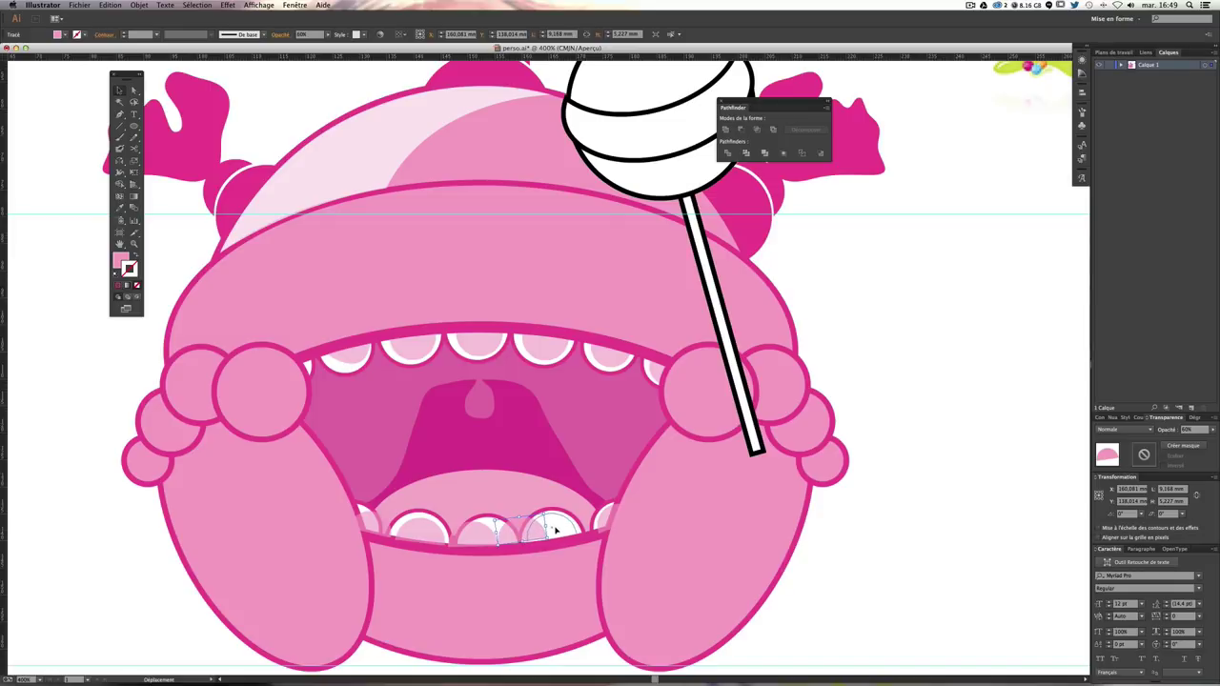
pyautogui.click(555, 524)
pyautogui.click(605, 521)
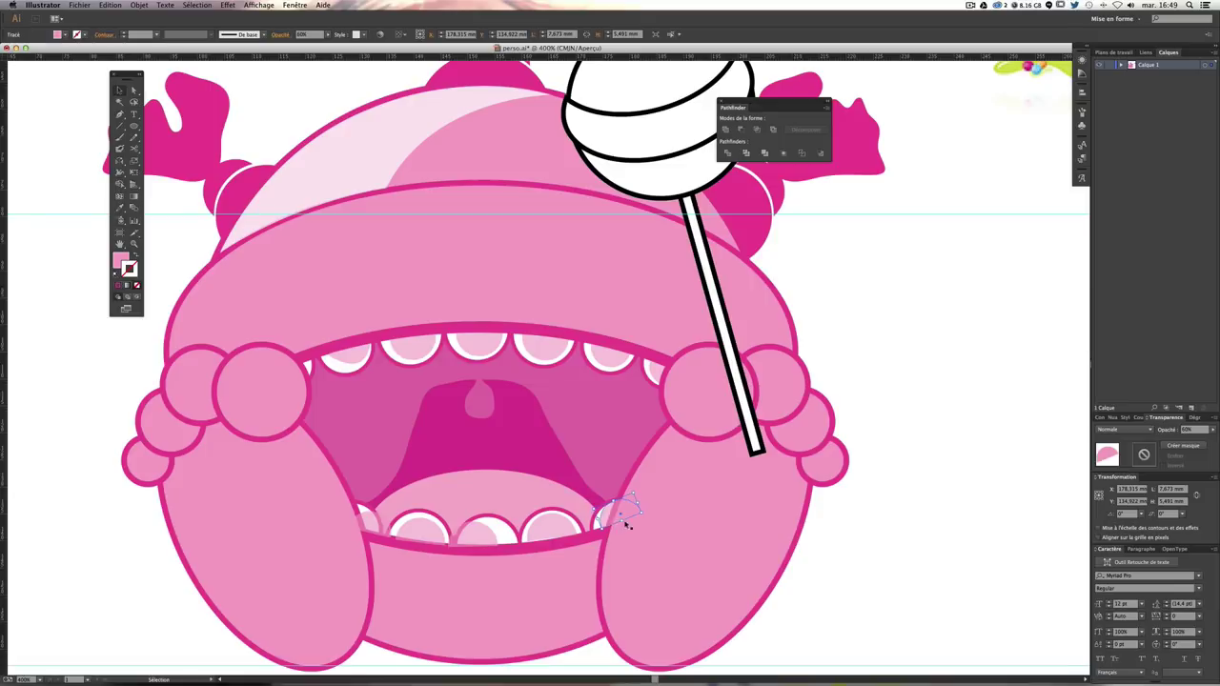
pyautogui.hotkey('ctrl', 'shift', 'a')
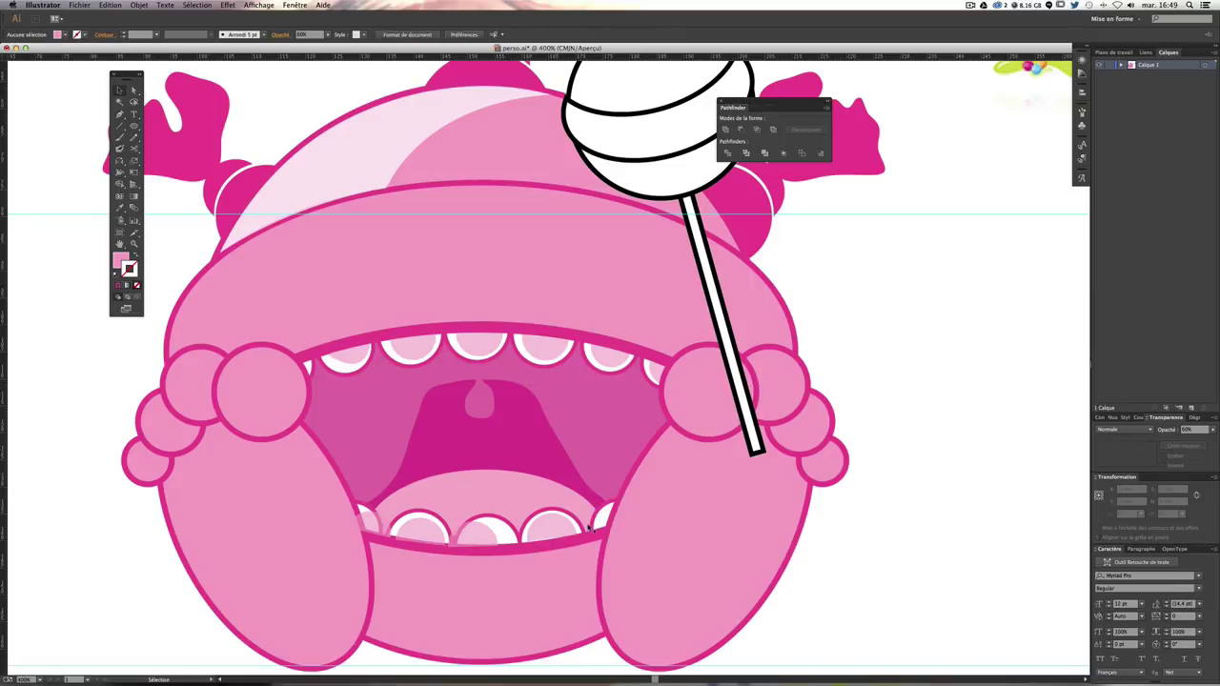
pyautogui.click(605, 521)
pyautogui.hotkey('ctrl', 'shift', 'a')
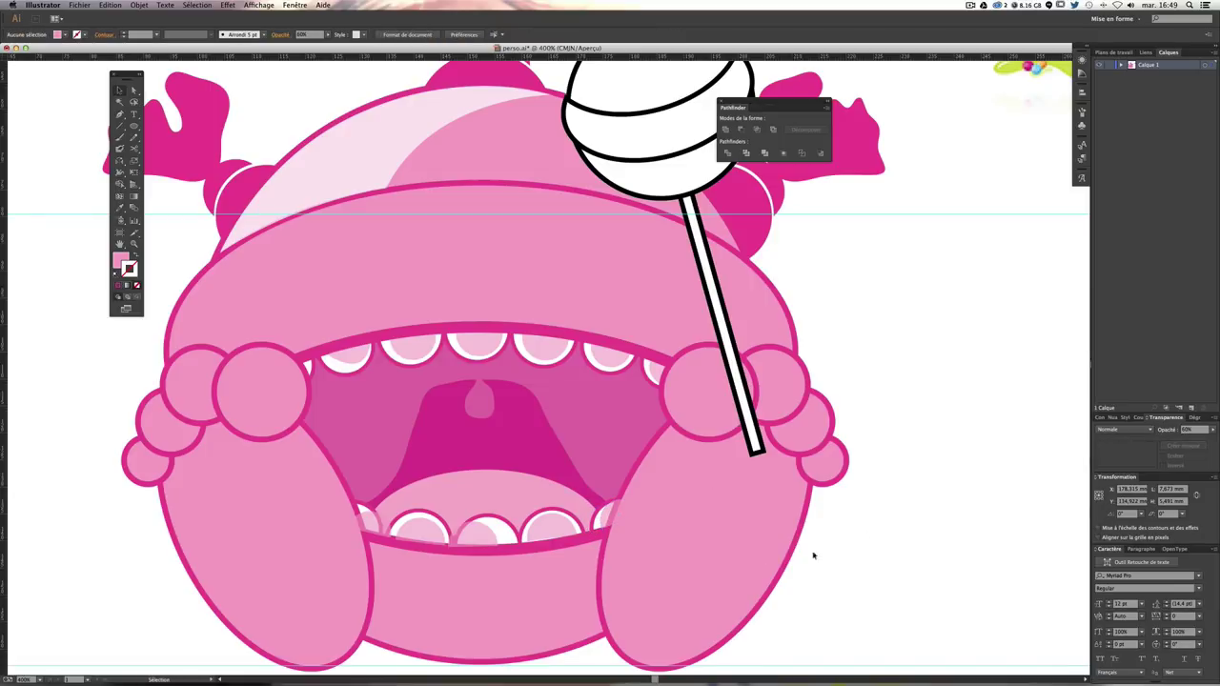
pyautogui.click(640, 535)
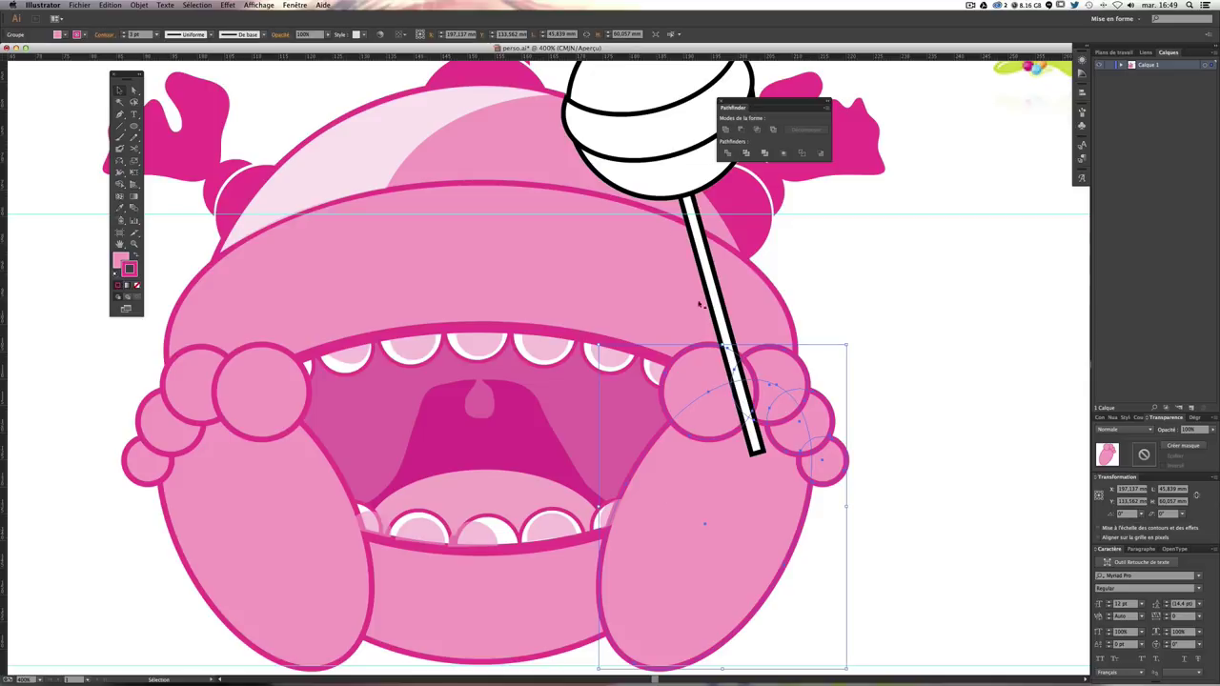
pyautogui.keyDown('shift'); pyautogui.click(748, 433); pyautogui.keyUp('shift')
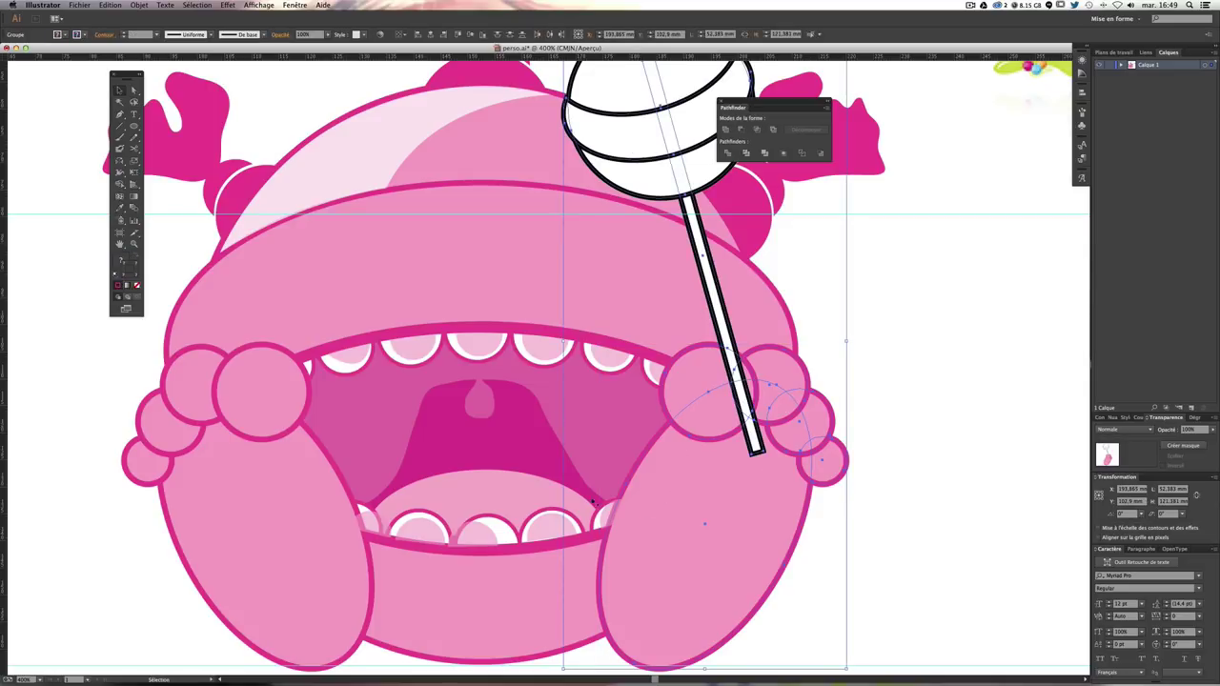
pyautogui.click(165, 6)
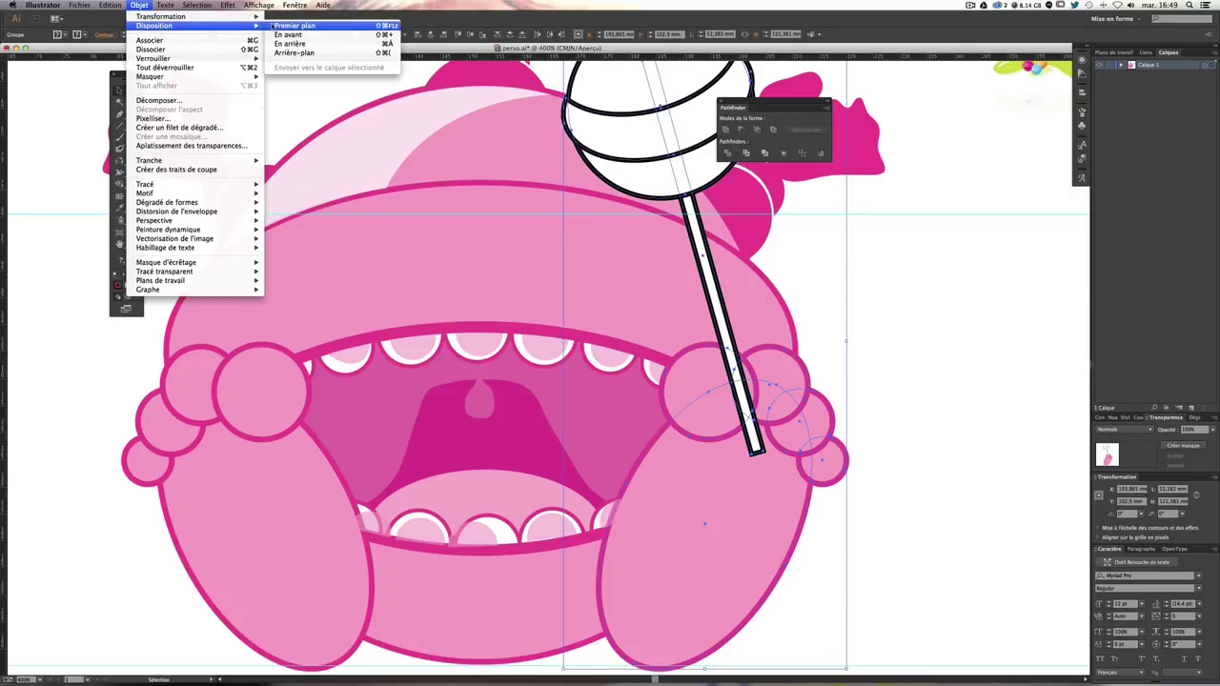
pyautogui.click(822, 340)
# Step: Select the lower teeth one by one to find the small lower-left tooth
pyautogui.click(619, 520)
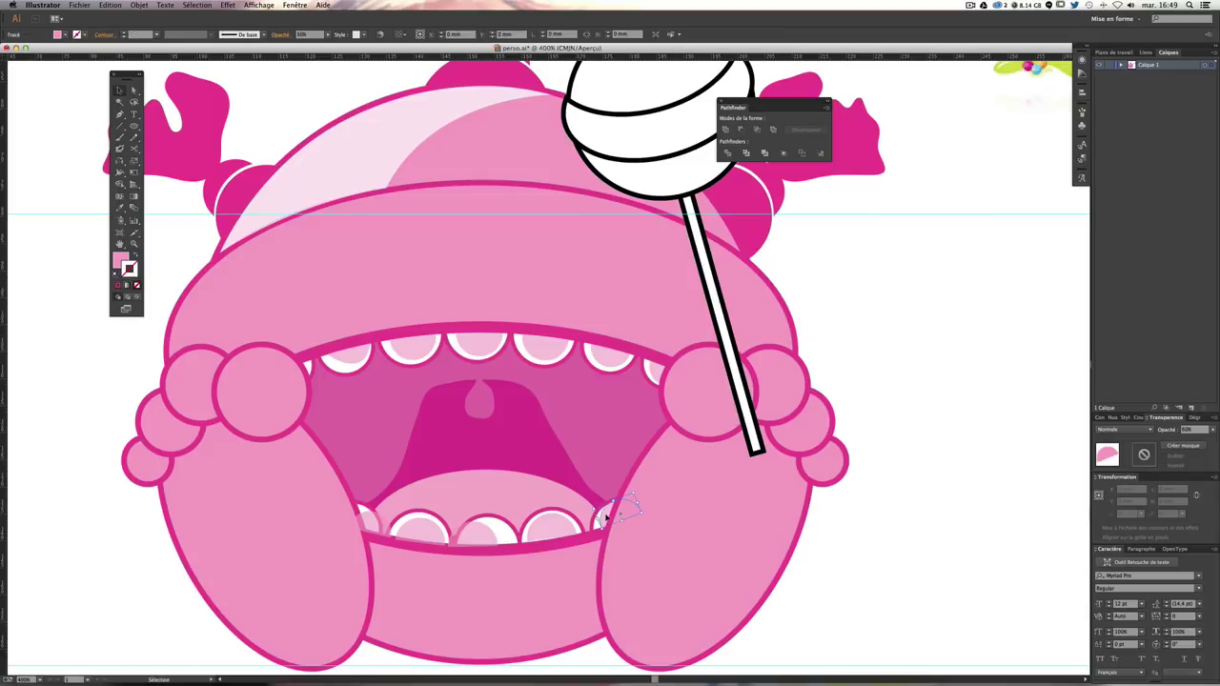
pyautogui.click(909, 480)
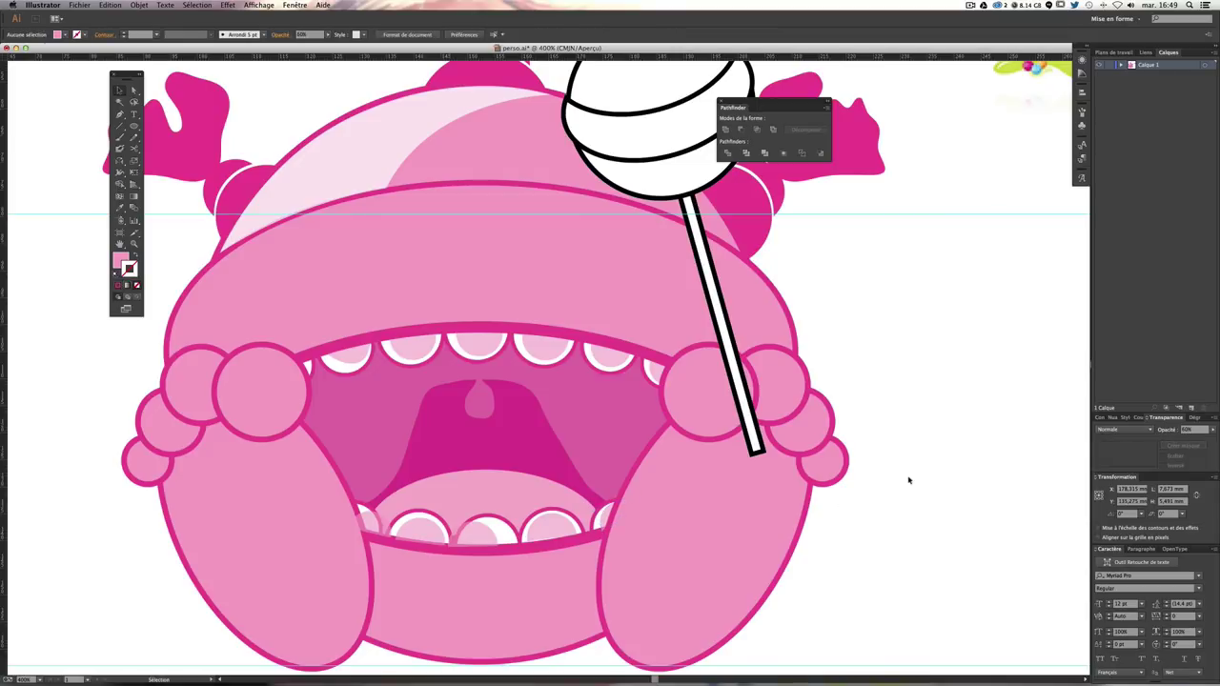
pyautogui.click(548, 531)
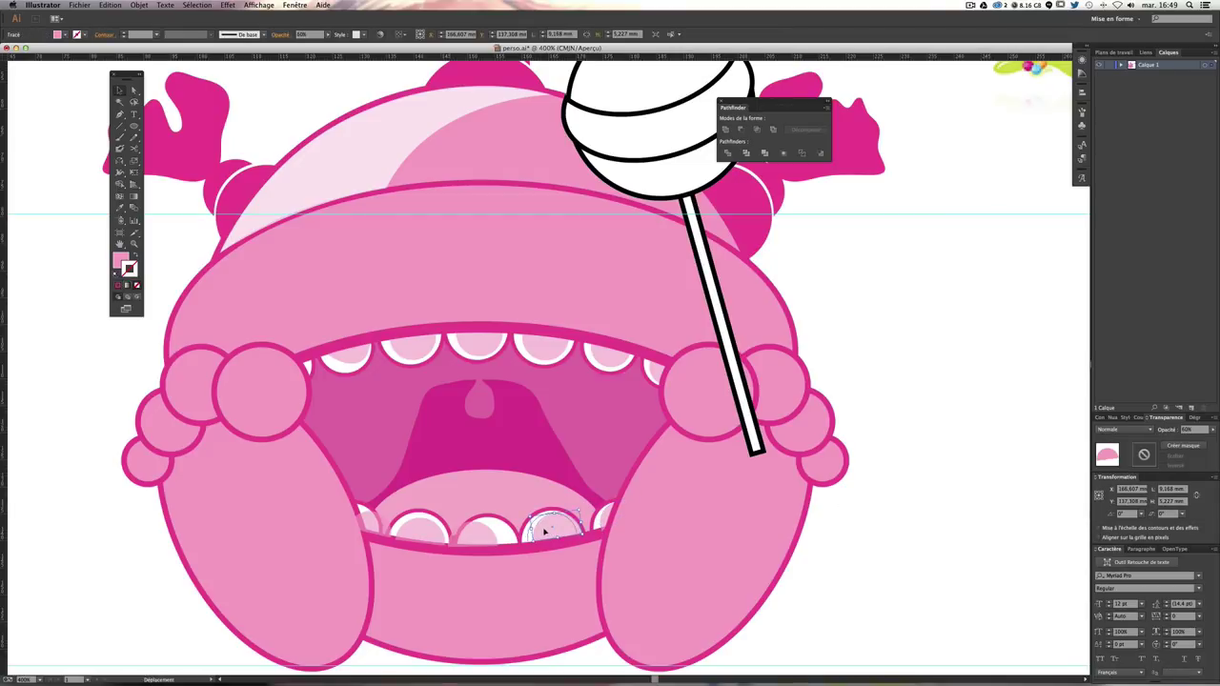
pyautogui.click(493, 534)
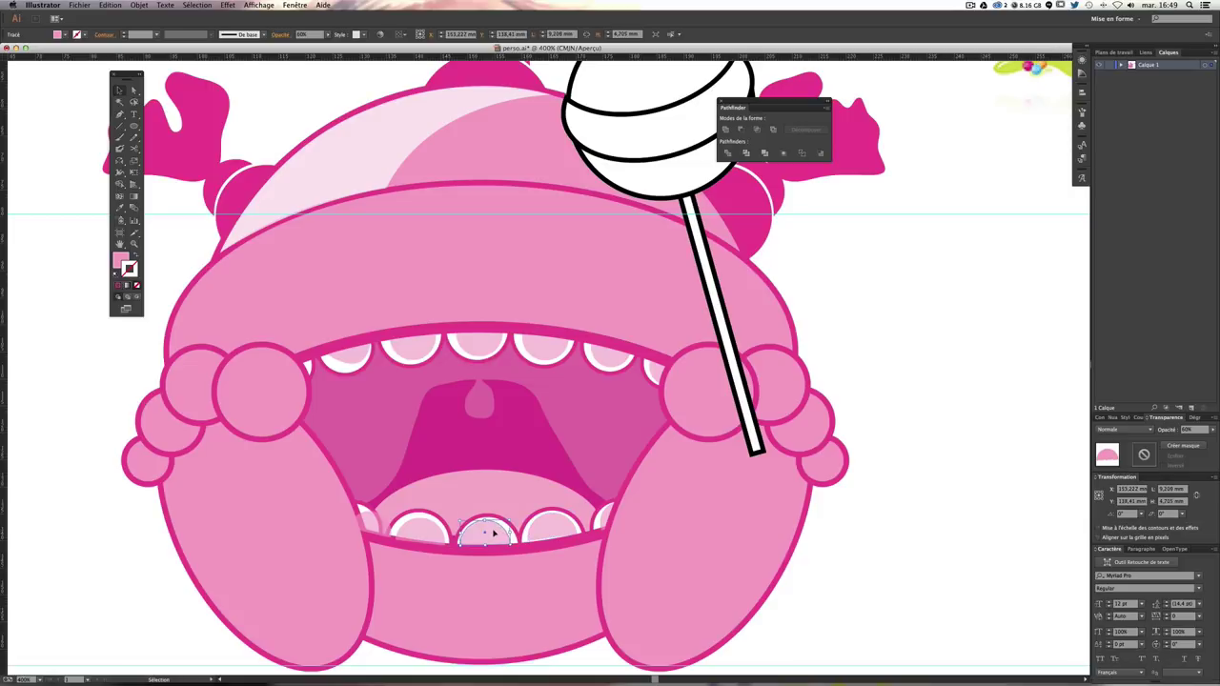
pyautogui.click(419, 527)
pyautogui.click(373, 524)
pyautogui.click(1031, 469)
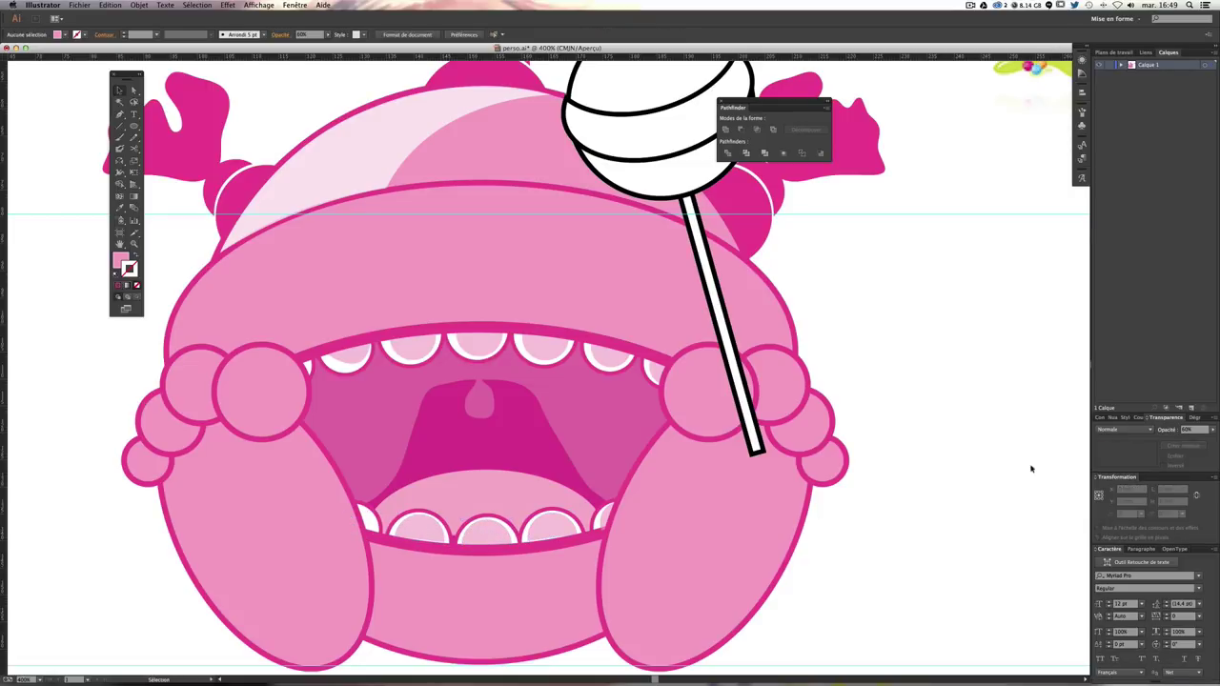
pyautogui.click(603, 522)
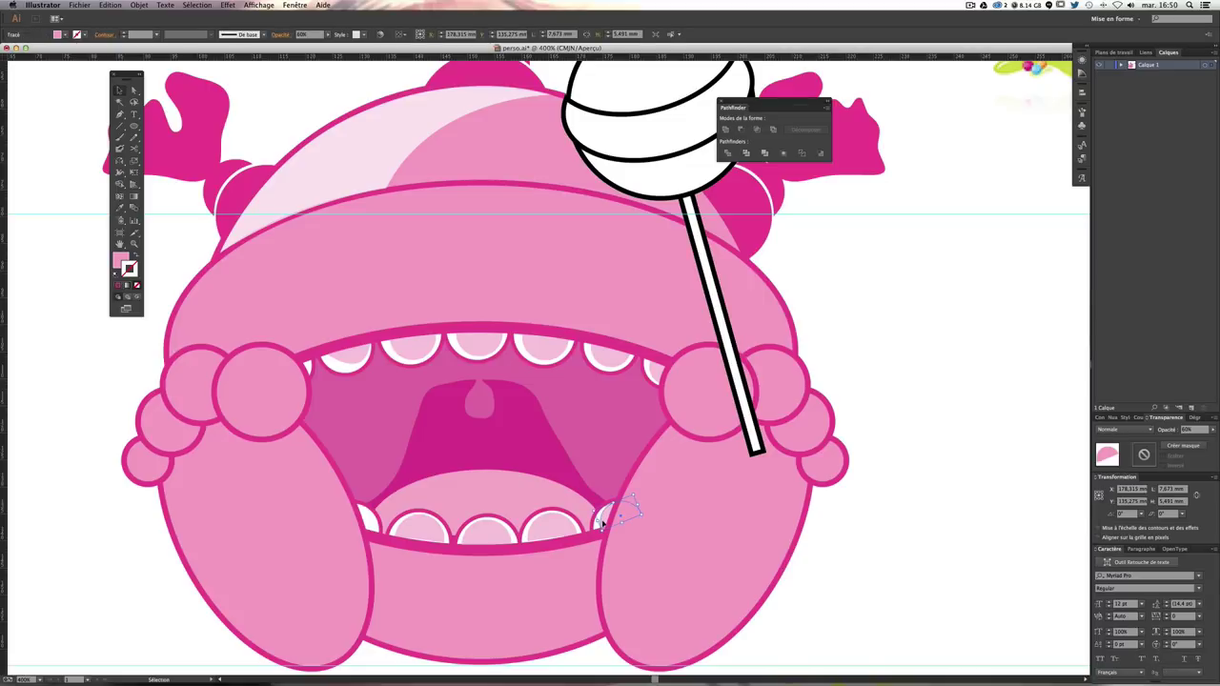
# Step: Zoom out to the full artboard, then zoom in close on the lower teeth
pyautogui.hotkey('ctrl', 'shift', 'a')
pyautogui.hotkey('ctrl', '0')
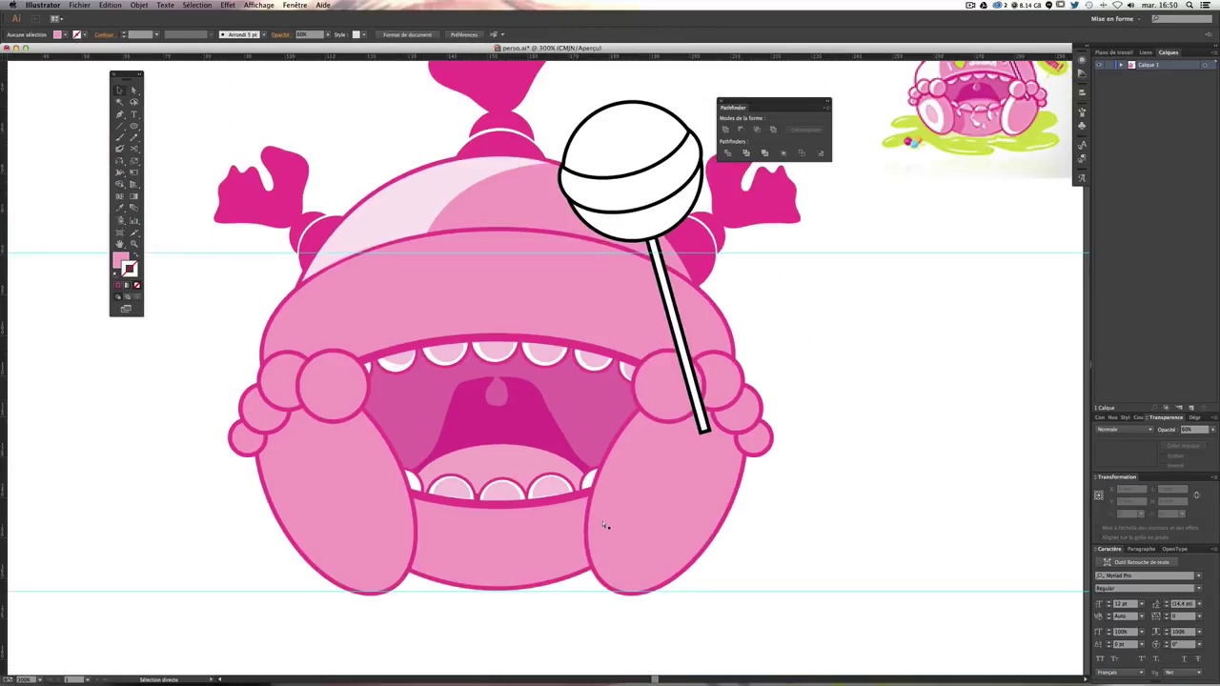
pyautogui.hotkey('ctrl', '+')
pyautogui.hotkey('ctrl', '-')
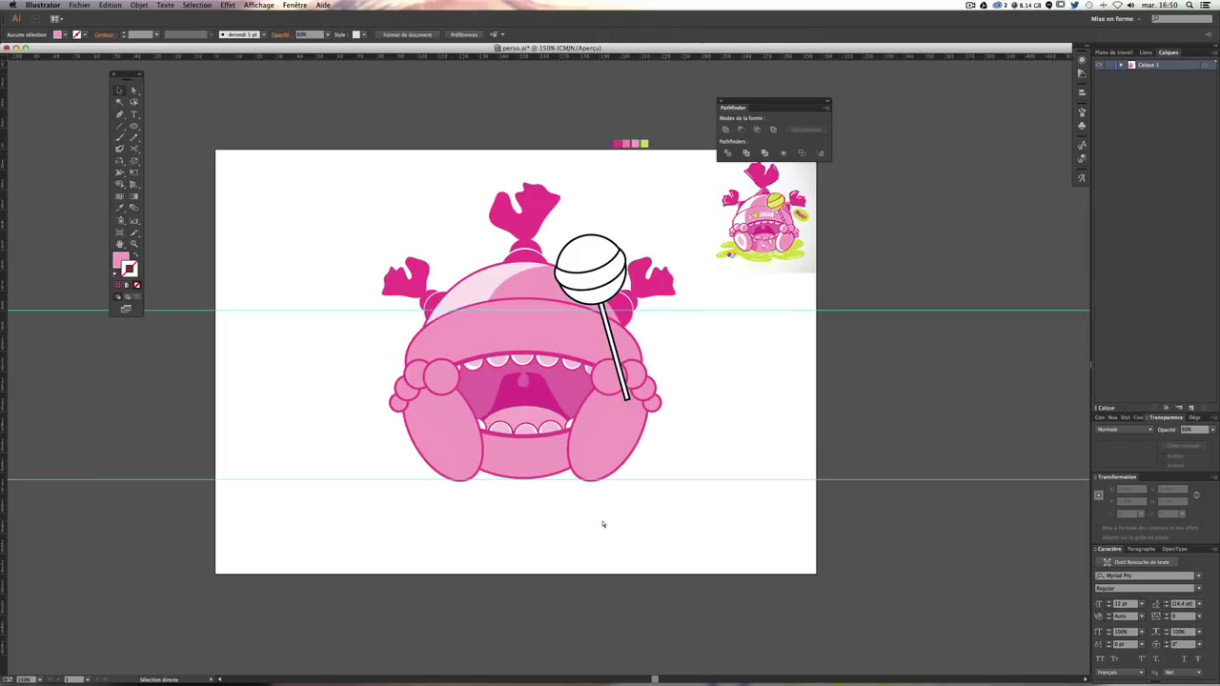
pyautogui.hotkey('ctrl', 'z')
pyautogui.hotkey('ctrl', '+')
pyautogui.hotkey('ctrl', '+')
pyautogui.click(779, 488)
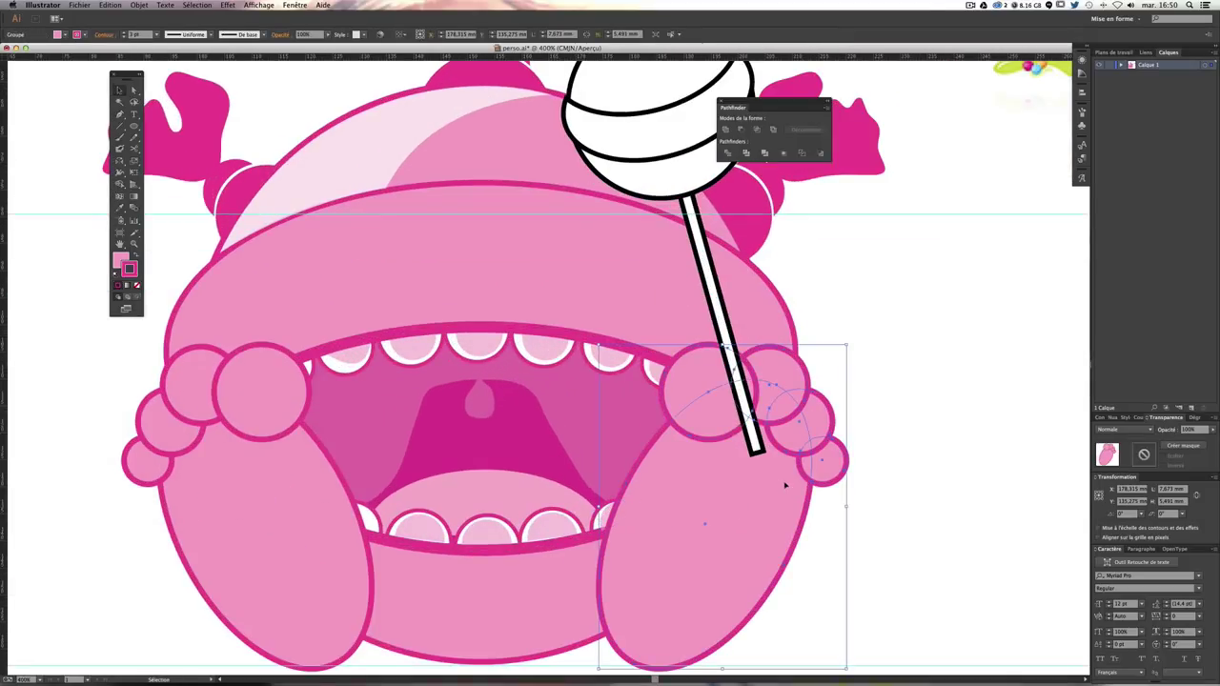
pyautogui.hotkey('ctrl', '+')
pyautogui.scroll(-2, 787, 491)
pyautogui.scroll(-5, 762, 438)
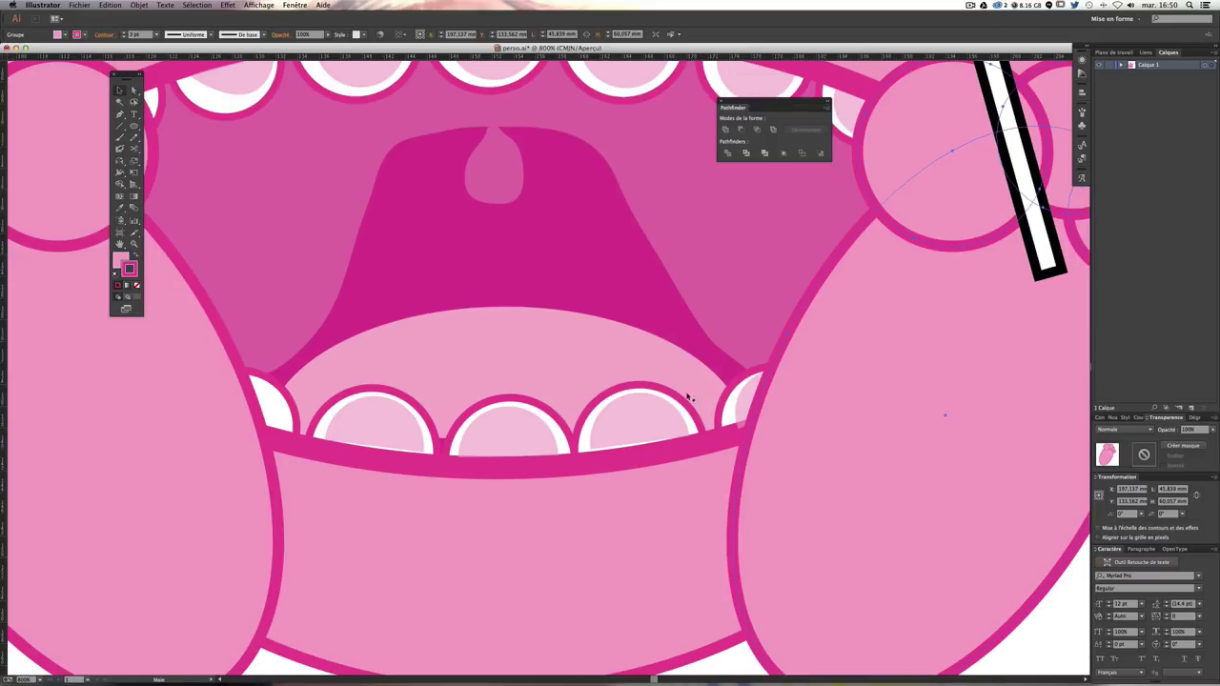
# Step: Make the small lower-left tooth opaque white and paint a pale pink stroke over it
pyautogui.click(740, 399)
pyautogui.hotkey('ctrl', 'z')
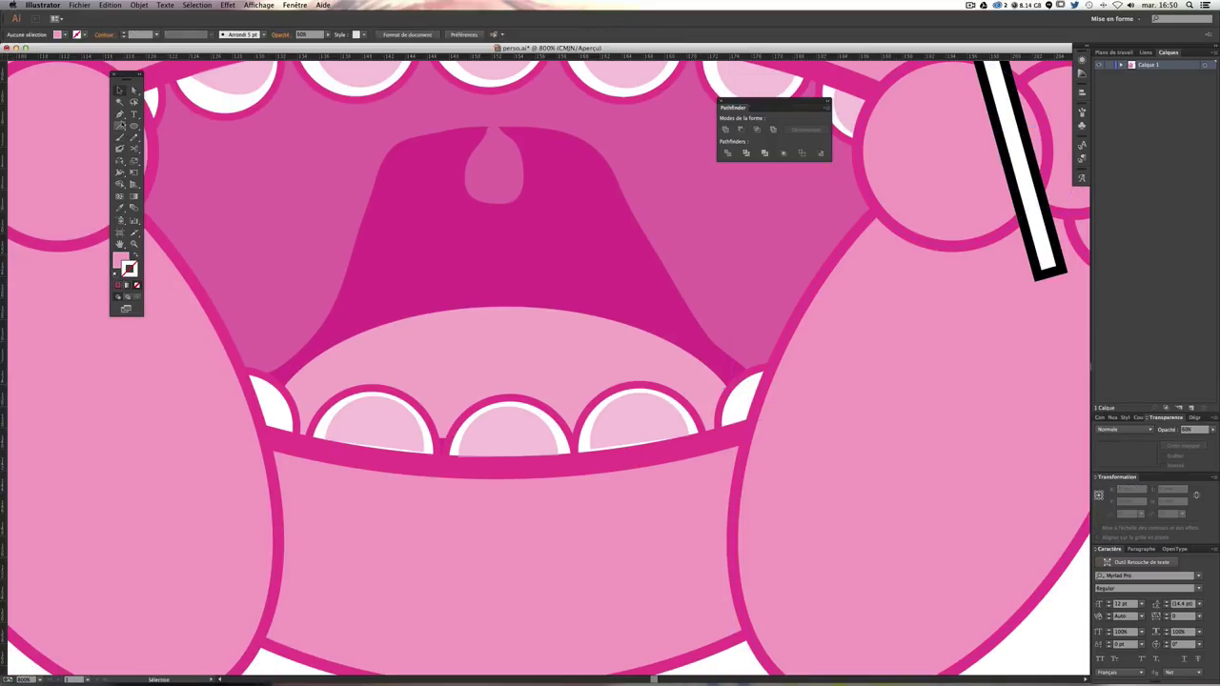
pyautogui.click(120, 138)
pyautogui.moveTo(253, 376); pyautogui.dragTo(259, 408)
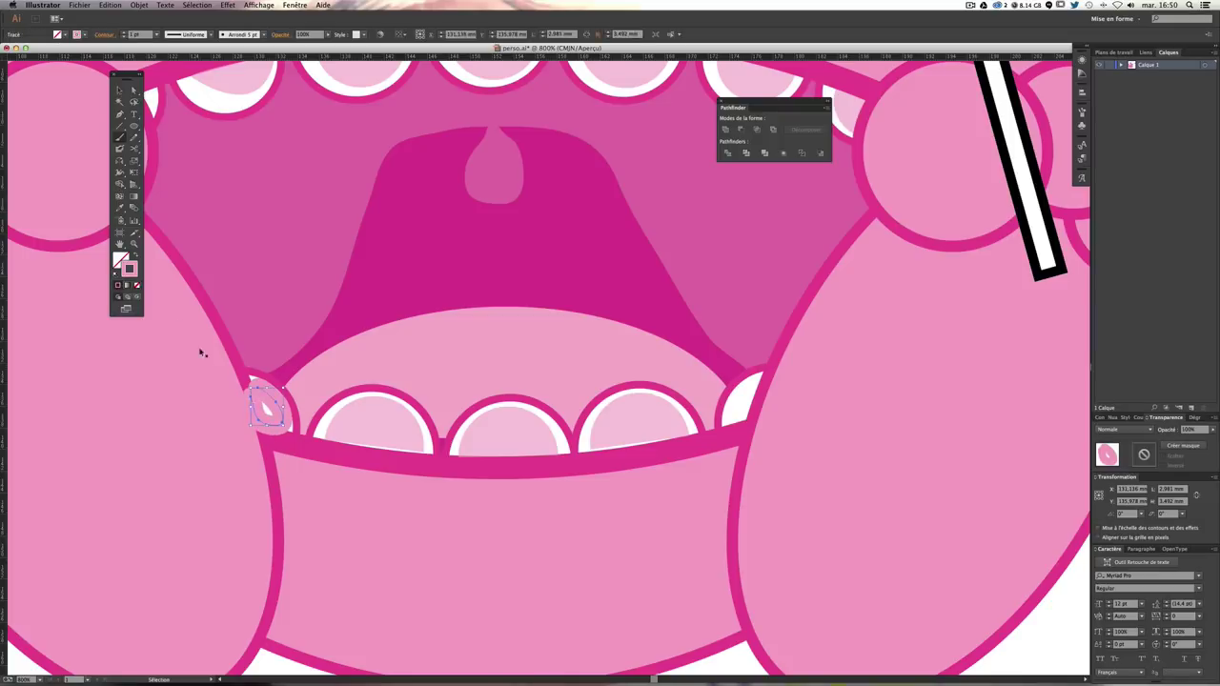
pyautogui.hotkey('ctrl', 'z')
pyautogui.click(137, 254)
pyautogui.moveTo(270, 419); pyautogui.dragTo(284, 415)
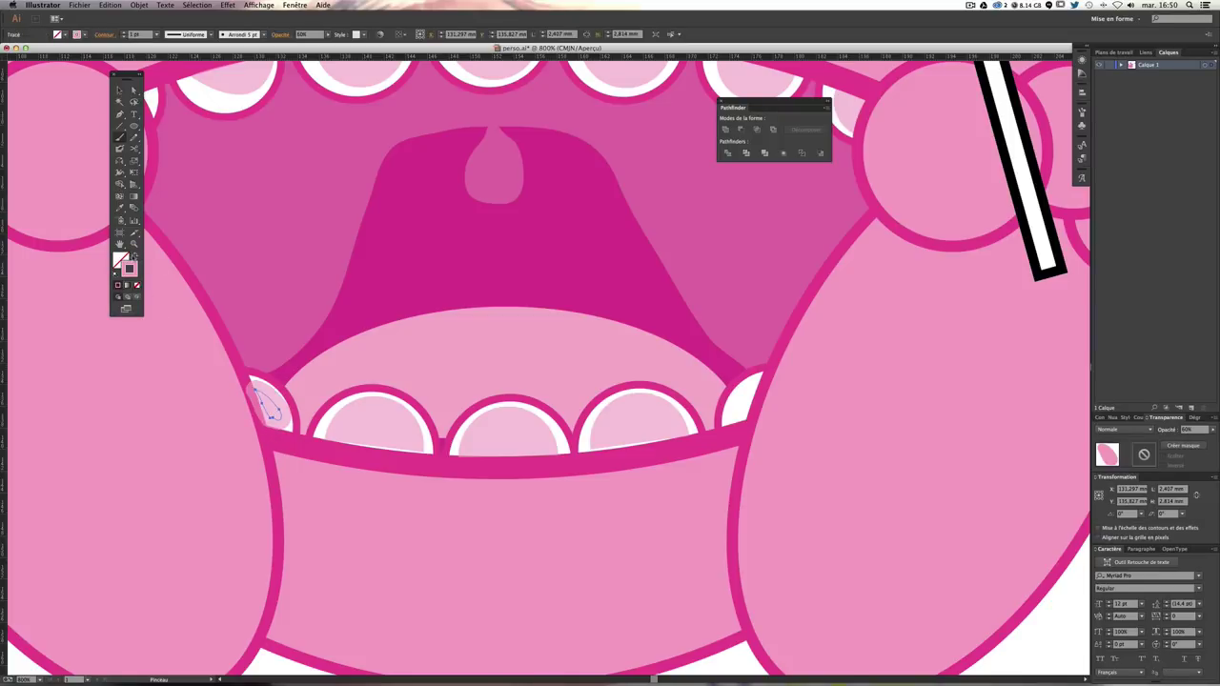
pyautogui.click(137, 254)
# Step: Fit the pink stroke inside the tooth, making it taller and narrower
pyautogui.click(121, 89)
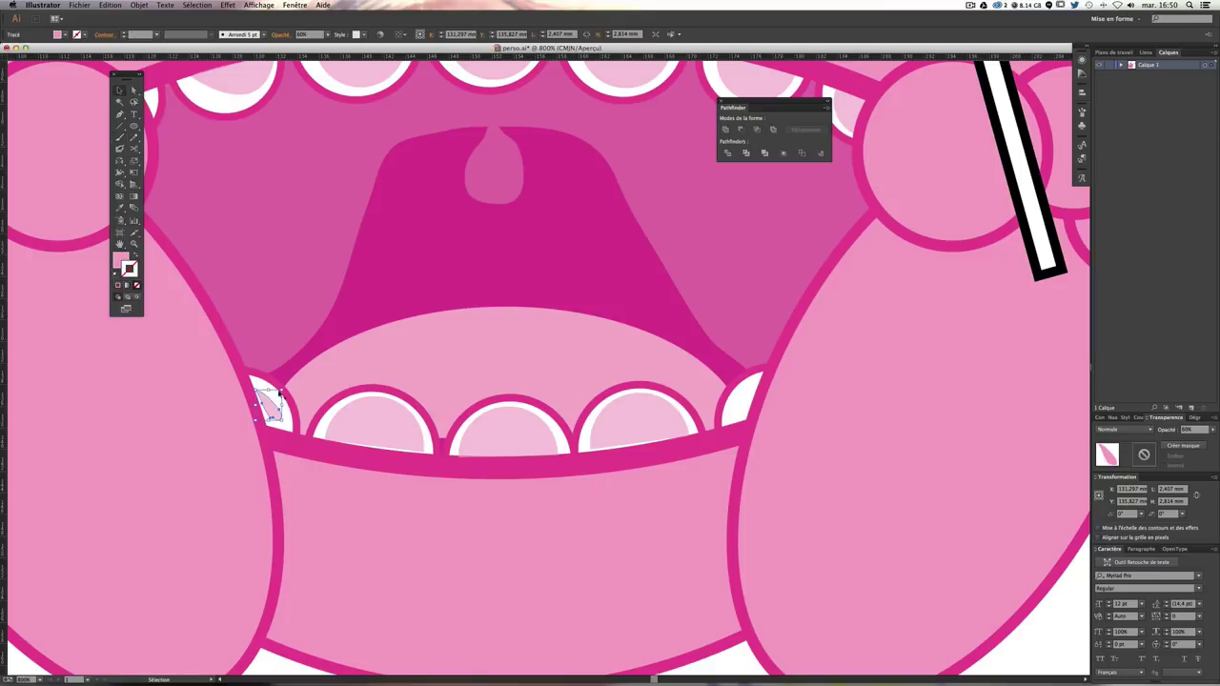
pyautogui.moveTo(272, 408); pyautogui.dragTo(277, 404)
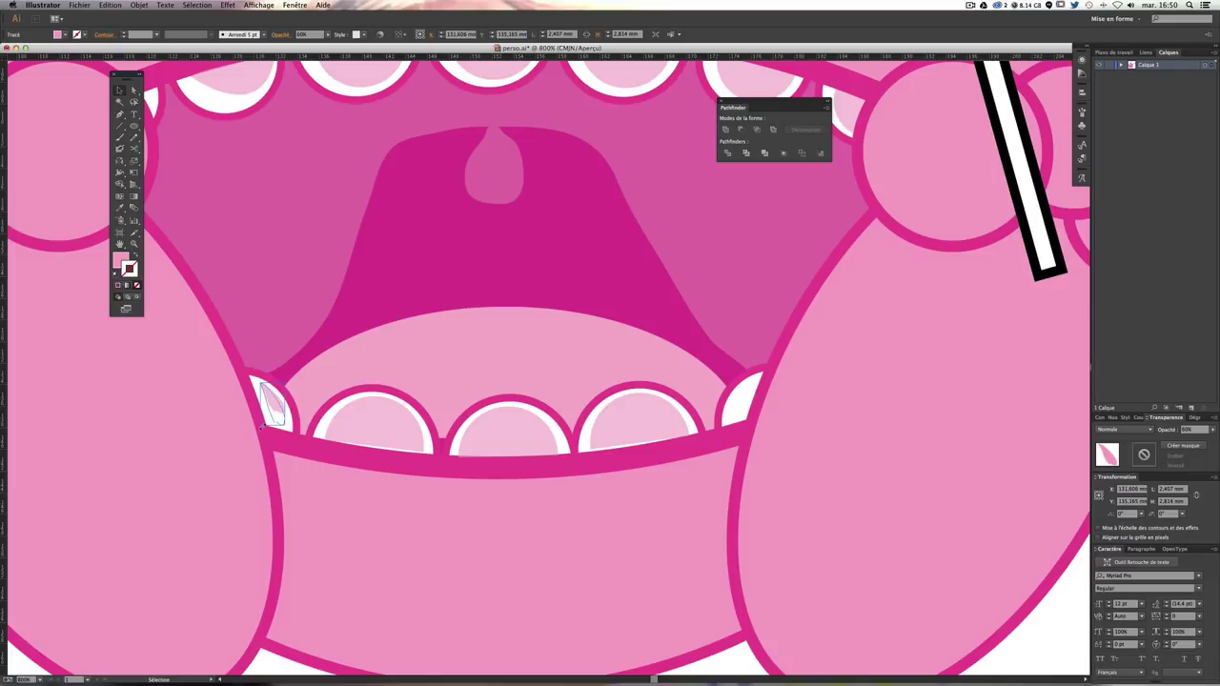
pyautogui.moveTo(285, 408)
pyautogui.mouseDown()
pyautogui.moveTo(289, 426)
pyautogui.moveTo(753, 415)
pyautogui.moveTo(748, 400)
pyautogui.moveTo(758, 437)
pyautogui.mouseUp()
pyautogui.click(1061, 619)
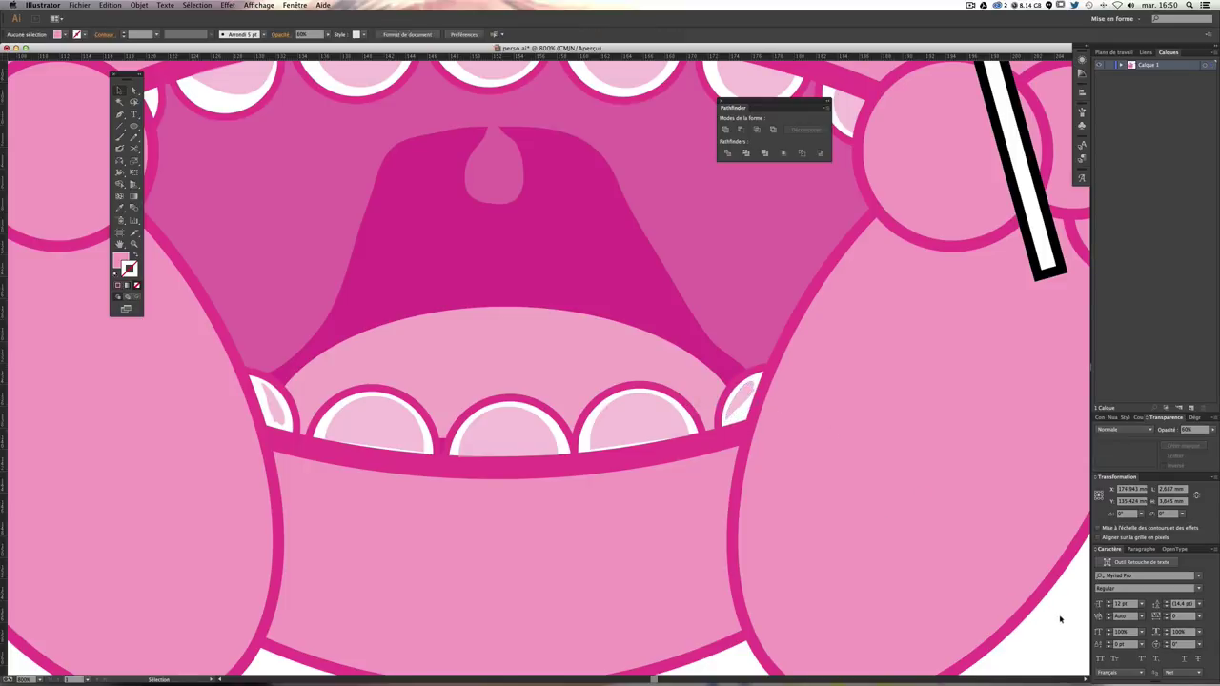
pyautogui.hotkey('ctrl', '-')
pyautogui.hotkey('ctrl', '-')
pyautogui.hotkey('ctrl', '-')
pyautogui.hotkey('ctrl', '-')
pyautogui.press('-')
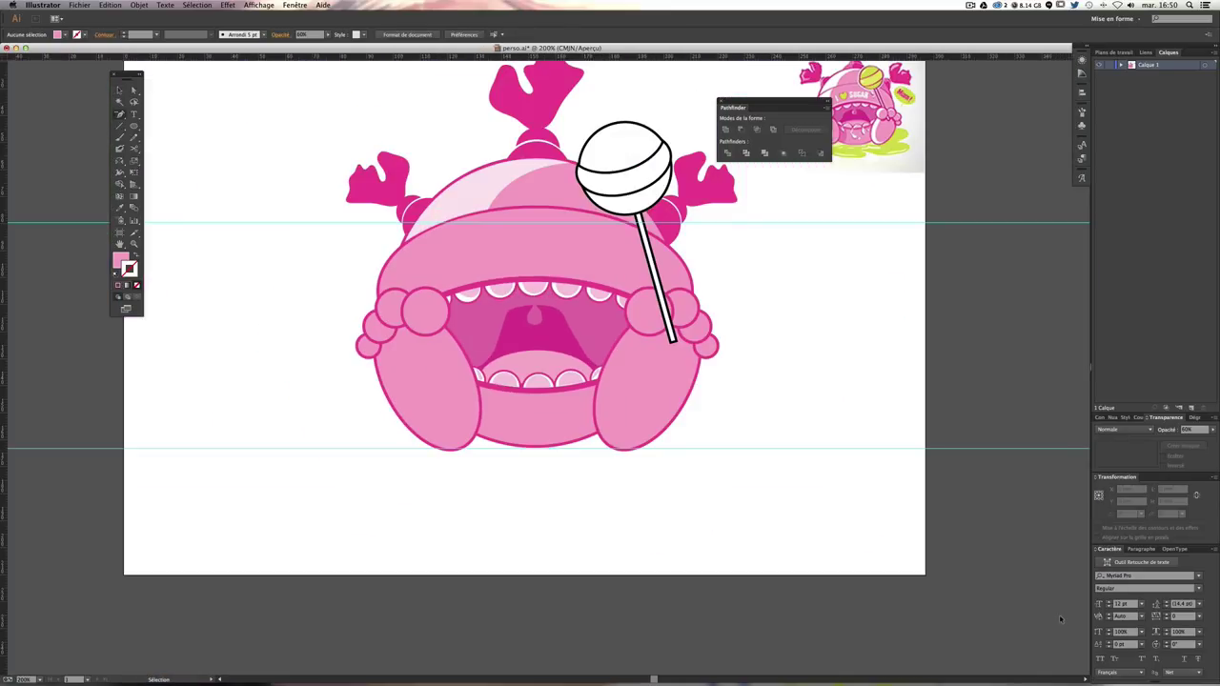
pyautogui.hotkey('ctrl', '+')
pyautogui.hotkey('ctrl', '-')
pyautogui.hotkey('ctrl', '+')
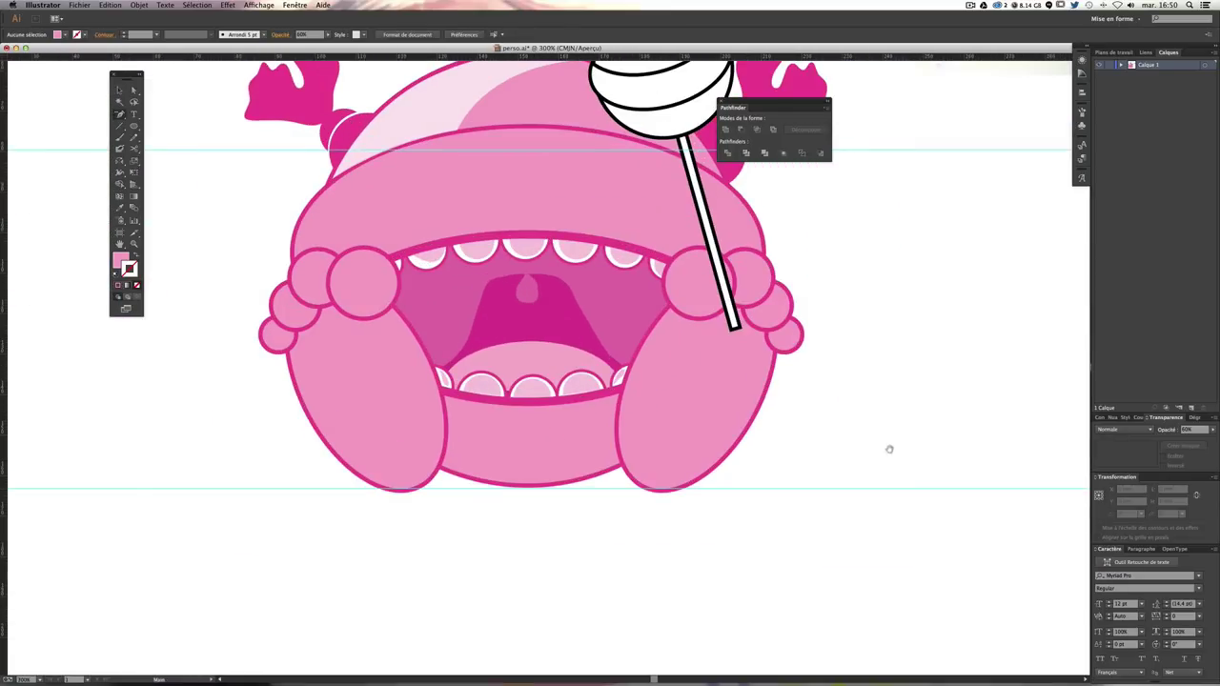
pyautogui.scroll(5, 819, 429)
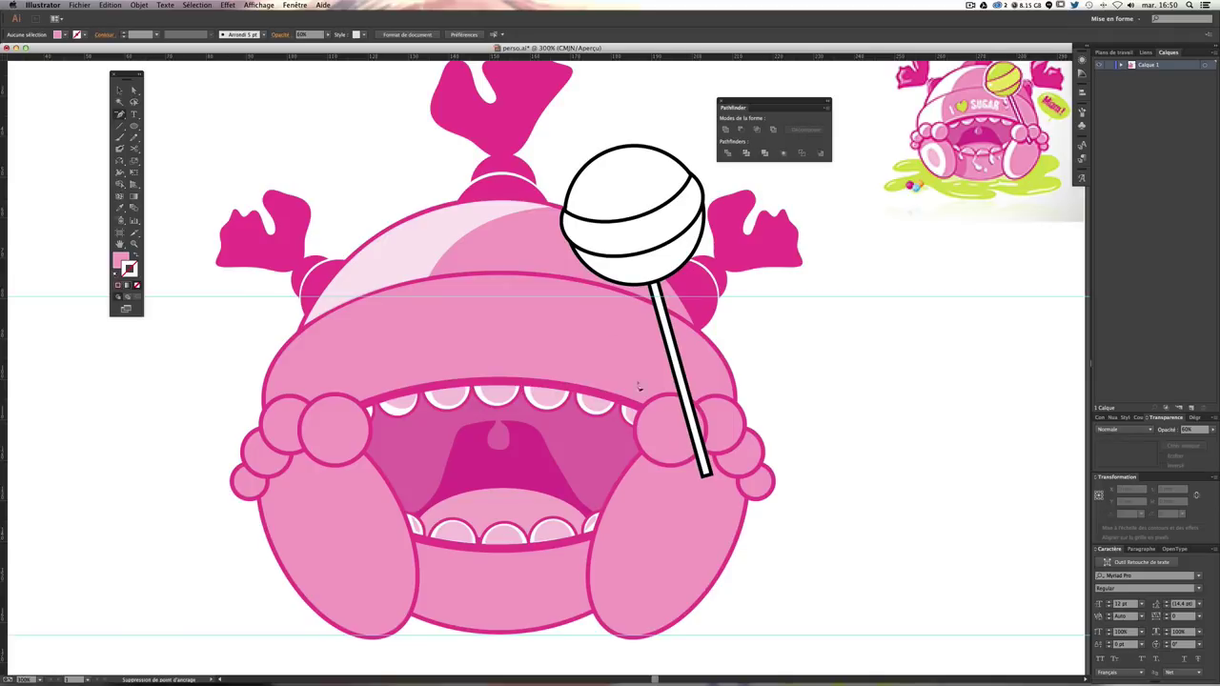
pyautogui.scroll(-1, 528, 358)
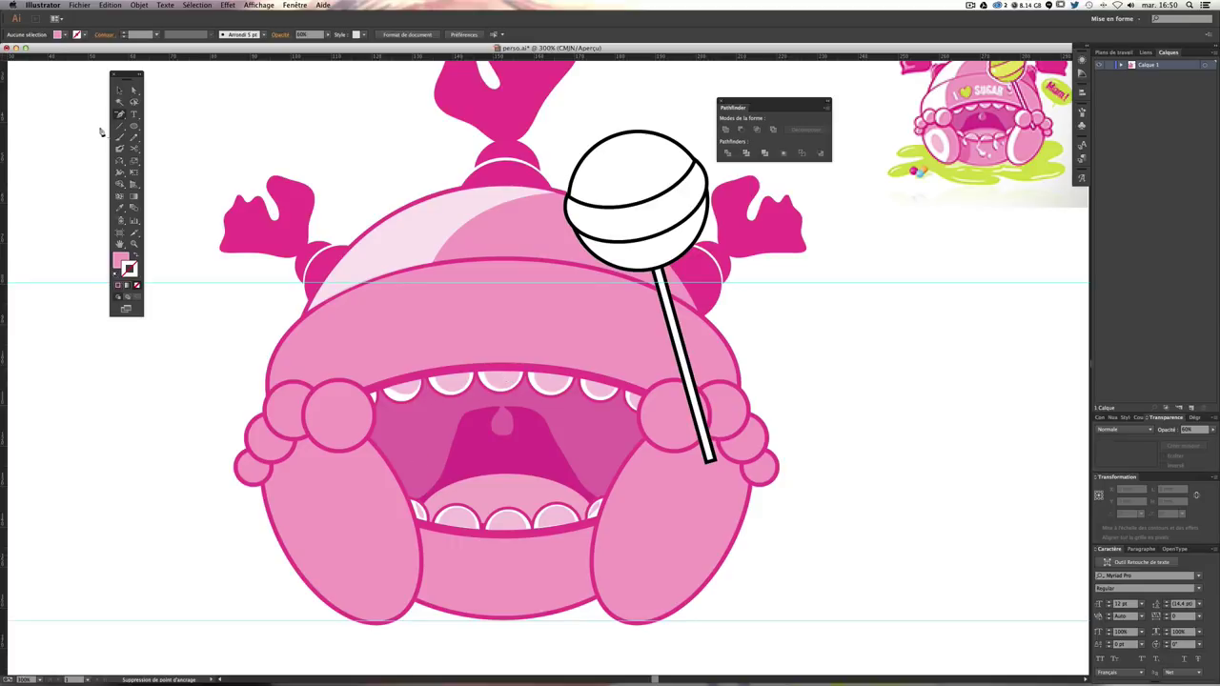
pyautogui.click(120, 90)
pyautogui.press('super+plus')
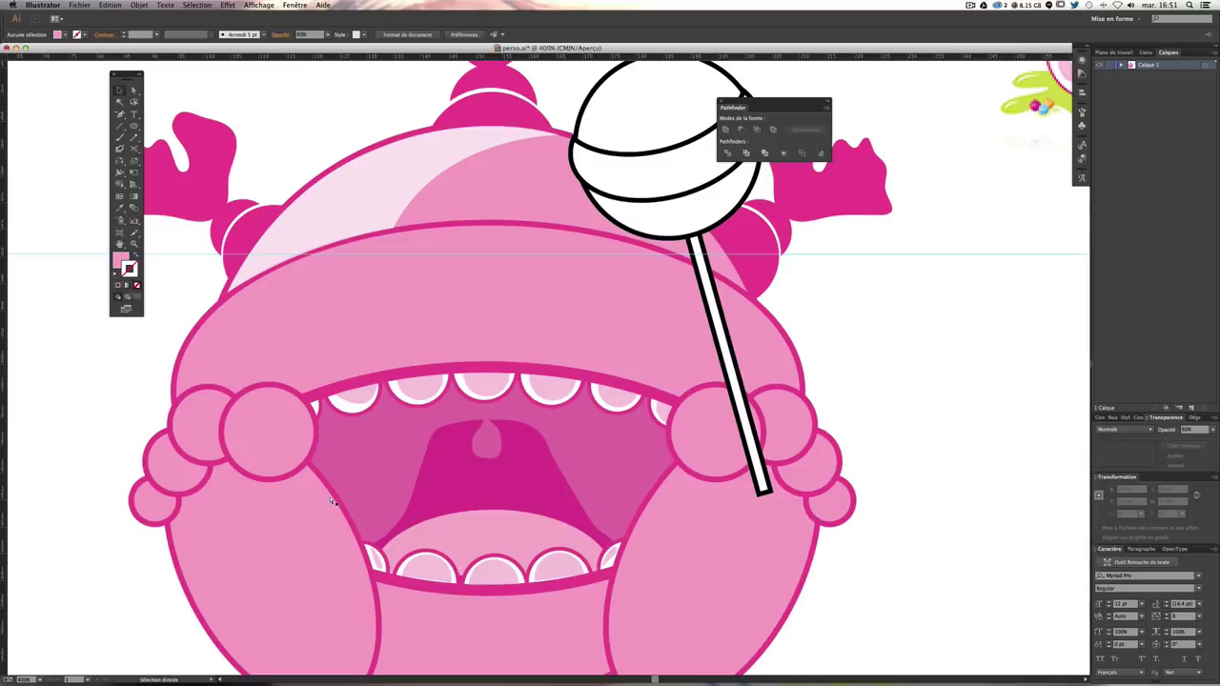
# Step: Set a white fill and choose the Pen tool, framing the left hand
pyautogui.click(121, 258)
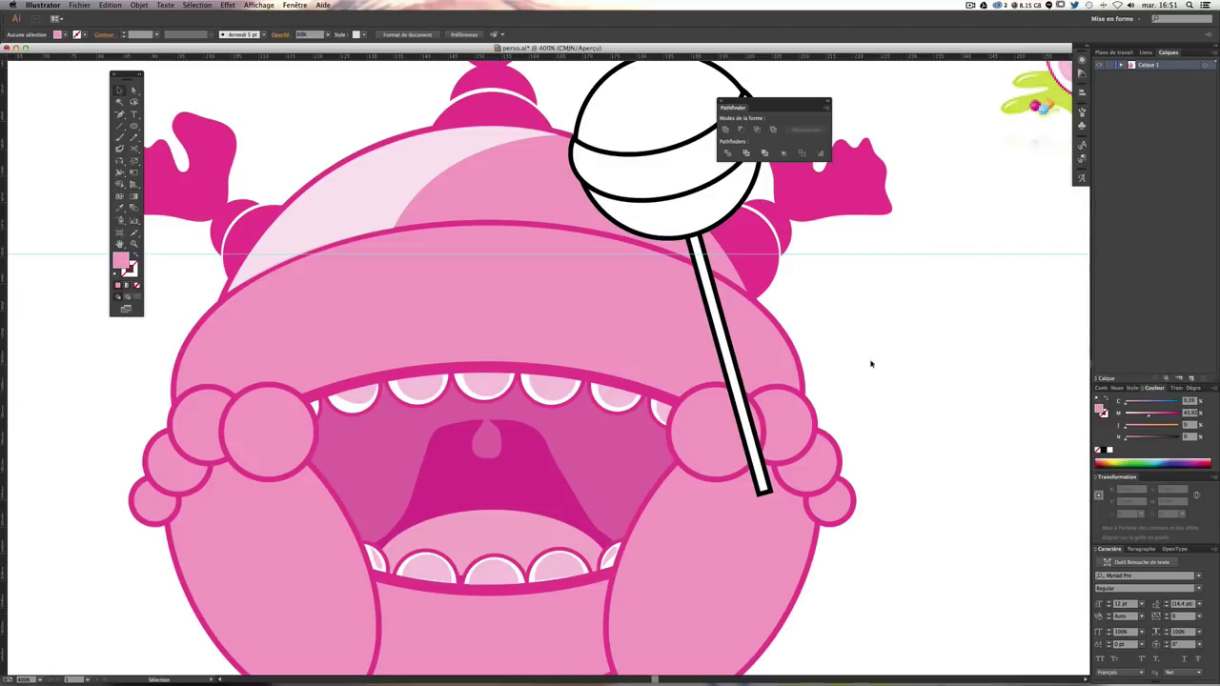
pyautogui.click(1108, 451)
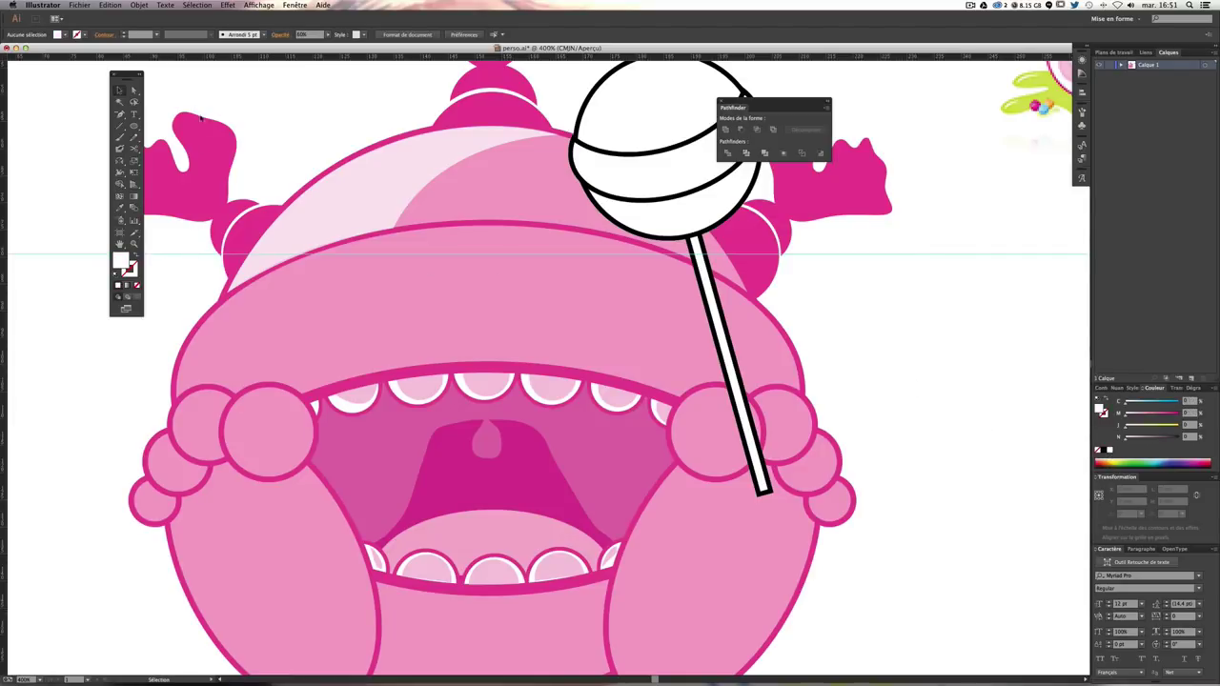
pyautogui.click(125, 115)
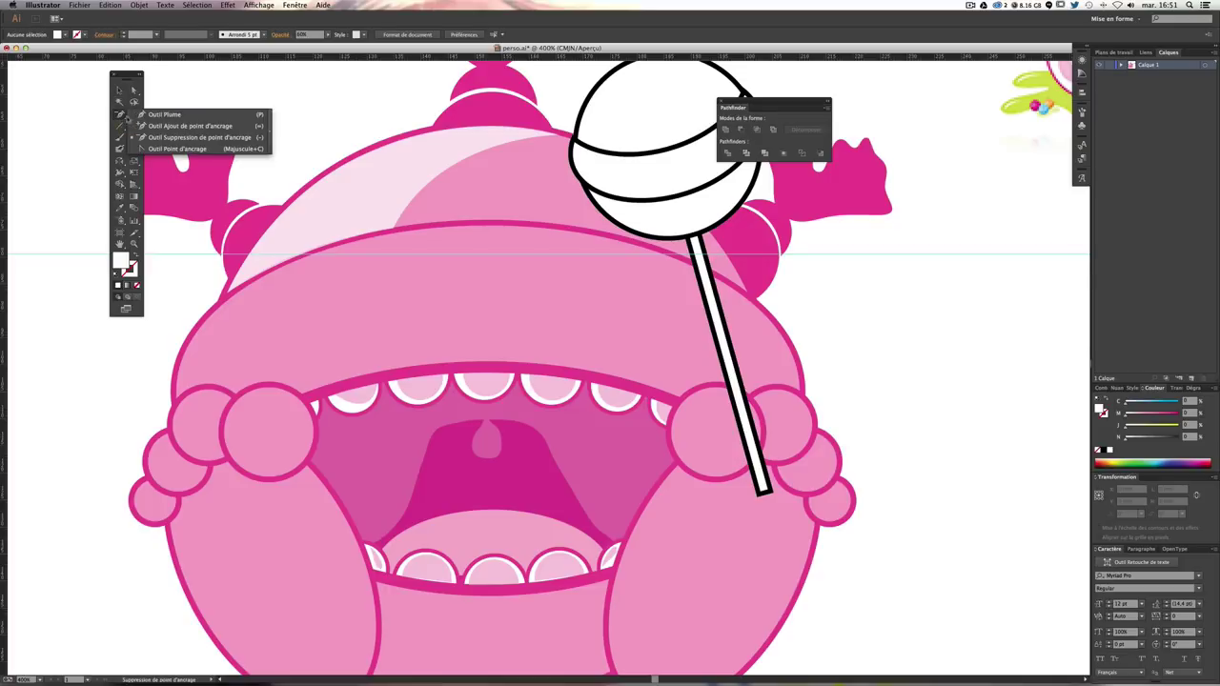
pyautogui.click(164, 114)
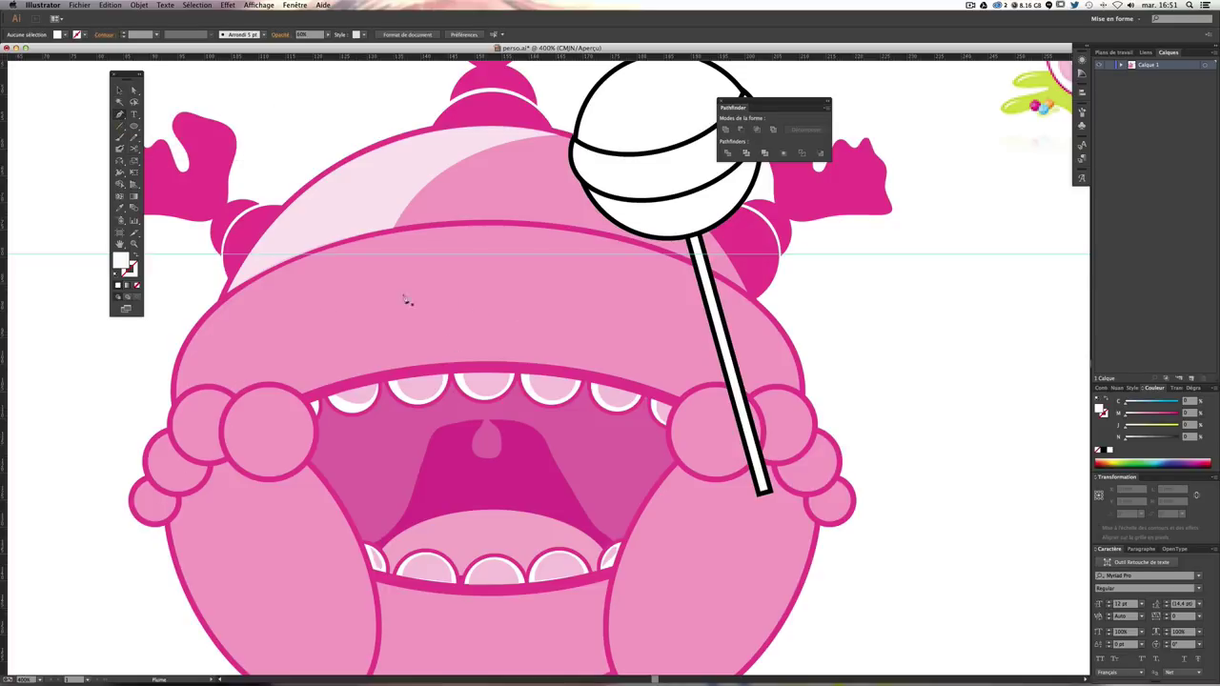
pyautogui.moveTo(758, 310)
pyautogui.mouseDown()
pyautogui.moveTo(581, 411)
pyautogui.moveTo(644, 398)
pyautogui.mouseUp()
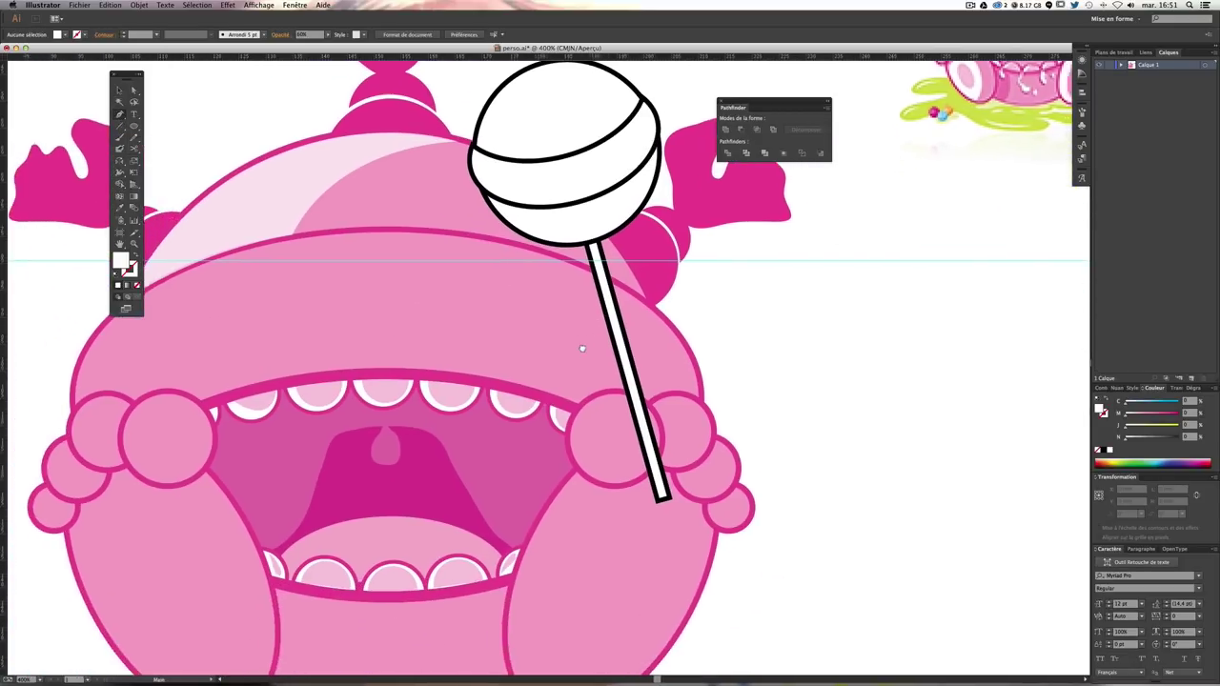
pyautogui.press('super+minus')
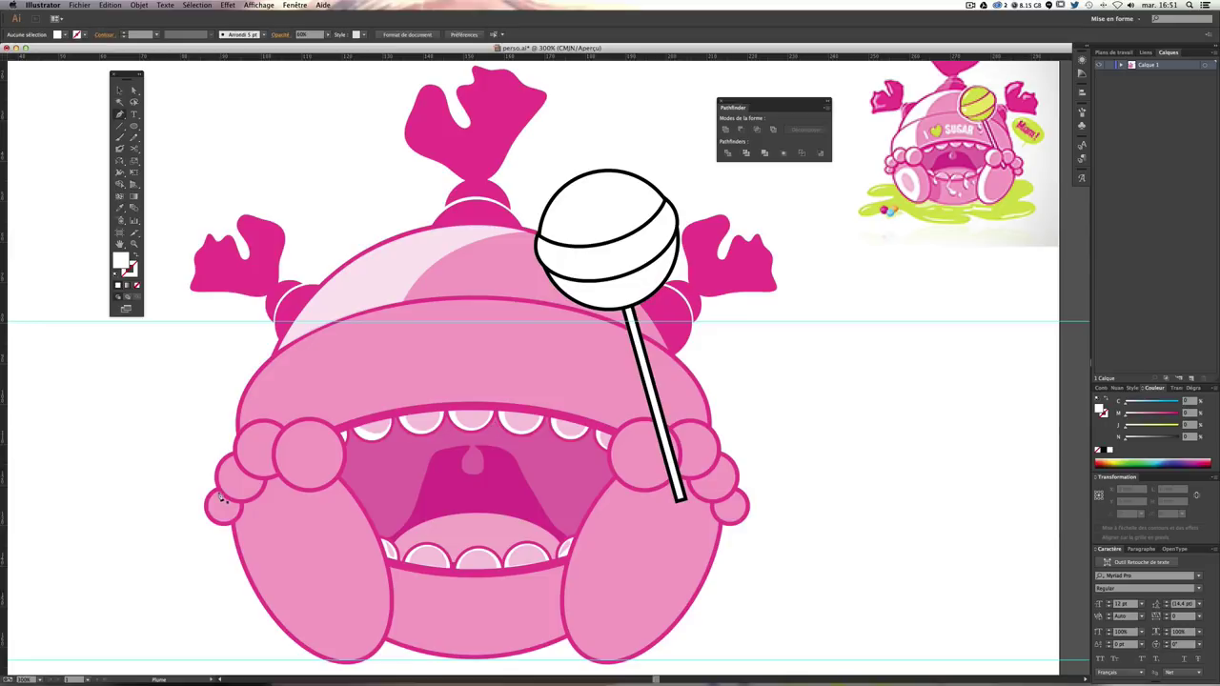
# Step: Draw a small closed white highlight on the outer finger bubble
pyautogui.click(215, 515)
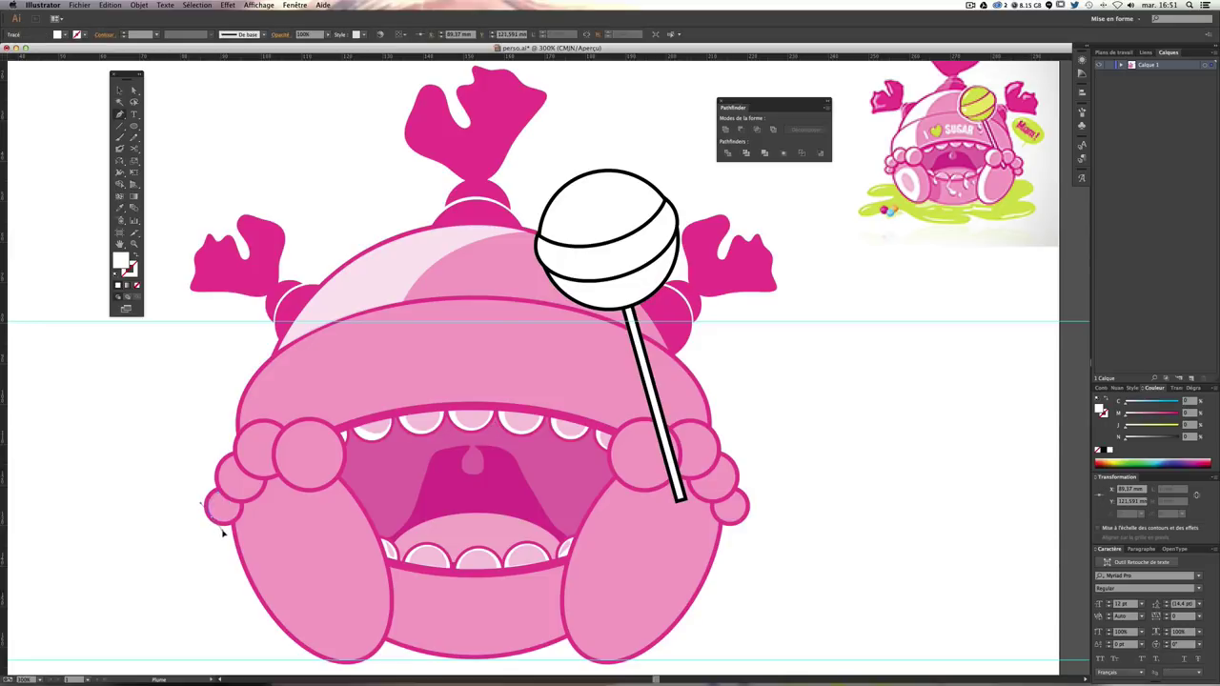
pyautogui.click(219, 534)
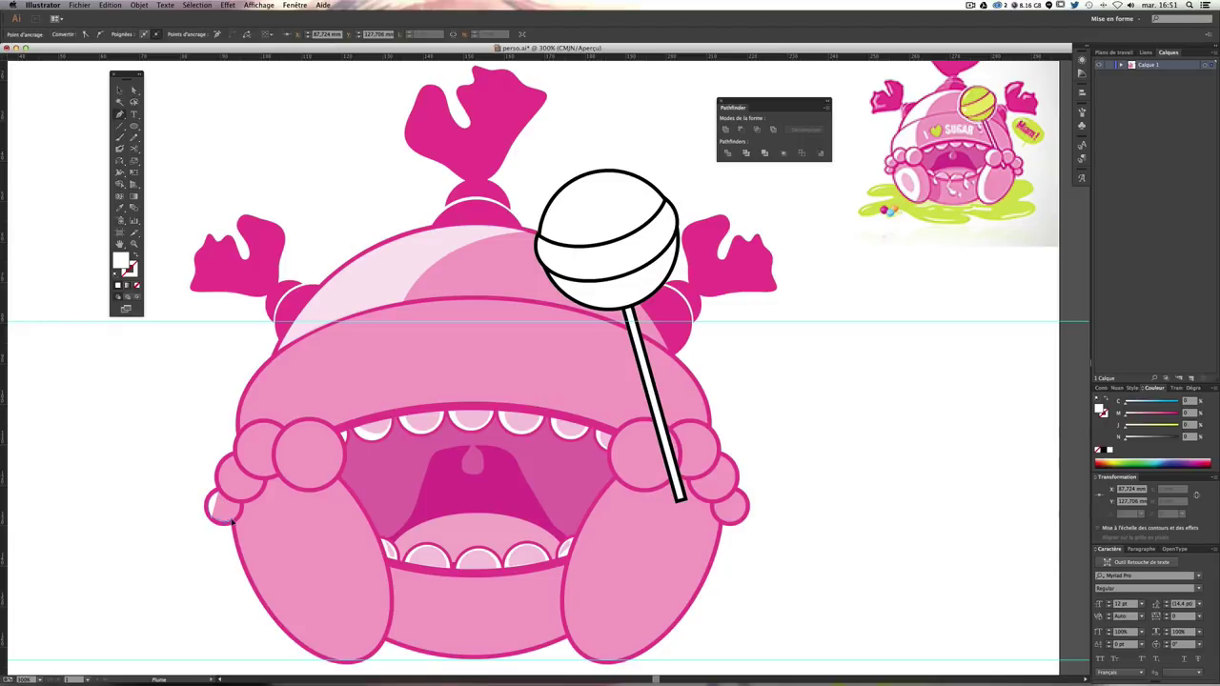
pyautogui.click(229, 524)
pyautogui.keyDown('super'); pyautogui.click(136, 471); pyautogui.keyUp('super')
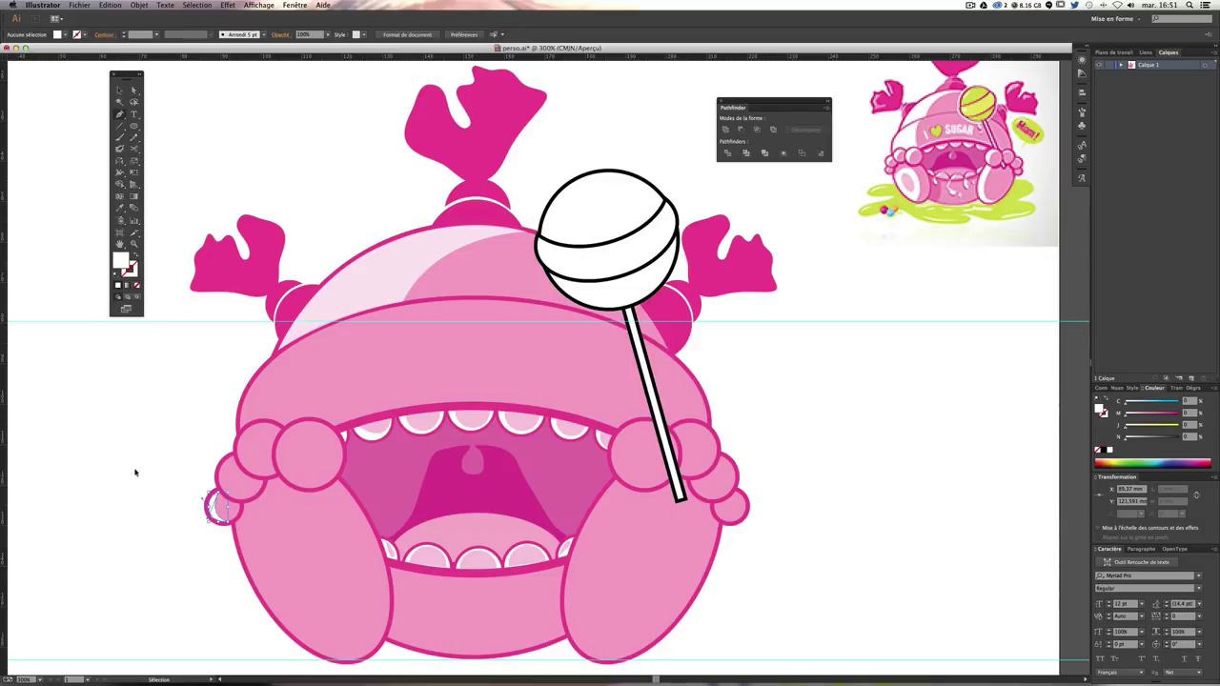
# Step: Draw a white highlight on the next finger bubble, undoing a misplaced anchor
pyautogui.moveTo(249, 478); pyautogui.dragTo(313, 510)
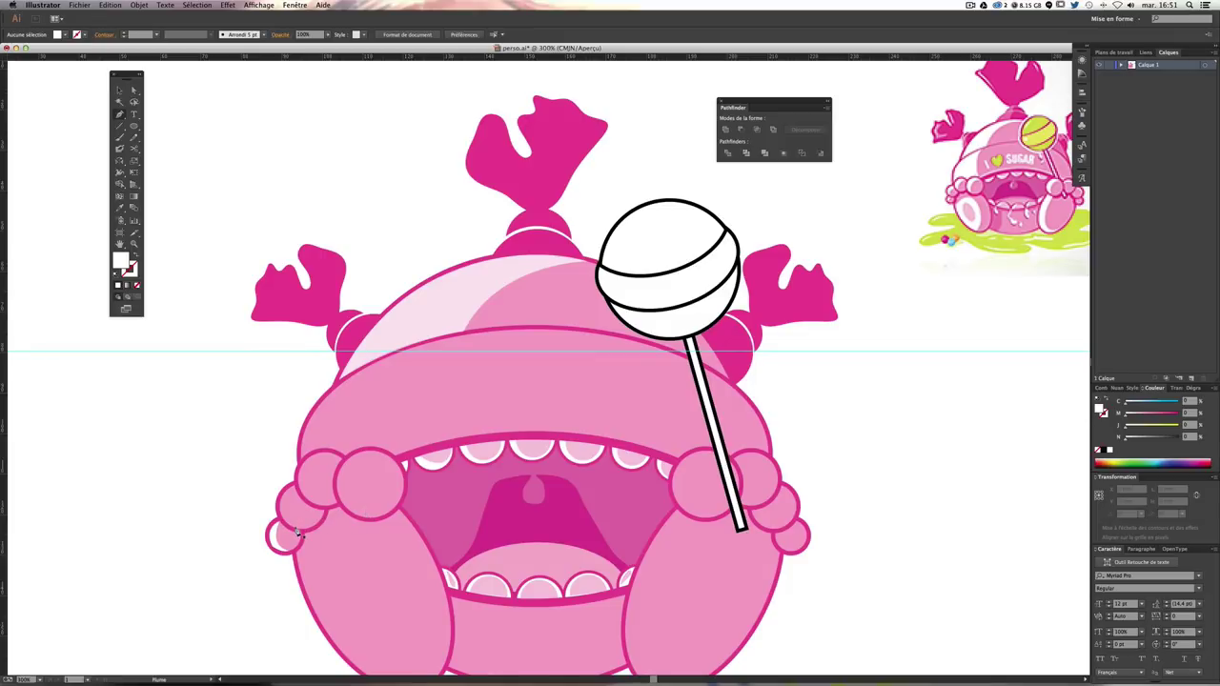
pyautogui.click(296, 530)
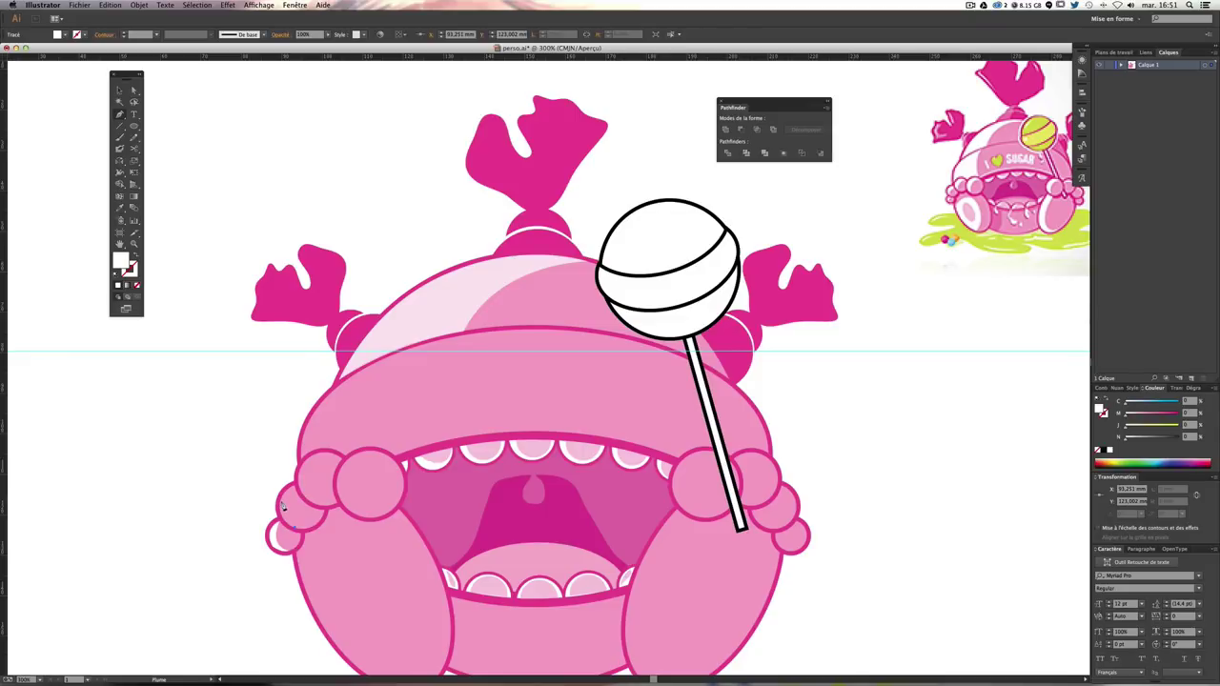
pyautogui.click(287, 478)
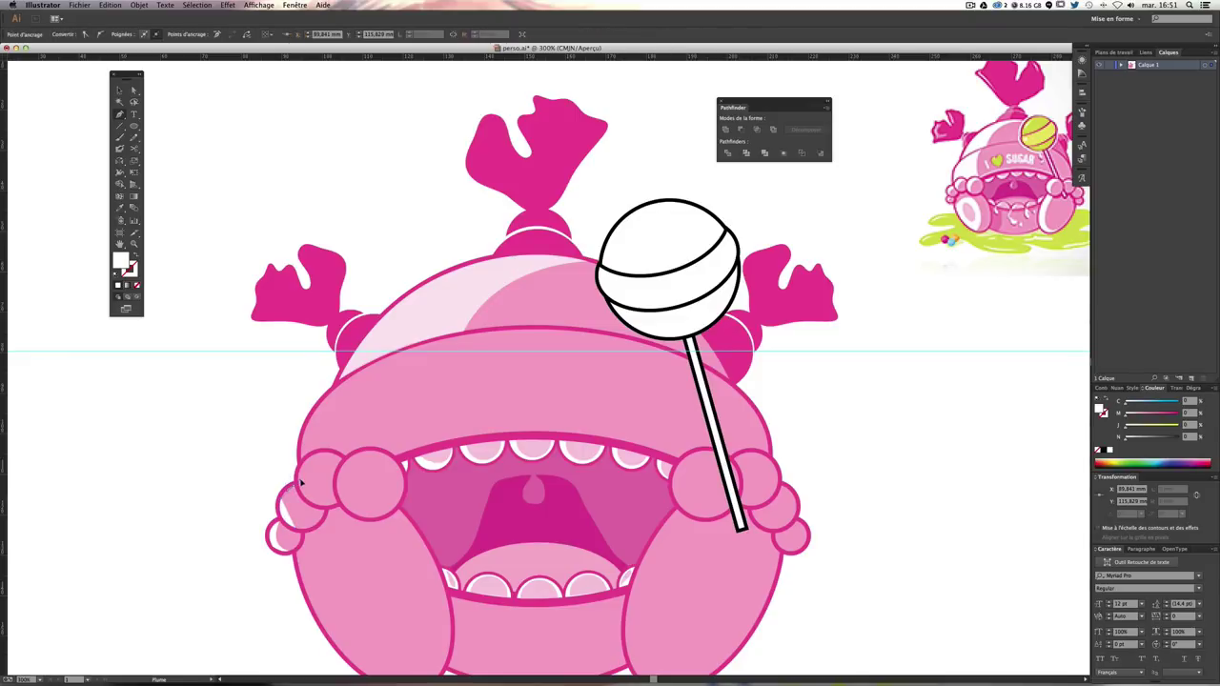
pyautogui.click(295, 484)
pyautogui.hotkey('ctrl', 'z')
pyautogui.keyDown('ctrl'); pyautogui.click(185, 498); pyautogui.keyUp('ctrl')
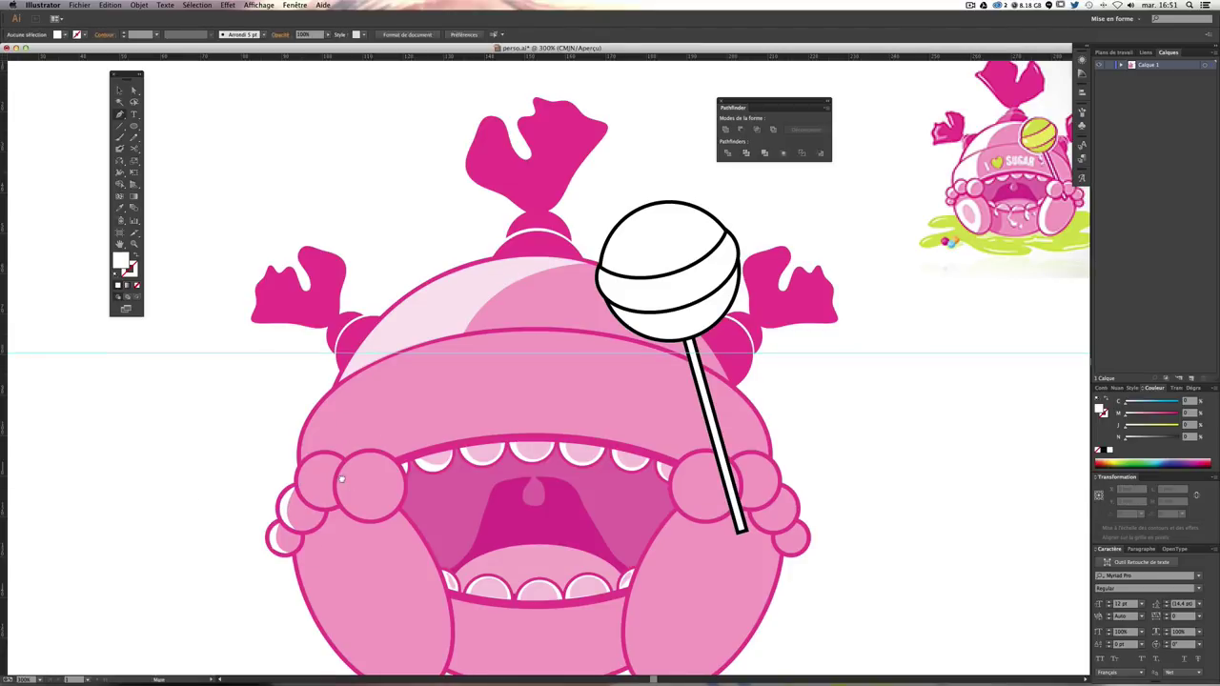
# Step: Draw a curved white highlight on the bubble beside the cheek
pyautogui.scroll(2, 341, 479)
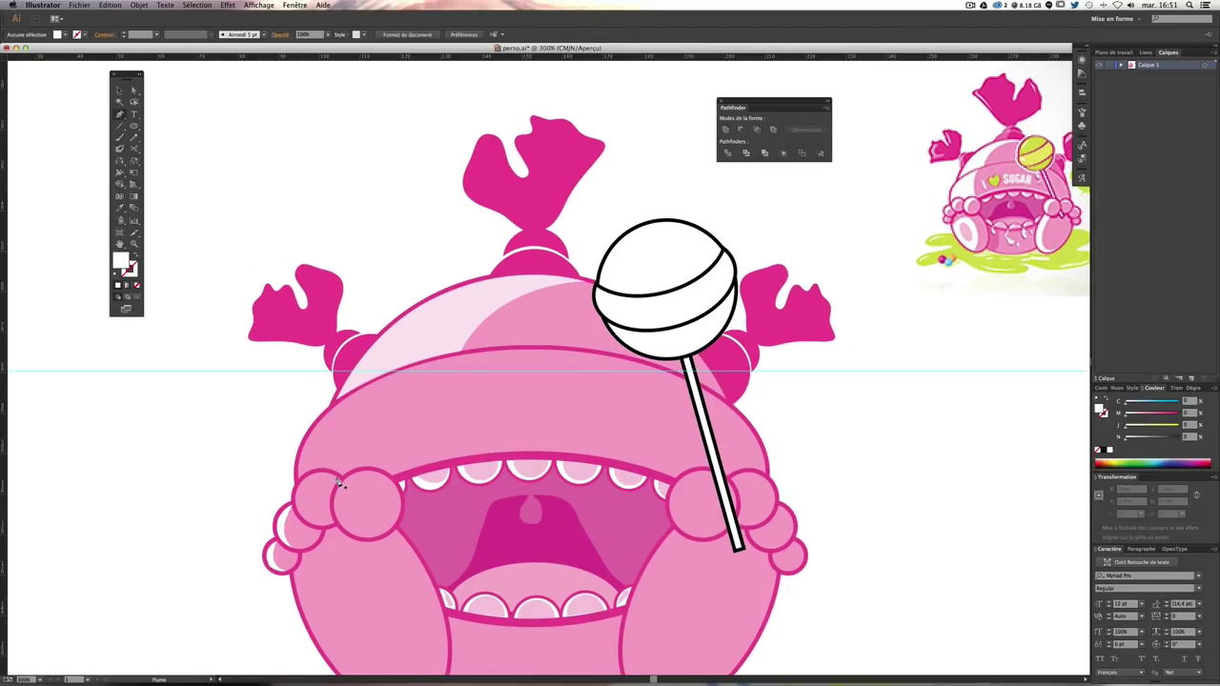
pyautogui.click(337, 480)
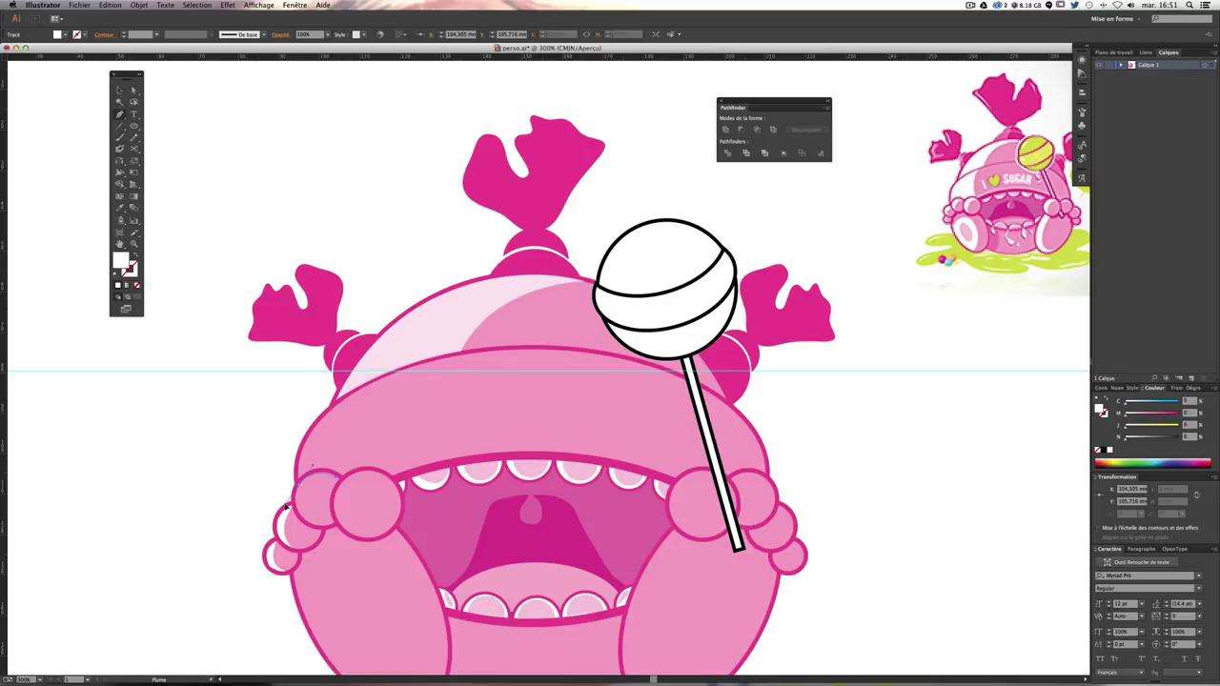
pyautogui.moveTo(285, 505); pyautogui.dragTo(312, 494)
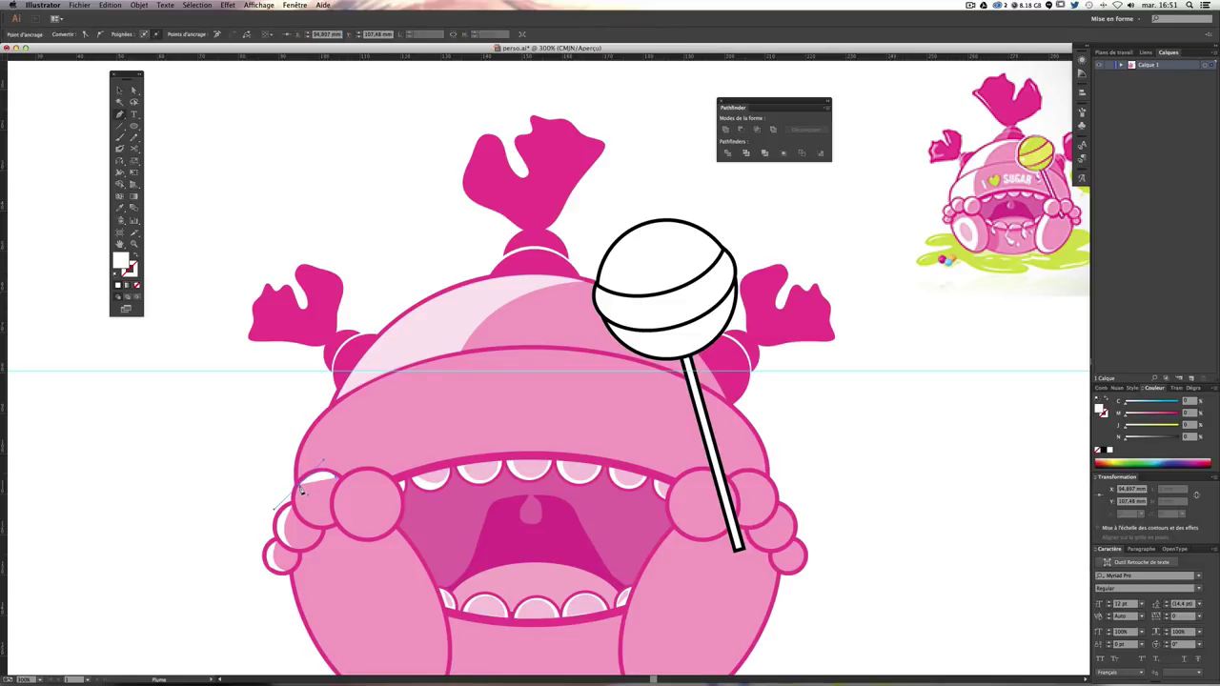
pyautogui.click(310, 524)
pyautogui.click(341, 483)
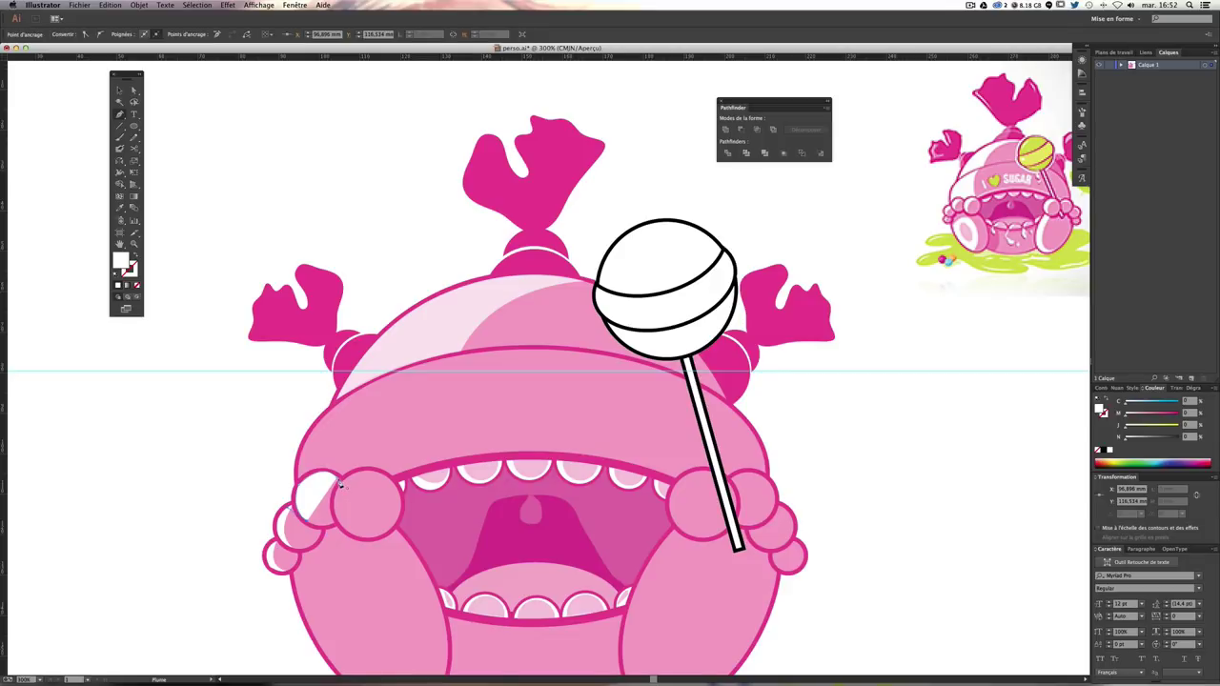
pyautogui.hotkey('ctrl', 'shift', 'a')
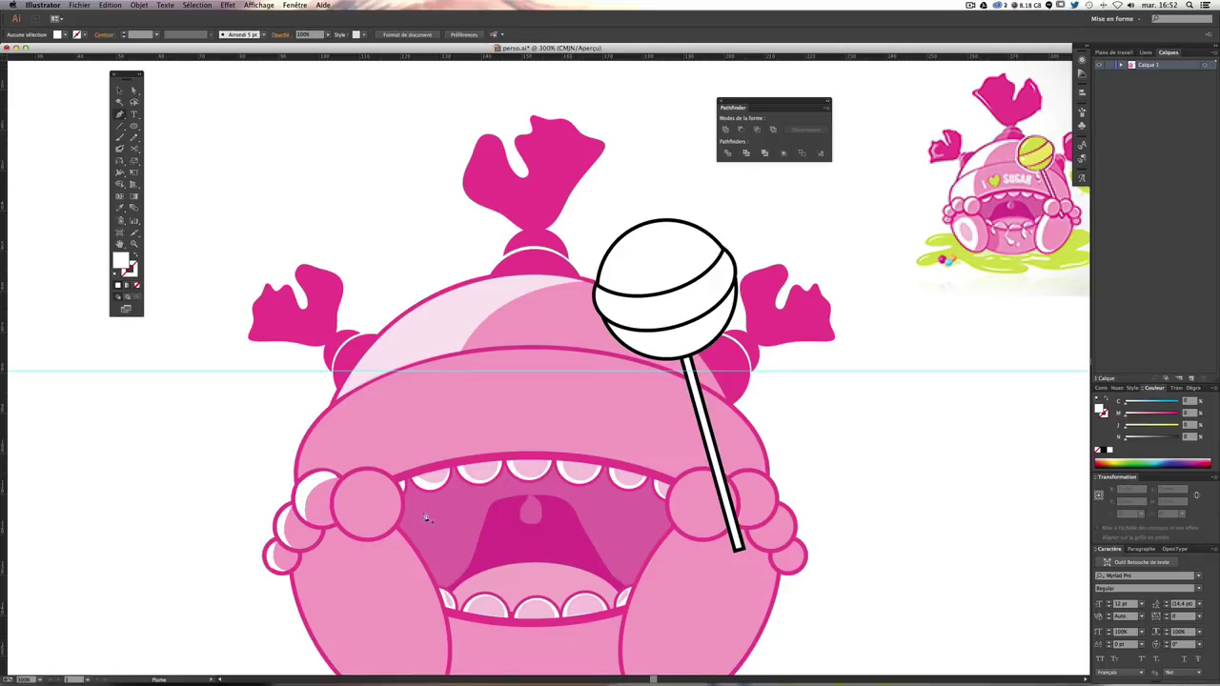
# Step: Draw a curved white highlight crescent on the large left-hand bubble
pyautogui.scroll(-3, 315, 410)
pyautogui.hscroll(3, 314, 409)
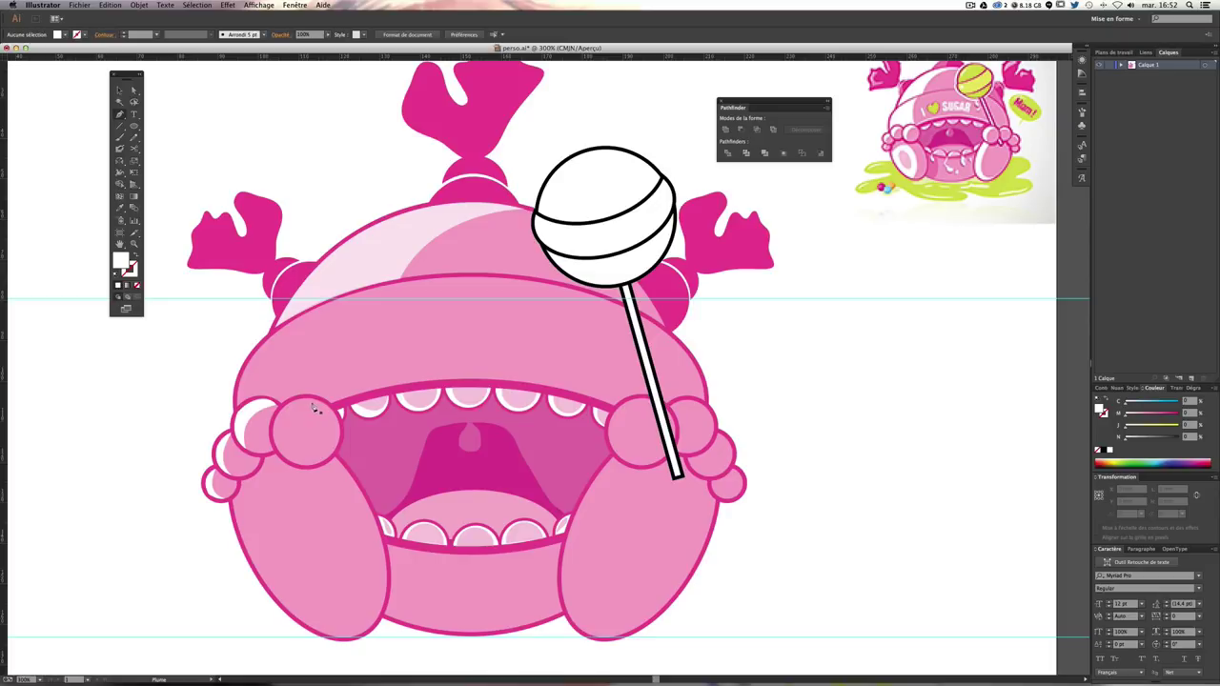
pyautogui.click(321, 403)
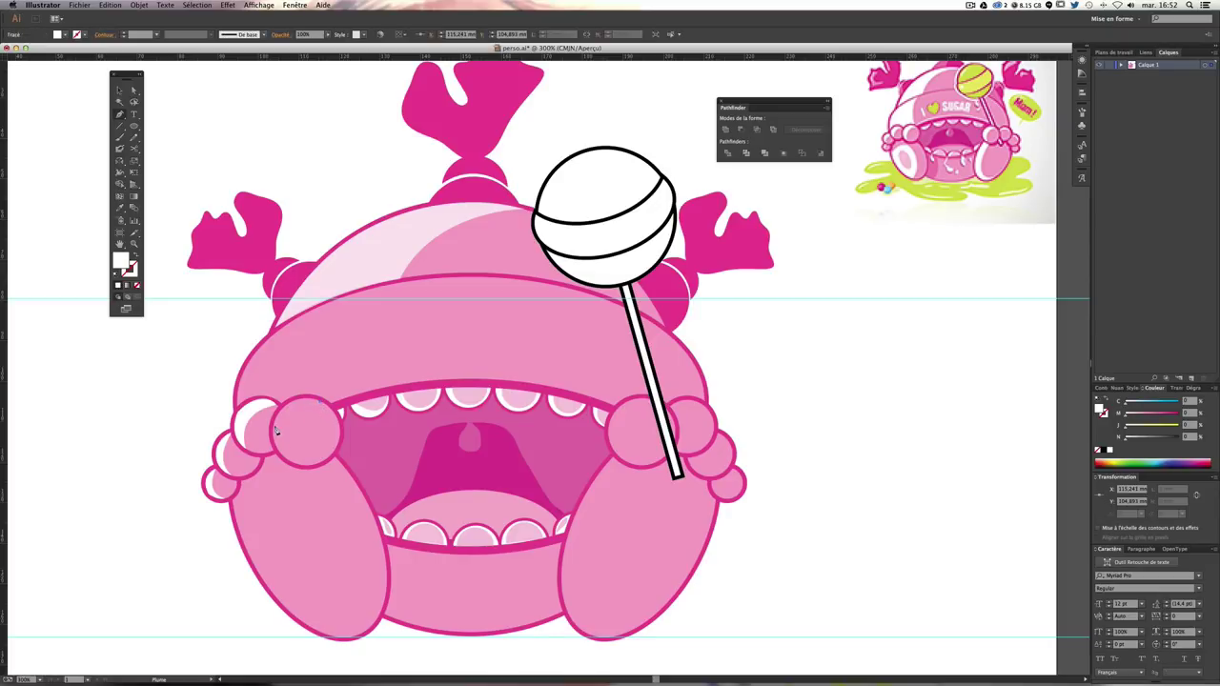
pyautogui.moveTo(271, 434); pyautogui.dragTo(294, 466)
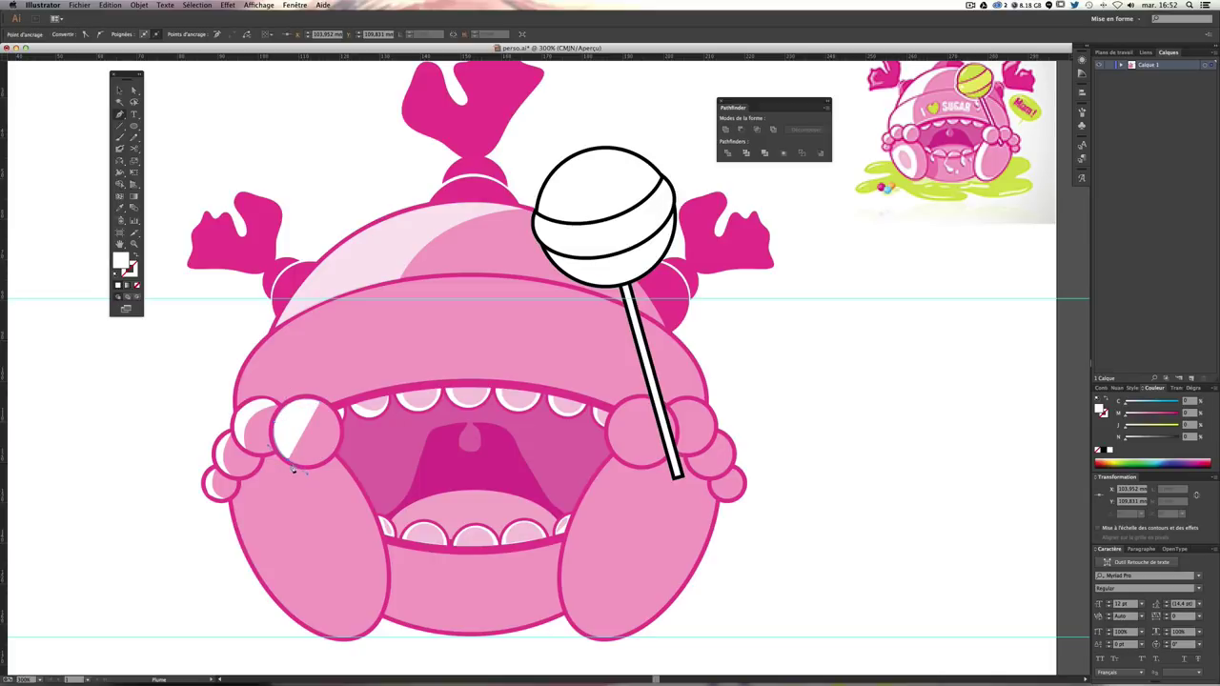
pyautogui.click(324, 406)
pyautogui.keyDown('super'); pyautogui.click(711, 358); pyautogui.keyUp('super')
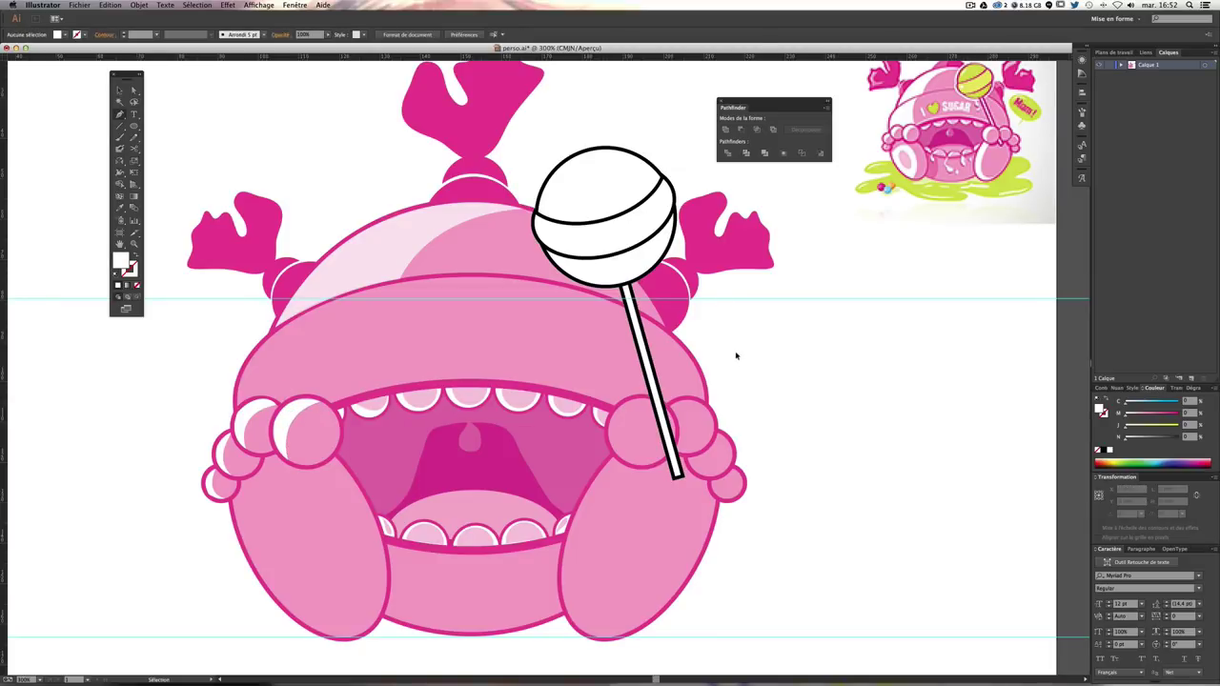
pyautogui.press('super+minus')
pyautogui.press('super+minus')
pyautogui.scroll(2, 734, 352)
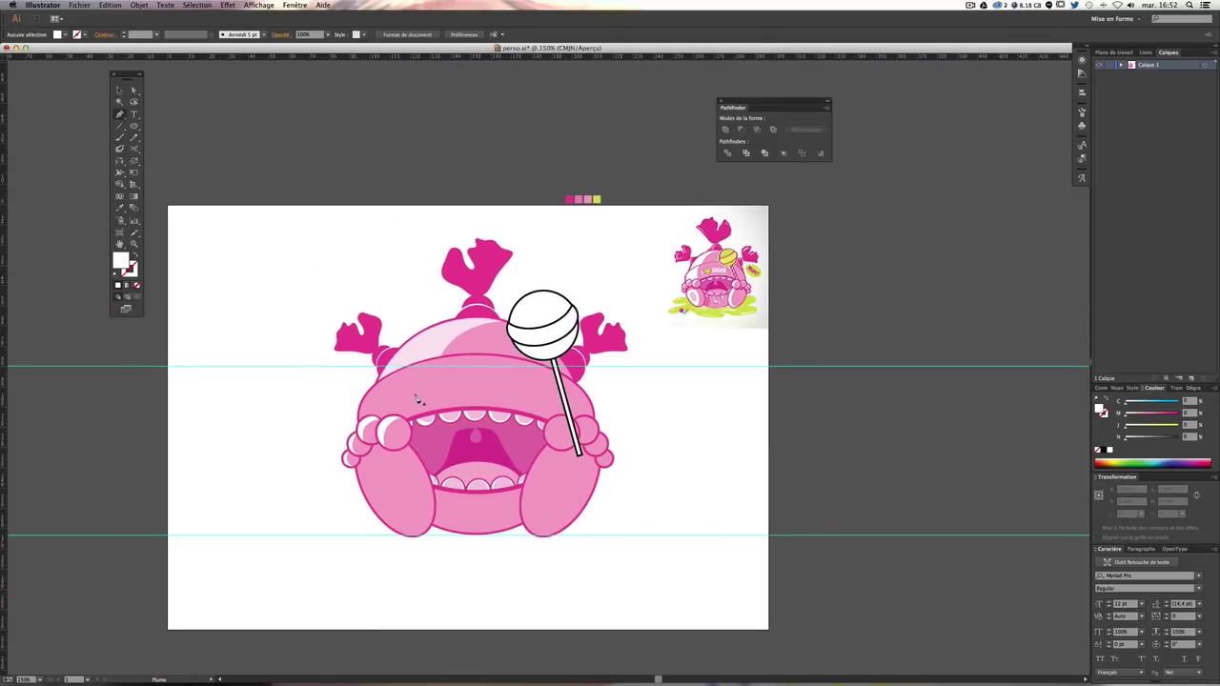
pyautogui.press('super+plus')
pyautogui.press('super+plus')
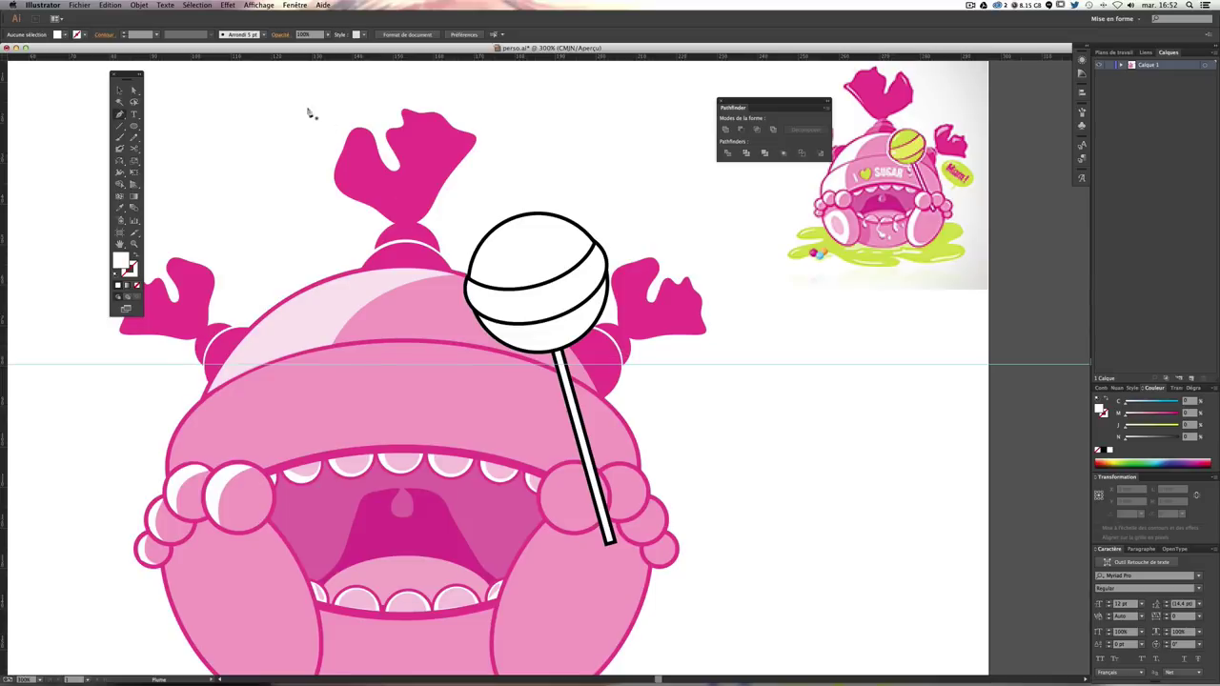
pyautogui.moveTo(481, 378); pyautogui.dragTo(482, 333)
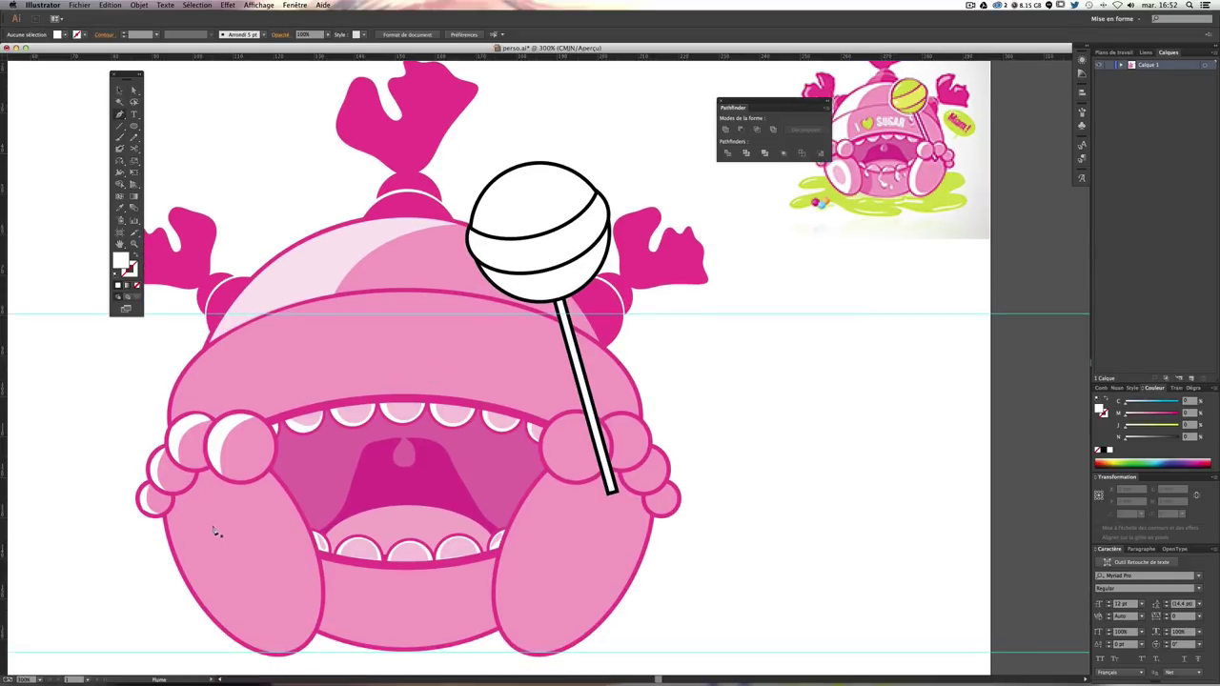
pyautogui.scroll(2, 214, 552)
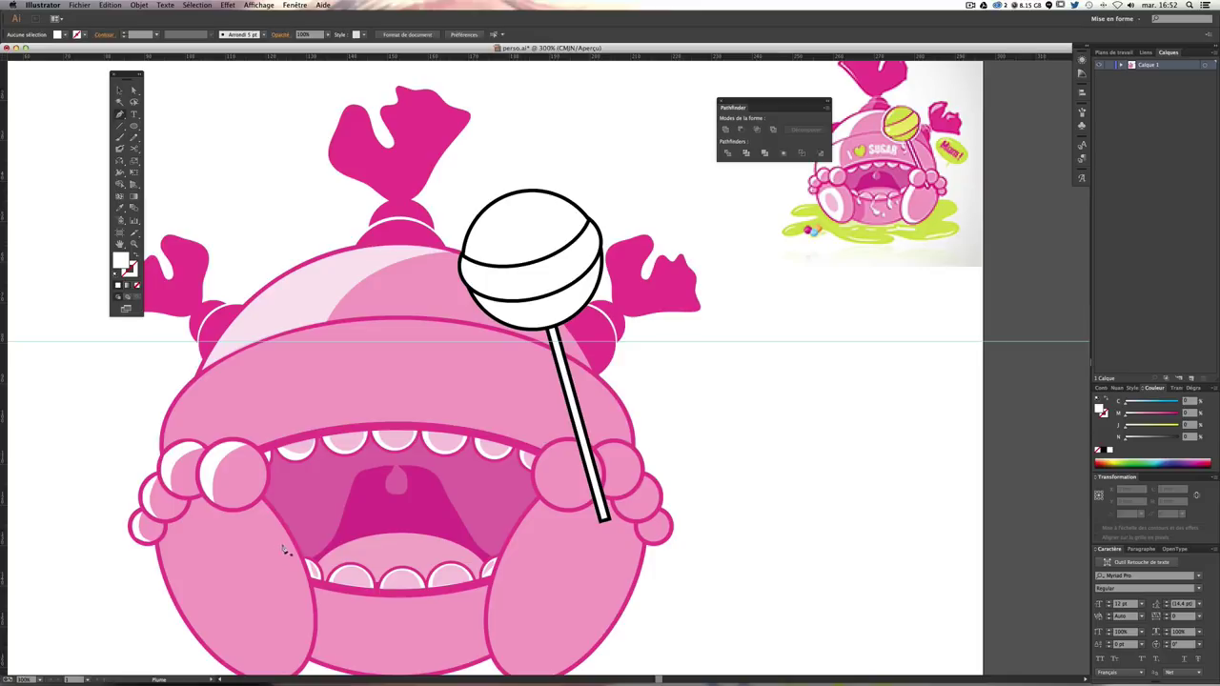
pyautogui.click(164, 567)
pyautogui.hscroll(-2, 257, 530)
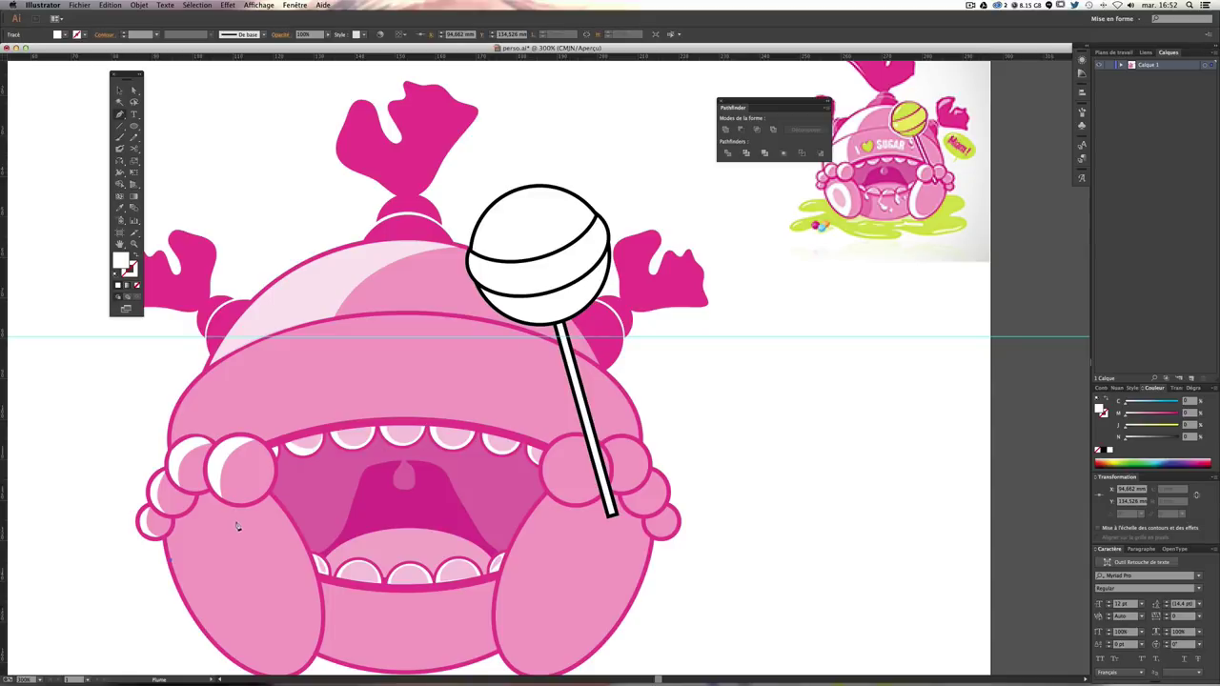
# Step: Draw a closed, curved white sole shape along the lower left of the left foot
pyautogui.moveTo(170, 560); pyautogui.dragTo(231, 527)
pyautogui.press('p')
pyautogui.click(254, 544)
pyautogui.scroll(-2, 277, 590)
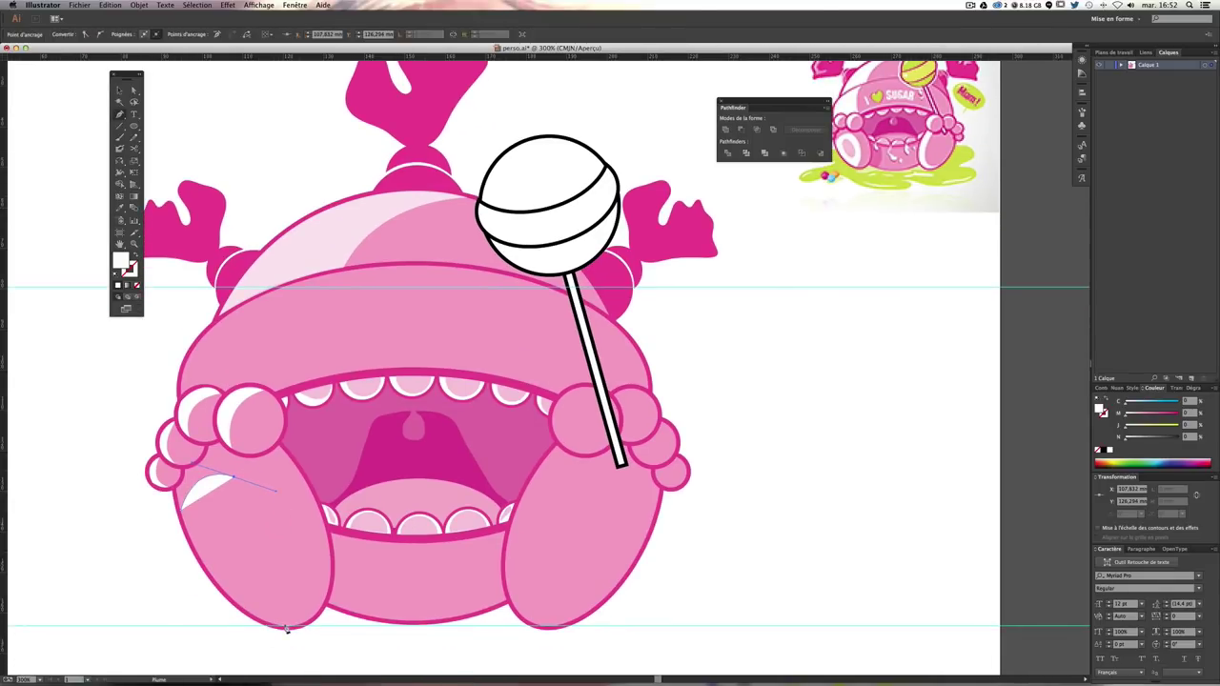
pyautogui.moveTo(284, 624); pyautogui.dragTo(265, 664)
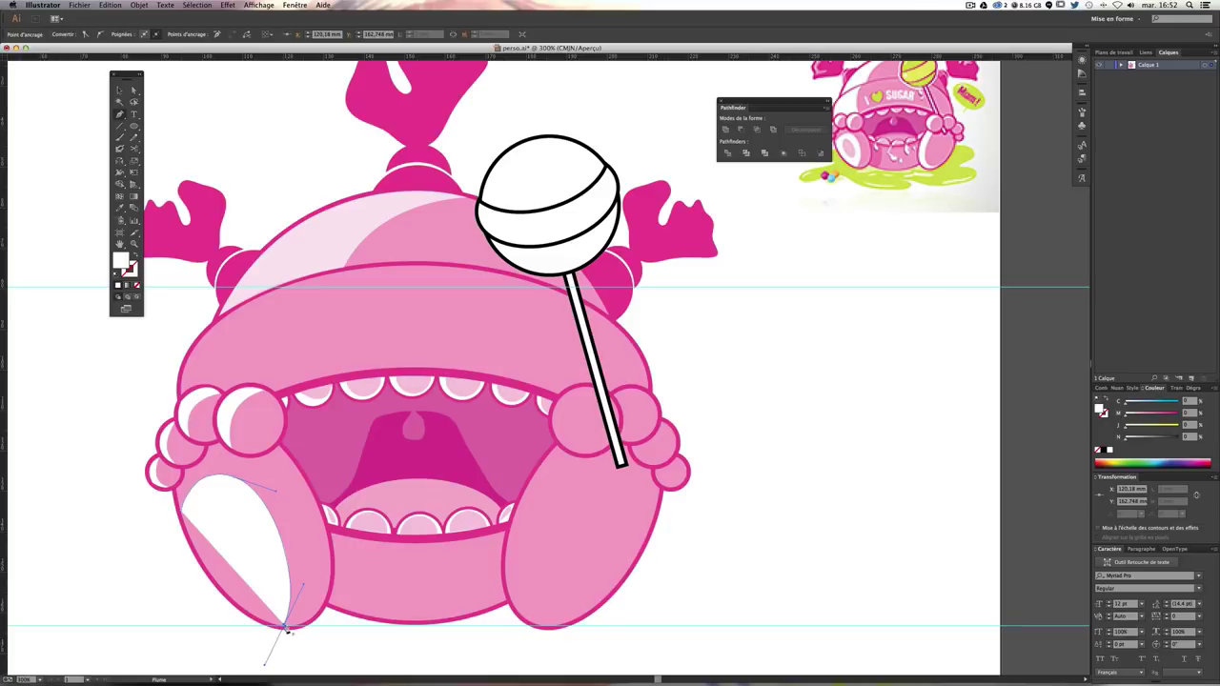
pyautogui.keyDown('alt'); pyautogui.click(284, 625); pyautogui.keyUp('alt')
pyautogui.moveTo(183, 514); pyautogui.dragTo(149, 405)
pyautogui.keyDown('ctrl'); pyautogui.click(136, 468); pyautogui.keyUp('ctrl')
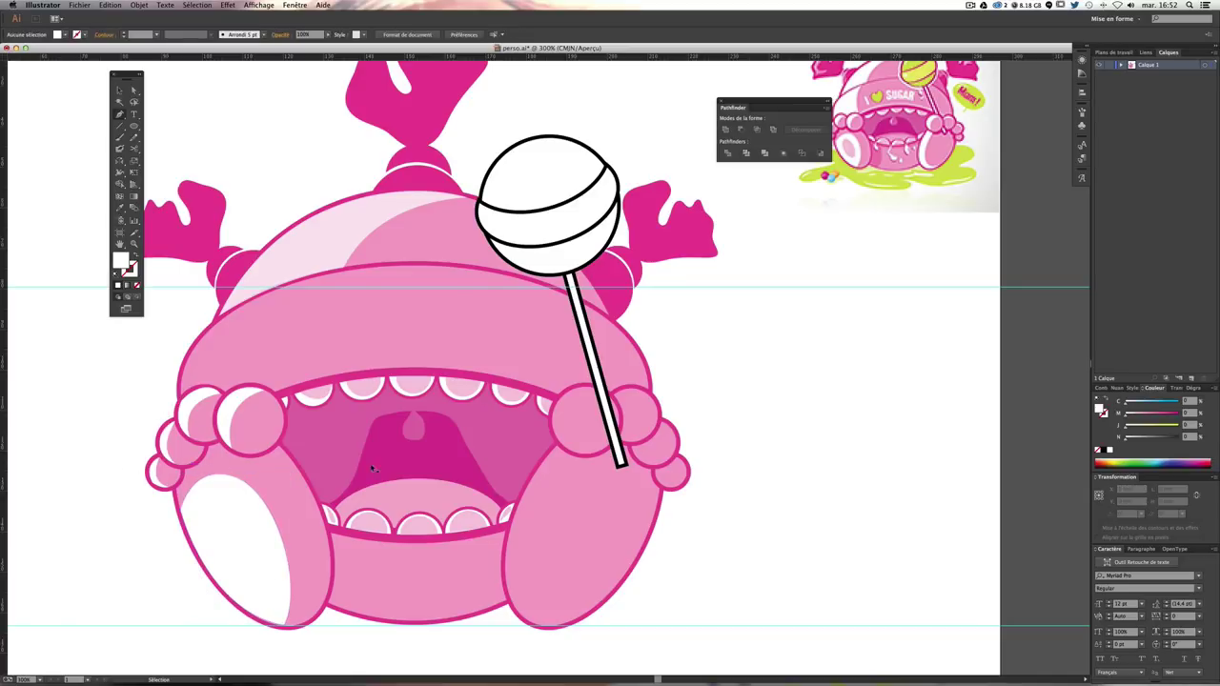
pyautogui.scroll(3, 476, 465)
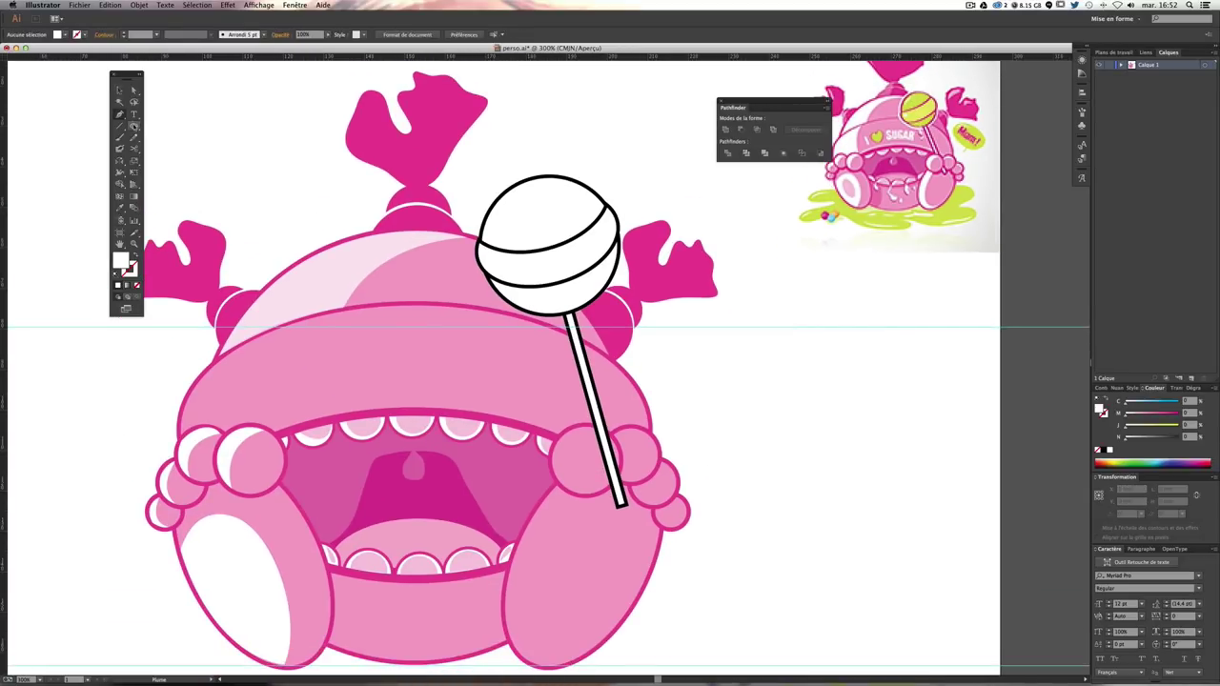
# Step: Add a small body-pink oval with no stroke on the sole, tilted to follow the foot
pyautogui.click(134, 126)
pyautogui.moveTo(215, 545); pyautogui.dragTo(240, 601)
pyautogui.click(120, 207)
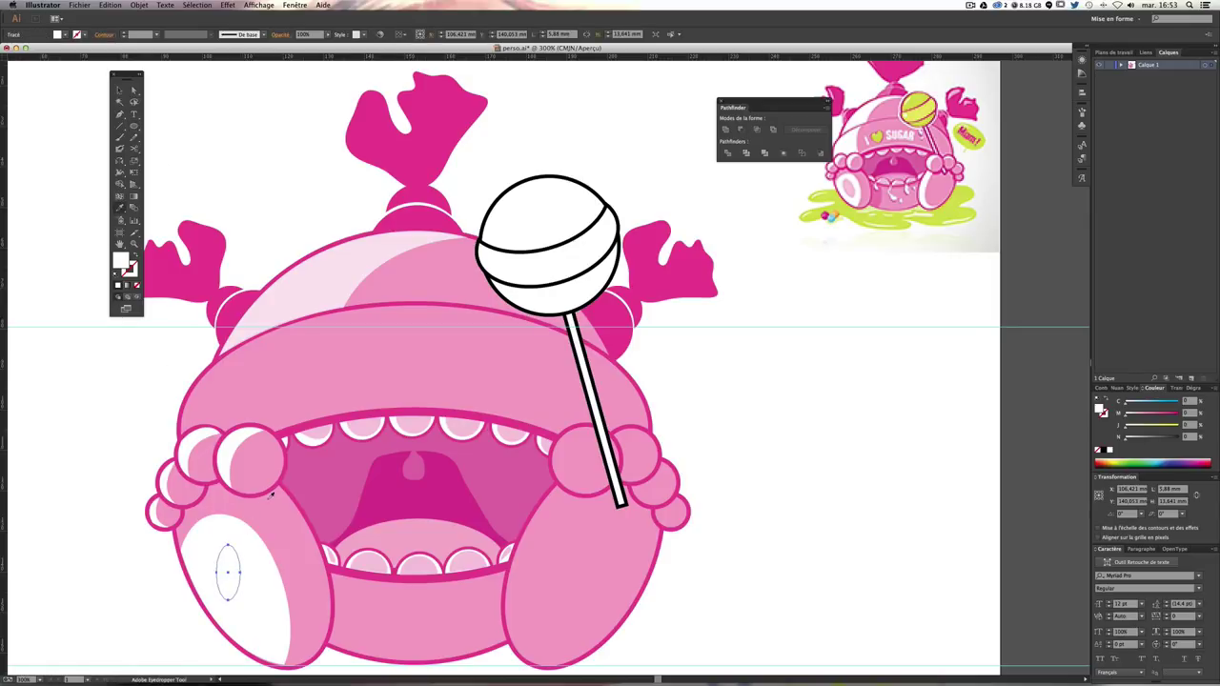
pyautogui.click(272, 527)
pyautogui.click(133, 274)
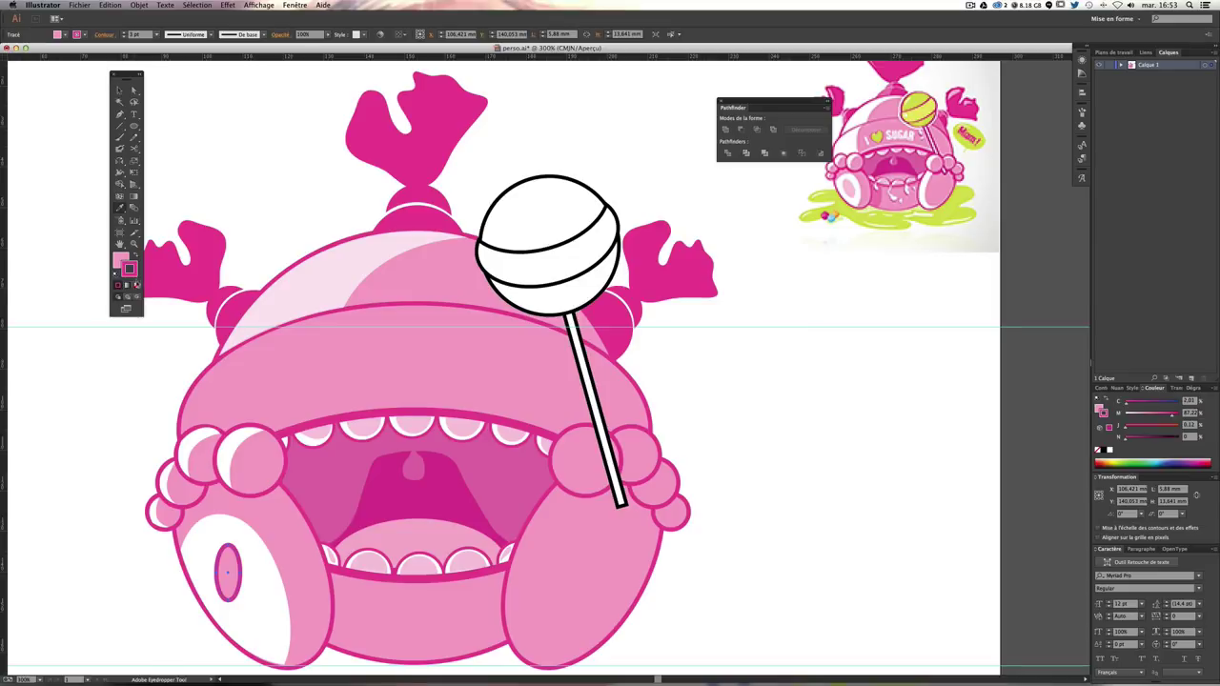
pyautogui.click(119, 89)
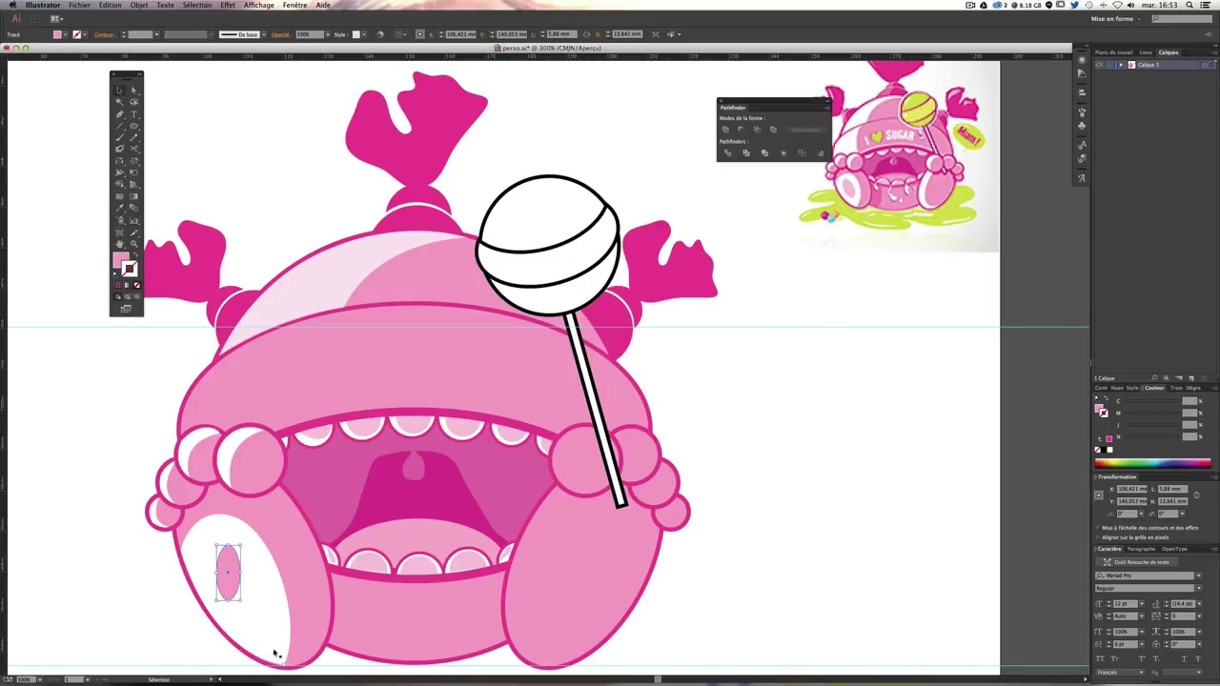
pyautogui.moveTo(243, 598); pyautogui.dragTo(240, 589)
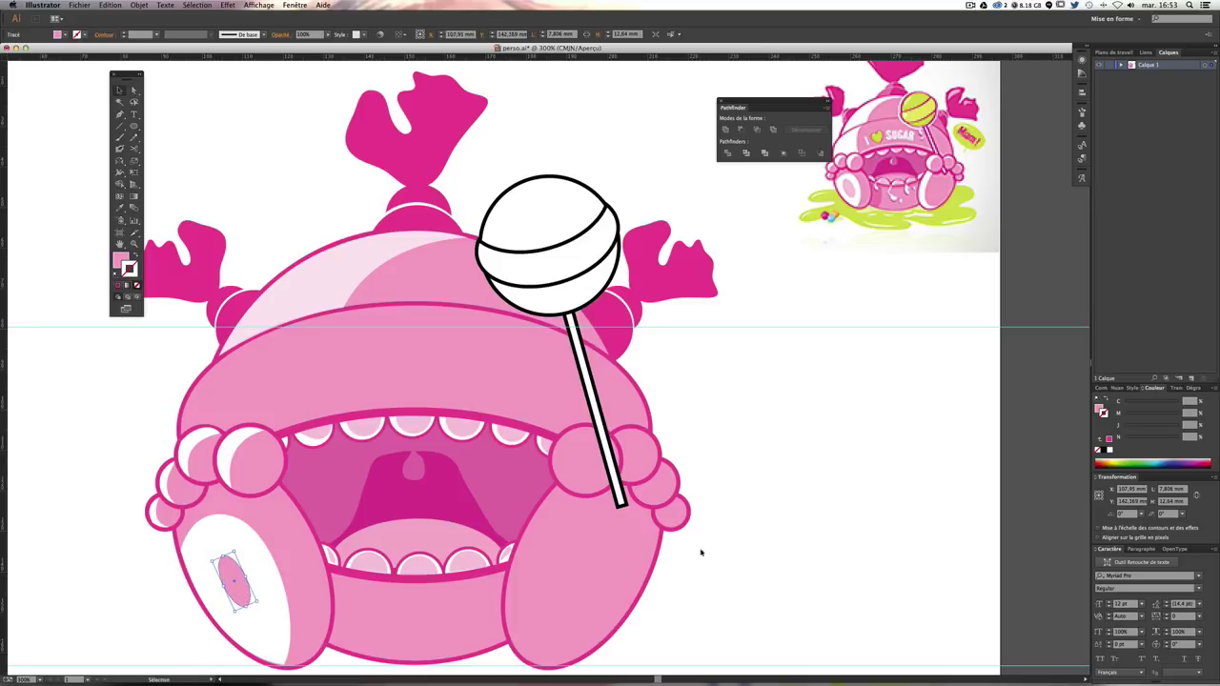
pyautogui.click(714, 553)
# Step: Copy and paste the left foot's white sole highlight and the left hand's highlight arcs
pyautogui.hotkey('ctrl', '-')
pyautogui.hotkey('ctrl', '-')
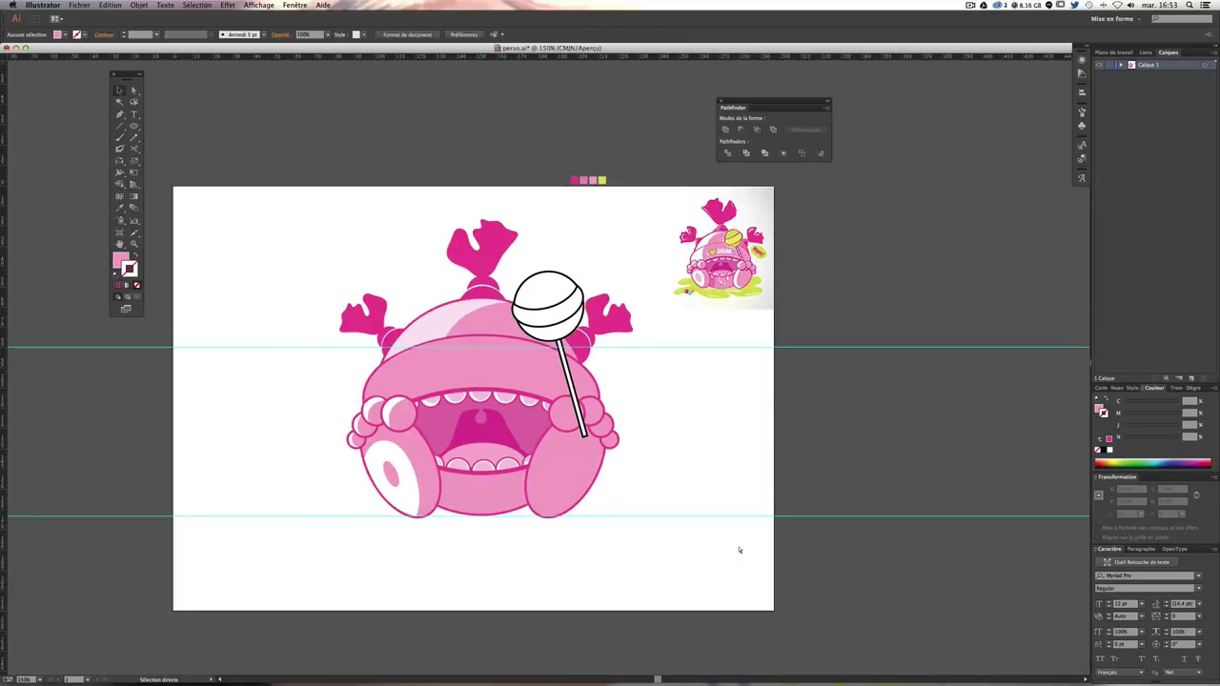
pyautogui.hotkey('ctrl', '-')
pyautogui.hotkey('ctrl', '+')
pyautogui.hotkey('ctrl', '+')
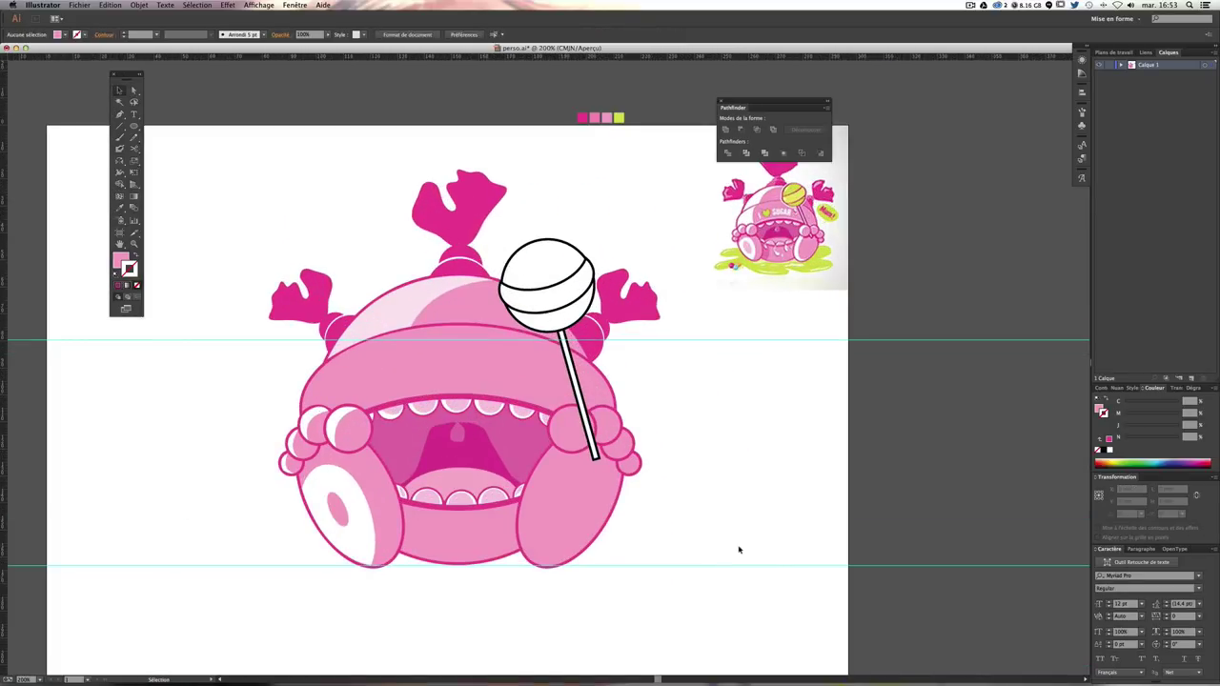
pyautogui.hotkey('ctrl', '+')
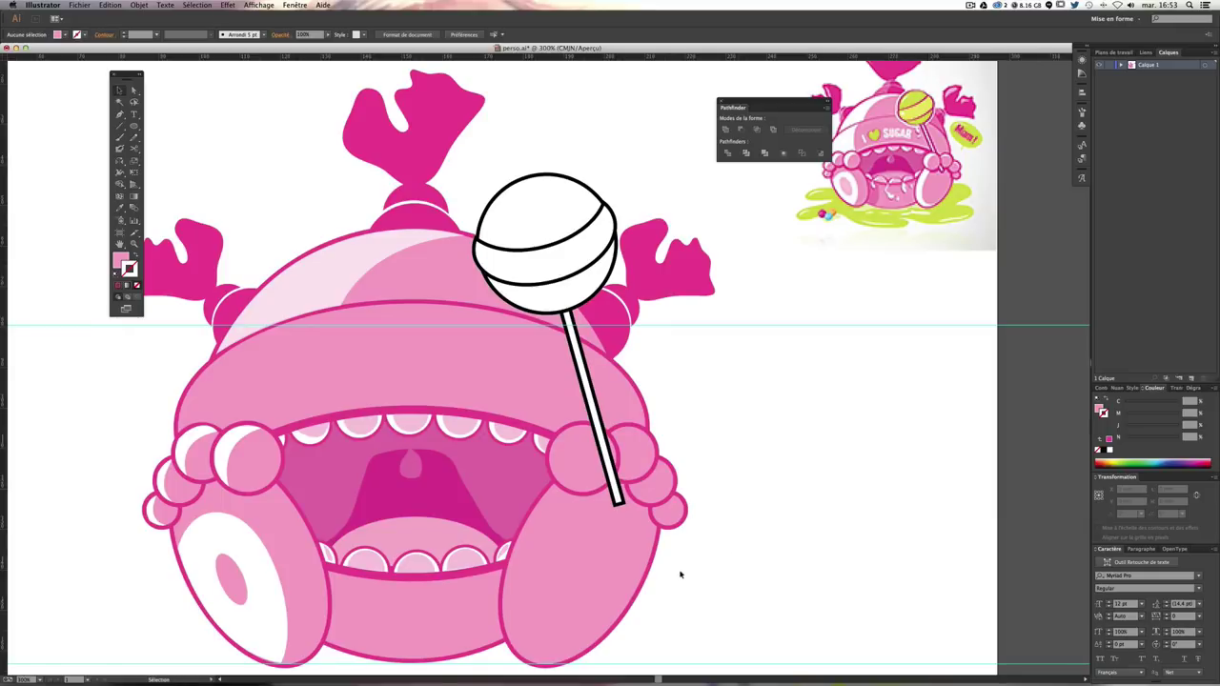
pyautogui.click(232, 532)
pyautogui.keyDown('shift'); pyautogui.click(151, 512); pyautogui.keyUp('shift')
pyautogui.keyDown('shift'); pyautogui.click(169, 476); pyautogui.keyUp('shift')
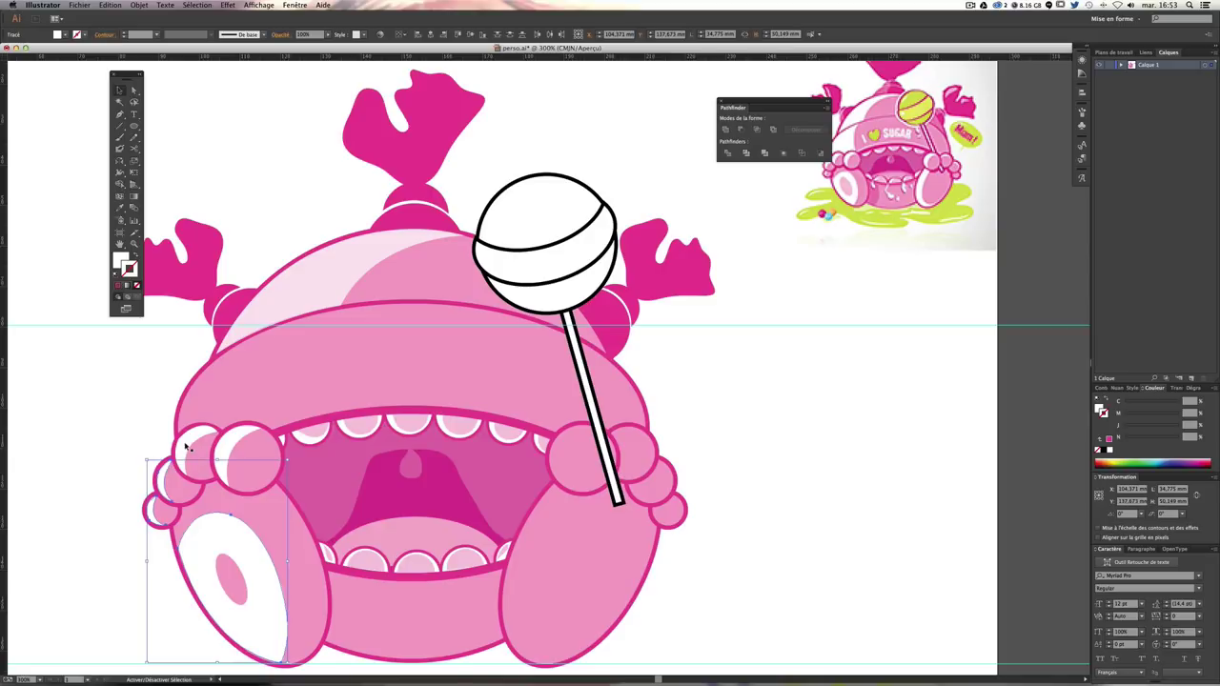
pyautogui.keyDown('shift'); pyautogui.click(190, 447); pyautogui.keyUp('shift')
pyautogui.keyDown('shift'); pyautogui.click(239, 445); pyautogui.keyUp('shift')
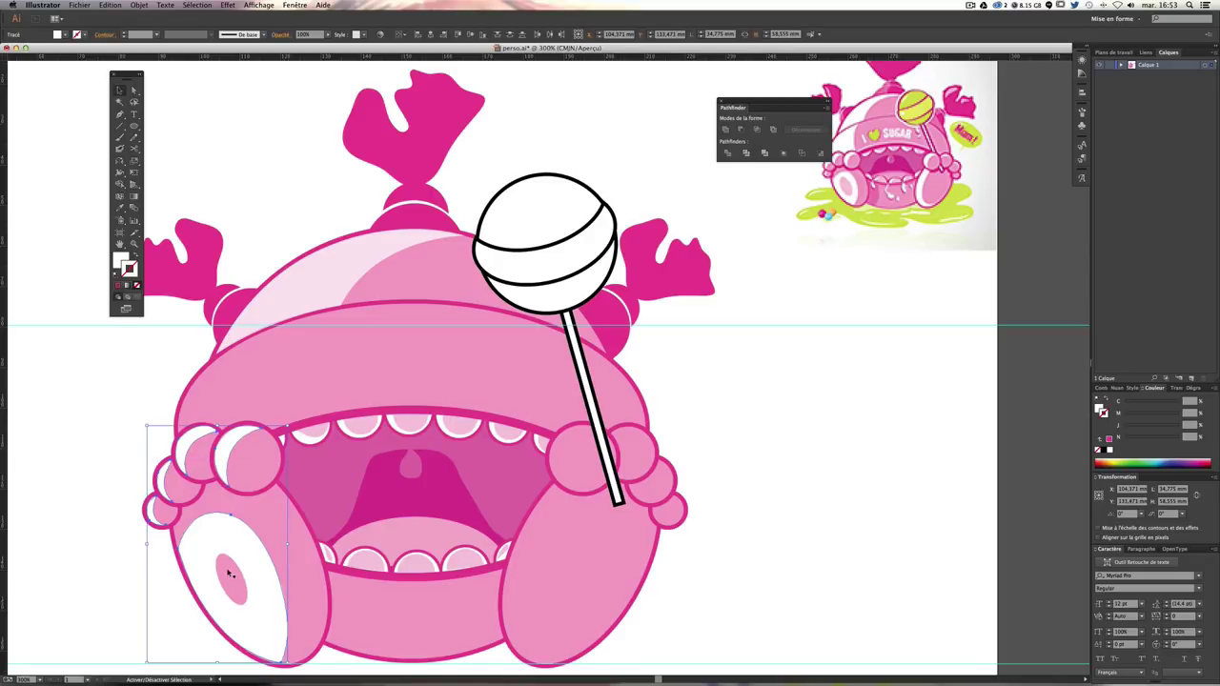
pyautogui.press('a')
pyautogui.hotkey('ctrl', 'v')
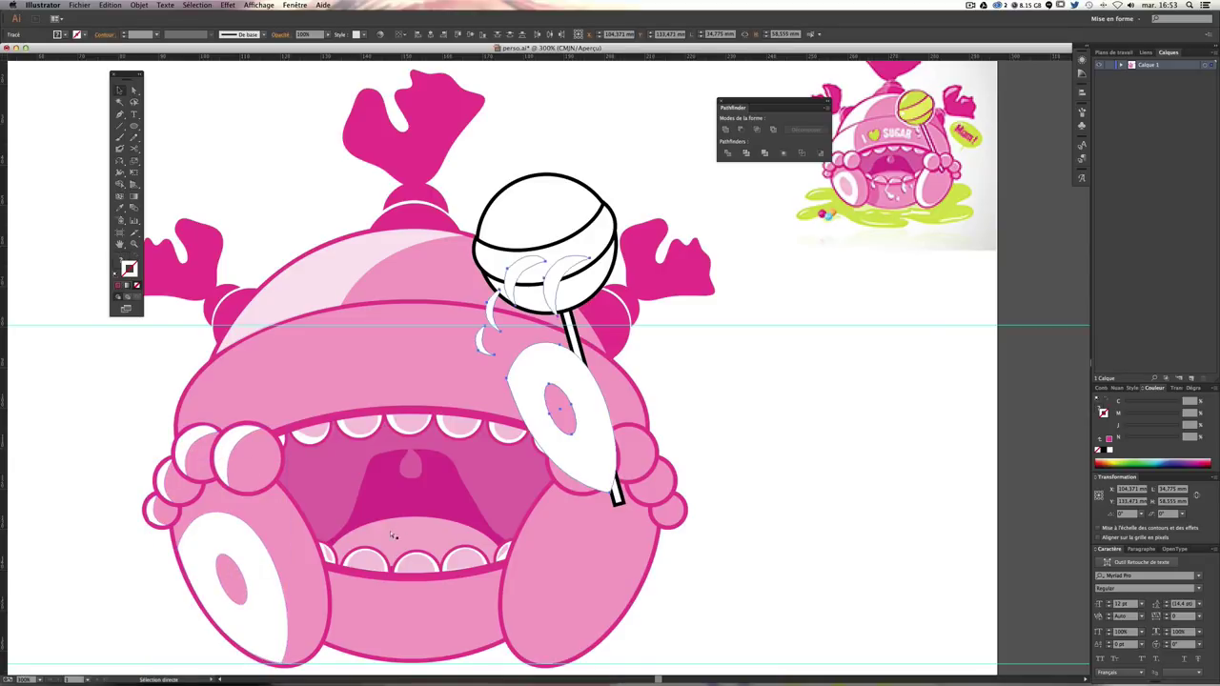
pyautogui.press('v')
# Step: Move and rotate the pasted highlights onto the right foot and right hand
pyautogui.moveTo(533, 382); pyautogui.dragTo(554, 538)
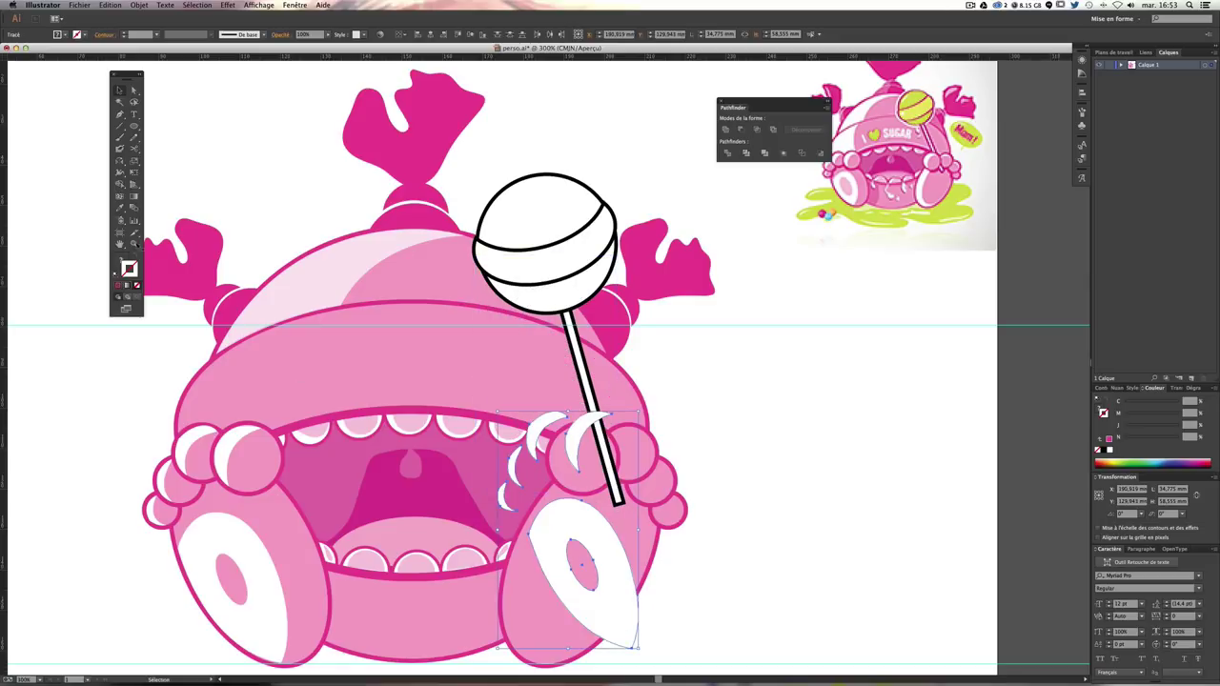
pyautogui.click(119, 164)
pyautogui.moveTo(632, 640); pyautogui.dragTo(505, 644)
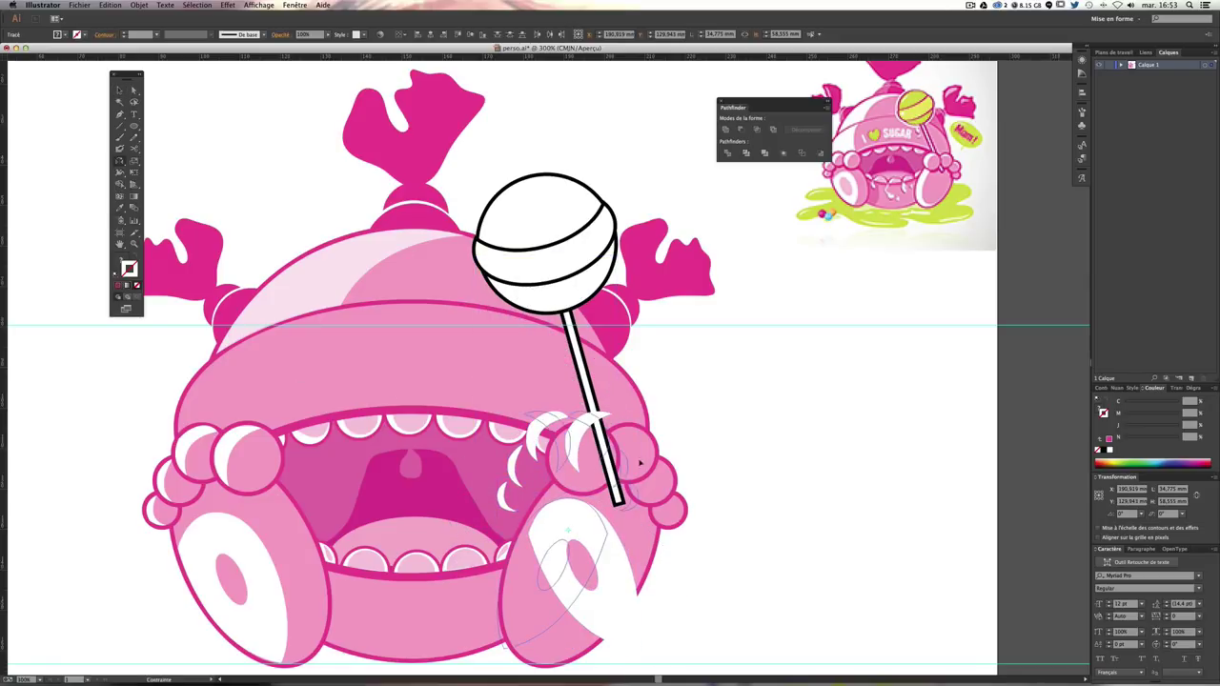
pyautogui.click(119, 90)
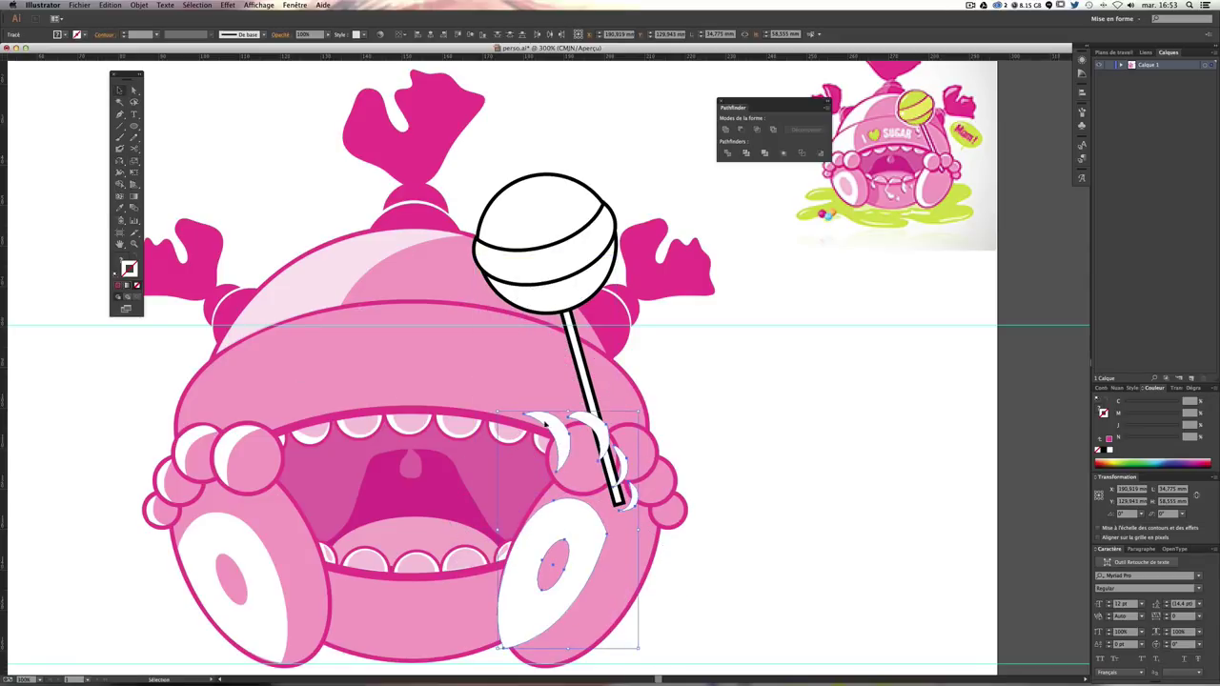
pyautogui.moveTo(553, 567); pyautogui.dragTo(599, 578)
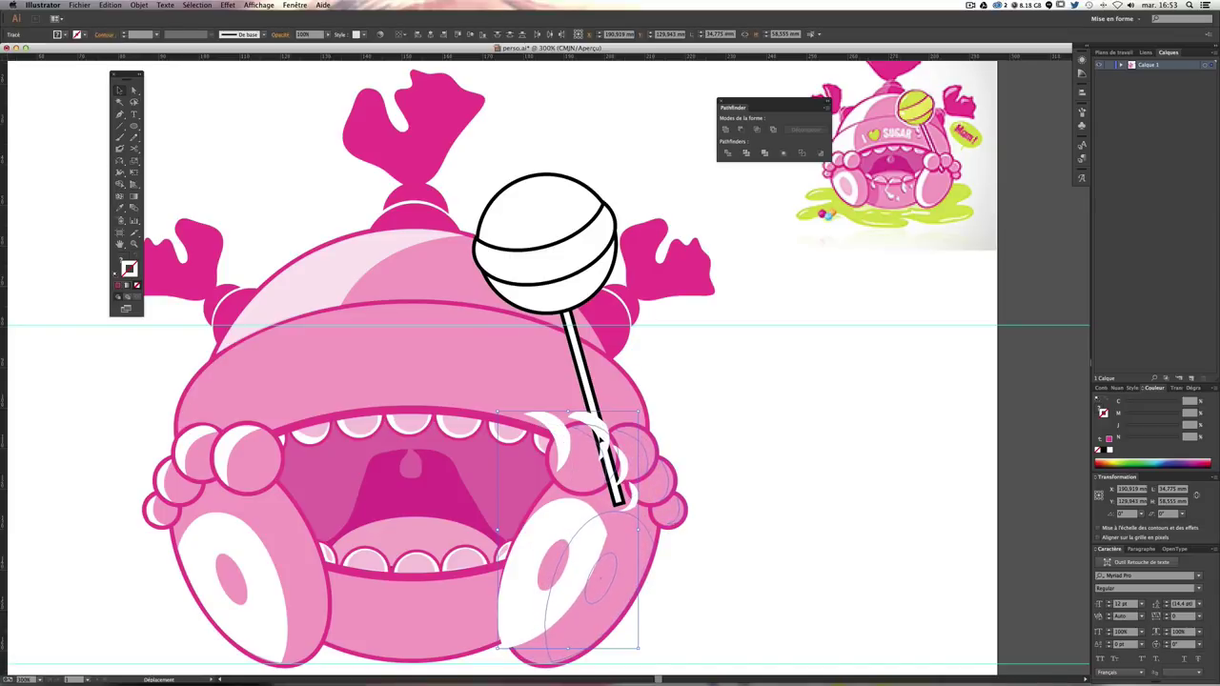
pyautogui.moveTo(596, 433); pyautogui.dragTo(599, 441)
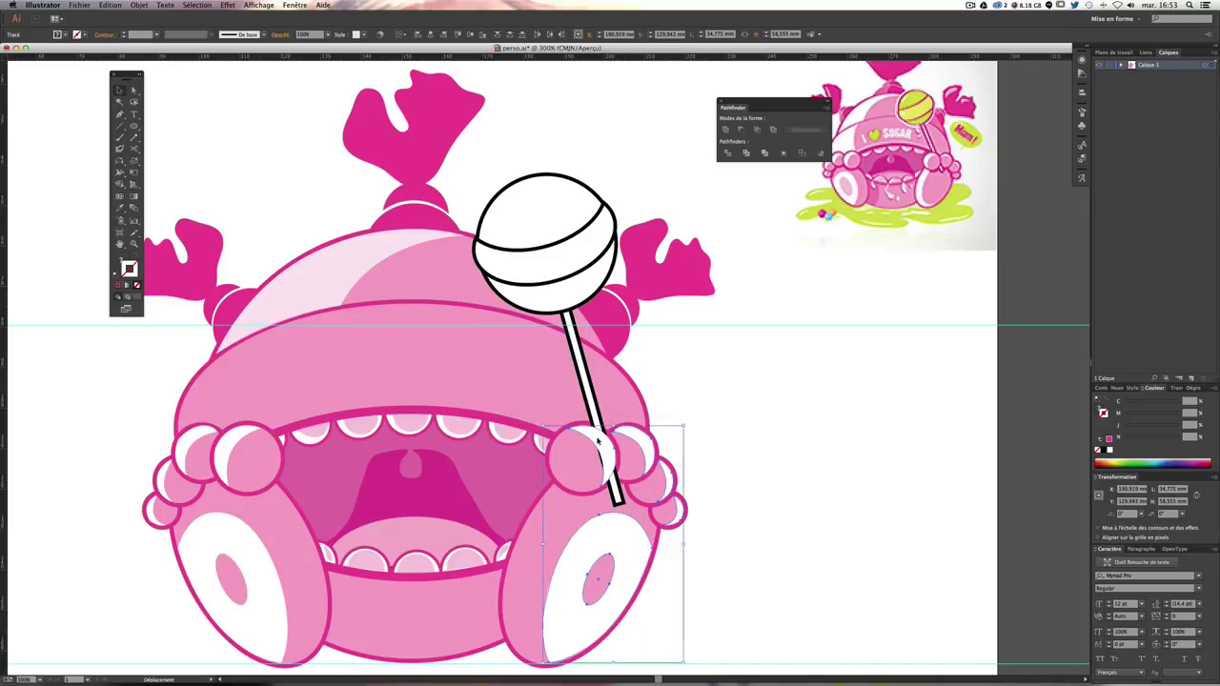
pyautogui.click(833, 430)
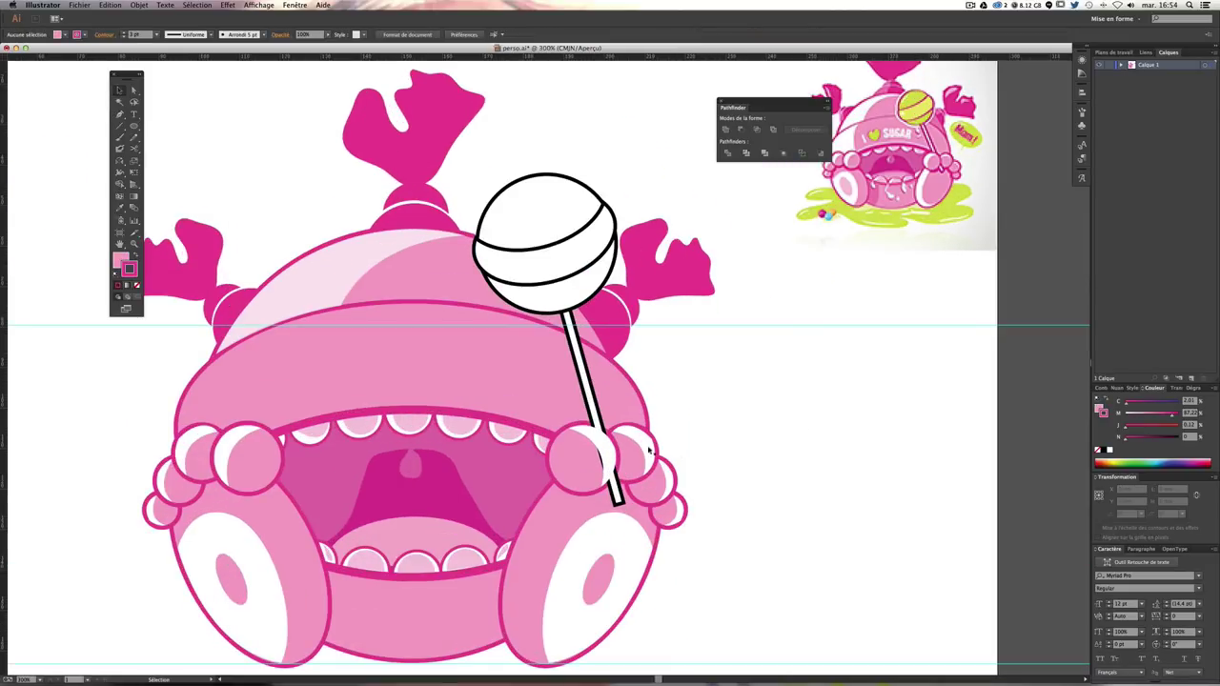
# Step: Delete the stray white crescent highlight on the right hand
pyautogui.click(601, 439)
pyautogui.press('Delete')
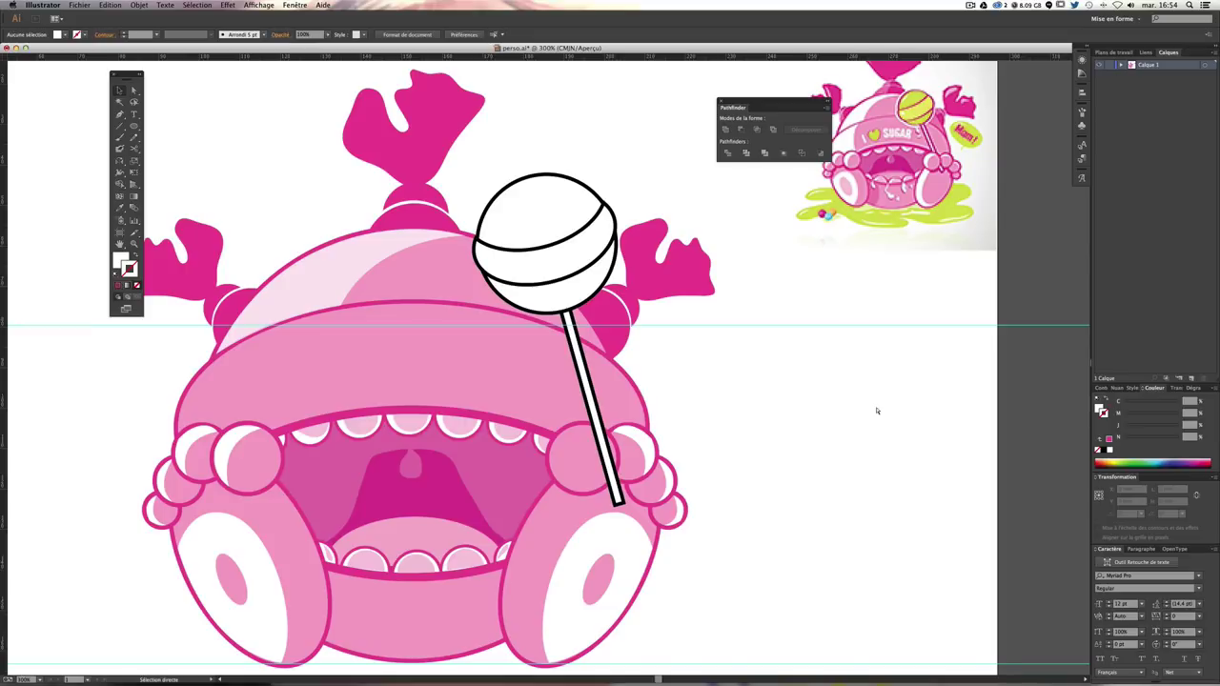
pyautogui.hotkey('ctrl', '+')
pyautogui.hotkey('ctrl', '-')
pyautogui.hotkey('ctrl', '+')
pyautogui.hotkey('ctrl', '+')
pyautogui.scroll(-2, 887, 403)
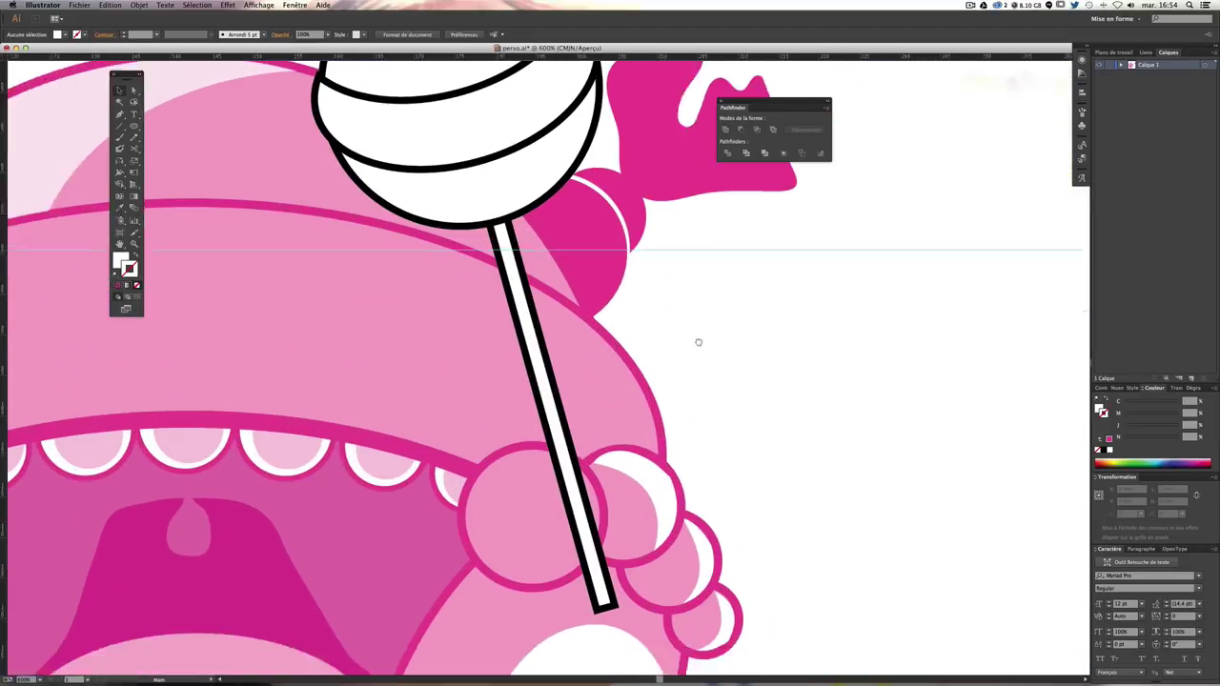
pyautogui.scroll(-3, 700, 340)
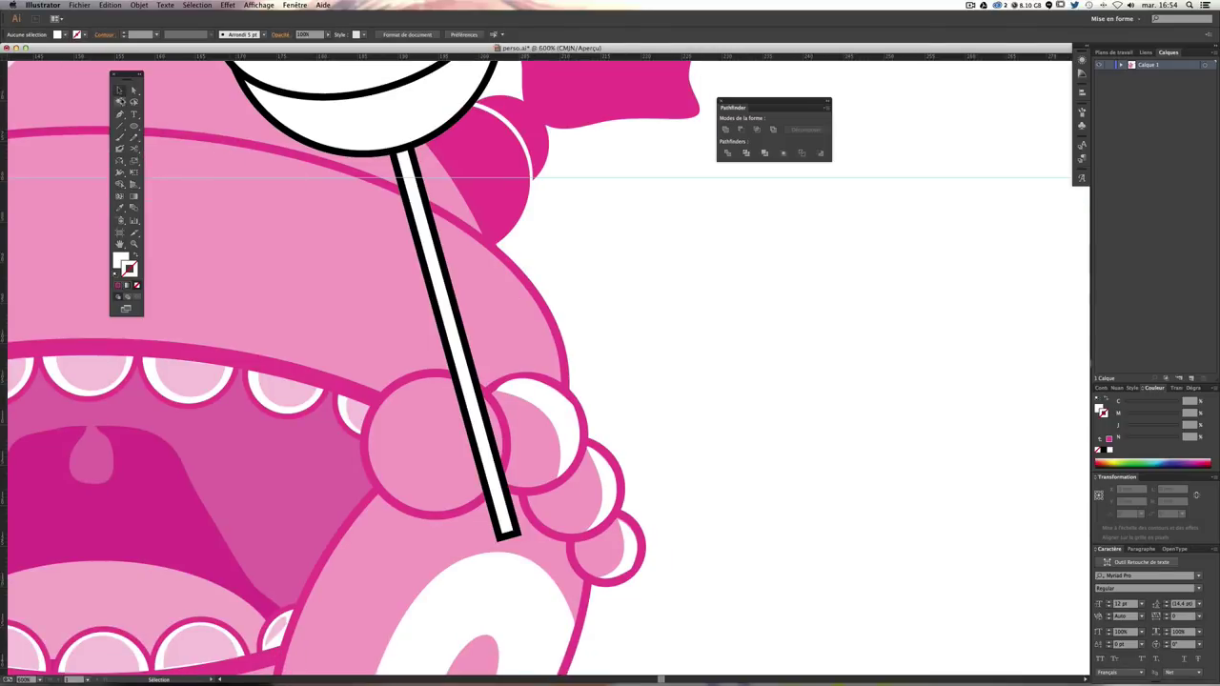
pyautogui.click(119, 114)
pyautogui.hotkey('ctrl', '+')
pyautogui.hotkey('ctrl', '+')
pyautogui.hotkey('ctrl', '-')
pyautogui.hotkey('ctrl', '-')
pyautogui.hotkey('ctrl', '-')
pyautogui.hotkey('ctrl', '-')
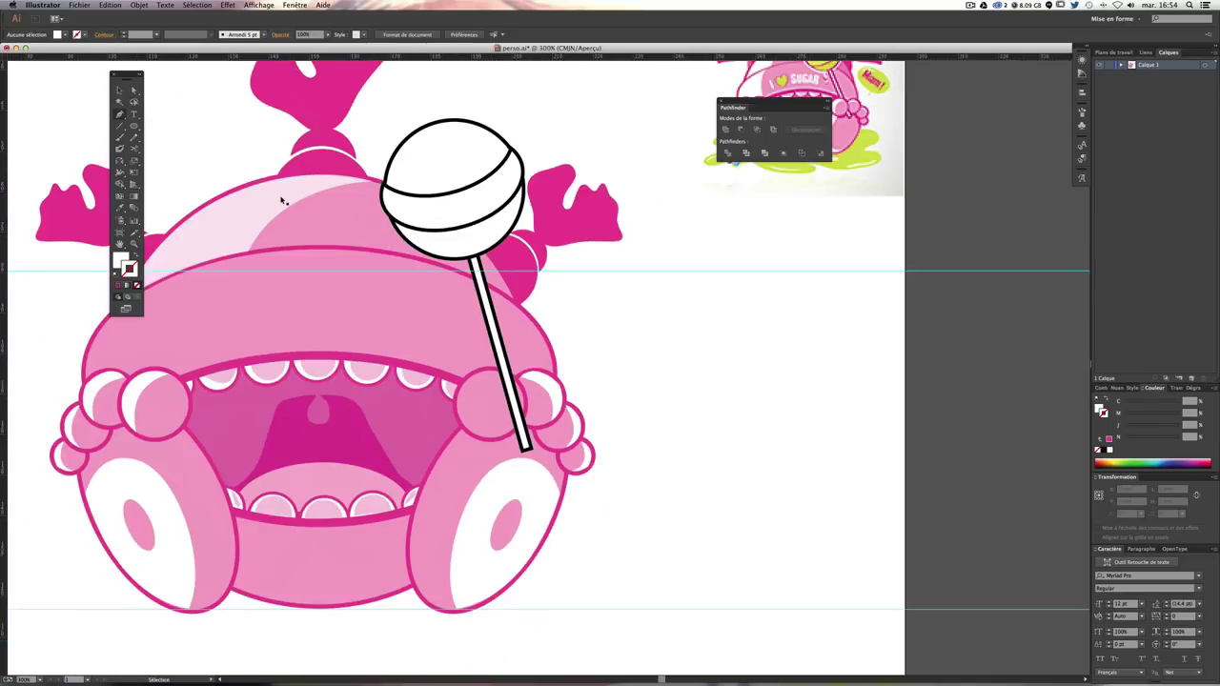
pyautogui.scroll(3, 362, 270)
# Step: Bring the right hand's shapes and the right foot's pink oval forward, in front of the lollipop stick
pyautogui.click(394, 346)
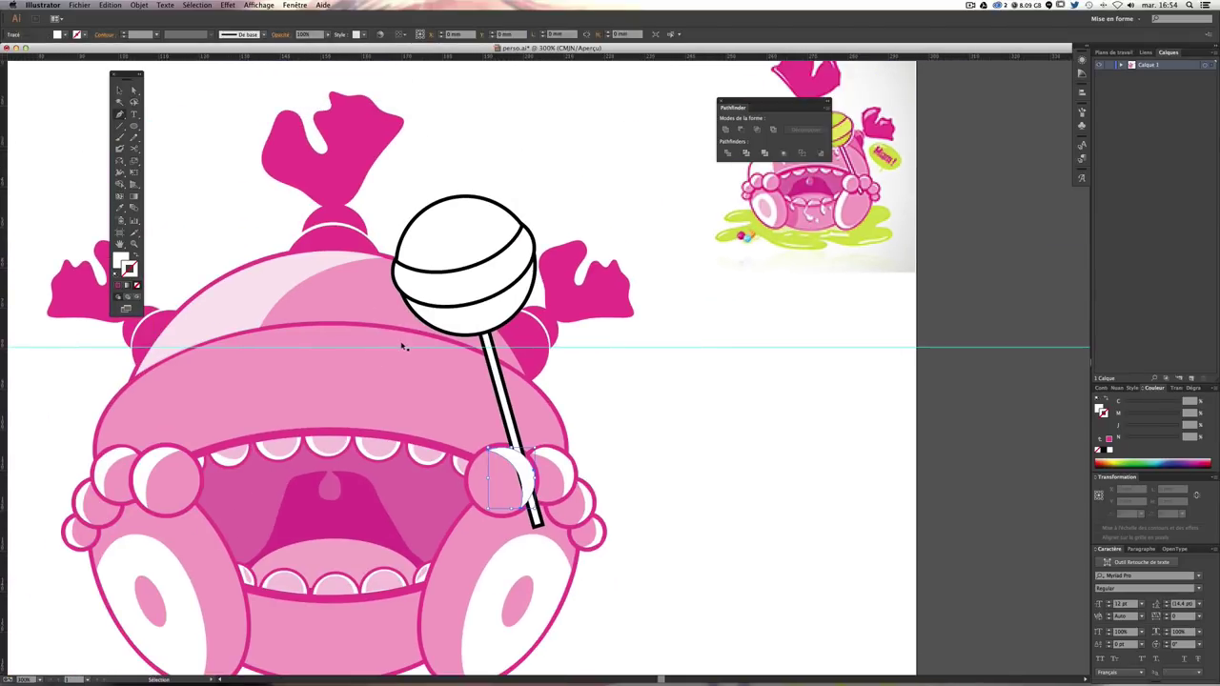
pyautogui.click(119, 90)
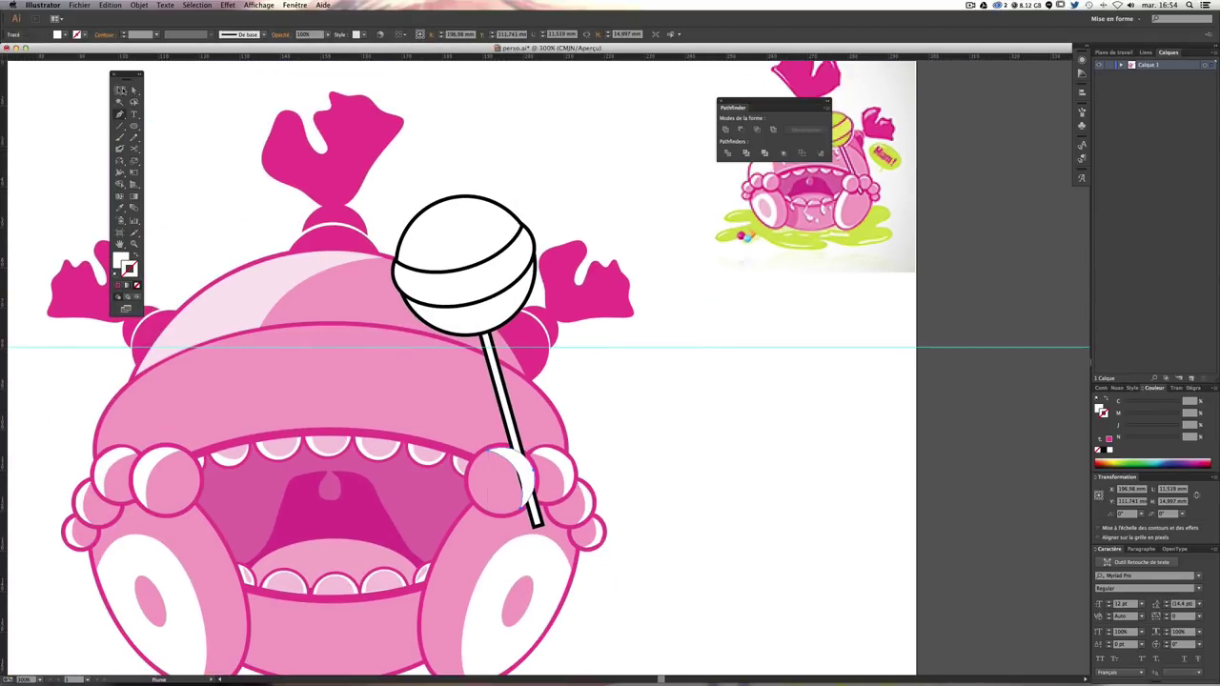
pyautogui.click(486, 536)
pyautogui.keyDown('shift'); pyautogui.click(531, 467); pyautogui.keyUp('shift')
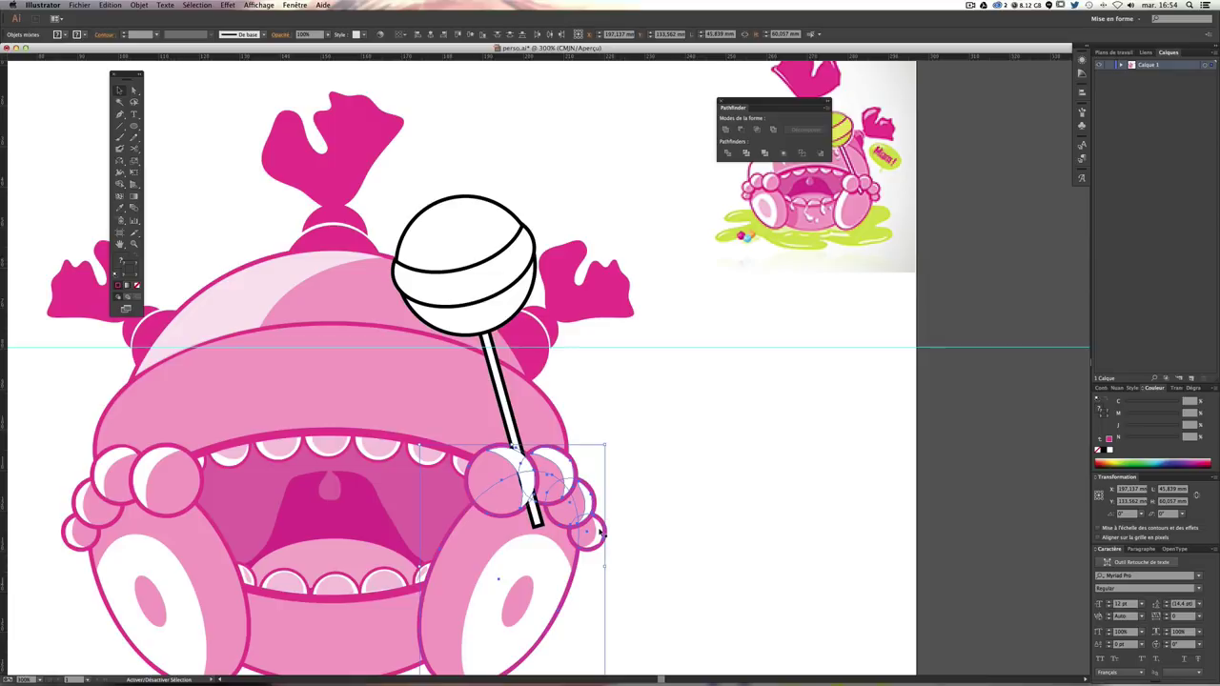
pyautogui.keyDown('shift'); pyautogui.click(521, 596); pyautogui.keyUp('shift')
pyautogui.click(139, 5)
pyautogui.click(307, 34)
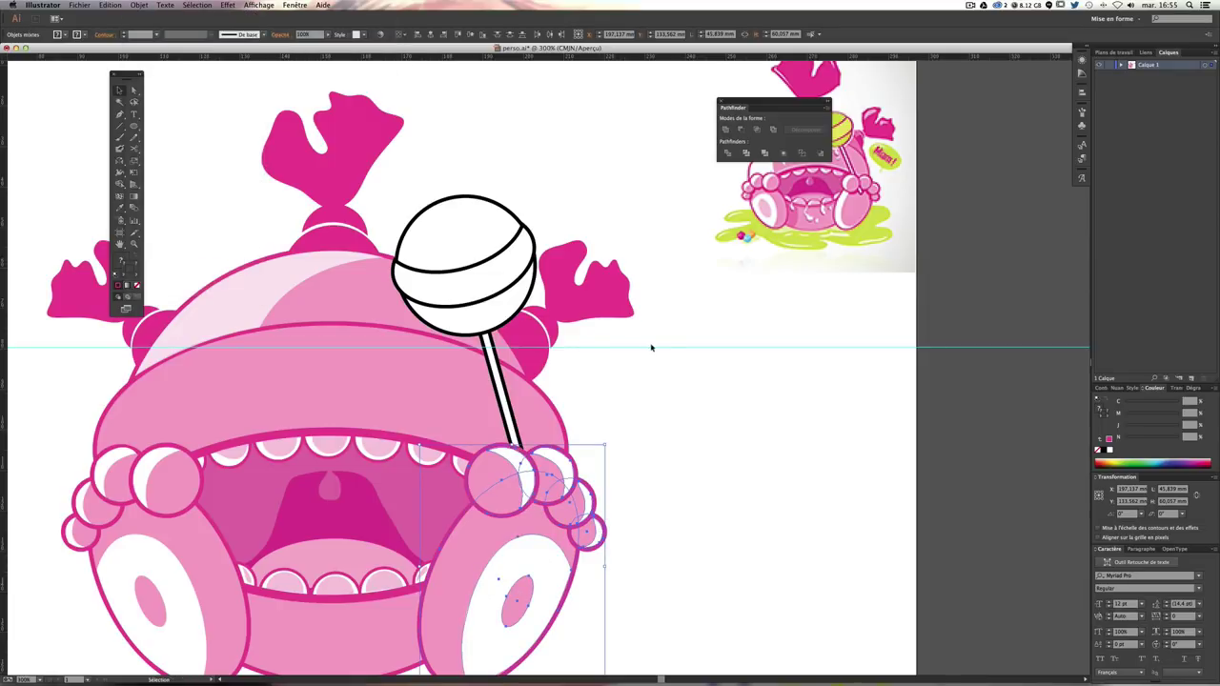
pyautogui.click(682, 362)
pyautogui.scroll(-1, 681, 362)
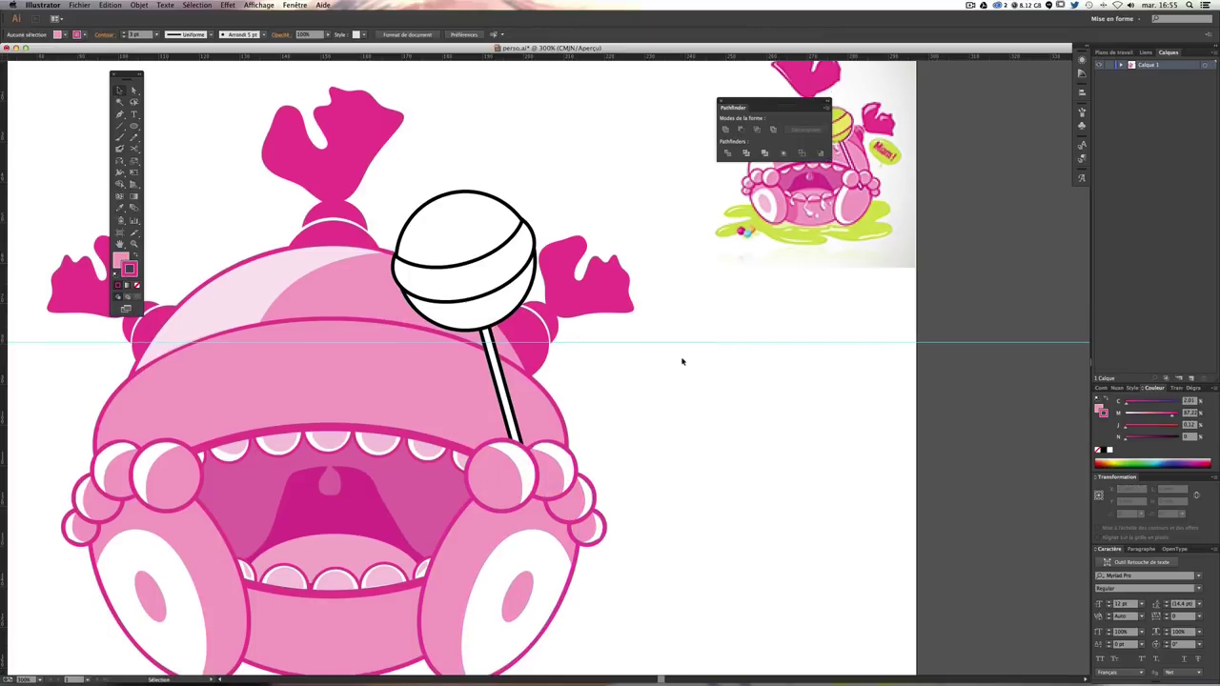
pyautogui.hscroll(-3, 664, 415)
pyautogui.scroll(-3, 733, 417)
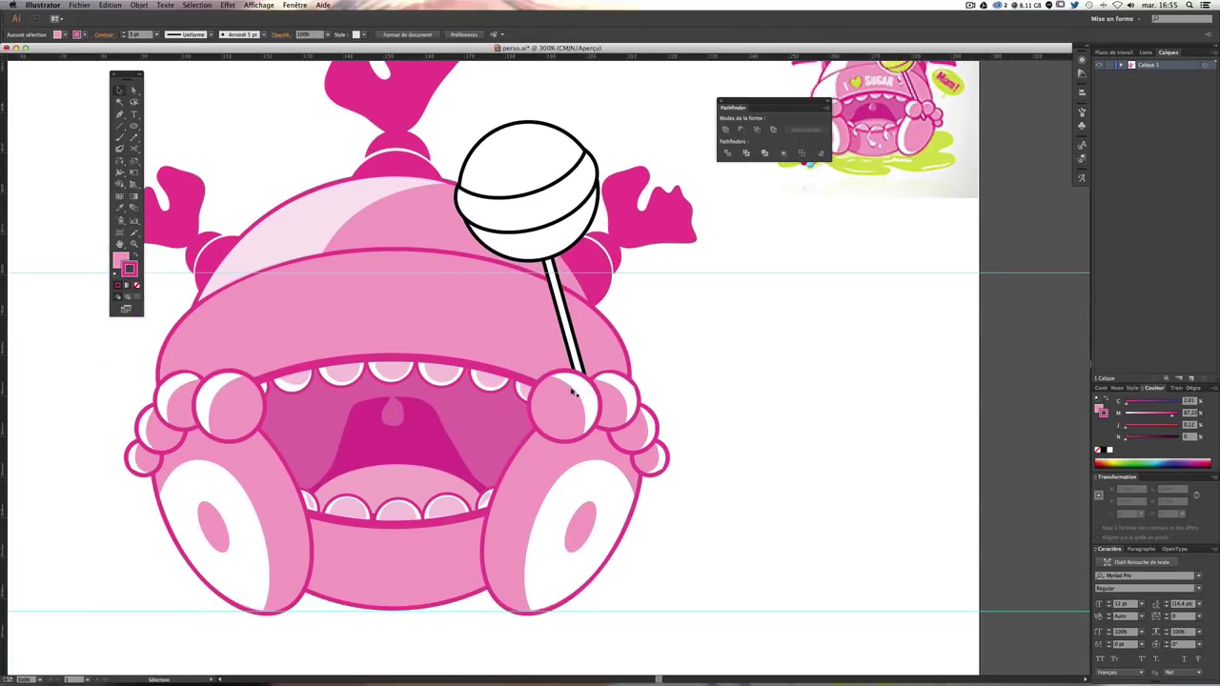
# Step: Bring the lollipop and the right hand's two white highlight circles to the front
pyautogui.click(570, 345)
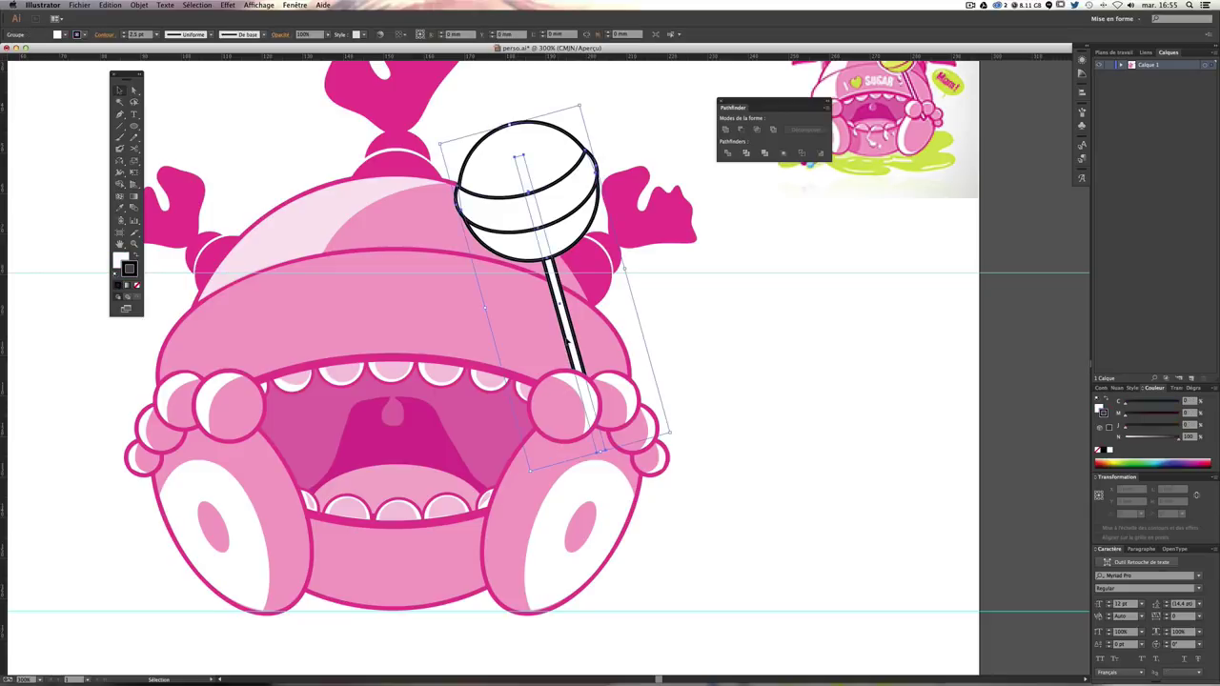
pyautogui.keyDown('shift'); pyautogui.click(573, 390); pyautogui.keyUp('shift')
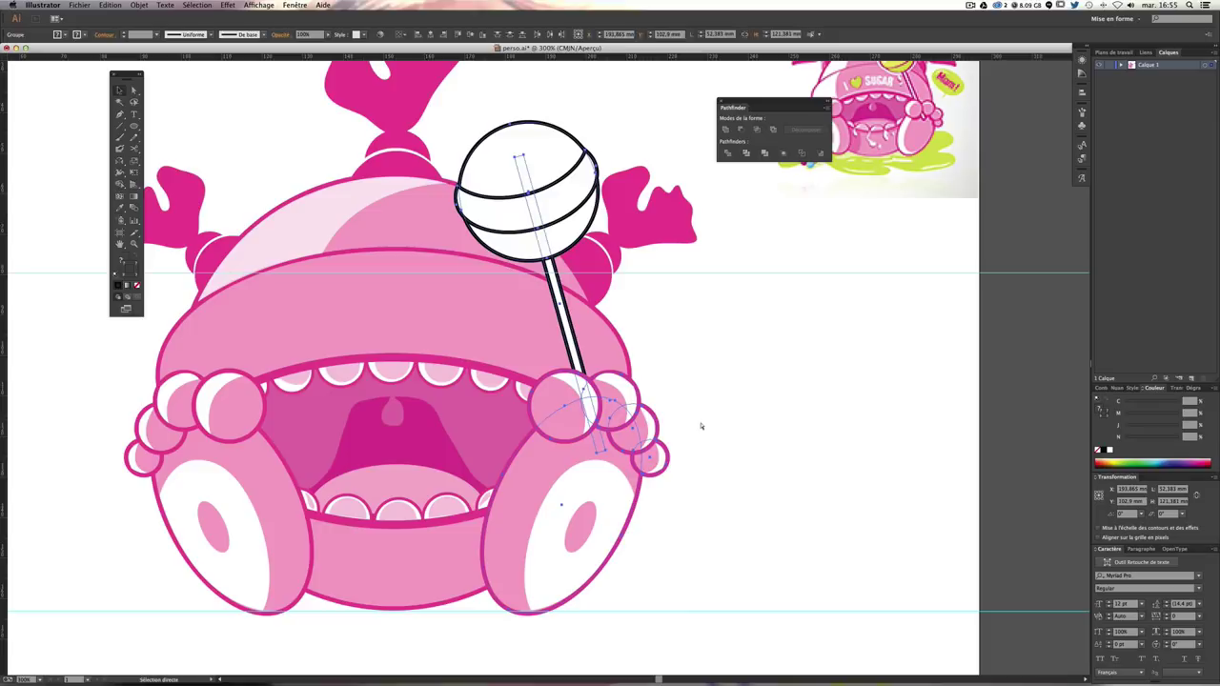
pyautogui.click(536, 461)
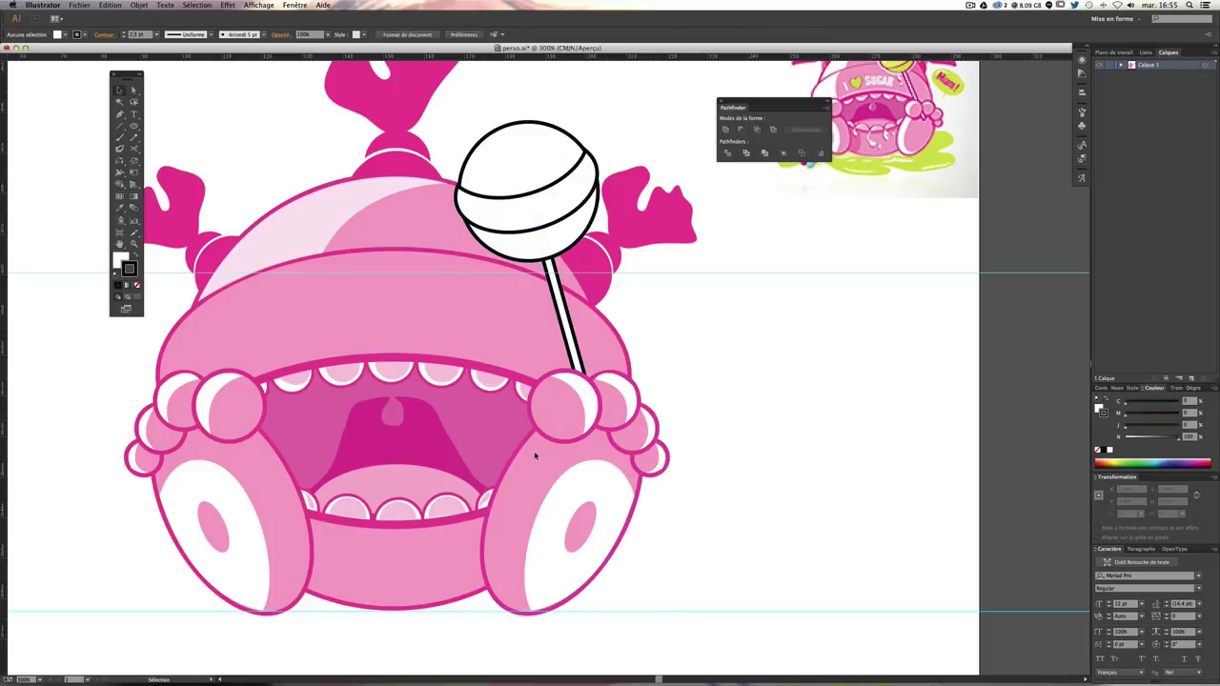
pyautogui.click(681, 453)
pyautogui.click(562, 383)
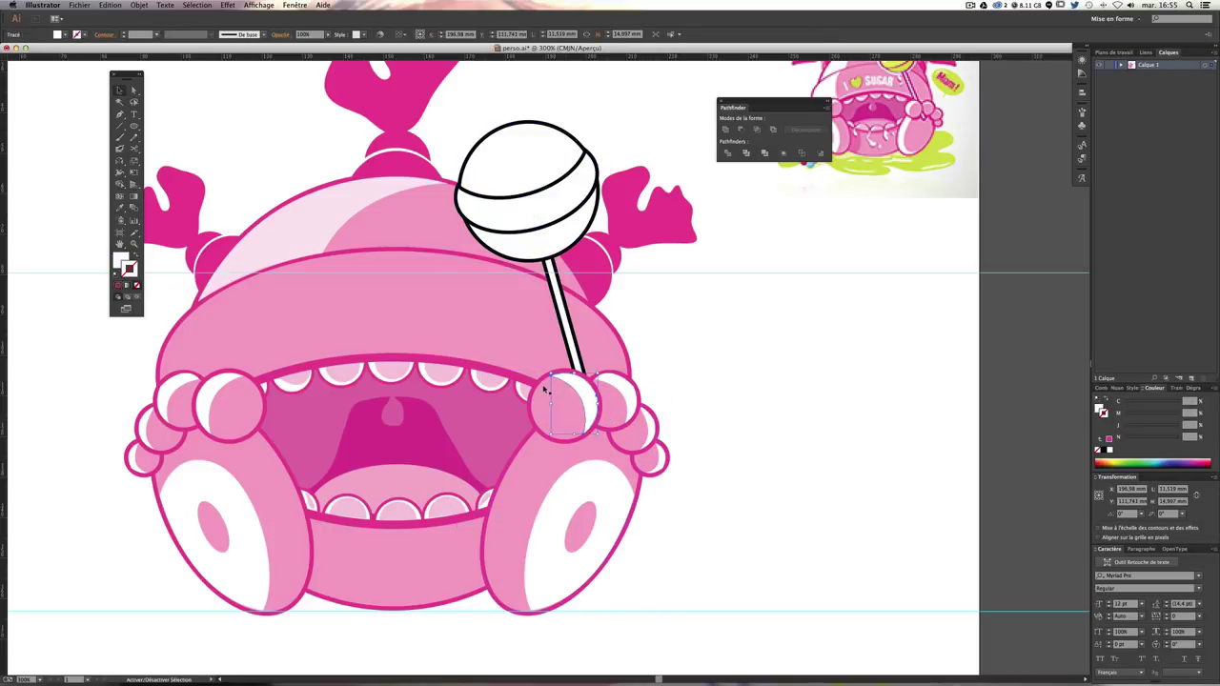
pyautogui.keyDown('shift'); pyautogui.click(568, 400); pyautogui.keyUp('shift')
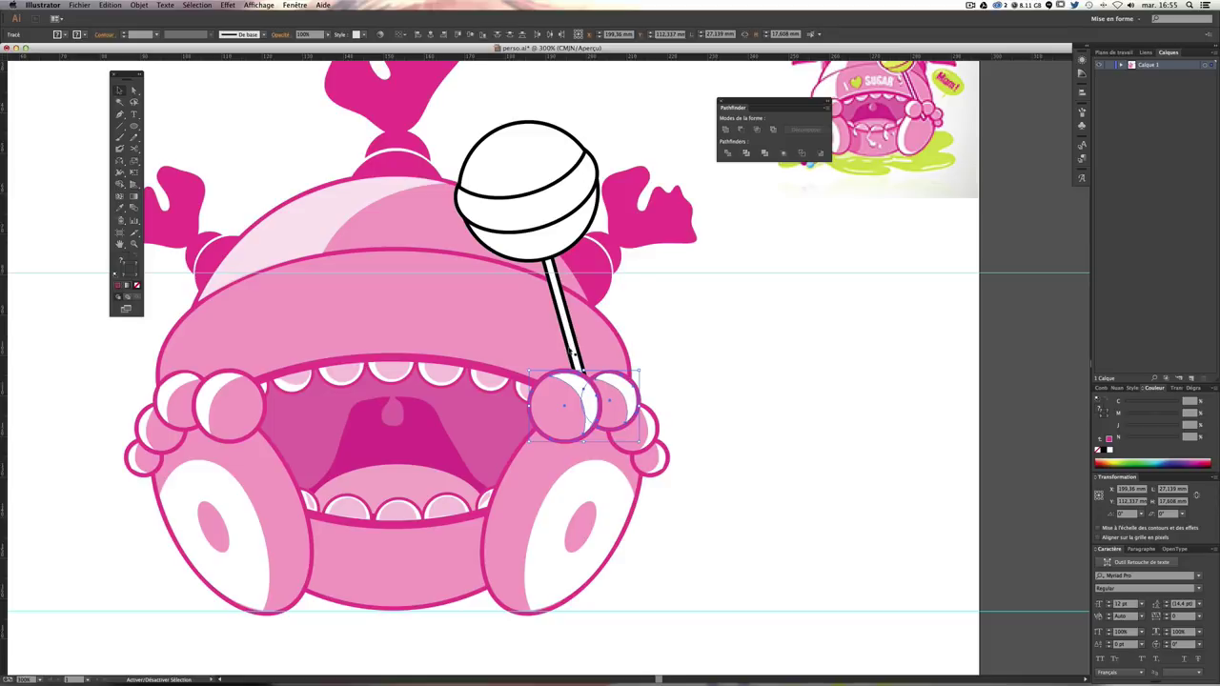
pyautogui.keyDown('shift'); pyautogui.click(572, 354); pyautogui.keyUp('shift')
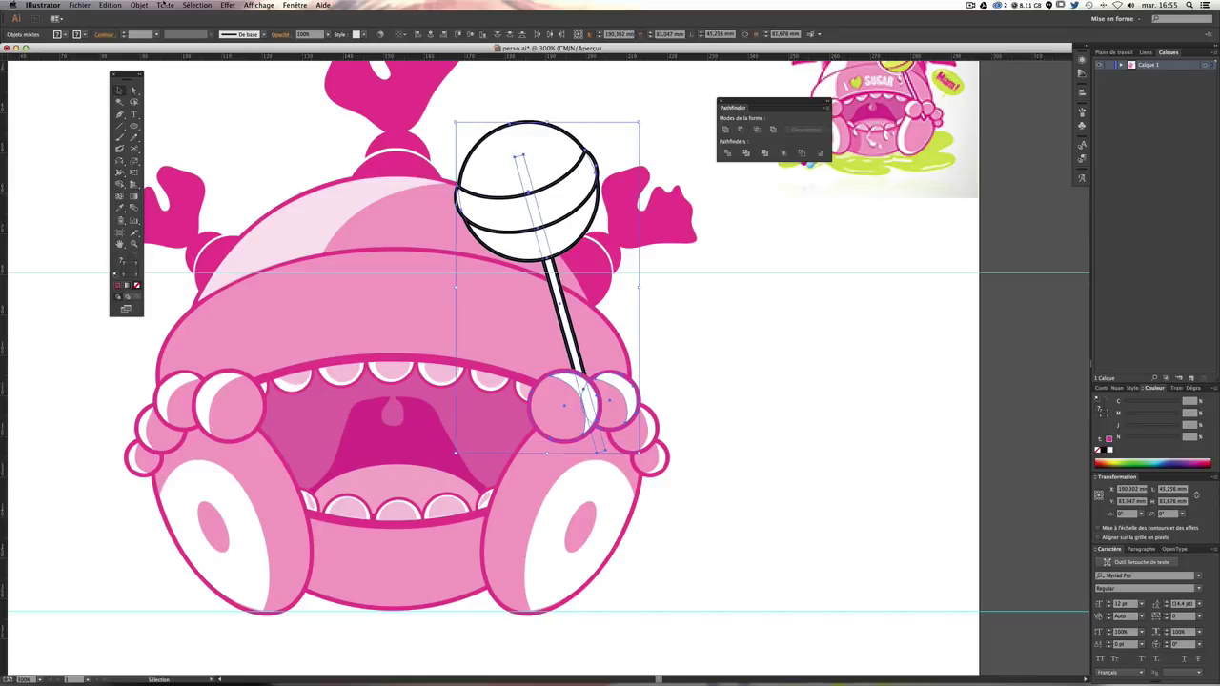
pyautogui.click(139, 5)
pyautogui.moveTo(154, 26)
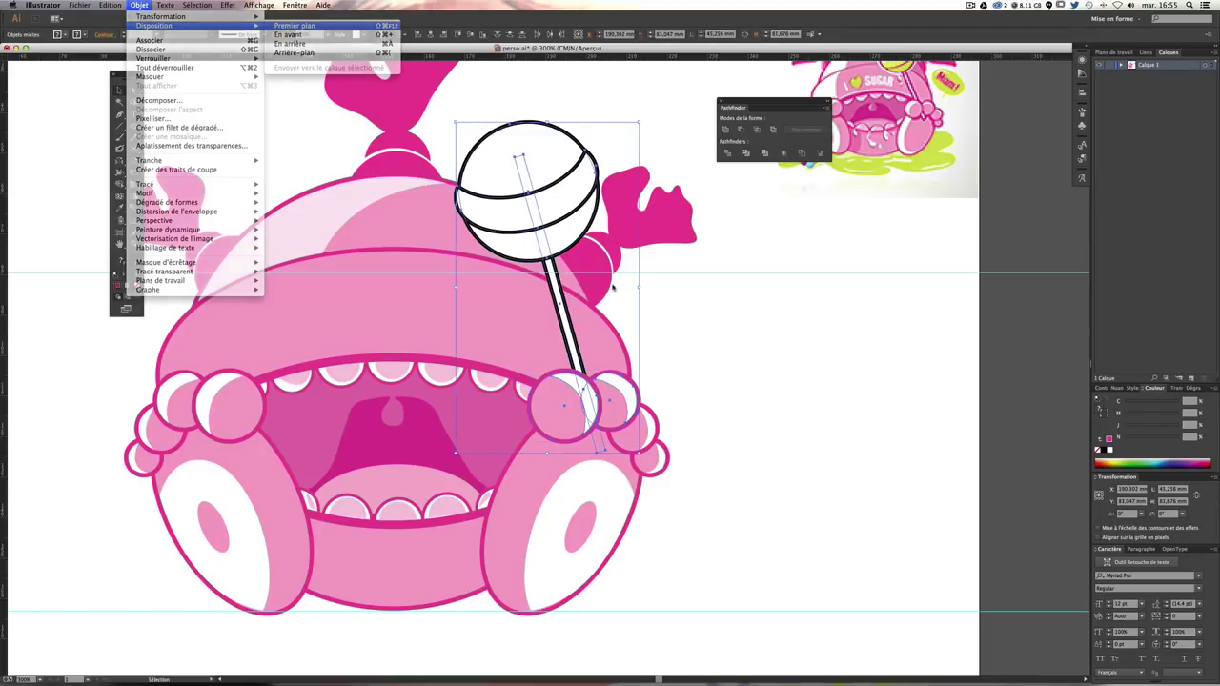
pyautogui.click(295, 25)
pyautogui.click(694, 476)
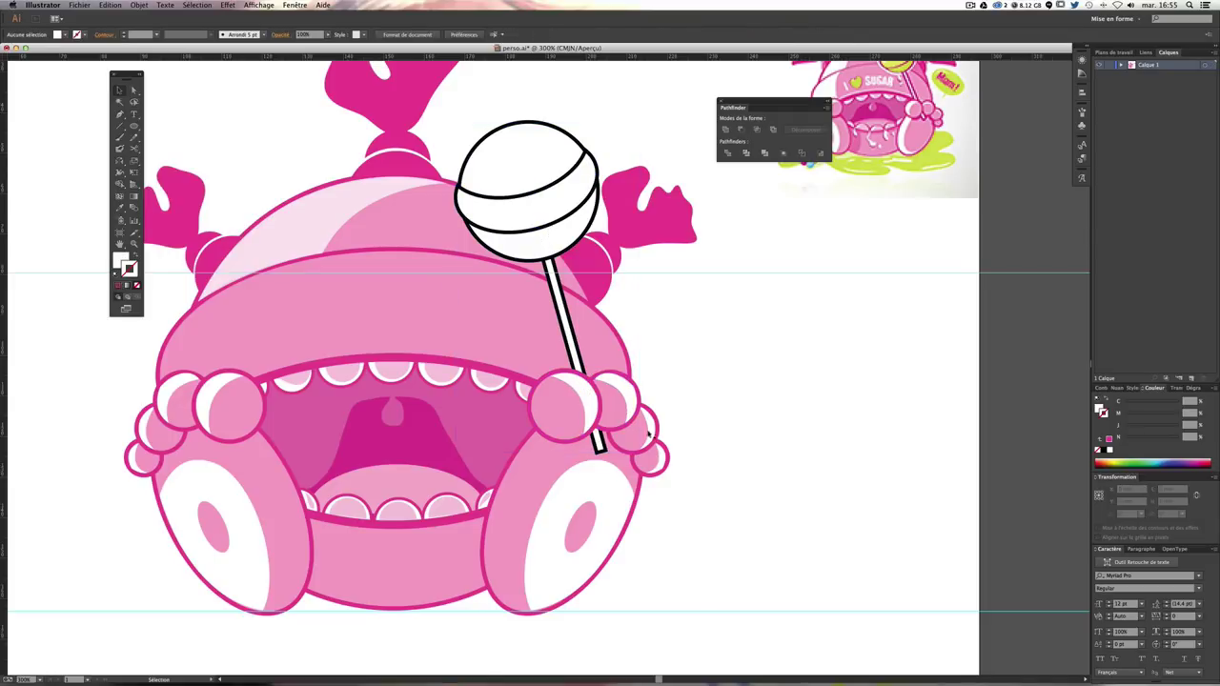
pyautogui.moveTo(620, 314); pyautogui.dragTo(664, 368)
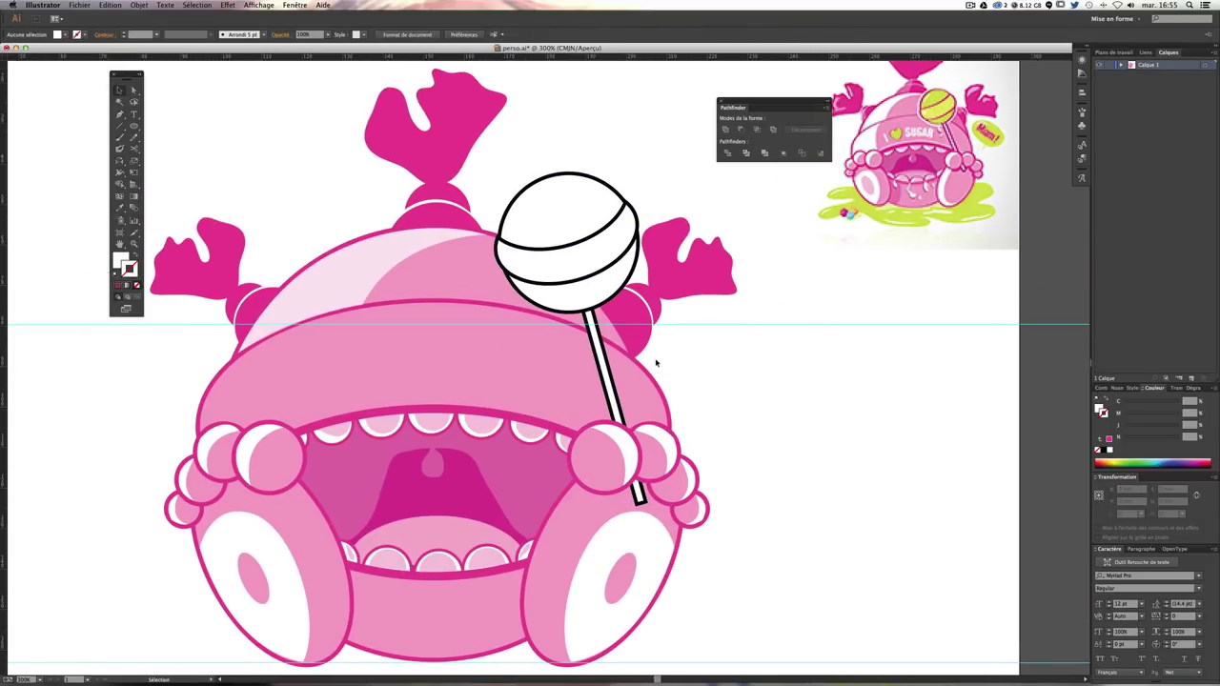
# Step: Read the pink colour value from the left ear's fill
pyautogui.click(119, 102)
pyautogui.click(595, 248)
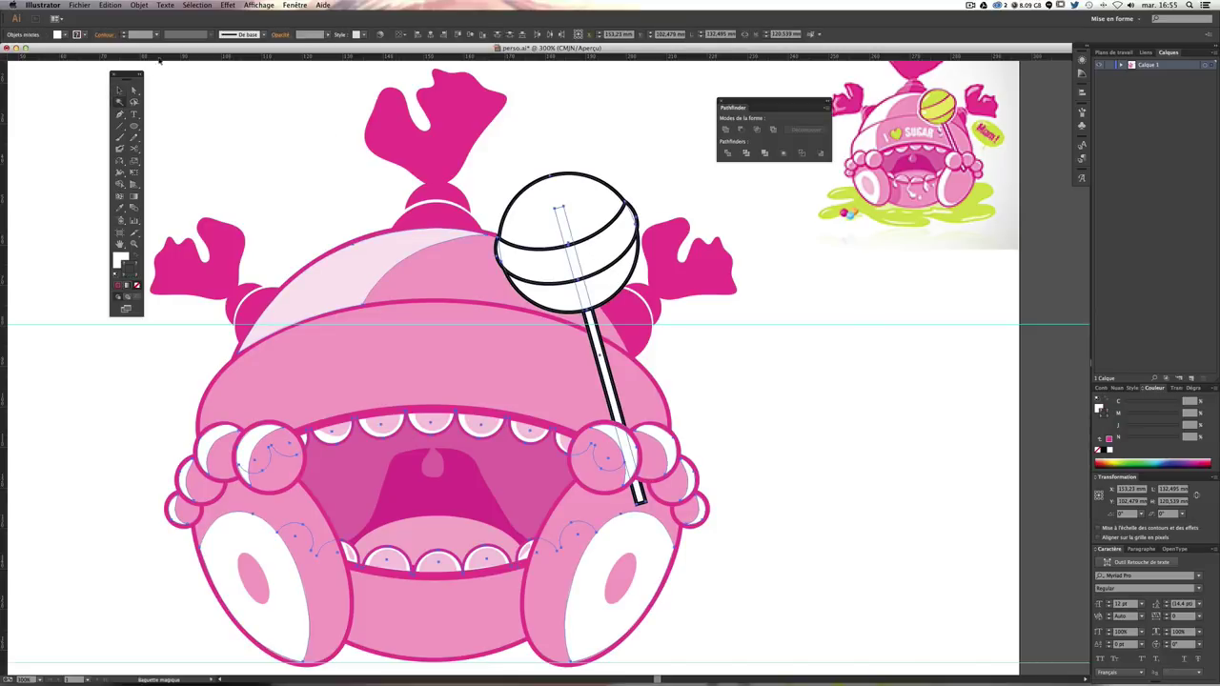
pyautogui.click(119, 90)
pyautogui.click(290, 122)
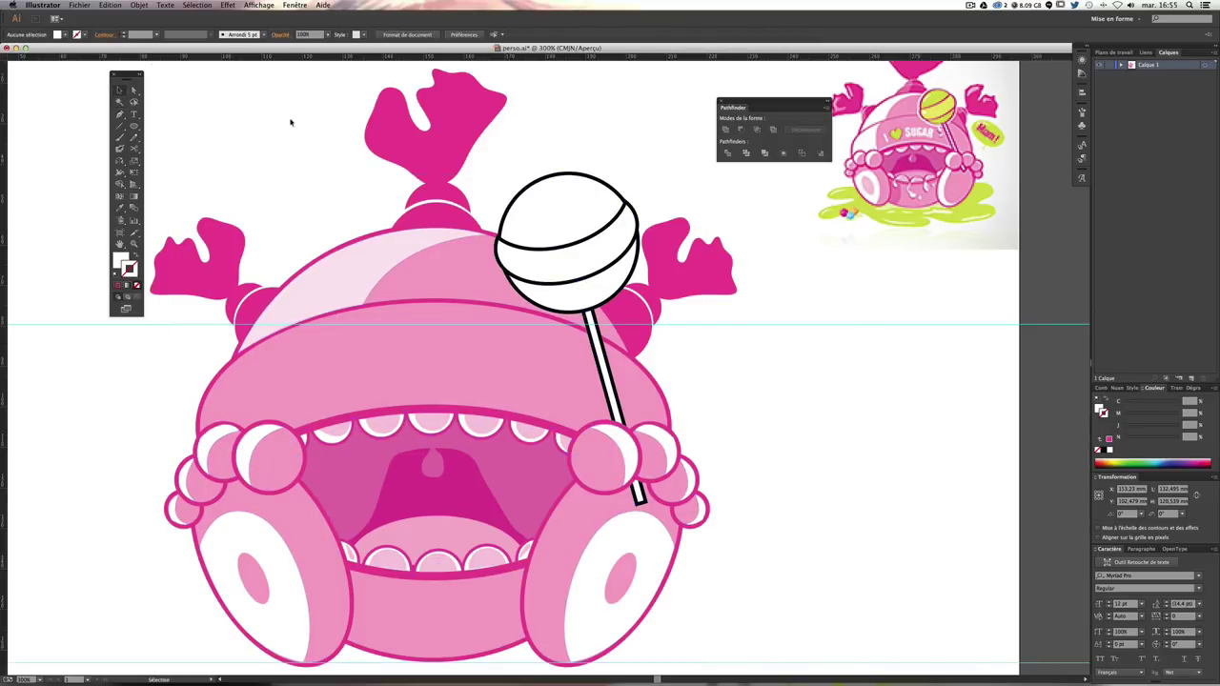
pyautogui.click(569, 257)
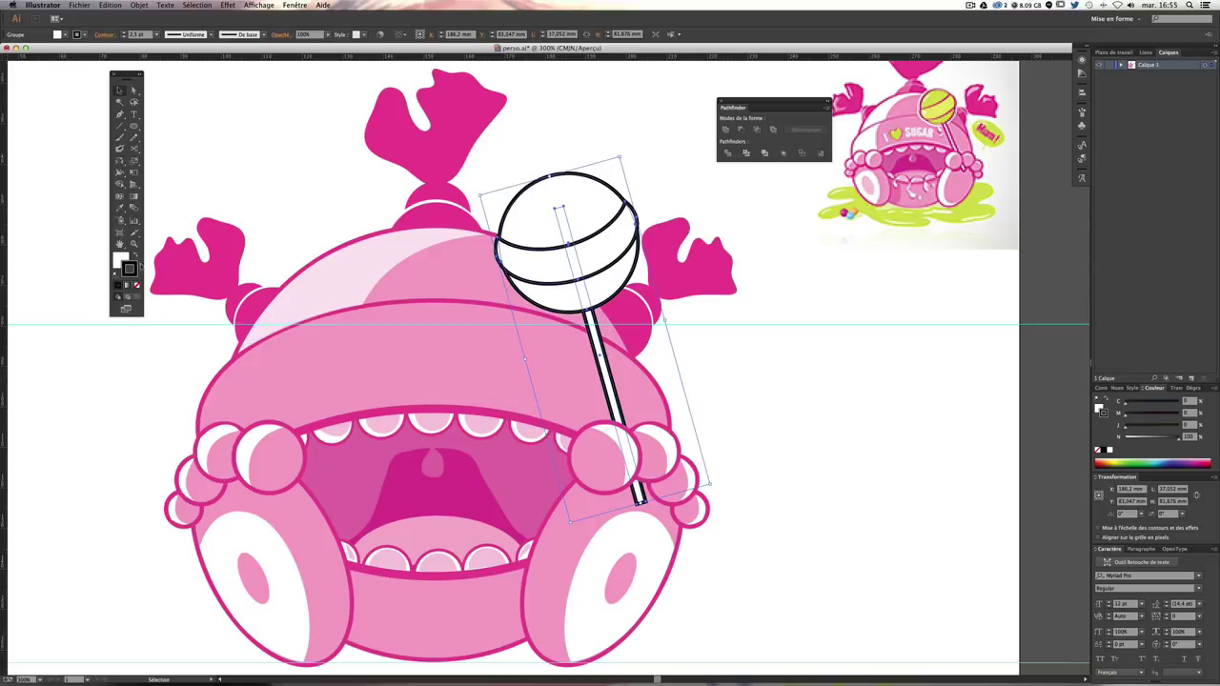
pyautogui.doubleClick(130, 271)
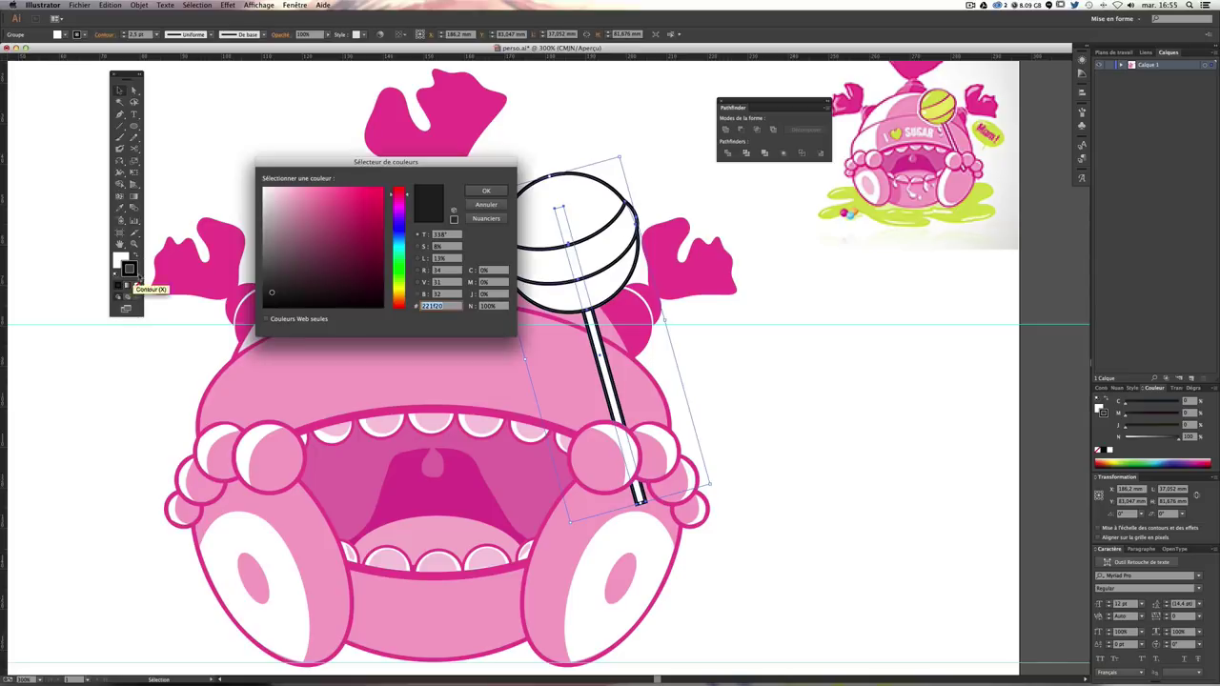
pyautogui.press('Escape')
pyautogui.click(211, 284)
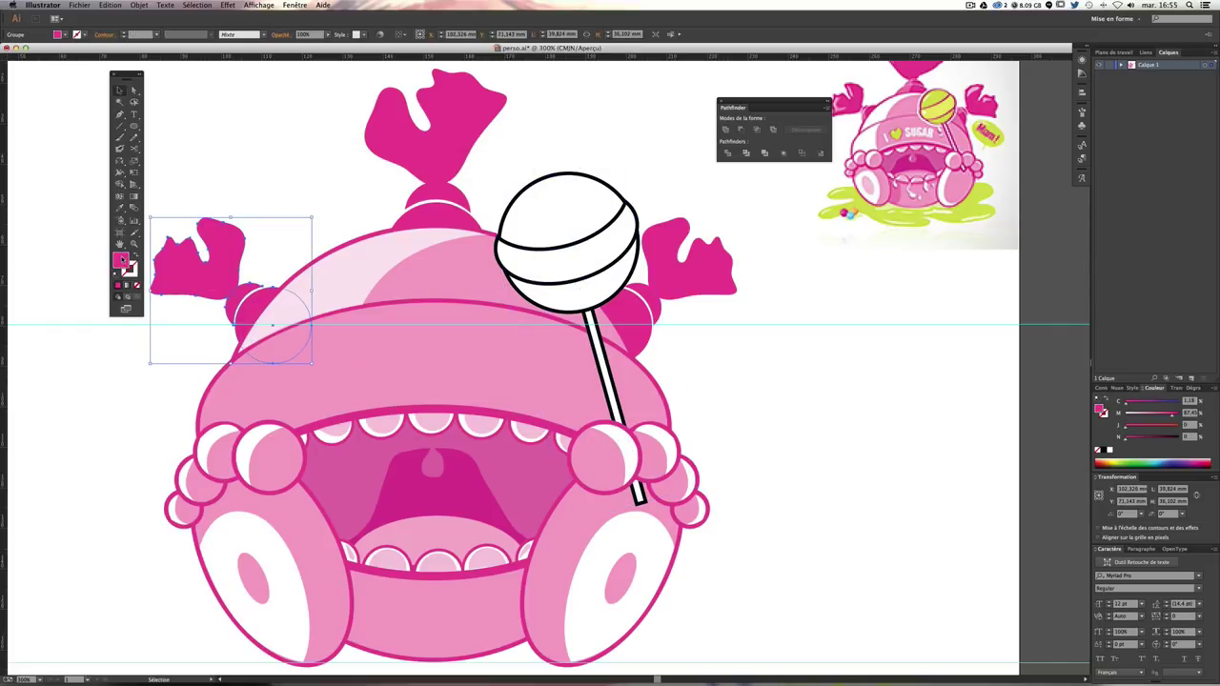
pyautogui.doubleClick(122, 259)
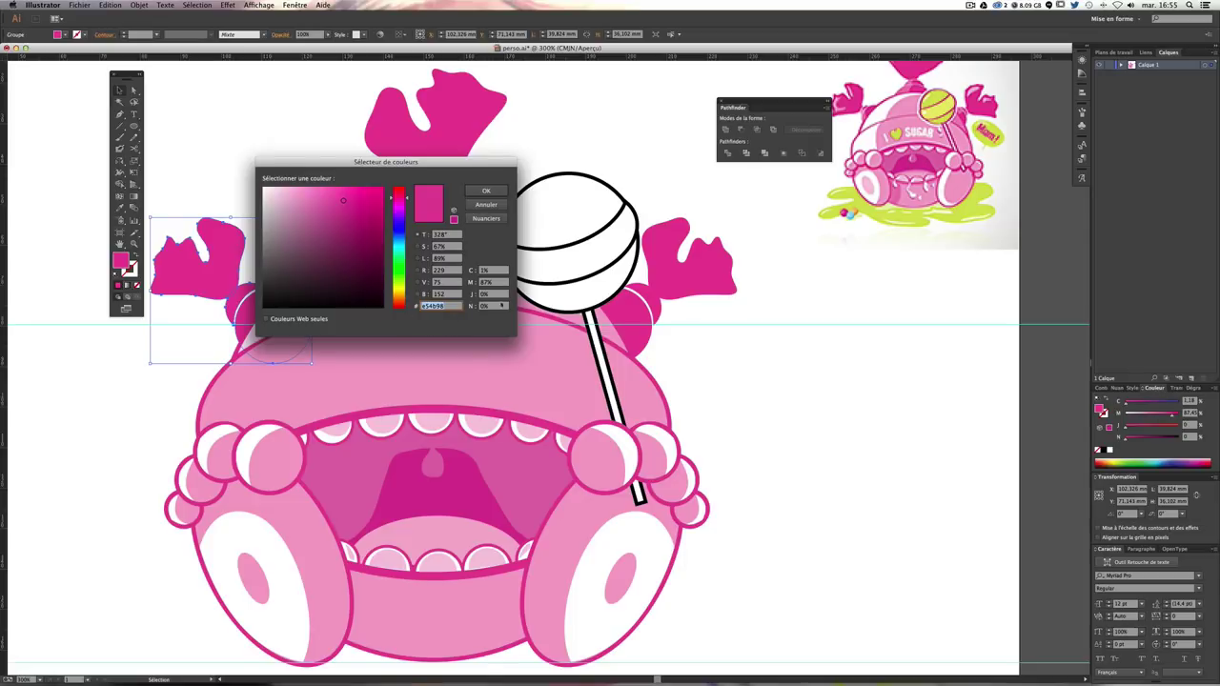
pyautogui.press('Return')
# Step: Set the lollipop group's outline colour to the ear's pink
pyautogui.click(552, 267)
pyautogui.doubleClick(130, 270)
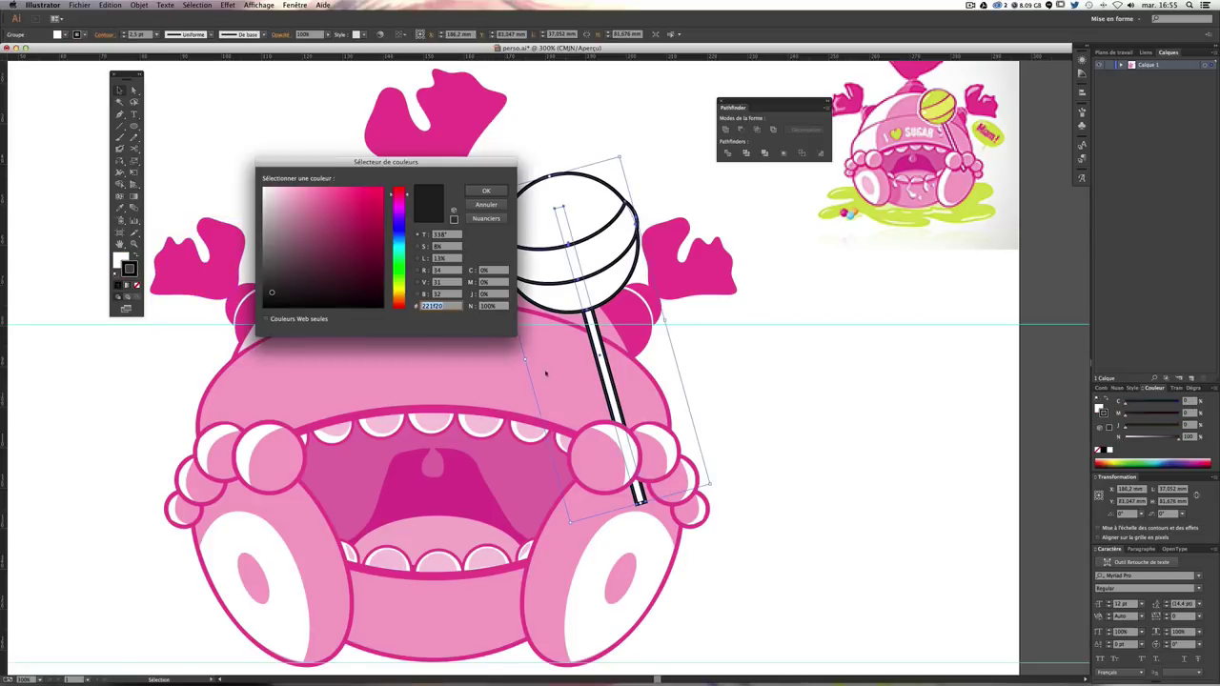
pyautogui.press('Return')
pyautogui.click(829, 356)
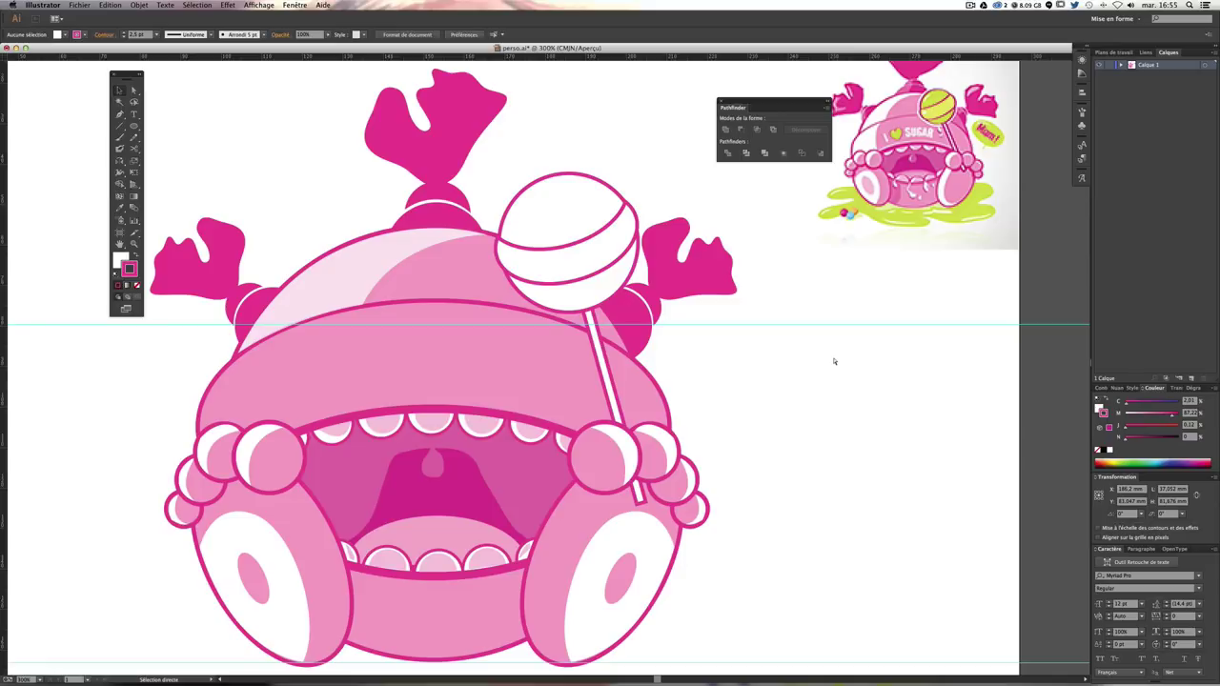
pyautogui.hotkey('ctrl', '-')
pyautogui.hotkey('ctrl', '-')
pyautogui.hotkey('ctrl', '+')
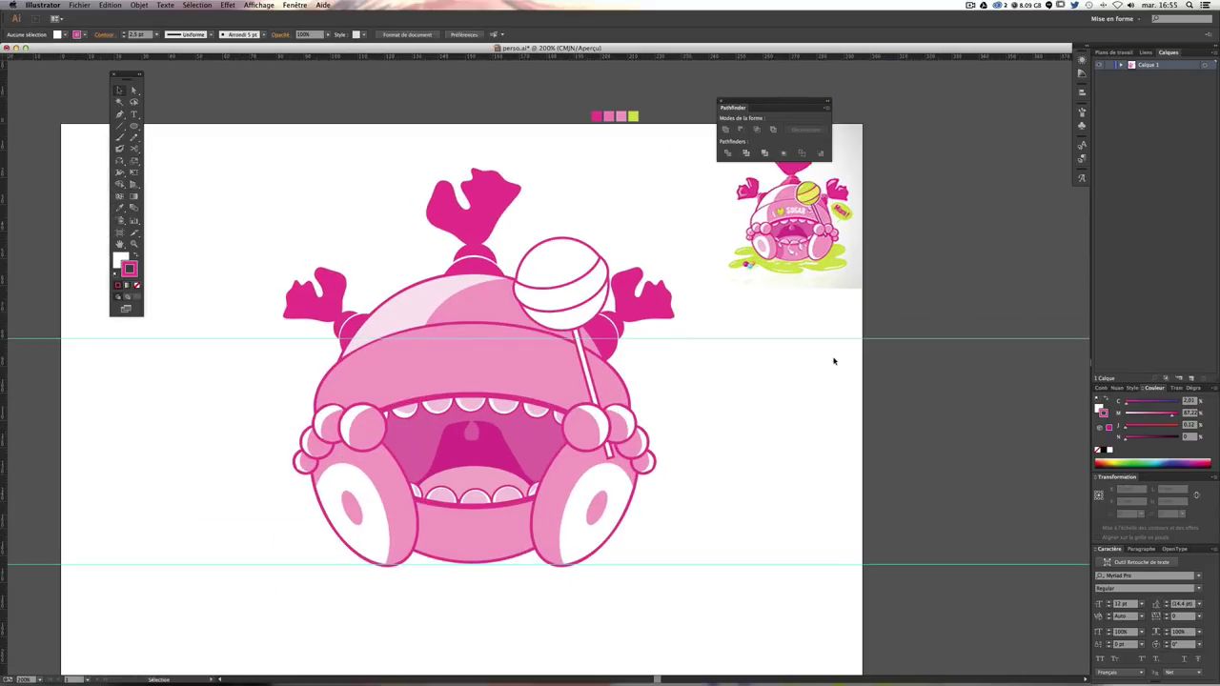
pyautogui.scroll(1, 818, 381)
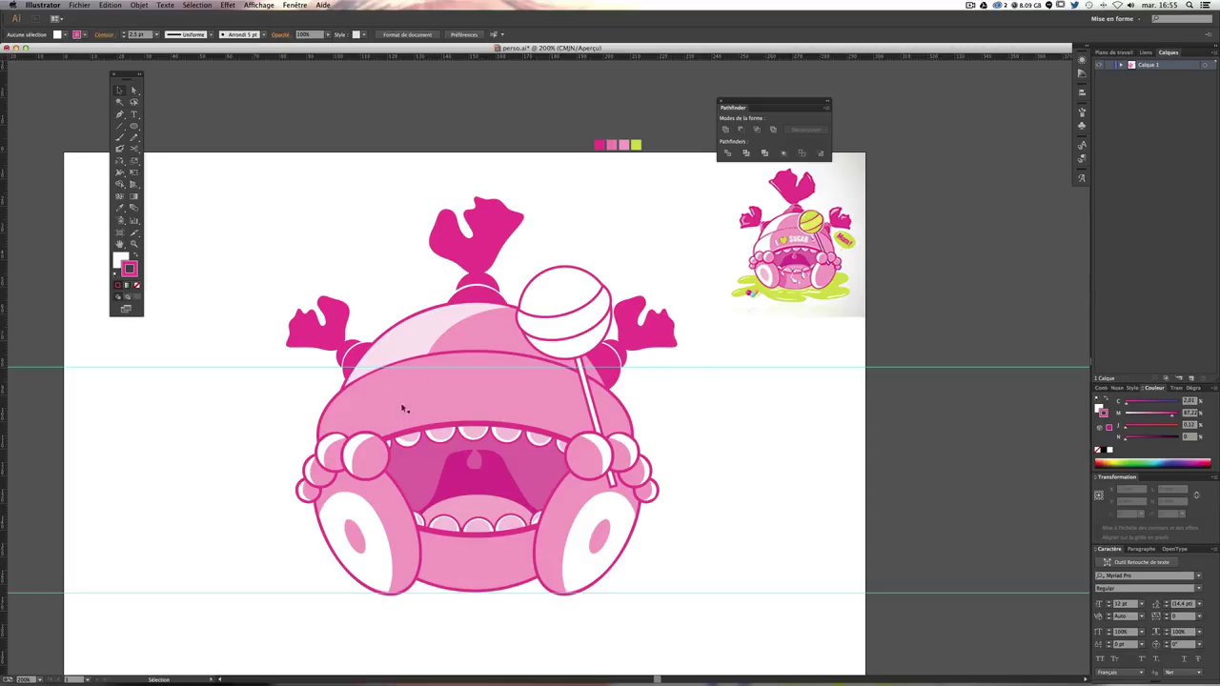
pyautogui.press('a')
pyautogui.hotkey('ctrl', '+')
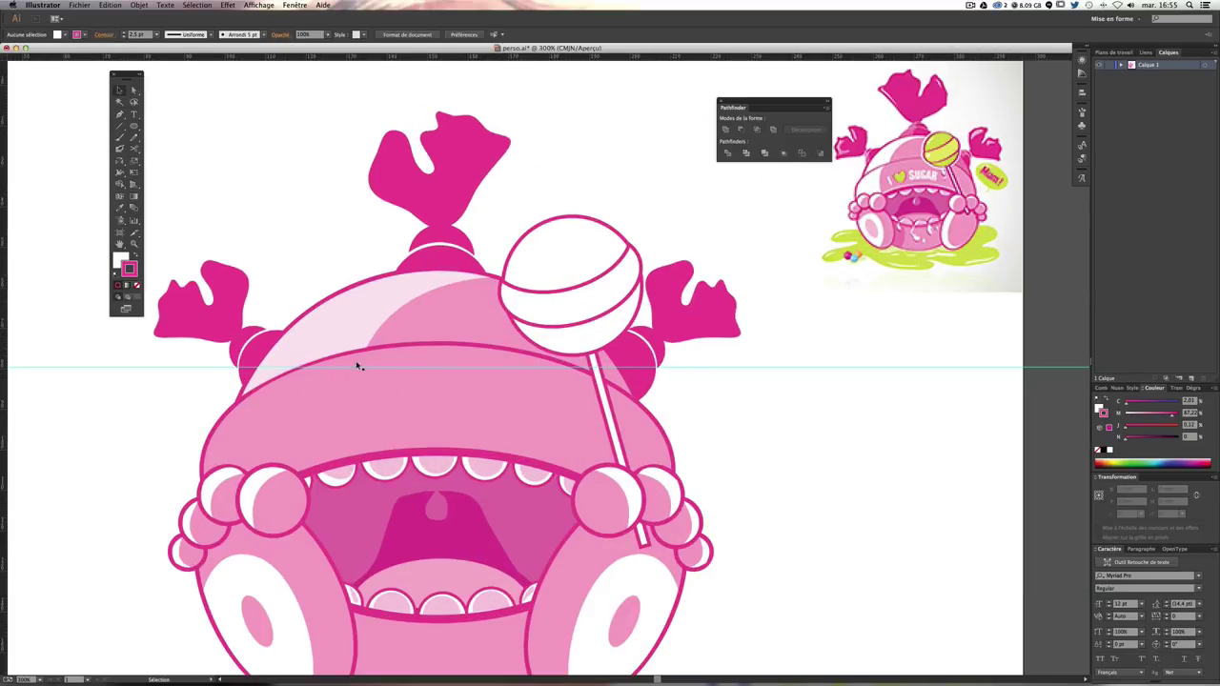
# Step: Draw a white gloss shape with the Pen tool over the left side of the hat
pyautogui.moveTo(491, 395); pyautogui.dragTo(278, 284)
pyautogui.click(242, 165)
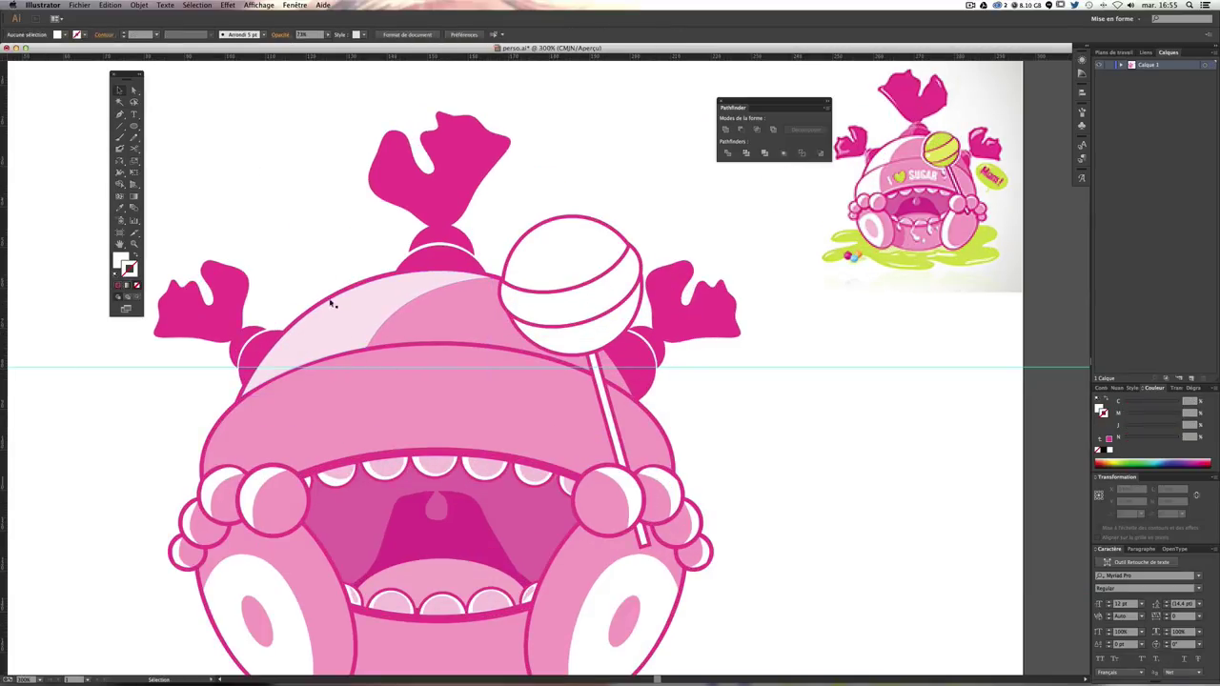
pyautogui.click(332, 304)
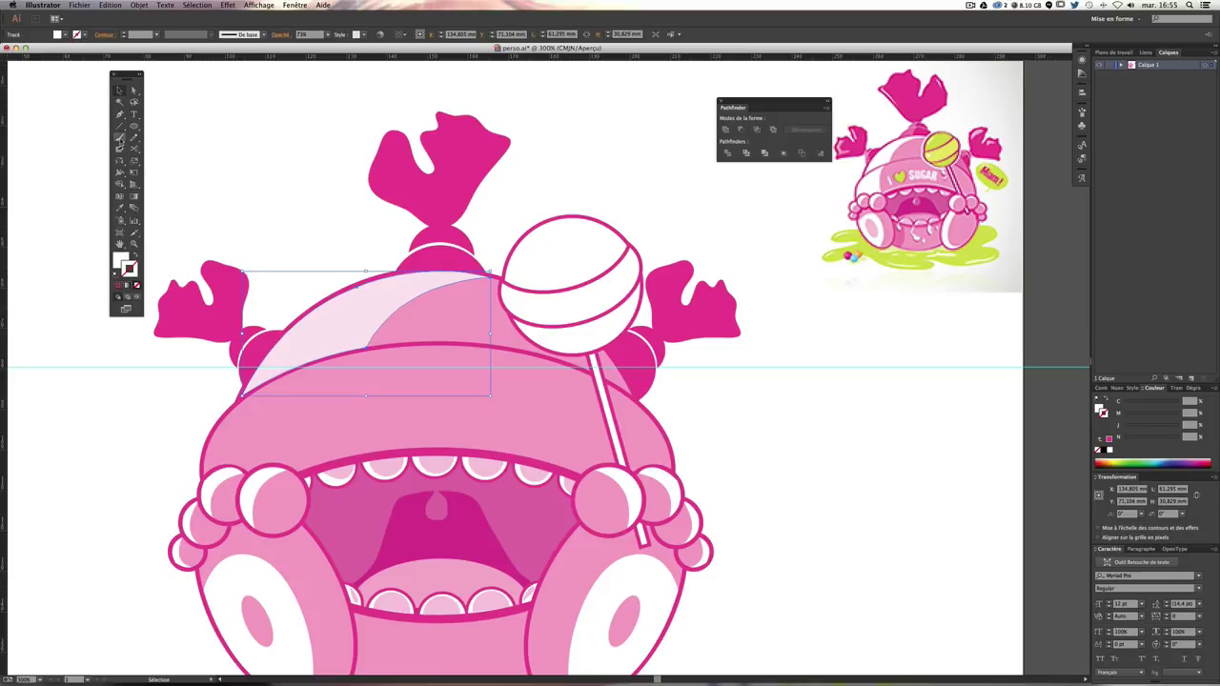
pyautogui.click(119, 114)
pyautogui.moveTo(393, 343); pyautogui.dragTo(413, 286)
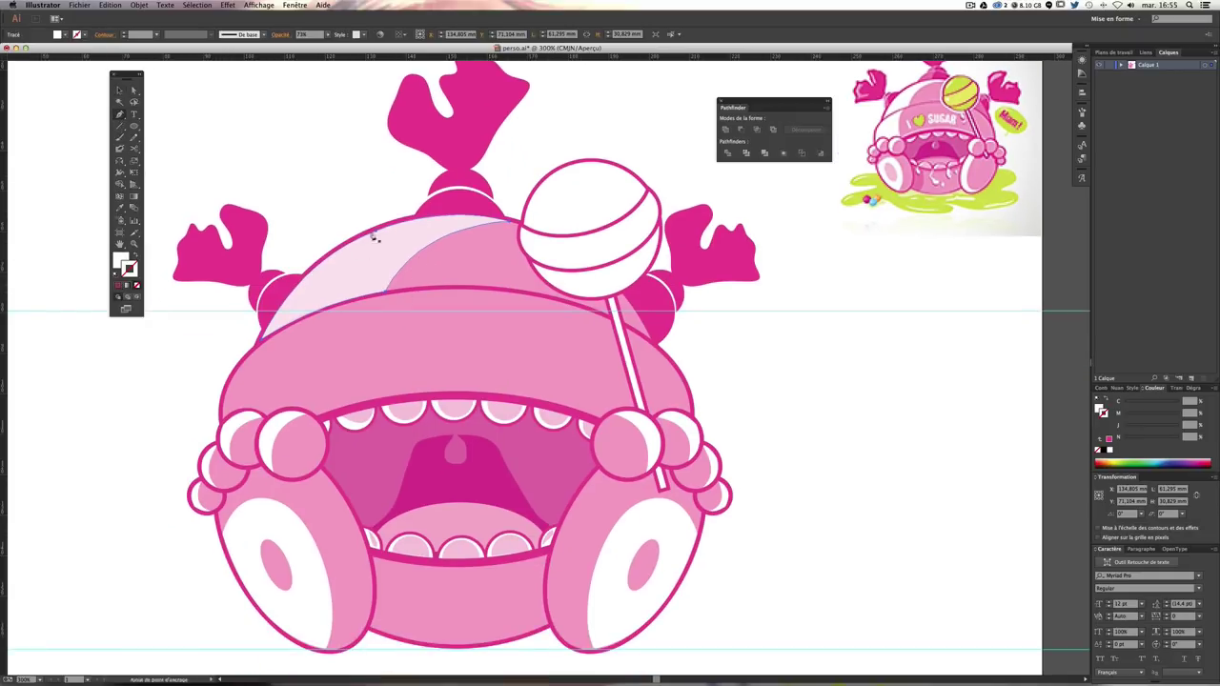
pyautogui.press('v')
pyautogui.keyDown('ctrl'); pyautogui.click(115, 370); pyautogui.keyUp('ctrl')
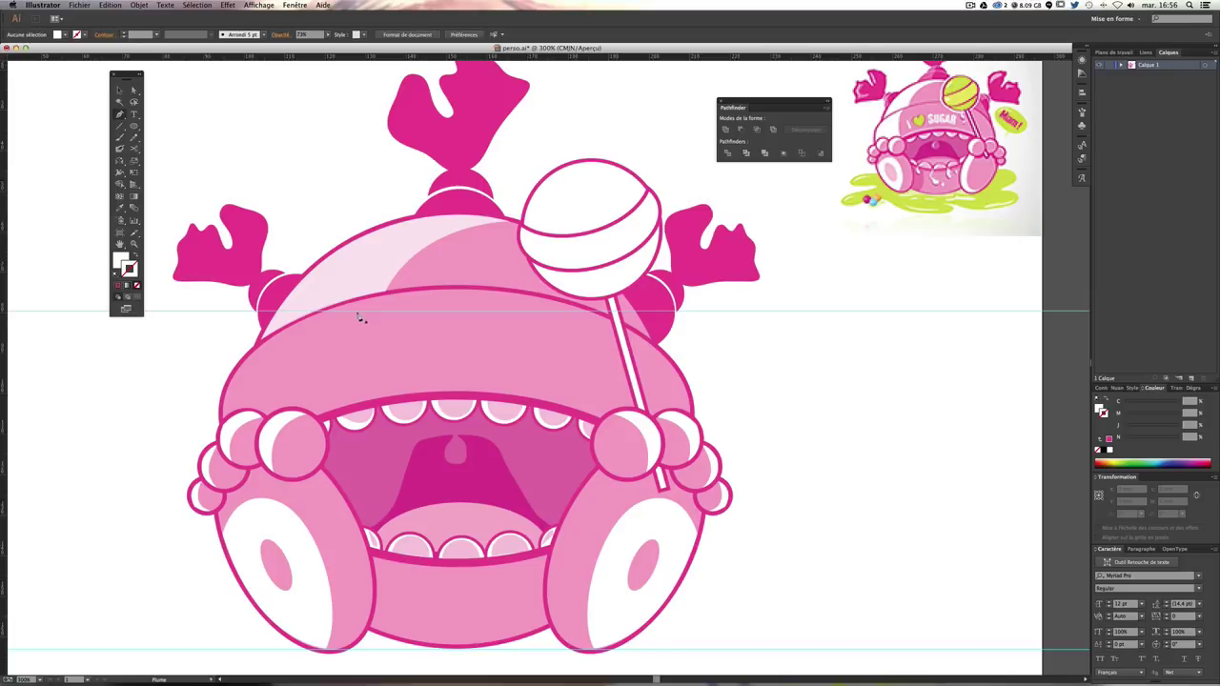
pyautogui.click(372, 303)
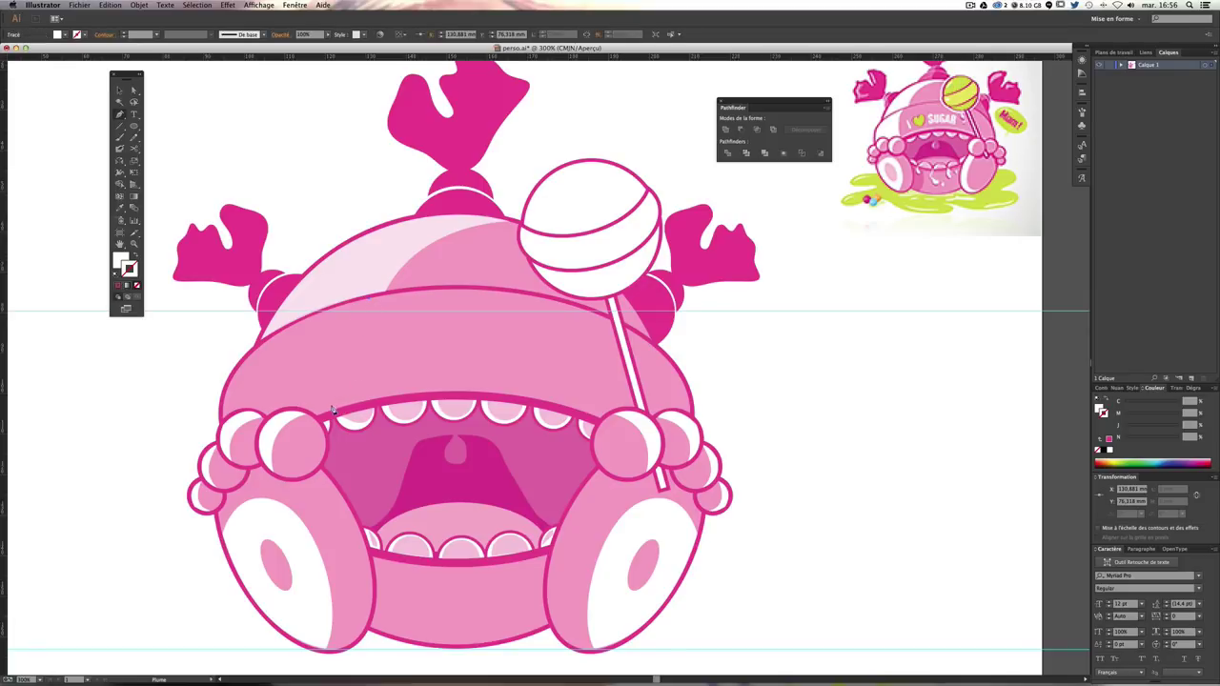
pyautogui.moveTo(332, 414); pyautogui.dragTo(353, 467)
pyautogui.hotkey('ctrl', '+')
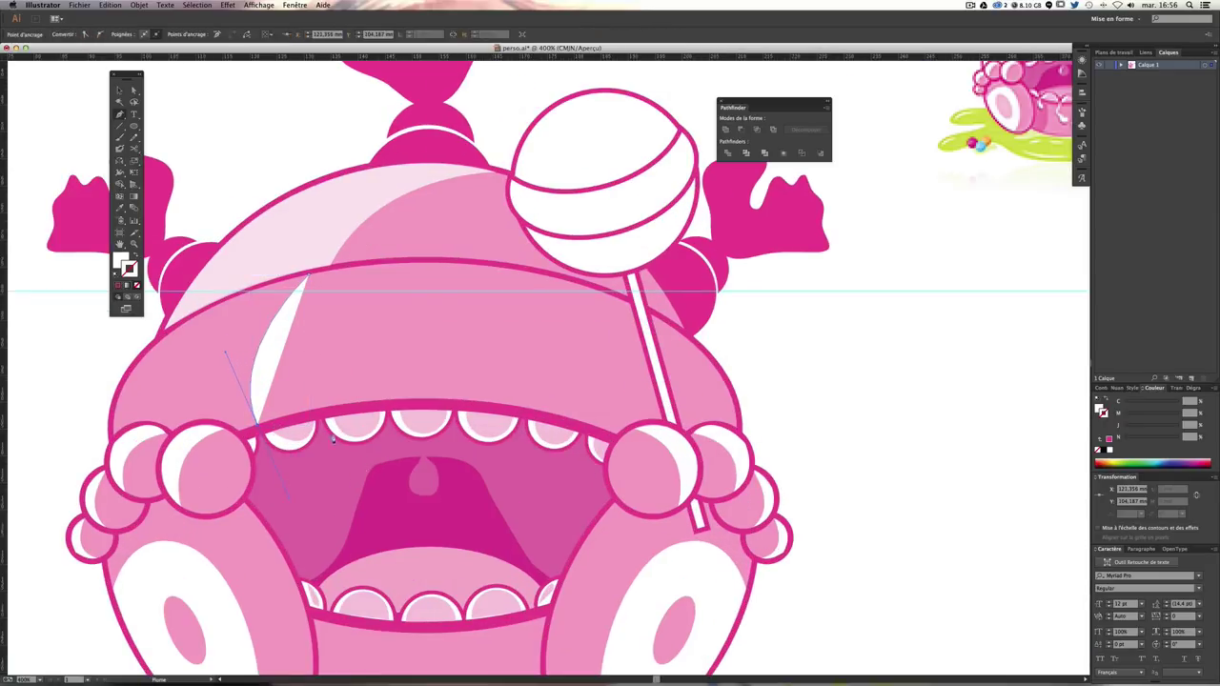
pyautogui.moveTo(236, 383); pyautogui.dragTo(368, 371)
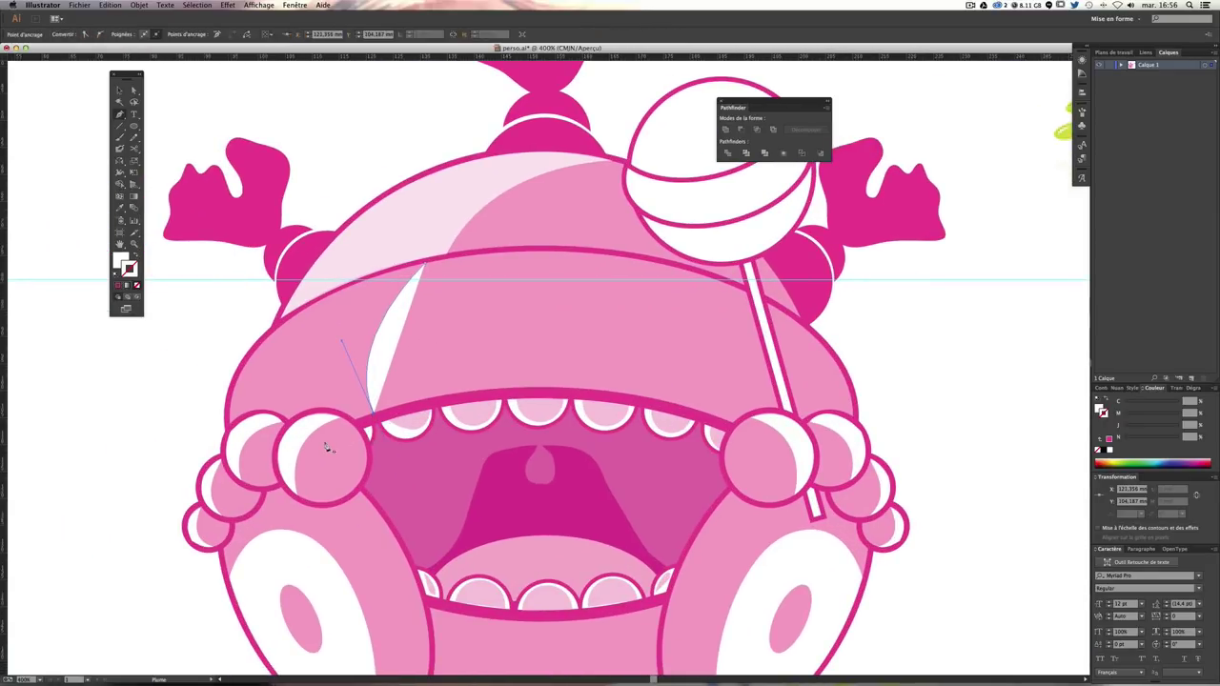
pyautogui.moveTo(238, 446); pyautogui.dragTo(240, 448)
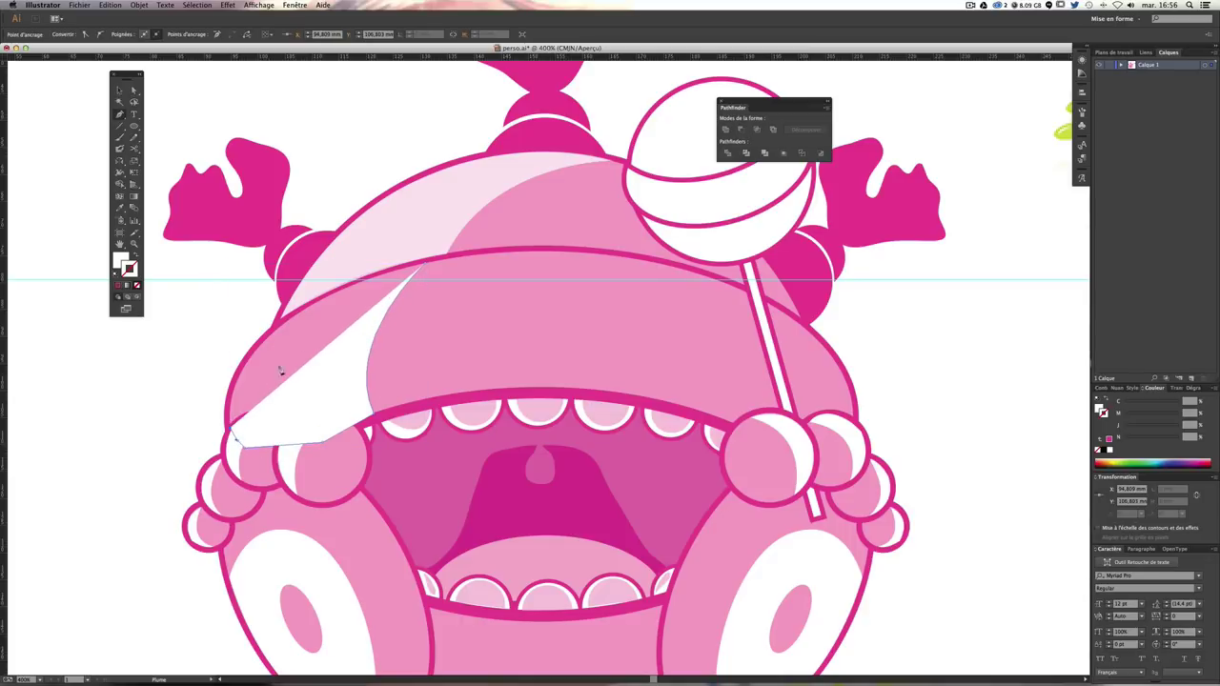
pyautogui.moveTo(426, 268); pyautogui.dragTo(646, 209)
pyautogui.moveTo(646, 209); pyautogui.dragTo(648, 212)
# Step: Bring the left arm's crescent and small circles in front of the gloss shape
pyautogui.click(119, 89)
pyautogui.click(163, 368)
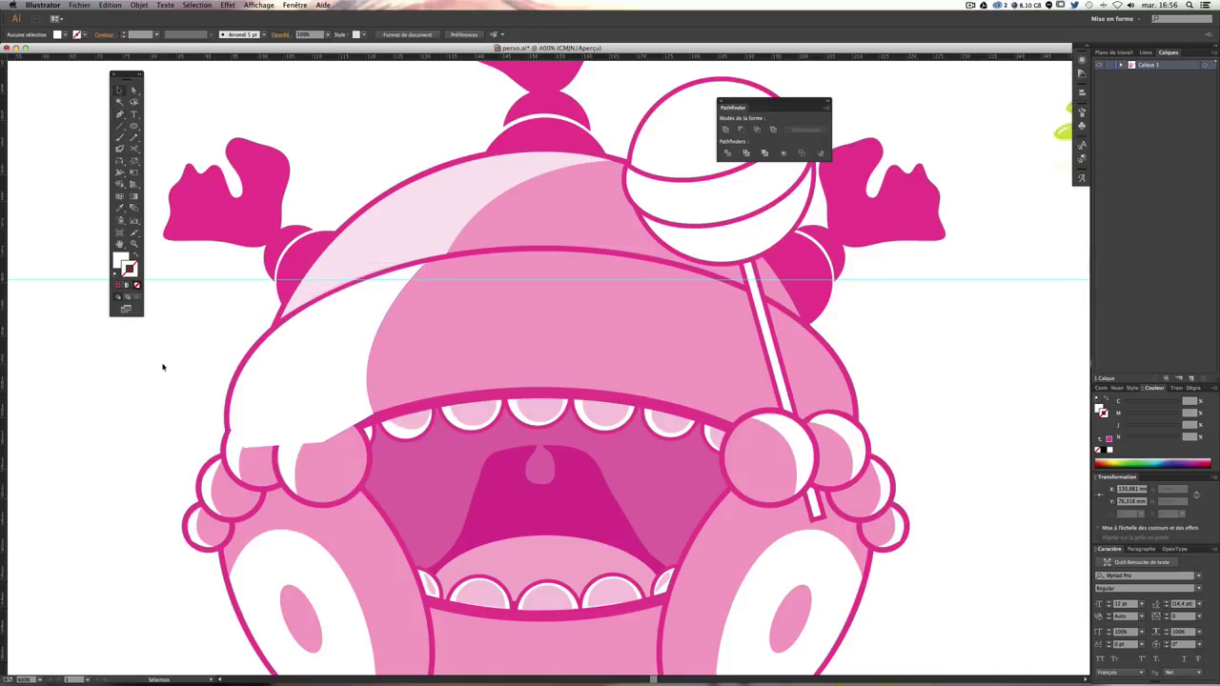
pyautogui.click(281, 463)
pyautogui.keyDown('shift'); pyautogui.click(231, 469); pyautogui.keyUp('shift')
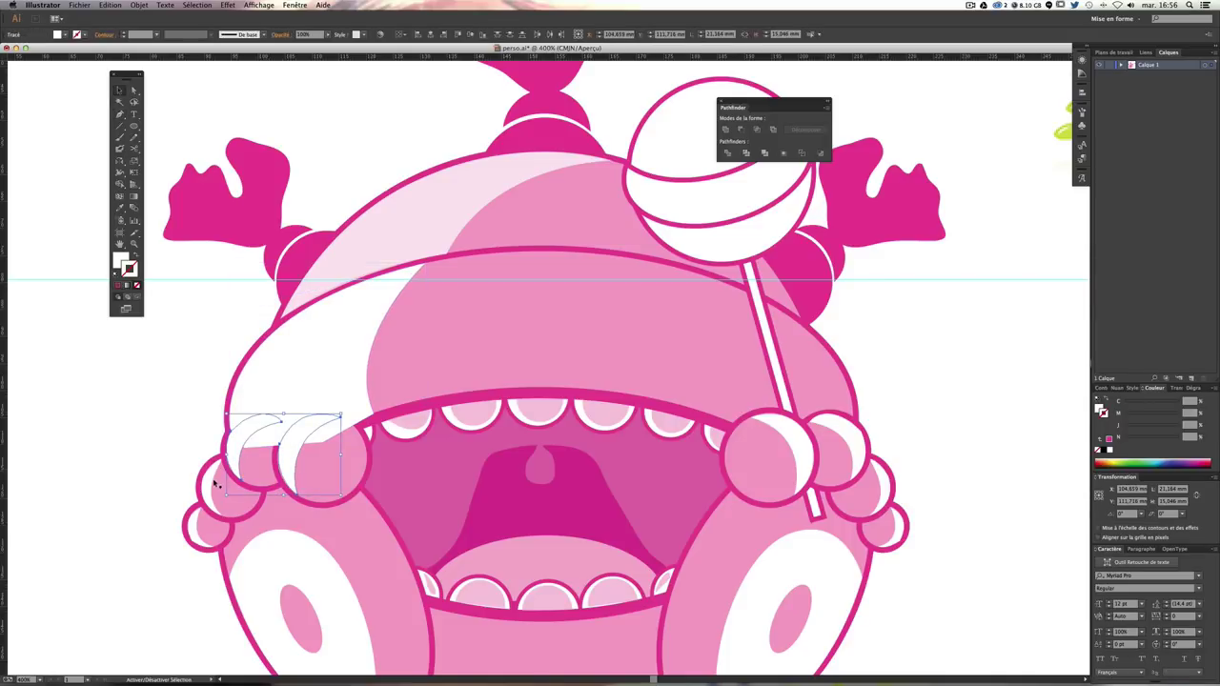
pyautogui.keyDown('shift'); pyautogui.click(196, 516); pyautogui.keyUp('shift')
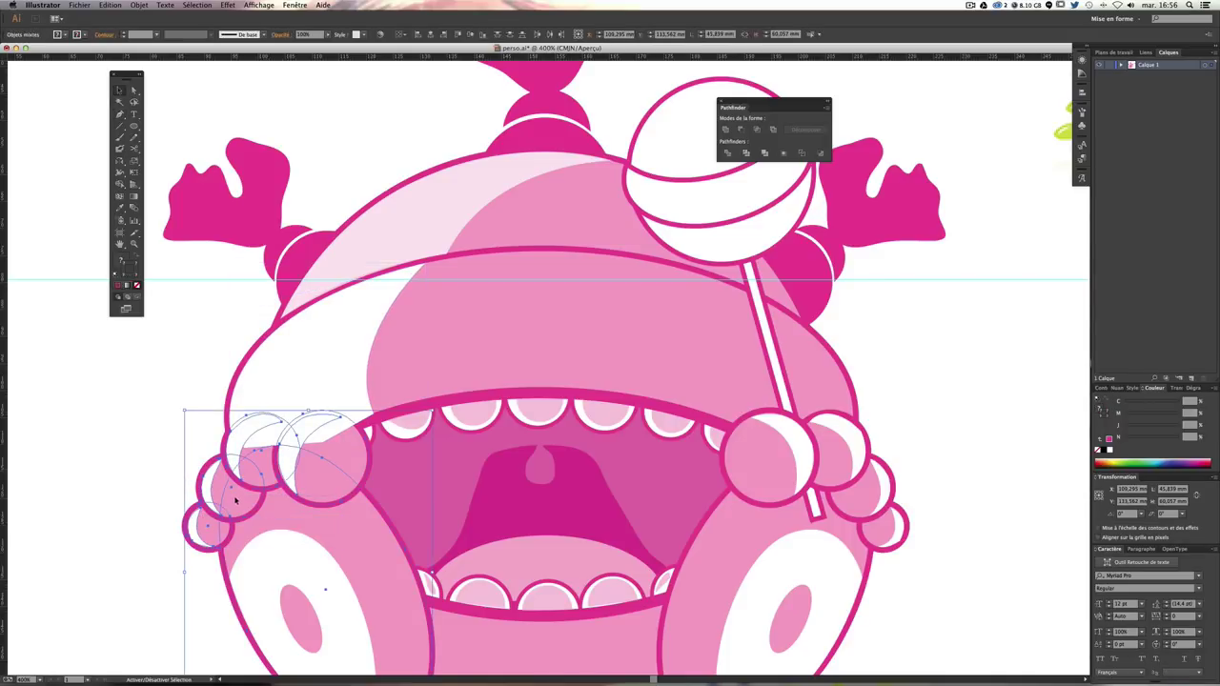
pyautogui.click(137, 5)
pyautogui.moveTo(154, 26)
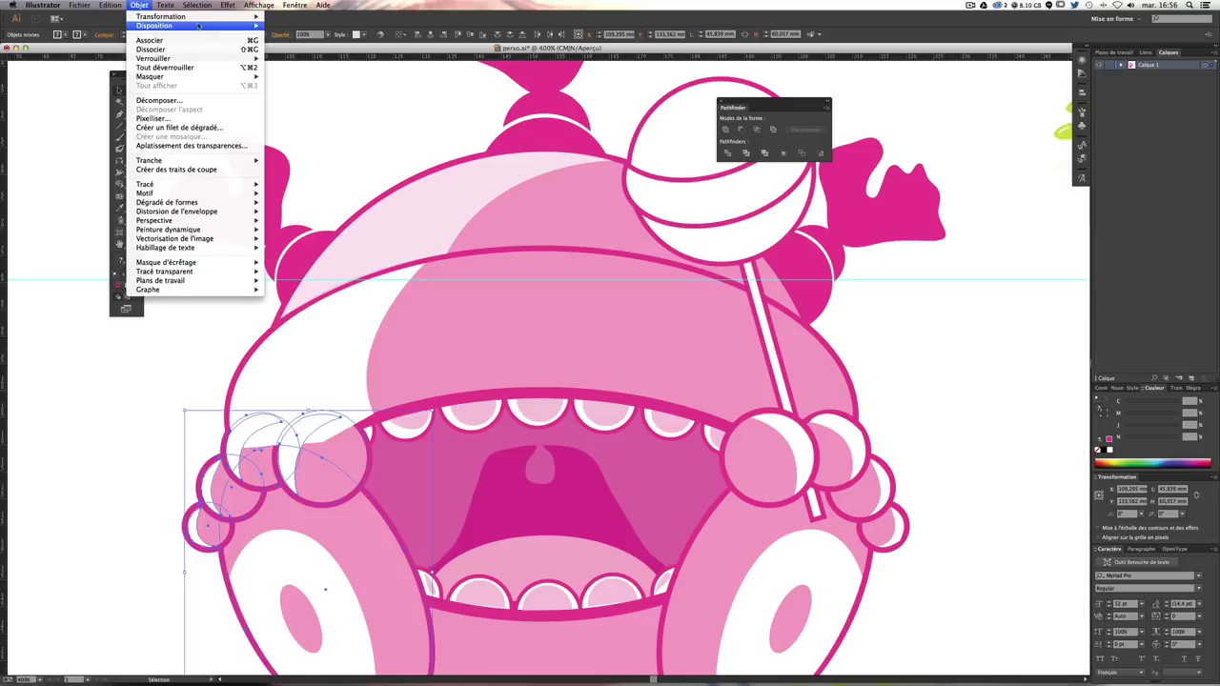
pyautogui.click(296, 31)
pyautogui.click(128, 336)
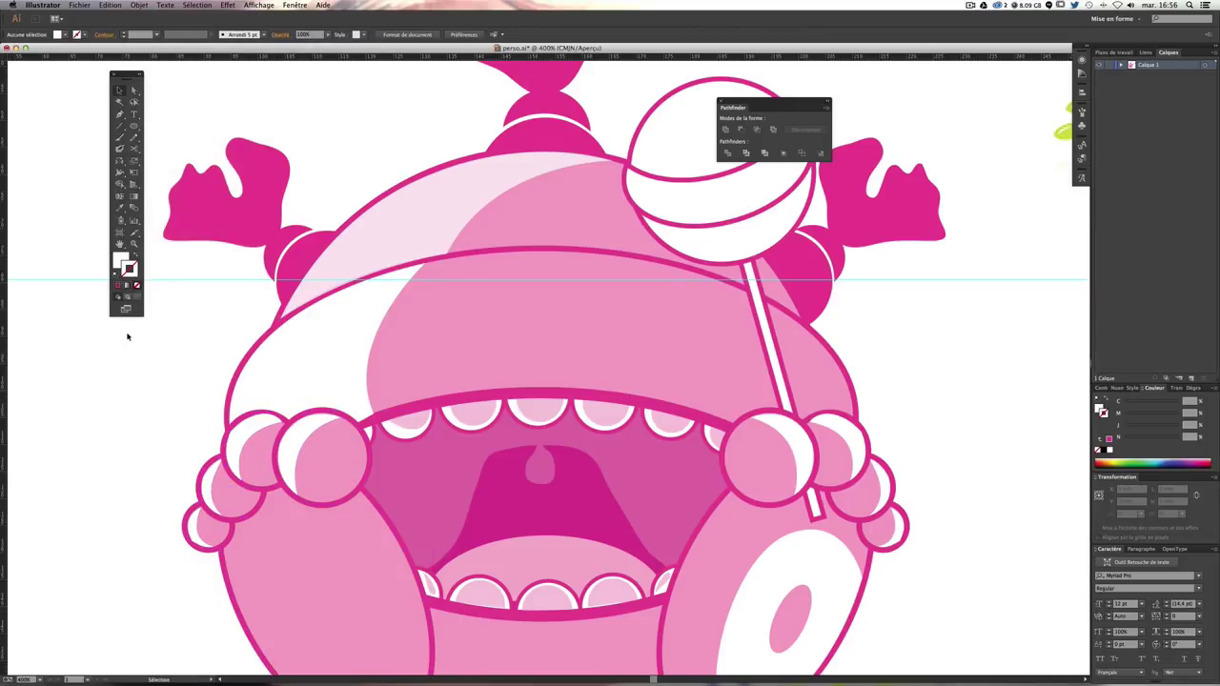
# Step: Lower the white gloss shape's opacity to about 55% in the Transparency panel
pyautogui.hotkey('ctrl', '-')
pyautogui.hotkey('ctrl', '-')
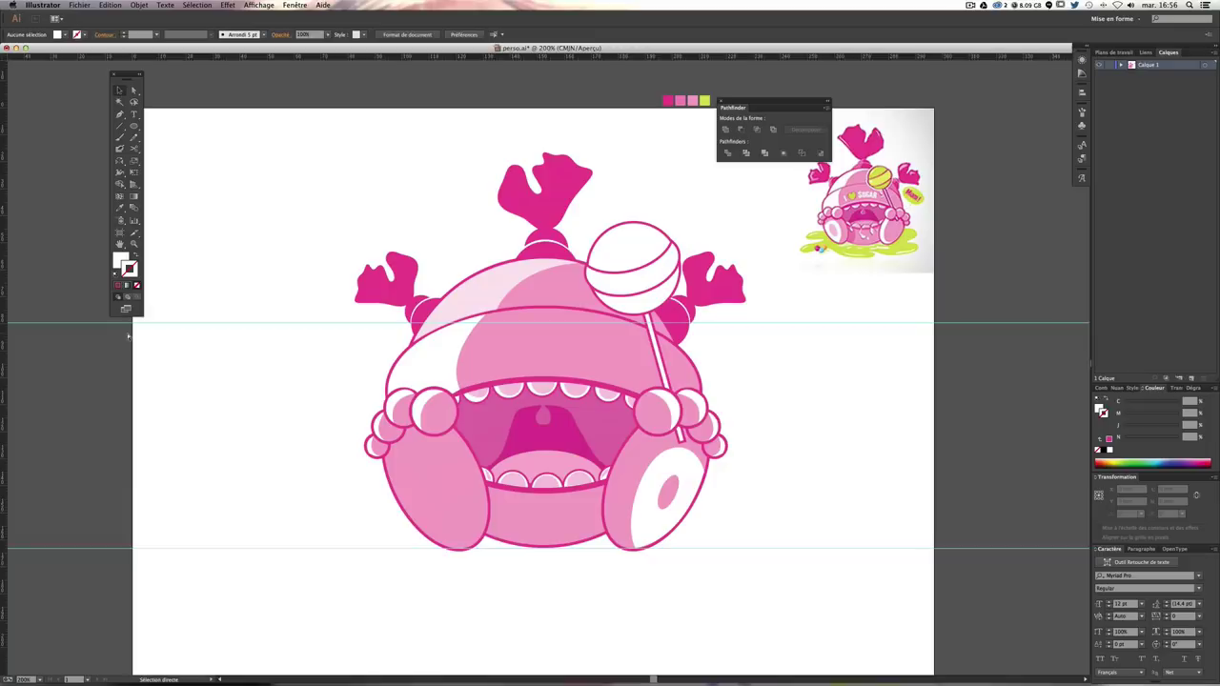
pyautogui.hotkey('ctrl', '-')
pyautogui.hotkey('ctrl', '+')
pyautogui.click(394, 353)
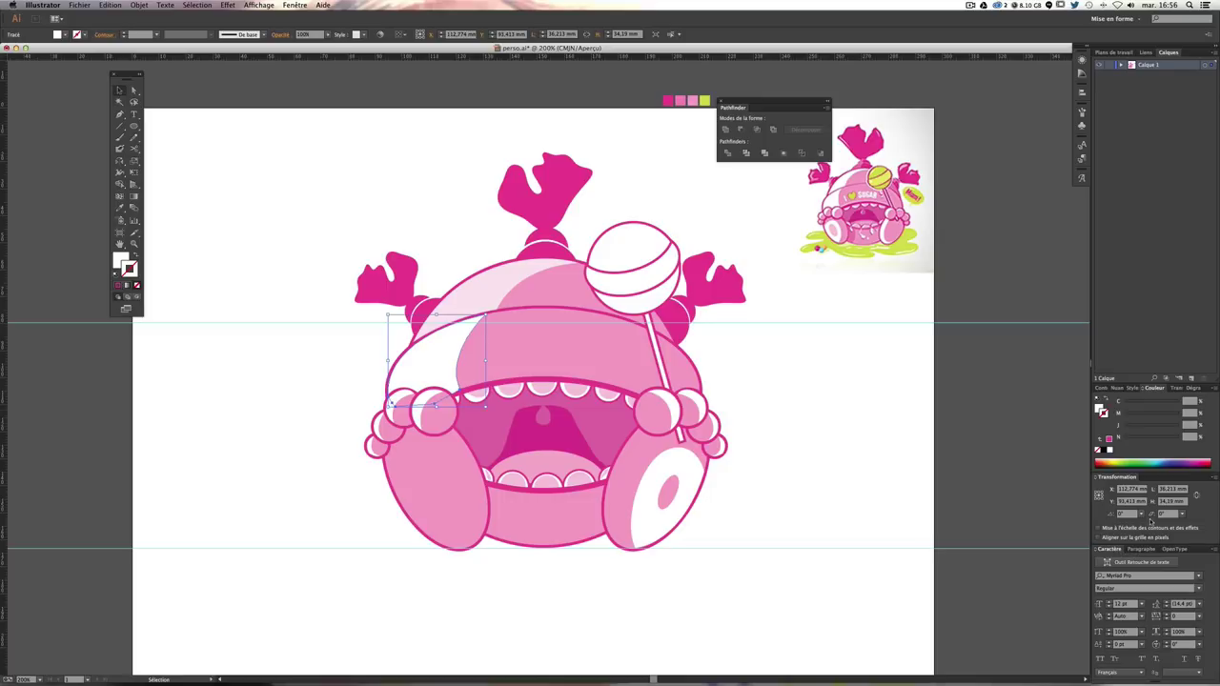
pyautogui.click(1179, 388)
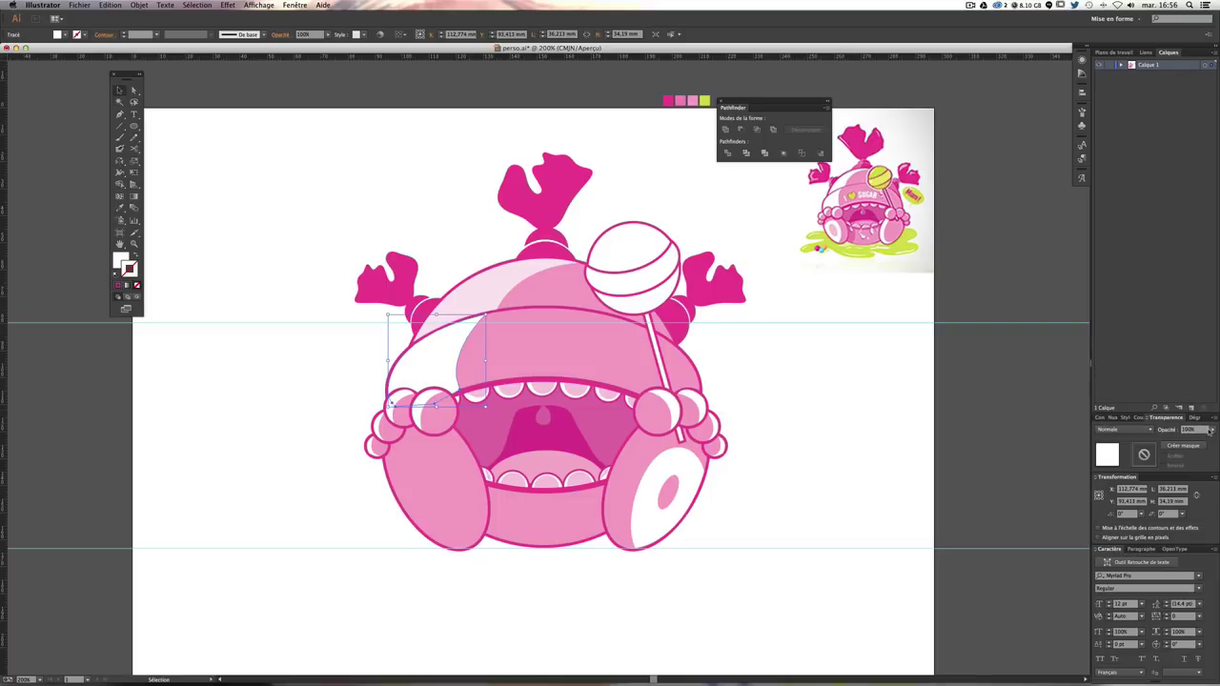
pyautogui.moveTo(1210, 431); pyautogui.dragTo(1196, 438)
pyautogui.press('super+plus')
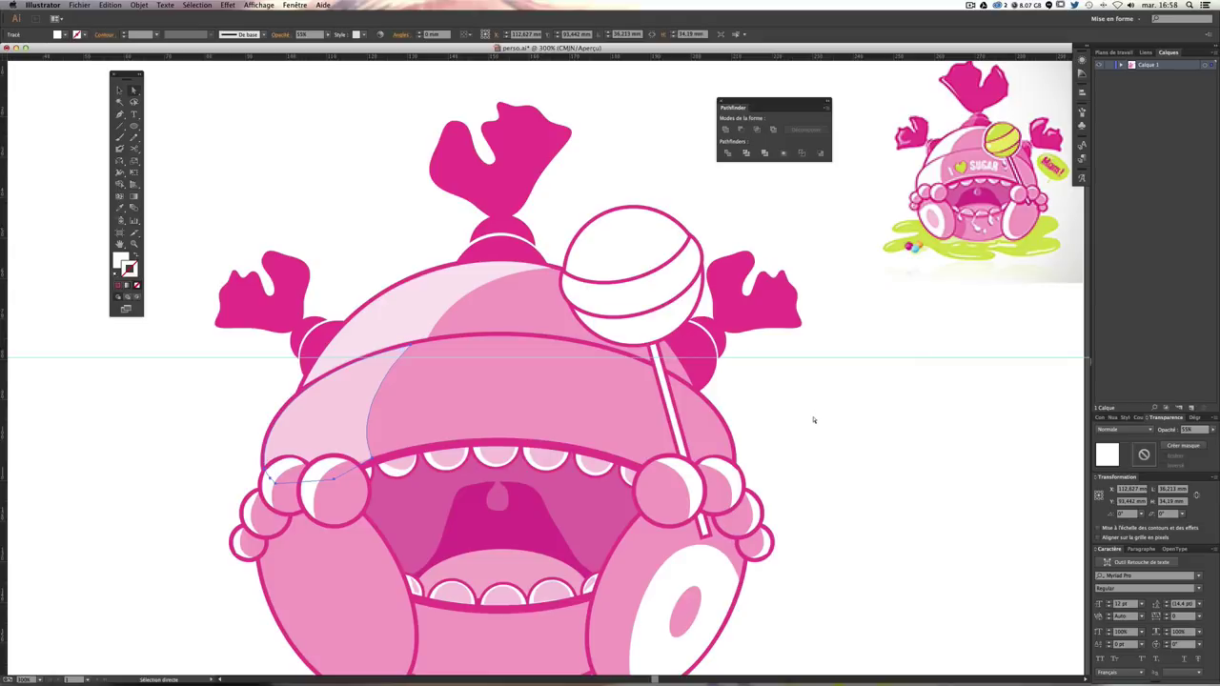
pyautogui.click(658, 277)
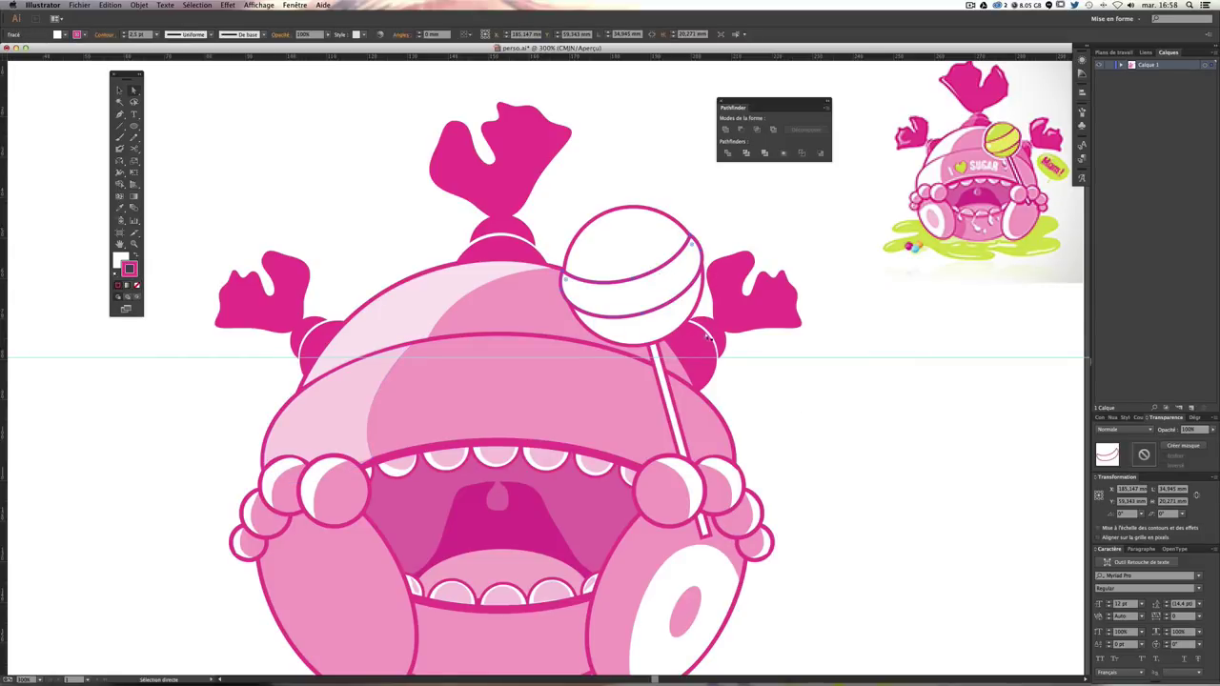
pyautogui.moveTo(648, 231); pyautogui.dragTo(526, 422)
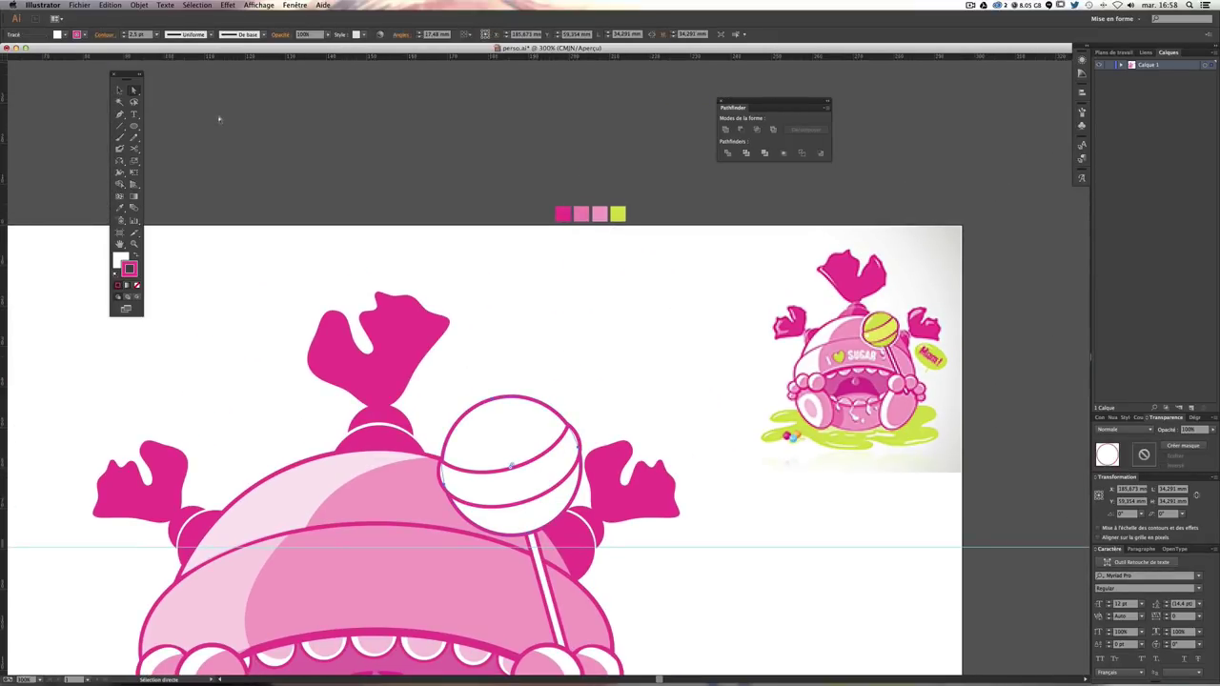
# Step: Eyedrop lime green onto the lollipop circle and pale yellow-green onto its stripe
pyautogui.press('i')
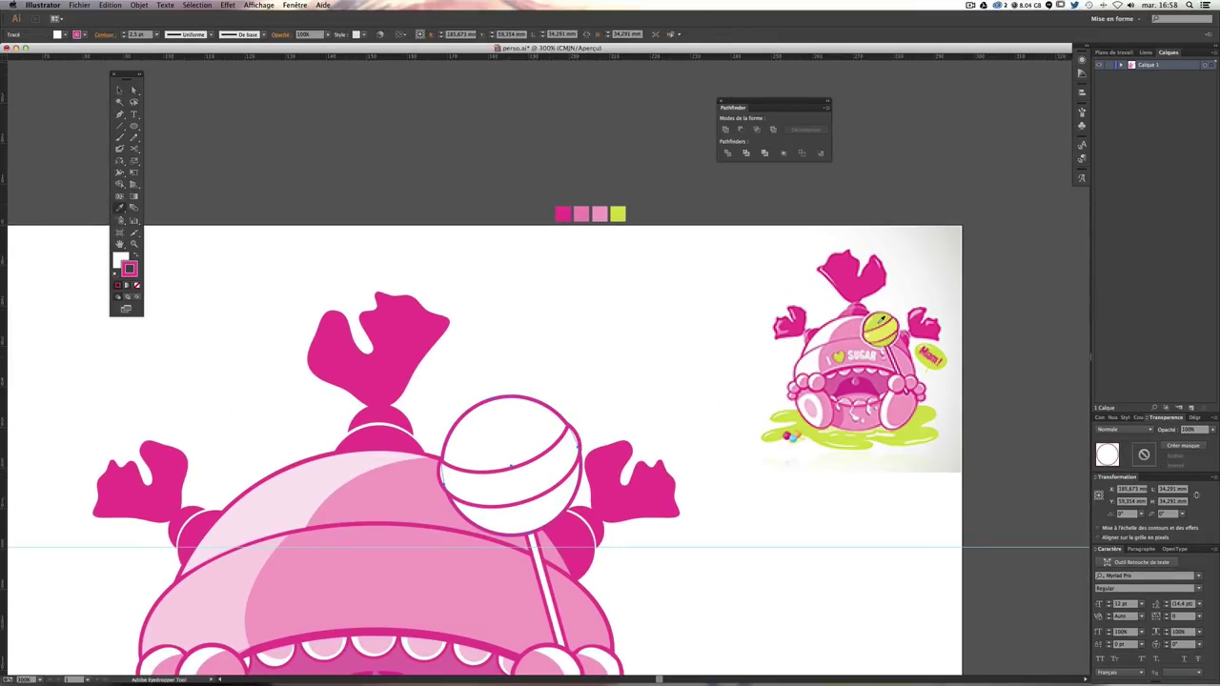
pyautogui.click(881, 324)
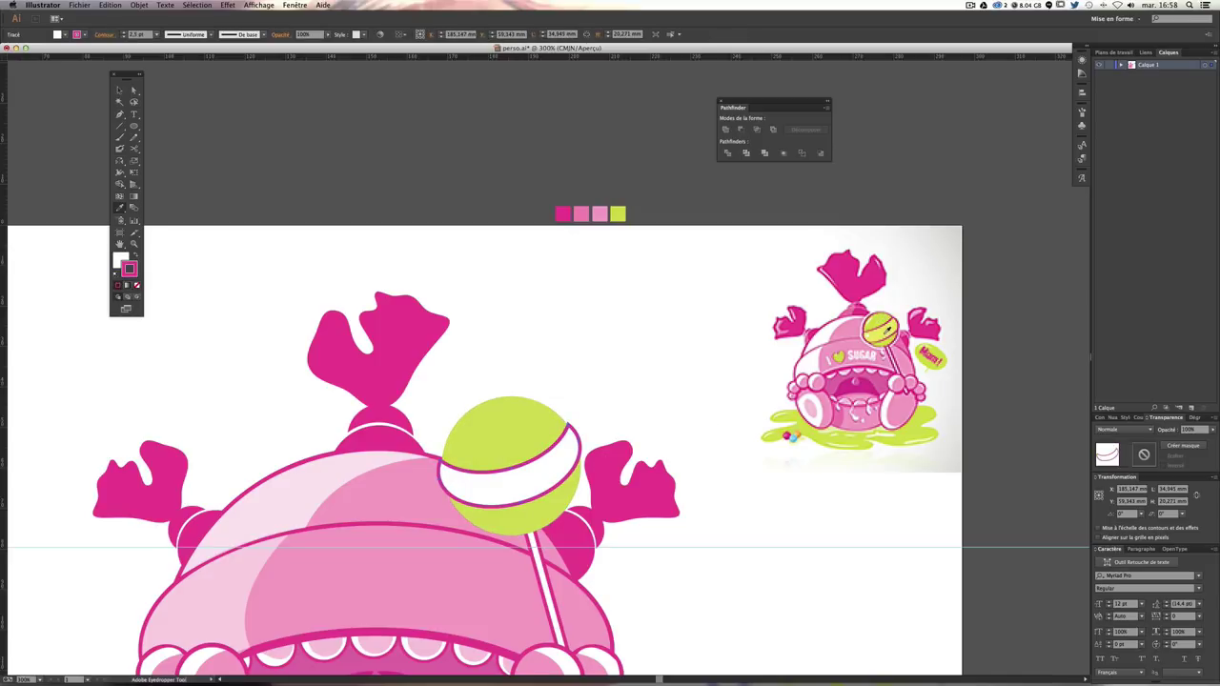
pyautogui.click(879, 334)
pyautogui.press('super+shift+a')
pyautogui.scroll(-5, 615, 329)
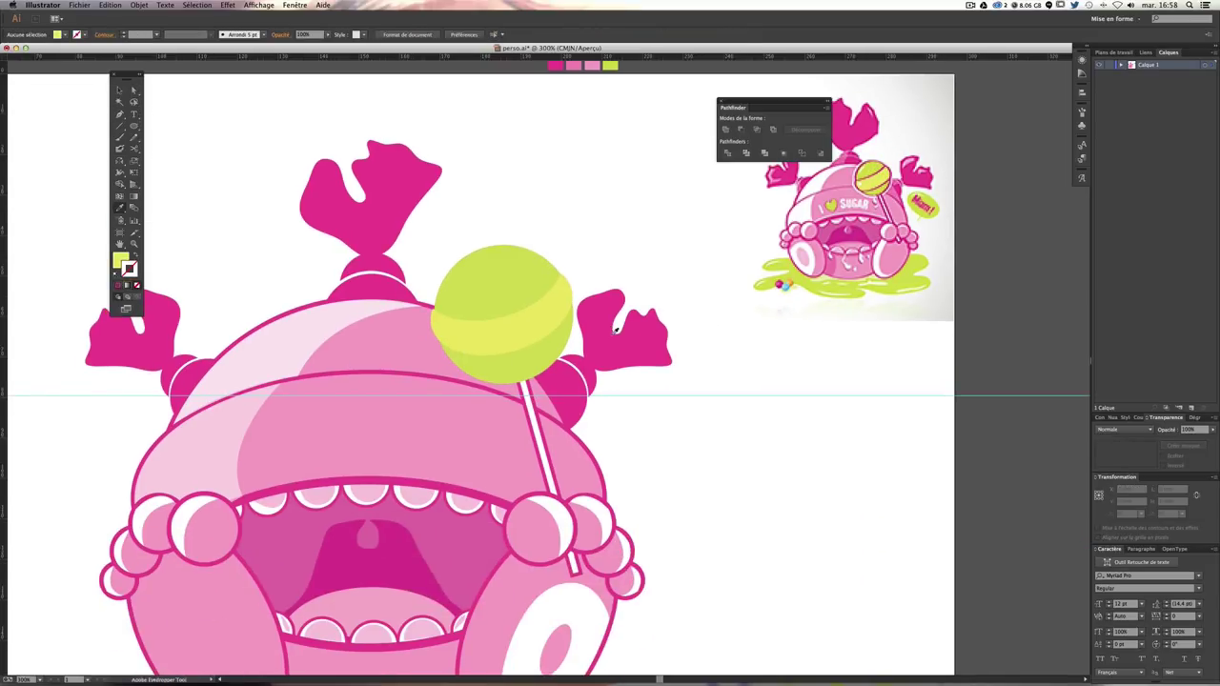
# Step: Give the lollipop circle and stripe a pink outline thickened to at least 2 pt
pyautogui.press('a')
pyautogui.click(443, 305)
pyautogui.keyDown('shift'); pyautogui.click(515, 329); pyautogui.keyUp('shift')
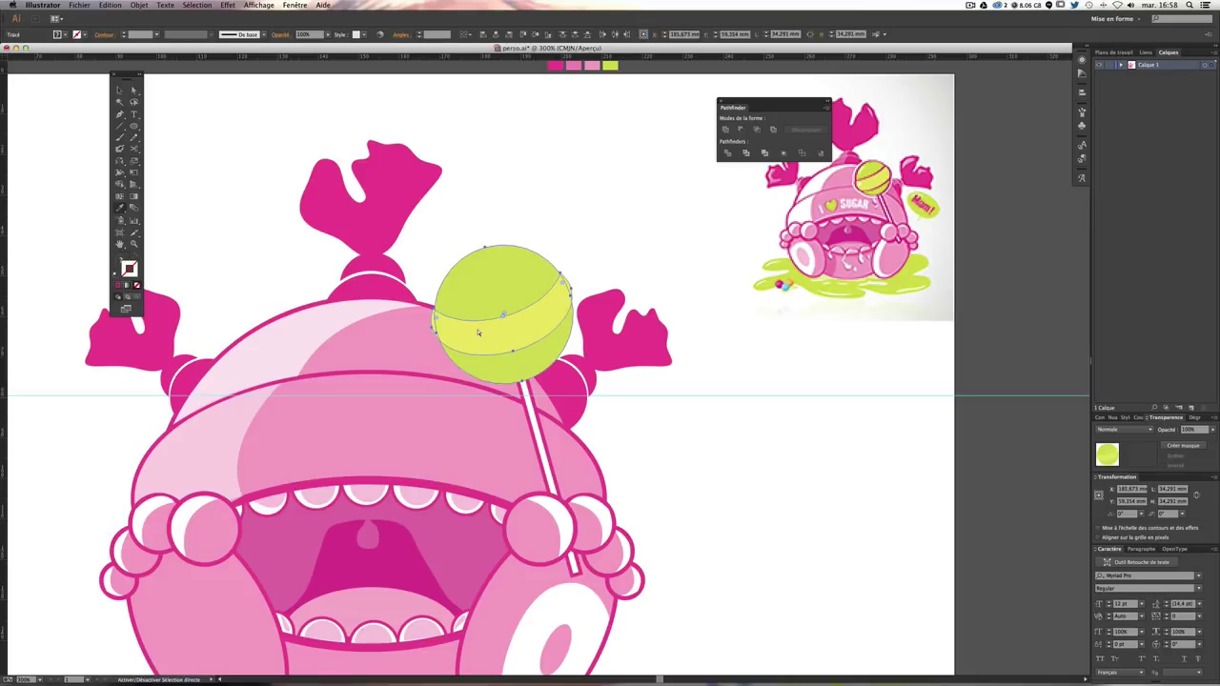
pyautogui.press('i')
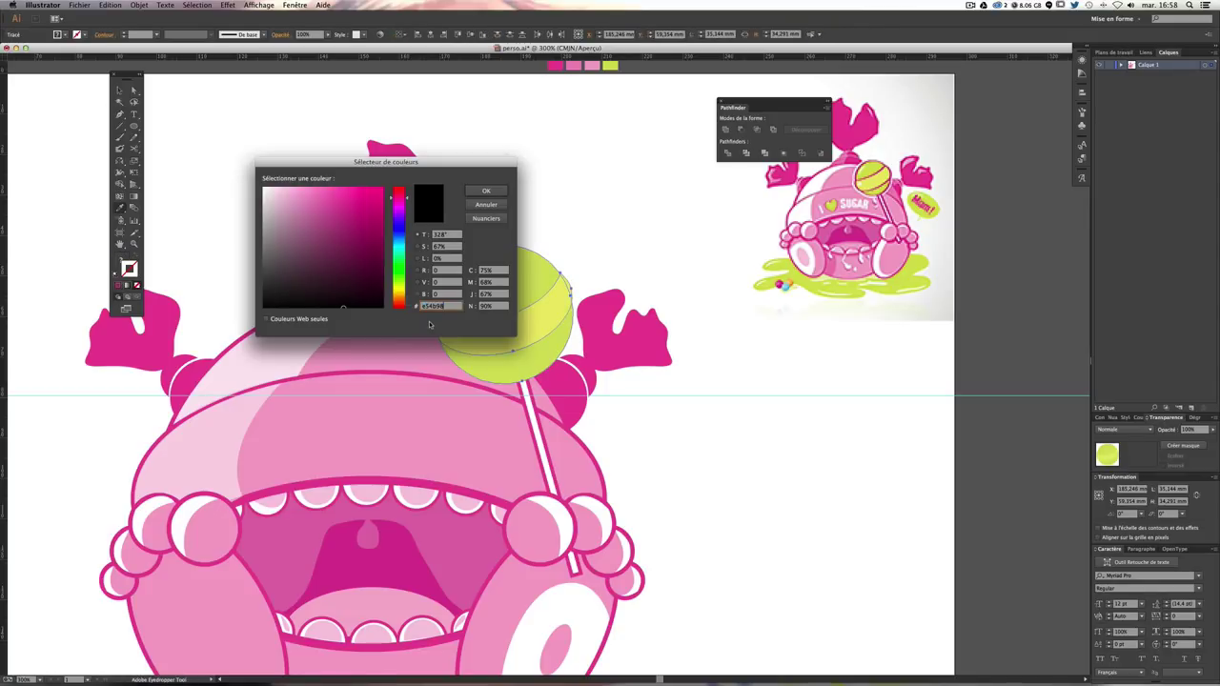
pyautogui.press('Return')
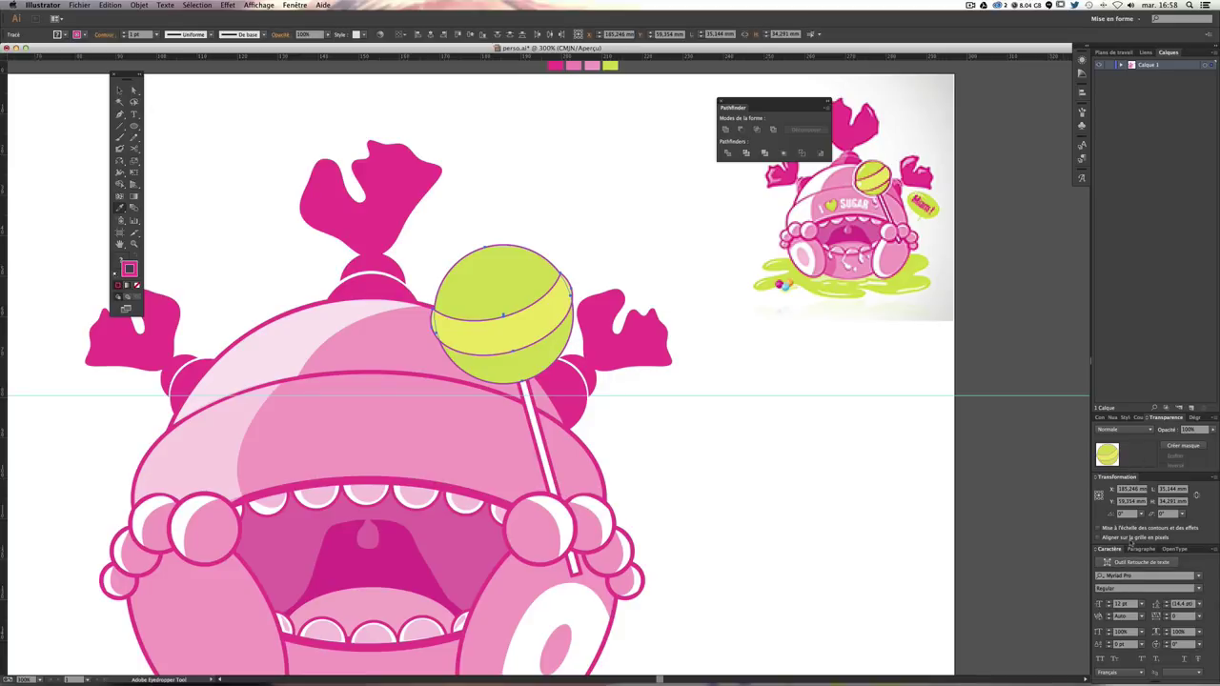
pyautogui.click(1109, 418)
pyautogui.click(1103, 389)
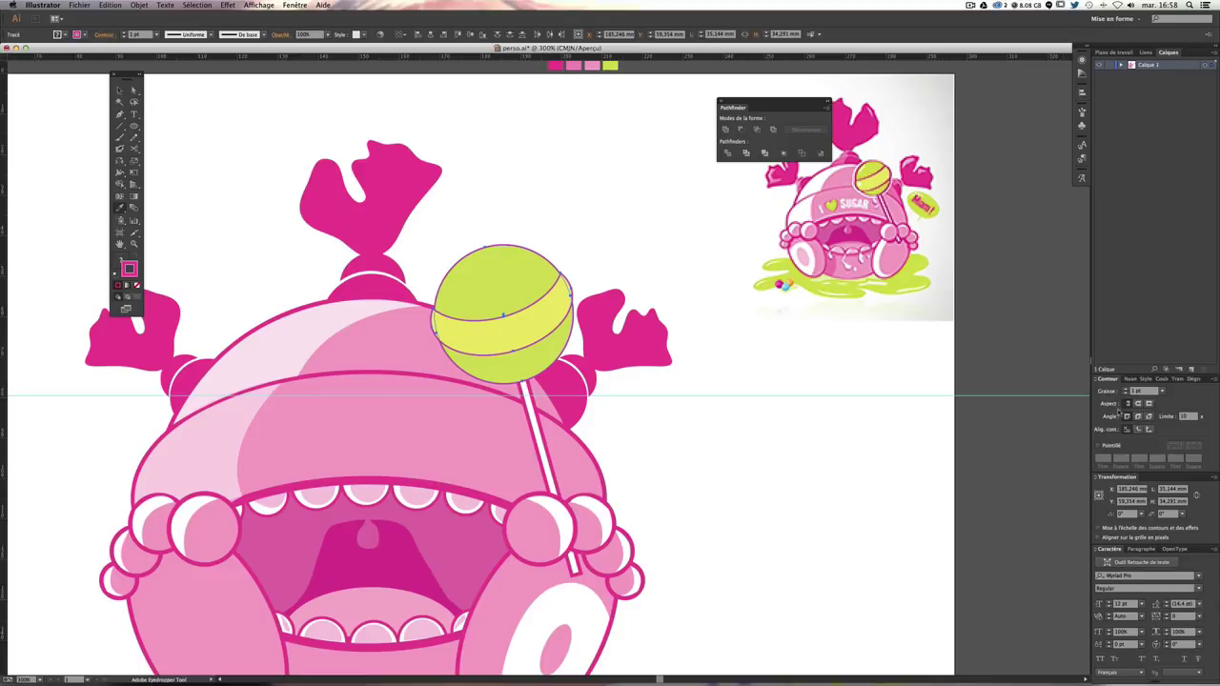
pyautogui.click(1125, 389)
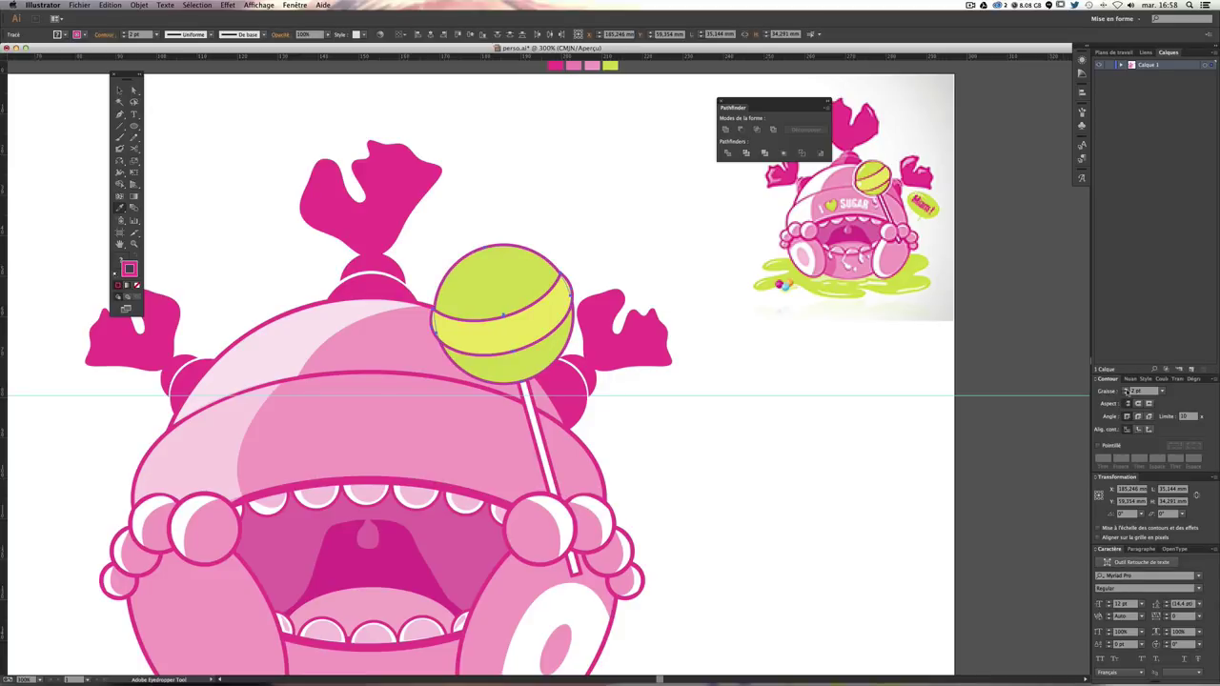
pyautogui.click(1125, 391)
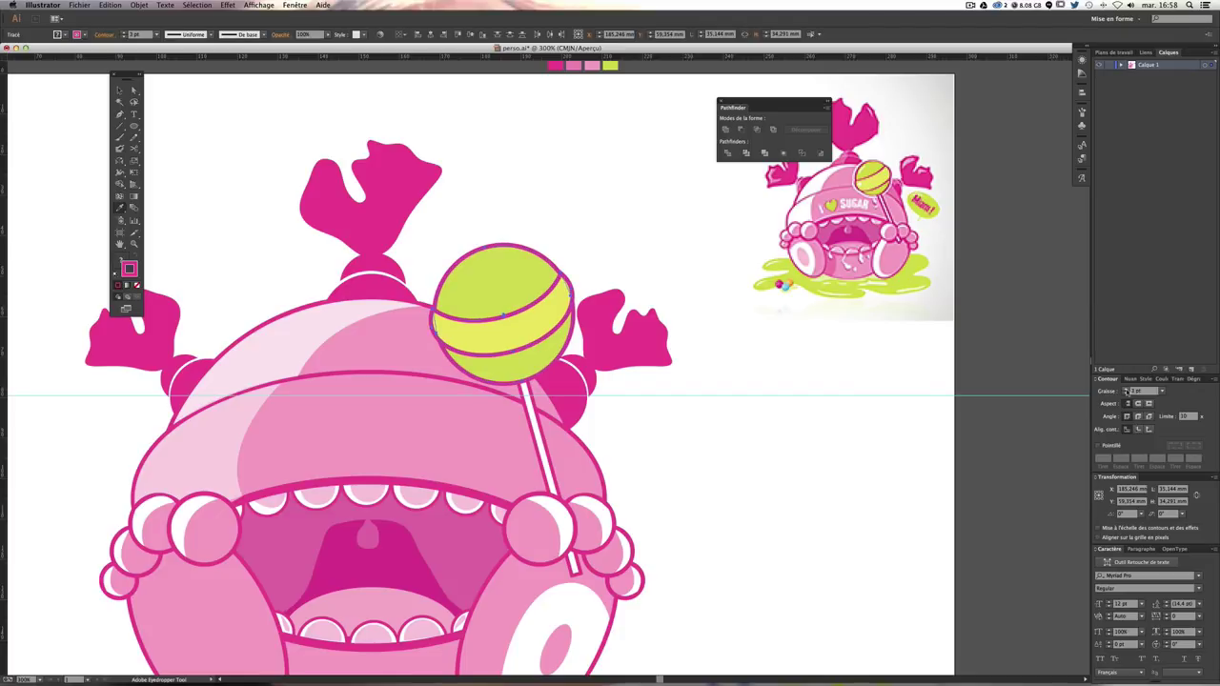
# Step: Match the remaining lollipop sub-path's outline to the thicker stroke, then view the whole monster
pyautogui.press('a')
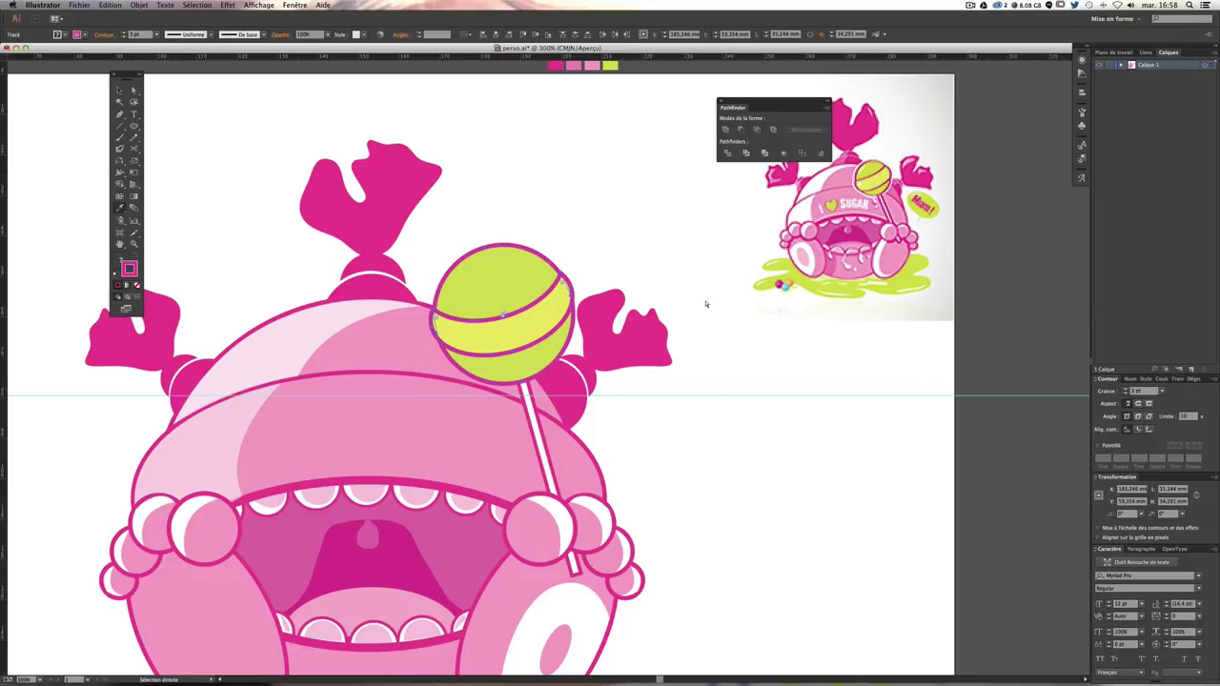
pyautogui.click(512, 321)
pyautogui.press('i')
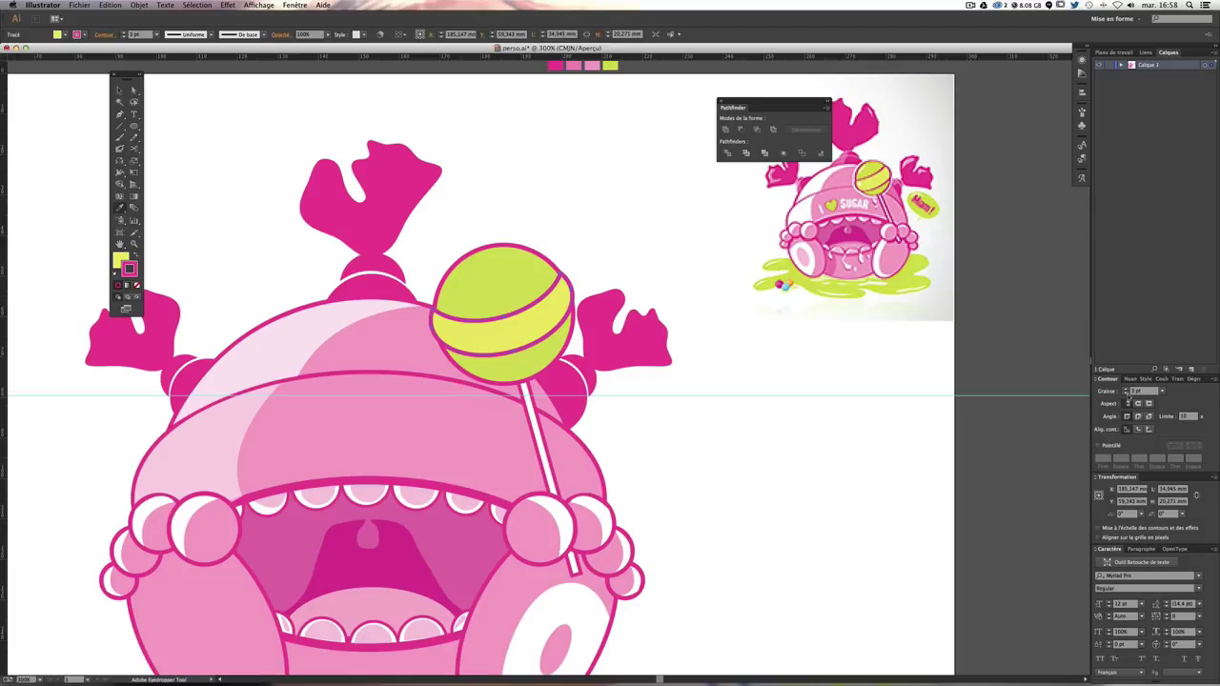
pyautogui.click(1125, 390)
pyautogui.press('a')
pyautogui.click(912, 456)
pyautogui.hotkey('ctrl', '+')
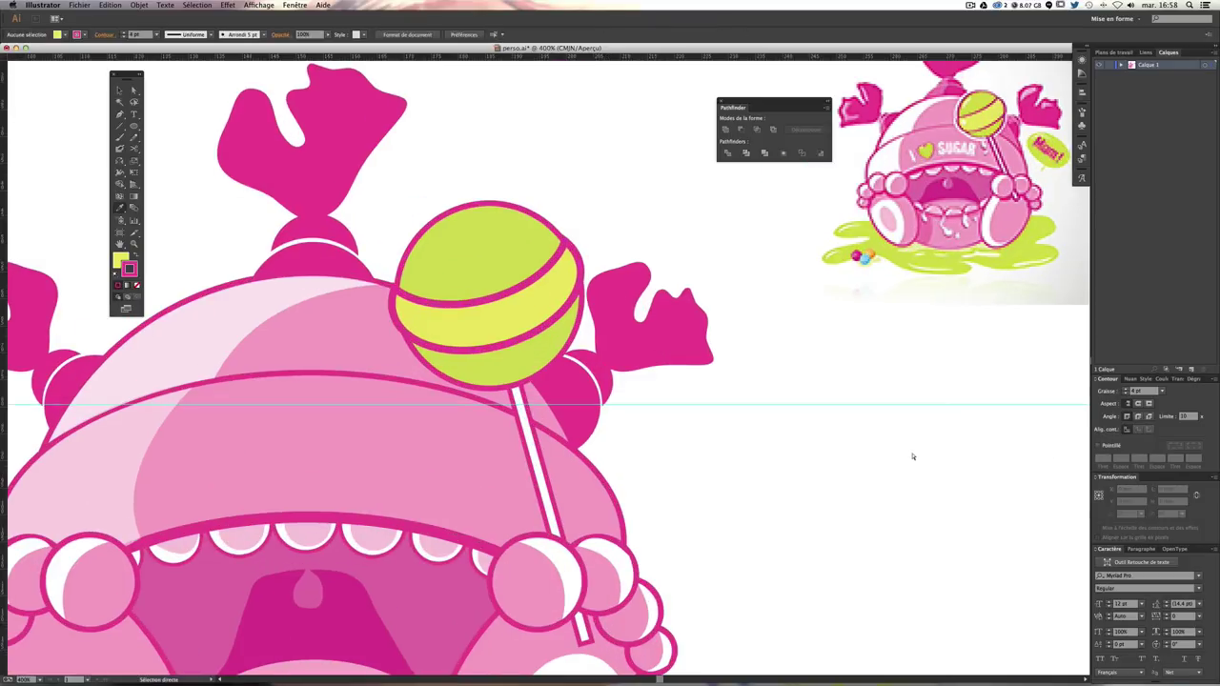
pyautogui.hotkey('ctrl', '-')
pyautogui.hotkey('ctrl', '-')
pyautogui.hotkey('ctrl', '-')
pyautogui.hotkey('ctrl', '+')
pyautogui.press('i')
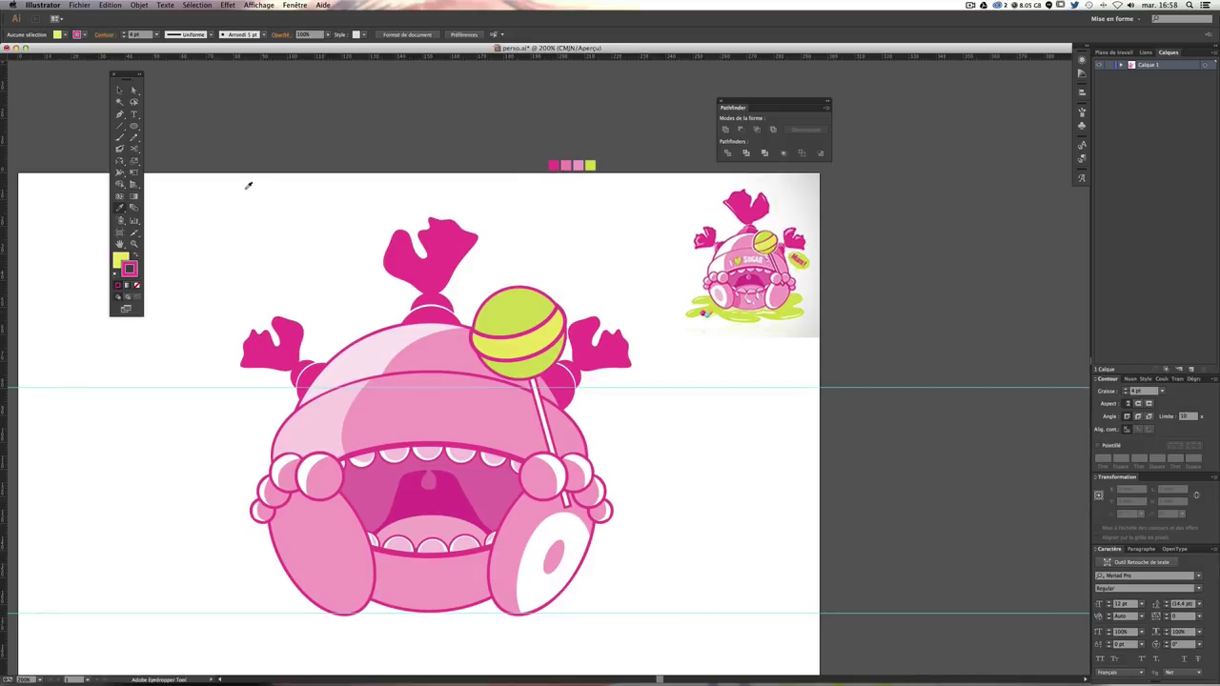
# Step: Bring the left foot's white sole piece to the front with Object > Arrange
pyautogui.click(120, 90)
pyautogui.scroll(-1, 549, 387)
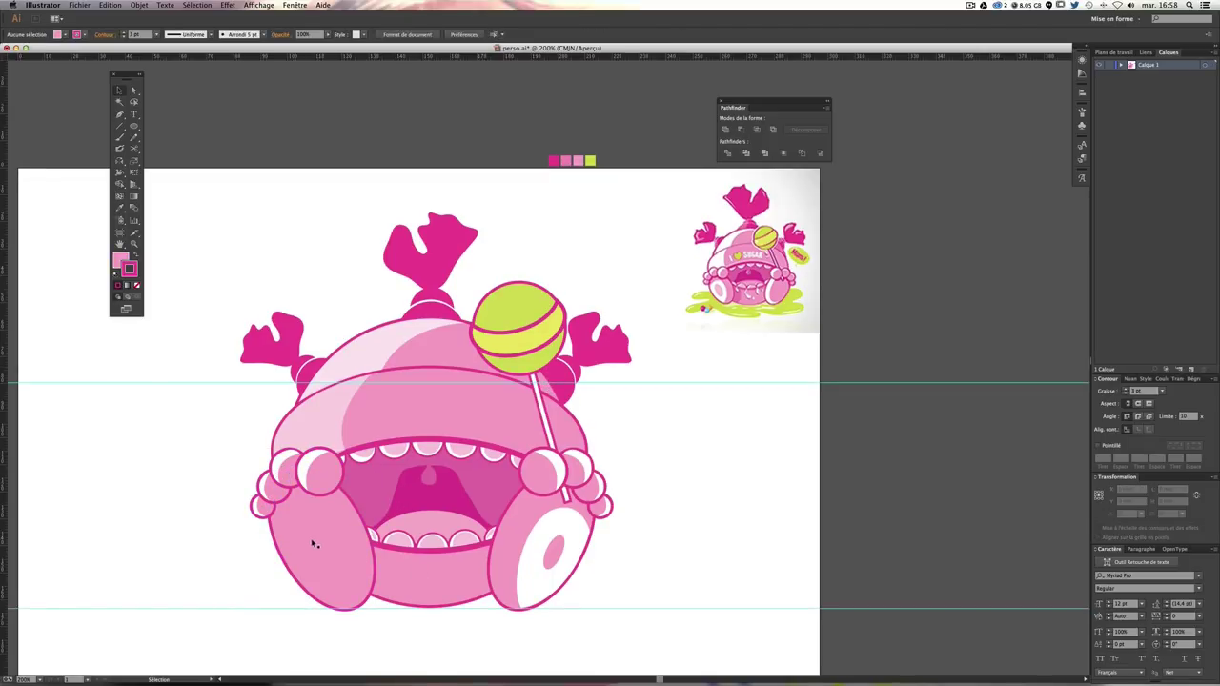
pyautogui.moveTo(313, 539); pyautogui.dragTo(185, 554)
pyautogui.hotkey('ctrl', 'z')
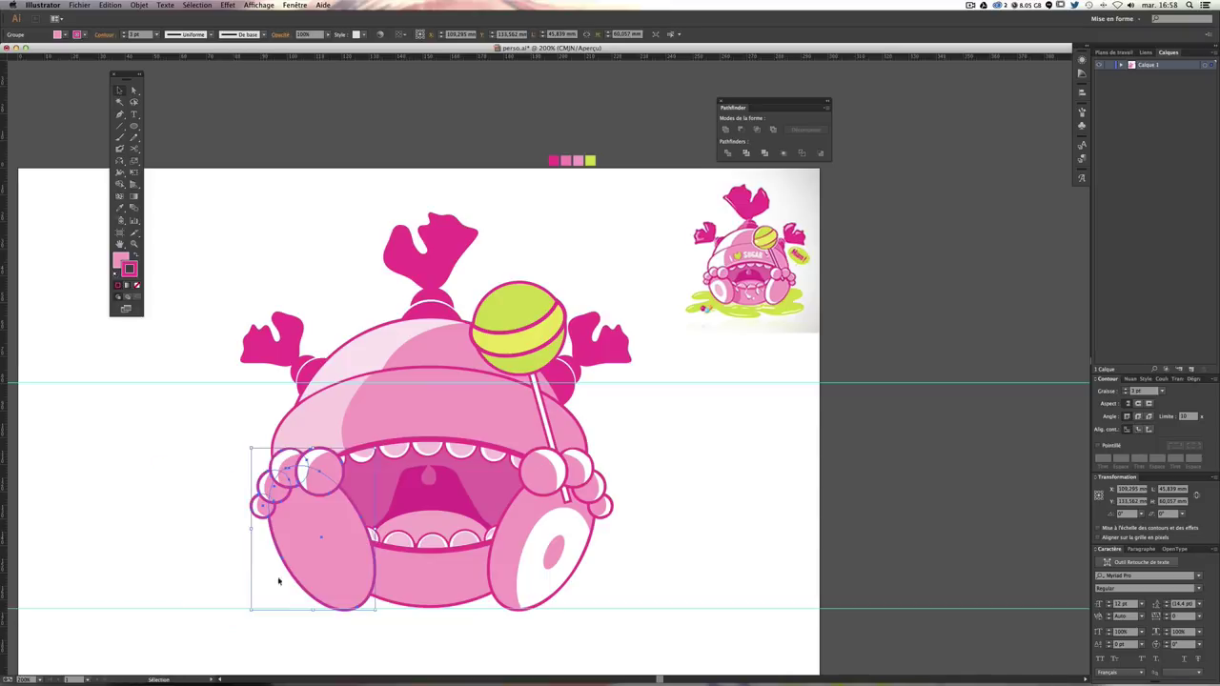
pyautogui.click(256, 575)
pyautogui.click(305, 567)
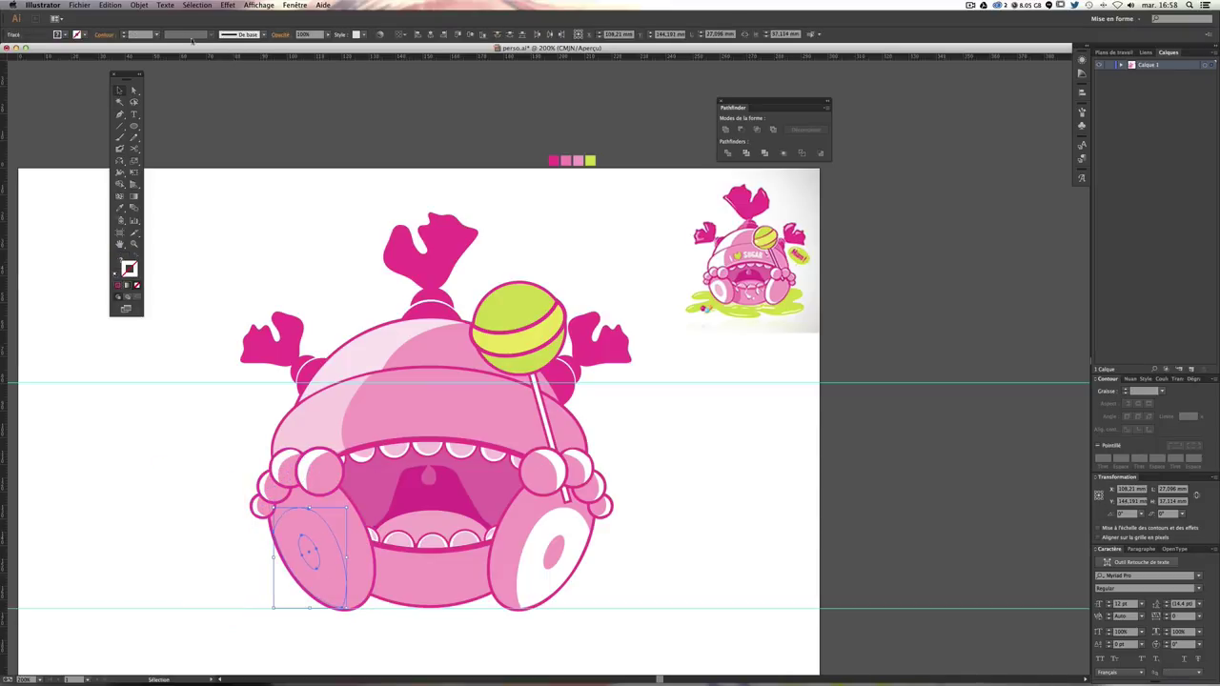
pyautogui.click(140, 5)
pyautogui.moveTo(154, 25)
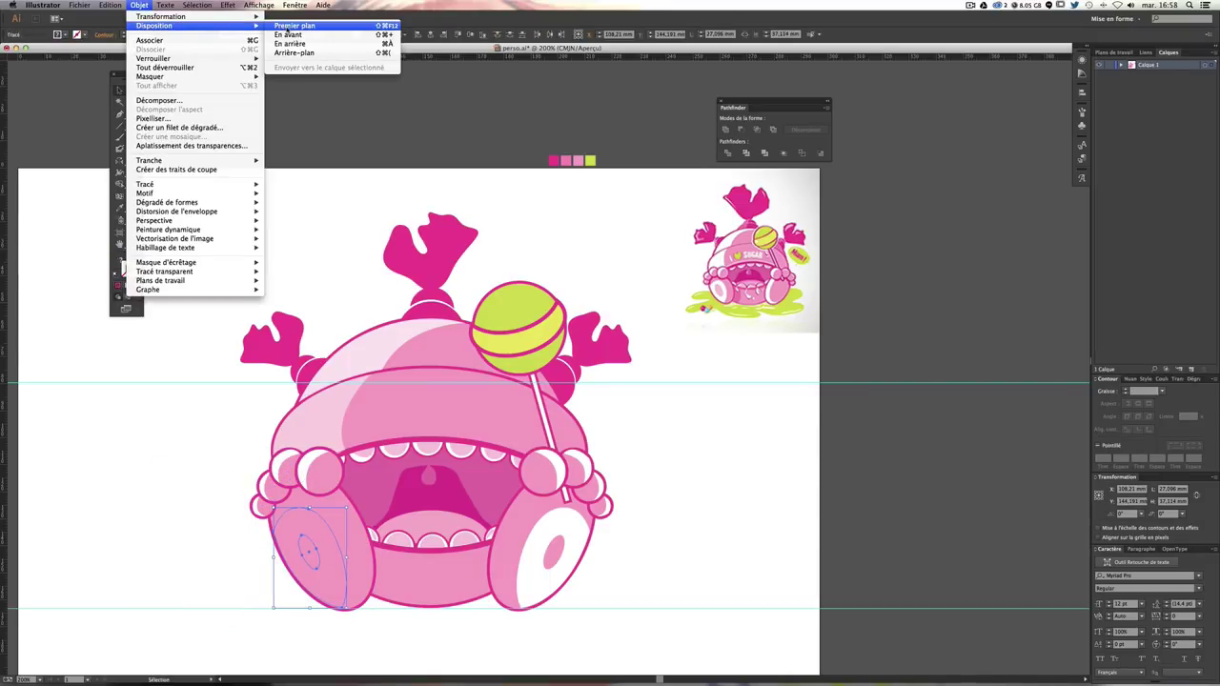
pyautogui.click(286, 26)
pyautogui.click(172, 490)
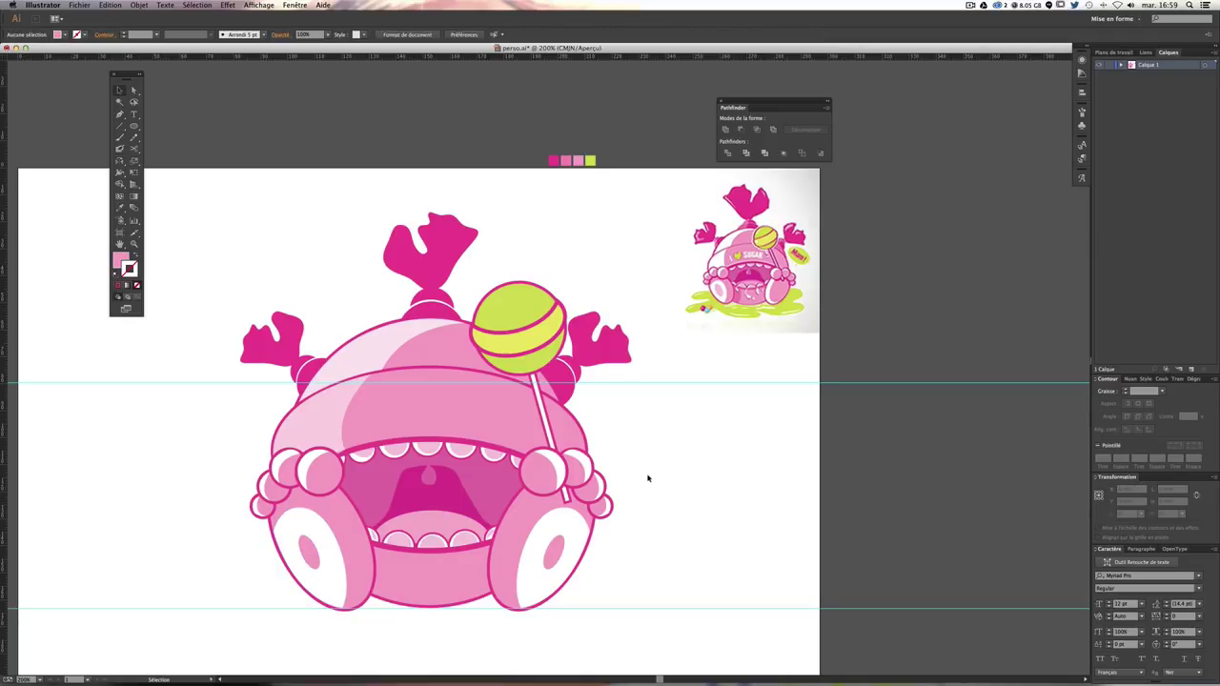
pyautogui.scroll(1, 647, 478)
pyautogui.scroll(1, 646, 476)
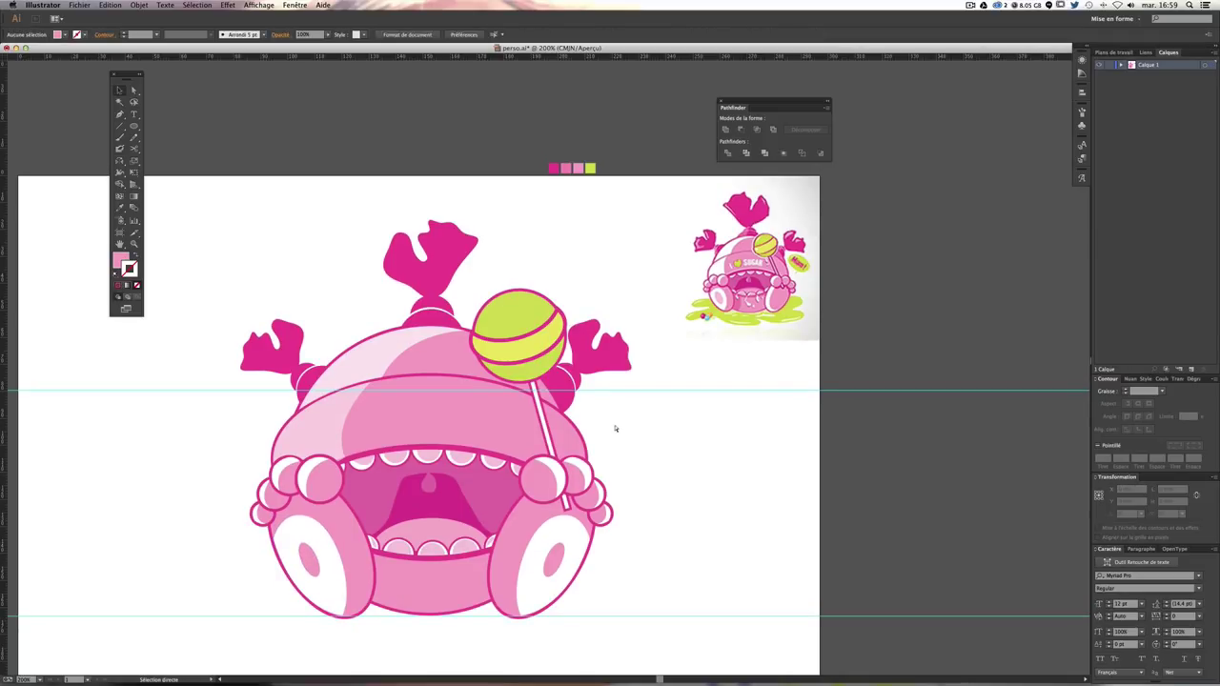
# Step: Zoom in and paint a white brush highlight along the left hand's edge
pyautogui.hotkey('ctrl', '+')
pyautogui.moveTo(576, 436); pyautogui.dragTo(815, 485)
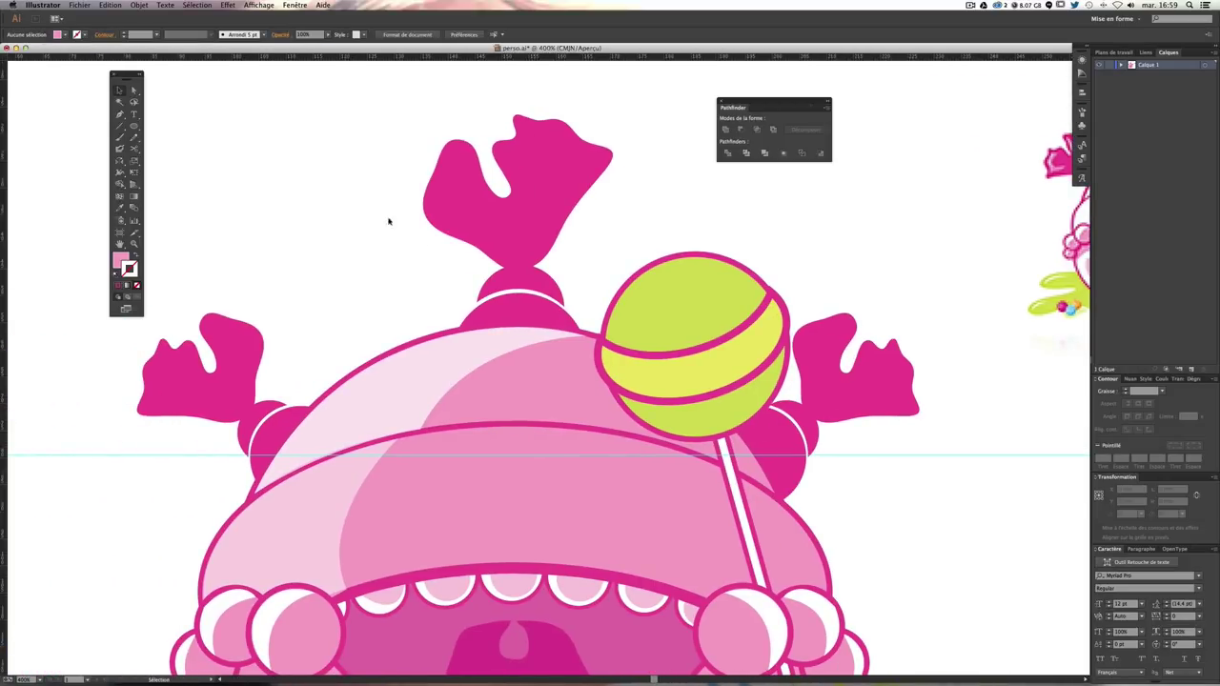
pyautogui.click(326, 480)
pyautogui.click(291, 245)
pyautogui.press('b')
pyautogui.scroll(-2, 312, 387)
pyautogui.hscroll(-2, 312, 386)
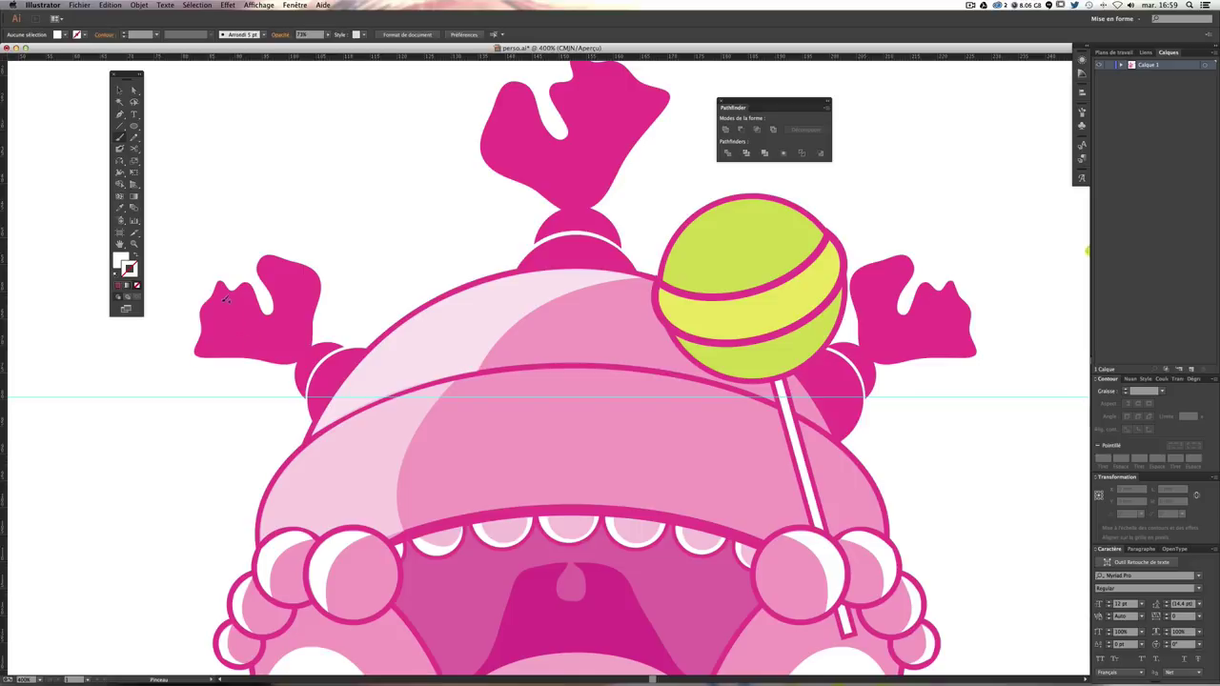
pyautogui.moveTo(226, 299)
pyautogui.mouseDown()
pyautogui.moveTo(215, 315)
pyautogui.moveTo(218, 294)
pyautogui.mouseUp()
# Step: Lower the left-hand highlight stroke's opacity to 53% in the Transparency panel
pyautogui.hotkey('ctrl', 'shift', 'a')
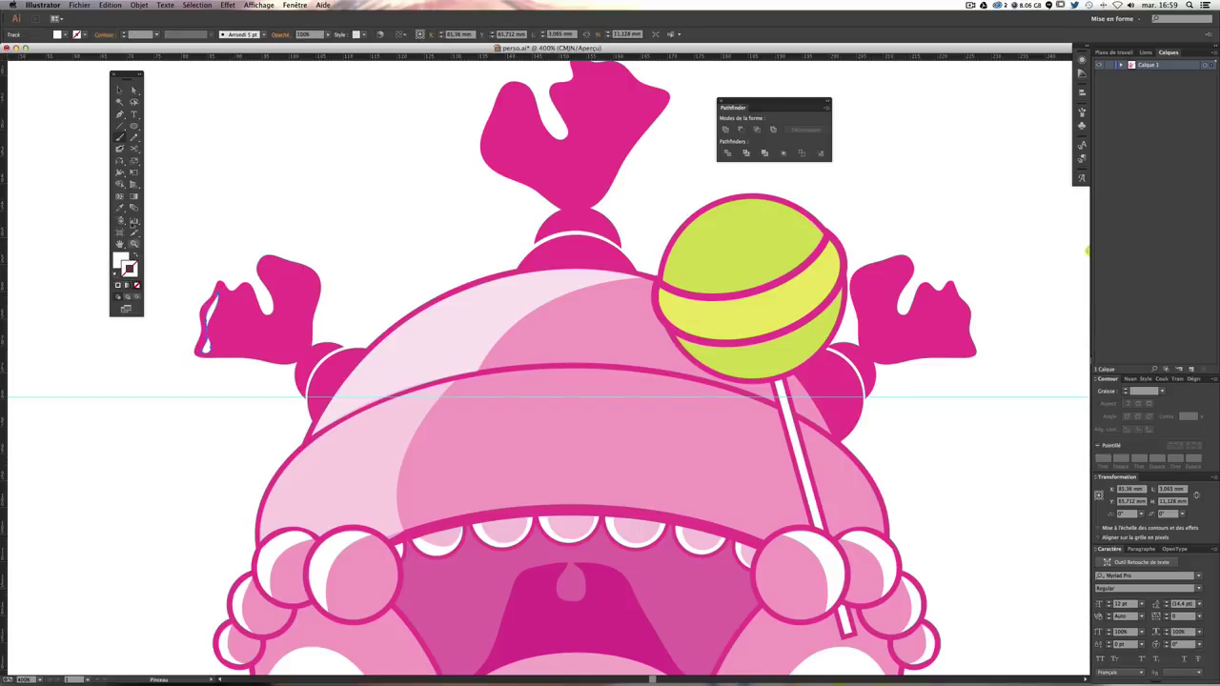
pyautogui.press('v')
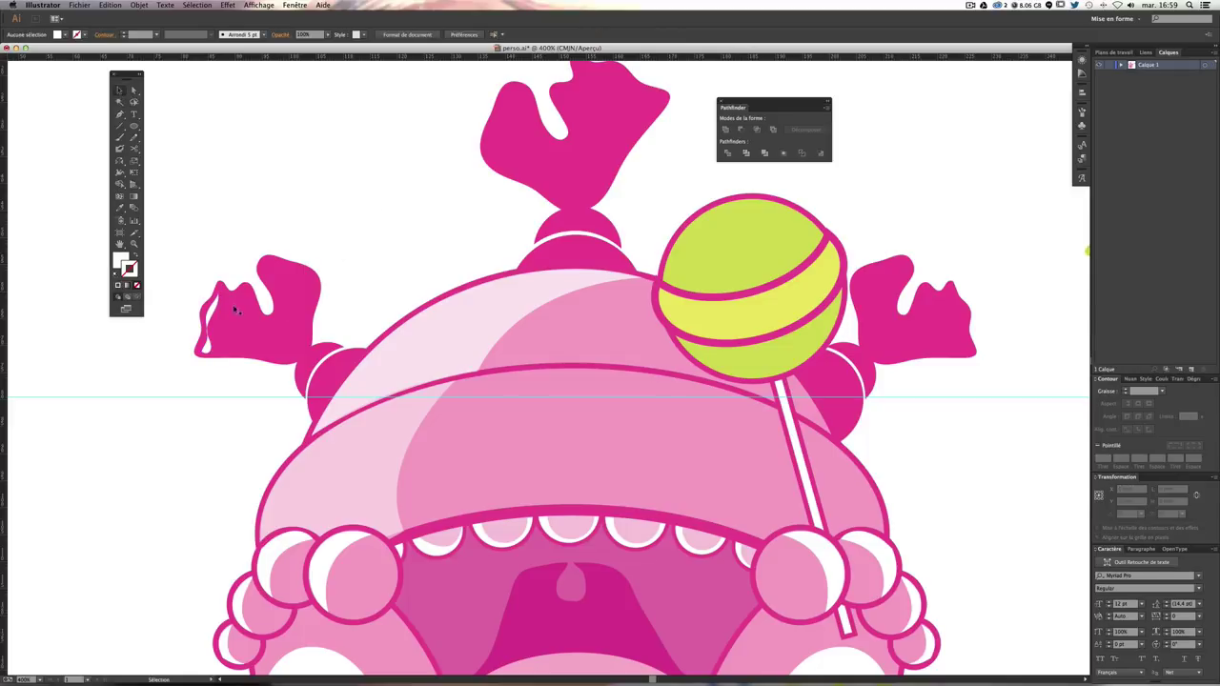
pyautogui.click(214, 307)
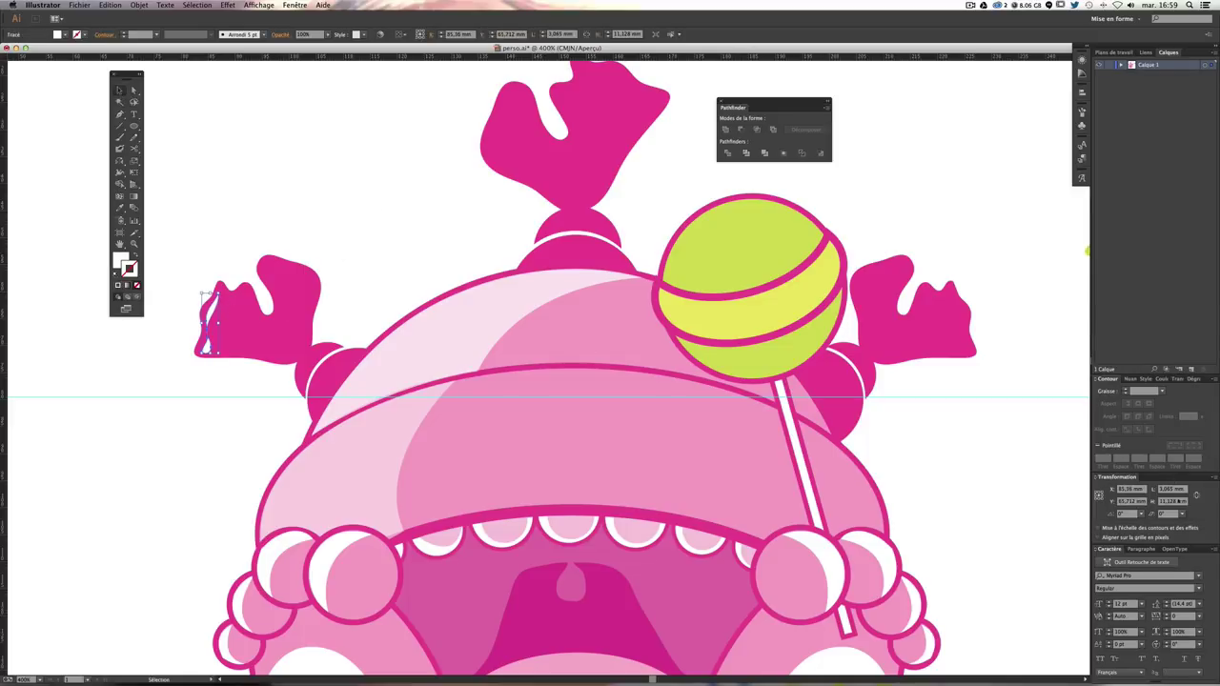
pyautogui.click(1185, 380)
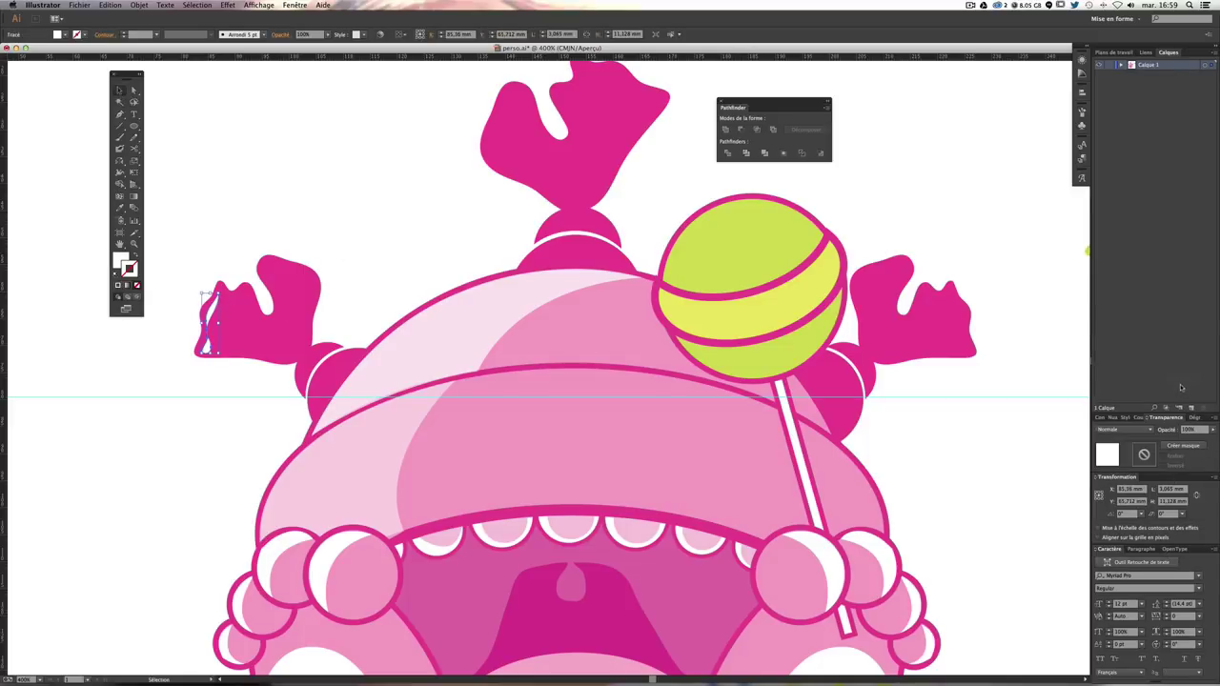
pyautogui.moveTo(1212, 429); pyautogui.dragTo(1193, 439)
pyautogui.hotkey('ctrl', 'shift', 'a')
pyautogui.hotkey('ctrl', '-')
pyautogui.hotkey('ctrl', '-')
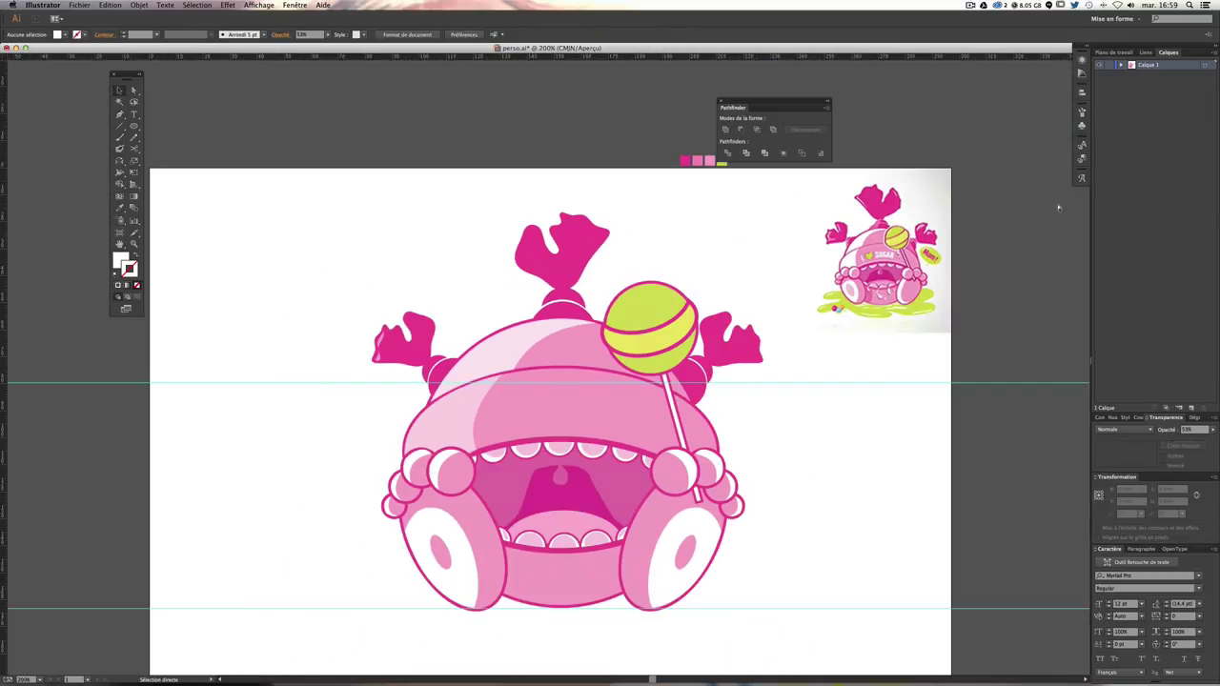
pyautogui.hotkey('ctrl', '+')
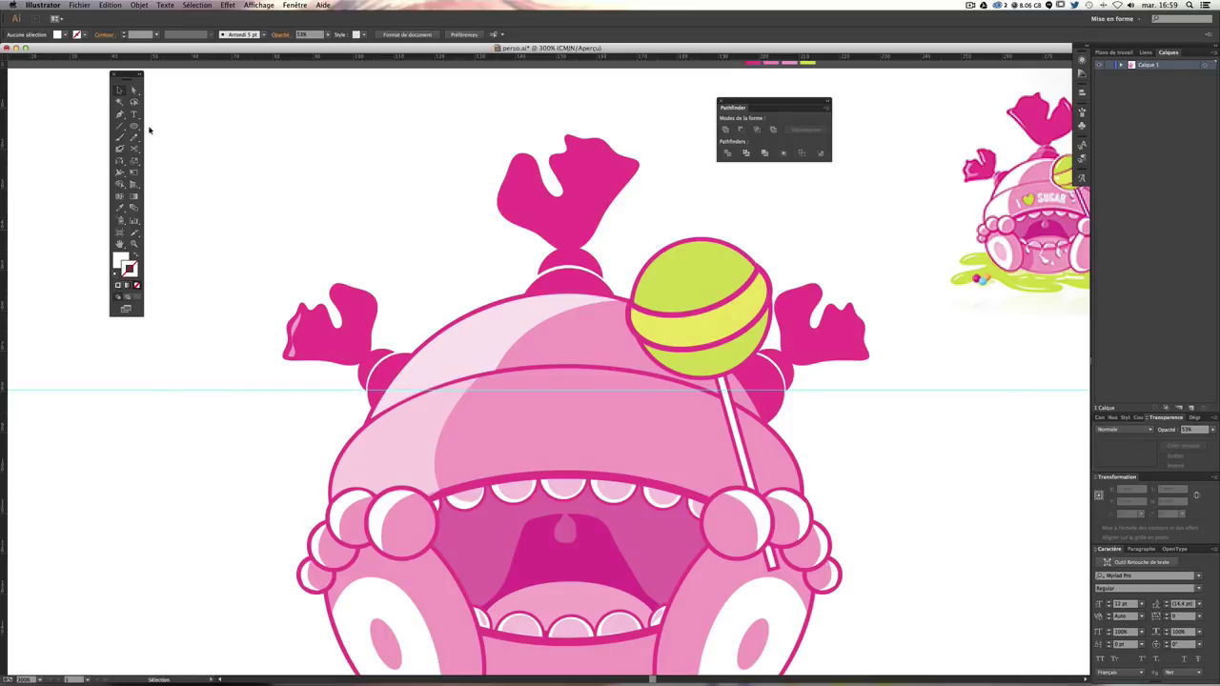
# Step: Paint a white-filled highlight stroke on the pink dome and shrink it small
pyautogui.click(119, 136)
pyautogui.moveTo(514, 329)
pyautogui.mouseDown()
pyautogui.moveTo(476, 436)
pyautogui.moveTo(517, 324)
pyautogui.mouseUp()
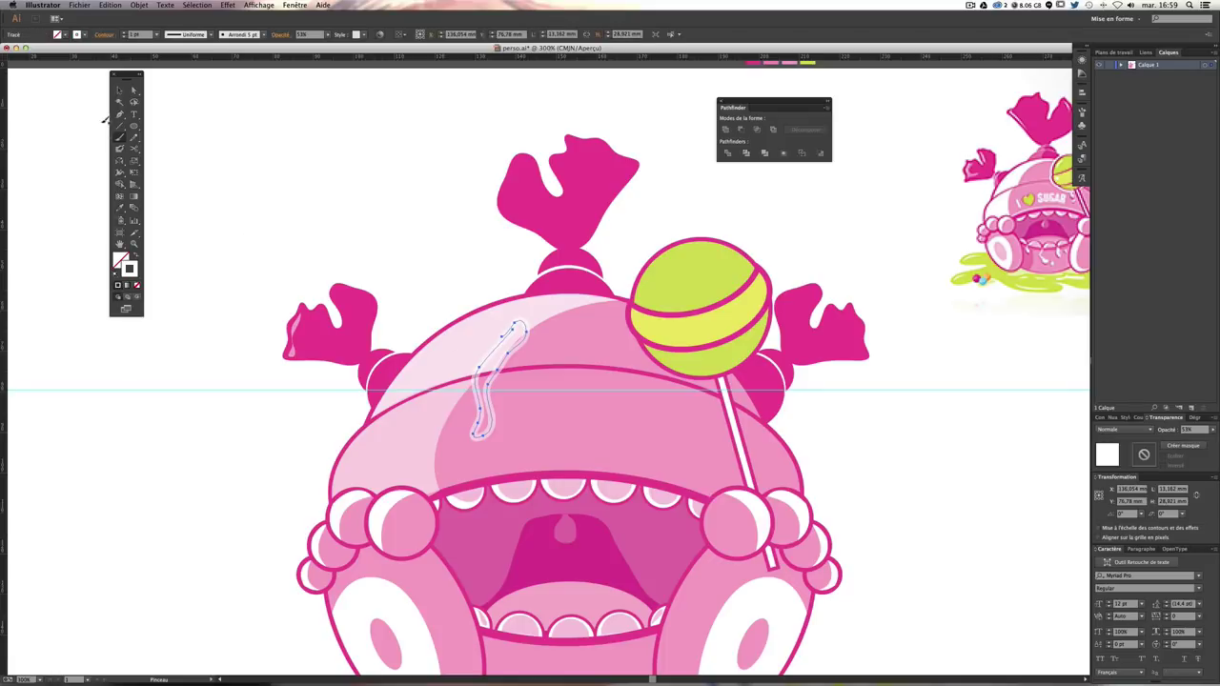
pyautogui.click(138, 257)
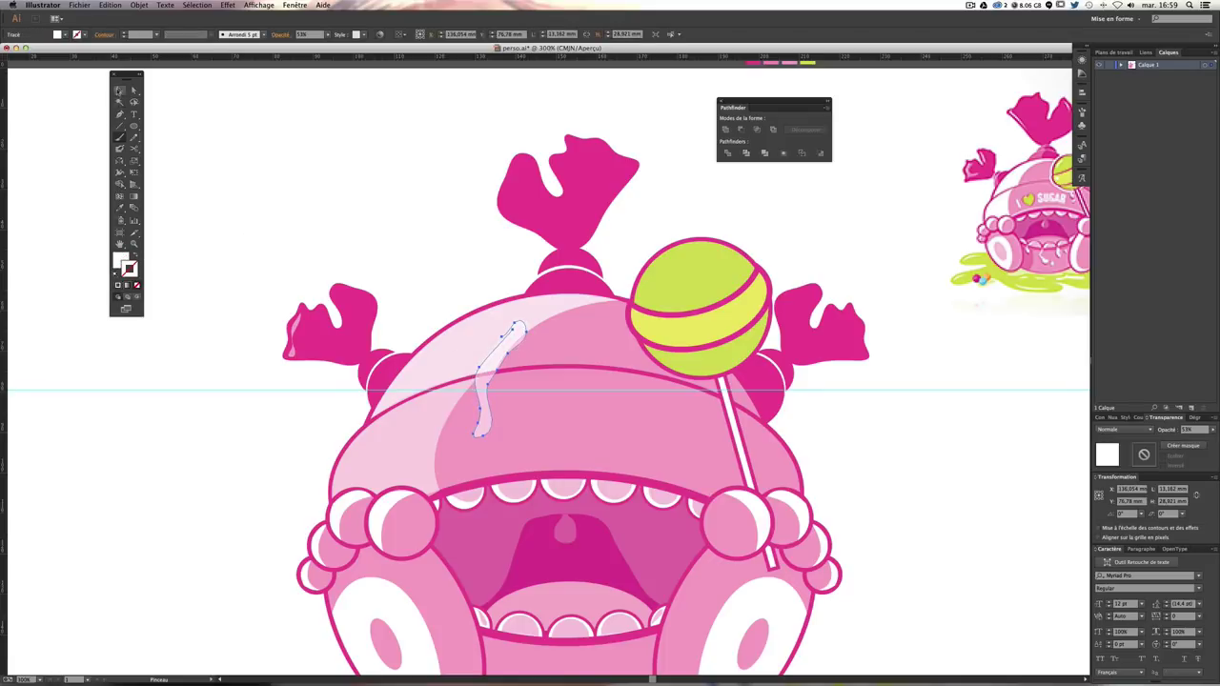
pyautogui.click(119, 89)
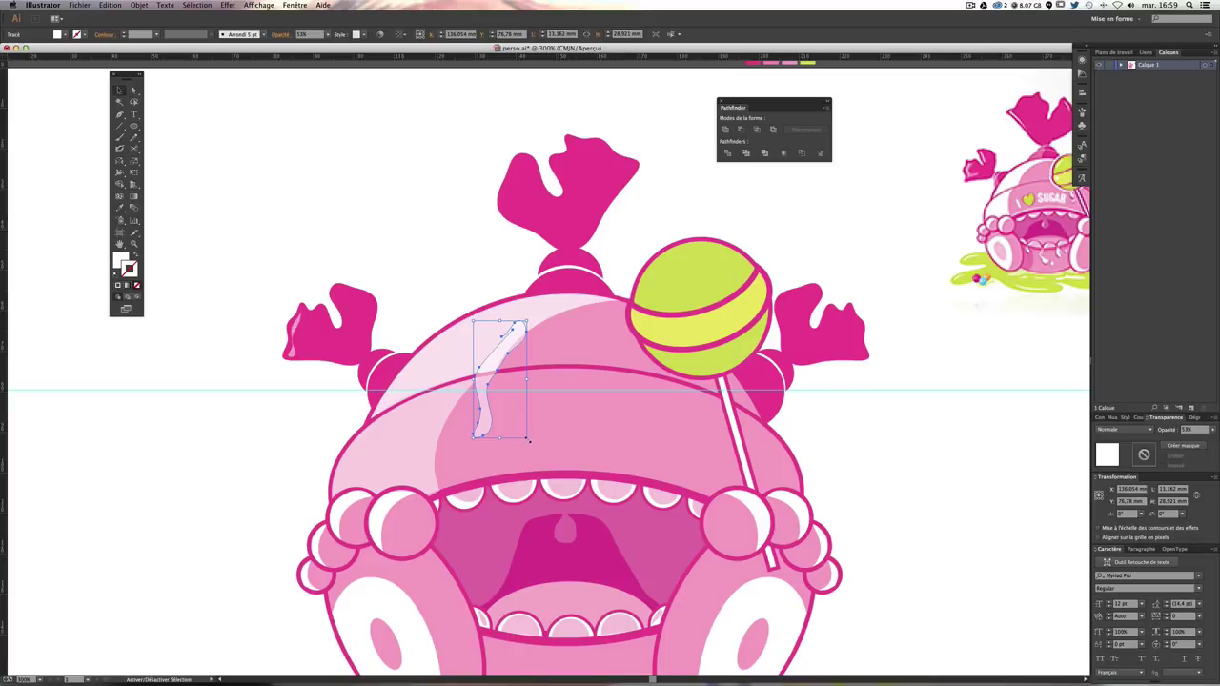
pyautogui.moveTo(527, 438); pyautogui.dragTo(481, 345)
# Step: Move the white highlight onto the left arm and rotate and reshape it to fit
pyautogui.moveTo(364, 326); pyautogui.dragTo(372, 340)
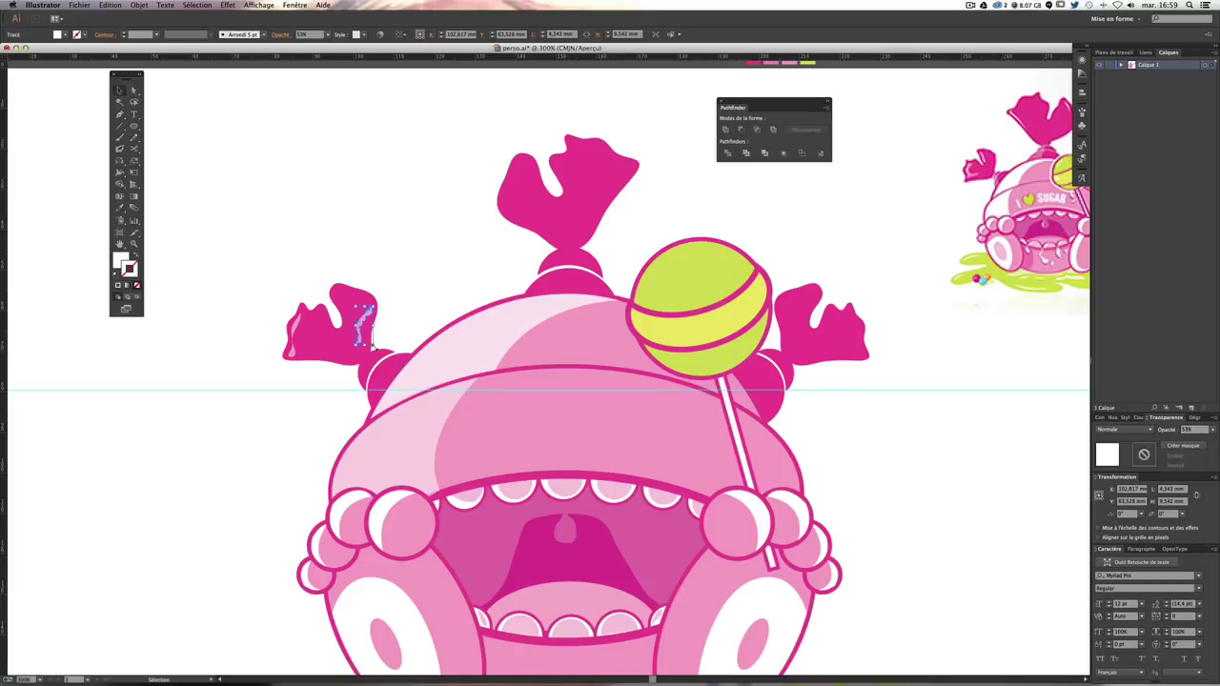
pyautogui.click(371, 346)
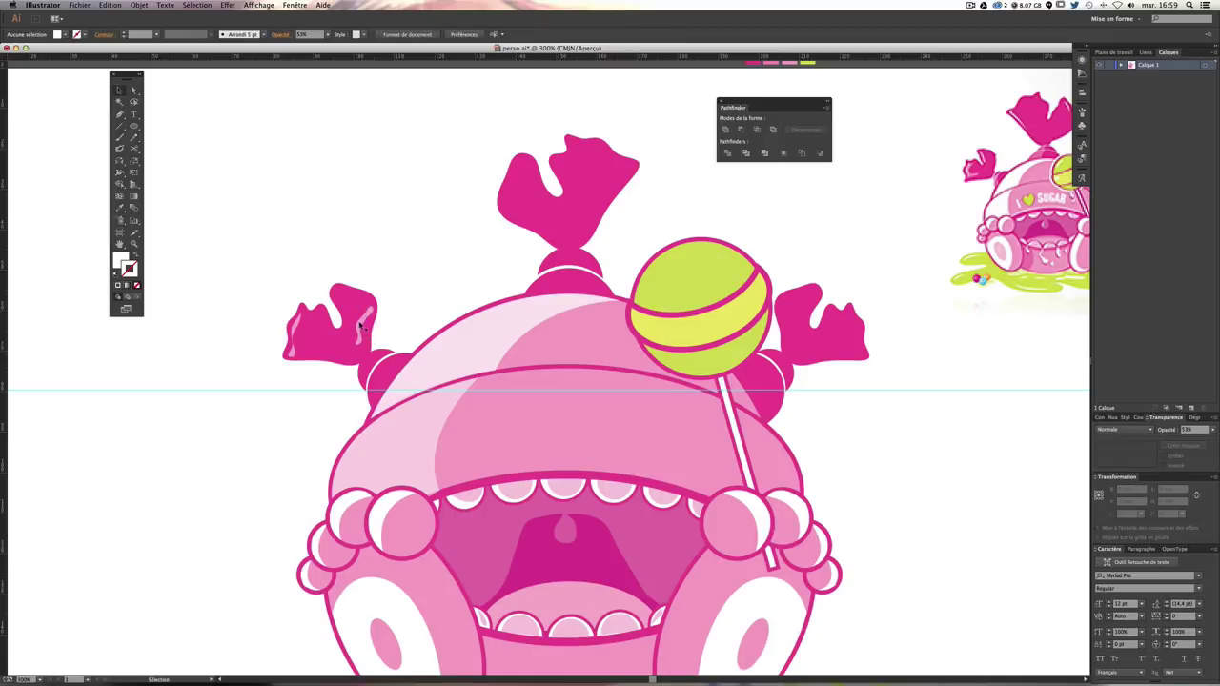
pyautogui.click(362, 327)
pyautogui.moveTo(375, 344)
pyautogui.mouseDown()
pyautogui.moveTo(367, 326)
pyautogui.moveTo(381, 326)
pyautogui.moveTo(330, 301)
pyautogui.mouseUp()
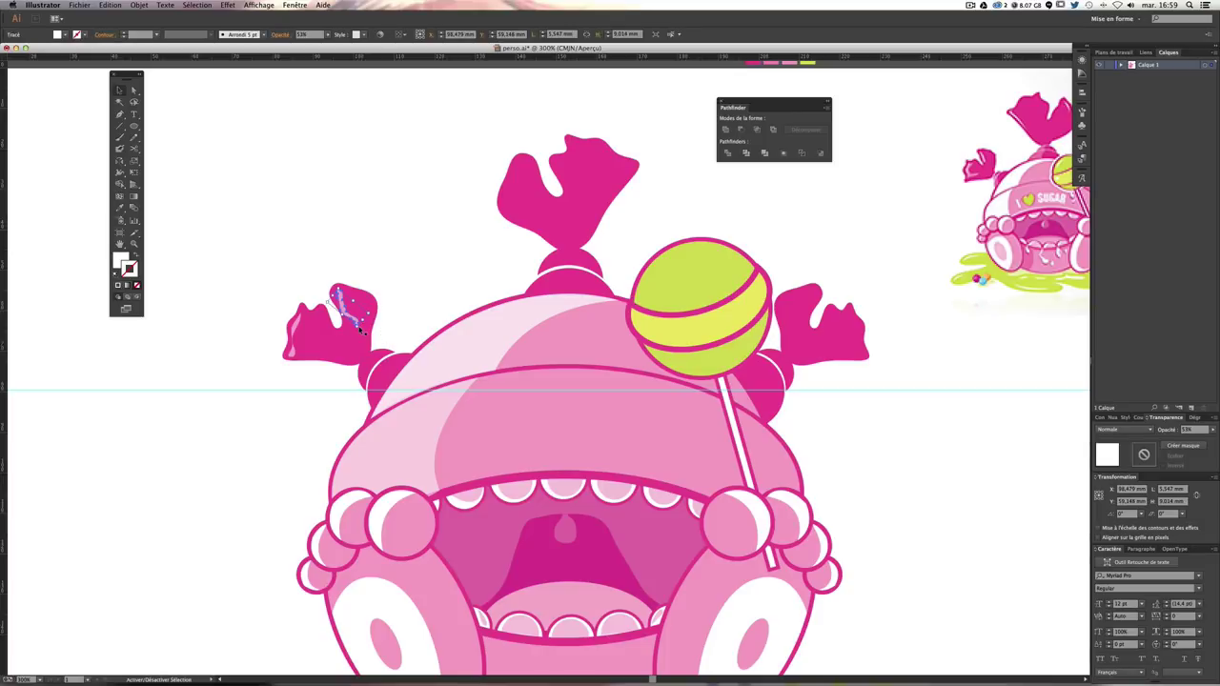
pyautogui.click(400, 225)
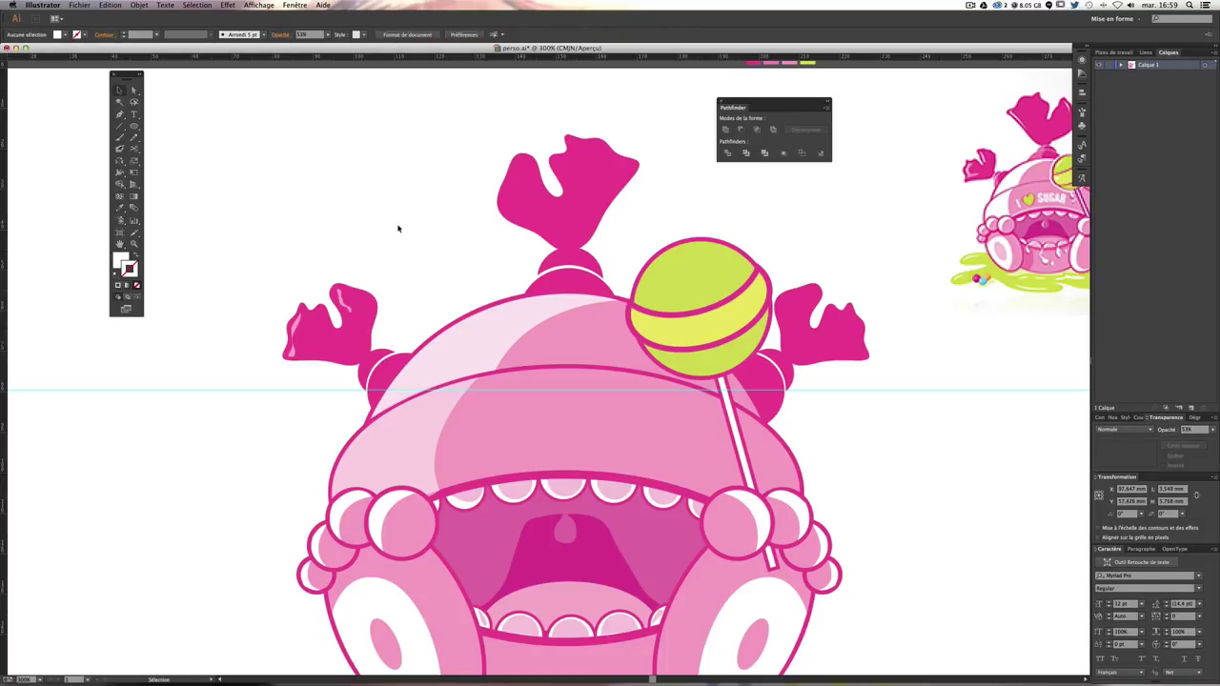
pyautogui.moveTo(519, 246); pyautogui.dragTo(447, 295)
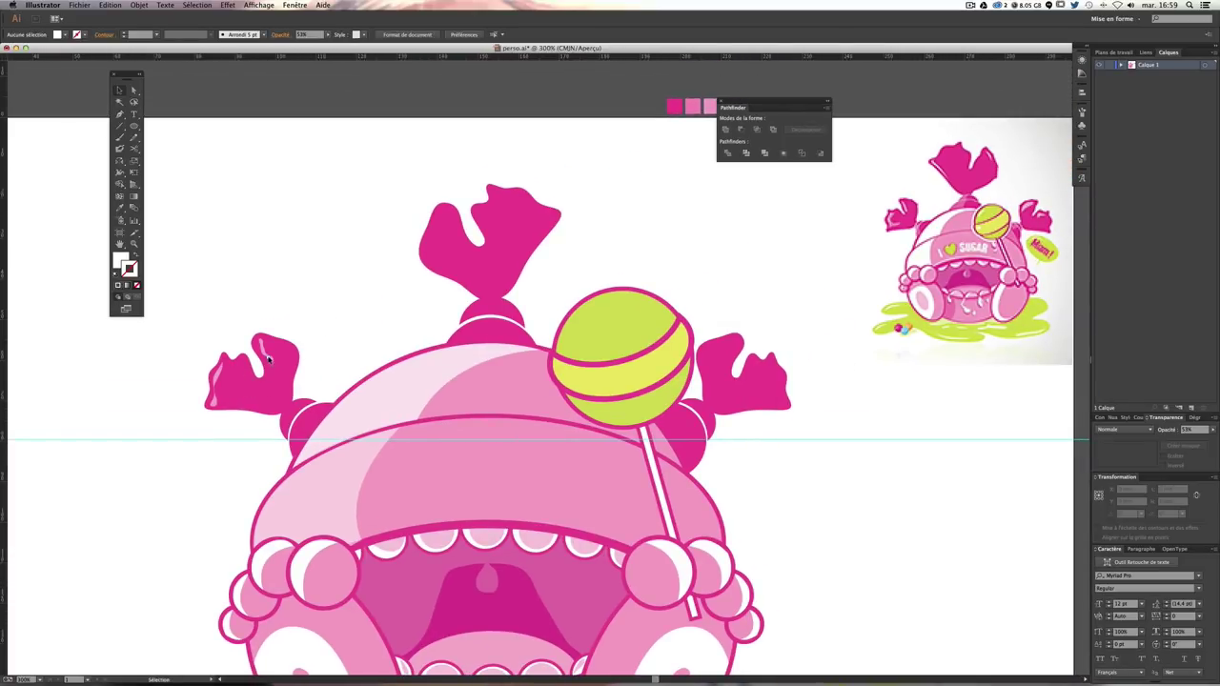
# Step: Enlarge the small top-tuft highlight about 1.4 times
pyautogui.click(444, 250)
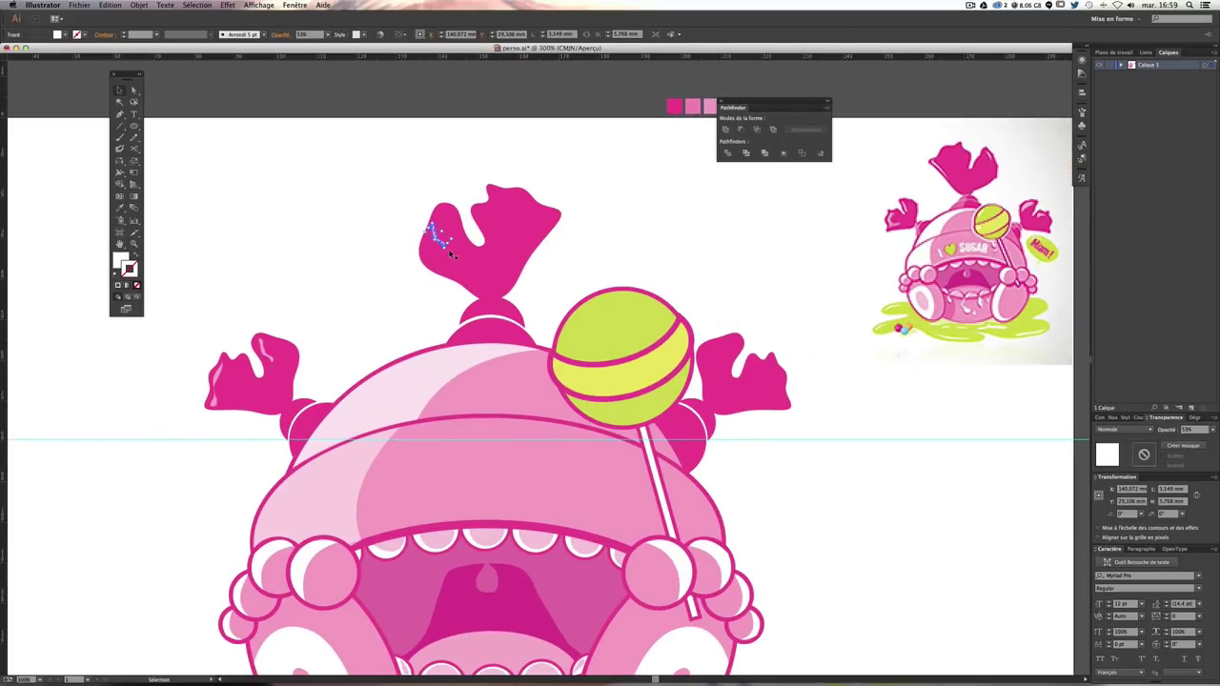
pyautogui.click(447, 252)
pyautogui.click(452, 253)
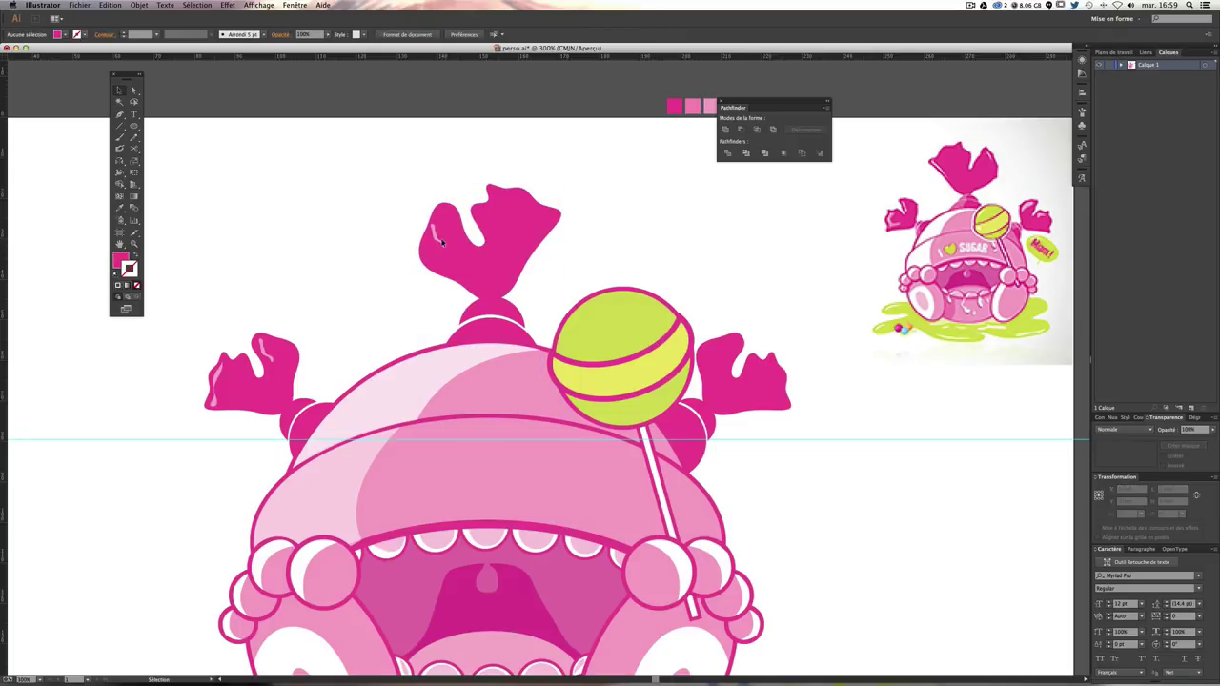
pyautogui.click(448, 252)
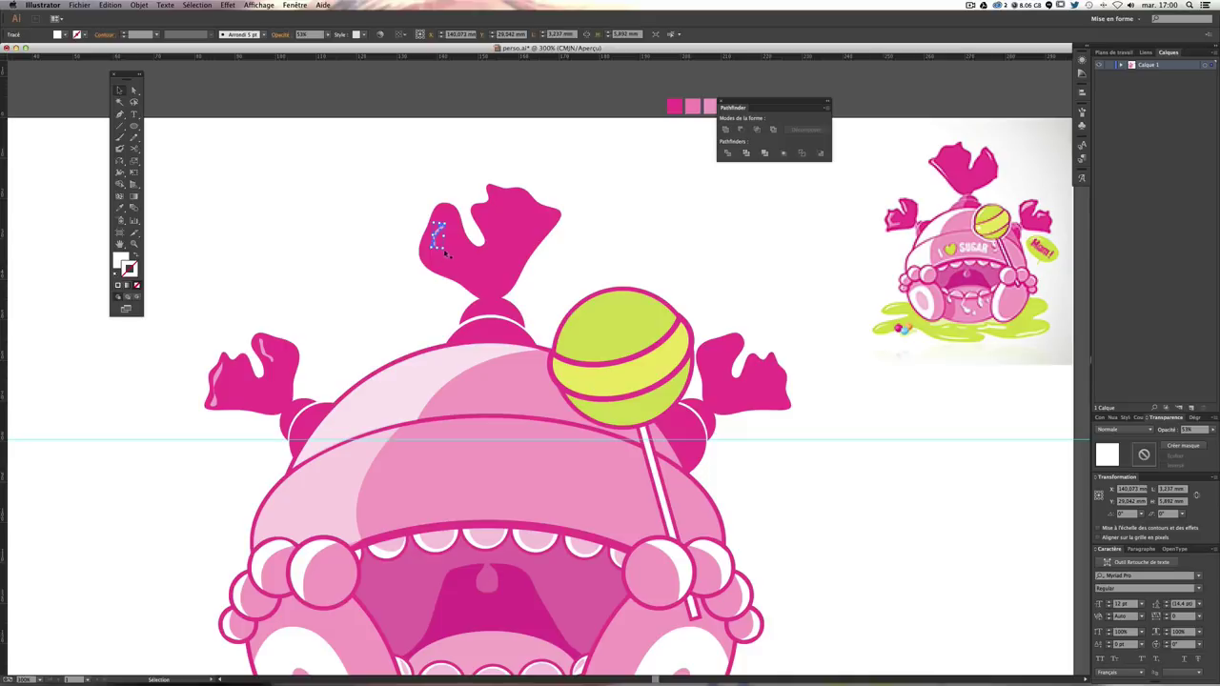
pyautogui.moveTo(448, 252); pyautogui.dragTo(462, 267)
pyautogui.press('a')
pyautogui.hotkey('ctrl', 'z')
pyautogui.moveTo(444, 250); pyautogui.dragTo(452, 259)
pyautogui.click(413, 218)
pyautogui.click(438, 222)
# Step: Paint two more highlight strokes in the top tuft, one at its tip
pyautogui.click(197, 202)
pyautogui.click(119, 136)
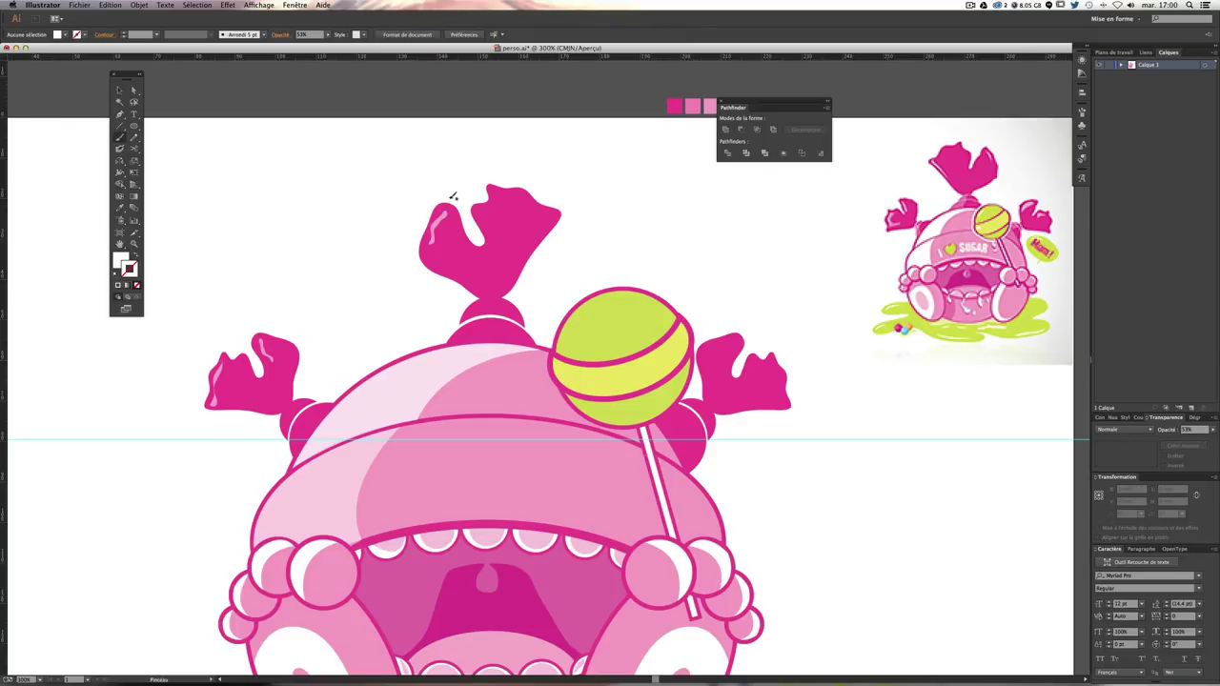
pyautogui.moveTo(493, 249)
pyautogui.mouseDown()
pyautogui.moveTo(481, 211)
pyautogui.moveTo(499, 244)
pyautogui.mouseUp()
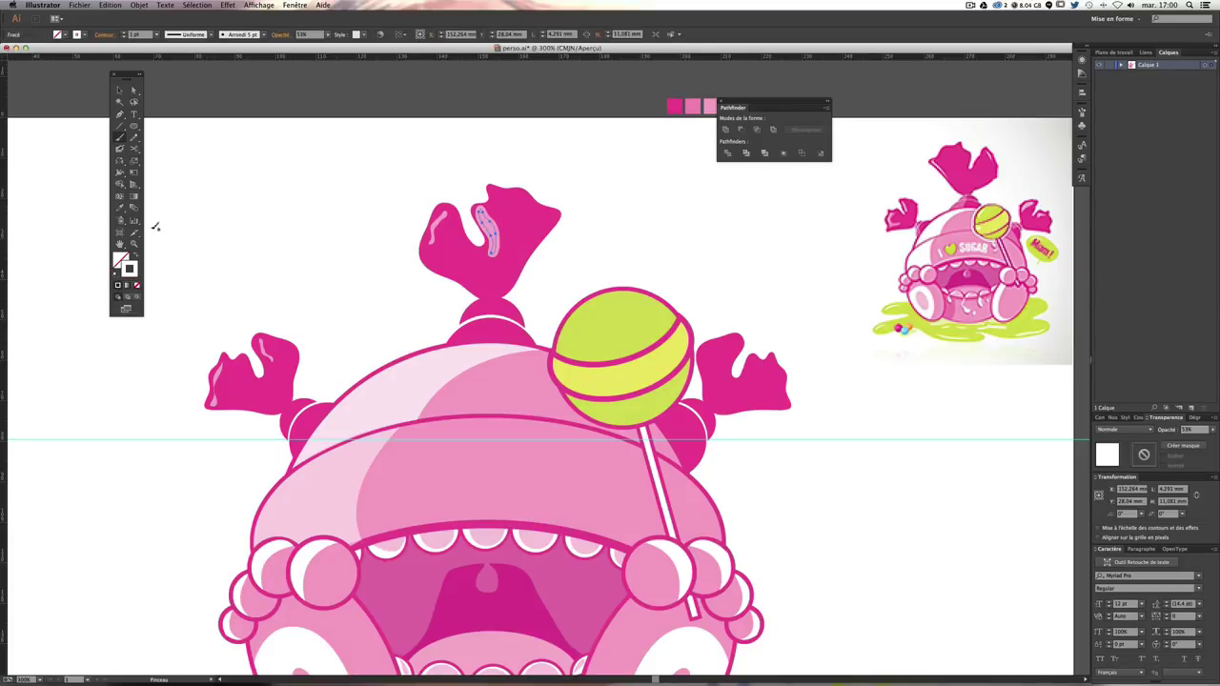
pyautogui.press('v')
pyautogui.click(274, 217)
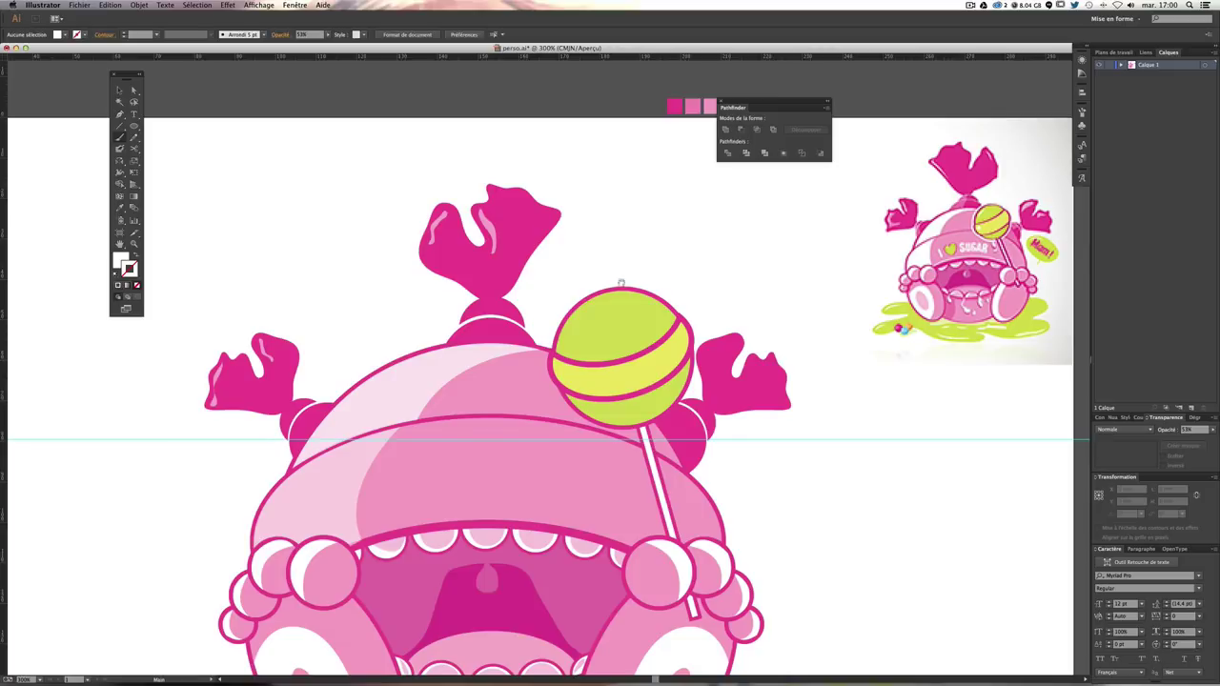
pyautogui.moveTo(620, 280); pyautogui.dragTo(582, 191)
pyautogui.press('b')
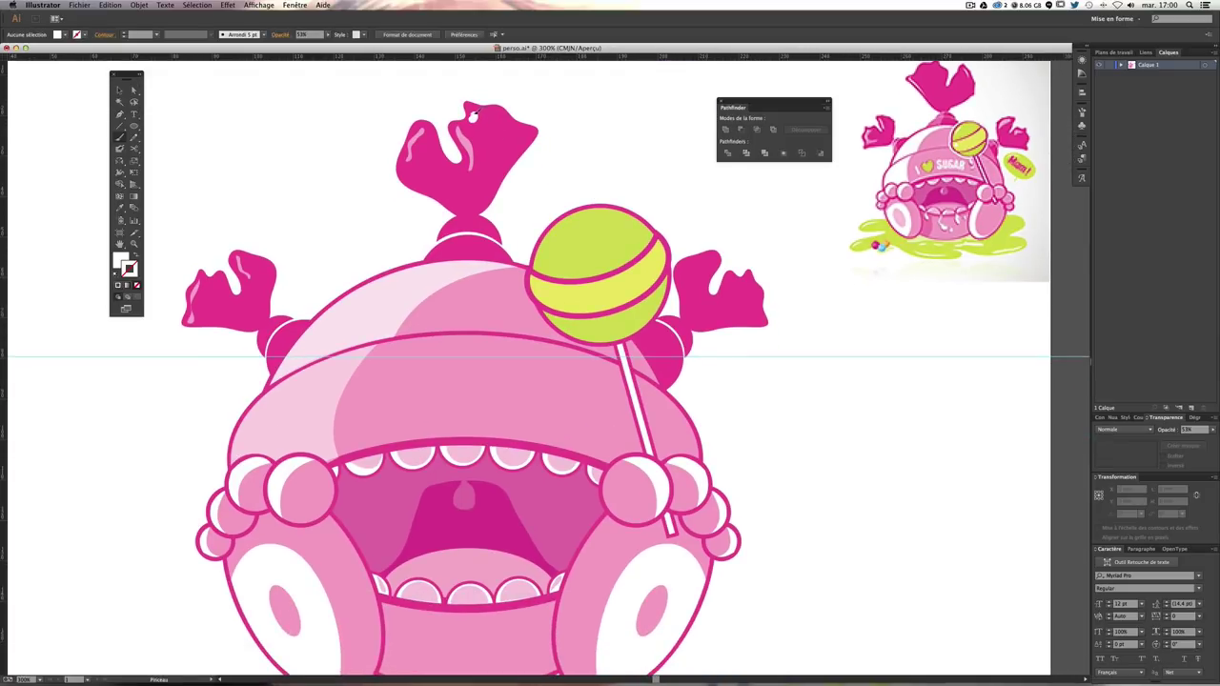
pyautogui.moveTo(476, 112); pyautogui.dragTo(480, 118)
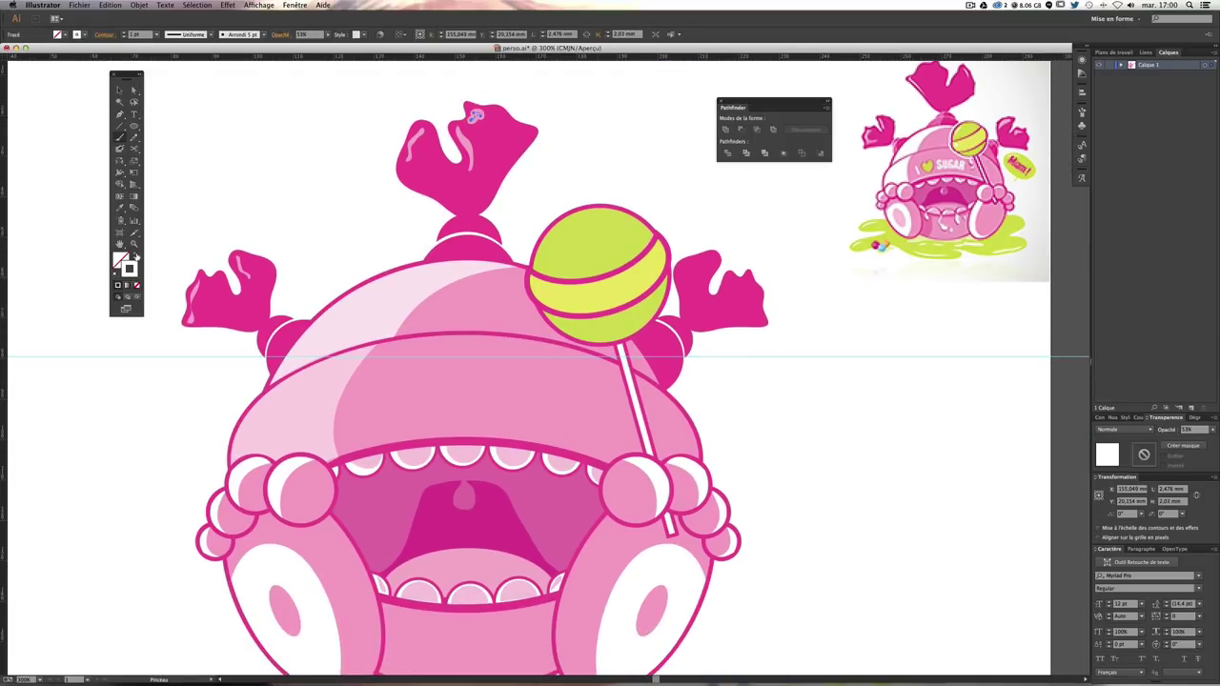
pyautogui.press('v')
pyautogui.click(327, 187)
# Step: Paint two white-filled highlight strokes on the right arm
pyautogui.press('b')
pyautogui.scroll(2, 687, 362)
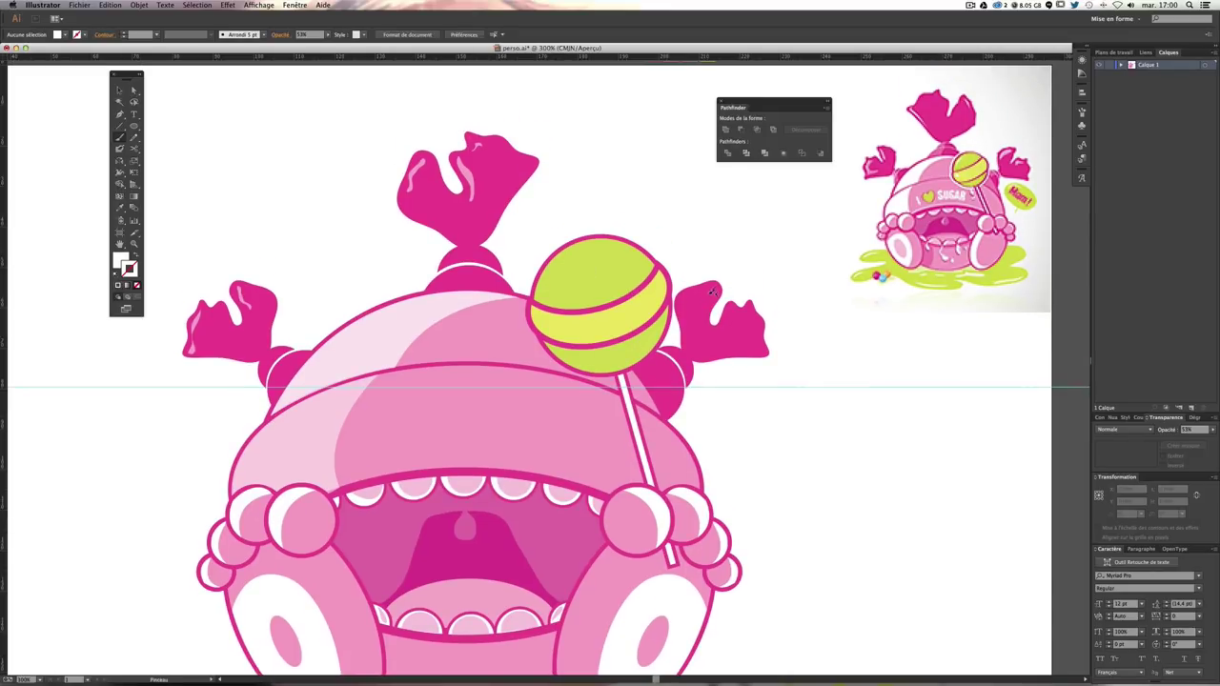
pyautogui.moveTo(713, 291); pyautogui.dragTo(686, 304)
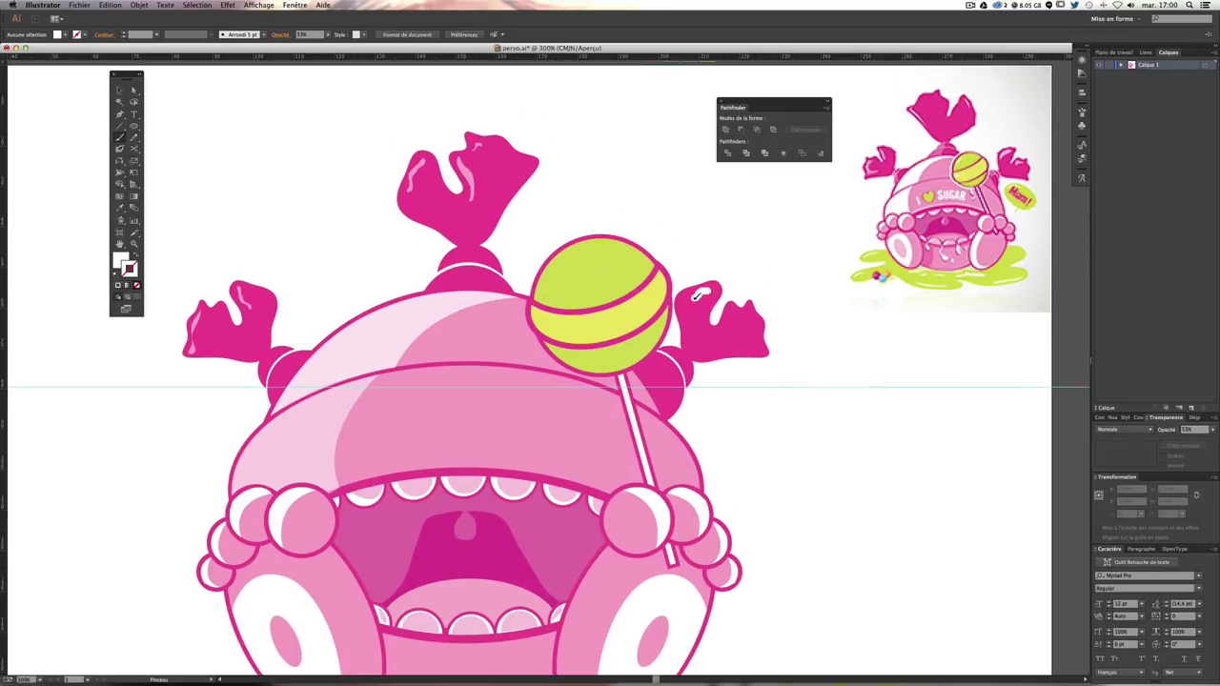
pyautogui.click(136, 256)
pyautogui.press('v')
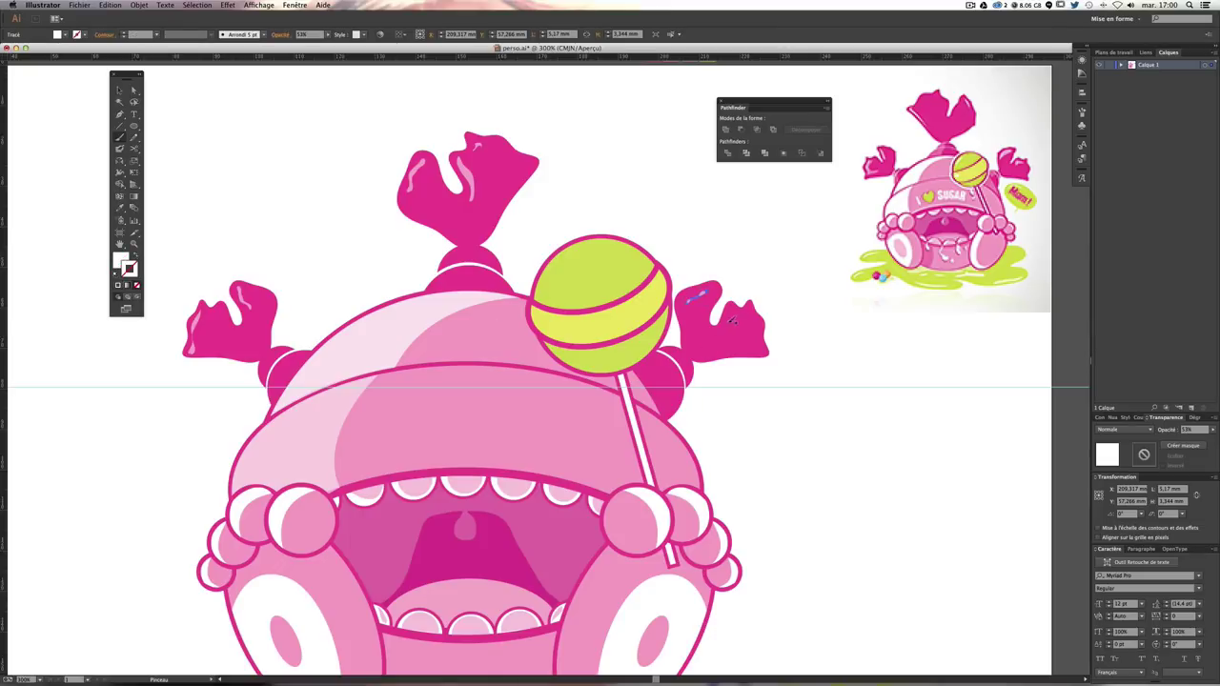
pyautogui.moveTo(732, 320); pyautogui.dragTo(721, 324)
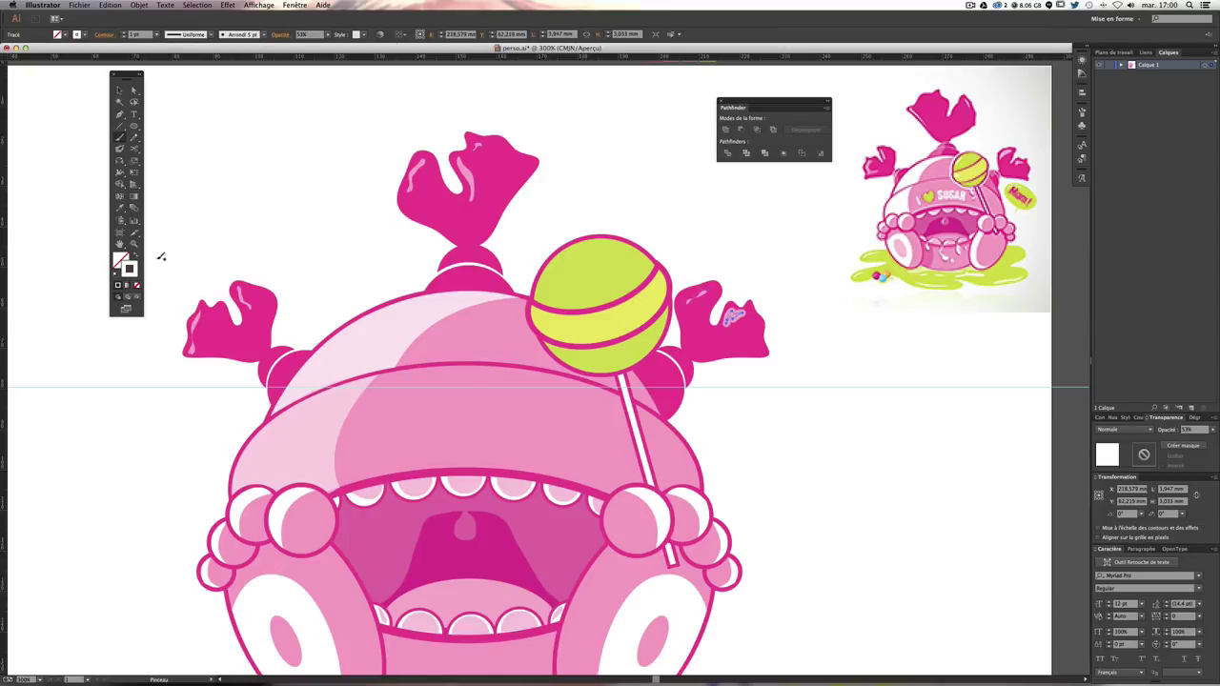
pyautogui.press('v')
pyautogui.click(719, 324)
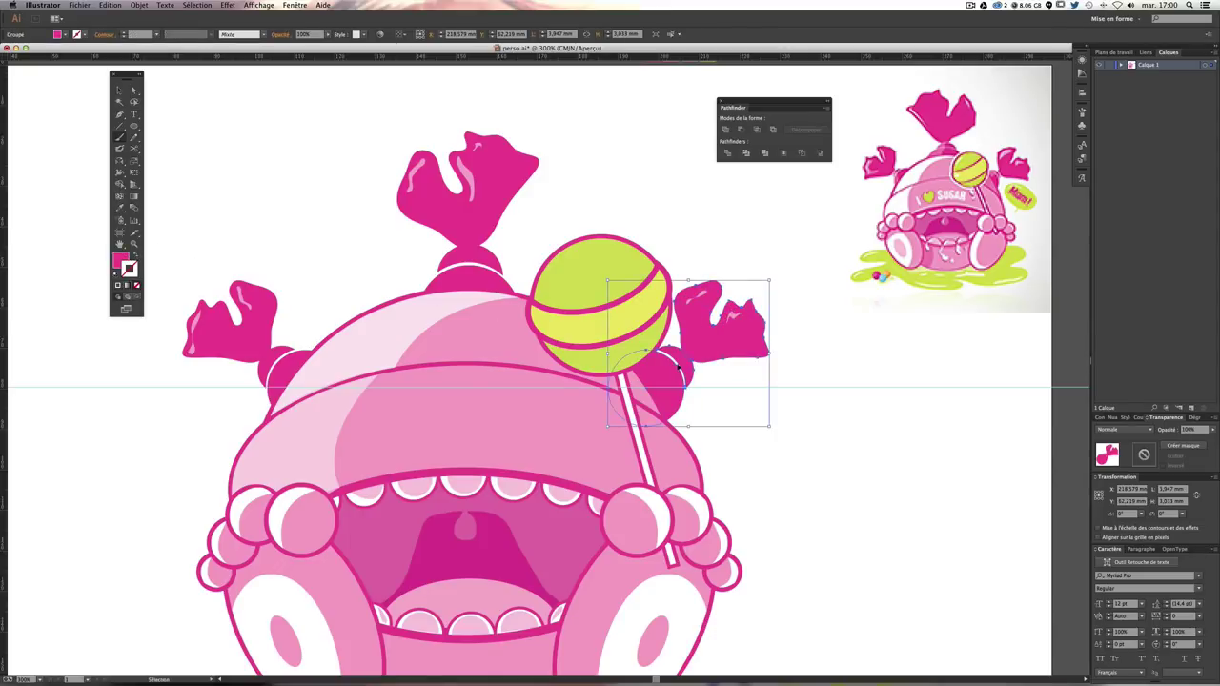
pyautogui.click(857, 374)
# Step: Add another white highlight stroke near the right arm's tip
pyautogui.press('b')
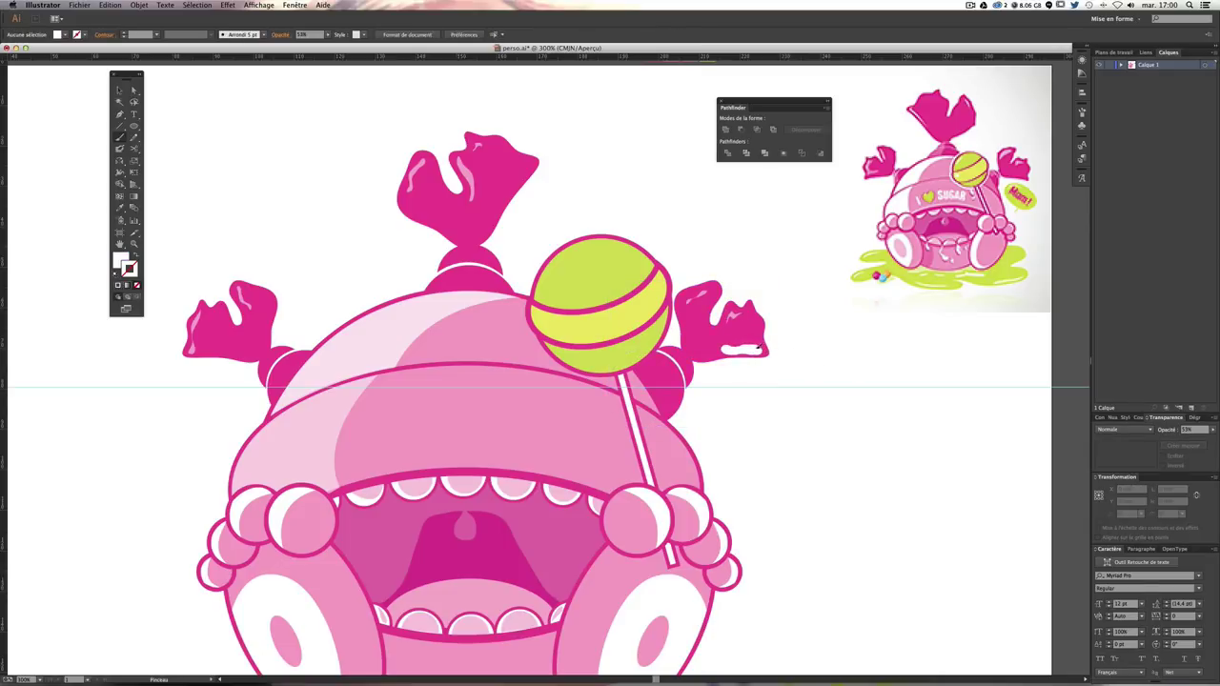
pyautogui.moveTo(736, 349); pyautogui.dragTo(764, 348)
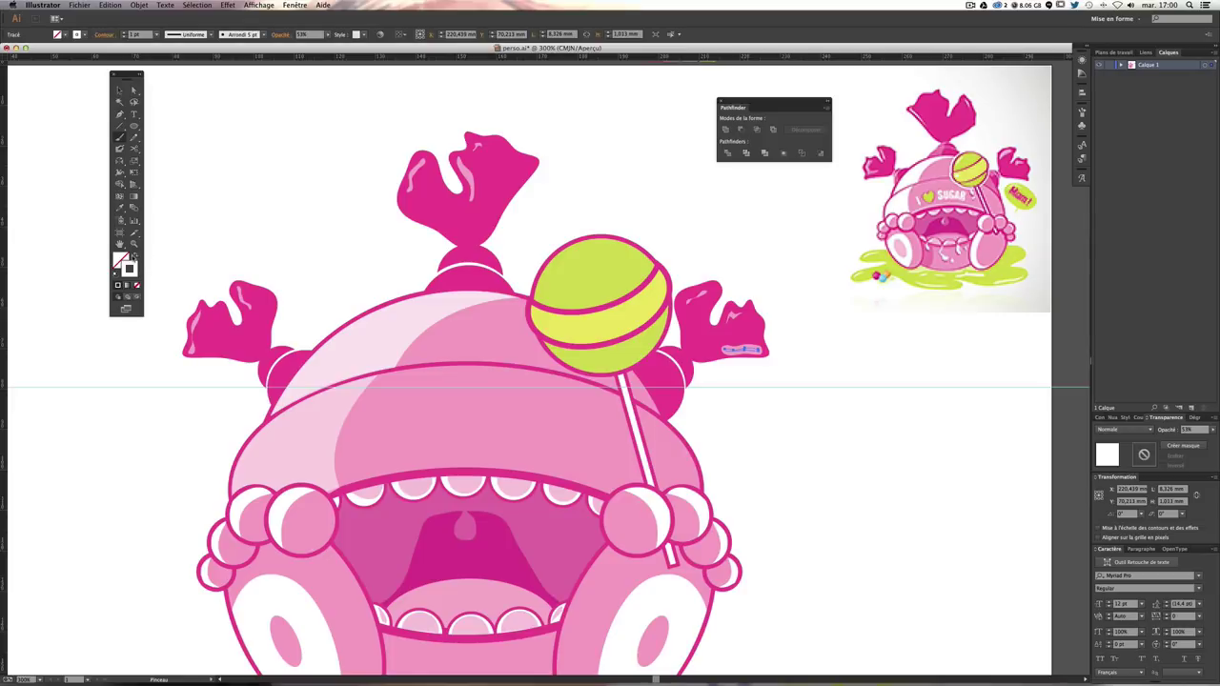
pyautogui.keyDown('ctrl'); pyautogui.click(782, 451); pyautogui.keyUp('ctrl')
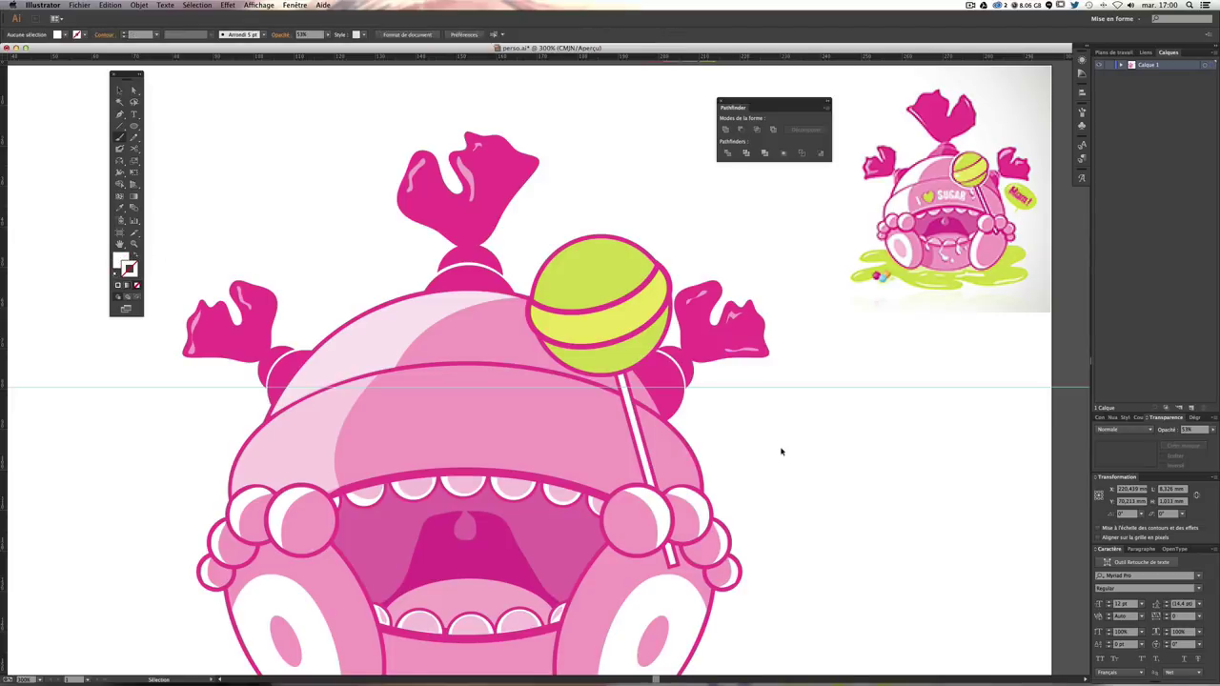
pyautogui.moveTo(836, 477); pyautogui.dragTo(839, 444)
pyautogui.scroll(3, 839, 443)
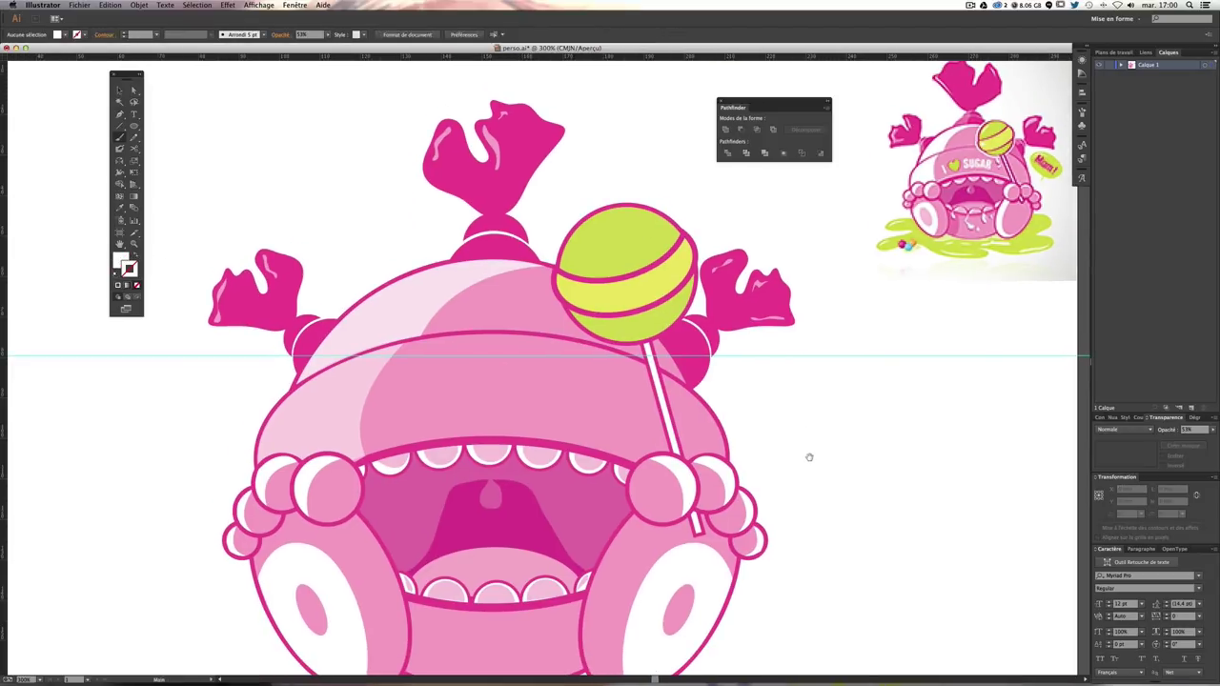
pyautogui.hscroll(-3, 809, 454)
# Step: Paint two white crescent highlight strokes on the green lollipop
pyautogui.moveTo(800, 483); pyautogui.dragTo(756, 504)
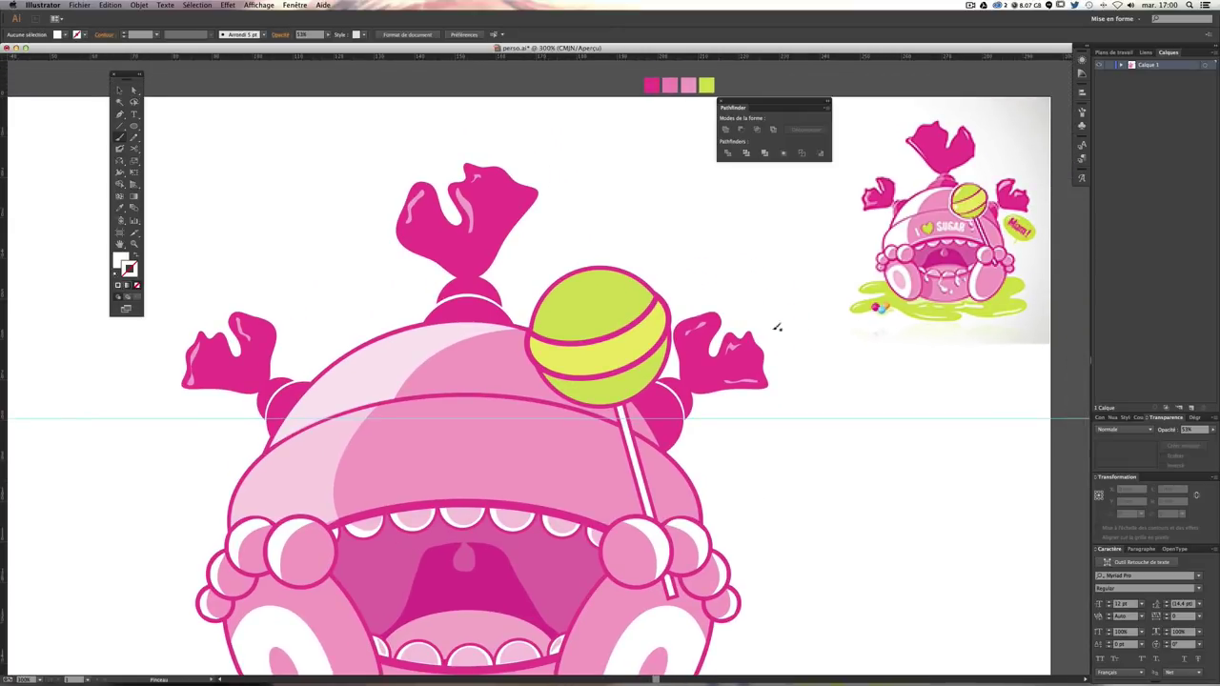
pyautogui.moveTo(559, 304)
pyautogui.mouseDown()
pyautogui.moveTo(562, 290)
pyautogui.moveTo(624, 284)
pyautogui.moveTo(555, 307)
pyautogui.mouseUp()
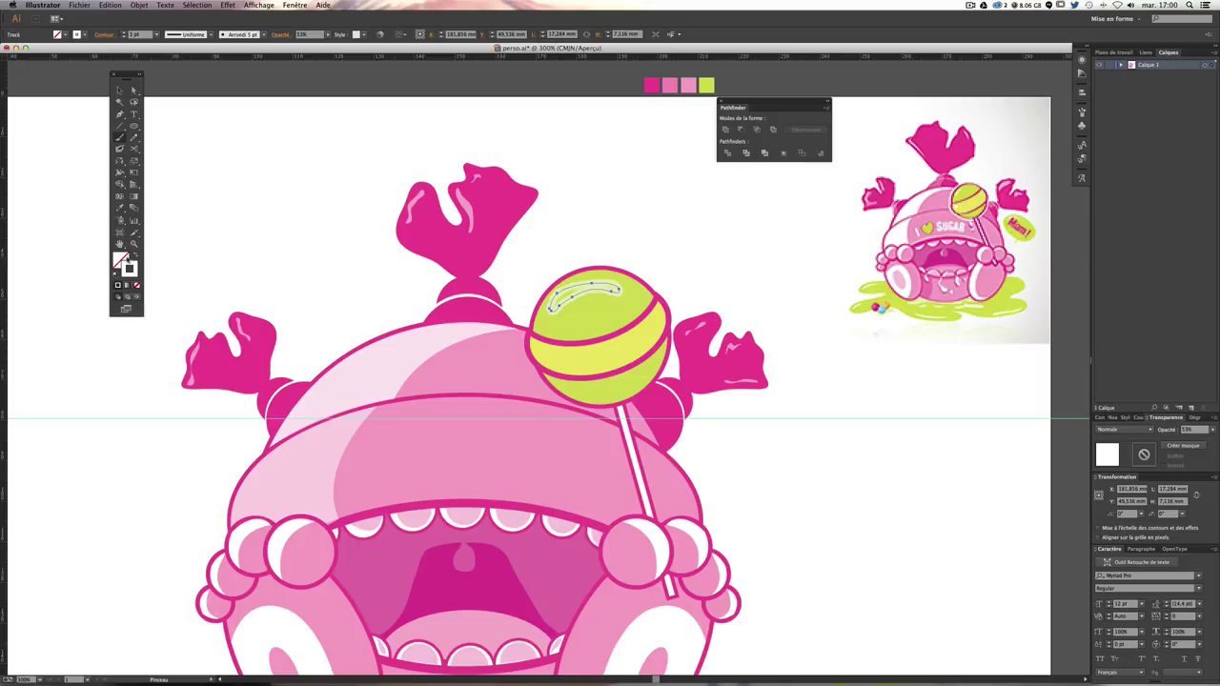
pyautogui.press('v')
pyautogui.click(815, 350)
pyautogui.press('b')
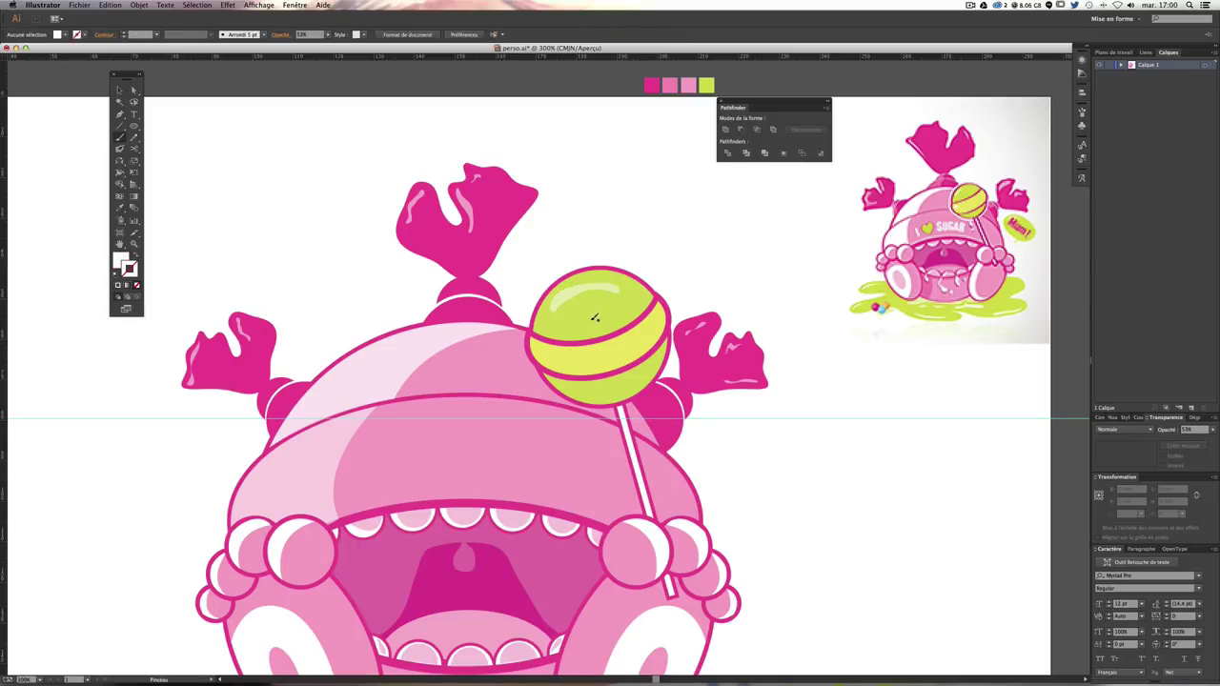
pyautogui.moveTo(563, 361)
pyautogui.mouseDown()
pyautogui.moveTo(584, 362)
pyautogui.moveTo(550, 350)
pyautogui.mouseUp()
pyautogui.click(135, 257)
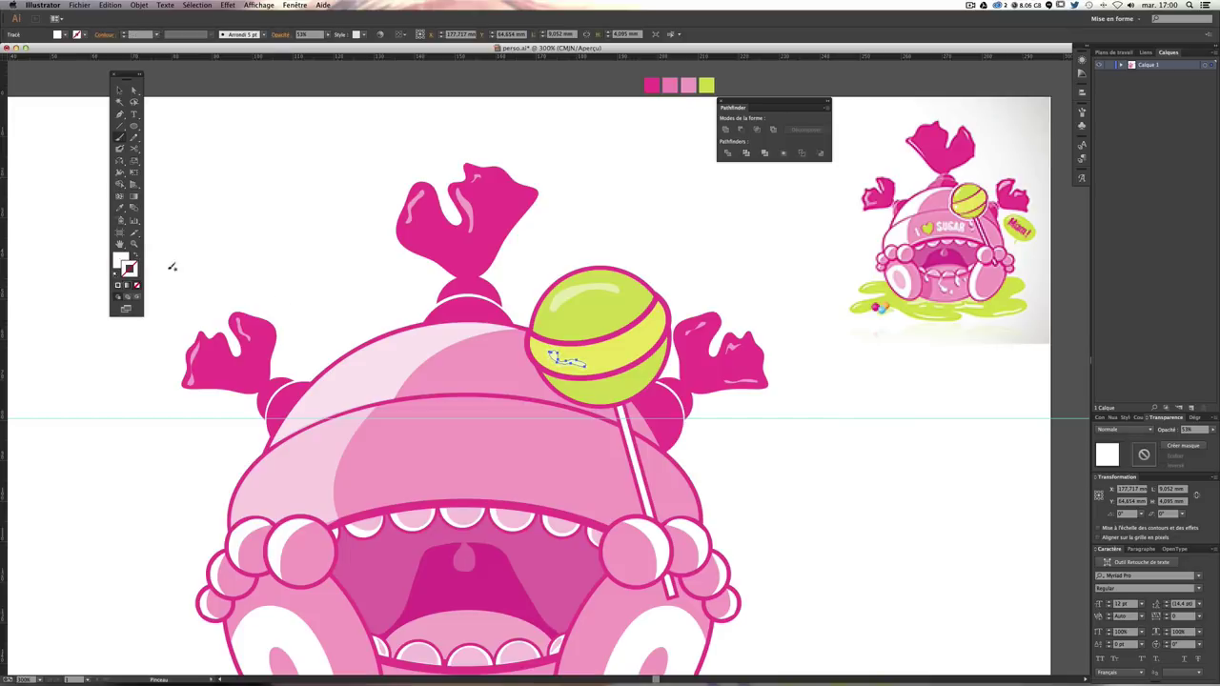
pyautogui.click(801, 471)
# Step: Set the lower lollipop highlight's opacity to 70%
pyautogui.scroll(-5, 800, 471)
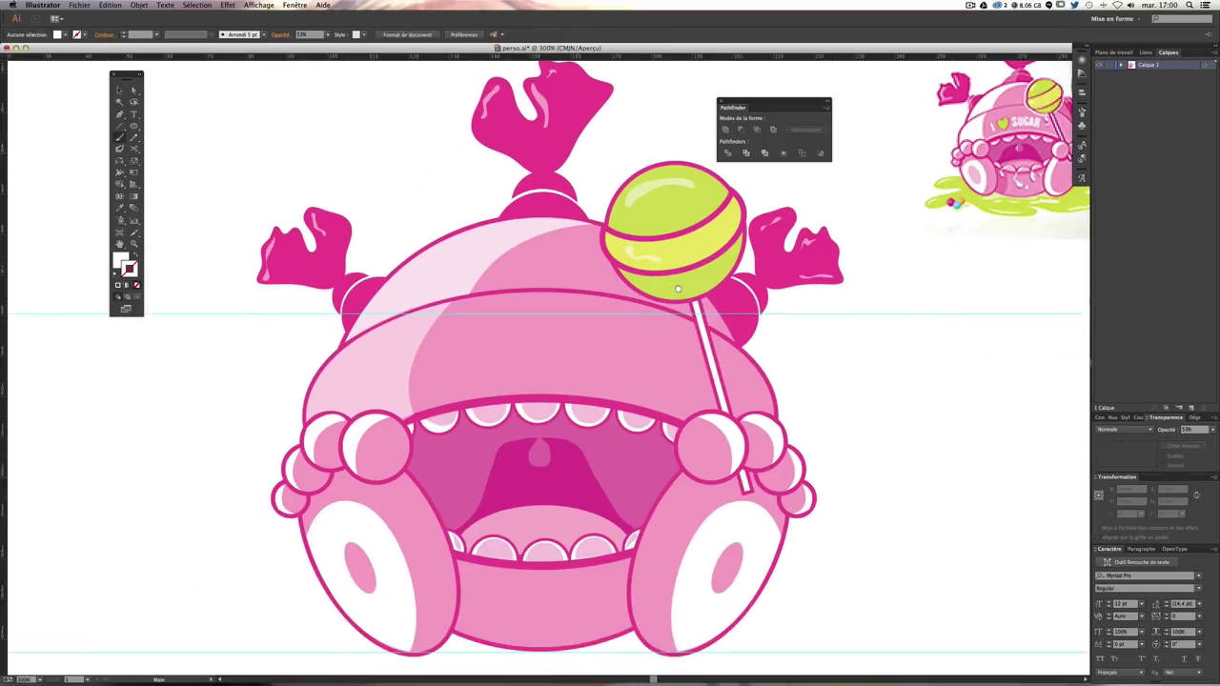
pyautogui.scroll(2, 601, 360)
pyautogui.scroll(1, 601, 360)
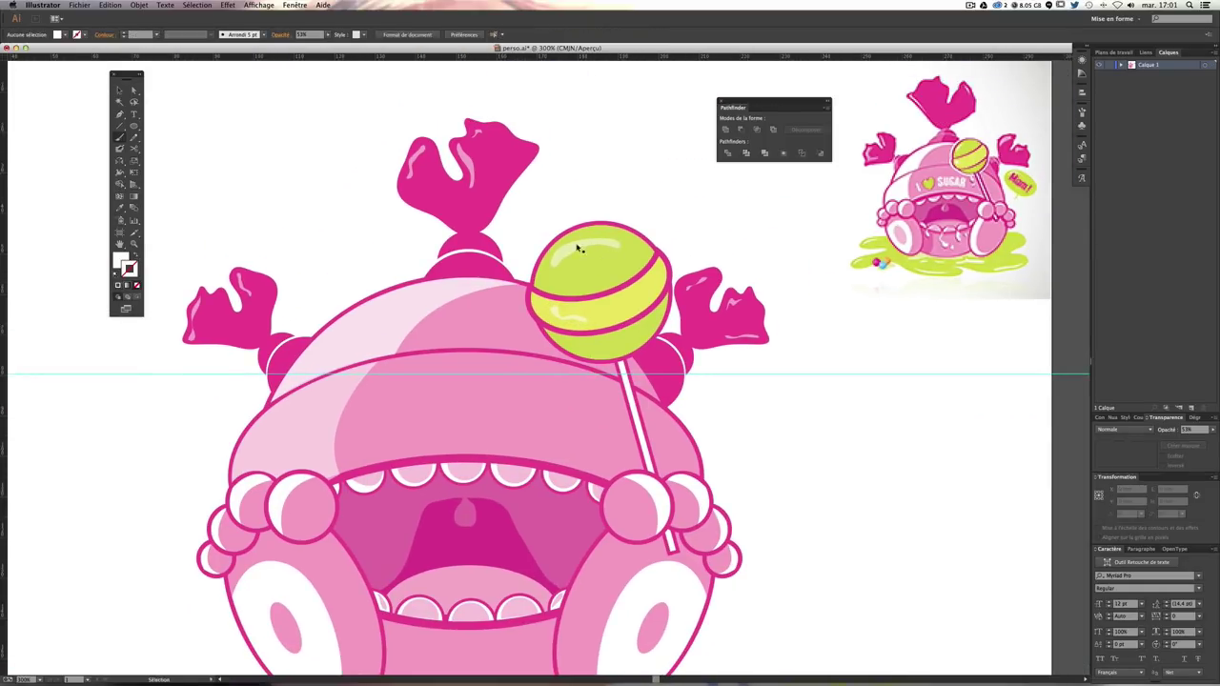
pyautogui.click(566, 319)
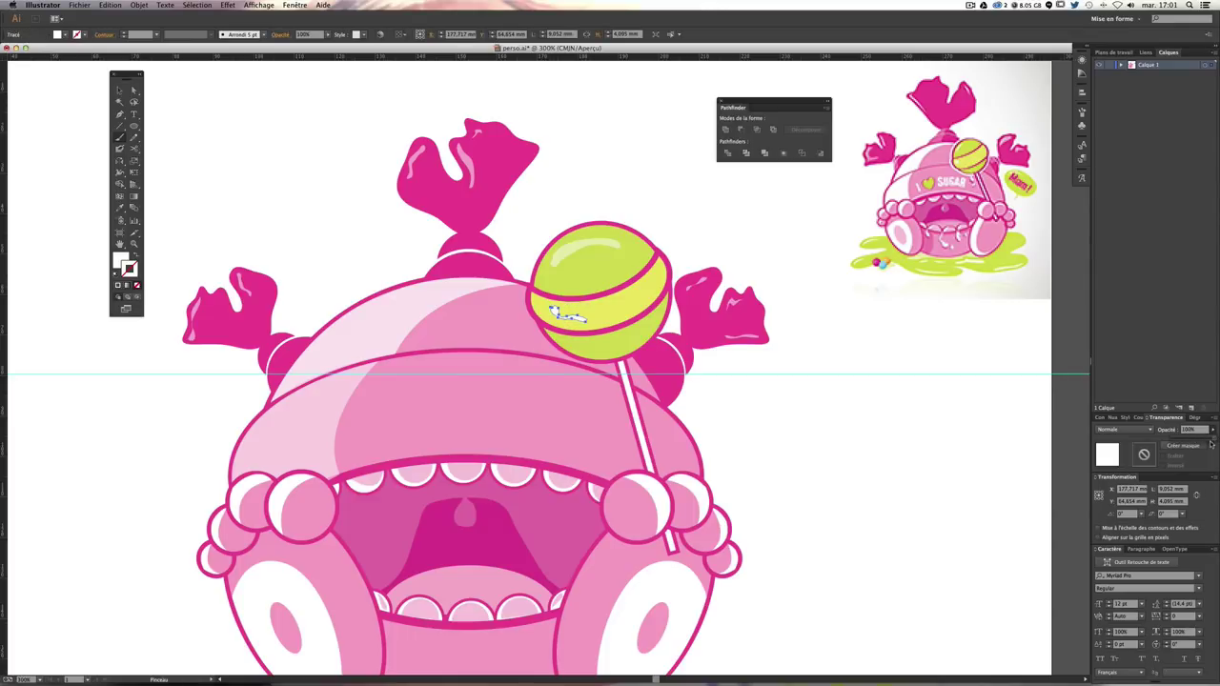
pyautogui.write('70')
pyautogui.press('Return')
pyautogui.click(986, 422)
pyautogui.moveTo(593, 403)
pyautogui.mouseDown()
pyautogui.moveTo(649, 369)
pyautogui.moveTo(647, 392)
pyautogui.mouseUp()
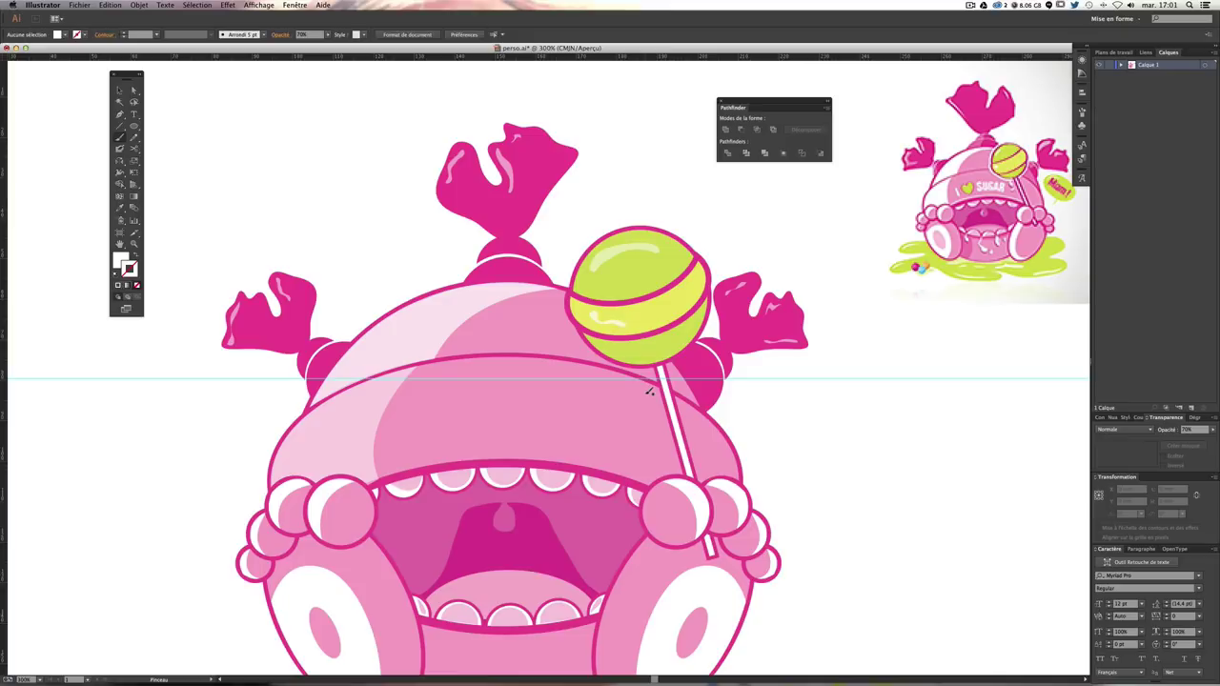
# Step: Duplicate a pink swatch square and darken the copy to deeper magenta b74483
pyautogui.scroll(-2, 649, 389)
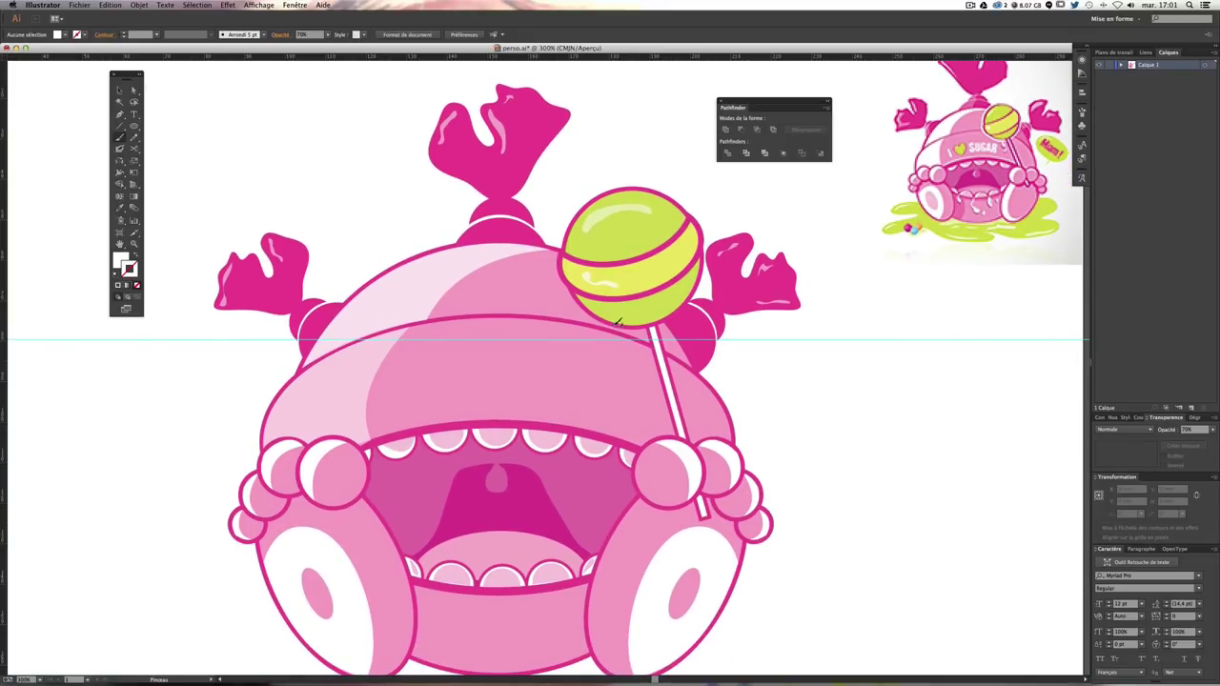
pyautogui.moveTo(617, 322); pyautogui.dragTo(608, 400)
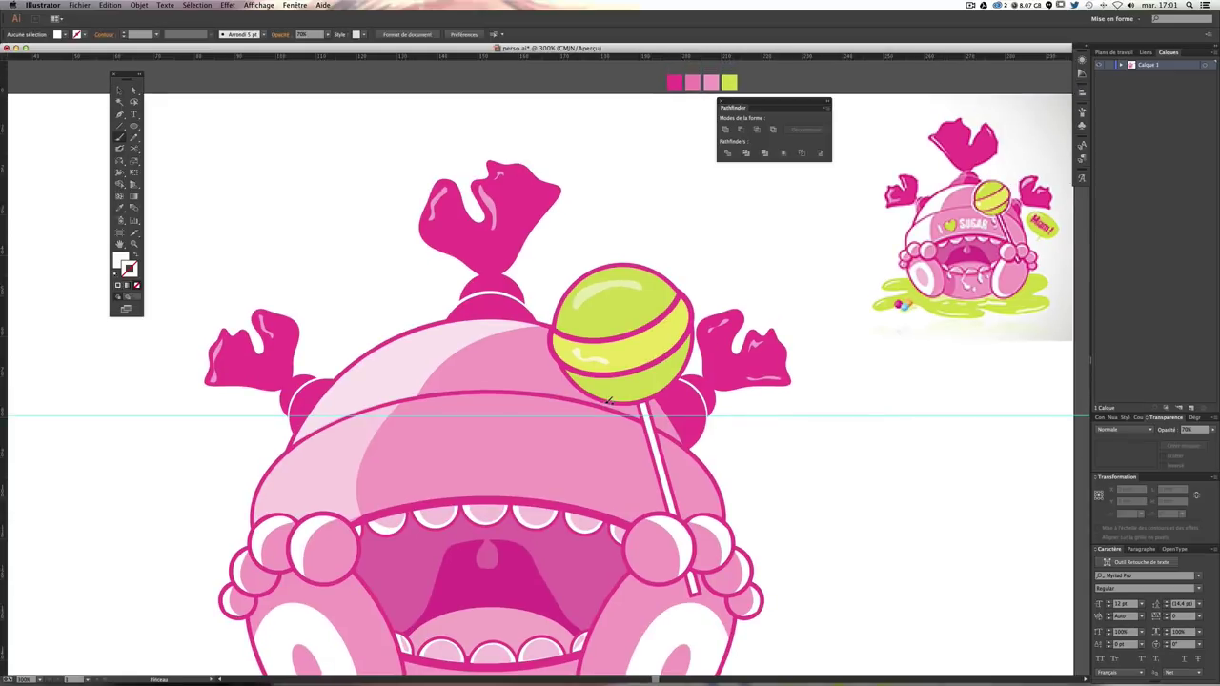
pyautogui.click(119, 91)
pyautogui.moveTo(674, 85); pyautogui.dragTo(653, 82)
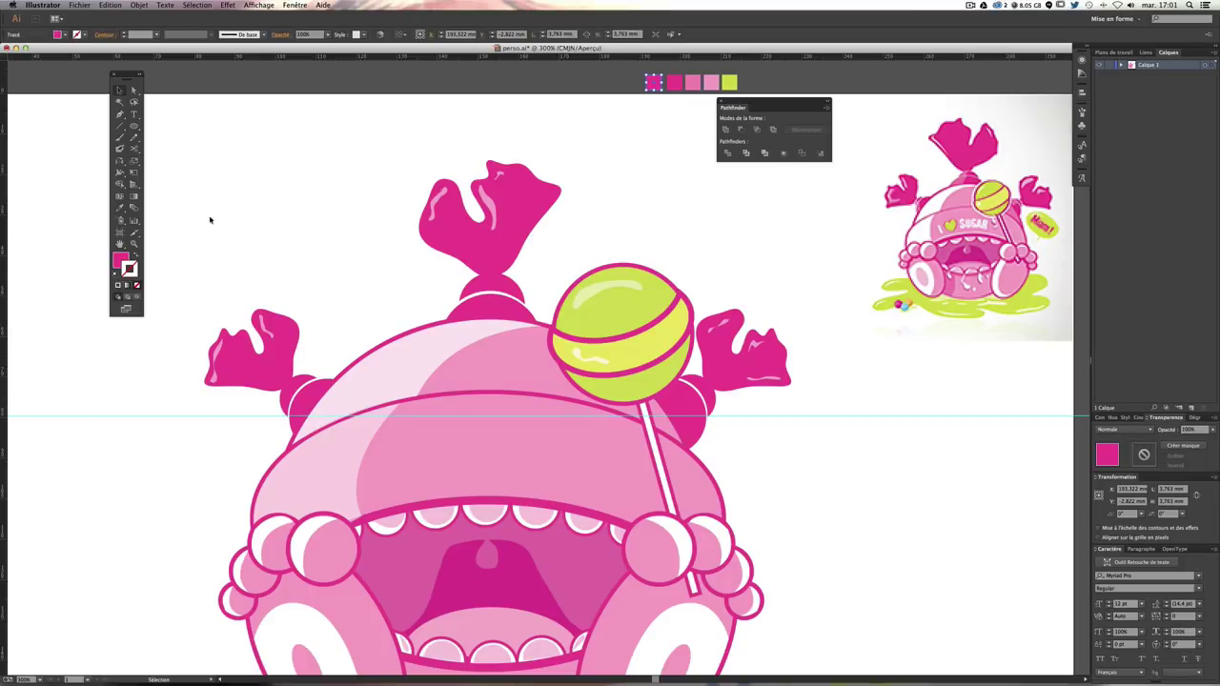
pyautogui.doubleClick(121, 257)
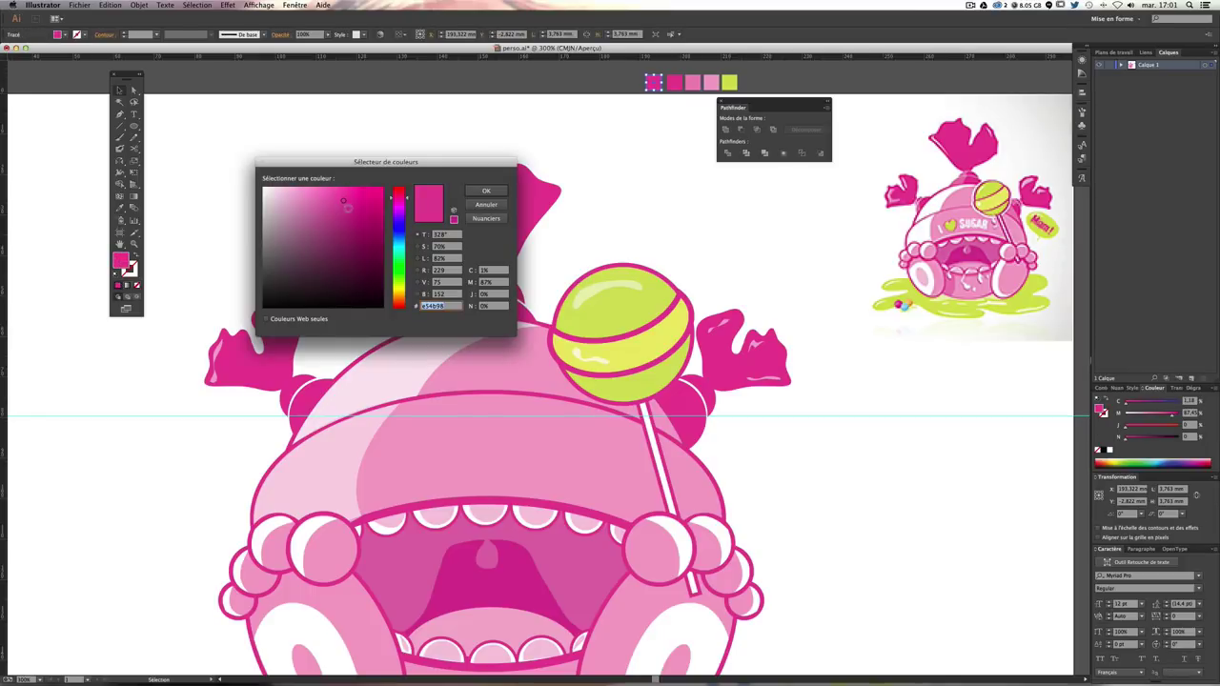
pyautogui.moveTo(343, 201); pyautogui.dragTo(344, 217)
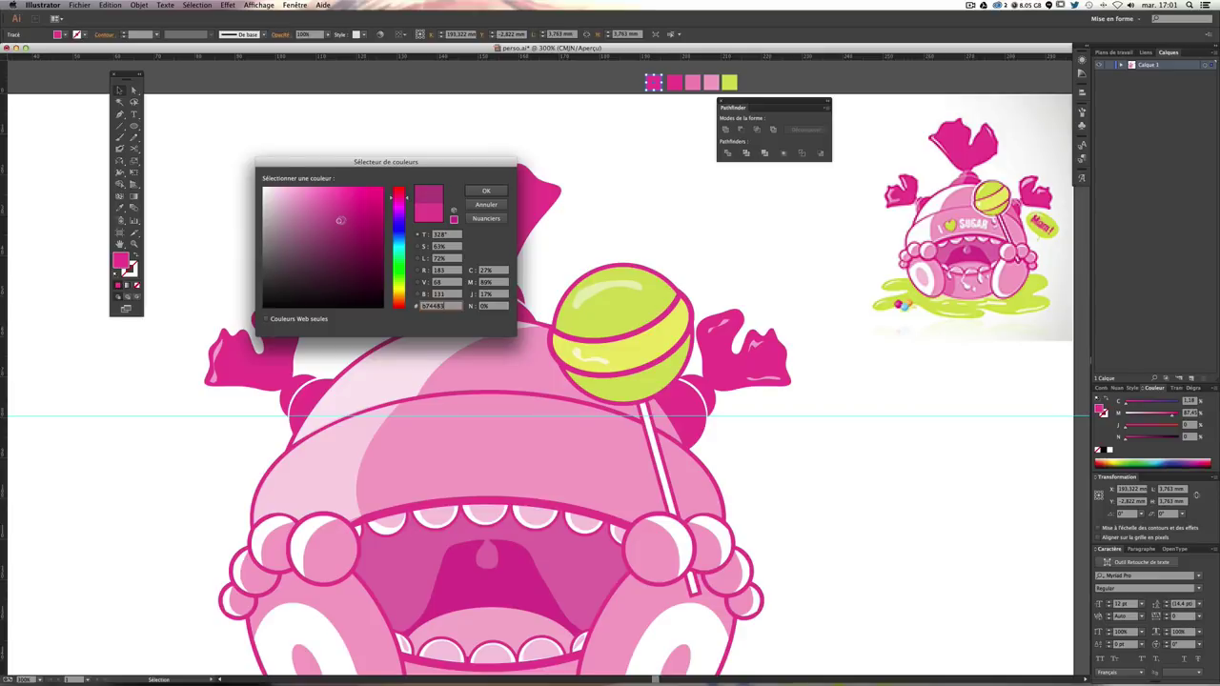
pyautogui.press('Return')
pyautogui.click(291, 184)
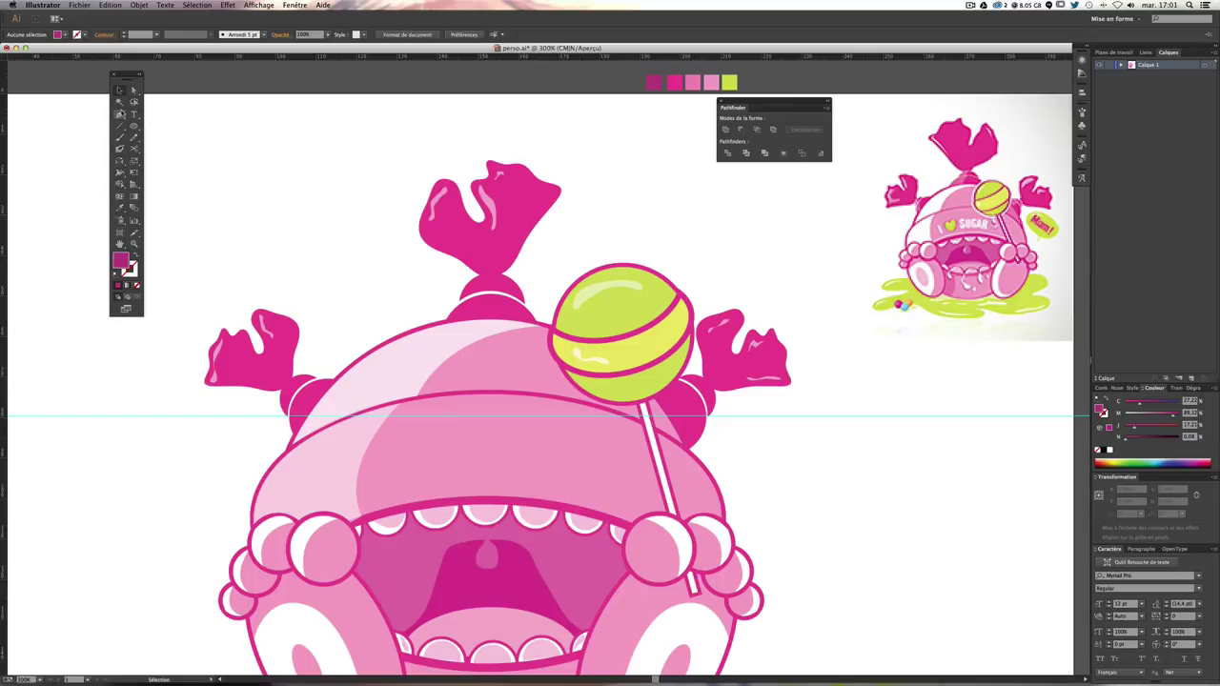
# Step: Pen-draw a closed darker-magenta shadow along the top candy wrapper's right edge
pyautogui.click(120, 113)
pyautogui.keyDown('ctrl'); pyautogui.click(467, 178); pyautogui.keyUp('ctrl')
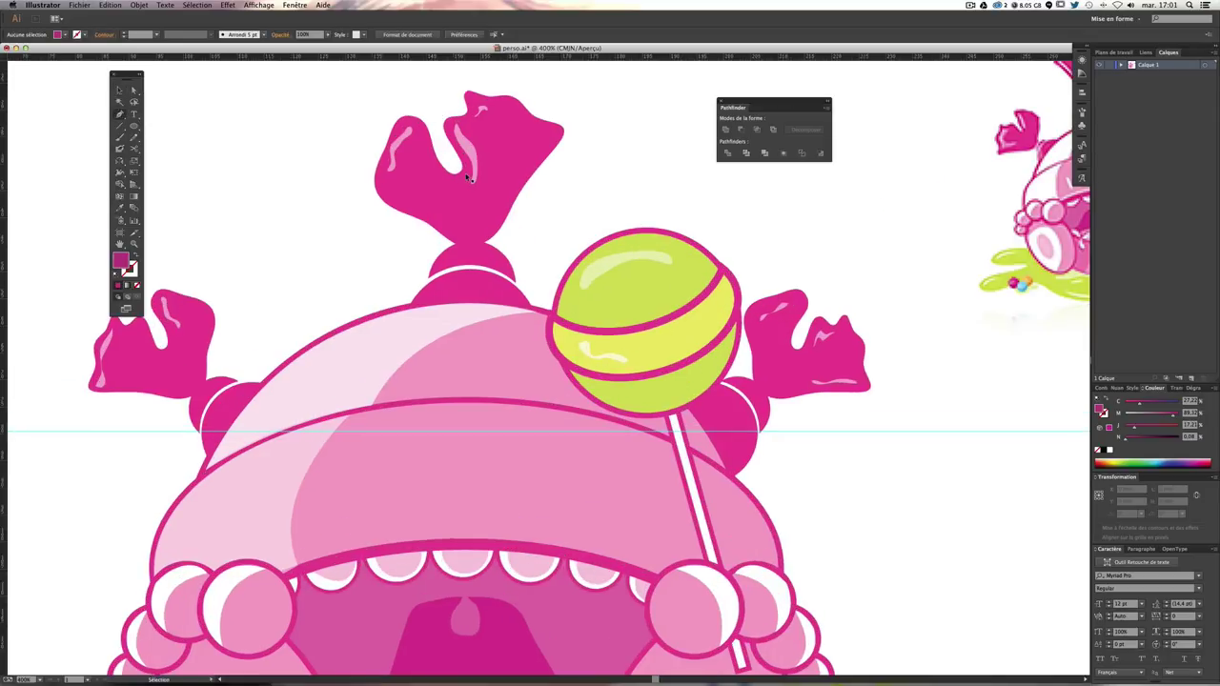
pyautogui.scroll(5, 505, 238)
pyautogui.hscroll(5, 505, 238)
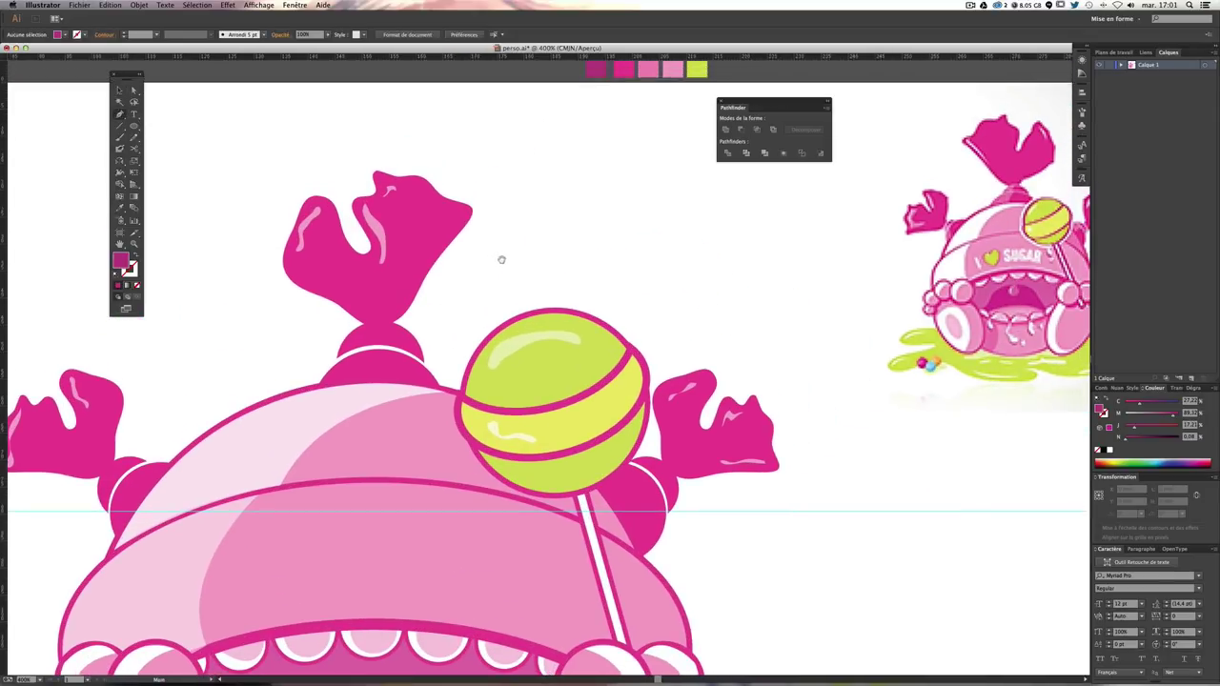
pyautogui.click(396, 310)
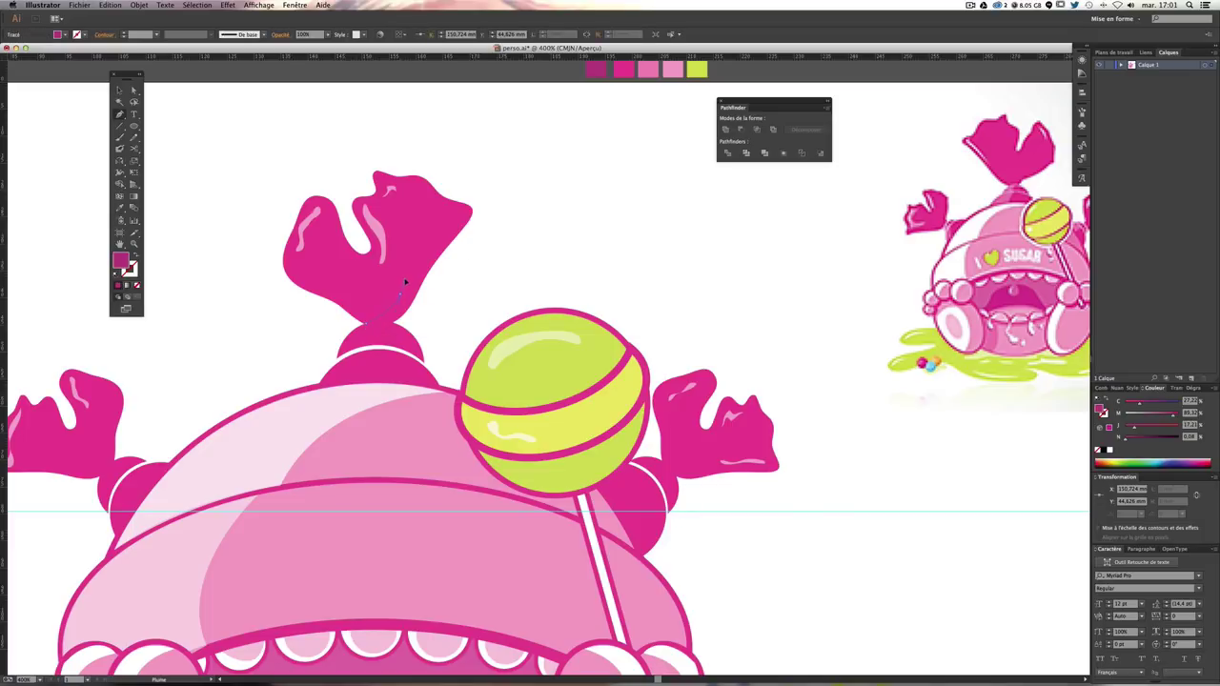
pyautogui.moveTo(417, 259); pyautogui.dragTo(431, 246)
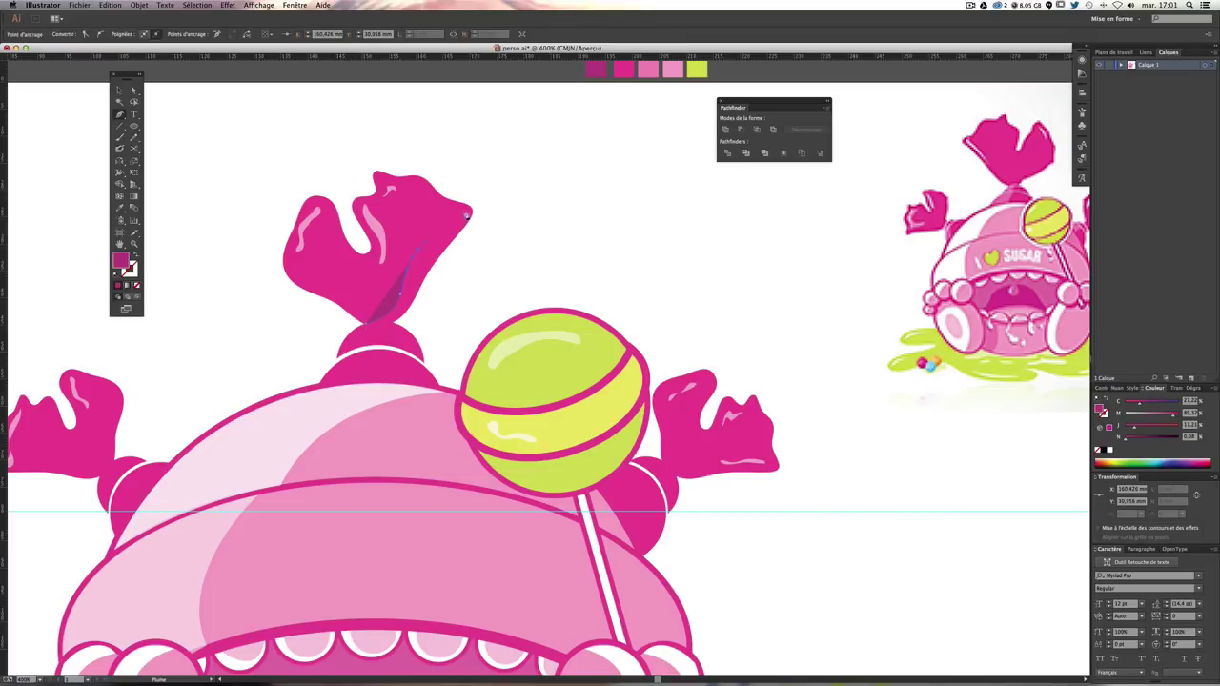
pyautogui.click(472, 215)
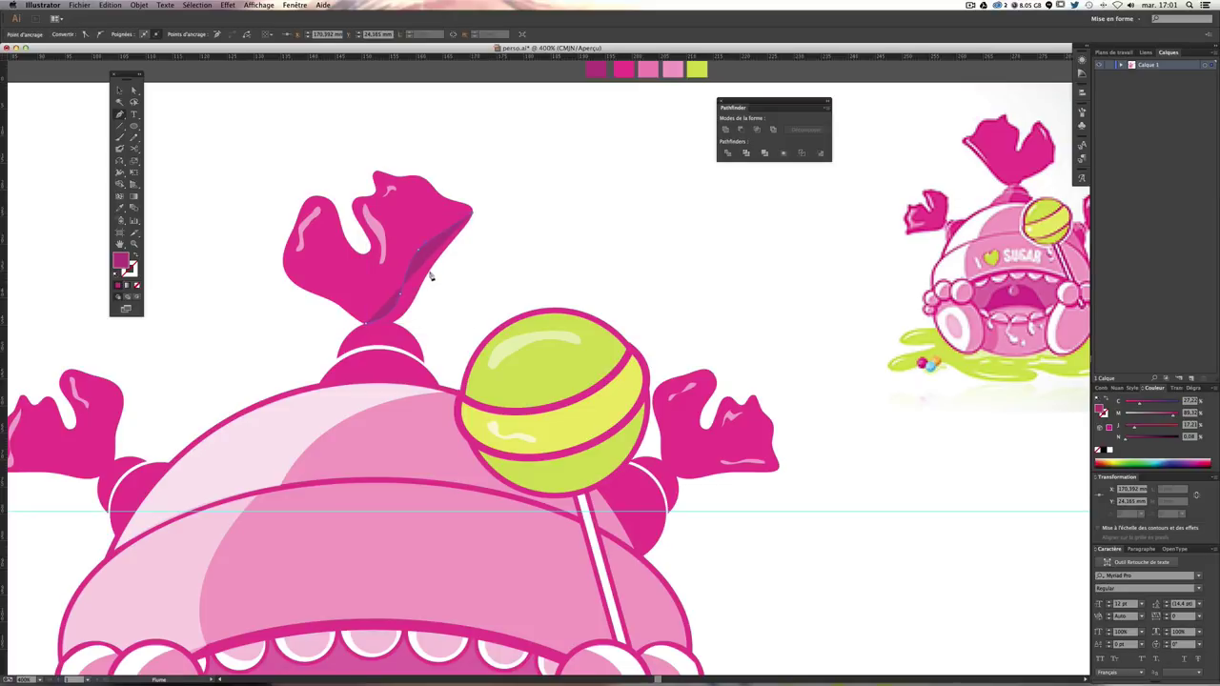
pyautogui.moveTo(428, 272); pyautogui.dragTo(389, 303)
pyautogui.click(428, 273)
pyautogui.moveTo(467, 229); pyautogui.dragTo(425, 286)
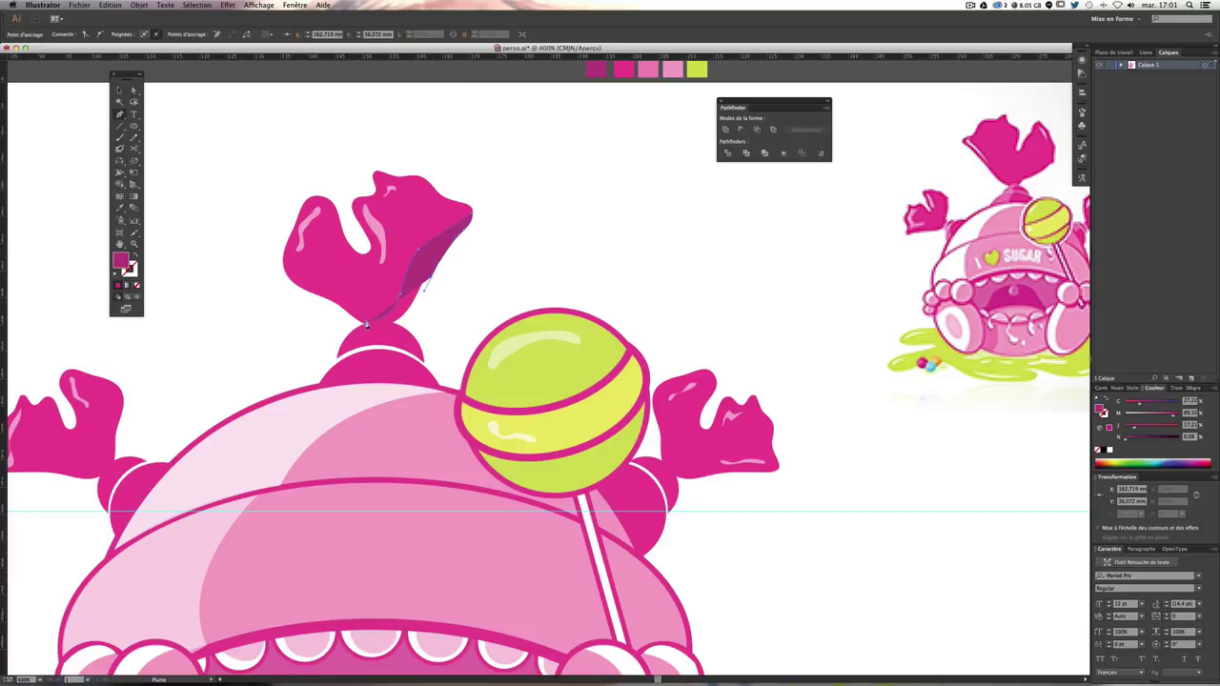
pyautogui.click(366, 329)
pyautogui.keyDown('ctrl'); pyautogui.click(466, 272); pyautogui.keyUp('ctrl')
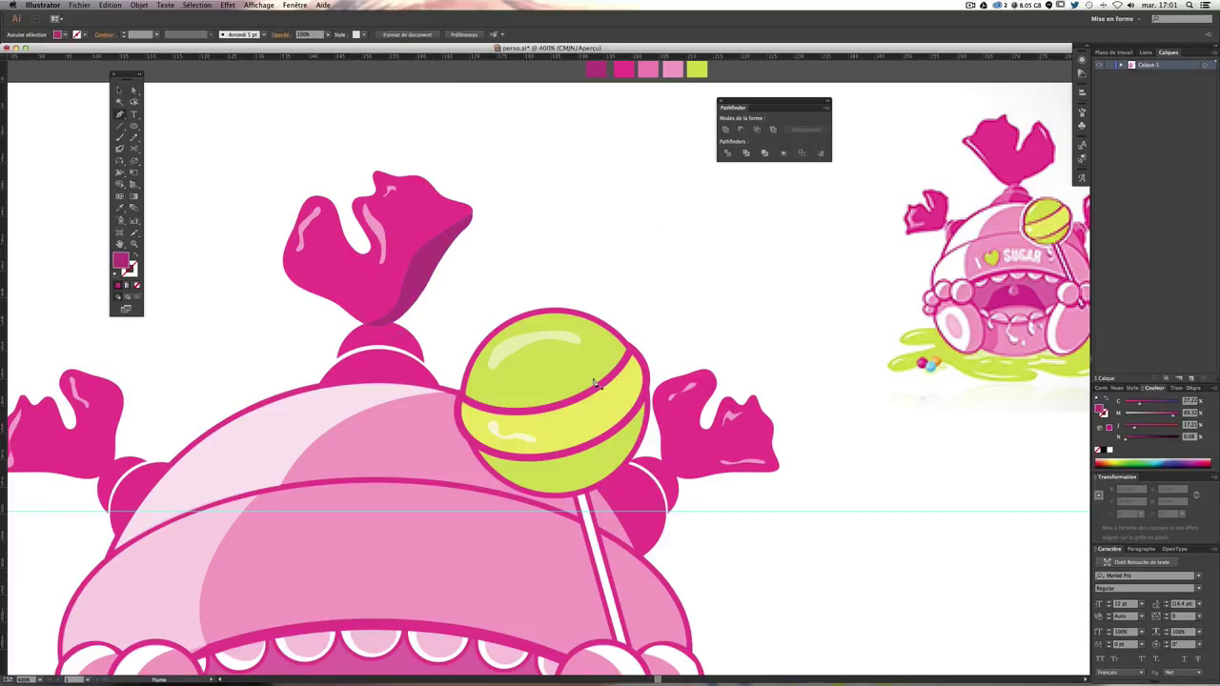
pyautogui.hotkey('ctrl', '-')
pyautogui.hotkey('ctrl', '-')
pyautogui.hotkey('ctrl', '-')
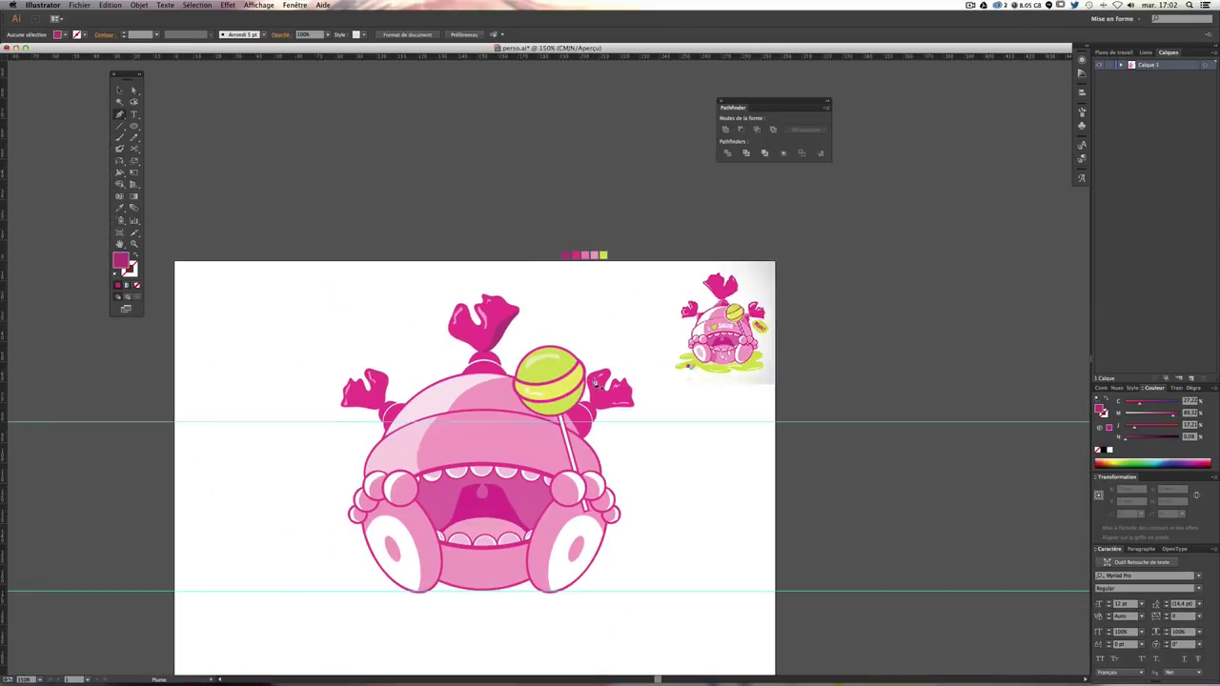
# Step: Zoom in and draw a thin dark crescent along the knot's right edge
pyautogui.hotkey('ctrl', '+')
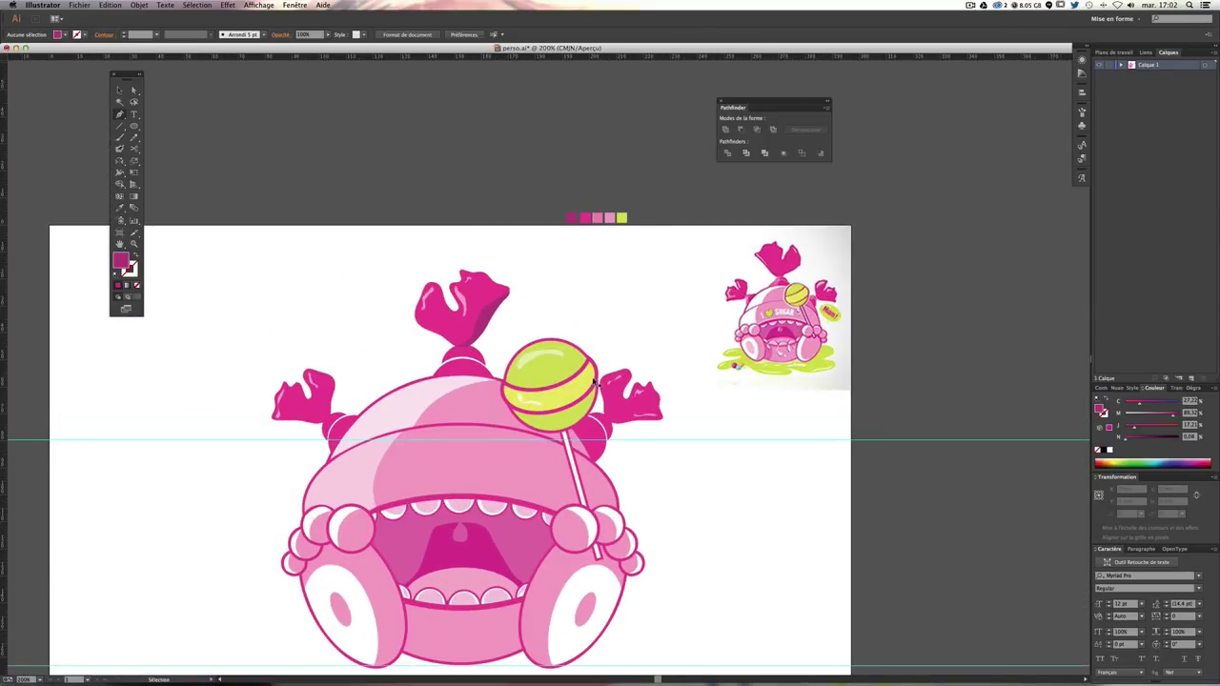
pyautogui.hotkey('ctrl', '+')
pyautogui.hotkey('ctrl', '+')
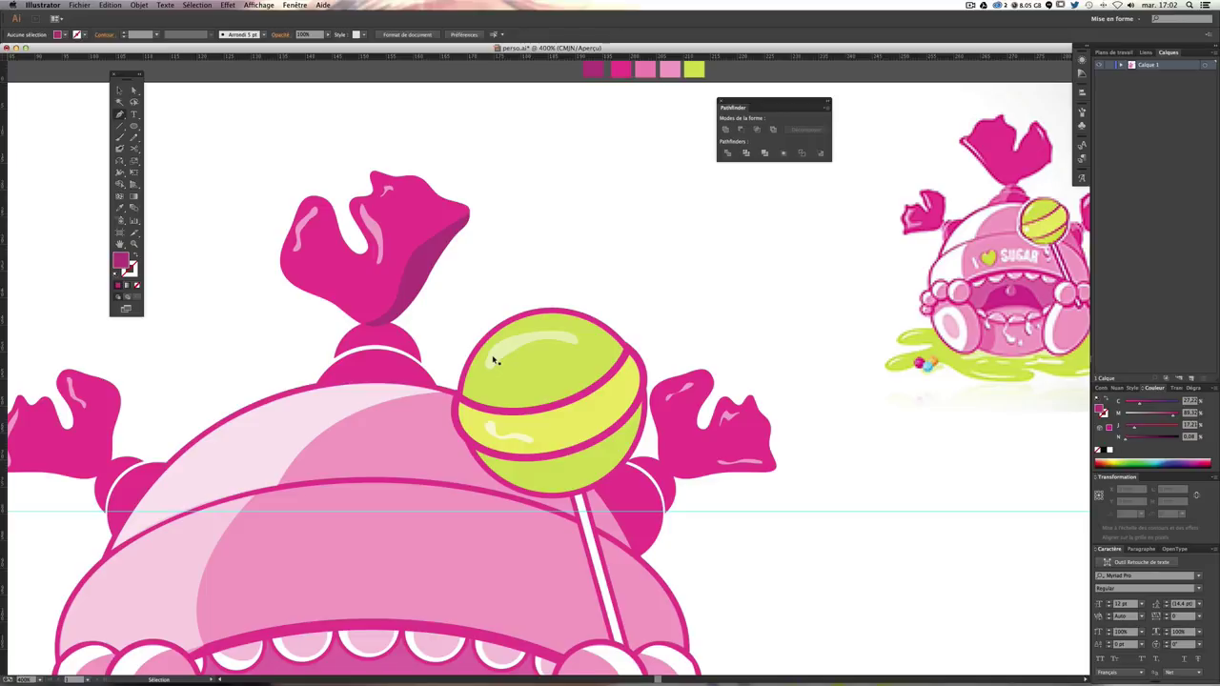
pyautogui.hotkey('ctrl', '+')
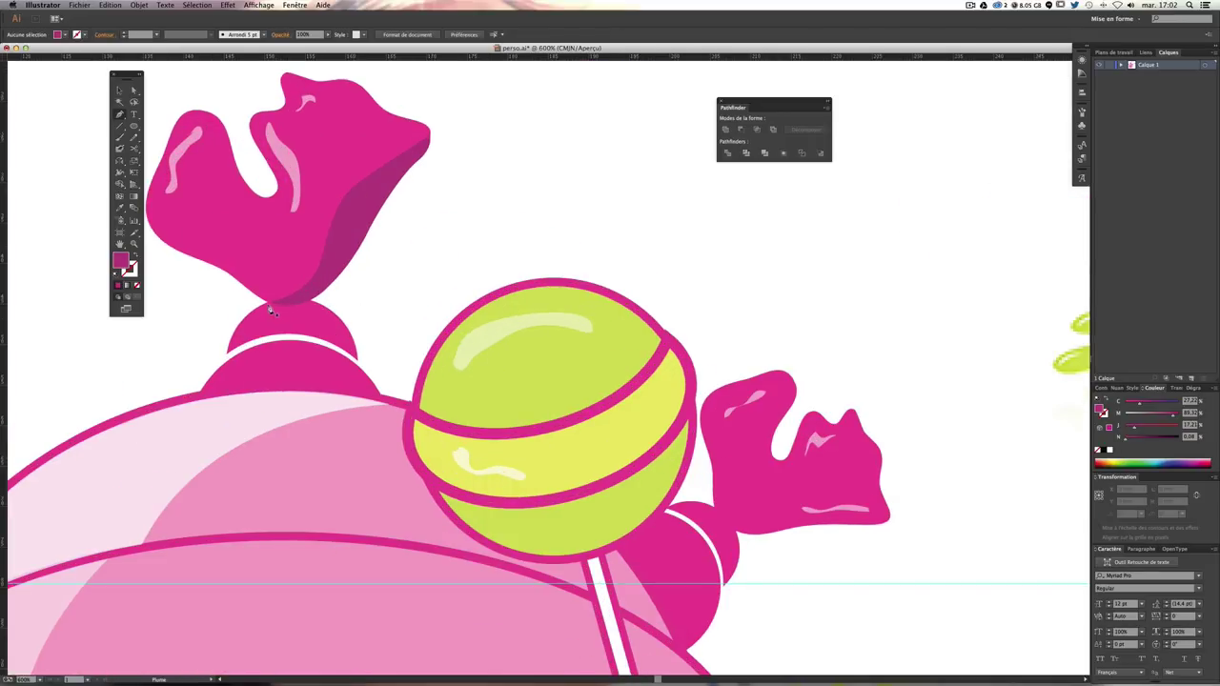
pyautogui.click(340, 351)
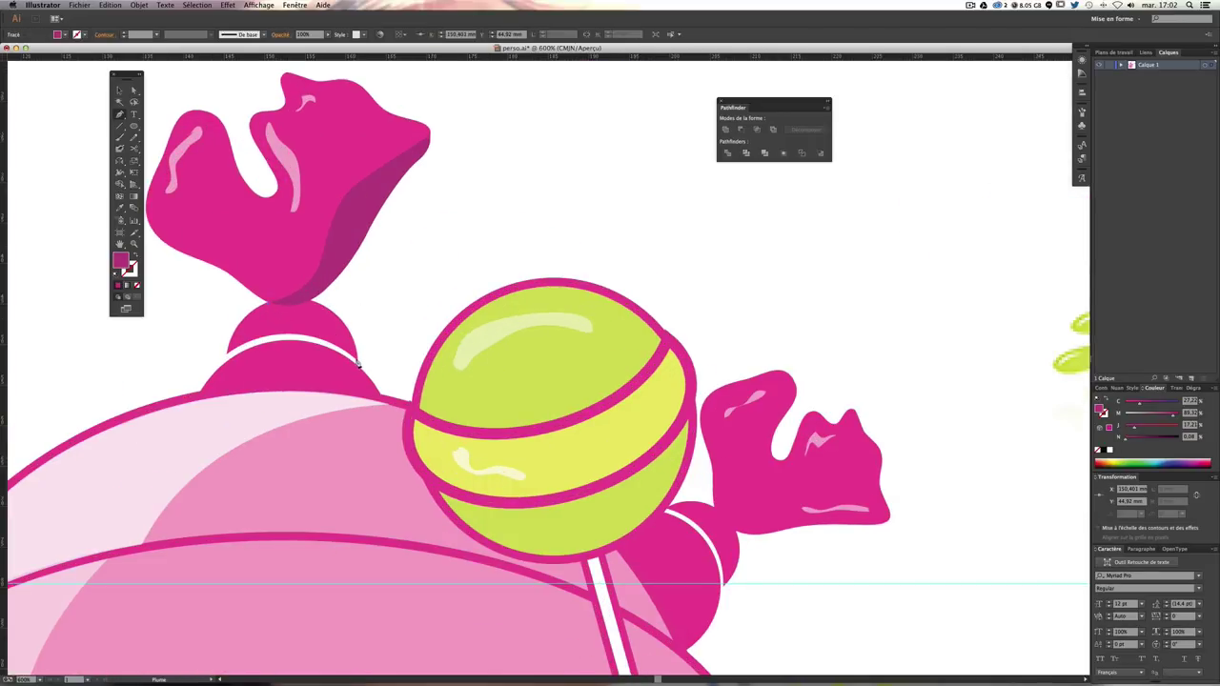
pyautogui.click(359, 364)
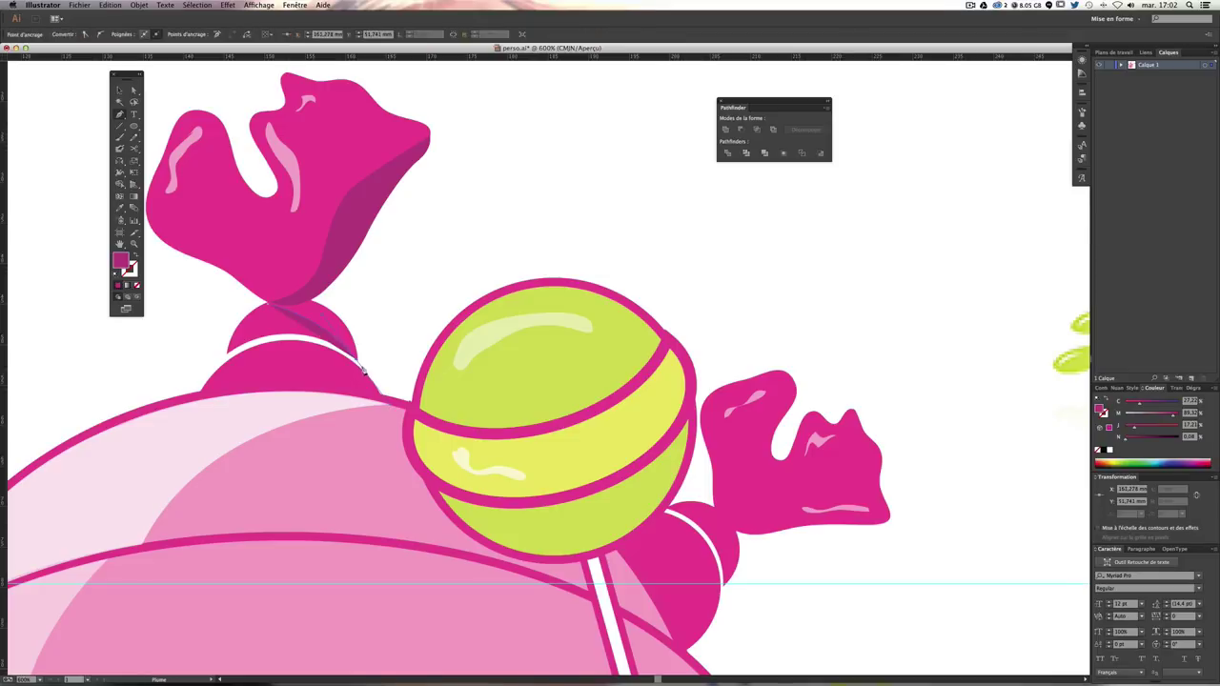
pyautogui.click(269, 307)
pyautogui.moveTo(335, 318); pyautogui.dragTo(363, 338)
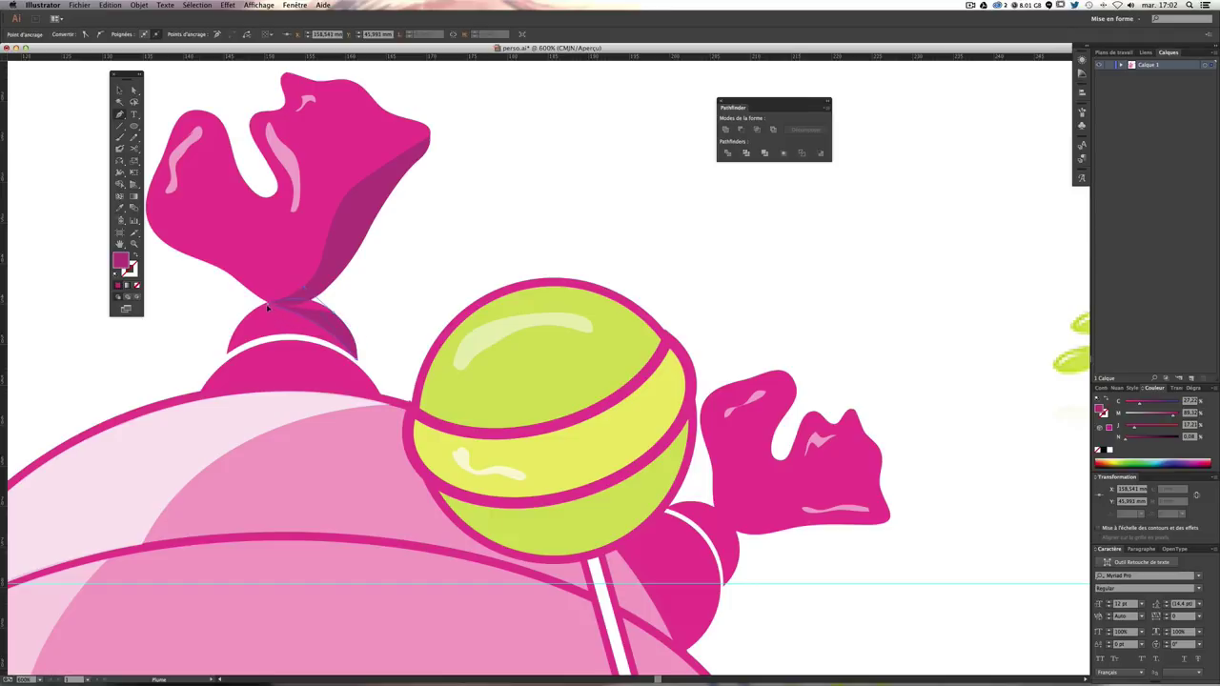
pyautogui.keyDown('ctrl'); pyautogui.click(407, 286); pyautogui.keyUp('ctrl')
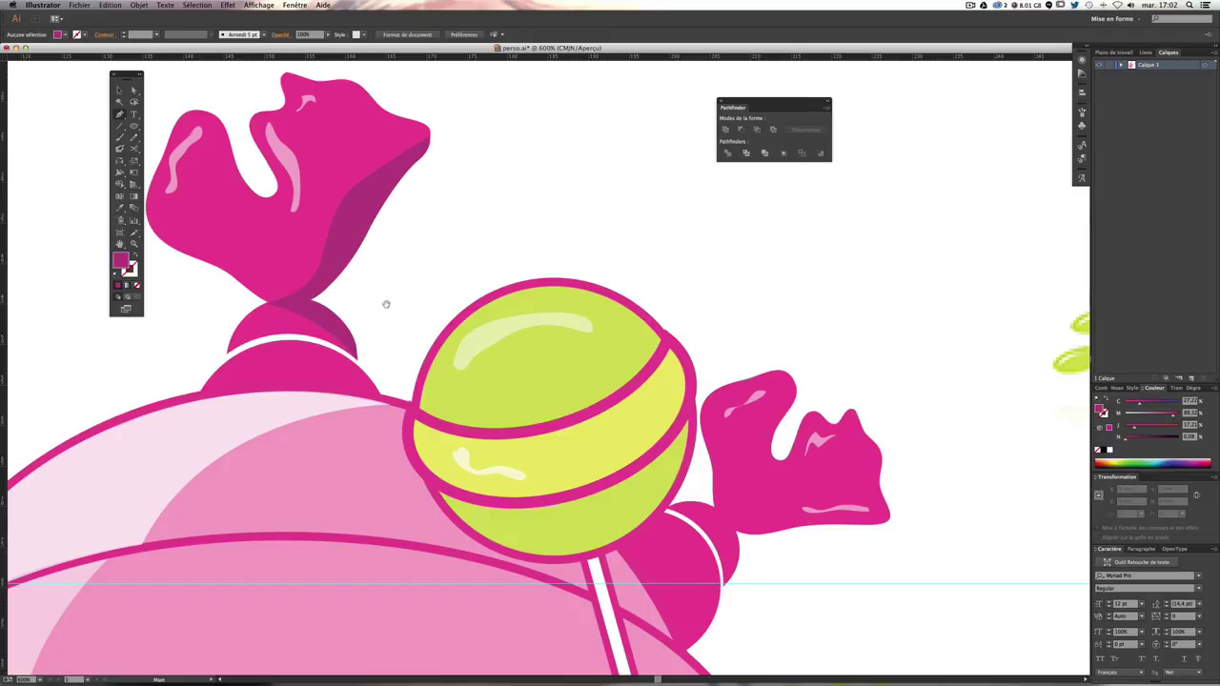
# Step: Add a curved shadow shape on the knot just above its white band
pyautogui.moveTo(389, 305); pyautogui.dragTo(449, 264)
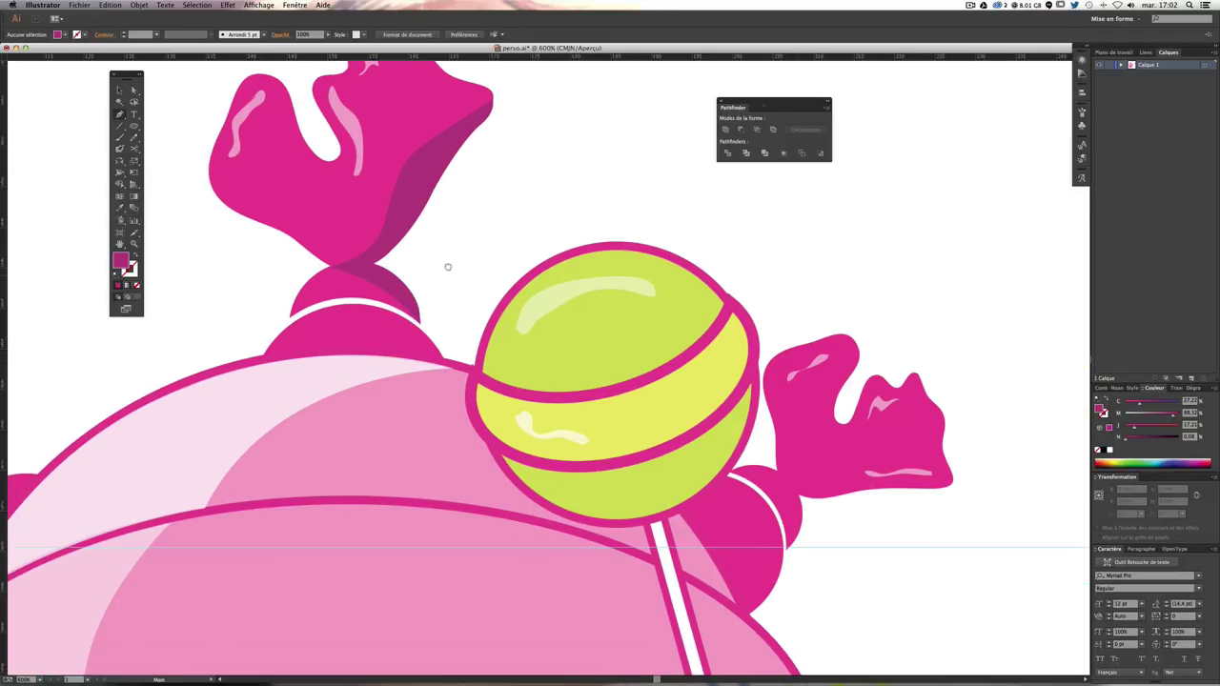
pyautogui.click(353, 310)
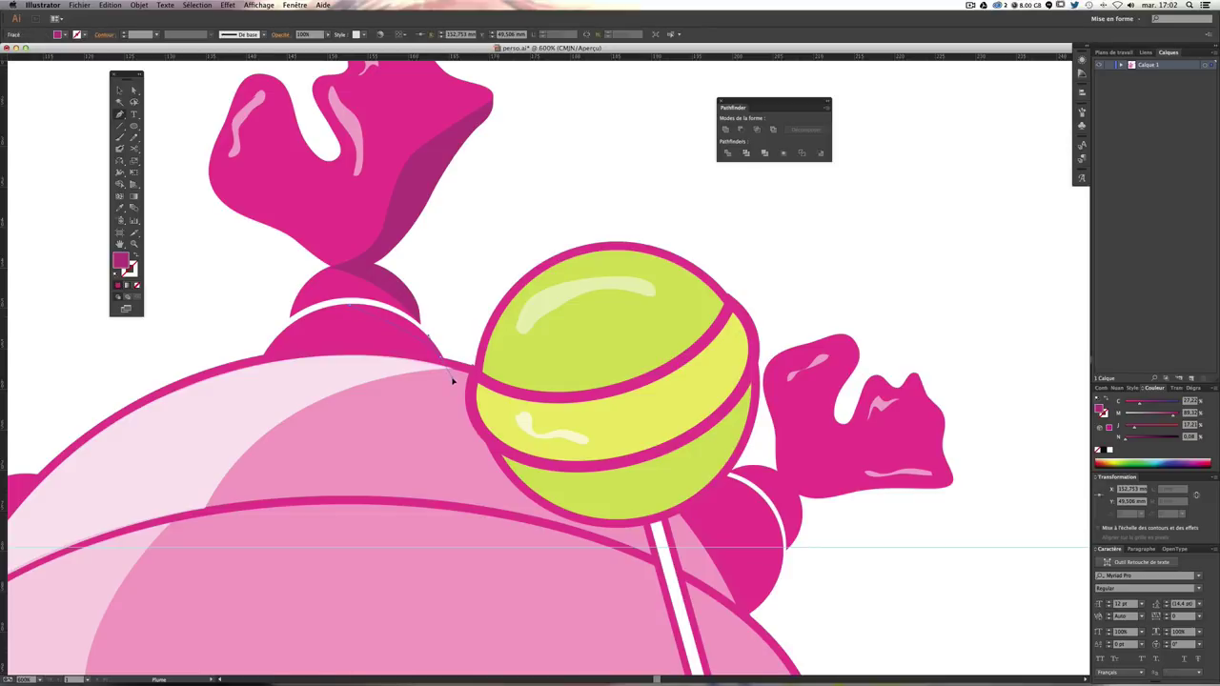
pyautogui.moveTo(443, 359); pyautogui.dragTo(456, 385)
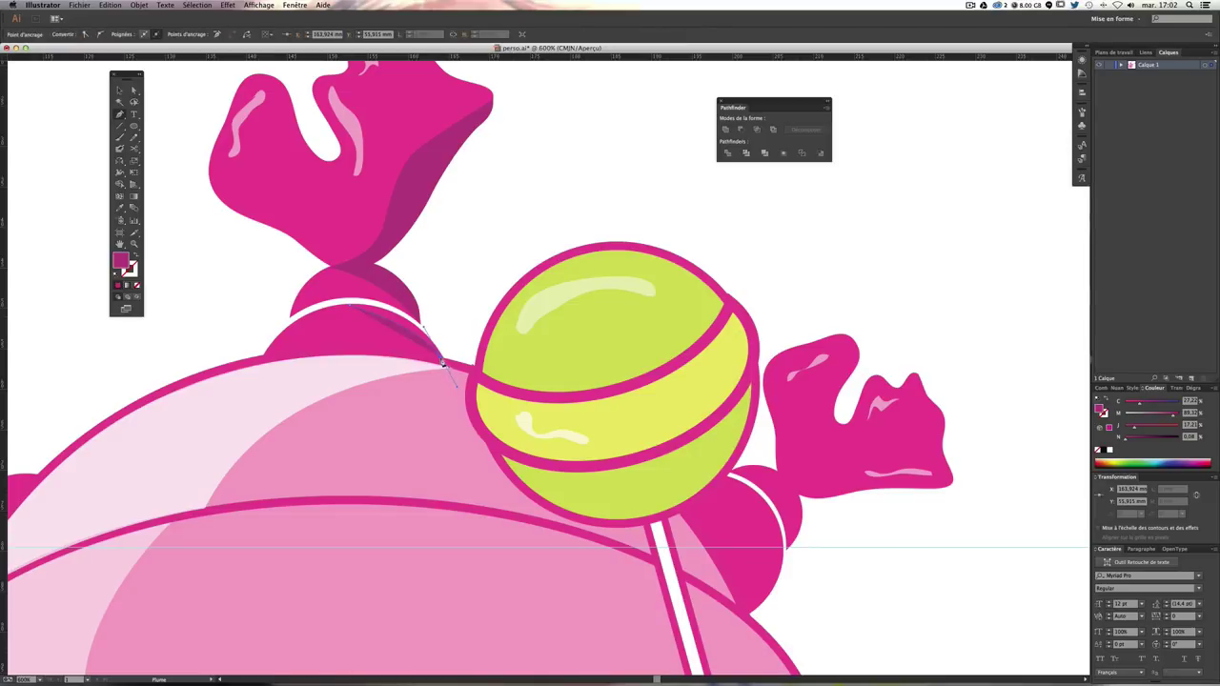
pyautogui.click(353, 309)
pyautogui.click(382, 309)
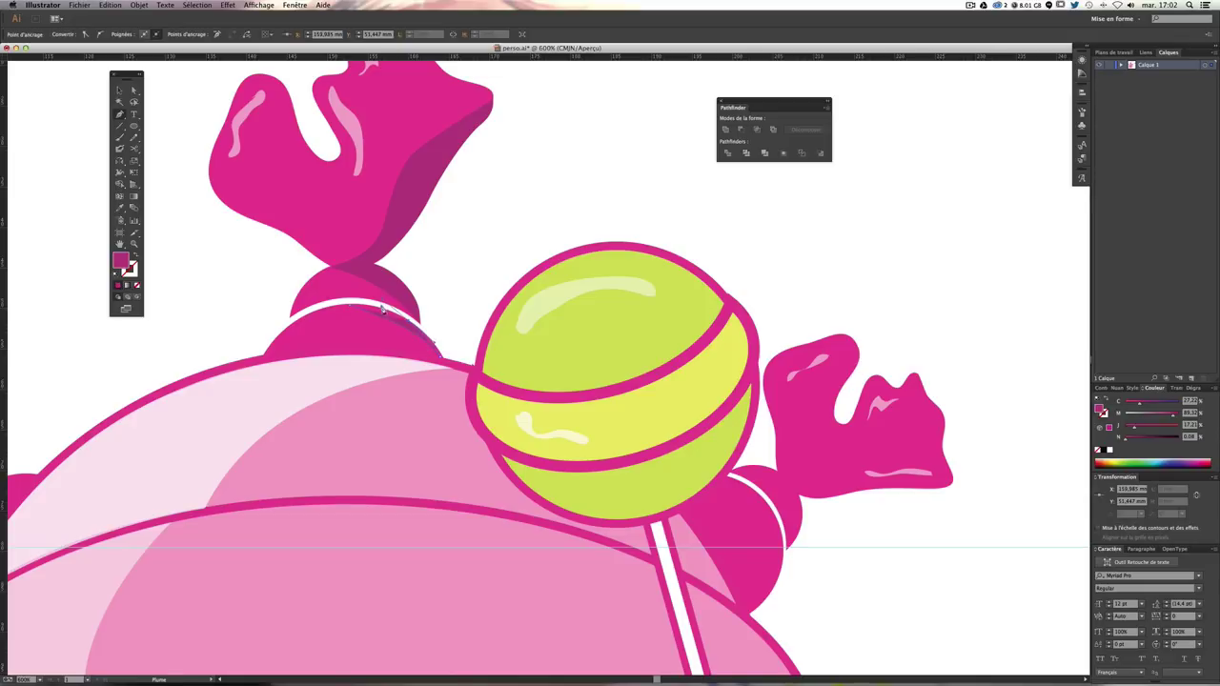
pyautogui.moveTo(382, 309); pyautogui.dragTo(382, 304)
pyautogui.click(417, 331)
pyautogui.moveTo(352, 309); pyautogui.dragTo(335, 313)
pyautogui.press('v')
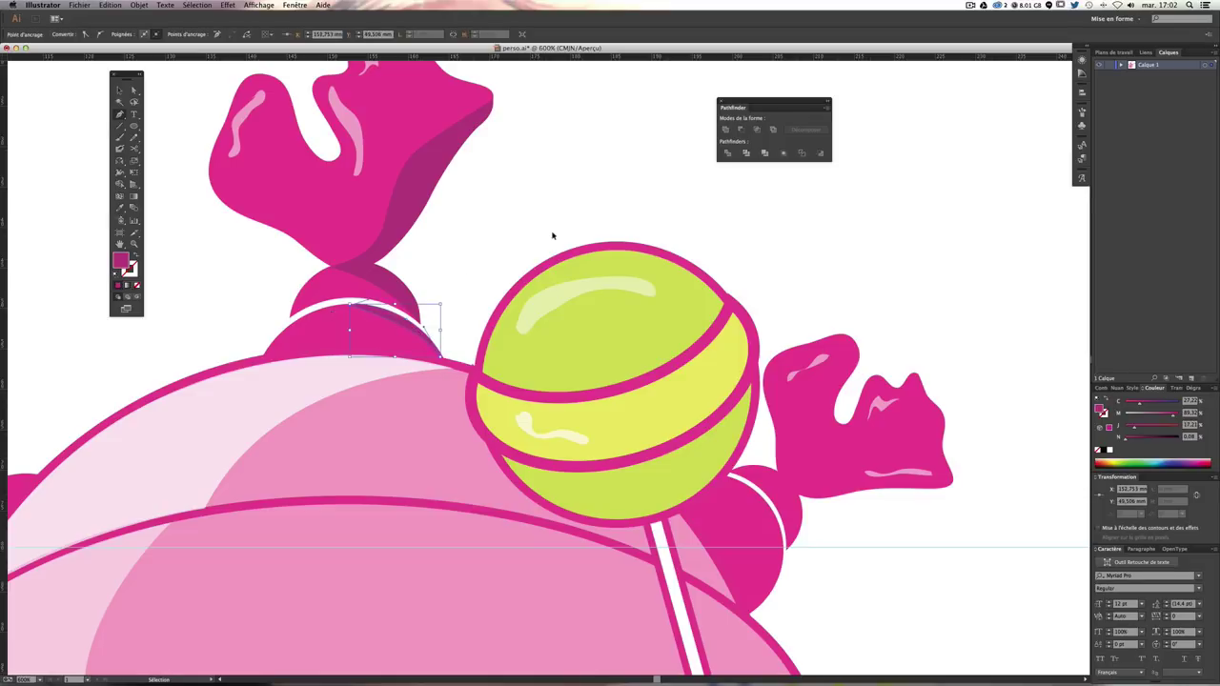
pyautogui.click(555, 237)
pyautogui.hotkey('ctrl', '-')
# Step: Zoom and scroll to bring the monster's right candy arm into view
pyautogui.hotkey('ctrl', '-')
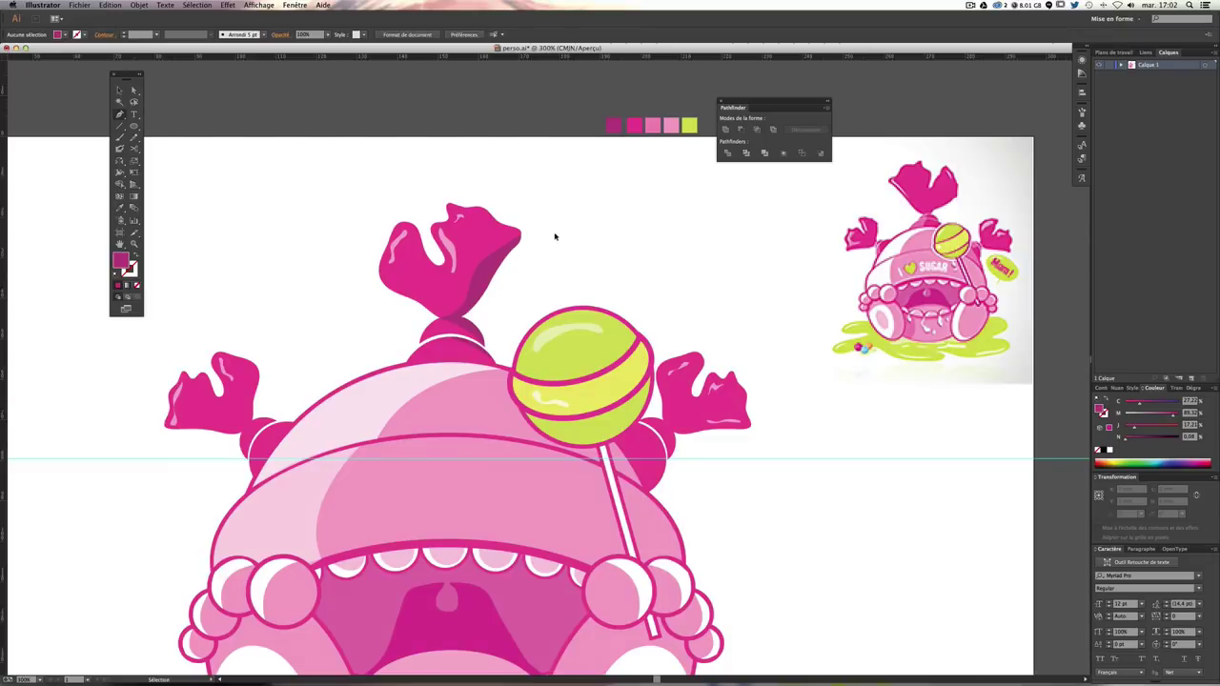
pyautogui.hotkey('ctrl', '-')
pyautogui.hotkey('ctrl', '+')
pyautogui.scroll(-1, 543, 246)
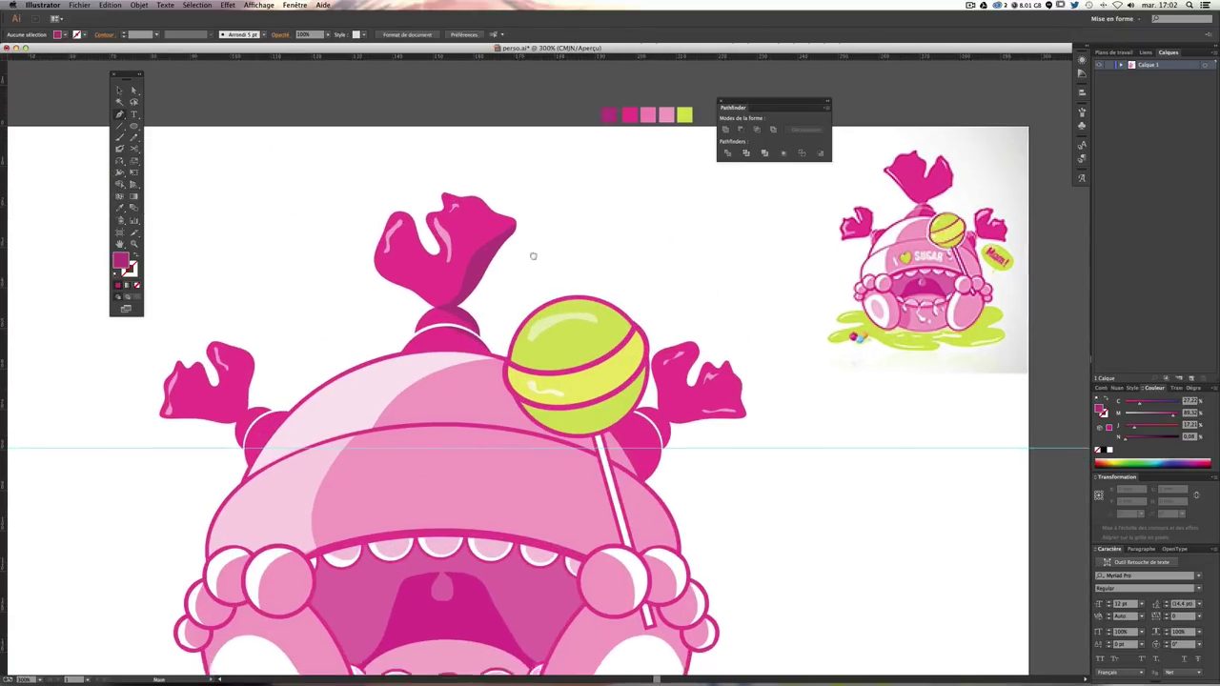
pyautogui.scroll(-3, 536, 256)
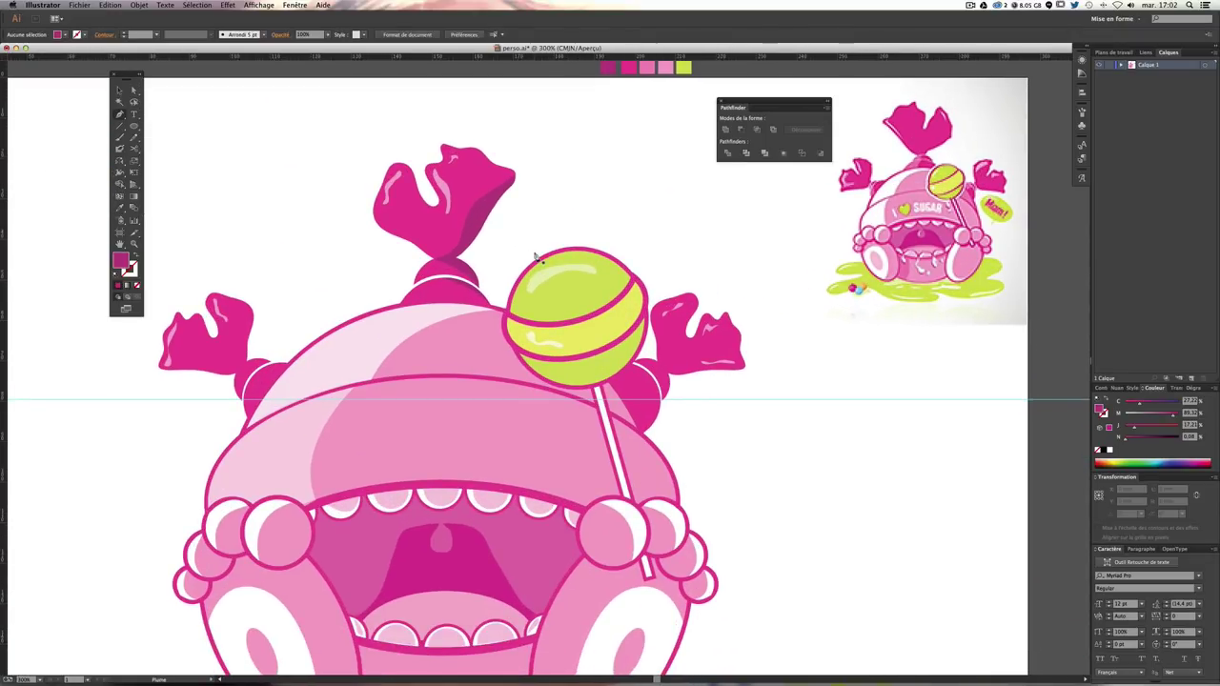
pyautogui.hotkey('ctrl', '-')
pyautogui.hotkey('ctrl', '+')
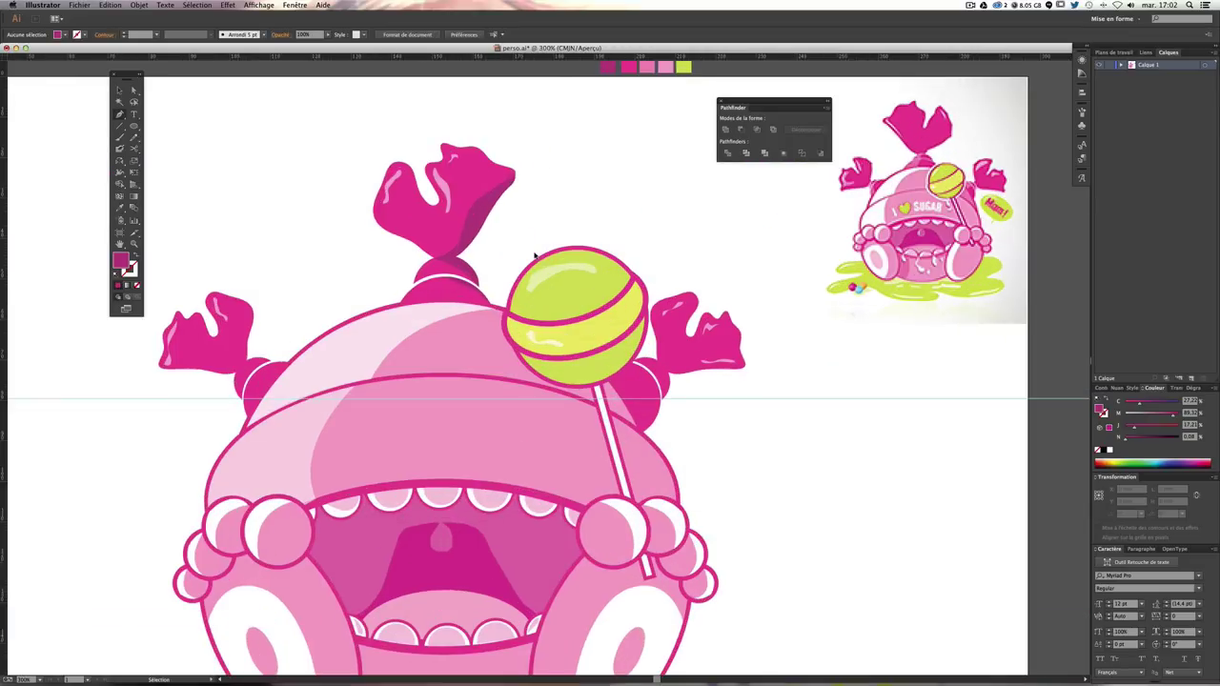
pyautogui.press('p')
pyautogui.press('v')
# Step: Eyedrop the hat's darker magenta onto the right arm group, then zoom to 300%
pyautogui.click(658, 392)
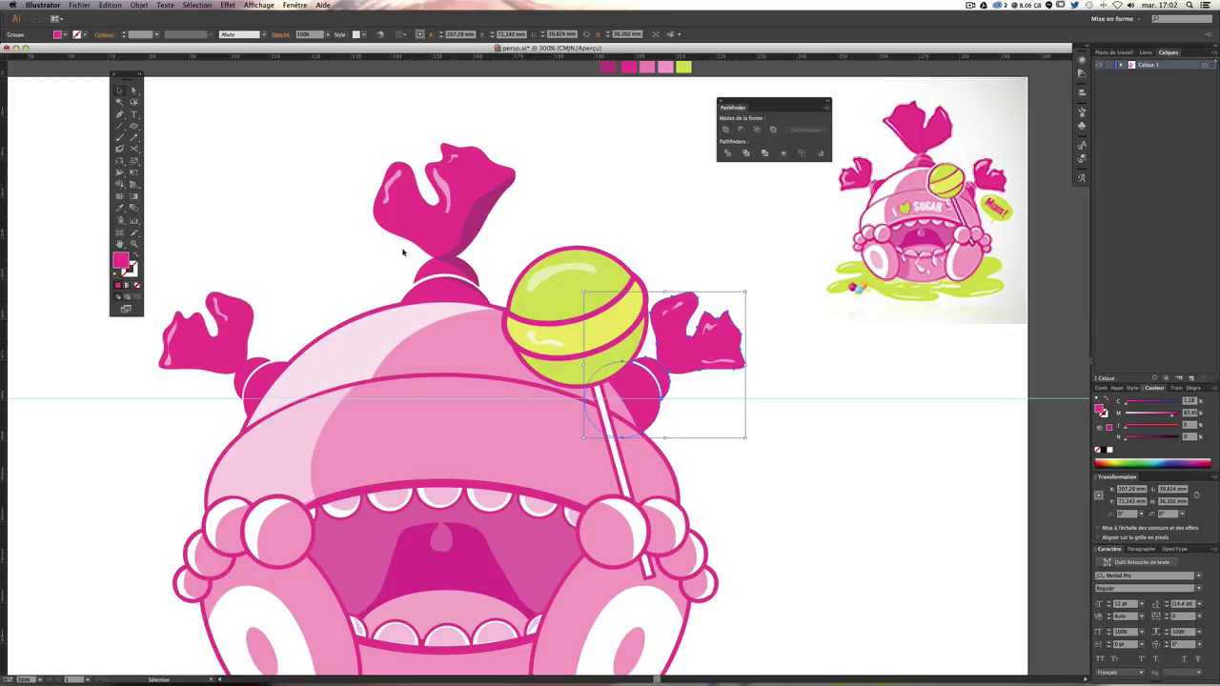
pyautogui.click(120, 208)
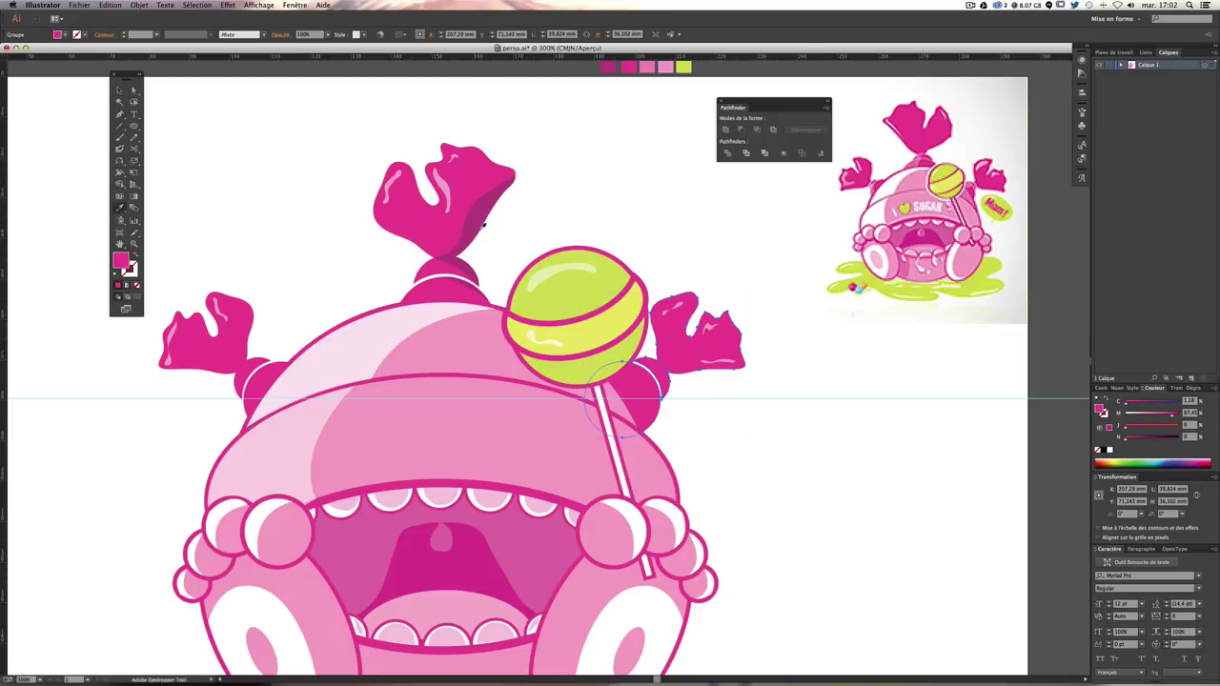
pyautogui.click(484, 225)
pyautogui.press('v')
pyautogui.click(800, 433)
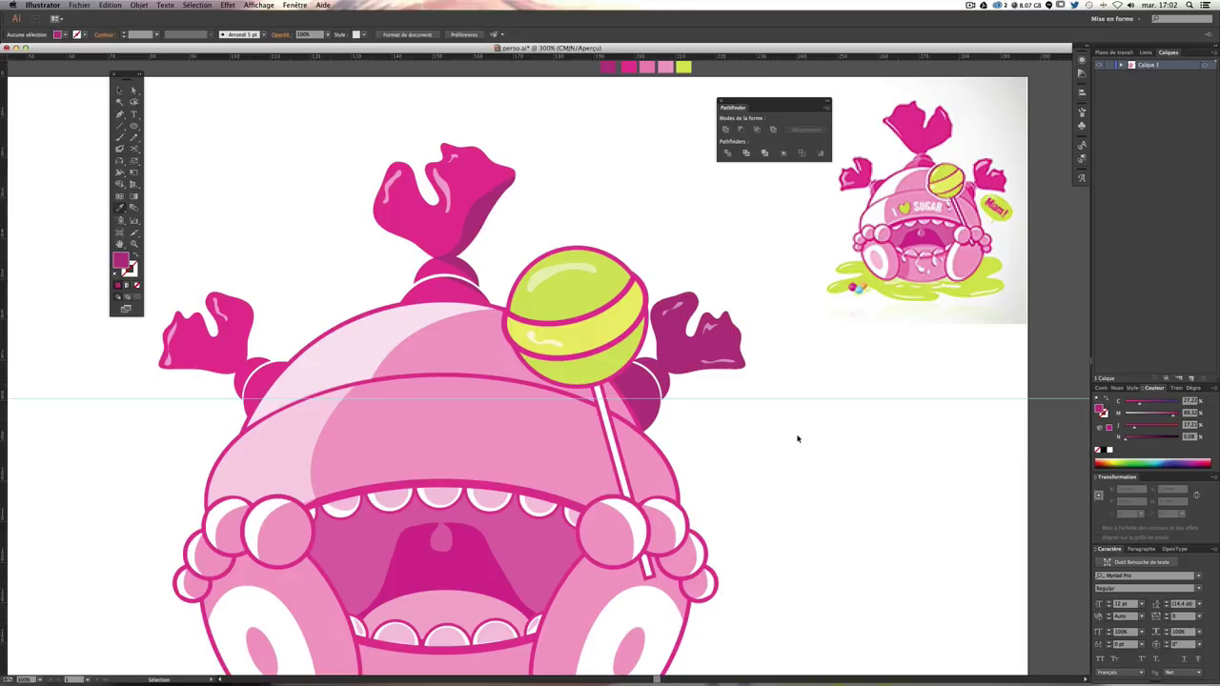
pyautogui.hotkey('ctrl', '-')
pyautogui.hotkey('ctrl', '-')
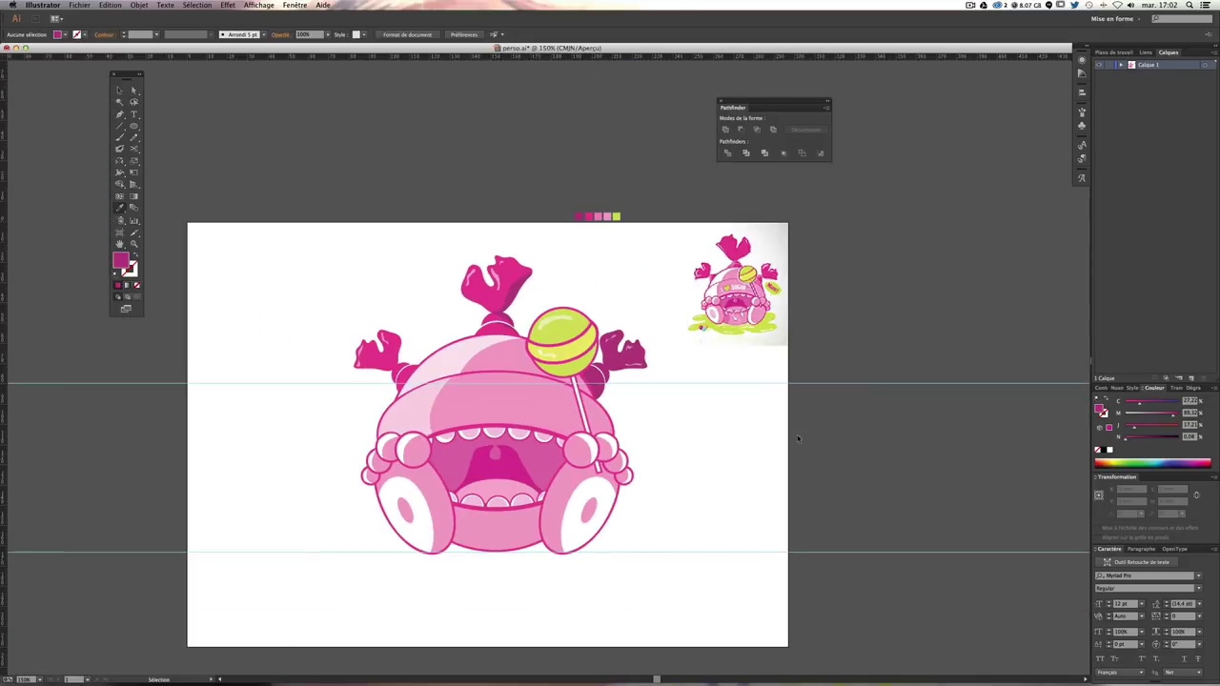
pyautogui.hotkey('ctrl', '+')
pyautogui.press('i')
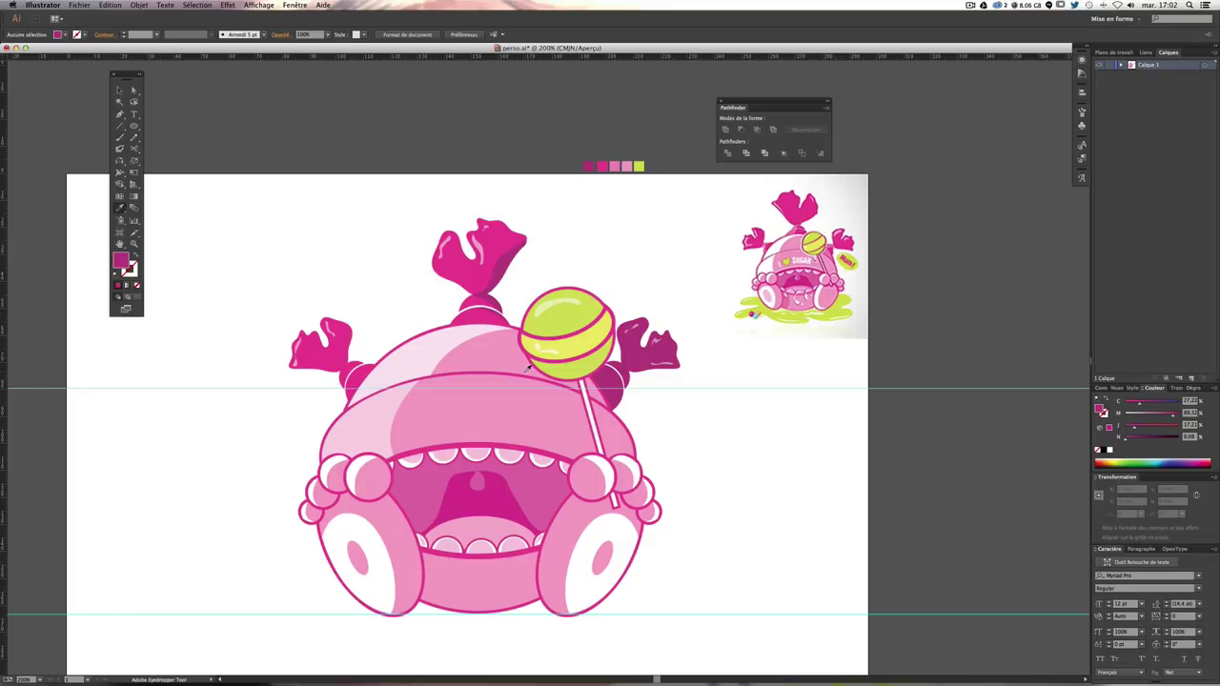
pyautogui.hotkey('ctrl', '+')
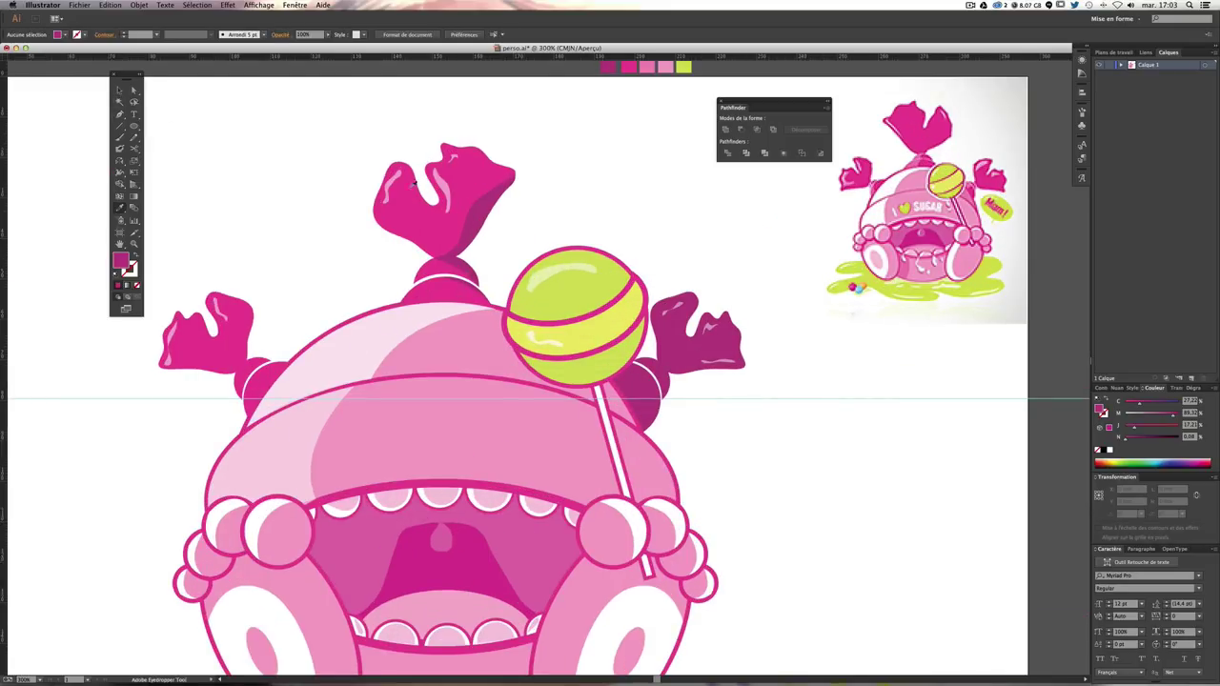
# Step: Paint small white Paintbrush highlight strokes on the left arm's joint knob
pyautogui.press('b')
pyautogui.moveTo(398, 171); pyautogui.dragTo(385, 202)
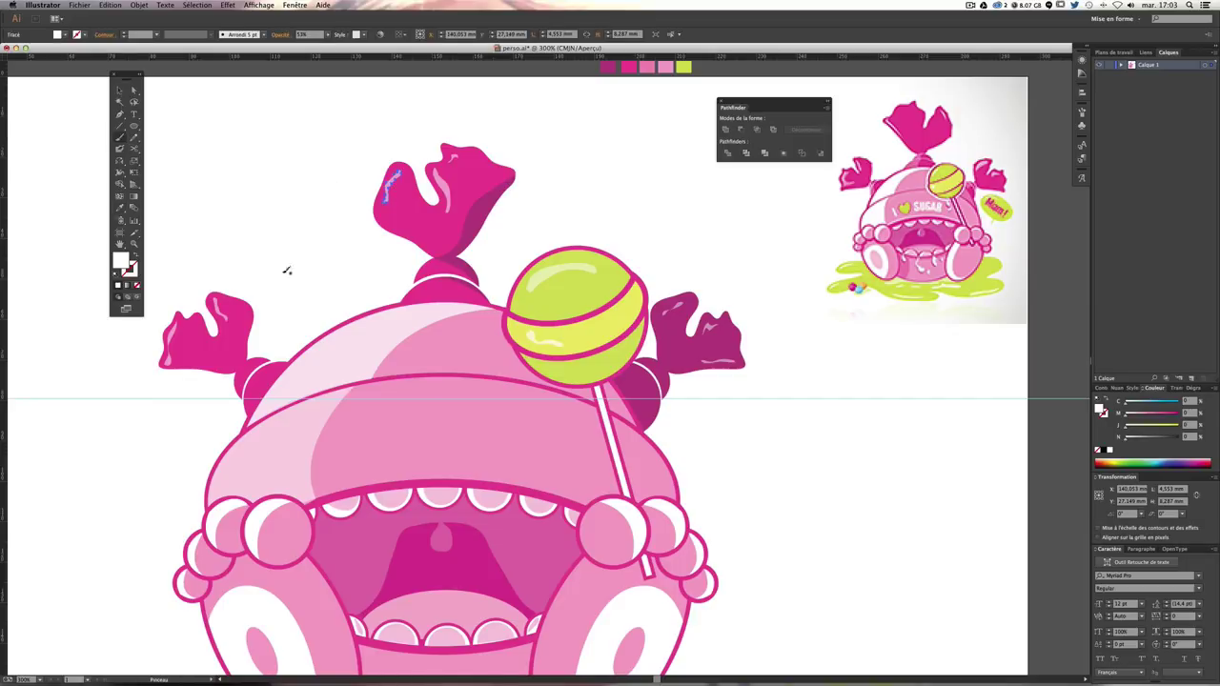
pyautogui.hscroll(-3, 315, 290)
pyautogui.scroll(-1, 314, 291)
pyautogui.moveTo(285, 391); pyautogui.dragTo(290, 376)
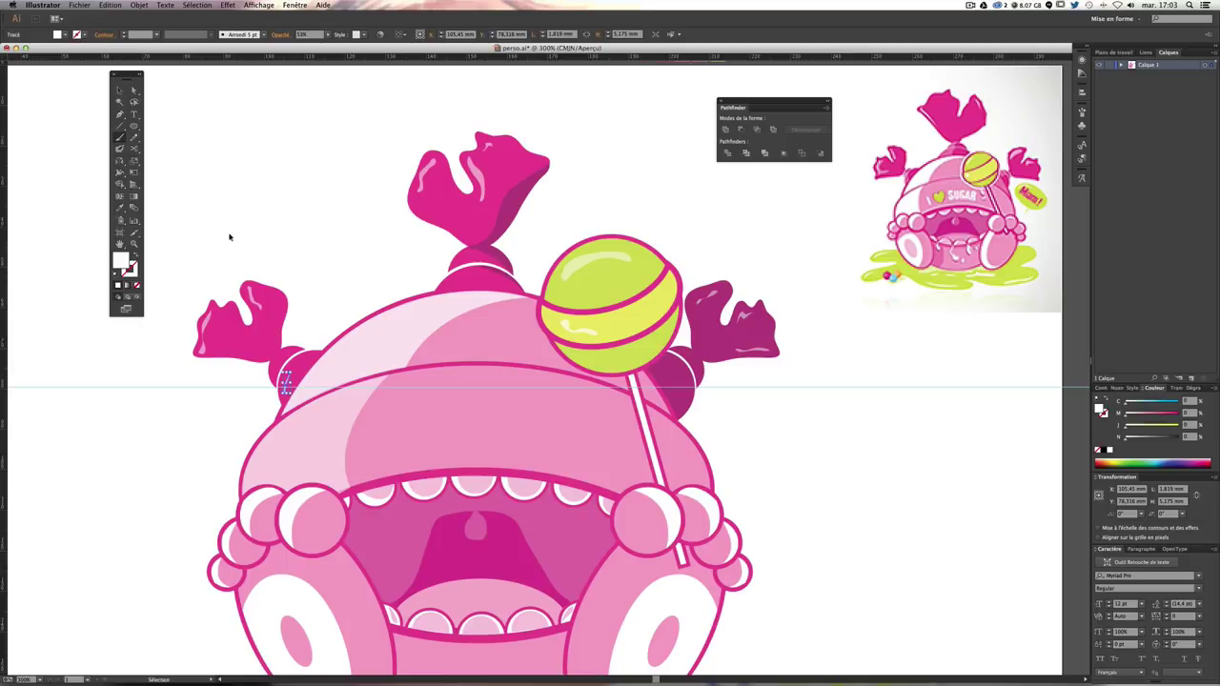
pyautogui.click(287, 299)
pyautogui.moveTo(279, 367); pyautogui.dragTo(274, 356)
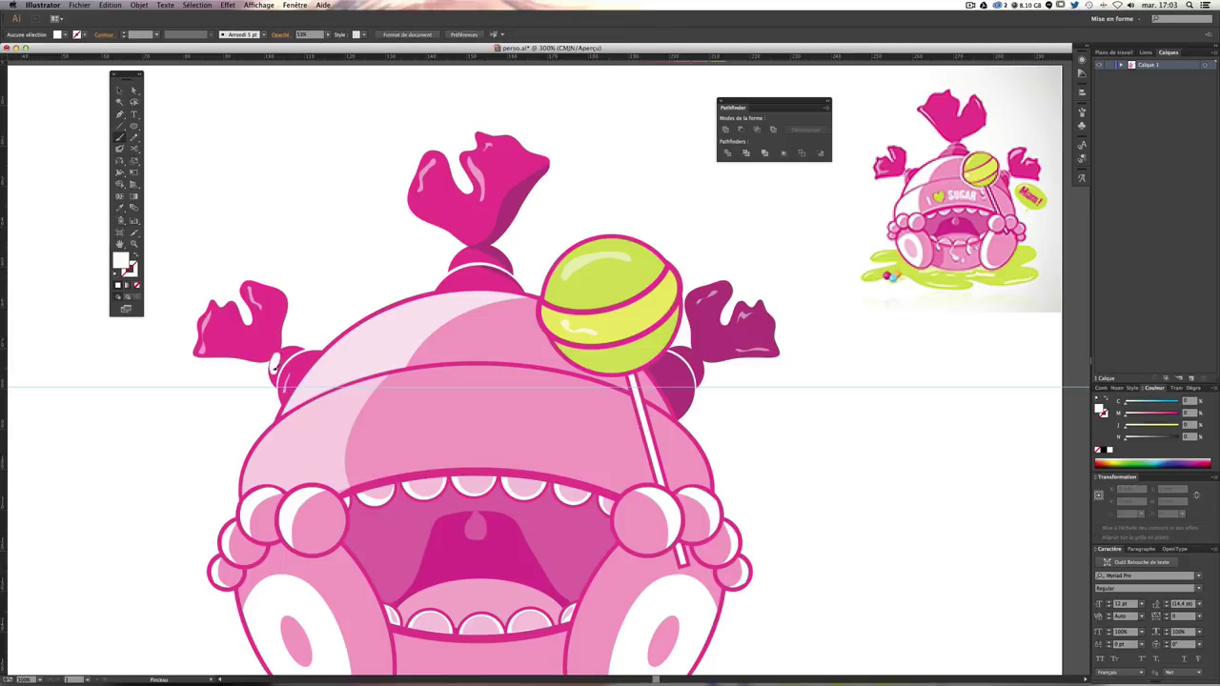
pyautogui.hotkey('ctrl', 'shift', 'a')
pyautogui.moveTo(462, 259); pyautogui.dragTo(473, 276)
# Step: Remove the extra brush stroke and zoom out to the whole character
pyautogui.press('v')
pyautogui.press('b')
pyautogui.hotkey('shift', 'x')
pyautogui.press('Delete')
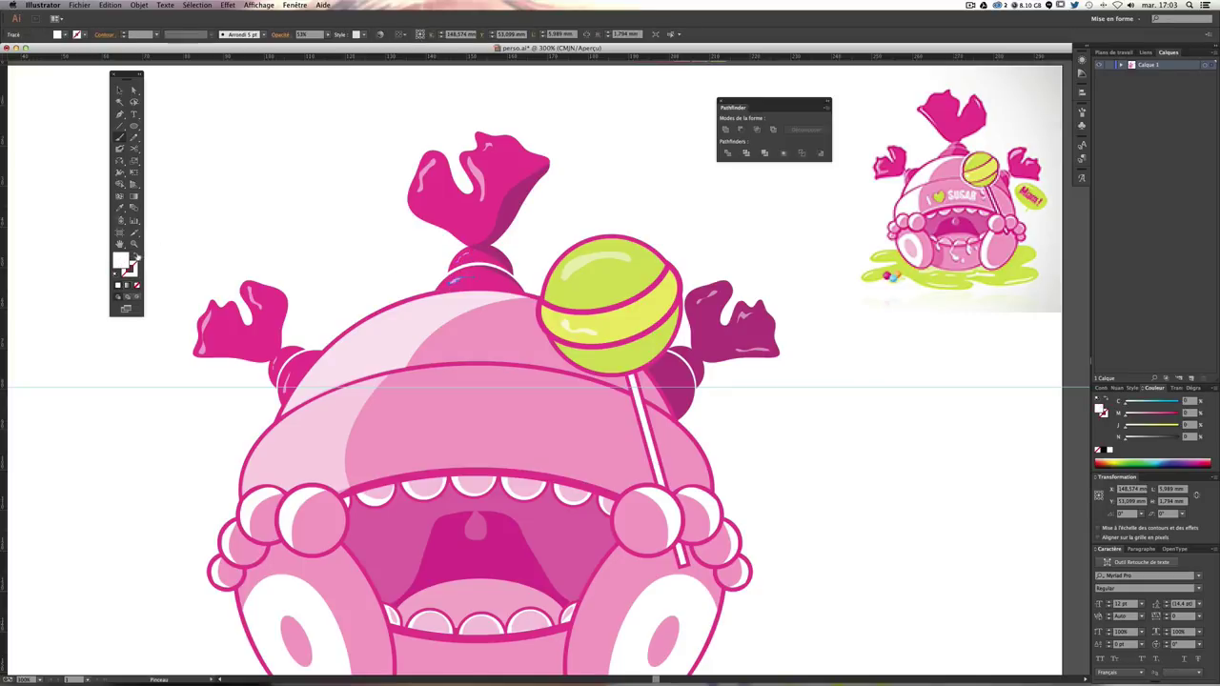
pyautogui.press('v')
pyautogui.hotkey('ctrl', '-')
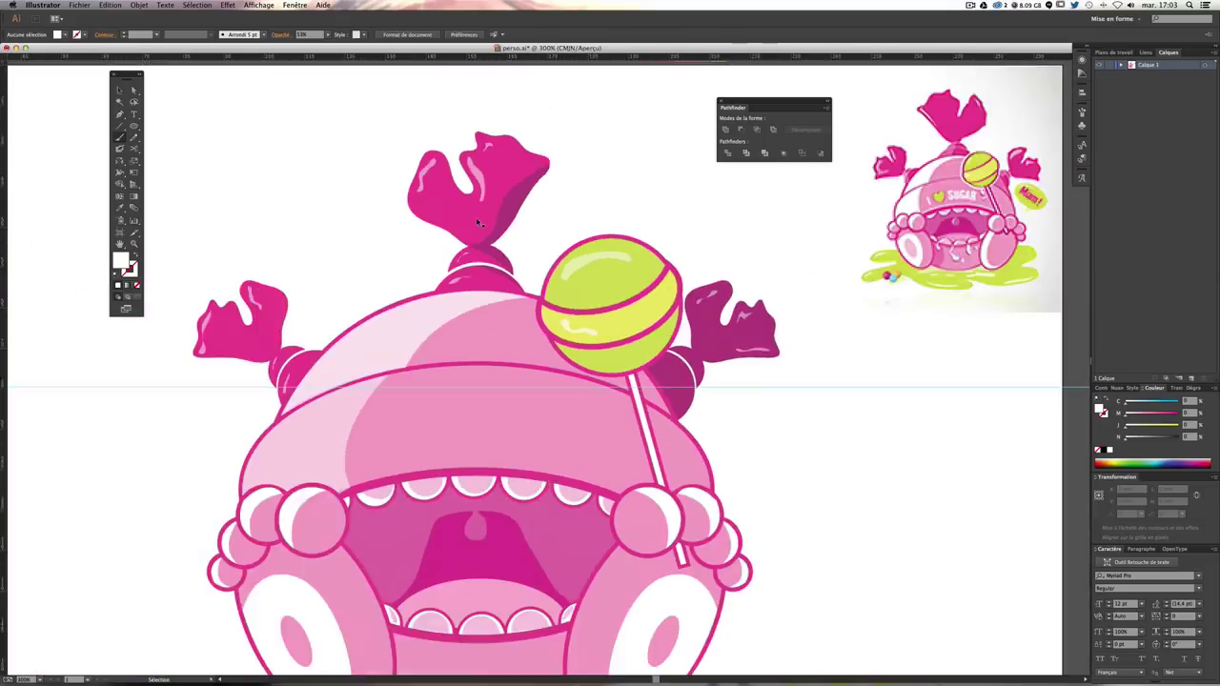
pyautogui.hscroll(4, 522, 310)
pyautogui.scroll(-1, 522, 309)
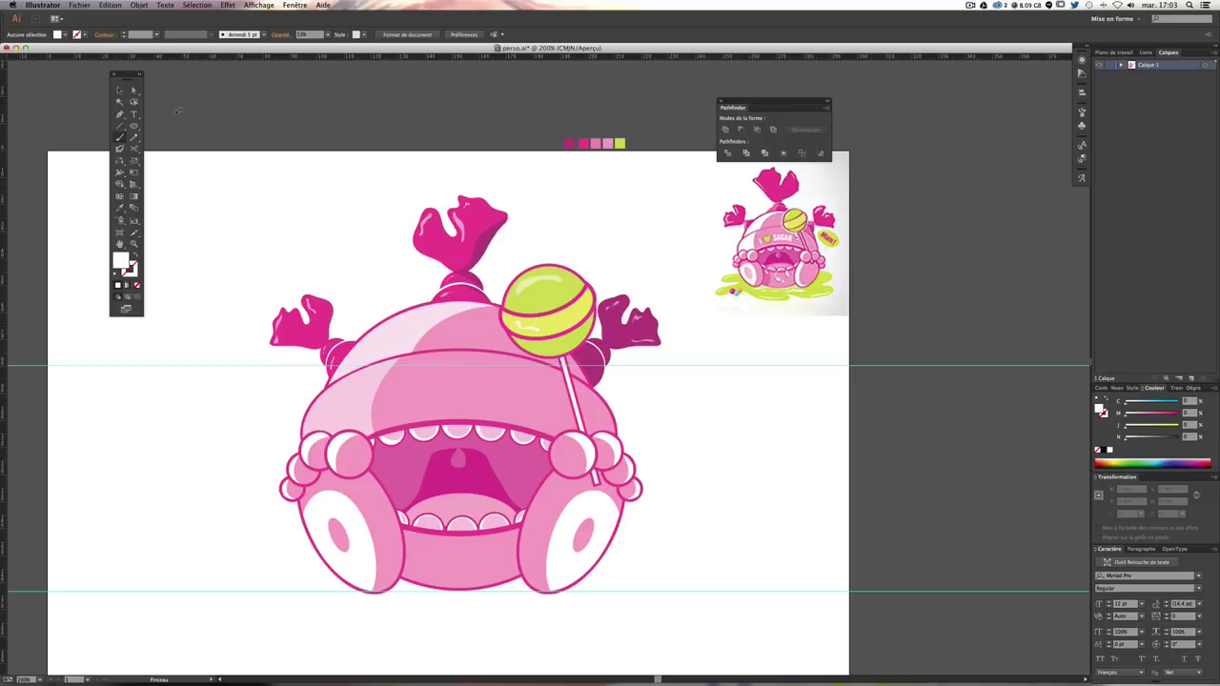
# Step: Check the dome highlight's settings in the Transparency panel
pyautogui.press('v')
pyautogui.click(418, 328)
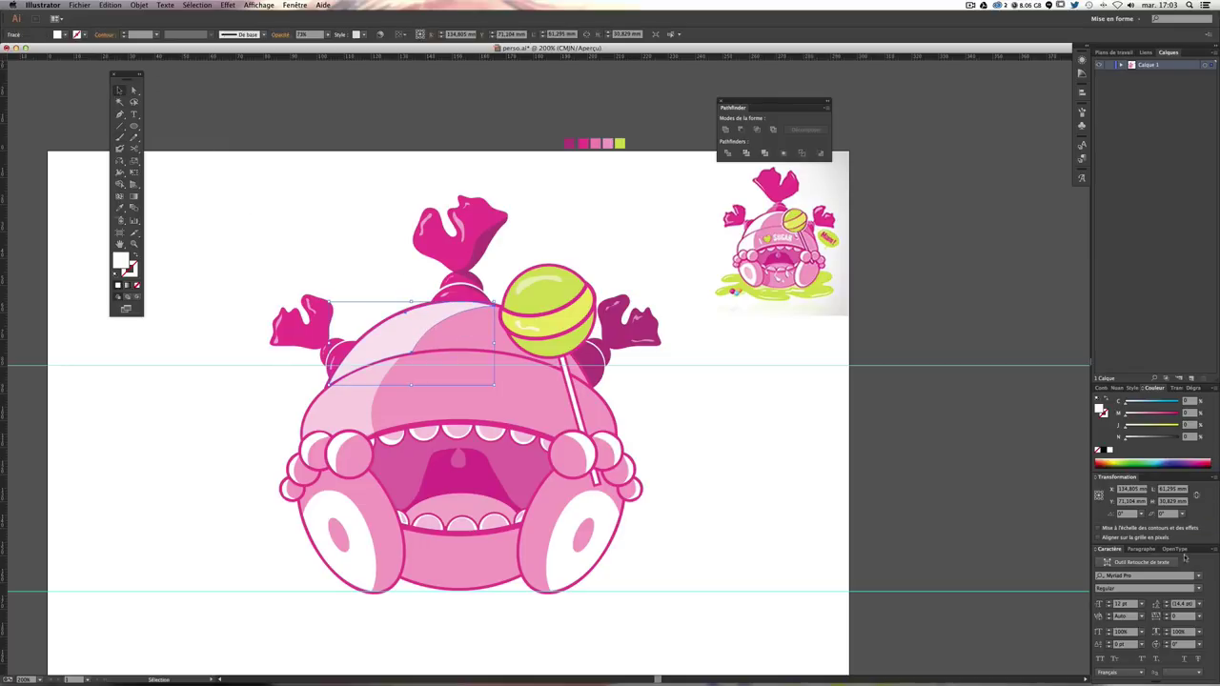
pyautogui.click(1141, 550)
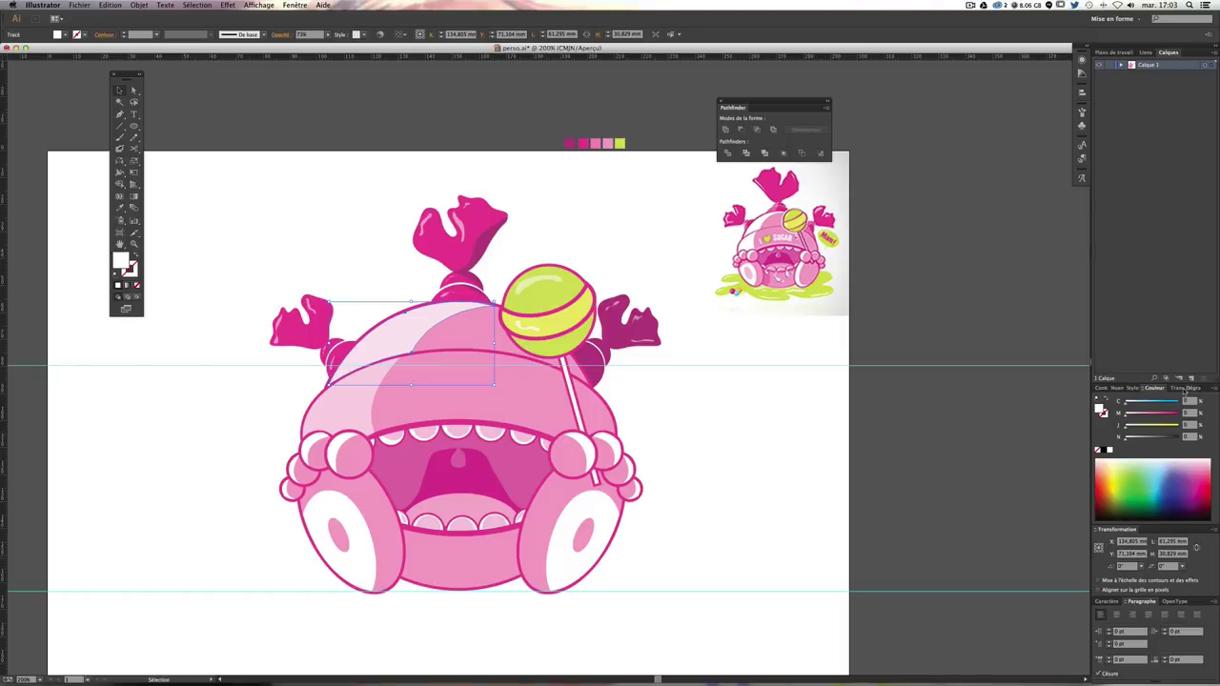
pyautogui.click(1185, 390)
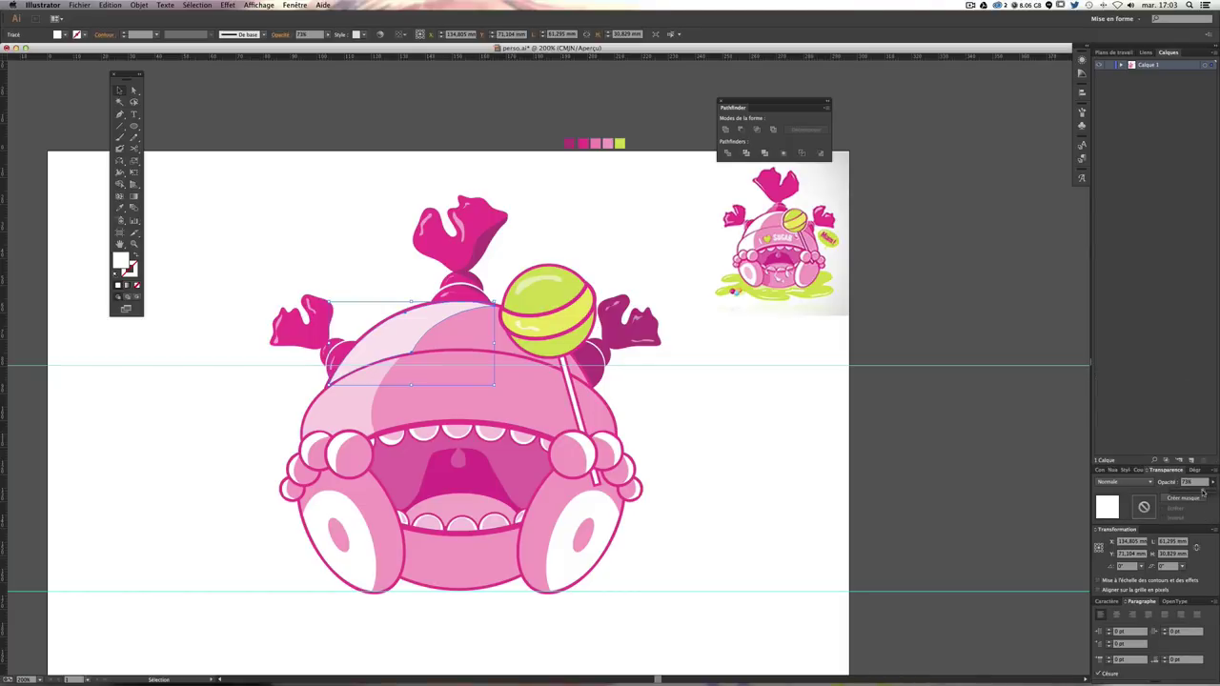
pyautogui.click(1018, 425)
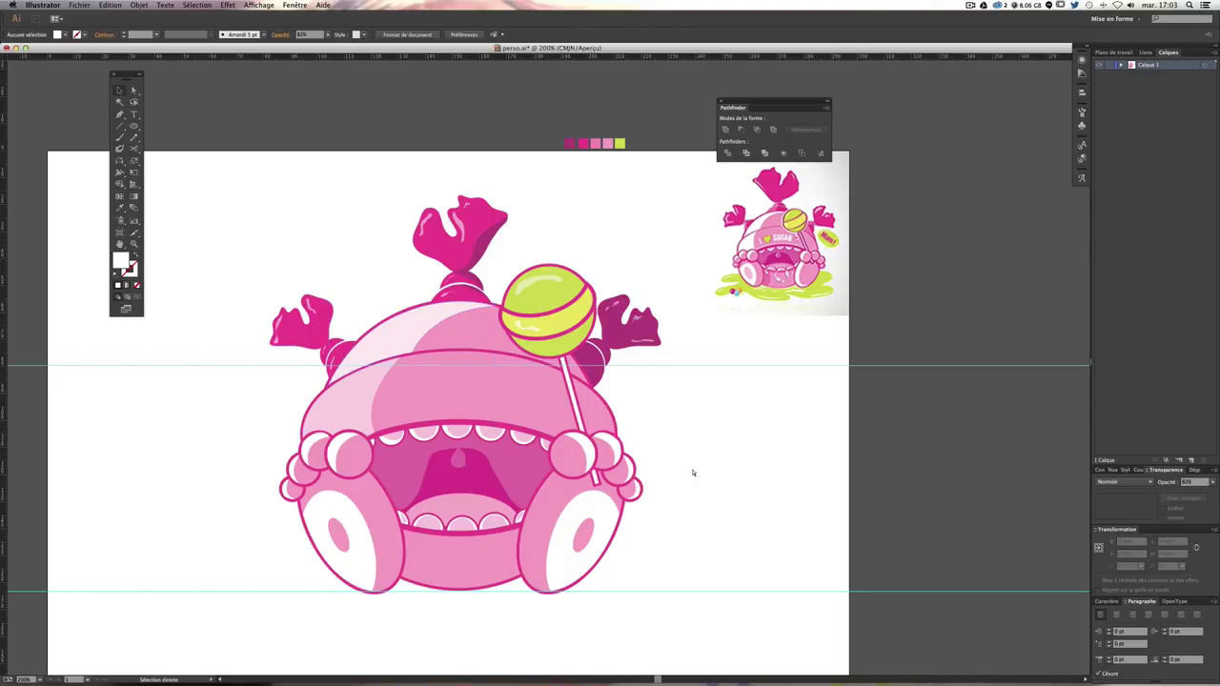
pyautogui.scroll(-1, 753, 514)
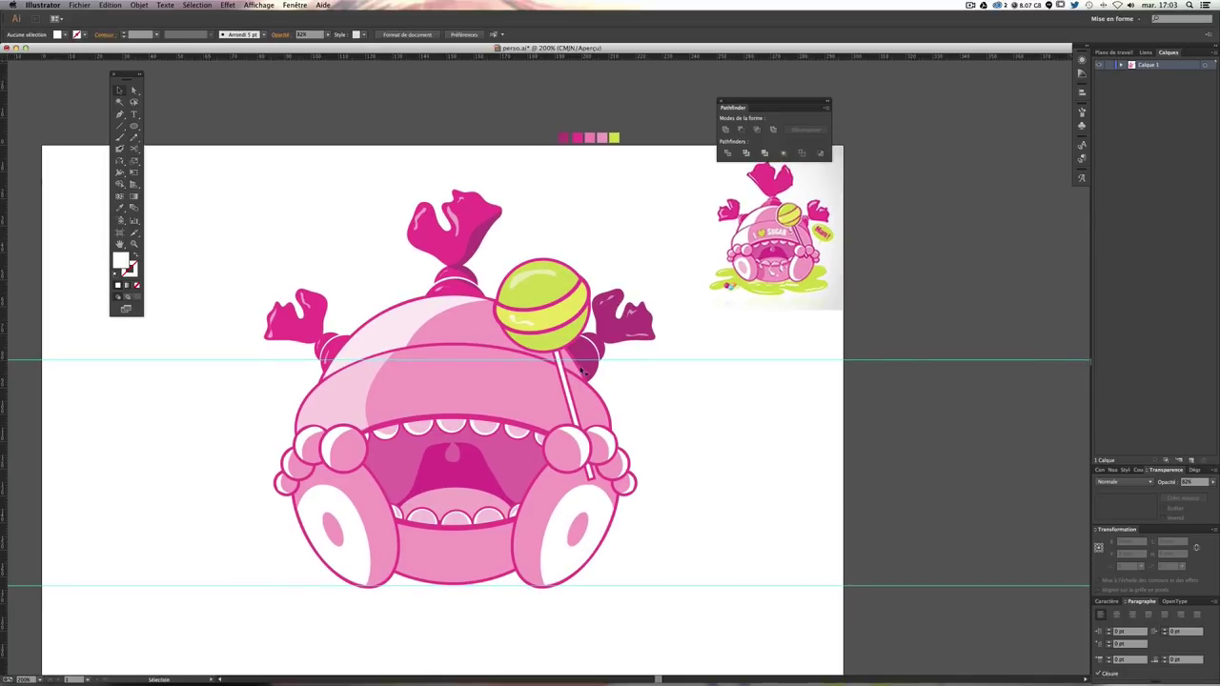
pyautogui.hscroll(-2, 400, 333)
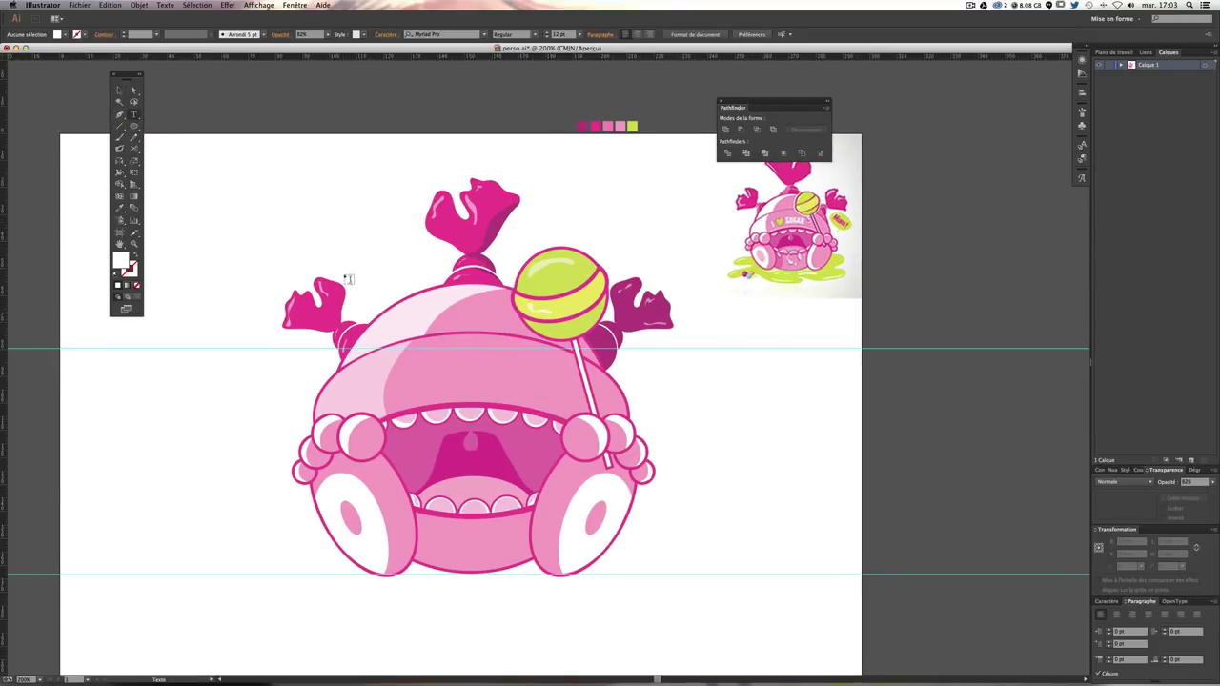
pyautogui.press('p')
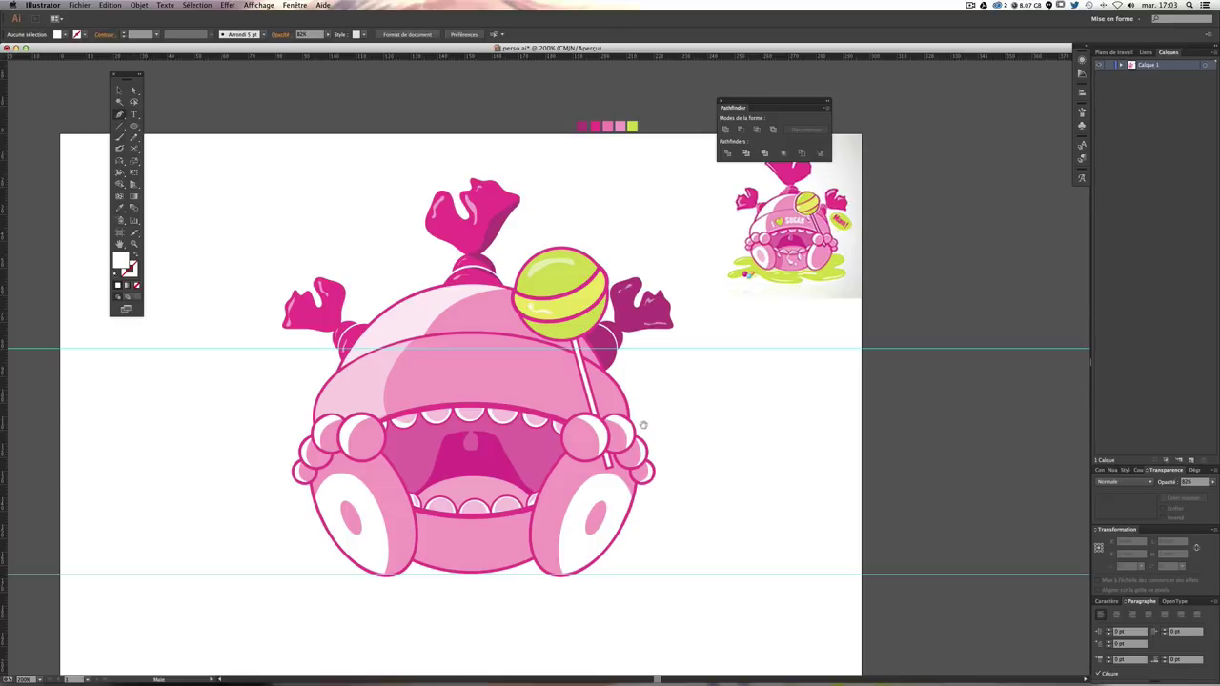
pyautogui.hscroll(5, 643, 425)
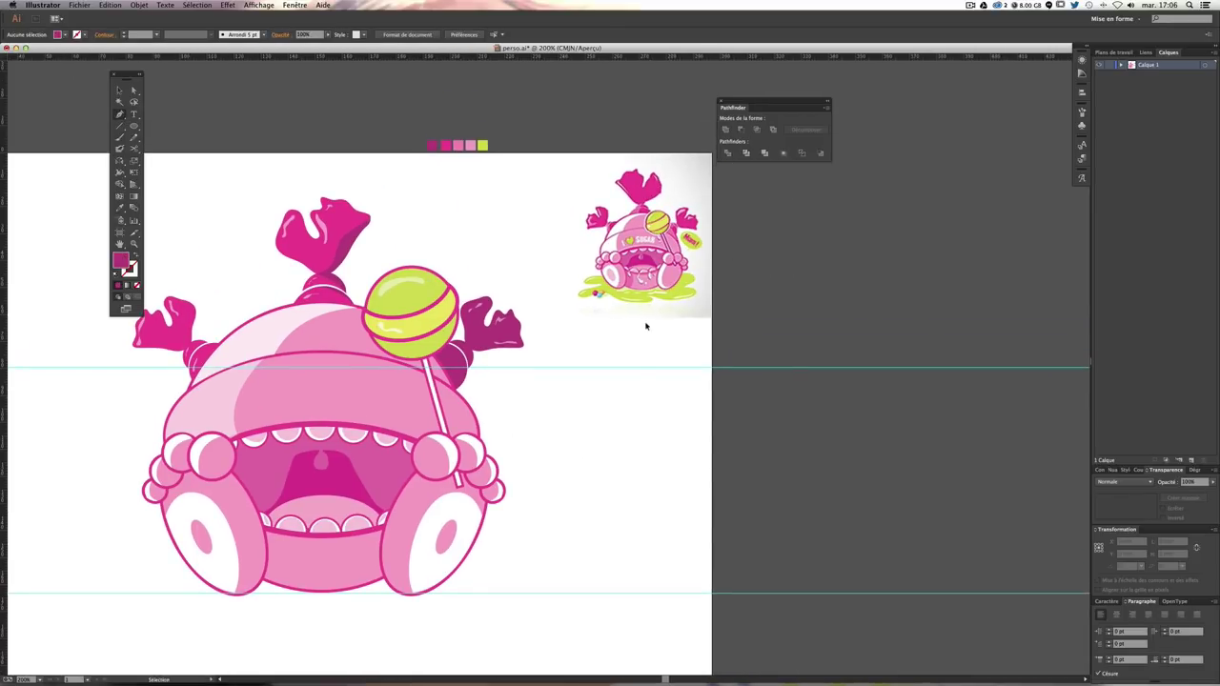
# Step: Zoom in and trace a heart path over the cap's 'I ♥ SUGAR' heart
pyautogui.scroll(2, 645, 326)
pyautogui.scroll(3, 533, 474)
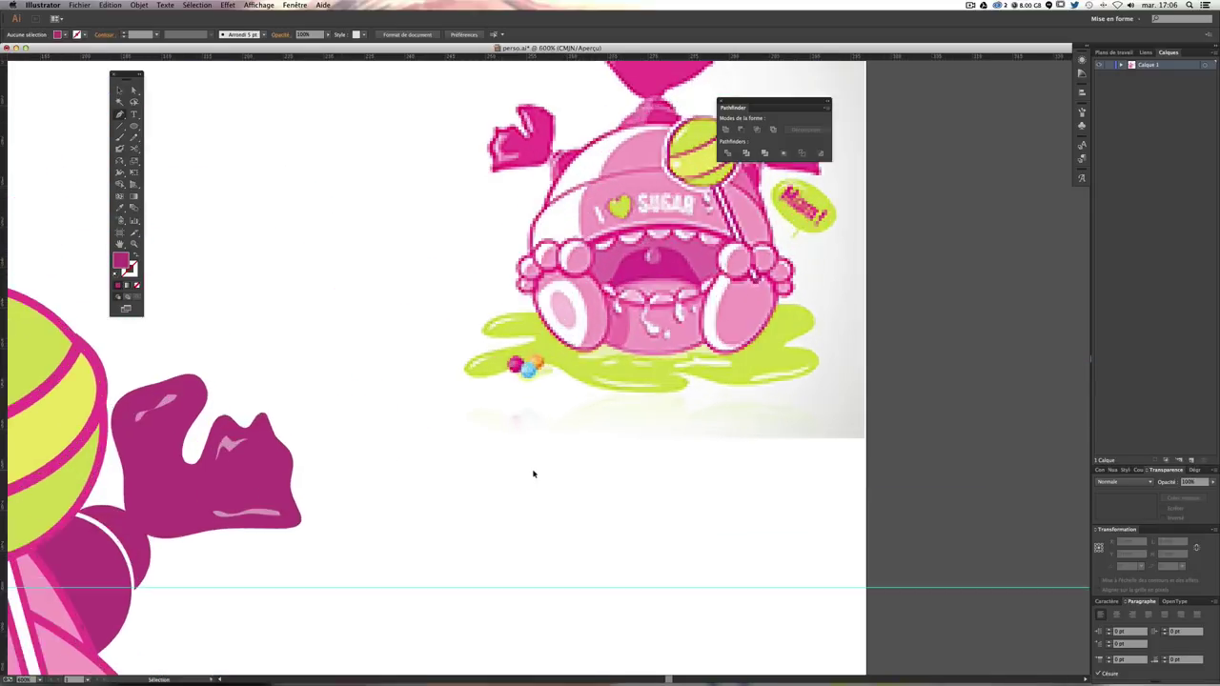
pyautogui.scroll(1, 532, 474)
pyautogui.scroll(1, 539, 441)
pyautogui.scroll(1, 540, 441)
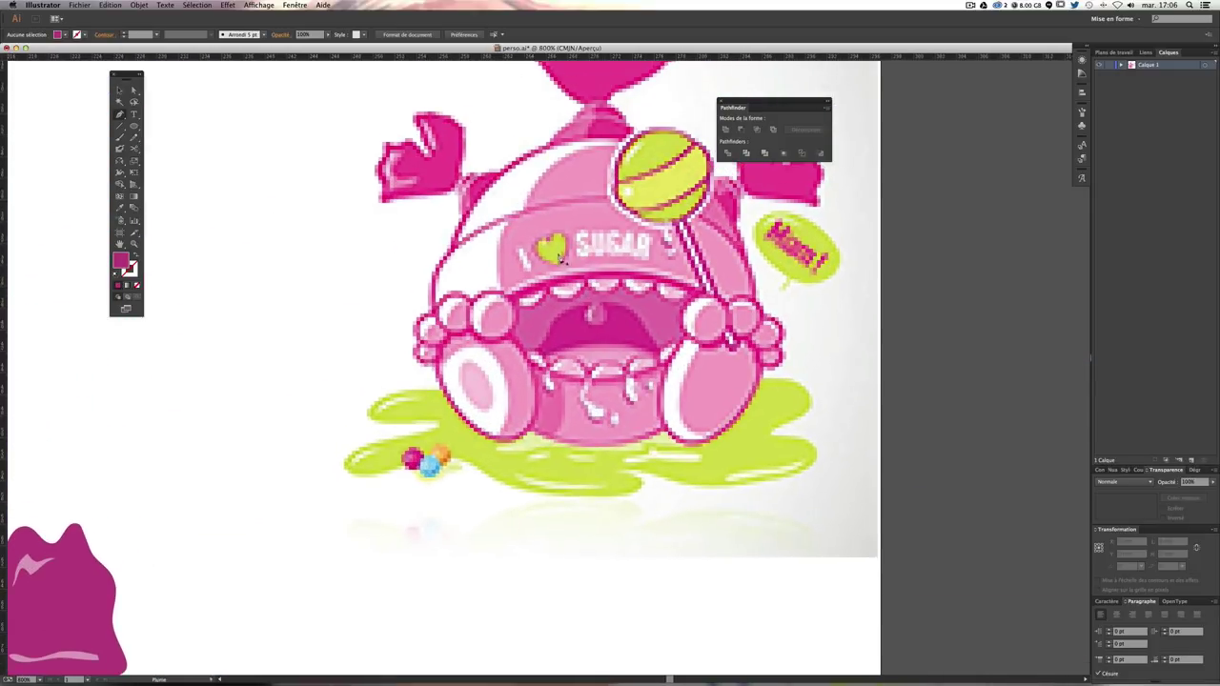
pyautogui.moveTo(546, 241); pyautogui.dragTo(577, 230)
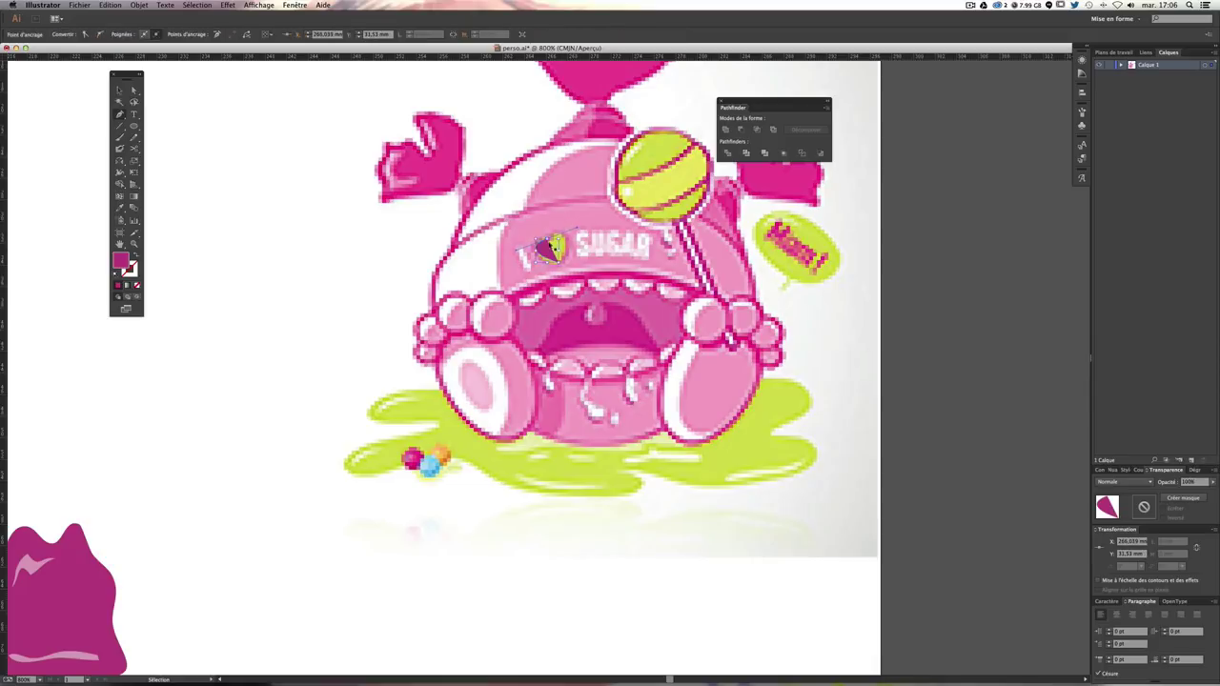
pyautogui.click(539, 259)
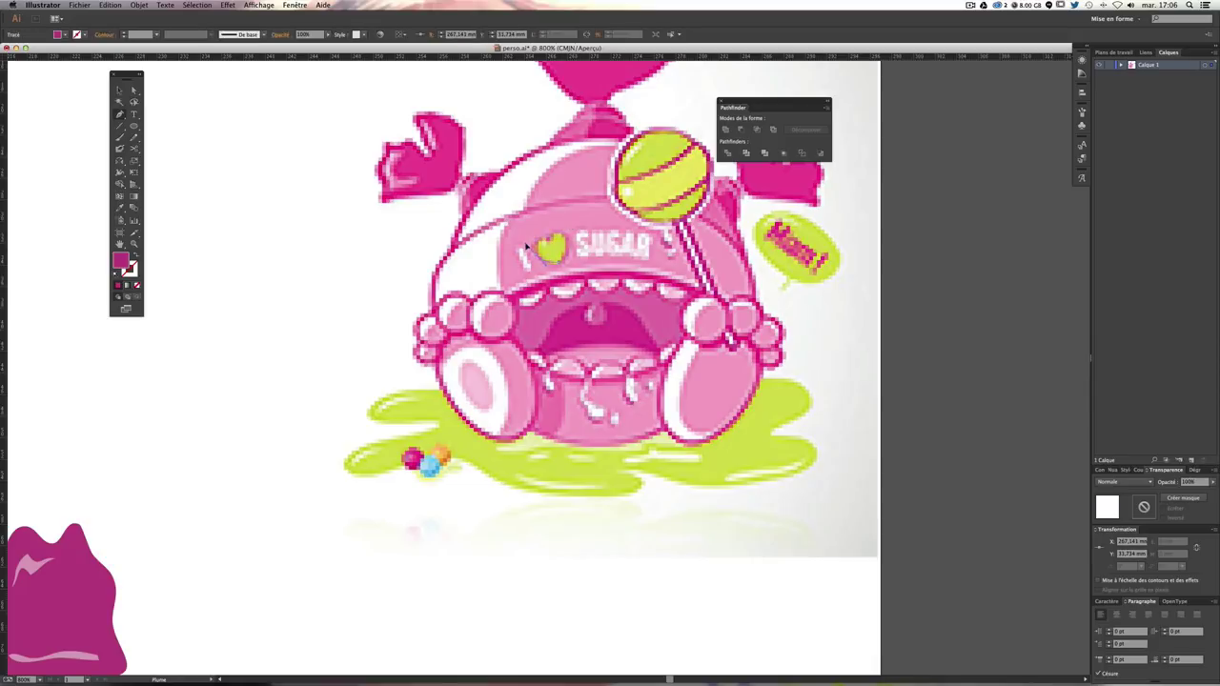
pyautogui.click(548, 250)
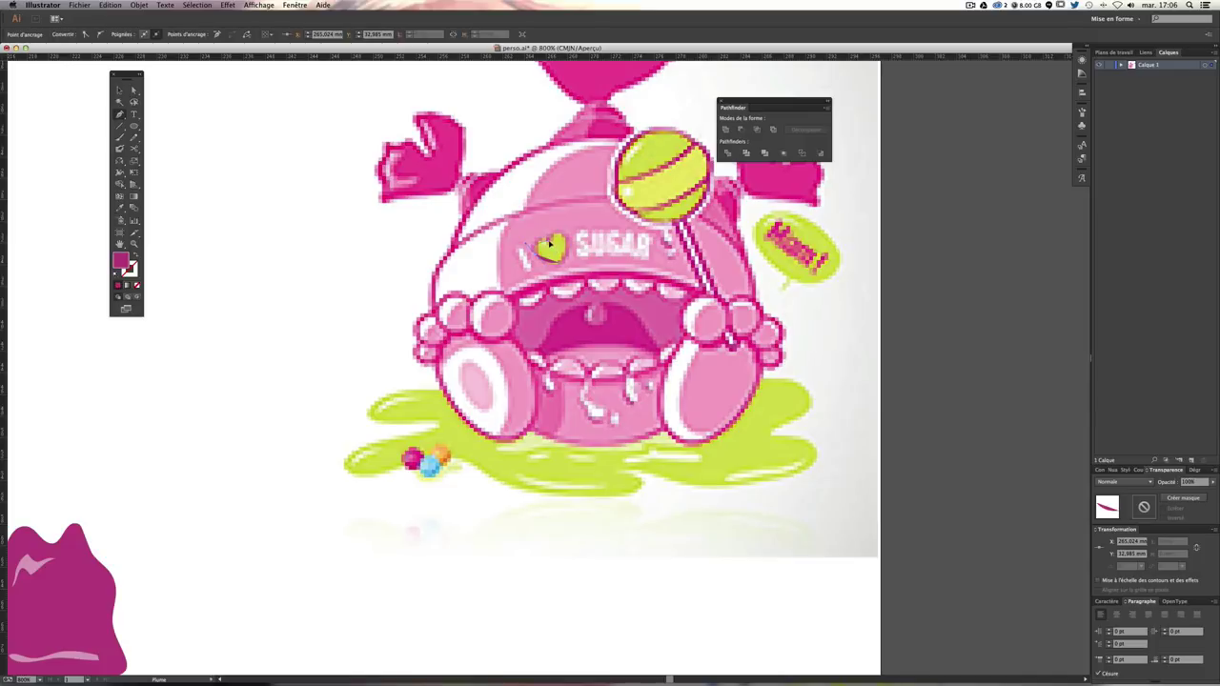
pyautogui.click(555, 247)
pyautogui.click(569, 245)
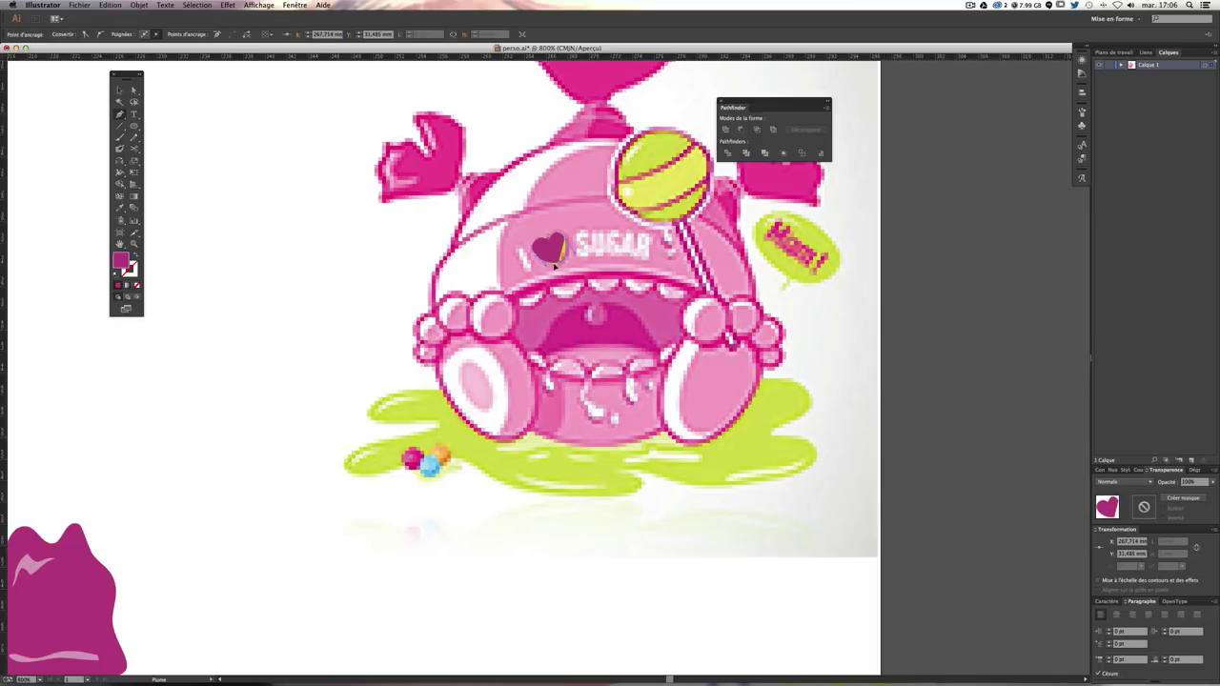
pyautogui.click(553, 249)
pyautogui.click(563, 246)
pyautogui.keyDown('ctrl'); pyautogui.click(384, 264); pyautogui.keyUp('ctrl')
# Step: Reselect the traced heart and drag it off the reference sign onto the artboard
pyautogui.press('v')
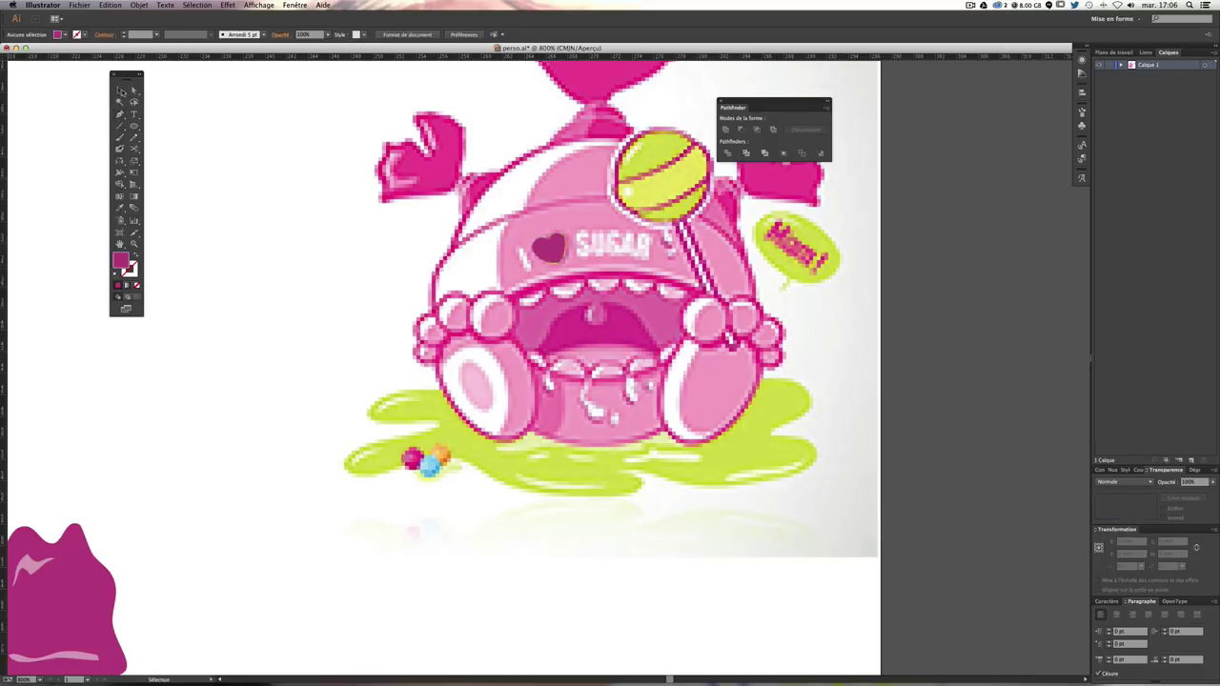
pyautogui.moveTo(531, 251); pyautogui.dragTo(340, 235)
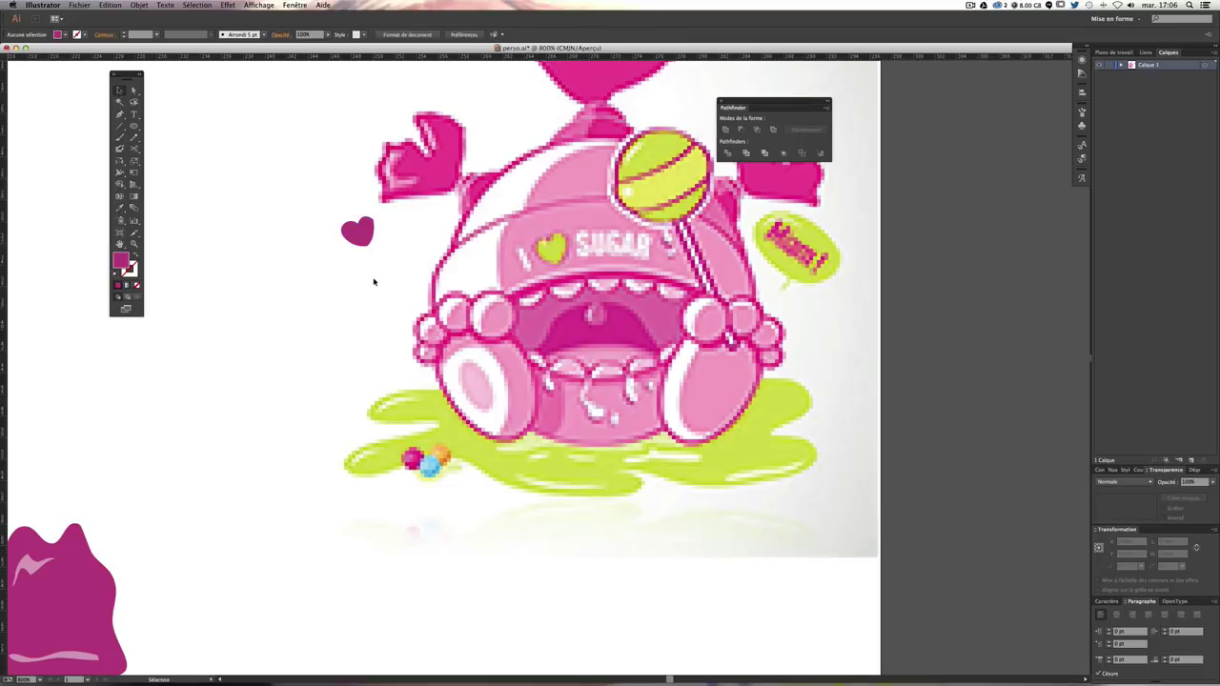
pyautogui.hotkey('ctrl', 'z')
pyautogui.hotkey('ctrl', 'z')
pyautogui.press('p')
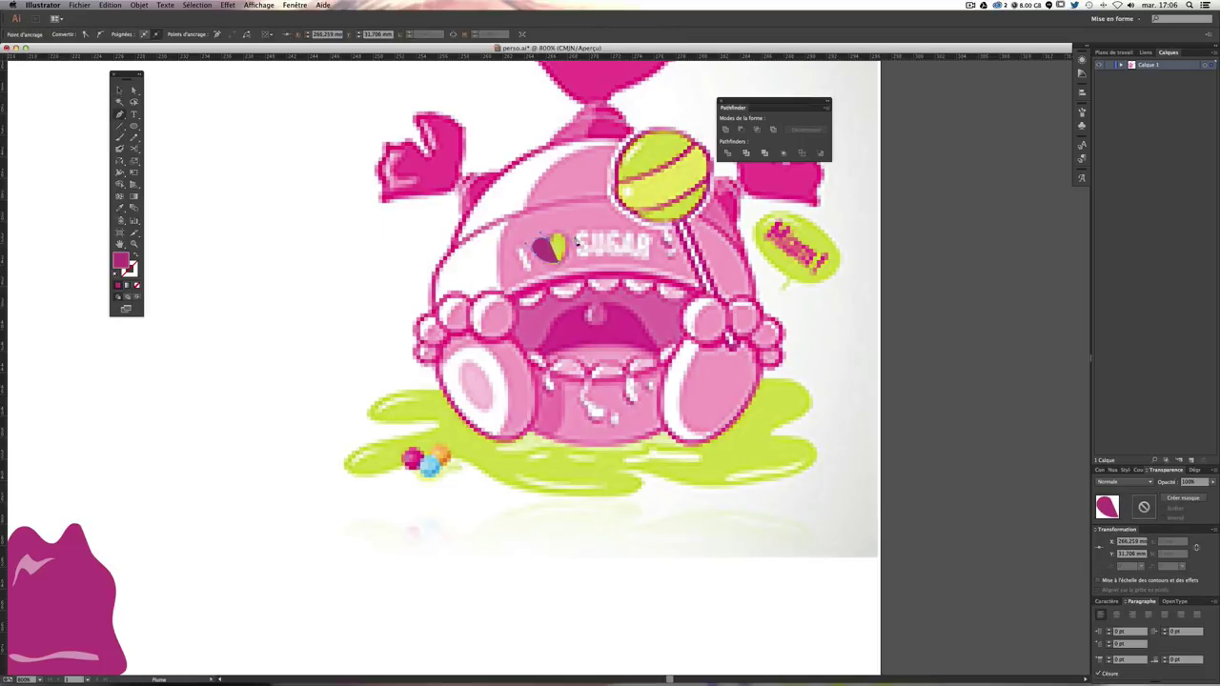
pyautogui.click(558, 244)
pyautogui.click(562, 249)
pyautogui.hotkey('ctrl', 'shift', 'a')
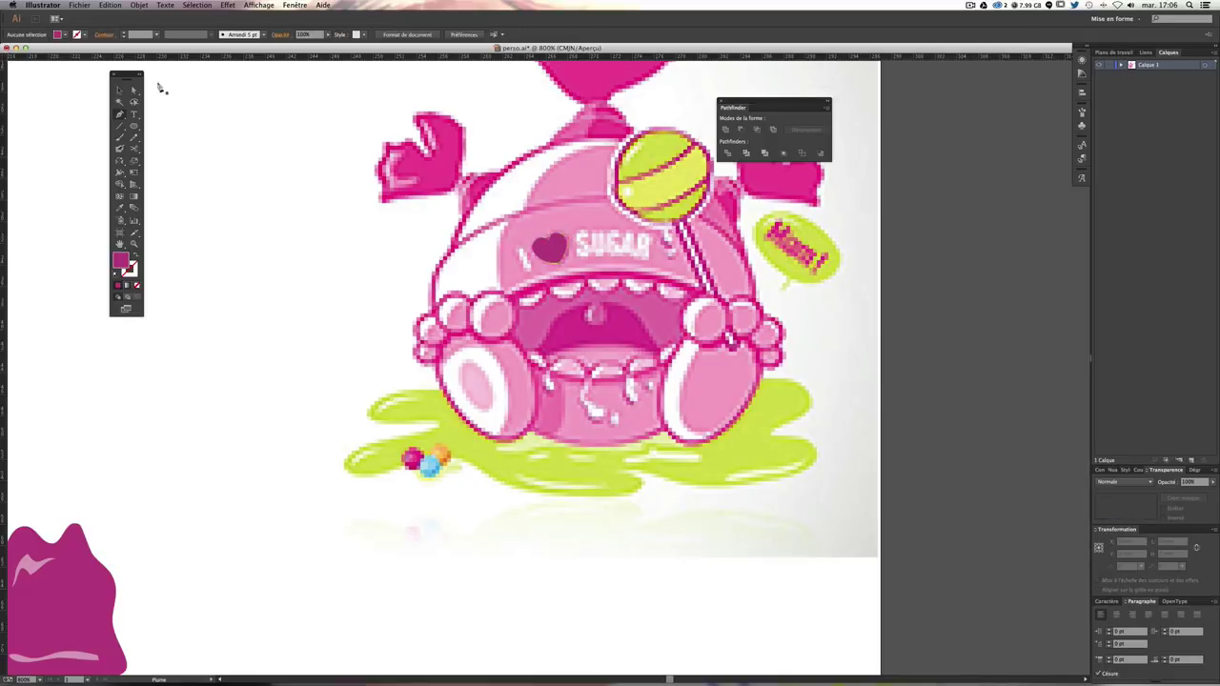
pyautogui.click(122, 90)
pyautogui.moveTo(543, 261)
pyautogui.mouseDown()
pyautogui.moveTo(325, 270)
pyautogui.moveTo(293, 401)
pyautogui.mouseUp()
# Step: Enlarge the small traced heart
pyautogui.hotkey('ctrl', '-')
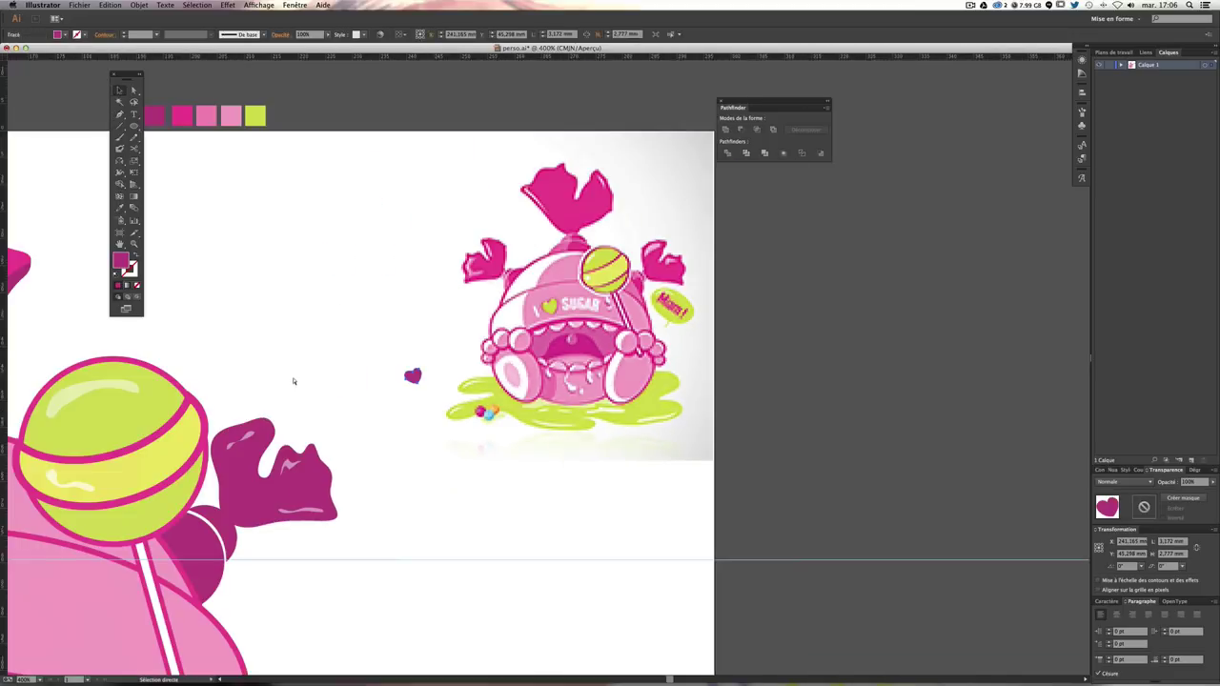
pyautogui.scroll(-5, 331, 345)
pyautogui.hscroll(-5, 331, 345)
pyautogui.moveTo(644, 196)
pyautogui.mouseDown()
pyautogui.moveTo(528, 295)
pyautogui.moveTo(297, 540)
pyautogui.mouseUp()
pyautogui.scroll(-5, 297, 540)
pyautogui.hscroll(-5, 297, 540)
pyautogui.scroll(-2, 298, 540)
pyautogui.hscroll(-1, 297, 540)
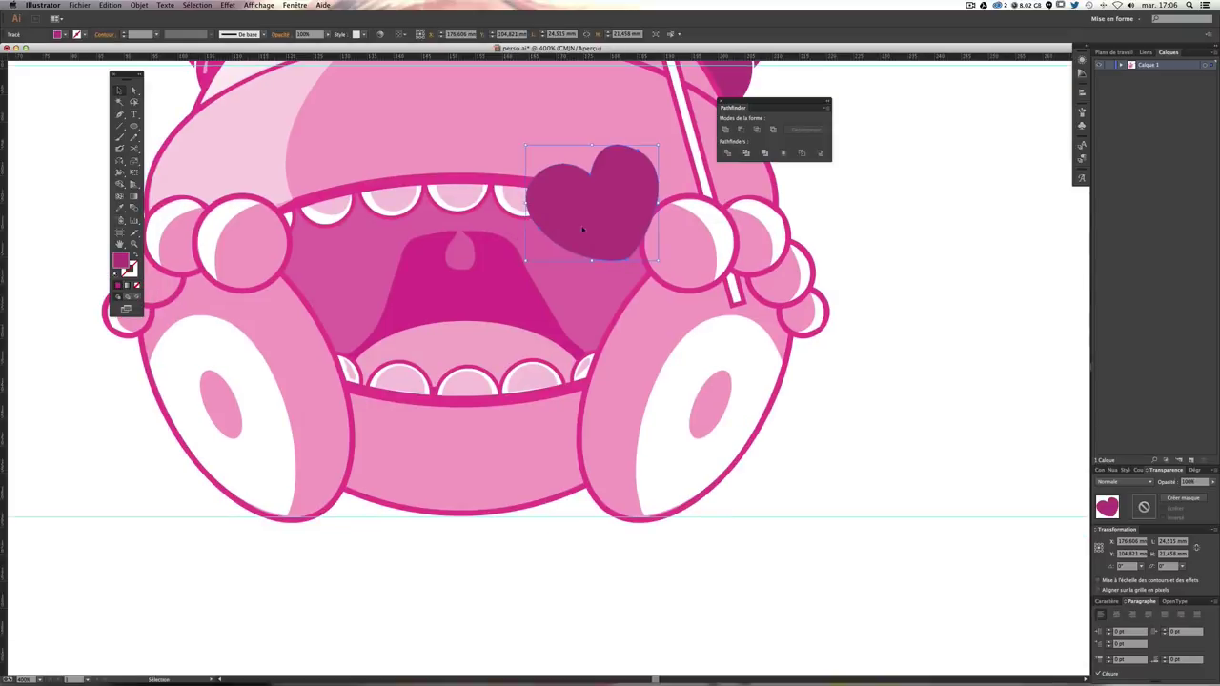
pyautogui.moveTo(634, 249)
pyautogui.mouseDown()
pyautogui.moveTo(569, 327)
pyautogui.moveTo(567, 311)
pyautogui.mouseUp()
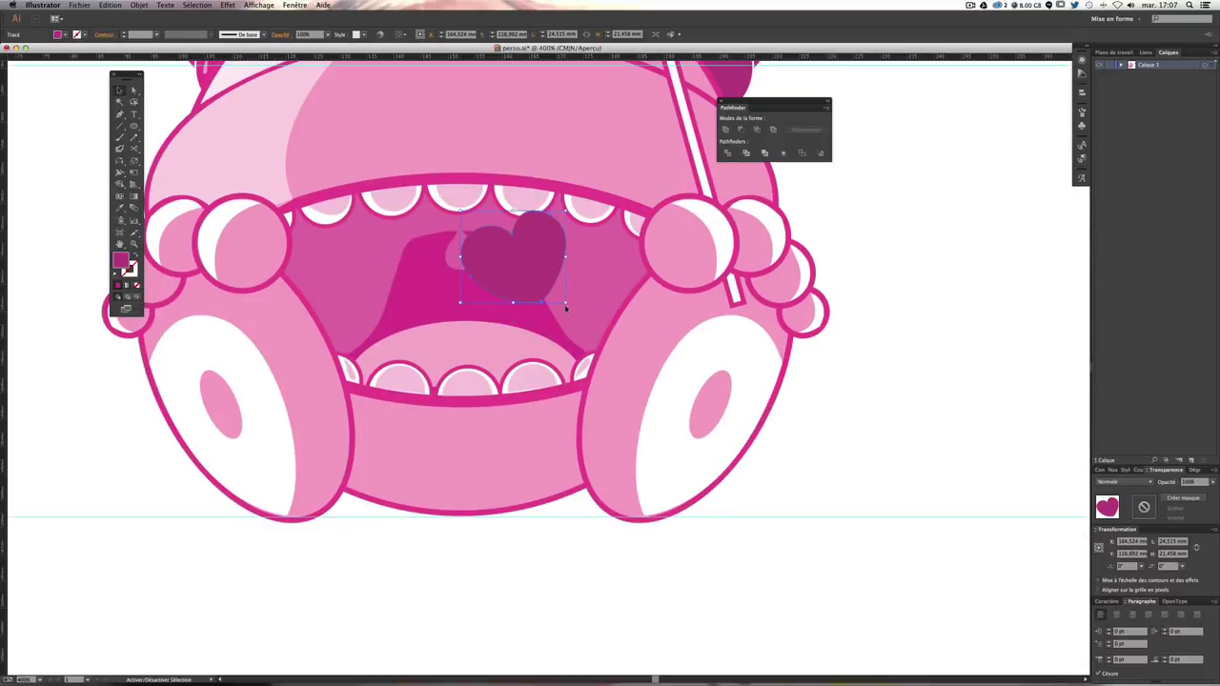
# Step: Move the heart onto the monster's pink cap and eyedrop the lime colour into it
pyautogui.hotkey('ctrl', '-')
pyautogui.scroll(3, 568, 312)
pyautogui.hscroll(3, 569, 313)
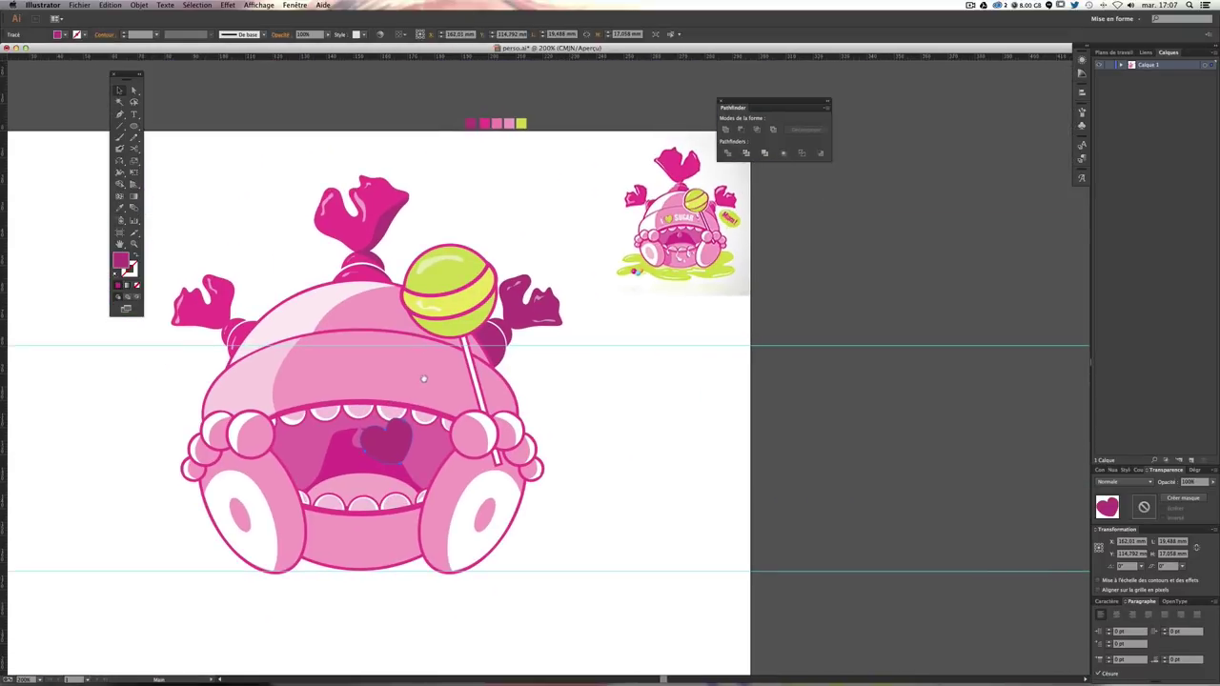
pyautogui.moveTo(374, 448); pyautogui.dragTo(345, 368)
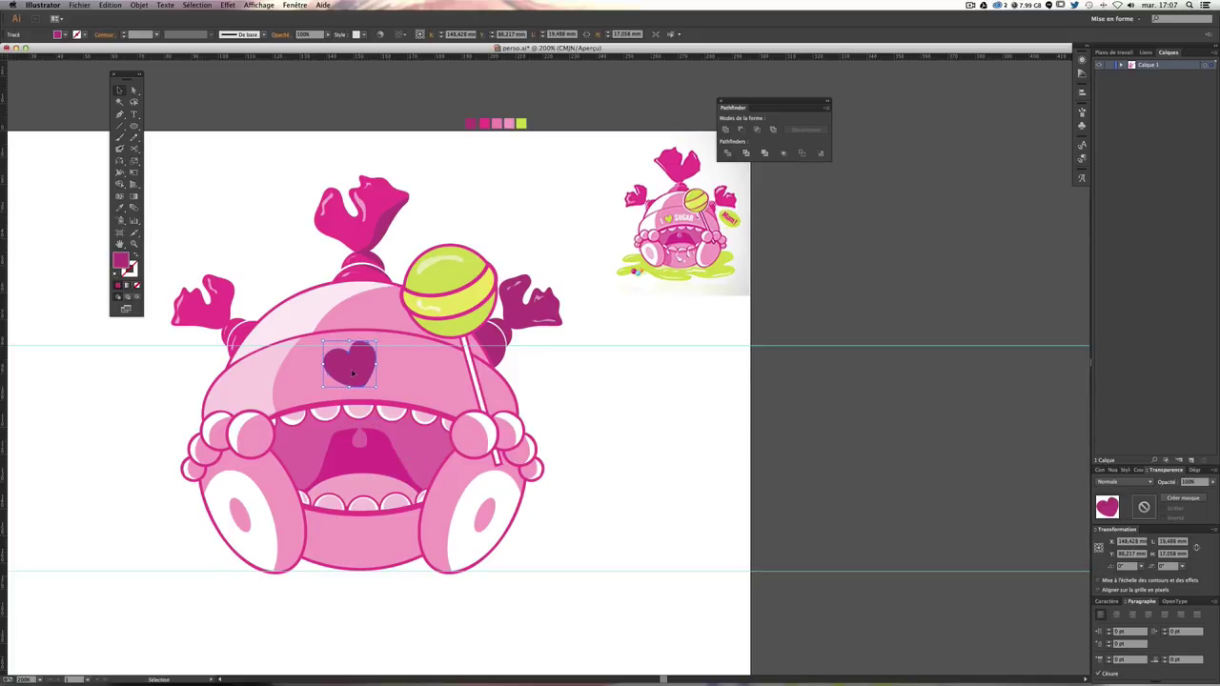
pyautogui.click(120, 207)
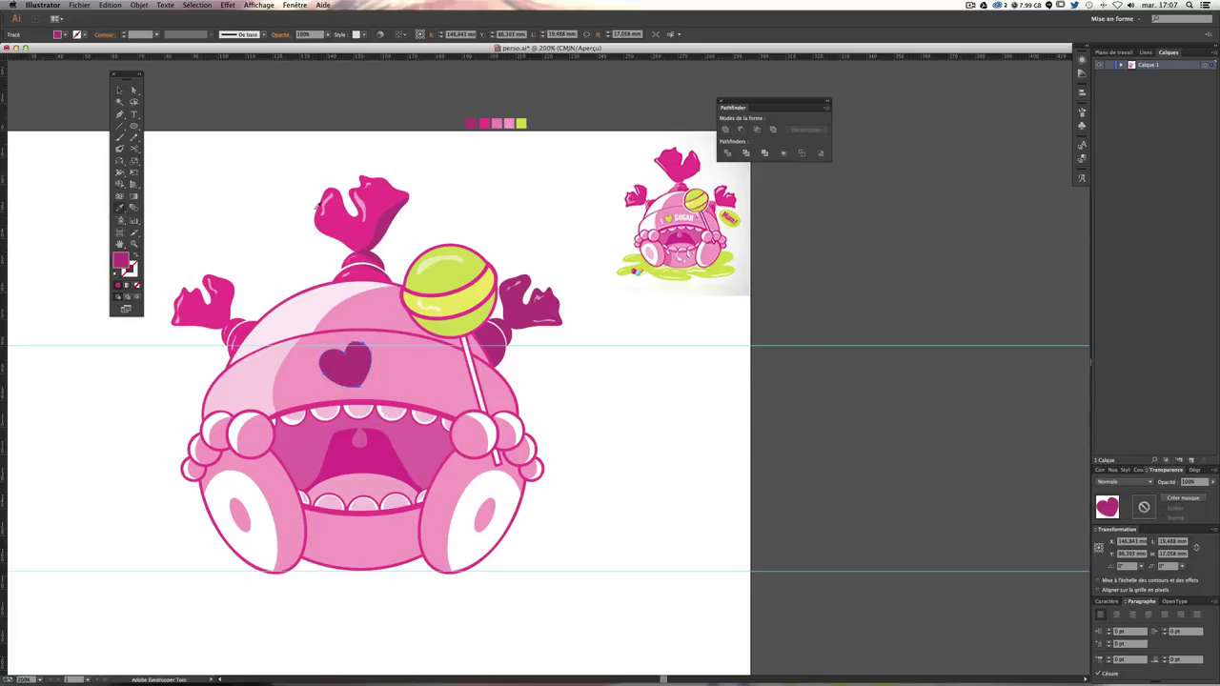
pyautogui.click(448, 277)
# Step: Give the lime heart a pink stroke, comparing against the candy wrapper's pink
pyautogui.hotkey('ctrl', 'shift', 'a')
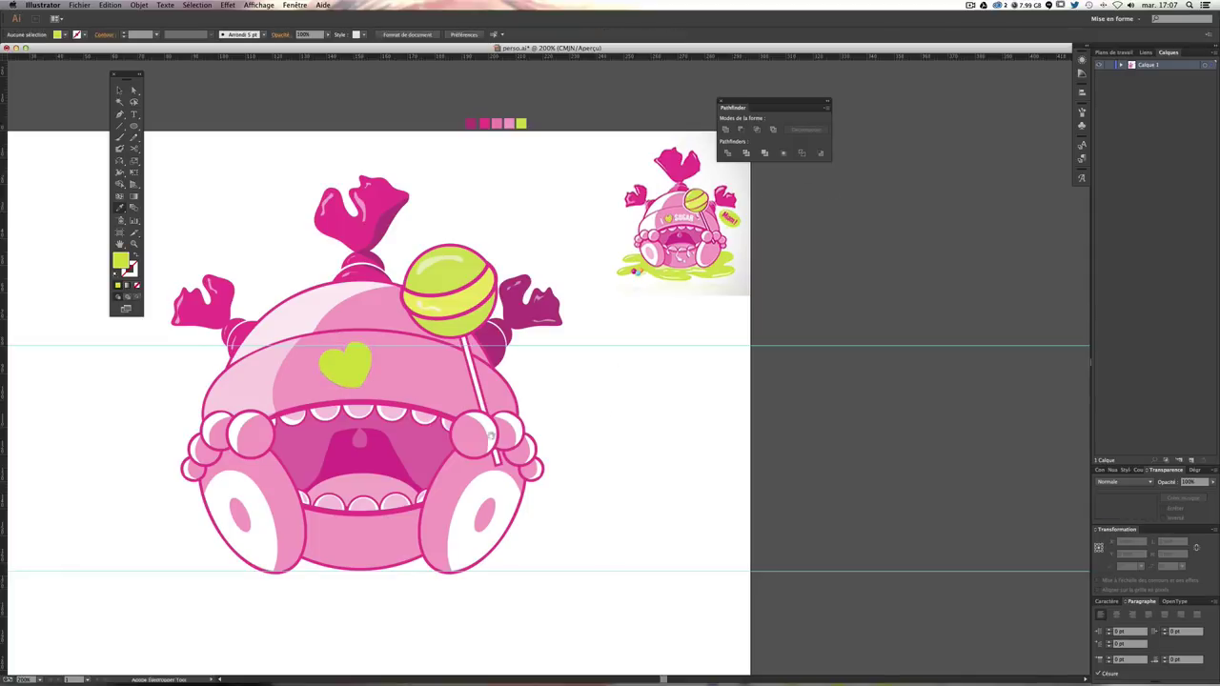
pyautogui.scroll(2, 554, 459)
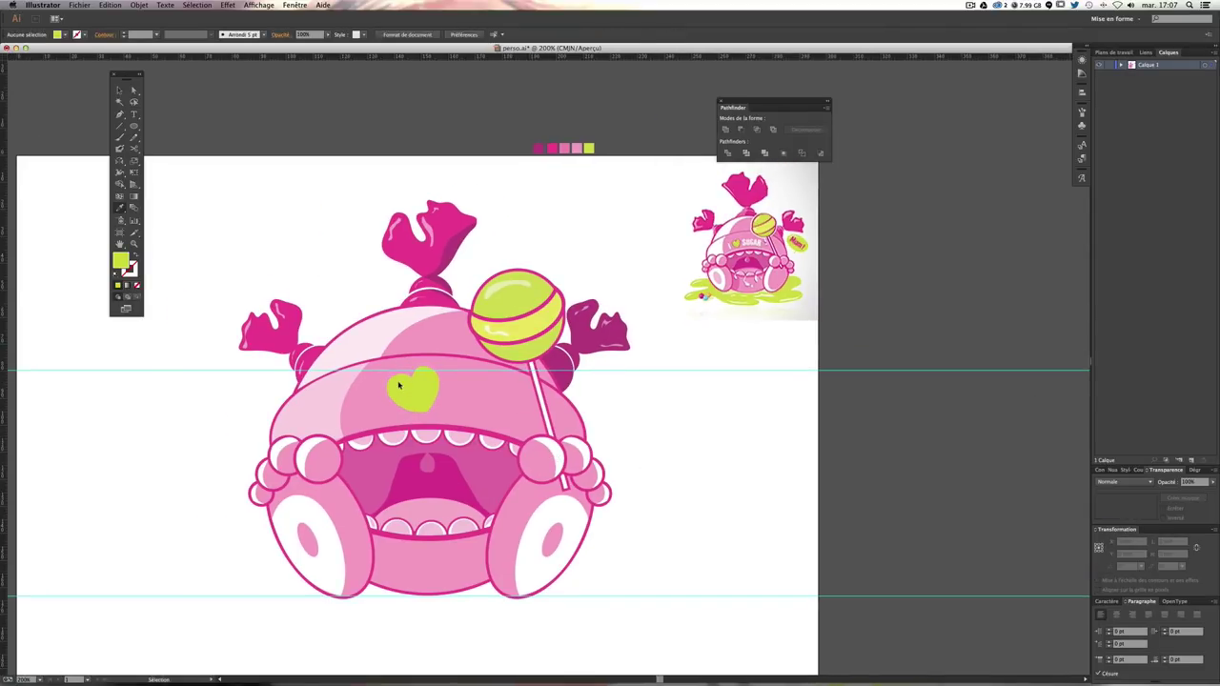
pyautogui.click(410, 386)
pyautogui.doubleClick(131, 270)
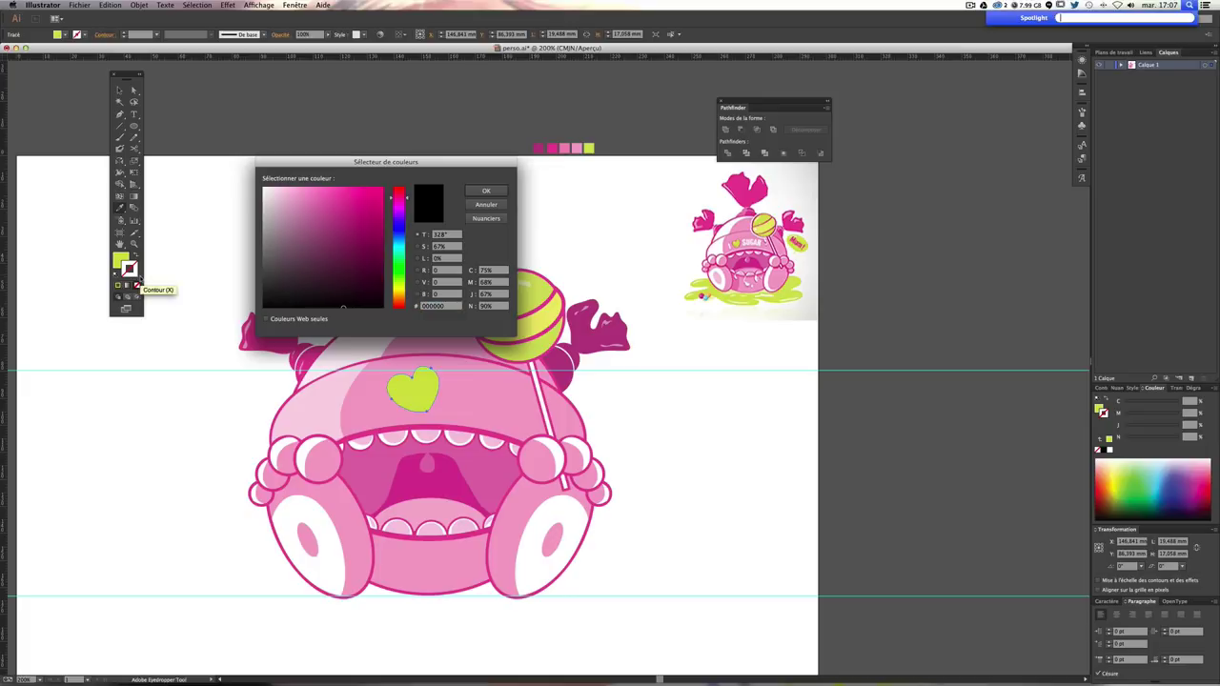
pyautogui.press('Escape')
pyautogui.press('v')
pyautogui.hotkey('ctrl', 'shift', 'a')
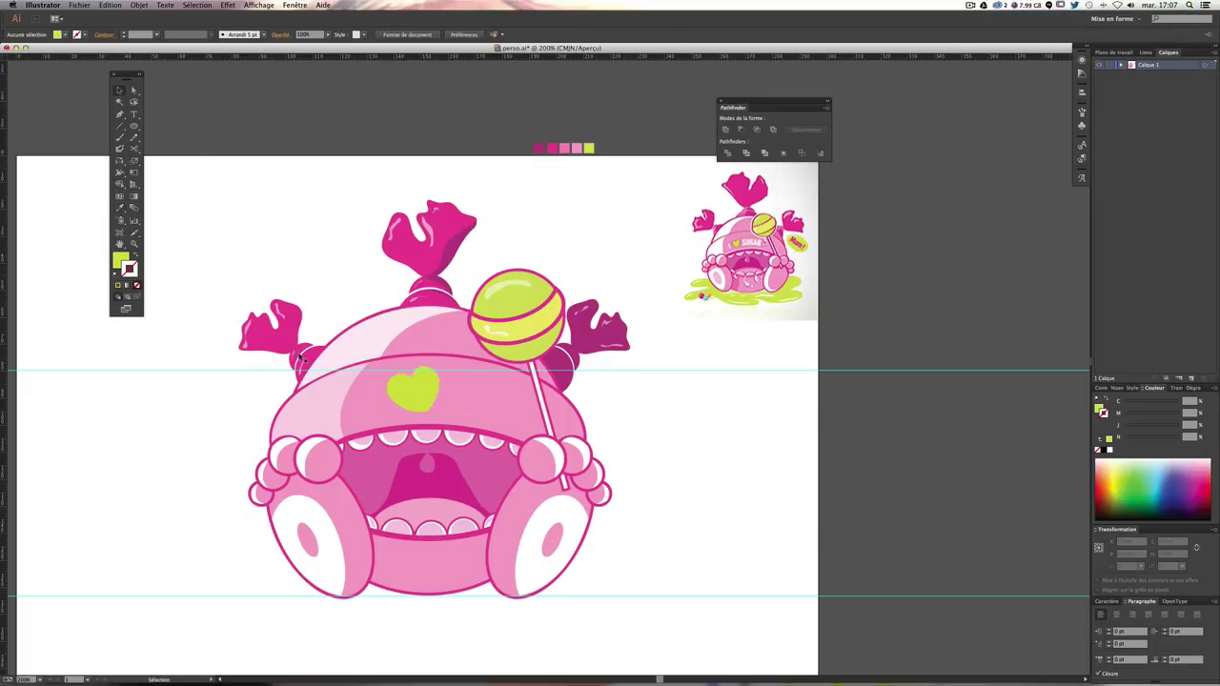
pyautogui.click(271, 331)
pyautogui.doubleClick(120, 260)
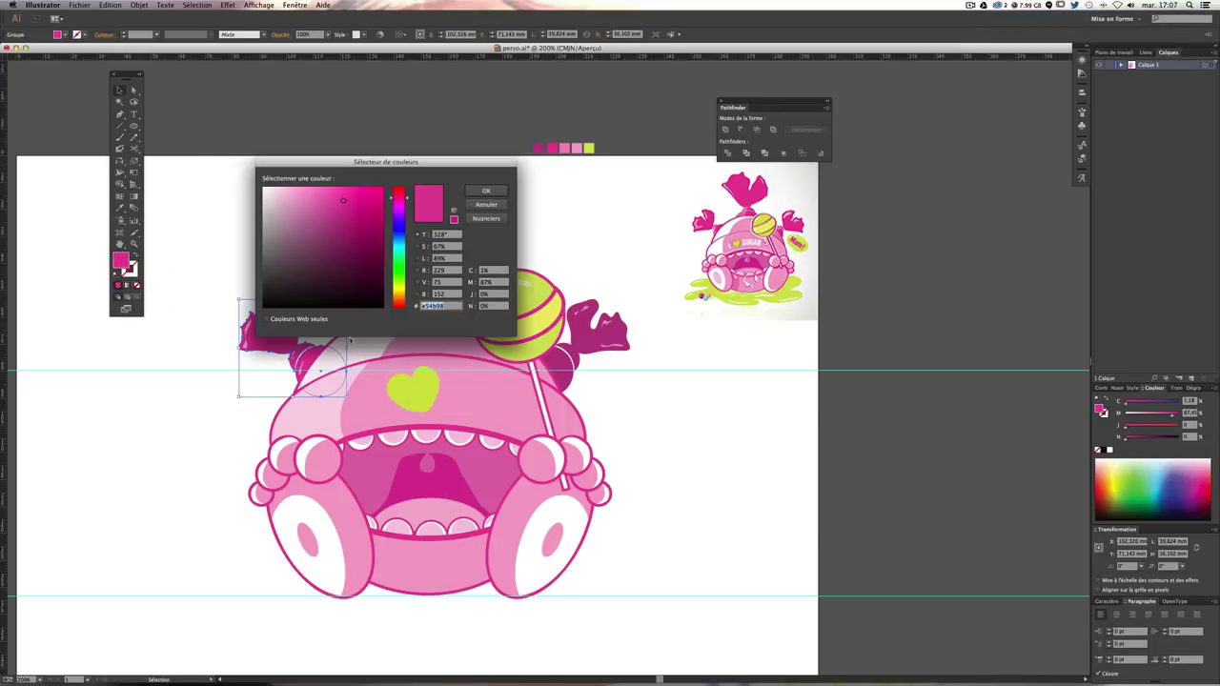
pyautogui.press('Escape')
# Step: Set the heart's stroke weight to 2 pt and check the thin outline
pyautogui.click(412, 389)
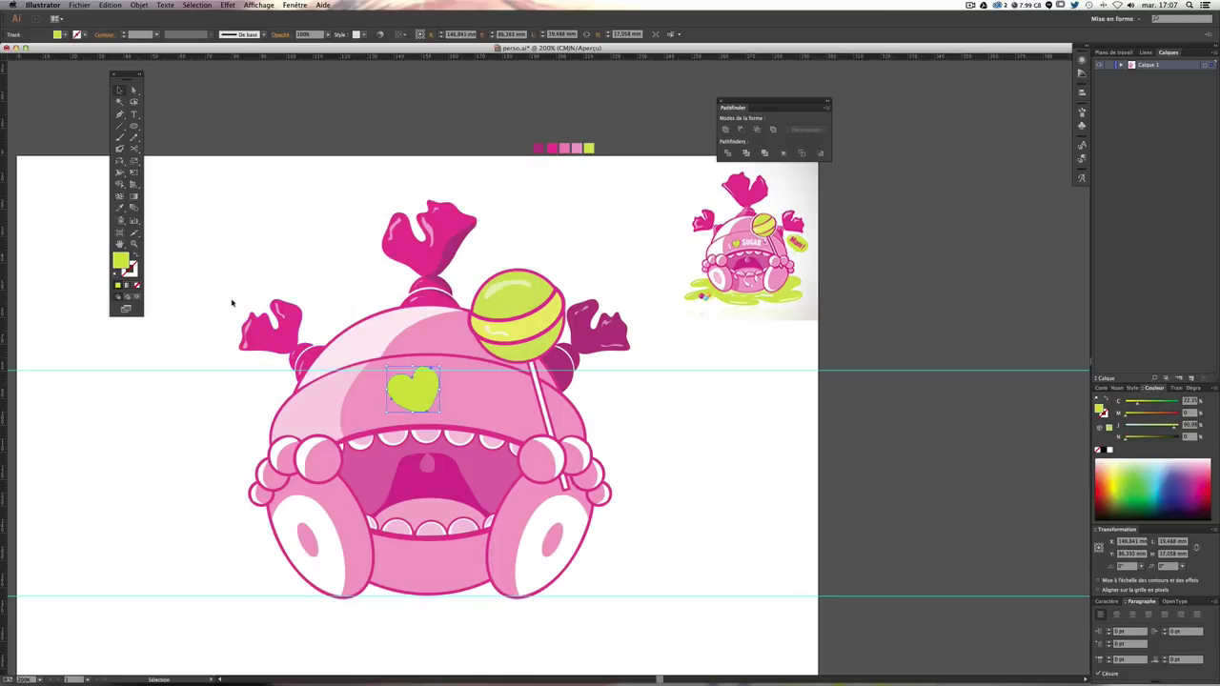
pyautogui.doubleClick(122, 263)
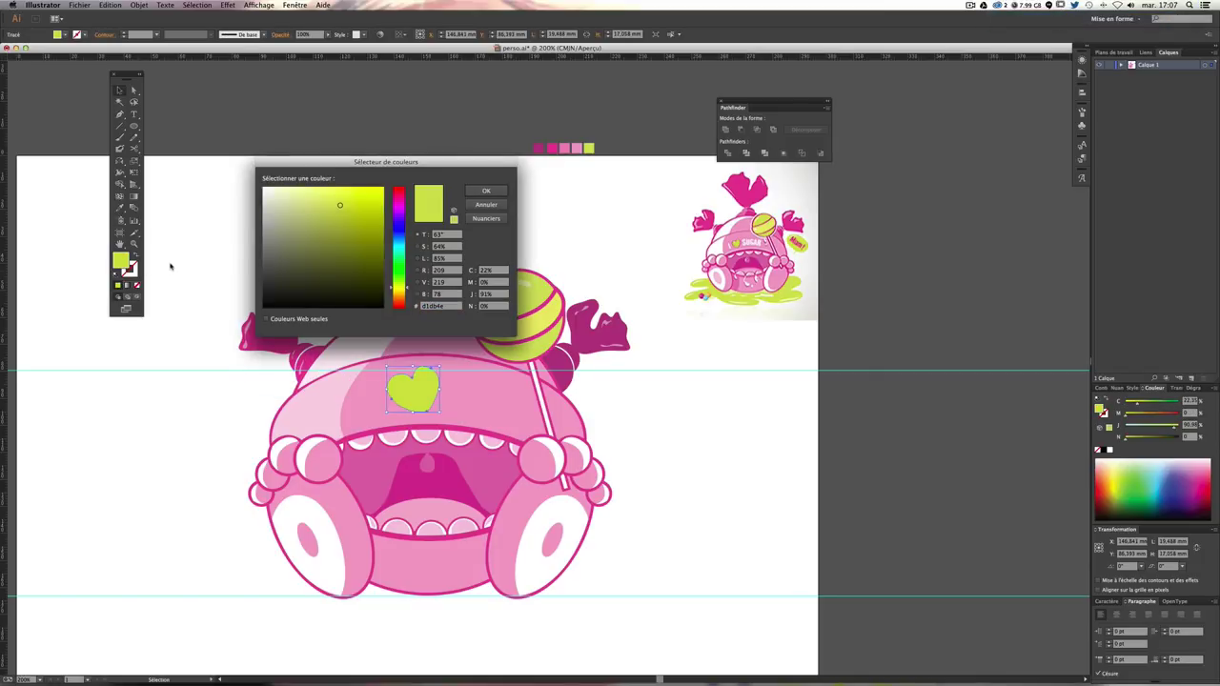
pyautogui.press('Escape')
pyautogui.doubleClick(130, 272)
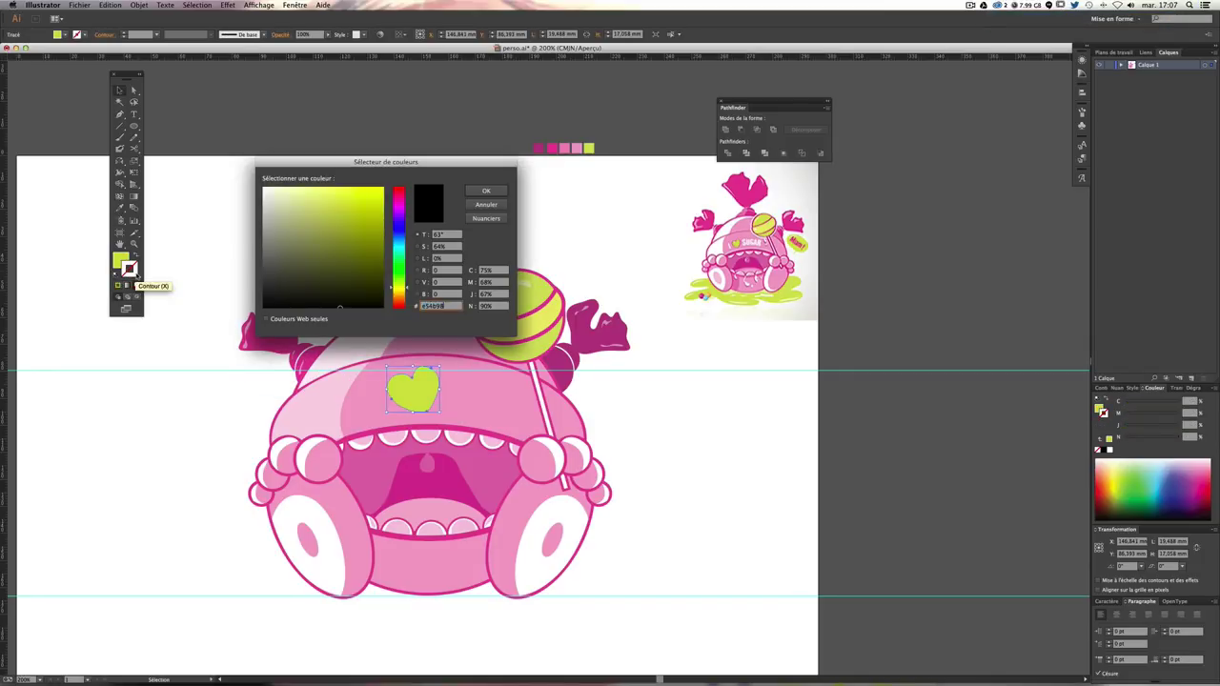
pyautogui.press('Escape')
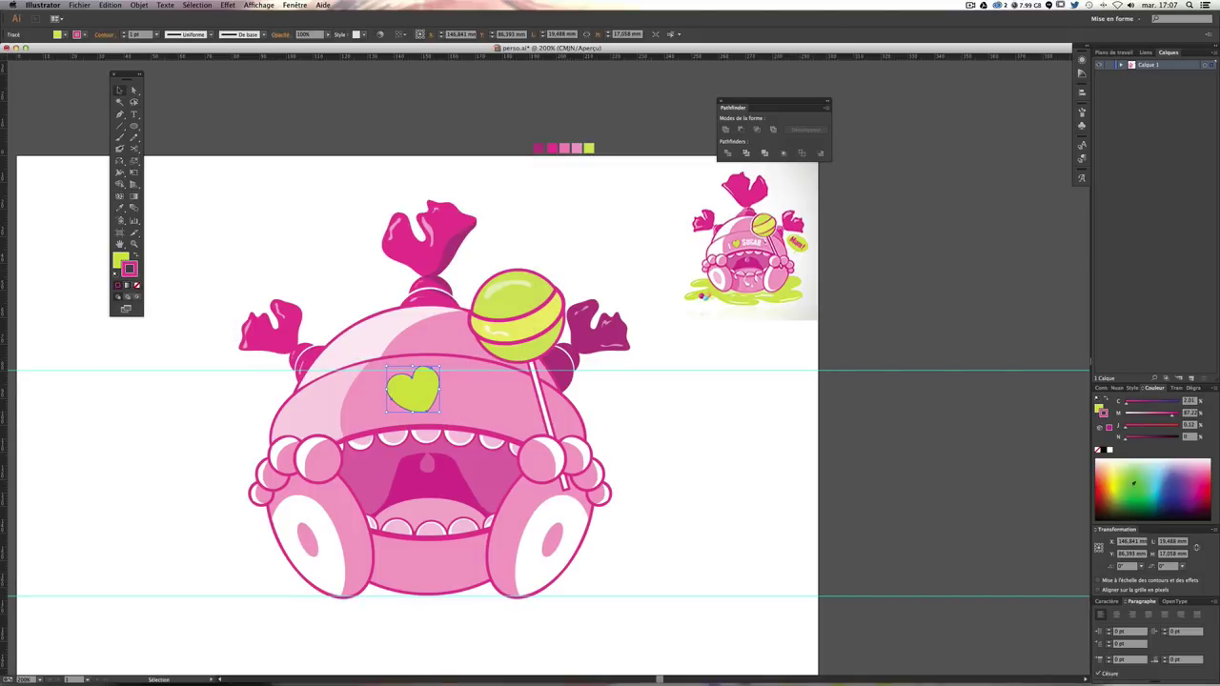
pyautogui.click(1101, 390)
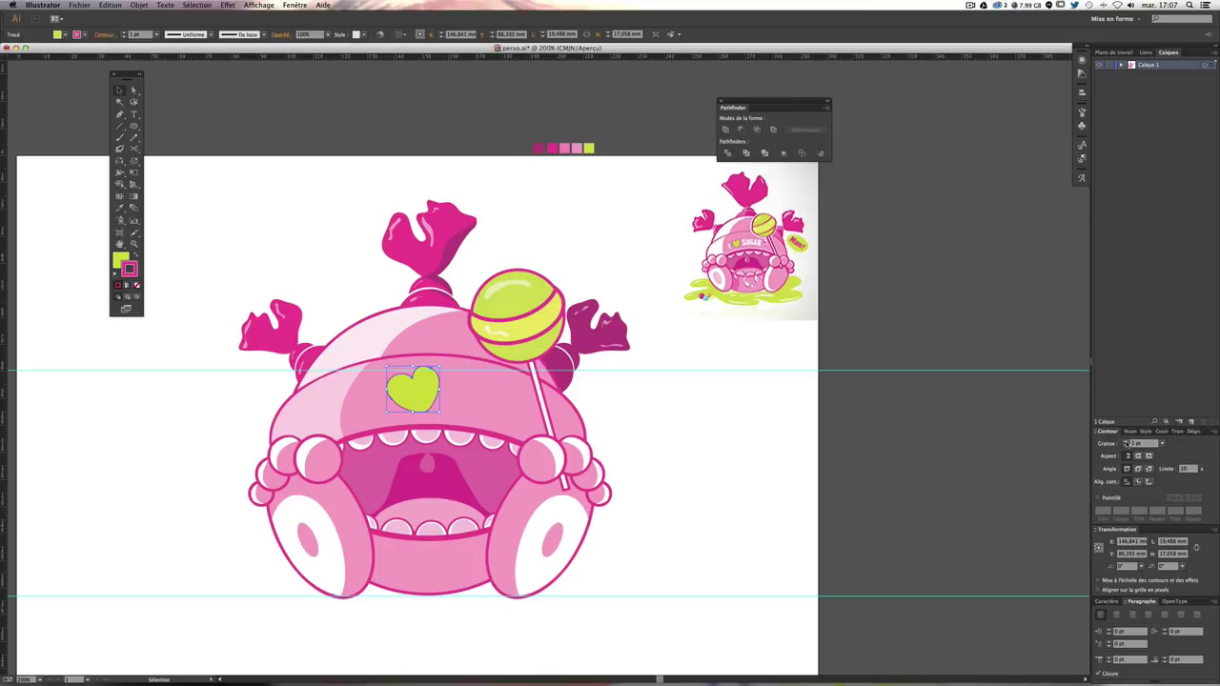
pyautogui.click(697, 469)
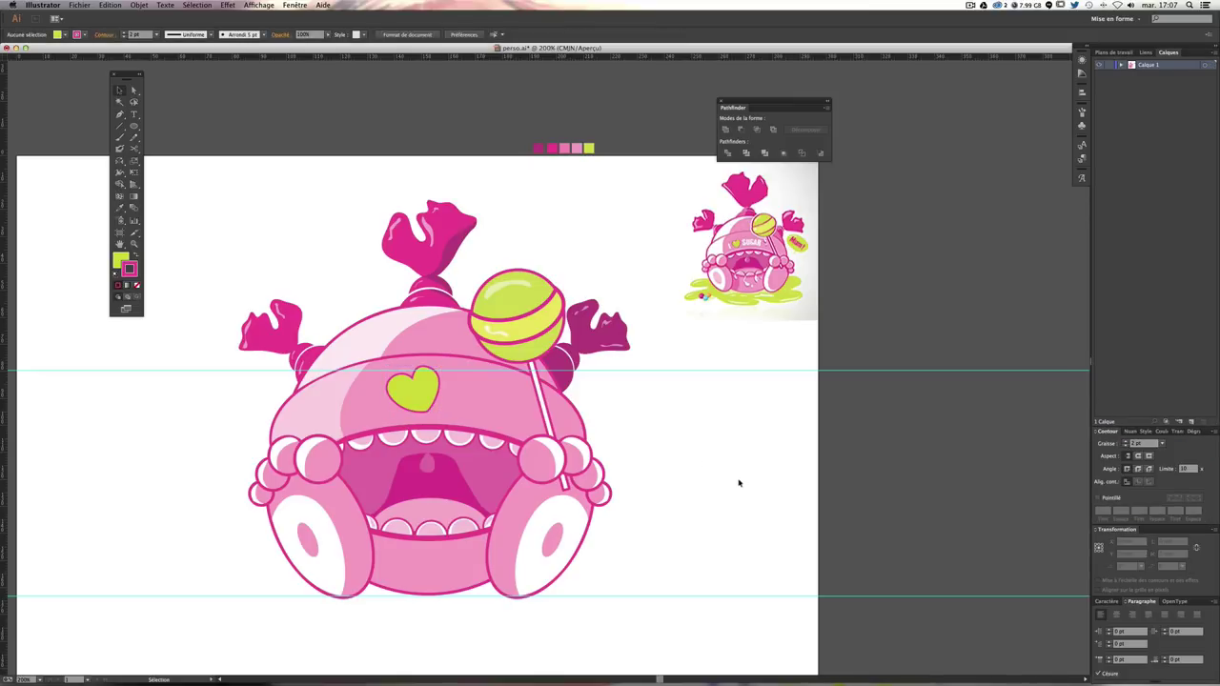
pyautogui.scroll(-2, 738, 483)
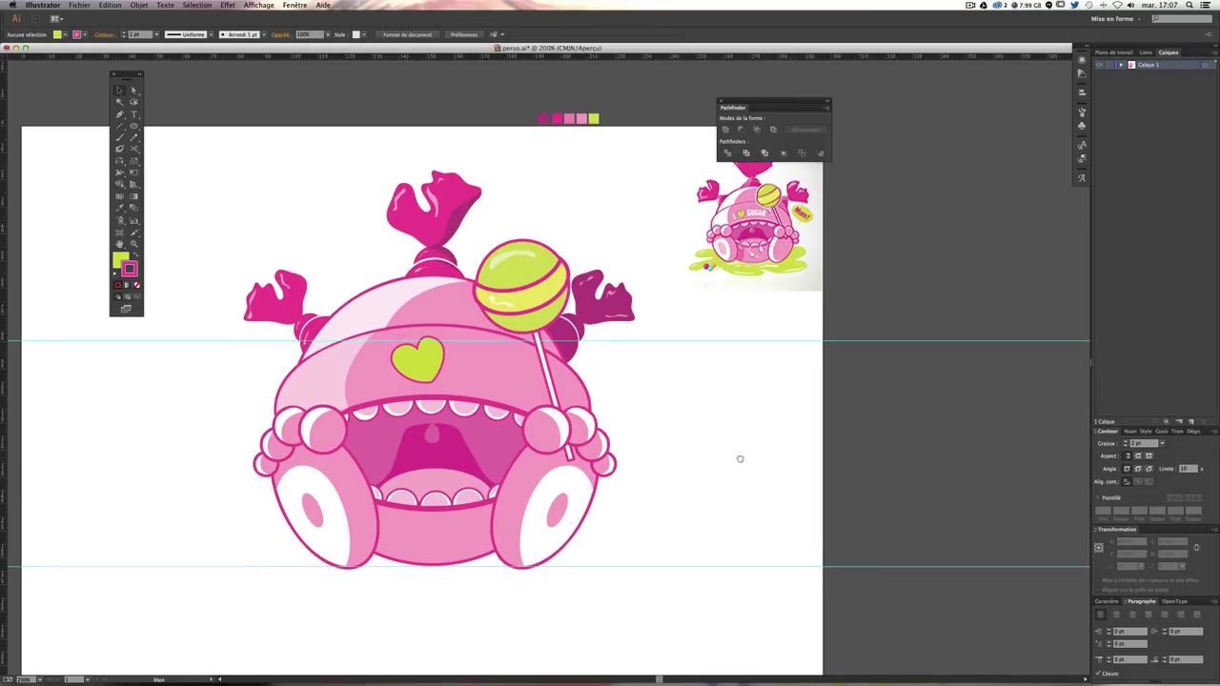
pyautogui.click(439, 365)
pyautogui.click(694, 414)
pyautogui.hscroll(-2, 659, 420)
pyautogui.scroll(1, 659, 420)
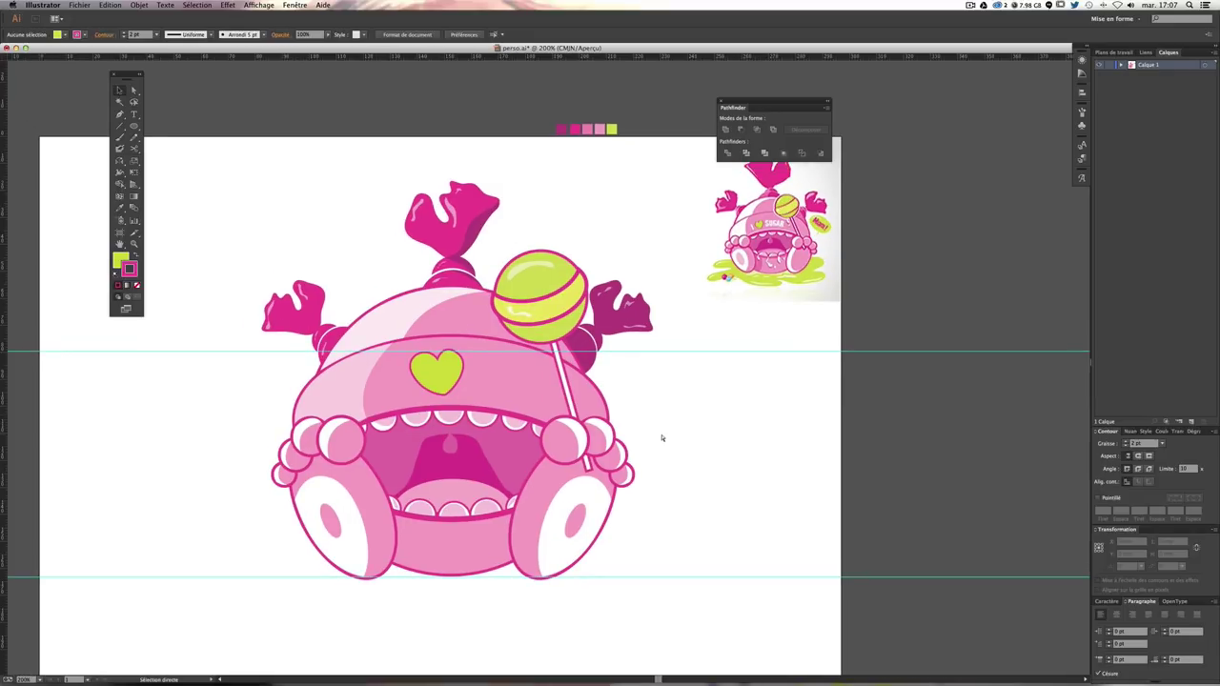
pyautogui.press('v')
pyautogui.click(123, 115)
# Step: Draw an unfilled arc across the cap and type the SUGAR lettering along it
pyautogui.click(117, 285)
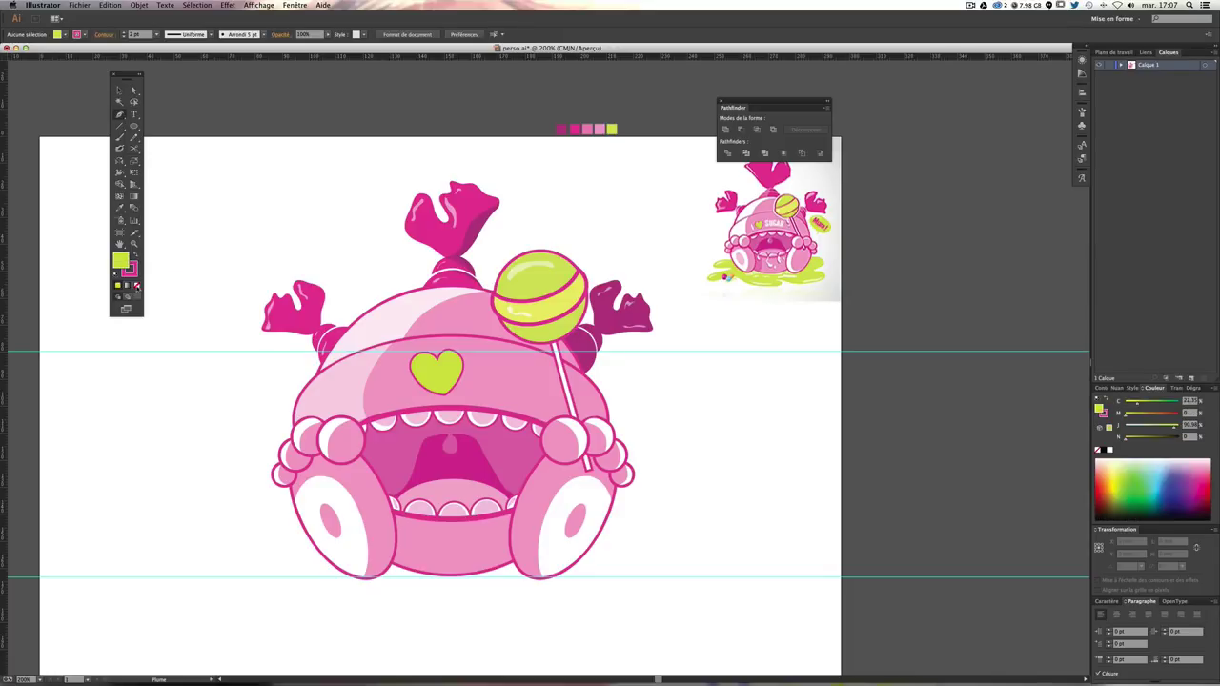
pyautogui.click(352, 404)
pyautogui.moveTo(563, 411); pyautogui.dragTo(669, 466)
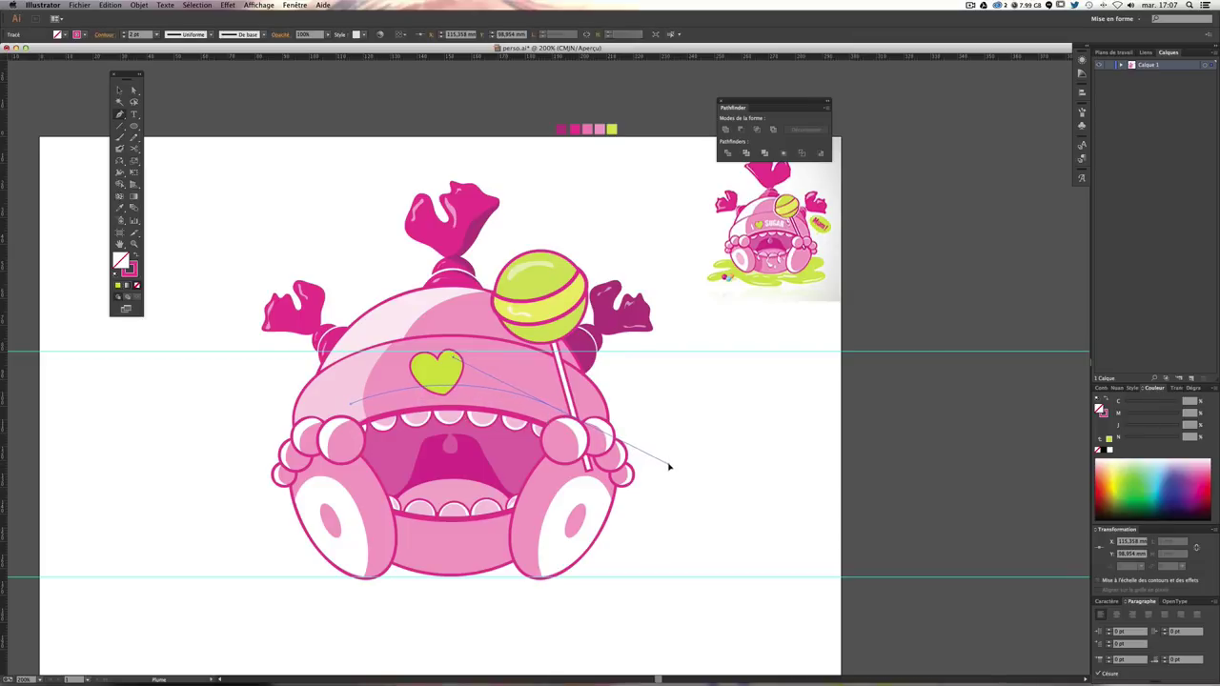
pyautogui.moveTo(669, 466); pyautogui.dragTo(660, 462)
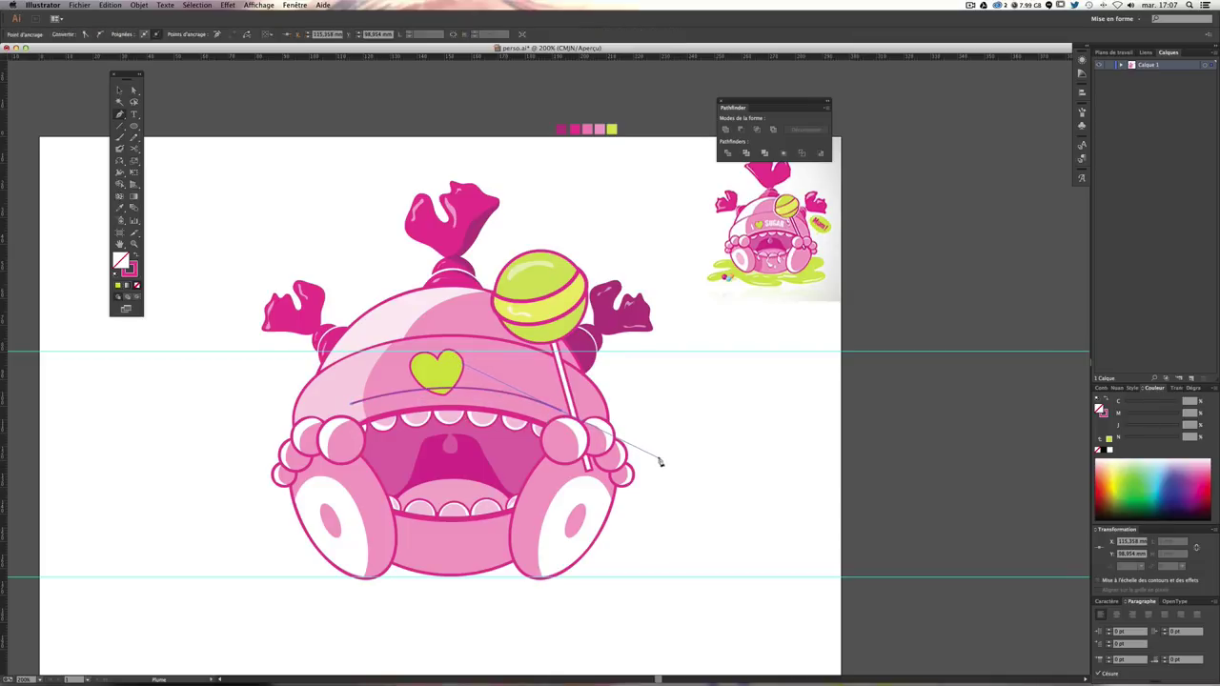
pyautogui.click(135, 115)
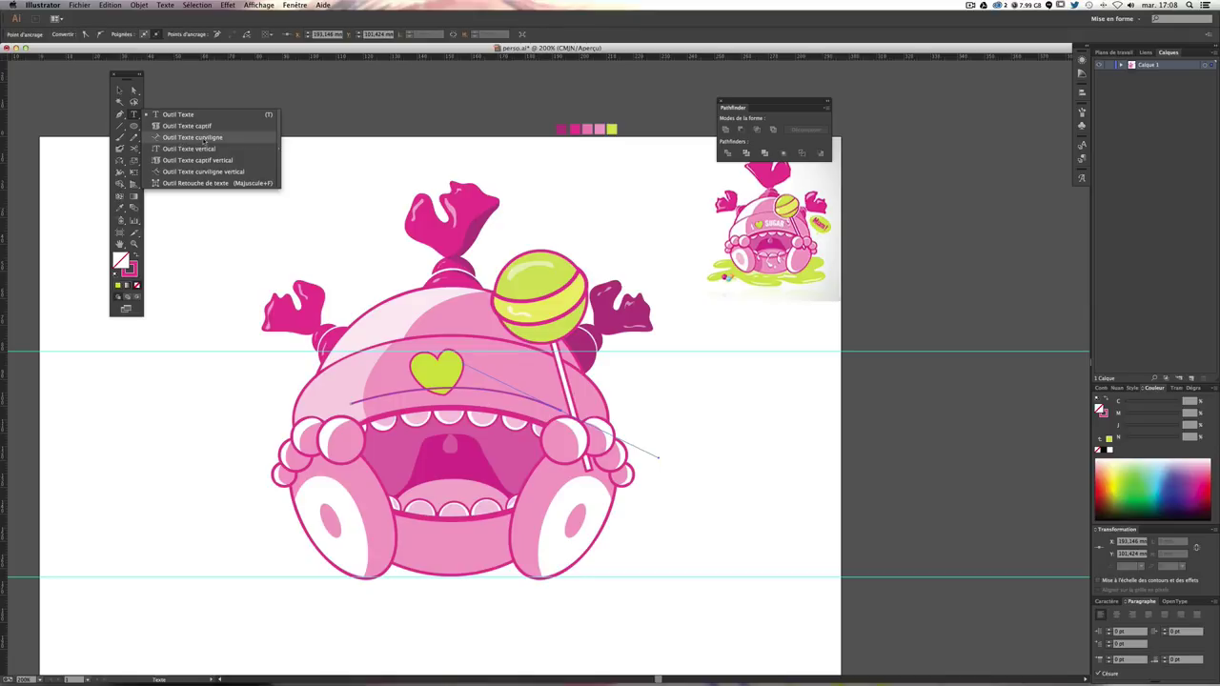
pyautogui.click(210, 138)
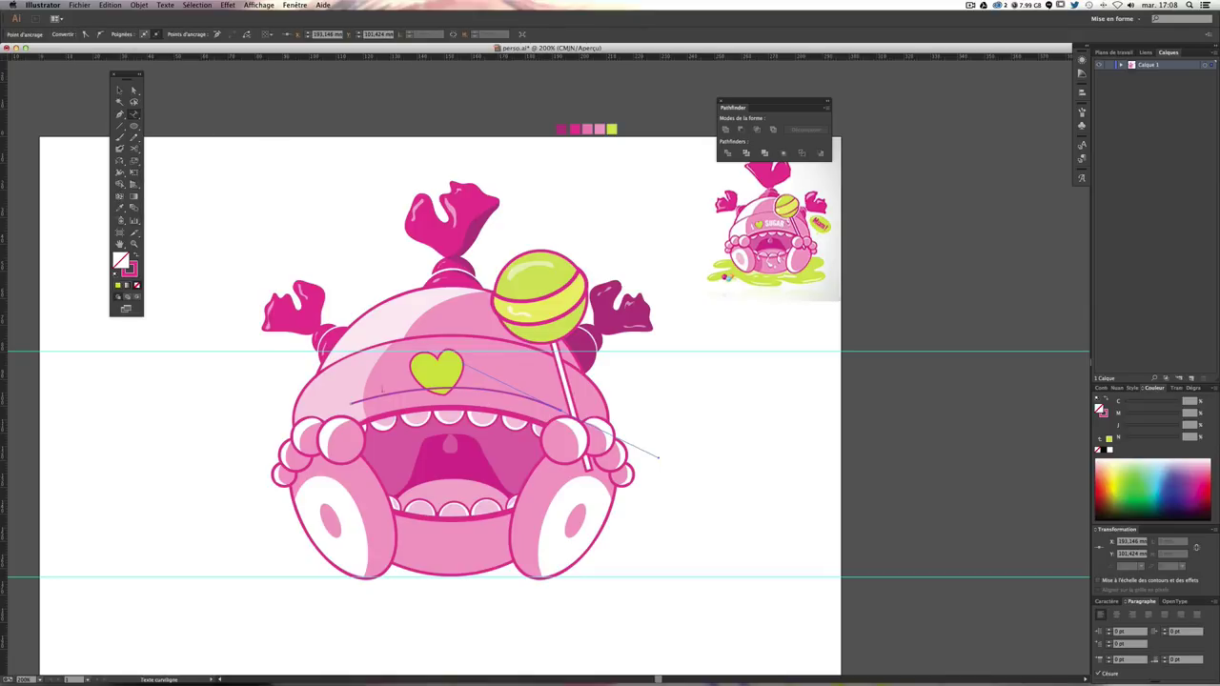
pyautogui.click(436, 390)
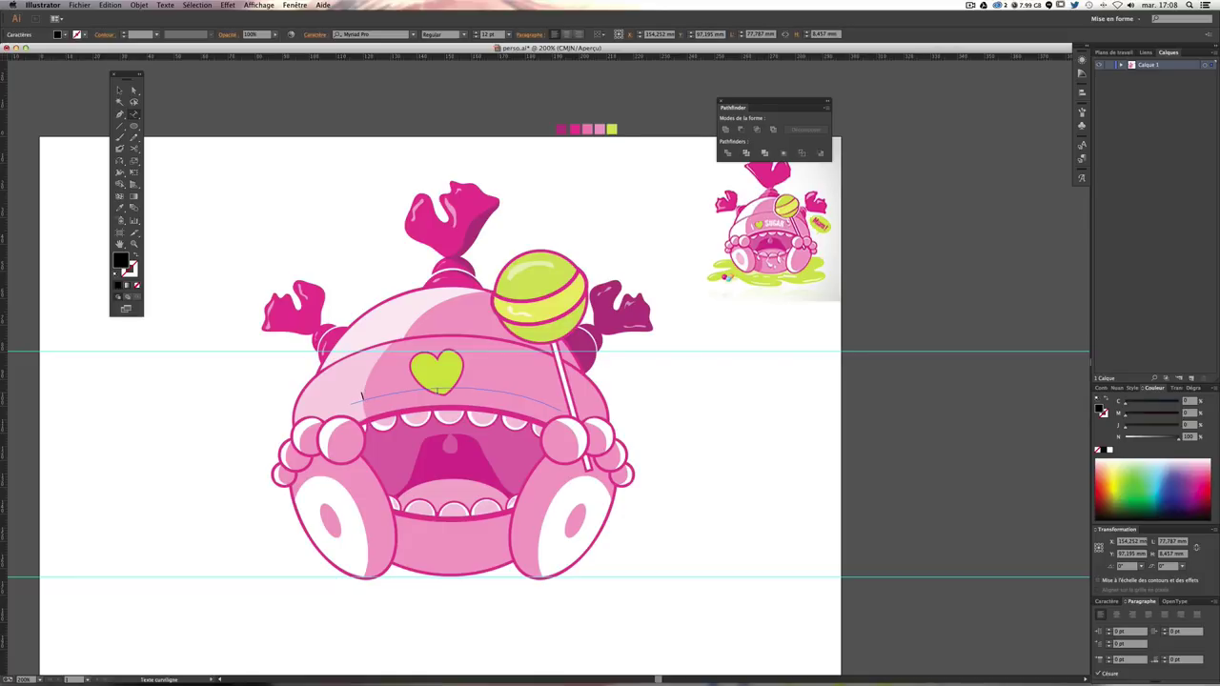
pyautogui.write('SUGAR')
# Step: Set the curved text to Helvetica Bold at 60 pt
pyautogui.click(120, 90)
pyautogui.hotkey('ctrl', 't')
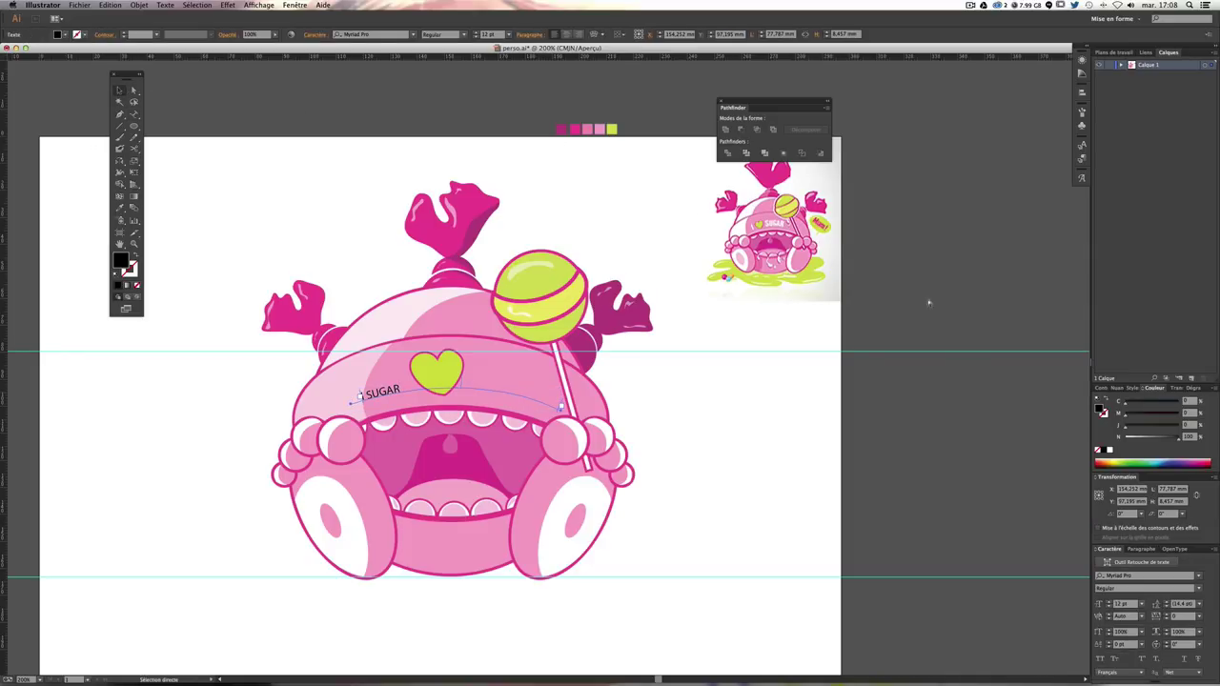
pyautogui.click(1163, 577)
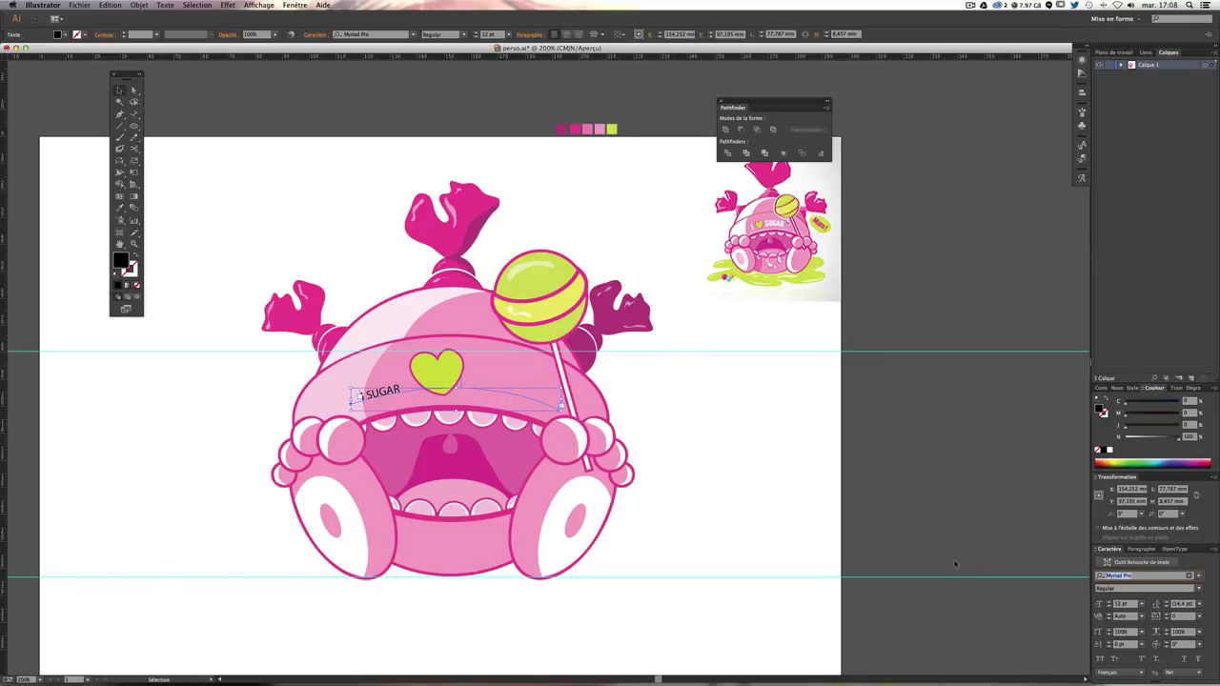
pyautogui.write('hel')
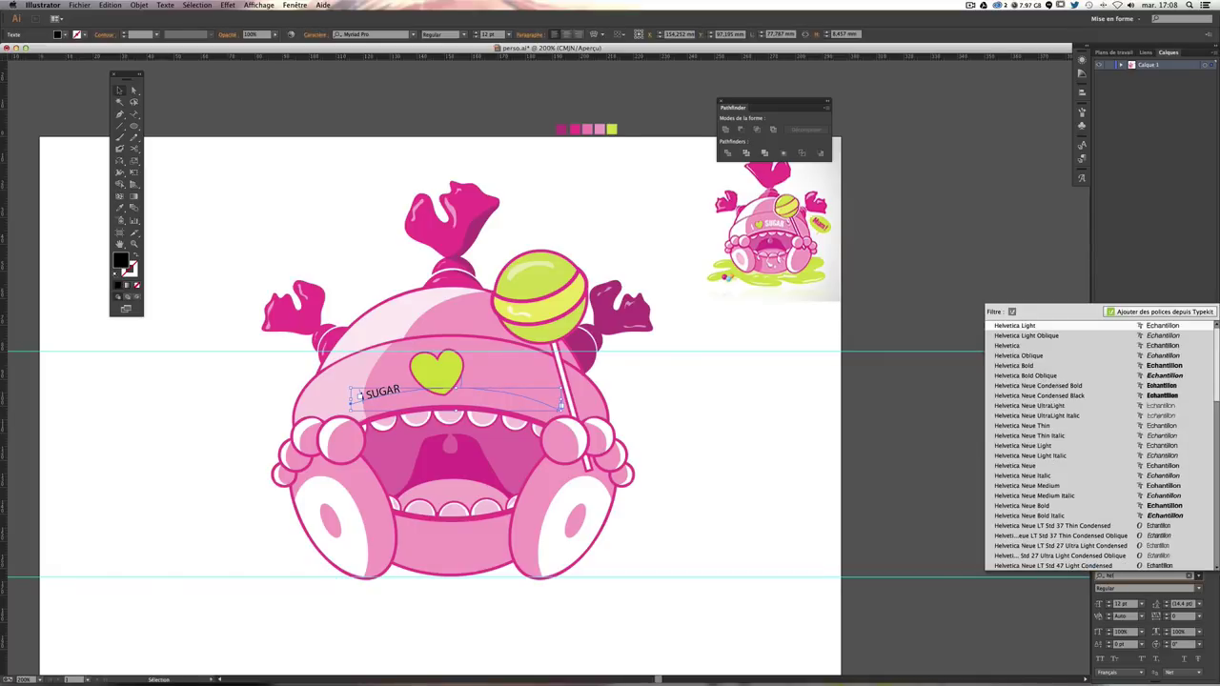
pyautogui.click(1050, 347)
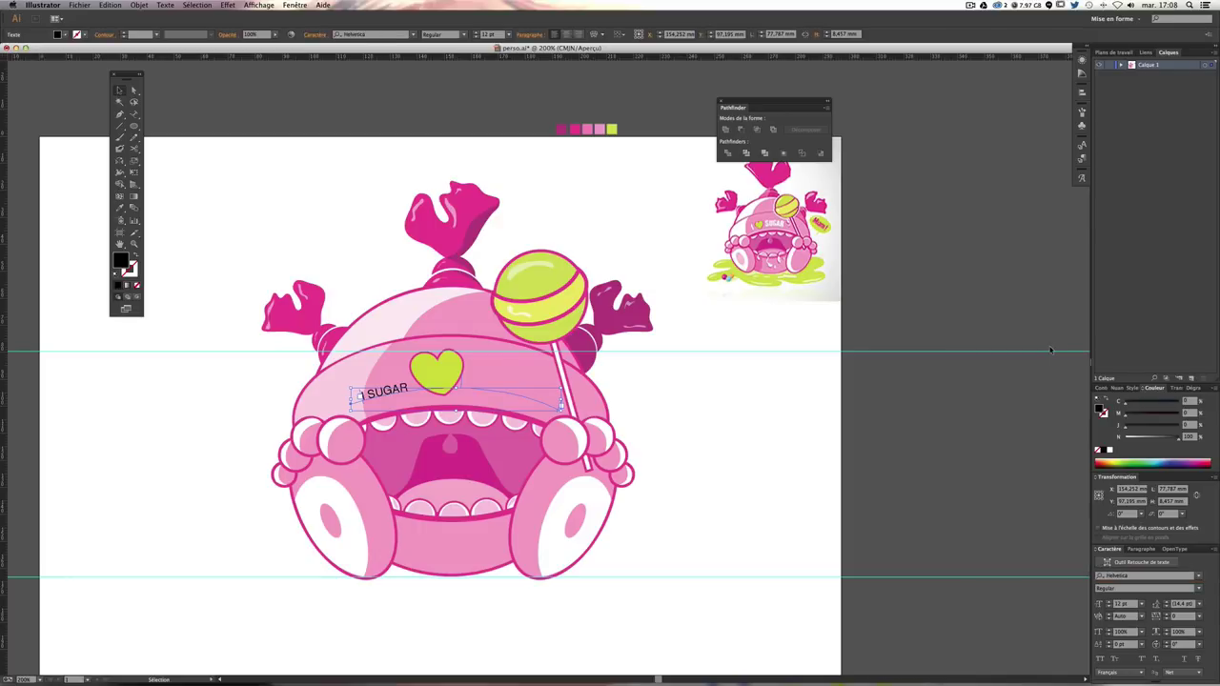
pyautogui.click(1197, 588)
pyautogui.click(1150, 639)
pyautogui.click(1126, 604)
pyautogui.write('6')
pyautogui.write('0')
pyautogui.press('Return')
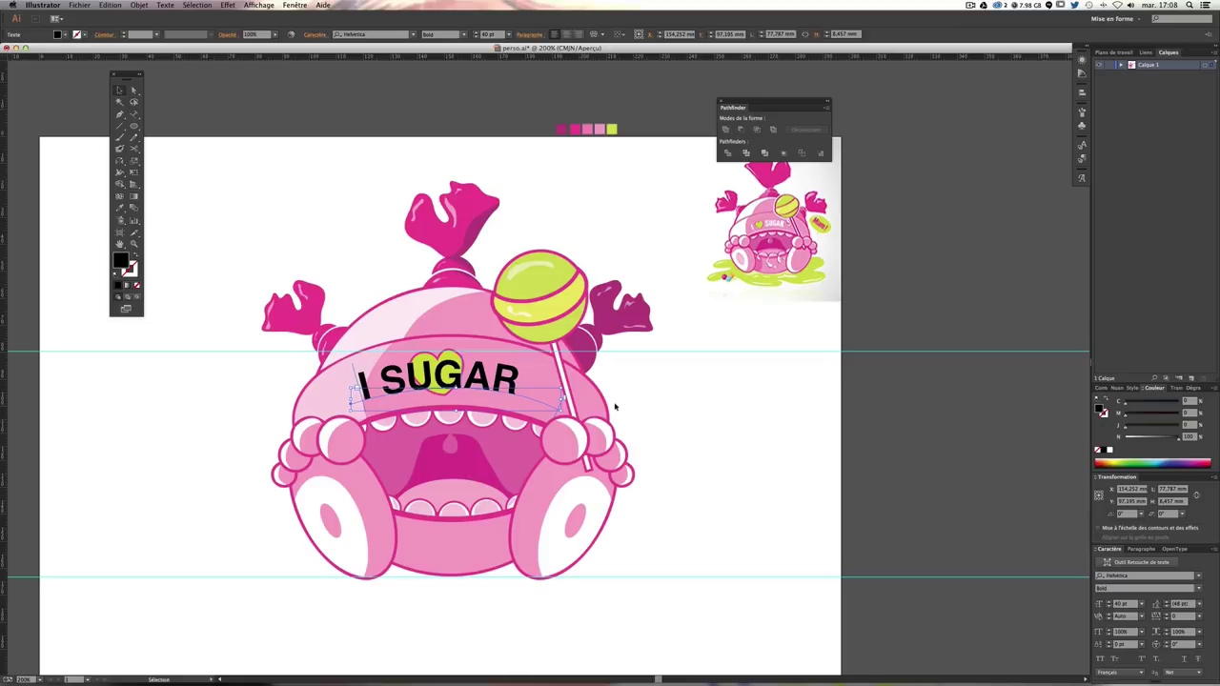
# Step: Widen the gap between I and SUGAR and move the heart into it
pyautogui.hotkey('alt', 'Right')
pyautogui.hotkey('alt', 'Right')
pyautogui.hotkey('alt', 'Right')
pyautogui.hotkey('alt', 'Right')
pyautogui.hotkey('alt', 'Right')
pyautogui.hotkey('alt', 'Right')
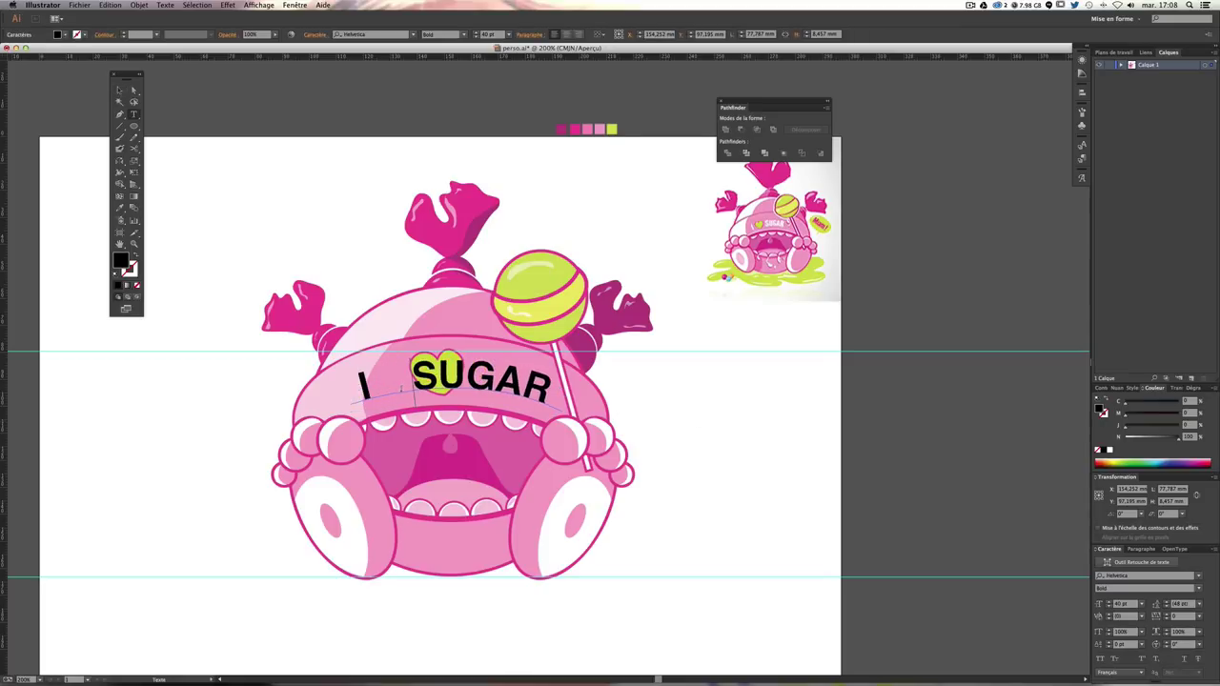
pyautogui.press('Escape')
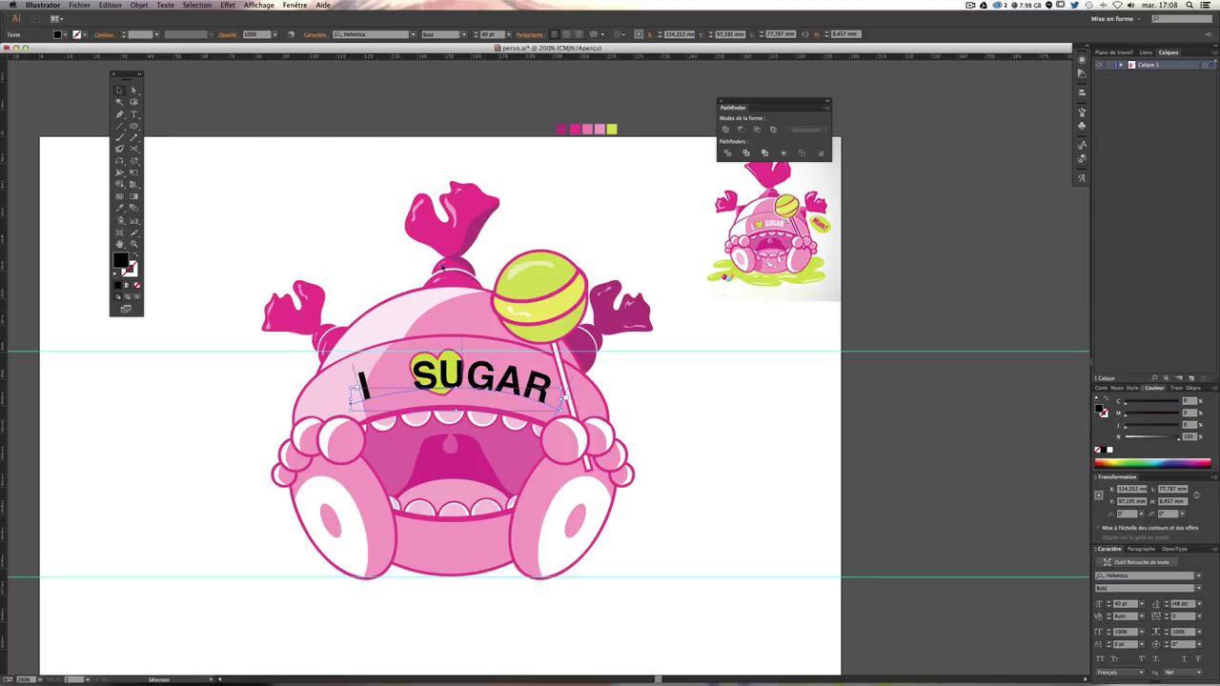
pyautogui.moveTo(426, 358); pyautogui.dragTo(392, 363)
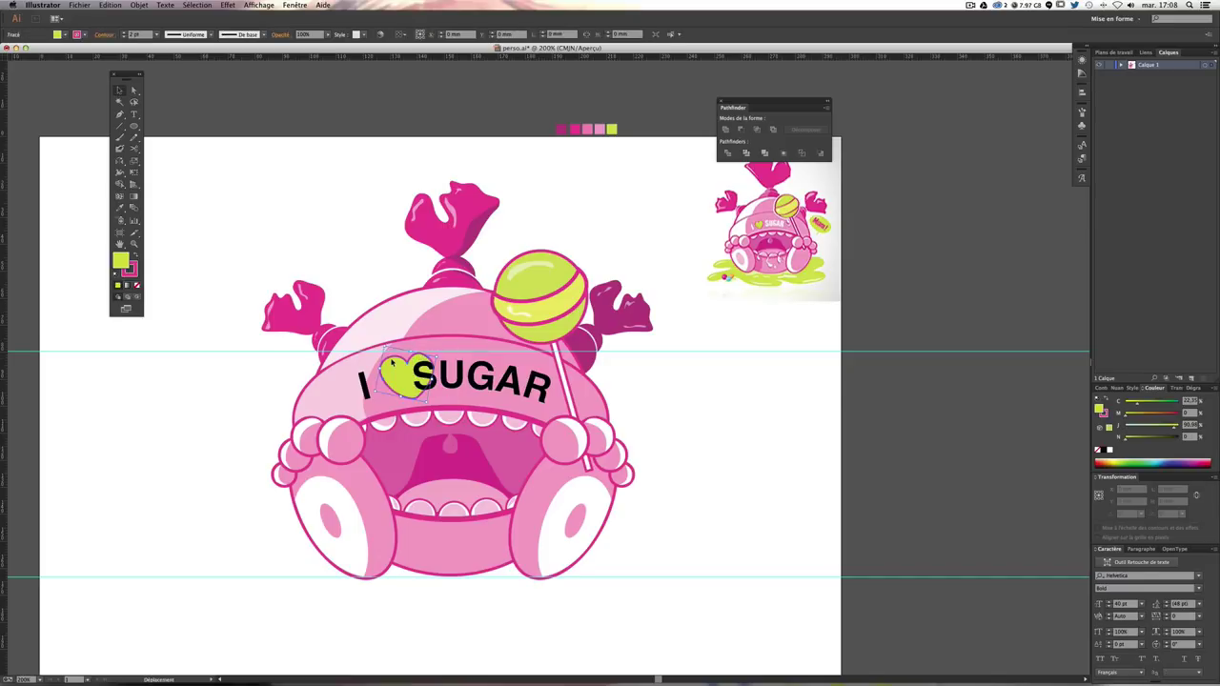
# Step: Reduce the I SUGAR text to 35 pt and adjust the spacing before SUGAR
pyautogui.click(498, 386)
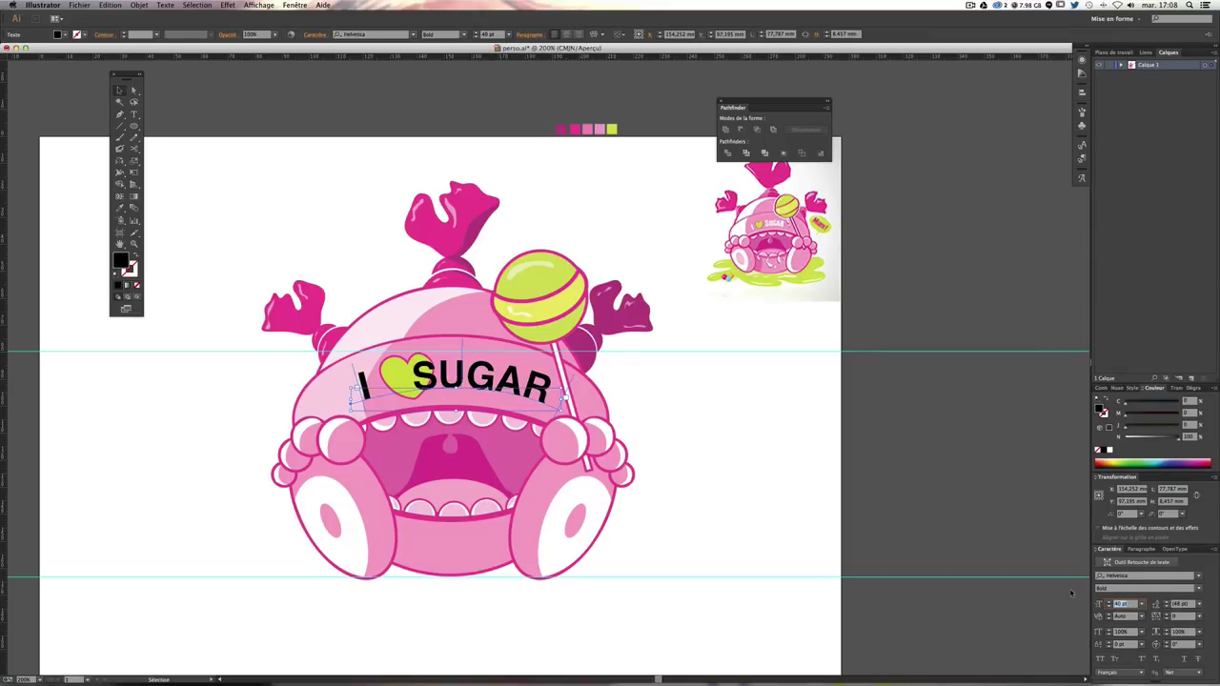
pyautogui.write('35')
pyautogui.press('Return')
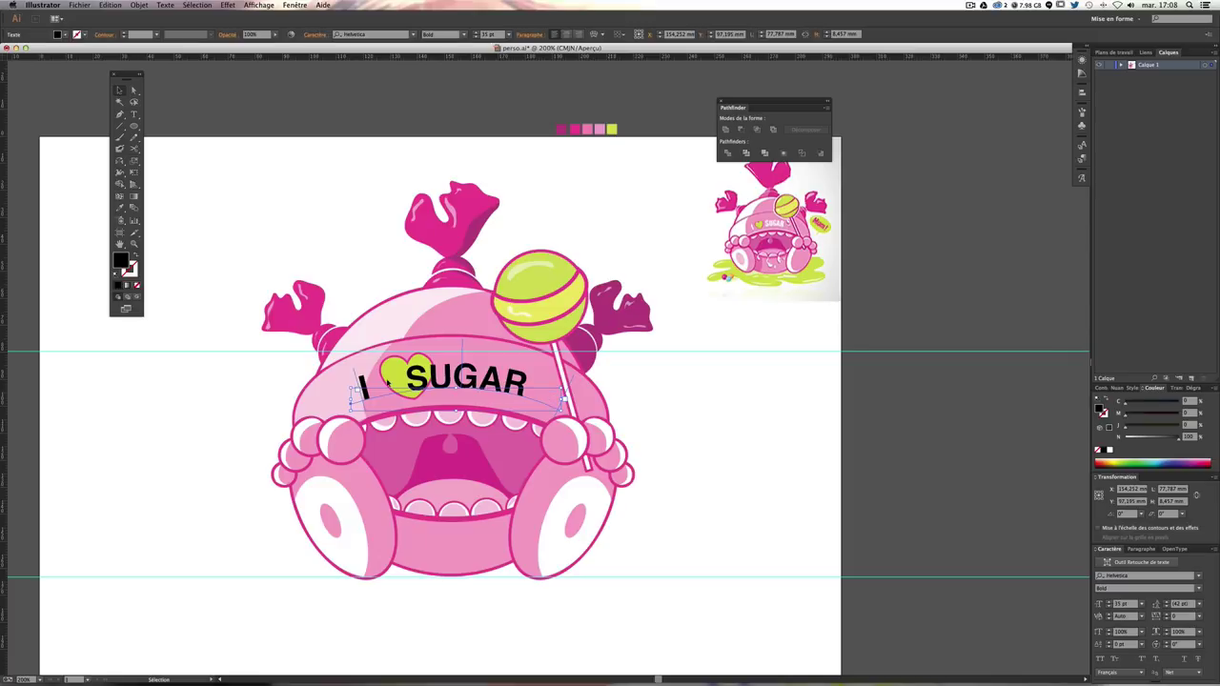
pyautogui.doubleClick(396, 381)
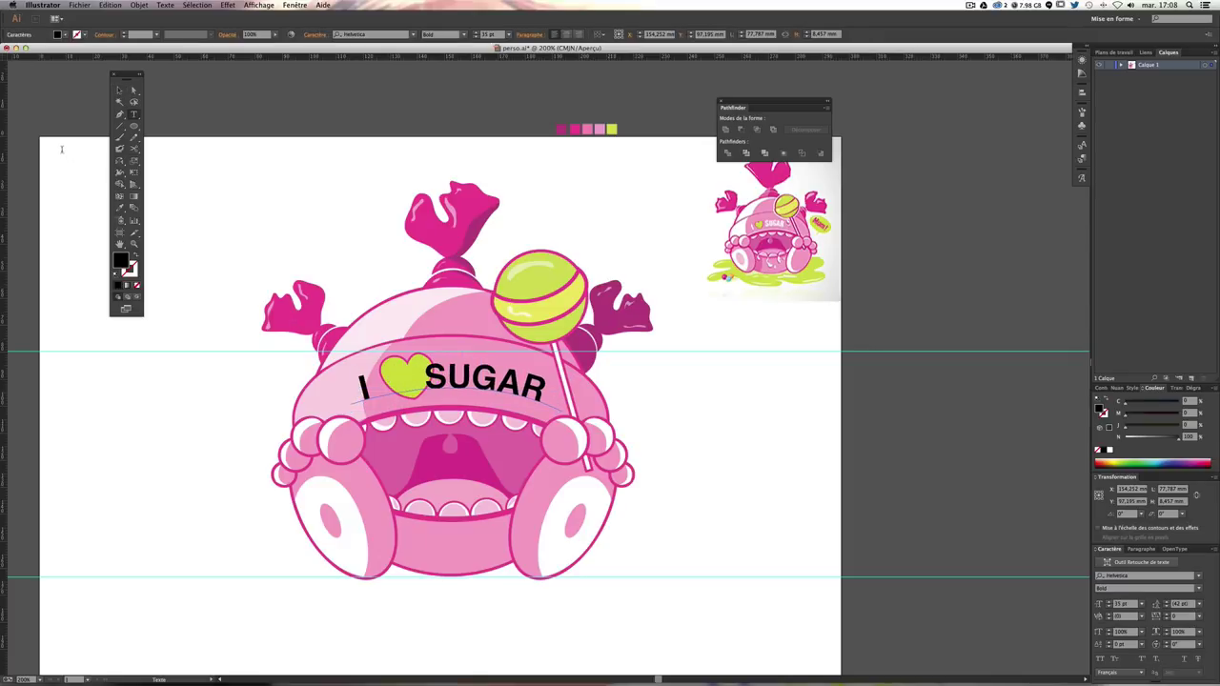
pyautogui.click(119, 90)
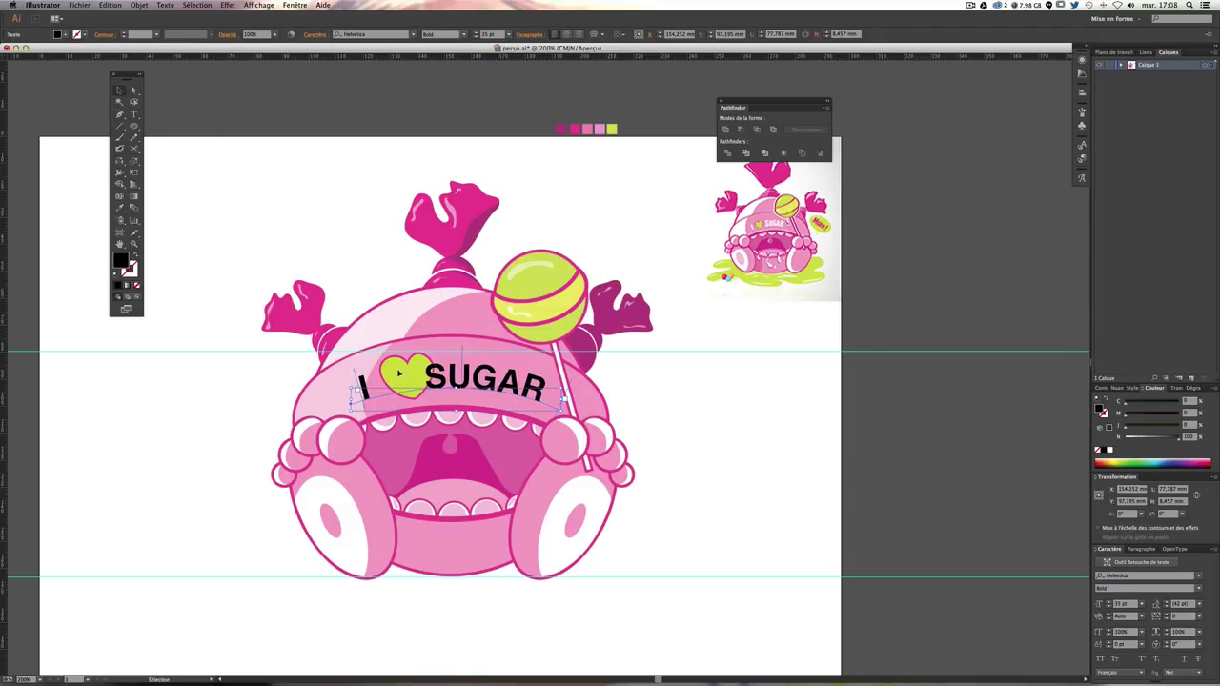
# Step: Tilt the green heart slightly, nudge it left, and shift the I ♥ SUGAR group into place
pyautogui.click(285, 320)
pyautogui.click(401, 378)
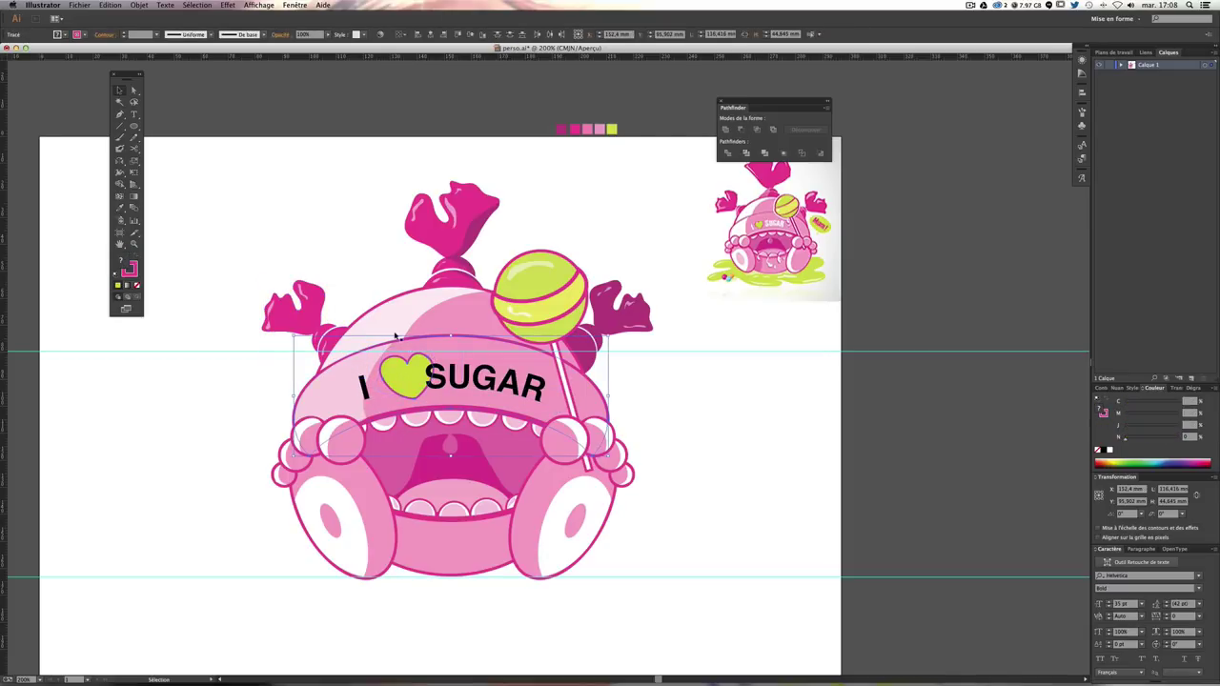
pyautogui.moveTo(397, 337)
pyautogui.mouseDown()
pyautogui.moveTo(396, 365)
pyautogui.moveTo(443, 365)
pyautogui.mouseUp()
pyautogui.keyDown('shift'); pyautogui.click(452, 360); pyautogui.keyUp('shift')
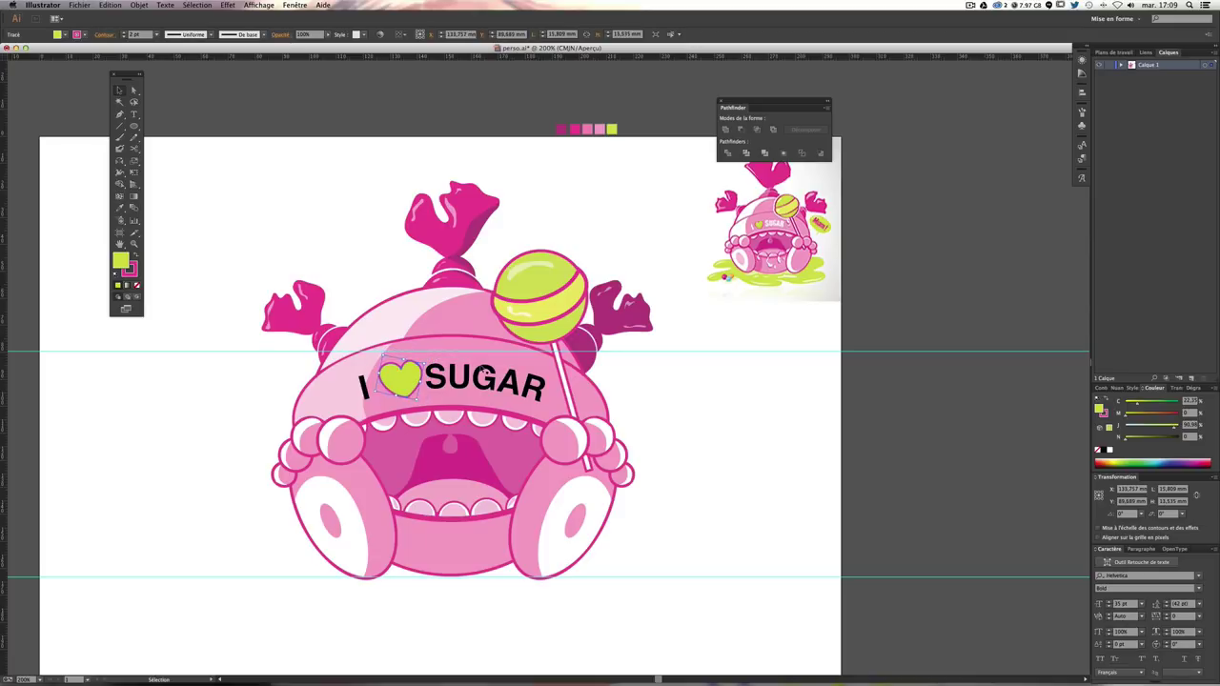
pyautogui.press('Left')
pyautogui.press('Left')
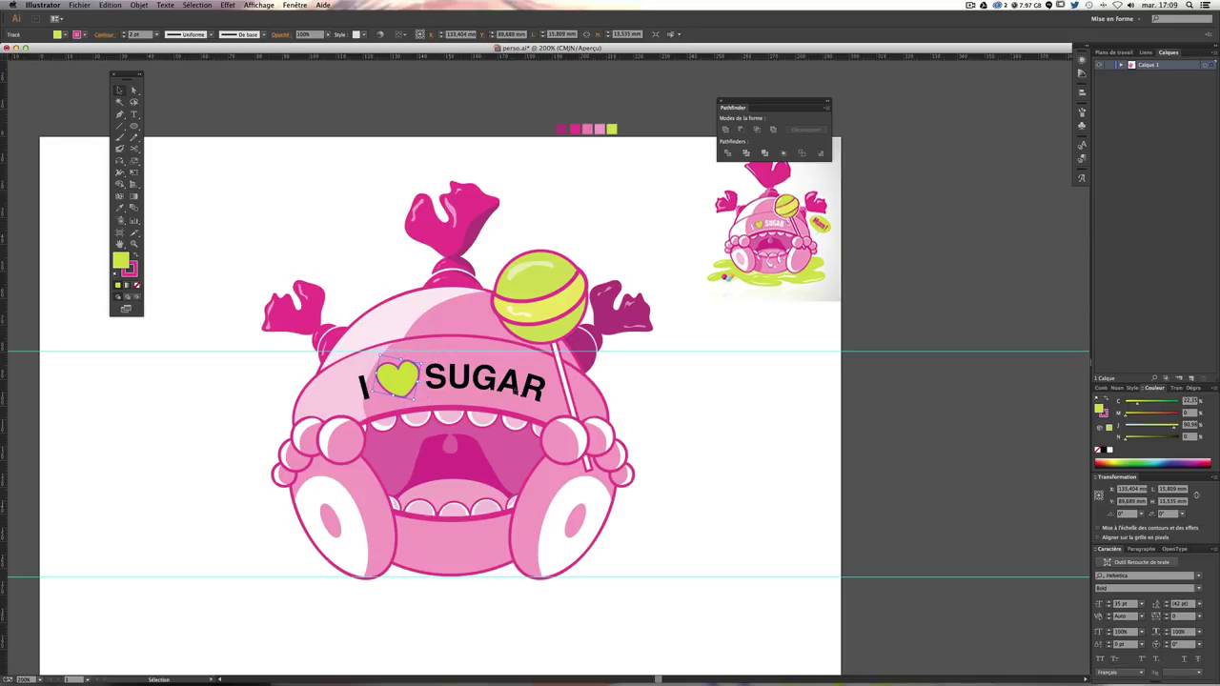
pyautogui.press('Left')
pyautogui.press('Left')
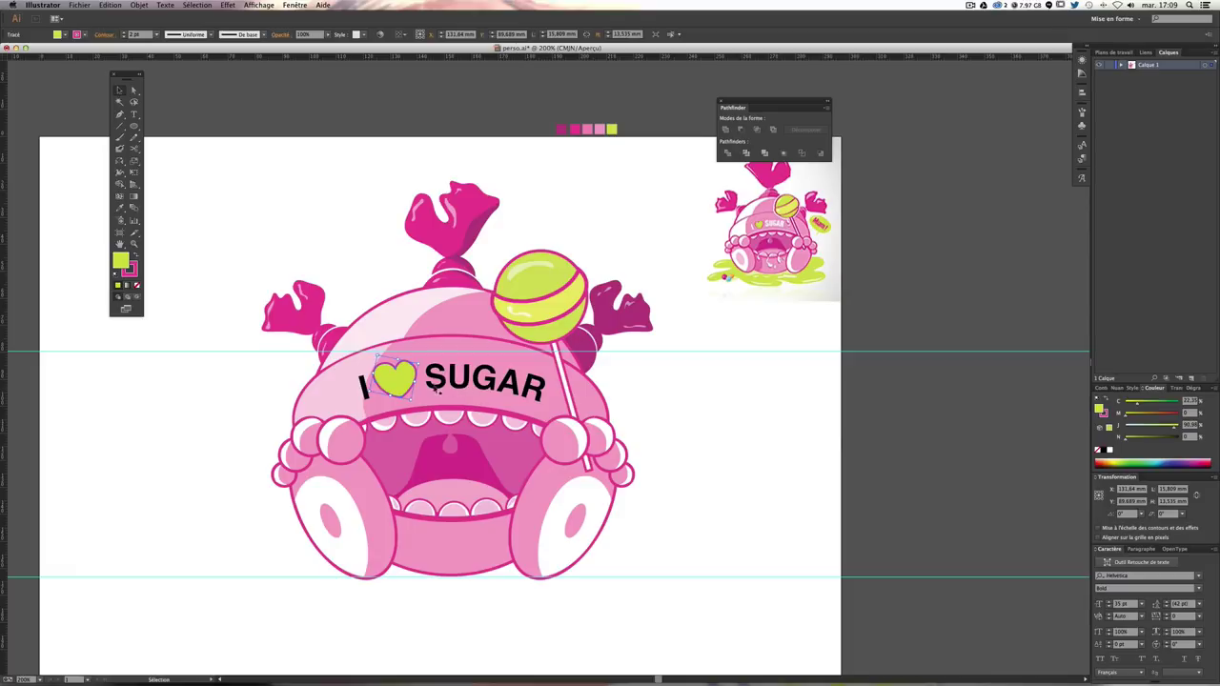
pyautogui.click(473, 383)
pyautogui.press('Left')
pyautogui.press('Left')
pyautogui.press('Left')
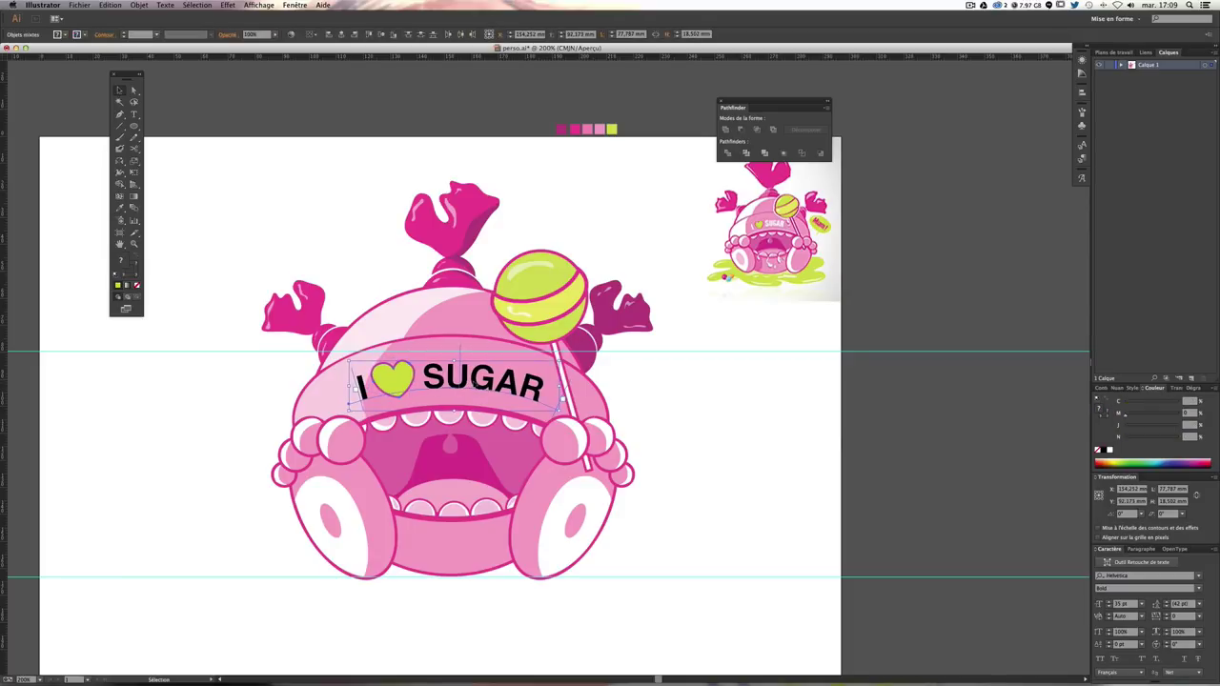
pyautogui.press('Left')
pyautogui.press('Left')
pyautogui.press('Left')
pyautogui.press('Left')
pyautogui.press('Left')
pyautogui.press('Left')
pyautogui.press('Left')
pyautogui.press('Right')
pyautogui.press('Right')
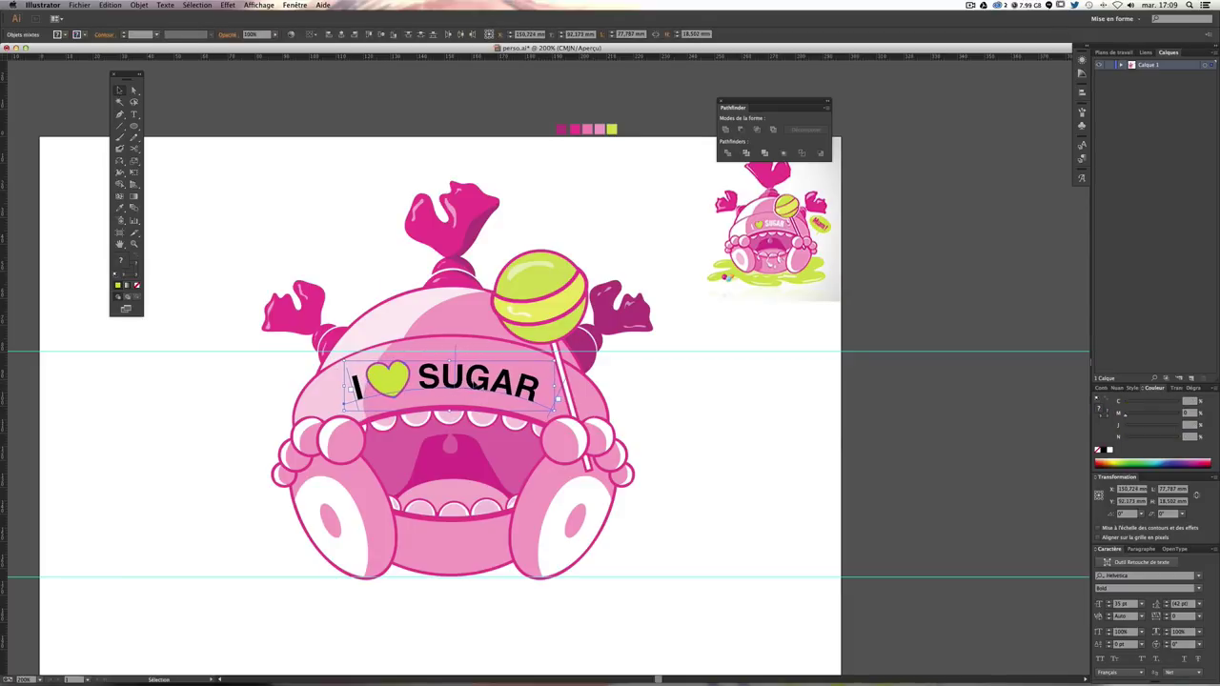
# Step: Make the I SUGAR lettering white
pyautogui.click(476, 381)
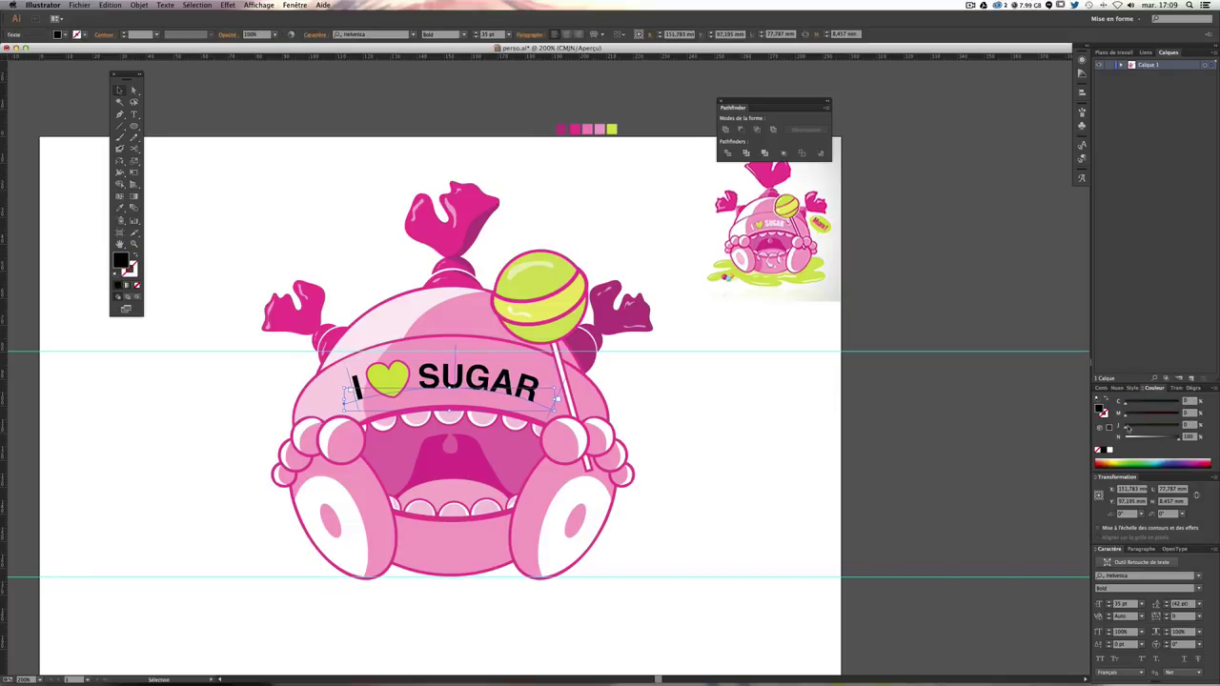
pyautogui.click(1111, 450)
pyautogui.click(800, 455)
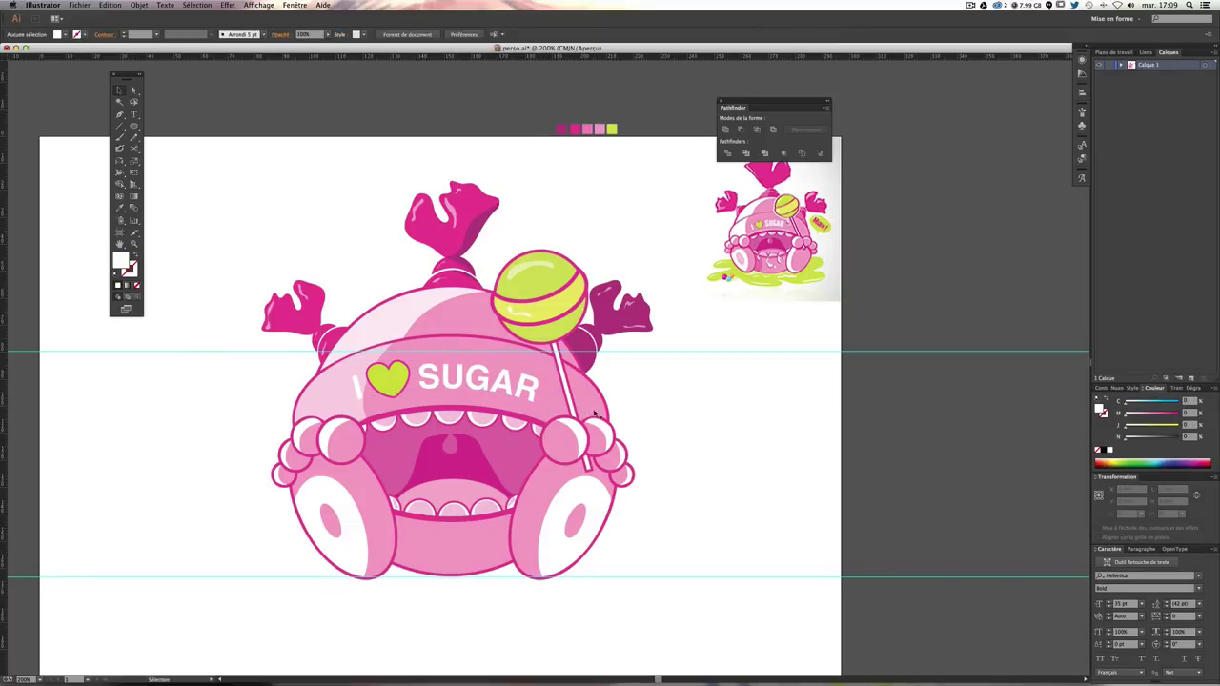
# Step: Fill the inner mouth shape with a darker magenta sampled by the Eyedropper
pyautogui.scroll(-1, 612, 421)
pyautogui.scroll(-1, 613, 421)
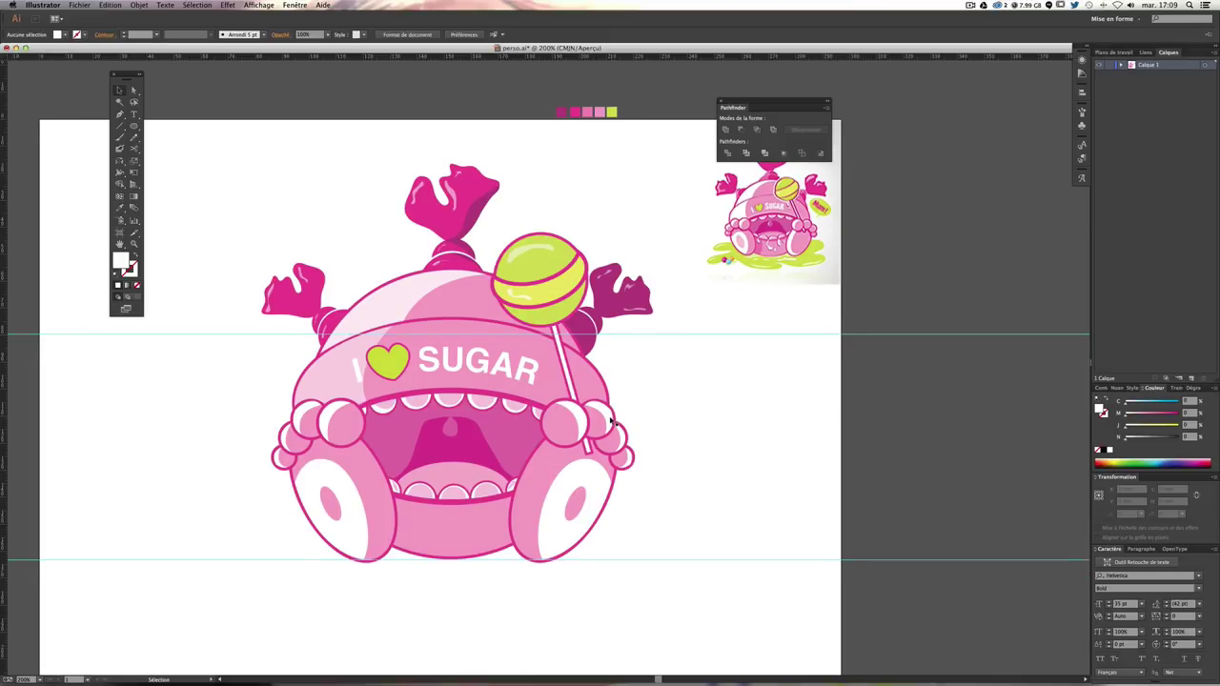
pyautogui.scroll(-1, 613, 421)
pyautogui.scroll(-1, 523, 353)
pyautogui.scroll(1, 515, 346)
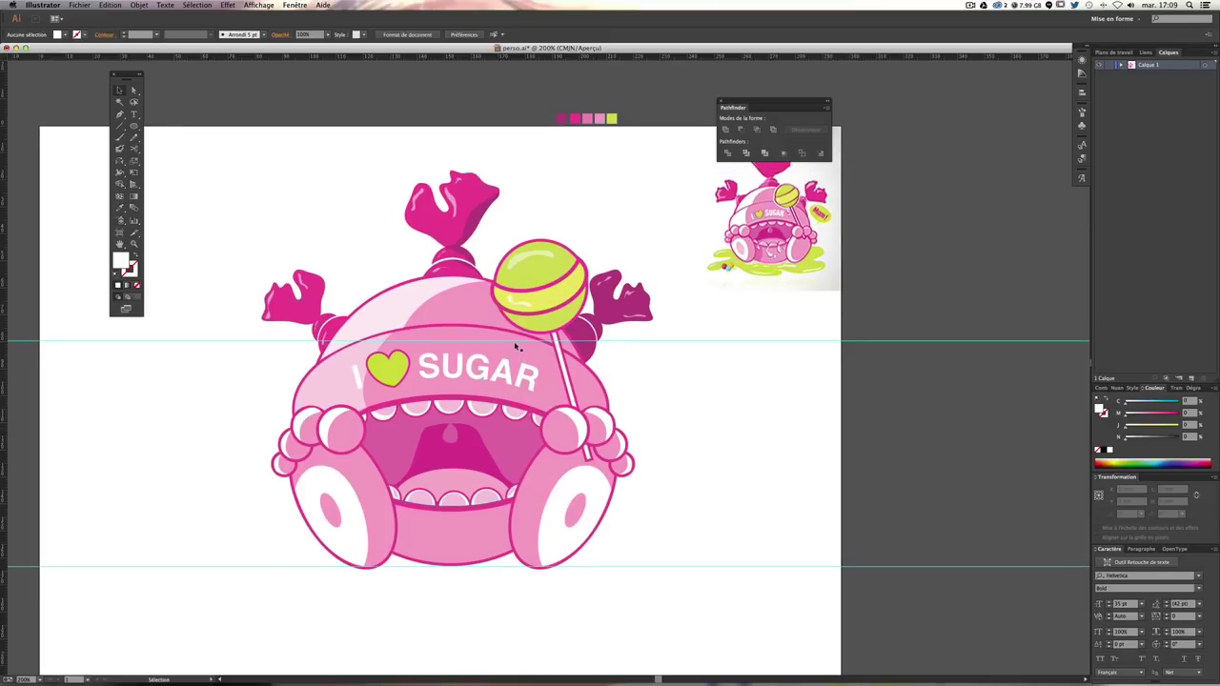
pyautogui.scroll(2, 620, 367)
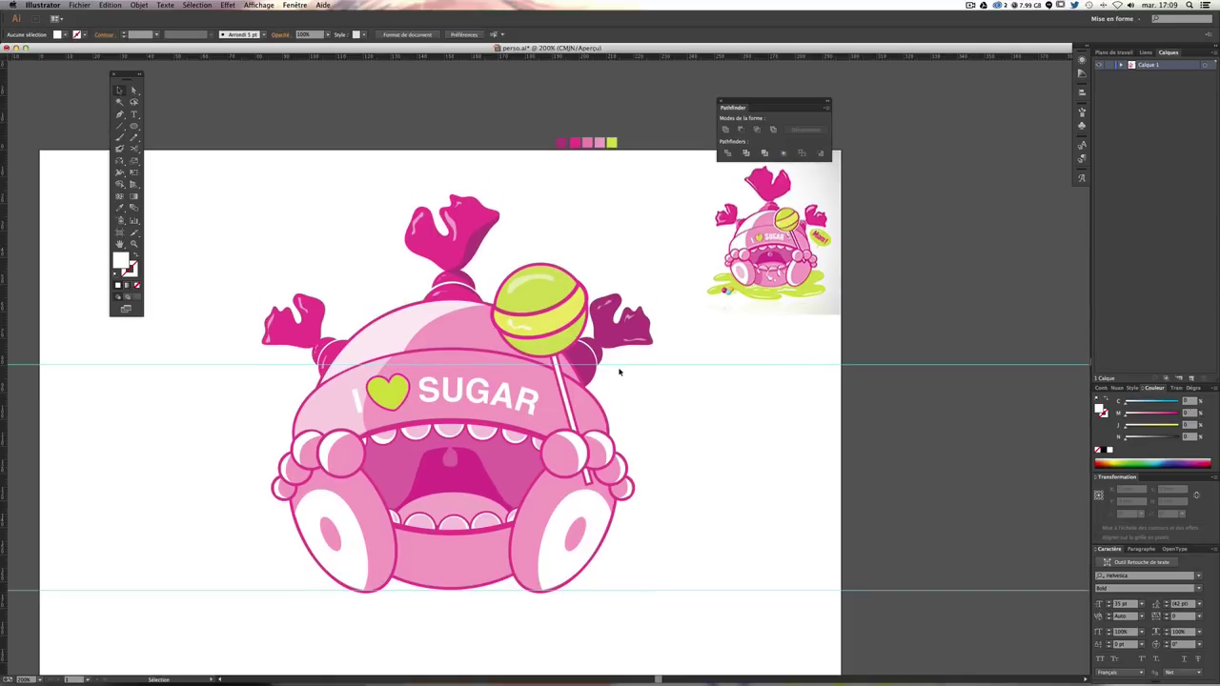
pyautogui.scroll(1, 634, 373)
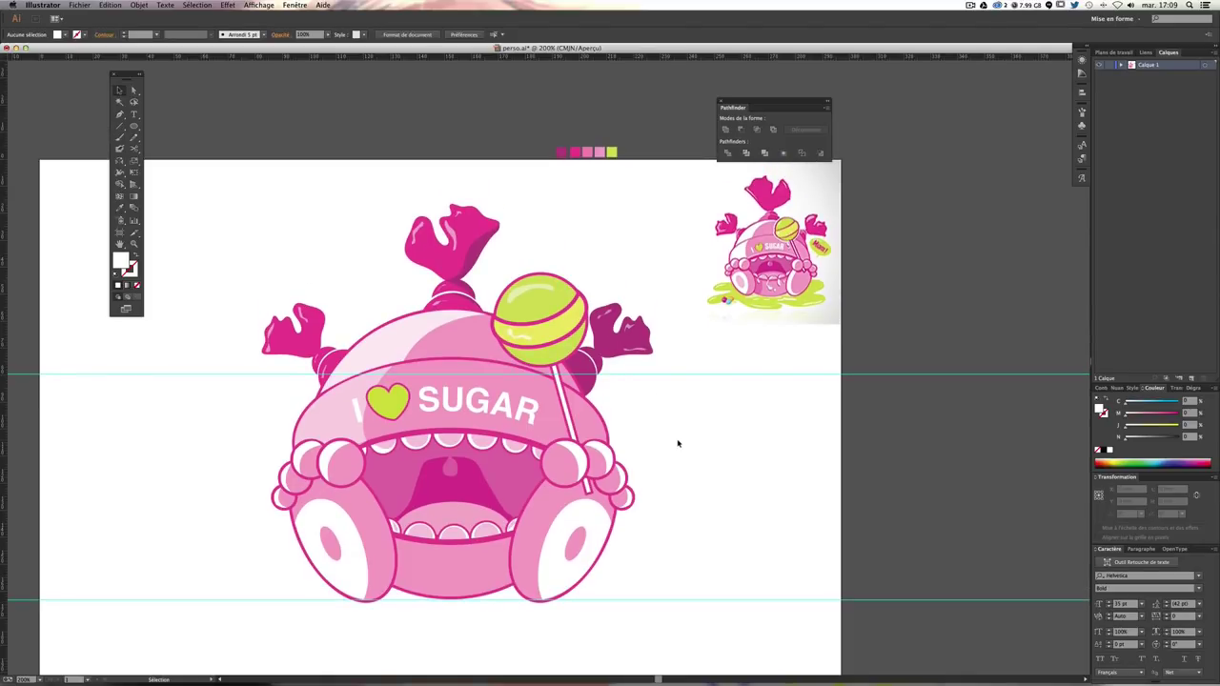
pyautogui.click(448, 487)
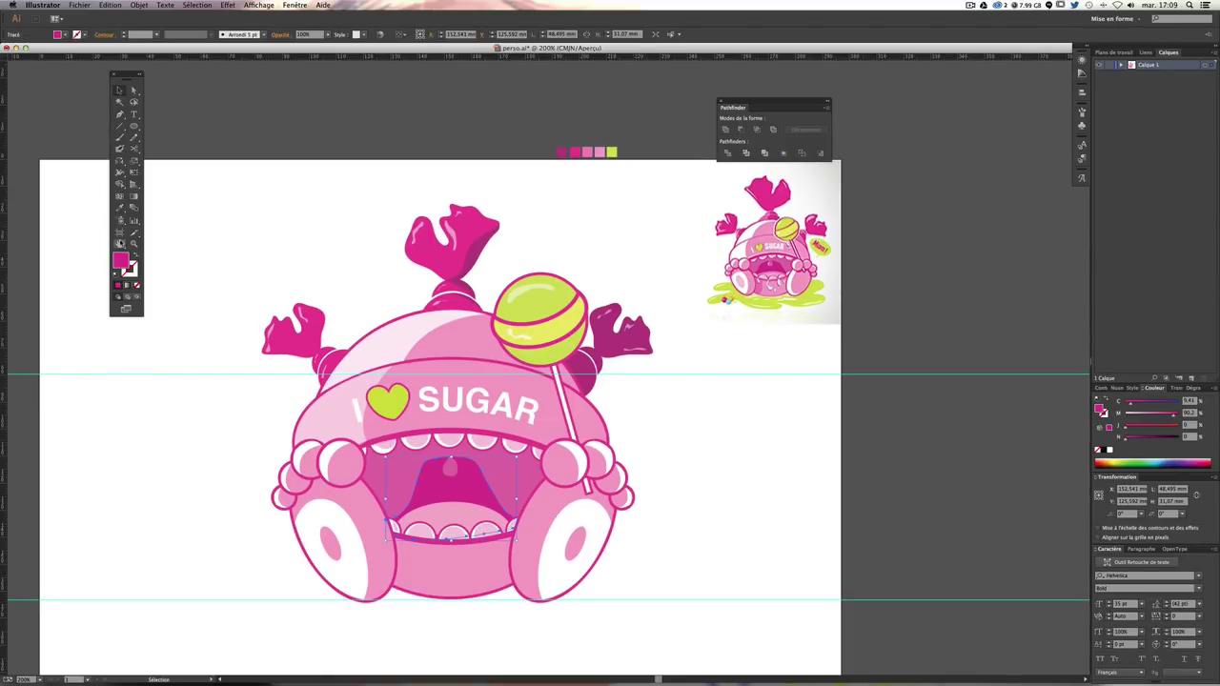
pyautogui.click(120, 209)
pyautogui.click(615, 333)
pyautogui.press('super+shift+a')
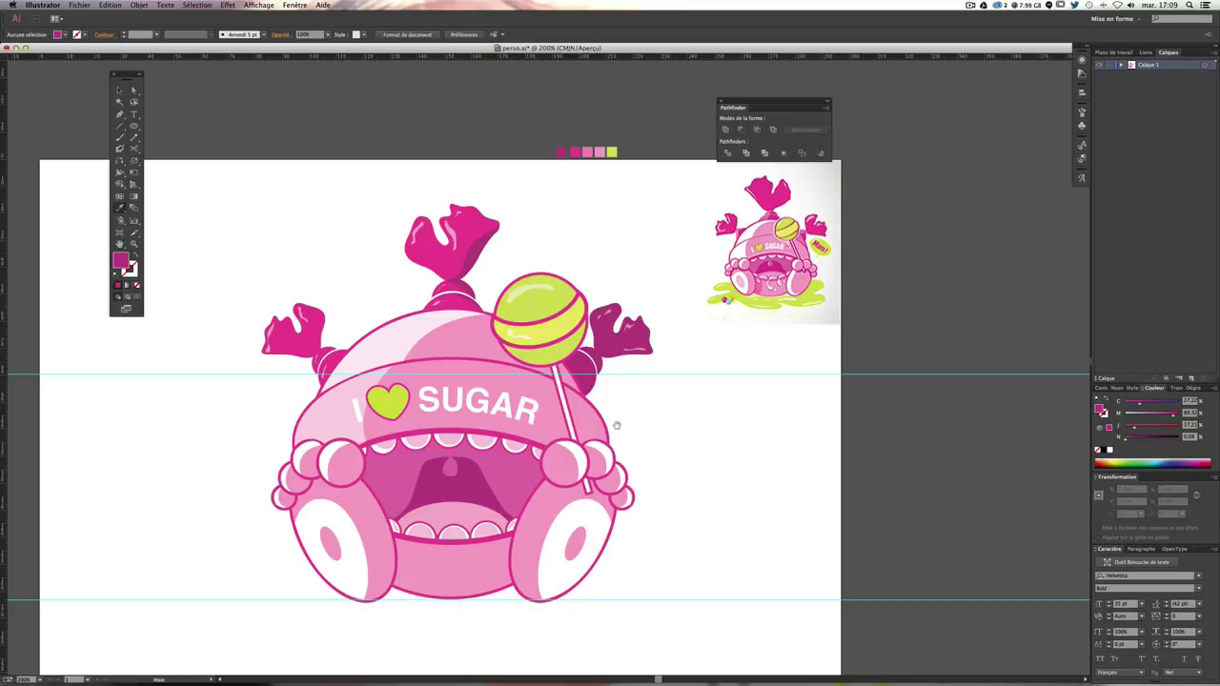
# Step: Pan the artwork and zoom in to 300% on the monster
pyautogui.moveTo(615, 428)
pyautogui.mouseDown()
pyautogui.moveTo(603, 350)
pyautogui.moveTo(607, 404)
pyautogui.mouseUp()
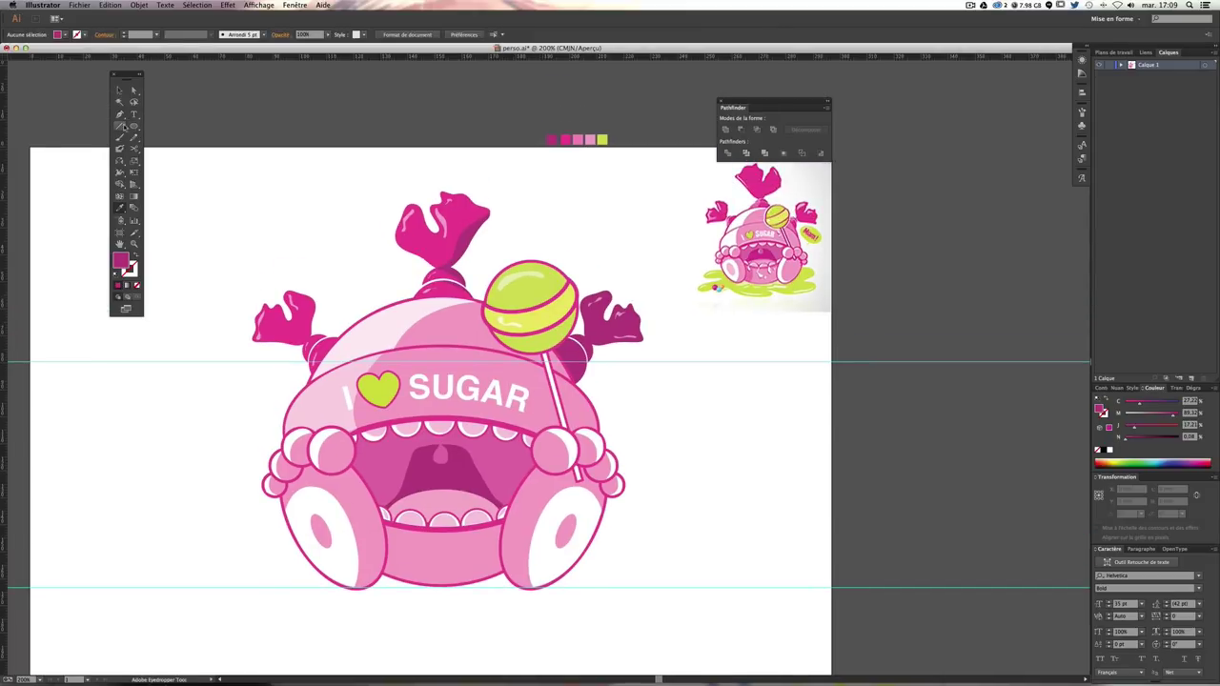
pyautogui.click(119, 90)
pyautogui.scroll(2, 558, 253)
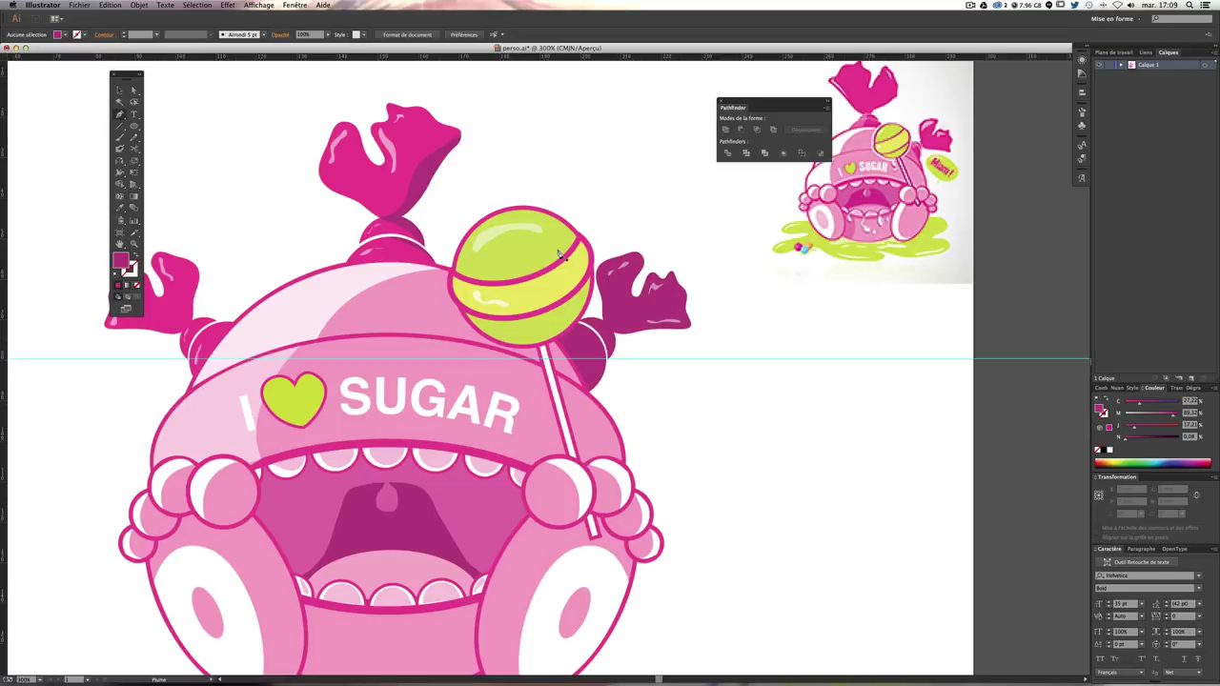
pyautogui.scroll(-3, 560, 277)
pyautogui.press('p')
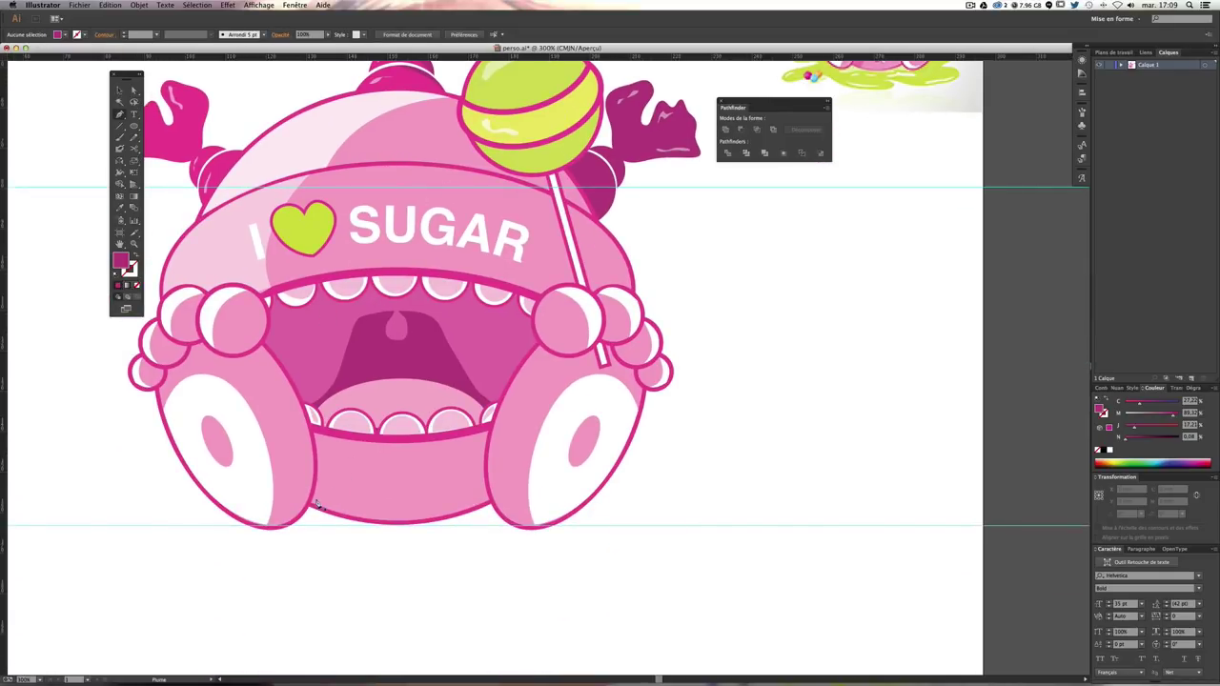
pyautogui.scroll(3, 317, 503)
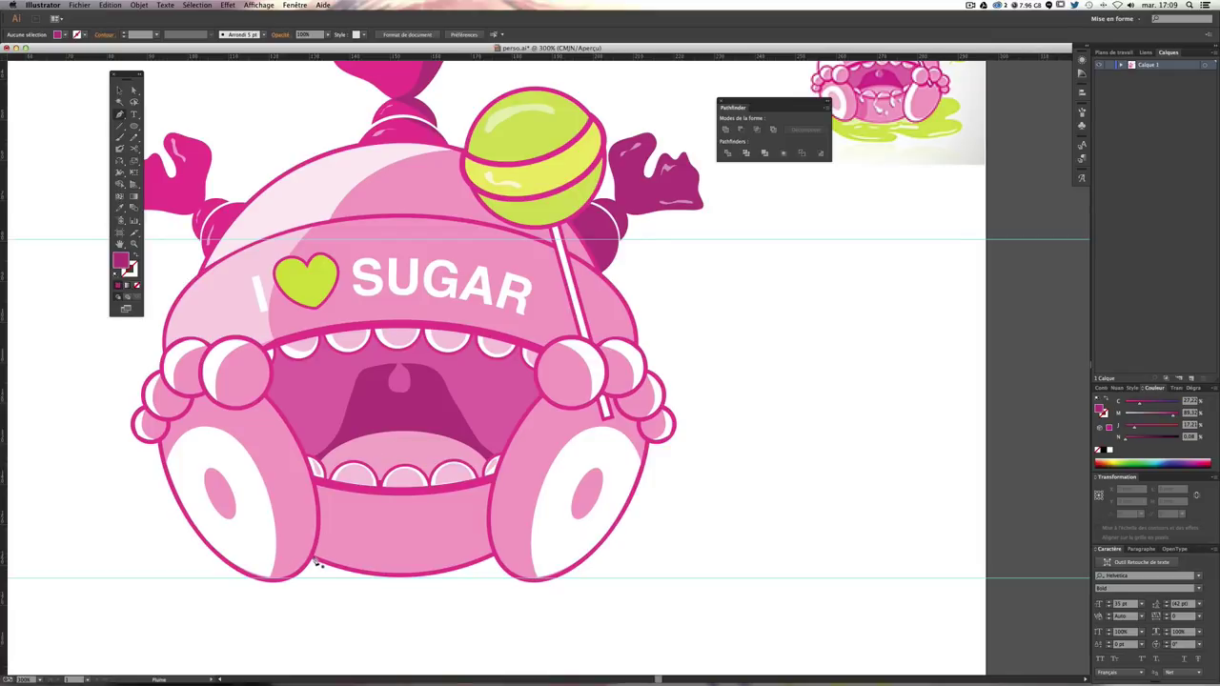
# Step: Draw a dark magenta shading shape on the lower body beside the left wheel
pyautogui.click(312, 560)
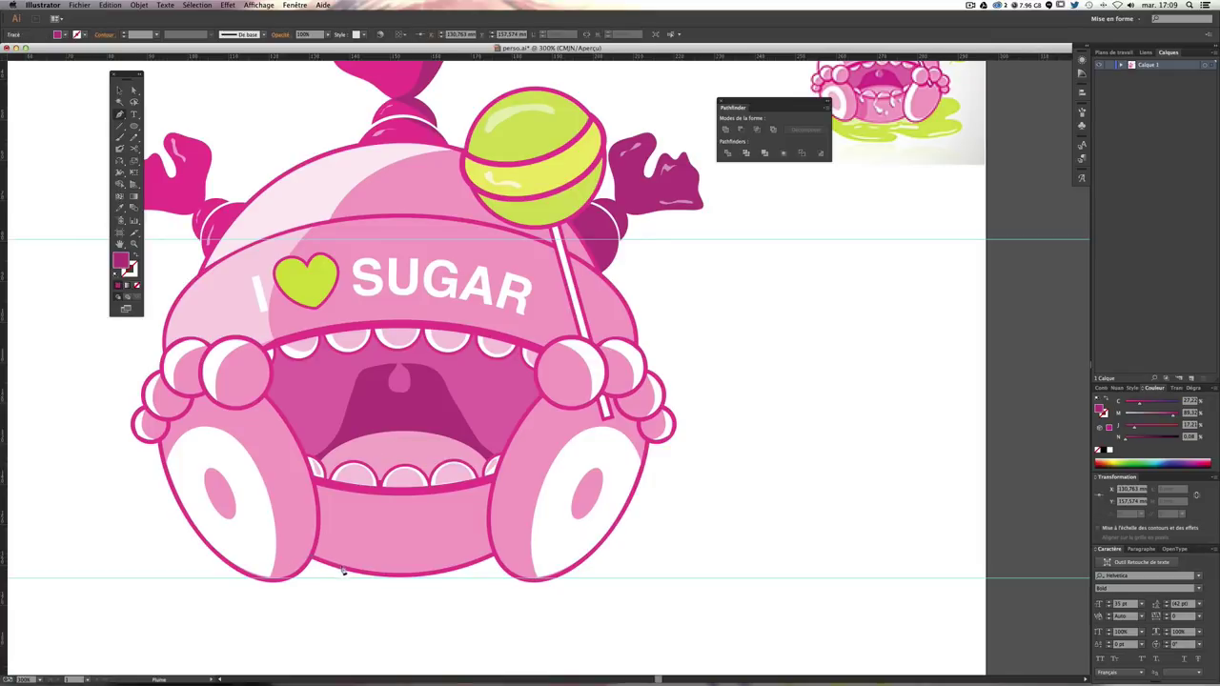
pyautogui.click(349, 569)
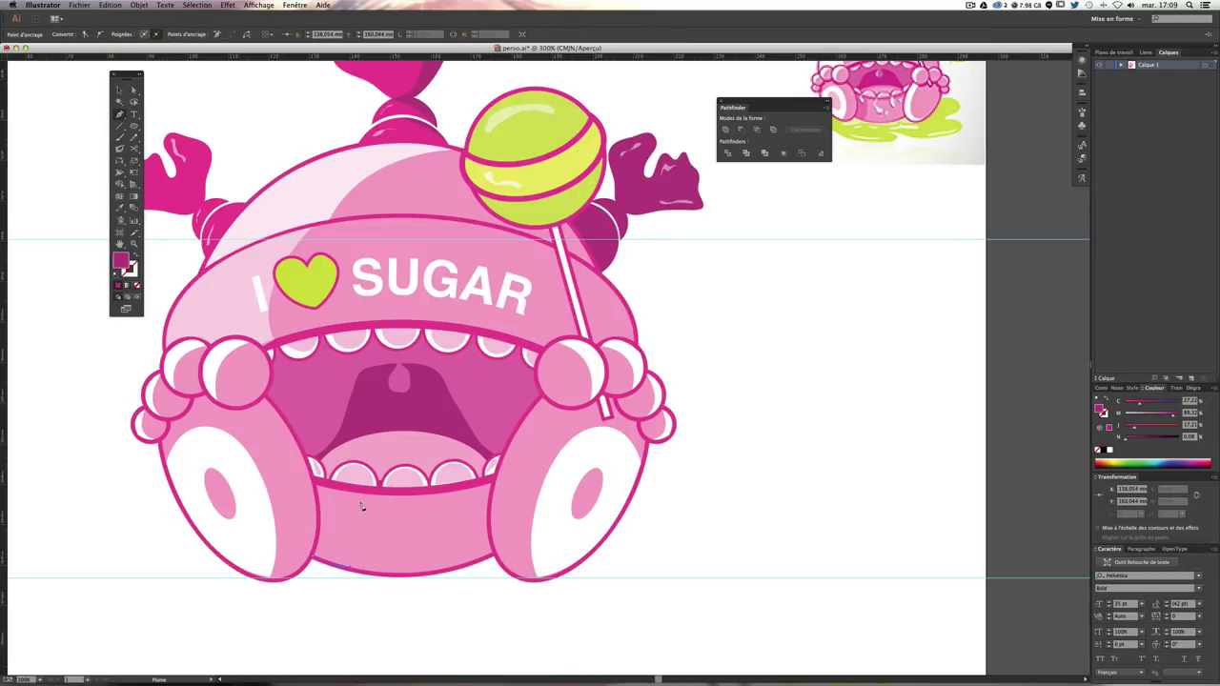
pyautogui.moveTo(352, 497); pyautogui.dragTo(371, 526)
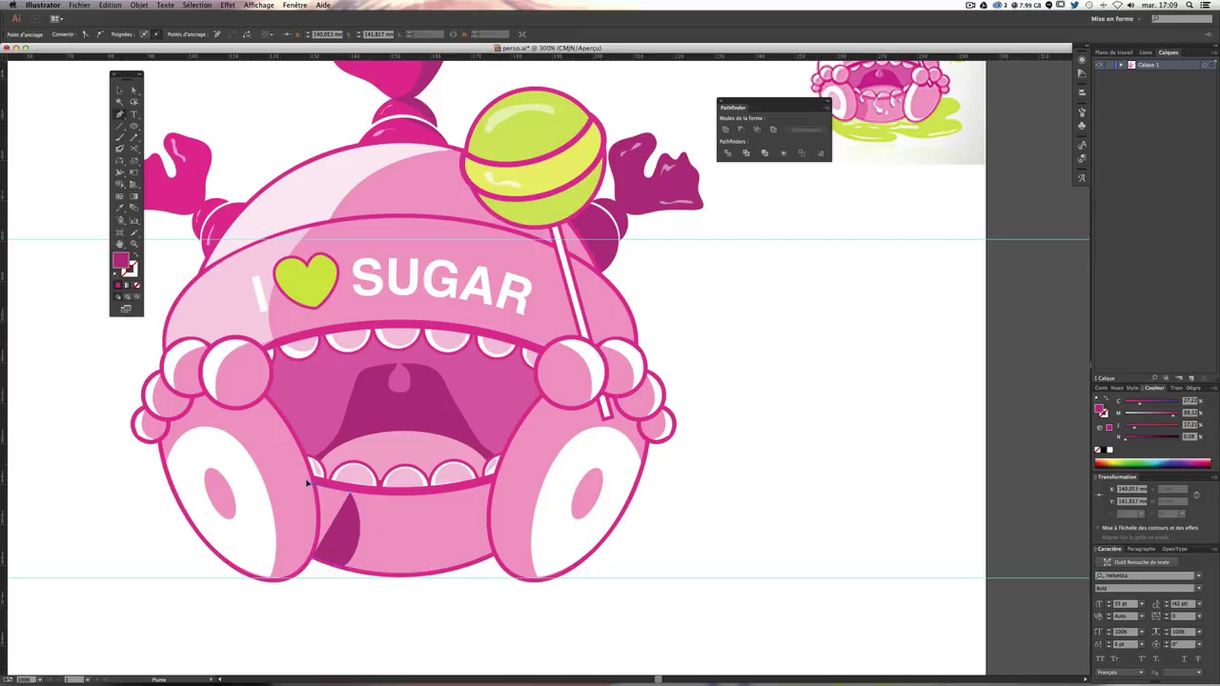
pyautogui.click(307, 482)
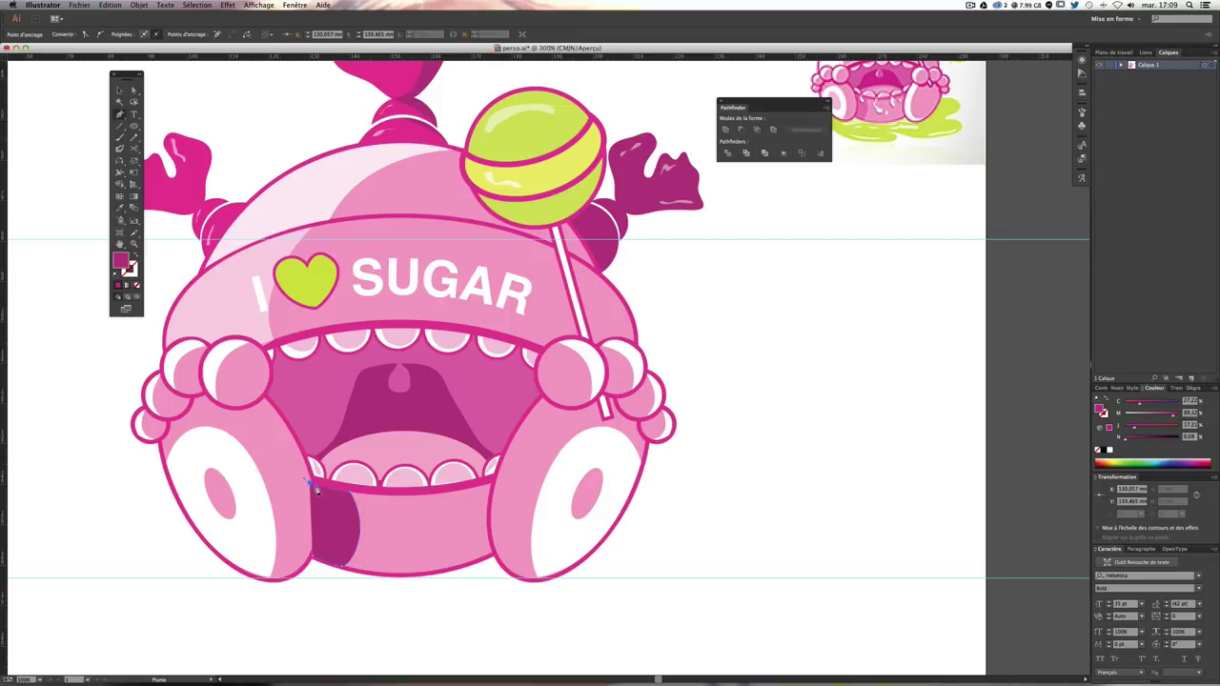
pyautogui.click(315, 560)
pyautogui.click(119, 91)
# Step: Restack the left cheek-and-wheel group via Object > Arrange, then zoom out
pyautogui.click(244, 430)
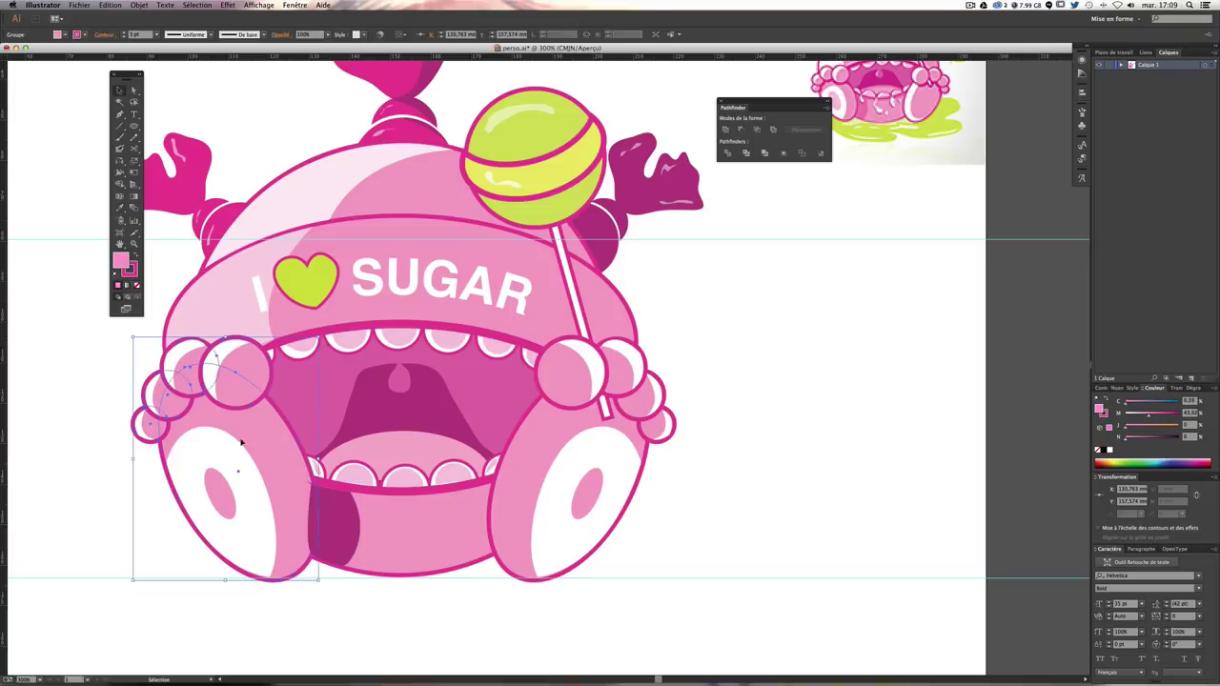
pyautogui.press('a')
pyautogui.click(220, 491)
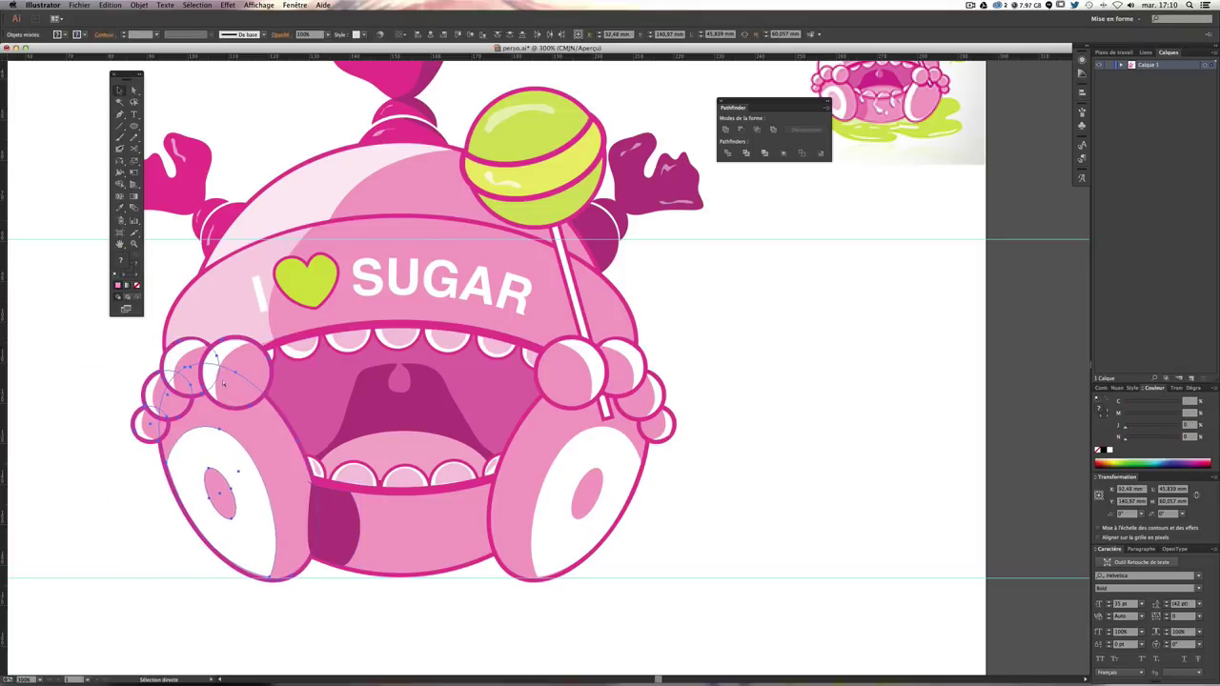
pyautogui.press('v')
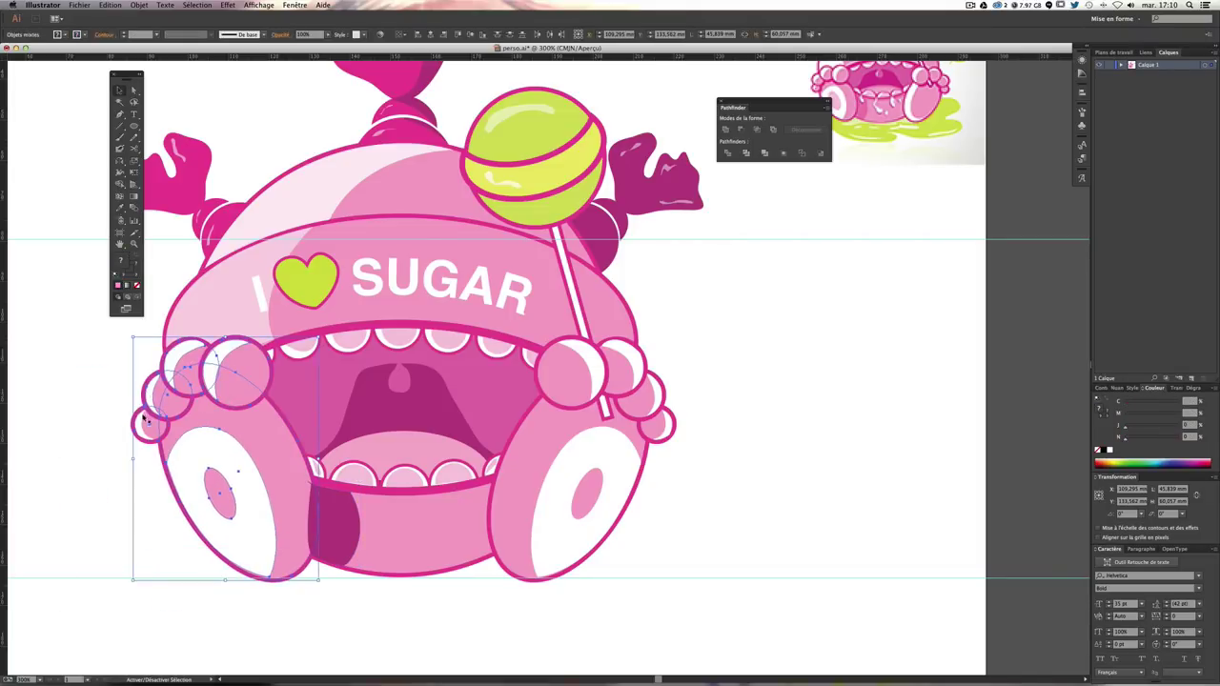
pyautogui.click(141, 428)
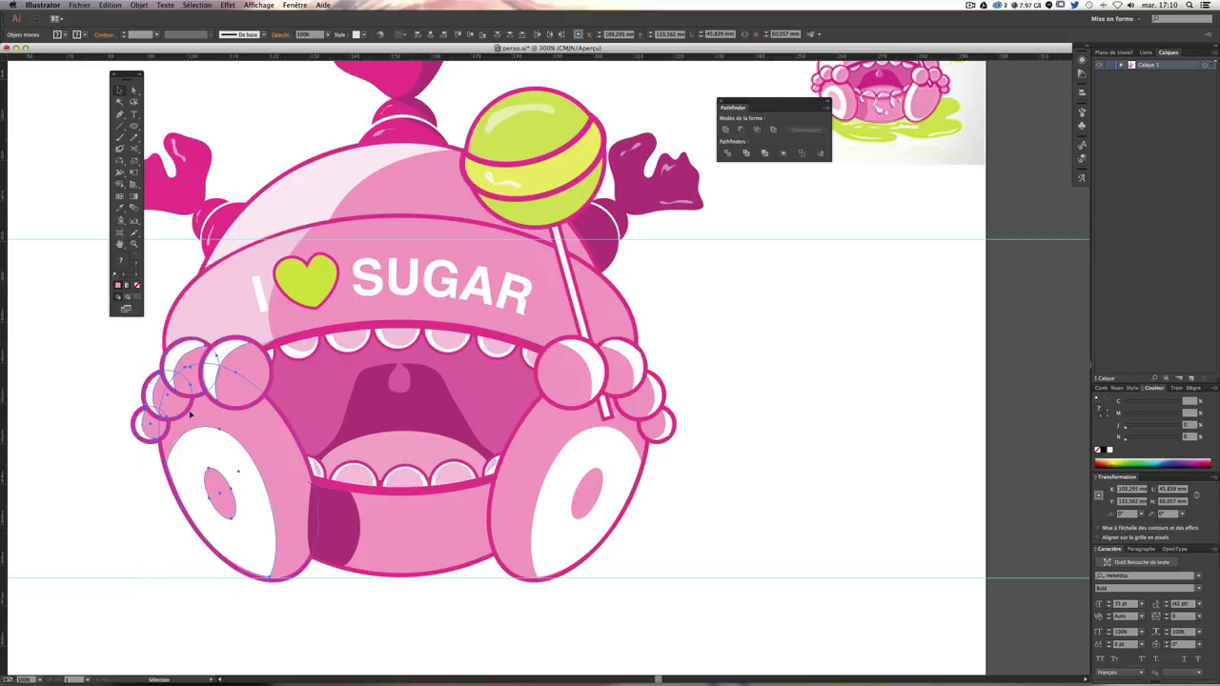
pyautogui.press('v')
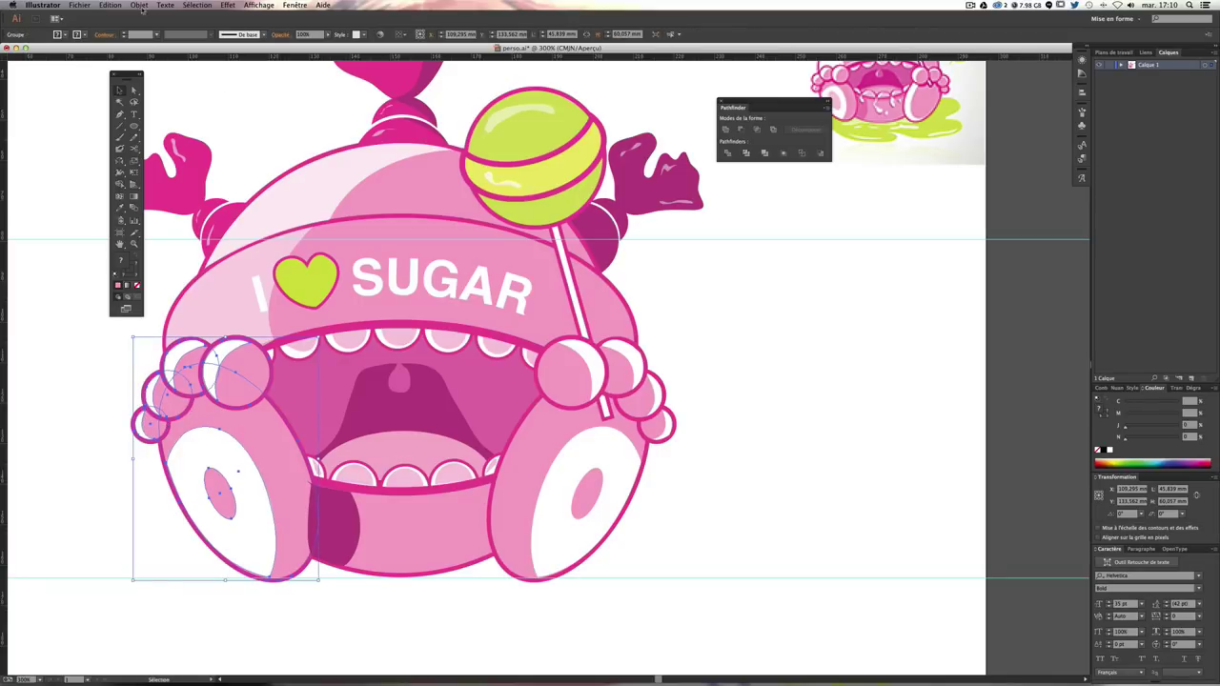
pyautogui.click(140, 6)
pyautogui.click(314, 27)
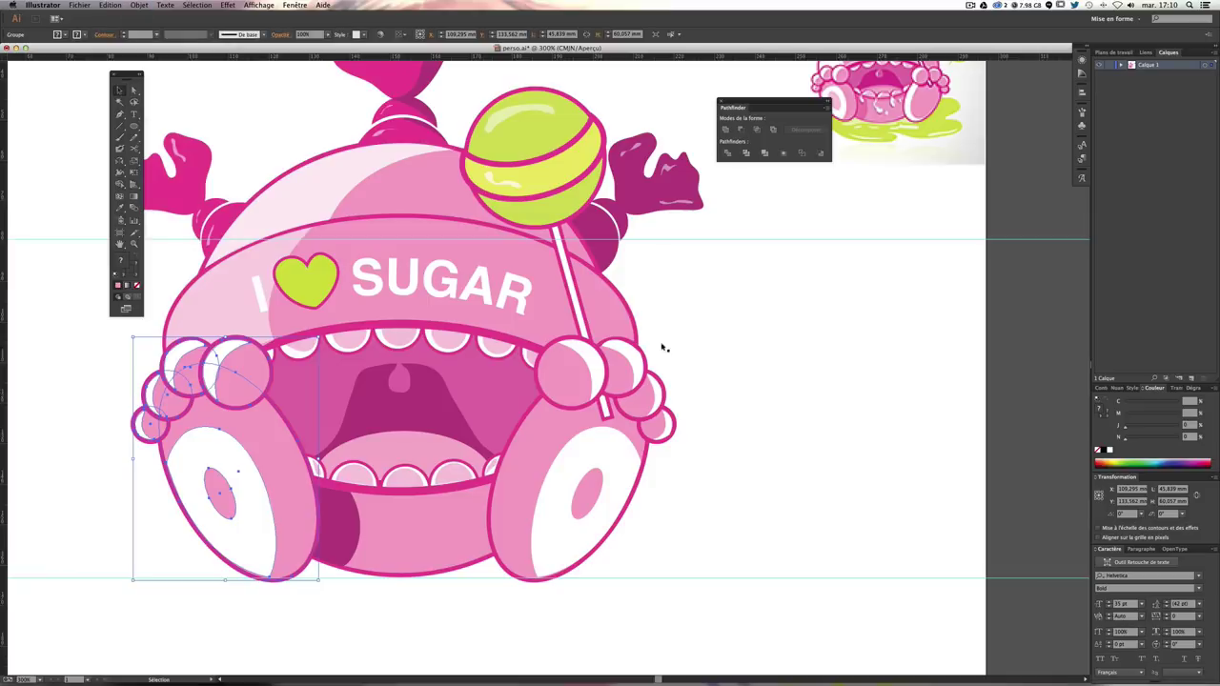
pyautogui.click(721, 381)
pyautogui.hotkey('ctrl', '-')
pyautogui.hotkey('ctrl', '-')
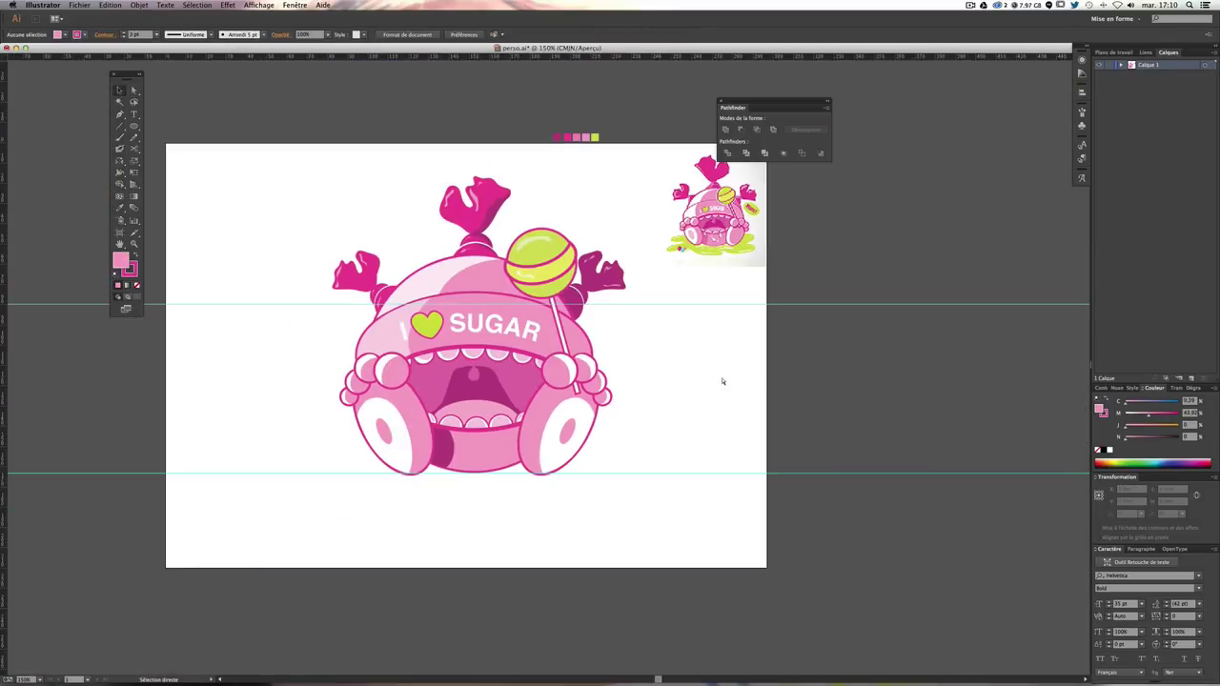
# Step: Recolour the lower-left shading shape a softer pink using Eyedropper samples and swatches
pyautogui.click(443, 450)
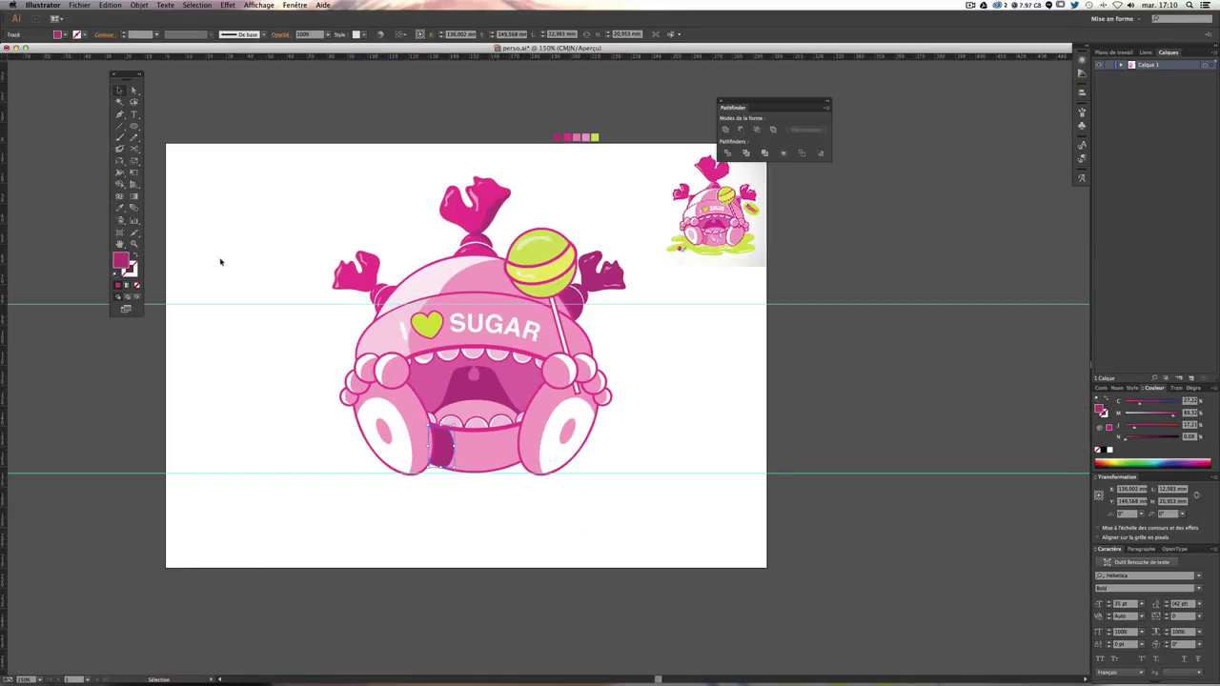
pyautogui.click(121, 210)
pyautogui.click(449, 308)
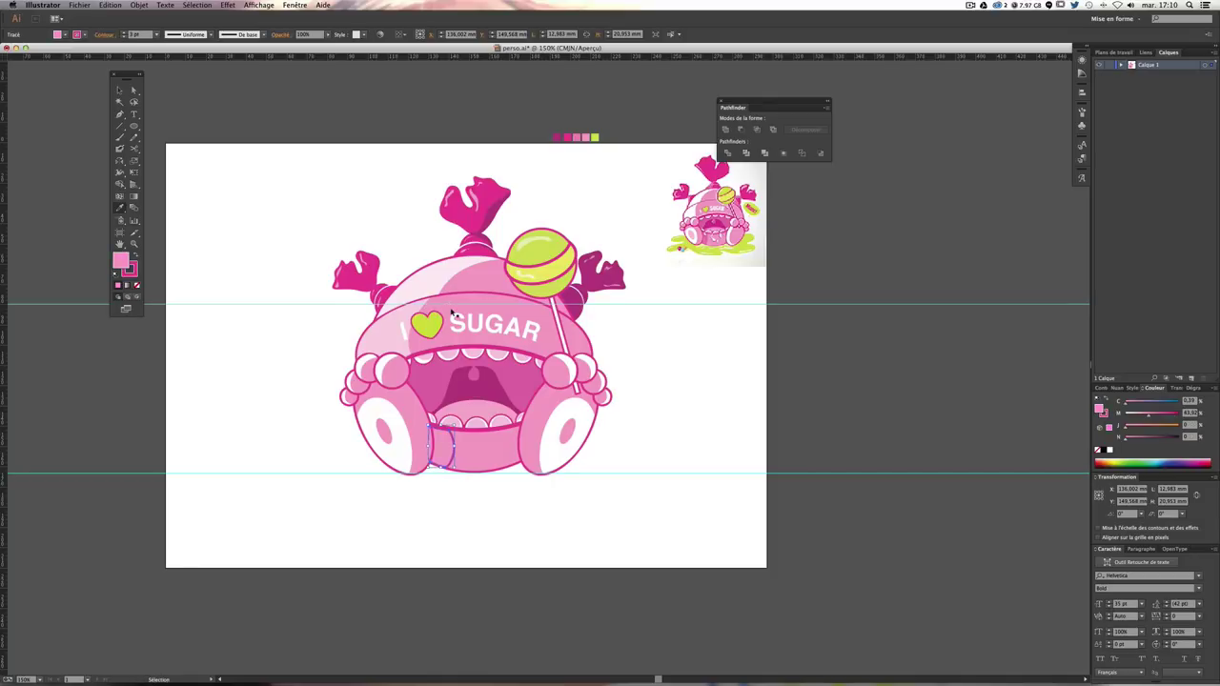
pyautogui.press('super+z')
pyautogui.click(484, 274)
pyautogui.click(568, 138)
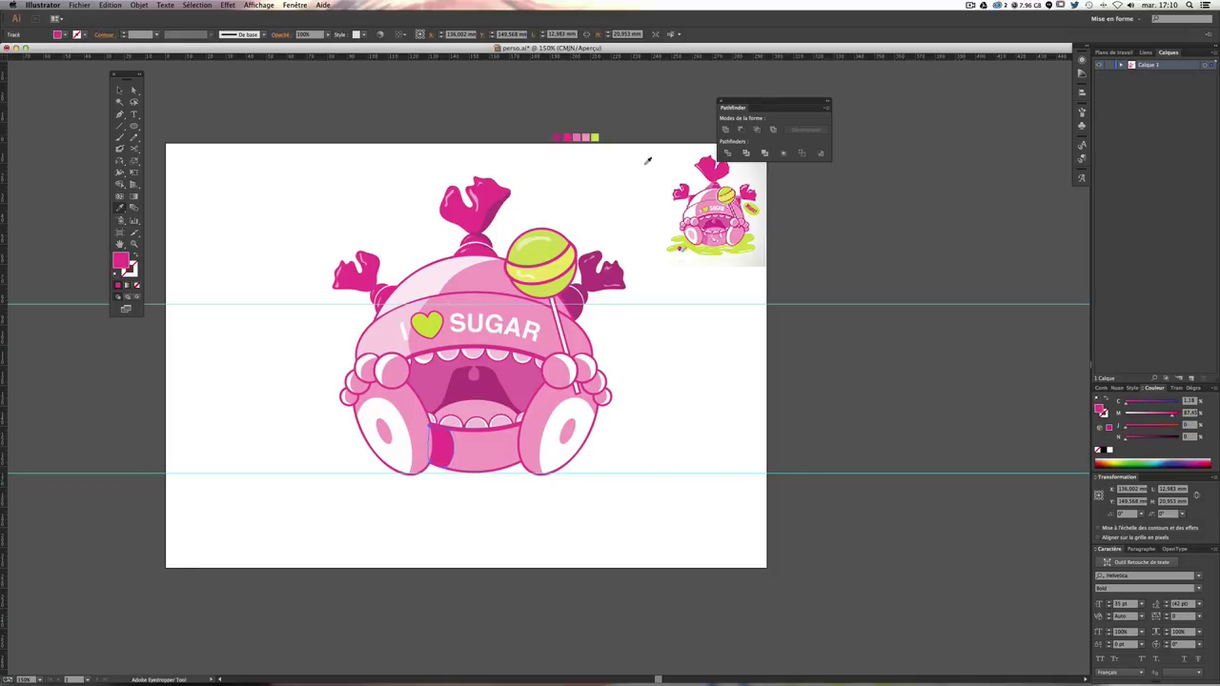
pyautogui.click(583, 137)
# Step: Recentre the character and zoom in to 400%
pyautogui.press('super+shift+a')
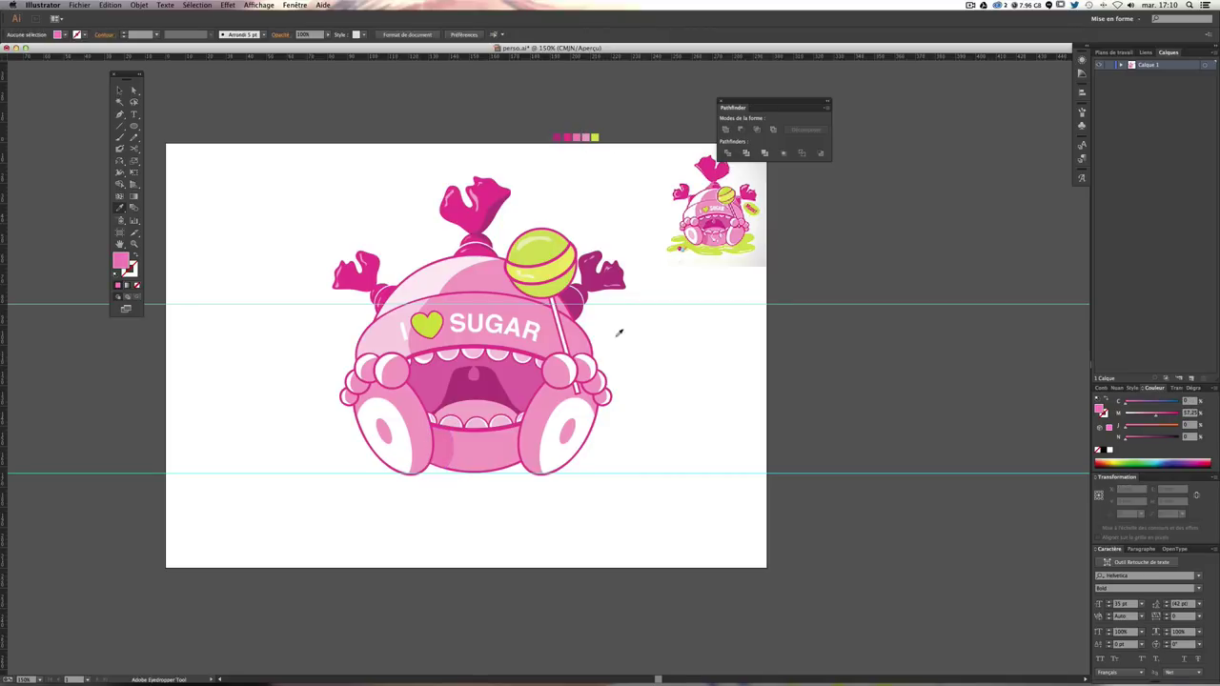
pyautogui.moveTo(599, 323); pyautogui.dragTo(552, 403)
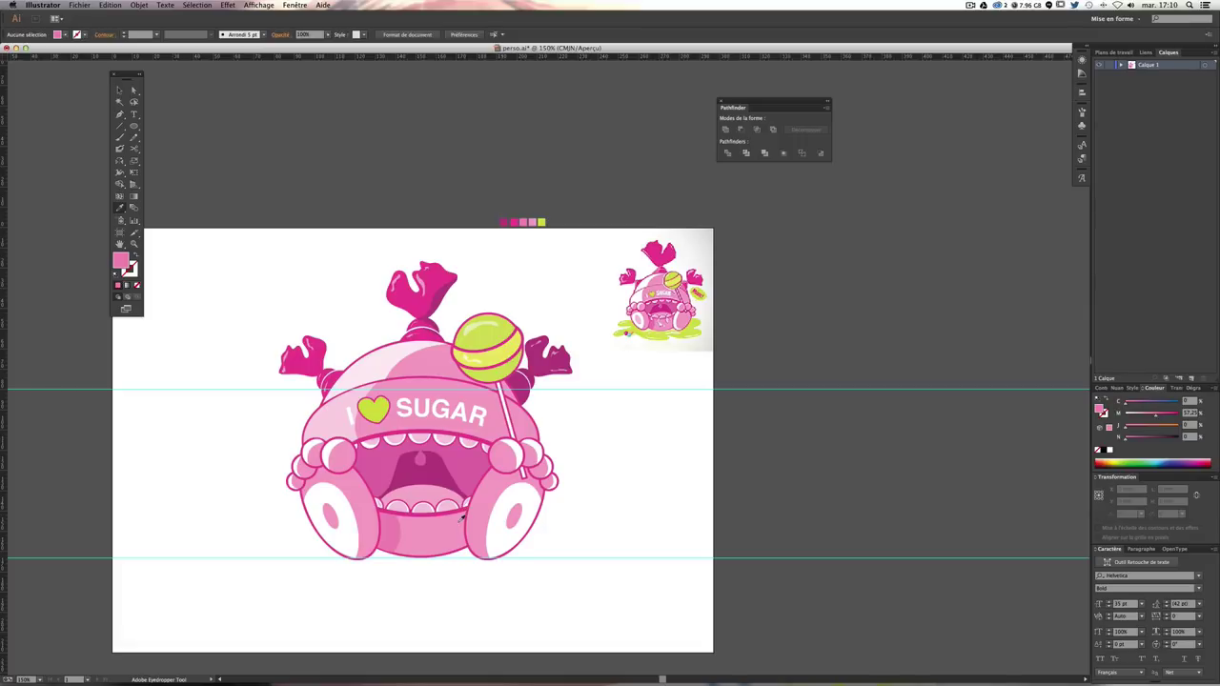
pyautogui.press('v')
pyautogui.hotkey('ctrl', '+')
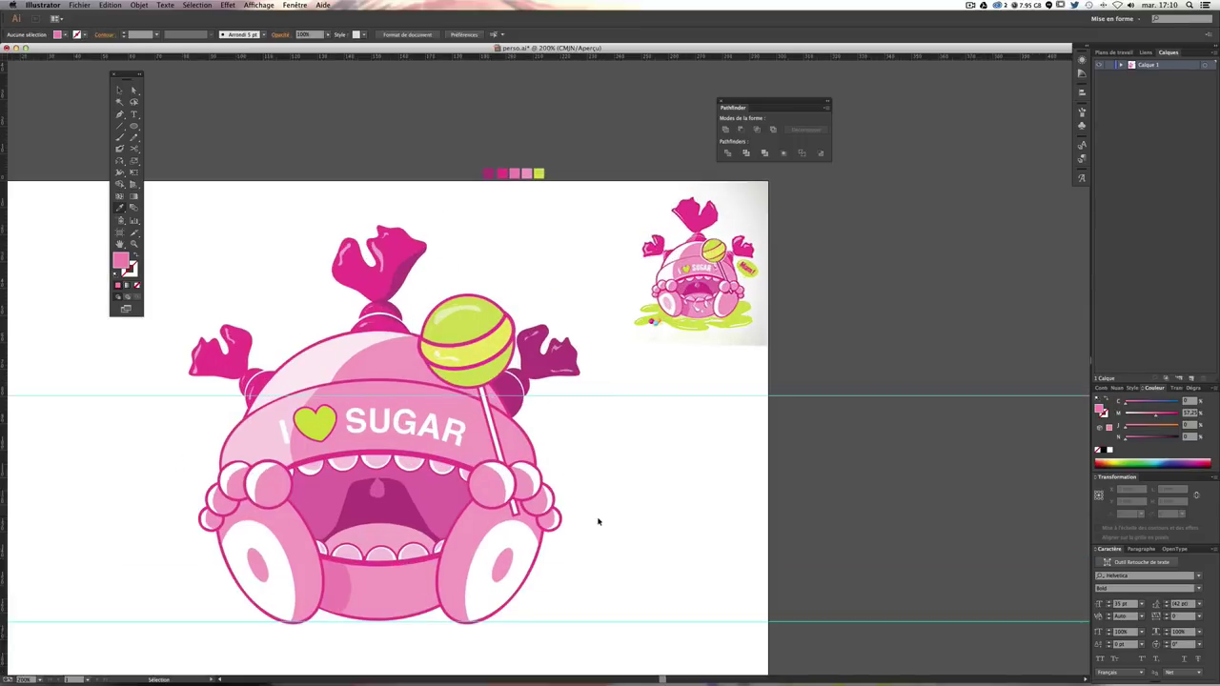
pyautogui.hotkey('ctrl', '+')
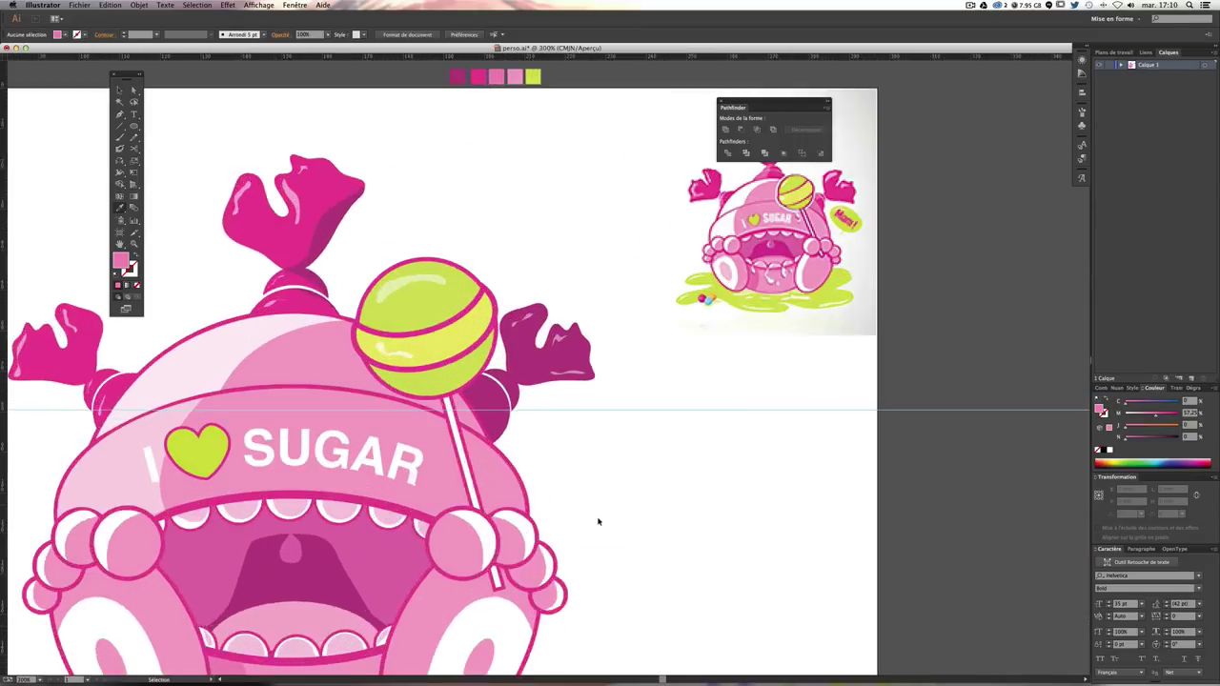
pyautogui.hotkey('ctrl', '+')
pyautogui.press('i')
pyautogui.scroll(-2, 559, 444)
pyautogui.scroll(-2, 632, 375)
# Step: Paint a small white Paintbrush highlight on the uvula, redoing the first attempt
pyautogui.scroll(-5, 600, 305)
pyautogui.hscroll(-3, 600, 305)
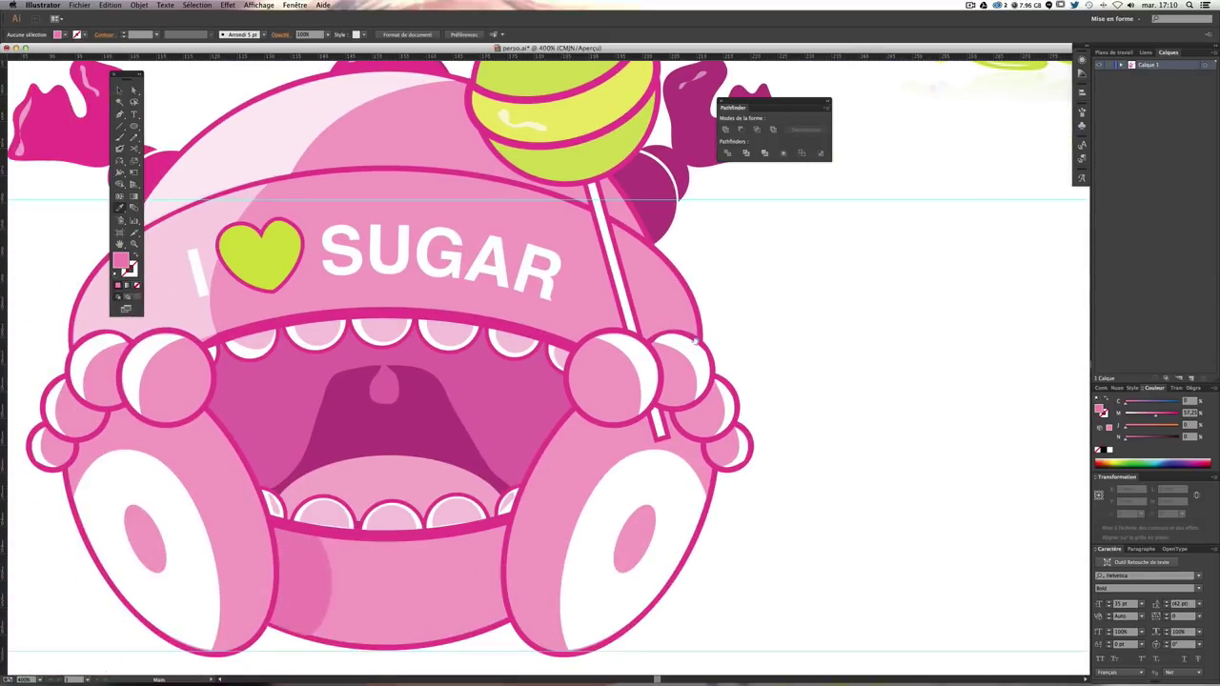
pyautogui.press('v')
pyautogui.click(250, 168)
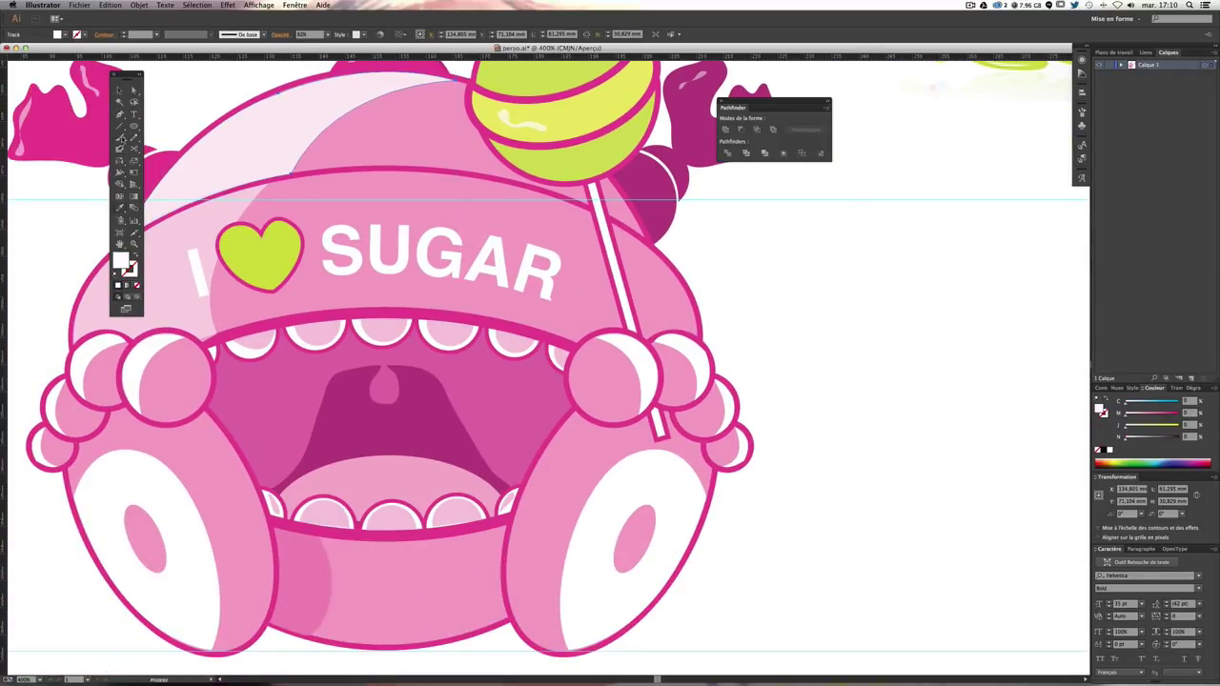
pyautogui.moveTo(386, 364); pyautogui.dragTo(380, 369)
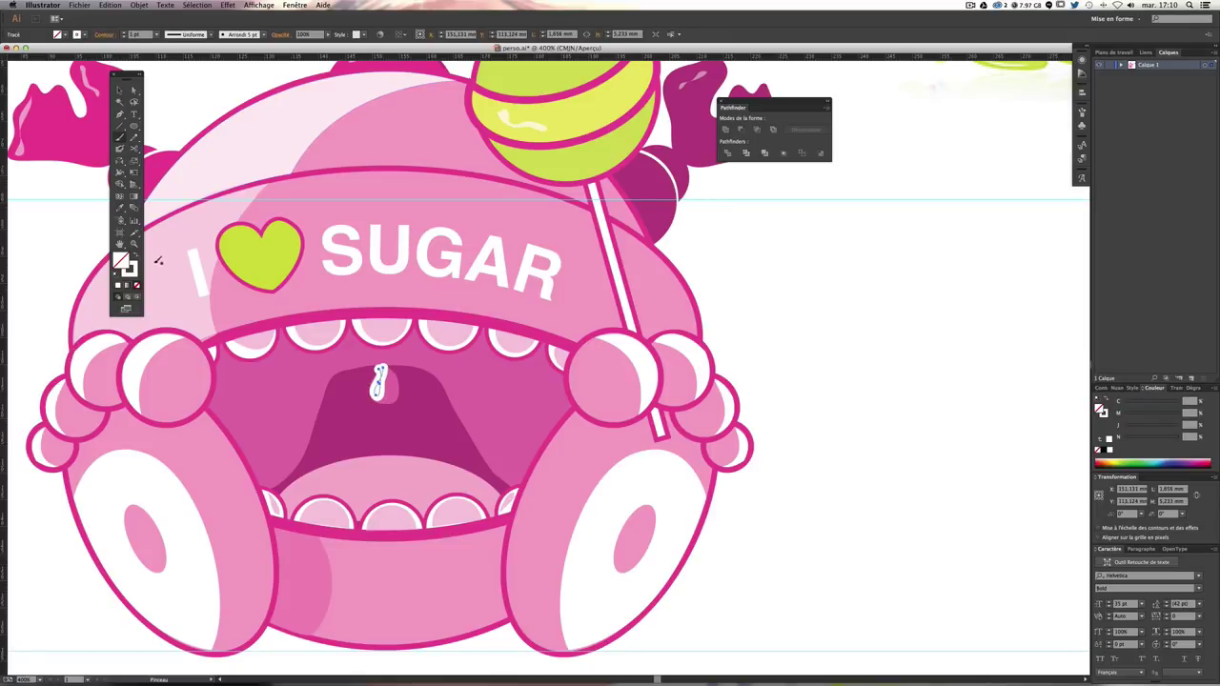
pyautogui.hotkey('ctrl', 'z')
pyautogui.hotkey('ctrl', 'shift', 'z')
pyautogui.hotkey('ctrl', 'z')
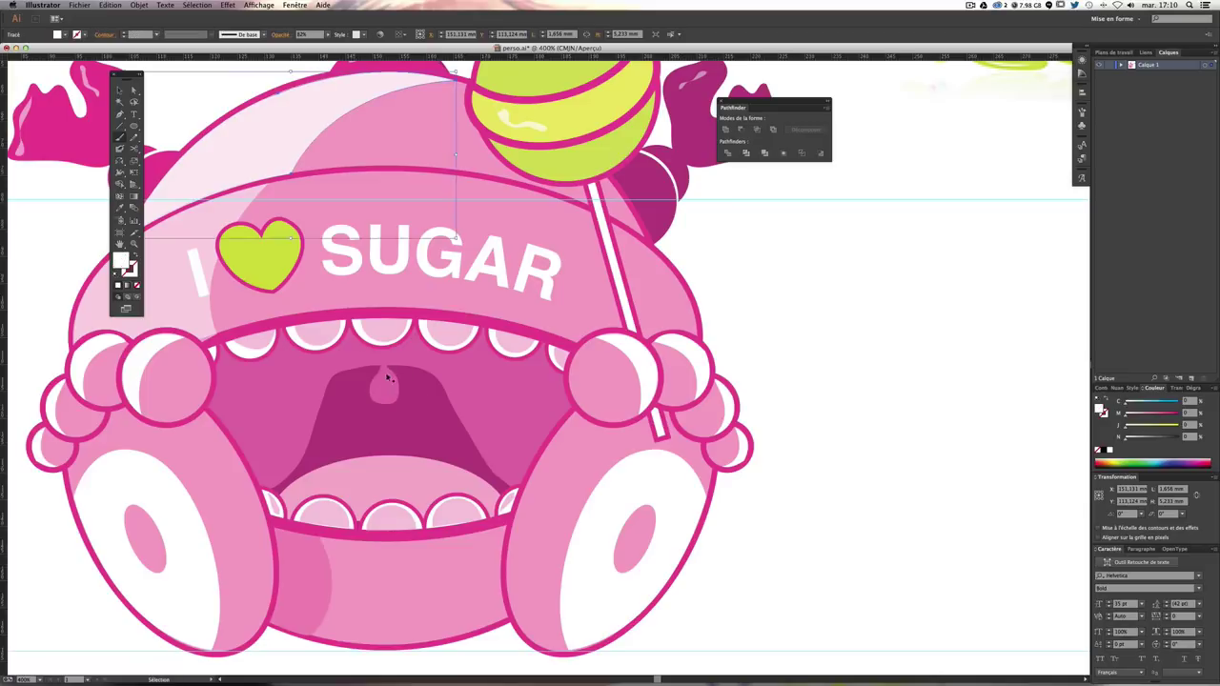
pyautogui.moveTo(387, 368); pyautogui.dragTo(383, 373)
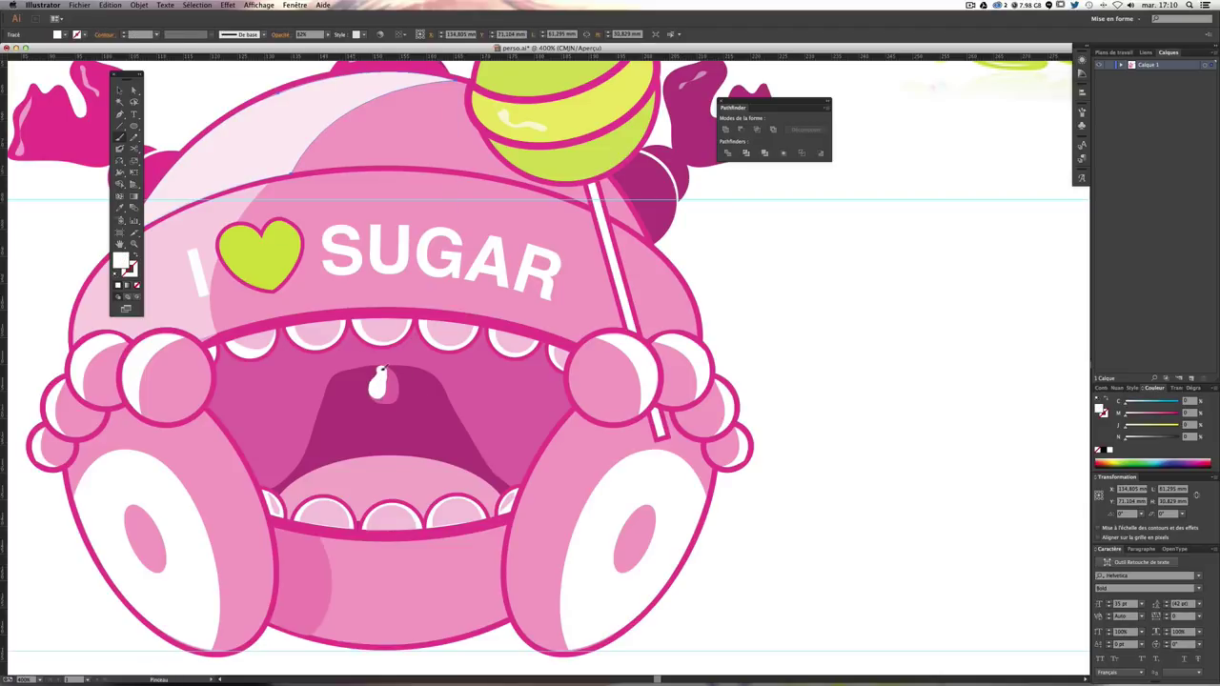
pyautogui.hotkey('ctrl', 'shift', 'a')
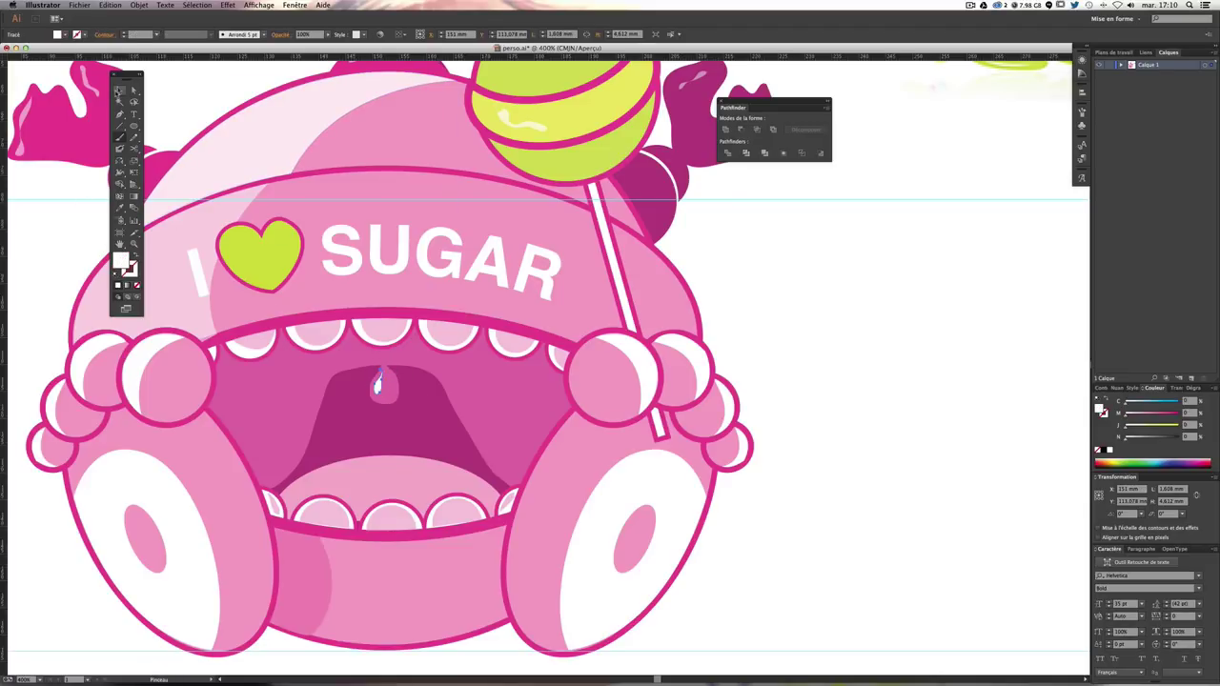
# Step: Check the uvula highlight, then select the small white drop on the lower lip
pyautogui.press('v')
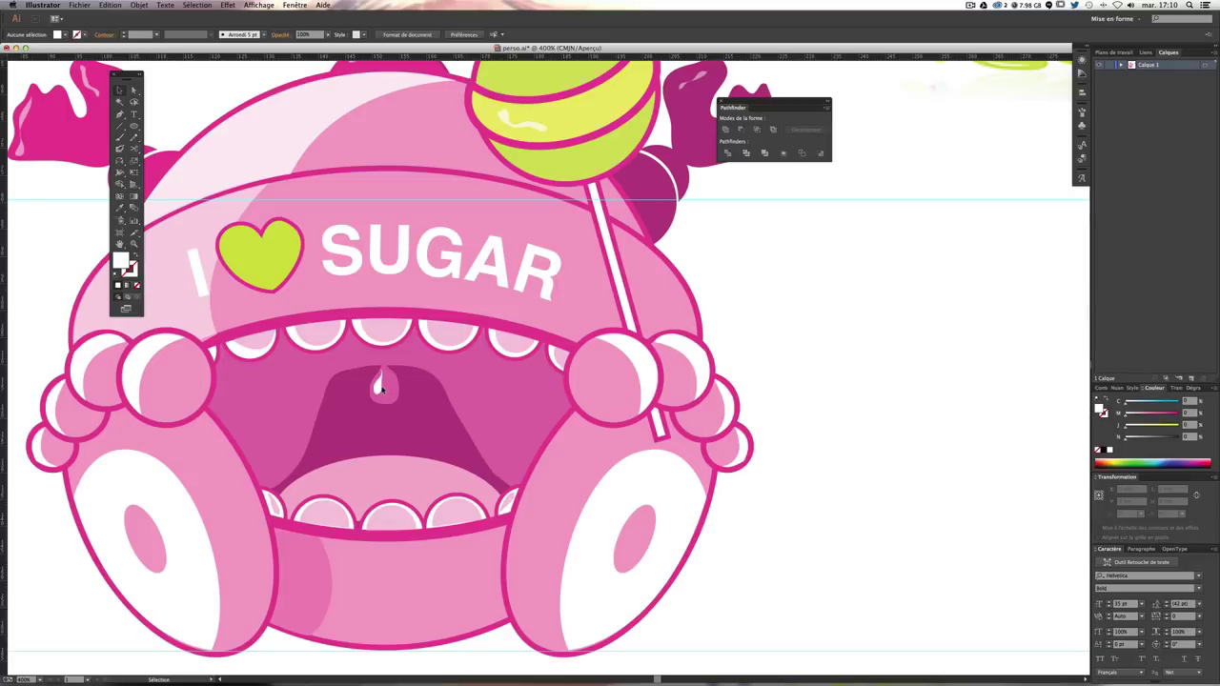
pyautogui.click(380, 388)
pyautogui.click(764, 409)
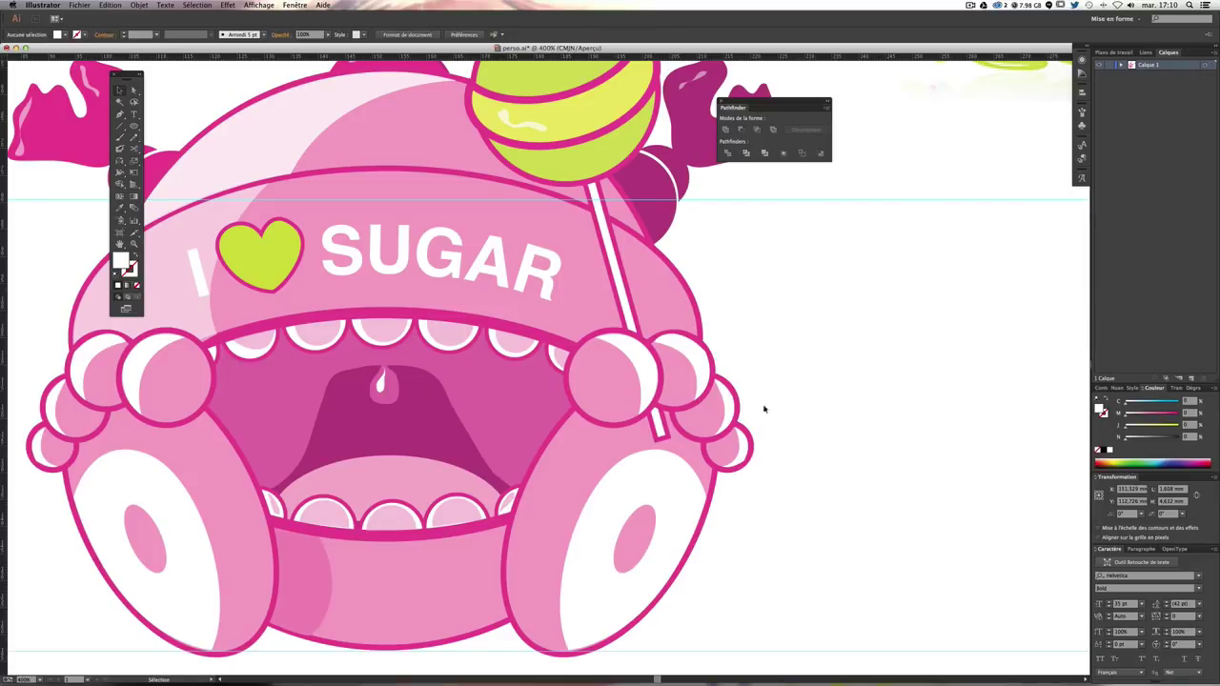
pyautogui.scroll(-3, 765, 409)
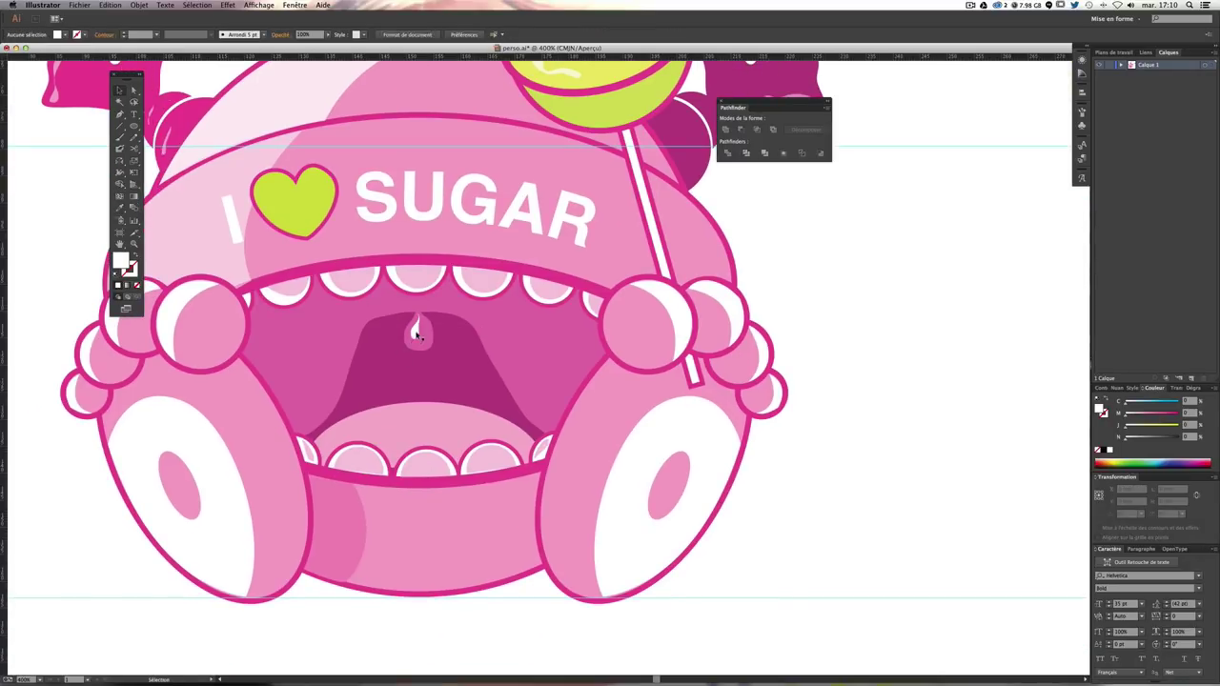
pyautogui.click(366, 477)
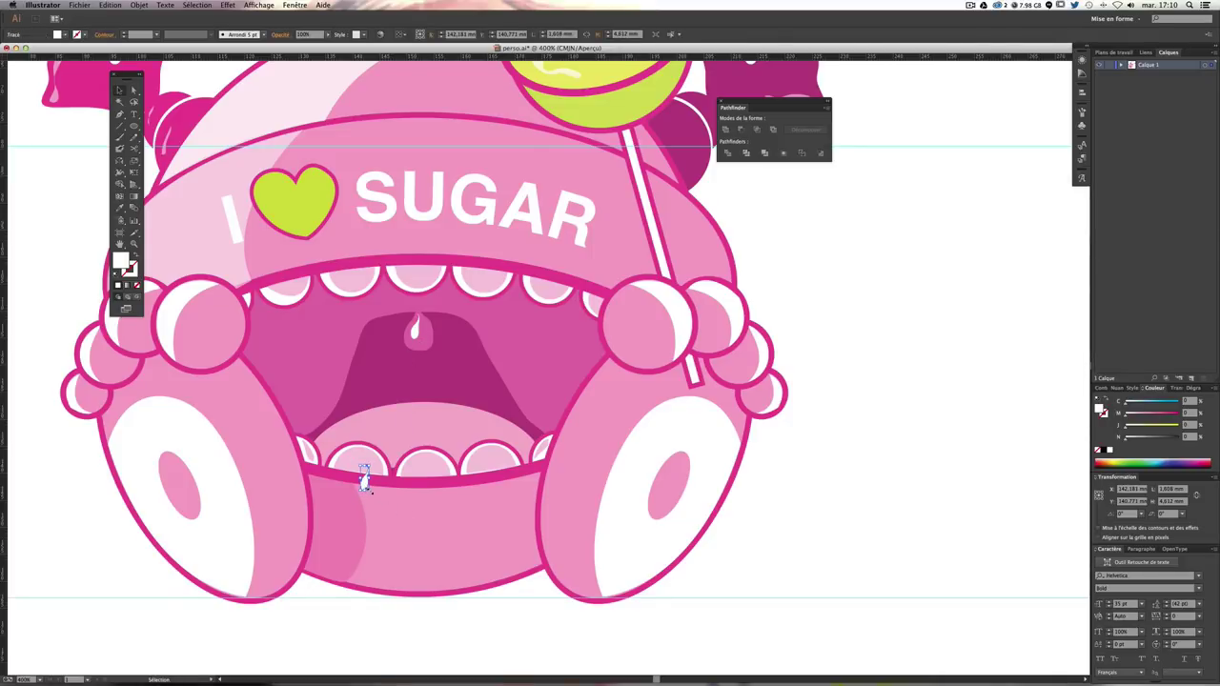
# Step: Stretch the first white drop further down the lower lip
pyautogui.moveTo(370, 490); pyautogui.dragTo(354, 526)
pyautogui.hotkey('ctrl', 'shift', 'a')
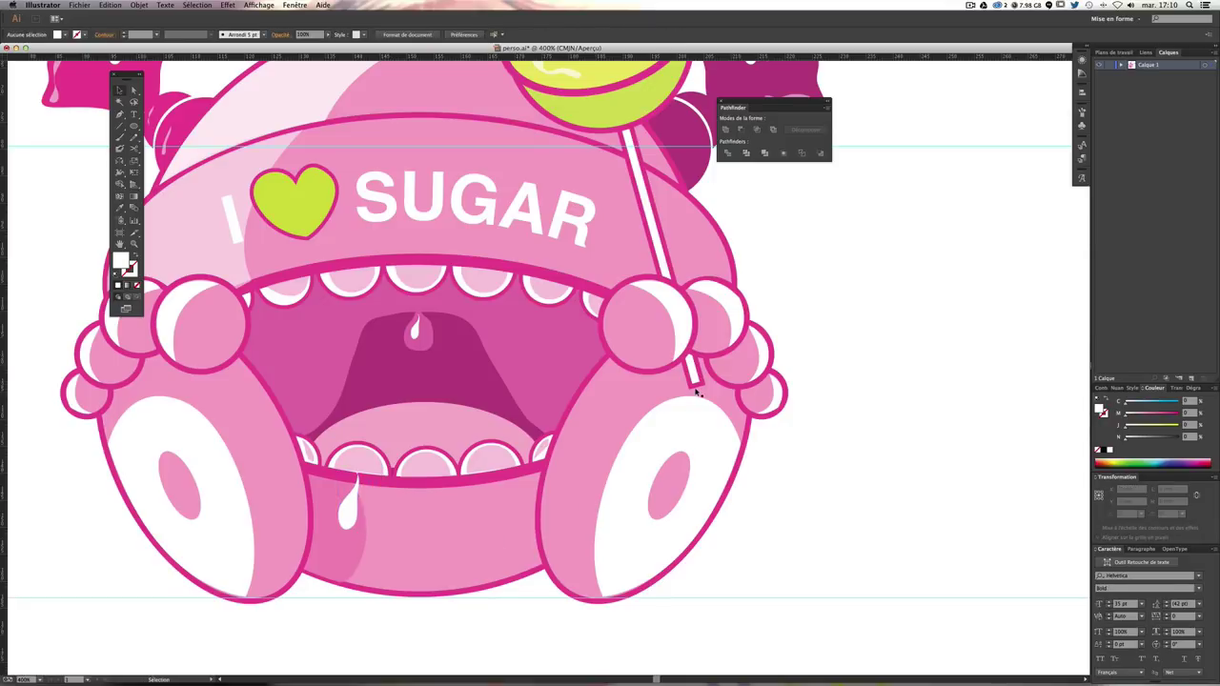
pyautogui.hotkey('ctrl', '-')
pyautogui.hotkey('ctrl', '-')
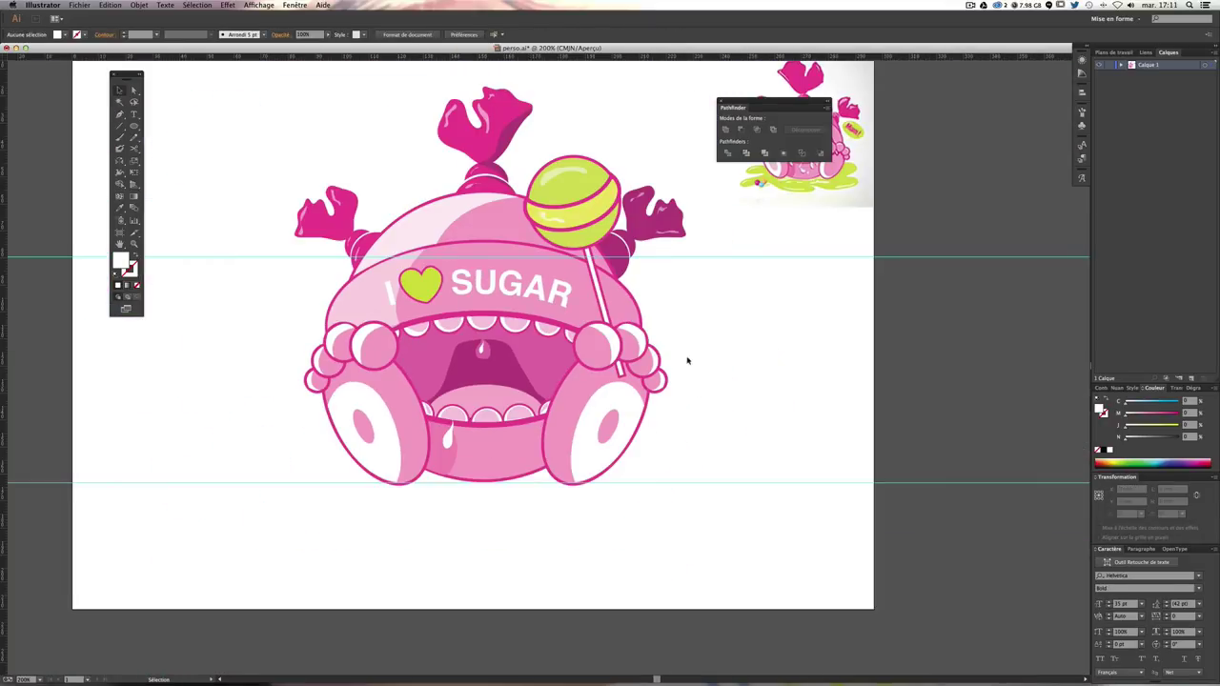
pyautogui.scroll(3, 681, 364)
pyautogui.hscroll(2, 681, 364)
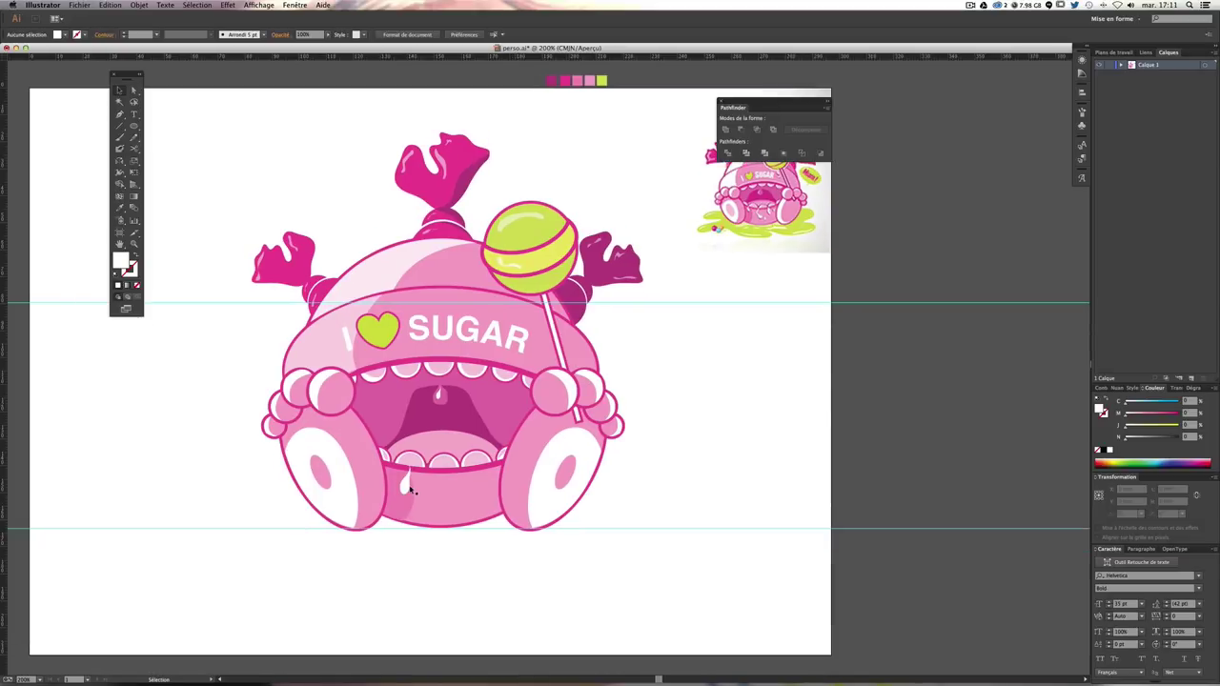
# Step: Paint curving white drip strokes below the lower teeth with the Paintbrush
pyautogui.click(120, 137)
pyautogui.hotkey('ctrl', '+')
pyautogui.hotkey('ctrl', '+')
pyautogui.scroll(-3, 490, 240)
pyautogui.hscroll(-2, 490, 239)
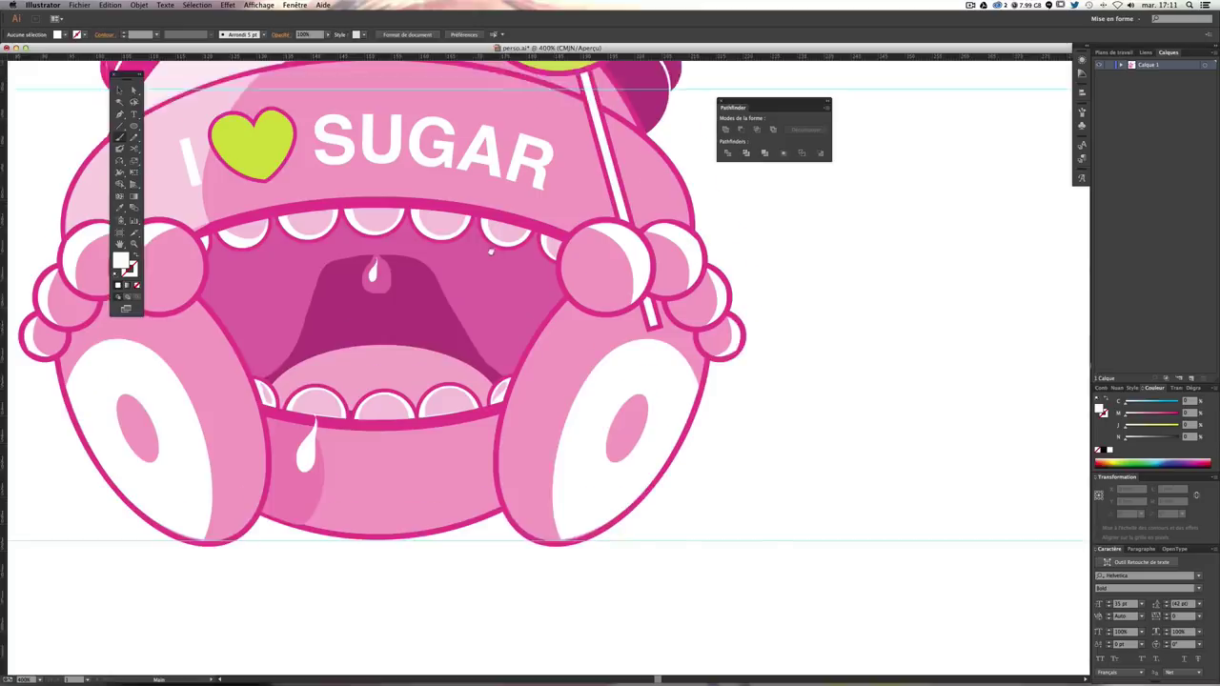
pyautogui.scroll(-1, 400, 349)
pyautogui.moveTo(348, 360)
pyautogui.mouseDown()
pyautogui.moveTo(390, 426)
pyautogui.moveTo(357, 368)
pyautogui.mouseUp()
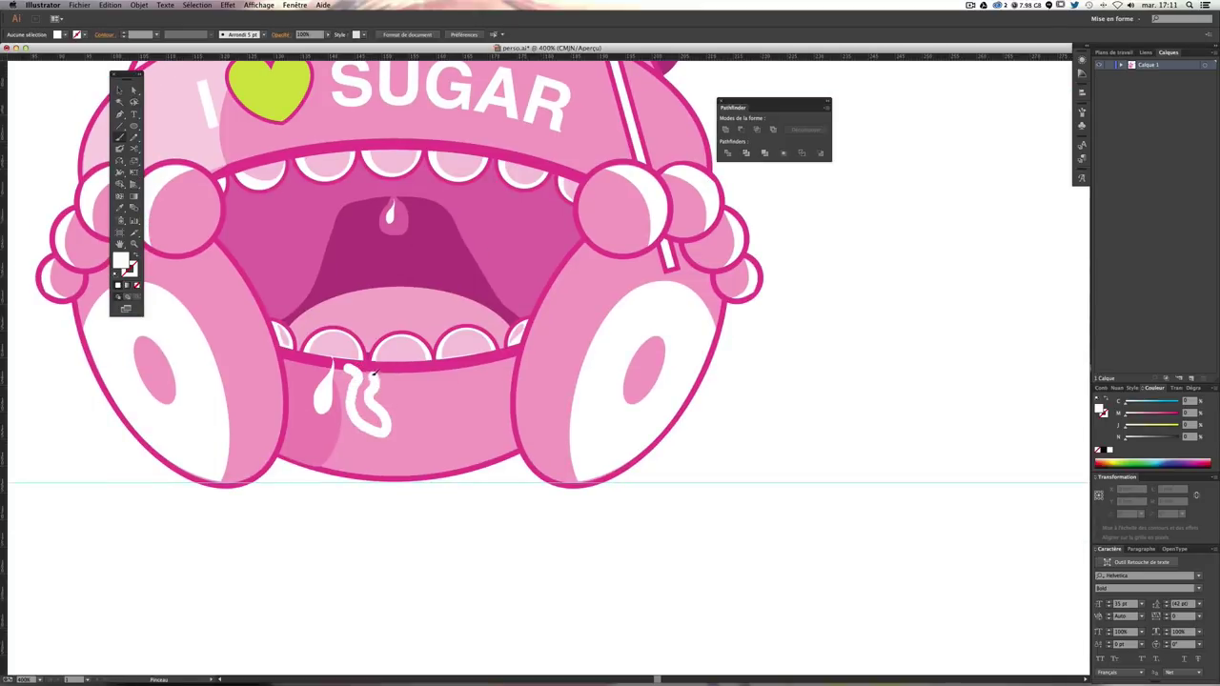
pyautogui.moveTo(358, 368); pyautogui.dragTo(339, 362)
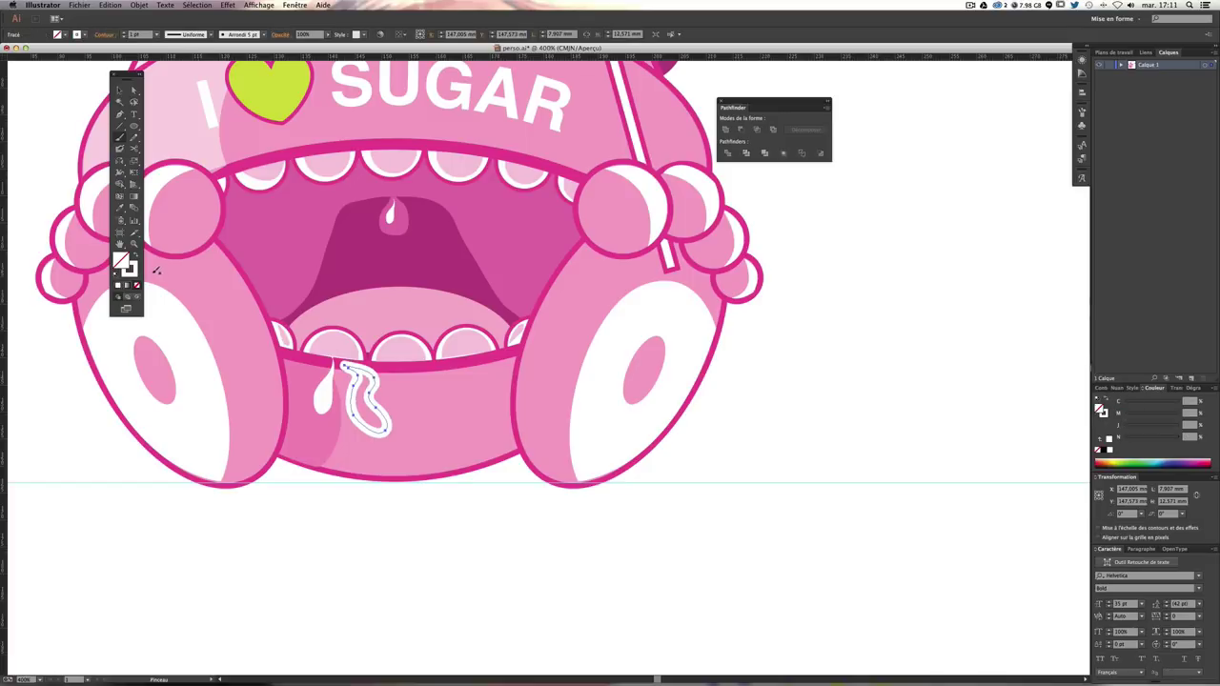
# Step: Replace the unwanted squiggle with a looping drip, swapping its white stroke to fill
pyautogui.keyDown('ctrl'); pyautogui.click(412, 506); pyautogui.keyUp('ctrl')
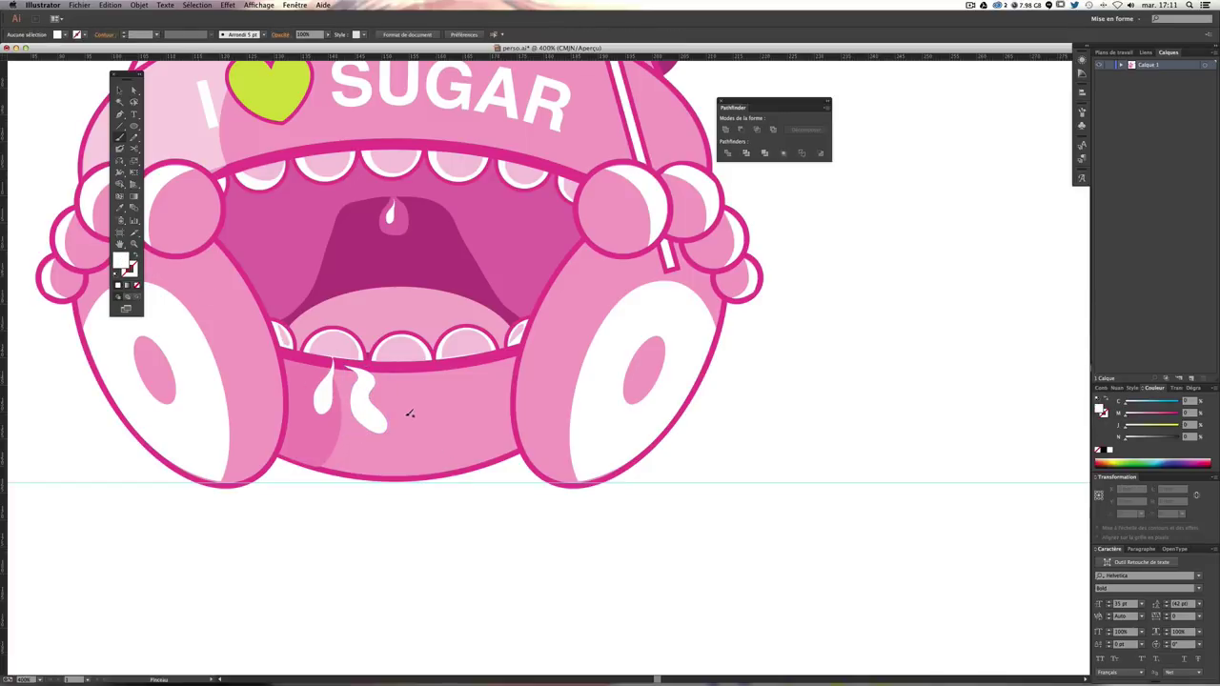
pyautogui.keyDown('ctrl'); pyautogui.click(378, 404); pyautogui.keyUp('ctrl')
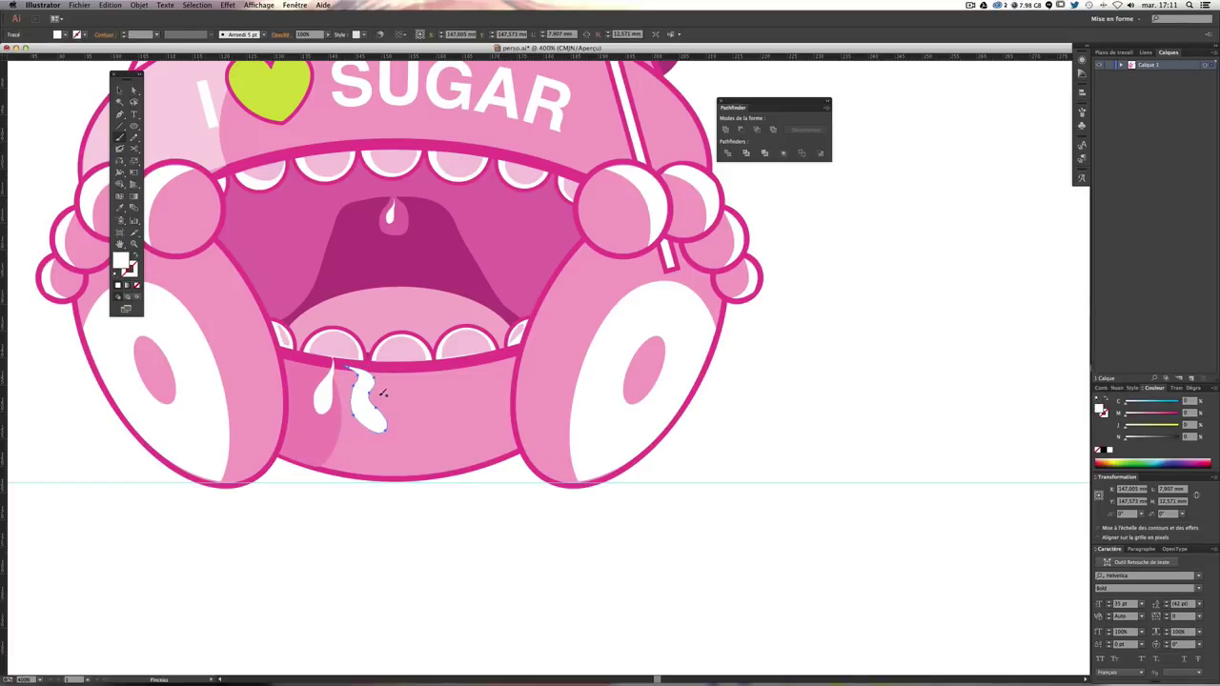
pyautogui.press('Delete')
pyautogui.moveTo(366, 372); pyautogui.dragTo(364, 406)
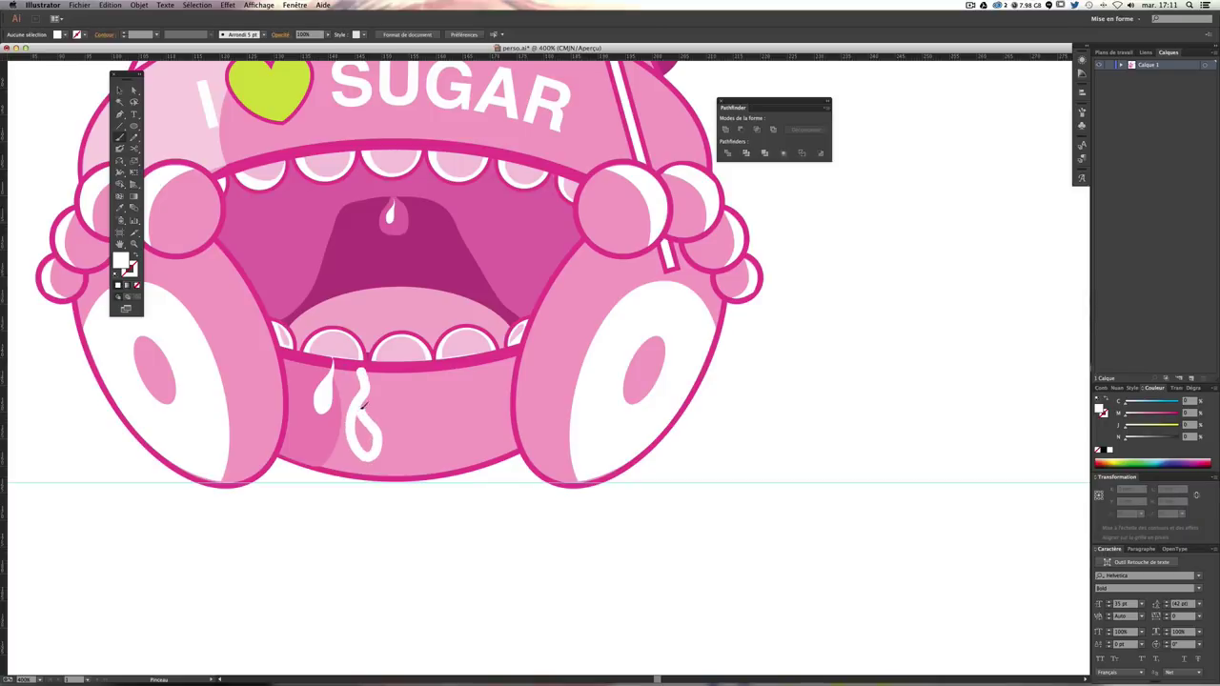
pyautogui.keyDown('ctrl'); pyautogui.click(362, 372); pyautogui.keyUp('ctrl')
pyautogui.click(134, 257)
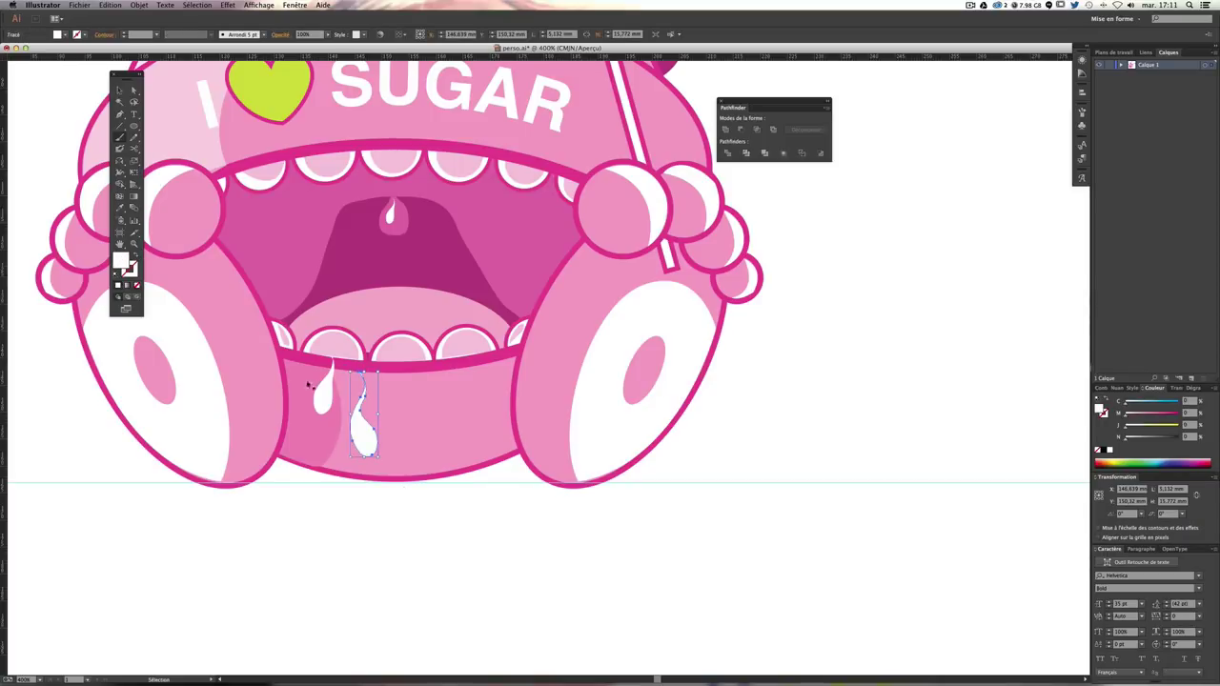
pyautogui.keyDown('ctrl'); pyautogui.click(460, 550); pyautogui.keyUp('ctrl')
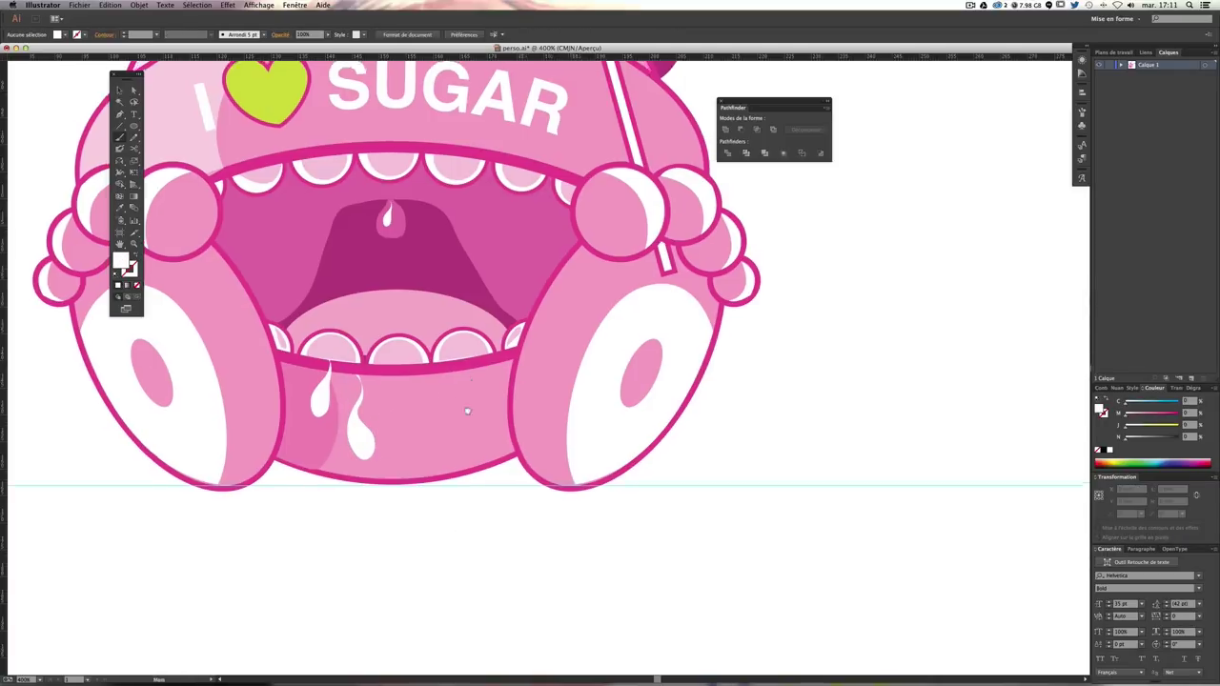
# Step: Try another white-filled squiggle right of the drips, then delete it
pyautogui.scroll(2, 457, 410)
pyautogui.keyDown('ctrl'); pyautogui.click(355, 482); pyautogui.keyUp('ctrl')
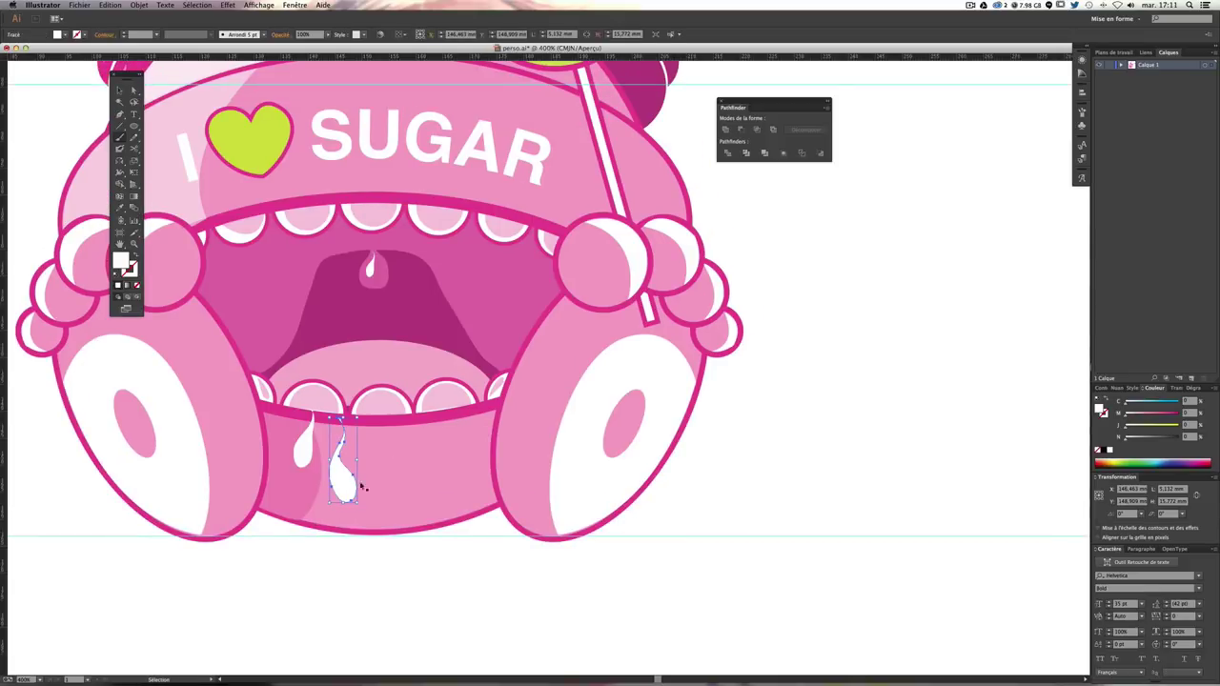
pyautogui.keyDown('ctrl'); pyautogui.click(539, 558); pyautogui.keyUp('ctrl')
pyautogui.moveTo(375, 413)
pyautogui.mouseDown()
pyautogui.moveTo(379, 462)
pyautogui.moveTo(414, 499)
pyautogui.mouseUp()
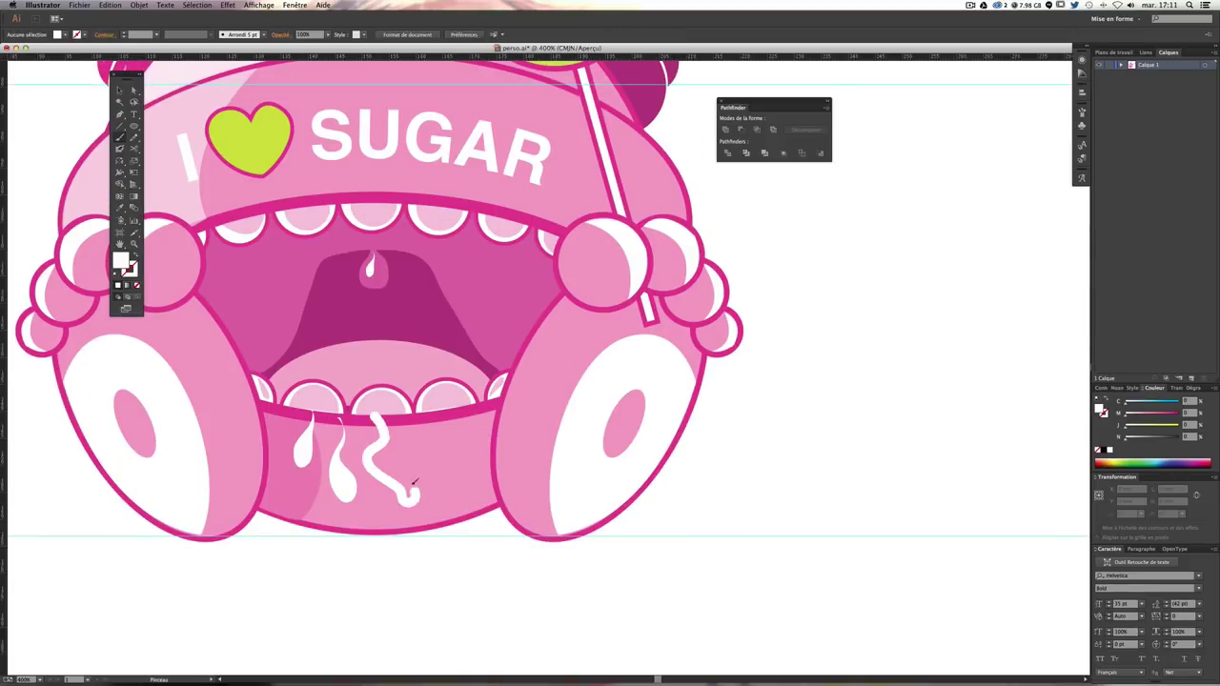
pyautogui.keyDown('ctrl'); pyautogui.click(379, 421); pyautogui.keyUp('ctrl')
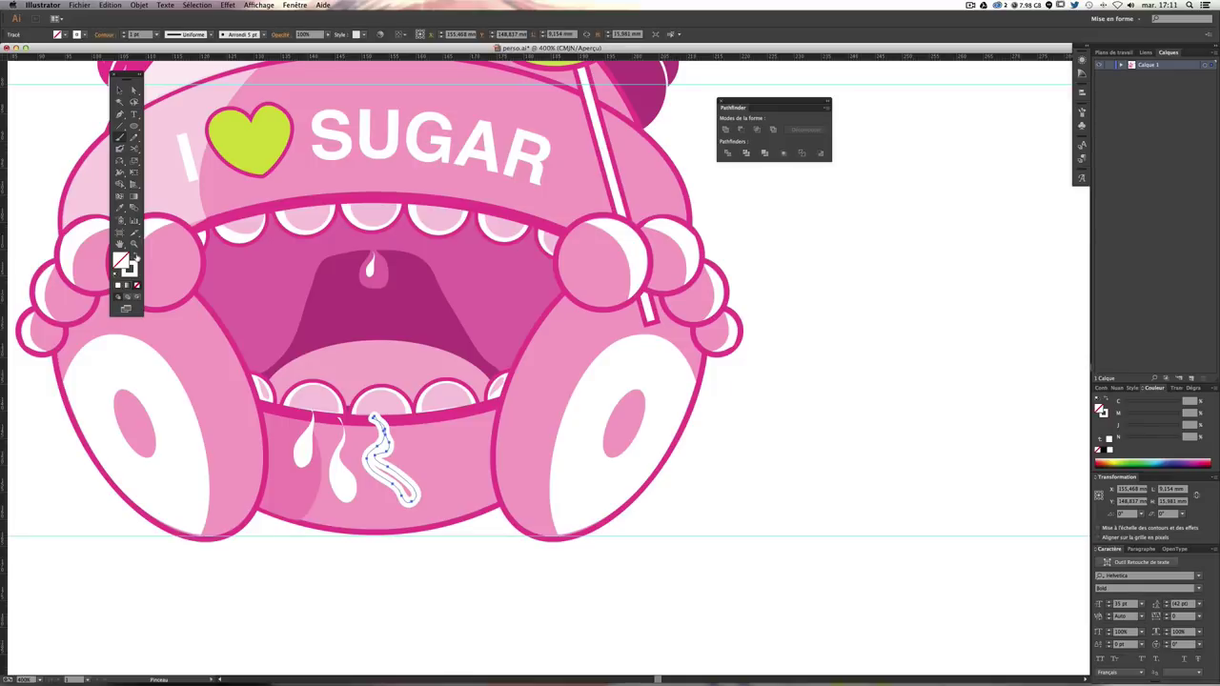
pyautogui.click(135, 257)
pyautogui.press('Delete')
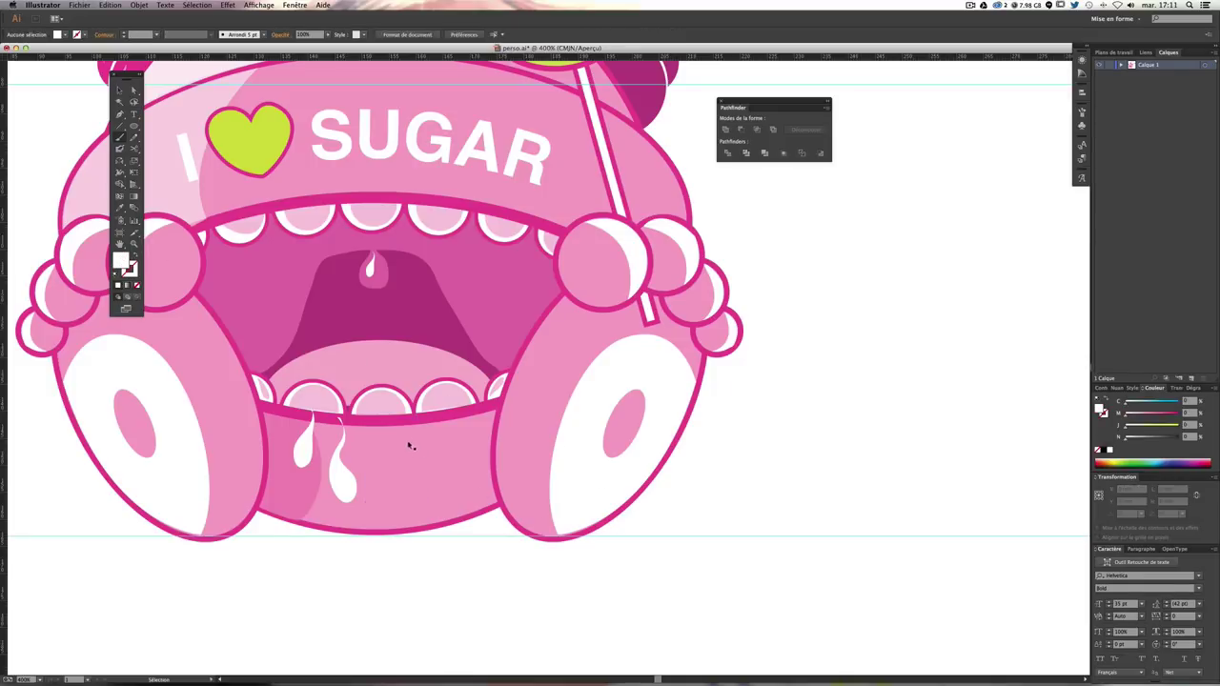
# Step: Draw a long drip under the teeth and make it a solid white fill
pyautogui.moveTo(390, 416)
pyautogui.mouseDown()
pyautogui.moveTo(386, 439)
pyautogui.moveTo(384, 417)
pyautogui.mouseUp()
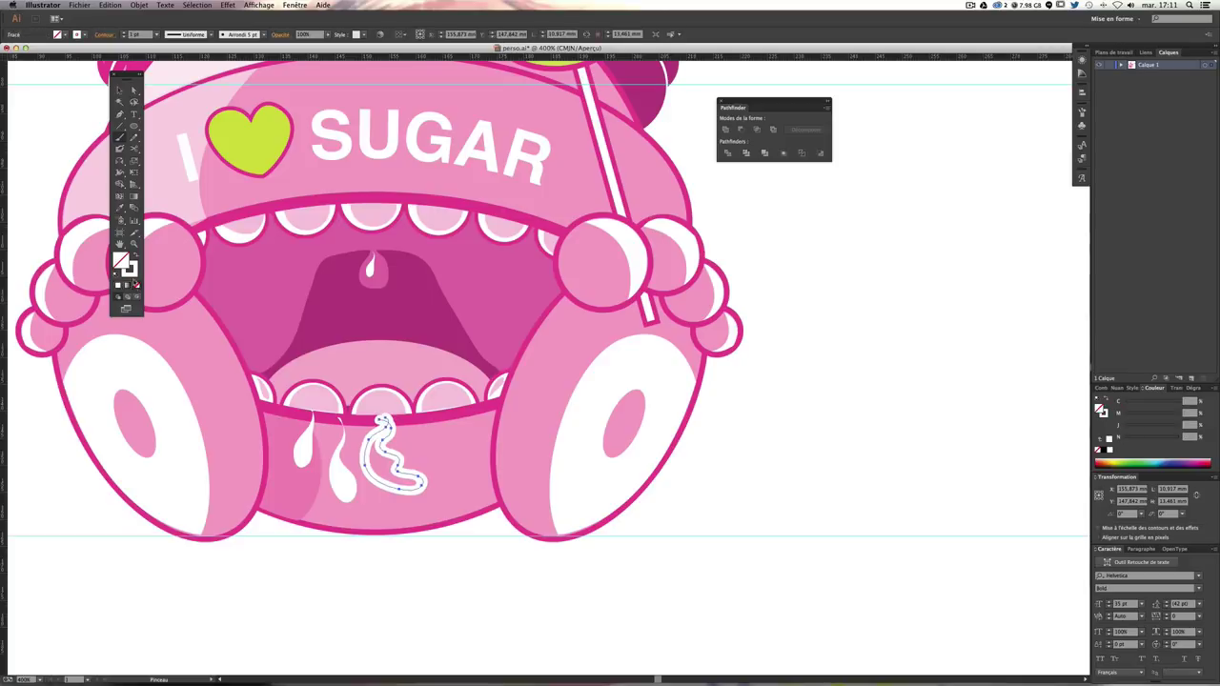
pyautogui.click(136, 255)
pyautogui.click(136, 255)
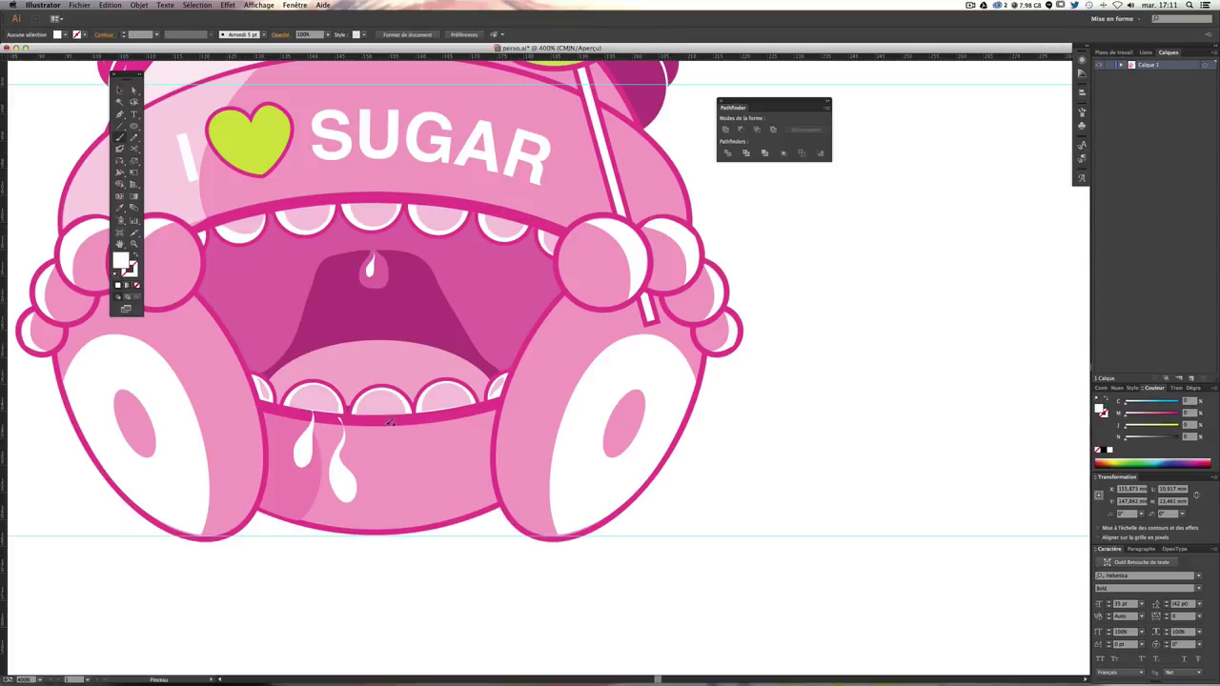
pyautogui.hotkey('ctrl', 'shift', 'a')
pyautogui.moveTo(378, 437); pyautogui.dragTo(382, 420)
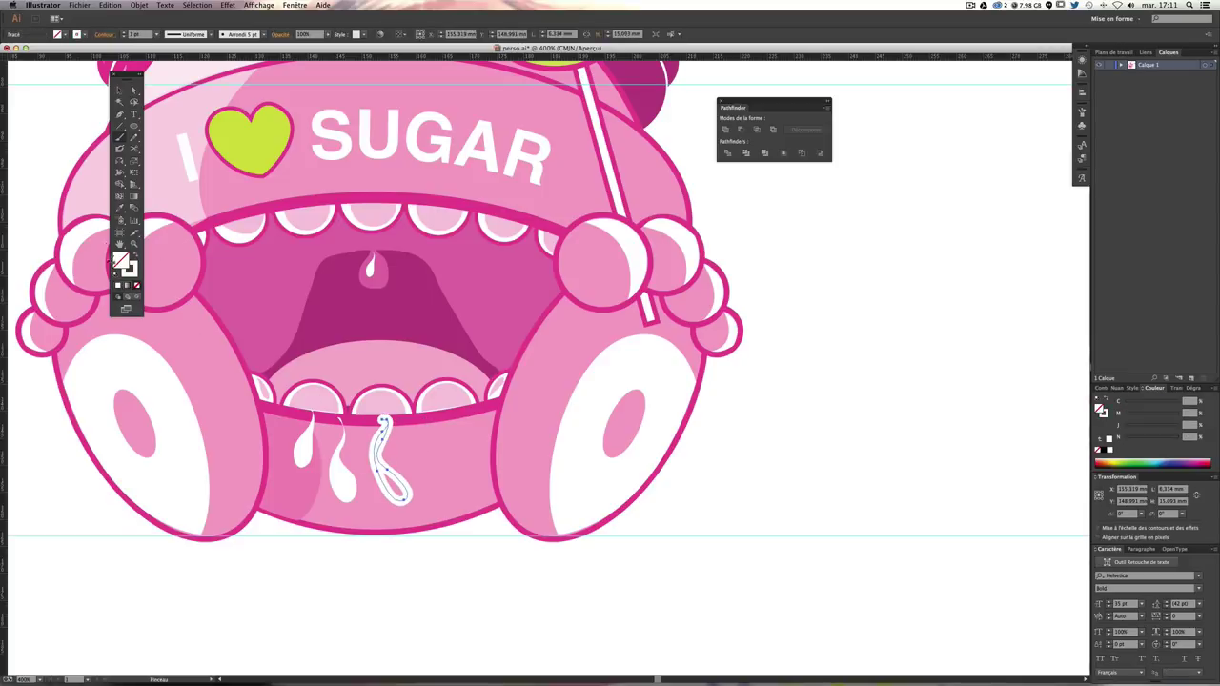
pyautogui.click(135, 255)
pyautogui.hotkey('ctrl', 'shift', 'a')
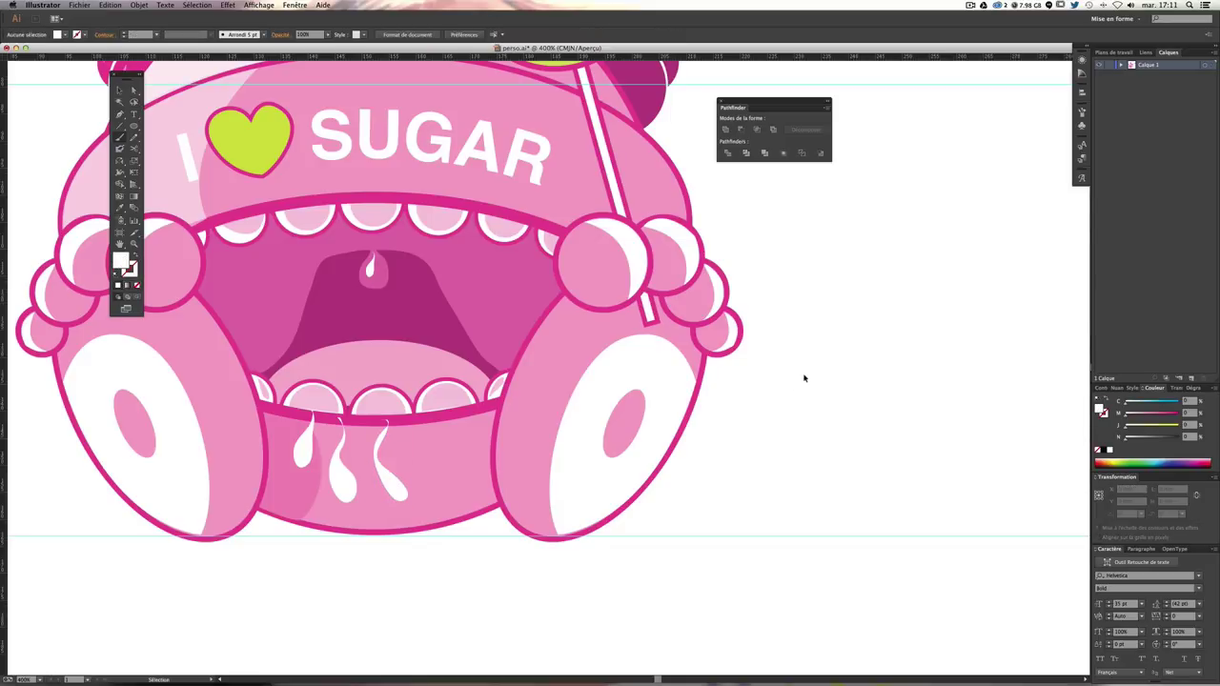
pyautogui.hotkey('ctrl', '0')
# Step: Shorten the third white drip and move it beside the larger one
pyautogui.hotkey('ctrl', '+')
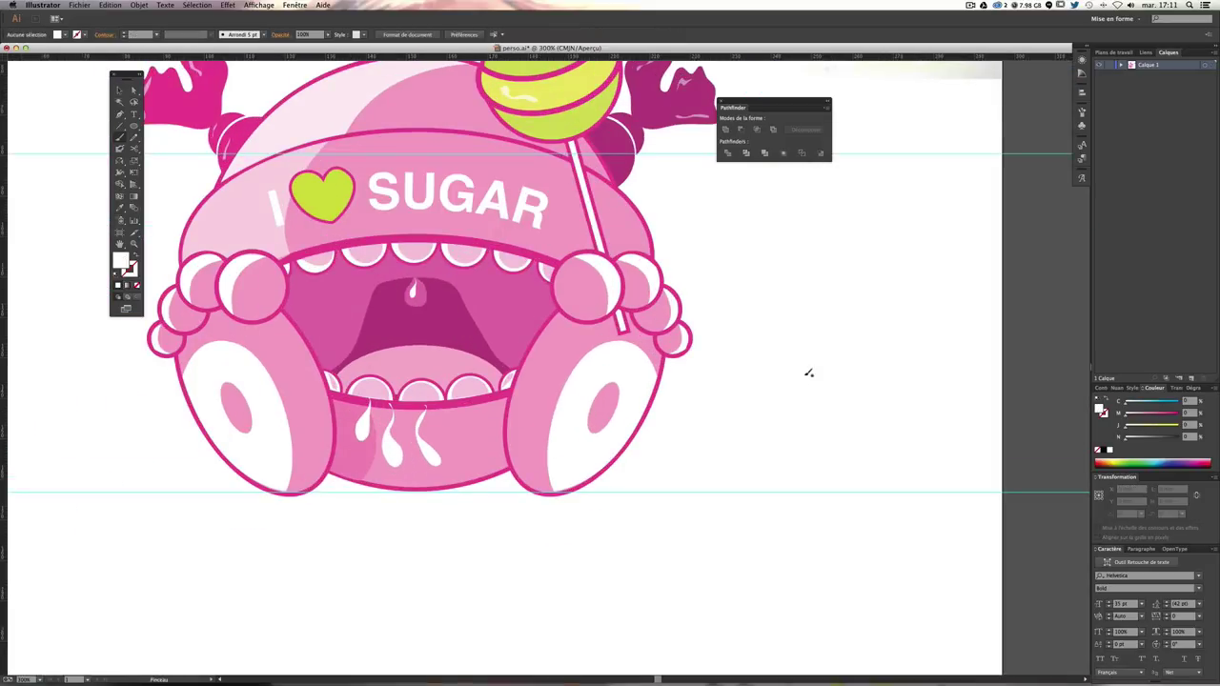
pyautogui.scroll(3, 739, 391)
pyautogui.click(119, 90)
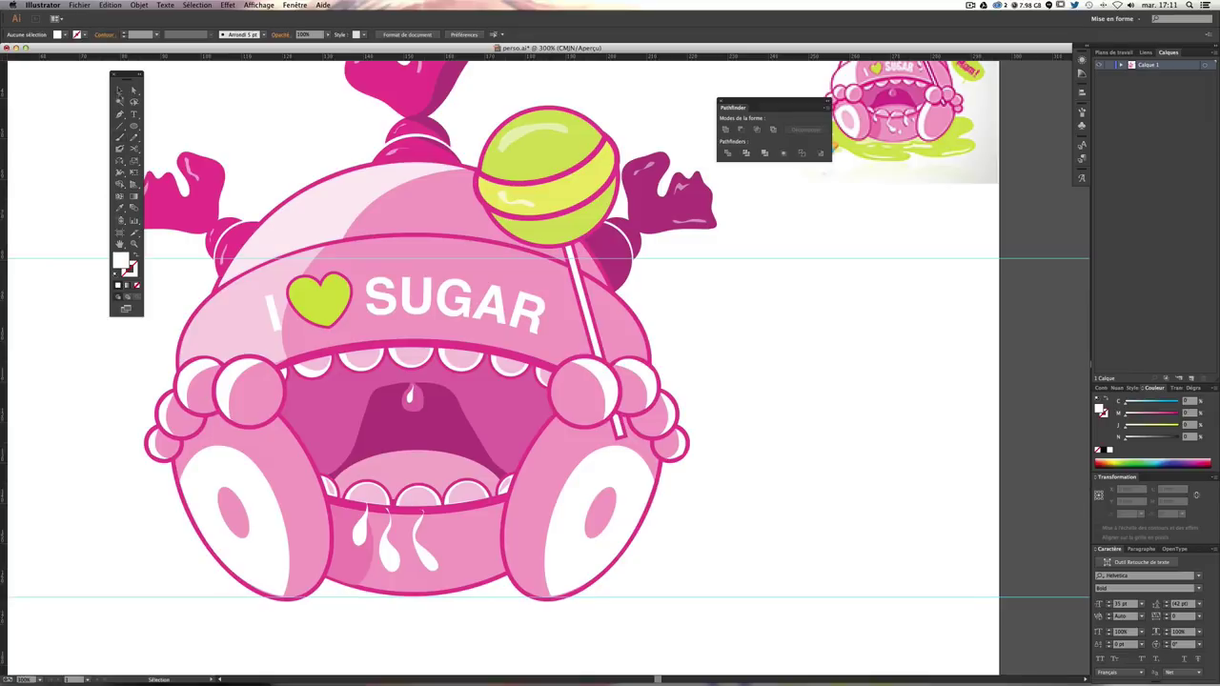
pyautogui.click(433, 567)
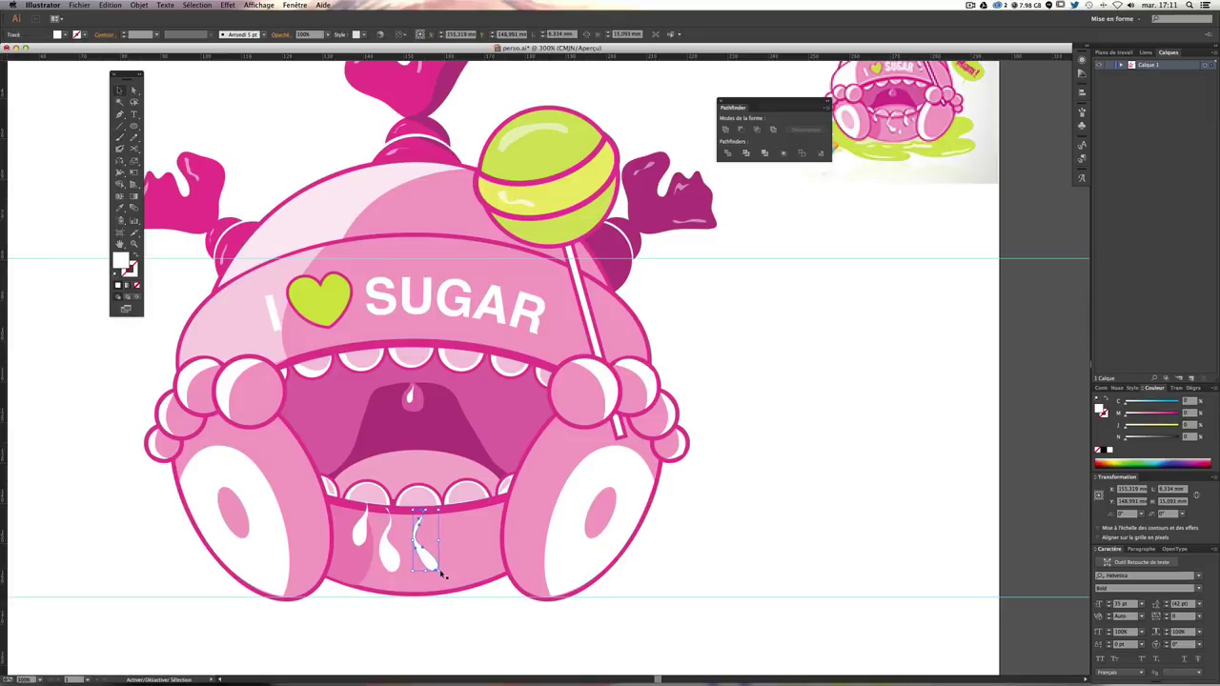
pyautogui.moveTo(441, 572); pyautogui.dragTo(416, 535)
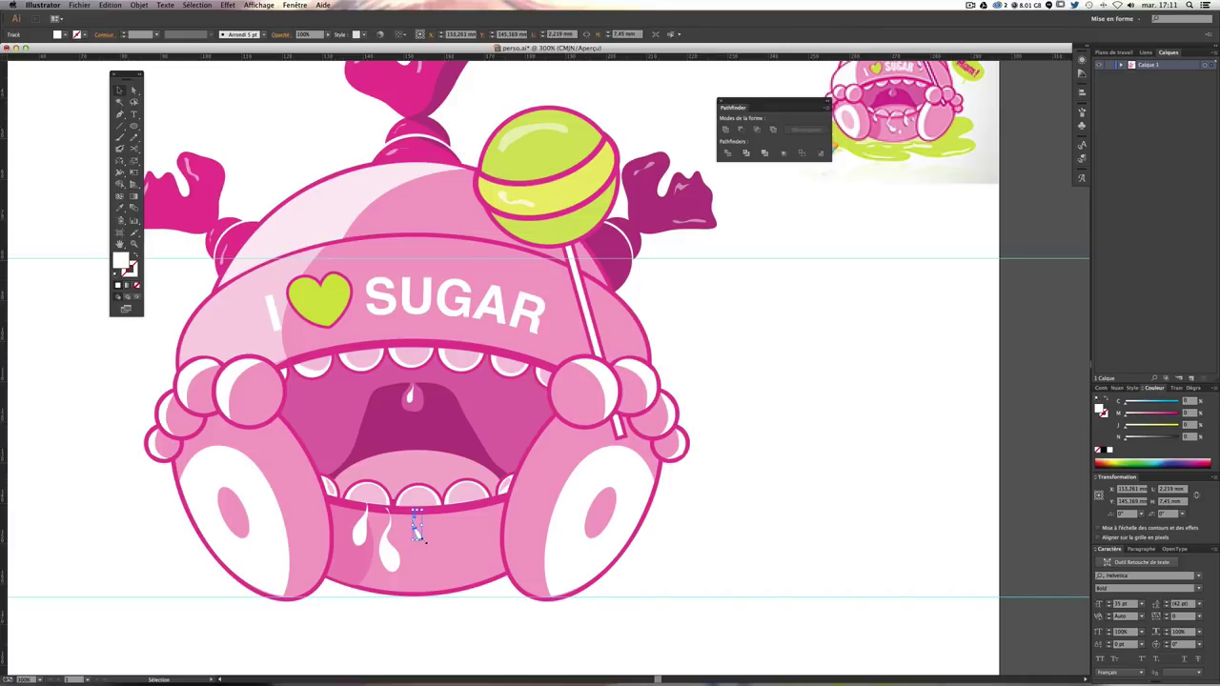
pyautogui.click(786, 519)
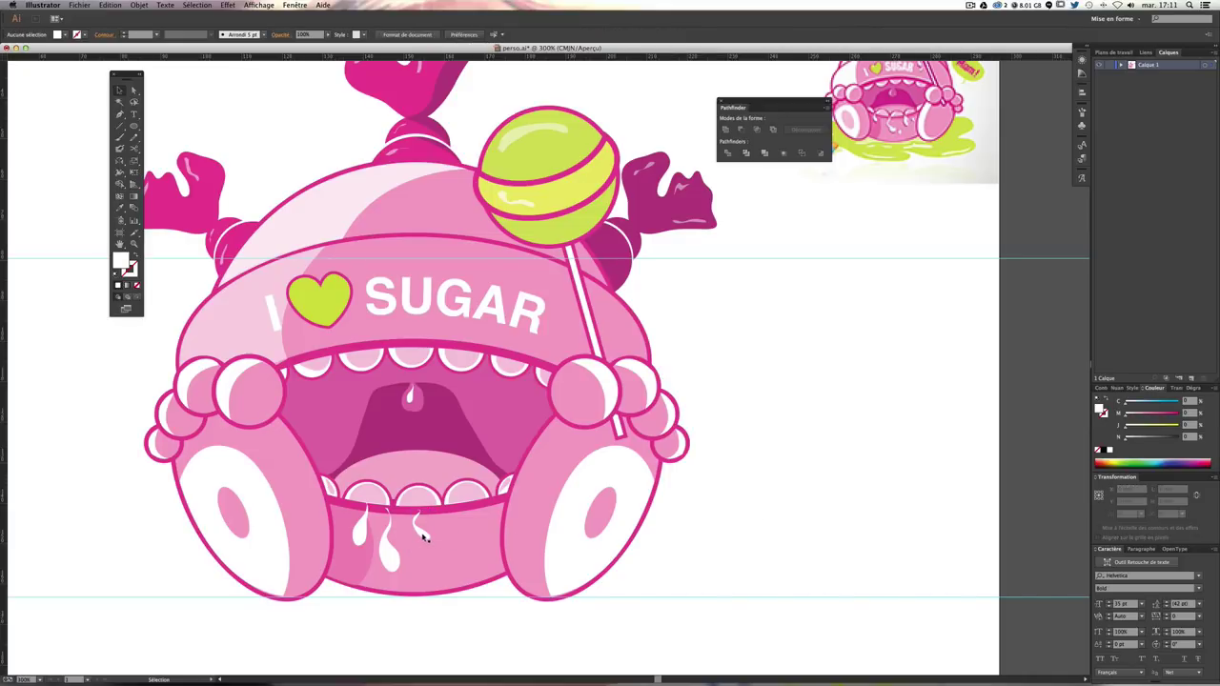
pyautogui.moveTo(424, 536); pyautogui.dragTo(406, 531)
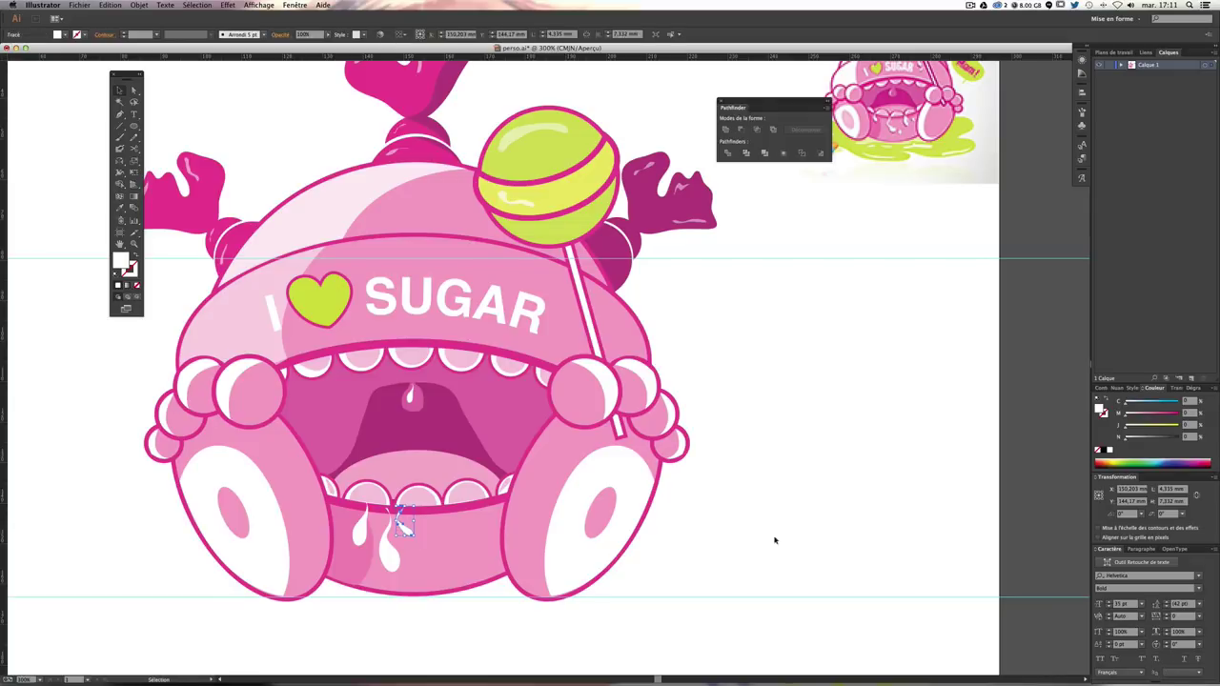
pyautogui.click(775, 537)
# Step: Nudge the drips into place and Alt-drag a copy of one to the right
pyautogui.click(383, 547)
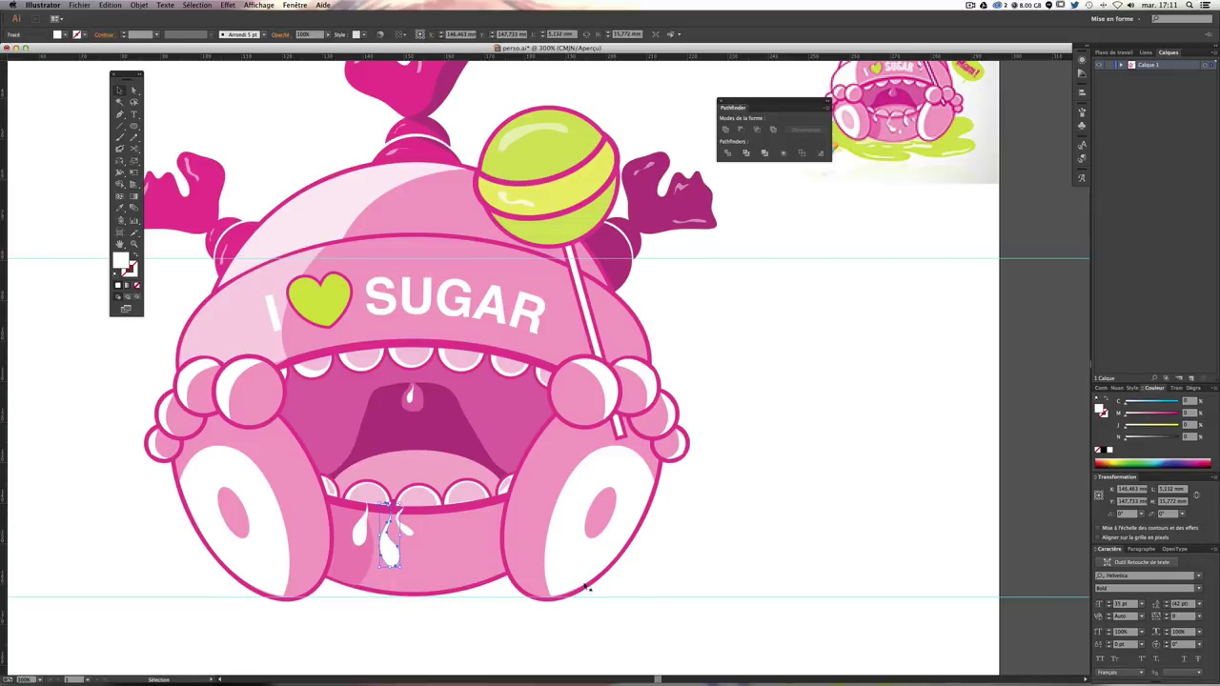
pyautogui.click(360, 533)
pyautogui.click(770, 537)
pyautogui.moveTo(777, 490); pyautogui.dragTo(764, 508)
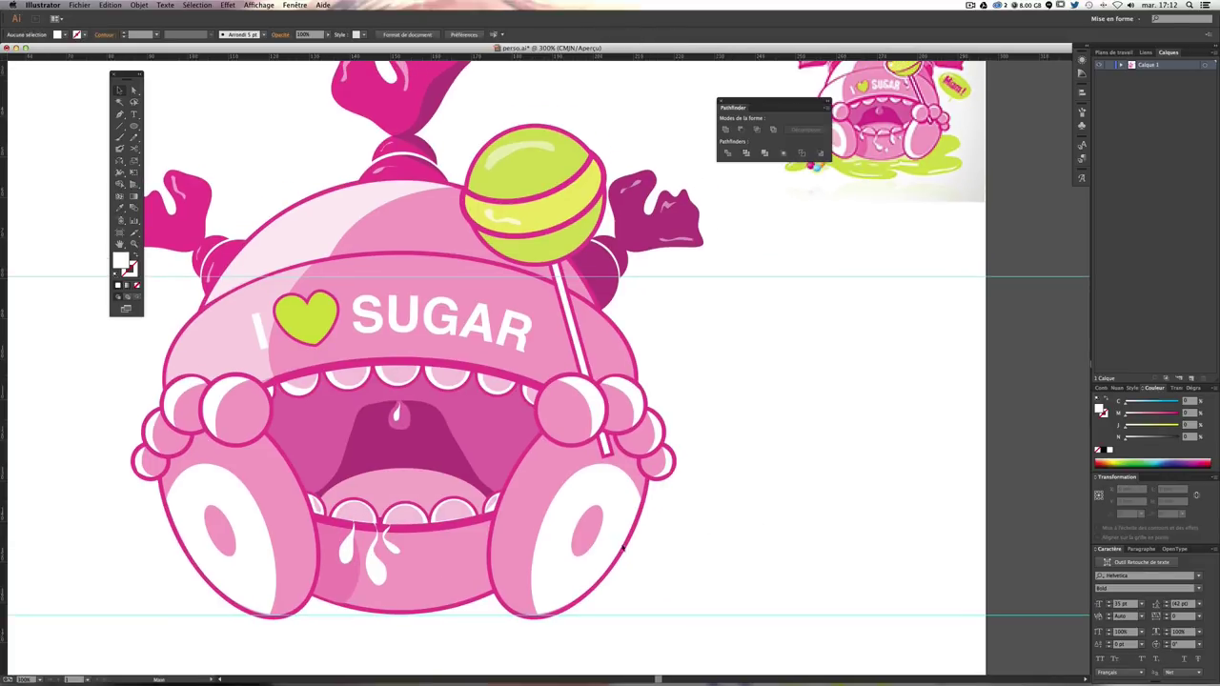
pyautogui.moveTo(349, 557)
pyautogui.mouseDown()
pyautogui.moveTo(441, 556)
pyautogui.moveTo(413, 583)
pyautogui.moveTo(398, 575)
pyautogui.mouseUp()
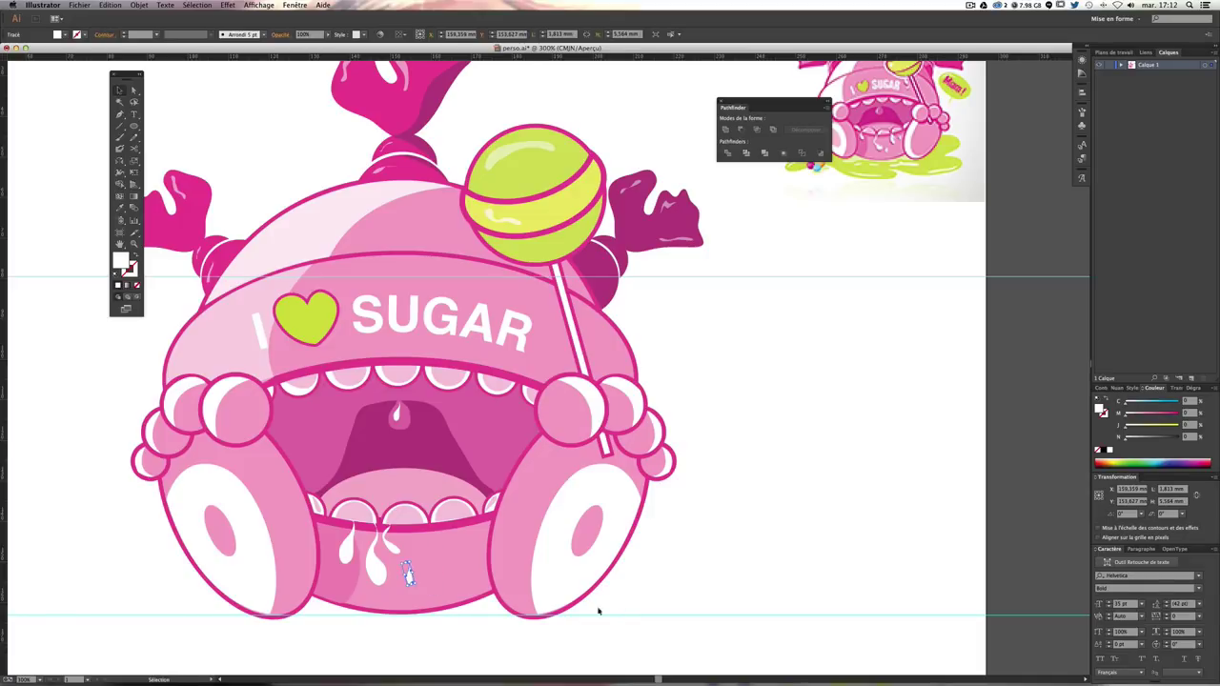
pyautogui.hotkey('ctrl', 'shift', 'a')
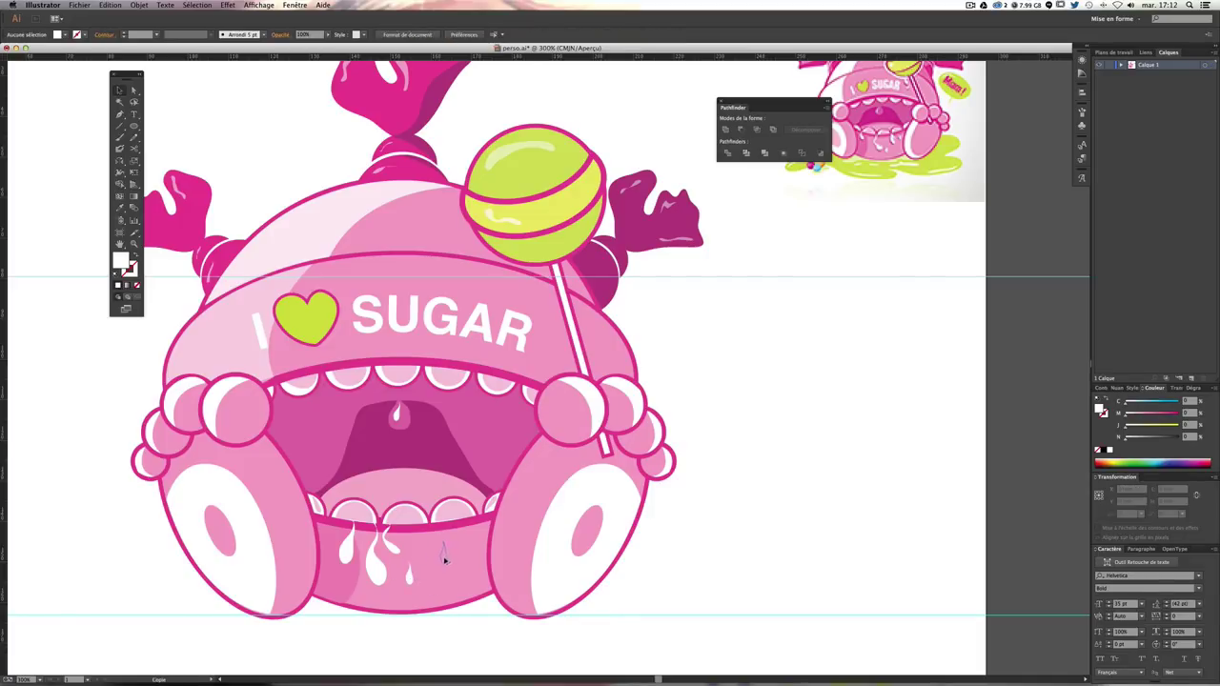
pyautogui.click(444, 535)
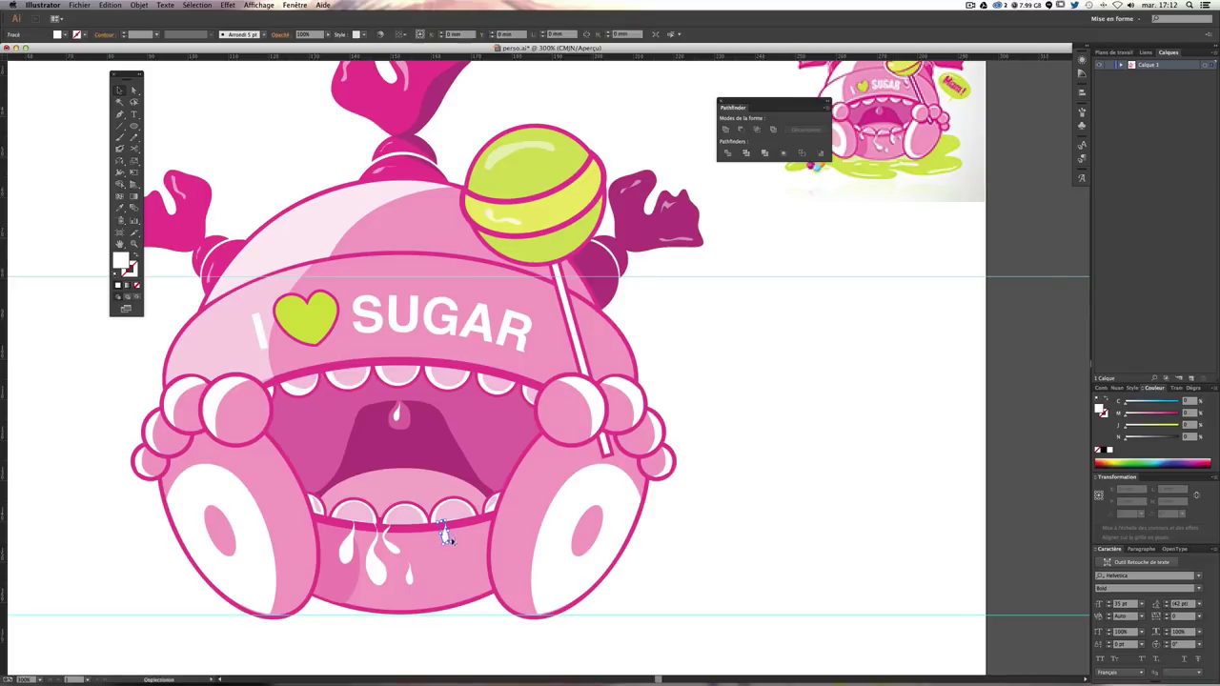
pyautogui.click(715, 530)
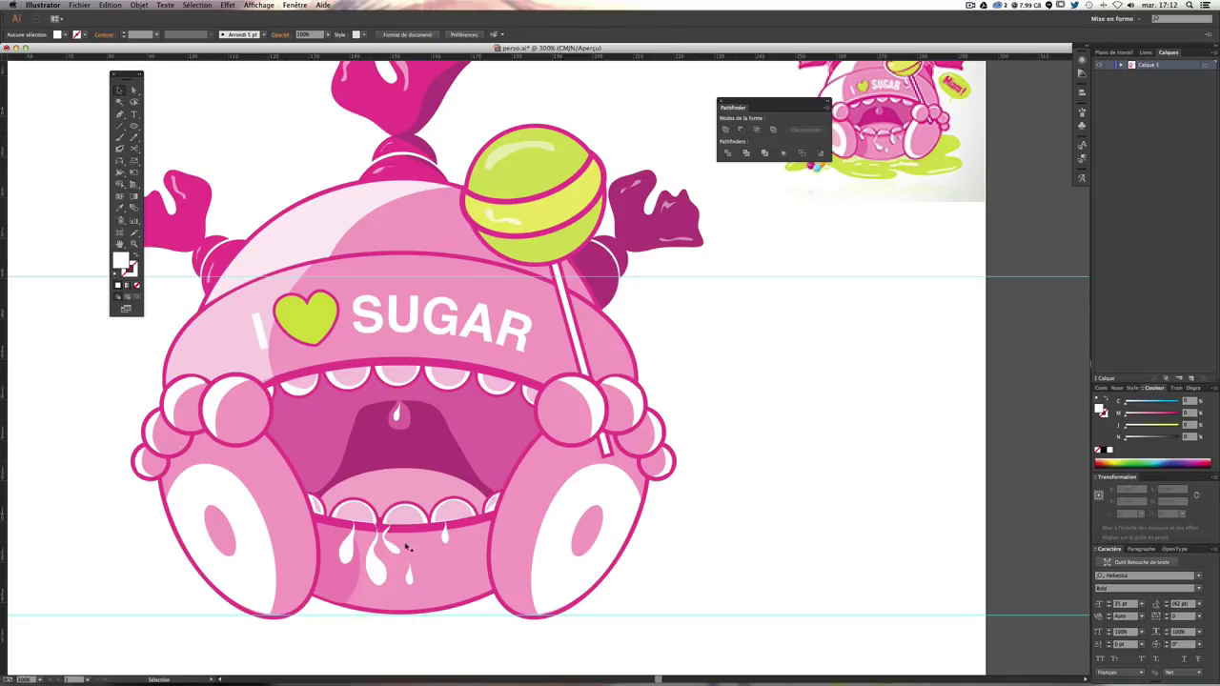
# Step: Stretch the copied right-hand drip into a taller drip
pyautogui.moveTo(445, 543)
pyautogui.mouseDown()
pyautogui.moveTo(468, 604)
pyautogui.moveTo(454, 564)
pyautogui.mouseUp()
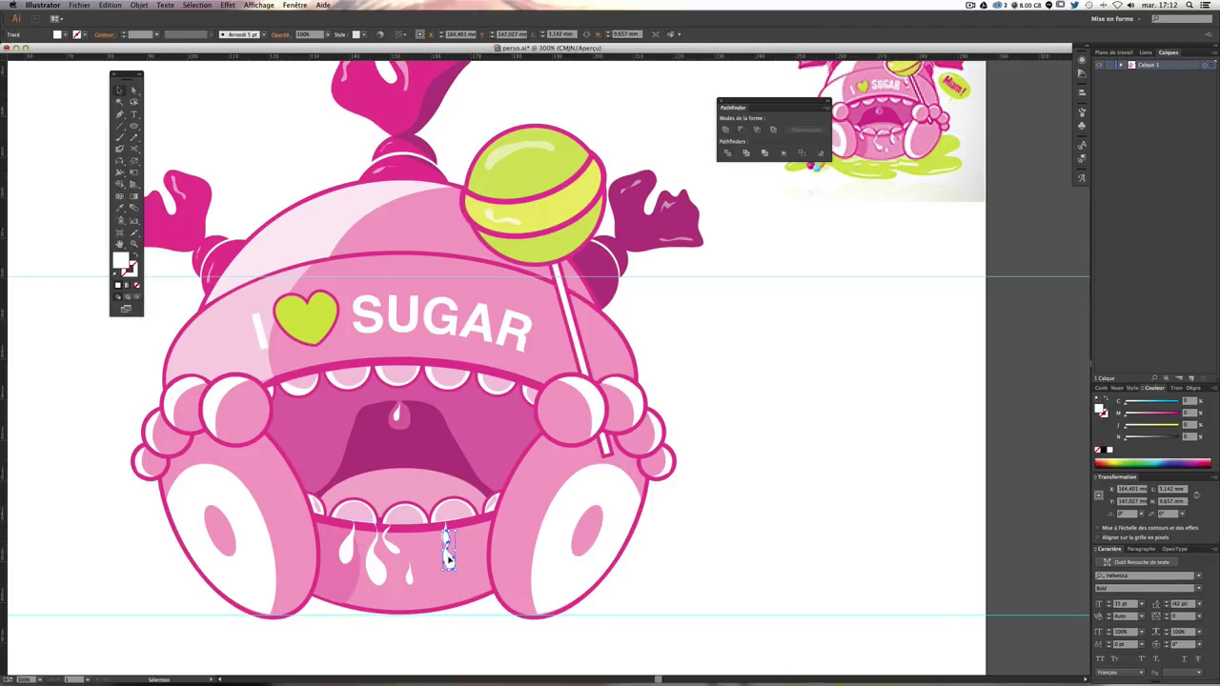
pyautogui.click(762, 585)
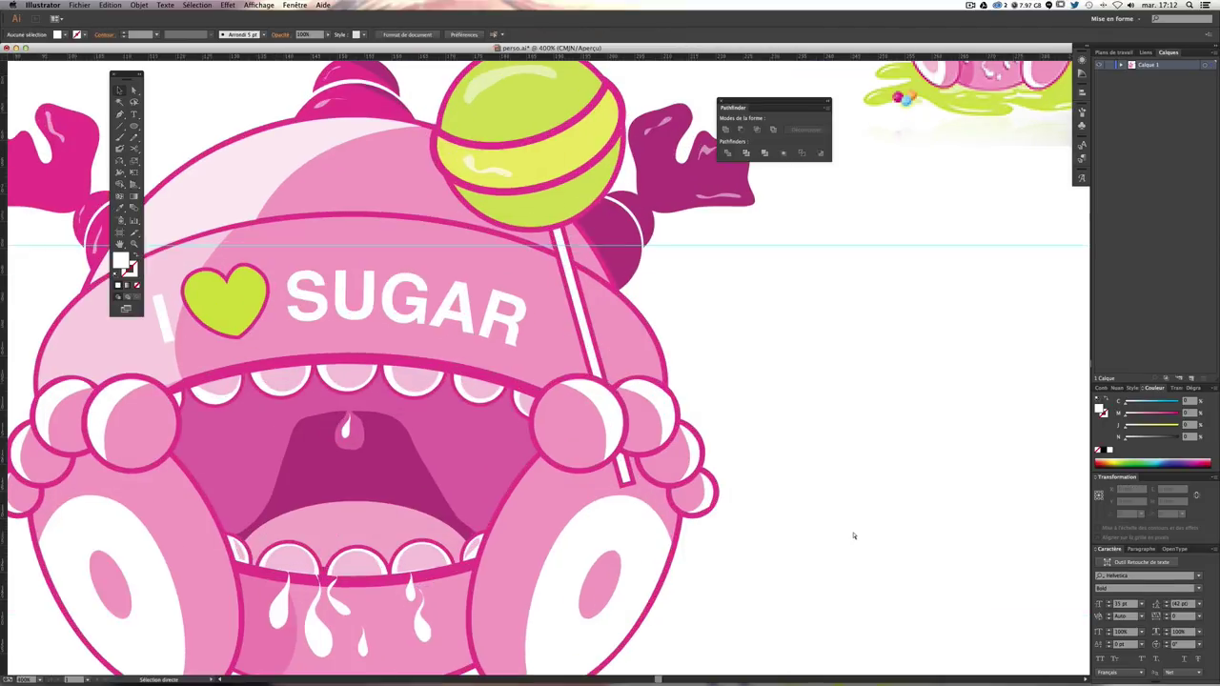
pyautogui.hotkey('ctrl', '+')
pyautogui.hotkey('ctrl', '-')
pyautogui.hotkey('ctrl', '+')
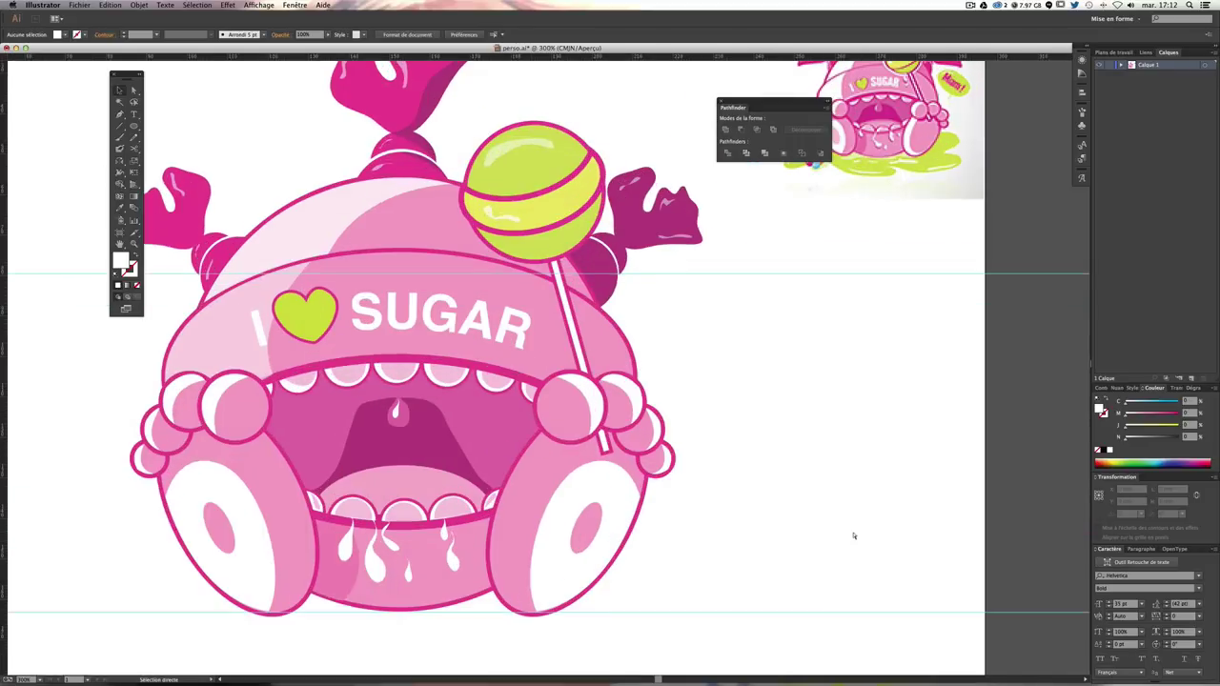
pyautogui.hotkey('ctrl', '+')
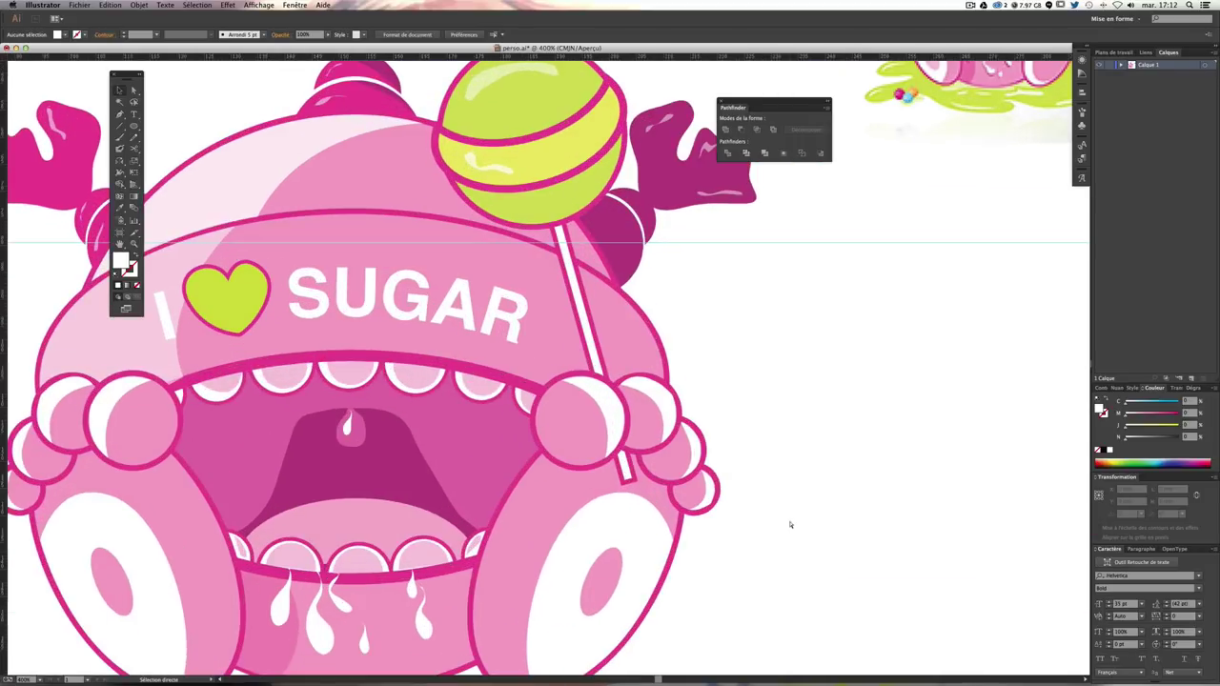
pyautogui.scroll(-3, 426, 407)
pyautogui.hscroll(-2, 426, 408)
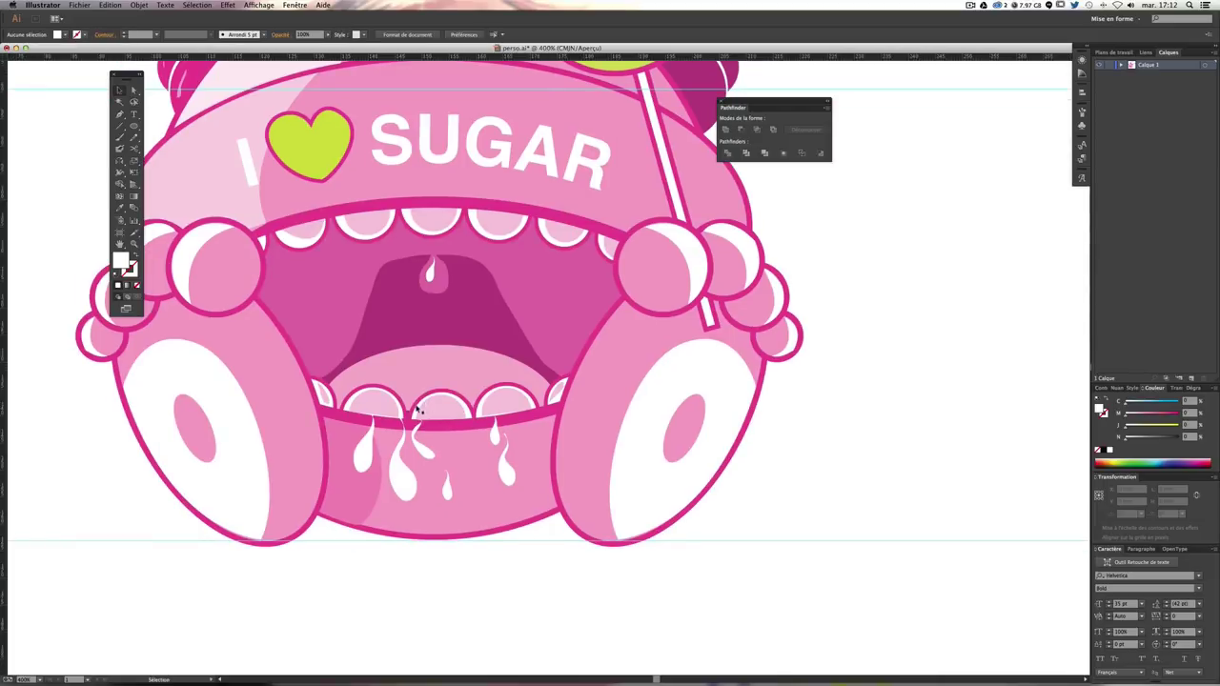
# Step: Reshape the left drip below the lower teeth with Direct Selection
pyautogui.scroll(2, 359, 395)
pyautogui.hscroll(-1, 359, 394)
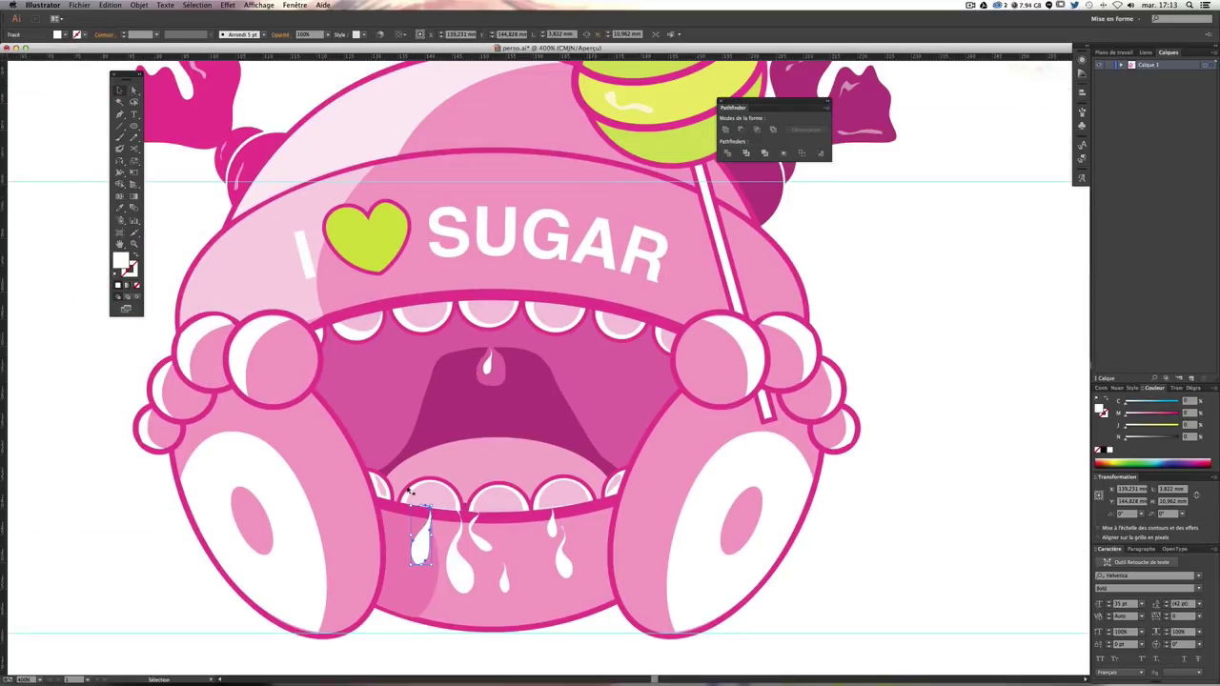
pyautogui.click(421, 536)
pyautogui.press('a')
pyautogui.moveTo(423, 540); pyautogui.dragTo(417, 526)
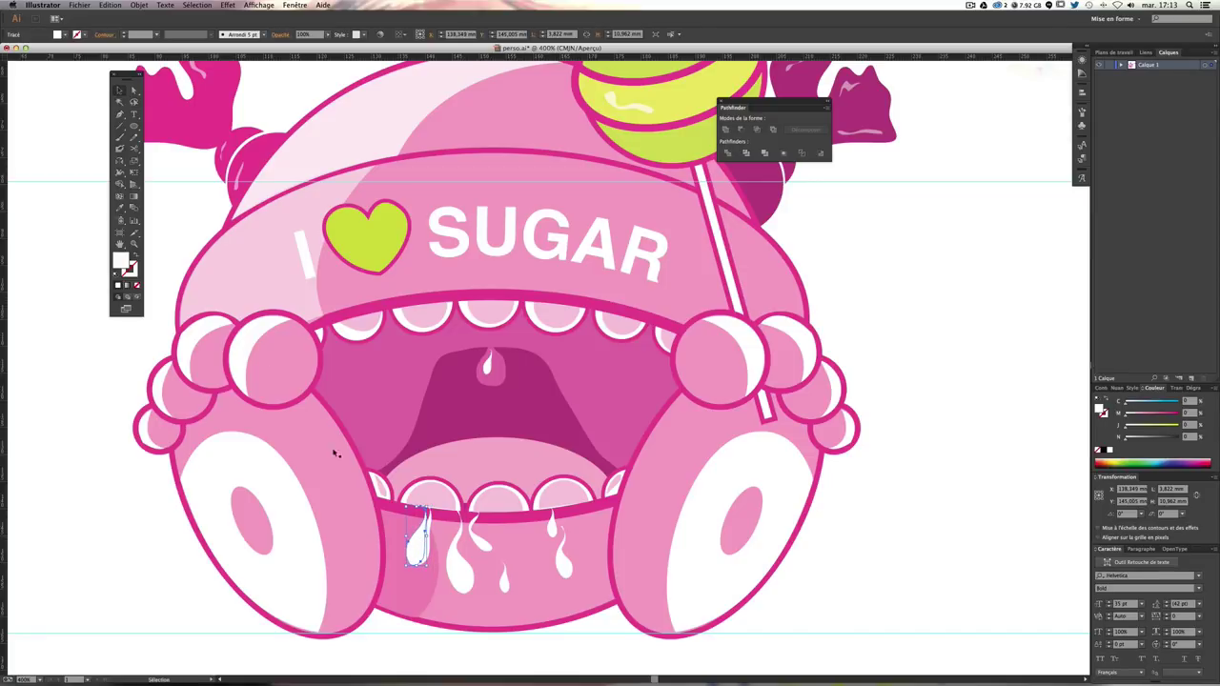
# Step: Give that drip the mouth's magenta and send it backward behind the white drip
pyautogui.click(119, 207)
pyautogui.click(166, 100)
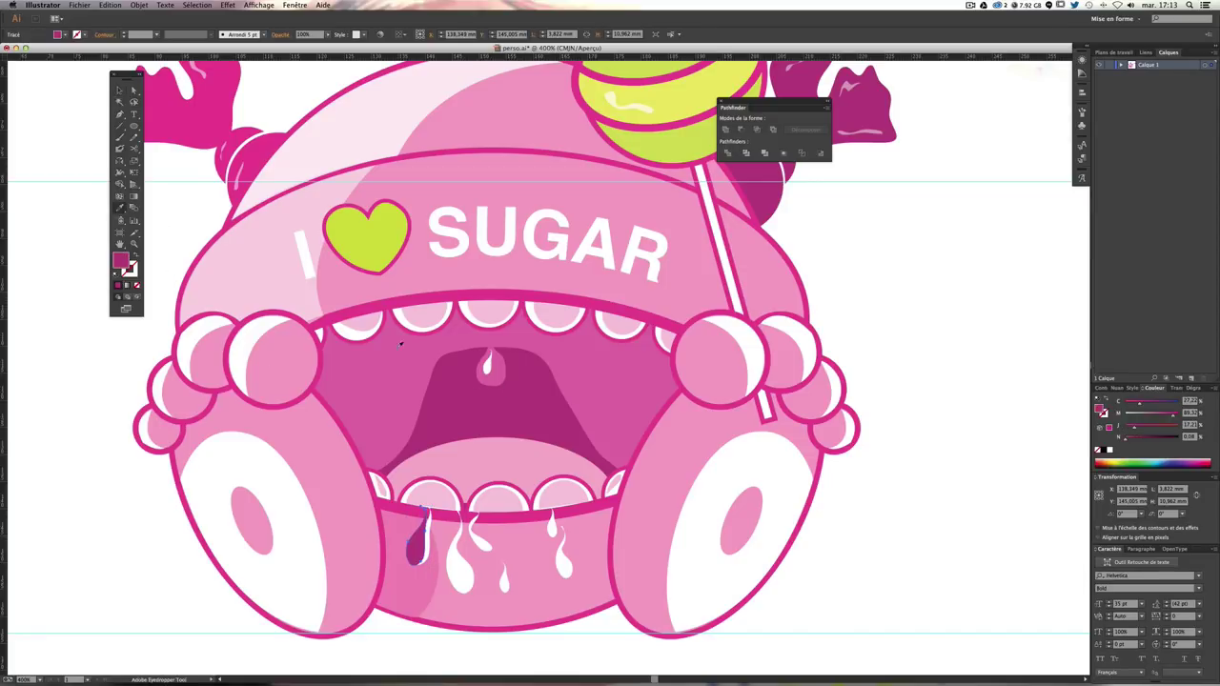
pyautogui.click(119, 90)
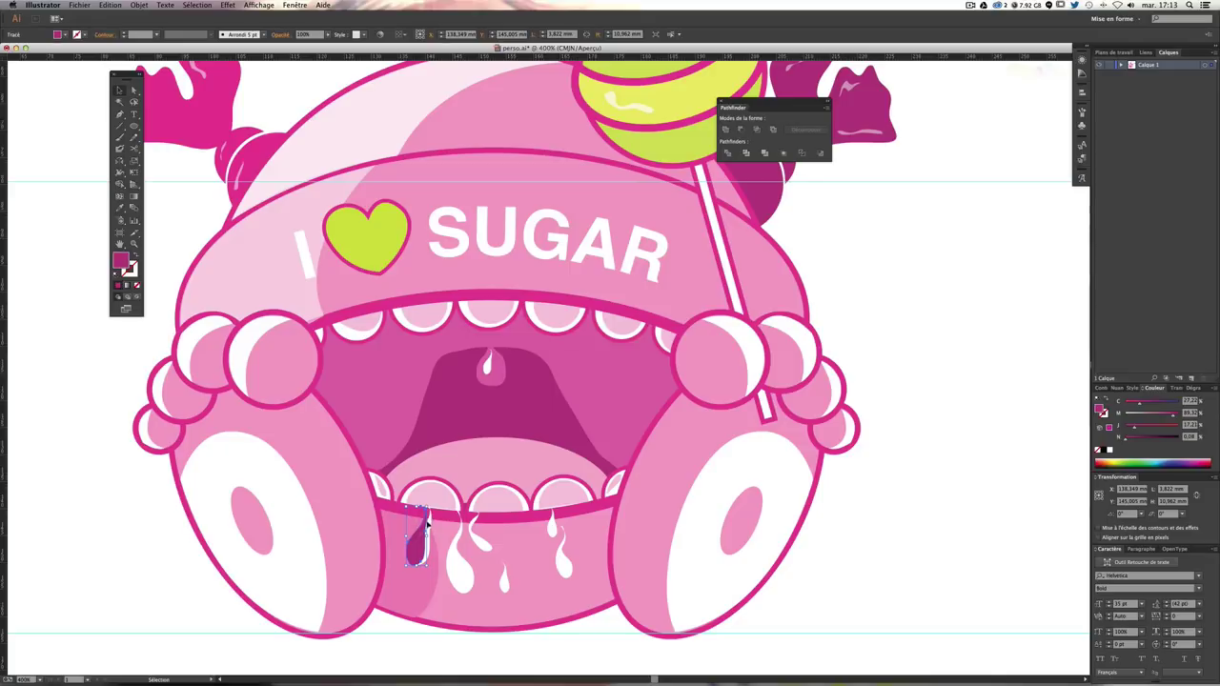
pyautogui.click(138, 5)
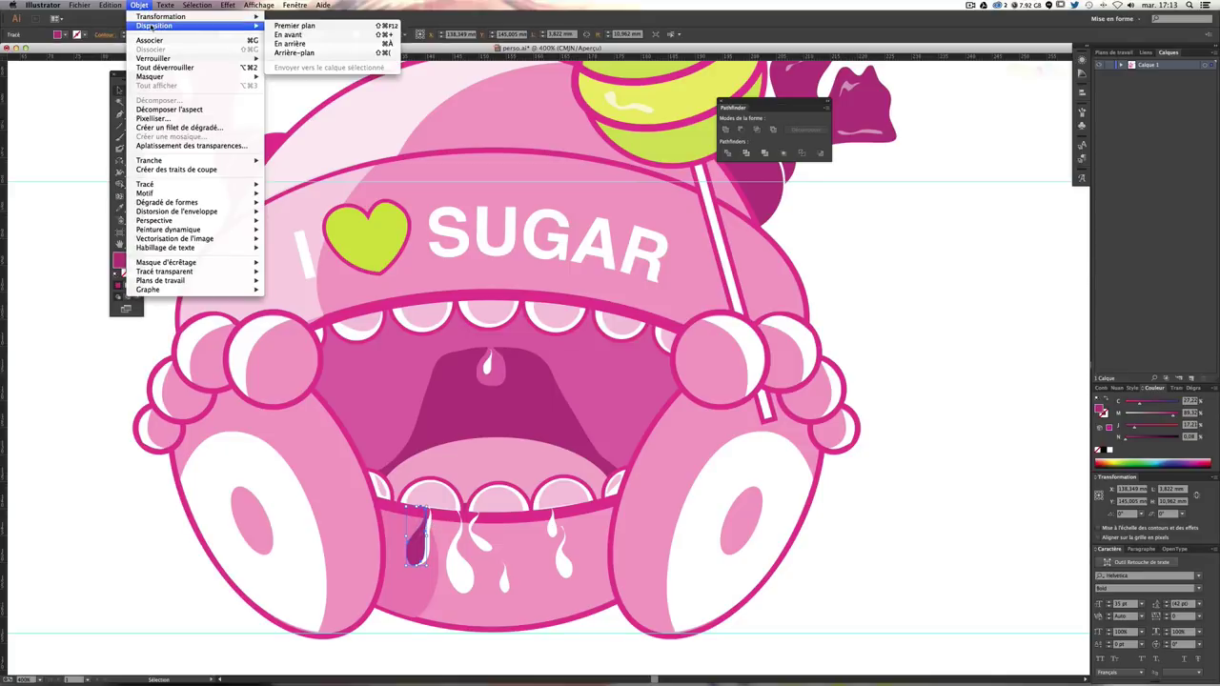
pyautogui.moveTo(155, 26)
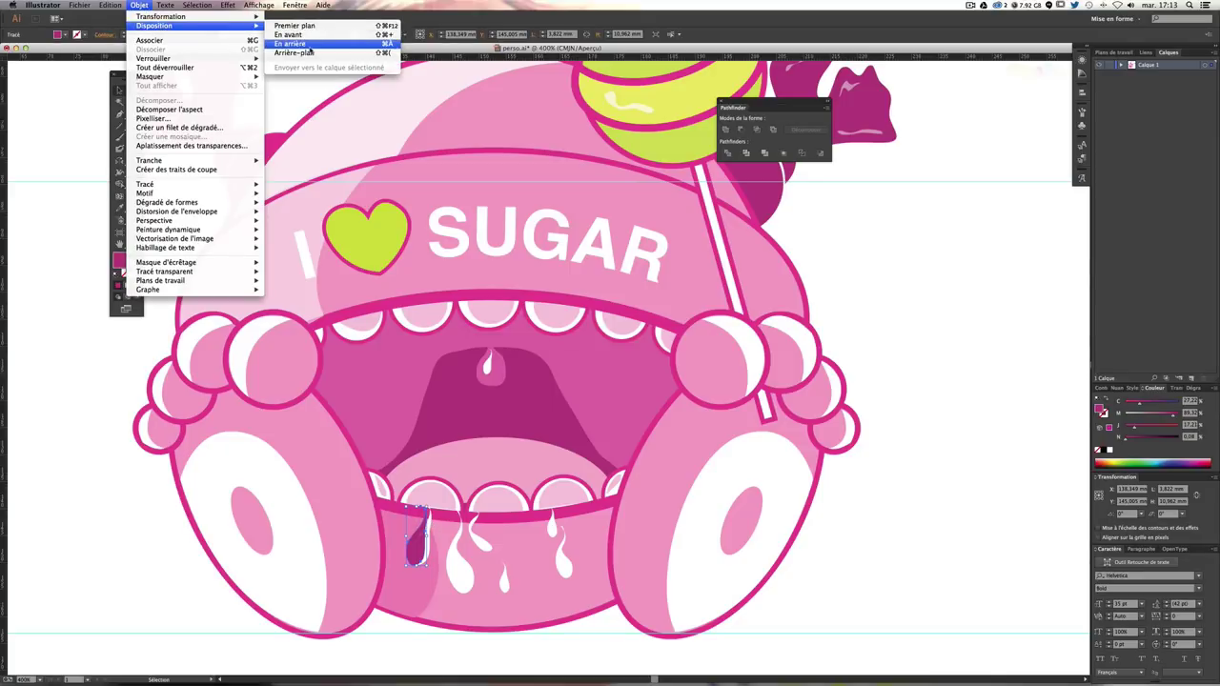
pyautogui.click(311, 45)
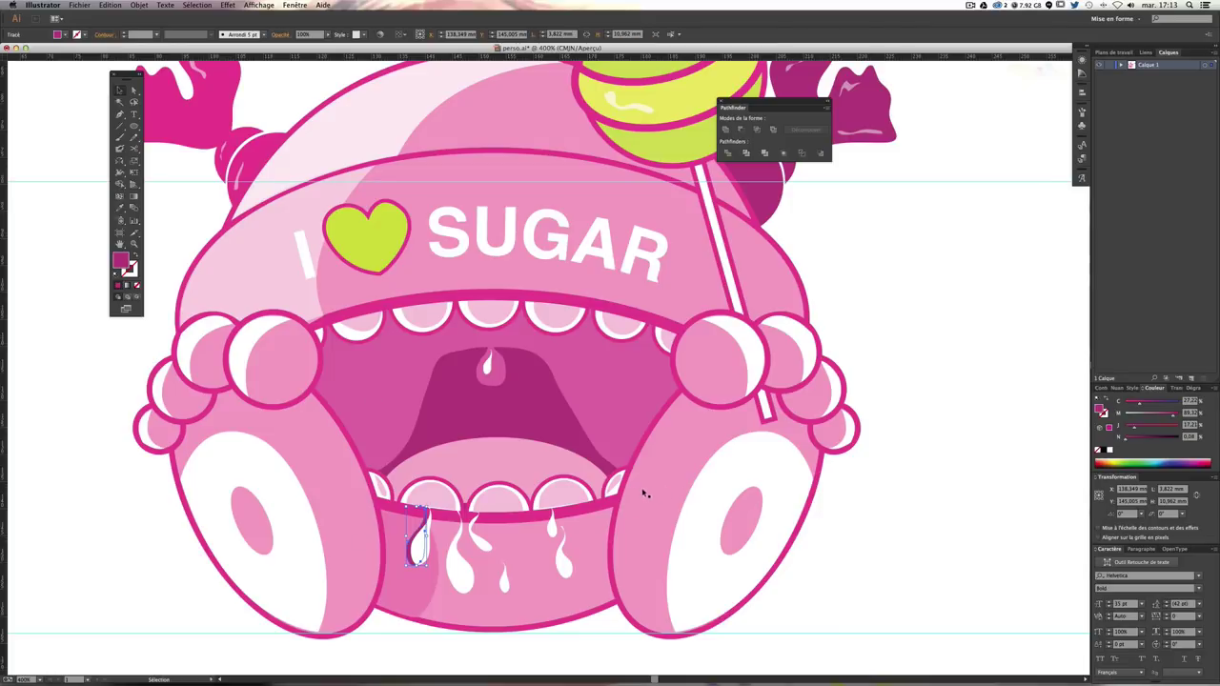
pyautogui.click(936, 485)
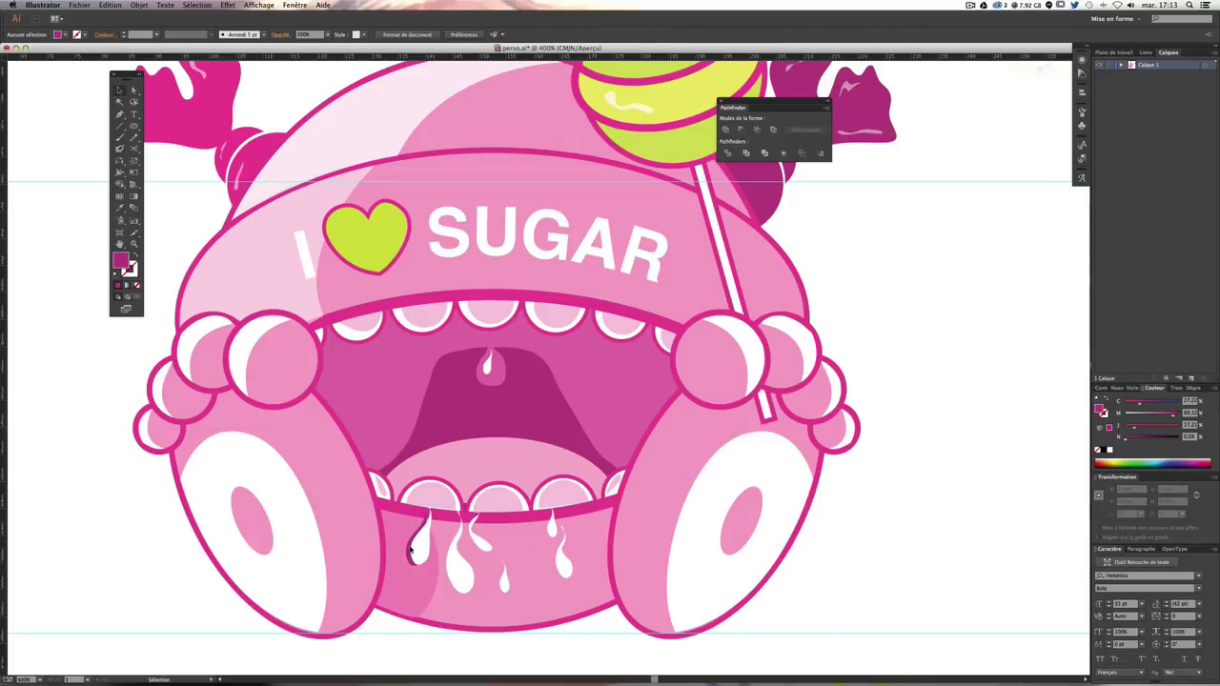
pyautogui.click(412, 549)
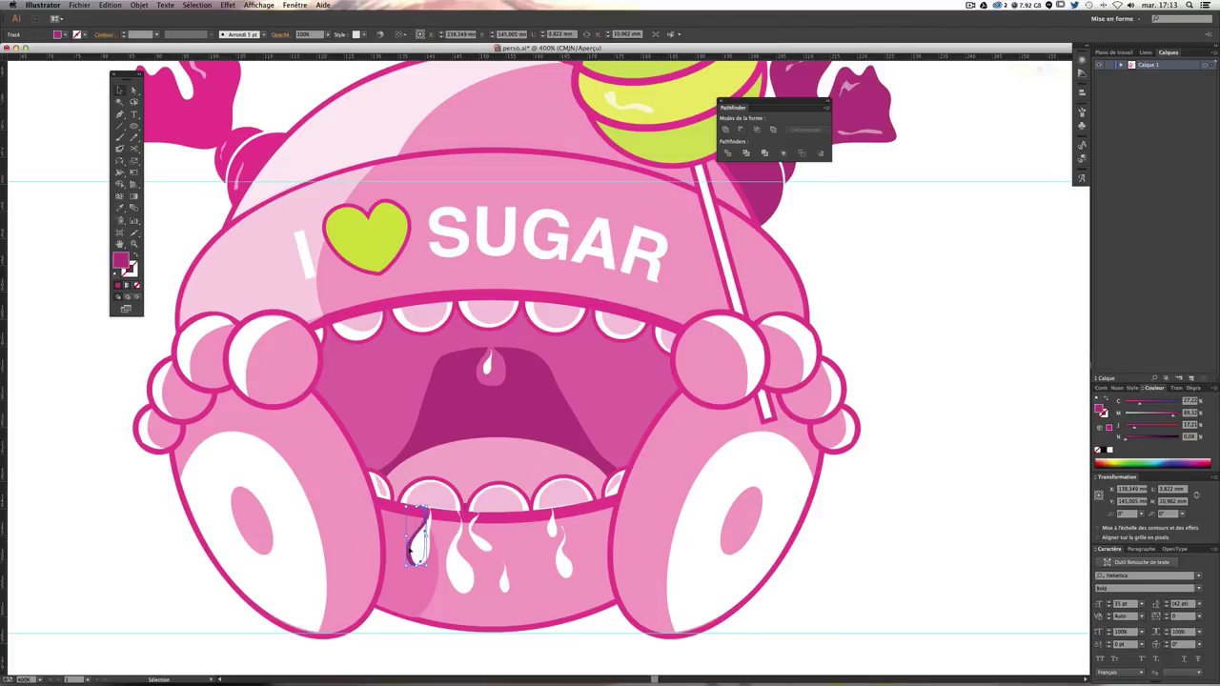
pyautogui.click(900, 489)
pyautogui.scroll(-3, 611, 380)
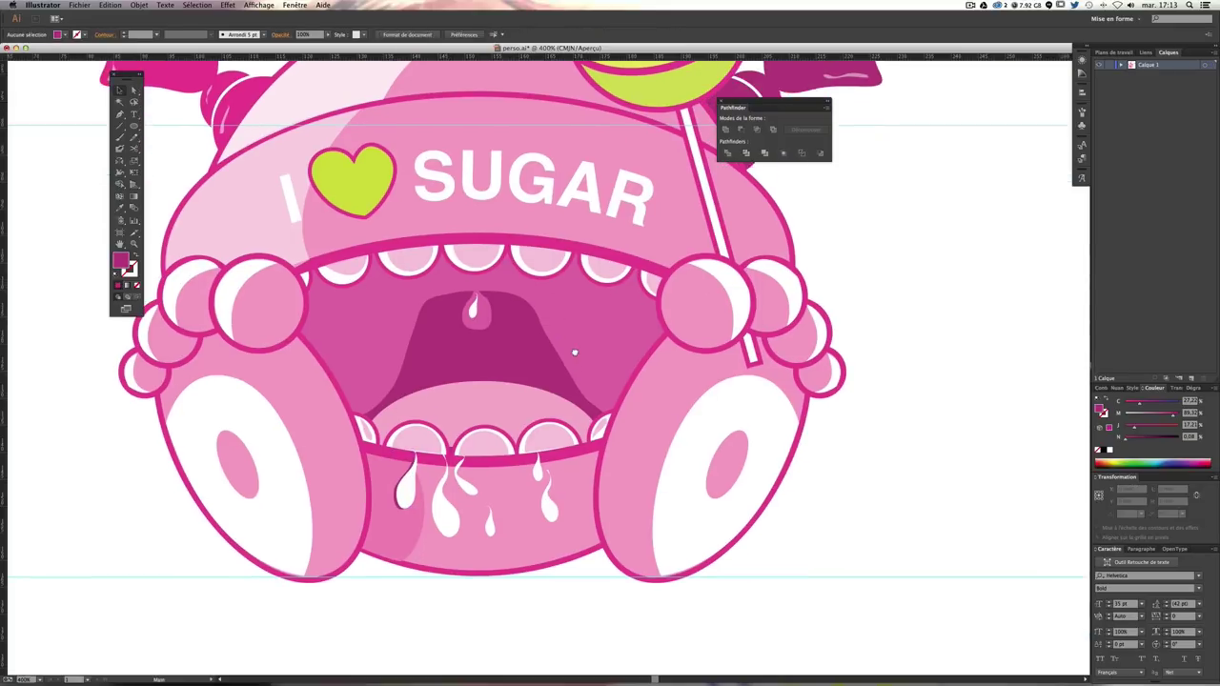
# Step: Fill the second drip with dark magenta and send it behind the white one
pyautogui.click(441, 505)
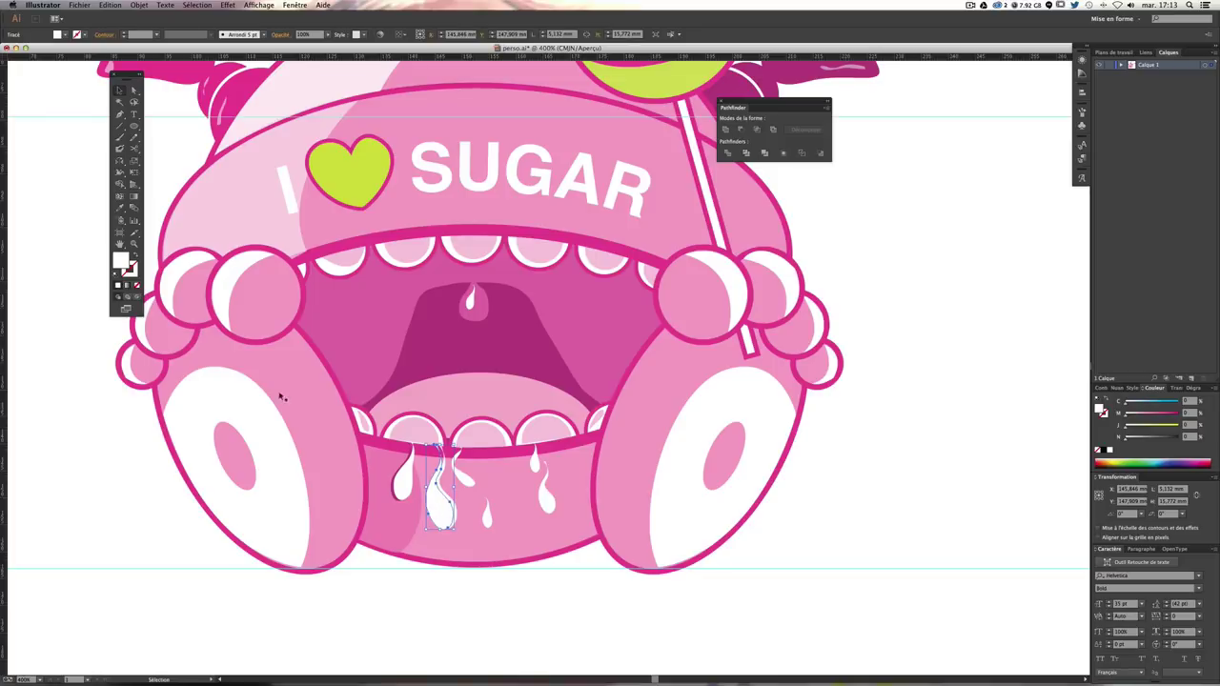
pyautogui.click(120, 209)
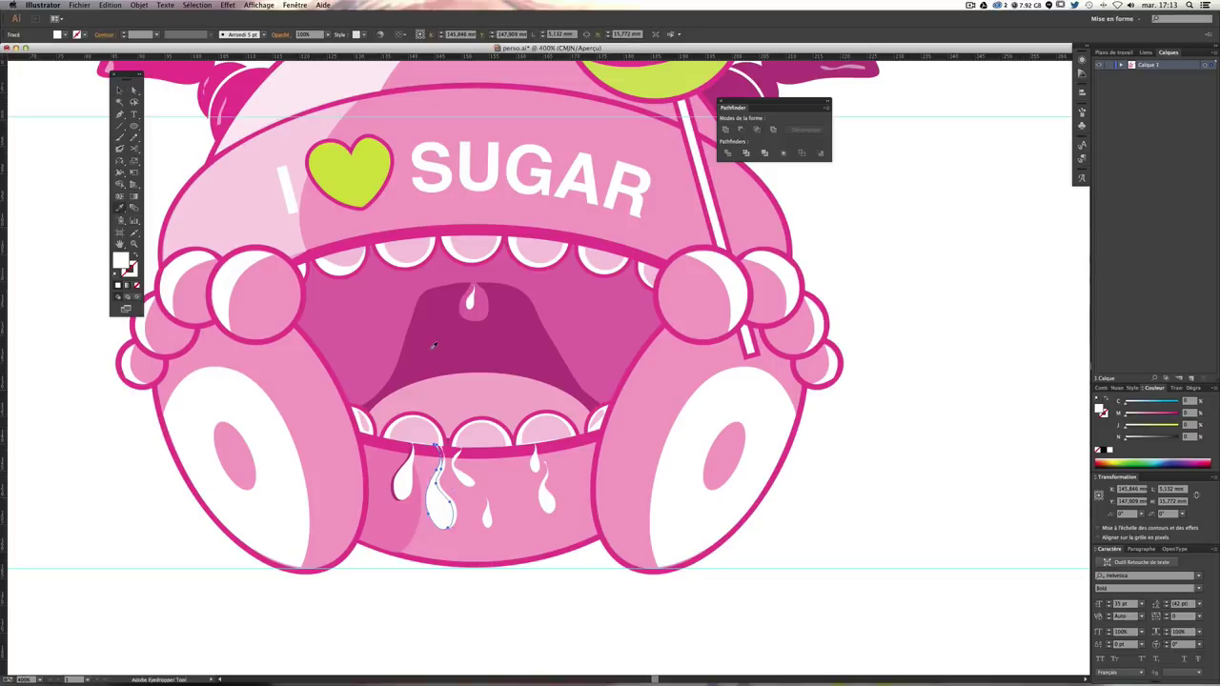
pyautogui.click(433, 345)
pyautogui.press('super+shift+a')
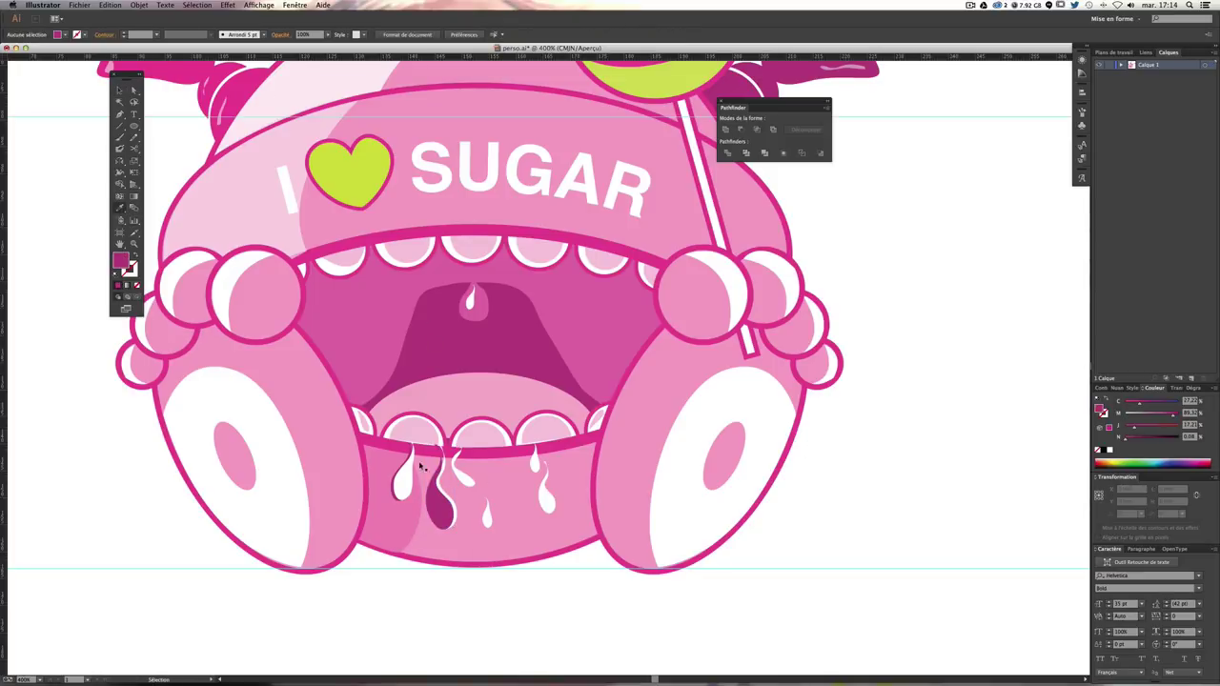
pyautogui.click(441, 512)
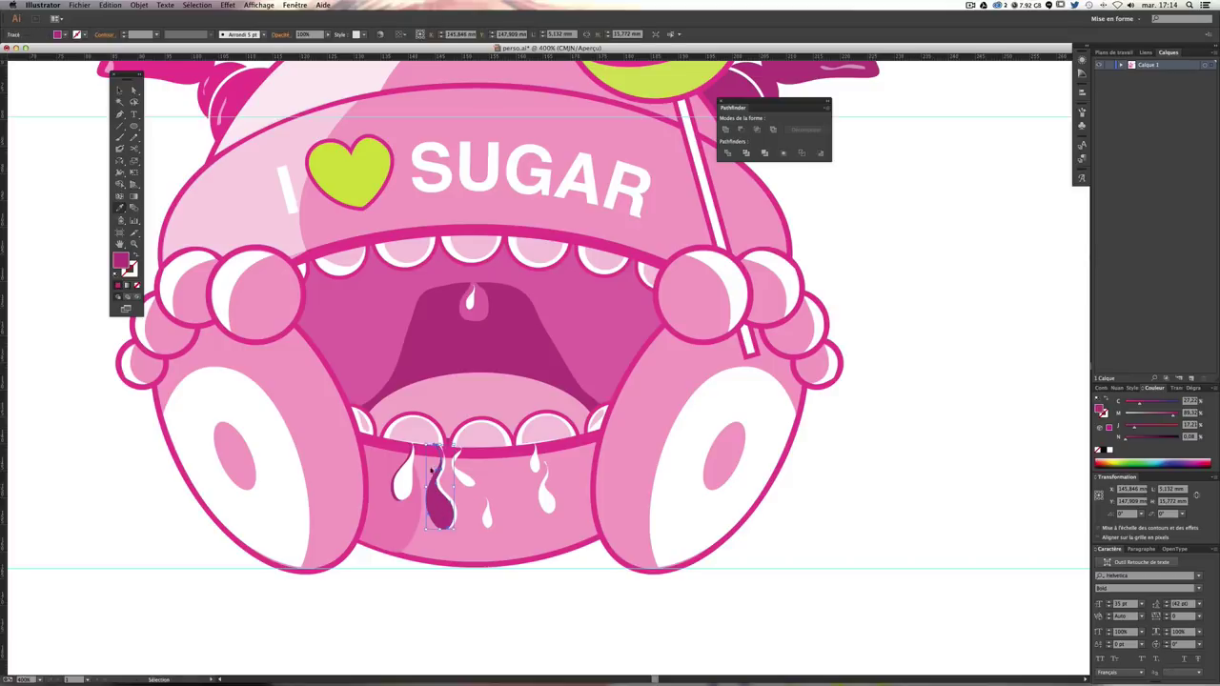
pyautogui.click(139, 5)
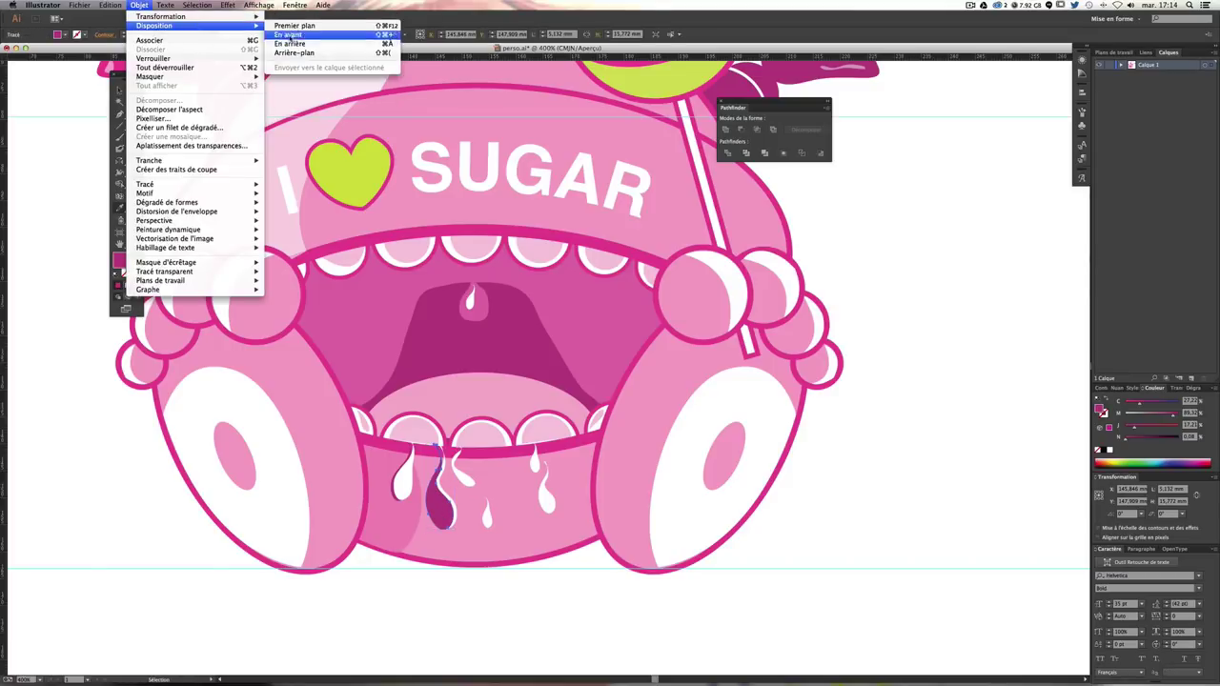
pyautogui.click(119, 90)
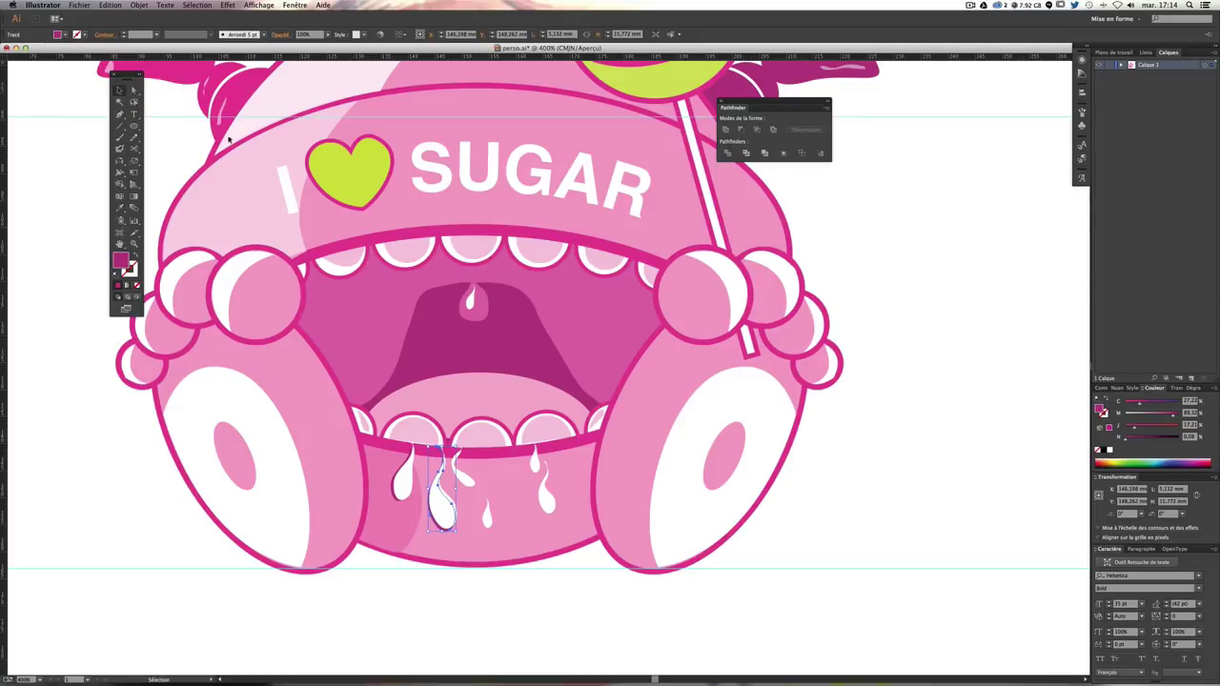
pyautogui.click(827, 250)
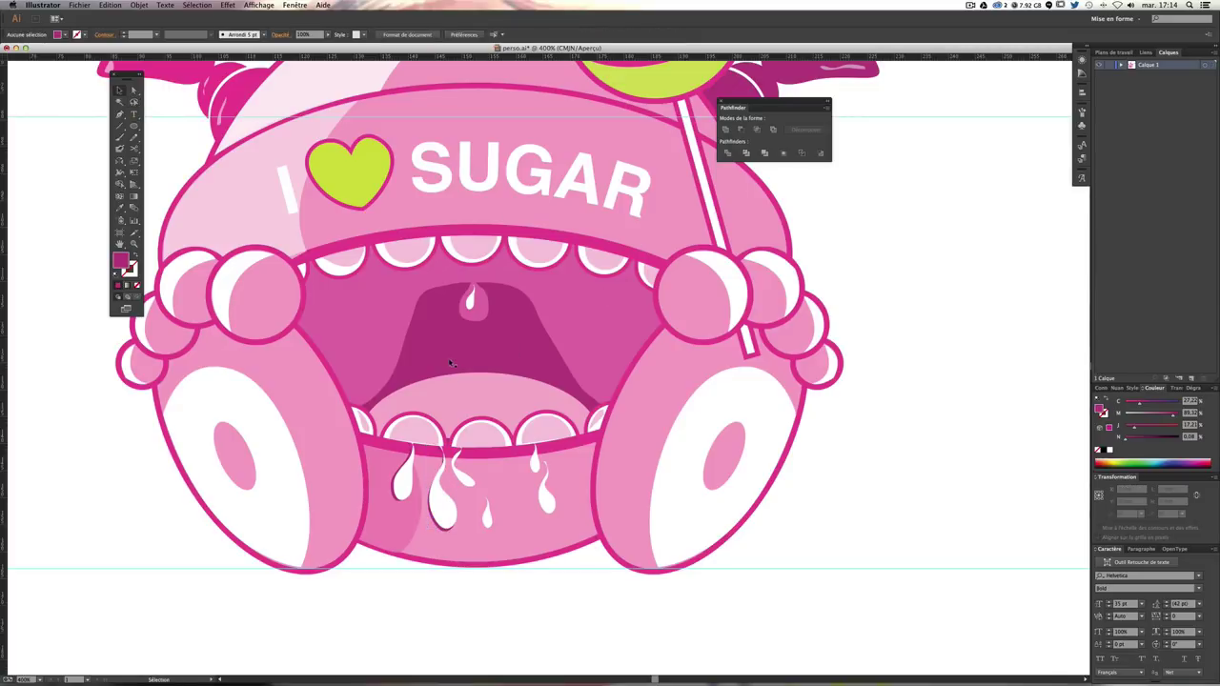
# Step: Nudge the wavy and right-hand drips left and fill them dark magenta
pyautogui.click(468, 483)
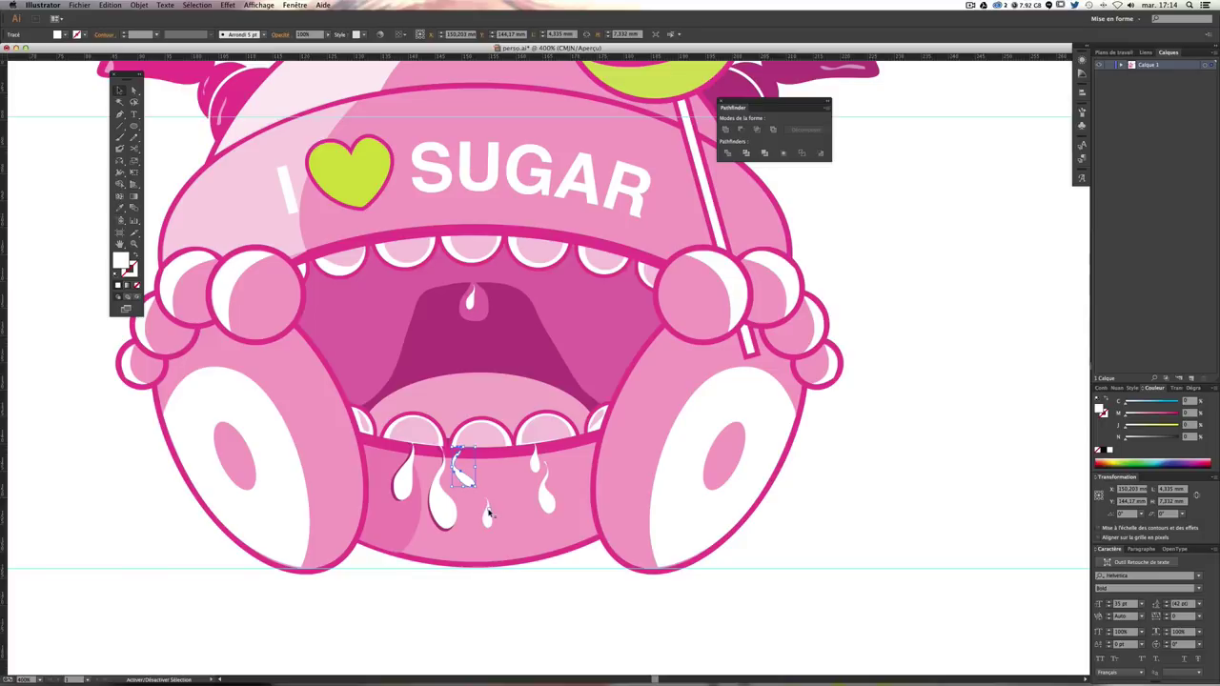
pyautogui.keyDown('shift'); pyautogui.click(535, 464); pyautogui.keyUp('shift')
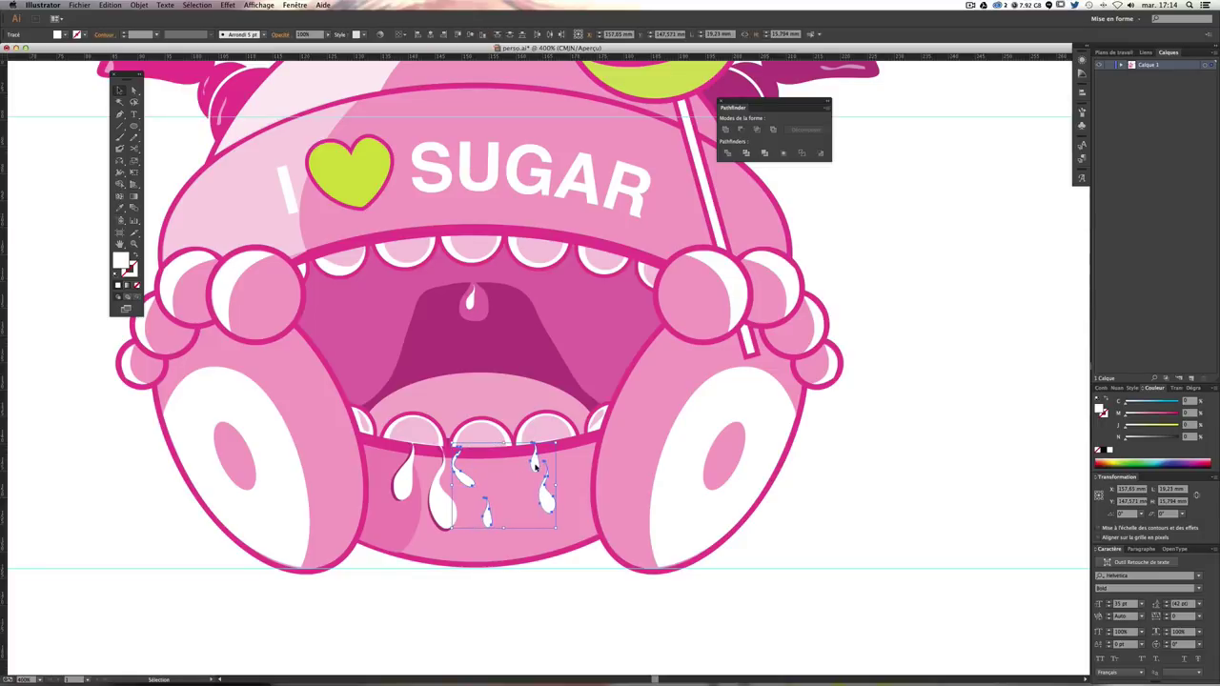
pyautogui.moveTo(535, 464); pyautogui.dragTo(523, 461)
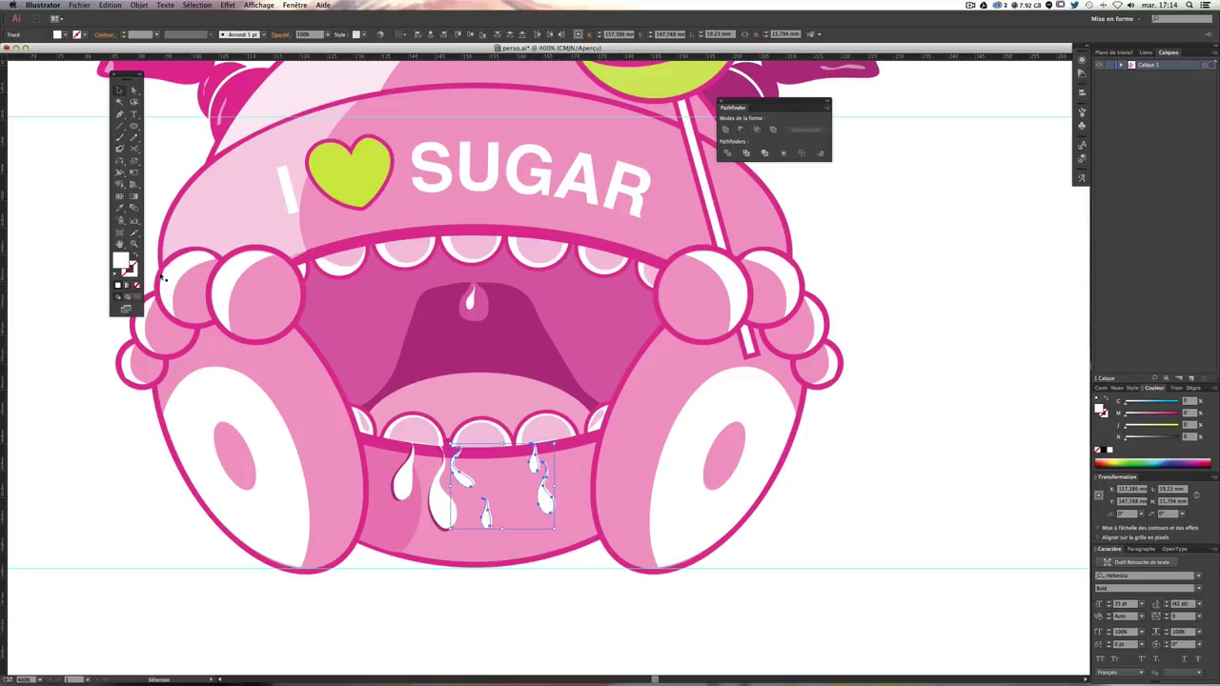
pyautogui.click(120, 208)
pyautogui.click(425, 332)
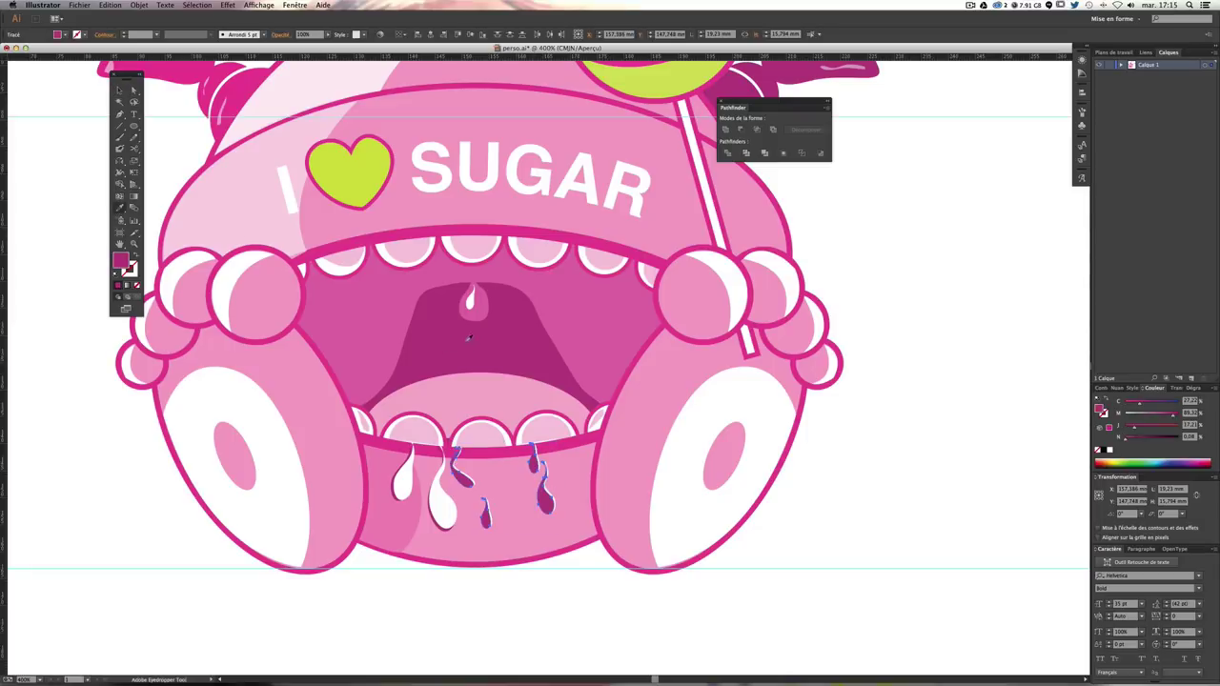
pyautogui.click(119, 90)
pyautogui.click(851, 460)
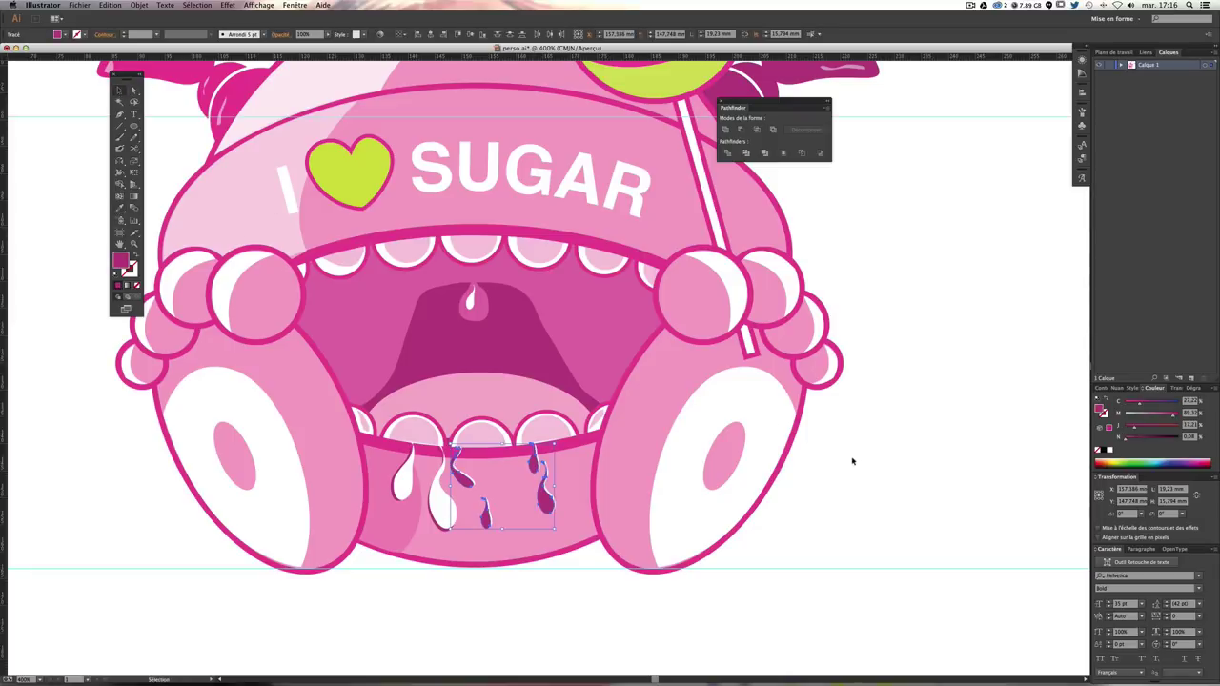
pyautogui.hotkey('ctrl', '+')
# Step: Select all white drip highlights and bring them in front of the magenta shapes
pyautogui.scroll(-3, 634, 210)
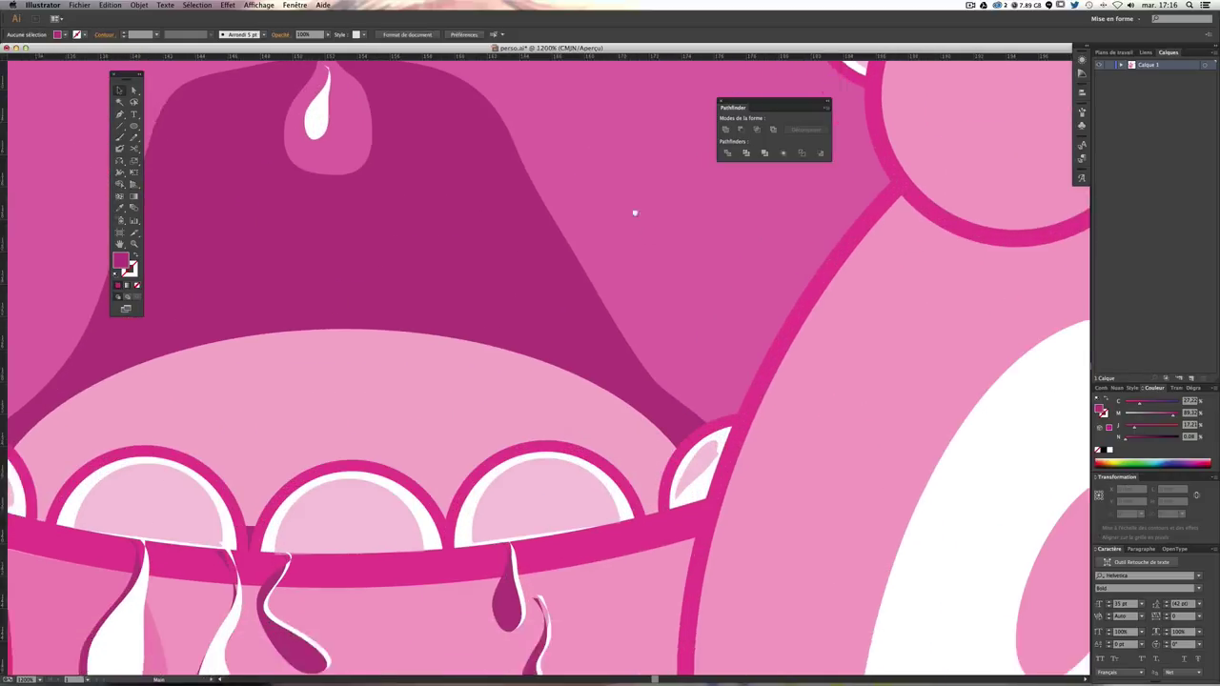
pyautogui.scroll(-3, 432, 476)
pyautogui.click(315, 450)
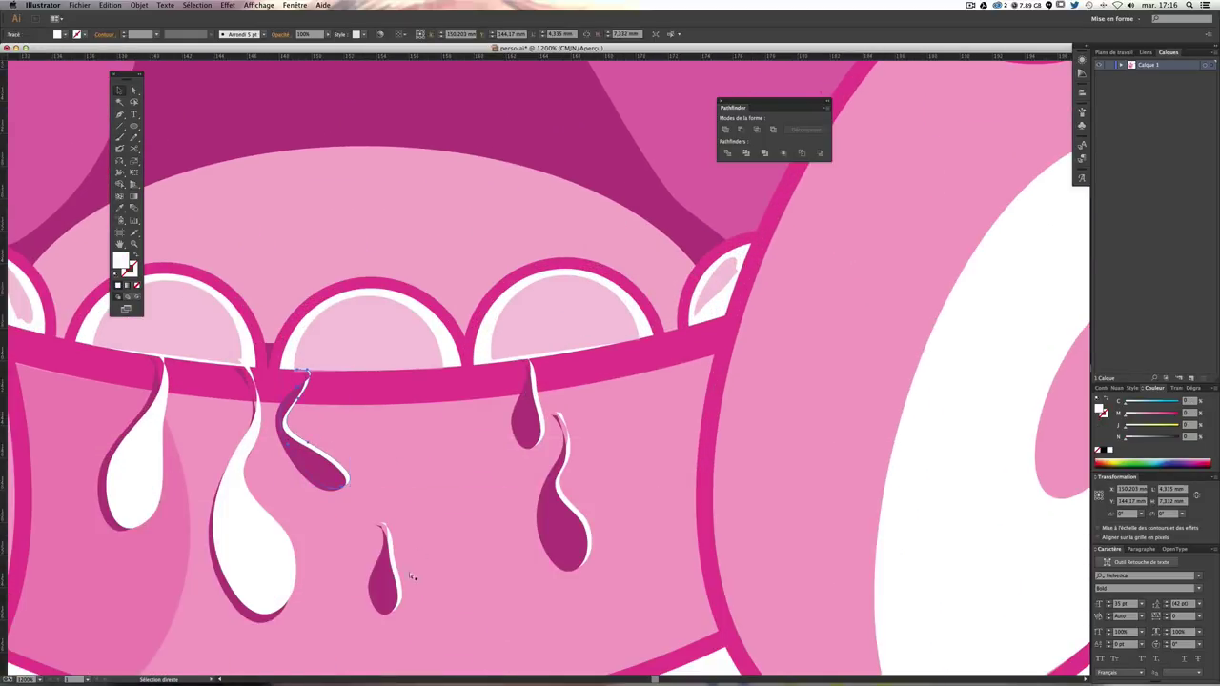
pyautogui.click(396, 572)
pyautogui.click(543, 419)
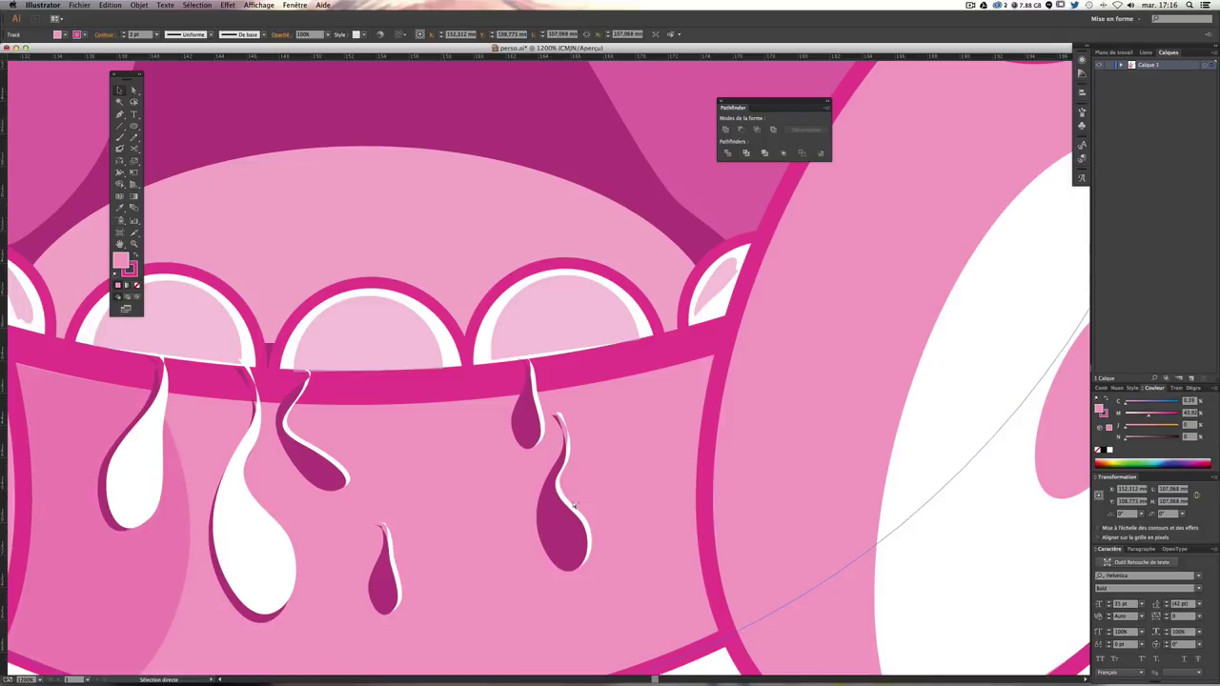
pyautogui.click(568, 507)
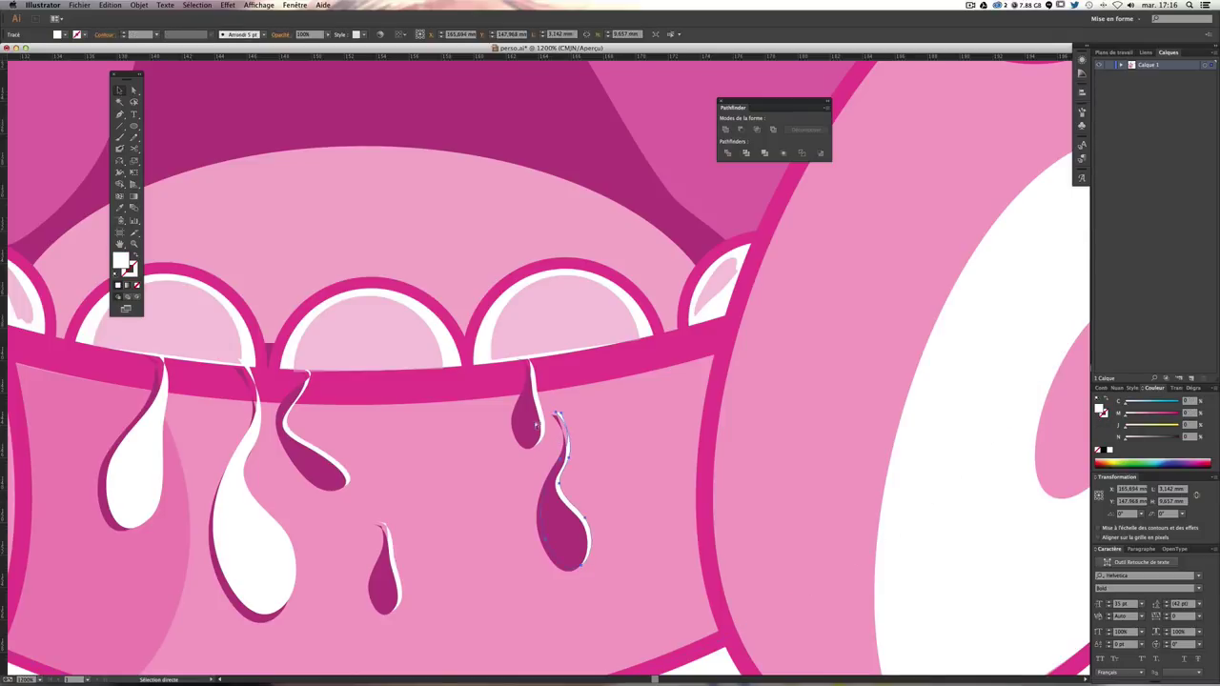
pyautogui.click(541, 420)
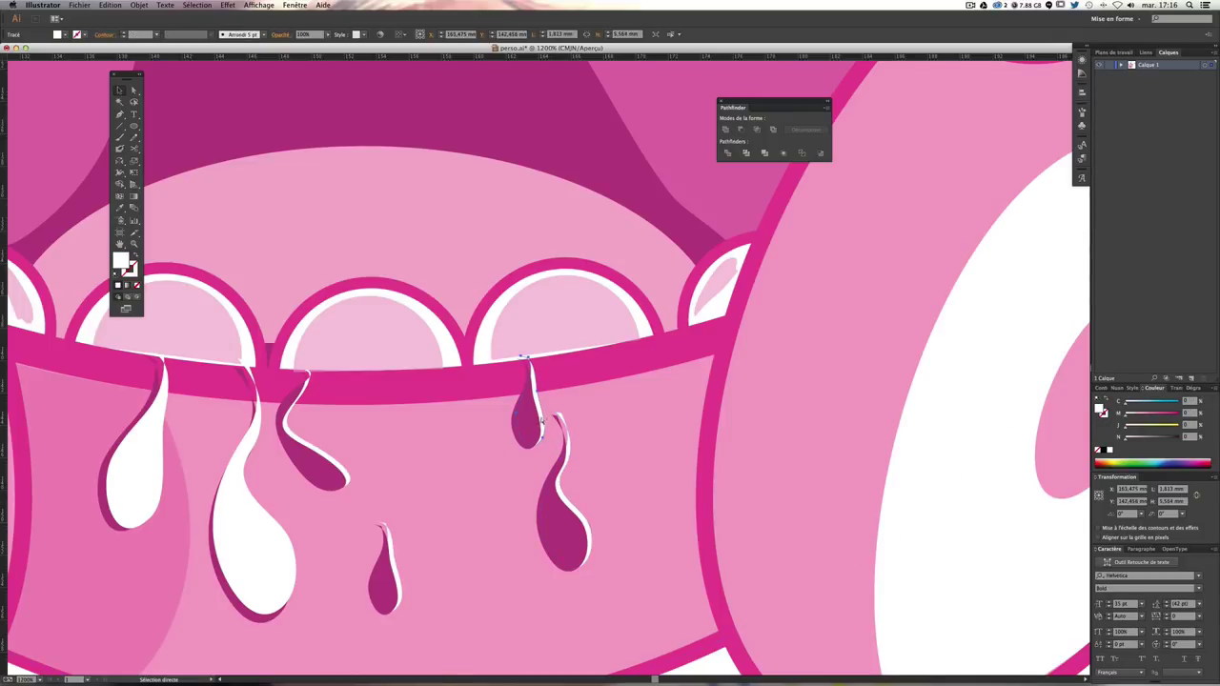
pyautogui.keyDown('shift'); pyautogui.click(394, 553); pyautogui.keyUp('shift')
pyautogui.keyDown('shift'); pyautogui.click(341, 467); pyautogui.keyUp('shift')
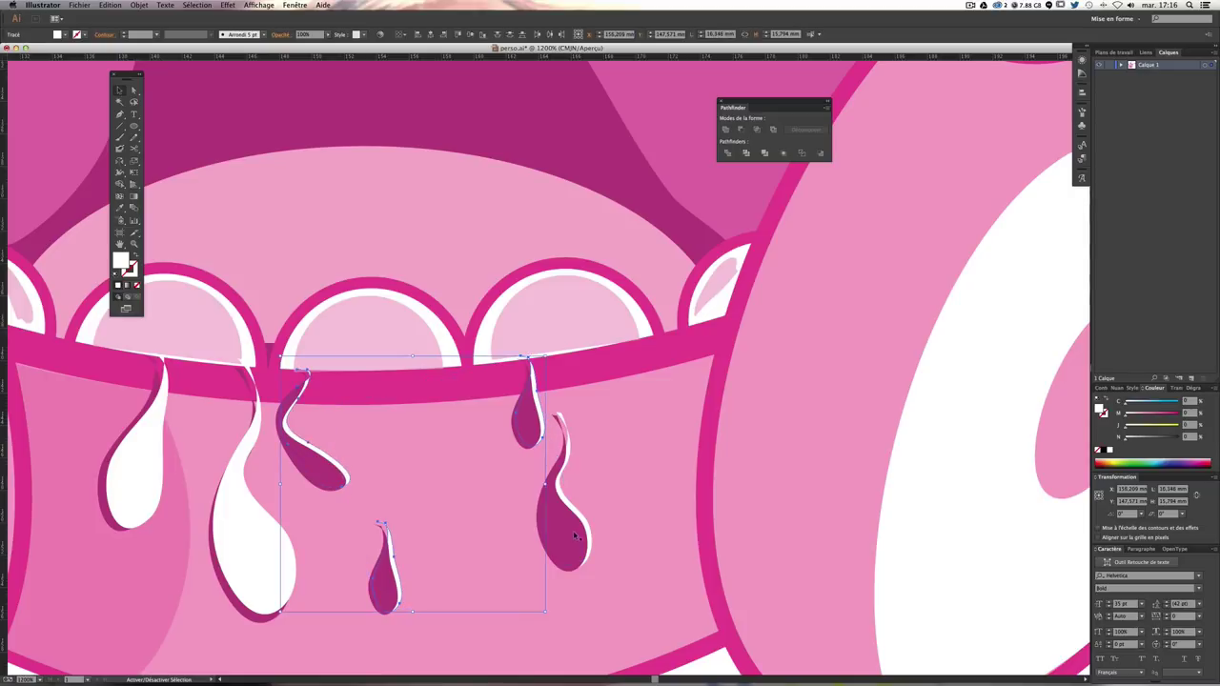
pyautogui.keyDown('shift'); pyautogui.click(575, 515); pyautogui.keyUp('shift')
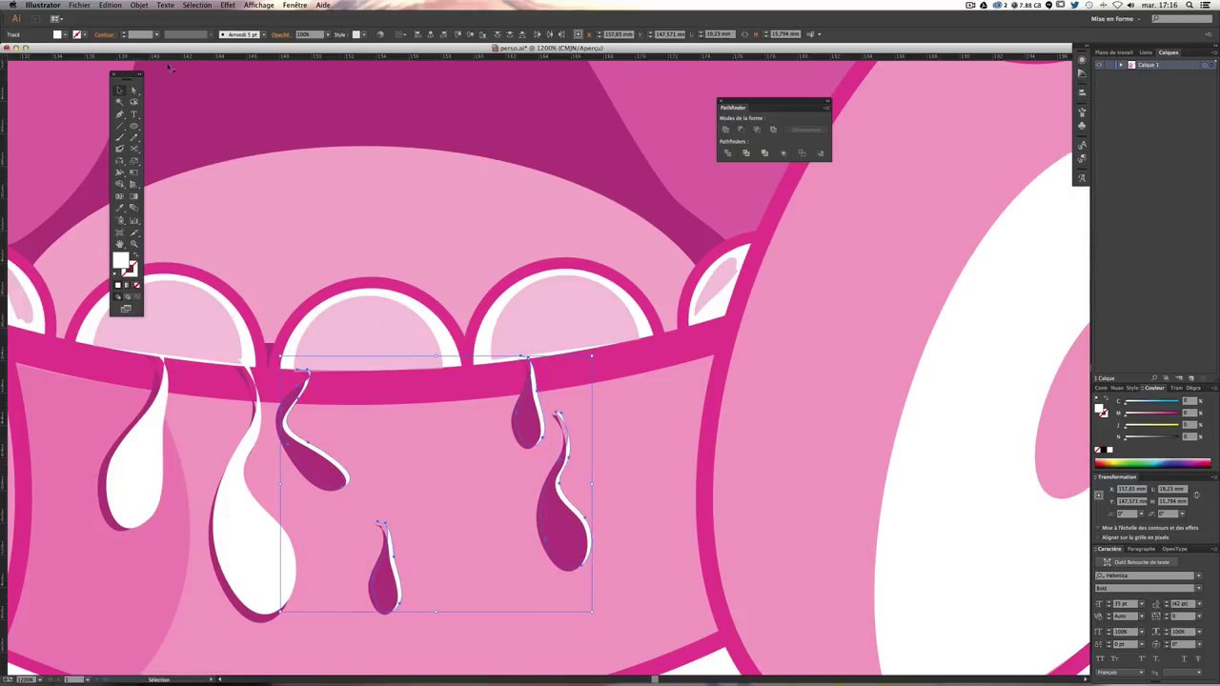
pyautogui.click(139, 5)
pyautogui.click(305, 28)
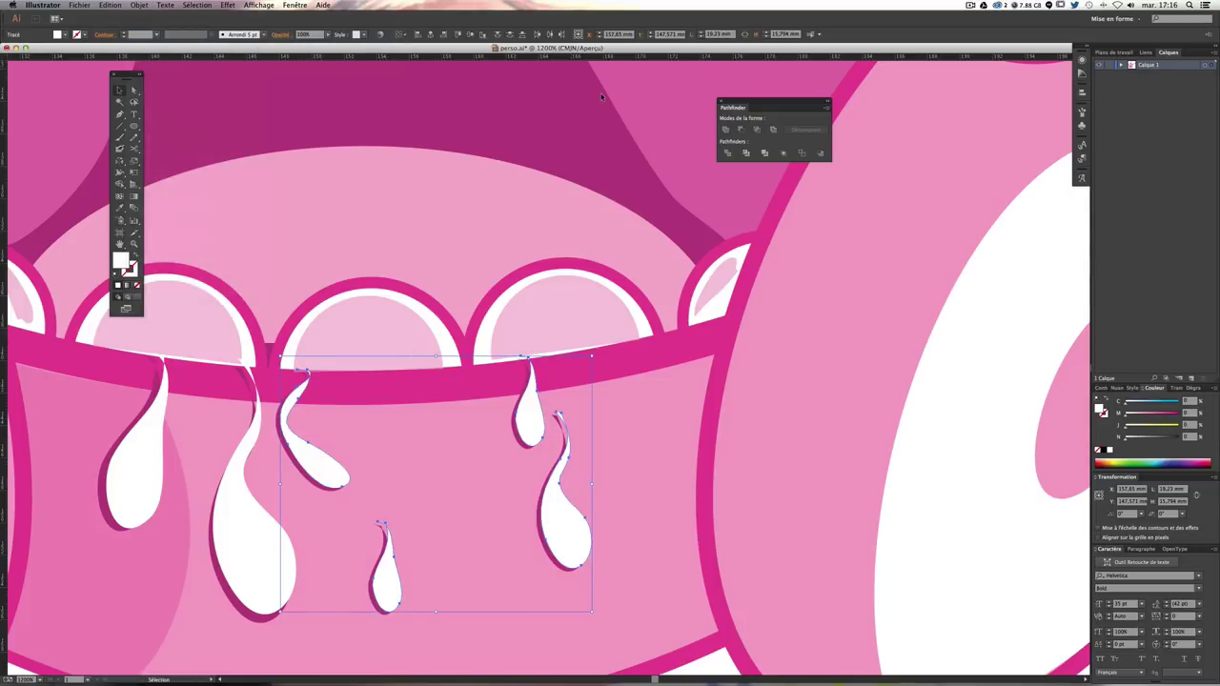
# Step: Deselect the drips and zoom out to show the whole artboard
pyautogui.press('a')
pyautogui.hotkey('ctrl', '-')
pyautogui.hotkey('ctrl', '-')
pyautogui.hotkey('ctrl', '-')
pyautogui.hotkey('ctrl', '-')
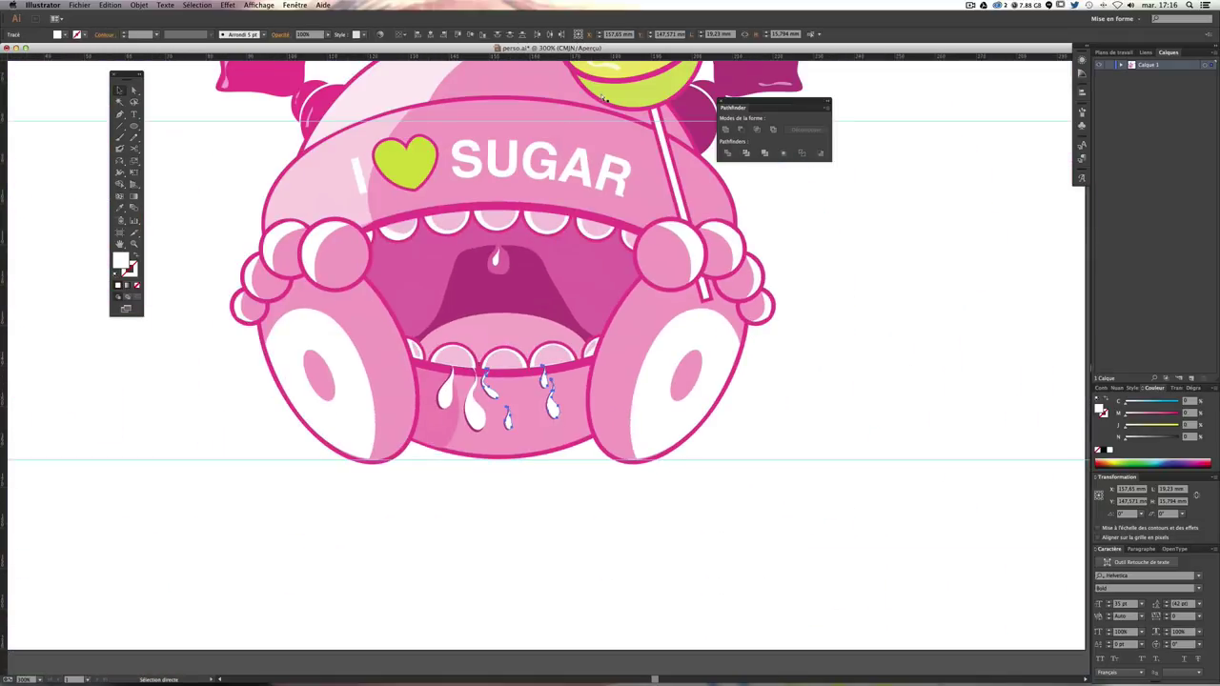
pyautogui.click(865, 174)
pyautogui.hotkey('ctrl', '+')
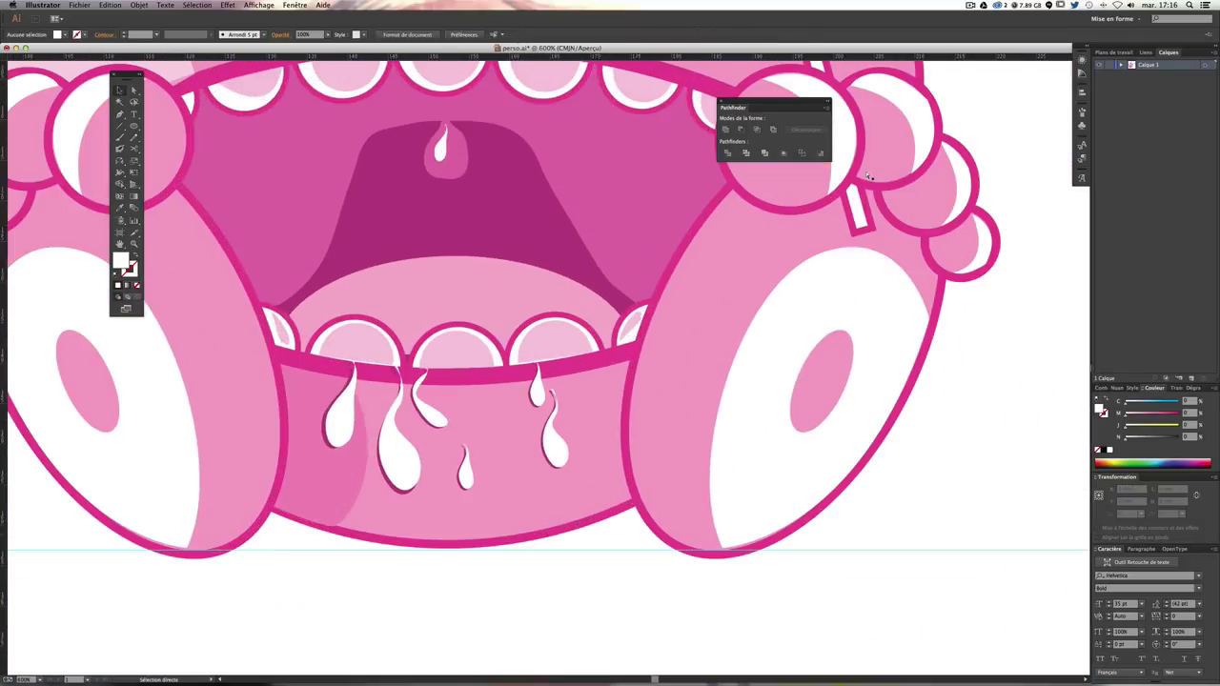
pyautogui.hotkey('ctrl', '-')
pyautogui.hotkey('ctrl', '-')
pyautogui.hotkey('ctrl', '-')
pyautogui.hotkey('ctrl', '-')
# Step: Paint a slime puddle outline around the monster in the reference's lime green
pyautogui.moveTo(861, 172); pyautogui.dragTo(752, 315)
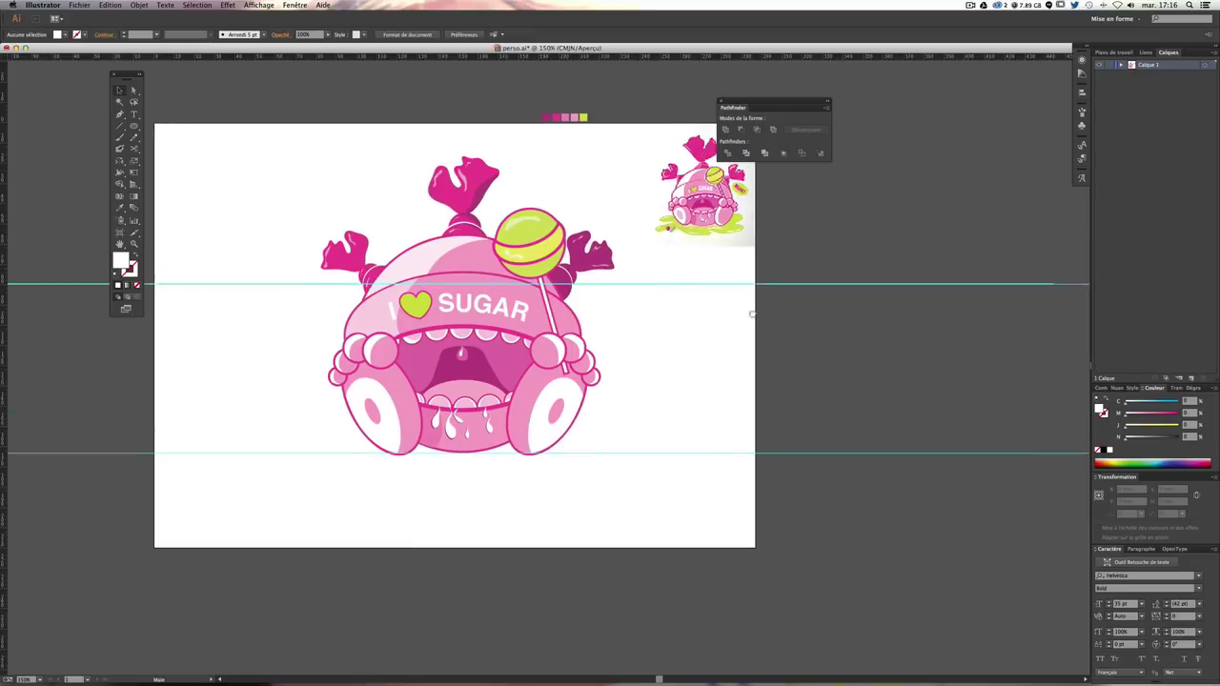
pyautogui.scroll(3, 753, 315)
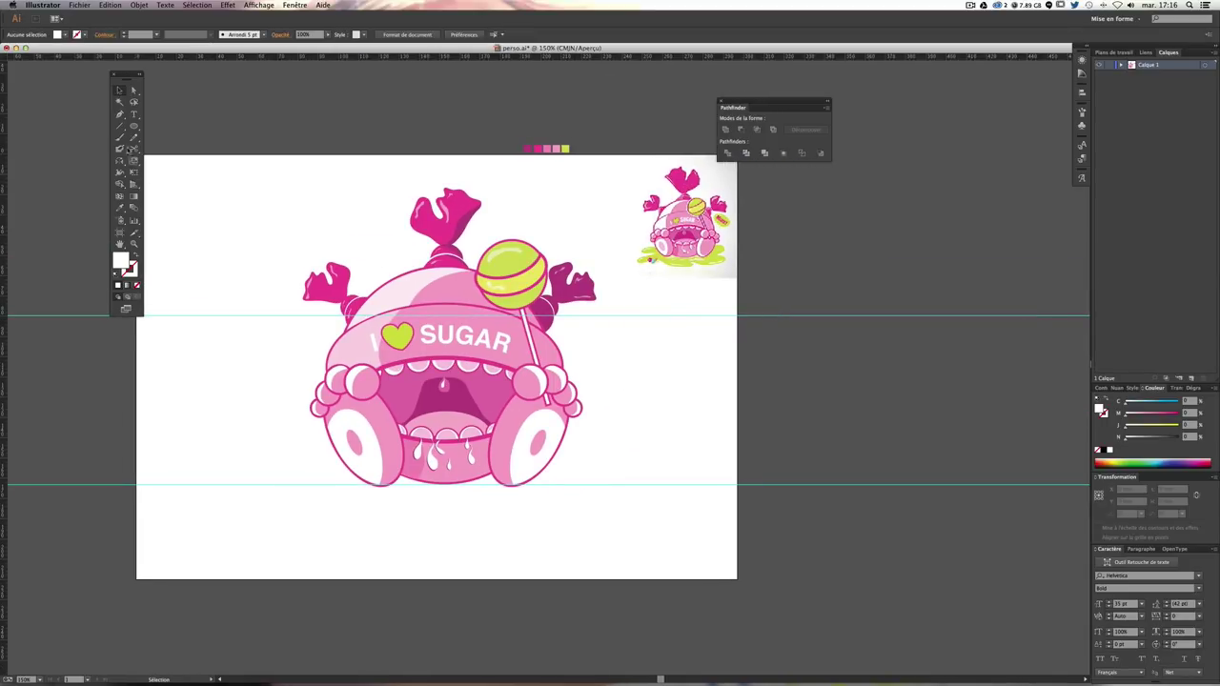
pyautogui.click(119, 137)
pyautogui.click(119, 206)
pyautogui.click(652, 258)
pyautogui.click(119, 136)
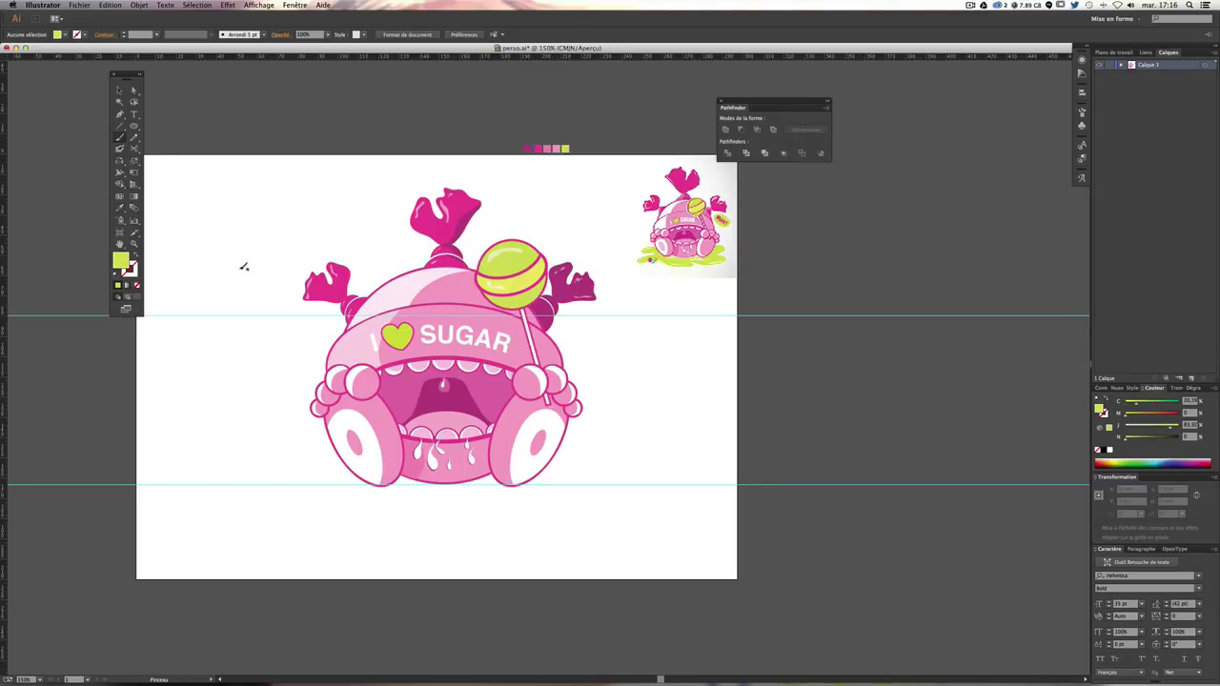
pyautogui.moveTo(329, 397)
pyautogui.mouseDown()
pyautogui.moveTo(250, 401)
pyautogui.moveTo(239, 428)
pyautogui.moveTo(284, 426)
pyautogui.moveTo(317, 442)
pyautogui.moveTo(238, 478)
pyautogui.moveTo(261, 495)
pyautogui.moveTo(313, 484)
pyautogui.moveTo(393, 527)
pyautogui.moveTo(460, 522)
pyautogui.moveTo(433, 502)
pyautogui.moveTo(468, 497)
pyautogui.moveTo(573, 514)
pyautogui.moveTo(601, 481)
pyautogui.moveTo(569, 467)
pyautogui.moveTo(601, 405)
pyautogui.moveTo(469, 391)
pyautogui.moveTo(320, 396)
pyautogui.mouseUp()
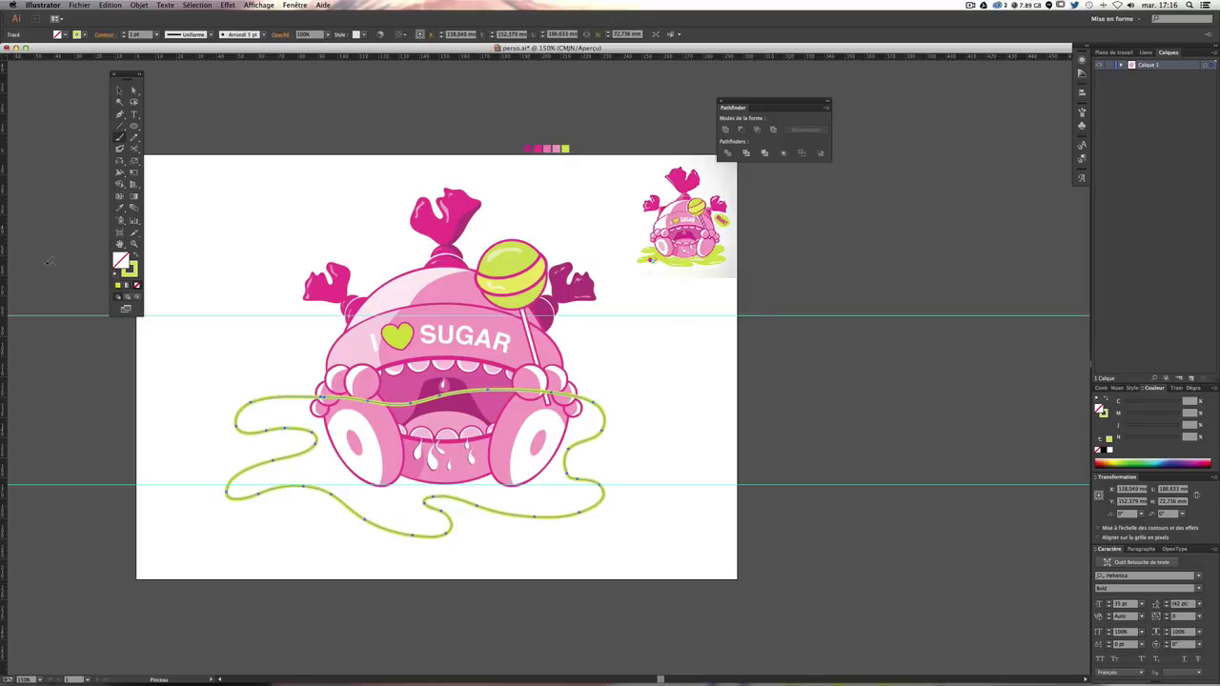
# Step: Make the puddle a lime fill, send it to back, then shift and flatten it
pyautogui.click(133, 256)
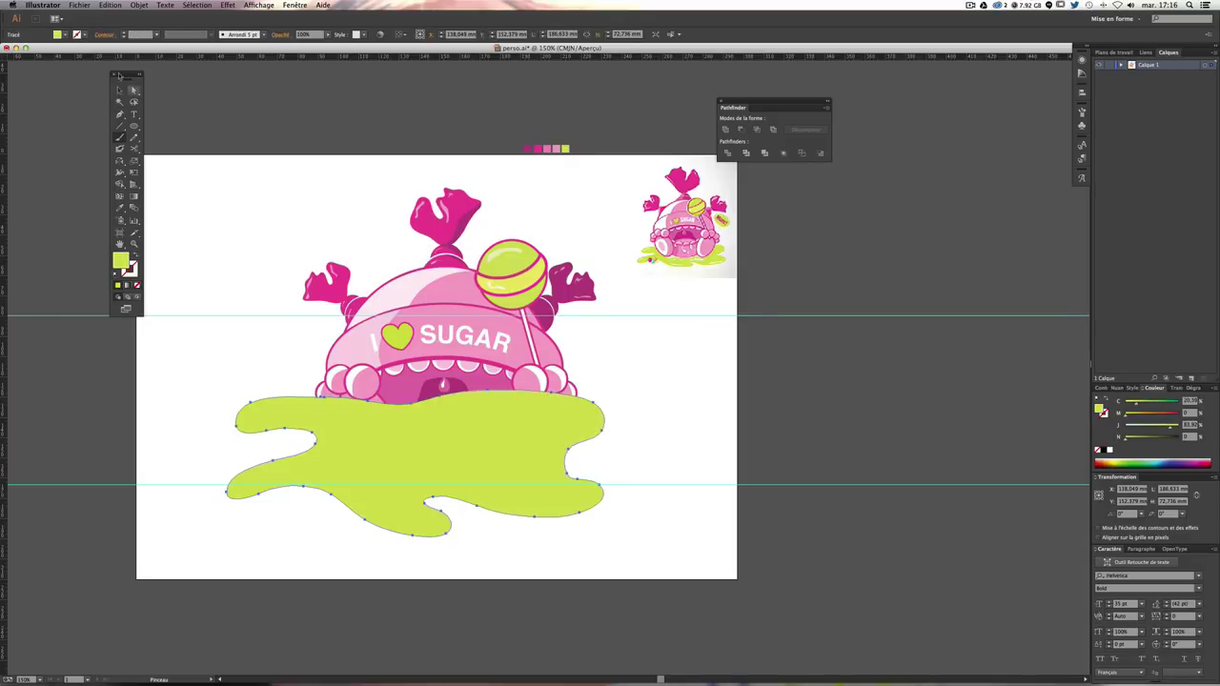
pyautogui.click(139, 5)
pyautogui.click(294, 52)
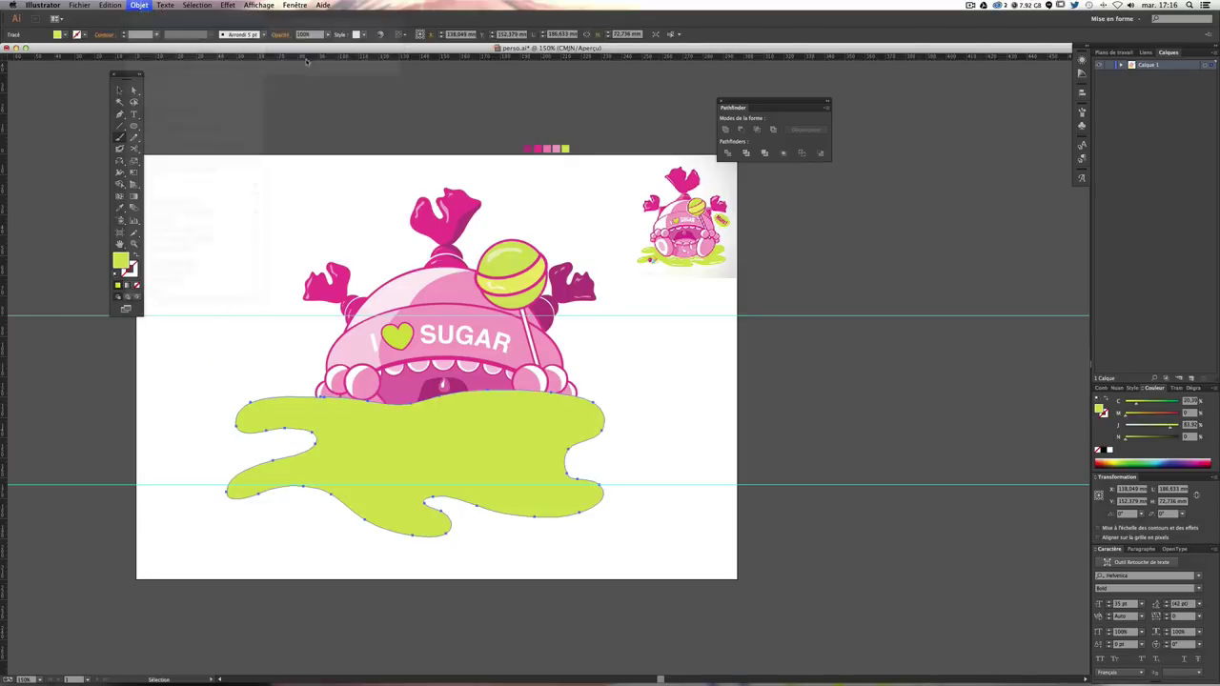
pyautogui.click(119, 89)
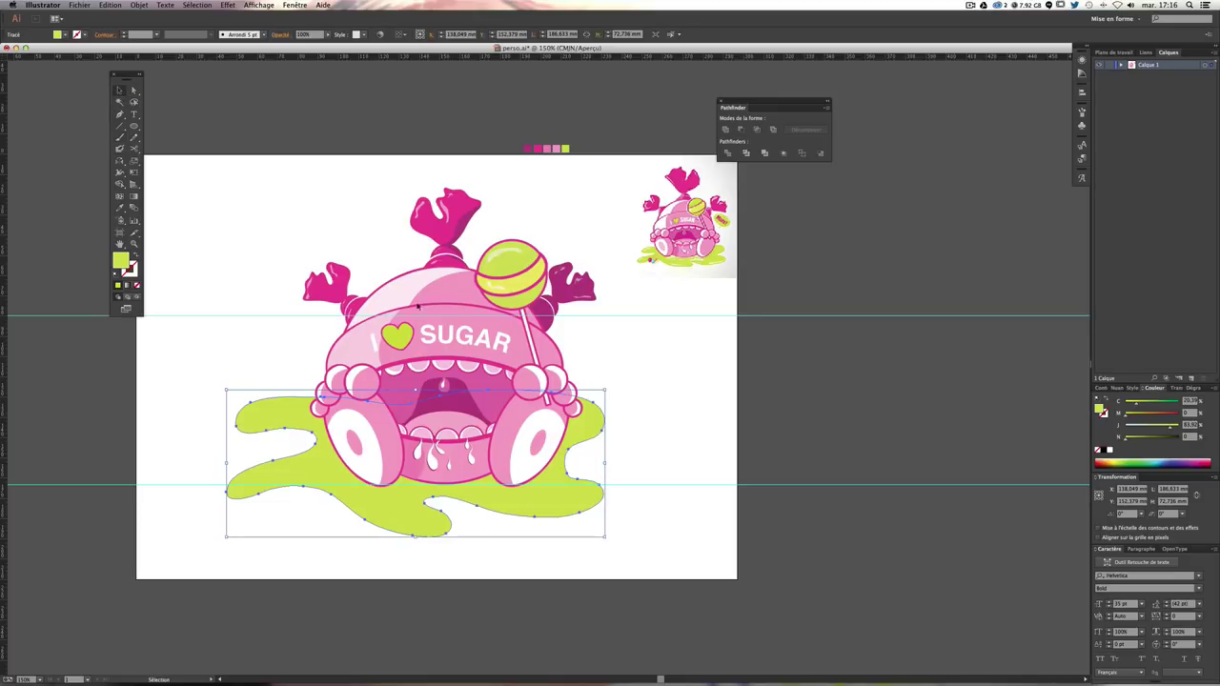
pyautogui.moveTo(505, 514); pyautogui.dragTo(522, 523)
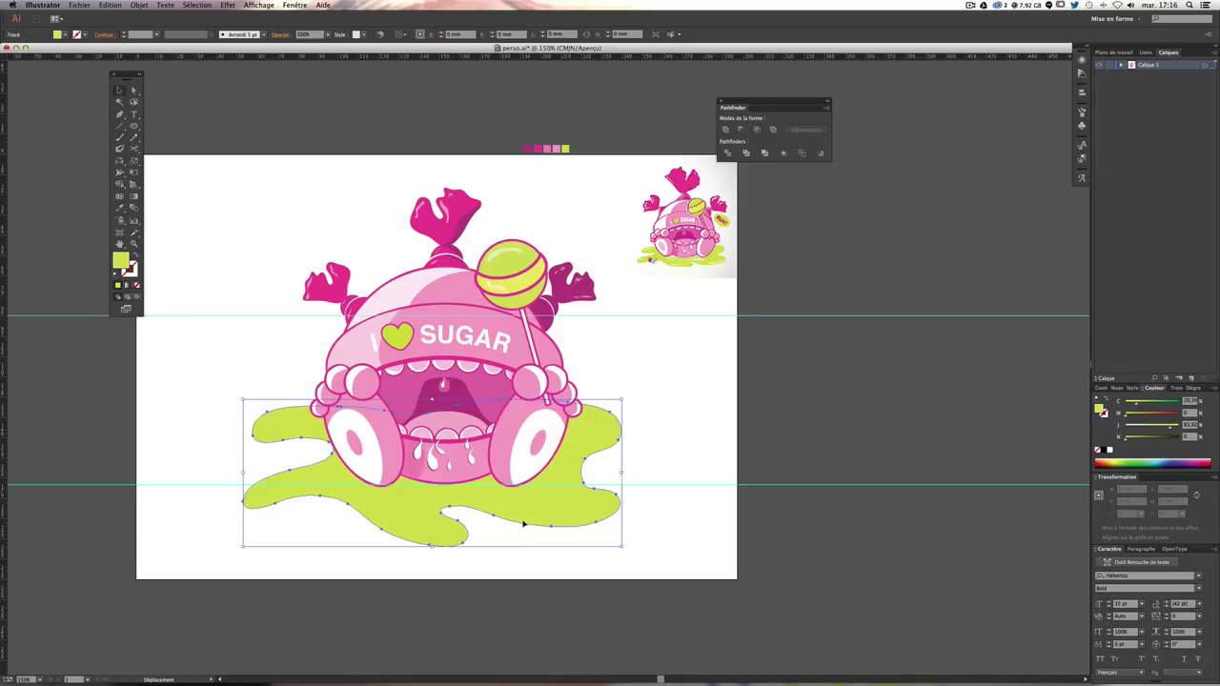
pyautogui.moveTo(431, 547)
pyautogui.mouseDown()
pyautogui.moveTo(424, 516)
pyautogui.moveTo(413, 521)
pyautogui.mouseUp()
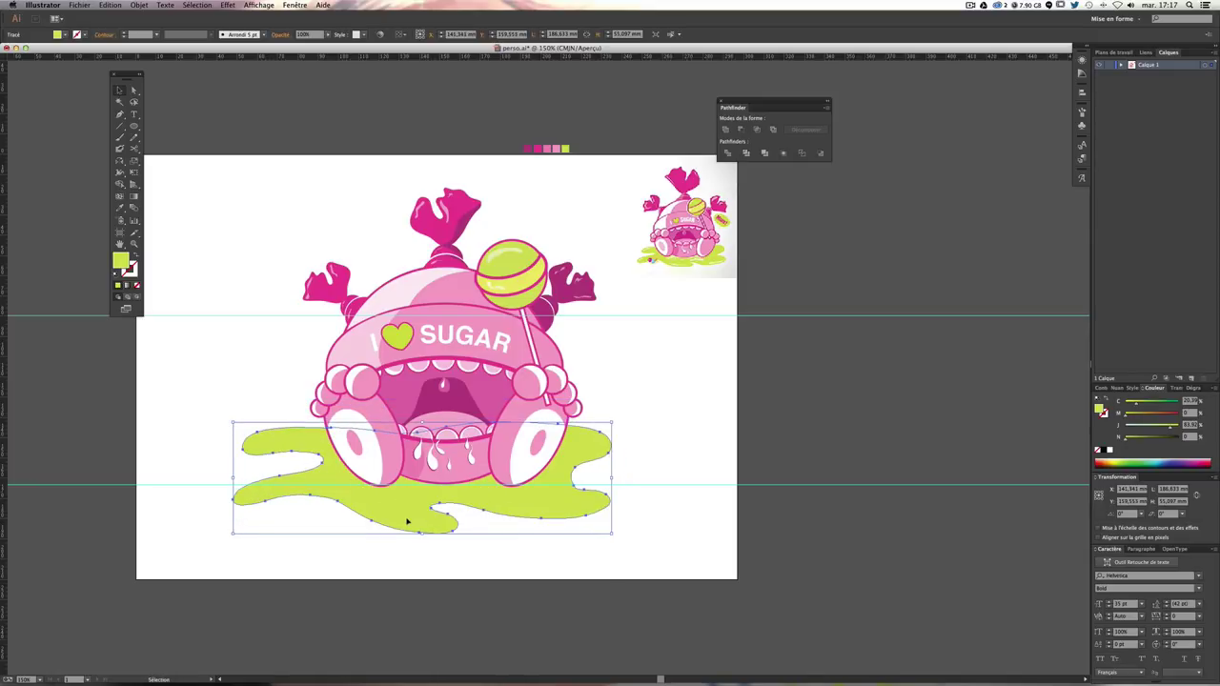
pyautogui.click(715, 395)
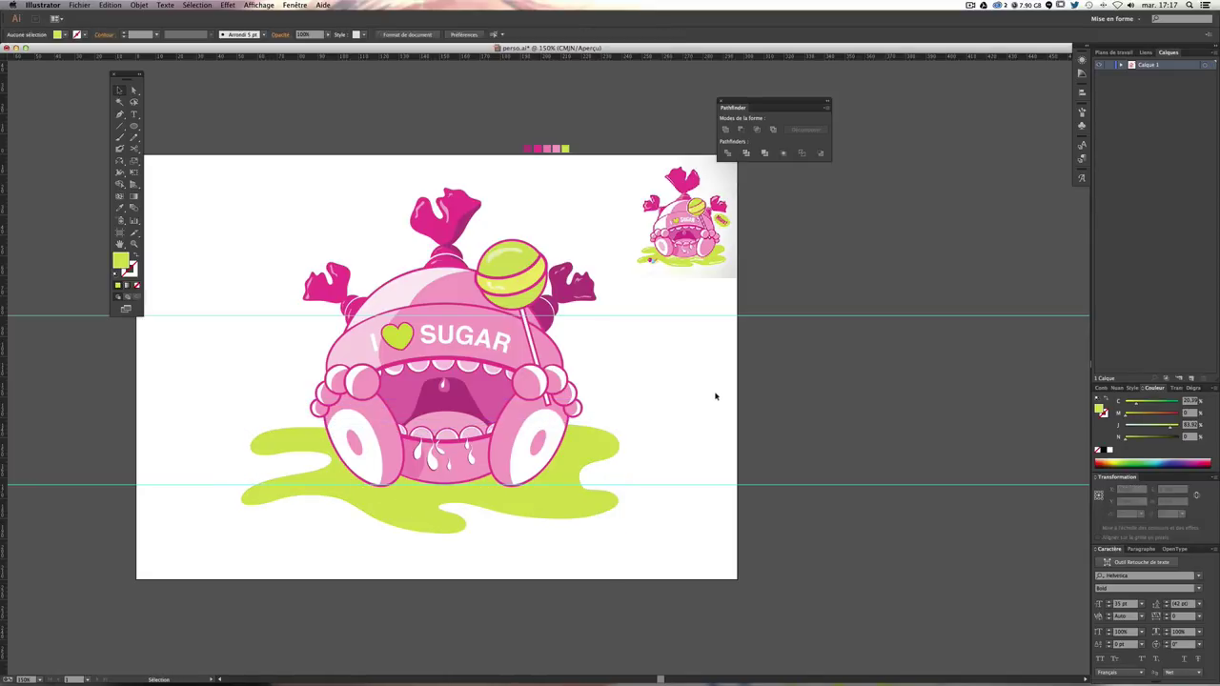
# Step: Paint a short white highlight stroke on the green lollipop candy
pyautogui.hscroll(-3, 595, 373)
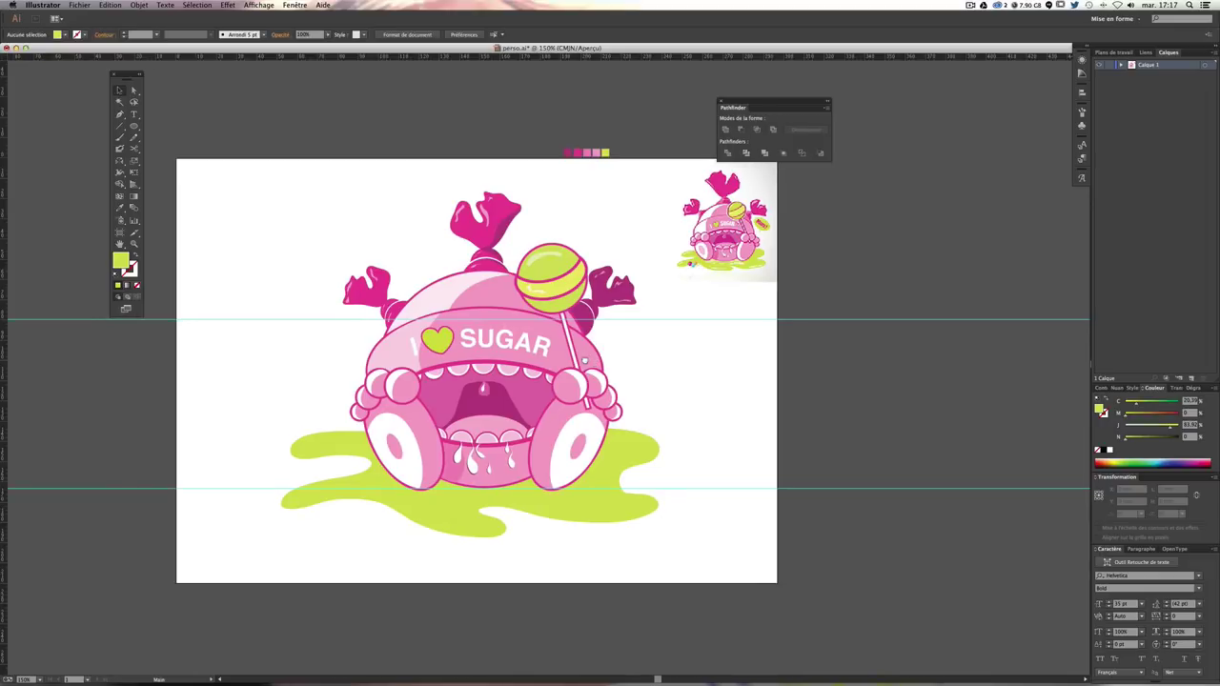
pyautogui.click(119, 137)
pyautogui.keyDown('ctrl'); pyautogui.click(536, 263); pyautogui.keyUp('ctrl')
pyautogui.keyDown('ctrl'); pyautogui.click(536, 293); pyautogui.keyUp('ctrl')
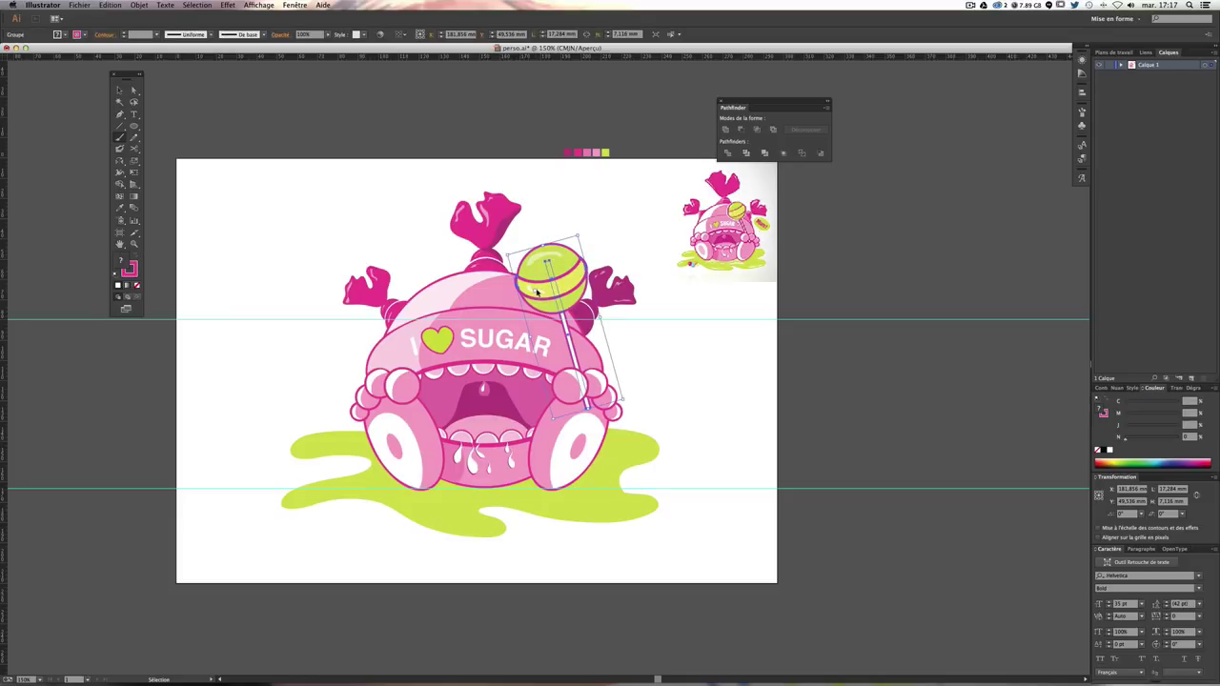
pyautogui.moveTo(526, 286); pyautogui.dragTo(543, 291)
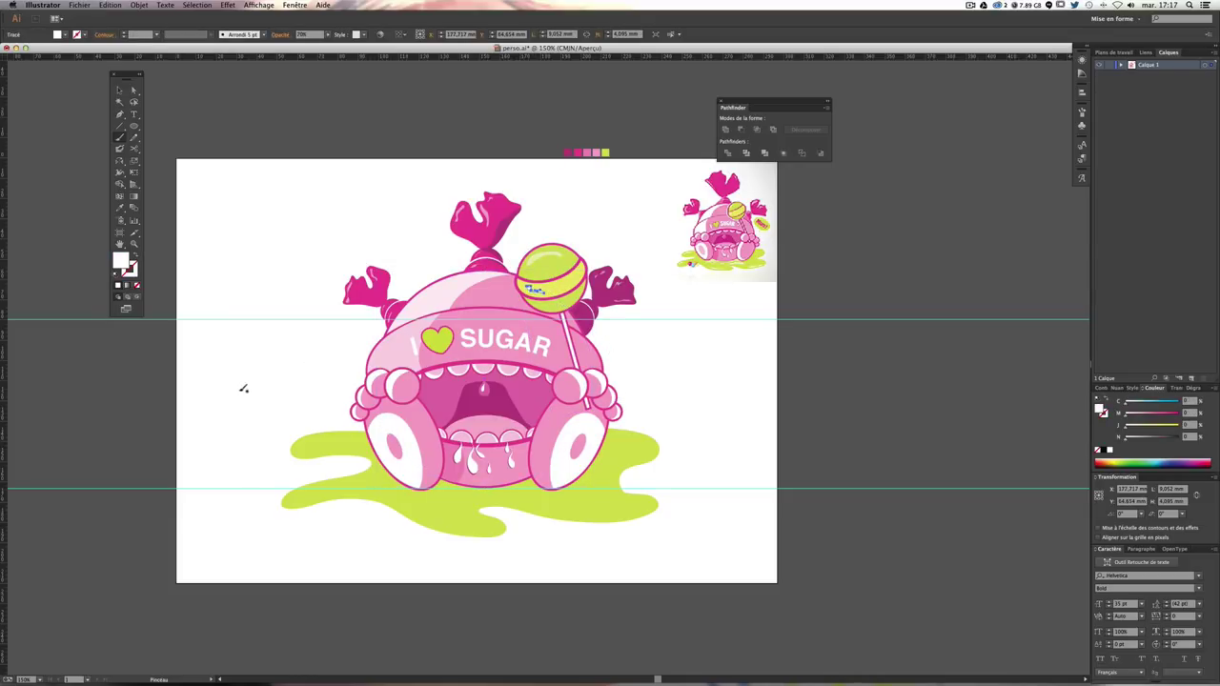
pyautogui.hotkey('ctrl', '+')
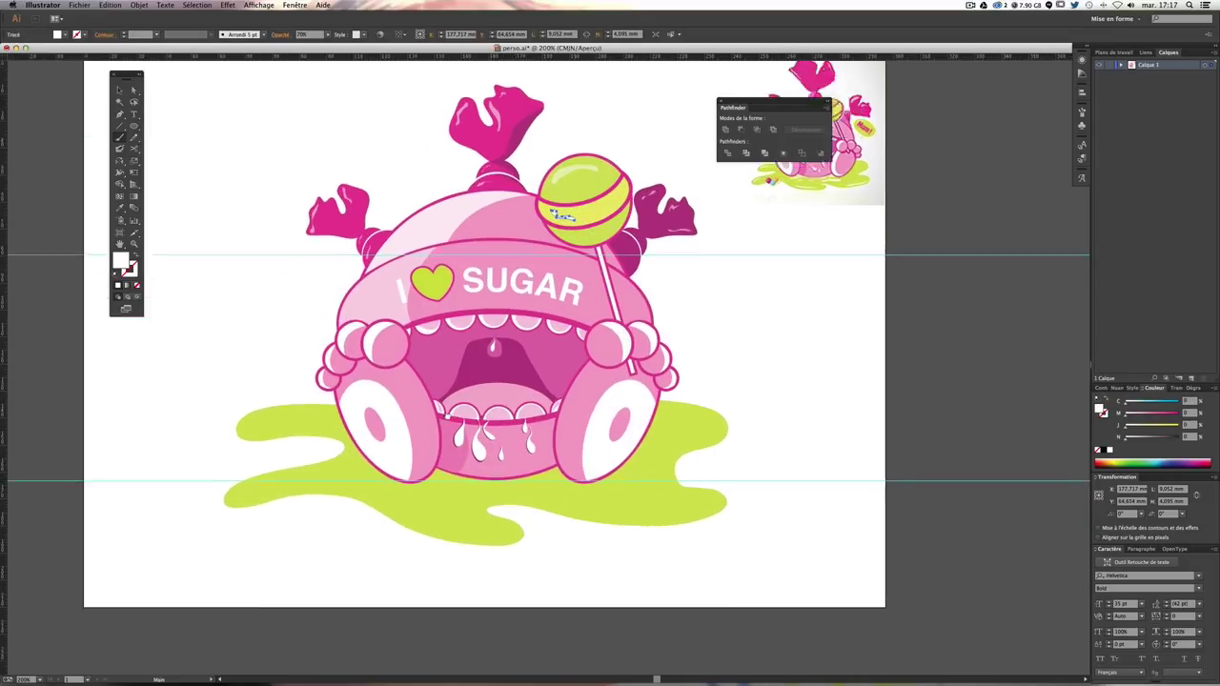
# Step: Paint a short white, no-outline highlight stroke on the green puddle
pyautogui.moveTo(63, 318); pyautogui.dragTo(80, 289)
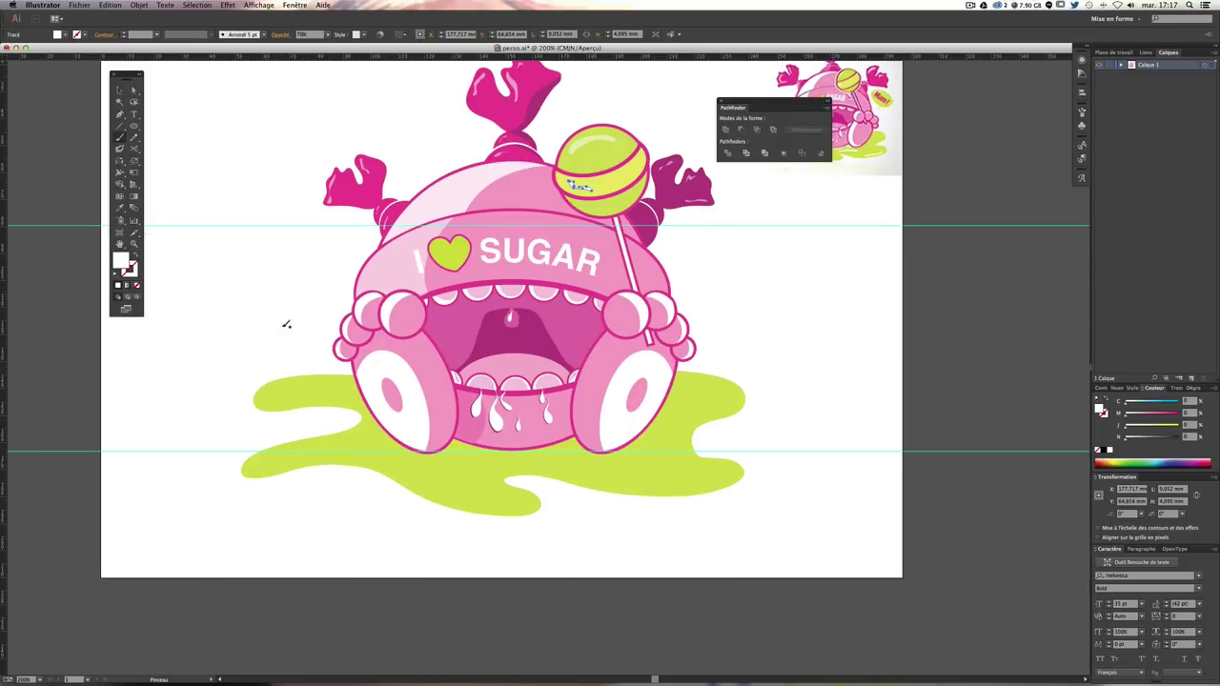
pyautogui.moveTo(293, 395); pyautogui.dragTo(282, 396)
pyautogui.click(135, 255)
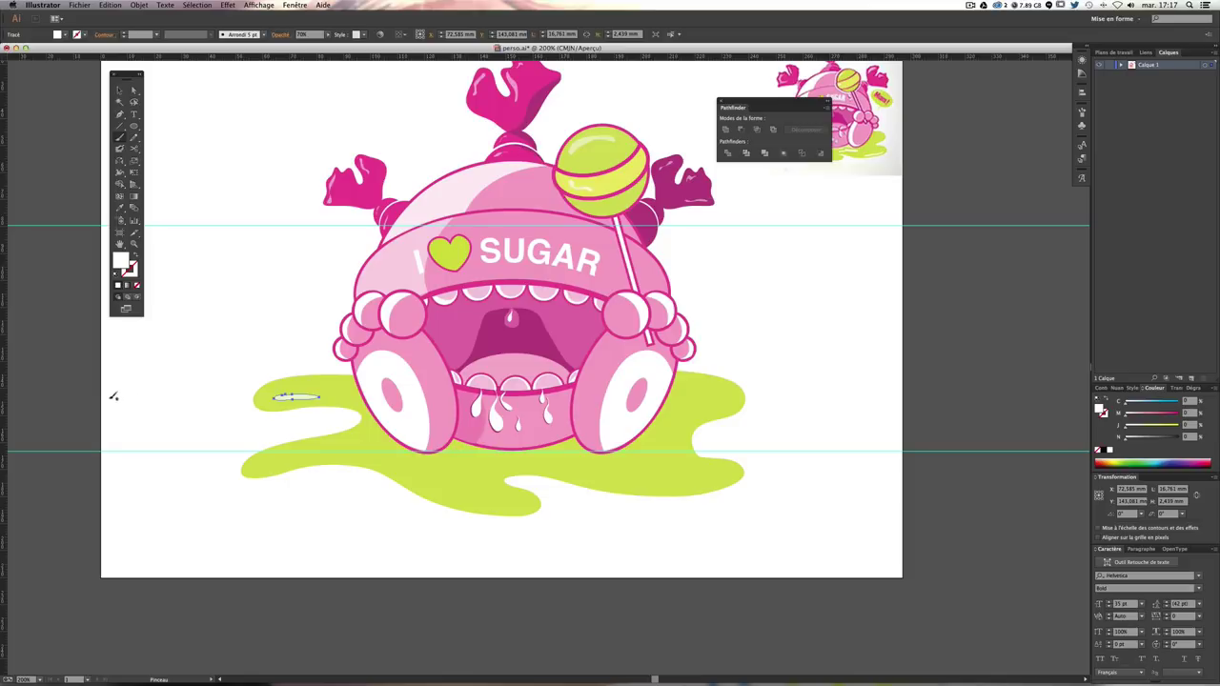
pyautogui.hotkey('ctrl', 'shift', 'a')
pyautogui.moveTo(539, 384); pyautogui.dragTo(495, 434)
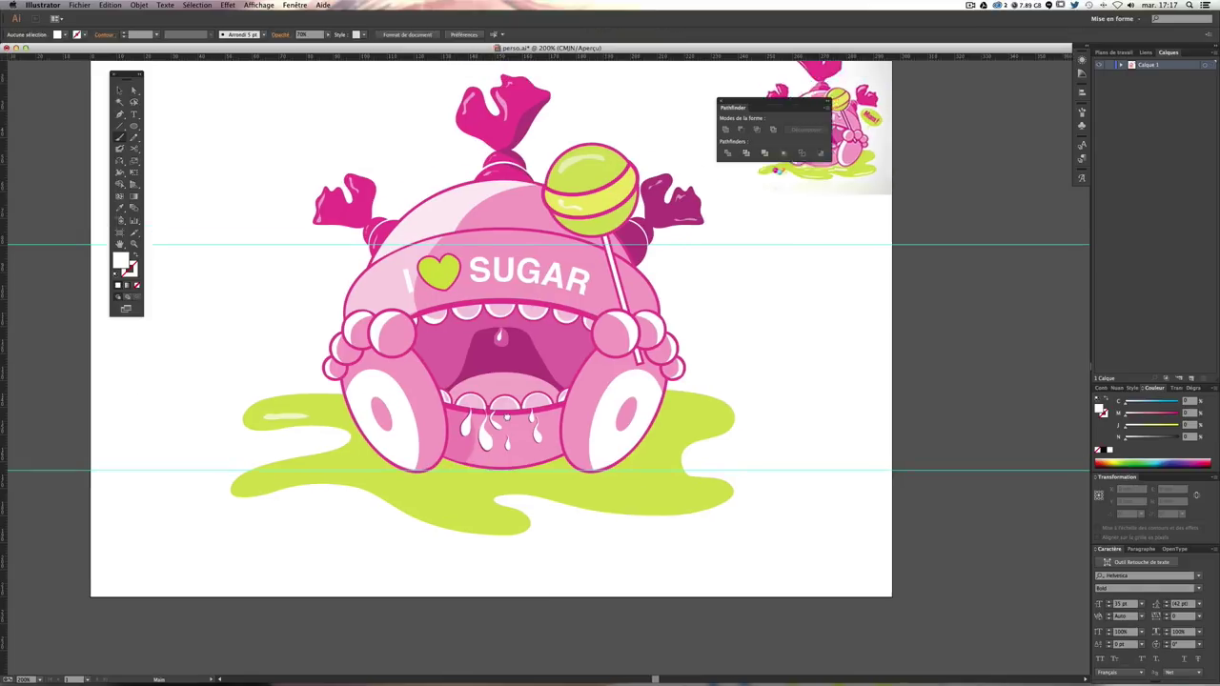
# Step: Add white highlights on the puddle's lower-left, lower edge and a small loop
pyautogui.moveTo(262, 492)
pyautogui.mouseDown()
pyautogui.moveTo(213, 508)
pyautogui.moveTo(251, 493)
pyautogui.mouseUp()
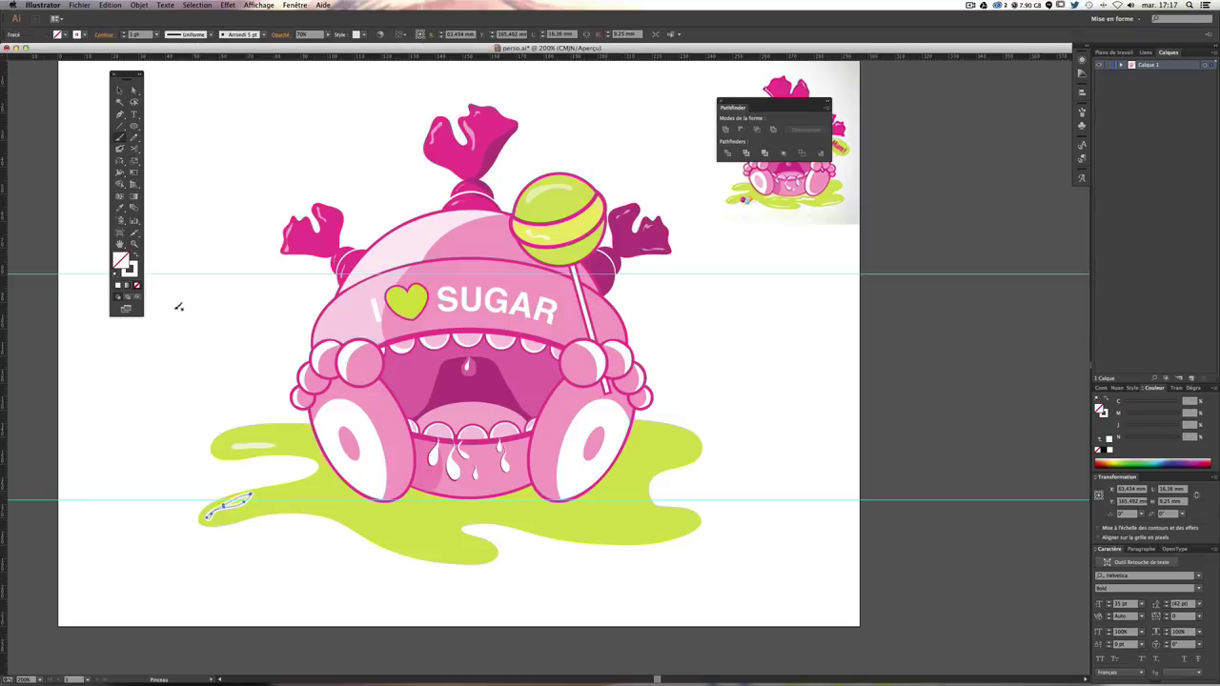
pyautogui.hotkey('ctrl', 'shift', 'a')
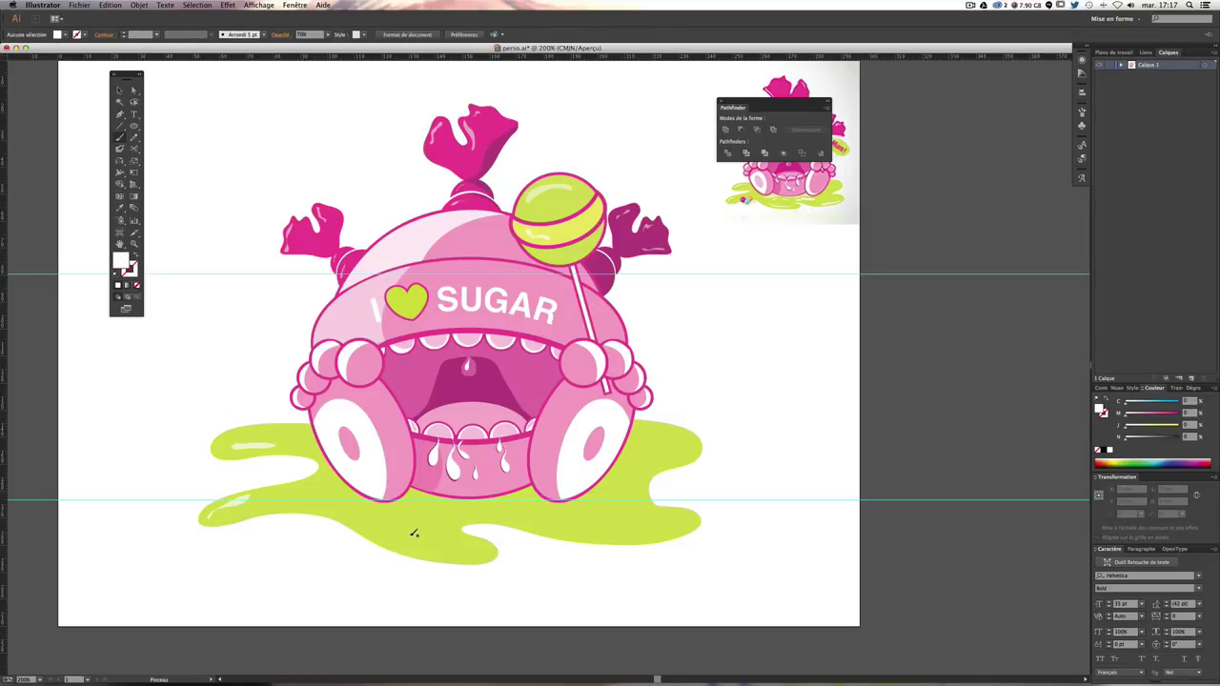
pyautogui.moveTo(389, 535)
pyautogui.mouseDown()
pyautogui.moveTo(479, 556)
pyautogui.moveTo(389, 535)
pyautogui.mouseUp()
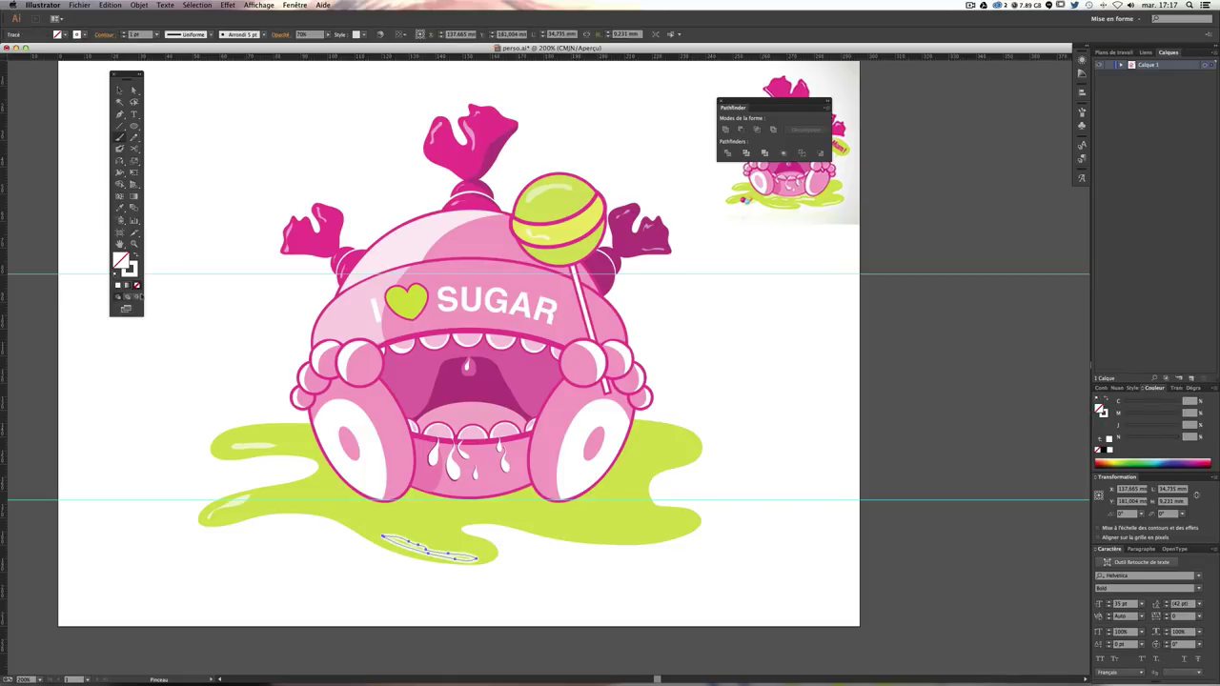
pyautogui.hotkey('ctrl', 'shift', 'a')
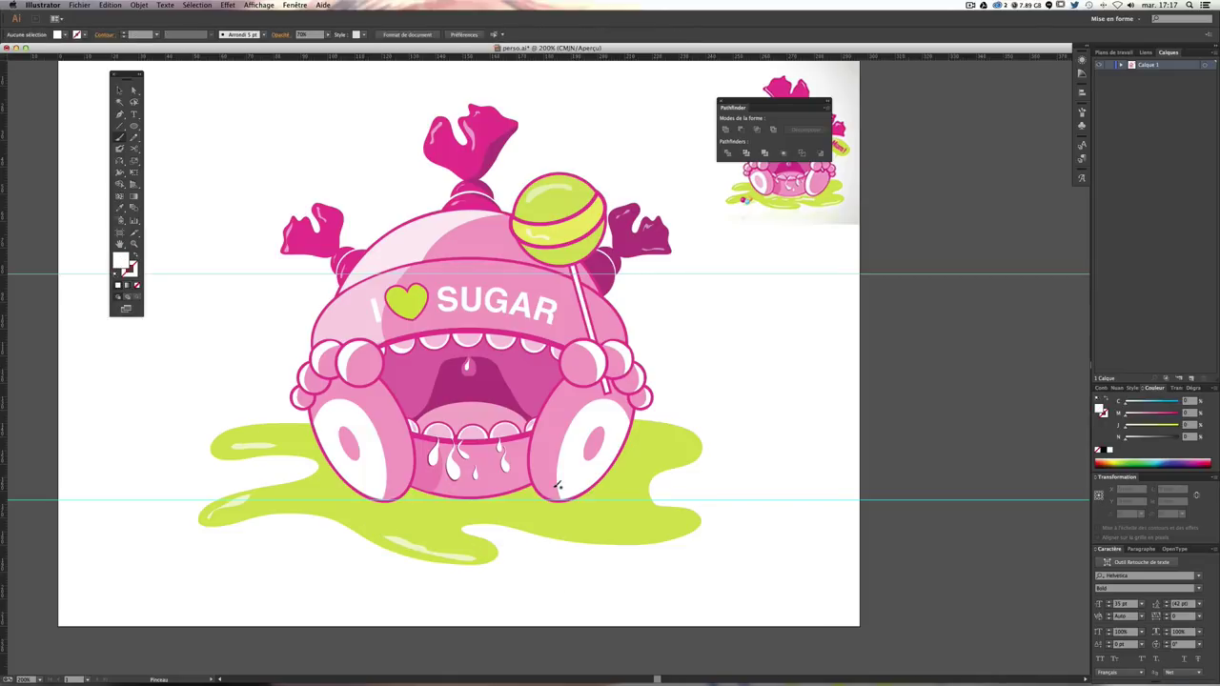
pyautogui.moveTo(416, 495)
pyautogui.mouseDown()
pyautogui.moveTo(409, 514)
pyautogui.moveTo(450, 512)
pyautogui.moveTo(413, 494)
pyautogui.mouseUp()
pyautogui.press('v')
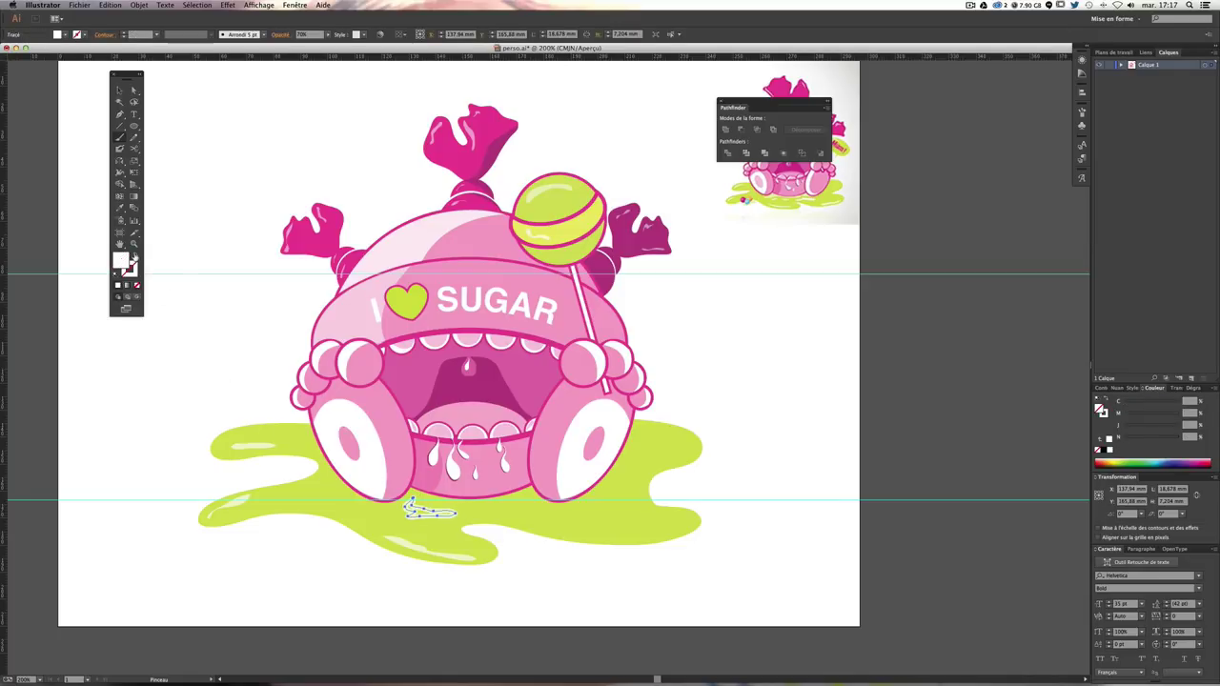
pyautogui.click(610, 545)
# Step: Paint looped and streak highlights on the puddle's right and lower-right sides
pyautogui.press('b')
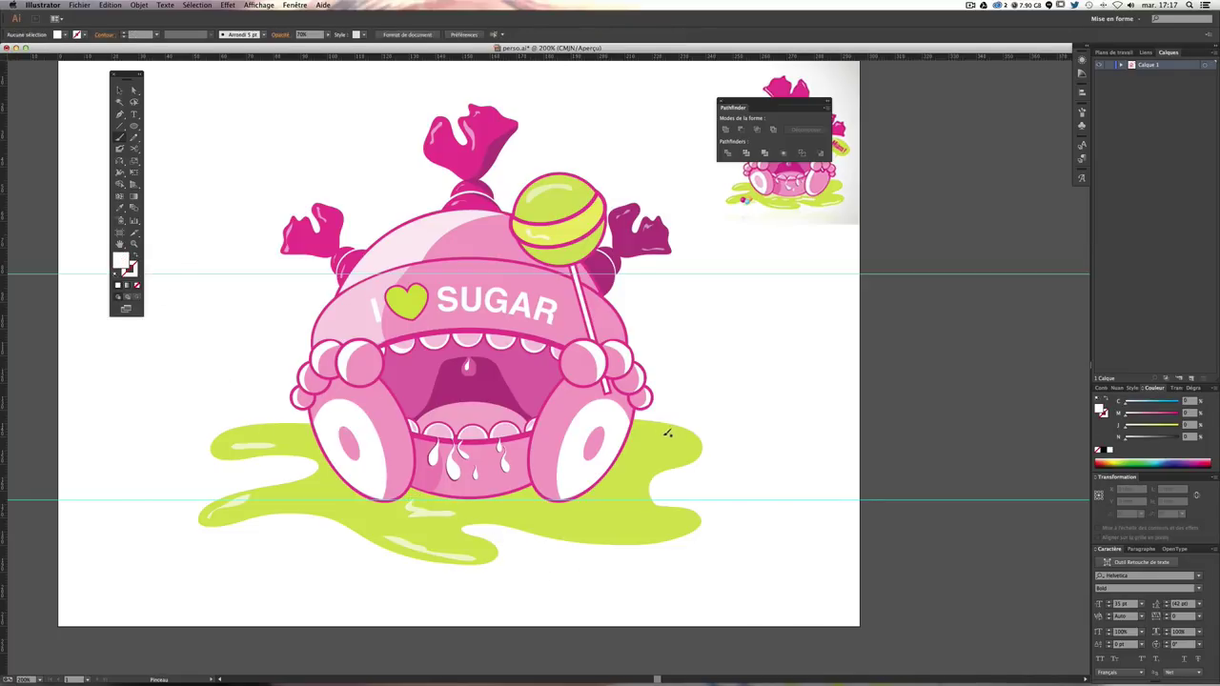
pyautogui.moveTo(667, 443)
pyautogui.mouseDown()
pyautogui.moveTo(622, 470)
pyautogui.moveTo(690, 454)
pyautogui.moveTo(668, 444)
pyautogui.mouseUp()
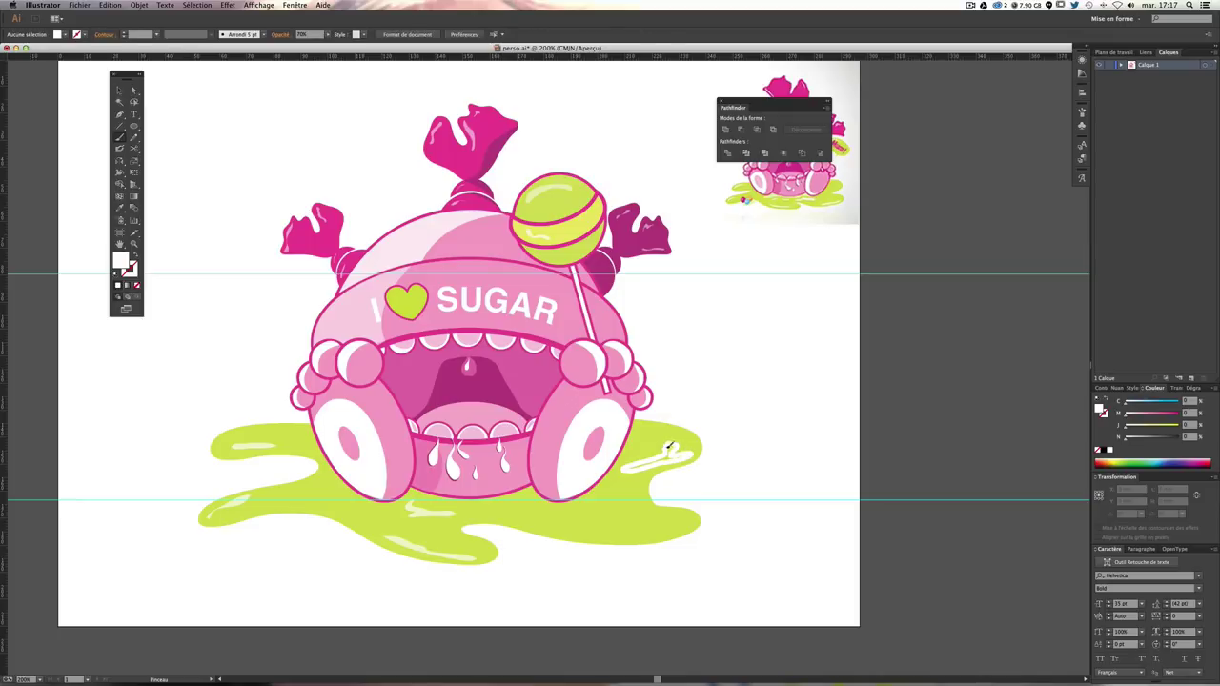
pyautogui.press('v')
pyautogui.click(661, 550)
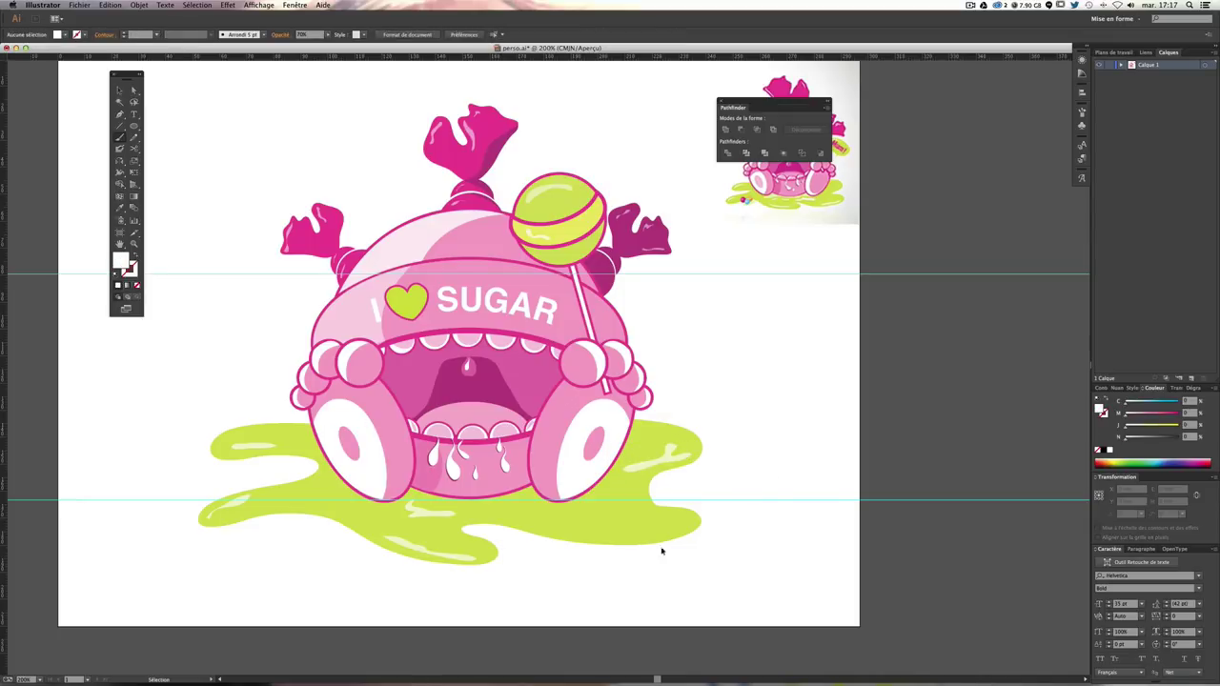
pyautogui.moveTo(594, 533)
pyautogui.mouseDown()
pyautogui.moveTo(681, 530)
pyautogui.moveTo(587, 531)
pyautogui.mouseUp()
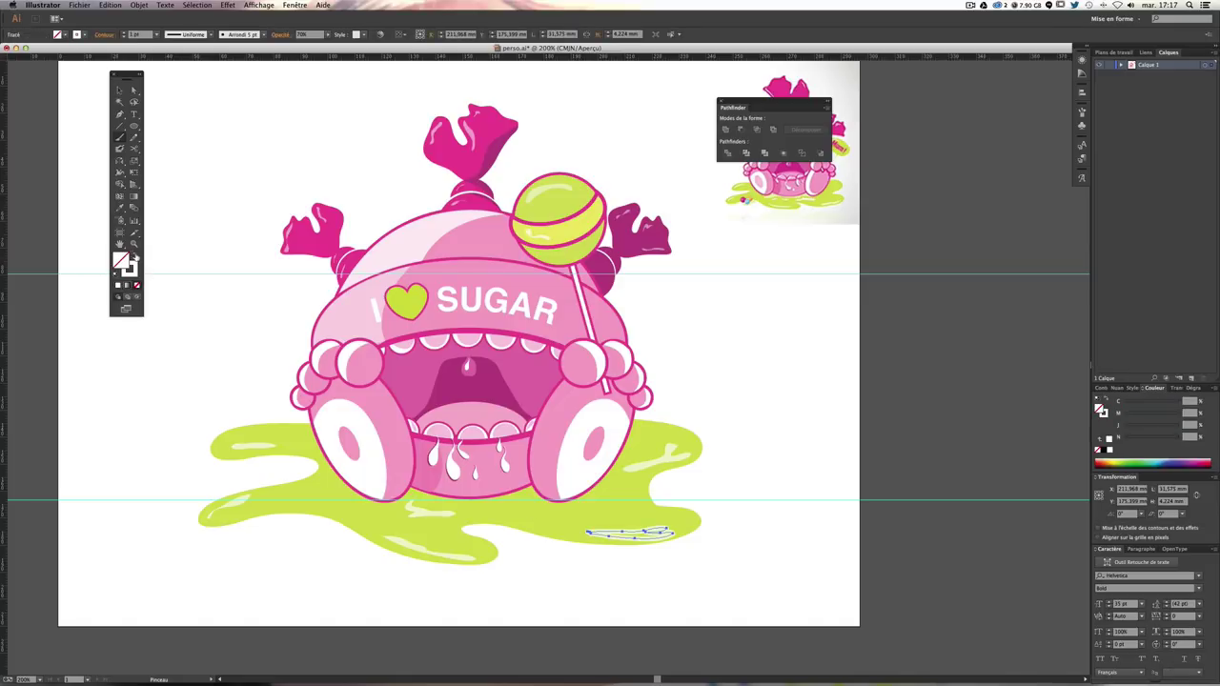
pyautogui.click(134, 255)
pyautogui.click(759, 410)
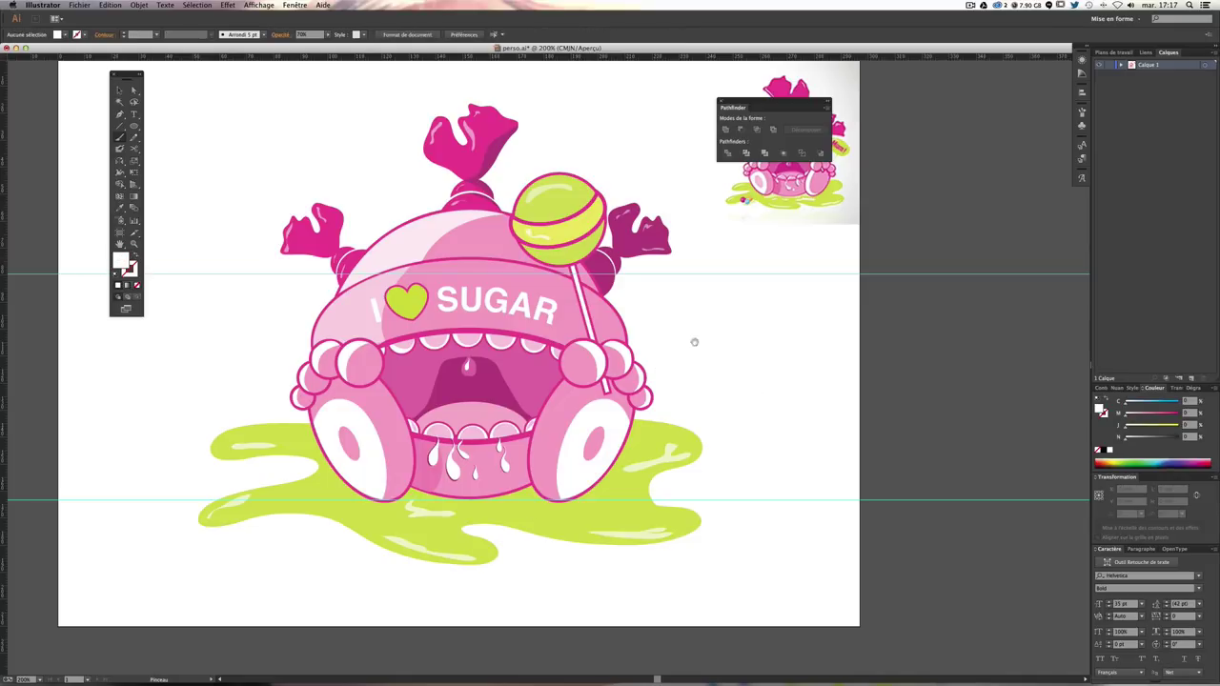
pyautogui.moveTo(694, 341); pyautogui.dragTo(700, 366)
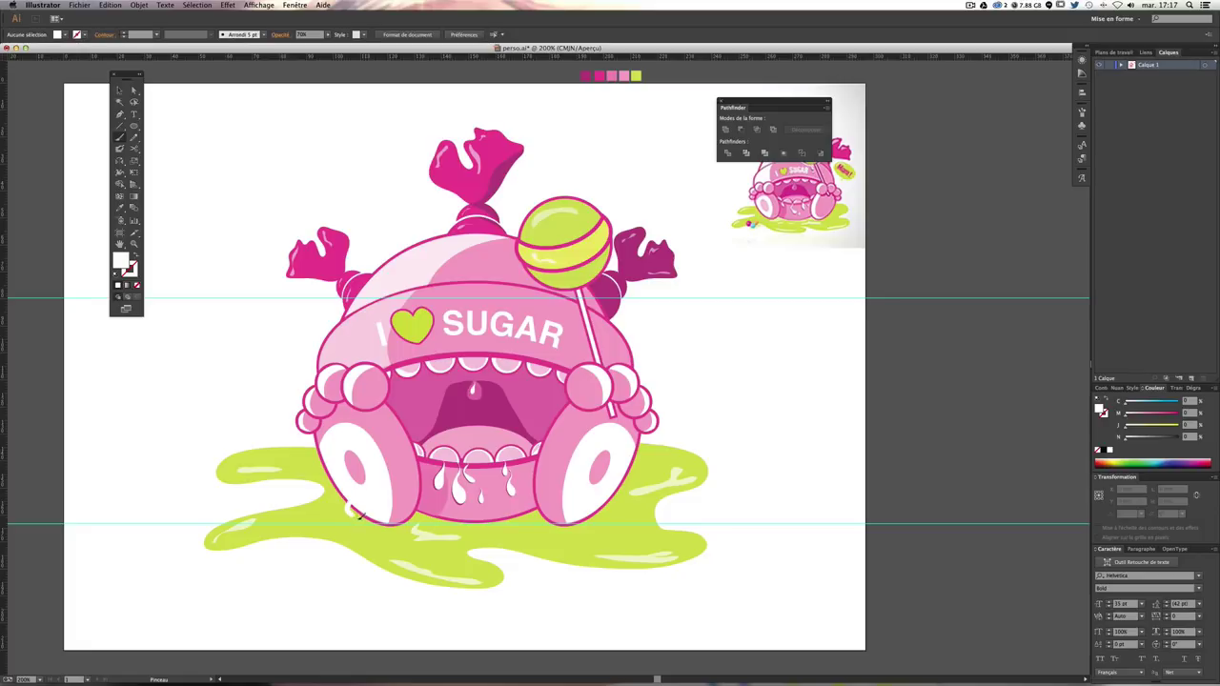
# Step: Blob-brush a shape along the monster's base and fill it darker olive green
pyautogui.moveTo(353, 513)
pyautogui.mouseDown()
pyautogui.moveTo(522, 523)
pyautogui.moveTo(627, 455)
pyautogui.mouseUp()
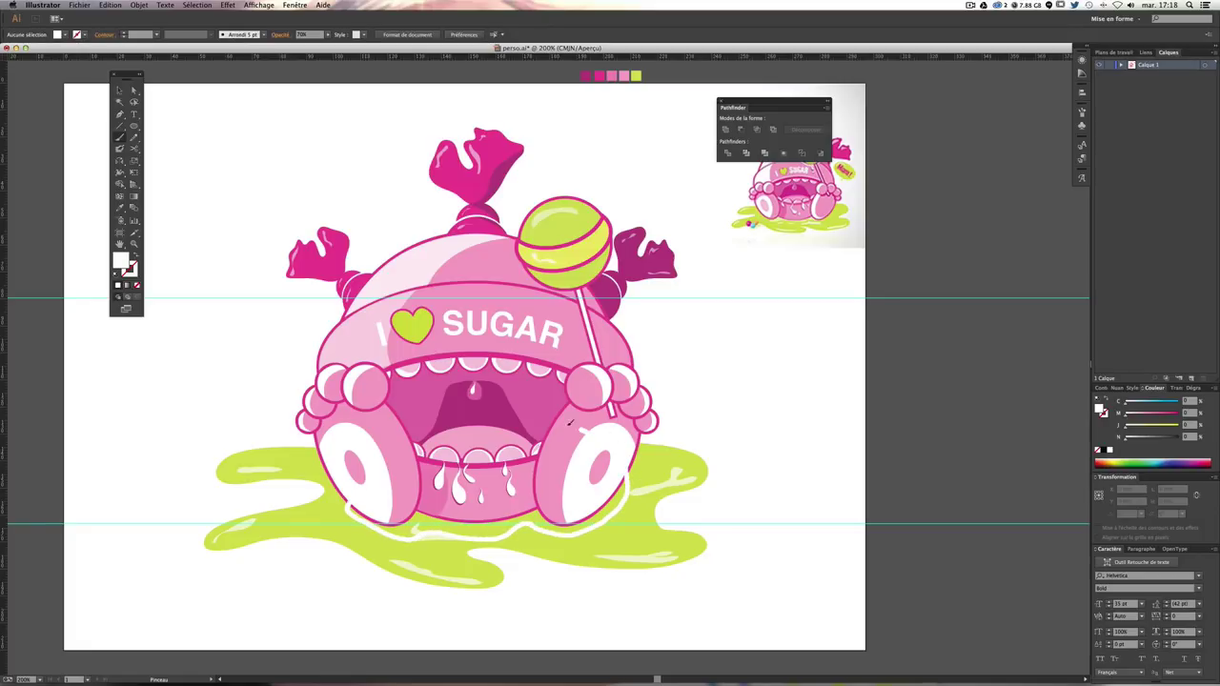
pyautogui.moveTo(569, 423); pyautogui.dragTo(386, 447)
pyautogui.moveTo(353, 501); pyautogui.dragTo(349, 502)
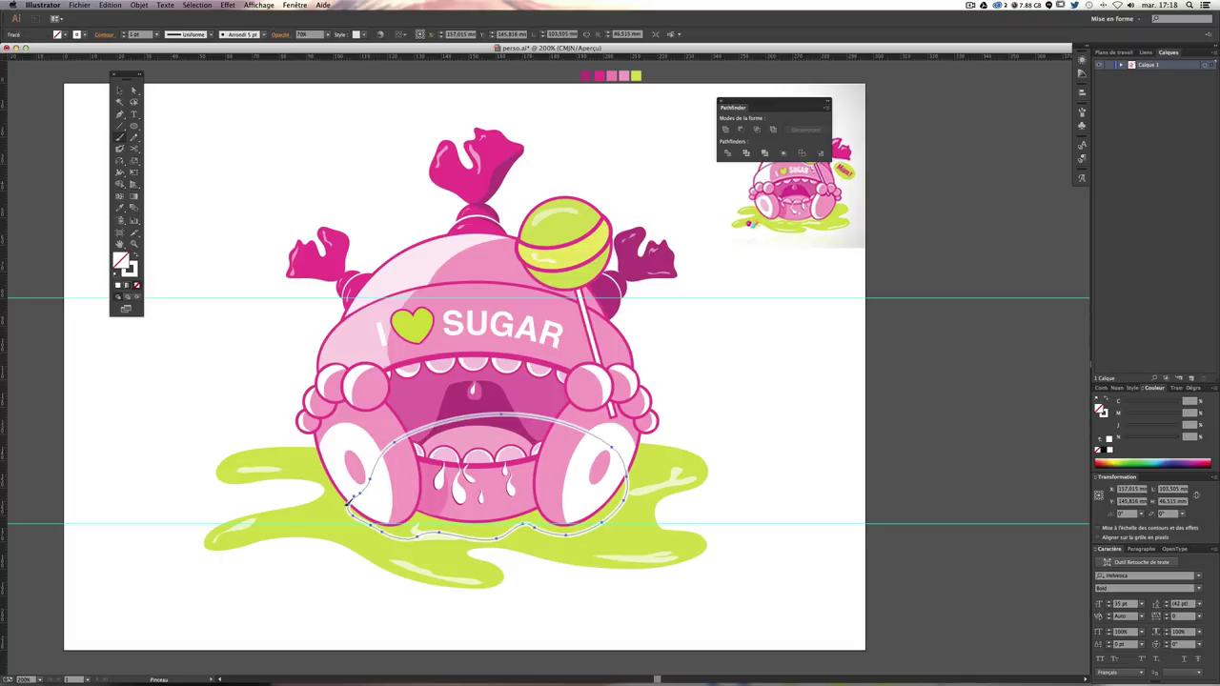
pyautogui.click(119, 208)
pyautogui.click(307, 507)
pyautogui.doubleClick(130, 266)
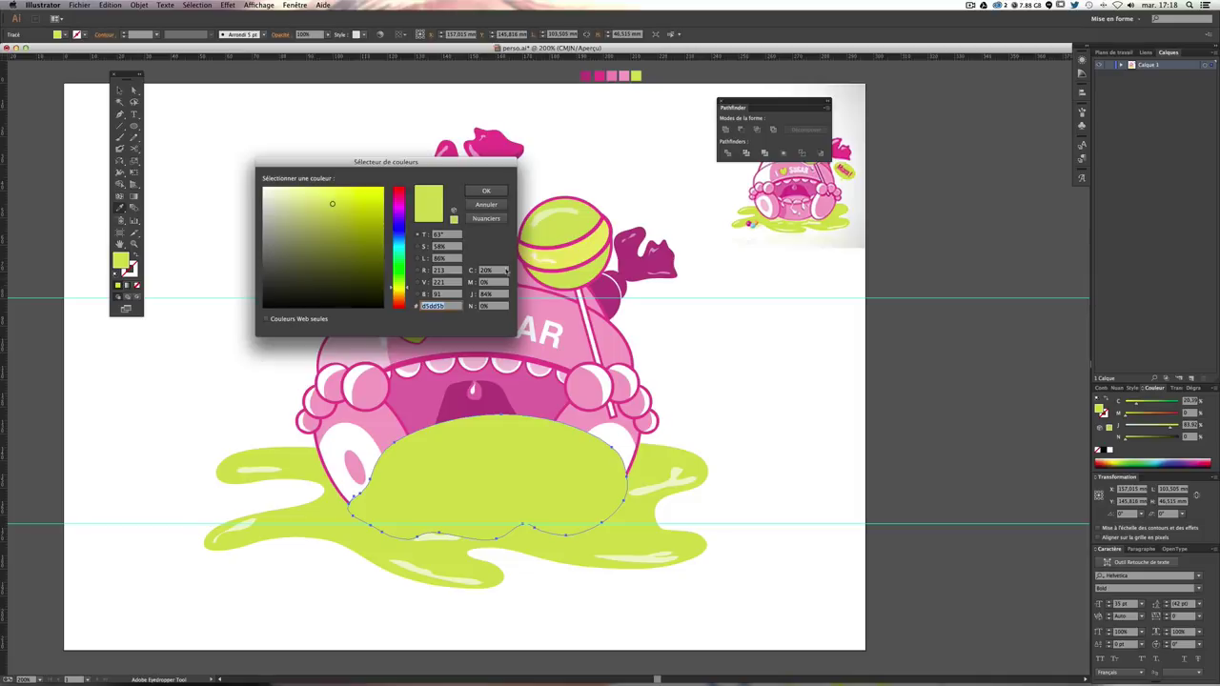
pyautogui.moveTo(332, 206); pyautogui.dragTo(331, 218)
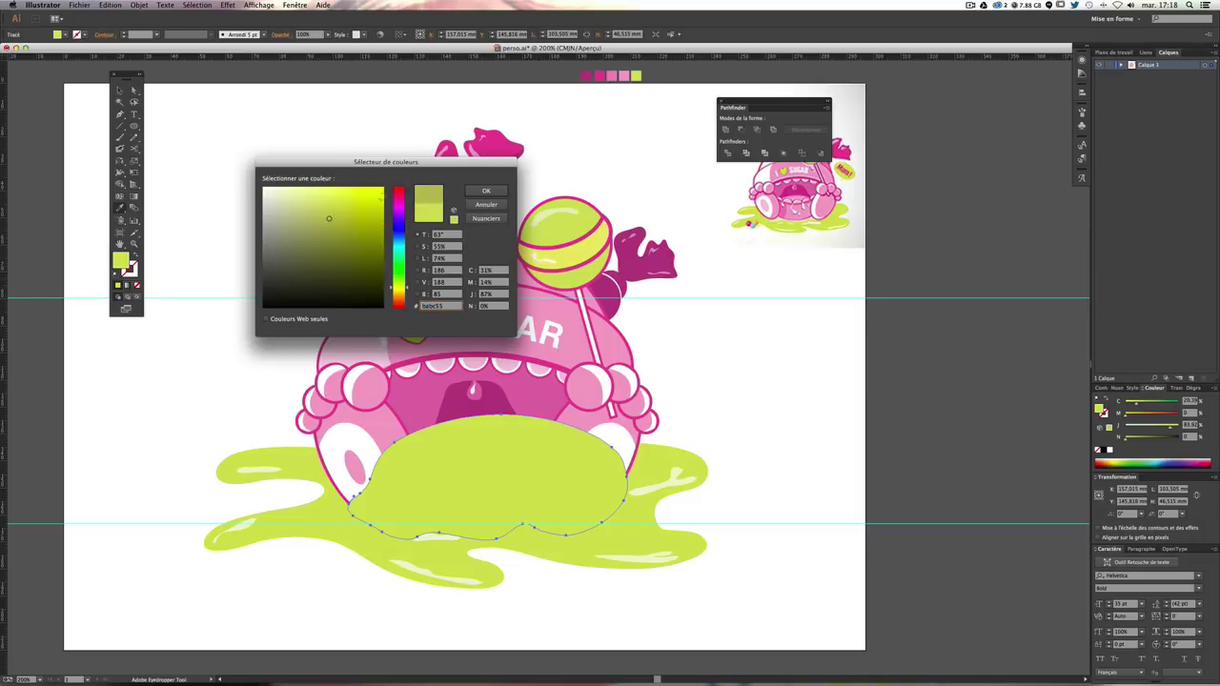
pyautogui.click(486, 190)
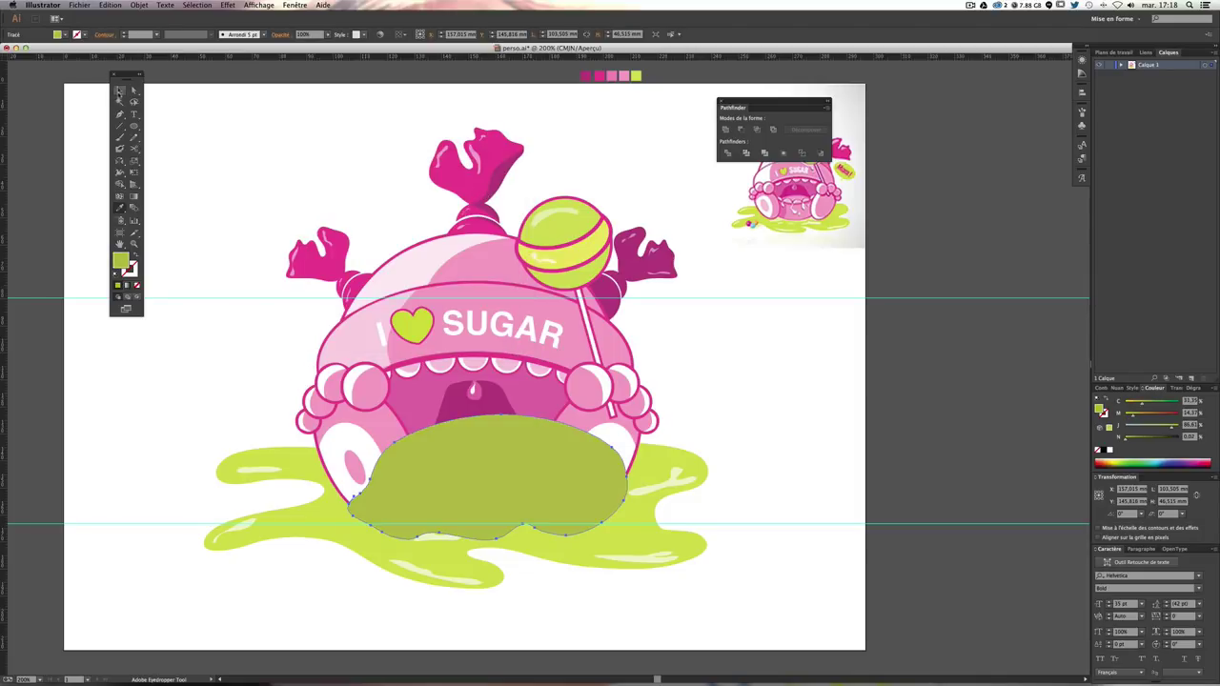
# Step: Send the olive shadow shape and the lime puddle behind the character
pyautogui.click(121, 90)
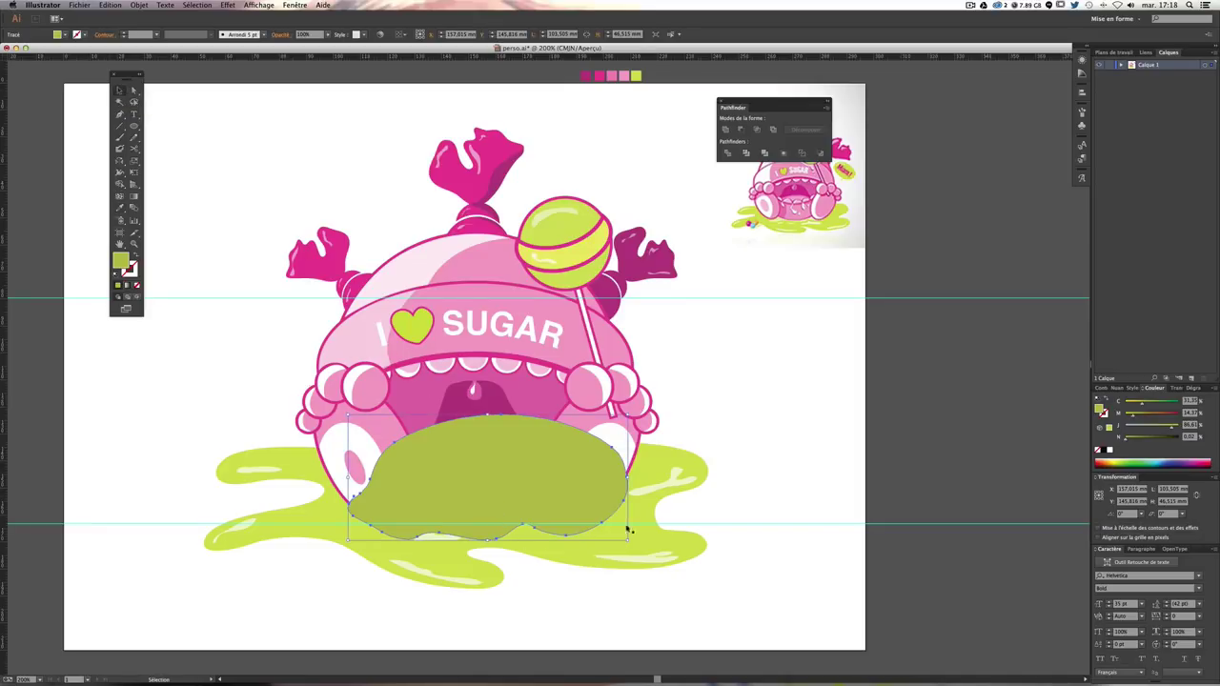
pyautogui.click(107, 5)
pyautogui.moveTo(154, 25)
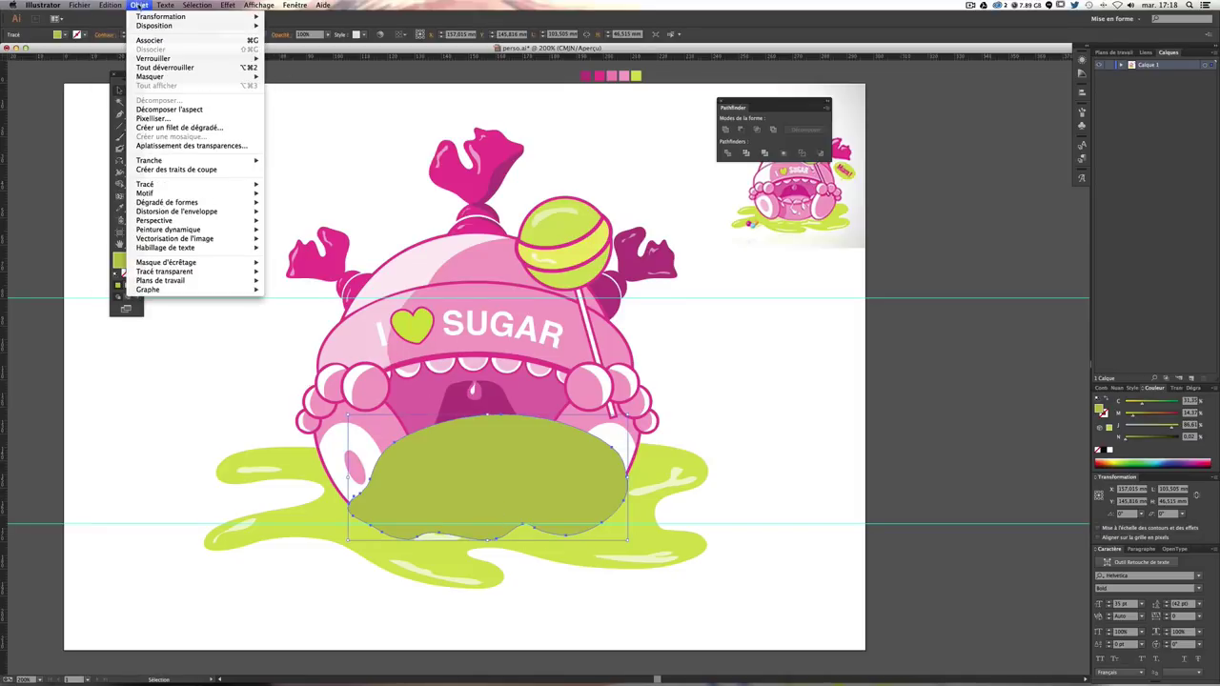
pyautogui.press('Return')
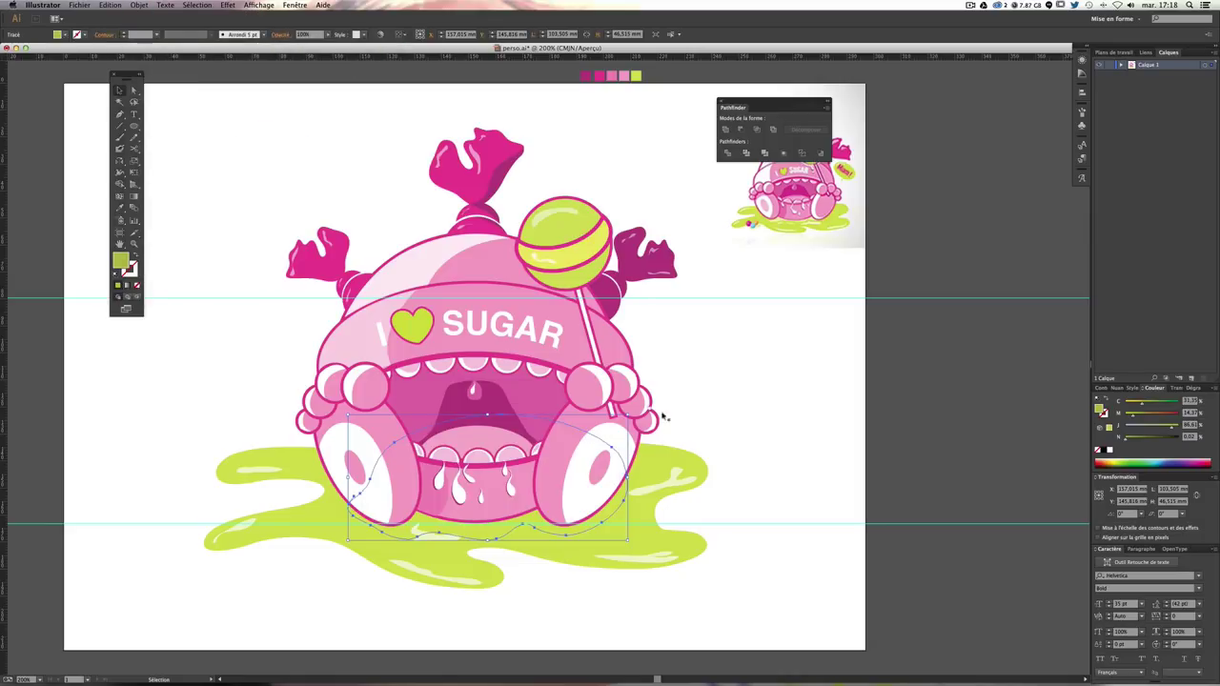
pyautogui.click(664, 462)
pyautogui.click(139, 5)
pyautogui.moveTo(155, 26)
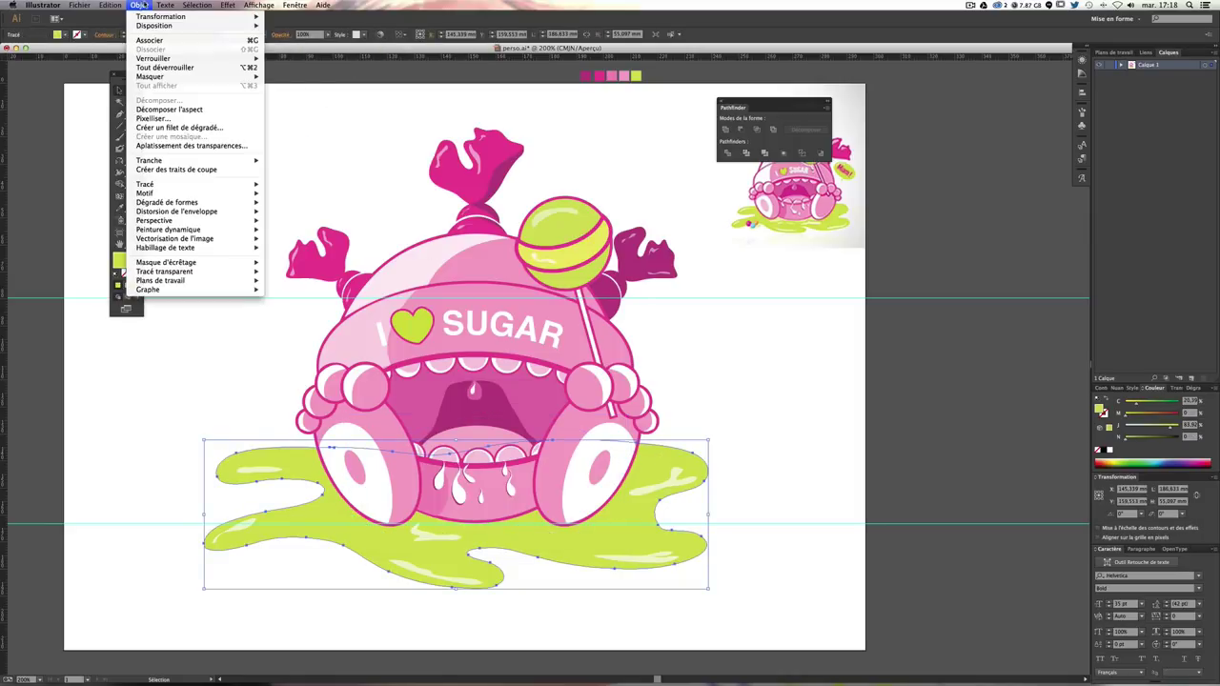
pyautogui.click(305, 53)
pyautogui.click(822, 401)
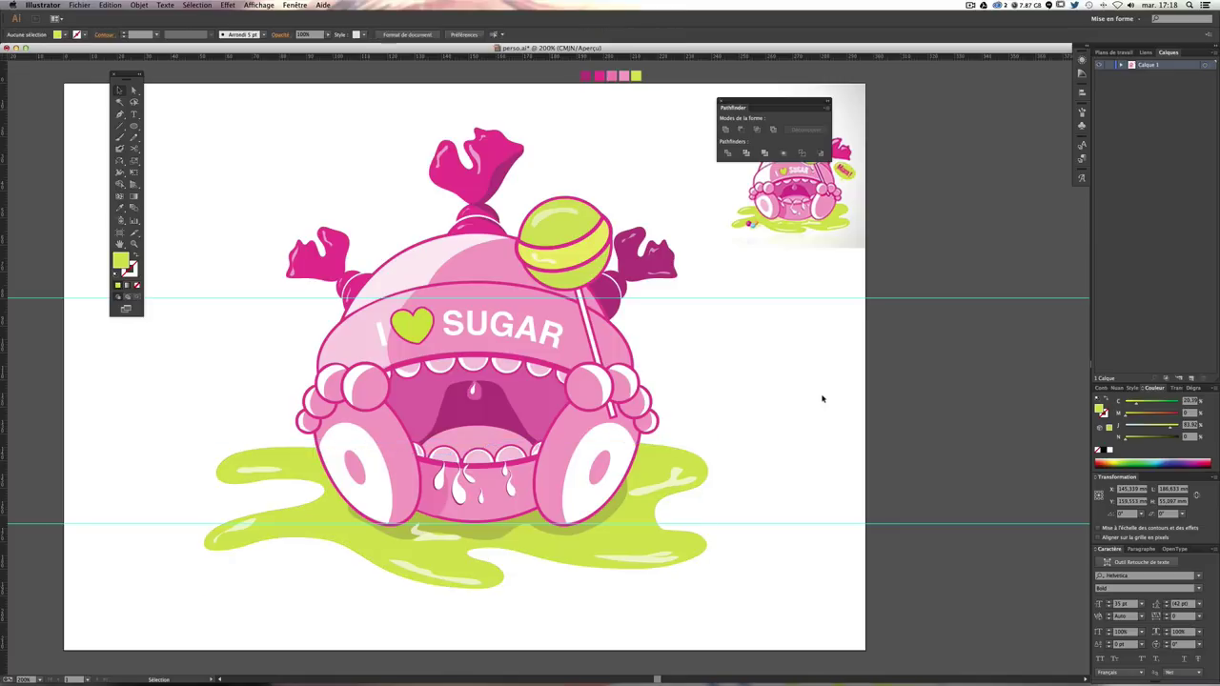
# Step: Raise the shadow's bottom edge slightly and move a small white slime highlight
pyautogui.scroll(-3, 711, 428)
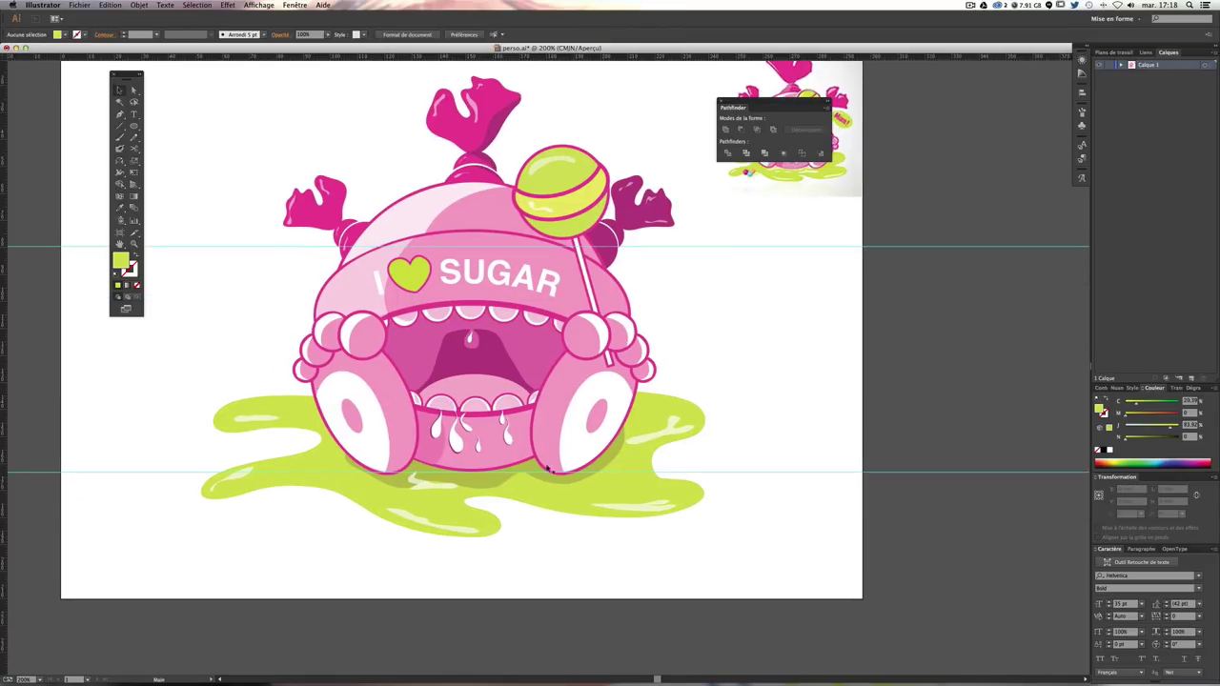
pyautogui.click(374, 443)
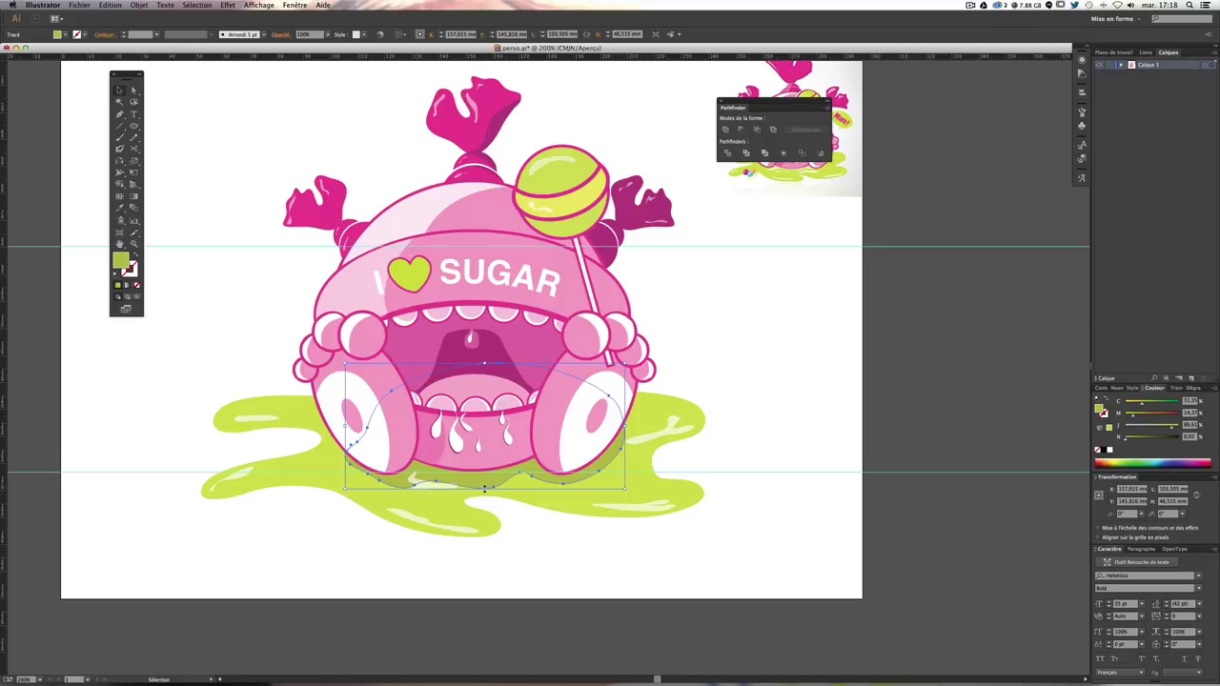
pyautogui.moveTo(486, 488); pyautogui.dragTo(486, 484)
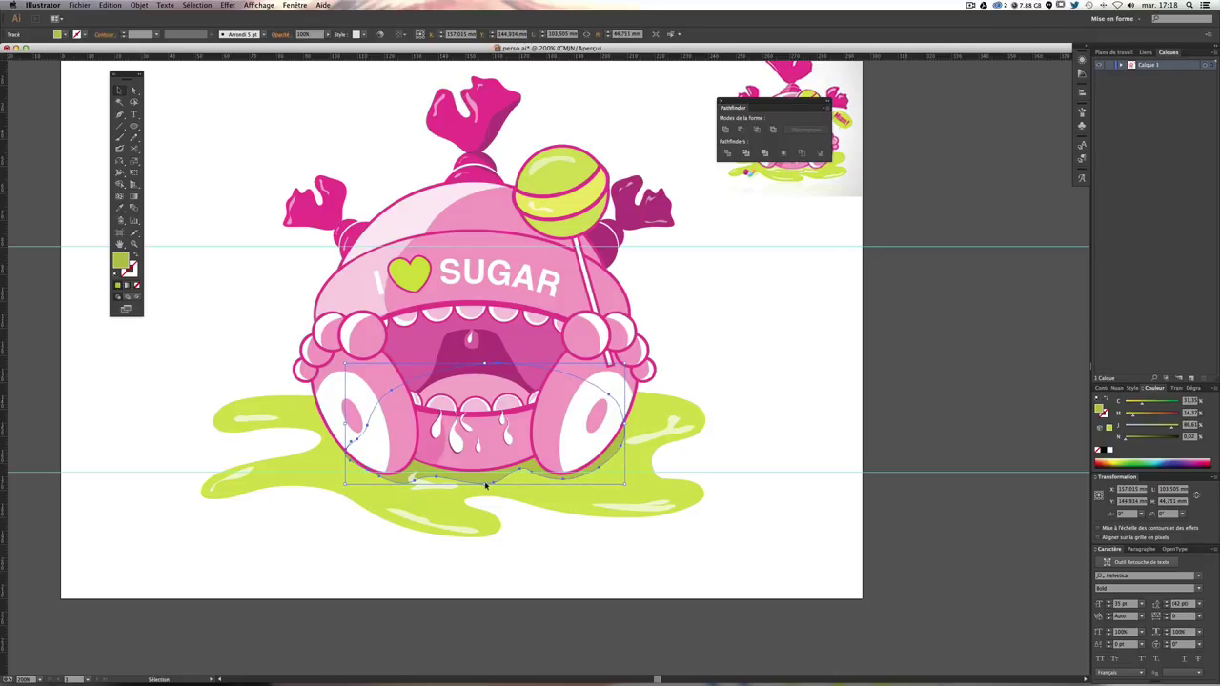
pyautogui.click(236, 543)
pyautogui.moveTo(404, 485); pyautogui.dragTo(422, 495)
pyautogui.click(444, 499)
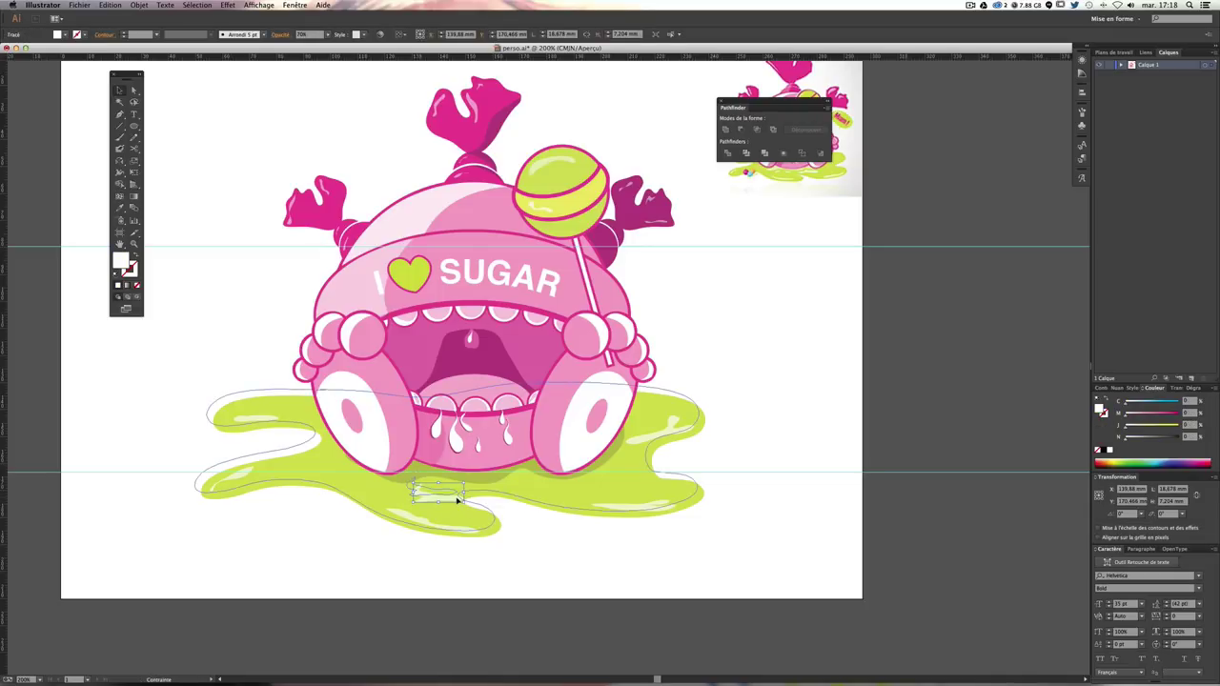
# Step: Enlarge the highlight near the slime's bottom, rotate another horizontal, zoom to 150%
pyautogui.hotkey('ctrl', 'z')
pyautogui.click(435, 496)
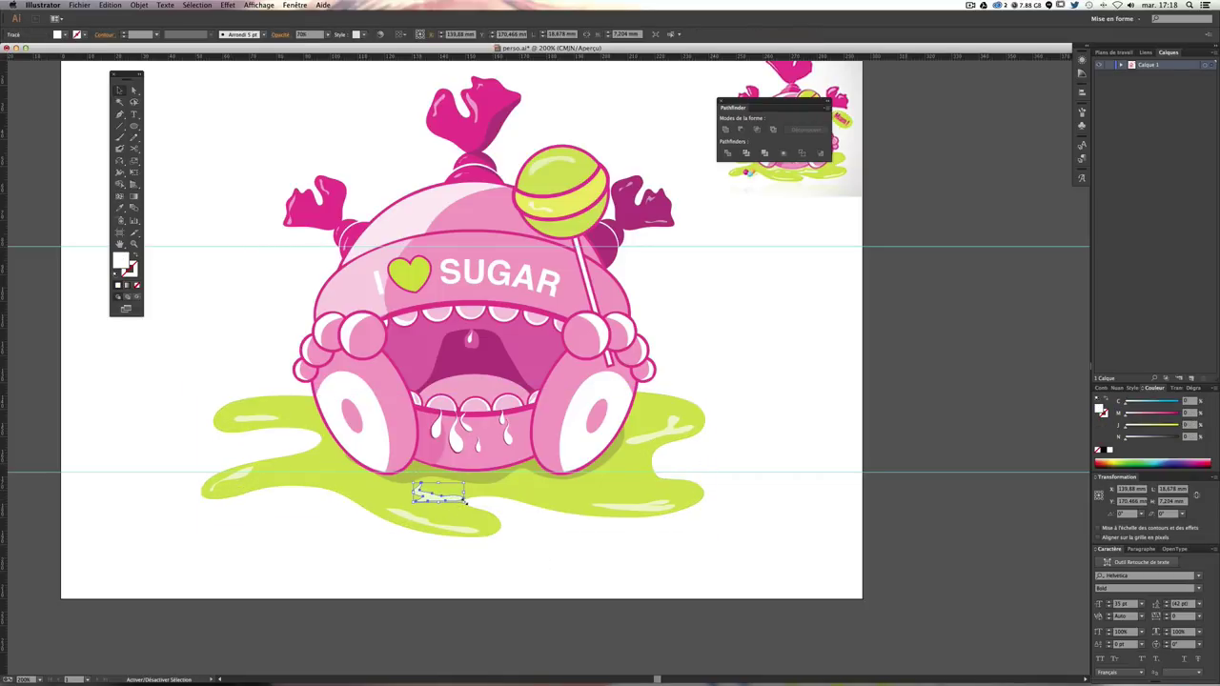
pyautogui.moveTo(450, 496)
pyautogui.mouseDown()
pyautogui.moveTo(484, 539)
pyautogui.moveTo(453, 530)
pyautogui.moveTo(623, 518)
pyautogui.mouseUp()
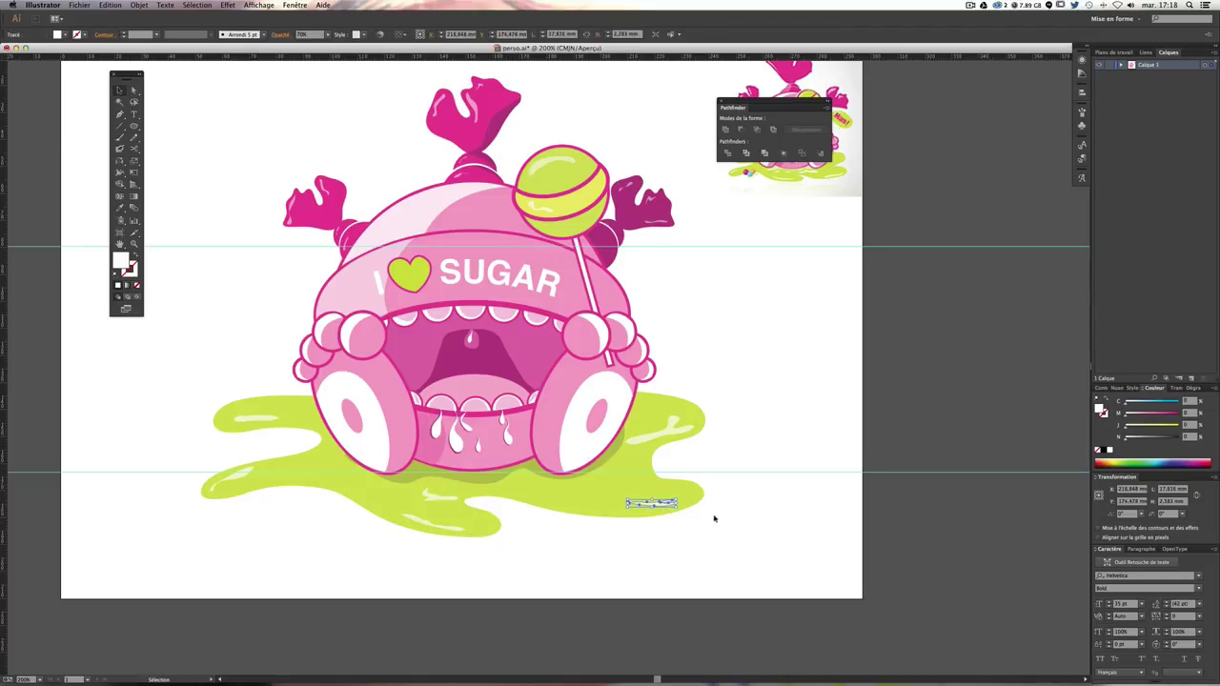
pyautogui.click(666, 436)
pyautogui.moveTo(625, 442); pyautogui.dragTo(664, 436)
pyautogui.click(772, 422)
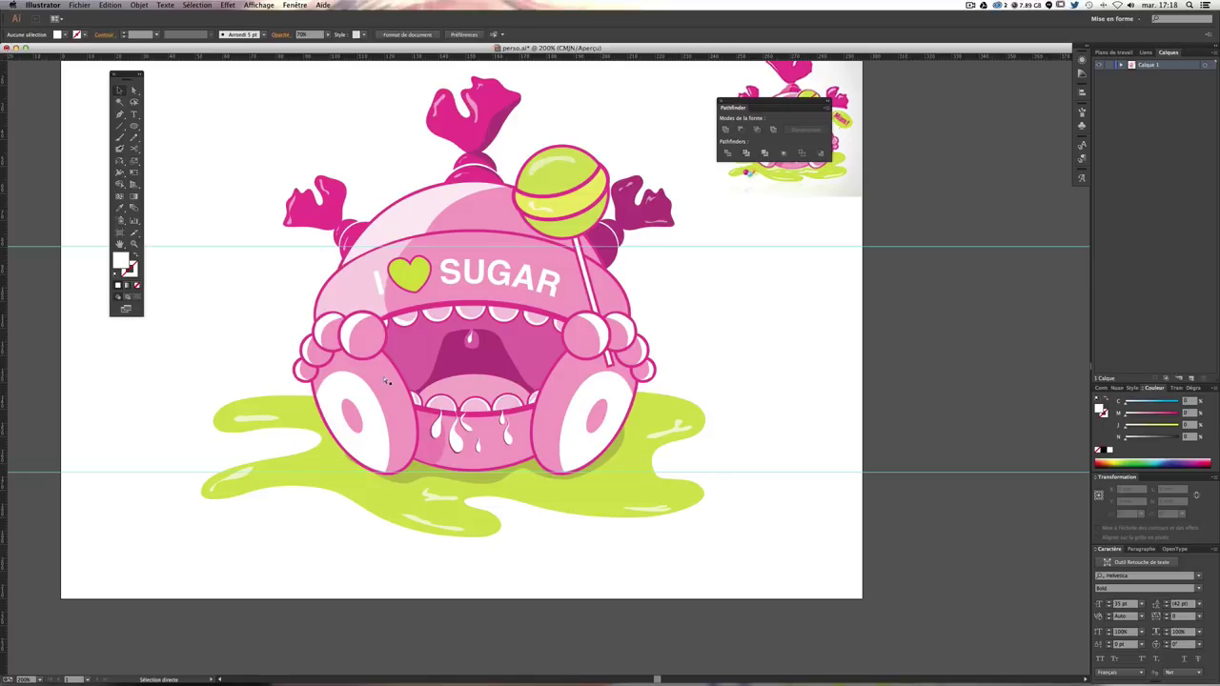
pyautogui.hotkey('ctrl', '1')
pyautogui.hotkey('ctrl', '+')
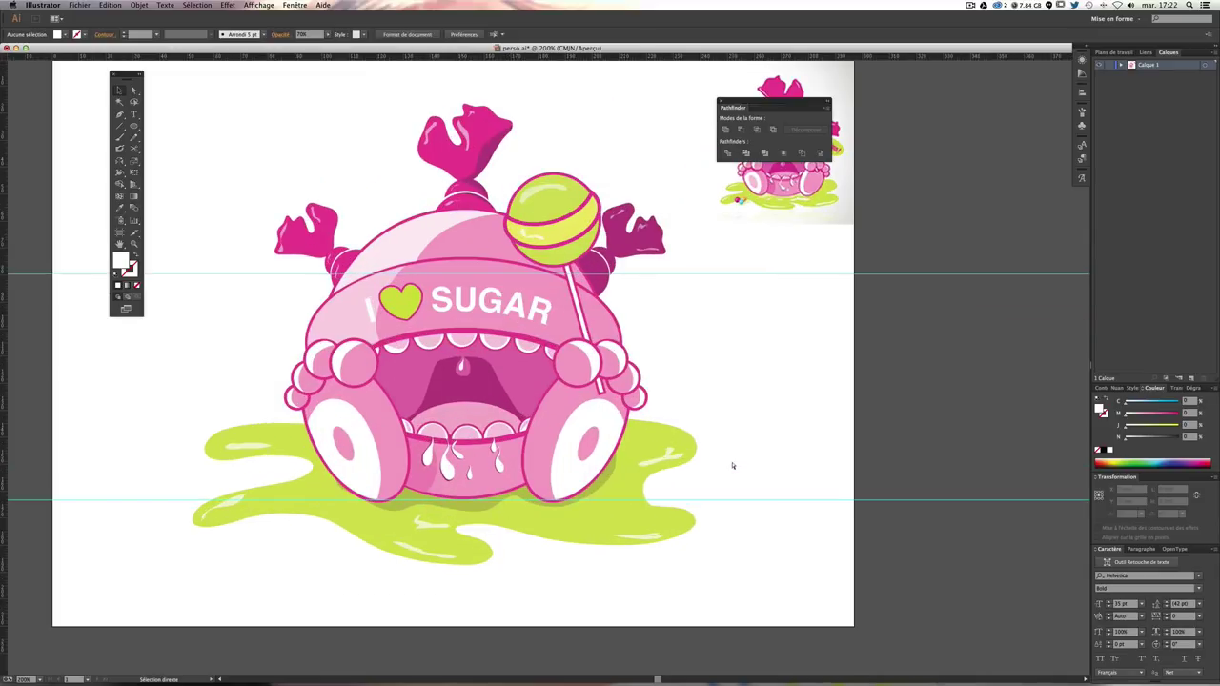
# Step: Delete the two horizontal guides
pyautogui.press('v')
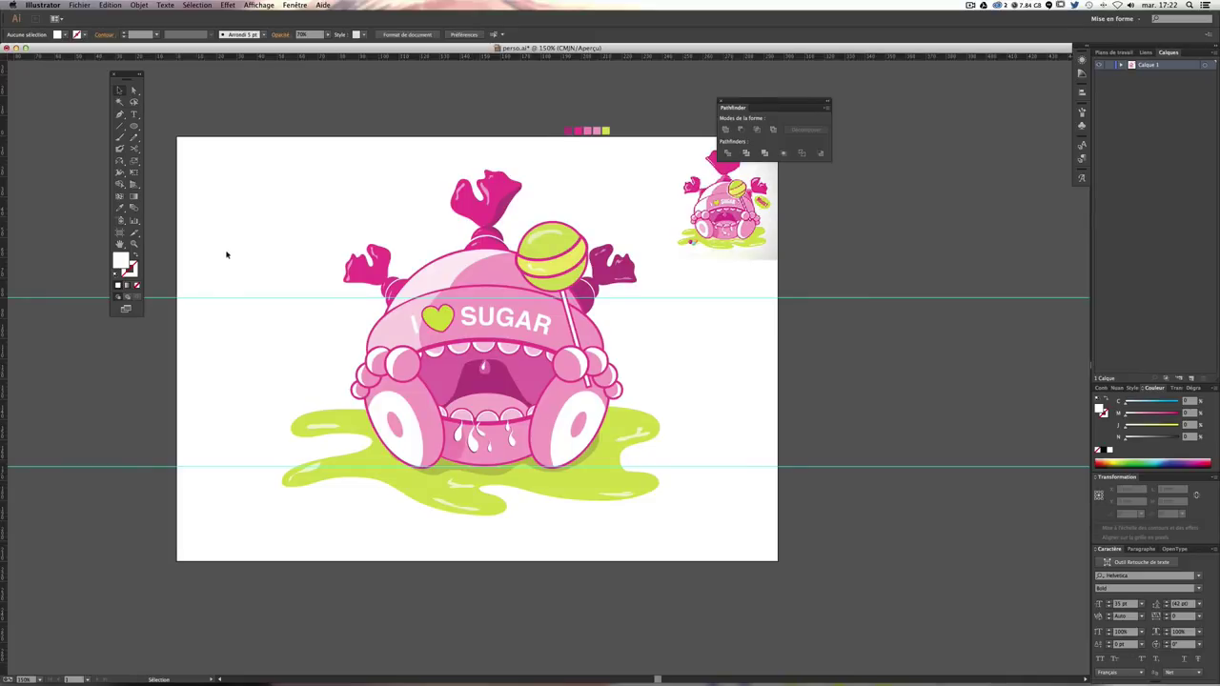
pyautogui.moveTo(225, 253); pyautogui.dragTo(225, 559)
pyautogui.press('Delete')
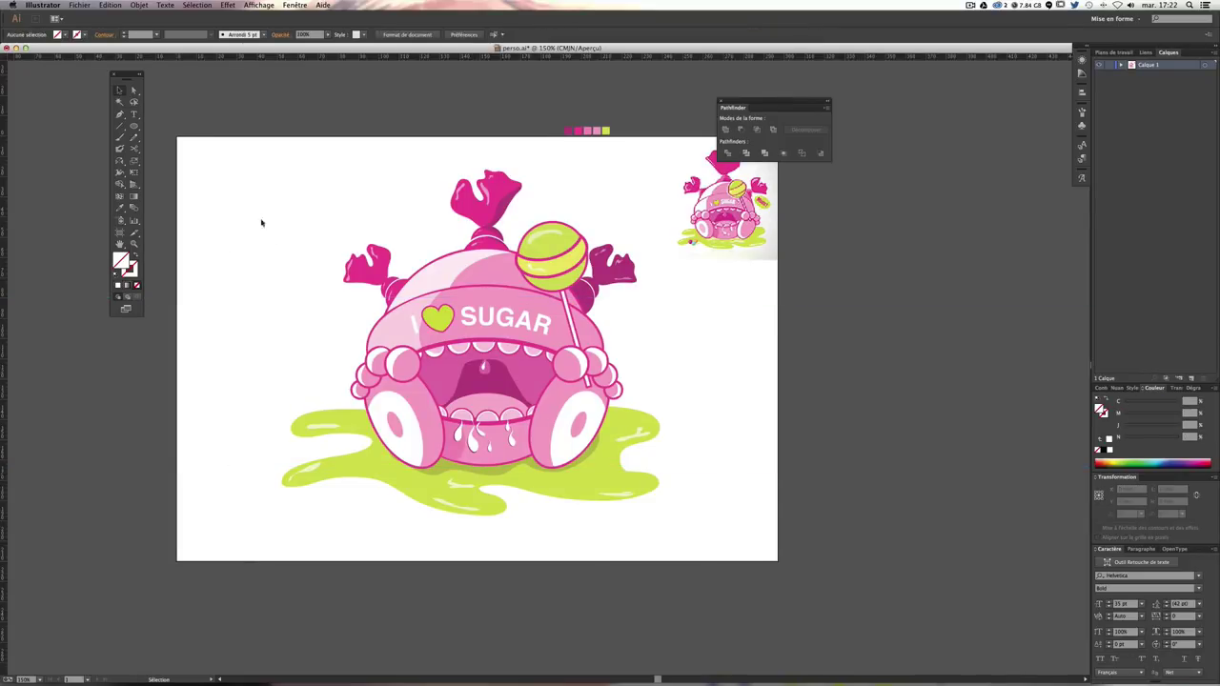
pyautogui.moveTo(261, 219); pyautogui.dragTo(604, 579)
pyautogui.click(289, 186)
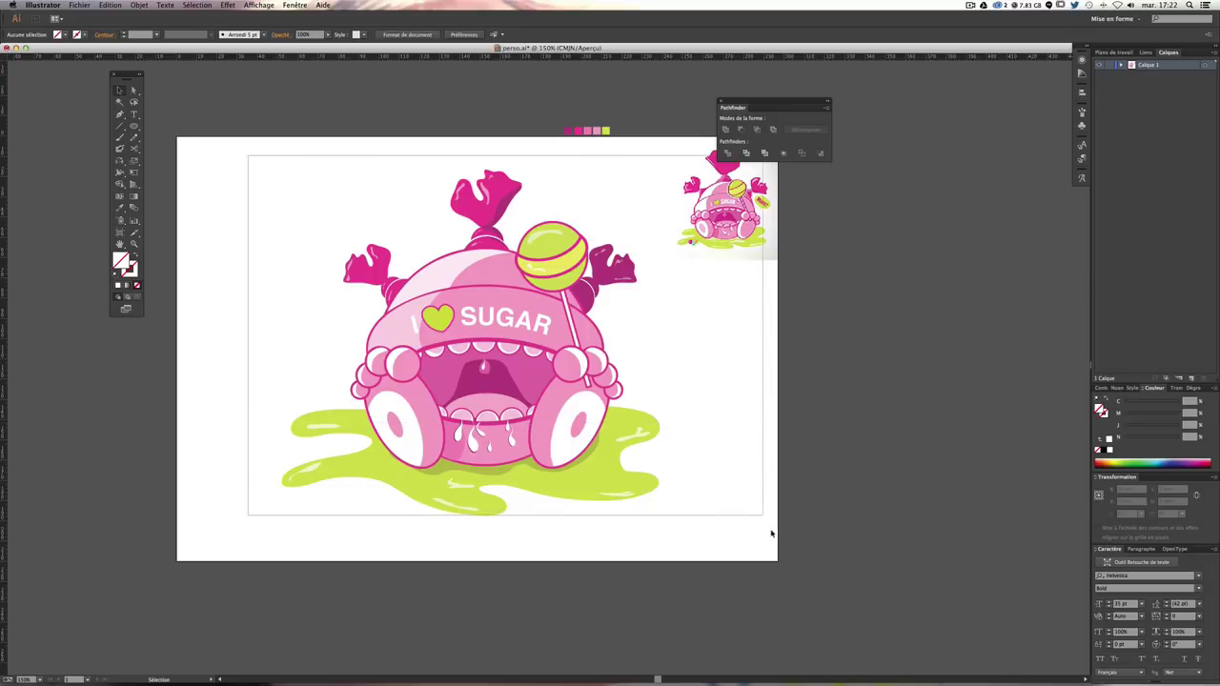
# Step: Drag a duplicate of the whole illustration off to the right
pyautogui.moveTo(248, 154); pyautogui.dragTo(777, 539)
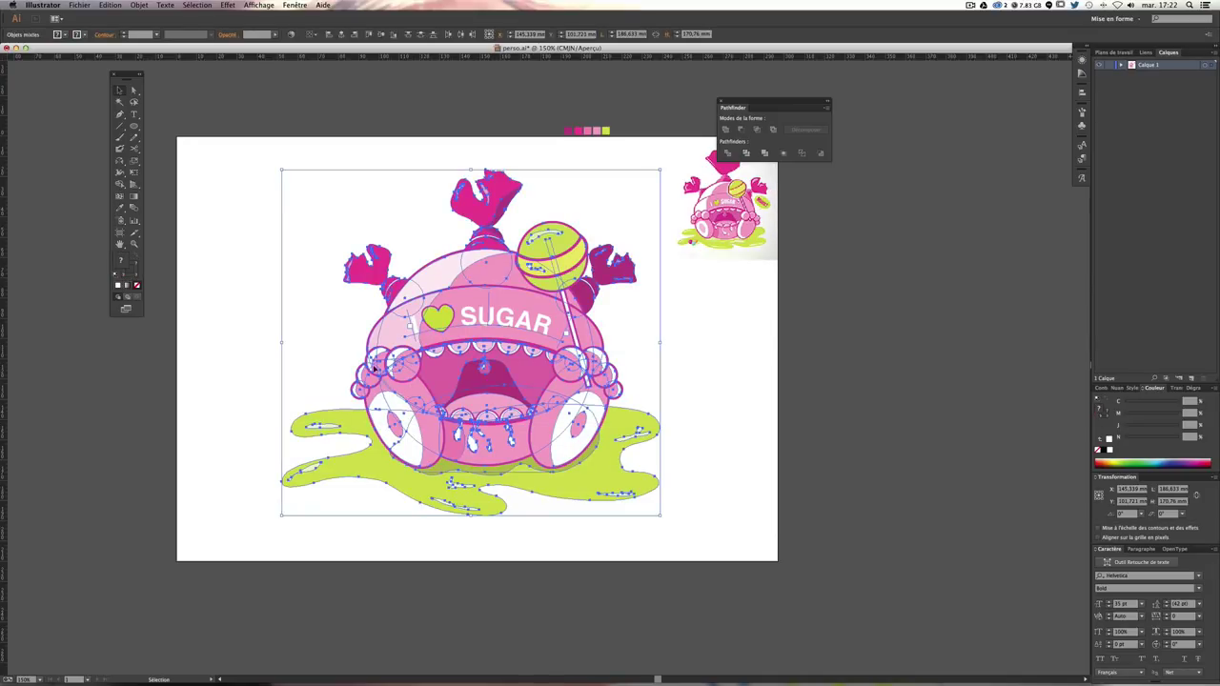
pyautogui.moveTo(369, 276)
pyautogui.mouseDown()
pyautogui.moveTo(976, 297)
pyautogui.moveTo(1073, 348)
pyautogui.mouseUp()
pyautogui.moveTo(929, 391)
pyautogui.mouseDown()
pyautogui.moveTo(569, 378)
pyautogui.moveTo(969, 403)
pyautogui.mouseUp()
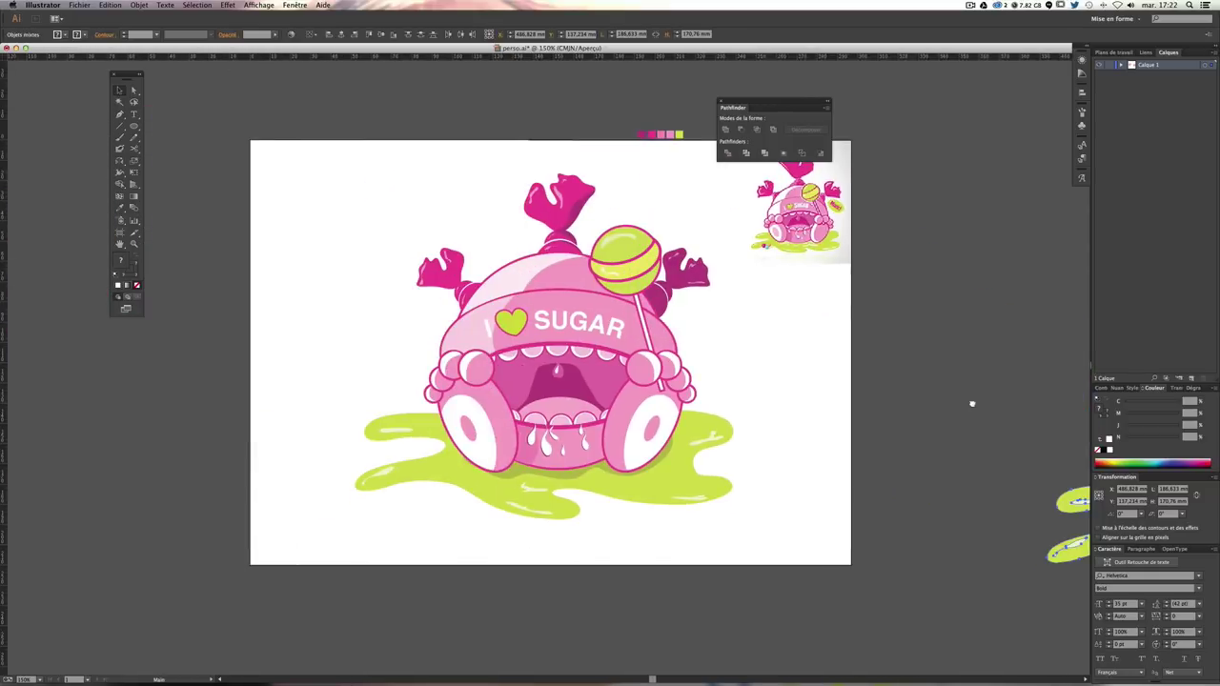
pyautogui.click(969, 403)
# Step: Select the entire illustration and bring up Object > Expand options
pyautogui.moveTo(314, 157); pyautogui.dragTo(739, 592)
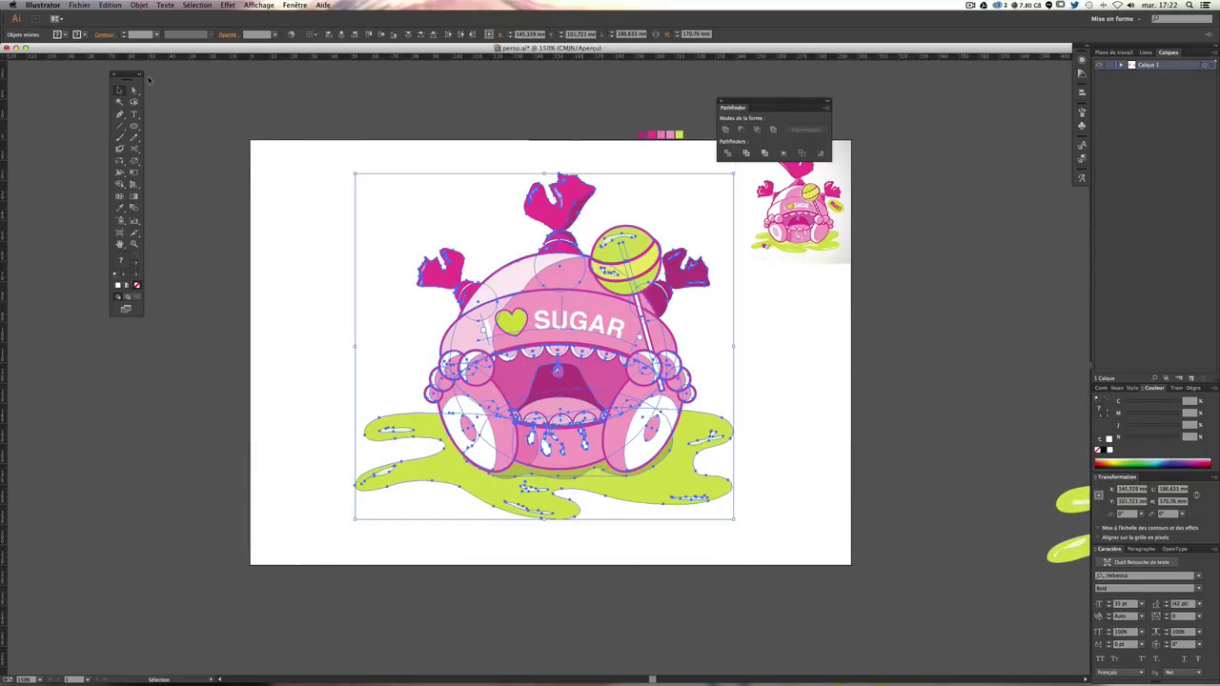
pyautogui.click(136, 5)
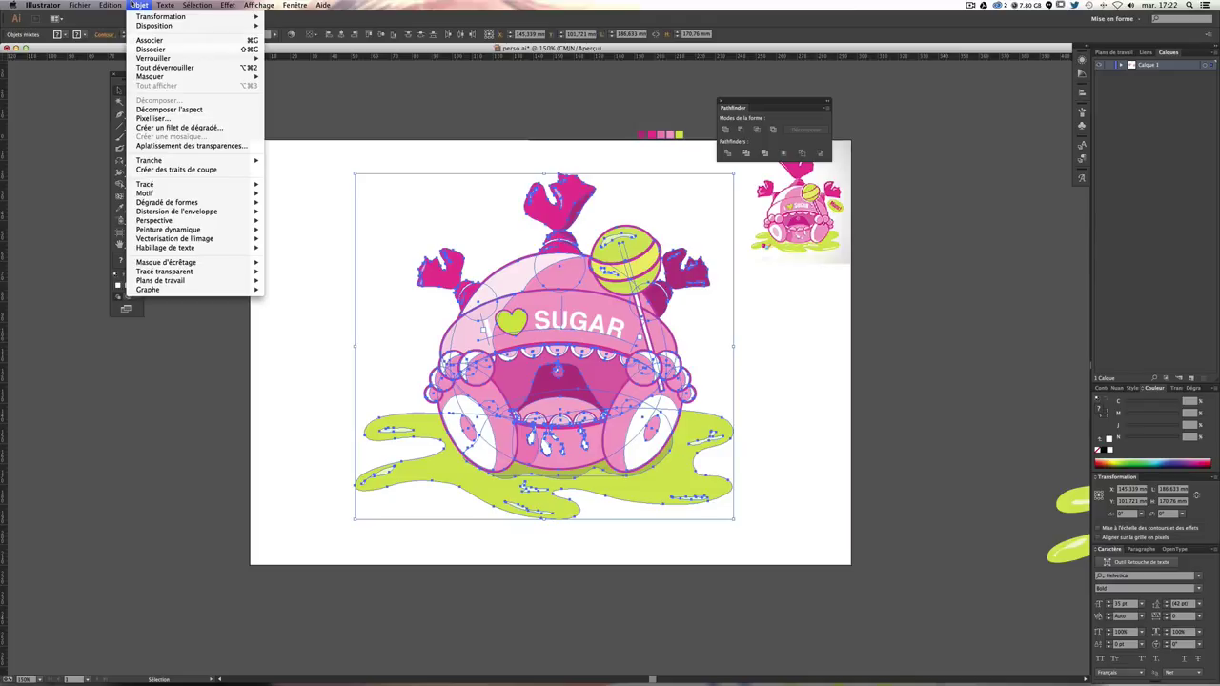
pyautogui.click(169, 109)
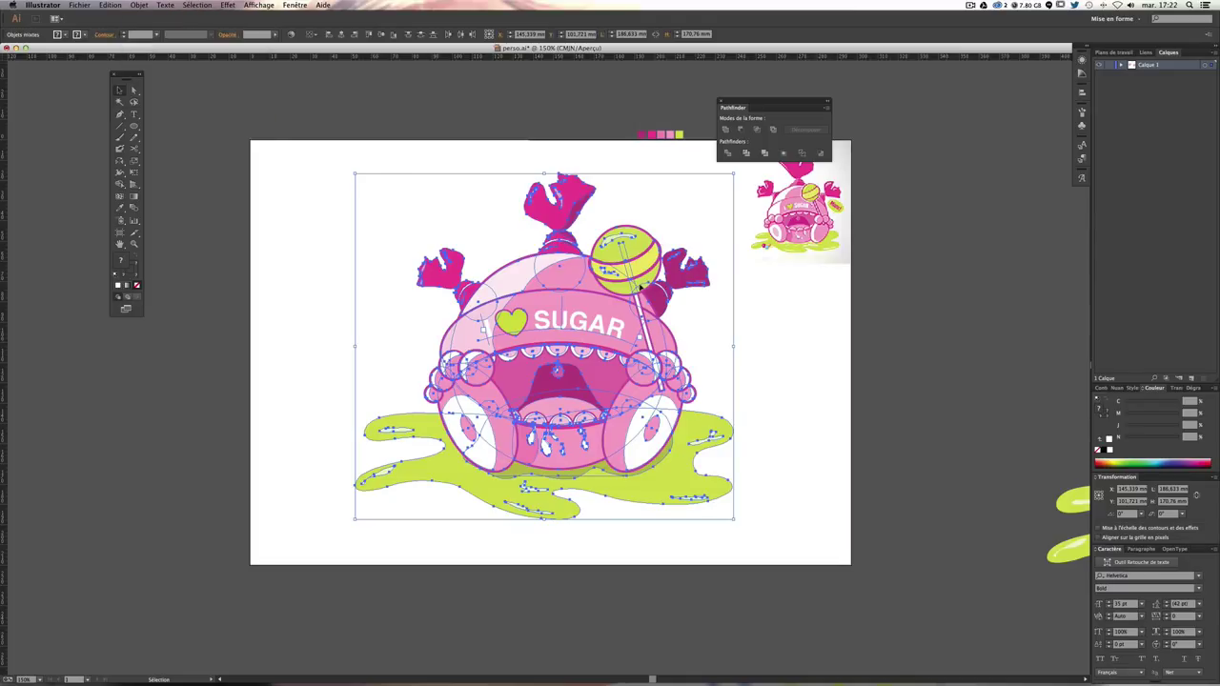
pyautogui.click(140, 6)
pyautogui.click(194, 101)
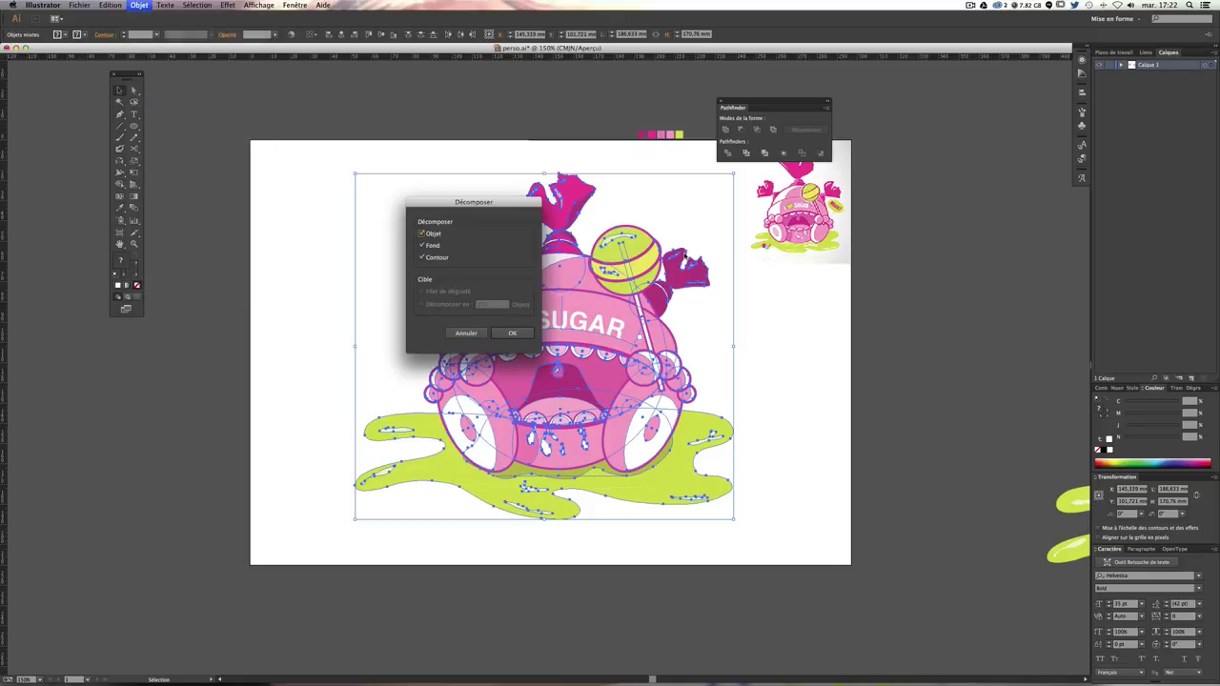
pyautogui.moveTo(484, 200); pyautogui.dragTo(278, 219)
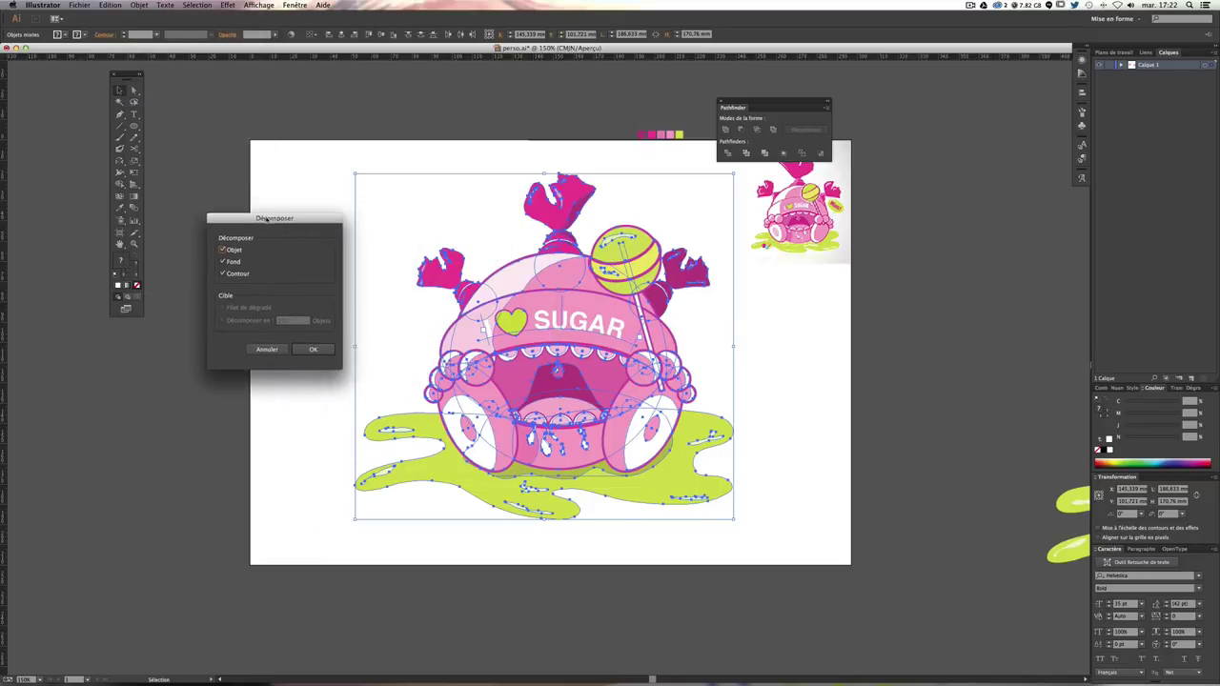
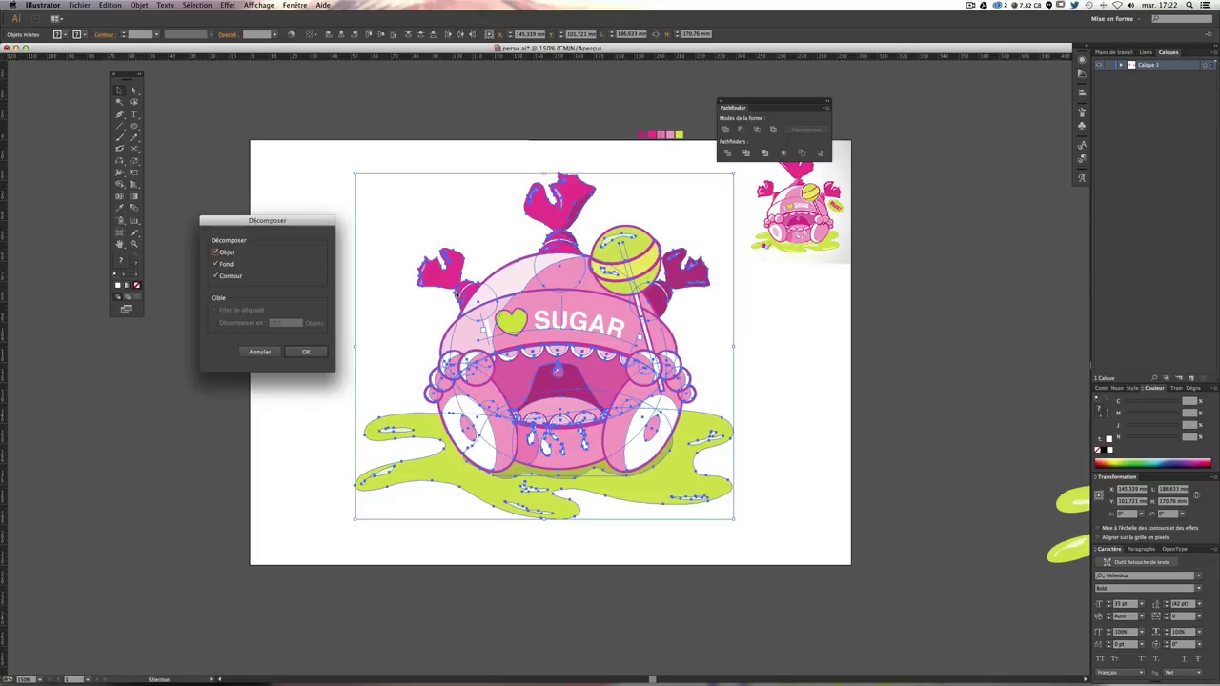
# Step: Cancel the Décomposer dialog and shrink the whole character to a tiny size
pyautogui.press('Escape')
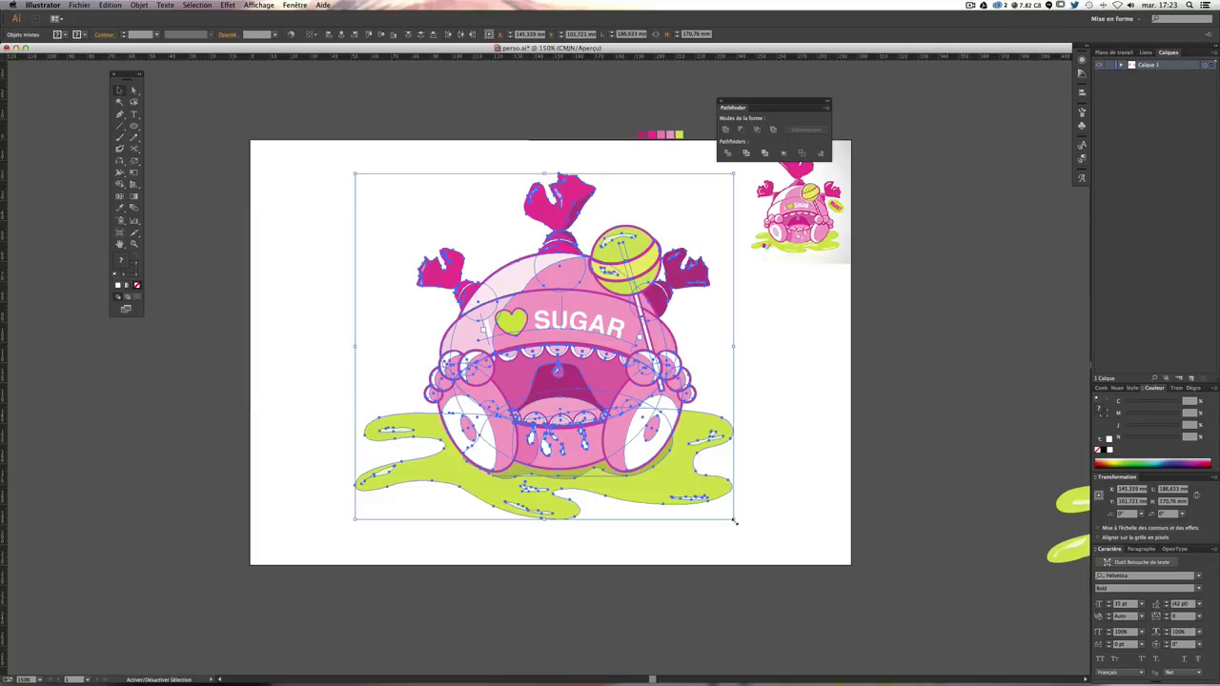
pyautogui.moveTo(733, 520); pyautogui.dragTo(395, 209)
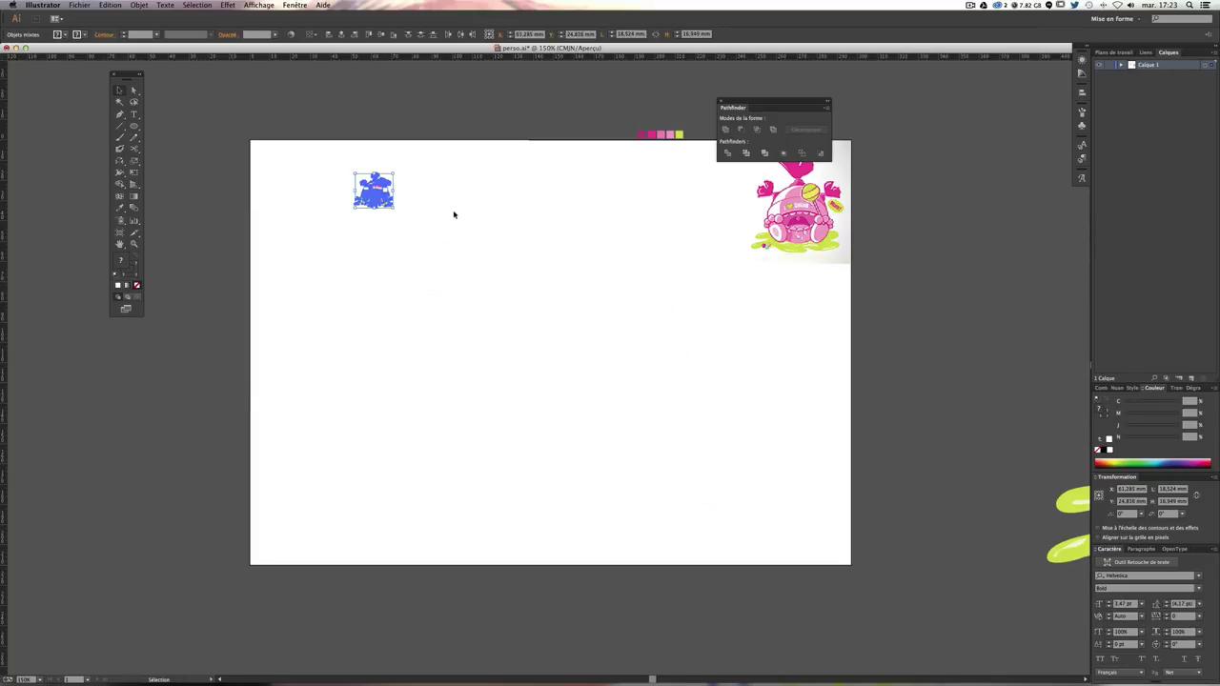
pyautogui.click(453, 214)
# Step: Zoom in and centre the view to inspect the tiny character up close
pyautogui.press('super+plus')
pyautogui.press('super+plus')
pyautogui.press('super+plus')
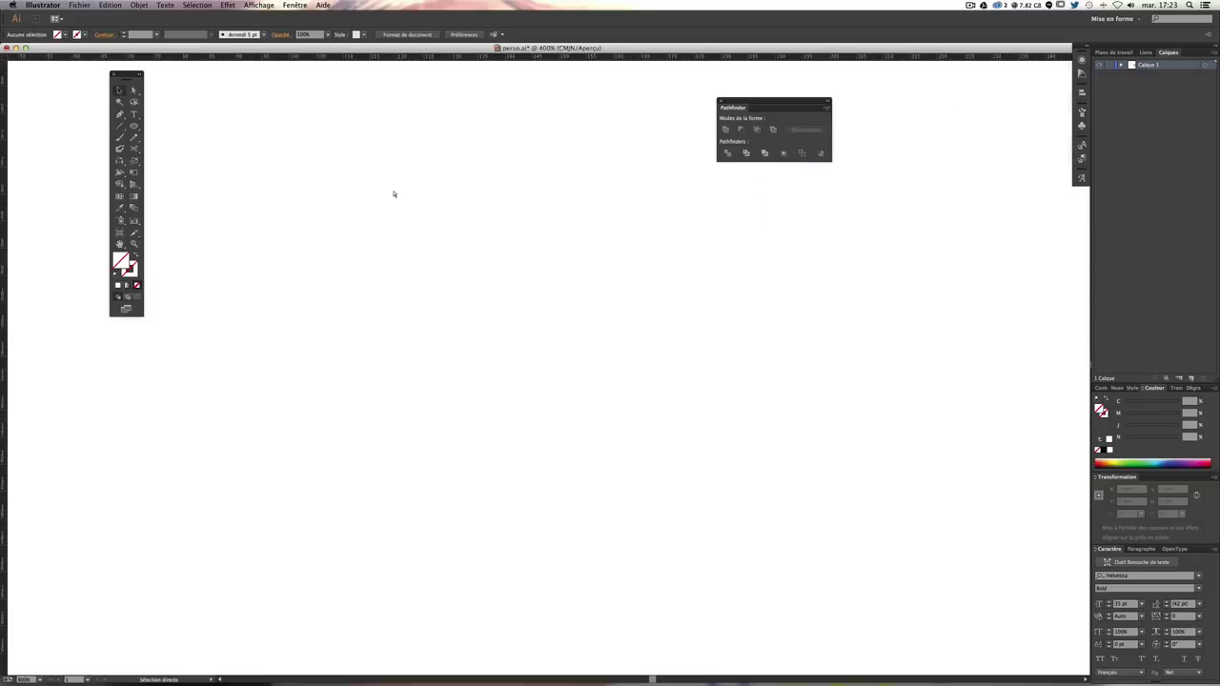
pyautogui.scroll(5, 638, 419)
pyautogui.scroll(5, 509, 324)
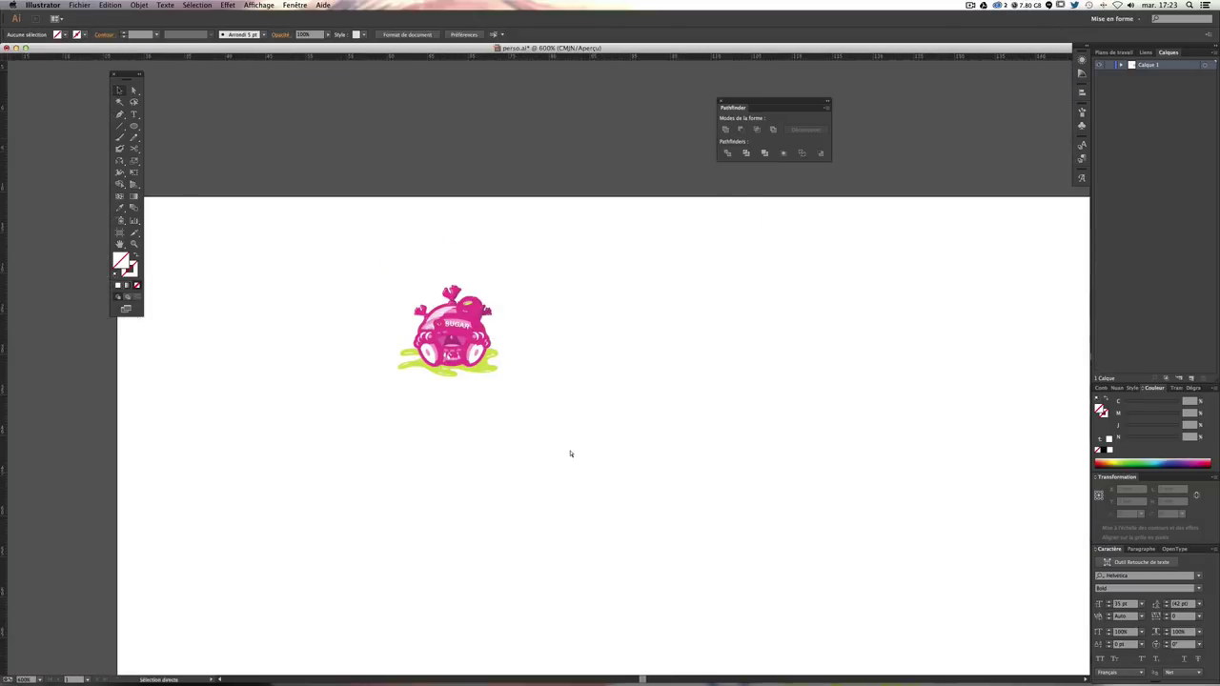
pyautogui.press('super+plus')
pyautogui.press('super+plus')
pyautogui.press('super+plus')
# Step: Undo the shrink to restore the character to full size and zoom back out
pyautogui.press('super+plus')
pyautogui.moveTo(401, 340); pyautogui.dragTo(667, 389)
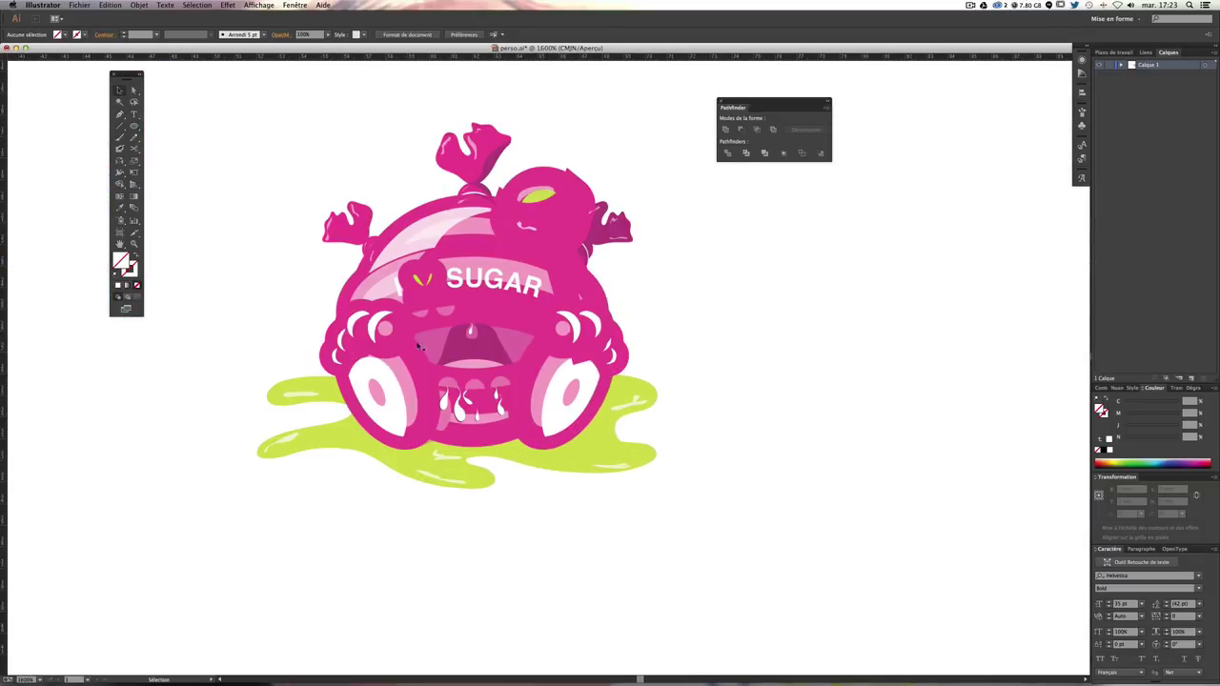
pyautogui.press('a')
pyautogui.press('super+minus')
pyautogui.press('super+minus')
pyautogui.press('super+minus')
pyautogui.press('super+a')
pyautogui.press('super+plus')
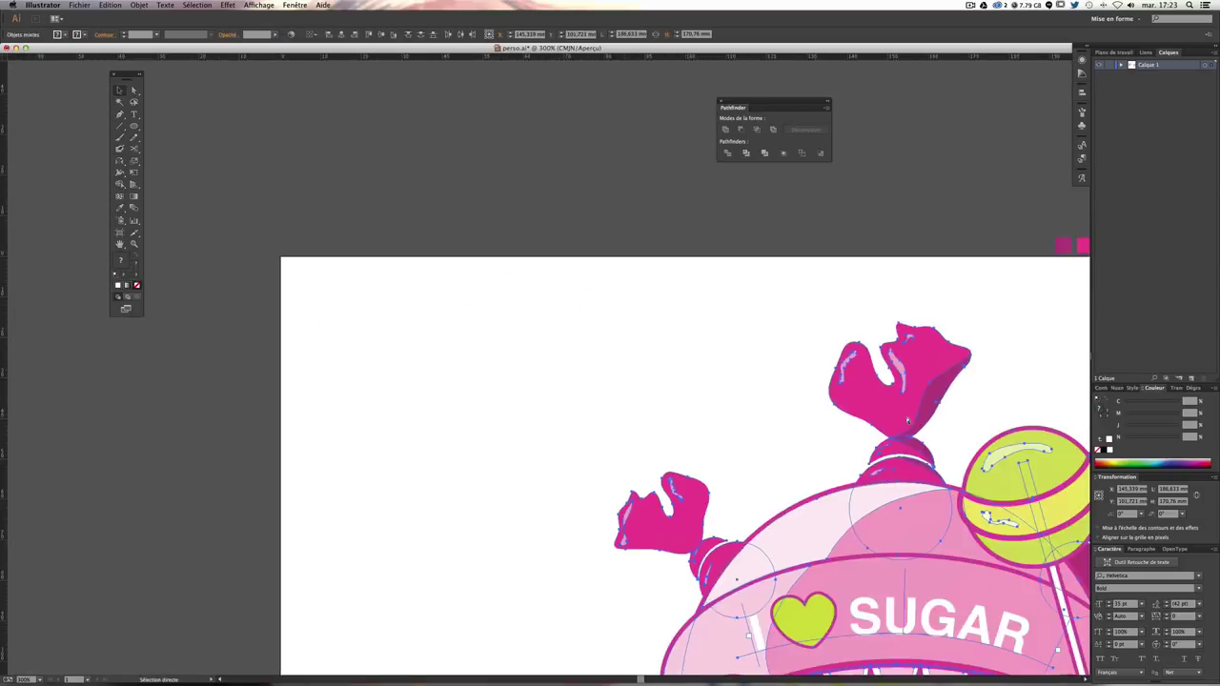
pyautogui.press('super+minus')
# Step: Expand the character via Objet > Décomposer with Objet, Fond and Contour checked
pyautogui.press('v')
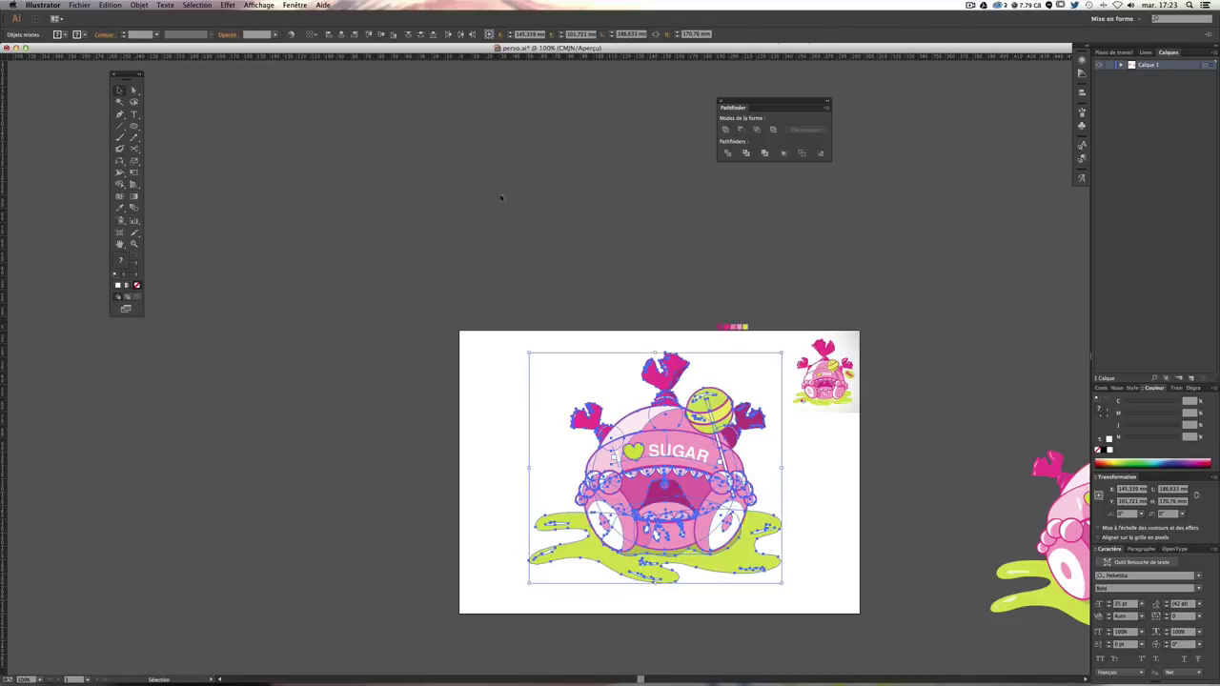
pyautogui.moveTo(500, 197); pyautogui.dragTo(349, 76)
pyautogui.click(139, 5)
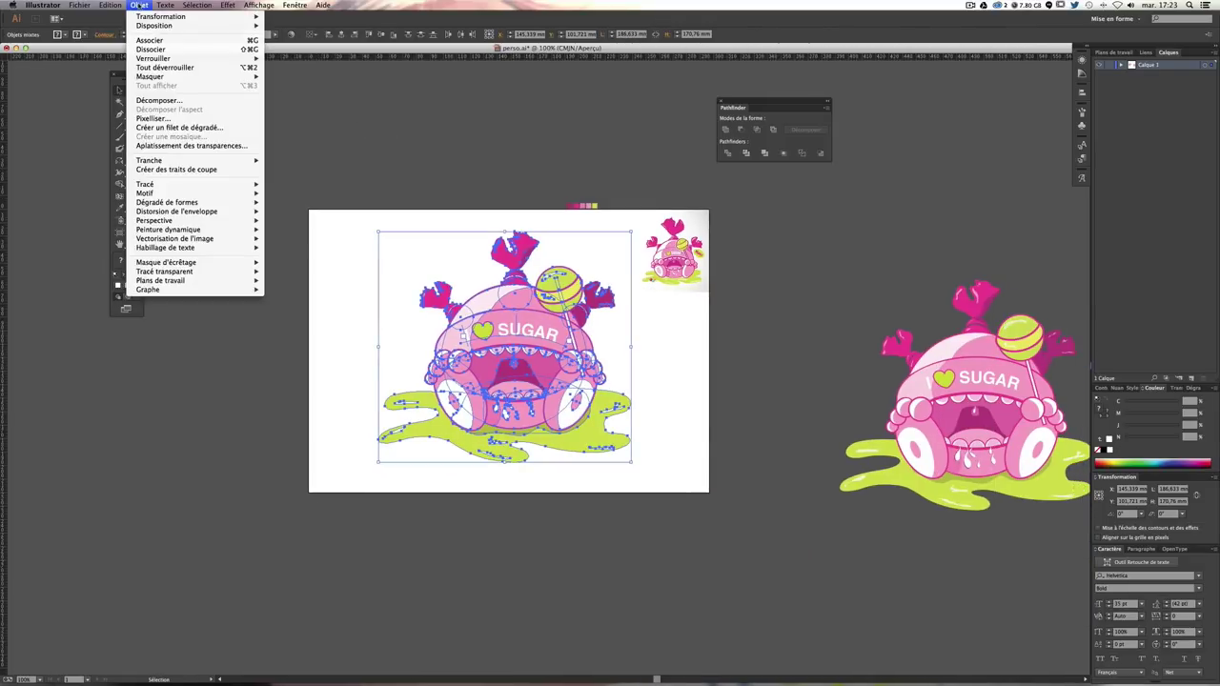
pyautogui.click(159, 100)
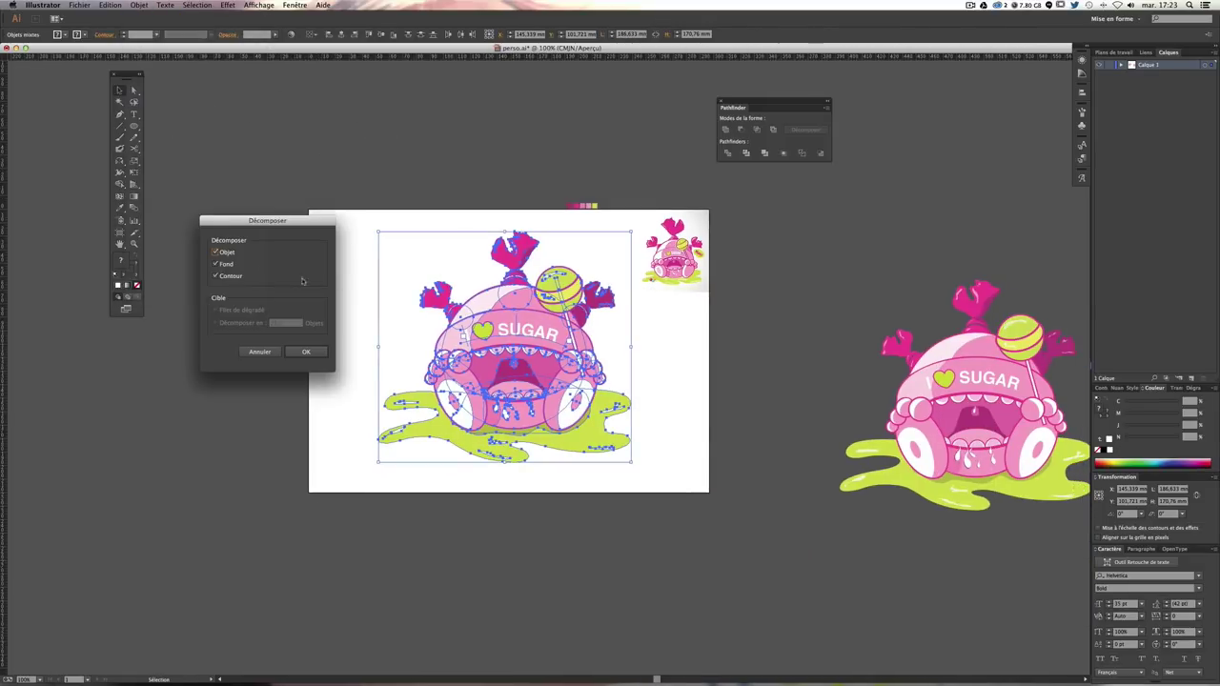
pyautogui.click(306, 351)
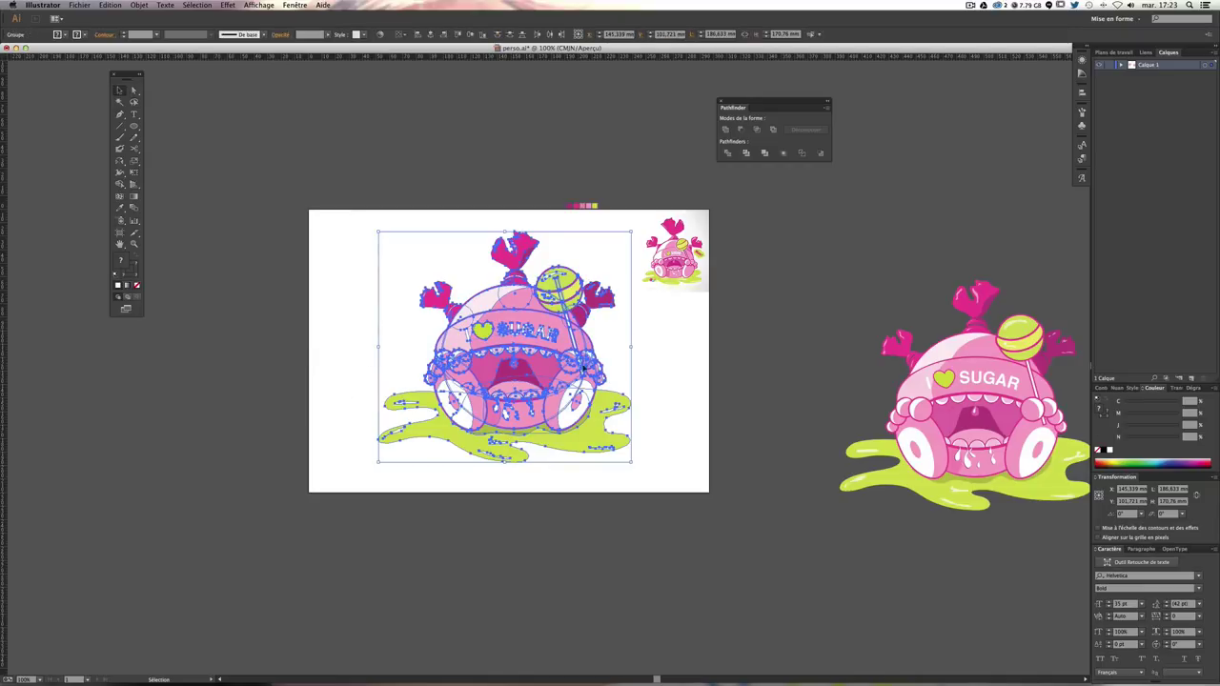
# Step: Shrink the expanded character near the top-left corner and magnify it to check crispness
pyautogui.moveTo(631, 462); pyautogui.dragTo(398, 245)
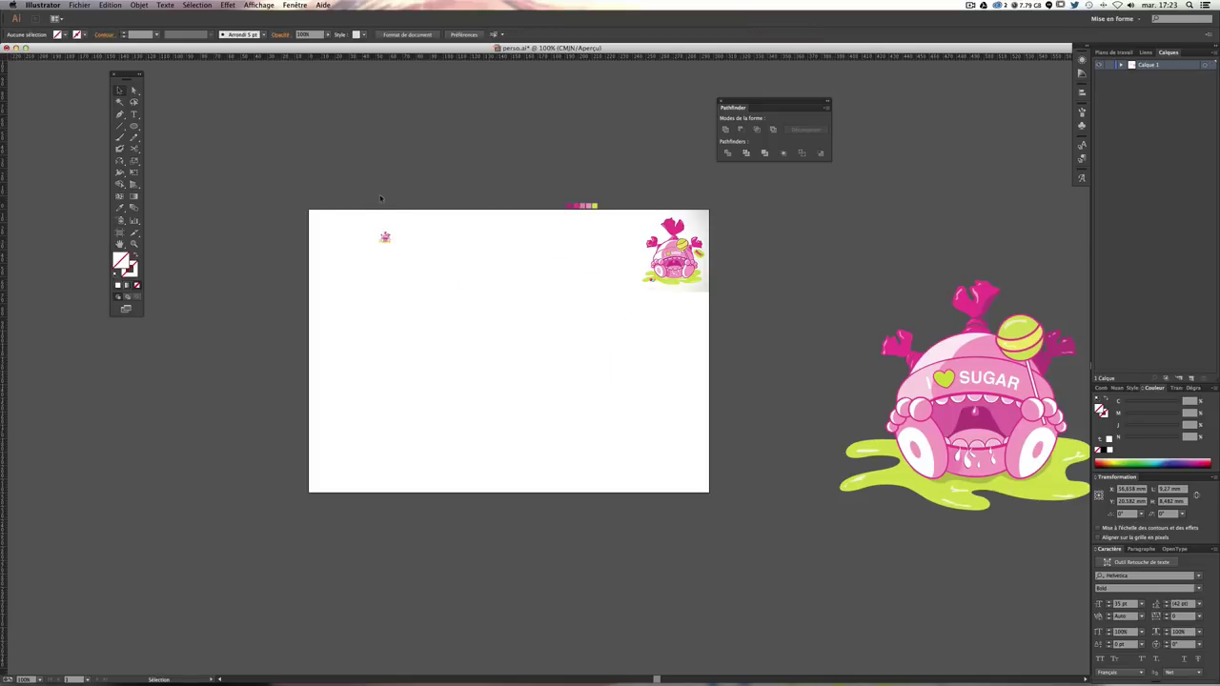
pyautogui.click(293, 189)
pyautogui.scroll(5, 372, 191)
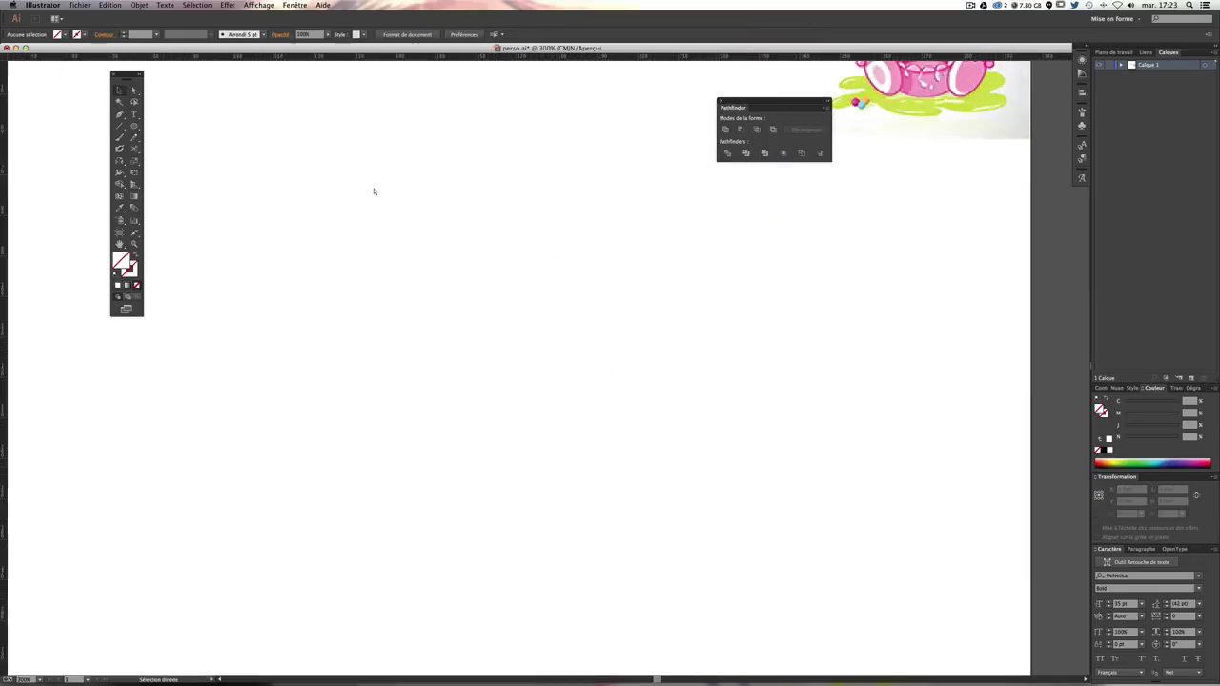
pyautogui.scroll(5, 634, 416)
pyautogui.hscroll(-3, 635, 417)
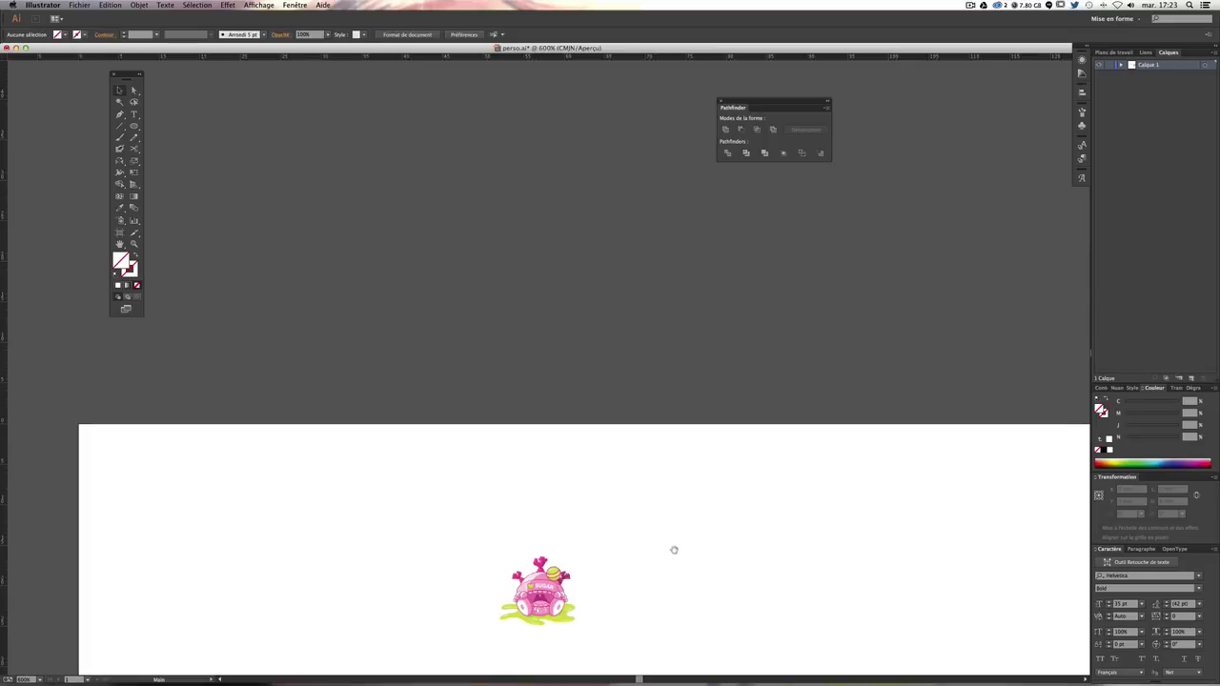
pyautogui.scroll(3, 652, 383)
pyautogui.scroll(3, 653, 383)
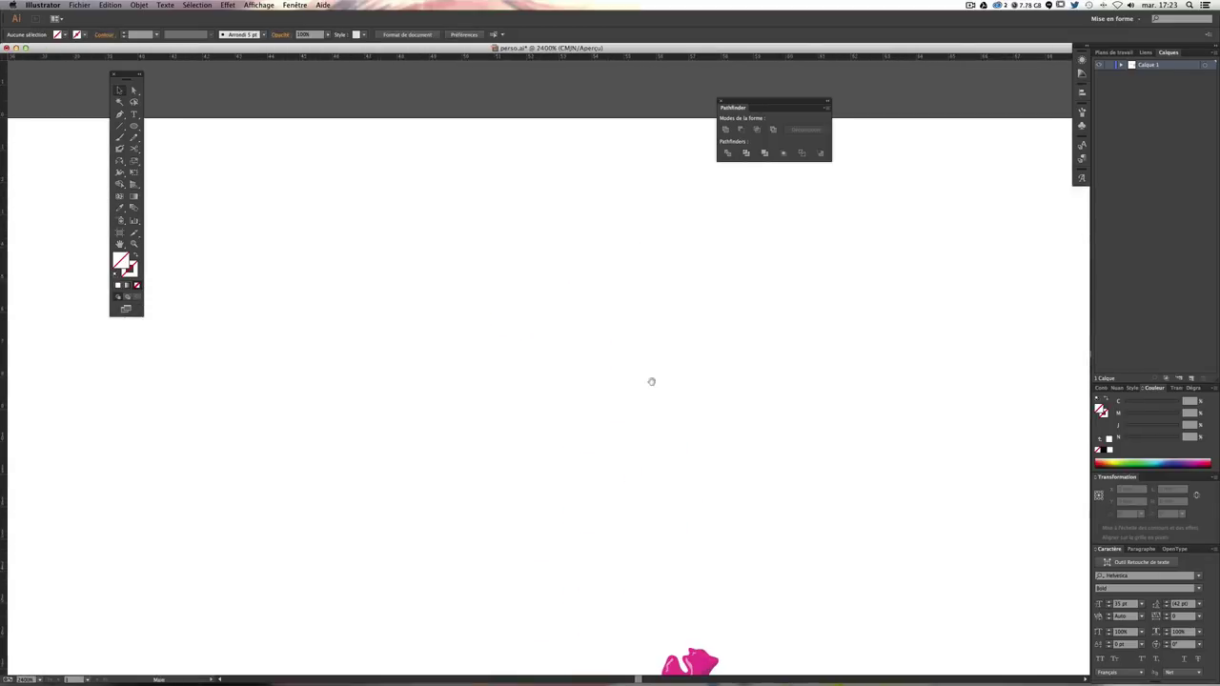
pyautogui.scroll(-3, 651, 381)
pyautogui.hscroll(2, 572, 286)
pyautogui.scroll(-5, 452, 161)
pyautogui.hscroll(3, 451, 161)
pyautogui.scroll(2, 311, 207)
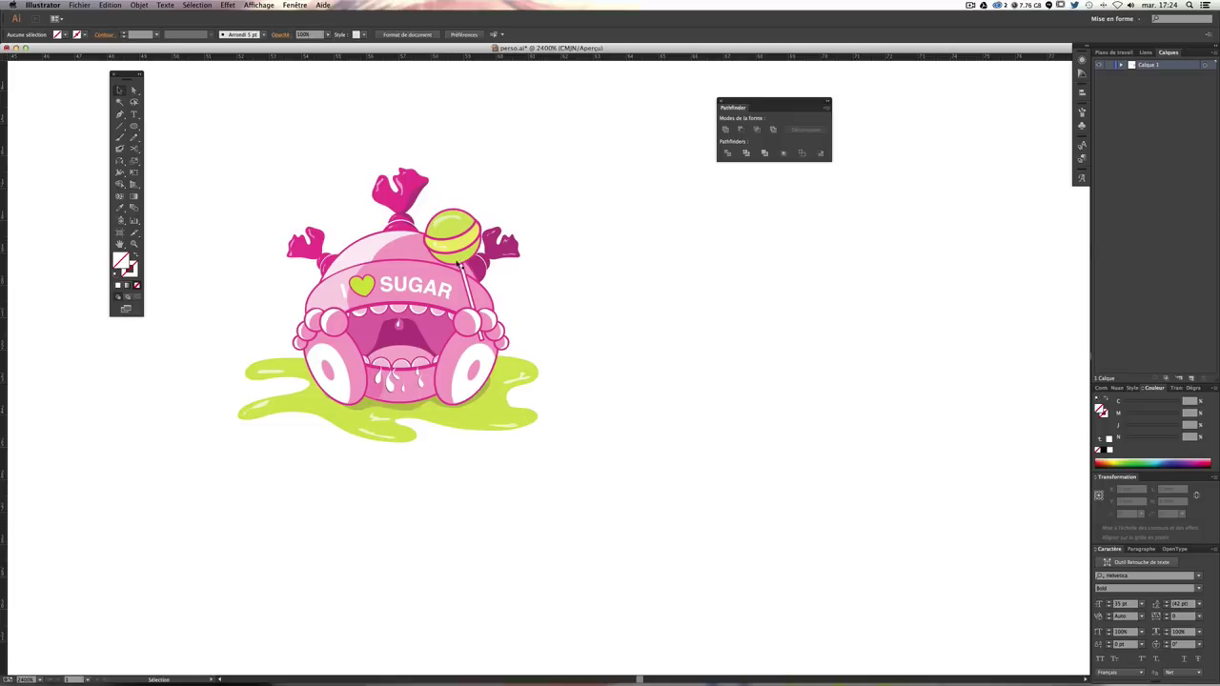
pyautogui.press('super+minus')
pyautogui.press('super+minus')
pyautogui.press('super+minus')
pyautogui.press('super+minus')
pyautogui.press('super+minus')
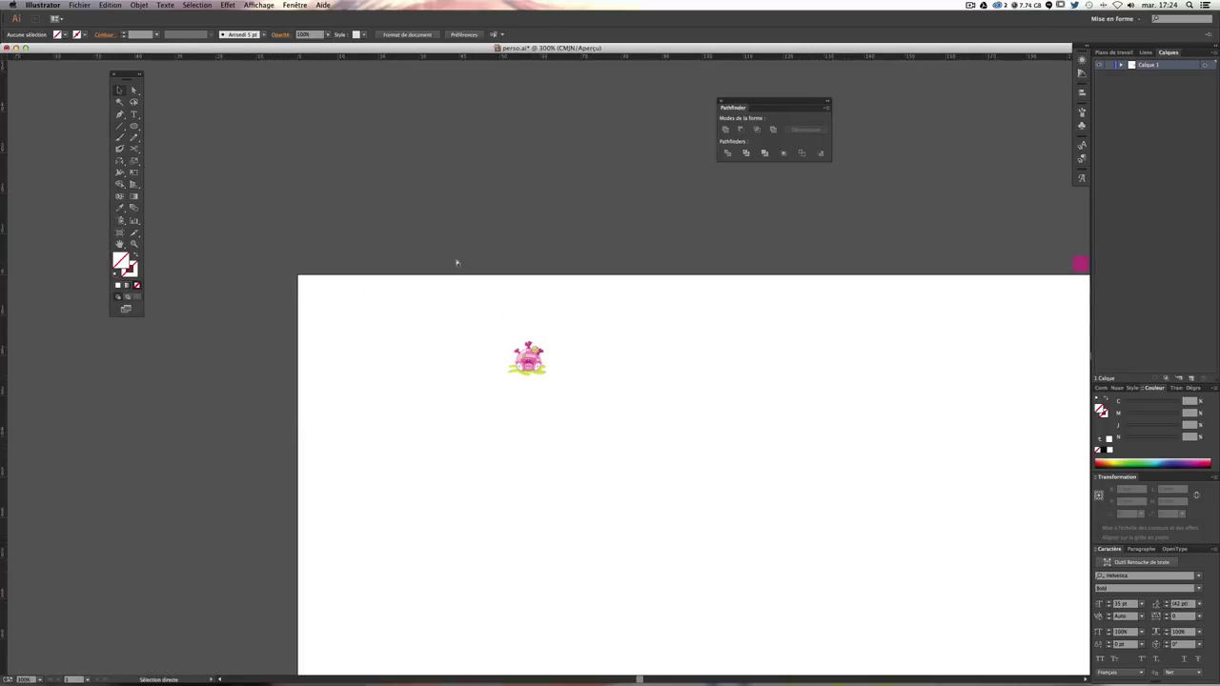
pyautogui.press('super+minus')
pyautogui.press('super+minus')
# Step: Select the tiny character and enlarge it by dragging its corner handle
pyautogui.click(391, 196)
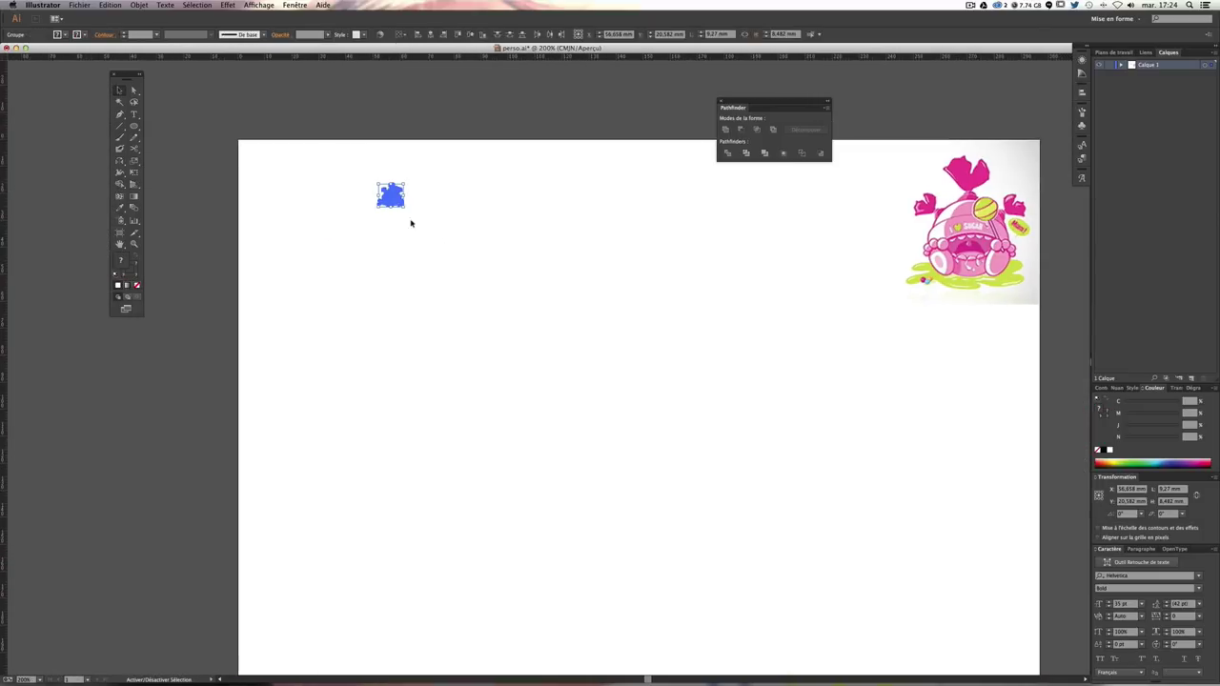
pyautogui.moveTo(406, 209); pyautogui.dragTo(803, 571)
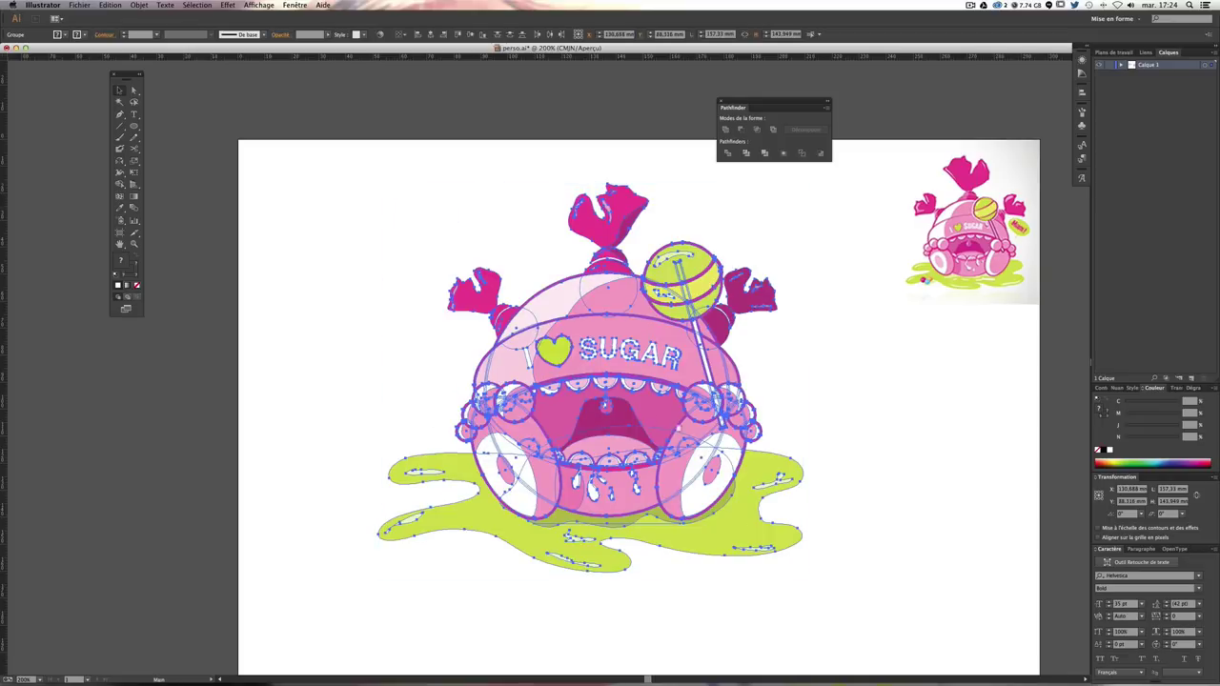
pyautogui.hscroll(5, 686, 505)
pyautogui.scroll(-2, 686, 505)
pyautogui.moveTo(672, 524); pyautogui.dragTo(743, 591)
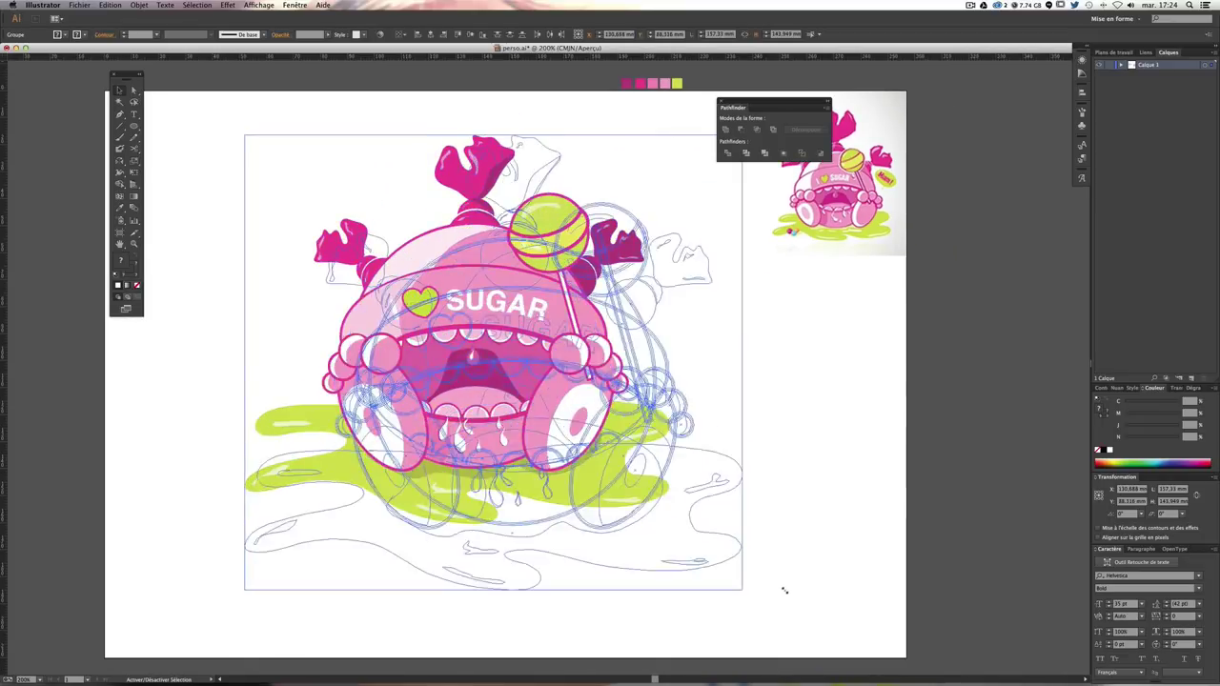
pyautogui.click(815, 557)
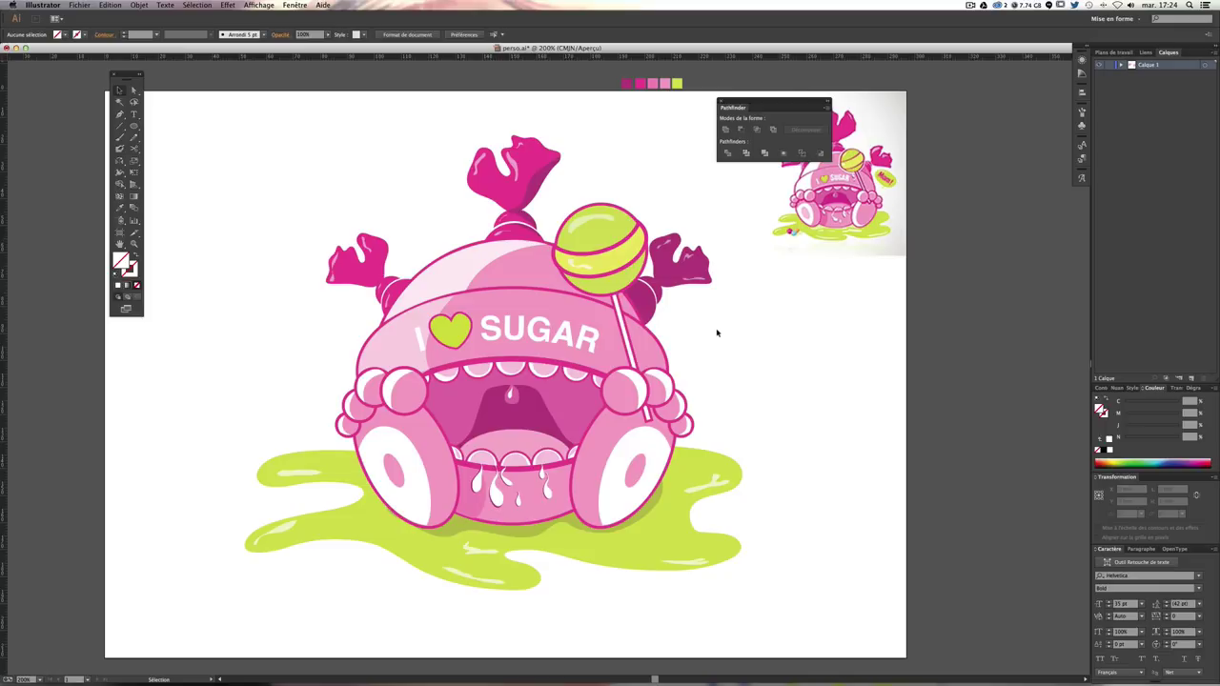
# Step: Undo and redo the scaling until the character sits at a mid size
pyautogui.press('a')
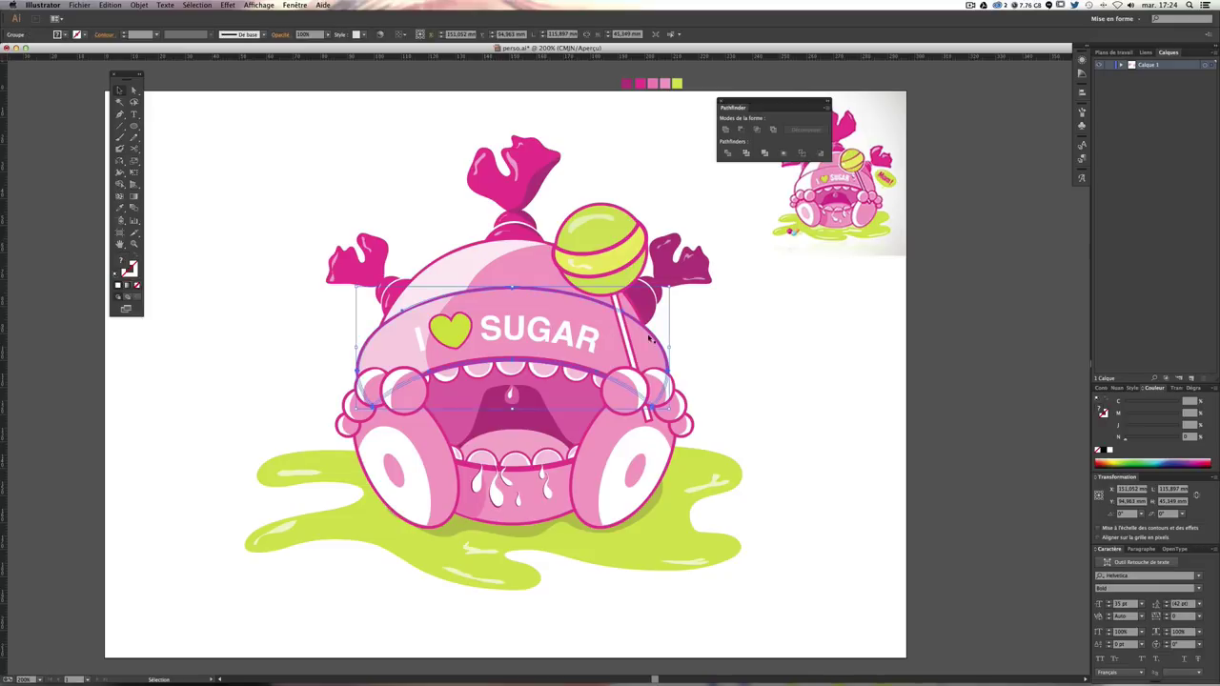
pyautogui.hotkey('ctrl', 'z')
pyautogui.press('v')
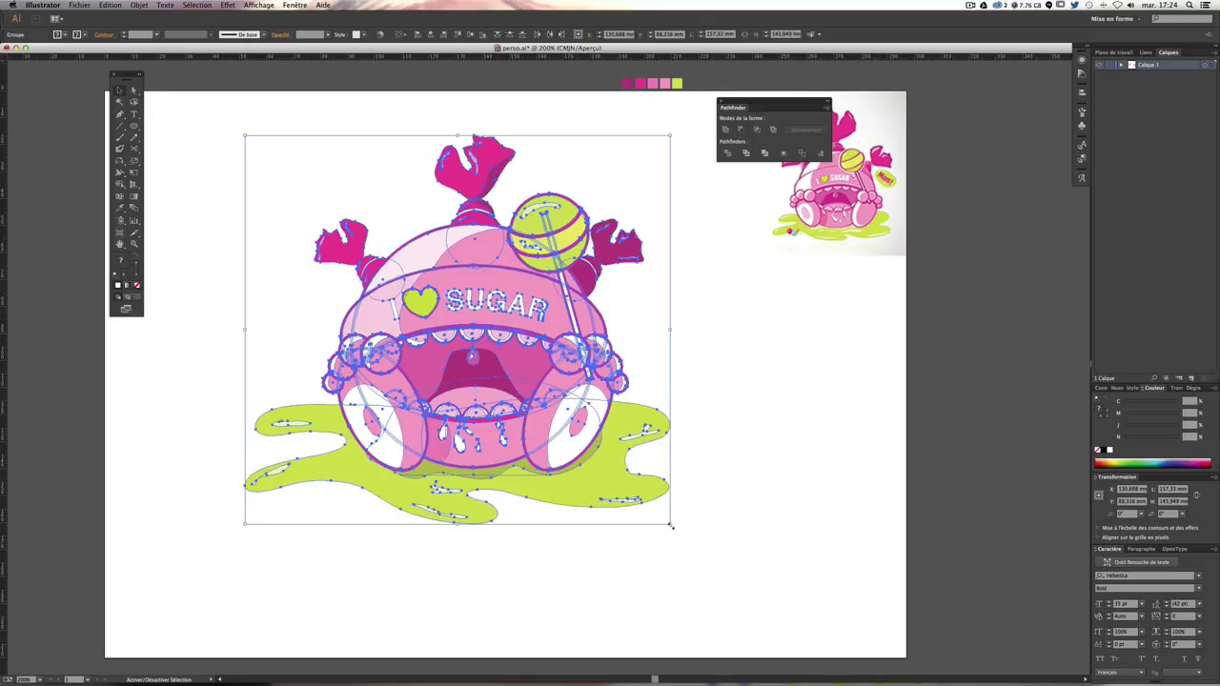
pyautogui.hotkey('ctrl', 'z')
pyautogui.hotkey('ctrl', 'z')
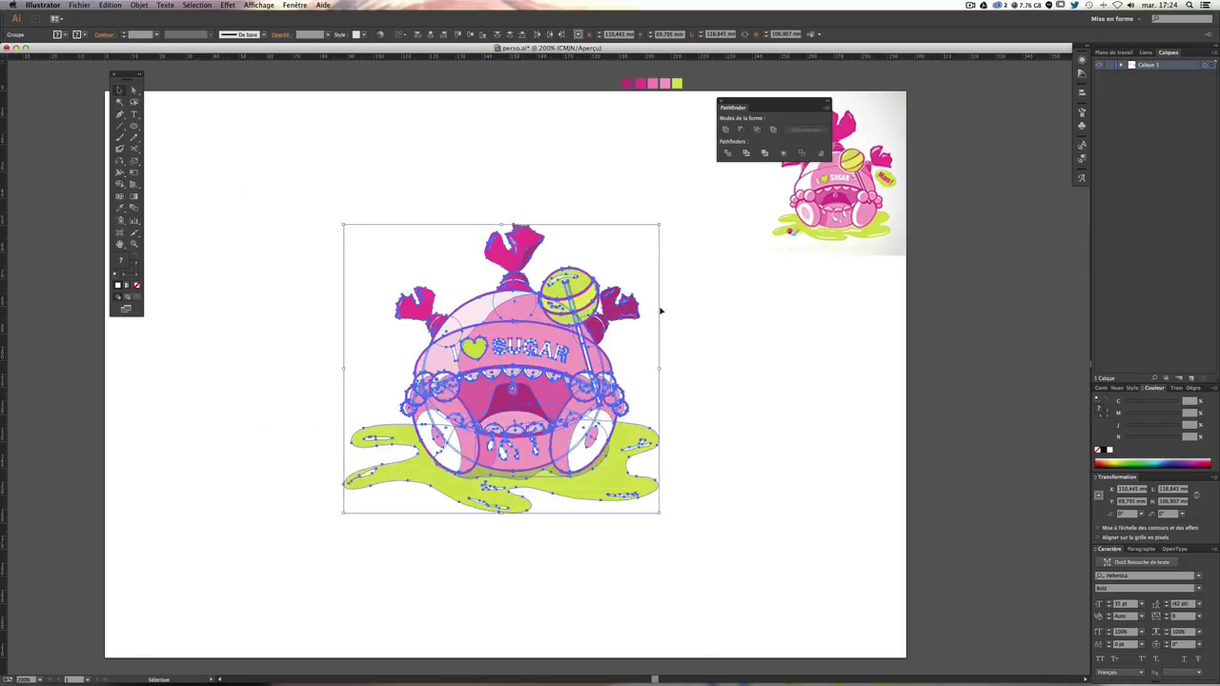
pyautogui.hotkey('ctrl', 'z')
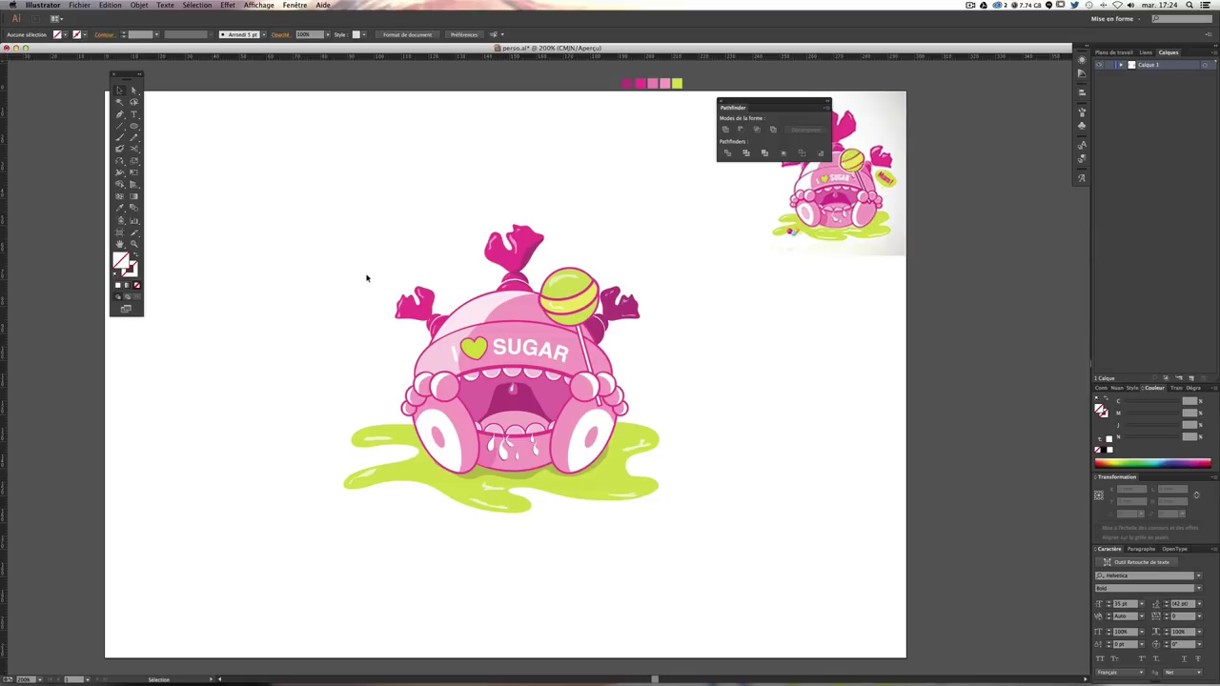
pyautogui.moveTo(314, 215); pyautogui.dragTo(360, 240)
pyautogui.click(258, 5)
pyautogui.click(259, 16)
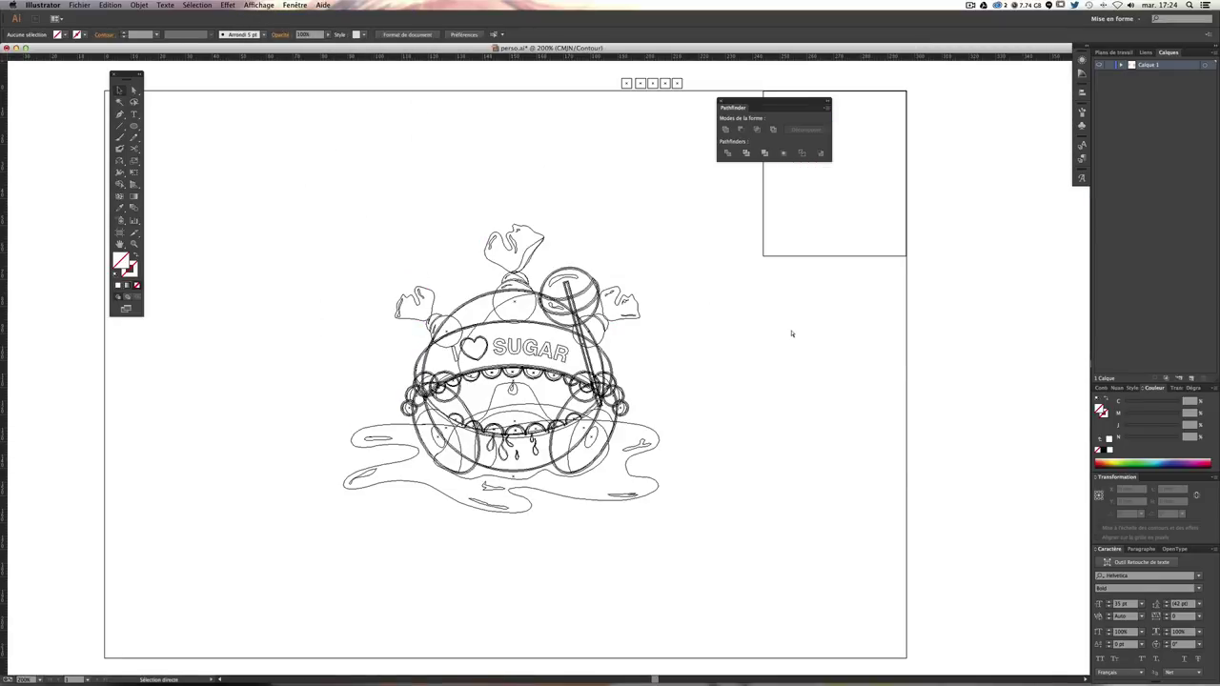
pyautogui.press('super+plus')
pyautogui.press('super+plus')
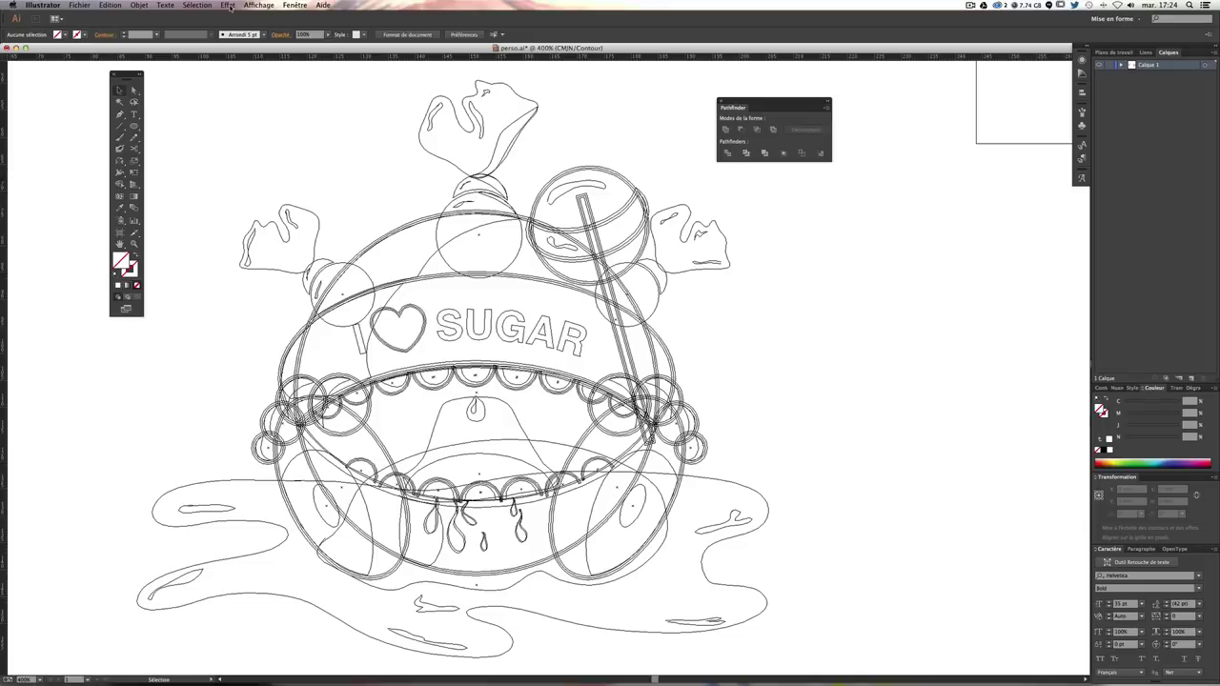
pyautogui.click(259, 5)
pyautogui.click(259, 16)
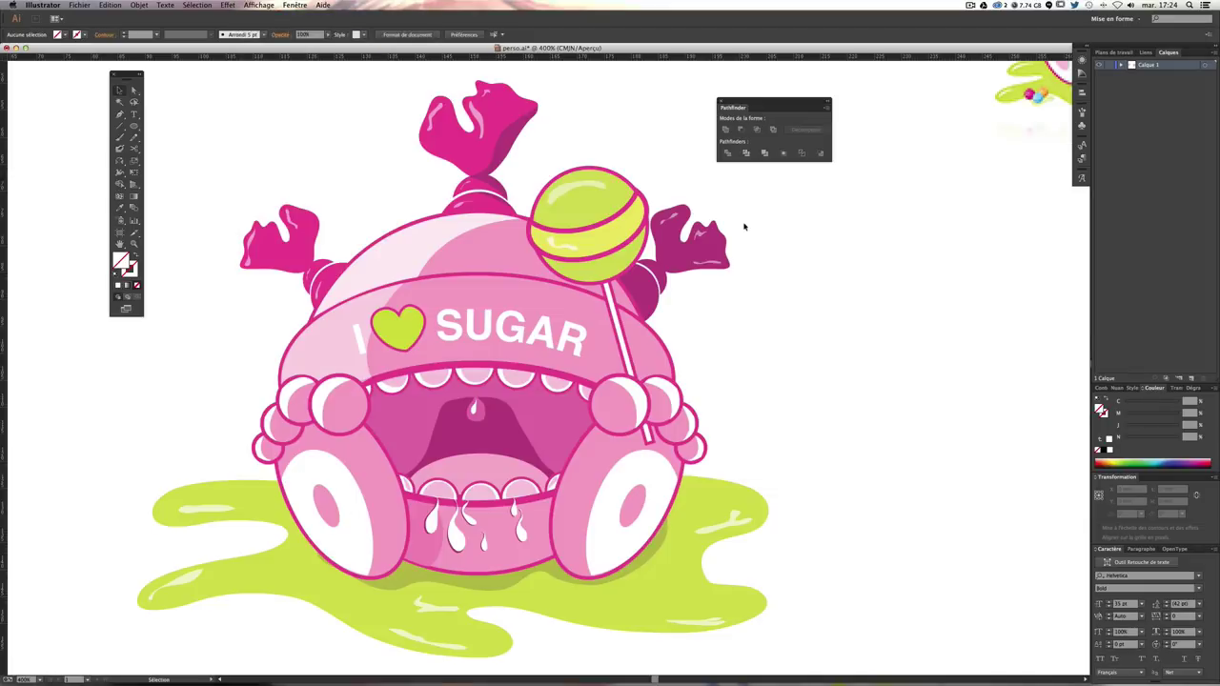
pyautogui.press('super+minus')
pyautogui.press('super+minus')
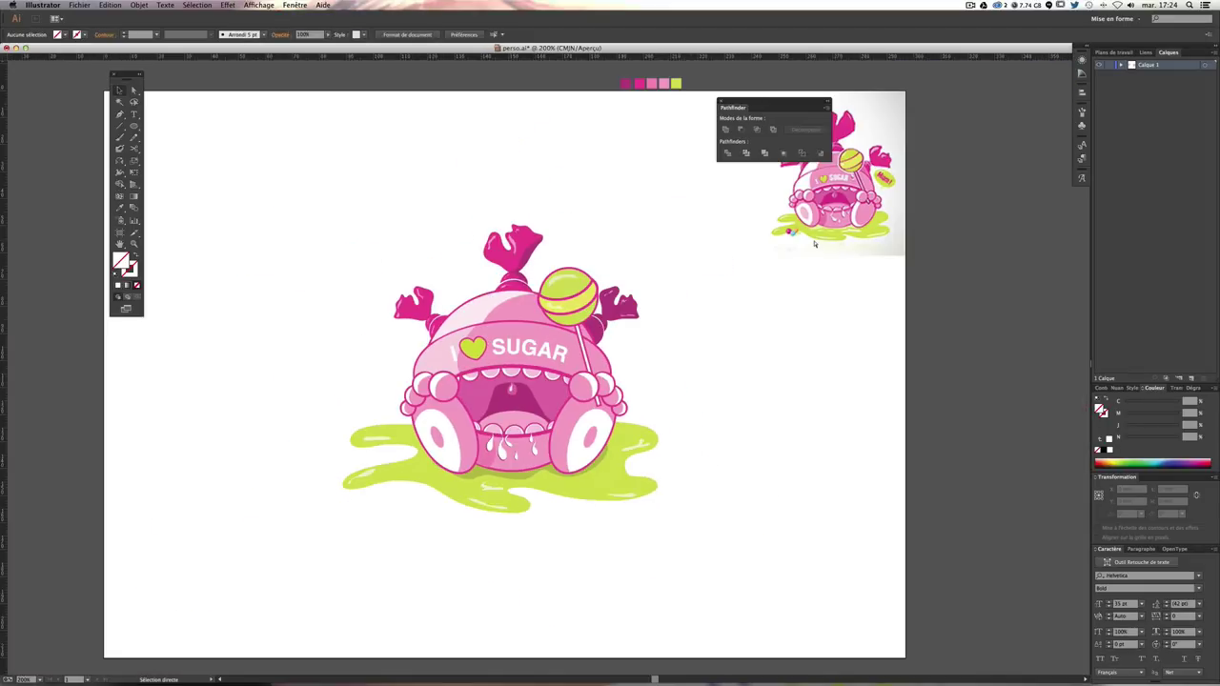
pyautogui.press('super+plus')
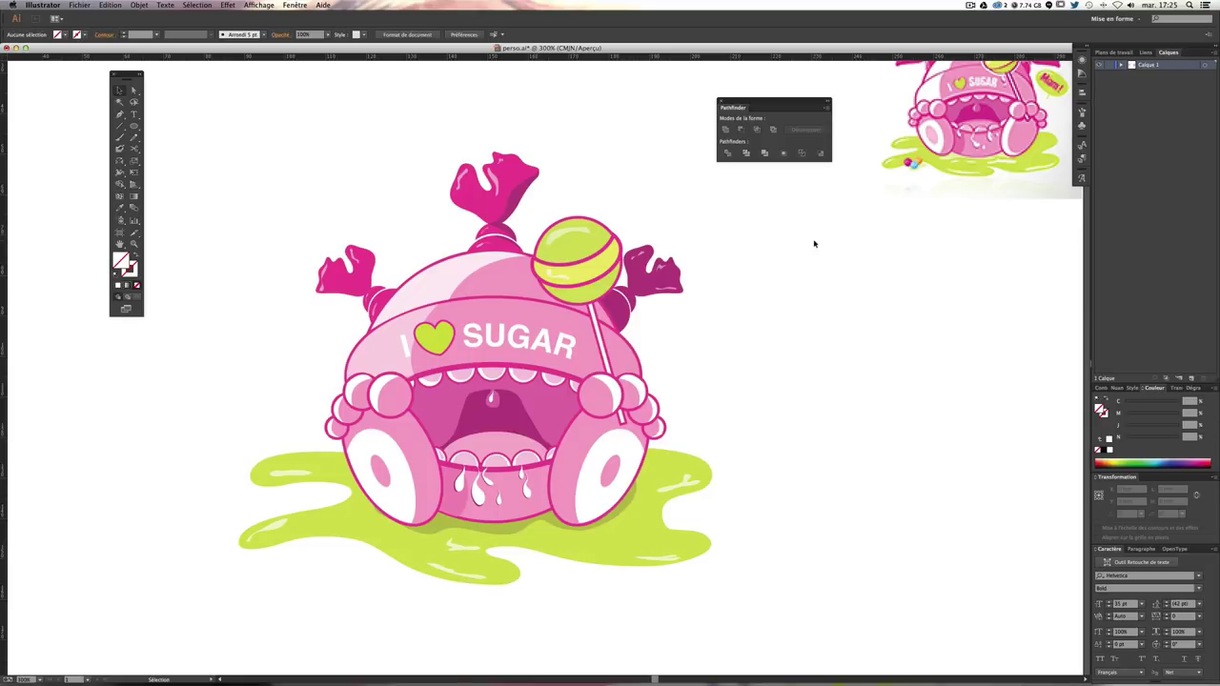